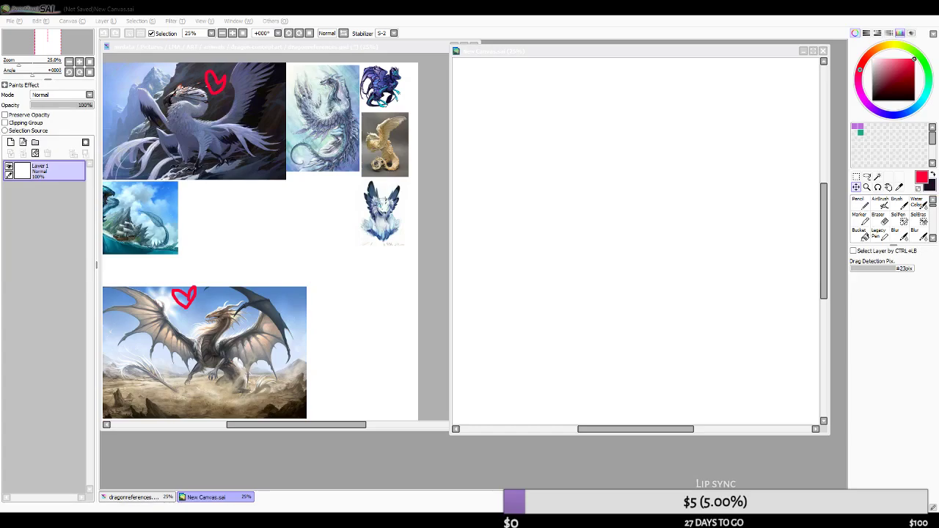
pyautogui.hotkey('alt', 'Tab')
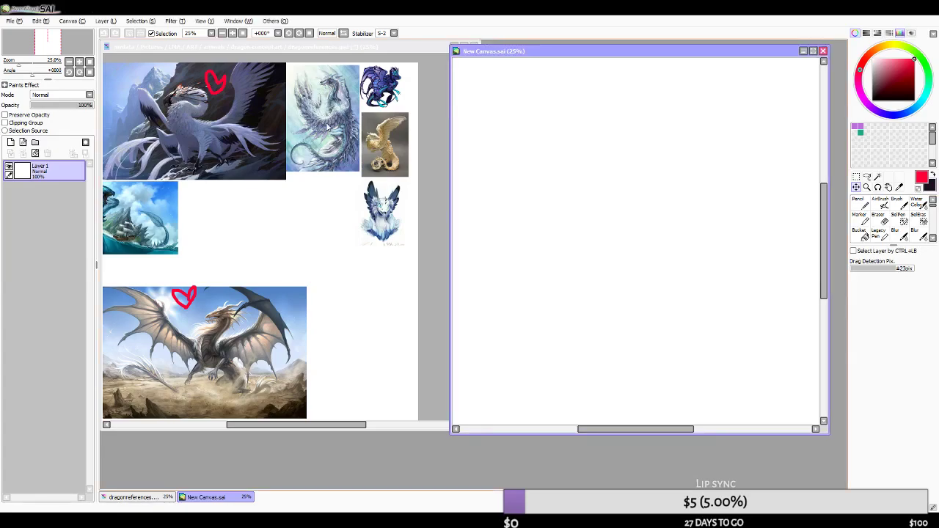
pyautogui.hotkey('alt', 'Tab')
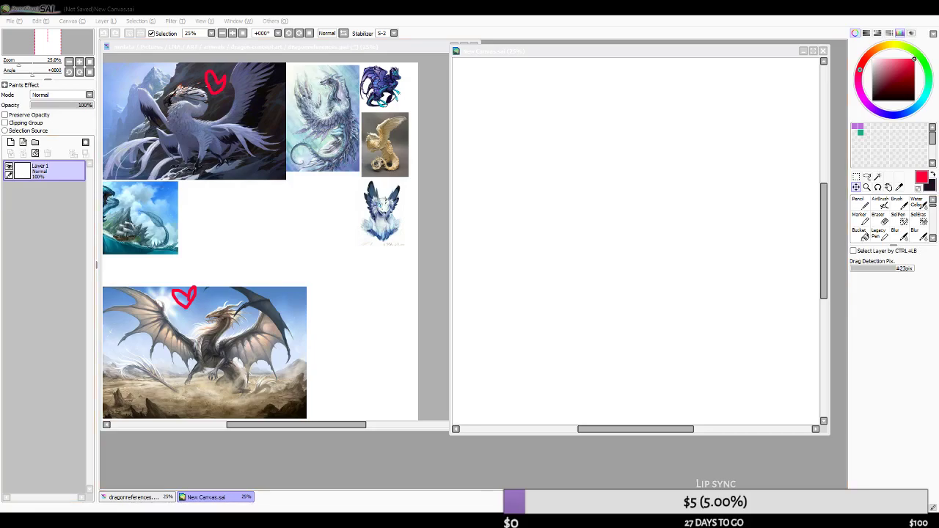
pyautogui.click(579, 58)
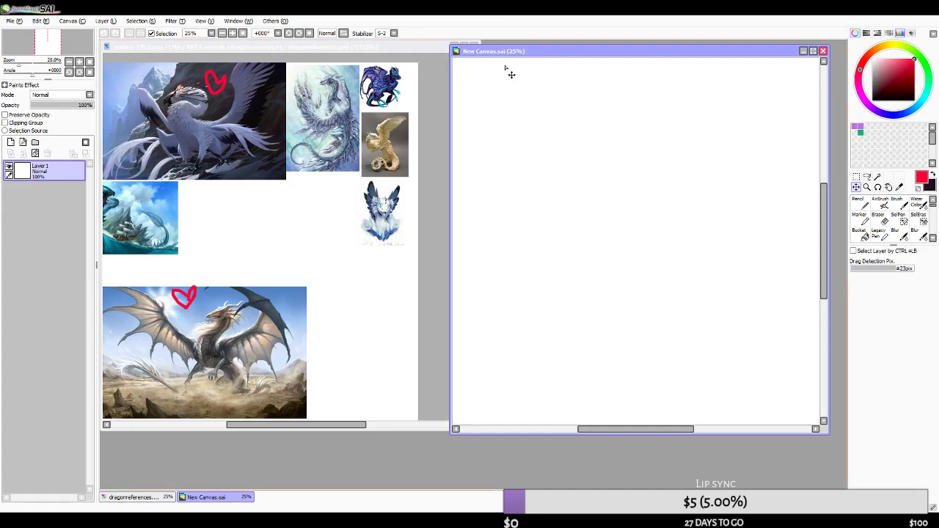
# - Choose the AirBrush and set the drawing colour to a dark magenta-maroon
pyautogui.click(882, 205)
pyautogui.moveTo(621, 169); pyautogui.dragTo(649, 244)
pyautogui.hotkey('ctrl', 'z')
pyautogui.moveTo(886, 92); pyautogui.dragTo(897, 91)
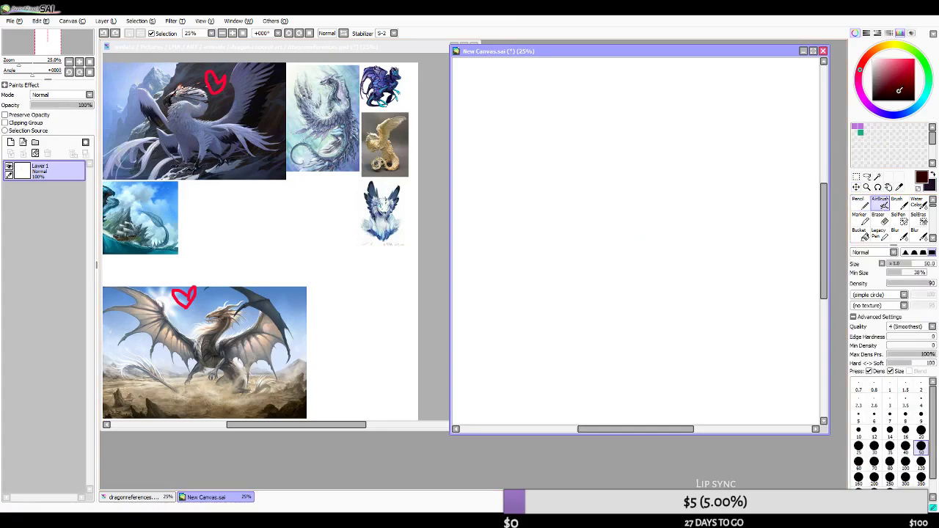
pyautogui.click(872, 110)
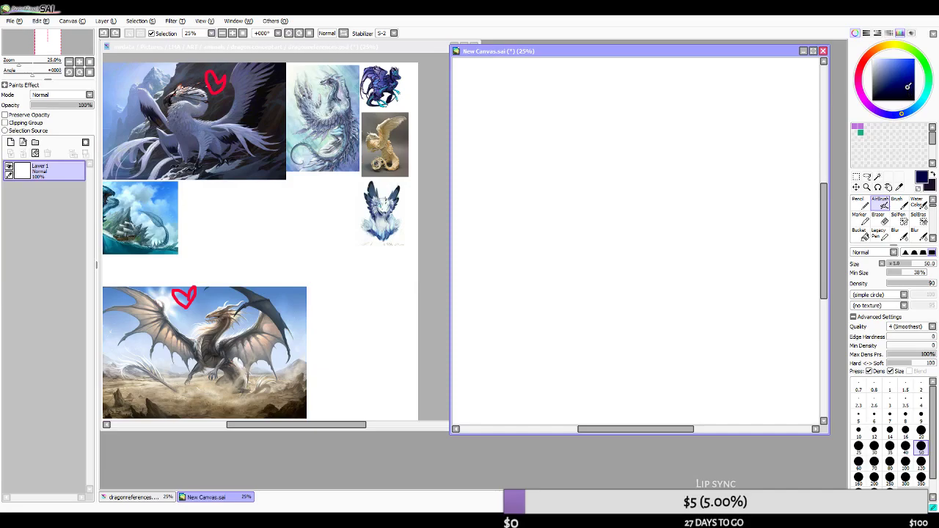
pyautogui.moveTo(644, 151)
pyautogui.mouseDown()
pyautogui.moveTo(673, 215)
pyautogui.moveTo(615, 211)
pyautogui.mouseUp()
pyautogui.hotkey('ctrl', 'z')
pyautogui.click(859, 86)
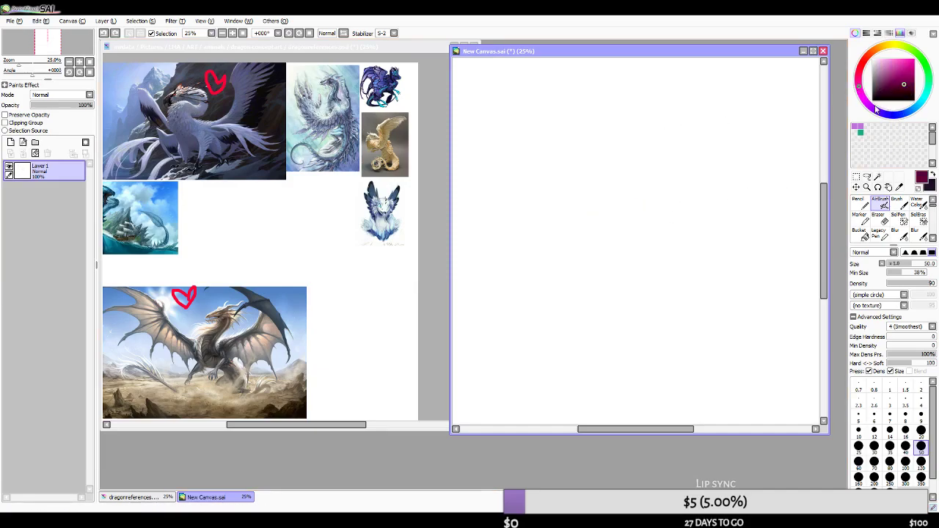
# - Try several freehand test strokes on the blank canvas, undoing each one
pyautogui.moveTo(688, 143); pyautogui.dragTo(674, 208)
pyautogui.hotkey('ctrl', 'z')
pyautogui.moveTo(679, 116); pyautogui.dragTo(636, 208)
pyautogui.hotkey('ctrl', 'z')
pyautogui.moveTo(565, 137); pyautogui.dragTo(533, 170)
pyautogui.hotkey('ctrl', 'z')
pyautogui.moveTo(577, 122)
pyautogui.mouseDown()
pyautogui.moveTo(608, 262)
pyautogui.moveTo(564, 198)
pyautogui.moveTo(584, 214)
pyautogui.mouseUp()
pyautogui.hotkey('ctrl', 'z')
# - Shrink the dragonreferences window and zoom it to 33.33% on the dragon in the desert
pyautogui.click(306, 52)
pyautogui.moveTo(476, 425); pyautogui.dragTo(329, 319)
pyautogui.scroll(-2, 243, 247)
pyautogui.scroll(1, 233, 224)
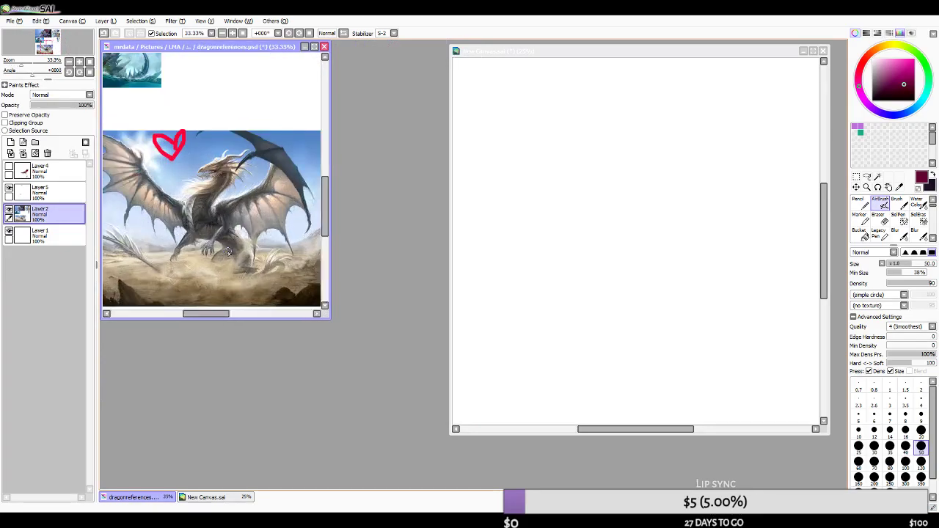
# - Place the new canvas window beside the references and mirror the desert dragon reference horizontally
pyautogui.moveTo(624, 52); pyautogui.dragTo(519, 56)
pyautogui.click(344, 35)
pyautogui.click(299, 48)
pyautogui.click(345, 36)
pyautogui.click(420, 55)
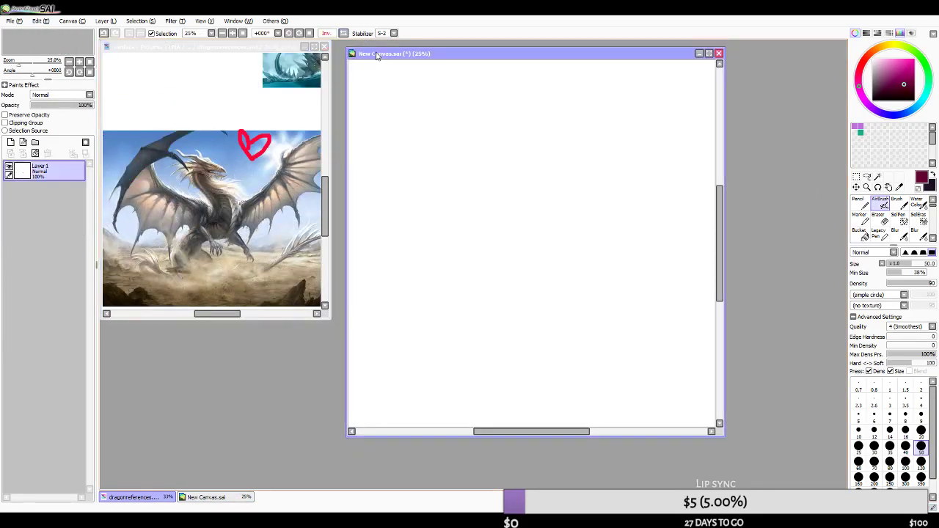
# - Reduce the AirBrush size to 25 and try short strokes on the new canvas, undoing them
pyautogui.press('[')
pyautogui.press('[')
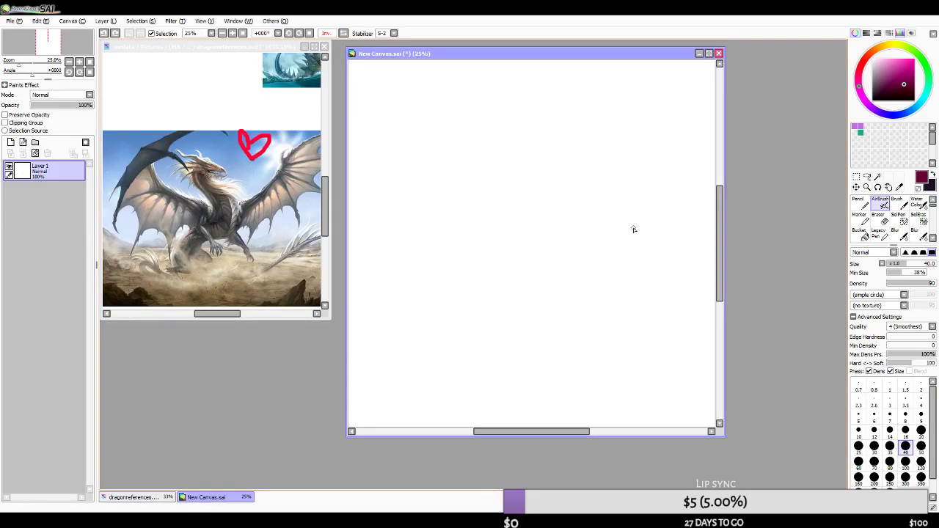
pyautogui.moveTo(505, 198); pyautogui.dragTo(511, 245)
pyautogui.hotkey('ctrl', 'z')
pyautogui.press('[')
pyautogui.press('[')
pyautogui.moveTo(417, 151); pyautogui.dragTo(432, 170)
pyautogui.hotkey('ctrl', 'z')
# - Sketch the arched top and outer curve of the dragon's left wing in the canvas's upper left area
pyautogui.moveTo(460, 213)
pyautogui.mouseDown()
pyautogui.moveTo(445, 115)
pyautogui.moveTo(490, 137)
pyautogui.mouseUp()
pyautogui.moveTo(427, 127)
pyautogui.mouseDown()
pyautogui.moveTo(495, 146)
pyautogui.moveTo(412, 175)
pyautogui.moveTo(425, 225)
pyautogui.mouseUp()
pyautogui.moveTo(422, 212)
pyautogui.mouseDown()
pyautogui.moveTo(398, 176)
pyautogui.moveTo(413, 136)
pyautogui.mouseUp()
pyautogui.moveTo(433, 130); pyautogui.dragTo(398, 211)
pyautogui.moveTo(385, 174); pyautogui.dragTo(373, 228)
pyautogui.hotkey('ctrl', 'z')
pyautogui.moveTo(404, 158)
pyautogui.mouseDown()
pyautogui.moveTo(384, 208)
pyautogui.moveTo(392, 173)
pyautogui.moveTo(409, 213)
pyautogui.mouseUp()
pyautogui.hotkey('ctrl', 'z')
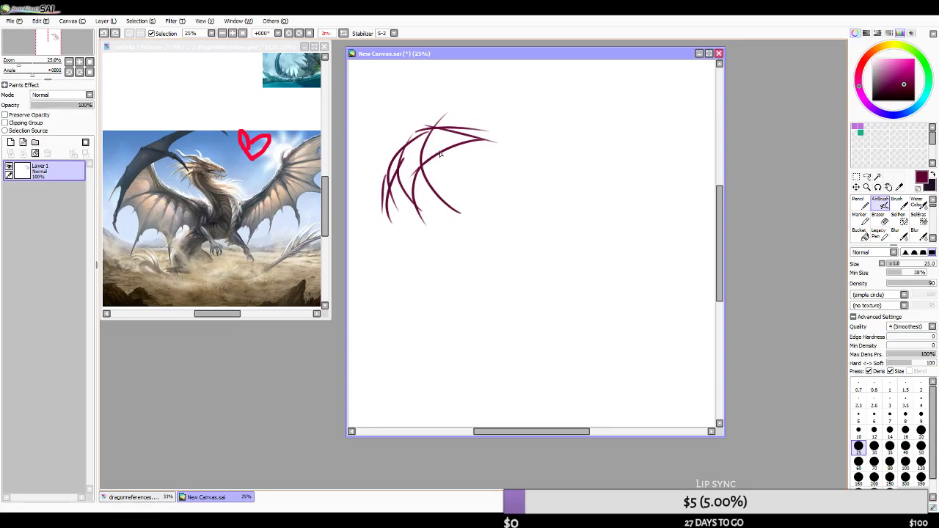
# - Sketch the left wing's finger bones and the arm running down to the shoulder near the canvas centre
pyautogui.moveTo(415, 168)
pyautogui.mouseDown()
pyautogui.moveTo(417, 211)
pyautogui.moveTo(453, 157)
pyautogui.moveTo(478, 178)
pyautogui.mouseUp()
pyautogui.moveTo(449, 150); pyautogui.dragTo(453, 168)
pyautogui.moveTo(450, 147)
pyautogui.mouseDown()
pyautogui.moveTo(469, 175)
pyautogui.moveTo(495, 130)
pyautogui.moveTo(521, 140)
pyautogui.moveTo(436, 125)
pyautogui.moveTo(409, 135)
pyautogui.moveTo(403, 202)
pyautogui.moveTo(406, 189)
pyautogui.moveTo(421, 199)
pyautogui.moveTo(407, 196)
pyautogui.moveTo(420, 235)
pyautogui.mouseUp()
pyautogui.moveTo(384, 200); pyautogui.dragTo(439, 255)
pyautogui.moveTo(390, 217)
pyautogui.mouseDown()
pyautogui.moveTo(438, 252)
pyautogui.moveTo(421, 234)
pyautogui.moveTo(461, 251)
pyautogui.mouseUp()
pyautogui.moveTo(411, 176)
pyautogui.mouseDown()
pyautogui.moveTo(486, 208)
pyautogui.moveTo(465, 212)
pyautogui.moveTo(499, 231)
pyautogui.moveTo(519, 252)
pyautogui.mouseUp()
pyautogui.moveTo(475, 213)
pyautogui.mouseDown()
pyautogui.moveTo(525, 250)
pyautogui.moveTo(529, 229)
pyautogui.mouseUp()
pyautogui.moveTo(442, 192); pyautogui.dragTo(519, 217)
# - Sketch the scalloped lower edge of the left wing's membrane with its pointed tips
pyautogui.moveTo(516, 255)
pyautogui.mouseDown()
pyautogui.moveTo(468, 248)
pyautogui.moveTo(486, 243)
pyautogui.moveTo(476, 275)
pyautogui.mouseUp()
pyautogui.moveTo(472, 266)
pyautogui.mouseDown()
pyautogui.moveTo(454, 247)
pyautogui.moveTo(428, 245)
pyautogui.moveTo(412, 273)
pyautogui.mouseUp()
pyautogui.moveTo(401, 214); pyautogui.dragTo(412, 270)
pyautogui.moveTo(398, 198); pyautogui.dragTo(386, 251)
pyautogui.moveTo(389, 214); pyautogui.dragTo(381, 240)
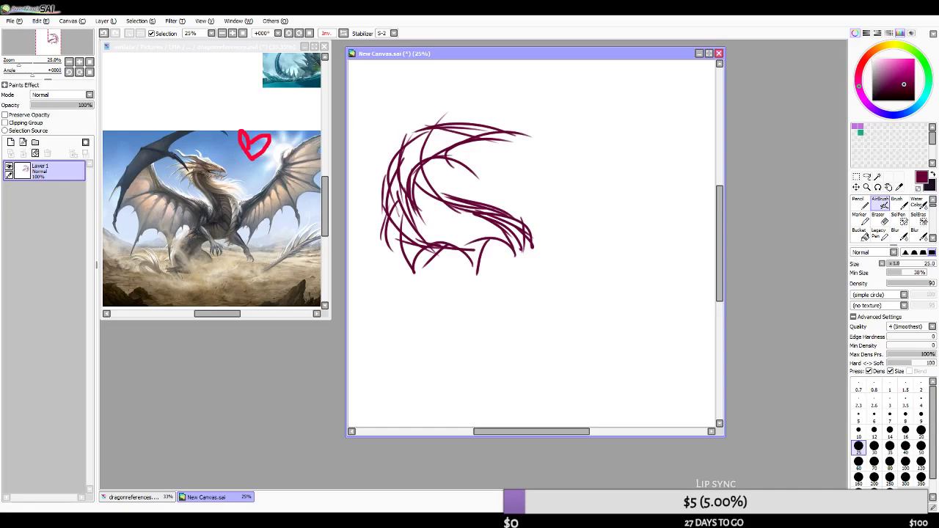
# - Try out strokes for the body and the start of the second wing, undoing each one
pyautogui.hotkey('alt', 'Tab')
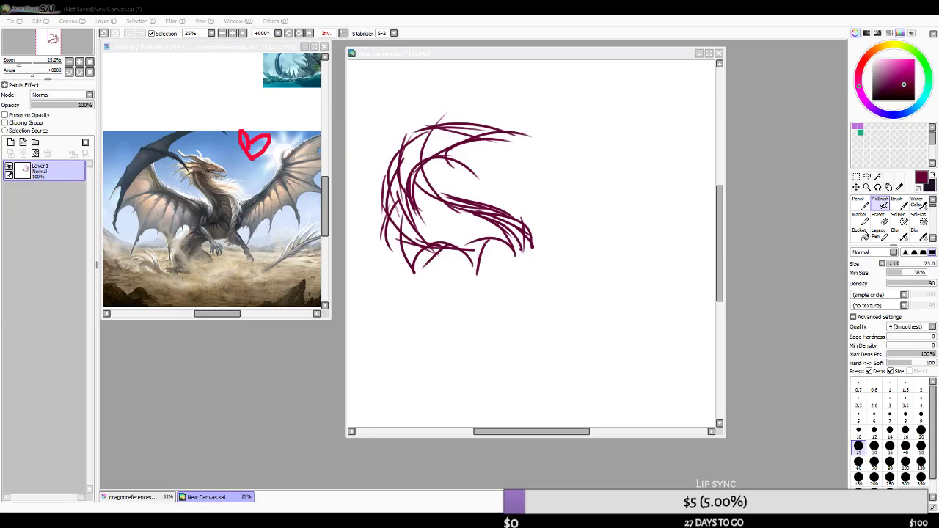
pyautogui.click(511, 381)
pyautogui.moveTo(513, 386)
pyautogui.mouseDown()
pyautogui.moveTo(538, 370)
pyautogui.moveTo(555, 320)
pyautogui.mouseUp()
pyautogui.hotkey('ctrl', 'z')
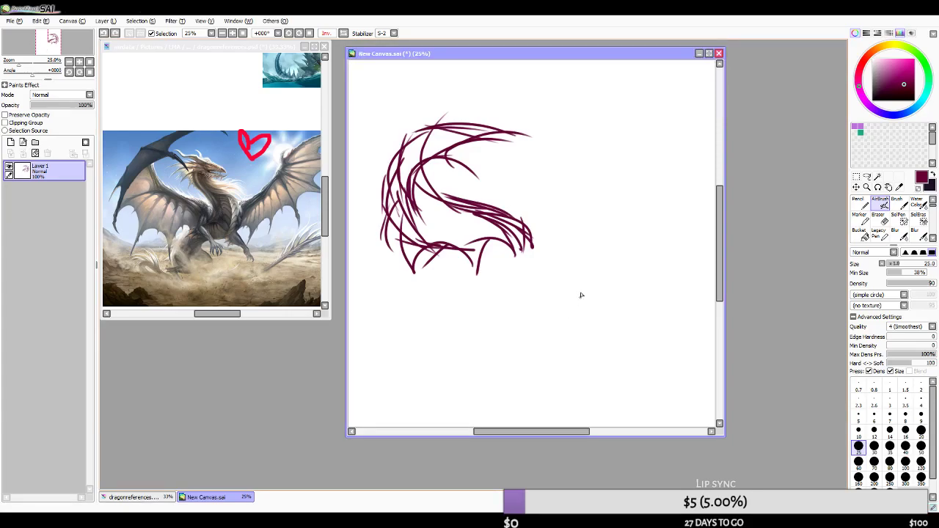
pyautogui.moveTo(538, 220); pyautogui.dragTo(519, 274)
pyautogui.hotkey('ctrl', 'z')
pyautogui.moveTo(535, 236); pyautogui.dragTo(572, 165)
pyautogui.hotkey('ctrl', 'z')
# - Sketch the right wing's arm and lower membrane edge, widening the canvas window to fit the whole wing
pyautogui.moveTo(536, 220); pyautogui.dragTo(637, 140)
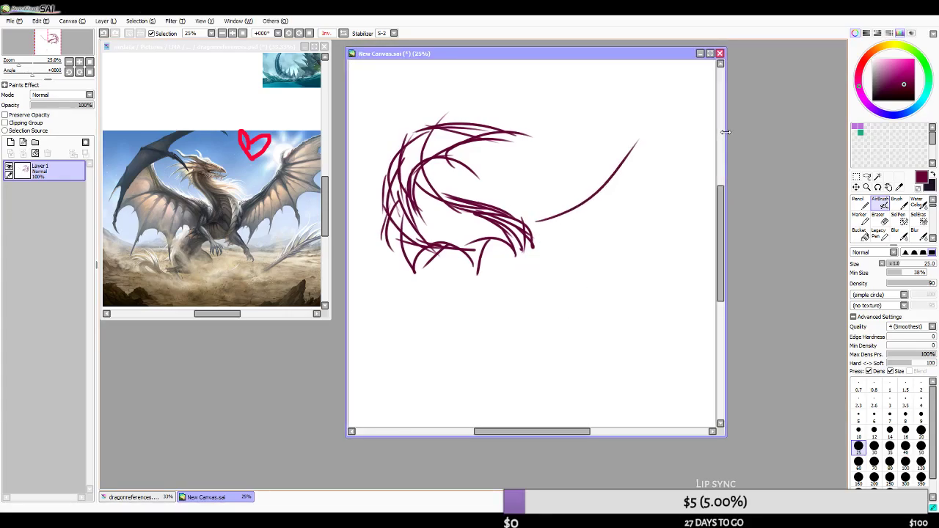
pyautogui.moveTo(724, 136); pyautogui.dragTo(796, 140)
pyautogui.moveTo(666, 149)
pyautogui.mouseDown()
pyautogui.moveTo(740, 120)
pyautogui.moveTo(694, 162)
pyautogui.moveTo(734, 202)
pyautogui.mouseUp()
pyautogui.moveTo(721, 193)
pyautogui.mouseDown()
pyautogui.moveTo(690, 229)
pyautogui.moveTo(647, 234)
pyautogui.mouseUp()
pyautogui.moveTo(636, 247)
pyautogui.mouseDown()
pyautogui.moveTo(633, 262)
pyautogui.moveTo(584, 259)
pyautogui.mouseUp()
pyautogui.moveTo(624, 252)
pyautogui.mouseDown()
pyautogui.moveTo(601, 254)
pyautogui.moveTo(577, 277)
pyautogui.mouseUp()
pyautogui.moveTo(573, 239)
pyautogui.mouseDown()
pyautogui.moveTo(585, 262)
pyautogui.moveTo(548, 260)
pyautogui.mouseUp()
# - Sketch the right wing's finger bones, membrane folds and upper edge out to the canvas border
pyautogui.moveTo(717, 122)
pyautogui.mouseDown()
pyautogui.moveTo(768, 111)
pyautogui.moveTo(745, 116)
pyautogui.moveTo(718, 176)
pyautogui.moveTo(743, 171)
pyautogui.moveTo(706, 205)
pyautogui.moveTo(700, 200)
pyautogui.moveTo(686, 223)
pyautogui.mouseUp()
pyautogui.moveTo(619, 240); pyautogui.dragTo(601, 296)
pyautogui.moveTo(621, 212)
pyautogui.mouseDown()
pyautogui.moveTo(615, 267)
pyautogui.moveTo(647, 271)
pyautogui.mouseUp()
pyautogui.moveTo(667, 231); pyautogui.dragTo(663, 184)
pyautogui.moveTo(646, 174); pyautogui.dragTo(694, 234)
pyautogui.moveTo(658, 164); pyautogui.dragTo(745, 151)
pyautogui.hotkey('ctrl', 'z')
pyautogui.moveTo(664, 163); pyautogui.dragTo(751, 154)
pyautogui.moveTo(738, 151)
pyautogui.mouseDown()
pyautogui.moveTo(658, 165)
pyautogui.moveTo(718, 122)
pyautogui.mouseUp()
pyautogui.moveTo(665, 143); pyautogui.dragTo(750, 107)
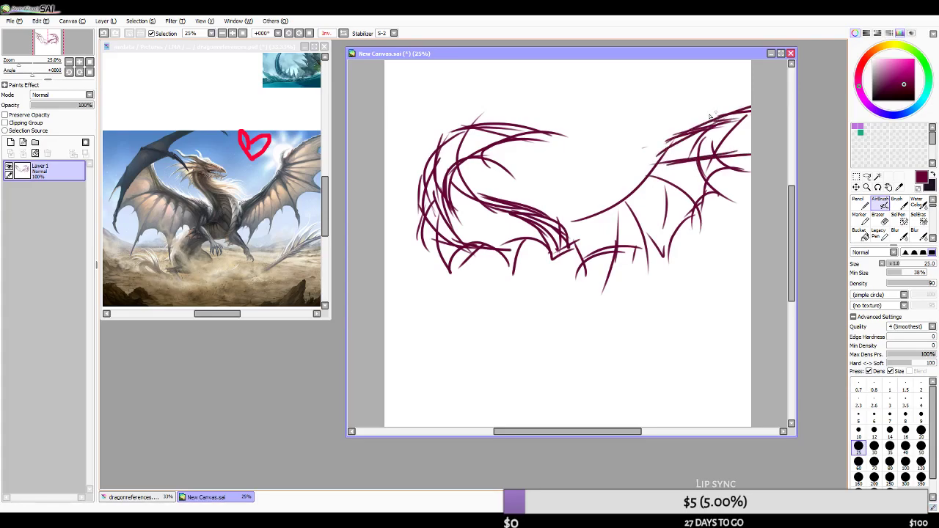
# - Reinforce the left wing's top edge and erase the line beneath its tip with the Eraser density at 99
pyautogui.moveTo(434, 144)
pyautogui.mouseDown()
pyautogui.moveTo(509, 128)
pyautogui.moveTo(563, 135)
pyautogui.mouseUp()
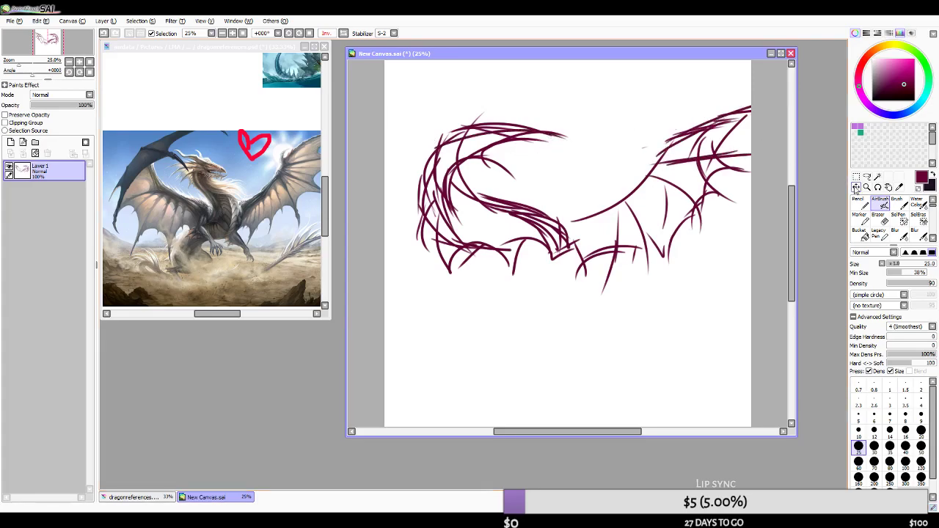
pyautogui.click(880, 218)
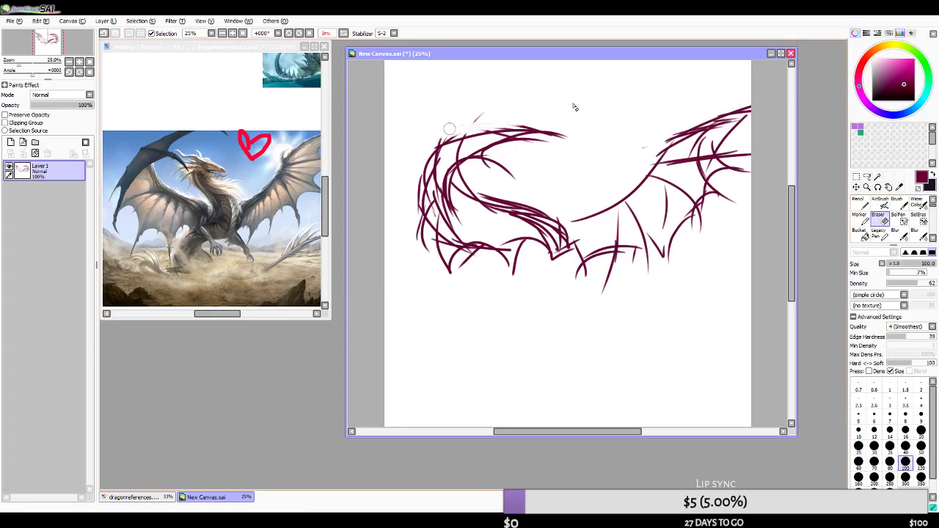
pyautogui.moveTo(456, 126)
pyautogui.mouseDown()
pyautogui.moveTo(486, 110)
pyautogui.moveTo(592, 118)
pyautogui.moveTo(589, 132)
pyautogui.mouseUp()
pyautogui.hotkey('ctrl', 'z')
pyautogui.moveTo(501, 150)
pyautogui.mouseDown()
pyautogui.moveTo(564, 147)
pyautogui.moveTo(515, 143)
pyautogui.mouseUp()
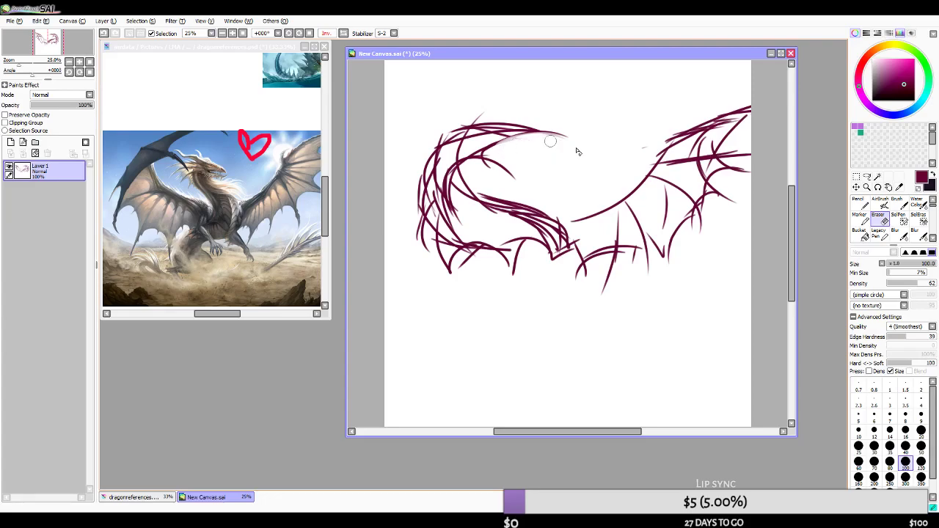
pyautogui.moveTo(894, 284); pyautogui.dragTo(932, 284)
pyautogui.moveTo(544, 144); pyautogui.dragTo(575, 145)
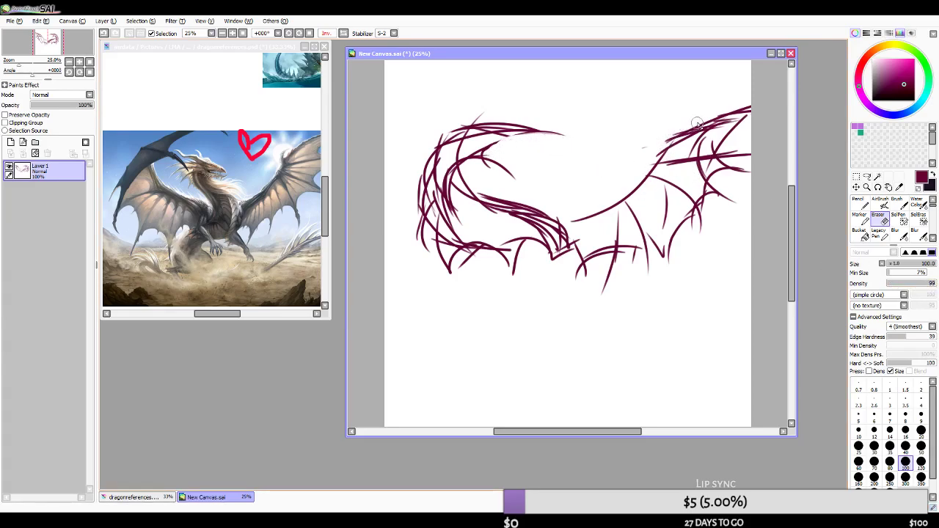
# - Thin out the overlapping strokes along the right wing's upper edge and finger bones with the Eraser
pyautogui.moveTo(663, 146); pyautogui.dragTo(775, 105)
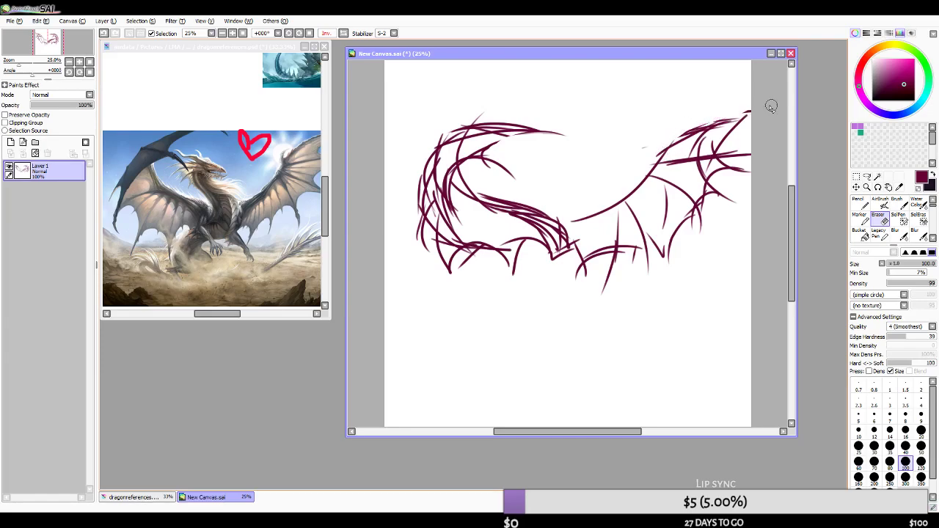
pyautogui.moveTo(688, 151); pyautogui.dragTo(732, 129)
pyautogui.moveTo(694, 154)
pyautogui.mouseDown()
pyautogui.moveTo(709, 182)
pyautogui.moveTo(702, 167)
pyautogui.mouseUp()
pyautogui.hotkey('ctrl', 'z')
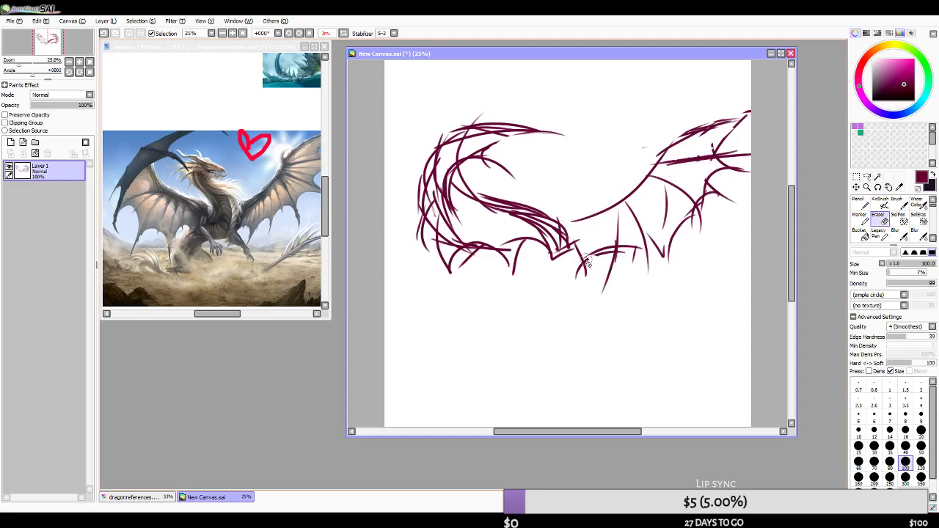
# - Erase the outer strokes of the left wing, enlarging the Eraser to size 250
pyautogui.moveTo(508, 265)
pyautogui.mouseDown()
pyautogui.moveTo(464, 262)
pyautogui.moveTo(436, 235)
pyautogui.moveTo(427, 246)
pyautogui.moveTo(432, 195)
pyautogui.moveTo(416, 205)
pyautogui.moveTo(445, 184)
pyautogui.moveTo(434, 155)
pyautogui.moveTo(448, 151)
pyautogui.moveTo(425, 224)
pyautogui.moveTo(473, 238)
pyautogui.mouseUp()
pyautogui.press(']')
pyautogui.press(']')
pyautogui.press(']')
pyautogui.press(']')
# - Redraw the left wing's elbow and inner finger strokes with the AirBrush and erase its old top edge
pyautogui.click(878, 203)
pyautogui.moveTo(496, 204)
pyautogui.mouseDown()
pyautogui.moveTo(466, 146)
pyautogui.moveTo(469, 158)
pyautogui.moveTo(534, 185)
pyautogui.mouseUp()
pyautogui.moveTo(484, 169)
pyautogui.mouseDown()
pyautogui.moveTo(533, 134)
pyautogui.moveTo(590, 134)
pyautogui.moveTo(469, 130)
pyautogui.moveTo(542, 121)
pyautogui.mouseUp()
pyautogui.press('e')
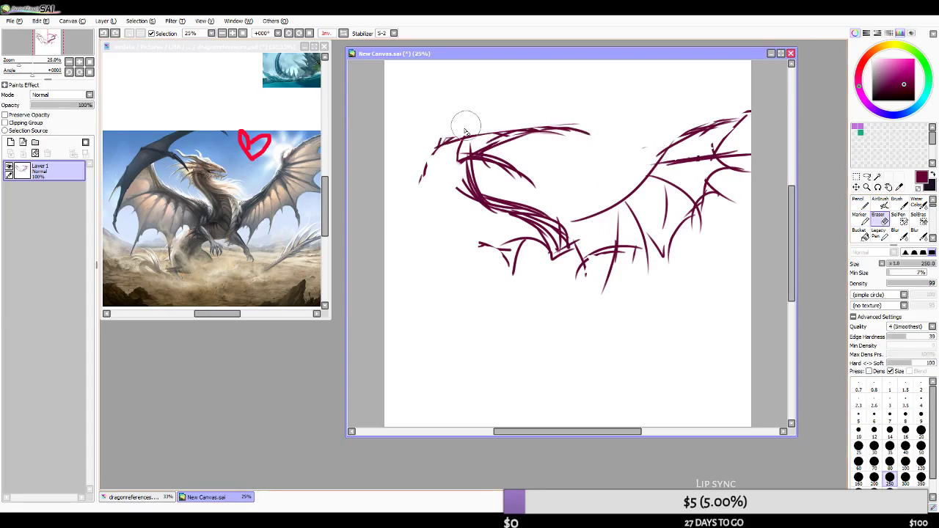
pyautogui.moveTo(440, 145); pyautogui.dragTo(621, 125)
# - Redraw the left wing's top edge and outer contour in new AirBrush strokes
pyautogui.click(858, 202)
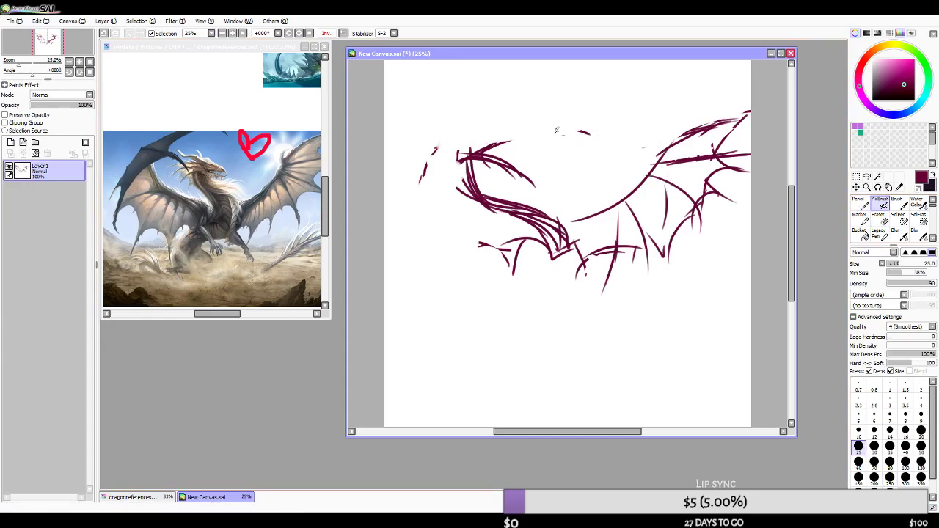
pyautogui.moveTo(449, 135); pyautogui.dragTo(589, 134)
pyautogui.moveTo(480, 143); pyautogui.dragTo(571, 127)
pyautogui.moveTo(456, 134)
pyautogui.mouseDown()
pyautogui.moveTo(430, 158)
pyautogui.moveTo(419, 203)
pyautogui.mouseUp()
pyautogui.moveTo(420, 196)
pyautogui.mouseDown()
pyautogui.moveTo(463, 163)
pyautogui.moveTo(417, 190)
pyautogui.moveTo(421, 254)
pyautogui.moveTo(420, 232)
pyautogui.moveTo(435, 214)
pyautogui.moveTo(462, 258)
pyautogui.mouseUp()
pyautogui.moveTo(456, 261); pyautogui.dragTo(456, 266)
# - Sketch the left wing's lower membrane edge and the dragon's chest and shoulders between both wings
pyautogui.moveTo(479, 261)
pyautogui.mouseDown()
pyautogui.moveTo(506, 254)
pyautogui.moveTo(515, 273)
pyautogui.mouseUp()
pyautogui.moveTo(524, 240); pyautogui.dragTo(513, 289)
pyautogui.moveTo(543, 254); pyautogui.dragTo(531, 264)
pyautogui.moveTo(532, 264)
pyautogui.mouseDown()
pyautogui.moveTo(575, 267)
pyautogui.moveTo(576, 253)
pyautogui.mouseUp()
pyautogui.moveTo(562, 254)
pyautogui.mouseDown()
pyautogui.moveTo(586, 266)
pyautogui.moveTo(579, 270)
pyautogui.mouseUp()
pyautogui.moveTo(590, 245); pyautogui.dragTo(584, 265)
pyautogui.moveTo(580, 217); pyautogui.dragTo(589, 247)
pyautogui.moveTo(585, 221); pyautogui.dragTo(584, 256)
# - Mirror the views of both the sketch and the reference back to normal orientation
pyautogui.press('h')
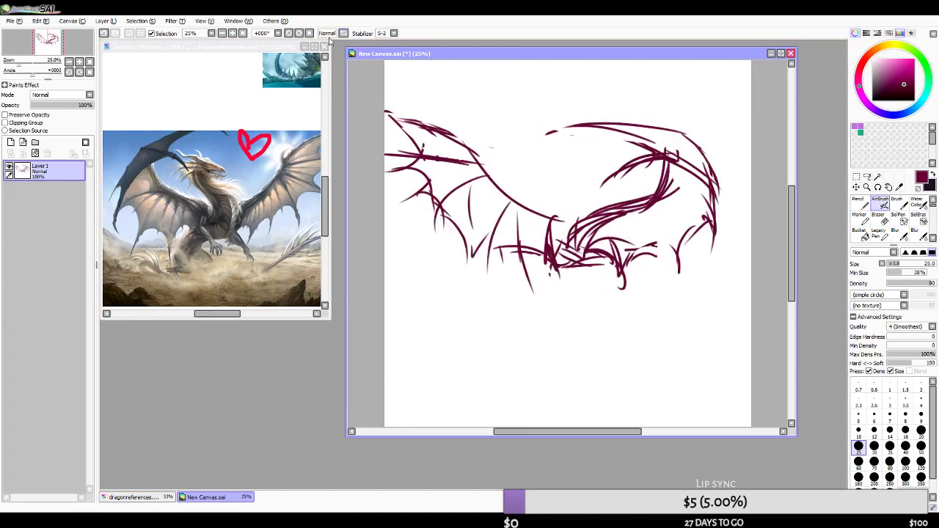
pyautogui.click(292, 45)
pyautogui.press('h')
pyautogui.click(576, 178)
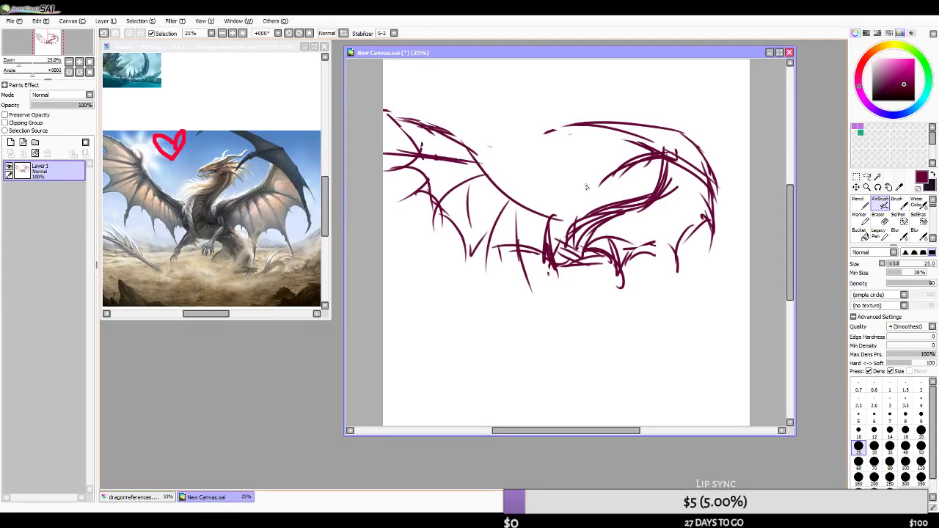
# - Thicken the left wing's arm with strokes running from the shoulder up to its top edge
pyautogui.moveTo(574, 223); pyautogui.dragTo(494, 184)
pyautogui.hotkey('ctrl', 'z')
pyautogui.hotkey('ctrl', 'z')
pyautogui.moveTo(576, 221)
pyautogui.mouseDown()
pyautogui.moveTo(503, 194)
pyautogui.moveTo(564, 223)
pyautogui.moveTo(517, 199)
pyautogui.mouseUp()
pyautogui.moveTo(550, 229); pyautogui.dragTo(416, 118)
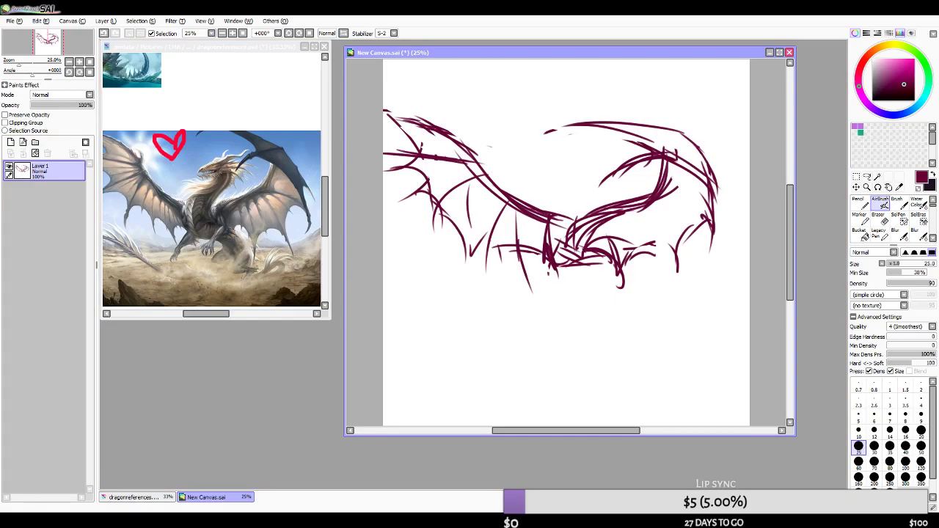
pyautogui.hotkey('alt', 'Tab')
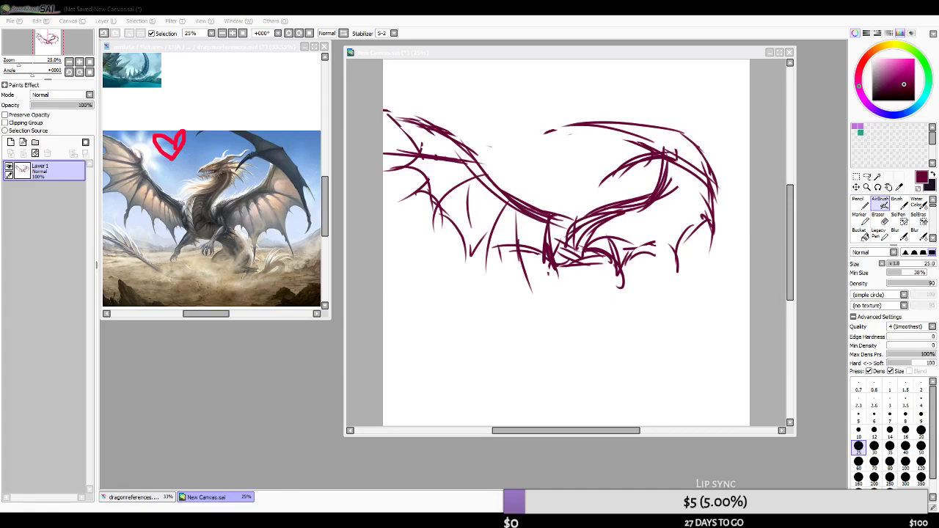
pyautogui.click(623, 54)
pyautogui.click(474, 58)
pyautogui.click(583, 272)
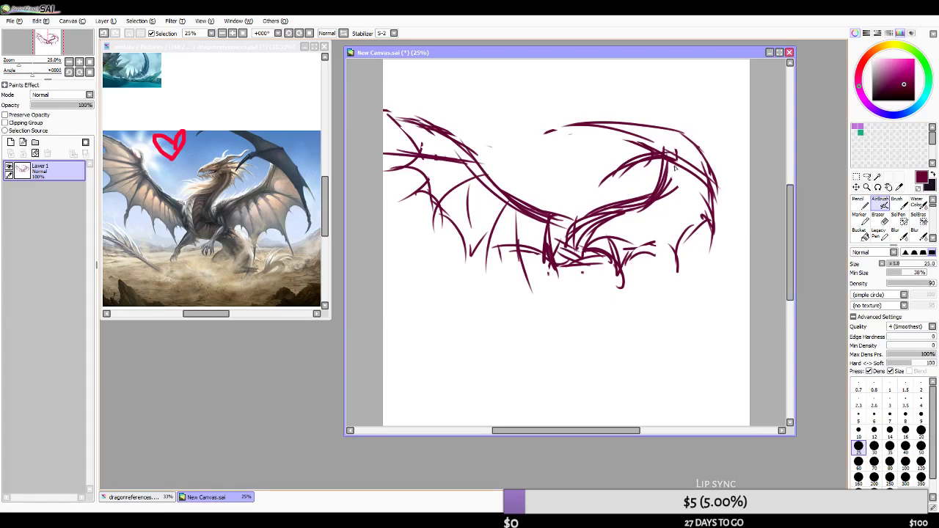
# - Raise the right wing's upper edge with new strokes and erase the old lines beneath it
pyautogui.moveTo(693, 146); pyautogui.dragTo(603, 111)
pyautogui.hotkey('ctrl', 'z')
pyautogui.moveTo(685, 137)
pyautogui.mouseDown()
pyautogui.moveTo(587, 94)
pyautogui.moveTo(635, 135)
pyautogui.moveTo(559, 110)
pyautogui.moveTo(706, 160)
pyautogui.mouseUp()
pyautogui.hotkey('ctrl', 'z')
pyautogui.press('e')
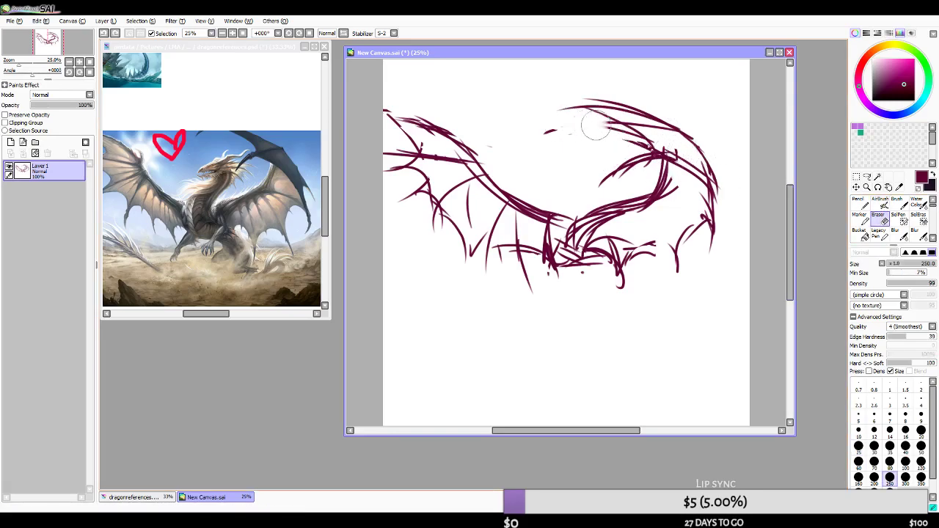
pyautogui.moveTo(587, 125); pyautogui.dragTo(636, 143)
pyautogui.moveTo(587, 177); pyautogui.dragTo(655, 160)
# - Redraw the right wing's inner finger and outer edge with the AirBrush, and mirror the sketch view horizontally
pyautogui.press('v')
pyautogui.moveTo(586, 110); pyautogui.dragTo(643, 162)
pyautogui.moveTo(616, 111)
pyautogui.mouseDown()
pyautogui.moveTo(638, 150)
pyautogui.moveTo(660, 148)
pyautogui.moveTo(622, 154)
pyautogui.moveTo(676, 149)
pyautogui.moveTo(701, 167)
pyautogui.moveTo(676, 162)
pyautogui.moveTo(708, 186)
pyautogui.mouseUp()
pyautogui.click(343, 33)
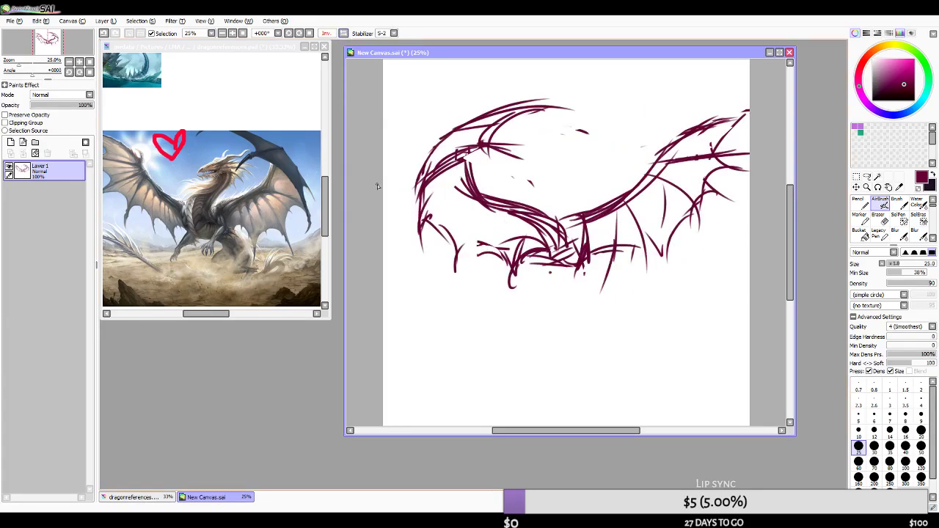
# - Zoom the reference window to 50% on the white feathered dragon, mirror it horizontally and return to the sketch canvas
pyautogui.click(250, 49)
pyautogui.scroll(-3, 231, 236)
pyautogui.scroll(2, 170, 141)
pyautogui.scroll(-3, 166, 216)
pyautogui.scroll(5, 189, 178)
pyautogui.scroll(-2, 216, 173)
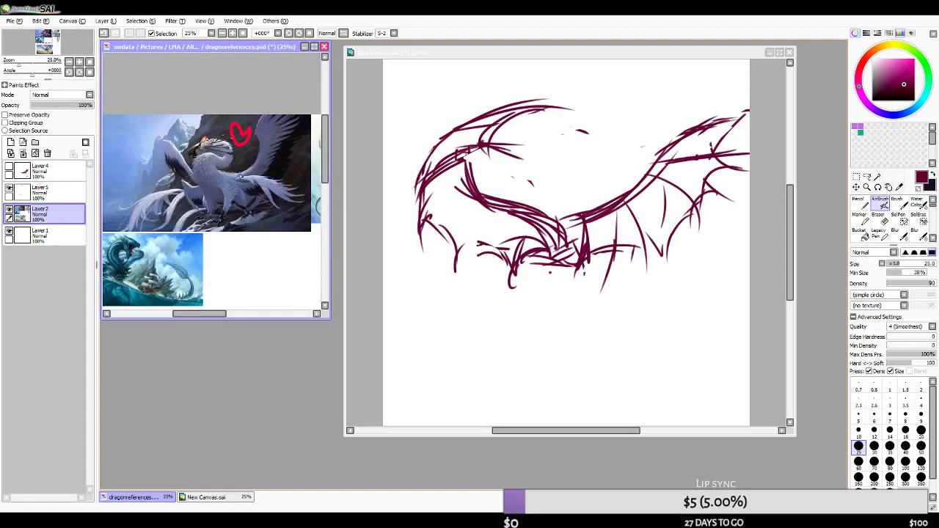
pyautogui.scroll(2, 211, 176)
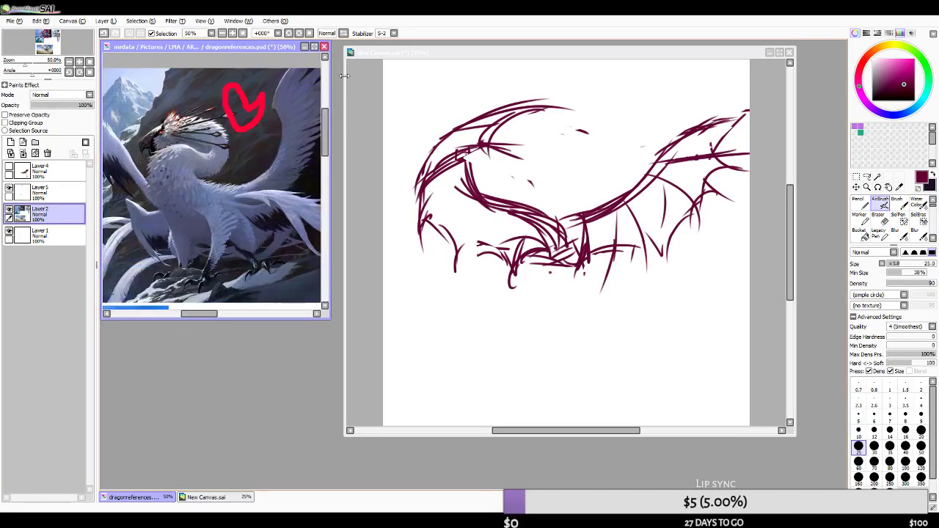
pyautogui.click(343, 33)
pyautogui.click(568, 54)
pyautogui.scroll(-1, 571, 189)
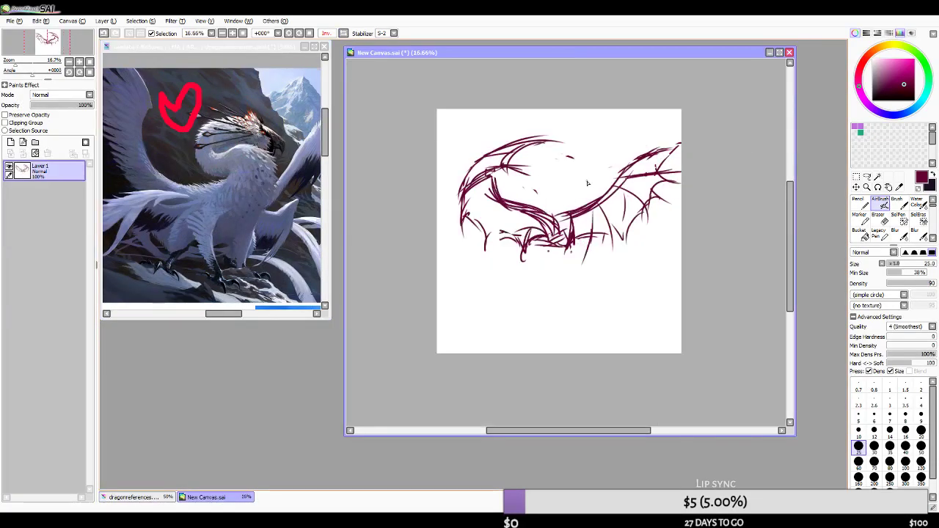
pyautogui.scroll(1, 571, 189)
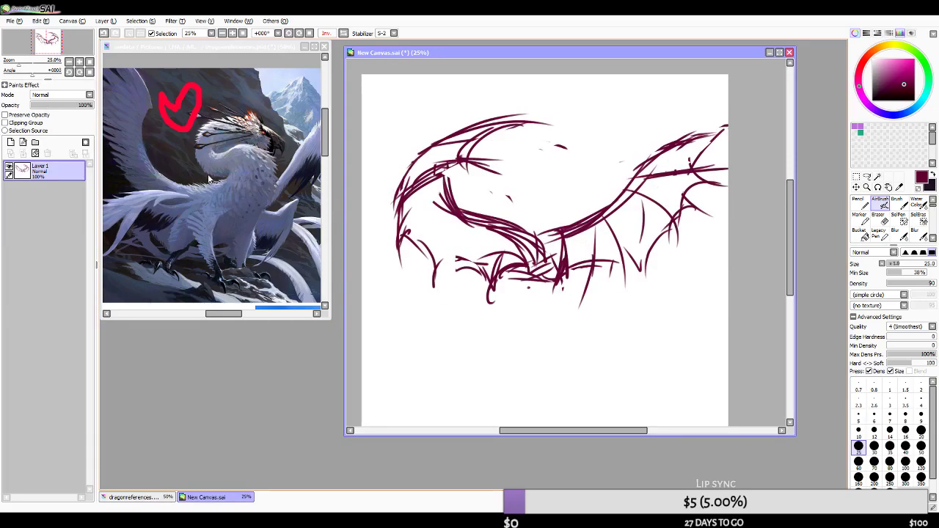
# - Add a new layer above the wing sketch and lower Layer 1's opacity to 24%, keeping the new layer active
pyautogui.click(10, 142)
pyautogui.click(54, 190)
pyautogui.moveTo(85, 105); pyautogui.dragTo(45, 105)
pyautogui.click(40, 168)
# - Sketch the first front leg on the new layer, running down from the shoulder beneath the wings
pyautogui.moveTo(541, 227); pyautogui.dragTo(559, 289)
pyautogui.hotkey('ctrl', 'z')
pyautogui.moveTo(525, 262)
pyautogui.mouseDown()
pyautogui.moveTo(520, 319)
pyautogui.moveTo(537, 298)
pyautogui.moveTo(528, 320)
pyautogui.mouseUp()
pyautogui.hotkey('ctrl', 'z')
pyautogui.hotkey('ctrl', 'z')
pyautogui.moveTo(522, 277)
pyautogui.mouseDown()
pyautogui.moveTo(530, 319)
pyautogui.moveTo(523, 296)
pyautogui.mouseUp()
pyautogui.moveTo(520, 257)
pyautogui.mouseDown()
pyautogui.moveTo(524, 287)
pyautogui.moveTo(521, 270)
pyautogui.mouseUp()
pyautogui.moveTo(510, 275); pyautogui.dragTo(522, 288)
pyautogui.moveTo(534, 259); pyautogui.dragTo(531, 306)
pyautogui.moveTo(539, 258); pyautogui.dragTo(536, 296)
# - Sketch the second front leg beside the first, connect them with a belly line and outline both feet
pyautogui.moveTo(537, 284); pyautogui.dragTo(569, 275)
pyautogui.moveTo(550, 289); pyautogui.dragTo(569, 269)
pyautogui.moveTo(569, 242)
pyautogui.mouseDown()
pyautogui.moveTo(559, 274)
pyautogui.moveTo(570, 311)
pyautogui.mouseUp()
pyautogui.hotkey('ctrl', 'z')
pyautogui.moveTo(572, 272)
pyautogui.mouseDown()
pyautogui.moveTo(565, 281)
pyautogui.moveTo(572, 273)
pyautogui.moveTo(548, 276)
pyautogui.moveTo(563, 292)
pyautogui.moveTo(562, 314)
pyautogui.mouseUp()
pyautogui.moveTo(577, 275)
pyautogui.mouseDown()
pyautogui.moveTo(584, 322)
pyautogui.moveTo(597, 324)
pyautogui.moveTo(567, 289)
pyautogui.moveTo(566, 313)
pyautogui.moveTo(561, 297)
pyautogui.moveTo(558, 305)
pyautogui.moveTo(570, 318)
pyautogui.moveTo(534, 325)
pyautogui.mouseUp()
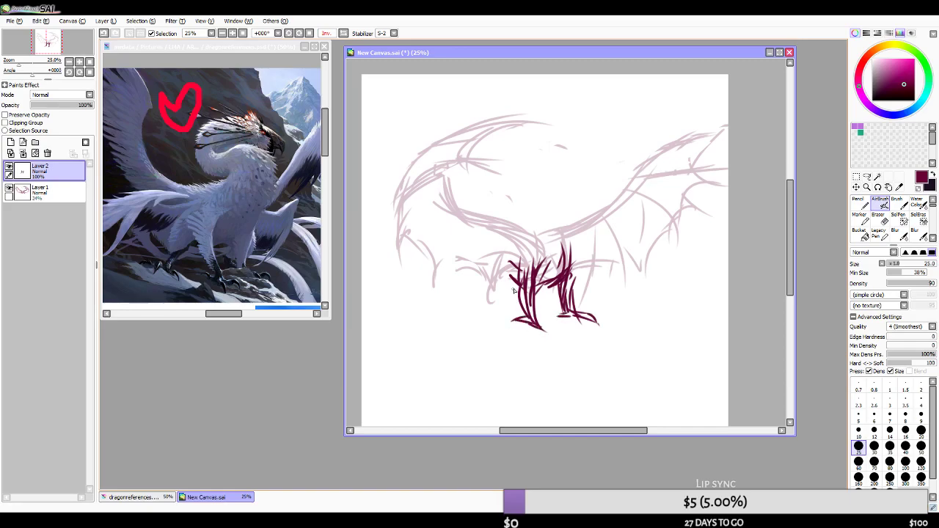
# - Sketch the bent hind leg with its paw behind the front legs and extend the chest line upward
pyautogui.moveTo(500, 265)
pyautogui.mouseDown()
pyautogui.moveTo(496, 295)
pyautogui.moveTo(509, 288)
pyautogui.moveTo(492, 280)
pyautogui.moveTo(483, 288)
pyautogui.moveTo(500, 303)
pyautogui.moveTo(488, 300)
pyautogui.moveTo(497, 317)
pyautogui.moveTo(504, 304)
pyautogui.moveTo(504, 313)
pyautogui.moveTo(481, 296)
pyautogui.moveTo(498, 289)
pyautogui.moveTo(497, 298)
pyautogui.moveTo(486, 296)
pyautogui.moveTo(490, 284)
pyautogui.moveTo(517, 281)
pyautogui.mouseUp()
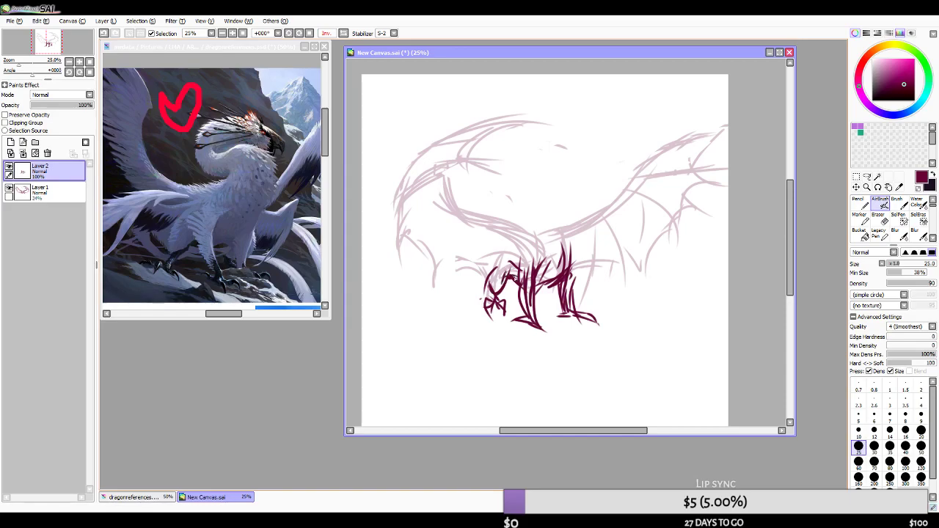
pyautogui.moveTo(545, 283); pyautogui.dragTo(555, 295)
pyautogui.hotkey('ctrl', 'z')
pyautogui.moveTo(561, 233)
pyautogui.mouseDown()
pyautogui.moveTo(575, 259)
pyautogui.moveTo(563, 230)
pyautogui.mouseUp()
# - Draw a long tail sweeping from the hips around beneath the body and curling up at its end
pyautogui.moveTo(472, 260); pyautogui.dragTo(455, 360)
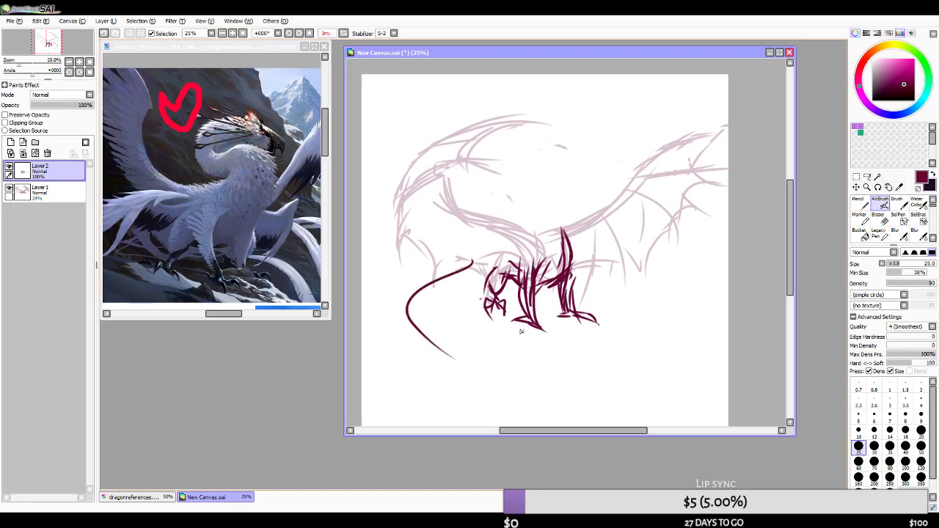
pyautogui.hotkey('ctrl', 'z')
pyautogui.moveTo(476, 272)
pyautogui.mouseDown()
pyautogui.moveTo(617, 373)
pyautogui.moveTo(620, 334)
pyautogui.mouseUp()
pyautogui.moveTo(533, 380)
pyautogui.mouseDown()
pyautogui.moveTo(662, 369)
pyautogui.moveTo(637, 336)
pyautogui.moveTo(659, 339)
pyautogui.mouseUp()
pyautogui.moveTo(658, 338)
pyautogui.mouseDown()
pyautogui.moveTo(635, 360)
pyautogui.moveTo(512, 375)
pyautogui.moveTo(587, 377)
pyautogui.moveTo(537, 365)
pyautogui.moveTo(565, 356)
pyautogui.mouseUp()
pyautogui.moveTo(468, 370); pyautogui.dragTo(565, 375)
pyautogui.moveTo(522, 378)
pyautogui.mouseDown()
pyautogui.moveTo(446, 365)
pyautogui.moveTo(391, 342)
pyautogui.moveTo(484, 282)
pyautogui.mouseUp()
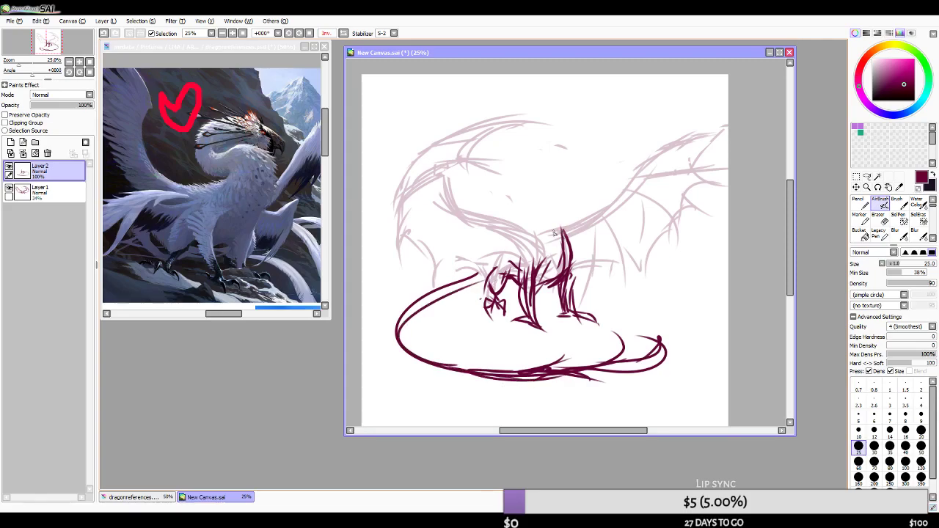
# - Sketch the beaked head with swept-back crest strokes above the chest and check it in the mirrored view
pyautogui.moveTo(564, 226)
pyautogui.mouseDown()
pyautogui.moveTo(593, 224)
pyautogui.moveTo(555, 206)
pyautogui.moveTo(570, 222)
pyautogui.moveTo(587, 222)
pyautogui.moveTo(566, 200)
pyautogui.moveTo(529, 196)
pyautogui.moveTo(550, 212)
pyautogui.mouseUp()
pyautogui.hotkey('ctrl', 'z')
pyautogui.hotkey('ctrl', 'z')
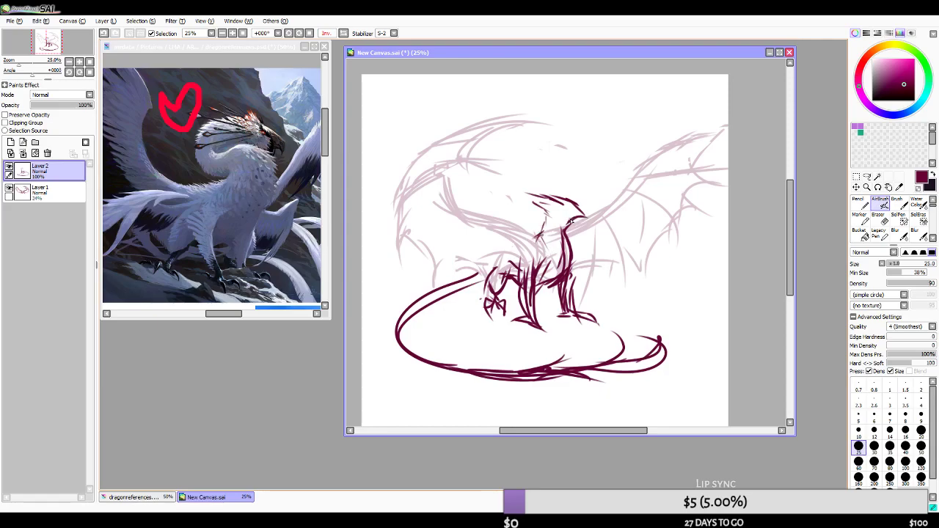
pyautogui.hotkey('ctrl', 'z')
pyautogui.click(342, 34)
pyautogui.click(344, 34)
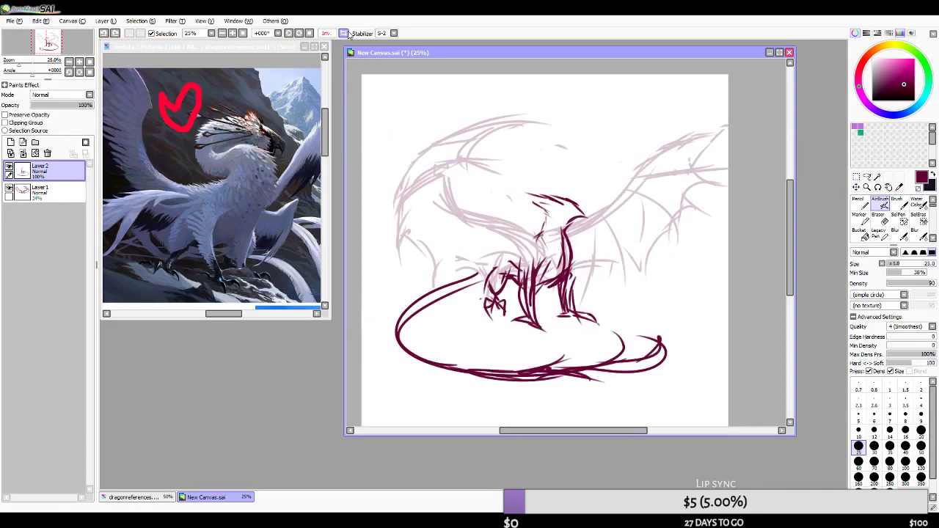
# - Add long feather strokes branching off the tail's outer bend and along its lower stretch
pyautogui.moveTo(412, 355); pyautogui.dragTo(499, 414)
pyautogui.moveTo(434, 393); pyautogui.dragTo(504, 420)
pyautogui.moveTo(429, 367)
pyautogui.mouseDown()
pyautogui.moveTo(438, 396)
pyautogui.moveTo(484, 399)
pyautogui.moveTo(477, 353)
pyautogui.moveTo(513, 366)
pyautogui.moveTo(498, 346)
pyautogui.moveTo(580, 400)
pyautogui.moveTo(635, 389)
pyautogui.mouseUp()
pyautogui.moveTo(551, 372); pyautogui.dragTo(612, 389)
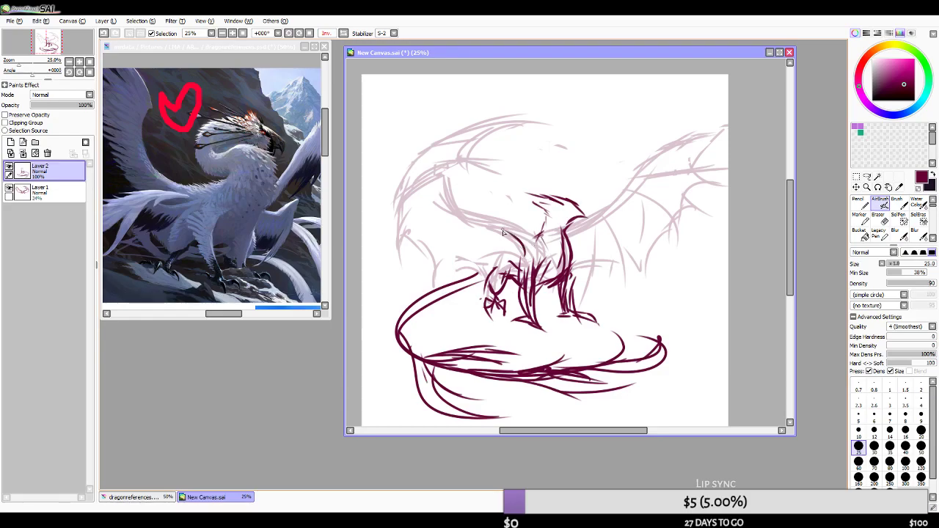
pyautogui.click(343, 34)
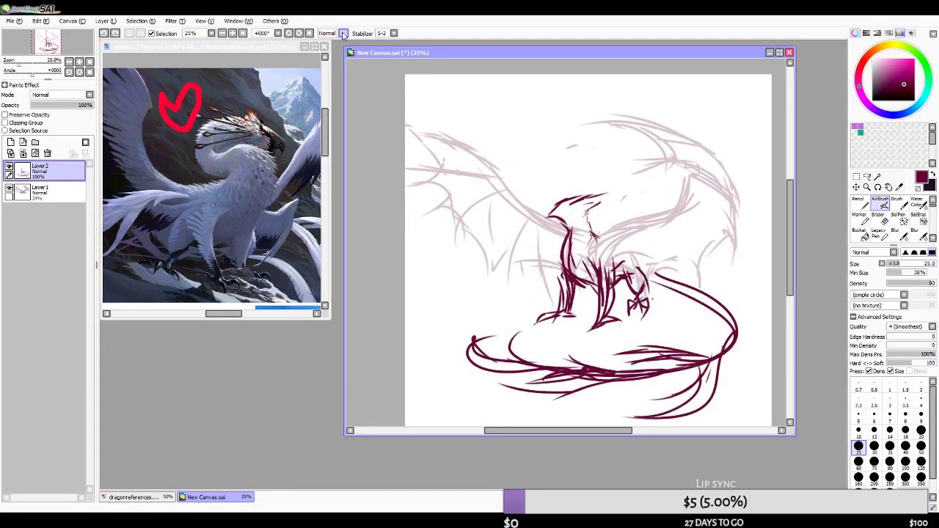
pyautogui.click(342, 34)
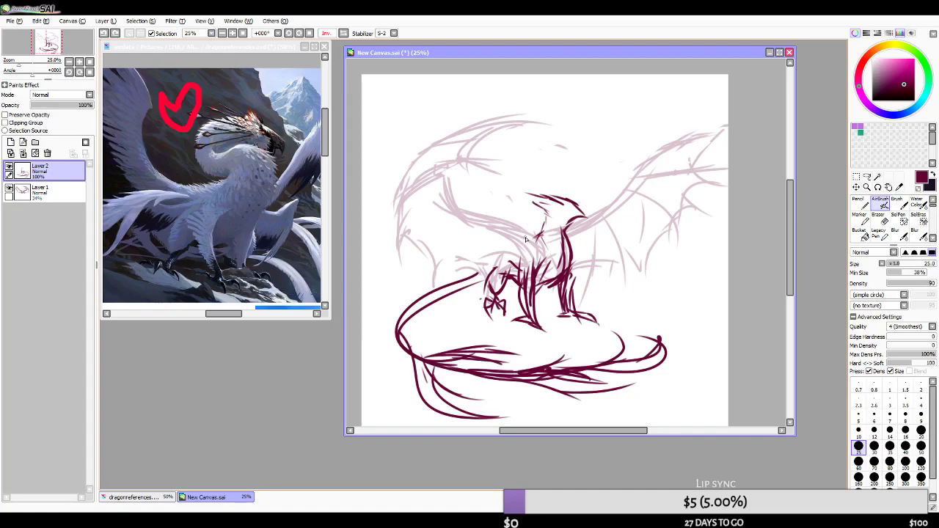
pyautogui.moveTo(533, 252)
pyautogui.mouseDown()
pyautogui.moveTo(501, 223)
pyautogui.moveTo(528, 229)
pyautogui.moveTo(479, 209)
pyautogui.mouseUp()
pyautogui.hotkey('ctrl', 'z')
pyautogui.hotkey('ctrl', 'z')
# - Raise the opacity of Layer 1 with the wing sketch to 39%
pyautogui.click(40, 192)
pyautogui.moveTo(58, 105)
pyautogui.mouseDown()
pyautogui.moveTo(173, 110)
pyautogui.moveTo(50, 115)
pyautogui.moveTo(57, 117)
pyautogui.mouseUp()
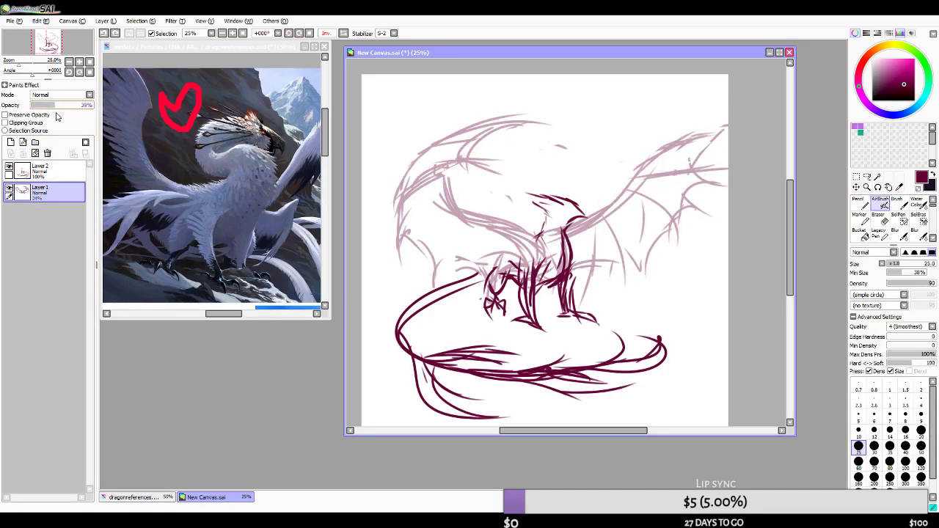
pyautogui.click(40, 169)
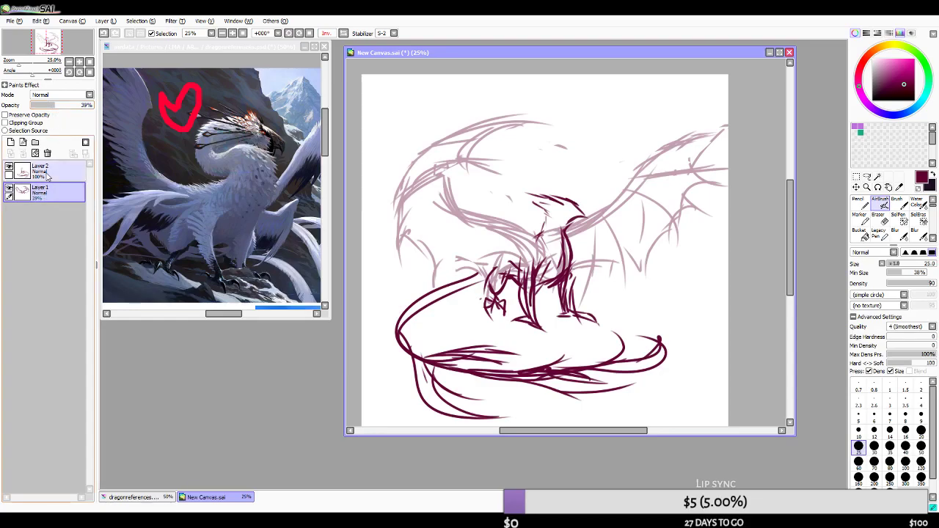
pyautogui.click(23, 152)
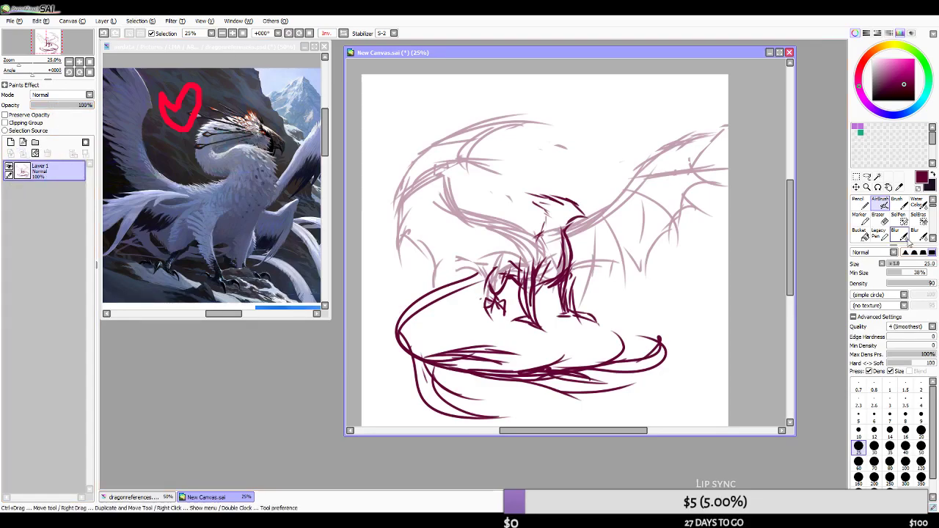
pyautogui.click(857, 177)
pyautogui.hotkey('ctrl', 't')
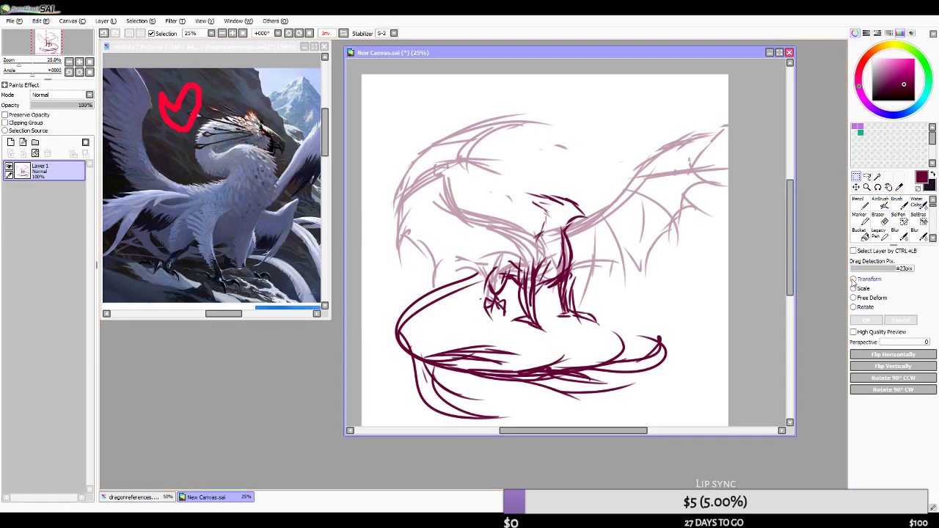
pyautogui.scroll(-1, 673, 319)
pyautogui.moveTo(664, 171); pyautogui.dragTo(506, 249)
pyautogui.moveTo(503, 315)
pyautogui.mouseDown()
pyautogui.moveTo(514, 197)
pyautogui.moveTo(497, 194)
pyautogui.mouseUp()
pyautogui.click(870, 322)
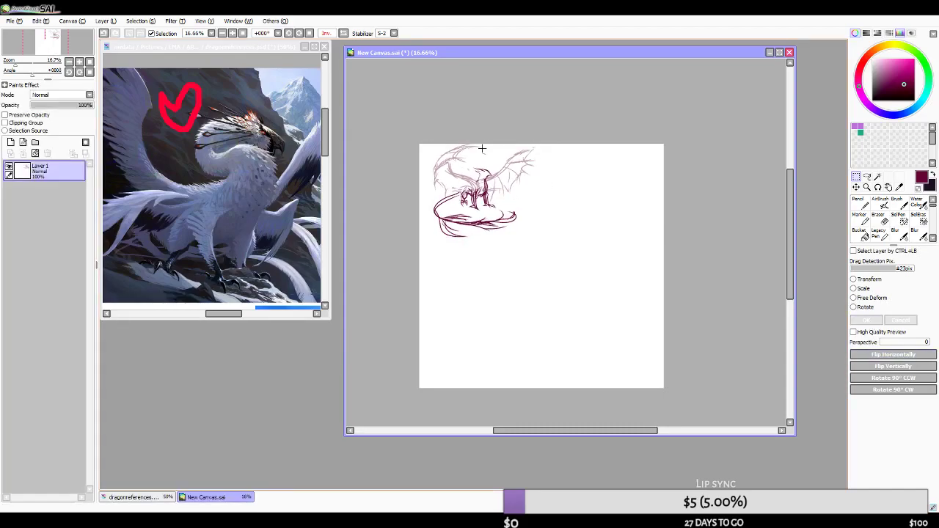
pyautogui.scroll(3, 481, 151)
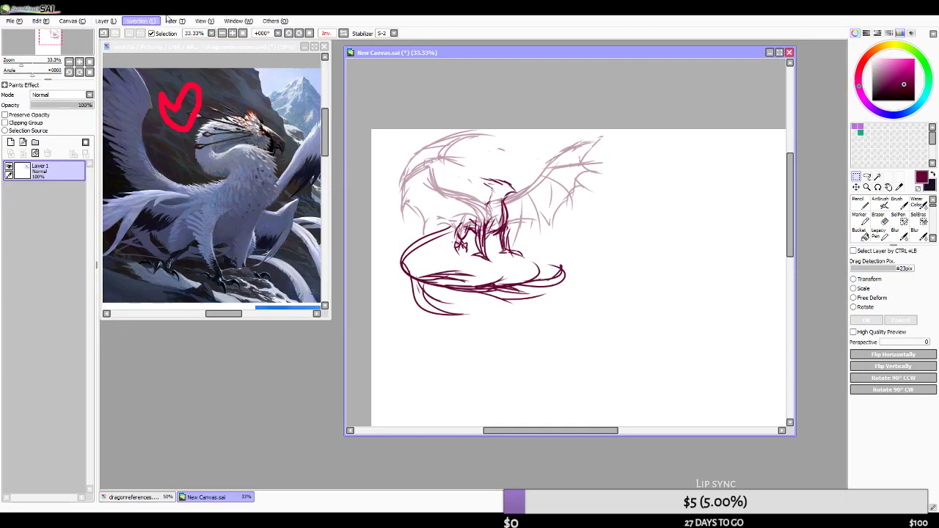
pyautogui.hotkey('ctrl', 'z')
pyautogui.scroll(-2, 521, 219)
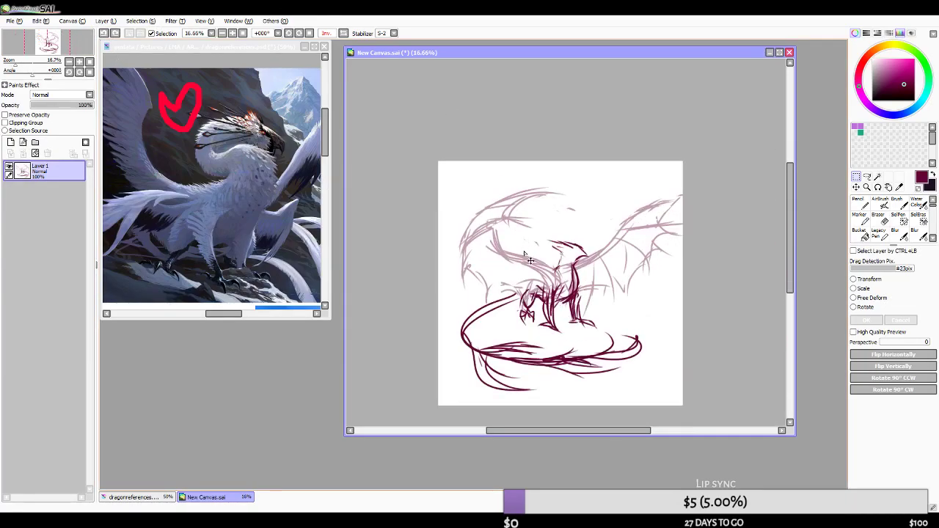
pyautogui.hotkey('ctrl', 'z')
# - Create a layer folder, move Layer 2 and Layer 1 into it and select the folder
pyautogui.click(35, 142)
pyautogui.moveTo(56, 193); pyautogui.dragTo(51, 174)
pyautogui.click(56, 212)
pyautogui.moveTo(58, 211); pyautogui.dragTo(58, 198)
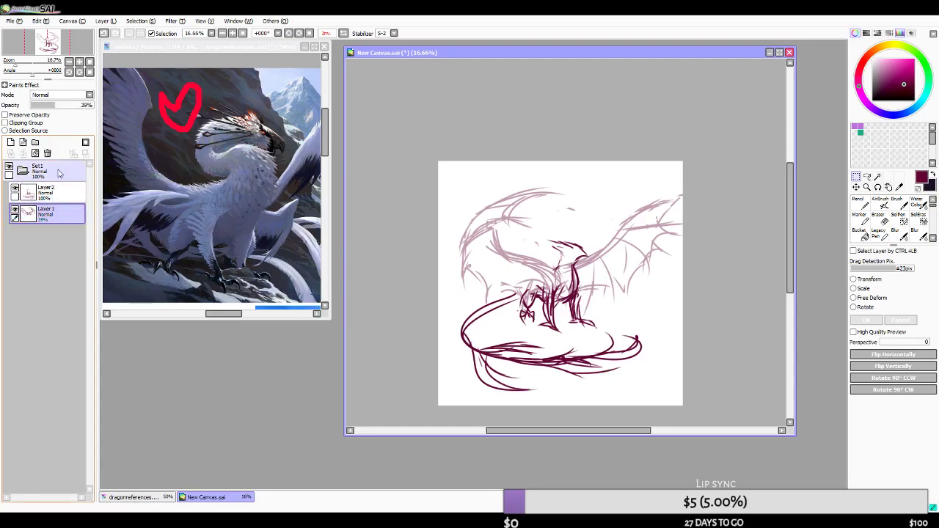
pyautogui.click(61, 171)
# - Transform the folder's contents, shrinking the dragon sketch to a small thumbnail in the canvas's upper-left corner
pyautogui.click(855, 280)
pyautogui.moveTo(682, 190); pyautogui.dragTo(542, 285)
pyautogui.moveTo(518, 349); pyautogui.dragTo(506, 211)
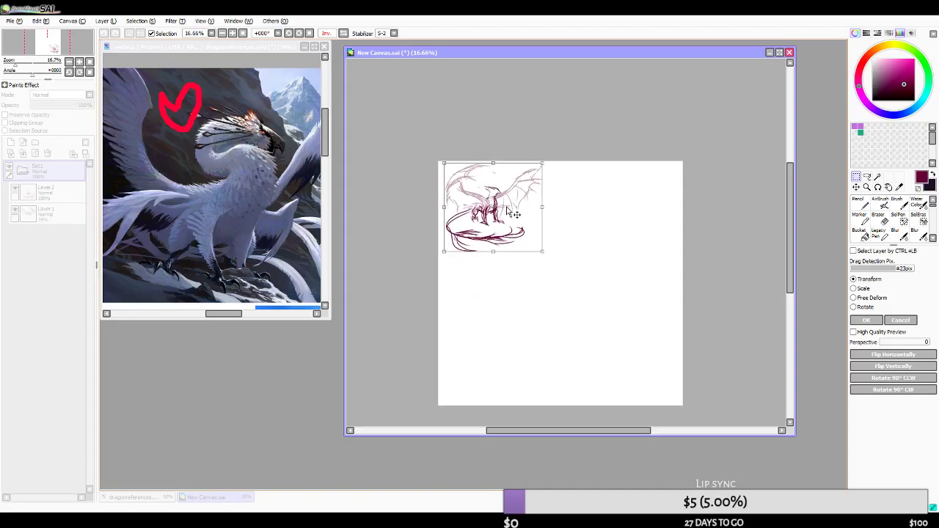
pyautogui.moveTo(544, 163); pyautogui.dragTo(521, 181)
pyautogui.moveTo(489, 208); pyautogui.dragTo(490, 191)
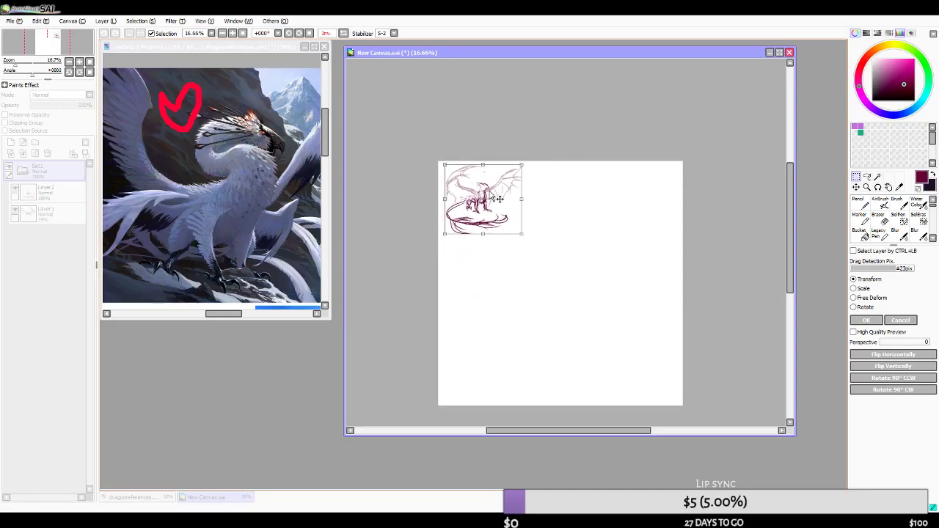
pyautogui.click(865, 320)
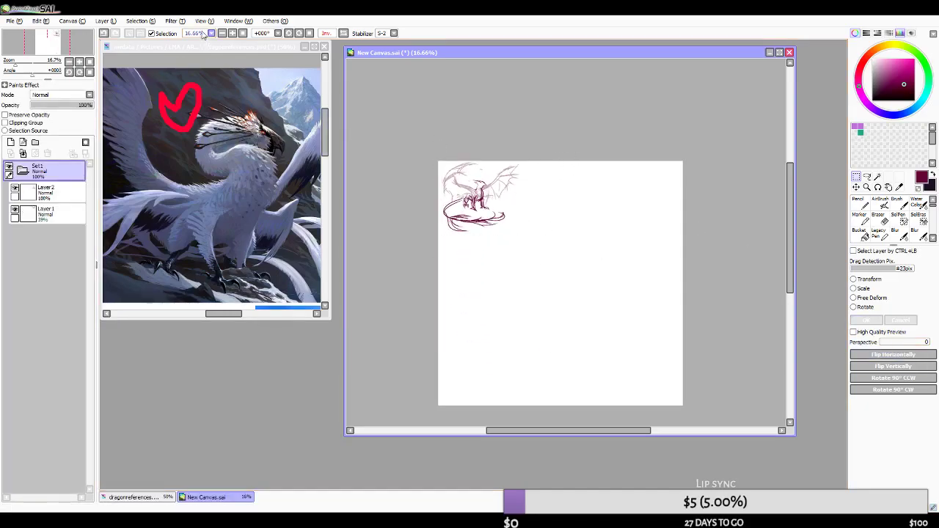
# - Duplicate the folder Set1 and move the copied dragon thumbnail to the right of the original
pyautogui.click(111, 23)
pyautogui.click(110, 61)
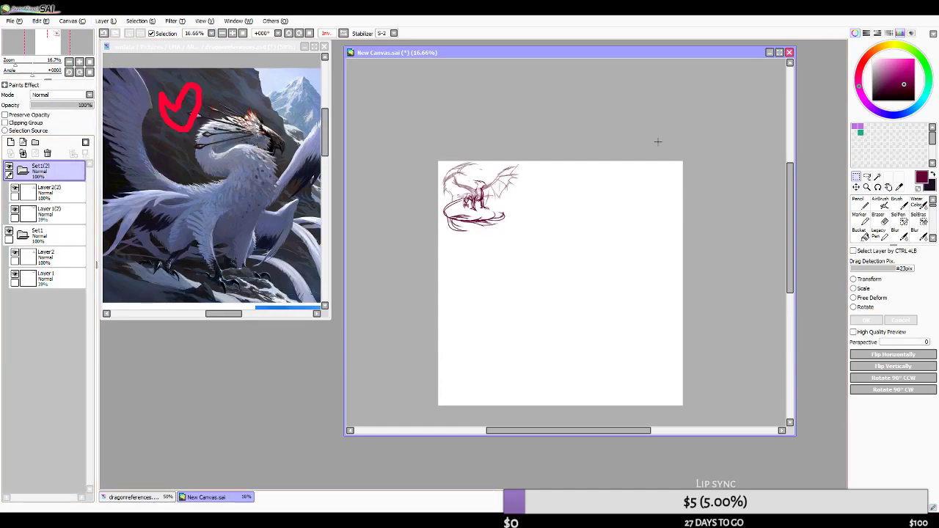
pyautogui.moveTo(580, 187); pyautogui.dragTo(615, 192)
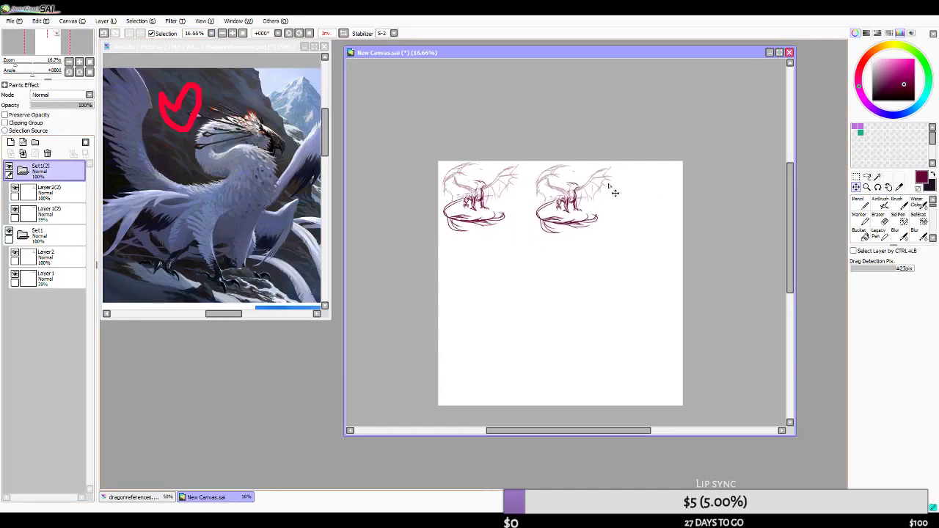
# - Examine the cream feathered dragon sculpture in the reference window at 50%, and return to the copied sketch
pyautogui.scroll(5, 615, 193)
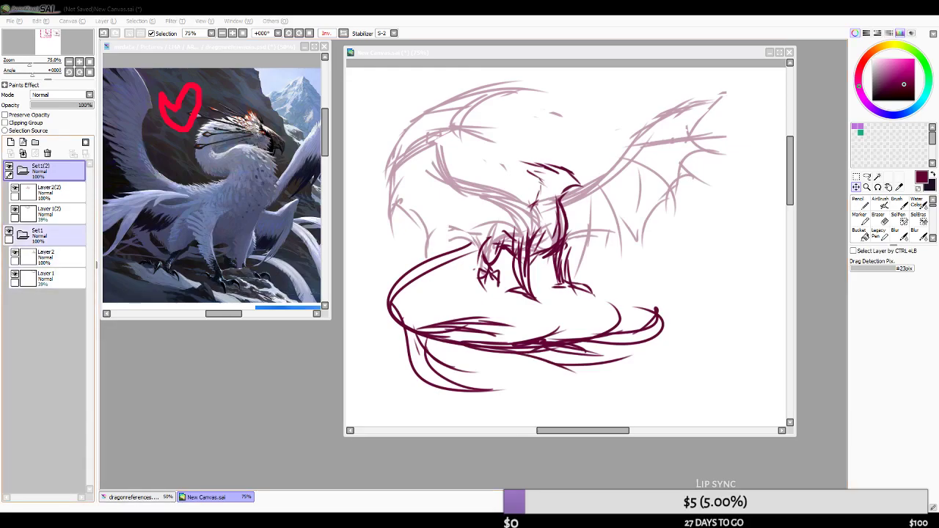
pyautogui.click(51, 213)
pyautogui.press('e')
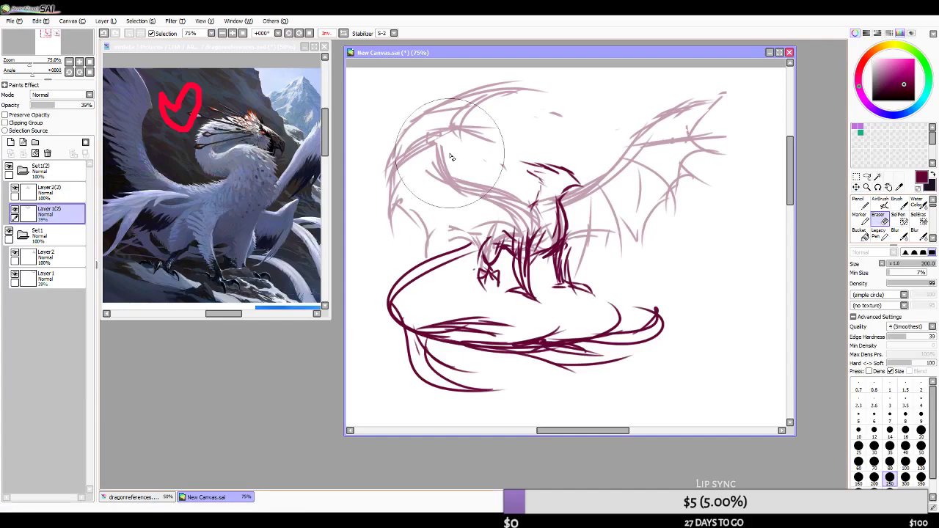
pyautogui.scroll(-2, 601, 203)
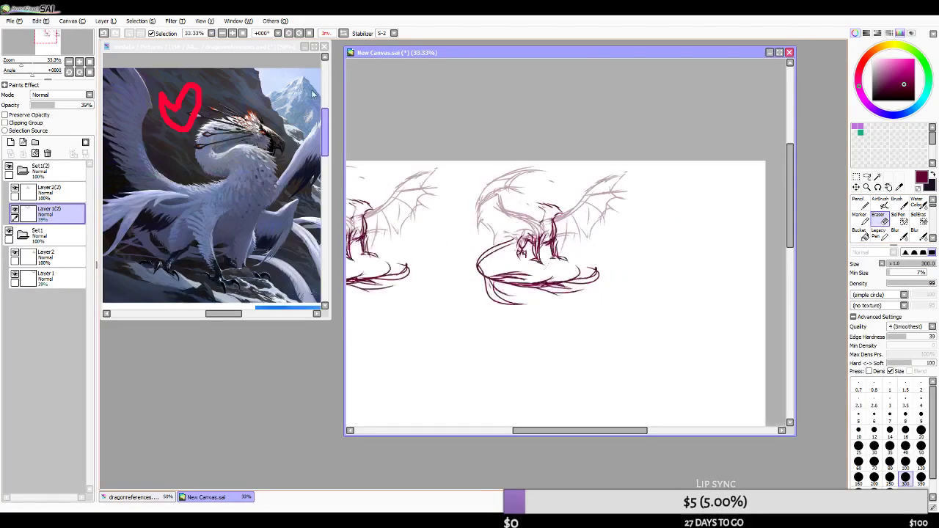
pyautogui.click(240, 49)
pyautogui.scroll(-3, 214, 139)
pyautogui.scroll(3, 205, 169)
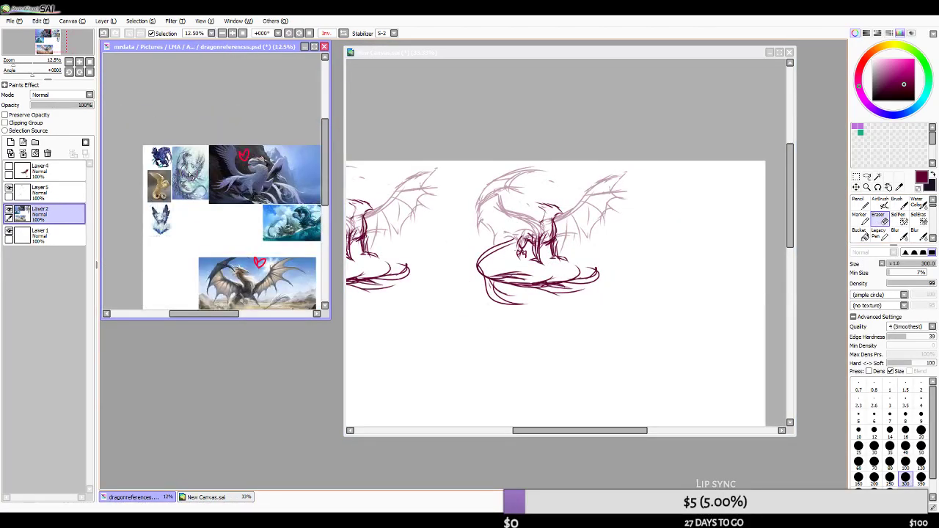
pyautogui.scroll(-1, 190, 169)
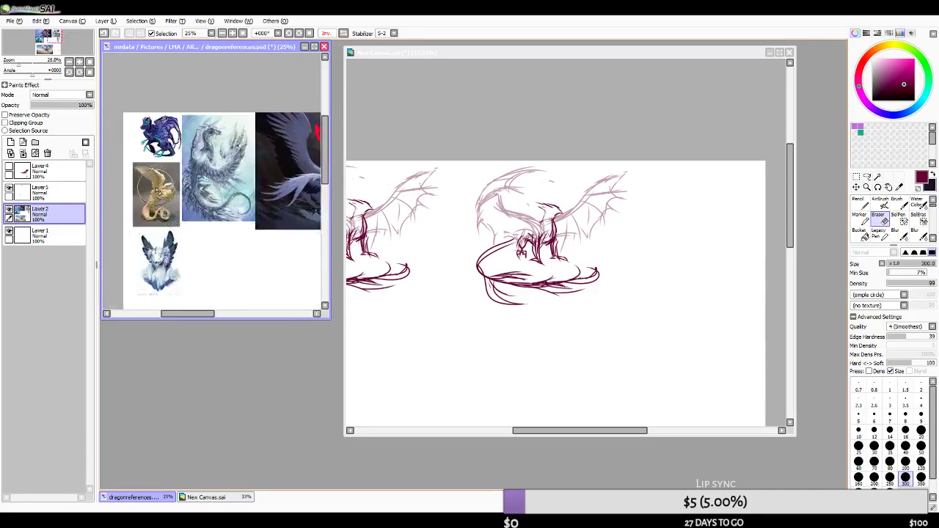
pyautogui.scroll(2, 189, 168)
pyautogui.click(478, 50)
pyautogui.scroll(3, 513, 198)
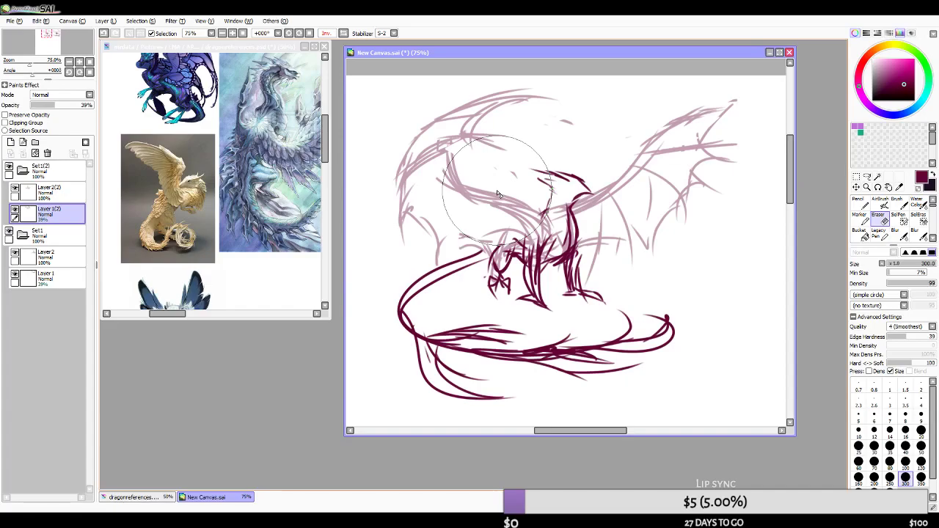
# - Add a new layer on top of the copied folder's layers, set the AirBrush size to 14 and mirror the view
pyautogui.press('v')
pyautogui.moveTo(532, 219); pyautogui.dragTo(494, 201)
pyautogui.hotkey('ctrl', 'z')
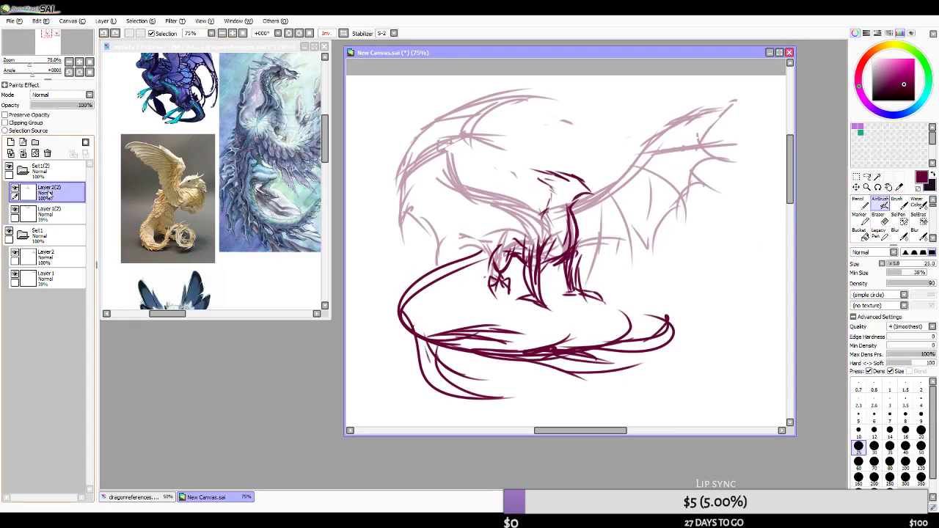
pyautogui.click(11, 143)
pyautogui.press('[')
pyautogui.press('[')
pyautogui.press('[')
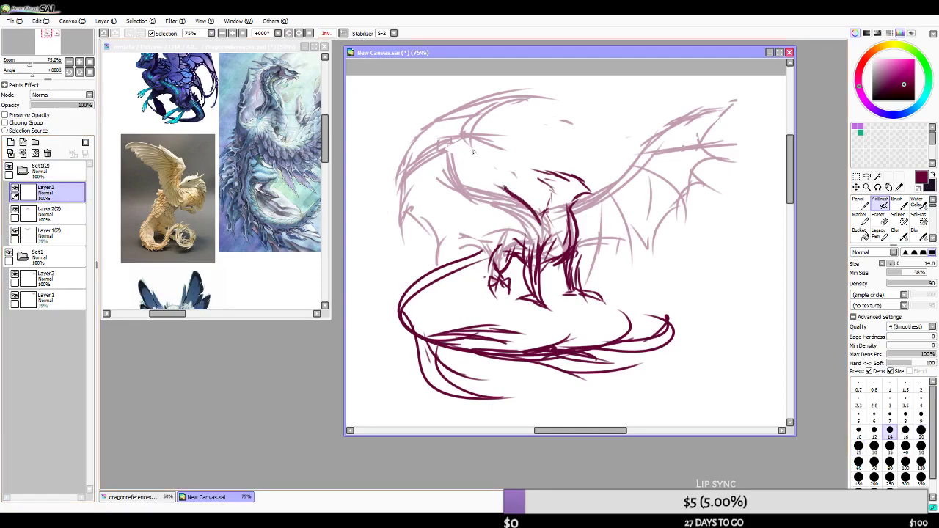
pyautogui.click(344, 33)
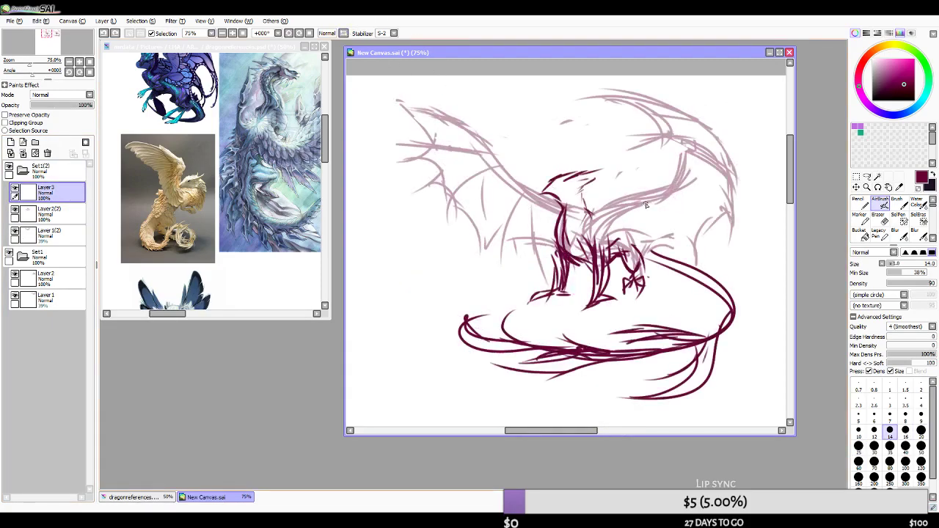
pyautogui.moveTo(598, 214)
pyautogui.mouseDown()
pyautogui.moveTo(639, 204)
pyautogui.moveTo(611, 207)
pyautogui.moveTo(657, 185)
pyautogui.mouseUp()
pyautogui.hotkey('ctrl', 'z')
pyautogui.hotkey('ctrl', 'z')
pyautogui.moveTo(597, 213); pyautogui.dragTo(645, 136)
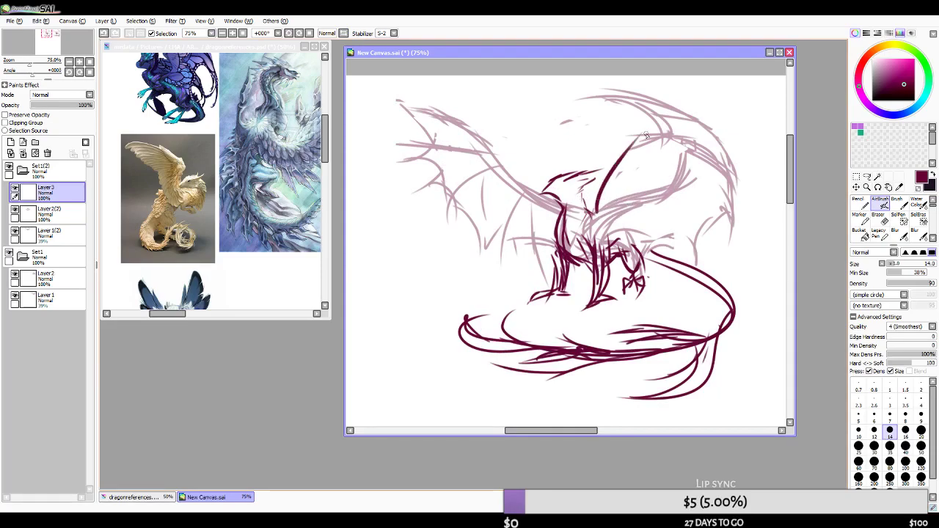
pyautogui.hotkey('ctrl', 'z')
pyautogui.moveTo(598, 211)
pyautogui.mouseDown()
pyautogui.moveTo(675, 122)
pyautogui.moveTo(671, 134)
pyautogui.moveTo(614, 135)
pyautogui.moveTo(635, 109)
pyautogui.moveTo(721, 75)
pyautogui.mouseUp()
pyautogui.hotkey('ctrl', 'z')
pyautogui.hotkey('ctrl', 'z')
# - Draw a pair of raised feathered wings rising steeply from the shoulders, refine the head, and restore the unmirrored view
pyautogui.moveTo(598, 208)
pyautogui.mouseDown()
pyautogui.moveTo(756, 74)
pyautogui.moveTo(667, 106)
pyautogui.moveTo(785, 75)
pyautogui.moveTo(651, 138)
pyautogui.moveTo(668, 143)
pyautogui.moveTo(621, 206)
pyautogui.moveTo(641, 189)
pyautogui.moveTo(628, 236)
pyautogui.mouseUp()
pyautogui.moveTo(609, 199)
pyautogui.mouseDown()
pyautogui.moveTo(603, 233)
pyautogui.moveTo(617, 172)
pyautogui.moveTo(661, 116)
pyautogui.mouseUp()
pyautogui.moveTo(558, 163)
pyautogui.mouseDown()
pyautogui.moveTo(442, 85)
pyautogui.moveTo(527, 107)
pyautogui.moveTo(568, 136)
pyautogui.moveTo(591, 182)
pyautogui.mouseUp()
pyautogui.moveTo(572, 138)
pyautogui.mouseDown()
pyautogui.moveTo(586, 171)
pyautogui.moveTo(598, 160)
pyautogui.moveTo(605, 180)
pyautogui.moveTo(541, 103)
pyautogui.moveTo(425, 74)
pyautogui.moveTo(515, 110)
pyautogui.mouseUp()
pyautogui.scroll(-1, 544, 208)
pyautogui.scroll(-1, 543, 208)
pyautogui.scroll(2, 558, 187)
pyautogui.click(344, 33)
# - Delete the copied layer Layer 1(2) holding the faded bat-style wings
pyautogui.scroll(-2, 488, 170)
pyautogui.scroll(1, 501, 166)
pyautogui.moveTo(78, 232); pyautogui.dragTo(51, 154)
pyautogui.click(51, 153)
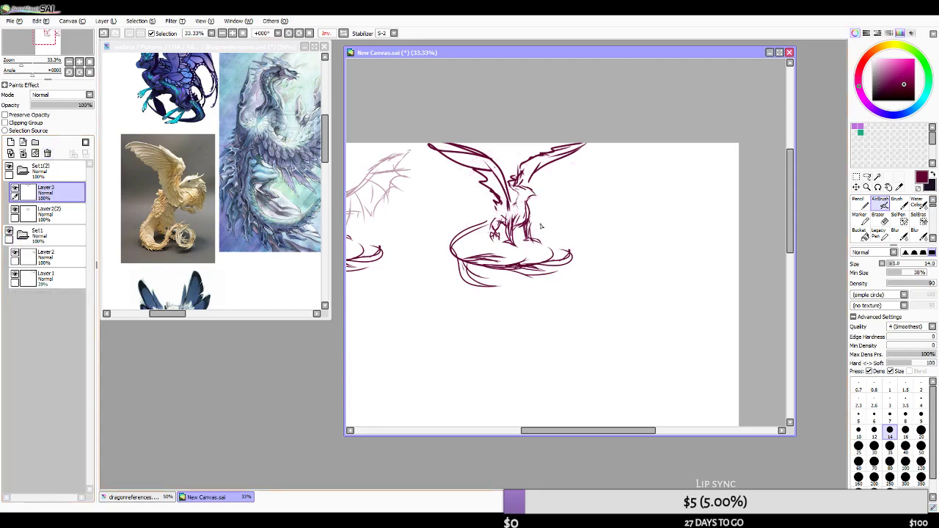
pyautogui.scroll(-3, 571, 189)
pyautogui.scroll(3, 554, 189)
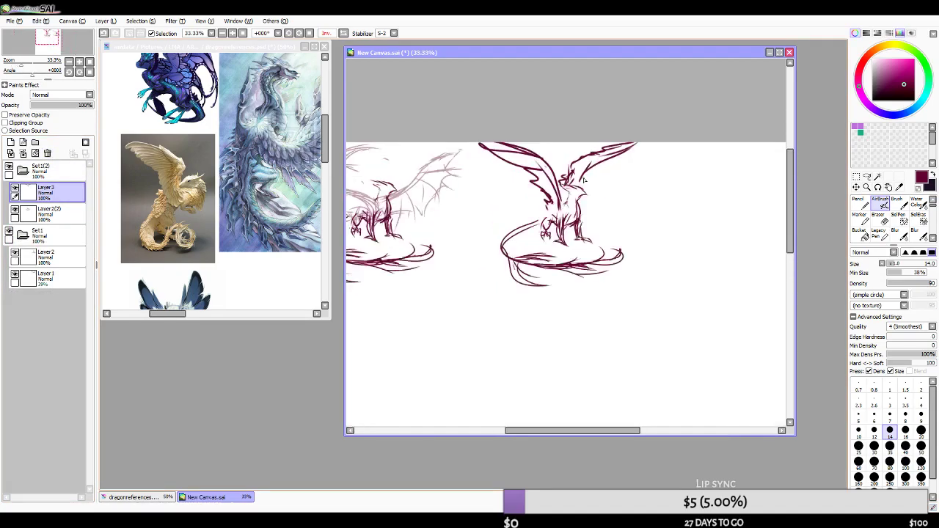
pyautogui.scroll(1, 606, 220)
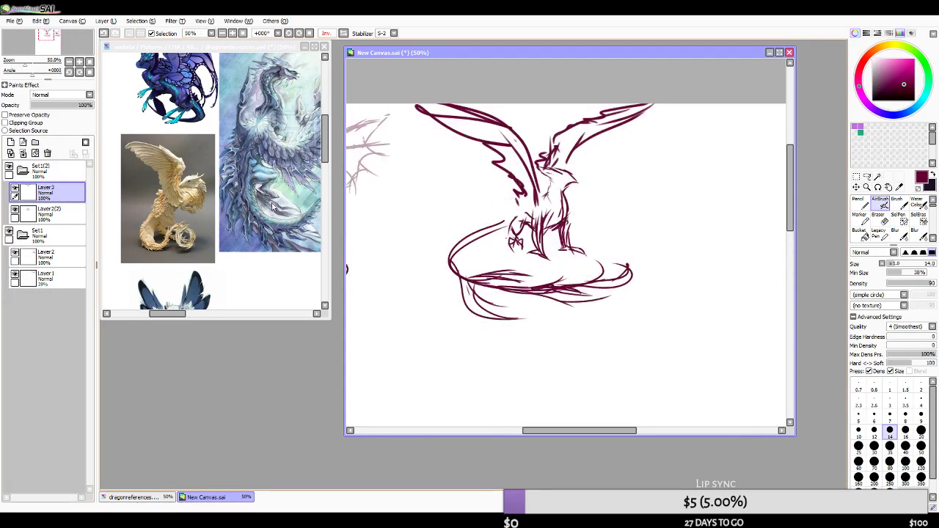
# - Merge Layer3's feathered wings into Layer2(2) and shift the second dragon thumbnail slightly down and away from the first
pyautogui.click(24, 153)
pyautogui.scroll(-1, 671, 179)
pyautogui.click(856, 188)
pyautogui.moveTo(664, 194)
pyautogui.mouseDown()
pyautogui.moveTo(663, 208)
pyautogui.moveTo(675, 208)
pyautogui.mouseUp()
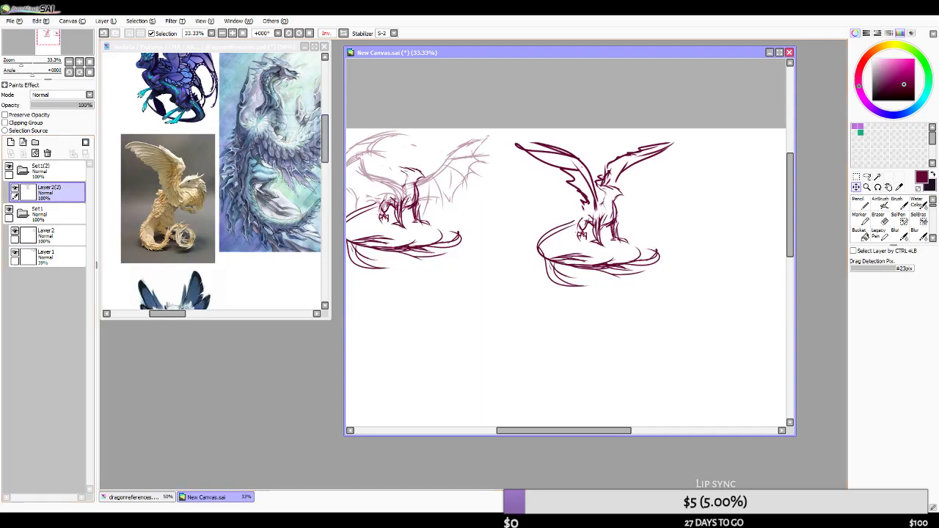
pyautogui.hotkey('ctrl', 's')
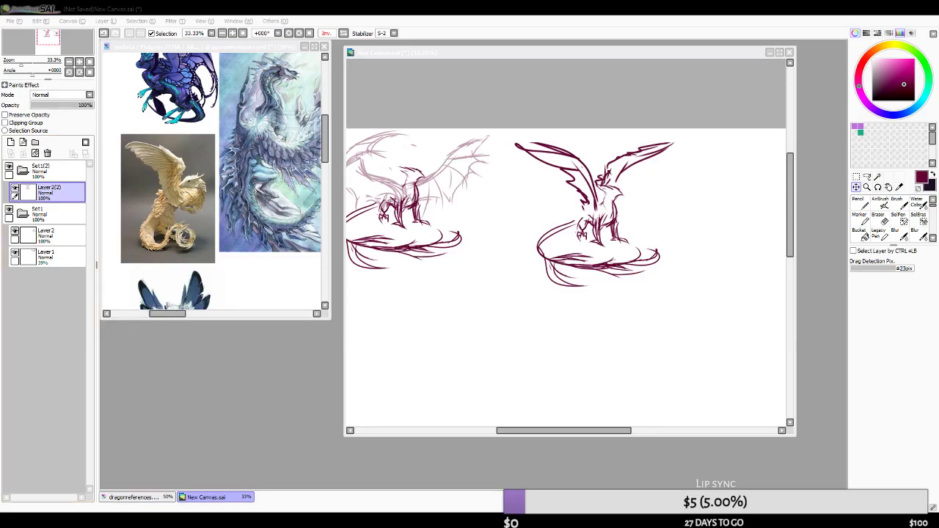
pyautogui.click(321, 190)
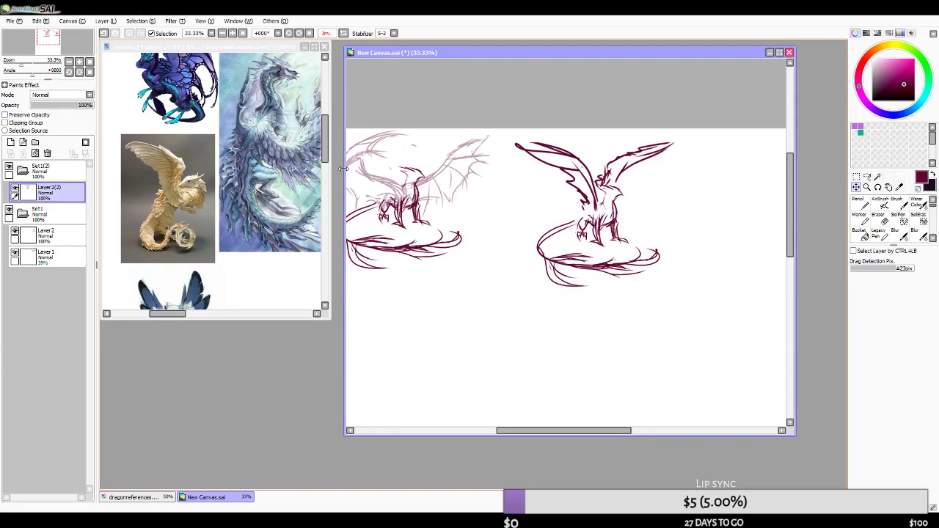
# - Widen the canvas window so that both dragon thumbnails fit in view
pyautogui.moveTo(345, 170); pyautogui.dragTo(279, 169)
pyautogui.scroll(-2, 487, 218)
pyautogui.scroll(2, 481, 220)
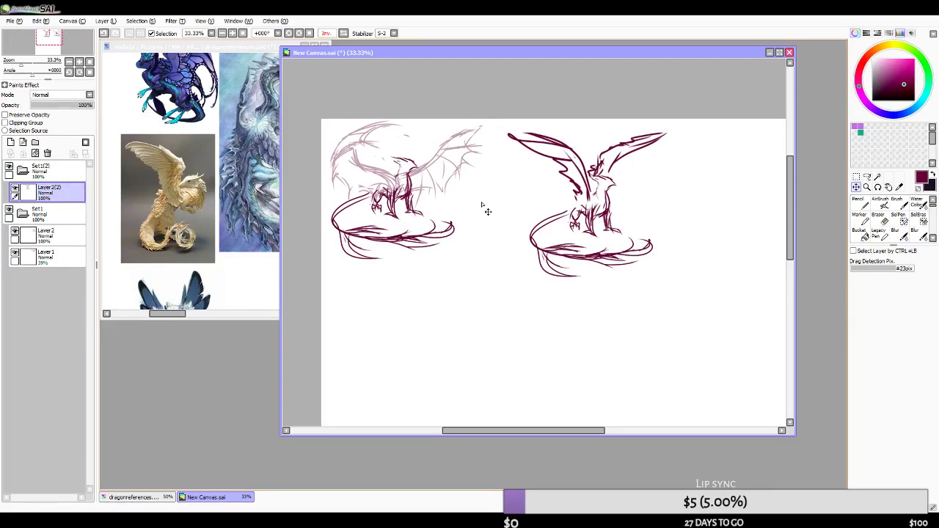
# - Examine the teal sea serpent and the white-and-blue feathered dragon bust in the reference images
pyautogui.click(189, 50)
pyautogui.scroll(-1, 205, 219)
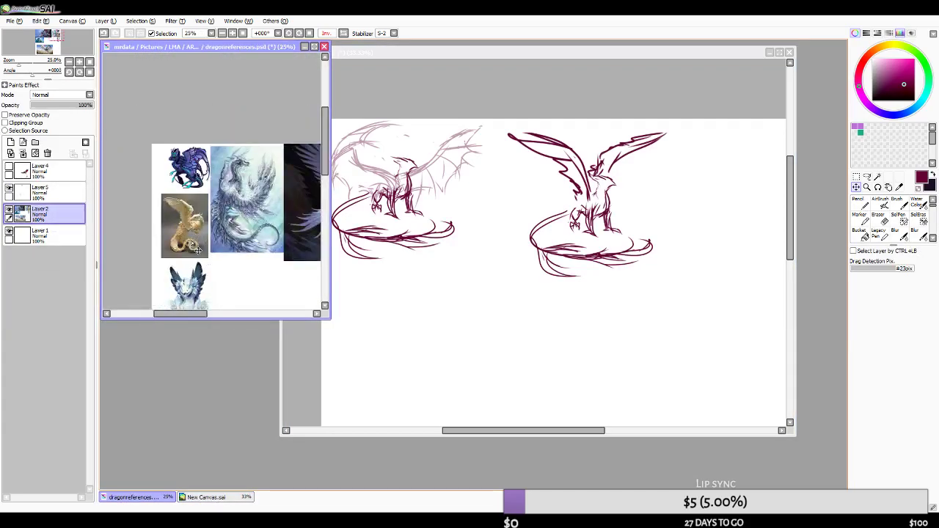
pyautogui.scroll(-2, 195, 245)
pyautogui.moveTo(317, 235); pyautogui.dragTo(245, 227)
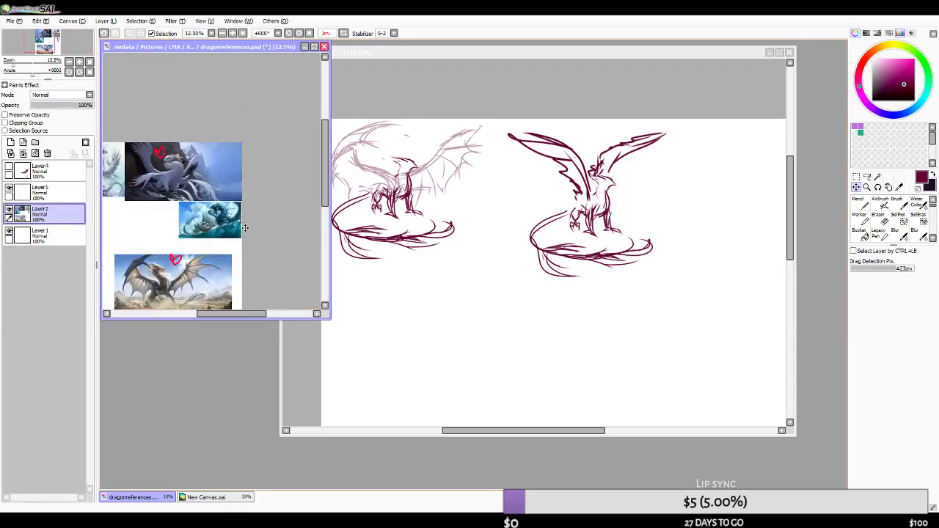
pyautogui.scroll(5, 248, 228)
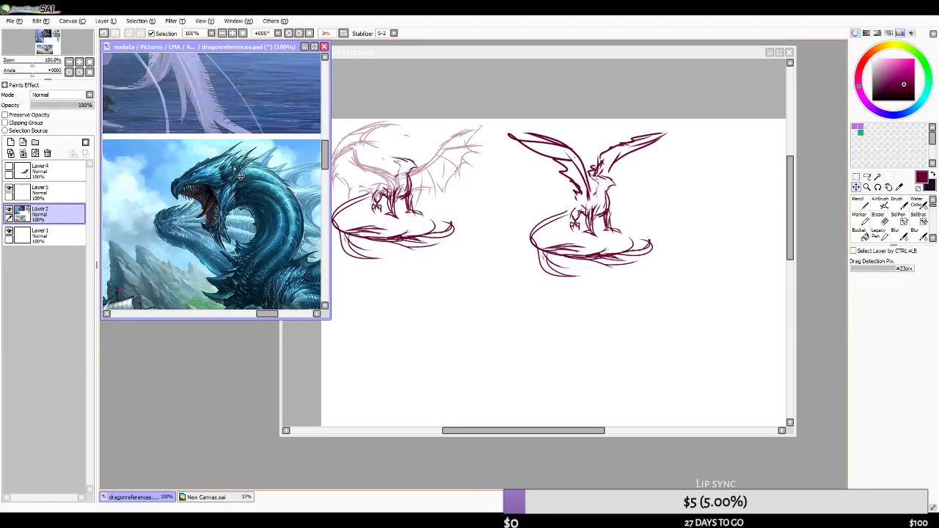
pyautogui.scroll(-1, 240, 176)
pyautogui.scroll(-3, 206, 213)
pyautogui.scroll(3, 170, 230)
pyautogui.scroll(-1, 171, 231)
pyautogui.moveTo(212, 293); pyautogui.dragTo(205, 226)
pyautogui.scroll(1, 177, 151)
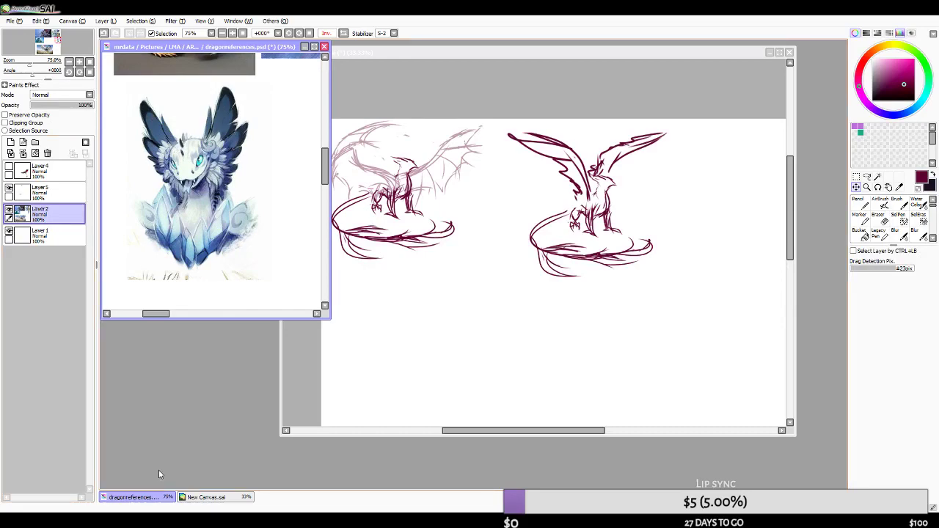
# - Move the canvas window clear of the reference images, compare both dragon thumbnails, and choose the AirBrush
pyautogui.click(156, 521)
pyautogui.moveTo(536, 56); pyautogui.dragTo(582, 56)
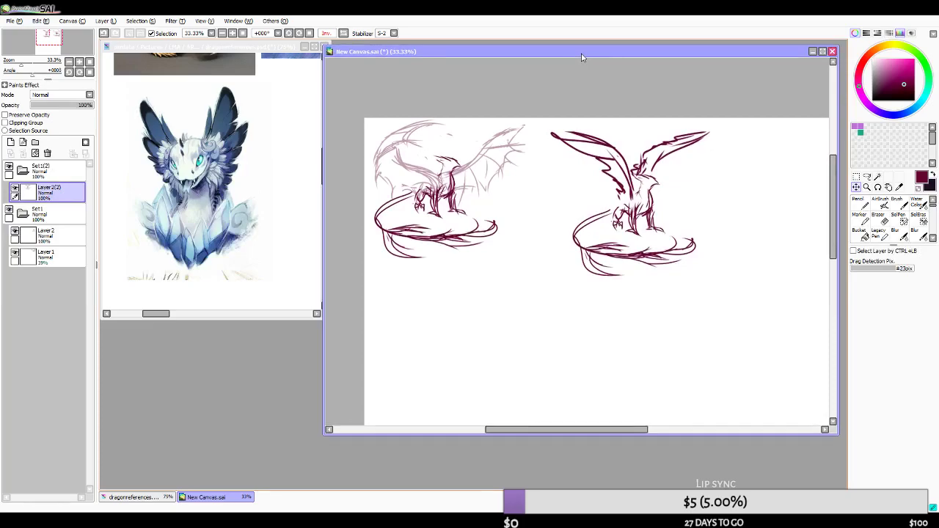
pyautogui.scroll(-3, 559, 197)
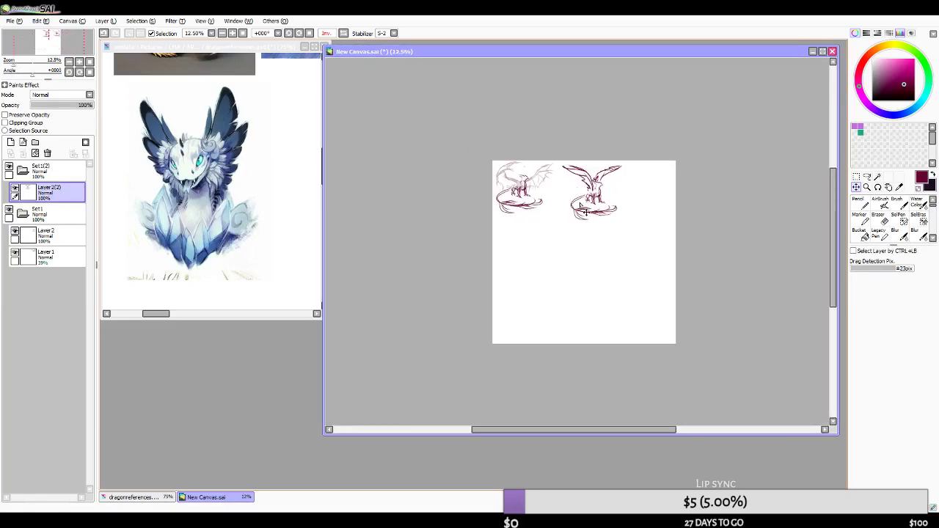
pyautogui.scroll(3, 583, 198)
pyautogui.scroll(2, 403, 126)
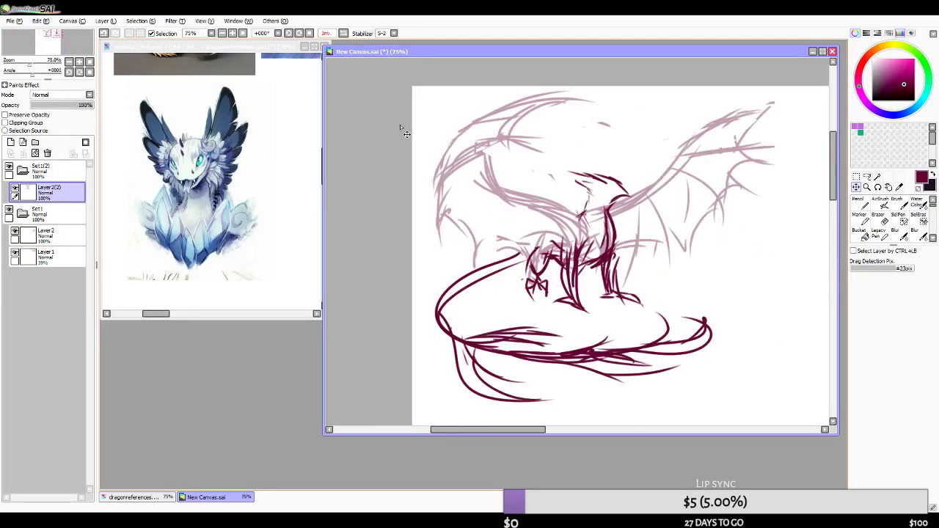
pyautogui.scroll(-4, 403, 126)
pyautogui.scroll(2, 519, 88)
pyautogui.scroll(2, 519, 88)
pyautogui.scroll(-2, 509, 134)
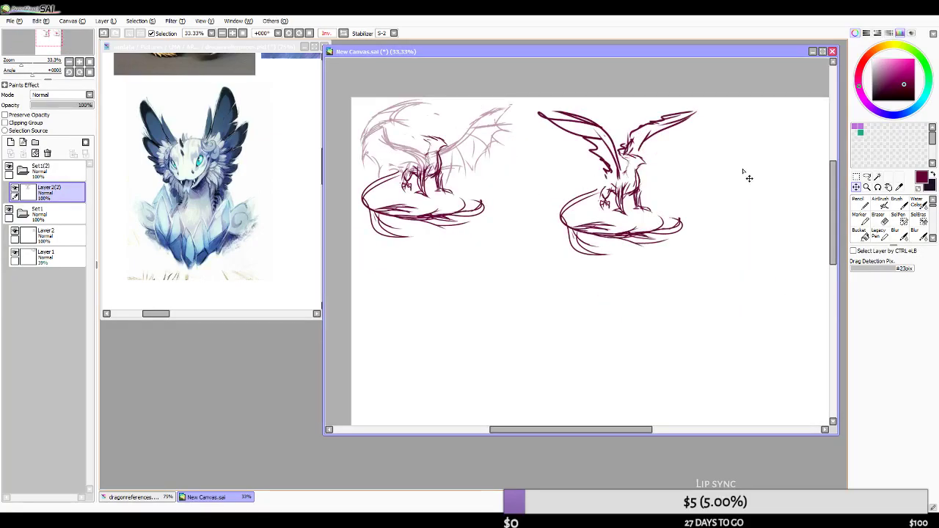
pyautogui.click(878, 202)
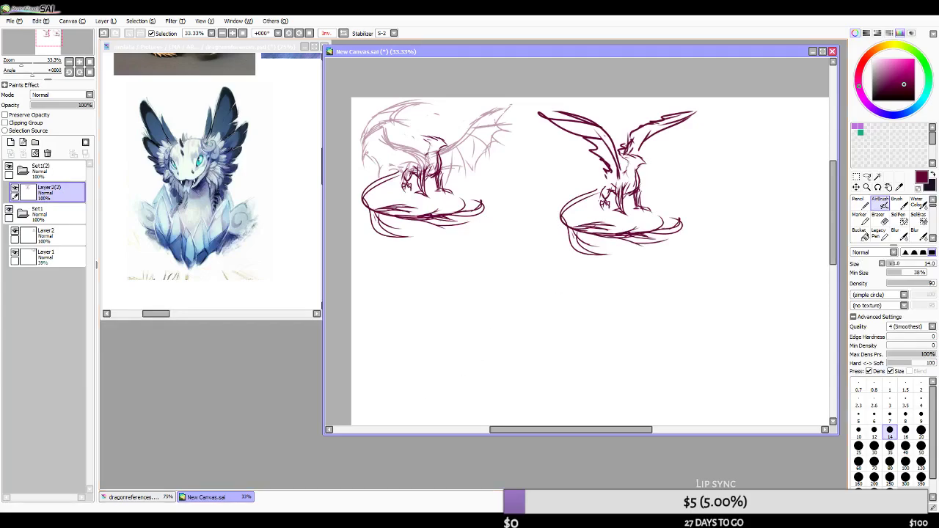
pyautogui.hotkey('alt', 'Tab')
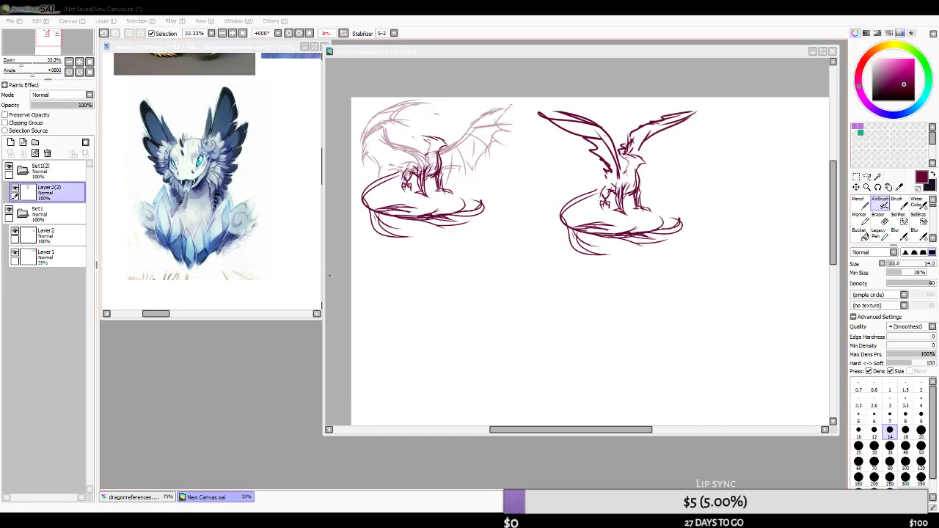
pyautogui.click(566, 54)
pyautogui.scroll(-1, 529, 240)
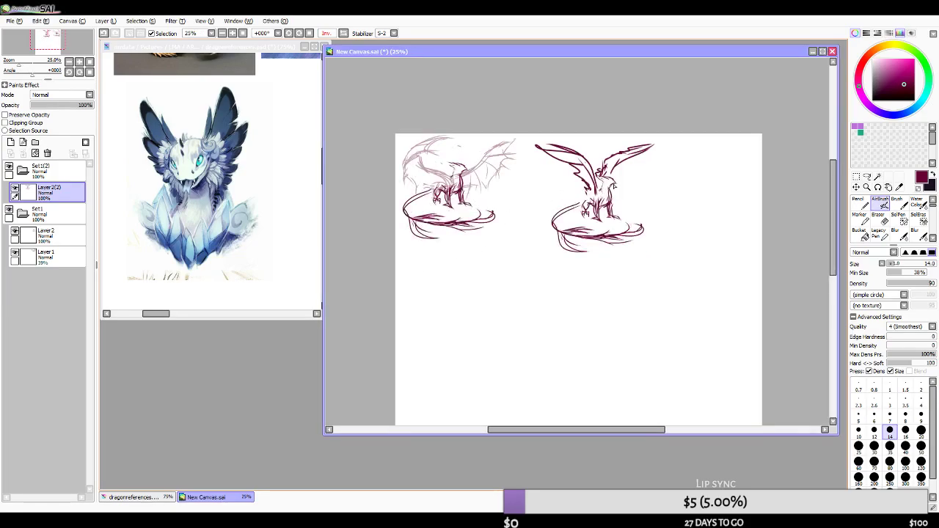
# - Examine the sand-coloured dragon with spread wings in the reference window at 25%, and return to the canvas
pyautogui.click(58, 257)
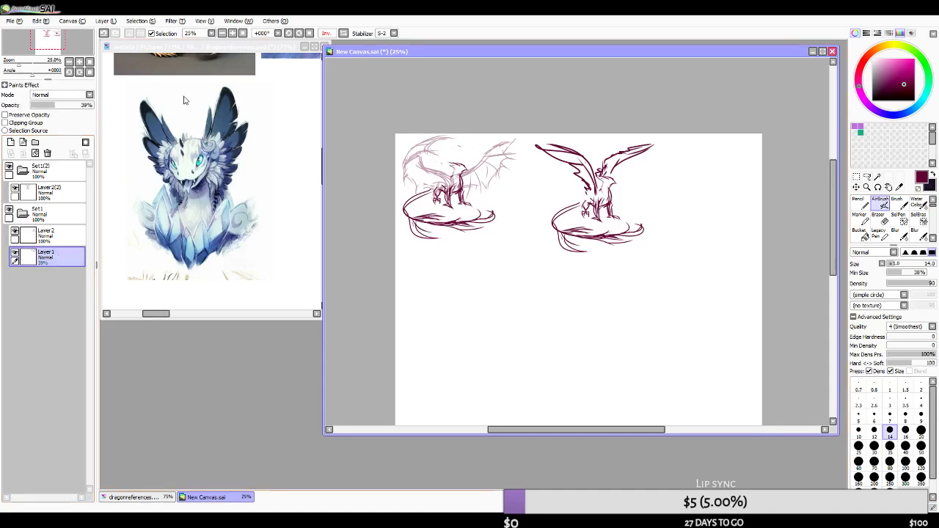
pyautogui.click(253, 182)
pyautogui.scroll(-4, 254, 182)
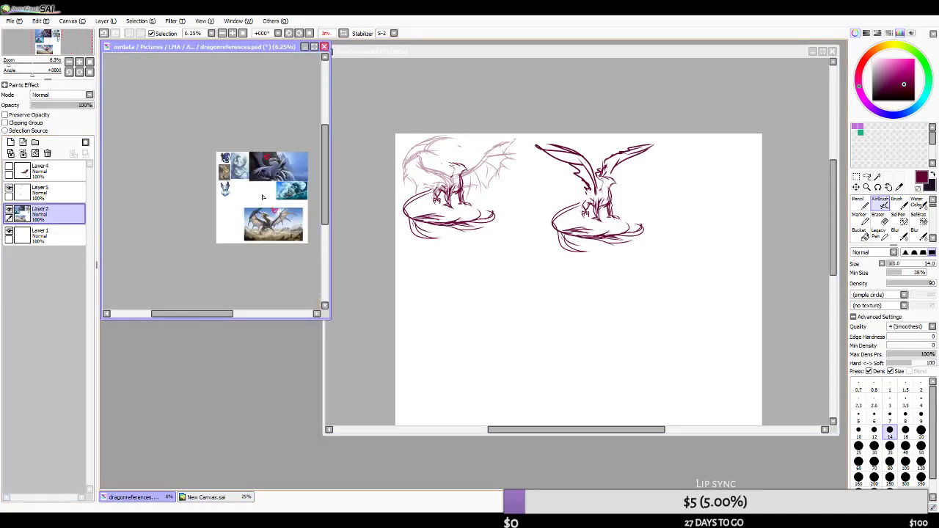
pyautogui.scroll(2, 201, 191)
pyautogui.scroll(-2, 227, 260)
pyautogui.scroll(2, 227, 261)
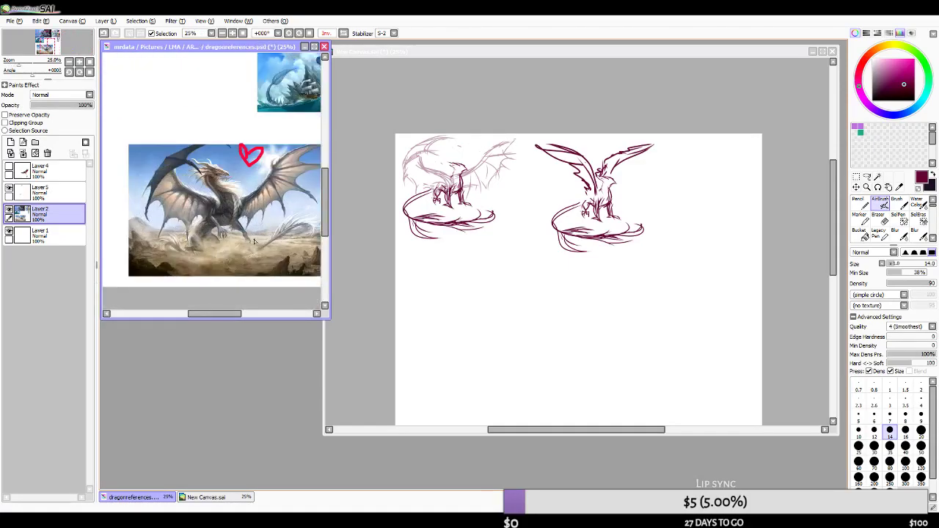
pyautogui.click(518, 75)
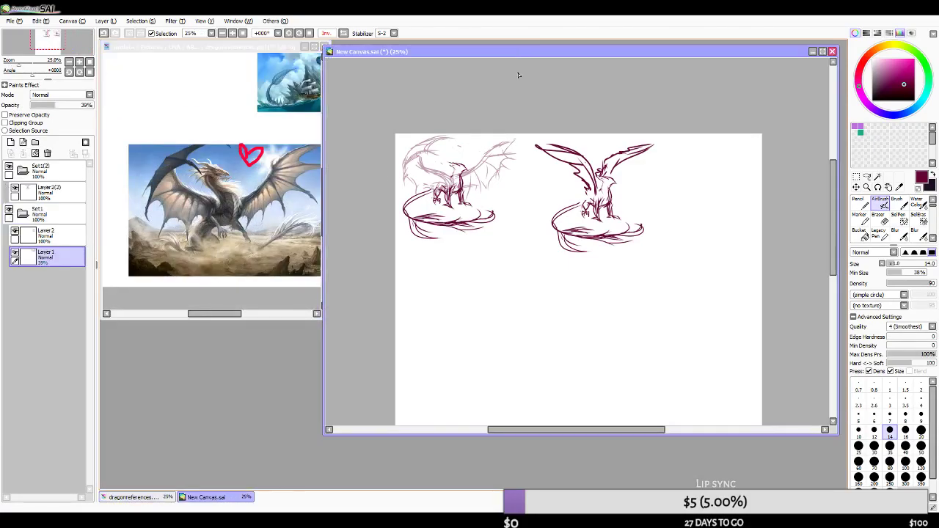
# - Hide and show Layer2 repeatedly to check which part of the first thumbnail it holds, leaving it shown
pyautogui.click(72, 239)
pyautogui.click(15, 231)
pyautogui.click(15, 231)
pyautogui.click(15, 231)
pyautogui.click(16, 231)
pyautogui.click(15, 232)
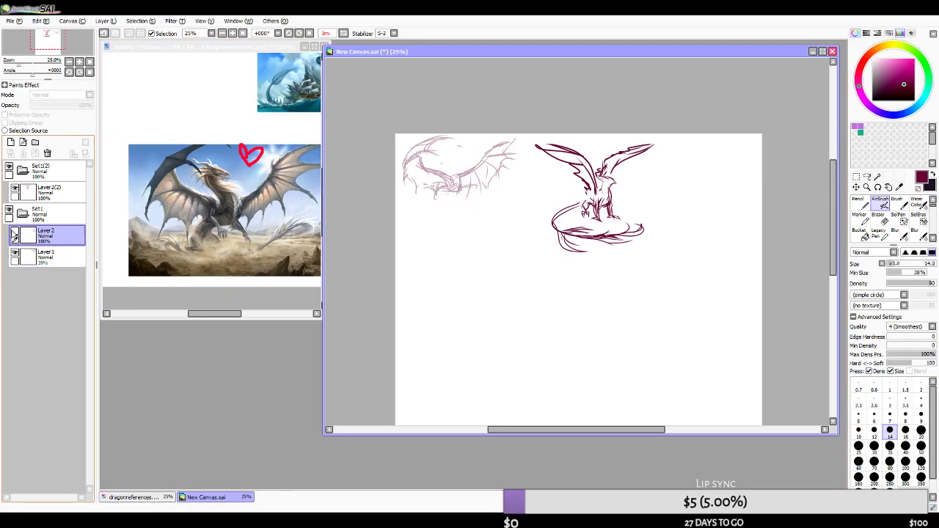
pyautogui.click(15, 233)
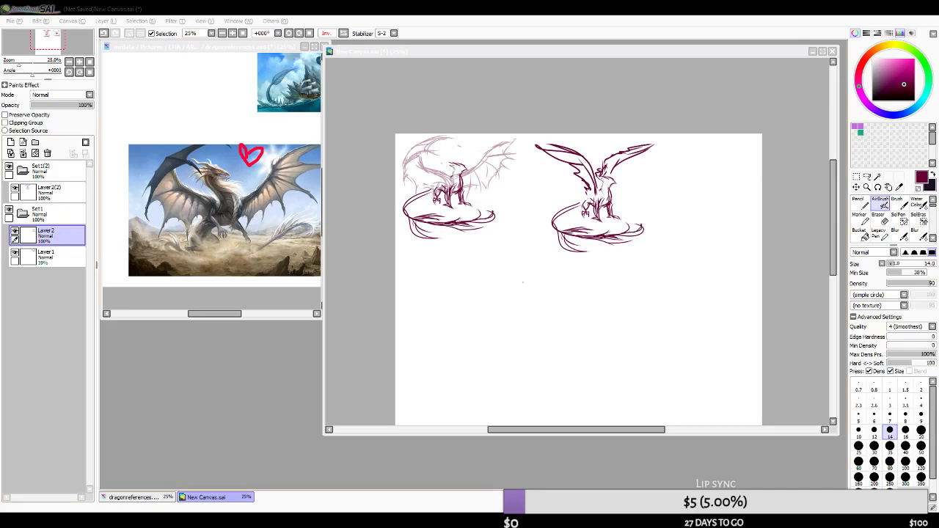
pyautogui.moveTo(525, 295)
pyautogui.mouseDown()
pyautogui.moveTo(546, 313)
pyautogui.moveTo(584, 296)
pyautogui.mouseUp()
pyautogui.hotkey('ctrl', 'z')
pyautogui.scroll(-3, 498, 261)
pyautogui.scroll(3, 522, 287)
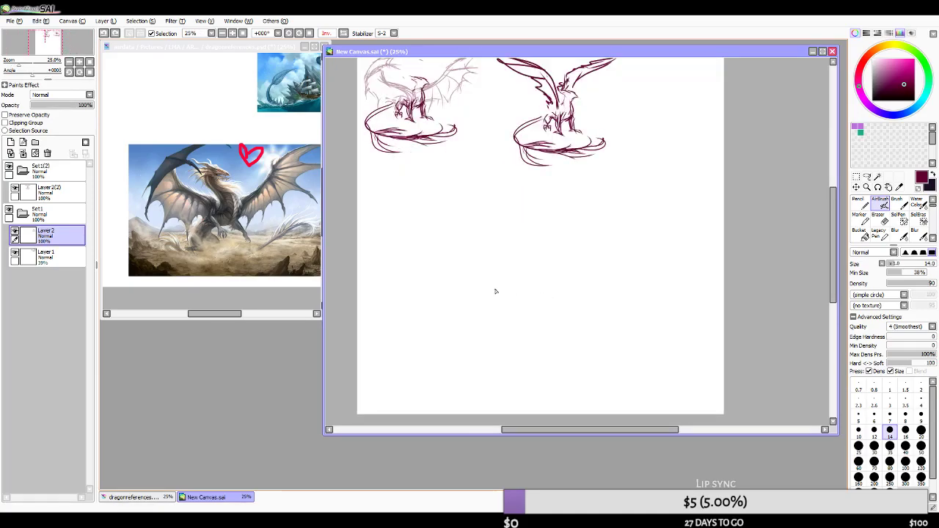
pyautogui.moveTo(482, 294)
pyautogui.mouseDown()
pyautogui.moveTo(553, 282)
pyautogui.moveTo(636, 236)
pyautogui.mouseUp()
pyautogui.hotkey('ctrl', 'z')
pyautogui.moveTo(473, 253)
pyautogui.mouseDown()
pyautogui.moveTo(455, 270)
pyautogui.moveTo(437, 263)
pyautogui.mouseUp()
pyautogui.hotkey('ctrl', 'z')
pyautogui.hotkey('ctrl', 'z')
# - Add a new layer above Layer2(2) and rough in a long wavy back line in the empty area below the thumbnails
pyautogui.click(45, 189)
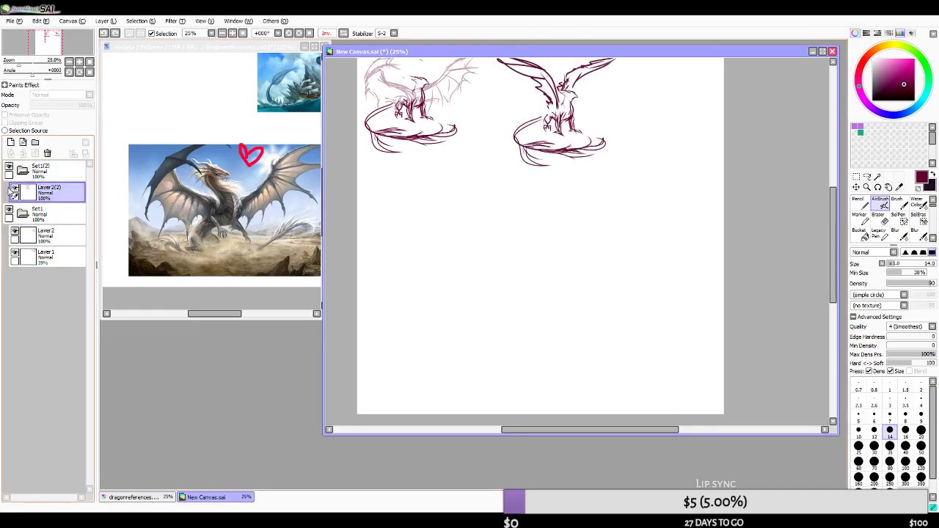
pyautogui.click(11, 144)
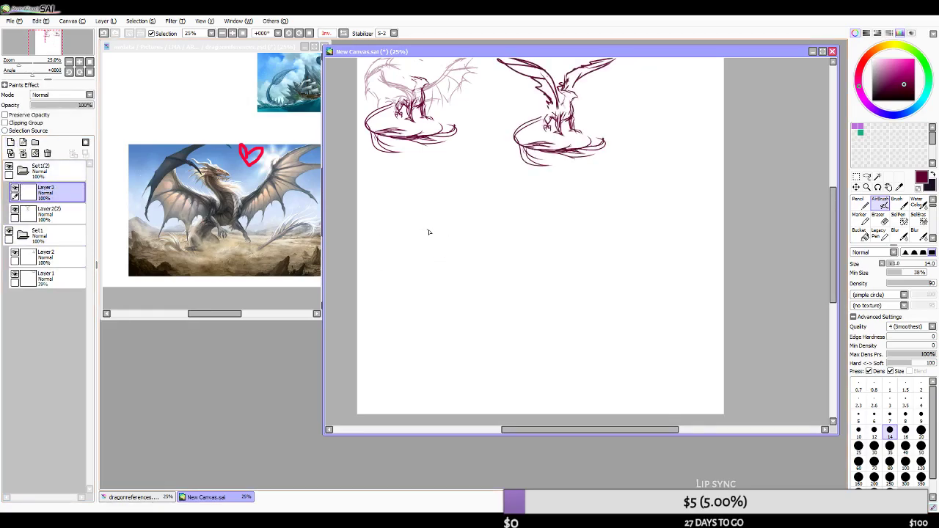
pyautogui.moveTo(391, 232)
pyautogui.mouseDown()
pyautogui.moveTo(497, 219)
pyautogui.moveTo(559, 234)
pyautogui.moveTo(570, 257)
pyautogui.mouseUp()
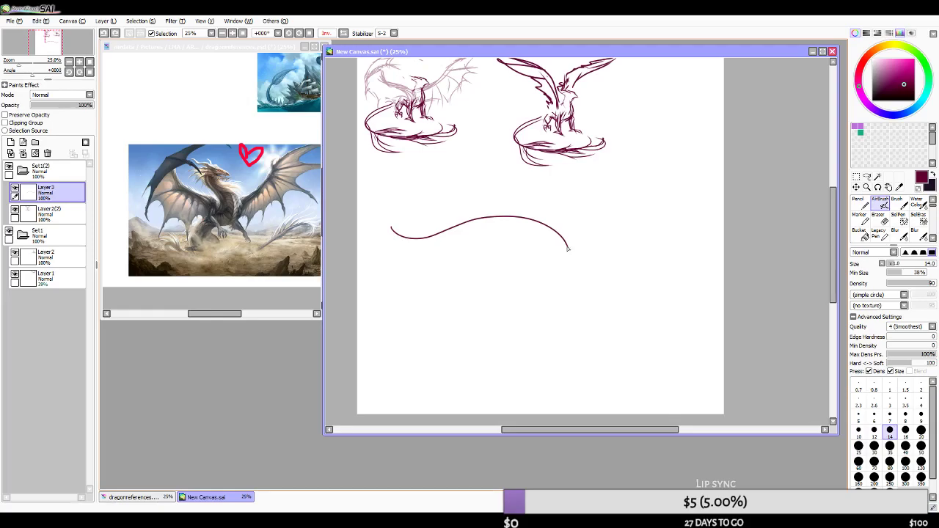
pyautogui.moveTo(568, 246)
pyautogui.mouseDown()
pyautogui.moveTo(572, 286)
pyautogui.moveTo(590, 230)
pyautogui.moveTo(572, 231)
pyautogui.mouseUp()
pyautogui.hotkey('ctrl', 'z')
pyautogui.moveTo(572, 272)
pyautogui.mouseDown()
pyautogui.moveTo(571, 298)
pyautogui.moveTo(562, 253)
pyautogui.moveTo(566, 269)
pyautogui.moveTo(539, 247)
pyautogui.moveTo(541, 301)
pyautogui.mouseUp()
pyautogui.hotkey('ctrl', 'z')
# - Sketch a drooping near wing with jagged feather tips and a long far wing sweeping down from the shoulders
pyautogui.moveTo(544, 252)
pyautogui.mouseDown()
pyautogui.moveTo(557, 382)
pyautogui.moveTo(574, 354)
pyautogui.moveTo(554, 405)
pyautogui.mouseUp()
pyautogui.moveTo(552, 372); pyautogui.dragTo(537, 331)
pyautogui.moveTo(545, 345)
pyautogui.mouseDown()
pyautogui.moveTo(536, 382)
pyautogui.moveTo(506, 294)
pyautogui.moveTo(515, 234)
pyautogui.moveTo(598, 242)
pyautogui.moveTo(649, 312)
pyautogui.mouseUp()
pyautogui.hotkey('ctrl', 'z')
pyautogui.hotkey('ctrl', 'z')
pyautogui.moveTo(572, 248); pyautogui.dragTo(647, 314)
pyautogui.moveTo(601, 265); pyautogui.dragTo(661, 350)
pyautogui.moveTo(660, 335)
pyautogui.mouseDown()
pyautogui.moveTo(564, 225)
pyautogui.moveTo(609, 242)
pyautogui.moveTo(570, 222)
pyautogui.mouseUp()
# - Draw the arched back sweeping round from the shoulders and a ragged feathered edge along the near wing's inner side
pyautogui.moveTo(563, 225); pyautogui.dragTo(434, 234)
pyautogui.moveTo(514, 218); pyautogui.dragTo(495, 355)
pyautogui.hotkey('ctrl', 'z')
pyautogui.moveTo(506, 220)
pyautogui.mouseDown()
pyautogui.moveTo(467, 225)
pyautogui.moveTo(512, 358)
pyautogui.mouseUp()
# - Sketch overlapping curved strokes where the arched line sweeps low, crossing beneath the body and fanning outward
pyautogui.moveTo(419, 339); pyautogui.dragTo(536, 353)
pyautogui.hotkey('ctrl', 'z')
pyautogui.moveTo(392, 349)
pyautogui.mouseDown()
pyautogui.moveTo(466, 359)
pyautogui.moveTo(530, 412)
pyautogui.mouseUp()
pyautogui.moveTo(504, 370)
pyautogui.mouseDown()
pyautogui.moveTo(518, 394)
pyautogui.moveTo(415, 358)
pyautogui.mouseUp()
pyautogui.moveTo(389, 327); pyautogui.dragTo(415, 356)
pyautogui.moveTo(409, 301); pyautogui.dragTo(434, 393)
pyautogui.moveTo(413, 327); pyautogui.dragTo(467, 351)
pyautogui.moveTo(451, 351); pyautogui.dragTo(411, 297)
# - Scale down the new drooping-wing sketch with a transform, move it closer beneath the two thumbnails, and apply it
pyautogui.click(878, 218)
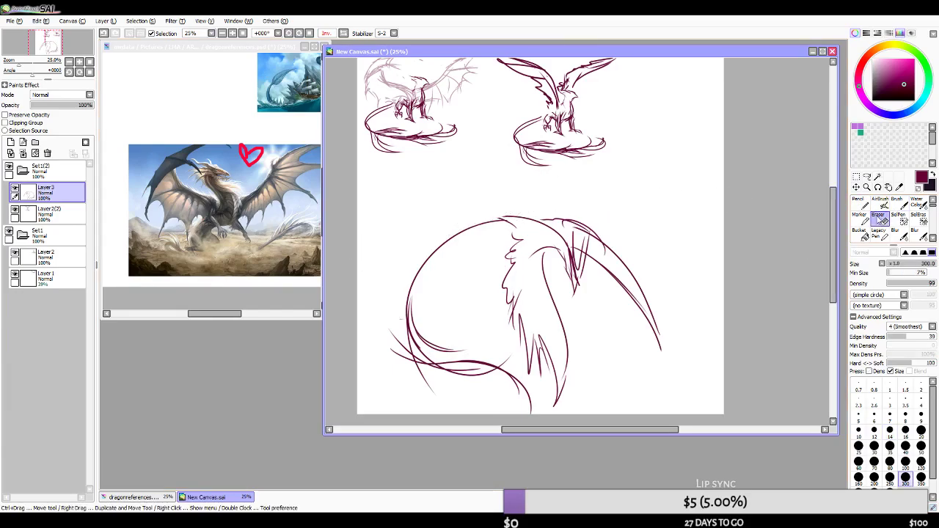
pyautogui.scroll(-2, 617, 244)
pyautogui.scroll(2, 624, 238)
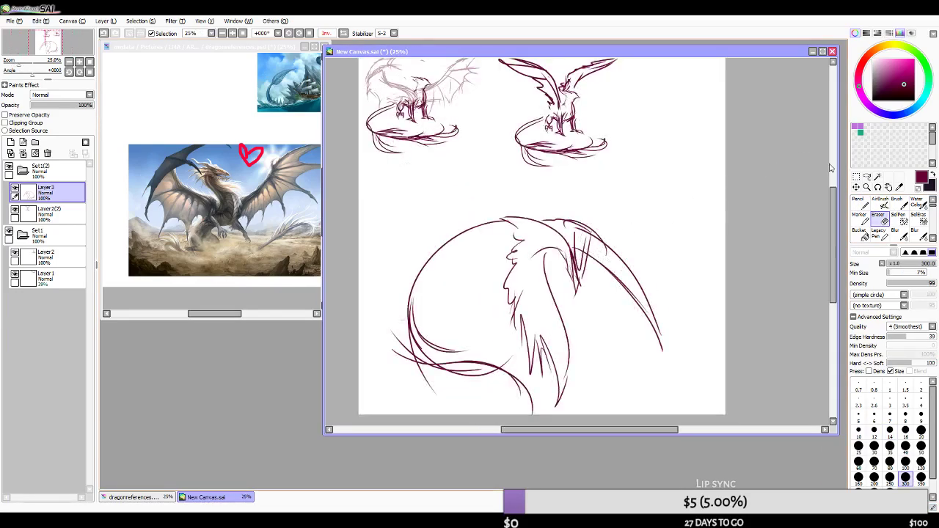
pyautogui.click(856, 177)
pyautogui.click(856, 278)
pyautogui.moveTo(664, 216); pyautogui.dragTo(581, 275)
pyautogui.moveTo(540, 325); pyautogui.dragTo(539, 244)
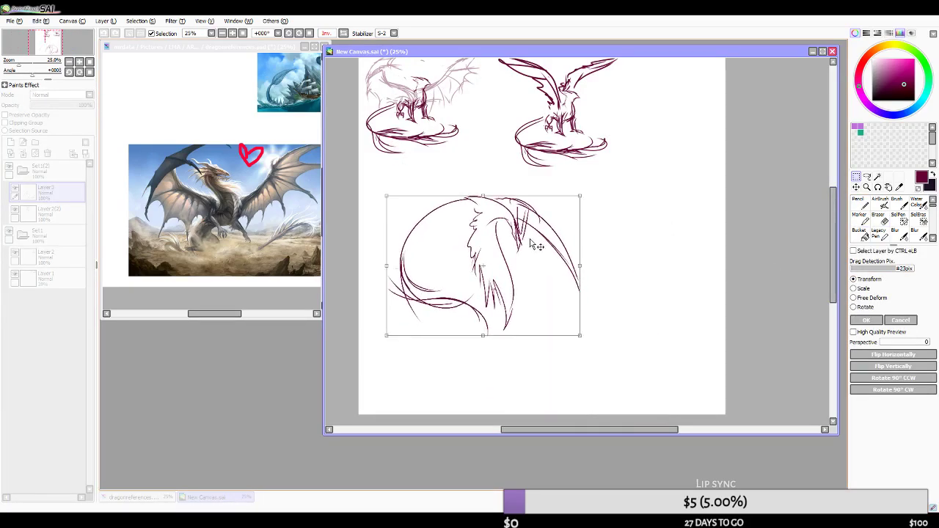
pyautogui.click(865, 320)
pyautogui.scroll(-1, 477, 257)
pyautogui.scroll(2, 475, 264)
pyautogui.scroll(-1, 474, 276)
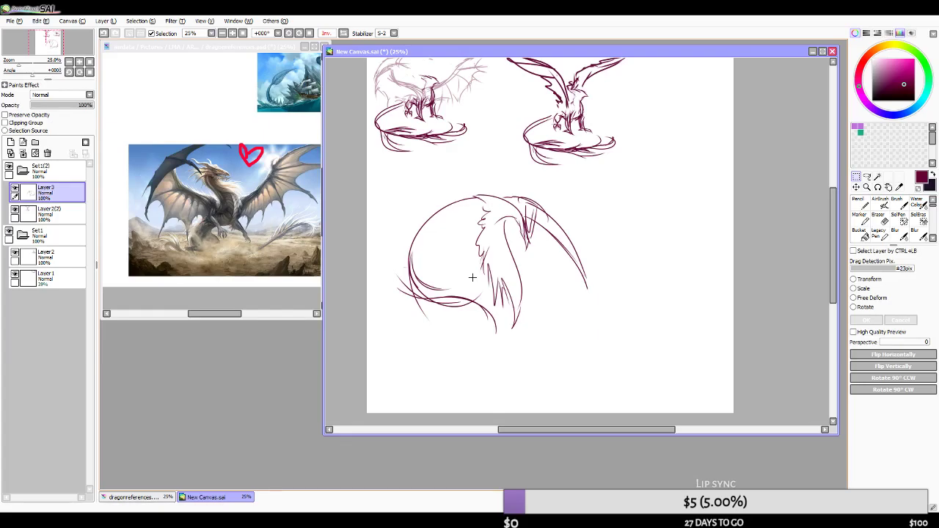
# - Examine the drooping-wing sketch in comparison with the two finished thumbnails above it
pyautogui.hotkey('alt', 'Tab')
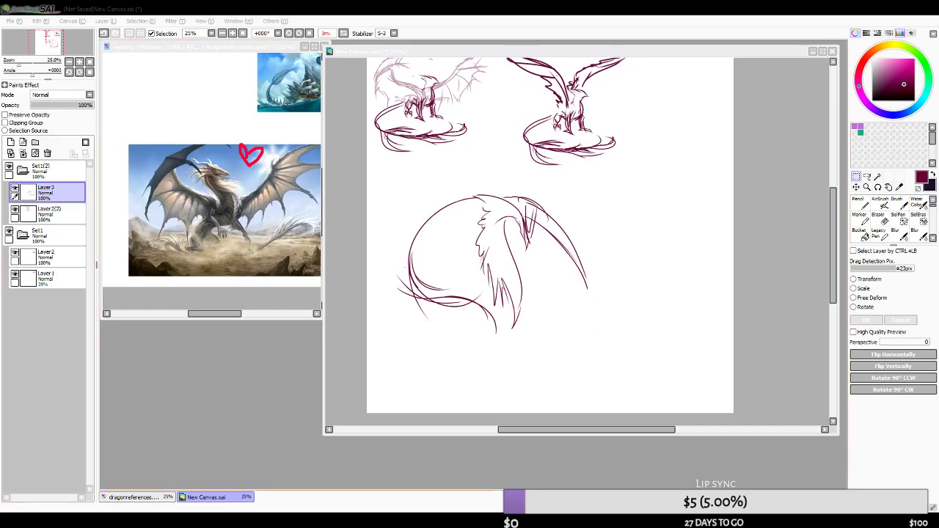
pyautogui.click(517, 341)
pyautogui.scroll(-1, 517, 341)
pyautogui.scroll(1, 519, 256)
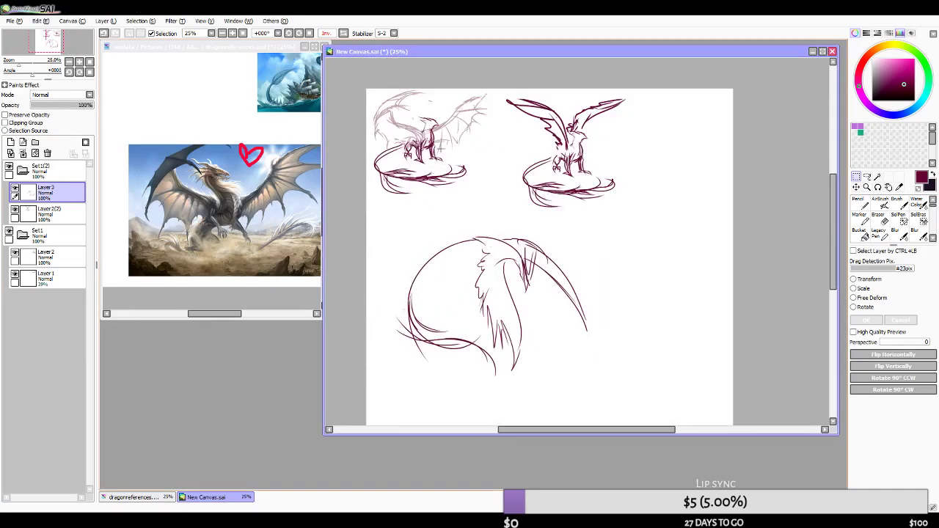
pyautogui.scroll(-1, 580, 179)
pyautogui.scroll(1, 582, 194)
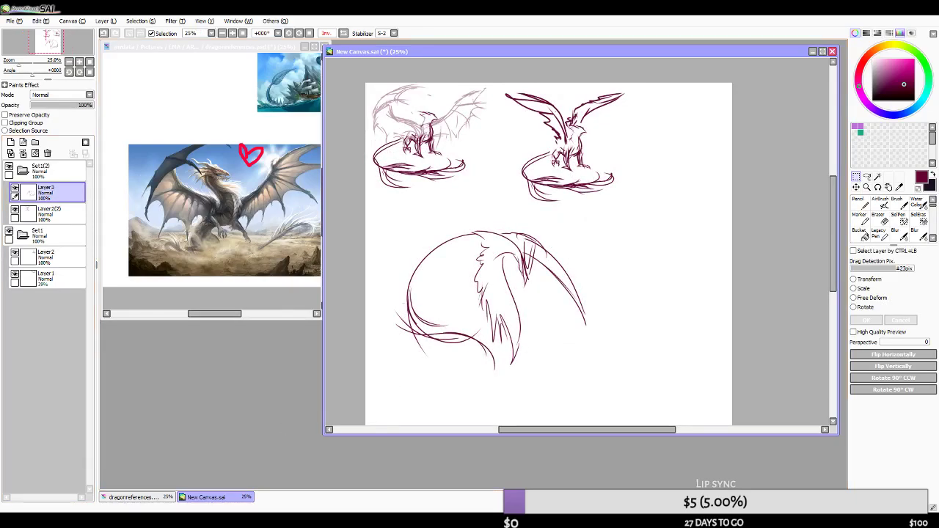
pyautogui.scroll(-1, 504, 237)
pyautogui.scroll(1, 493, 267)
pyautogui.scroll(1, 493, 268)
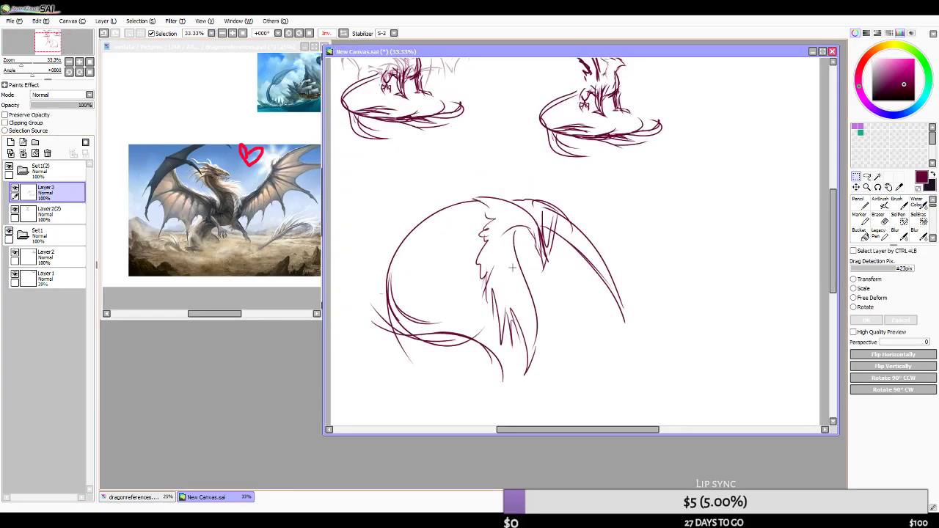
# - Add long feather strokes inside the drooping near wing with the AirBrush, and undo the stray strokes along its ragged edge
pyautogui.click(879, 205)
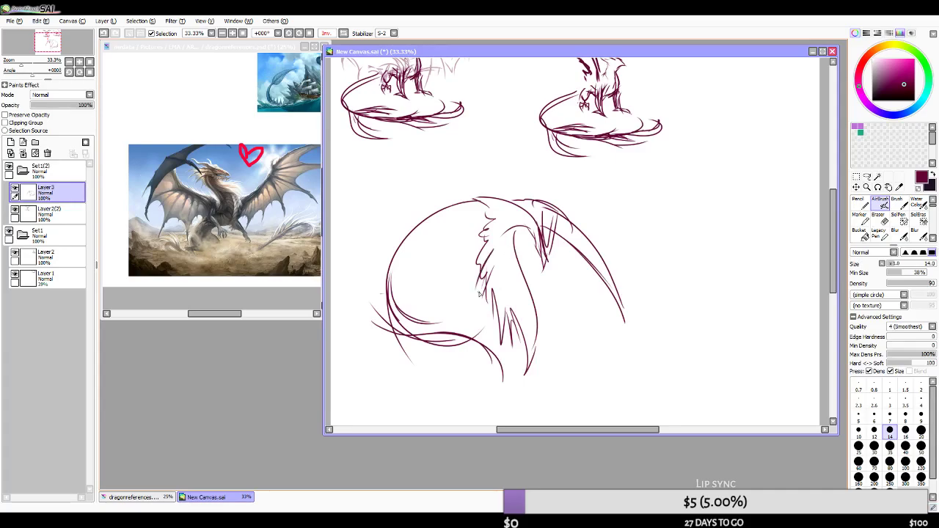
pyautogui.moveTo(503, 281)
pyautogui.mouseDown()
pyautogui.moveTo(502, 325)
pyautogui.moveTo(514, 344)
pyautogui.mouseUp()
pyautogui.moveTo(519, 300)
pyautogui.mouseDown()
pyautogui.moveTo(534, 374)
pyautogui.moveTo(531, 365)
pyautogui.mouseUp()
pyautogui.moveTo(481, 256); pyautogui.dragTo(474, 286)
pyautogui.moveTo(512, 240); pyautogui.dragTo(483, 264)
pyautogui.hotkey('ctrl', 'z')
pyautogui.hotkey('ctrl', 'z')
pyautogui.hotkey('ctrl', 'z')
pyautogui.hotkey('ctrl', 'z')
pyautogui.hotkey('ctrl', 'z')
pyautogui.hotkey('ctrl', 'z')
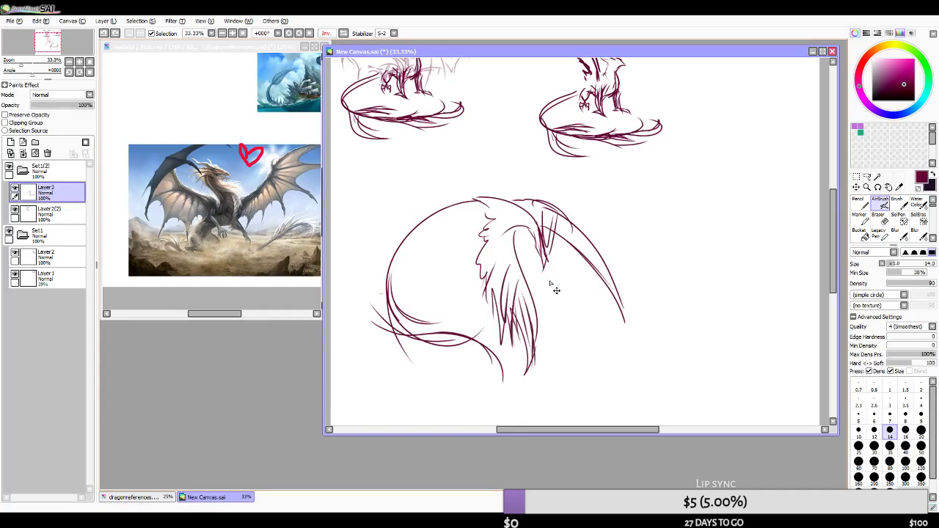
# - Retrace the large outer arch and its low end on the drooping-wing sketch, undoing the misplaced strokes
pyautogui.moveTo(481, 203)
pyautogui.mouseDown()
pyautogui.moveTo(427, 229)
pyautogui.moveTo(440, 319)
pyautogui.mouseUp()
pyautogui.hotkey('ctrl', 'z')
pyautogui.moveTo(522, 200); pyautogui.dragTo(420, 213)
pyautogui.hotkey('ctrl', 'z')
pyautogui.moveTo(523, 200)
pyautogui.mouseDown()
pyautogui.moveTo(480, 197)
pyautogui.moveTo(396, 257)
pyautogui.moveTo(438, 327)
pyautogui.moveTo(382, 336)
pyautogui.mouseUp()
pyautogui.moveTo(393, 277); pyautogui.dragTo(381, 336)
# - Try curved strokes hanging beneath the arch's upper end on the drooping-wing sketch, and undo them
pyautogui.moveTo(481, 210); pyautogui.dragTo(439, 255)
pyautogui.hotkey('ctrl', 'z')
pyautogui.moveTo(485, 203)
pyautogui.mouseDown()
pyautogui.moveTo(454, 216)
pyautogui.moveTo(423, 256)
pyautogui.moveTo(452, 239)
pyautogui.mouseUp()
pyautogui.moveTo(452, 239)
pyautogui.mouseDown()
pyautogui.moveTo(447, 291)
pyautogui.moveTo(481, 208)
pyautogui.moveTo(451, 234)
pyautogui.moveTo(432, 234)
pyautogui.moveTo(498, 202)
pyautogui.moveTo(480, 238)
pyautogui.moveTo(436, 288)
pyautogui.mouseUp()
pyautogui.hotkey('ctrl', 'z')
pyautogui.moveTo(451, 243); pyautogui.dragTo(442, 298)
pyautogui.scroll(-5, 538, 257)
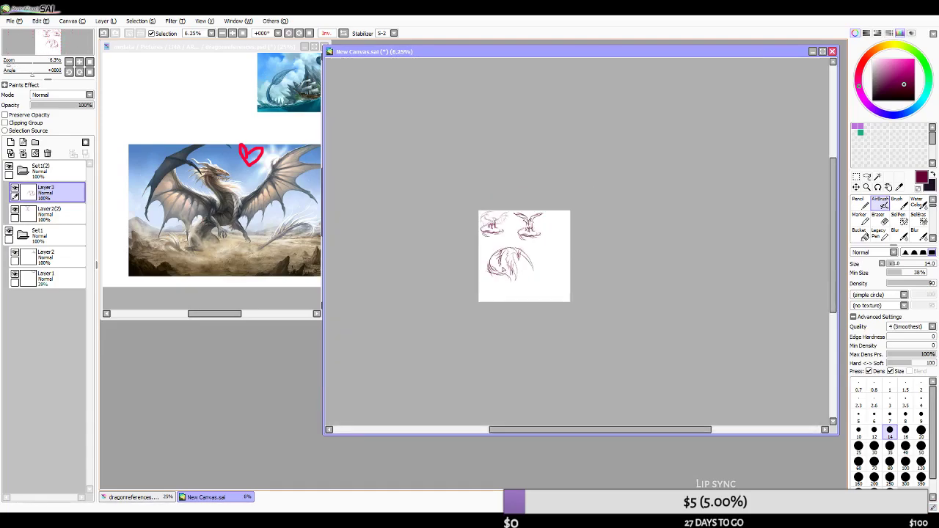
pyautogui.scroll(5, 512, 264)
pyautogui.hotkey('ctrl', 'z')
pyautogui.hotkey('ctrl', 'z')
pyautogui.hotkey('ctrl', 'z')
pyautogui.hotkey('ctrl', 'z')
pyautogui.hotkey('ctrl', 'z')
pyautogui.hotkey('ctrl', 'z')
pyautogui.hotkey('ctrl', 'z')
pyautogui.hotkey('ctrl', 'z')
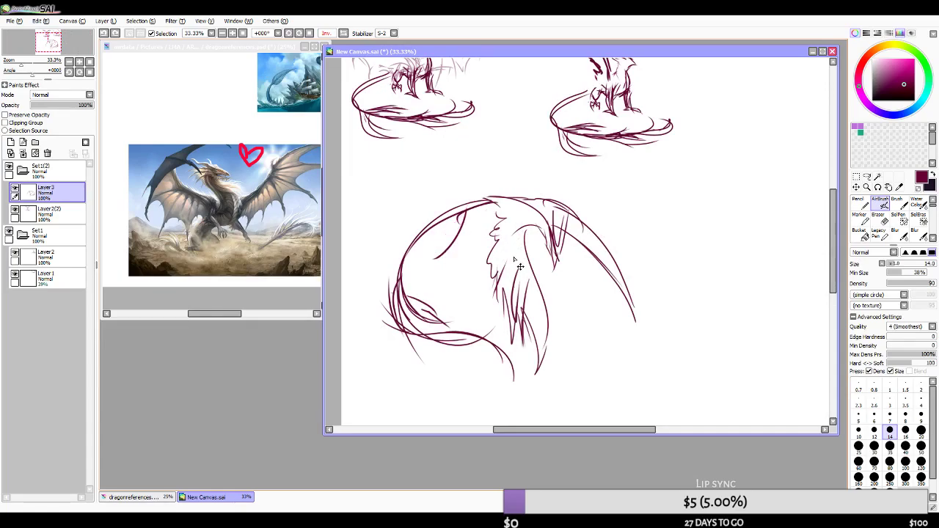
# - Try a denser jagged feather edge under the upper arch of the drooping-wing sketch, and undo the strokes
pyautogui.moveTo(487, 203)
pyautogui.mouseDown()
pyautogui.moveTo(459, 232)
pyautogui.moveTo(469, 218)
pyautogui.moveTo(461, 259)
pyautogui.moveTo(489, 202)
pyautogui.moveTo(451, 283)
pyautogui.mouseUp()
pyautogui.moveTo(462, 239); pyautogui.dragTo(456, 275)
pyautogui.moveTo(457, 248); pyautogui.dragTo(481, 222)
pyautogui.hotkey('ctrl', 'z')
pyautogui.hotkey('ctrl', 'z')
pyautogui.hotkey('ctrl', 'z')
pyautogui.hotkey('ctrl', 'z')
pyautogui.hotkey('ctrl', 'z')
pyautogui.hotkey('ctrl', 'z')
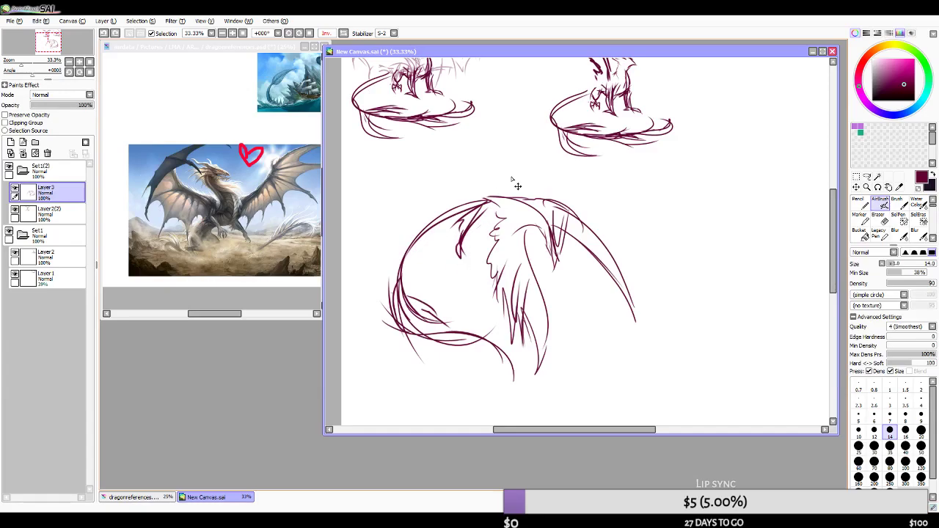
# - Try a short stroke where the arch meets the near wing, and undo it
pyautogui.scroll(-1, 526, 288)
pyautogui.scroll(-1, 500, 309)
pyautogui.moveTo(500, 309); pyautogui.dragTo(505, 276)
pyautogui.scroll(1, 504, 276)
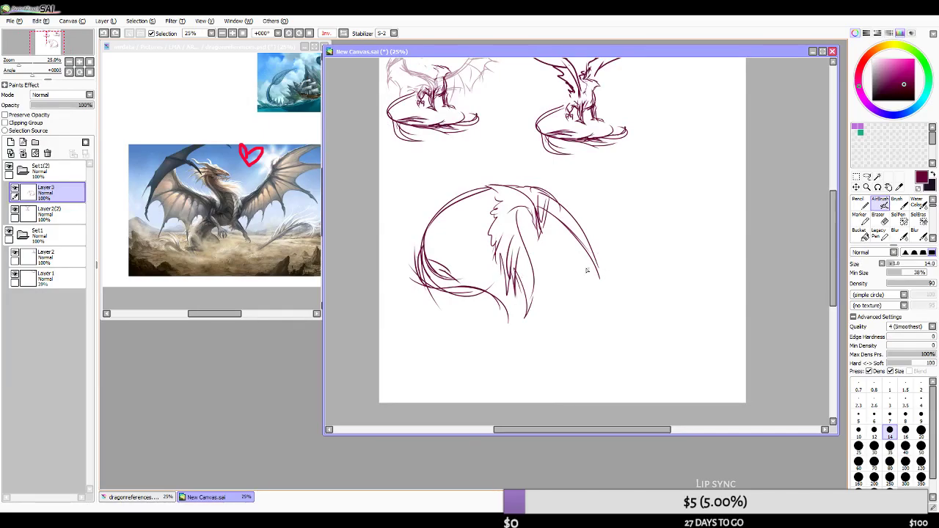
pyautogui.moveTo(486, 201); pyautogui.dragTo(477, 204)
pyautogui.hotkey('ctrl', 'z')
# - Scale the drooping-wing sketch down to about half size, place it directly beneath the first thumbnail, and apply the transform
pyautogui.scroll(-1, 448, 342)
pyautogui.scroll(1, 449, 342)
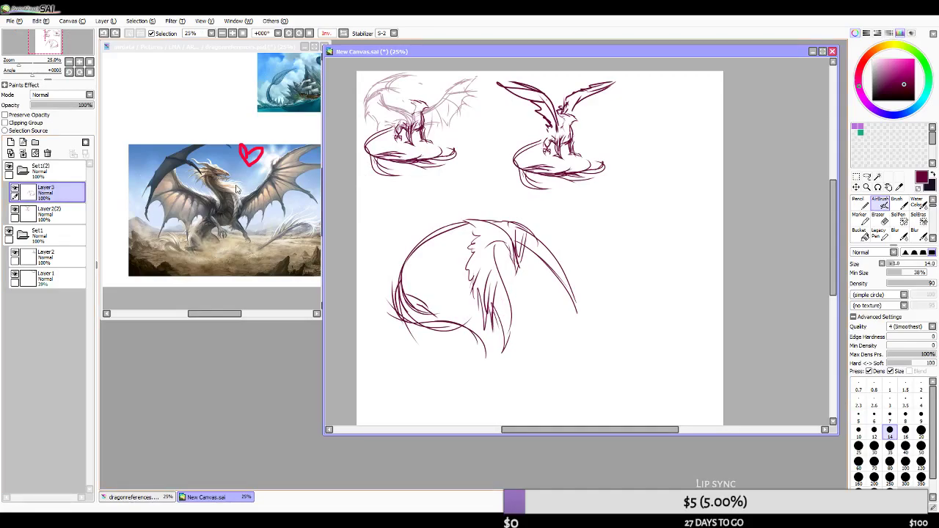
pyautogui.hotkey('ctrl', 't')
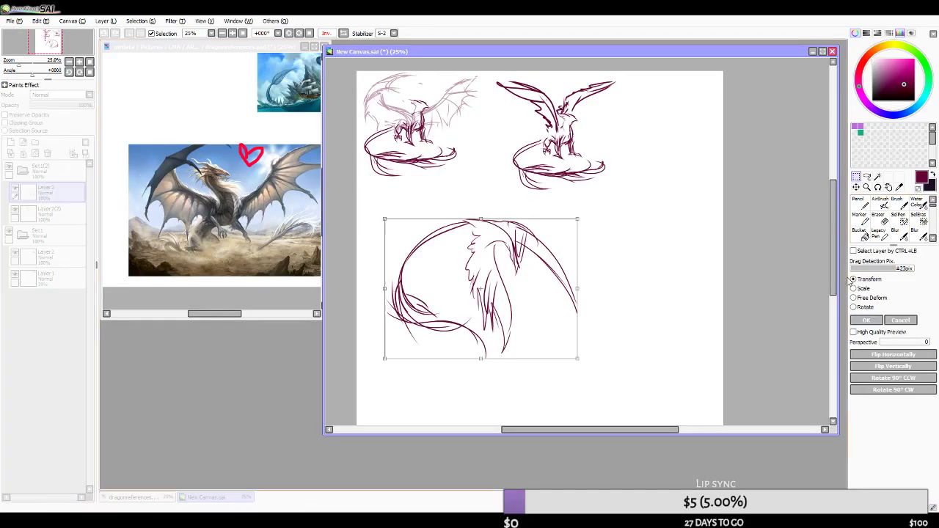
pyautogui.moveTo(578, 220); pyautogui.dragTo(470, 266)
pyautogui.moveTo(461, 322); pyautogui.dragTo(439, 226)
pyautogui.click(880, 319)
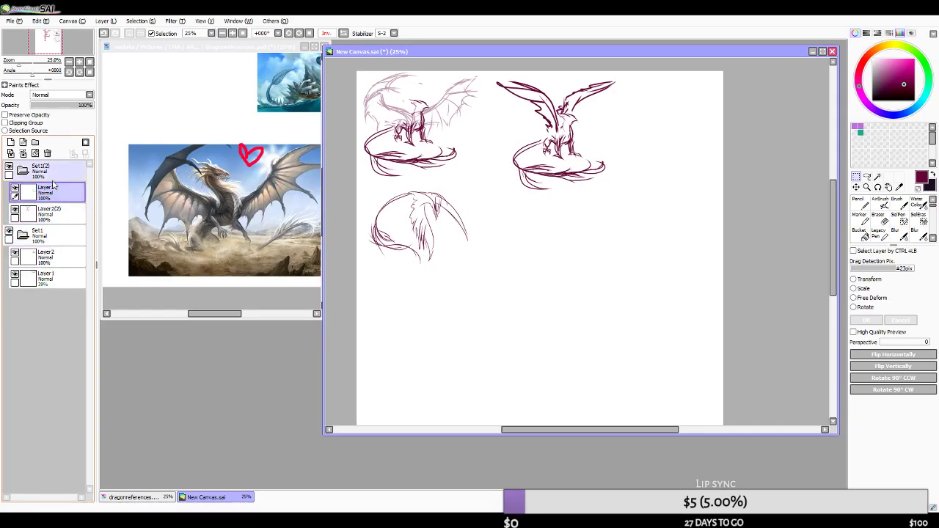
# - Add a new layer above the drooping-wing sketch, try long body curves on it with the AirBrush, and undo them
pyautogui.click(11, 144)
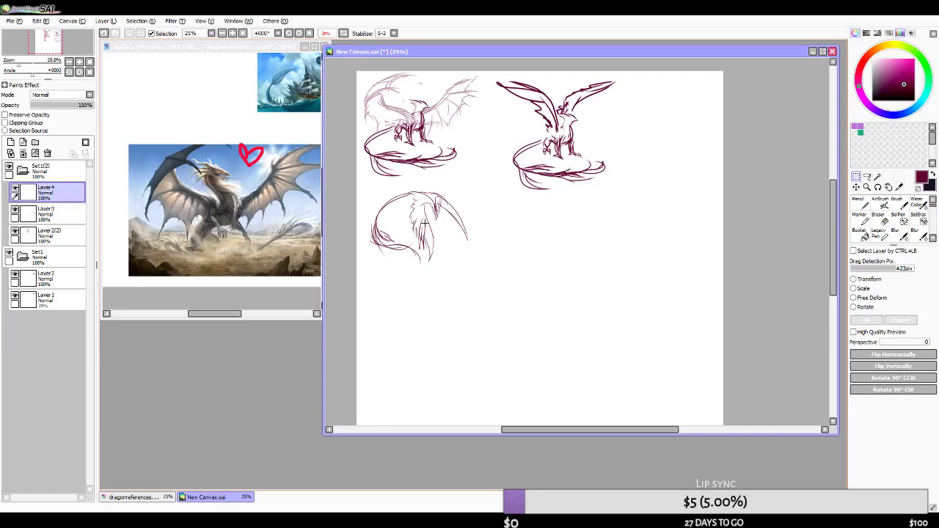
pyautogui.press('n')
pyautogui.moveTo(452, 316); pyautogui.dragTo(576, 301)
pyautogui.hotkey('ctrl', 'z')
pyautogui.press('v')
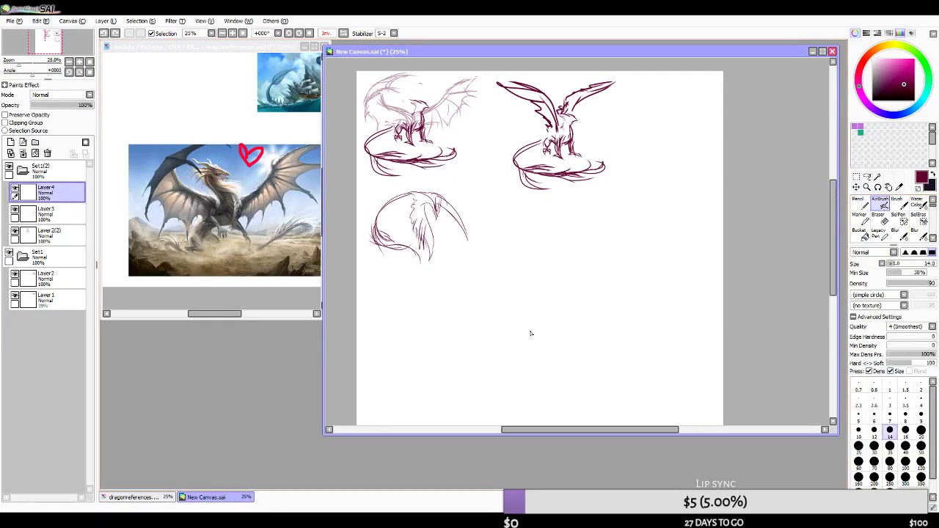
pyautogui.moveTo(422, 314)
pyautogui.mouseDown()
pyautogui.moveTo(478, 319)
pyautogui.moveTo(497, 306)
pyautogui.mouseUp()
pyautogui.hotkey('ctrl', 'z')
pyautogui.moveTo(388, 320)
pyautogui.mouseDown()
pyautogui.moveTo(521, 291)
pyautogui.moveTo(518, 302)
pyautogui.mouseUp()
pyautogui.hotkey('ctrl', 'z')
# - Sketch the long back and raised neck of a standing dragon below the thumbnails, undoing the misplaced lines
pyautogui.moveTo(441, 321)
pyautogui.mouseDown()
pyautogui.moveTo(552, 290)
pyautogui.moveTo(571, 297)
pyautogui.moveTo(590, 282)
pyautogui.moveTo(581, 261)
pyautogui.moveTo(587, 293)
pyautogui.moveTo(610, 289)
pyautogui.moveTo(611, 257)
pyautogui.moveTo(589, 261)
pyautogui.moveTo(616, 247)
pyautogui.mouseUp()
pyautogui.hotkey('ctrl', 'z')
pyautogui.moveTo(599, 255)
pyautogui.mouseDown()
pyautogui.moveTo(630, 248)
pyautogui.moveTo(625, 278)
pyautogui.moveTo(635, 251)
pyautogui.mouseUp()
pyautogui.hotkey('ctrl', 'z')
pyautogui.moveTo(625, 254); pyautogui.dragTo(625, 265)
pyautogui.hotkey('ctrl', 'z')
pyautogui.hotkey('ctrl', 'z')
pyautogui.hotkey('ctrl', 'z')
pyautogui.hotkey('ctrl', 'z')
pyautogui.hotkey('ctrl', 'z')
pyautogui.hotkey('ctrl', 'z')
pyautogui.hotkey('ctrl', 'z')
pyautogui.hotkey('ctrl', 'z')
pyautogui.hotkey('ctrl', 'z')
pyautogui.hotkey('ctrl', 'z')
pyautogui.hotkey('ctrl', 'z')
# - Sketch the standing dragon's hind leg and foot, and undo the stray sweeping tail stroke
pyautogui.moveTo(539, 297)
pyautogui.mouseDown()
pyautogui.moveTo(561, 294)
pyautogui.moveTo(584, 272)
pyautogui.moveTo(591, 295)
pyautogui.moveTo(593, 273)
pyautogui.moveTo(586, 325)
pyautogui.moveTo(572, 307)
pyautogui.moveTo(587, 314)
pyautogui.moveTo(582, 334)
pyautogui.moveTo(559, 310)
pyautogui.moveTo(547, 334)
pyautogui.mouseUp()
pyautogui.moveTo(553, 321)
pyautogui.mouseDown()
pyautogui.moveTo(528, 325)
pyautogui.moveTo(536, 339)
pyautogui.mouseUp()
pyautogui.moveTo(537, 339)
pyautogui.mouseDown()
pyautogui.moveTo(553, 343)
pyautogui.moveTo(530, 328)
pyautogui.moveTo(527, 299)
pyautogui.moveTo(517, 298)
pyautogui.moveTo(470, 329)
pyautogui.moveTo(409, 330)
pyautogui.moveTo(401, 316)
pyautogui.moveTo(527, 313)
pyautogui.moveTo(402, 323)
pyautogui.mouseUp()
pyautogui.hotkey('ctrl', 'z')
pyautogui.hotkey('ctrl', 'z')
# - Draw the standing dragon's tail with the AirBrush as a long, low double curve ending in an upturned tip
pyautogui.press('e')
pyautogui.click(878, 203)
pyautogui.moveTo(559, 297); pyautogui.dragTo(485, 327)
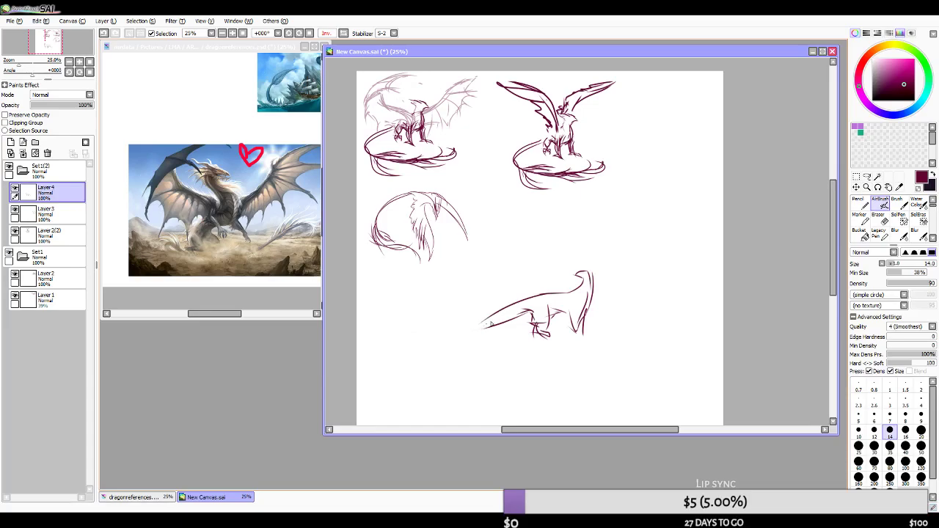
pyautogui.moveTo(435, 331); pyautogui.dragTo(506, 318)
pyautogui.moveTo(432, 338)
pyautogui.mouseDown()
pyautogui.moveTo(420, 321)
pyautogui.moveTo(436, 331)
pyautogui.mouseUp()
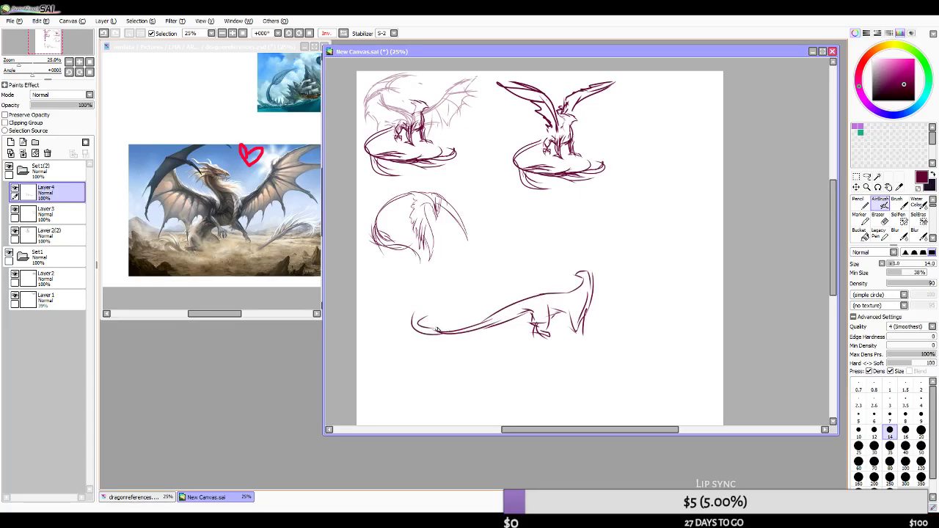
# - Try short wing strokes rising from the standing dragon's shoulders, and undo them
pyautogui.moveTo(574, 293); pyautogui.dragTo(562, 256)
pyautogui.hotkey('ctrl', 'z')
pyautogui.moveTo(573, 292)
pyautogui.mouseDown()
pyautogui.moveTo(561, 263)
pyautogui.moveTo(565, 235)
pyautogui.mouseUp()
pyautogui.hotkey('ctrl', 'z')
pyautogui.hotkey('ctrl', 'z')
pyautogui.hotkey('ctrl', 'z')
pyautogui.moveTo(573, 296); pyautogui.dragTo(571, 258)
pyautogui.hotkey('ctrl', 'z')
pyautogui.hotkey('ctrl', 'z')
# - Sketch the standing dragon's head with swept-back horns and reinforce its front legs
pyautogui.moveTo(578, 296)
pyautogui.mouseDown()
pyautogui.moveTo(591, 290)
pyautogui.moveTo(596, 266)
pyautogui.mouseUp()
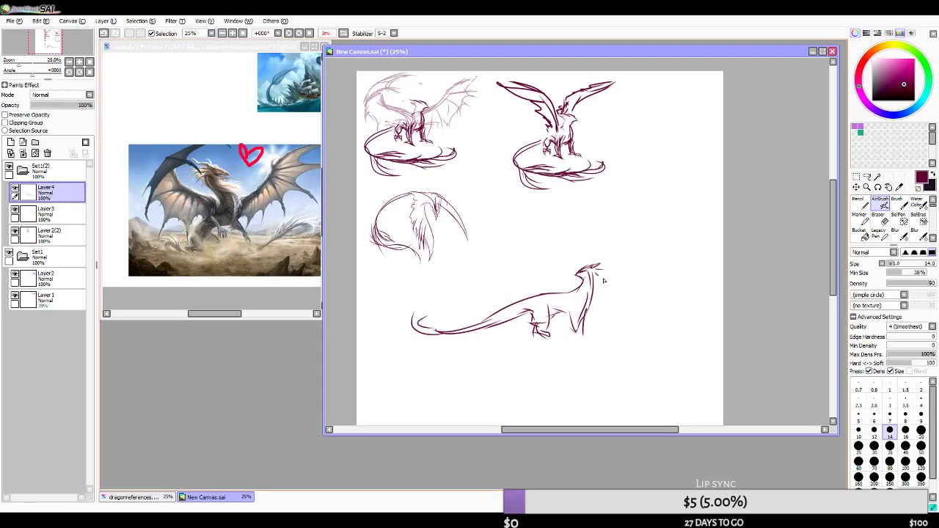
pyautogui.moveTo(577, 335)
pyautogui.mouseDown()
pyautogui.moveTo(577, 303)
pyautogui.moveTo(587, 322)
pyautogui.moveTo(592, 308)
pyautogui.moveTo(585, 335)
pyautogui.mouseUp()
pyautogui.hotkey('ctrl', 'z')
# - Try a tall raised wing with a long arm from the shoulders and a ragged feathered trailing edge
pyautogui.moveTo(576, 297); pyautogui.dragTo(554, 256)
pyautogui.hotkey('ctrl', 'z')
pyautogui.hotkey('ctrl', 'z')
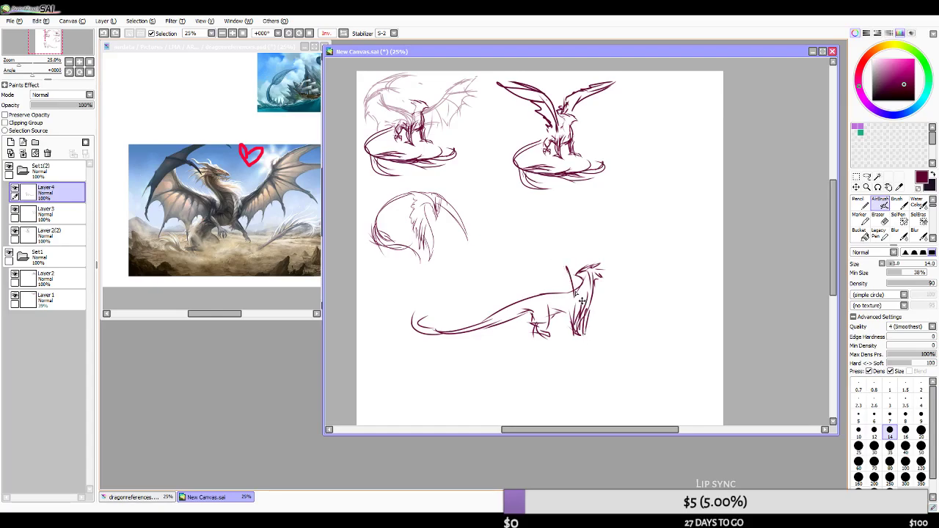
pyautogui.moveTo(580, 292); pyautogui.dragTo(559, 239)
pyautogui.hotkey('ctrl', 'z')
pyautogui.moveTo(557, 207)
pyautogui.mouseDown()
pyautogui.moveTo(449, 130)
pyautogui.moveTo(482, 179)
pyautogui.moveTo(541, 227)
pyautogui.moveTo(524, 242)
pyautogui.moveTo(547, 269)
pyautogui.moveTo(536, 289)
pyautogui.moveTo(549, 295)
pyautogui.moveTo(531, 222)
pyautogui.moveTo(510, 210)
pyautogui.mouseUp()
pyautogui.moveTo(578, 289); pyautogui.dragTo(551, 192)
pyautogui.moveTo(562, 248)
pyautogui.mouseDown()
pyautogui.moveTo(579, 305)
pyautogui.moveTo(577, 286)
pyautogui.mouseUp()
# - Undo the tall raised wing's strokes on the standing dragon
pyautogui.hotkey('ctrl', 'z')
pyautogui.hotkey('ctrl', 'z')
pyautogui.hotkey('ctrl', 'z')
pyautogui.hotkey('ctrl', 'z')
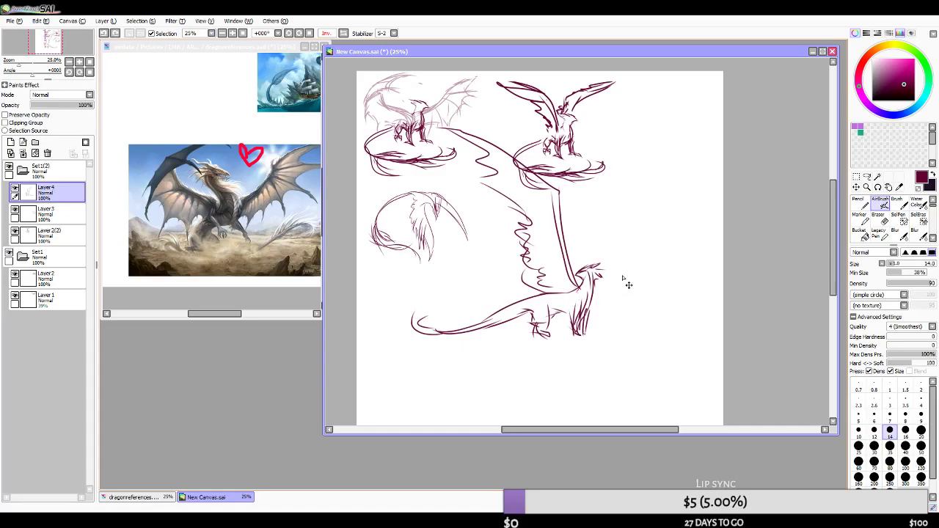
pyautogui.hotkey('ctrl', 'z')
pyautogui.hotkey('ctrl', 'z')
pyautogui.hotkey('ctrl', 'z')
pyautogui.hotkey('ctrl', 'z')
pyautogui.hotkey('ctrl', 'z')
pyautogui.hotkey('ctrl', 'z')
pyautogui.hotkey('ctrl', 'z')
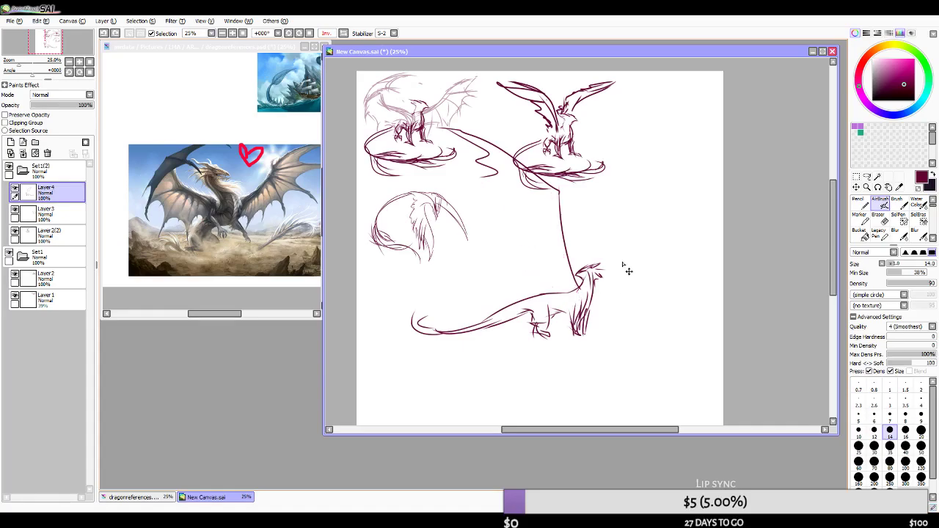
# - Put the standing dragon's layer in a new layer set and add an empty layer above it for the wings
pyautogui.moveTo(44, 192); pyautogui.dragTo(44, 159)
pyautogui.click(34, 143)
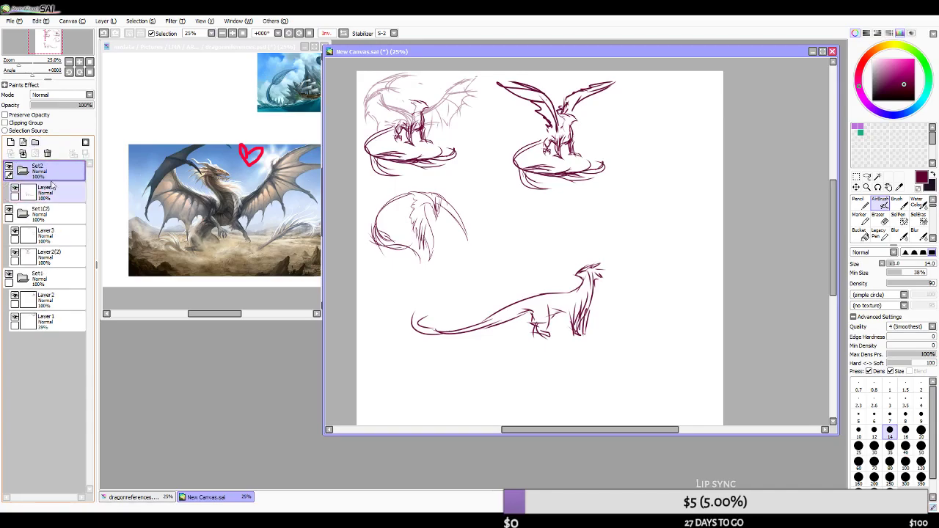
pyautogui.click(11, 142)
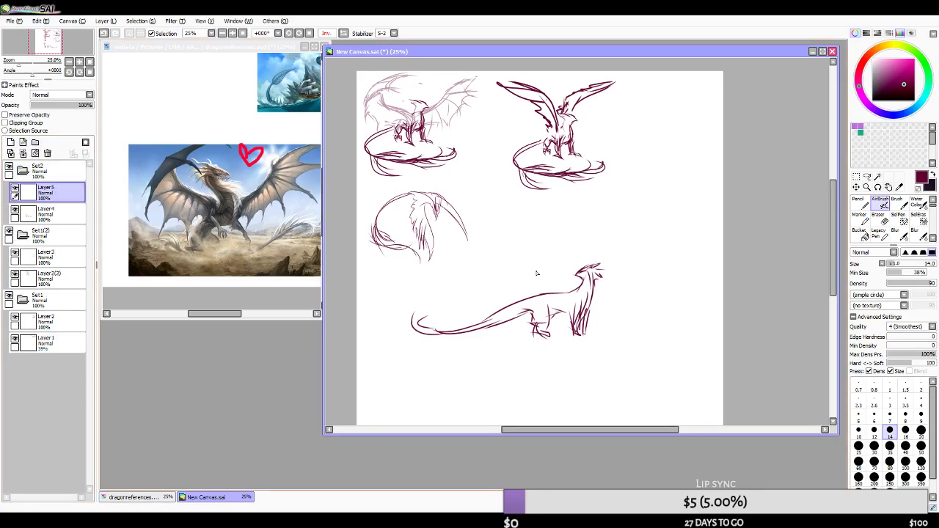
# - Sketch lowered wings on the standing dragon, the near one sweeping beneath the body and the far one extending forward from the chest
pyautogui.moveTo(578, 298); pyautogui.dragTo(546, 245)
pyautogui.hotkey('ctrl', 'z')
pyautogui.moveTo(569, 364)
pyautogui.mouseDown()
pyautogui.moveTo(572, 314)
pyautogui.moveTo(578, 338)
pyautogui.mouseUp()
pyautogui.hotkey('ctrl', 'z')
pyautogui.hotkey('ctrl', 'z')
pyautogui.moveTo(566, 302)
pyautogui.mouseDown()
pyautogui.moveTo(591, 356)
pyautogui.moveTo(589, 348)
pyautogui.moveTo(617, 381)
pyautogui.moveTo(484, 384)
pyautogui.moveTo(429, 366)
pyautogui.moveTo(555, 366)
pyautogui.moveTo(547, 351)
pyautogui.moveTo(539, 361)
pyautogui.moveTo(484, 358)
pyautogui.moveTo(548, 350)
pyautogui.moveTo(559, 322)
pyautogui.moveTo(537, 337)
pyautogui.moveTo(556, 307)
pyautogui.mouseUp()
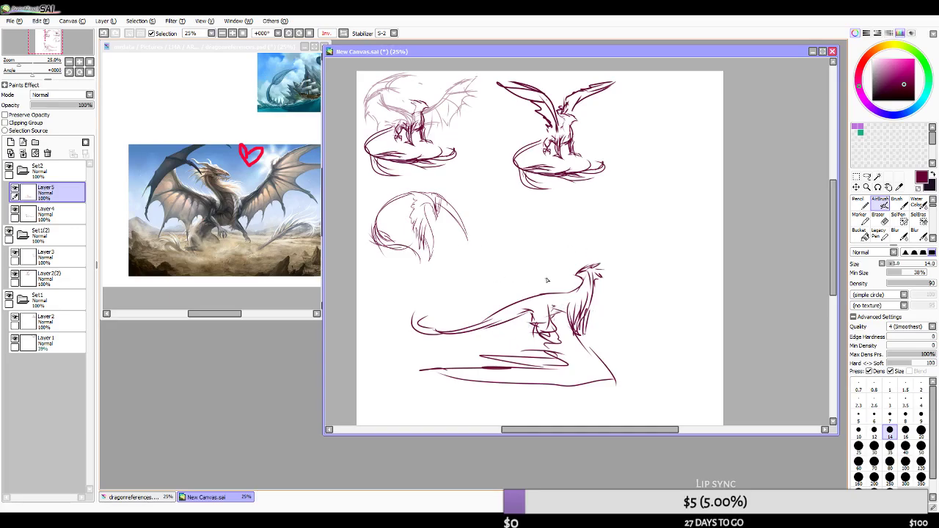
pyautogui.moveTo(590, 307); pyautogui.dragTo(643, 338)
# - Duplicate the layer set Set2, then collapse and hide the original set
pyautogui.click(61, 170)
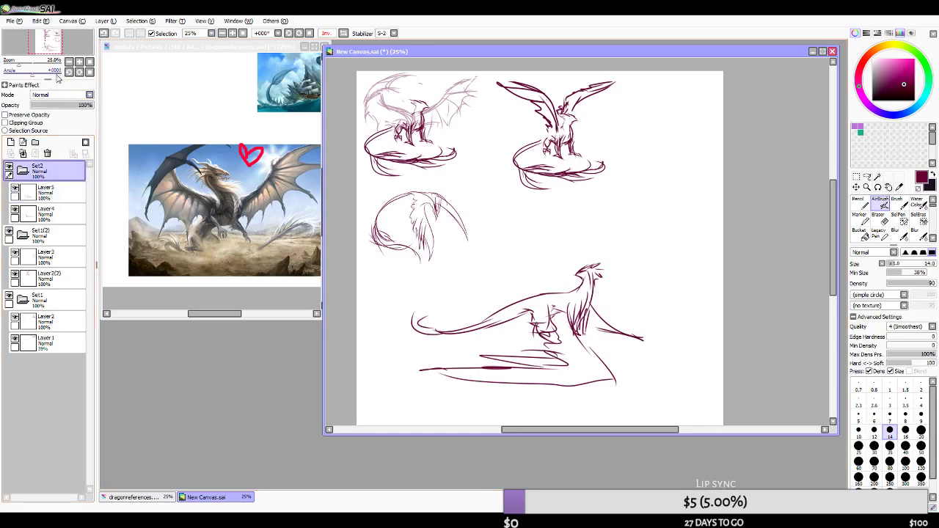
pyautogui.click(105, 21)
pyautogui.click(115, 62)
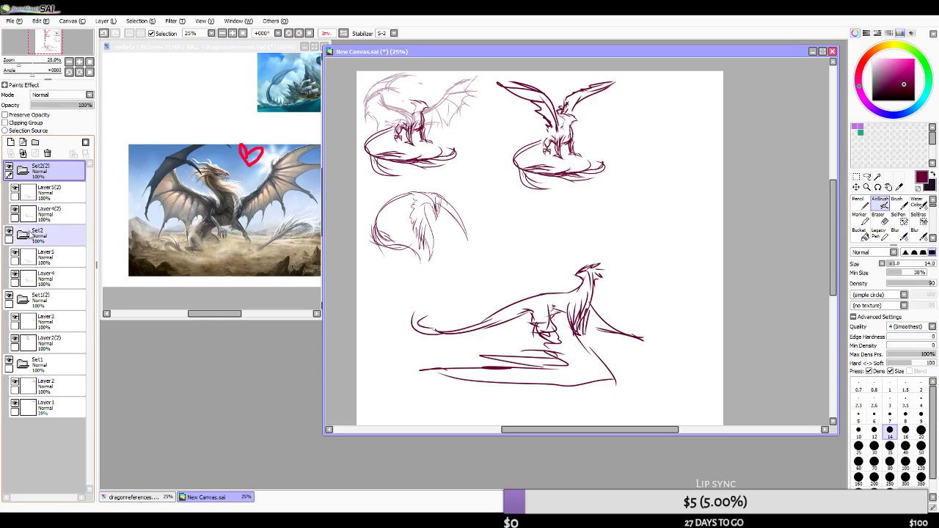
pyautogui.click(22, 234)
pyautogui.click(10, 233)
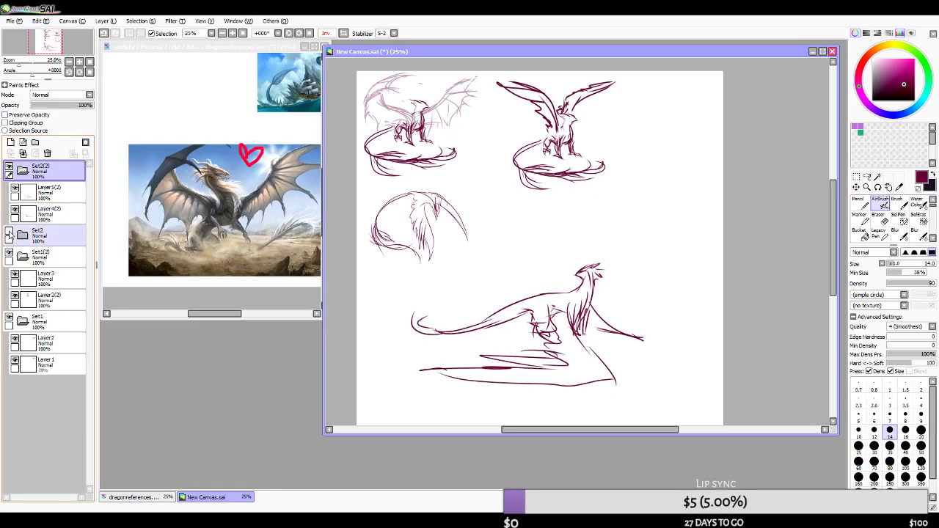
# - Delete the lowered-wing layer from the duplicated set and add an empty layer above the body in its place
pyautogui.click(38, 192)
pyautogui.click(17, 189)
pyautogui.click(16, 189)
pyautogui.moveTo(47, 193); pyautogui.dragTo(48, 154)
pyautogui.click(10, 142)
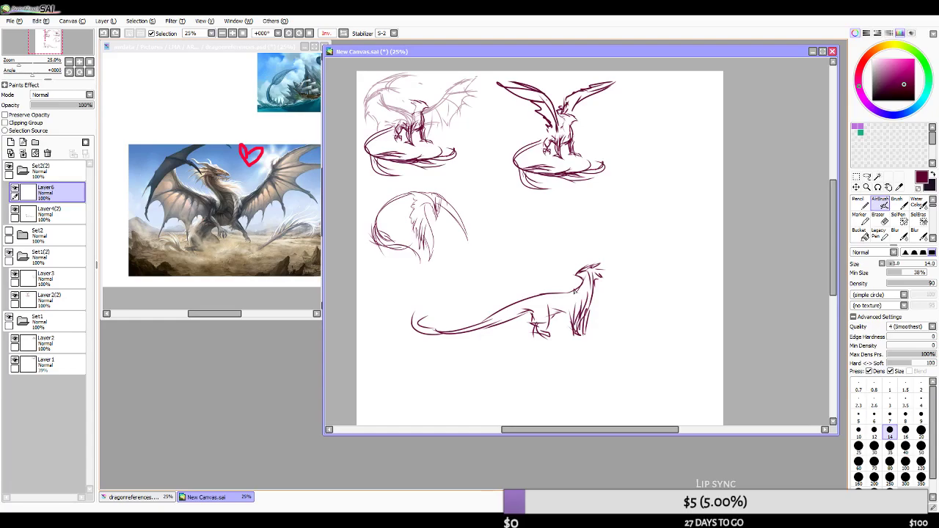
# - Sketch two long guide curves for a raised wing rising from the standing dragon's shoulders, undoing the misplaced strokes
pyautogui.moveTo(576, 282); pyautogui.dragTo(606, 227)
pyautogui.hotkey('ctrl', 'z')
pyautogui.moveTo(568, 298); pyautogui.dragTo(602, 320)
pyautogui.hotkey('ctrl', 'z')
pyautogui.moveTo(562, 296)
pyautogui.mouseDown()
pyautogui.moveTo(546, 228)
pyautogui.moveTo(490, 178)
pyautogui.moveTo(517, 199)
pyautogui.mouseUp()
pyautogui.moveTo(562, 293)
pyautogui.mouseDown()
pyautogui.moveTo(566, 222)
pyautogui.moveTo(513, 157)
pyautogui.moveTo(486, 142)
pyautogui.mouseUp()
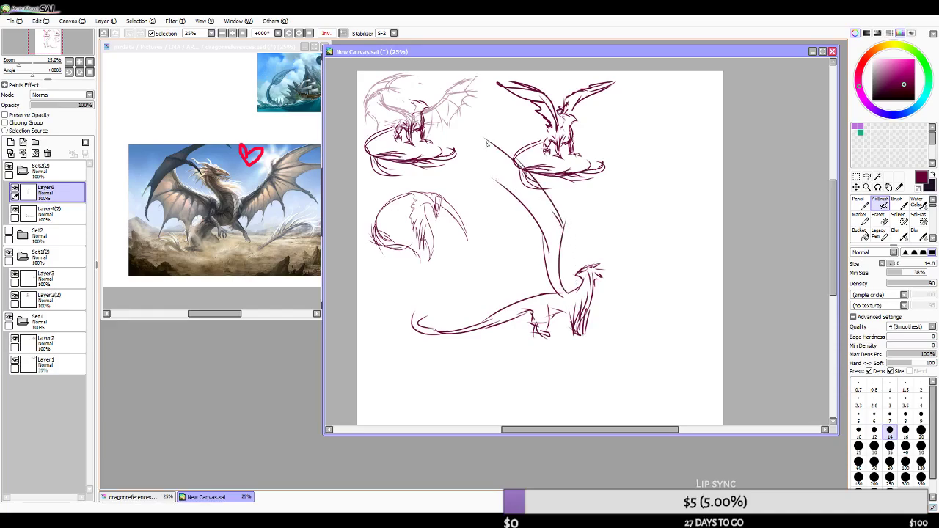
pyautogui.hotkey('ctrl', 'z')
pyautogui.hotkey('ctrl', 'z')
pyautogui.hotkey('ctrl', 'z')
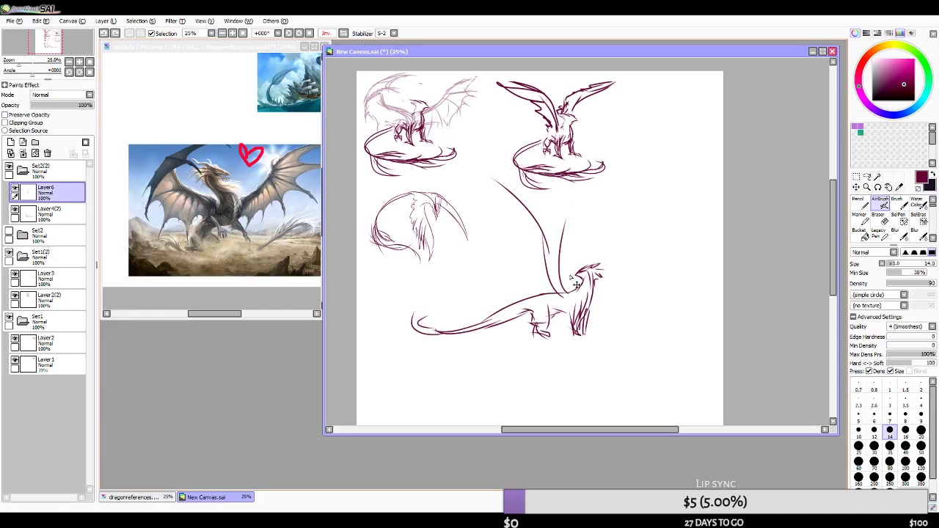
# - Build up the raised near wing with a thick arm, a long pointed tip and a ragged feathered trailing edge
pyautogui.moveTo(560, 253)
pyautogui.mouseDown()
pyautogui.moveTo(581, 302)
pyautogui.moveTo(575, 292)
pyautogui.mouseUp()
pyautogui.moveTo(570, 256)
pyautogui.mouseDown()
pyautogui.moveTo(572, 302)
pyautogui.moveTo(576, 287)
pyautogui.mouseUp()
pyautogui.hotkey('ctrl', 'z')
pyautogui.hotkey('ctrl', 'z')
pyautogui.hotkey('ctrl', 'z')
pyautogui.moveTo(565, 228); pyautogui.dragTo(568, 264)
pyautogui.moveTo(568, 204); pyautogui.dragTo(570, 271)
pyautogui.moveTo(567, 234)
pyautogui.mouseDown()
pyautogui.moveTo(542, 168)
pyautogui.moveTo(465, 150)
pyautogui.mouseUp()
pyautogui.moveTo(465, 149)
pyautogui.mouseDown()
pyautogui.moveTo(523, 198)
pyautogui.moveTo(522, 214)
pyautogui.moveTo(551, 227)
pyautogui.moveTo(526, 243)
pyautogui.mouseUp()
pyautogui.moveTo(556, 279); pyautogui.dragTo(546, 298)
# - Sketch the far wing rising behind the raised near wing, undoing the strokes that miss
pyautogui.moveTo(588, 269)
pyautogui.mouseDown()
pyautogui.moveTo(580, 232)
pyautogui.moveTo(584, 251)
pyautogui.moveTo(598, 192)
pyautogui.mouseUp()
pyautogui.hotkey('ctrl', 'z')
pyautogui.hotkey('ctrl', 'z')
pyautogui.hotkey('ctrl', 'z')
pyautogui.moveTo(583, 270)
pyautogui.mouseDown()
pyautogui.moveTo(588, 205)
pyautogui.moveTo(568, 167)
pyautogui.moveTo(539, 143)
pyautogui.moveTo(571, 190)
pyautogui.mouseUp()
pyautogui.moveTo(536, 148); pyautogui.dragTo(566, 201)
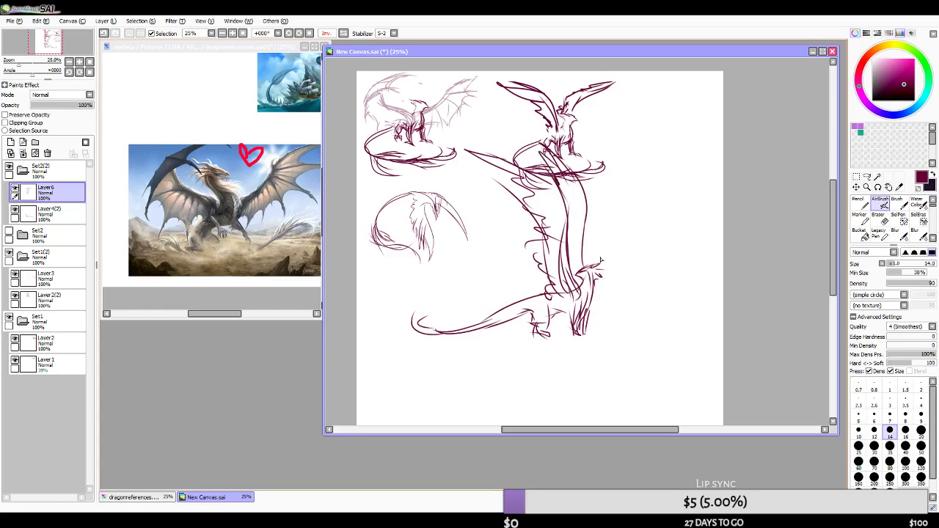
# - Shrink the Set2(2) dragon with the raised wings and place it in the lower-left area of the canvas
pyautogui.click(39, 167)
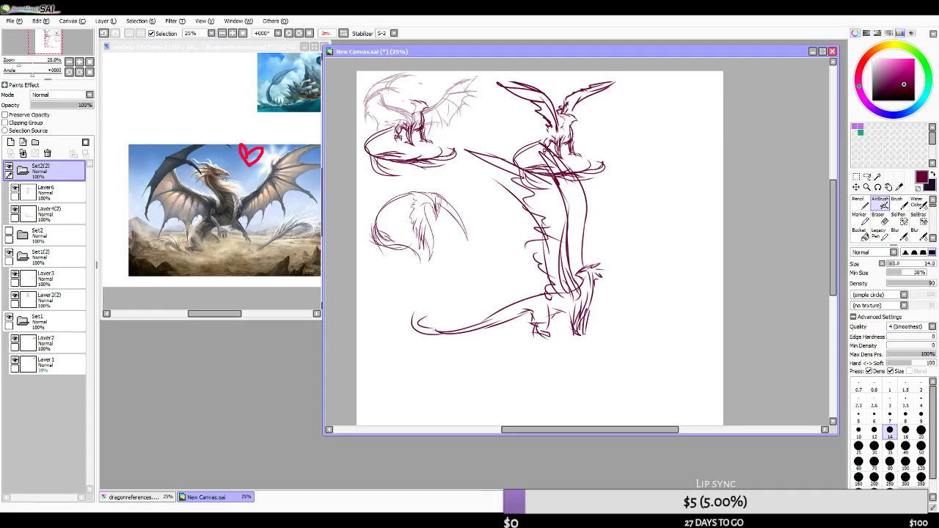
pyautogui.hotkey('alt', 'Tab')
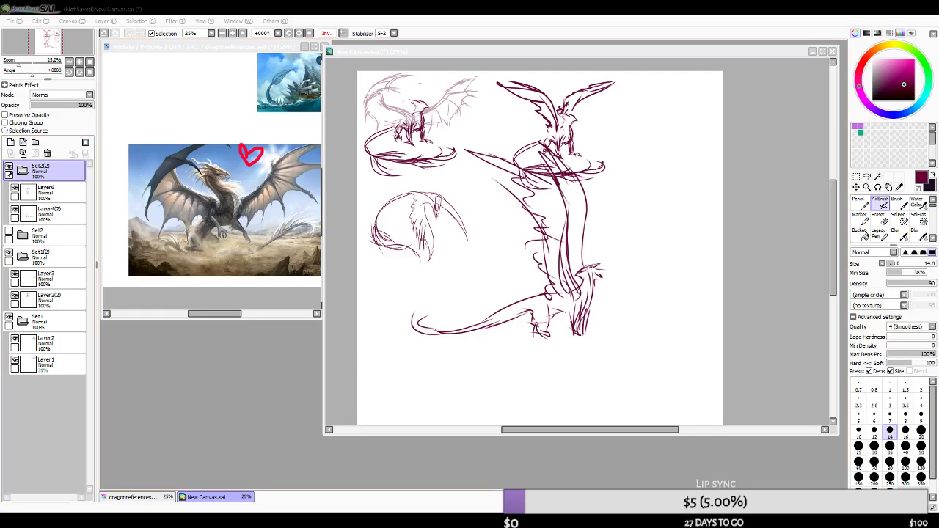
pyautogui.moveTo(457, 273); pyautogui.dragTo(440, 257)
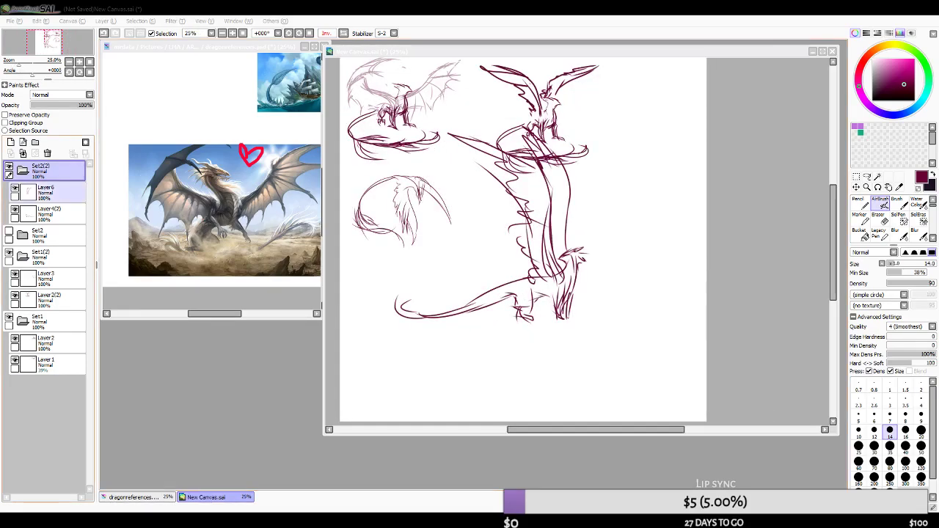
pyautogui.click(42, 171)
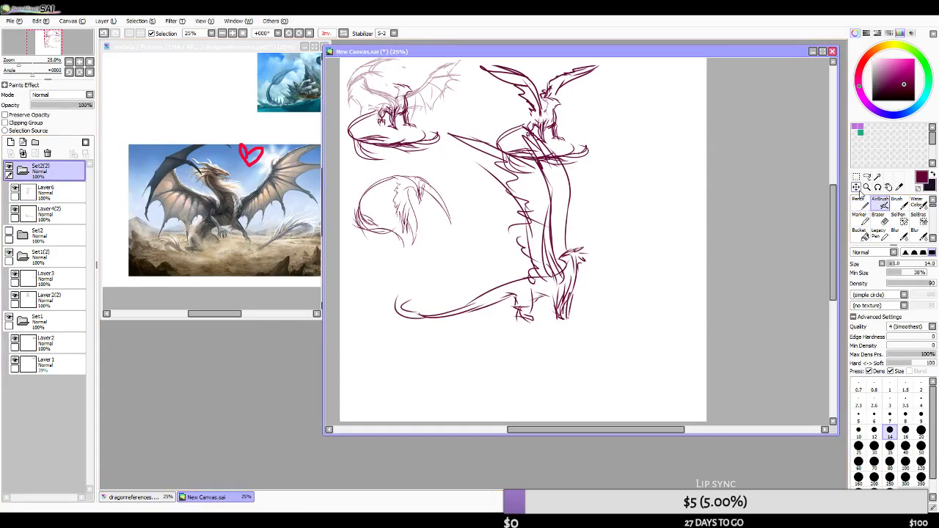
pyautogui.hotkey('ctrl', 't')
pyautogui.moveTo(591, 127); pyautogui.dragTo(471, 219)
pyautogui.moveTo(434, 282)
pyautogui.mouseDown()
pyautogui.moveTo(411, 315)
pyautogui.moveTo(414, 336)
pyautogui.mouseUp()
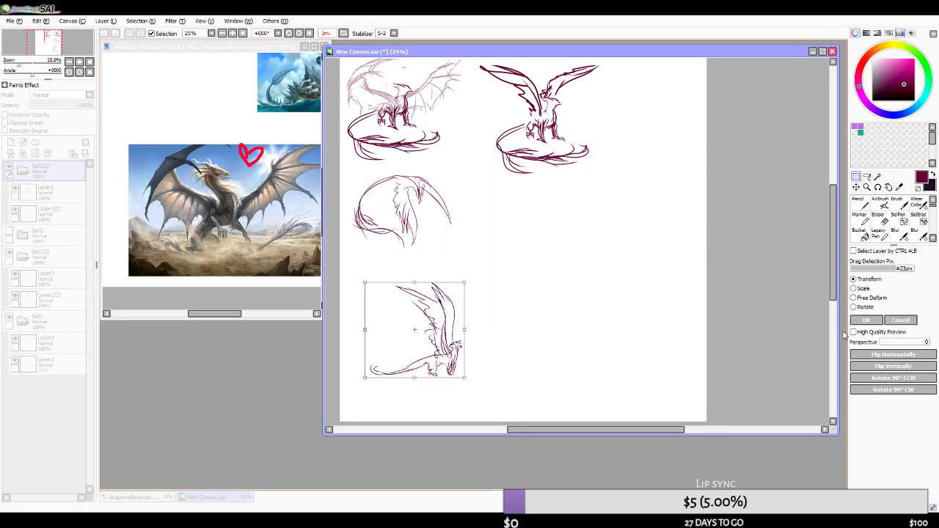
pyautogui.click(865, 319)
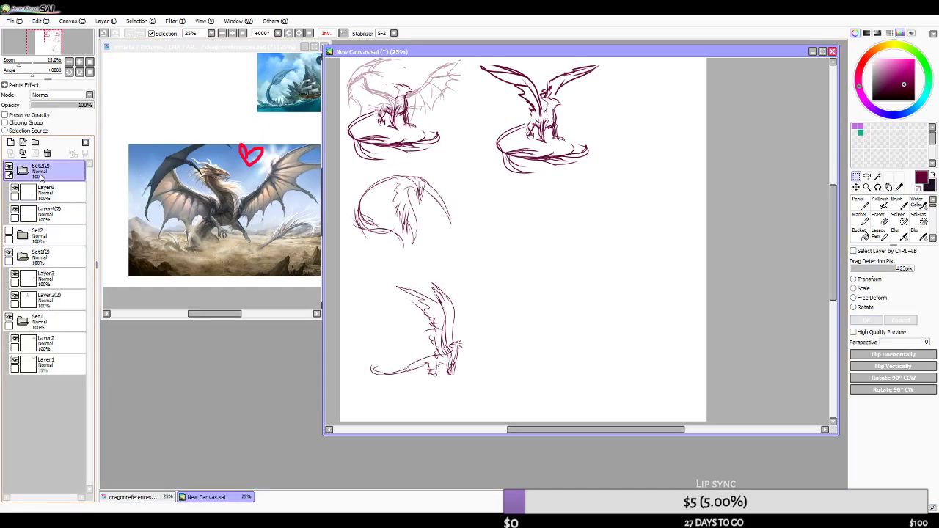
# - Make Set2 visible, scale its lowered-wing dragon down and place it beside the raised-wing thumbnail
pyautogui.click(9, 233)
pyautogui.click(44, 234)
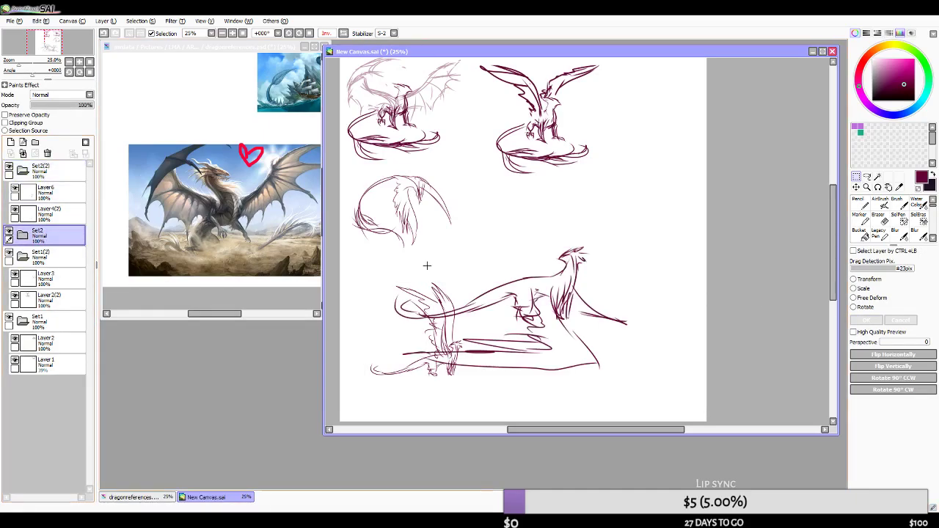
pyautogui.click(857, 281)
pyautogui.moveTo(629, 252); pyautogui.dragTo(538, 287)
pyautogui.moveTo(461, 339)
pyautogui.mouseDown()
pyautogui.moveTo(555, 351)
pyautogui.moveTo(542, 376)
pyautogui.moveTo(554, 368)
pyautogui.mouseUp()
pyautogui.moveTo(631, 318); pyautogui.dragTo(595, 338)
pyautogui.moveTo(546, 366); pyautogui.dragTo(551, 373)
pyautogui.click(856, 320)
# - Expand Set2 and check which layer holds the body and which the lowered wings, leaving Layer5 hidden
pyautogui.click(24, 235)
pyautogui.click(14, 254)
pyautogui.click(14, 254)
pyautogui.click(14, 275)
pyautogui.click(15, 275)
pyautogui.click(14, 277)
pyautogui.click(15, 278)
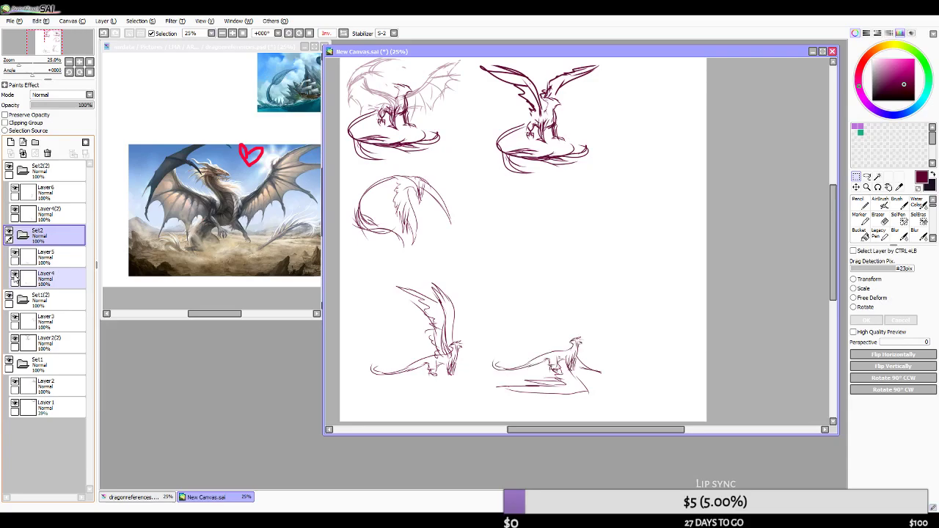
pyautogui.click(15, 254)
pyautogui.click(14, 254)
pyautogui.click(15, 254)
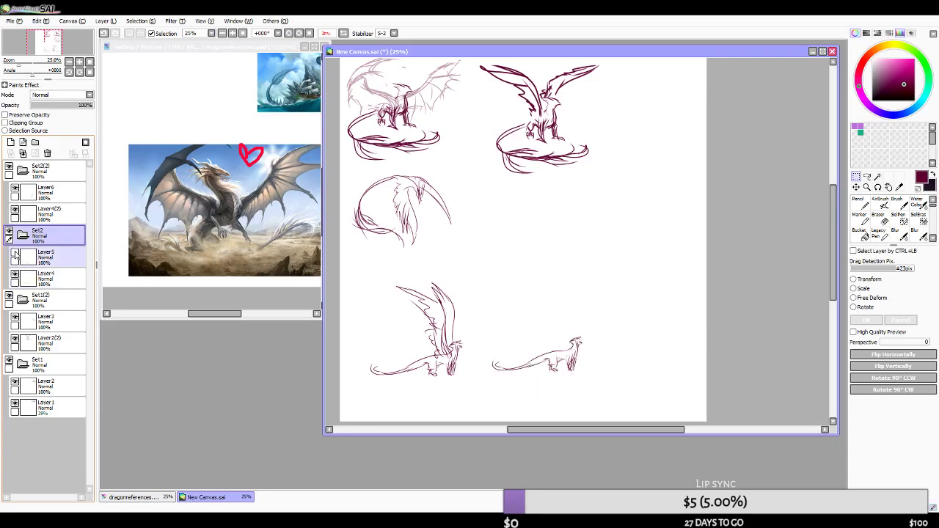
pyautogui.click(14, 278)
pyautogui.click(15, 277)
# - Duplicate the wingless body layer, move the copy out of Set2 to the top of the stack and show Layer5
pyautogui.click(47, 278)
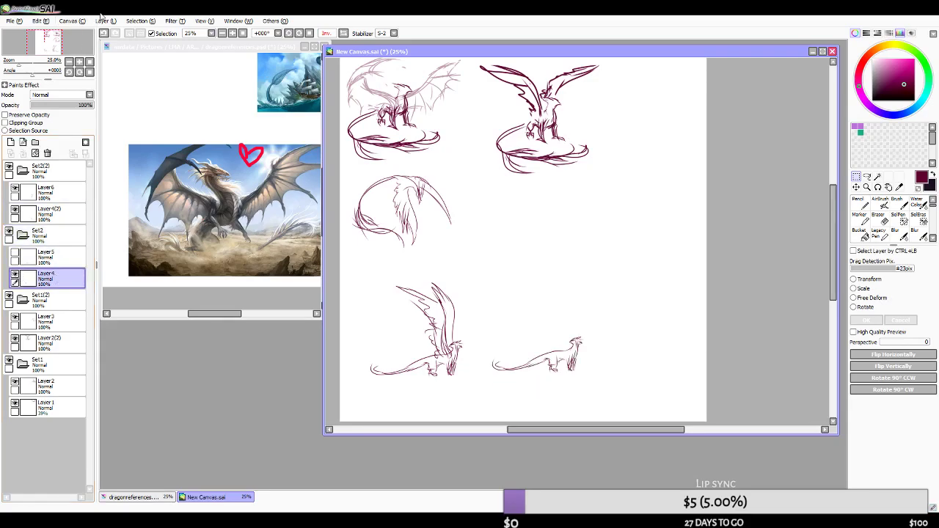
pyautogui.click(109, 63)
pyautogui.moveTo(63, 277); pyautogui.dragTo(52, 165)
pyautogui.click(40, 257)
pyautogui.click(14, 277)
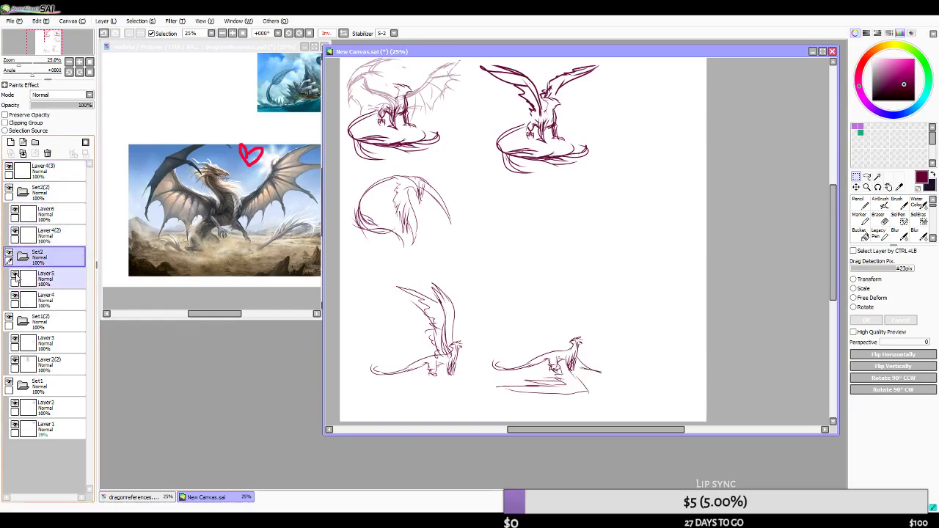
# - Flatten Set2 and Set2(2) and merge both lower thumbnails into the single layer Set2
pyautogui.click(23, 153)
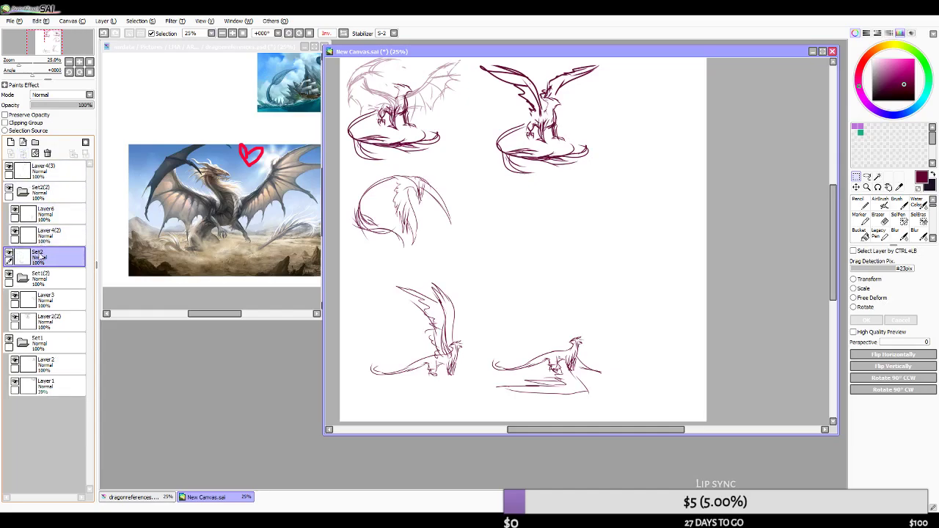
pyautogui.click(9, 190)
pyautogui.click(9, 190)
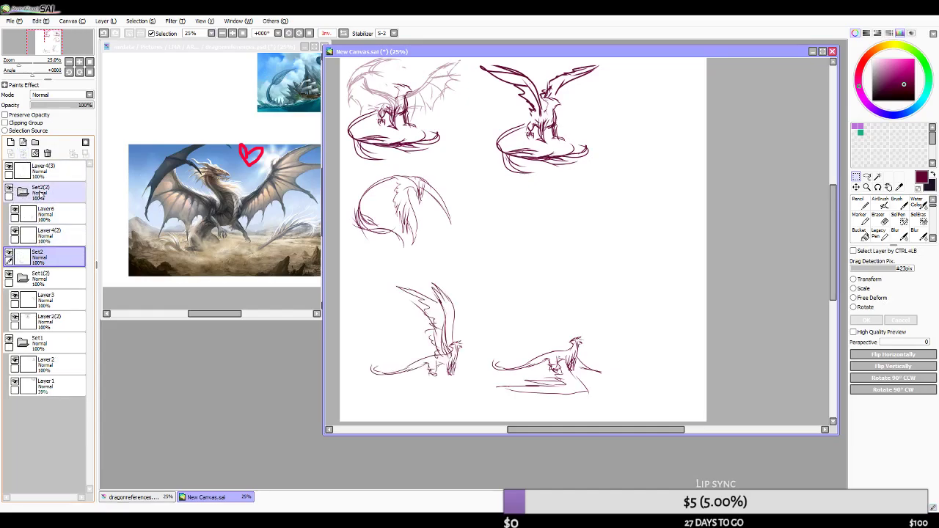
pyautogui.click(38, 194)
pyautogui.click(23, 153)
pyautogui.click(23, 154)
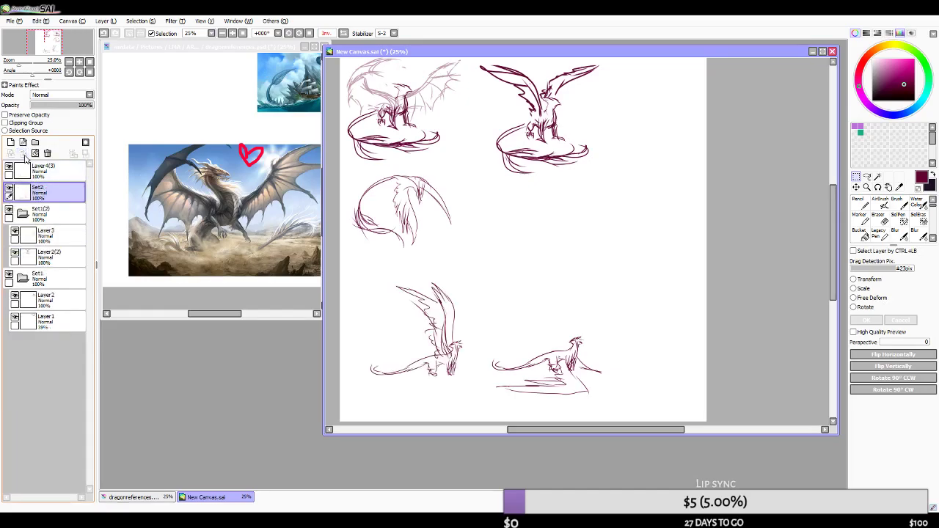
pyautogui.scroll(-1, 547, 296)
pyautogui.scroll(1, 546, 296)
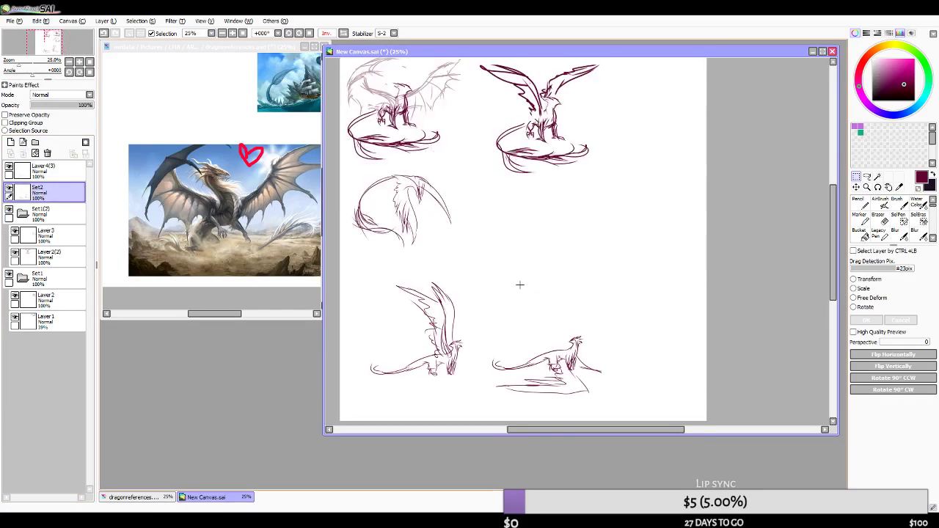
pyautogui.moveTo(560, 349)
pyautogui.mouseDown()
pyautogui.moveTo(611, 242)
pyautogui.moveTo(639, 236)
pyautogui.moveTo(587, 289)
pyautogui.moveTo(557, 345)
pyautogui.moveTo(528, 261)
pyautogui.moveTo(544, 330)
pyautogui.moveTo(559, 345)
pyautogui.mouseUp()
pyautogui.scroll(-1, 547, 295)
pyautogui.scroll(1, 529, 295)
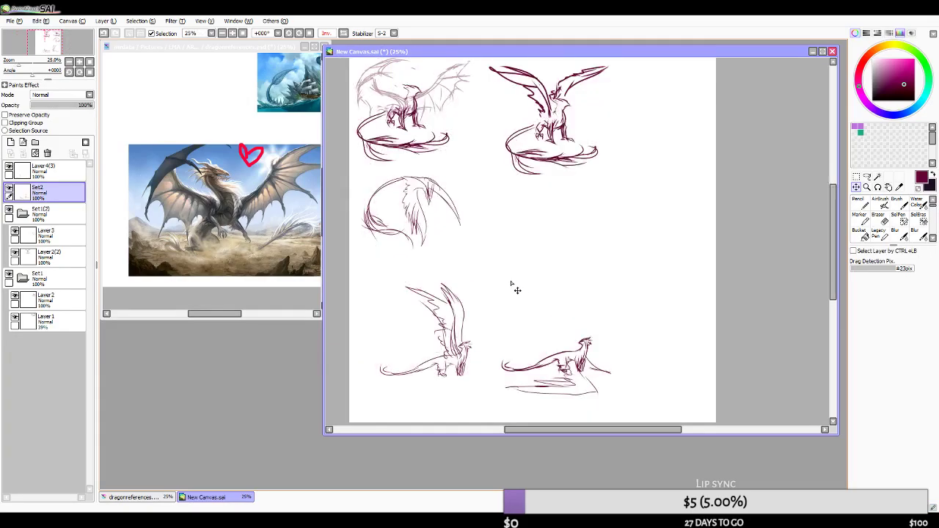
pyautogui.scroll(-2, 517, 287)
pyautogui.scroll(1, 498, 209)
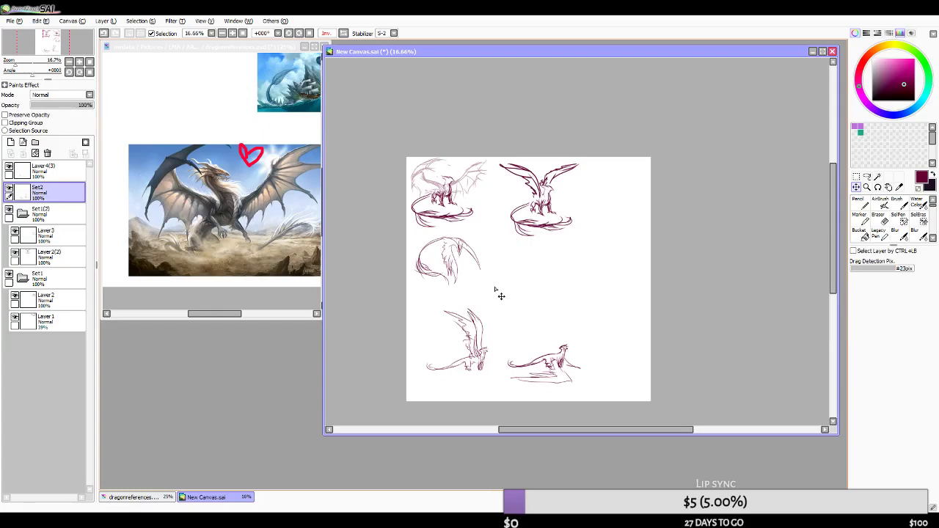
# - Look over the dragon reference sheet and examine the purple butterfly-winged dragon up close
pyautogui.click(251, 49)
pyautogui.scroll(-4, 226, 220)
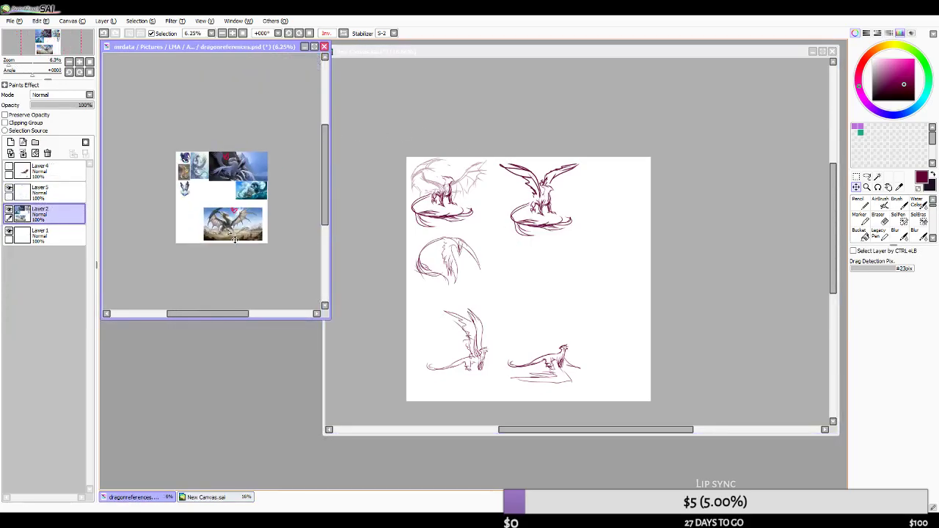
pyautogui.scroll(3, 171, 159)
pyautogui.scroll(2, 170, 159)
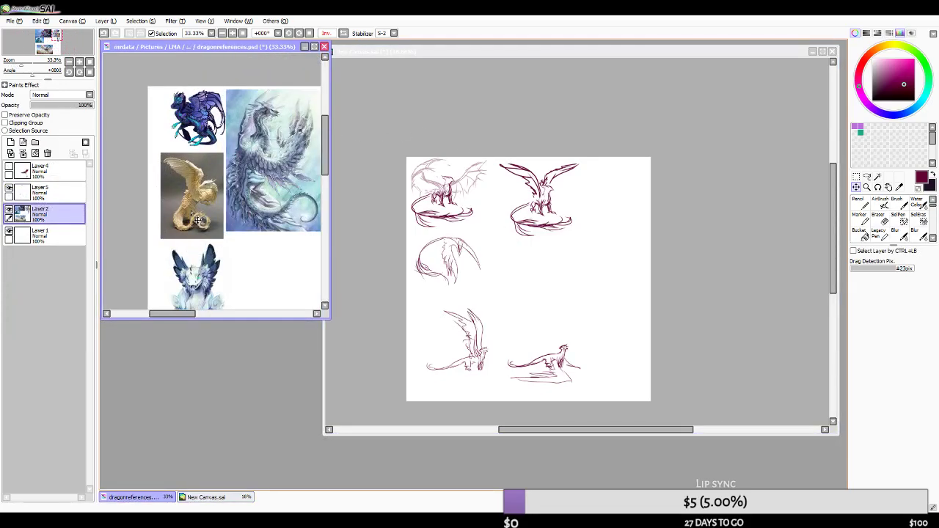
pyautogui.scroll(-3, 191, 205)
pyautogui.scroll(5, 187, 187)
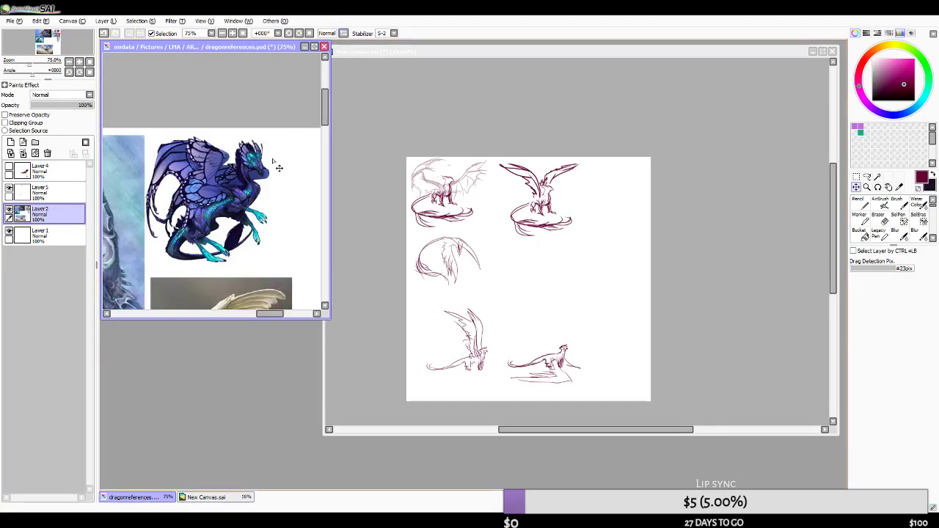
pyautogui.scroll(-3, 273, 165)
pyautogui.scroll(4, 252, 195)
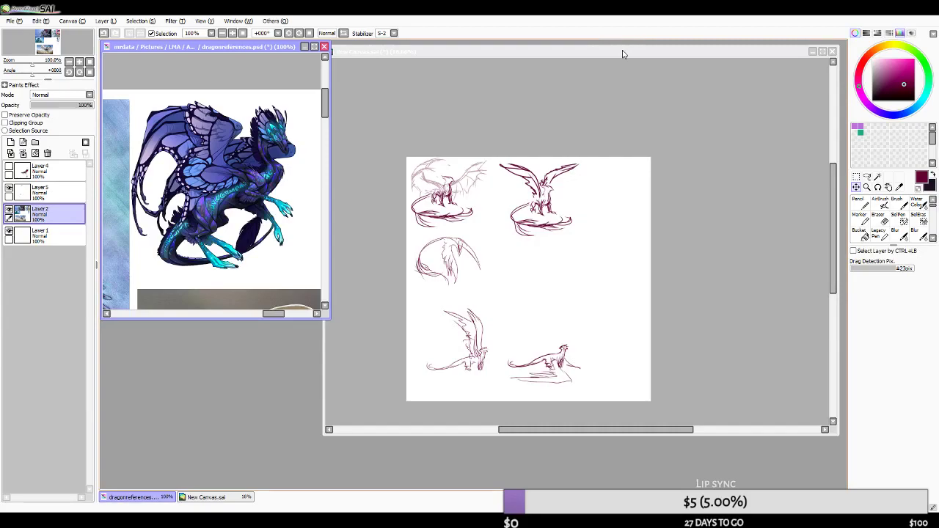
# - Take Layer3 out of Set1(2) in the sketch document and move its curled wing sketch to the canvas's lower-right area
pyautogui.click(621, 52)
pyautogui.scroll(3, 580, 209)
pyautogui.scroll(-4, 585, 215)
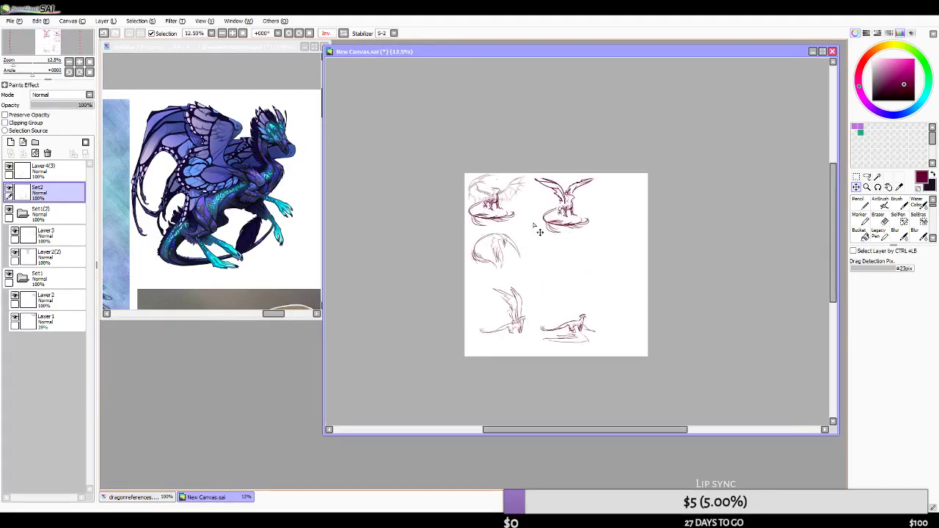
pyautogui.scroll(1, 572, 278)
pyautogui.click(9, 210)
pyautogui.click(8, 210)
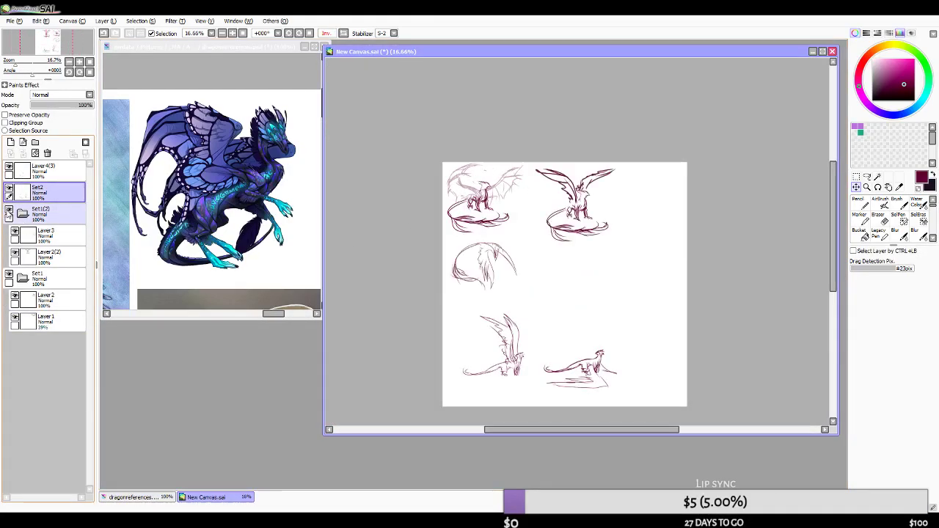
pyautogui.moveTo(57, 229); pyautogui.dragTo(10, 209)
pyautogui.moveTo(564, 226)
pyautogui.mouseDown()
pyautogui.moveTo(602, 262)
pyautogui.moveTo(719, 294)
pyautogui.mouseUp()
pyautogui.moveTo(641, 315)
pyautogui.mouseDown()
pyautogui.moveTo(658, 319)
pyautogui.moveTo(647, 316)
pyautogui.mouseUp()
# - Merge the Set2 layer down into Layer3 and check the merged thumbnails by toggling layer visibility
pyautogui.click(53, 191)
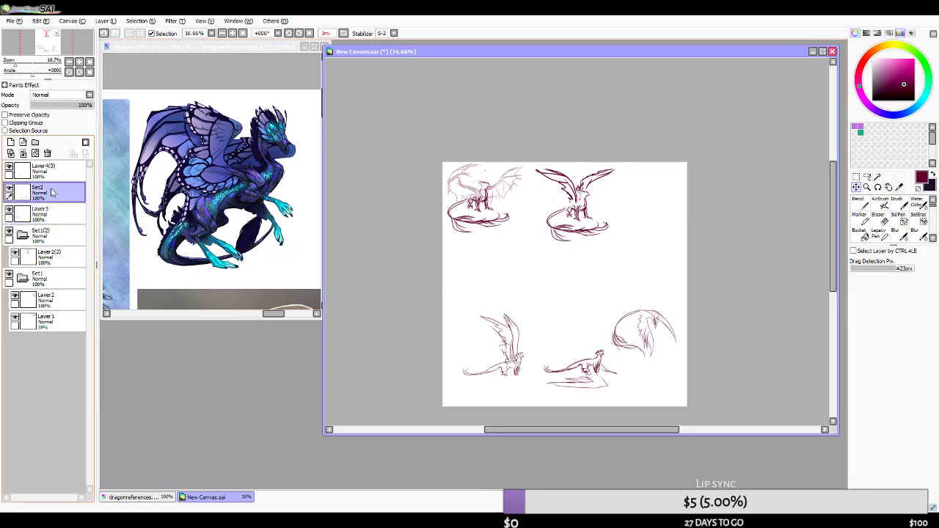
pyautogui.click(23, 154)
pyautogui.click(8, 190)
pyautogui.click(8, 190)
pyautogui.click(9, 190)
pyautogui.click(9, 190)
pyautogui.click(9, 168)
pyautogui.click(9, 168)
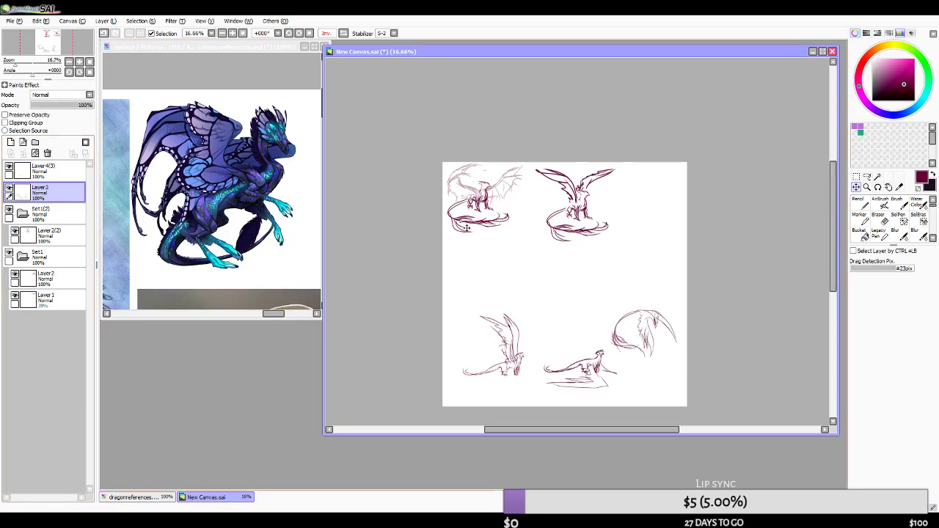
pyautogui.scroll(1, 496, 214)
pyautogui.scroll(-1, 504, 230)
pyautogui.scroll(1, 447, 249)
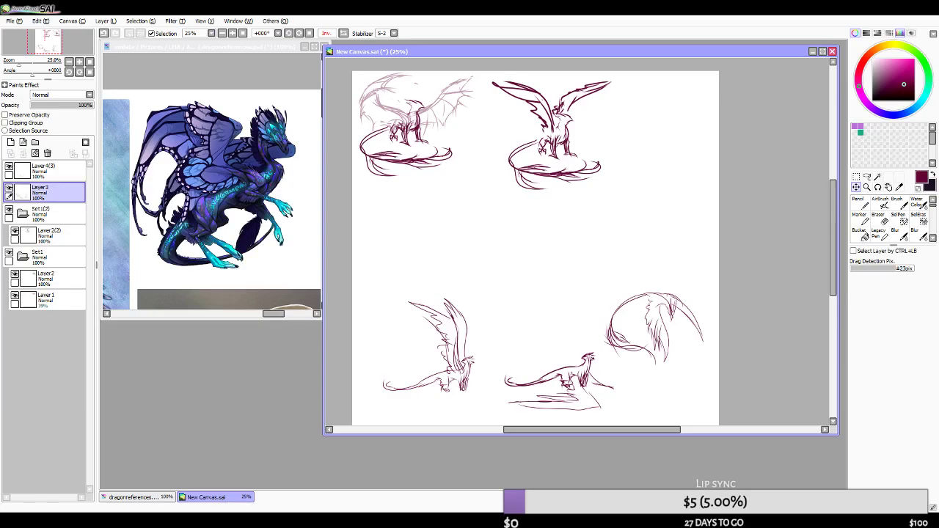
pyautogui.hotkey('alt', 'Tab')
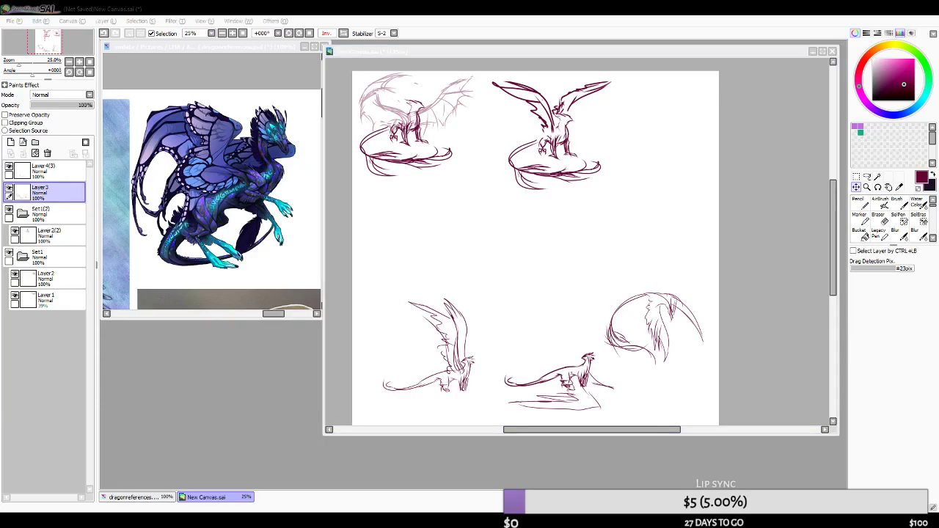
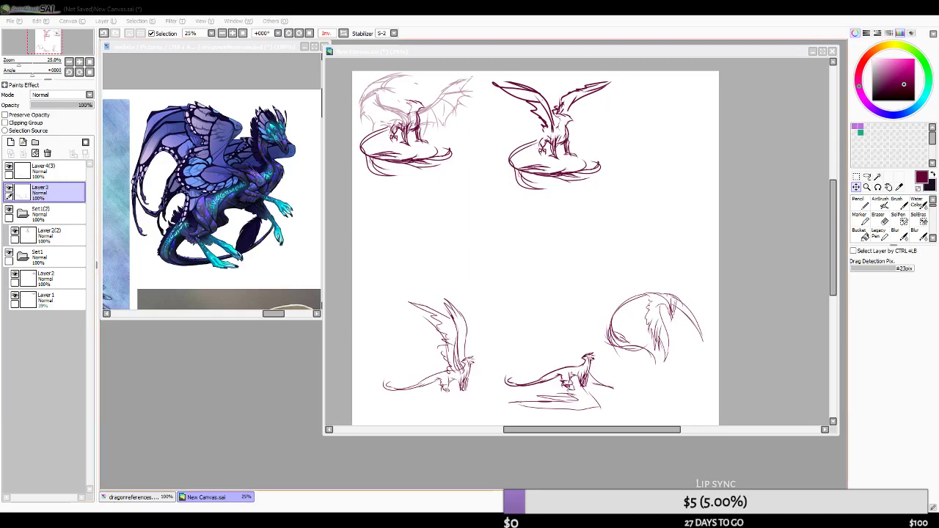
# - Move Layer2(2) out of Set1(2) and delete the emptied layer set
pyautogui.click(13, 233)
pyautogui.click(13, 233)
pyautogui.click(14, 233)
pyautogui.click(13, 232)
pyautogui.click(13, 232)
pyautogui.click(51, 240)
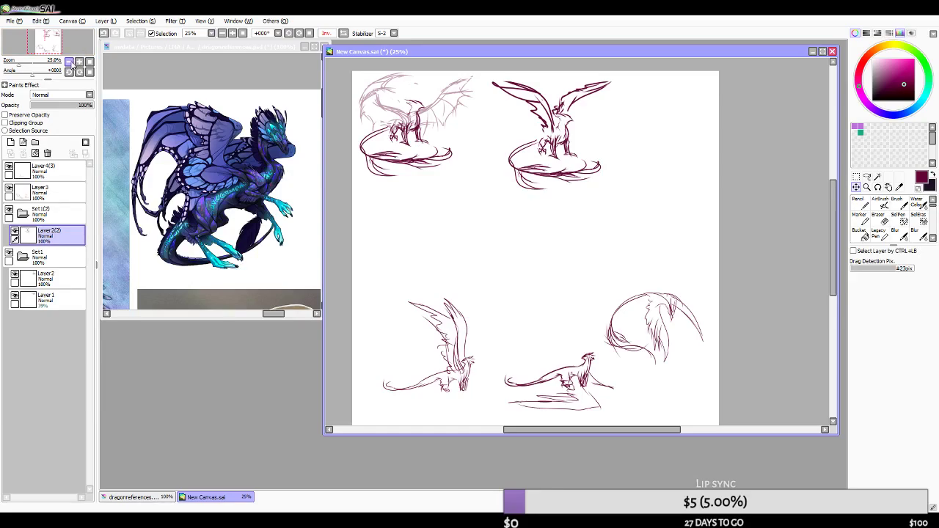
pyautogui.click(45, 522)
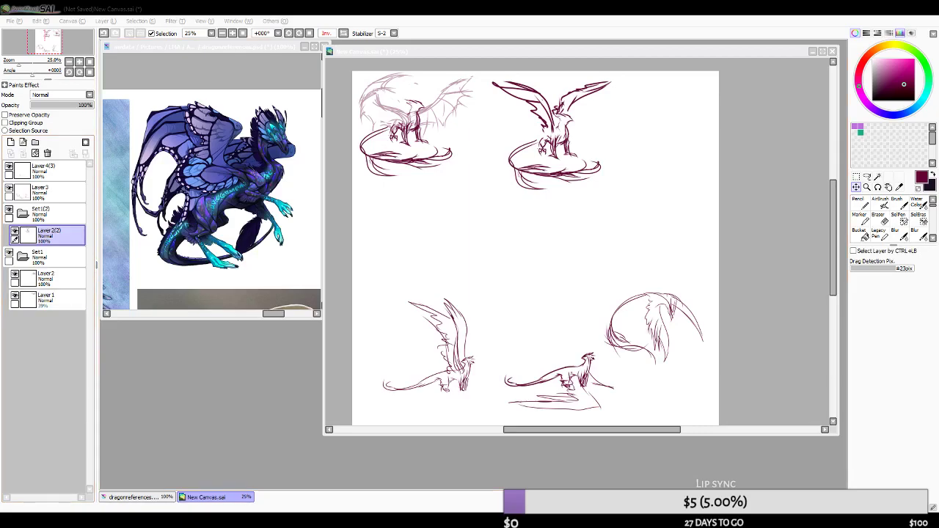
pyautogui.click(576, 53)
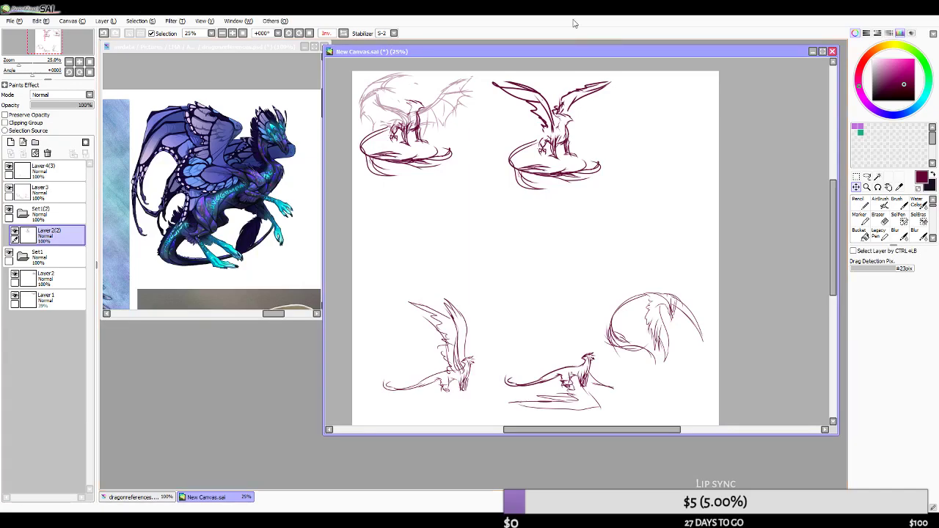
pyautogui.click(14, 233)
pyautogui.click(14, 232)
pyautogui.moveTo(53, 236); pyautogui.dragTo(50, 159)
pyautogui.click(47, 153)
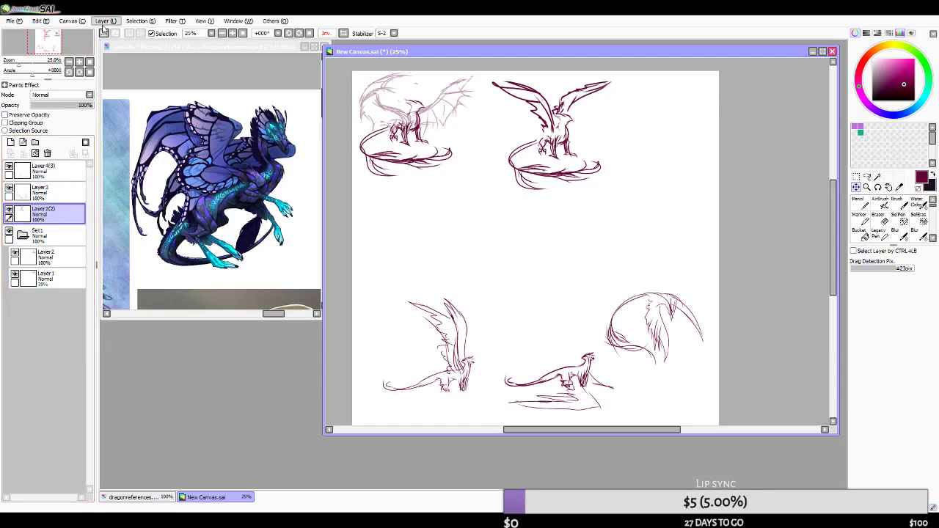
# - Duplicate the spread-wing dragon layer and place the copy in the empty space below the original
pyautogui.moveTo(570, 165)
pyautogui.mouseDown()
pyautogui.moveTo(666, 170)
pyautogui.moveTo(555, 282)
pyautogui.mouseUp()
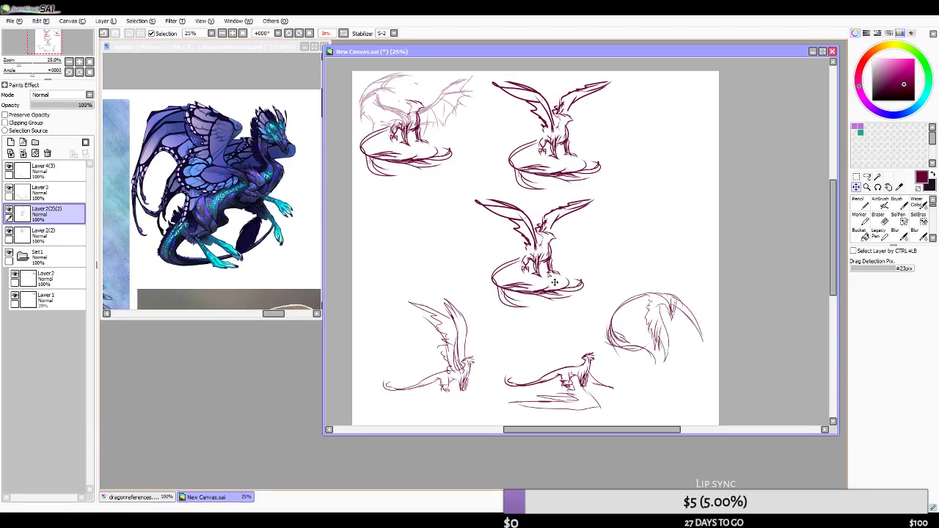
pyautogui.scroll(1, 554, 282)
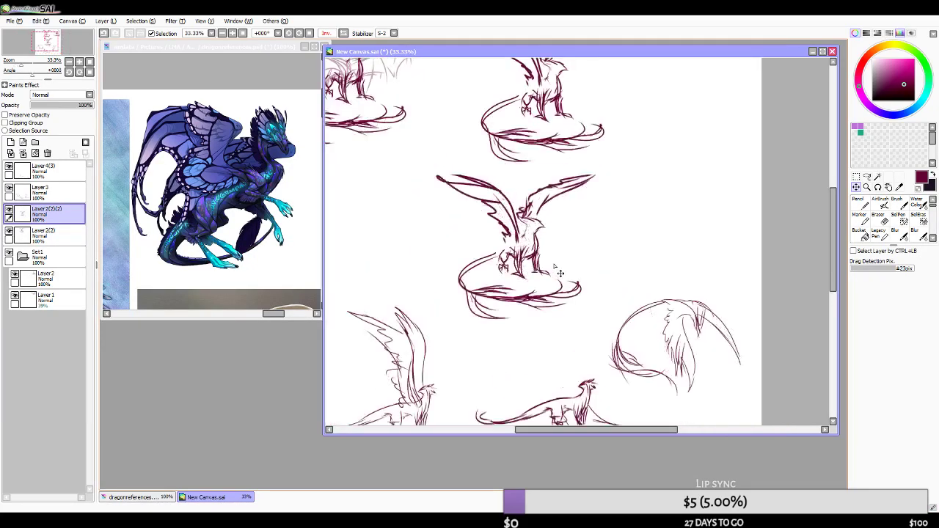
pyautogui.click(9, 211)
pyautogui.click(8, 211)
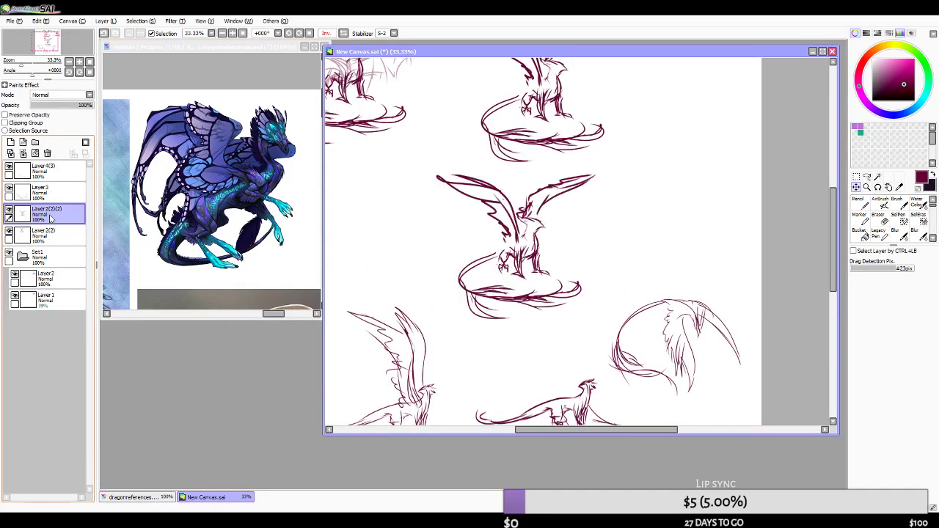
# - Erase the body, legs and tail from the copied dragon sketch with a size-160 eraser, keeping only the spread wings
pyautogui.scroll(1, 556, 260)
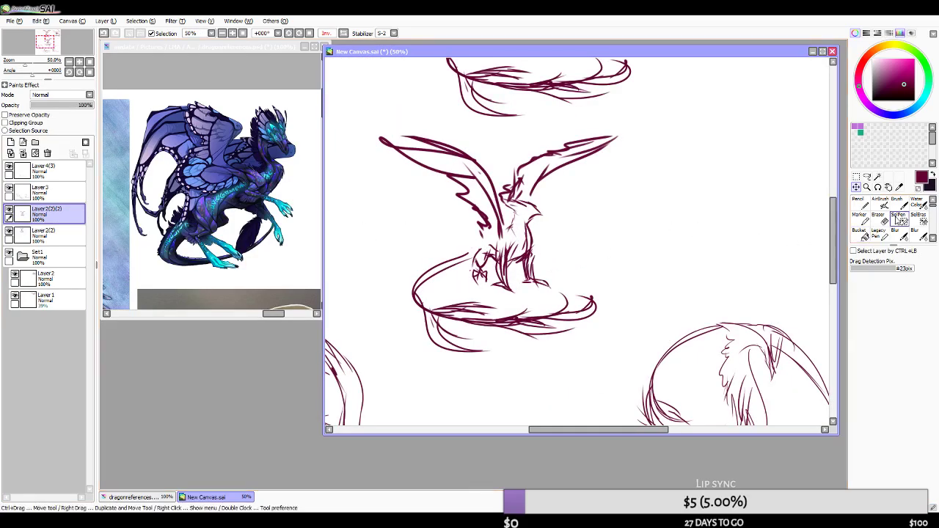
pyautogui.press('e')
pyautogui.press('[')
pyautogui.press('[')
pyautogui.press('[')
pyautogui.press('[')
pyautogui.moveTo(431, 313)
pyautogui.mouseDown()
pyautogui.moveTo(451, 336)
pyautogui.moveTo(497, 328)
pyautogui.moveTo(512, 337)
pyautogui.moveTo(534, 335)
pyautogui.moveTo(579, 308)
pyautogui.mouseUp()
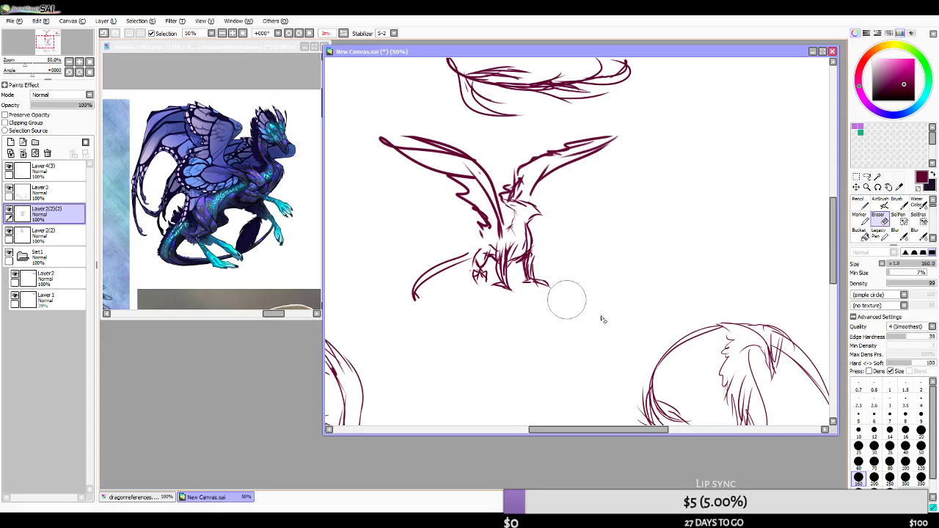
pyautogui.moveTo(440, 333)
pyautogui.mouseDown()
pyautogui.moveTo(472, 293)
pyautogui.moveTo(425, 275)
pyautogui.moveTo(477, 268)
pyautogui.moveTo(490, 281)
pyautogui.moveTo(477, 278)
pyautogui.moveTo(516, 269)
pyautogui.moveTo(541, 231)
pyautogui.moveTo(529, 222)
pyautogui.moveTo(497, 259)
pyautogui.moveTo(536, 227)
pyautogui.moveTo(519, 220)
pyautogui.moveTo(529, 219)
pyautogui.moveTo(522, 239)
pyautogui.mouseUp()
pyautogui.press('[')
# - Draw a long tail sweeping down from beneath the wings and curling back up at the tip with a size-14 airbrush
pyautogui.press('v')
pyautogui.moveTo(535, 189); pyautogui.dragTo(530, 235)
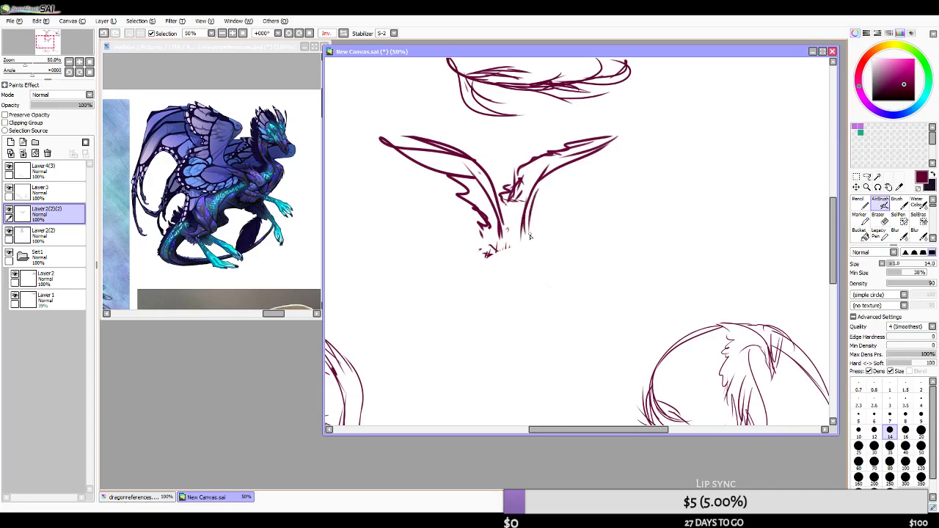
pyautogui.moveTo(525, 197)
pyautogui.mouseDown()
pyautogui.moveTo(512, 243)
pyautogui.moveTo(484, 251)
pyautogui.moveTo(493, 266)
pyautogui.moveTo(478, 289)
pyautogui.mouseUp()
pyautogui.moveTo(482, 253)
pyautogui.mouseDown()
pyautogui.moveTo(477, 314)
pyautogui.moveTo(538, 375)
pyautogui.mouseUp()
pyautogui.moveTo(485, 329)
pyautogui.mouseDown()
pyautogui.moveTo(563, 388)
pyautogui.moveTo(590, 326)
pyautogui.moveTo(617, 343)
pyautogui.moveTo(563, 366)
pyautogui.moveTo(582, 314)
pyautogui.mouseUp()
pyautogui.moveTo(629, 344); pyautogui.dragTo(573, 320)
pyautogui.moveTo(603, 360)
pyautogui.mouseDown()
pyautogui.moveTo(615, 315)
pyautogui.moveTo(597, 328)
pyautogui.moveTo(623, 328)
pyautogui.mouseUp()
pyautogui.moveTo(599, 359)
pyautogui.mouseDown()
pyautogui.moveTo(539, 369)
pyautogui.moveTo(551, 373)
pyautogui.moveTo(478, 328)
pyautogui.mouseUp()
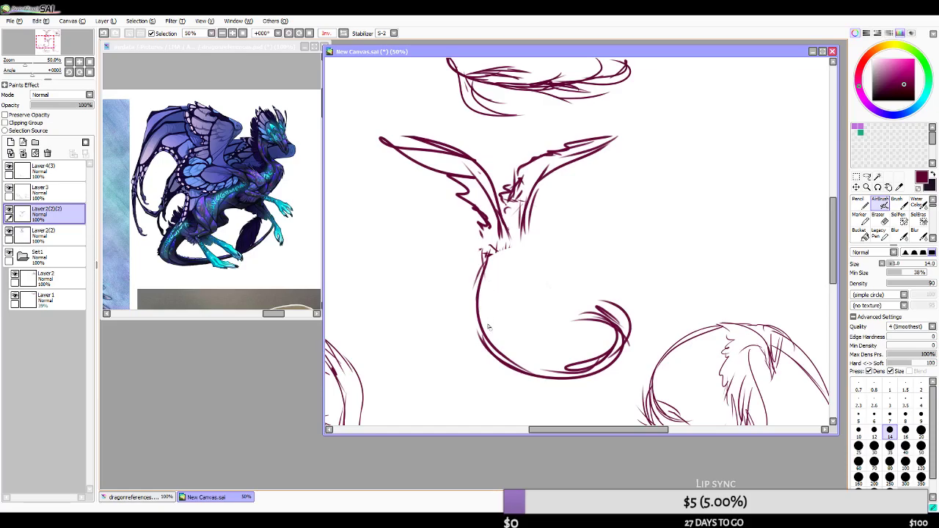
# - Sketch small dangling hind legs where the tail meets the body, reworking the strokes as needed
pyautogui.moveTo(512, 250)
pyautogui.mouseDown()
pyautogui.moveTo(480, 306)
pyautogui.moveTo(485, 292)
pyautogui.moveTo(496, 296)
pyautogui.moveTo(489, 286)
pyautogui.moveTo(485, 299)
pyautogui.moveTo(491, 277)
pyautogui.moveTo(500, 299)
pyautogui.moveTo(489, 293)
pyautogui.moveTo(484, 306)
pyautogui.moveTo(495, 280)
pyautogui.moveTo(496, 293)
pyautogui.moveTo(493, 259)
pyautogui.moveTo(489, 275)
pyautogui.moveTo(511, 255)
pyautogui.moveTo(525, 262)
pyautogui.moveTo(503, 273)
pyautogui.moveTo(523, 262)
pyautogui.moveTo(502, 281)
pyautogui.moveTo(516, 274)
pyautogui.moveTo(513, 302)
pyautogui.mouseUp()
pyautogui.hotkey('ctrl', 'z')
pyautogui.hotkey('ctrl', 'z')
pyautogui.hotkey('ctrl', 'z')
pyautogui.hotkey('ctrl', 'z')
pyautogui.hotkey('ctrl', 'z')
pyautogui.hotkey('ctrl', 'z')
pyautogui.hotkey('ctrl', 'z')
pyautogui.hotkey('ctrl', 'z')
pyautogui.hotkey('ctrl', 'z')
pyautogui.hotkey('ctrl', 'z')
pyautogui.hotkey('ctrl', 'z')
pyautogui.hotkey('ctrl', 'z')
pyautogui.hotkey('ctrl', 'z')
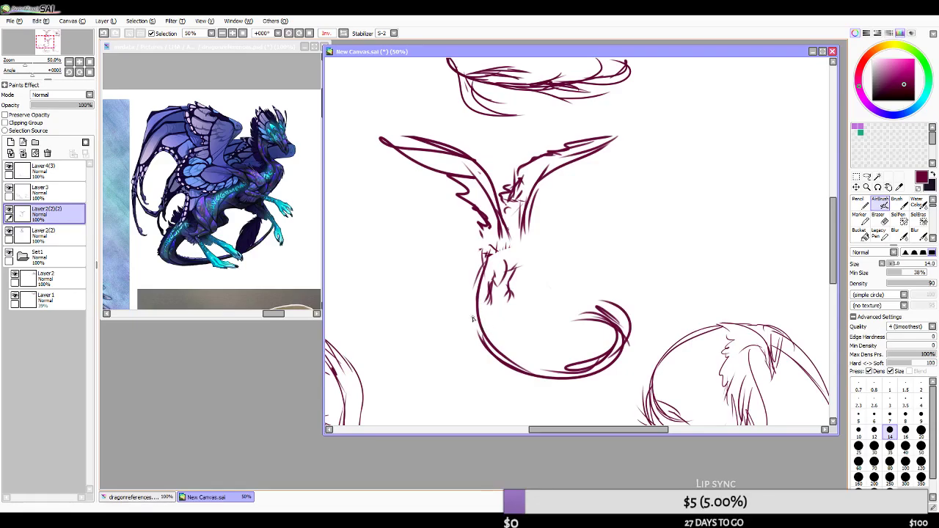
pyautogui.hotkey('ctrl', 'z')
pyautogui.hotkey('ctrl', 'z')
pyautogui.hotkey('ctrl', 'z')
pyautogui.hotkey('ctrl', 'z')
# - Add the second hind leg's strokes and rough in the back line leading toward the head
pyautogui.moveTo(519, 267)
pyautogui.mouseDown()
pyautogui.moveTo(503, 294)
pyautogui.moveTo(523, 252)
pyautogui.moveTo(534, 288)
pyautogui.moveTo(525, 286)
pyautogui.mouseUp()
pyautogui.hotkey('ctrl', 'z')
pyautogui.hotkey('ctrl', 'z')
pyautogui.hotkey('ctrl', 'z')
pyautogui.hotkey('ctrl', 'z')
pyautogui.moveTo(533, 244)
pyautogui.mouseDown()
pyautogui.moveTo(525, 254)
pyautogui.moveTo(536, 245)
pyautogui.mouseUp()
pyautogui.hotkey('ctrl', 'z')
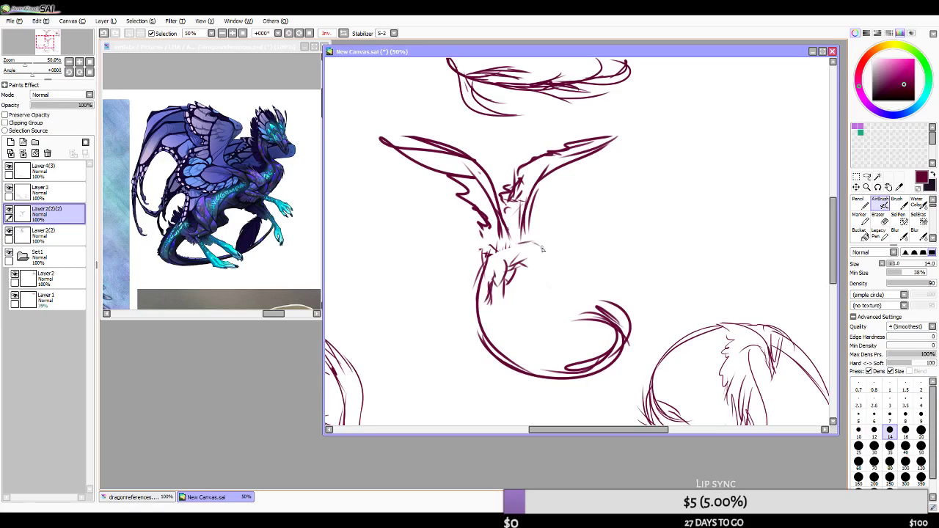
# - Sketch the downward-facing head with a tall pointed crest and short forelegs beneath the chest
pyautogui.moveTo(538, 244)
pyautogui.mouseDown()
pyautogui.moveTo(548, 217)
pyautogui.moveTo(555, 254)
pyautogui.moveTo(539, 233)
pyautogui.moveTo(538, 257)
pyautogui.moveTo(553, 239)
pyautogui.moveTo(562, 270)
pyautogui.moveTo(557, 250)
pyautogui.moveTo(554, 280)
pyautogui.mouseUp()
pyautogui.hotkey('ctrl', 'z')
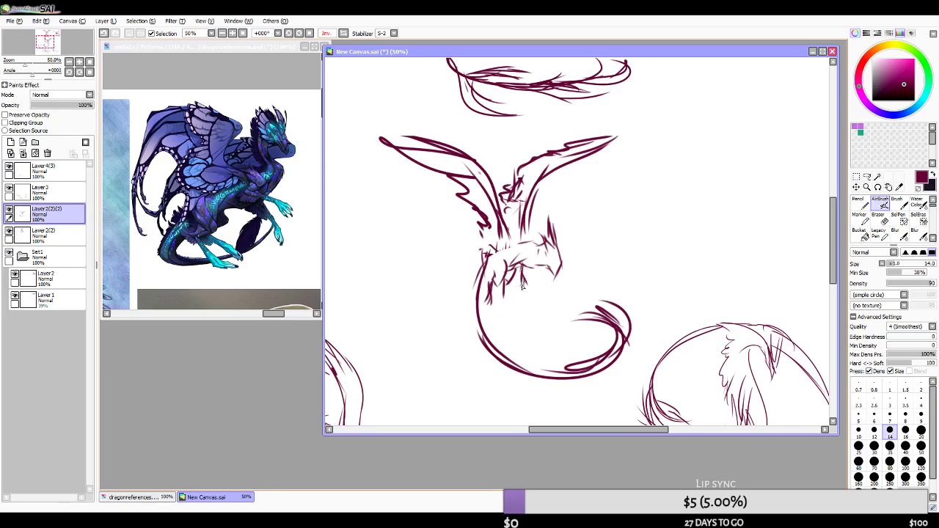
pyautogui.moveTo(521, 262)
pyautogui.mouseDown()
pyautogui.moveTo(514, 281)
pyautogui.moveTo(536, 283)
pyautogui.mouseUp()
pyautogui.hotkey('ctrl', 'z')
pyautogui.scroll(-2, 566, 211)
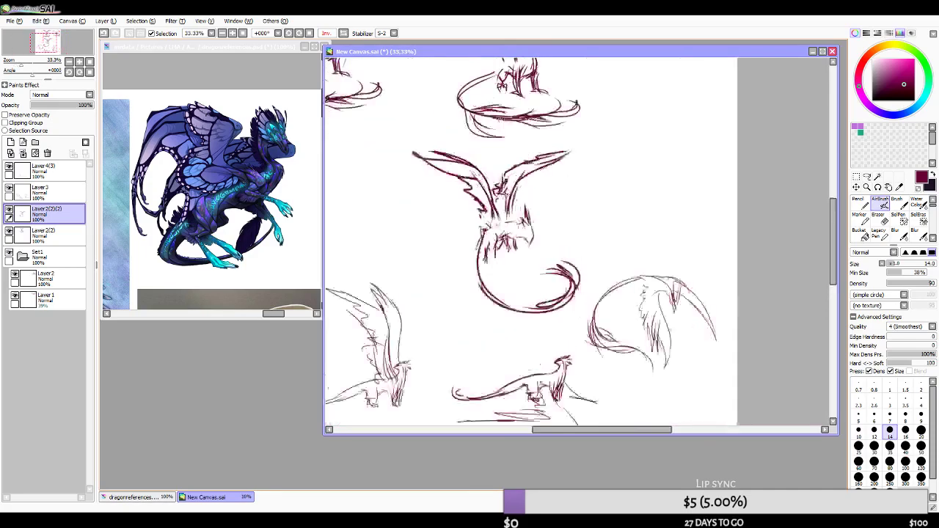
# - Rough in a clawed foot at the end of the hind leg nearest the tail
pyautogui.scroll(3, 478, 293)
pyautogui.moveTo(467, 268)
pyautogui.mouseDown()
pyautogui.moveTo(455, 283)
pyautogui.moveTo(467, 319)
pyautogui.moveTo(460, 304)
pyautogui.moveTo(473, 308)
pyautogui.moveTo(456, 325)
pyautogui.moveTo(465, 313)
pyautogui.moveTo(467, 326)
pyautogui.mouseUp()
pyautogui.hotkey('ctrl', 'z')
pyautogui.hotkey('ctrl', 'z')
pyautogui.hotkey('ctrl', 'z')
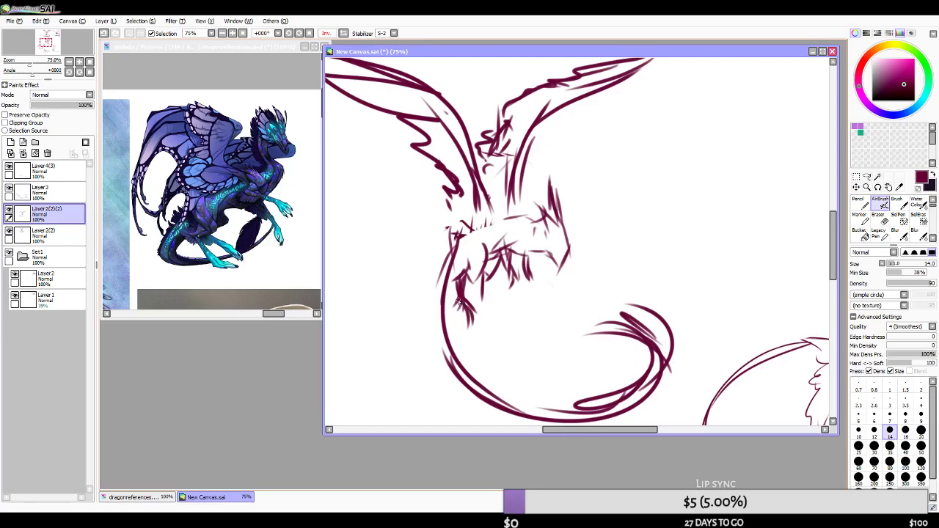
pyautogui.moveTo(473, 273); pyautogui.dragTo(461, 288)
pyautogui.moveTo(488, 263); pyautogui.dragTo(457, 315)
# - Mirror the canvas view to check the flying pose and erase the rough hind foot
pyautogui.scroll(-2, 515, 275)
pyautogui.scroll(-1, 535, 257)
pyautogui.scroll(1, 535, 256)
pyautogui.scroll(-2, 559, 239)
pyautogui.scroll(2, 535, 212)
pyautogui.click(345, 33)
pyautogui.scroll(3, 628, 282)
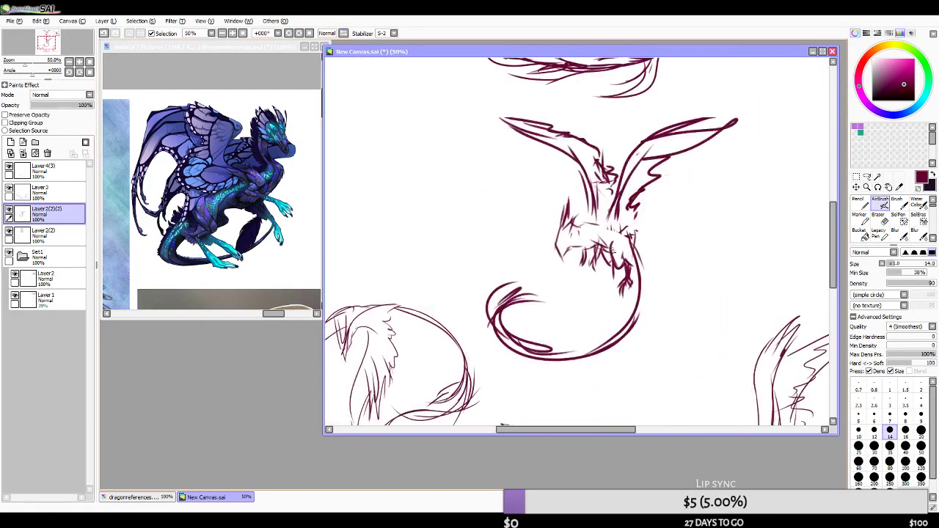
pyautogui.click(898, 217)
pyautogui.moveTo(648, 282); pyautogui.dragTo(625, 317)
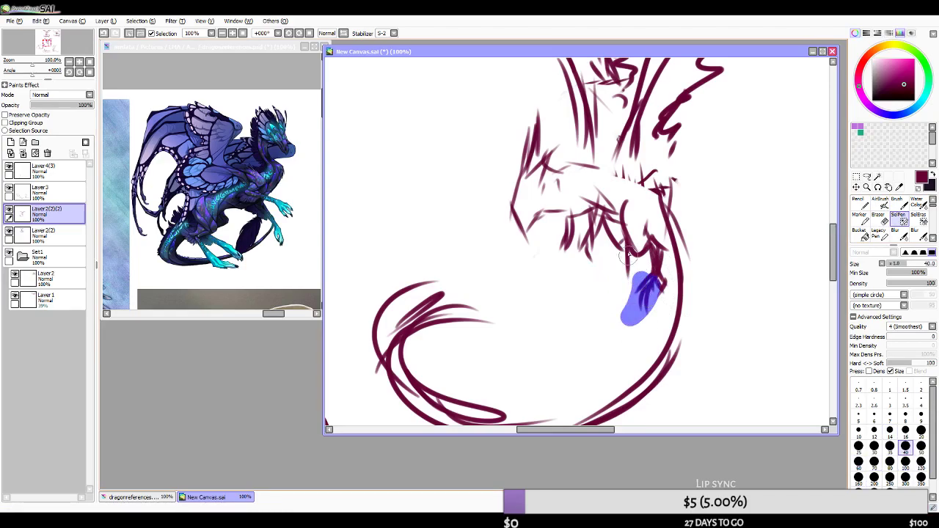
pyautogui.click(878, 215)
pyautogui.moveTo(702, 257)
pyautogui.mouseDown()
pyautogui.moveTo(636, 289)
pyautogui.moveTo(643, 302)
pyautogui.moveTo(704, 271)
pyautogui.mouseUp()
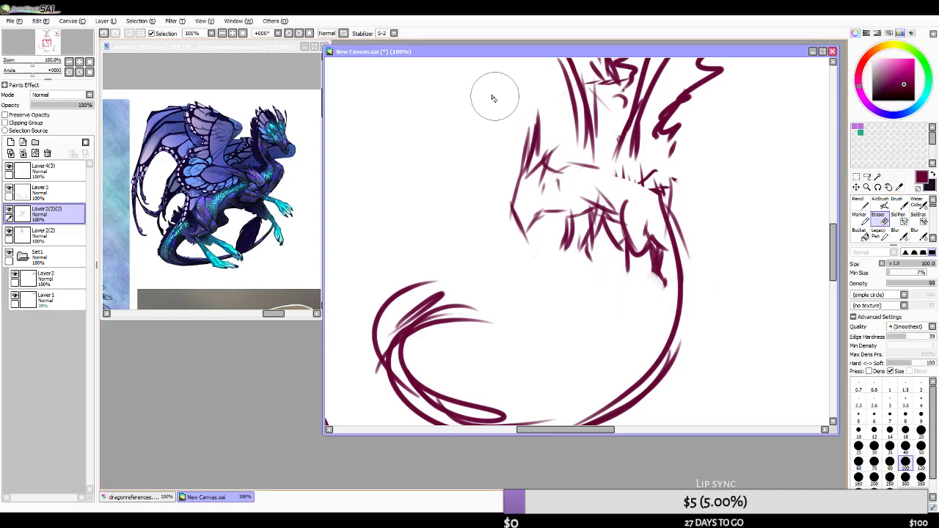
# - Restore the unmirrored view and redraw the erased hind foot with thin claws using a size-10 airbrush
pyautogui.click(343, 33)
pyautogui.press('[')
pyautogui.press('[')
pyautogui.press('[')
pyautogui.press('[')
pyautogui.press('[')
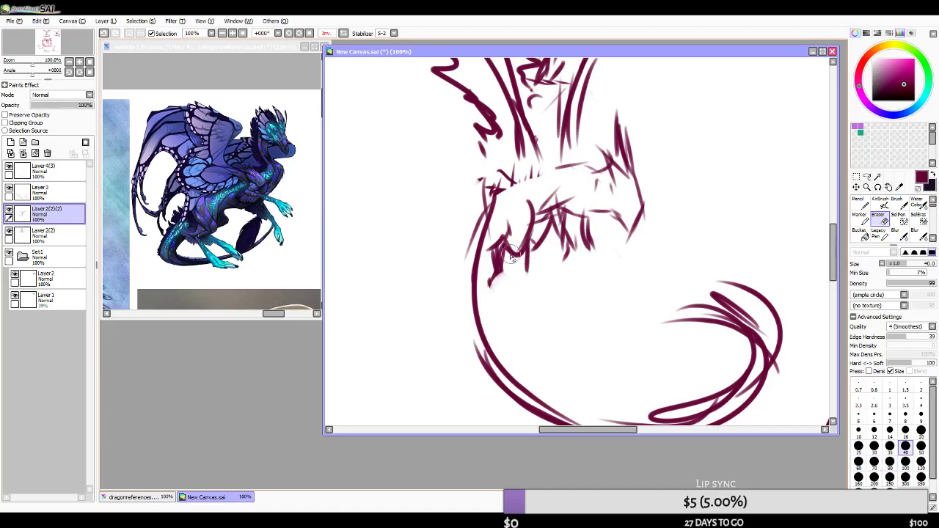
pyautogui.click(879, 205)
pyautogui.hotkey('ctrl', 'z')
pyautogui.moveTo(498, 269); pyautogui.dragTo(513, 311)
pyautogui.press('[')
pyautogui.press('[')
pyautogui.hotkey('ctrl', 'z')
pyautogui.moveTo(500, 273); pyautogui.dragTo(504, 311)
pyautogui.hotkey('ctrl', 'z')
pyautogui.moveTo(499, 273); pyautogui.dragTo(500, 314)
pyautogui.moveTo(492, 308); pyautogui.dragTo(490, 289)
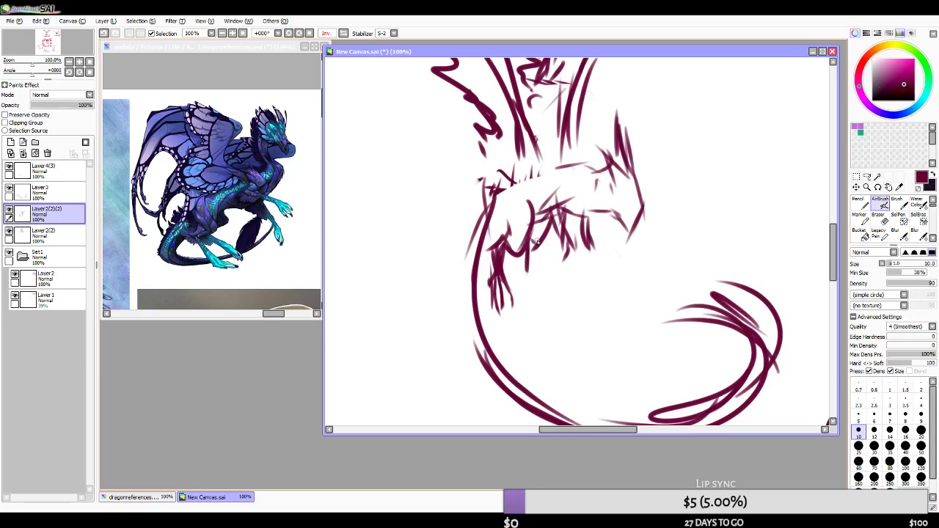
# - Redraw the other hind foot with curved claws and define the foreleg's claws
pyautogui.moveTo(531, 253)
pyautogui.mouseDown()
pyautogui.moveTo(539, 277)
pyautogui.moveTo(528, 295)
pyautogui.mouseUp()
pyautogui.hotkey('ctrl', 'z')
pyautogui.hotkey('ctrl', 'z')
pyautogui.moveTo(529, 262)
pyautogui.mouseDown()
pyautogui.moveTo(520, 284)
pyautogui.moveTo(534, 251)
pyautogui.moveTo(596, 256)
pyautogui.moveTo(564, 242)
pyautogui.moveTo(578, 252)
pyautogui.moveTo(566, 258)
pyautogui.moveTo(562, 244)
pyautogui.moveTo(562, 257)
pyautogui.moveTo(565, 250)
pyautogui.mouseUp()
pyautogui.hotkey('ctrl', 'z')
pyautogui.hotkey('ctrl', 'z')
pyautogui.hotkey('ctrl', 'z')
pyautogui.hotkey('ctrl', 'z')
pyautogui.hotkey('ctrl', 'z')
pyautogui.hotkey('ctrl', 'z')
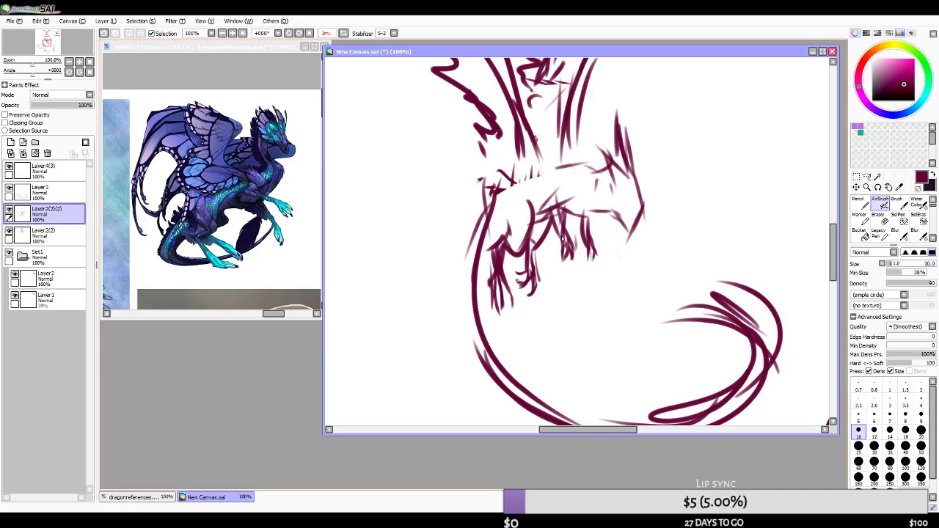
pyautogui.moveTo(561, 240); pyautogui.dragTo(556, 223)
# - Clean up the line under the jaw with a size-25 eraser and redraw the throat and neck strokes
pyautogui.click(879, 216)
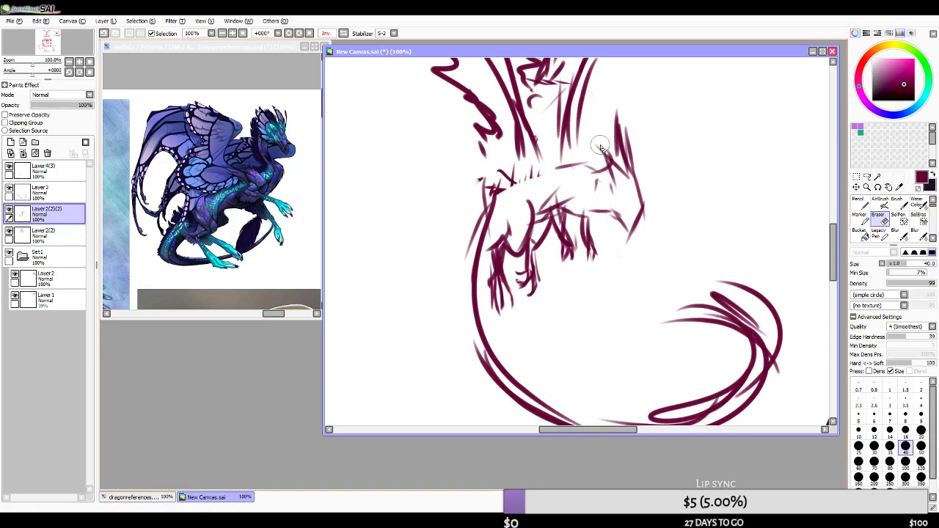
pyautogui.press('[')
pyautogui.press('[')
pyautogui.press('[')
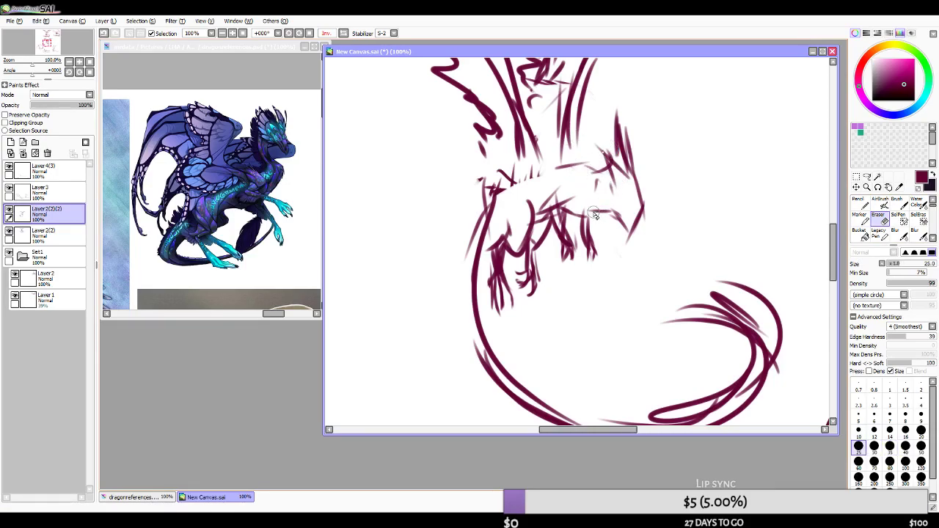
pyautogui.click(878, 201)
pyautogui.moveTo(589, 211); pyautogui.dragTo(616, 211)
pyautogui.hotkey('ctrl', 'z')
pyautogui.hotkey('ctrl', 'z')
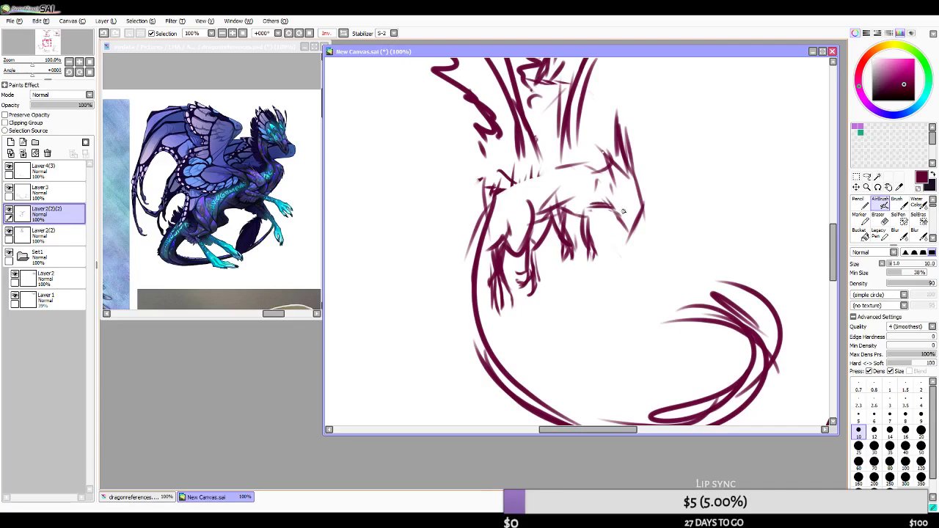
pyautogui.moveTo(606, 167)
pyautogui.mouseDown()
pyautogui.moveTo(576, 149)
pyautogui.moveTo(616, 176)
pyautogui.moveTo(585, 148)
pyautogui.moveTo(538, 161)
pyautogui.mouseUp()
pyautogui.hotkey('ctrl', 'z')
# - Check the flying dragon in a mirrored canvas view and undo the last neck stroke
pyautogui.scroll(-3, 468, 334)
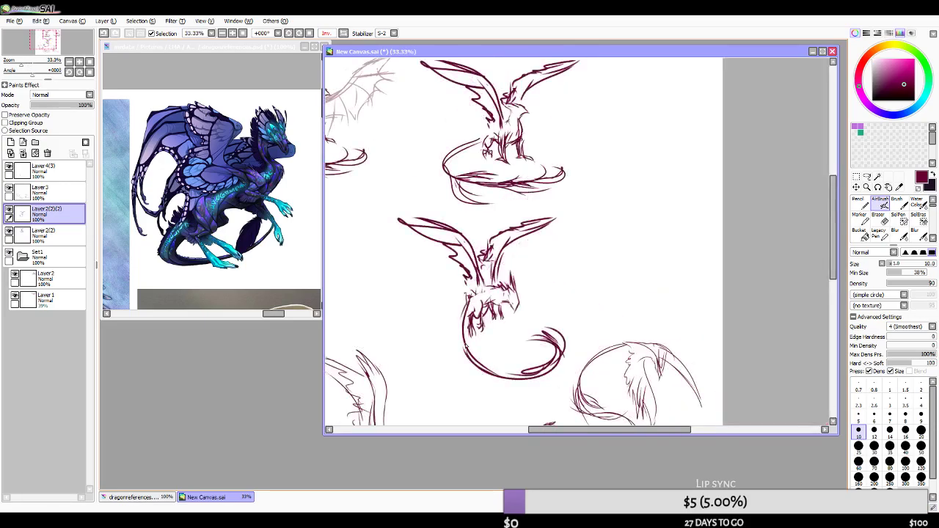
pyautogui.scroll(2, 465, 342)
pyautogui.scroll(-3, 392, 120)
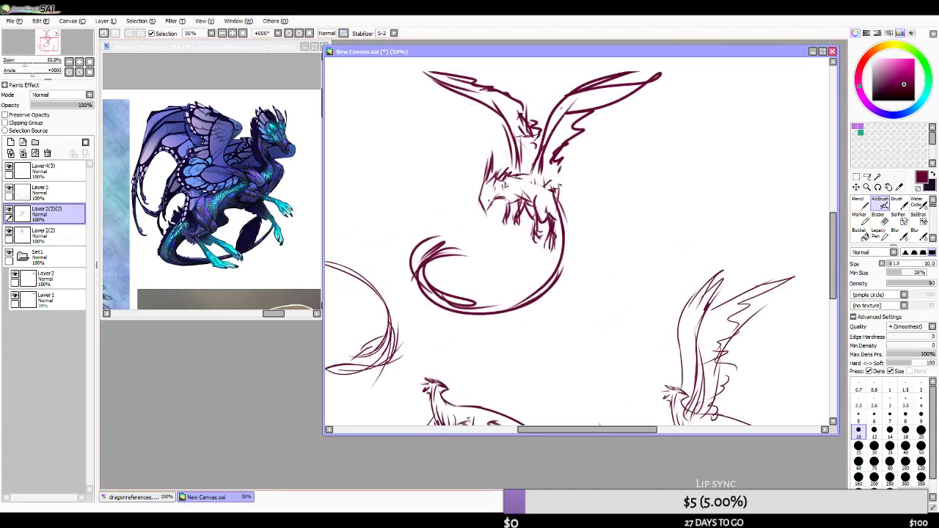
pyautogui.scroll(3, 563, 183)
pyautogui.hotkey('ctrl', 'z')
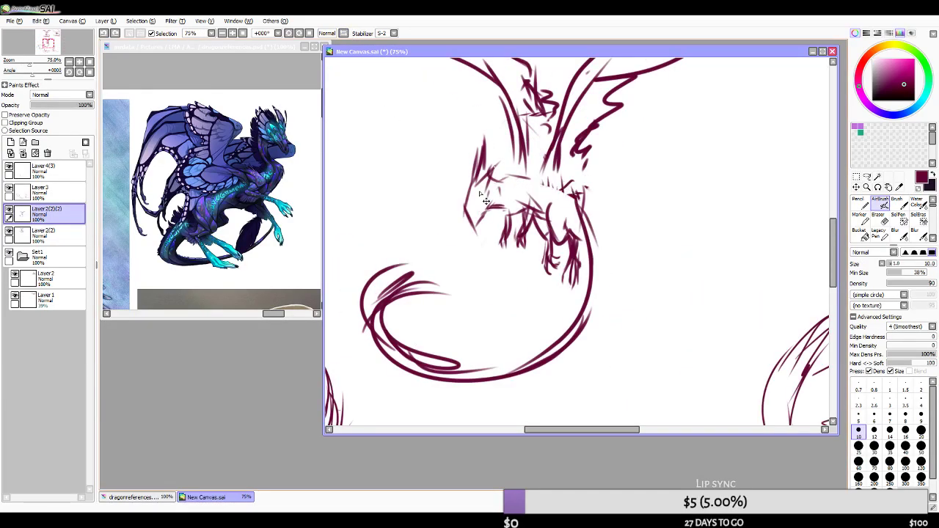
# - Try out an eye mark and neck strokes on the mirrored dragon's head with airbrush sizes 16 and 12
pyautogui.press(']')
pyautogui.press(']')
pyautogui.press(']')
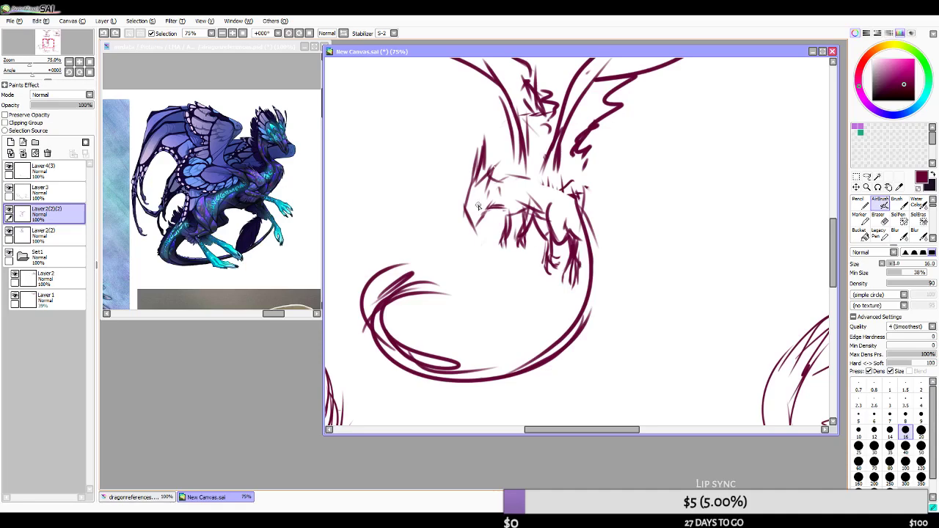
pyautogui.hotkey('ctrl', 'z')
pyautogui.click(479, 206)
pyautogui.hotkey('ctrl', 'z')
pyautogui.press('[')
pyautogui.press('[')
pyautogui.moveTo(477, 211)
pyautogui.mouseDown()
pyautogui.moveTo(504, 209)
pyautogui.moveTo(515, 173)
pyautogui.moveTo(506, 178)
pyautogui.moveTo(531, 173)
pyautogui.moveTo(500, 183)
pyautogui.moveTo(528, 171)
pyautogui.mouseUp()
pyautogui.hotkey('ctrl', 'z')
pyautogui.hotkey('ctrl', 'z')
pyautogui.hotkey('ctrl', 'z')
pyautogui.hotkey('ctrl', 'z')
pyautogui.hotkey('ctrl', 'z')
pyautogui.hotkey('ctrl', 'z')
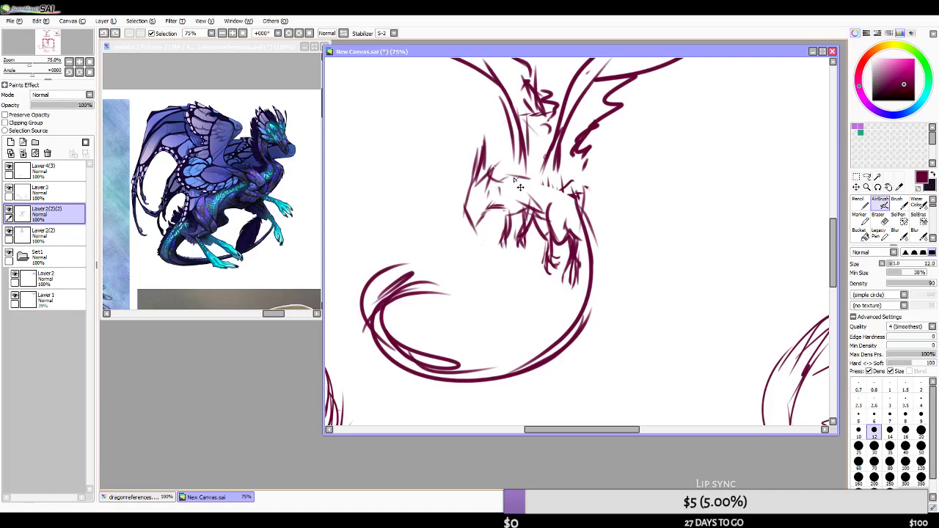
# - Try a curved line along the back of the neck and a cheek stroke in the unmirrored view
pyautogui.click(344, 33)
pyautogui.moveTo(641, 181); pyautogui.dragTo(608, 165)
pyautogui.hotkey('ctrl', 'z')
pyautogui.hotkey('ctrl', 'z')
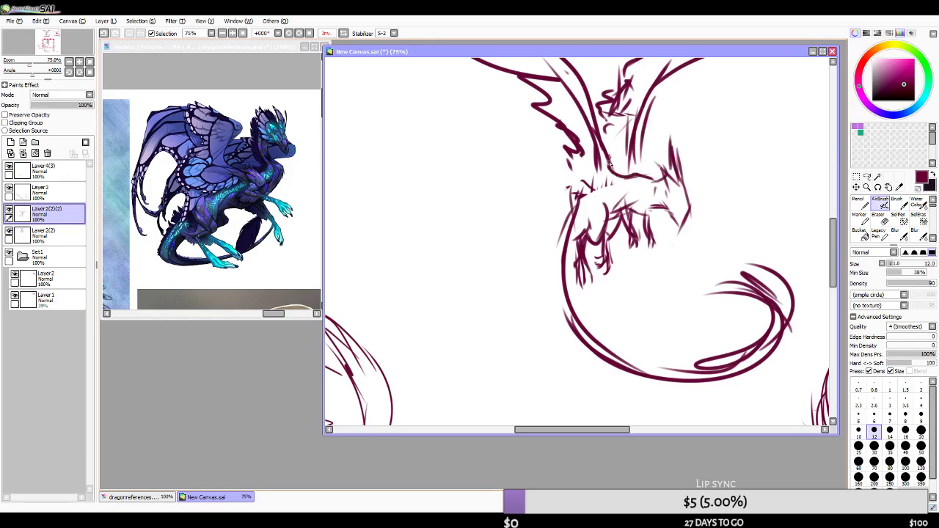
pyautogui.hotkey('ctrl', 'z')
pyautogui.moveTo(656, 182); pyautogui.dragTo(609, 162)
pyautogui.hotkey('ctrl', 'z')
pyautogui.moveTo(664, 181)
pyautogui.mouseDown()
pyautogui.moveTo(645, 189)
pyautogui.moveTo(665, 205)
pyautogui.moveTo(652, 211)
pyautogui.mouseUp()
pyautogui.hotkey('ctrl', 'z')
pyautogui.hotkey('ctrl', 'z')
pyautogui.hotkey('ctrl', 'z')
# - Add jaw detail, feathery cheek strokes and a neck line to the dragon's head, and mirror the view to check it
pyautogui.moveTo(669, 212); pyautogui.dragTo(689, 229)
pyautogui.moveTo(683, 187)
pyautogui.mouseDown()
pyautogui.moveTo(686, 177)
pyautogui.moveTo(688, 210)
pyautogui.moveTo(646, 176)
pyautogui.moveTo(666, 206)
pyautogui.mouseUp()
pyautogui.moveTo(664, 174)
pyautogui.mouseDown()
pyautogui.moveTo(655, 187)
pyautogui.moveTo(642, 170)
pyautogui.moveTo(619, 169)
pyautogui.mouseUp()
pyautogui.click(345, 32)
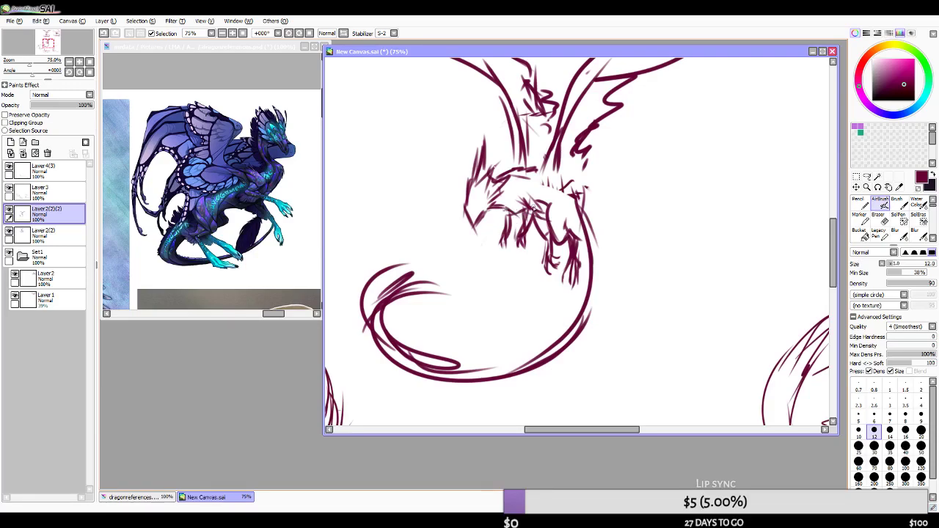
# - Erase the messy shoulder lines, redraw the shoulder contour and restore the unmirrored view
pyautogui.press('e')
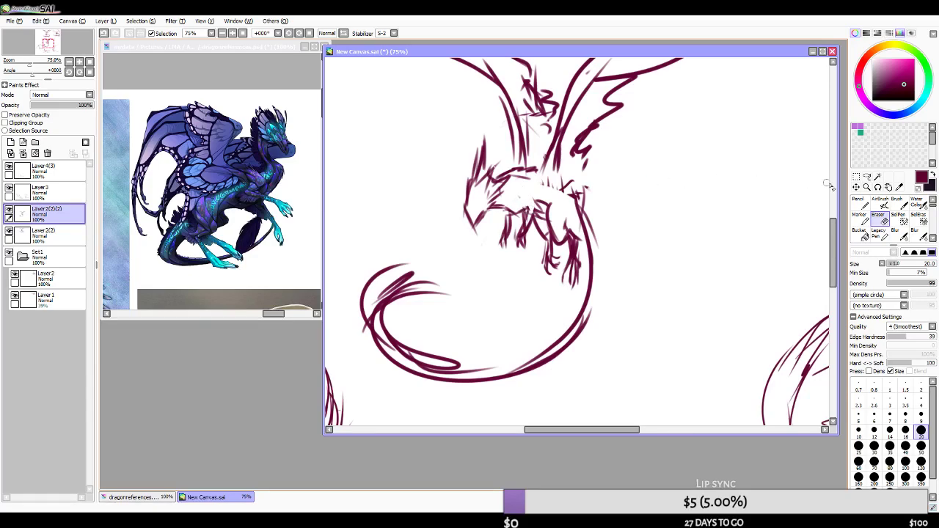
pyautogui.press('e')
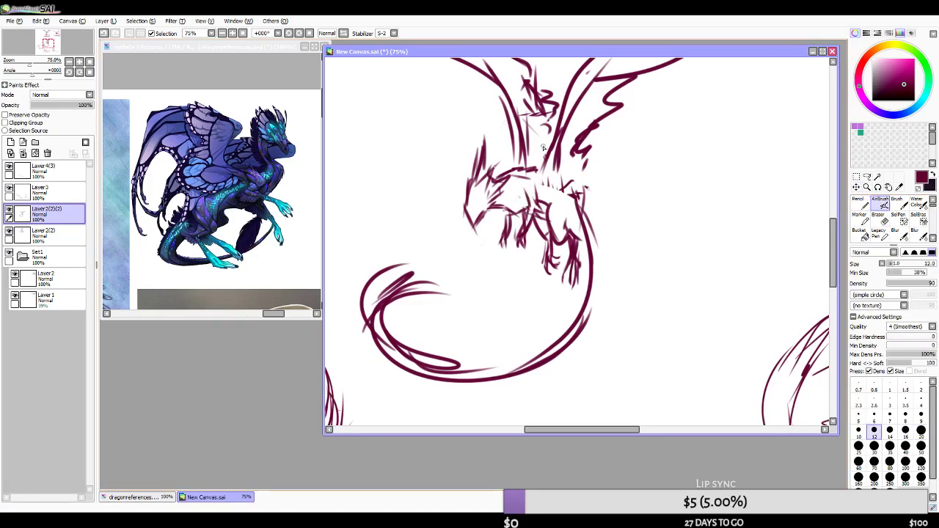
pyautogui.click(328, 33)
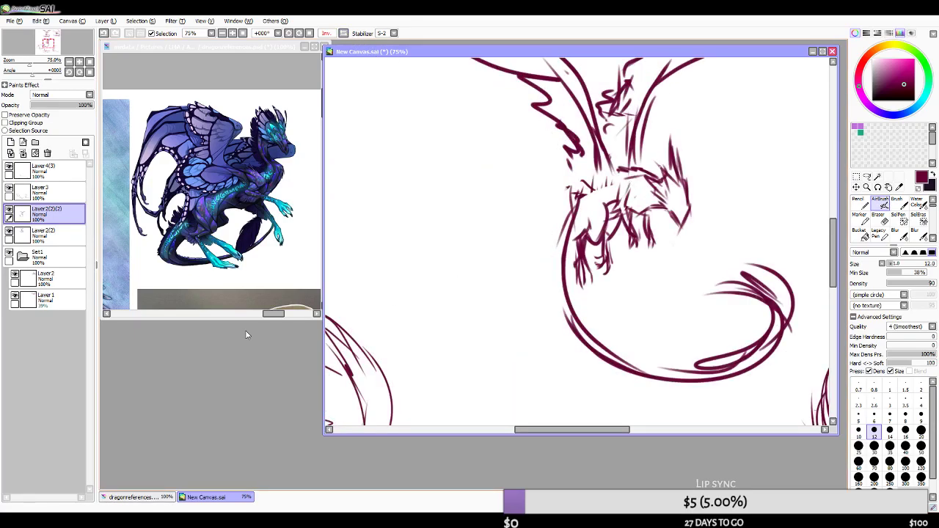
# - Review the full sheet of dragon thumbnails and compare the new flying pose with the others
pyautogui.hotkey('ctrl', 's')
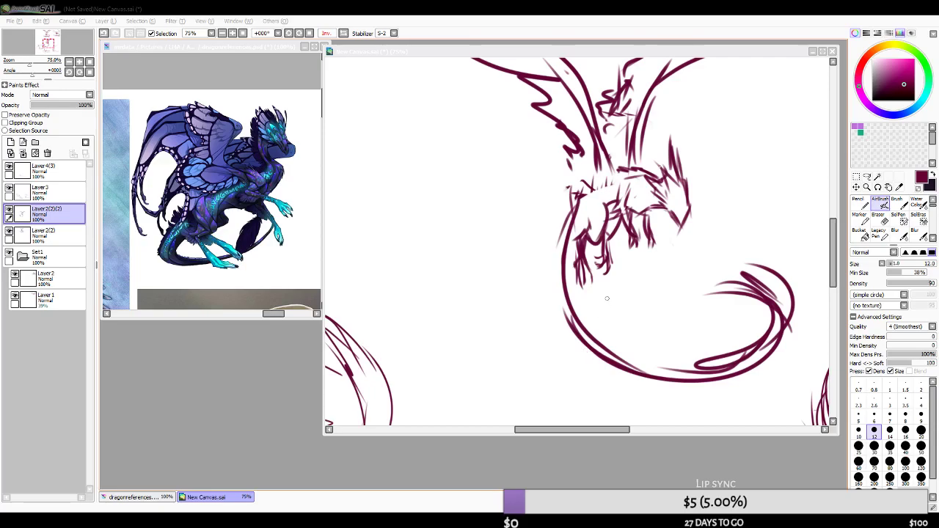
pyautogui.scroll(-4, 493, 285)
pyautogui.scroll(2, 498, 279)
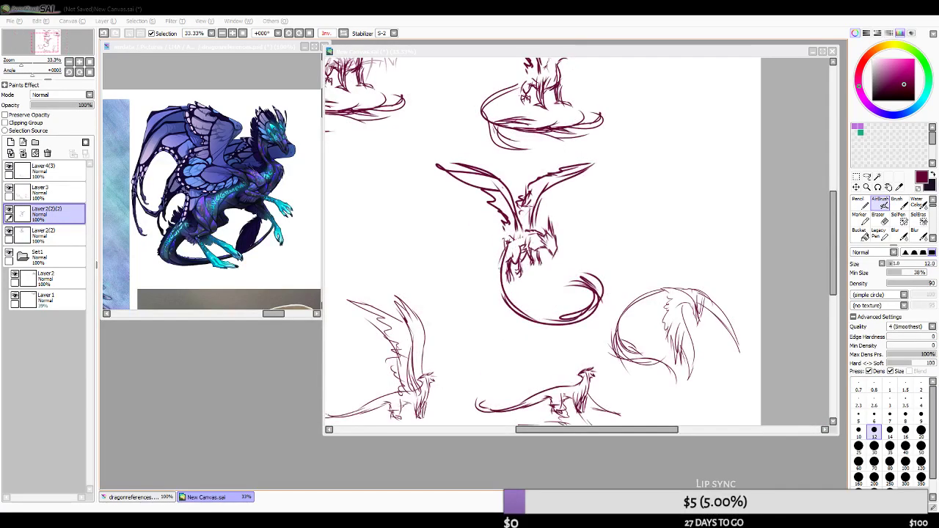
pyautogui.scroll(-1, 614, 247)
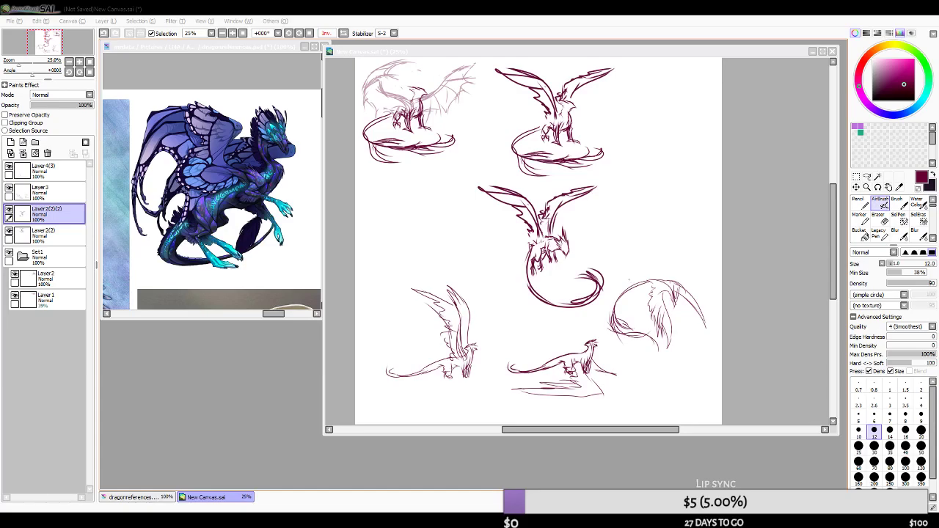
pyautogui.scroll(-1, 579, 246)
pyautogui.scroll(1, 544, 236)
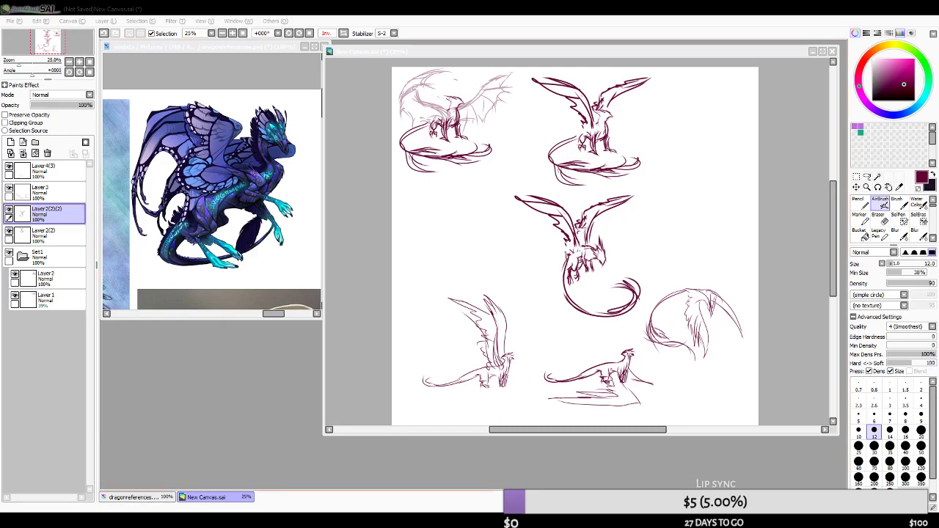
pyautogui.click(582, 52)
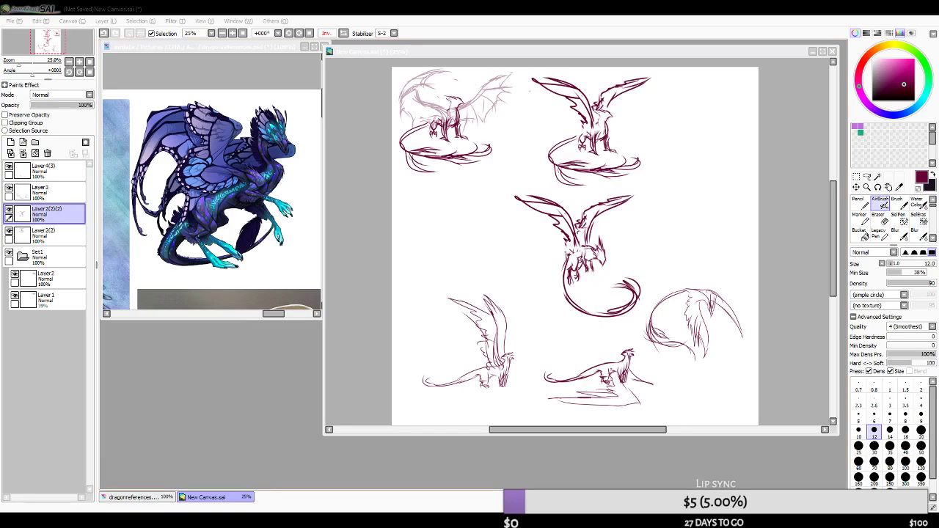
# - Try rough strokes for a new pose in the empty area beside the flying dragon
pyautogui.click(426, 242)
pyautogui.moveTo(421, 249); pyautogui.dragTo(513, 253)
pyautogui.hotkey('ctrl', 'z')
pyautogui.moveTo(466, 222)
pyautogui.mouseDown()
pyautogui.moveTo(420, 220)
pyautogui.moveTo(410, 261)
pyautogui.moveTo(469, 267)
pyautogui.mouseUp()
pyautogui.hotkey('ctrl', 'z')
pyautogui.moveTo(418, 218)
pyautogui.mouseDown()
pyautogui.moveTo(438, 258)
pyautogui.moveTo(411, 243)
pyautogui.moveTo(445, 261)
pyautogui.moveTo(448, 245)
pyautogui.moveTo(479, 254)
pyautogui.moveTo(483, 218)
pyautogui.moveTo(513, 237)
pyautogui.mouseUp()
pyautogui.hotkey('ctrl', 'z')
pyautogui.hotkey('ctrl', 'z')
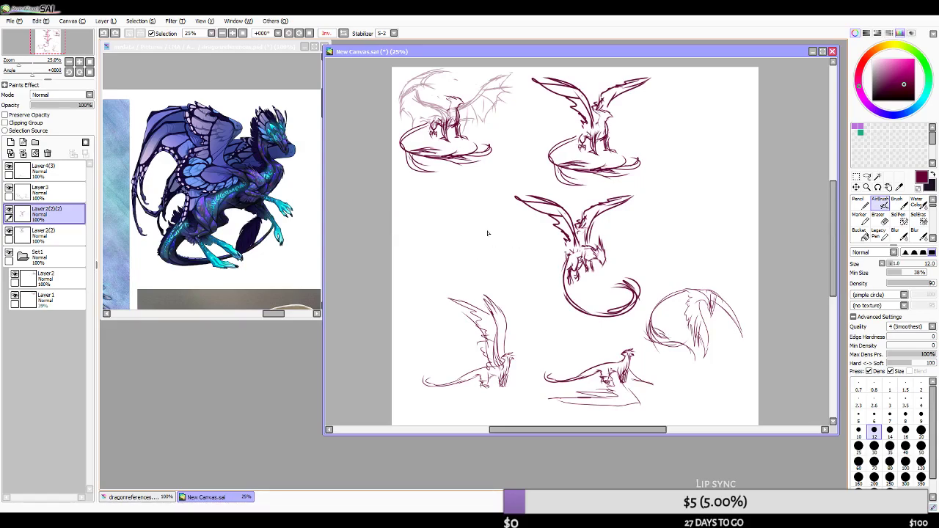
pyautogui.moveTo(421, 212)
pyautogui.mouseDown()
pyautogui.moveTo(418, 253)
pyautogui.moveTo(495, 213)
pyautogui.moveTo(490, 242)
pyautogui.moveTo(529, 225)
pyautogui.mouseUp()
pyautogui.hotkey('ctrl', 'z')
pyautogui.moveTo(399, 210); pyautogui.dragTo(443, 200)
pyautogui.moveTo(420, 203)
pyautogui.mouseDown()
pyautogui.moveTo(423, 229)
pyautogui.moveTo(501, 207)
pyautogui.mouseUp()
pyautogui.moveTo(411, 254)
pyautogui.mouseDown()
pyautogui.moveTo(417, 263)
pyautogui.moveTo(459, 248)
pyautogui.mouseUp()
pyautogui.hotkey('ctrl', 'z')
pyautogui.hotkey('ctrl', 'z')
pyautogui.hotkey('ctrl', 'z')
pyautogui.hotkey('ctrl', 'z')
pyautogui.hotkey('ctrl', 'z')
pyautogui.hotkey('ctrl', 'z')
pyautogui.hotkey('ctrl', 'z')
pyautogui.hotkey('ctrl', 'z')
pyautogui.hotkey('ctrl', 'z')
pyautogui.moveTo(427, 198)
pyautogui.mouseDown()
pyautogui.moveTo(422, 246)
pyautogui.moveTo(493, 219)
pyautogui.moveTo(510, 246)
pyautogui.moveTo(616, 271)
pyautogui.moveTo(402, 247)
pyautogui.moveTo(428, 335)
pyautogui.moveTo(678, 253)
pyautogui.moveTo(622, 376)
pyautogui.moveTo(638, 308)
pyautogui.mouseUp()
pyautogui.hotkey('ctrl', 'z')
pyautogui.moveTo(414, 206); pyautogui.dragTo(416, 228)
pyautogui.moveTo(483, 222); pyautogui.dragTo(505, 257)
pyautogui.press('Delete')
pyautogui.moveTo(413, 219)
pyautogui.mouseDown()
pyautogui.moveTo(401, 287)
pyautogui.moveTo(493, 253)
pyautogui.moveTo(397, 259)
pyautogui.moveTo(506, 297)
pyautogui.moveTo(492, 299)
pyautogui.moveTo(558, 291)
pyautogui.moveTo(676, 225)
pyautogui.moveTo(657, 296)
pyautogui.moveTo(687, 282)
pyautogui.mouseUp()
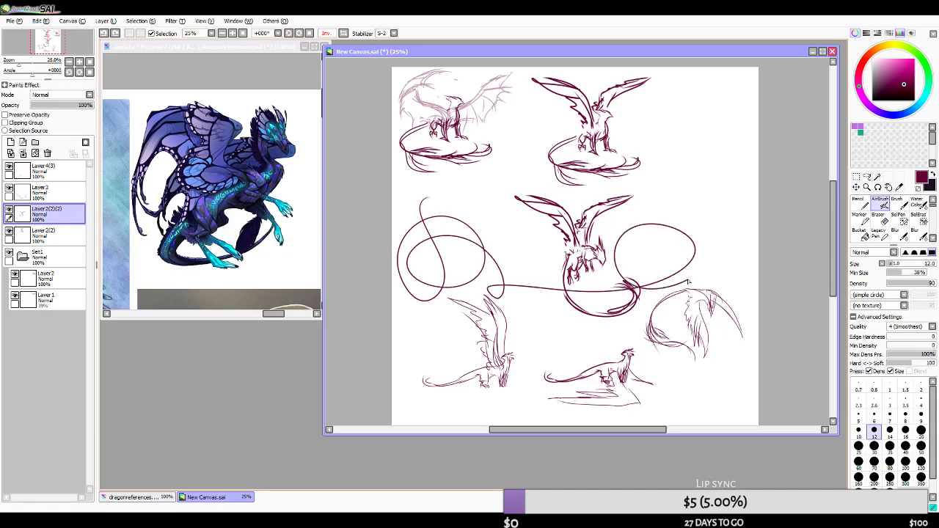
pyautogui.hotkey('ctrl', 'z')
pyautogui.hotkey('ctrl', 'z')
pyautogui.hotkey('ctrl', 'z')
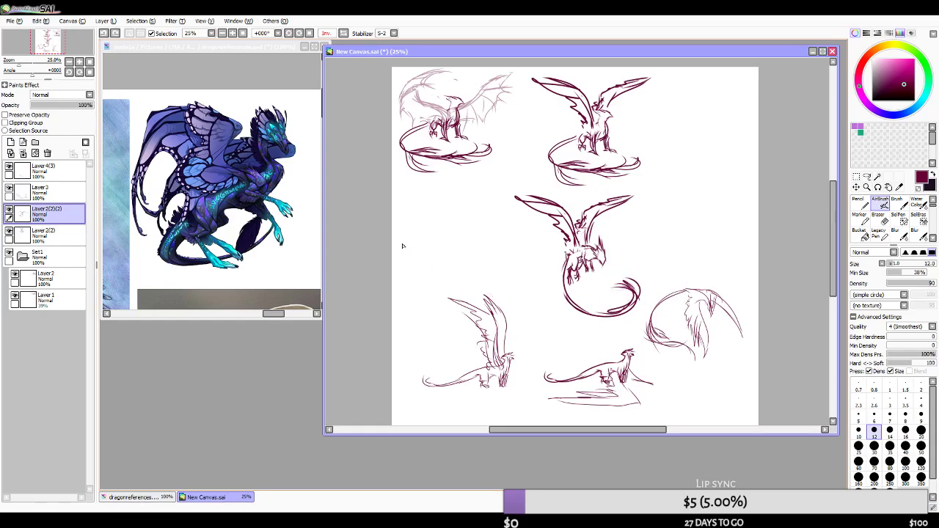
# - Try writing "This is my Handw" as a handwriting sample in the empty area beside the flying dragon, and undo it
pyautogui.moveTo(412, 215)
pyautogui.mouseDown()
pyautogui.moveTo(433, 225)
pyautogui.moveTo(435, 214)
pyautogui.moveTo(454, 242)
pyautogui.mouseUp()
pyautogui.hotkey('ctrl', 'z')
pyautogui.hotkey('ctrl', 'z')
pyautogui.moveTo(397, 212)
pyautogui.mouseDown()
pyautogui.moveTo(443, 203)
pyautogui.moveTo(433, 219)
pyautogui.moveTo(451, 226)
pyautogui.moveTo(530, 224)
pyautogui.mouseUp()
pyautogui.moveTo(534, 215); pyautogui.dragTo(559, 217)
pyautogui.moveTo(414, 243)
pyautogui.mouseDown()
pyautogui.moveTo(425, 294)
pyautogui.moveTo(443, 268)
pyautogui.mouseUp()
pyautogui.moveTo(432, 247)
pyautogui.mouseDown()
pyautogui.moveTo(459, 294)
pyautogui.moveTo(491, 275)
pyautogui.moveTo(484, 262)
pyautogui.moveTo(500, 286)
pyautogui.moveTo(510, 265)
pyautogui.moveTo(526, 282)
pyautogui.moveTo(537, 248)
pyautogui.moveTo(535, 279)
pyautogui.mouseUp()
pyautogui.moveTo(545, 246)
pyautogui.mouseDown()
pyautogui.moveTo(543, 284)
pyautogui.moveTo(546, 265)
pyautogui.mouseUp()
pyautogui.moveTo(560, 263)
pyautogui.mouseDown()
pyautogui.moveTo(567, 278)
pyautogui.moveTo(588, 263)
pyautogui.mouseUp()
pyautogui.moveTo(597, 253)
pyautogui.mouseDown()
pyautogui.moveTo(608, 272)
pyautogui.moveTo(659, 301)
pyautogui.mouseUp()
pyautogui.moveTo(515, 235); pyautogui.dragTo(530, 255)
pyautogui.hotkey('ctrl', 'z')
pyautogui.hotkey('ctrl', 'z')
pyautogui.hotkey('ctrl', 'z')
pyautogui.hotkey('ctrl', 'z')
pyautogui.hotkey('ctrl', 'z')
pyautogui.hotkey('ctrl', 'z')
pyautogui.hotkey('ctrl', 'z')
pyautogui.hotkey('ctrl', 'z')
pyautogui.hotkey('ctrl', 'z')
pyautogui.hotkey('ctrl', 'z')
pyautogui.hotkey('ctrl', 'z')
pyautogui.hotkey('ctrl', 'z')
pyautogui.hotkey('ctrl', 'z')
pyautogui.hotkey('ctrl', 'z')
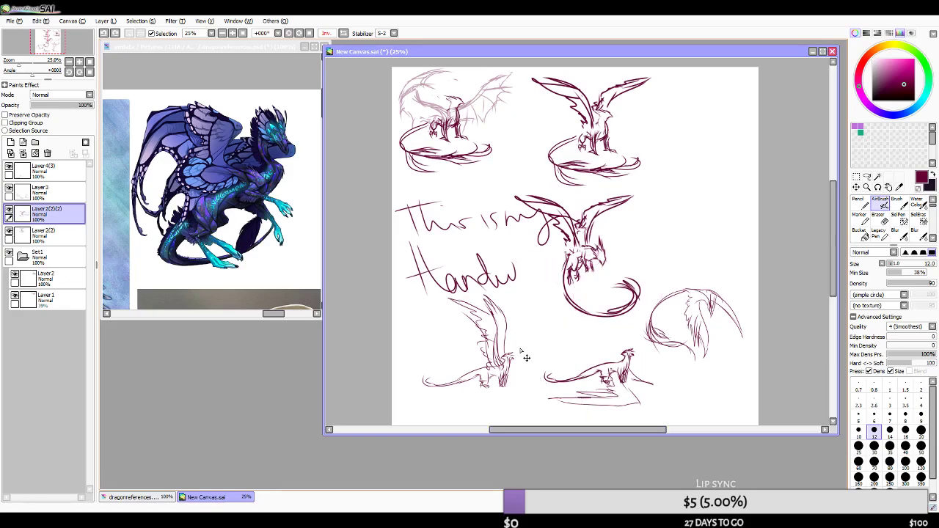
pyautogui.hotkey('ctrl', 'z')
pyautogui.hotkey('ctrl', 'z')
pyautogui.hotkey('ctrl', 'z')
pyautogui.hotkey('ctrl', 'z')
pyautogui.hotkey('ctrl', 'z')
pyautogui.hotkey('ctrl', 'z')
pyautogui.hotkey('ctrl', 'z')
pyautogui.hotkey('ctrl', 'z')
pyautogui.hotkey('ctrl', 'z')
pyautogui.hotkey('ctrl', 'z')
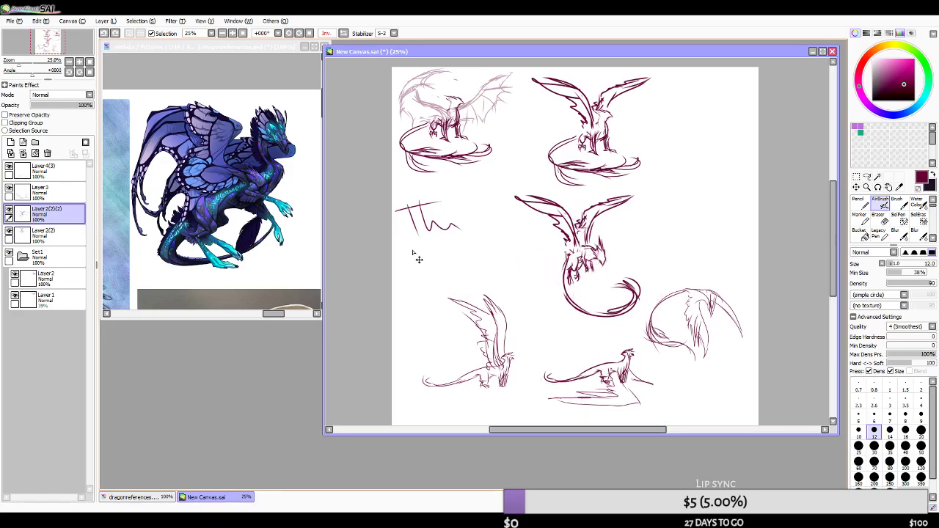
pyautogui.hotkey('ctrl', 'z')
# - Try writing a line starting with "The Cle" in the same empty area, and undo the lettering
pyautogui.moveTo(409, 210); pyautogui.dragTo(415, 233)
pyautogui.moveTo(393, 213)
pyautogui.mouseDown()
pyautogui.moveTo(422, 204)
pyautogui.moveTo(445, 220)
pyautogui.moveTo(482, 215)
pyautogui.mouseUp()
pyautogui.moveTo(489, 192)
pyautogui.mouseDown()
pyautogui.moveTo(493, 218)
pyautogui.moveTo(512, 216)
pyautogui.mouseUp()
pyautogui.moveTo(513, 204); pyautogui.dragTo(523, 213)
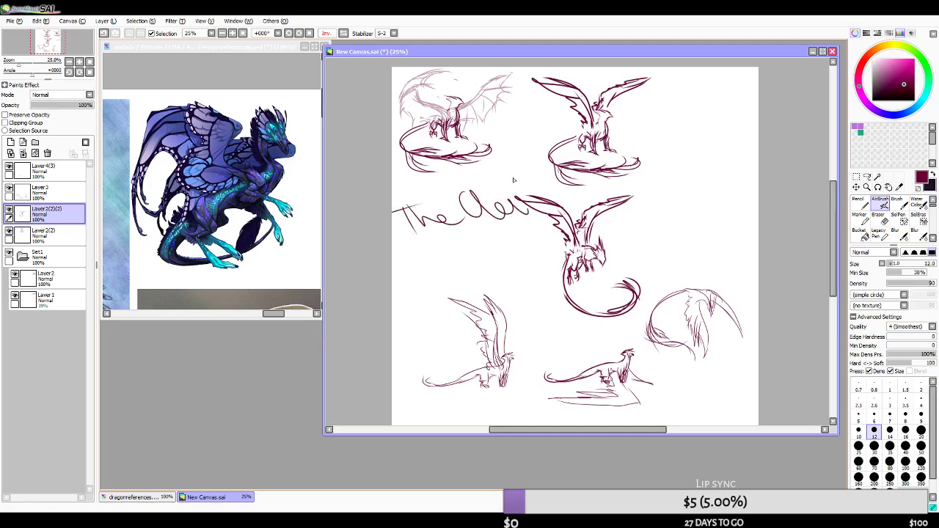
pyautogui.hotkey('ctrl', 'z')
pyautogui.hotkey('ctrl', 'z')
pyautogui.hotkey('ctrl', 'z')
pyautogui.hotkey('ctrl', 'z')
pyautogui.hotkey('ctrl', 'z')
pyautogui.hotkey('ctrl', 'z')
pyautogui.hotkey('ctrl', 'z')
pyautogui.hotkey('ctrl', 'z')
# - Mirror the view to check the flying dragon's pose, restore the unmirrored view and return to the whole sheet
pyautogui.scroll(2, 514, 223)
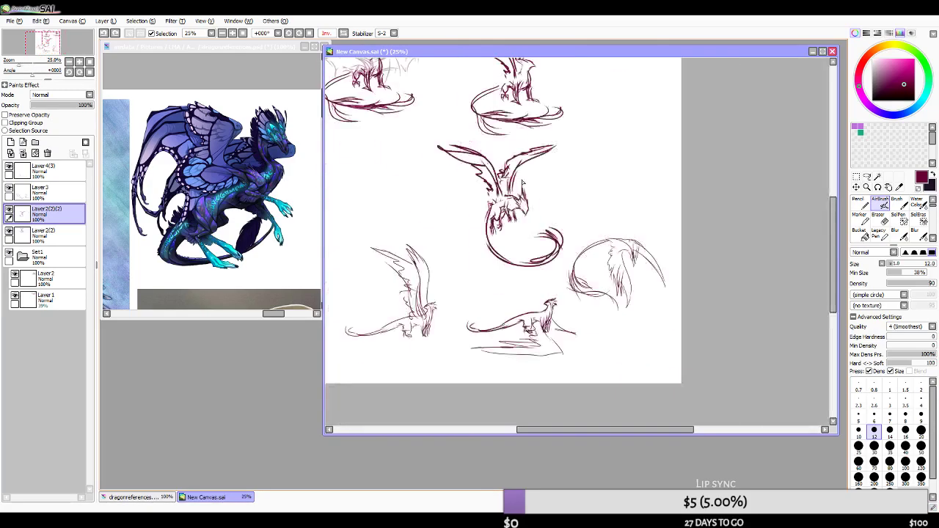
pyautogui.scroll(-2, 567, 215)
pyautogui.scroll(1, 562, 209)
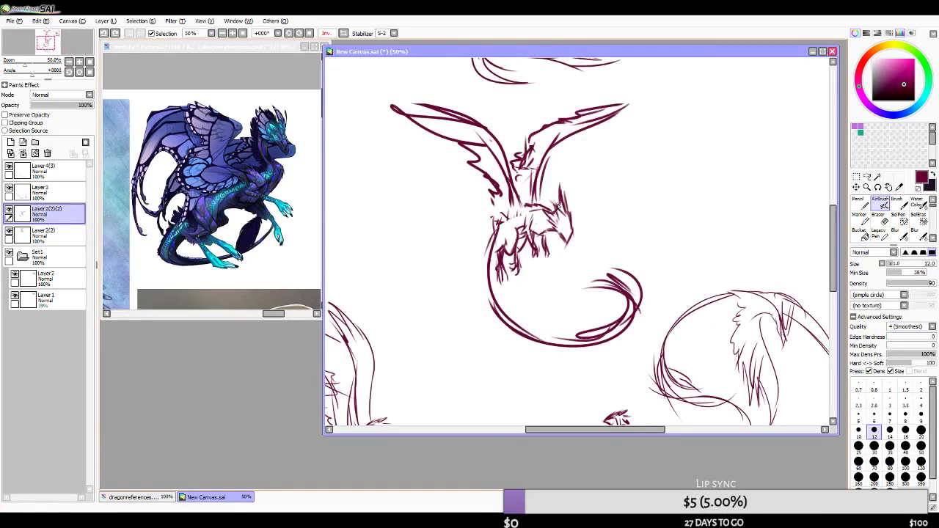
pyautogui.click(343, 34)
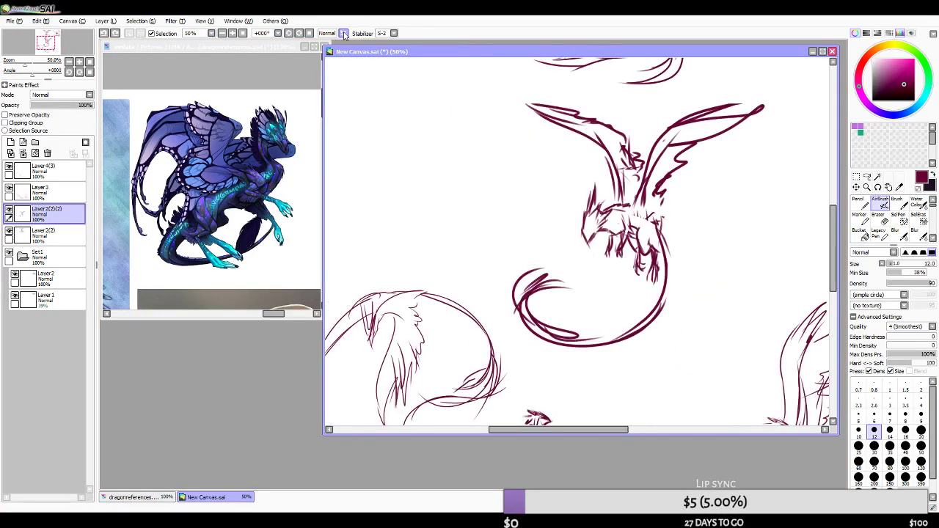
pyautogui.click(344, 34)
pyautogui.scroll(-3, 526, 233)
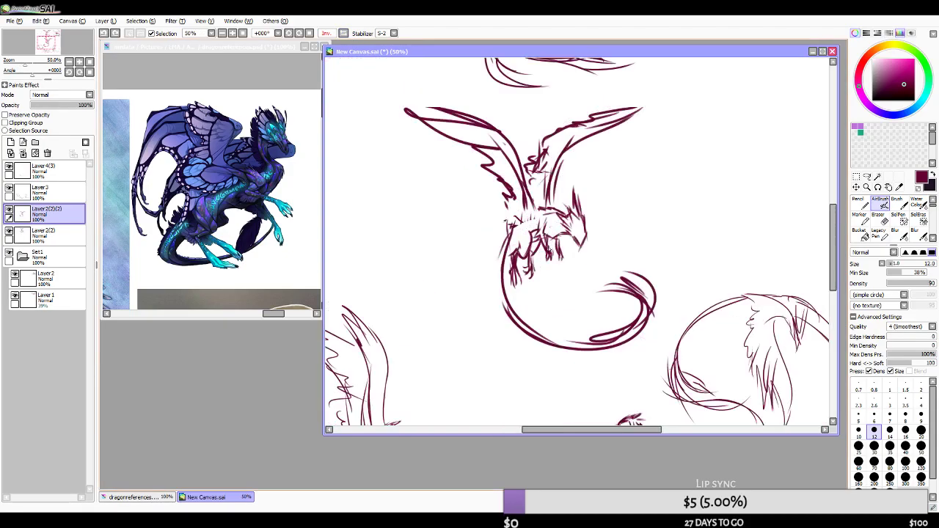
pyautogui.scroll(2, 525, 232)
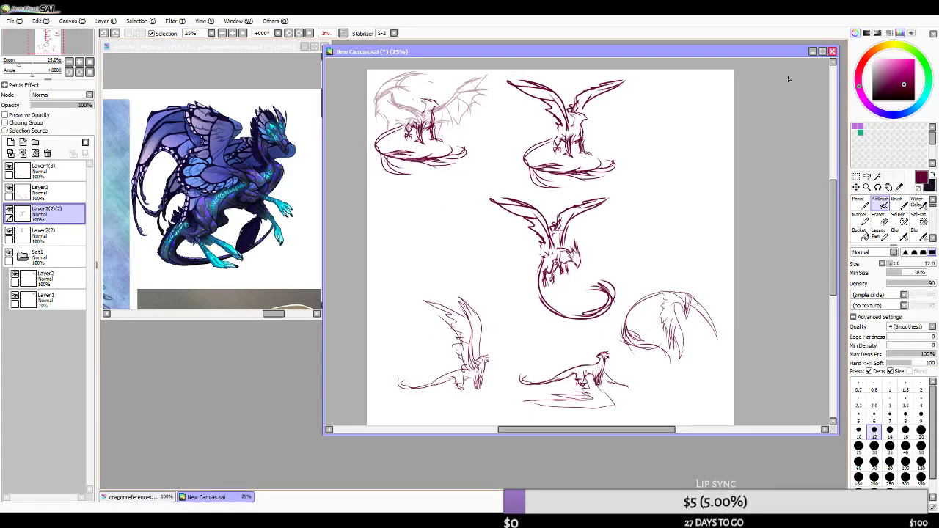
# - Maximize the canvas window and handwrite the numbers 1, 2 and 3 beside the two upper thumbnails and the flying dragon
pyautogui.click(825, 52)
pyautogui.scroll(1, 396, 309)
pyautogui.scroll(-1, 397, 310)
pyautogui.moveTo(385, 134); pyautogui.dragTo(380, 160)
pyautogui.hotkey('ctrl', 'z')
pyautogui.moveTo(522, 141); pyautogui.dragTo(536, 157)
pyautogui.moveTo(502, 251); pyautogui.dragTo(504, 266)
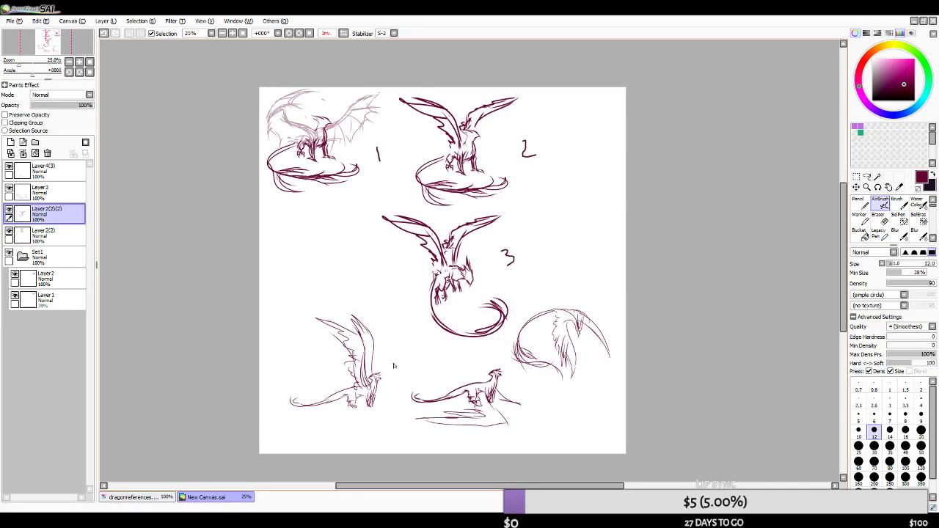
# - Handwrite the numbers 4, 5 and 6 beside the three lower dragon thumbnails
pyautogui.moveTo(401, 352); pyautogui.dragTo(402, 370)
pyautogui.moveTo(592, 364)
pyautogui.mouseDown()
pyautogui.moveTo(591, 387)
pyautogui.moveTo(613, 364)
pyautogui.mouseUp()
pyautogui.hotkey('ctrl', 'z')
pyautogui.hotkey('ctrl', 'z')
pyautogui.hotkey('ctrl', 'z')
pyautogui.moveTo(548, 412); pyautogui.dragTo(530, 434)
pyautogui.moveTo(573, 389); pyautogui.dragTo(572, 399)
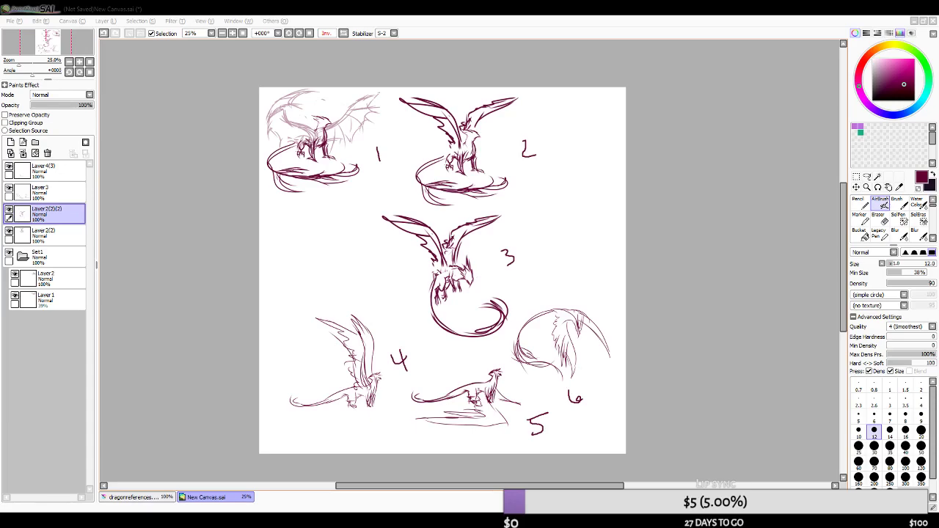
# - Examine the numbered thumbnail sheet enlarged with the tool panels hidden, and bring the panels back
pyautogui.press('Tab')
pyautogui.scroll(1, 445, 194)
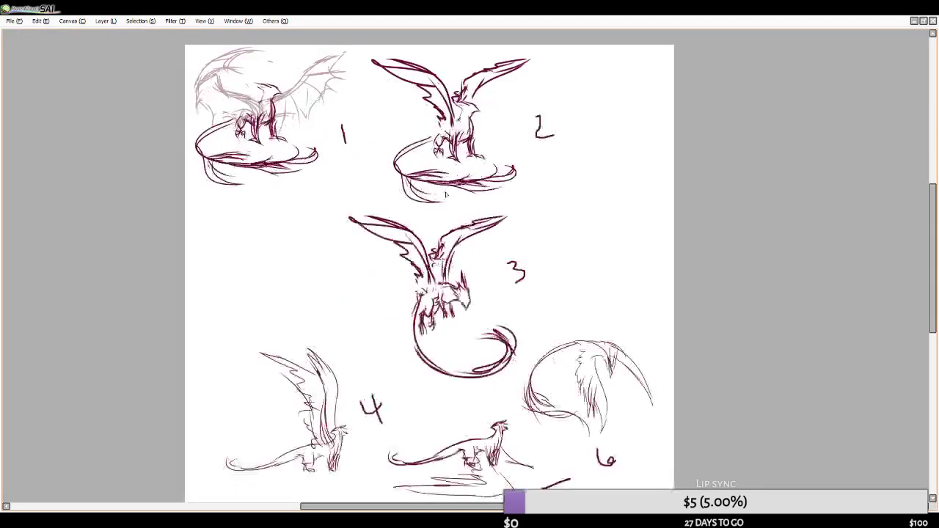
pyautogui.moveTo(931, 197); pyautogui.dragTo(931, 204)
pyautogui.hotkey('alt', 'Tab')
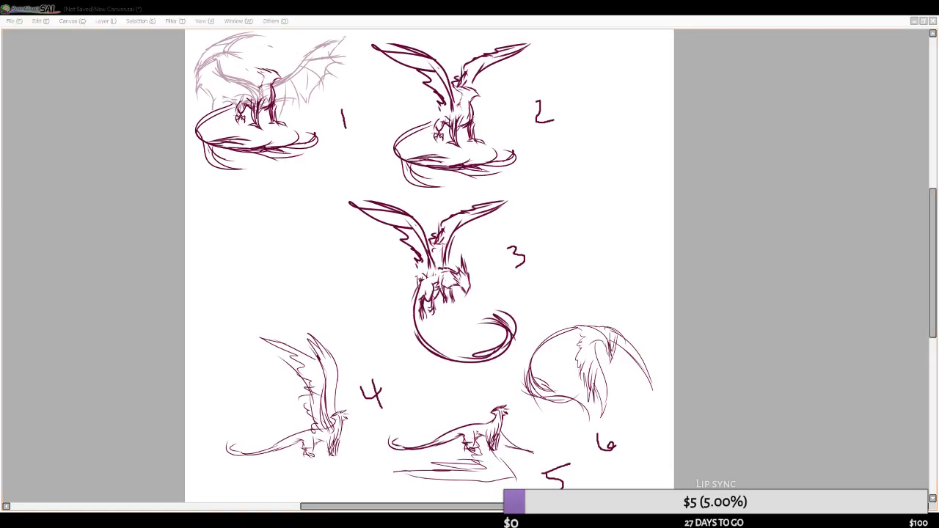
pyautogui.click(514, 7)
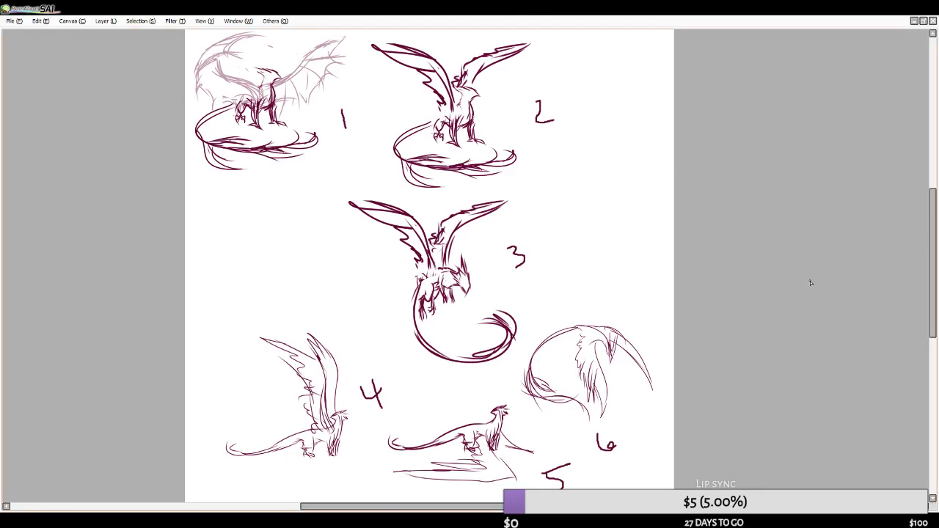
pyautogui.press('Tab')
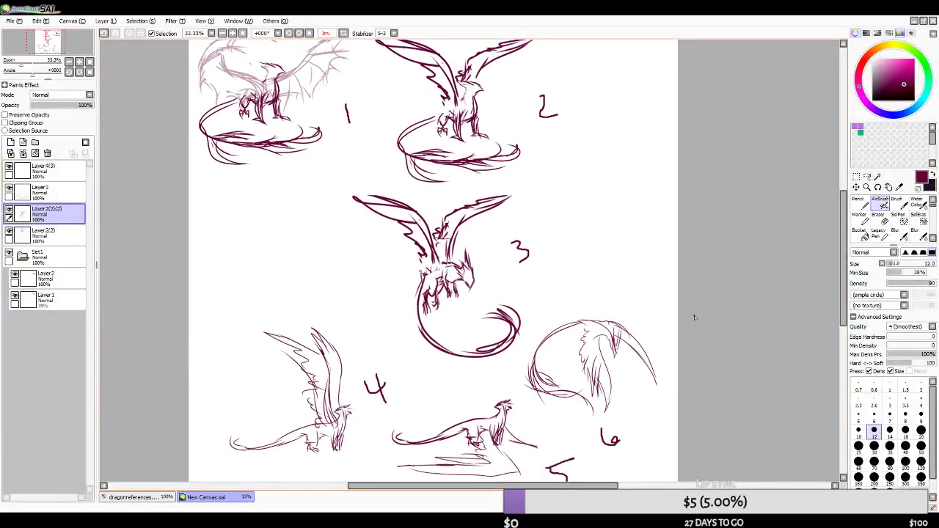
# - Save the numbered thumbnail sheet as dragonsketches.psd
pyautogui.scroll(-1, 657, 289)
pyautogui.click(12, 22)
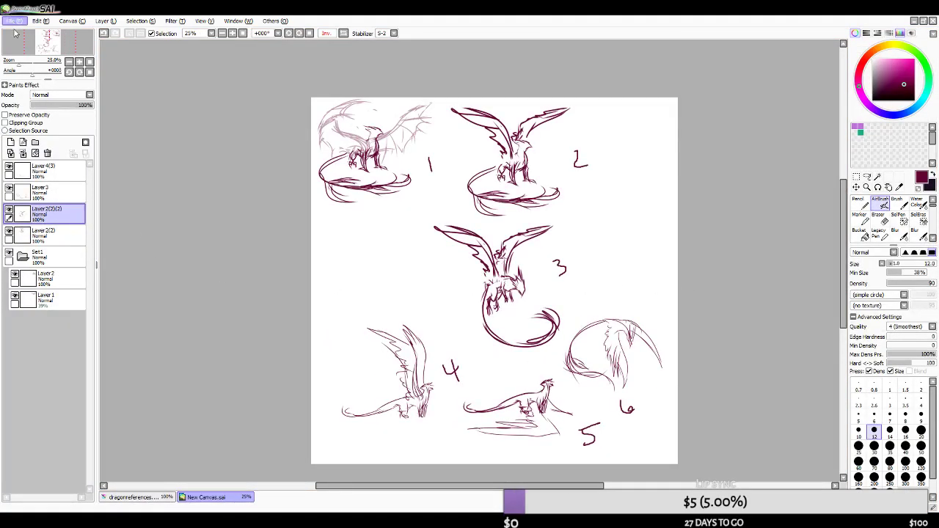
pyautogui.click(25, 93)
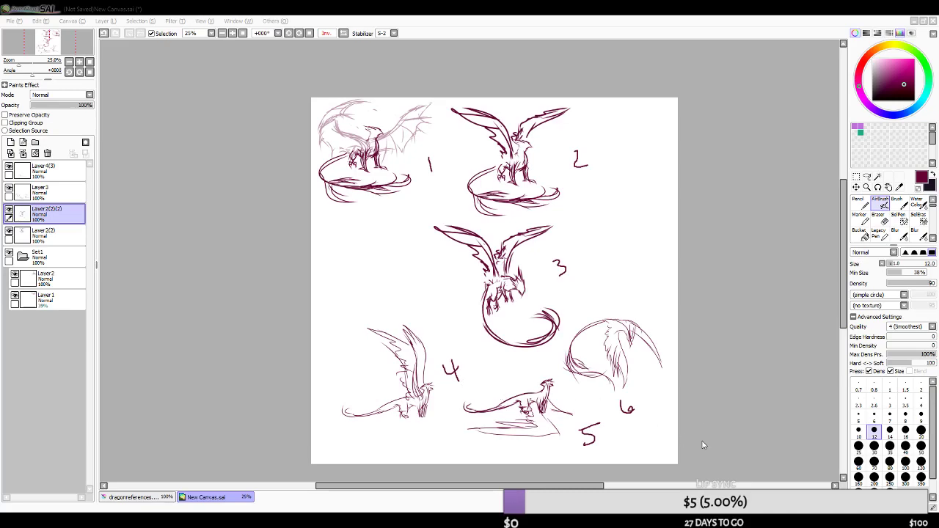
pyautogui.click(744, 442)
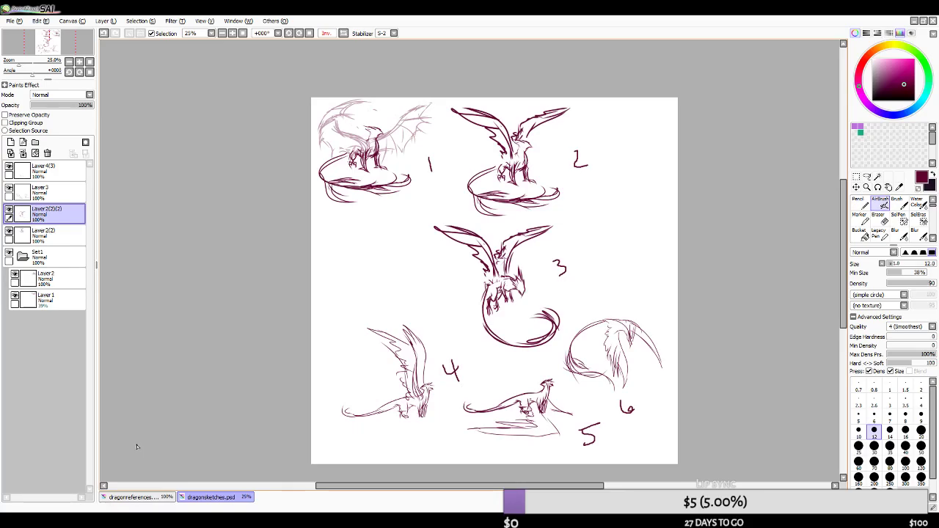
# - Glance at the dragon reference sheet and return to the numbered thumbnails
pyautogui.click(131, 499)
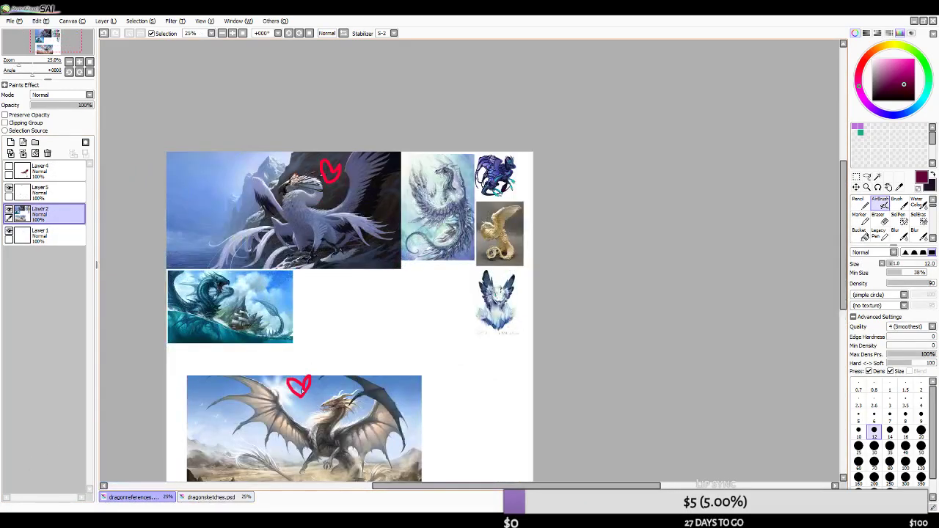
pyautogui.click(211, 497)
pyautogui.scroll(-3, 311, 96)
pyautogui.scroll(3, 357, 110)
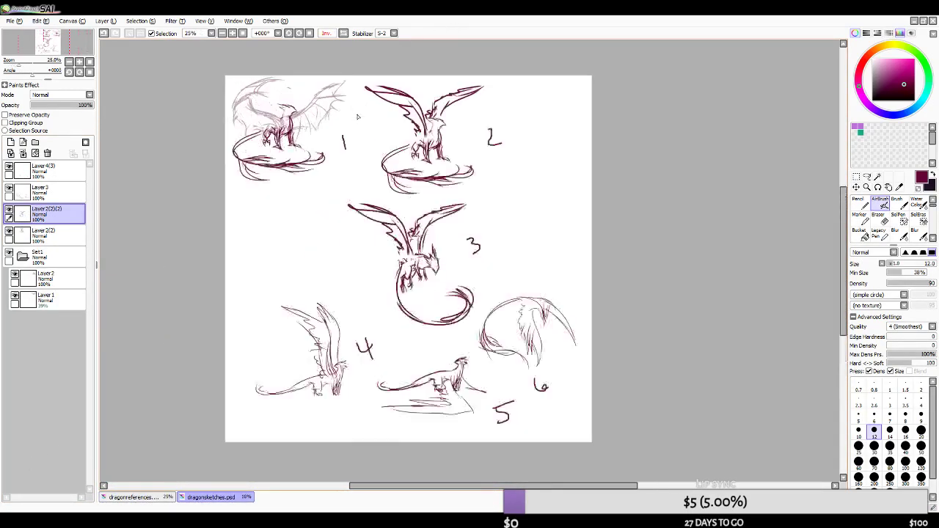
pyautogui.scroll(1, 358, 120)
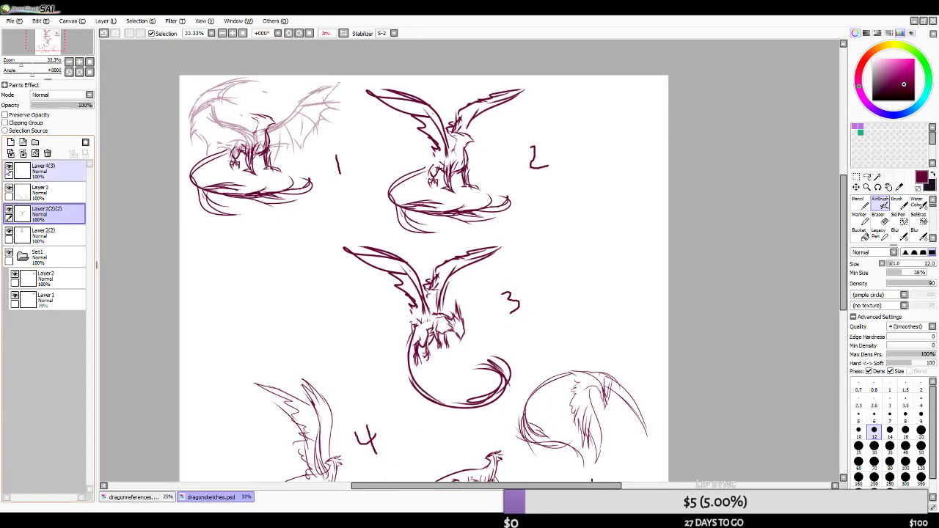
# - Delete Layer4(3) and Layer3, removing the lower thumbnail sketches from the sheet
pyautogui.moveTo(21, 172); pyautogui.dragTo(48, 153)
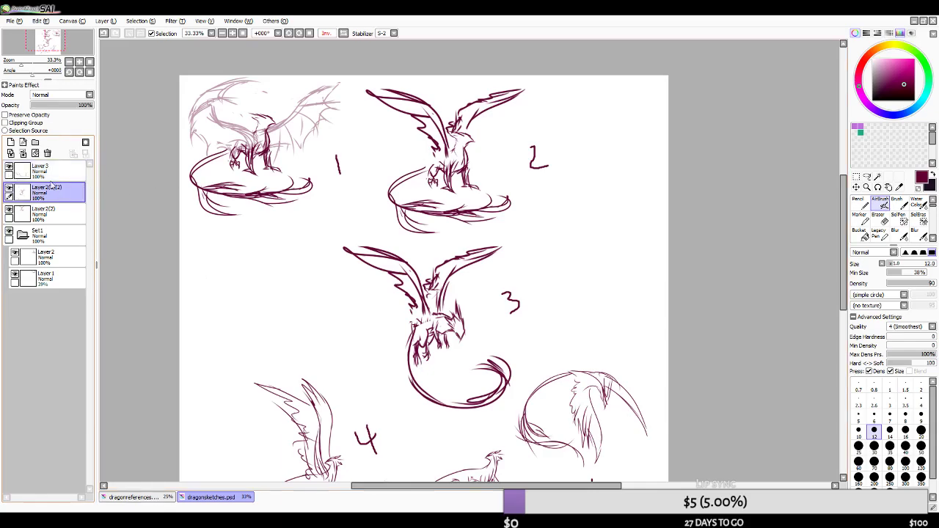
pyautogui.click(10, 169)
pyautogui.click(9, 169)
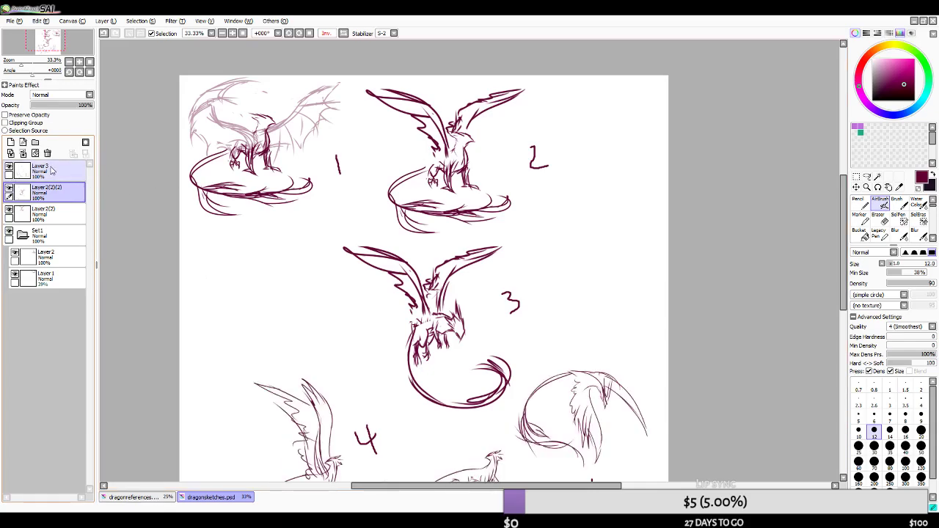
pyautogui.moveTo(41, 171); pyautogui.dragTo(48, 153)
pyautogui.click(9, 169)
pyautogui.click(9, 169)
pyautogui.click(9, 170)
pyautogui.click(9, 169)
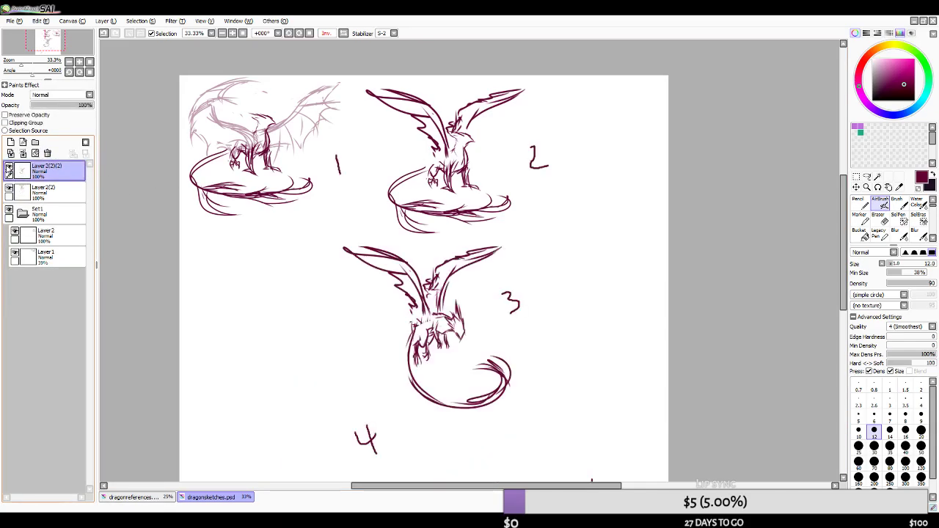
# - Enlarge the eraser and erase the handwritten numbers 2, 3 and 1 on Layer2(2)(2)
pyautogui.press('e')
pyautogui.press(']')
pyautogui.press(']')
pyautogui.press(']')
pyautogui.press(']')
pyautogui.press(']')
pyautogui.press(']')
pyautogui.press(']')
pyautogui.press(']')
pyautogui.press(']')
pyautogui.press(']')
pyautogui.press(']')
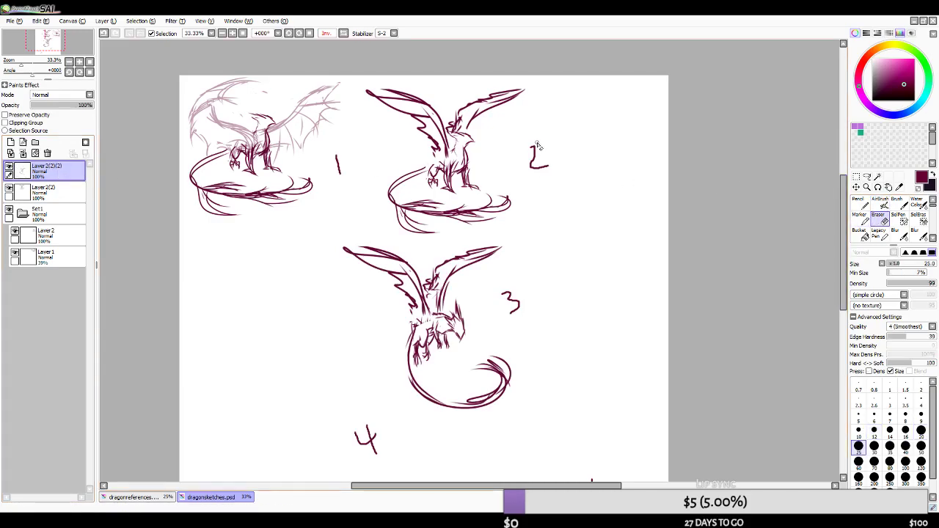
pyautogui.moveTo(538, 144); pyautogui.dragTo(541, 166)
pyautogui.moveTo(508, 275); pyautogui.dragTo(513, 311)
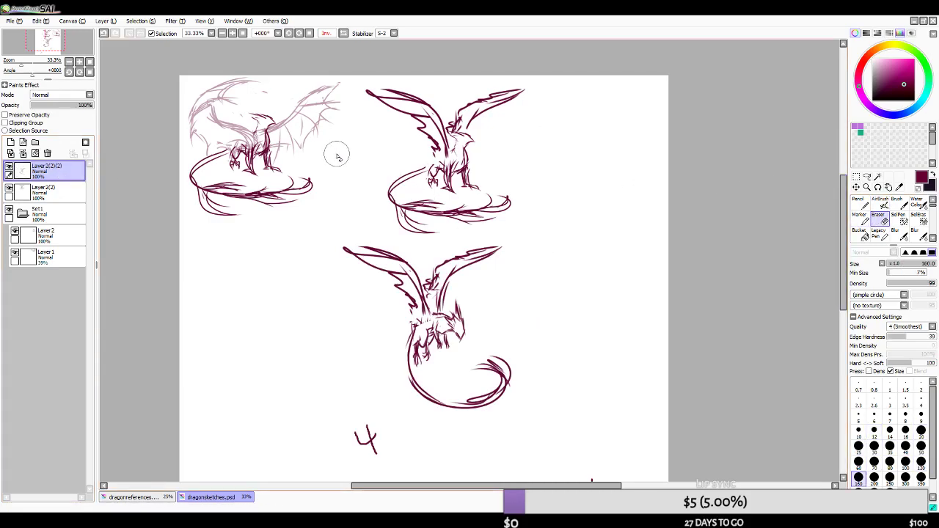
pyautogui.moveTo(335, 153); pyautogui.dragTo(337, 175)
# - Identify the layer holding the upper spread-wing thumbnail by its visibility and delete that layer, Layer2(2)
pyautogui.click(9, 190)
pyautogui.click(8, 190)
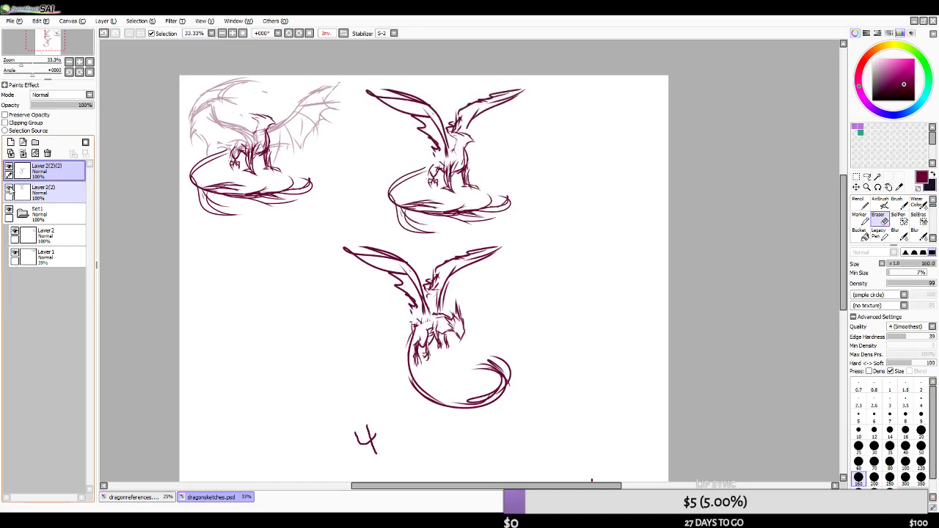
pyautogui.moveTo(48, 196); pyautogui.dragTo(47, 153)
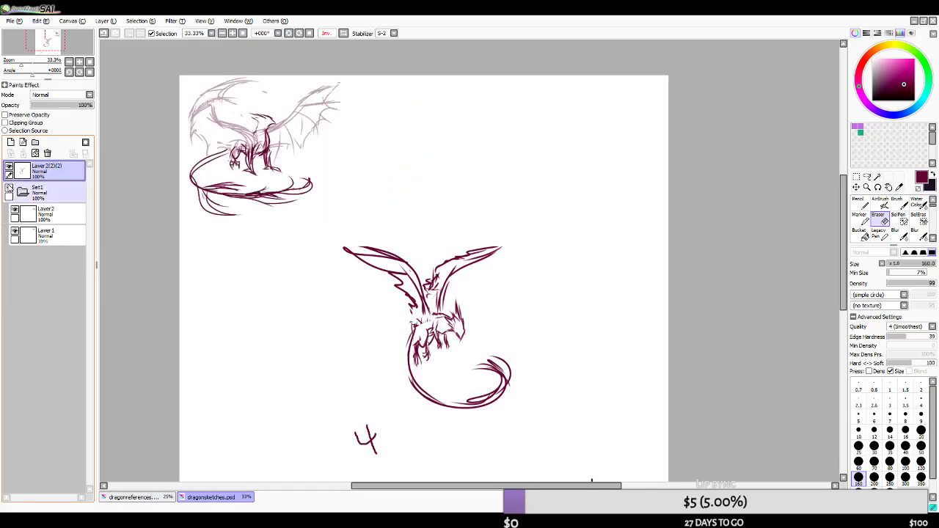
# - Check what Layer2 and Layer1 inside Set1 hold by toggling each layer's visibility
pyautogui.click(15, 210)
pyautogui.click(15, 211)
pyautogui.click(25, 233)
pyautogui.click(15, 232)
pyautogui.click(15, 232)
# - Try merging Layer2 down into Layer1 inside Set1, and undo the merge
pyautogui.click(53, 213)
pyautogui.click(23, 153)
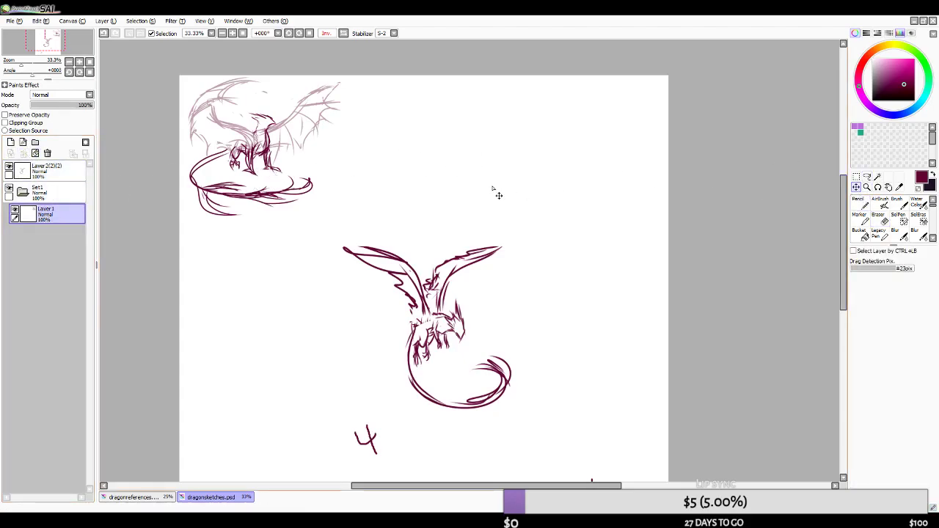
pyautogui.hotkey('ctrl', 'z')
# - Save the reduced sketch sheet as a separate file with a name starting with "Hummingbirddrago"
pyautogui.click(16, 18)
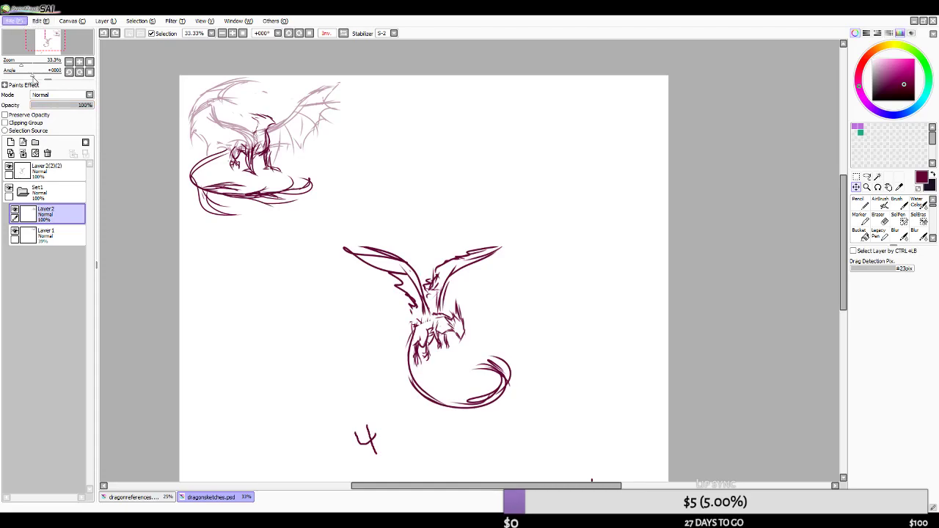
pyautogui.click(38, 93)
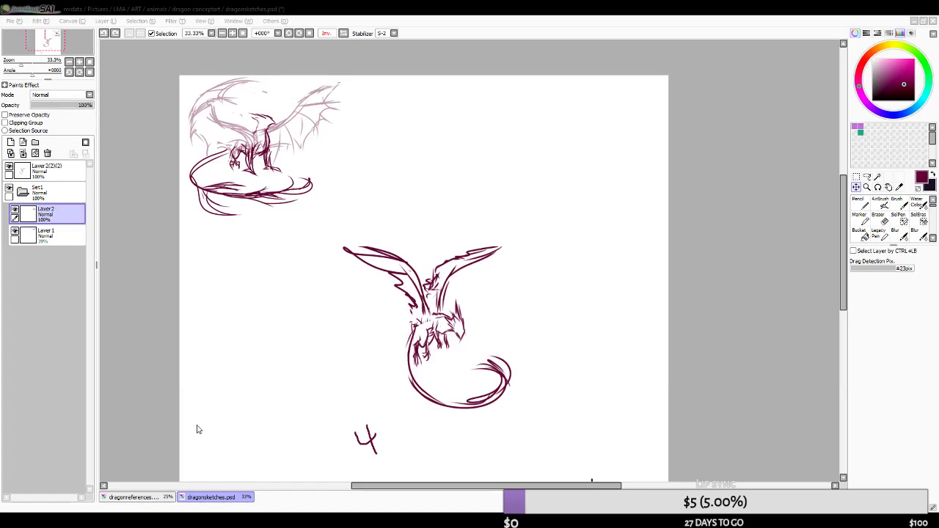
pyautogui.click(739, 437)
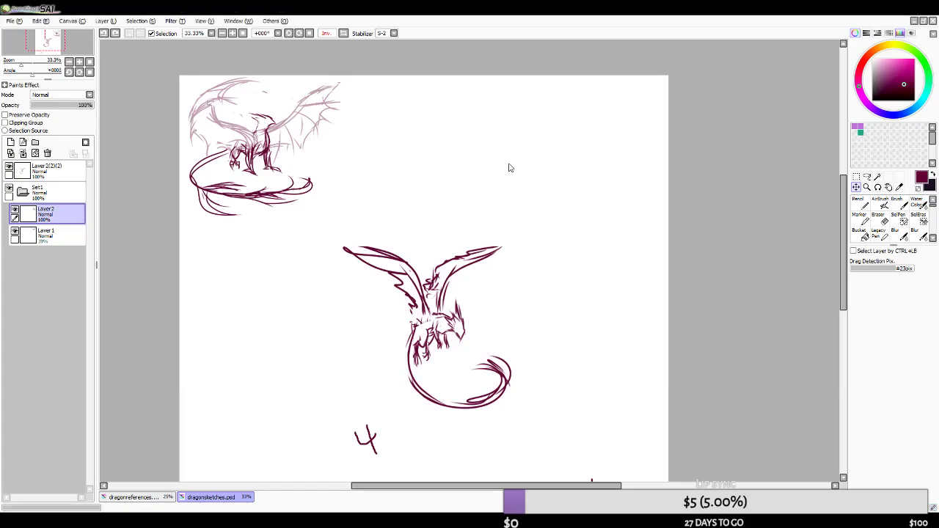
pyautogui.scroll(2, 455, 211)
pyautogui.scroll(-4, 444, 231)
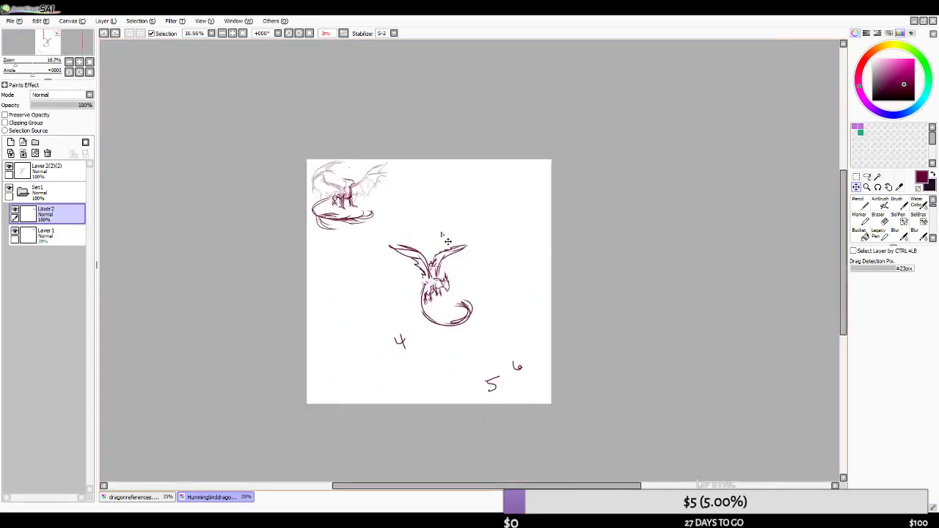
pyautogui.scroll(1, 429, 208)
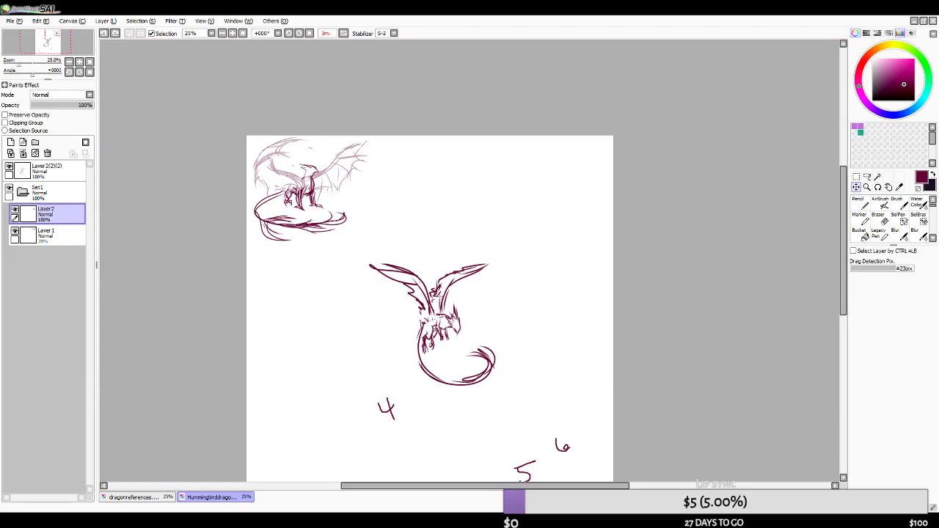
# - Erase the handwritten numbers 4, 5 and 6 below the flying dragon on Layer2(2)(2) with the eraser at size 250
pyautogui.hotkey('alt', 'Tab')
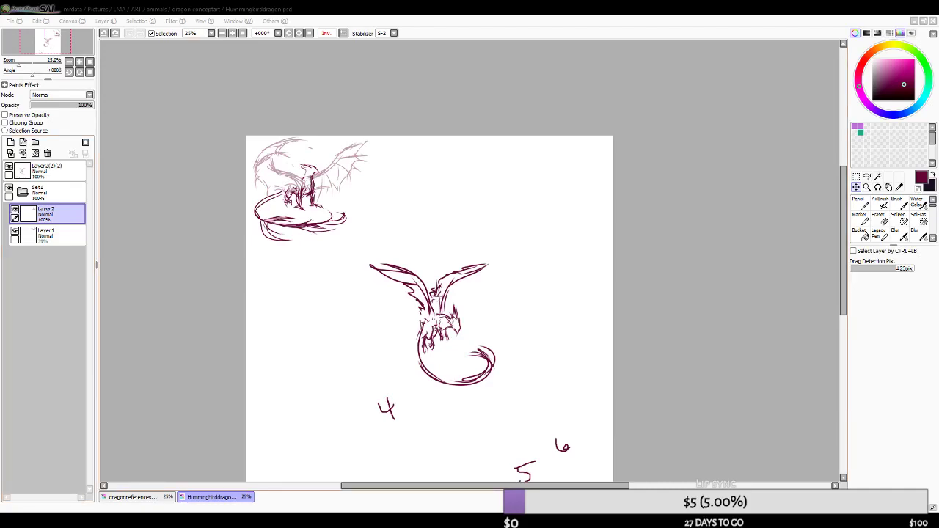
pyautogui.scroll(-2, 392, 210)
pyautogui.scroll(2, 416, 320)
pyautogui.click(14, 211)
pyautogui.click(15, 210)
pyautogui.click(14, 211)
pyautogui.scroll(-1, 374, 228)
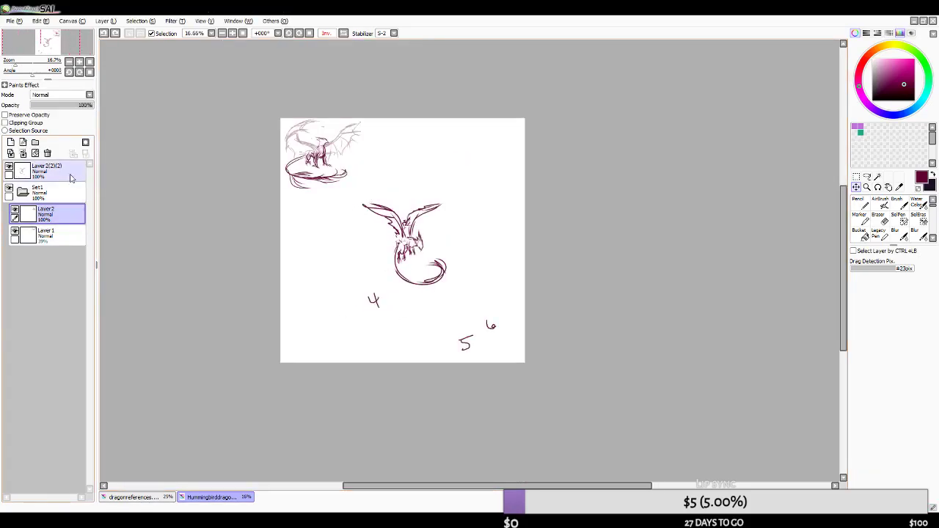
pyautogui.click(15, 168)
pyautogui.press('e')
pyautogui.press(']')
pyautogui.press(']')
pyautogui.moveTo(370, 295)
pyautogui.mouseDown()
pyautogui.moveTo(534, 328)
pyautogui.moveTo(505, 315)
pyautogui.moveTo(434, 360)
pyautogui.mouseUp()
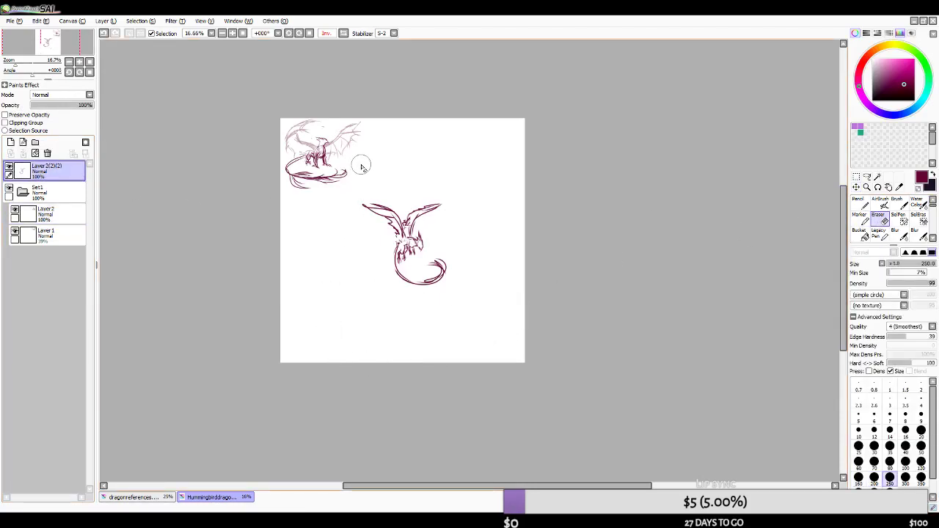
pyautogui.scroll(2, 355, 146)
pyautogui.scroll(-1, 343, 150)
# - Check what Layer2(2)(2) and Layer2 hold by toggling their visibility, and move Layer2(2)(2) into the Set1 folder
pyautogui.click(856, 187)
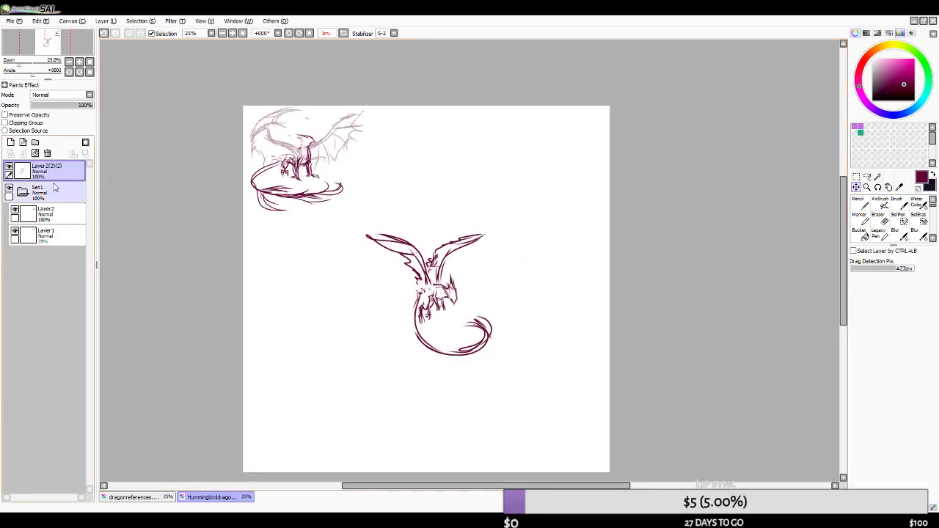
pyautogui.click(10, 167)
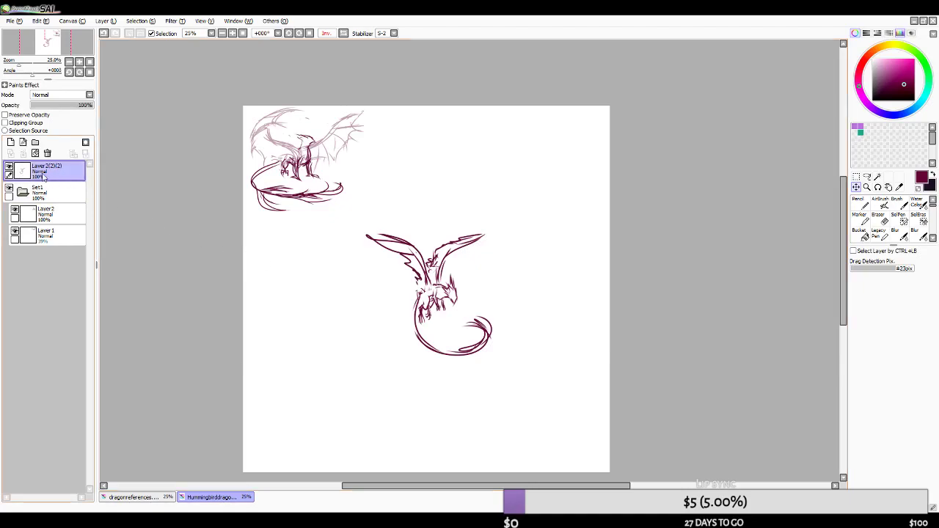
pyautogui.click(10, 169)
pyautogui.click(9, 169)
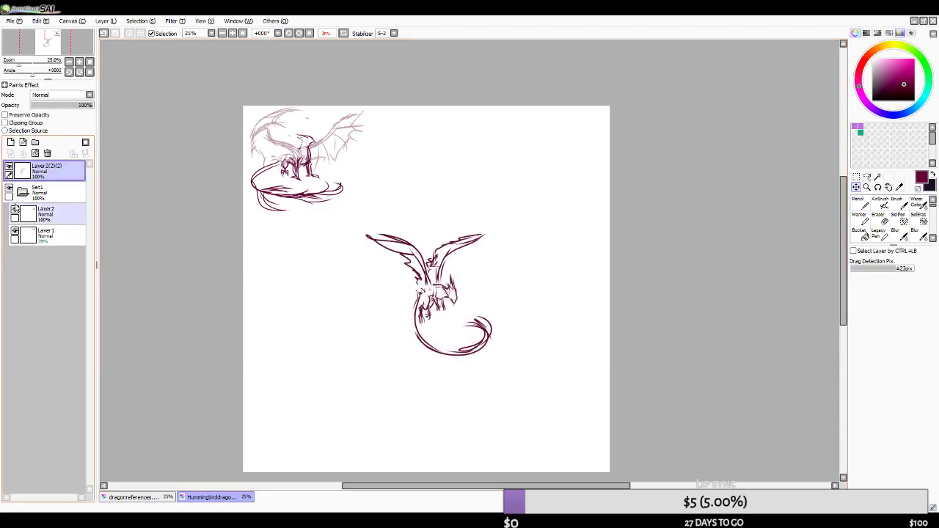
pyautogui.click(15, 210)
pyautogui.click(16, 209)
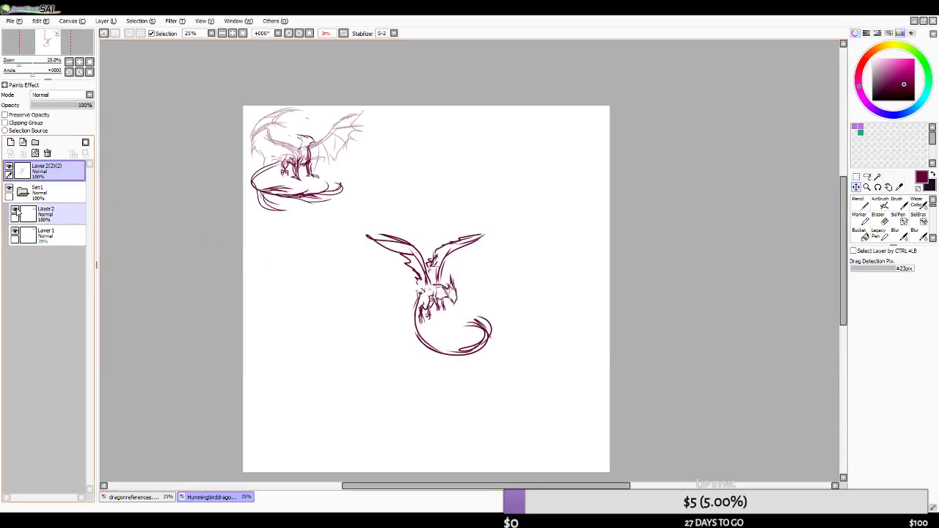
pyautogui.moveTo(47, 172); pyautogui.dragTo(61, 210)
# - Duplicate the Set1 folder with all its layers, and collapse and hide the original
pyautogui.click(59, 172)
pyautogui.click(105, 20)
pyautogui.click(121, 58)
pyautogui.click(24, 259)
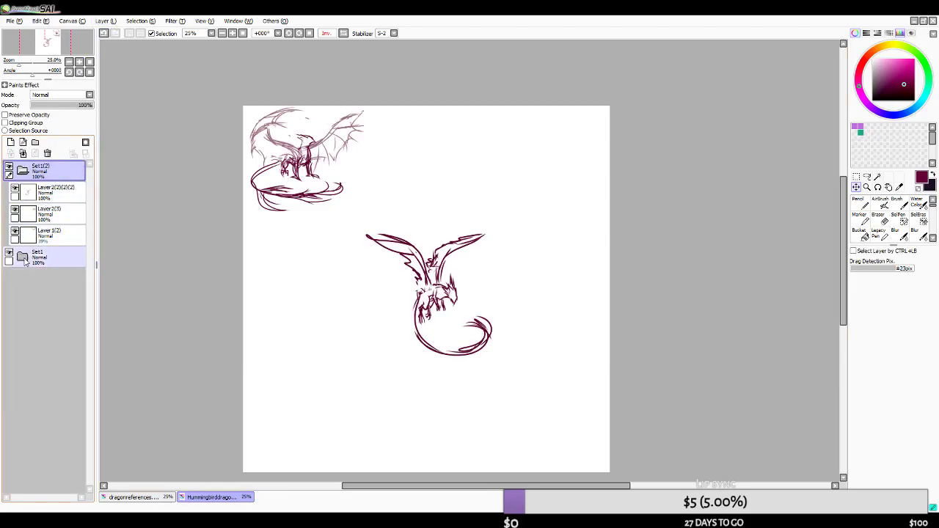
pyautogui.click(17, 189)
pyautogui.click(16, 189)
# - Enlarge the flying dragon toward the canvas's lower right, and move its layer out of the Set1(2) folder to the top of the stack
pyautogui.click(55, 192)
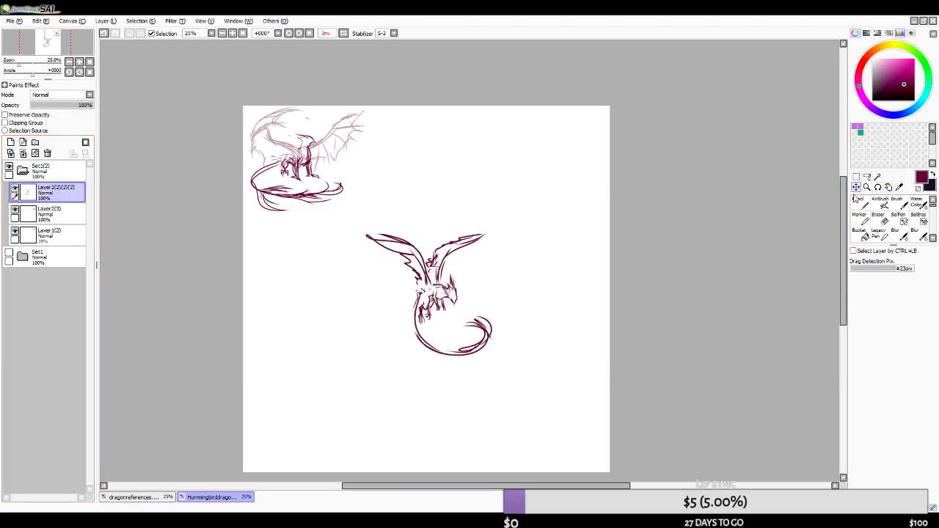
pyautogui.hotkey('ctrl', 't')
pyautogui.moveTo(473, 308); pyautogui.dragTo(503, 365)
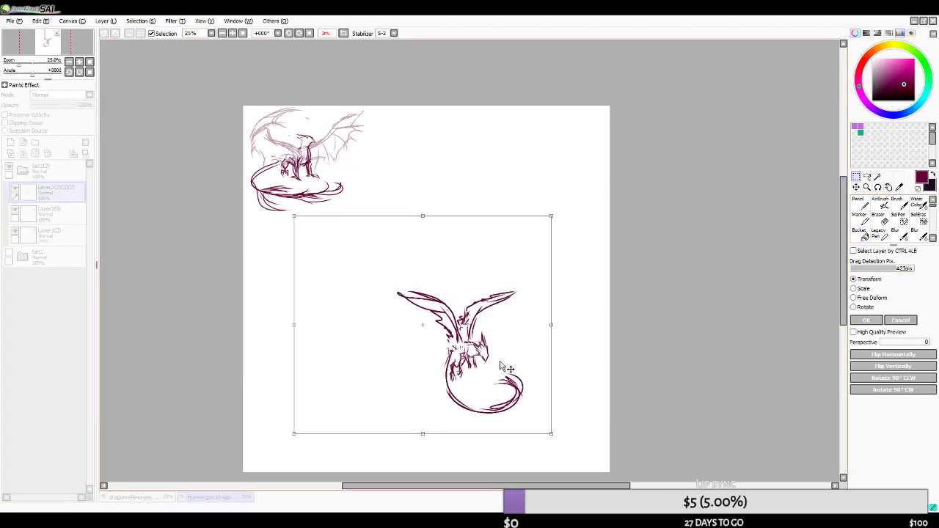
pyautogui.moveTo(293, 216); pyautogui.dragTo(200, 136)
pyautogui.moveTo(381, 274); pyautogui.dragTo(444, 321)
pyautogui.moveTo(262, 179); pyautogui.dragTo(208, 137)
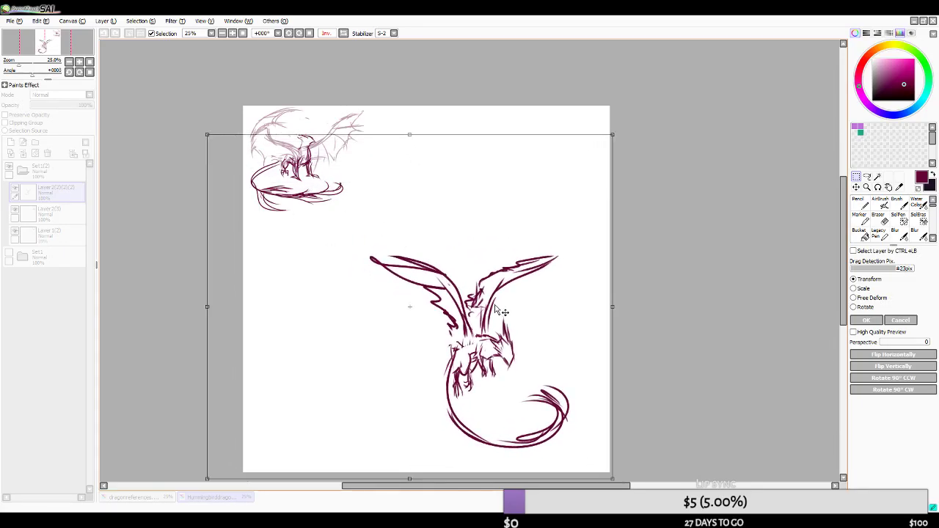
pyautogui.moveTo(502, 313); pyautogui.dragTo(500, 306)
pyautogui.click(867, 320)
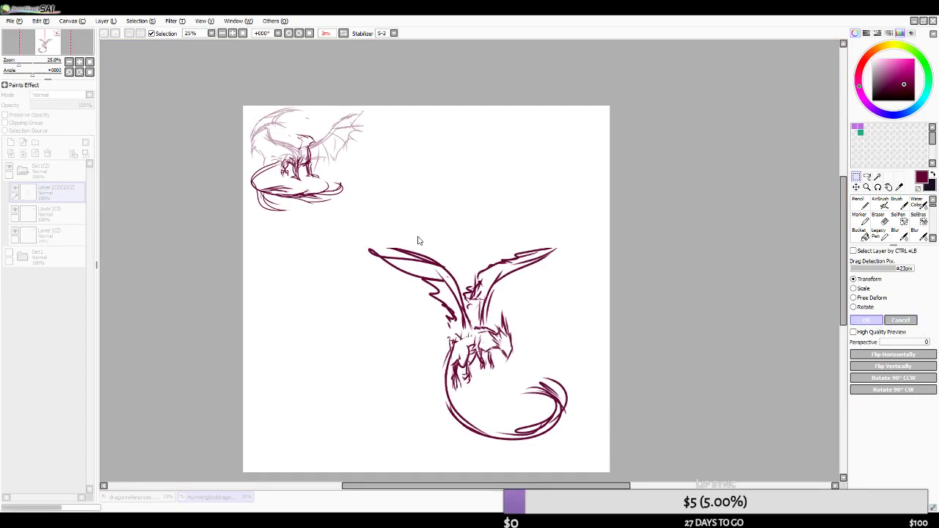
pyautogui.click(51, 212)
pyautogui.moveTo(57, 198); pyautogui.dragTo(64, 162)
# - Enlarge the standing dragon's Set1(2) in the canvas's lower left, and move the flying dragon to the upper right
pyautogui.click(59, 193)
pyautogui.hotkey('ctrl', 't')
pyautogui.moveTo(362, 211); pyautogui.dragTo(450, 306)
pyautogui.moveTo(371, 217)
pyautogui.mouseDown()
pyautogui.moveTo(374, 234)
pyautogui.moveTo(359, 227)
pyautogui.moveTo(386, 234)
pyautogui.moveTo(388, 379)
pyautogui.mouseUp()
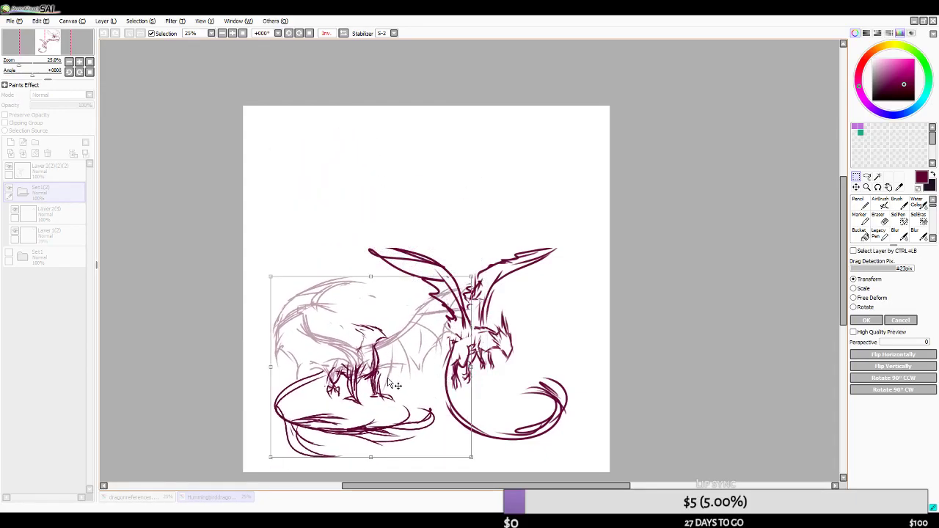
pyautogui.press('Return')
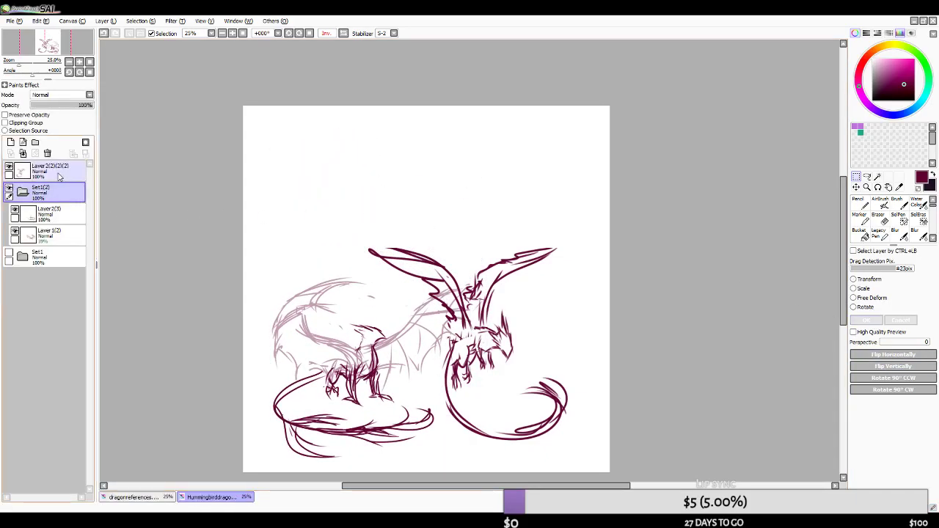
pyautogui.click(856, 187)
pyautogui.moveTo(555, 280)
pyautogui.mouseDown()
pyautogui.moveTo(566, 155)
pyautogui.moveTo(555, 149)
pyautogui.moveTo(580, 147)
pyautogui.mouseUp()
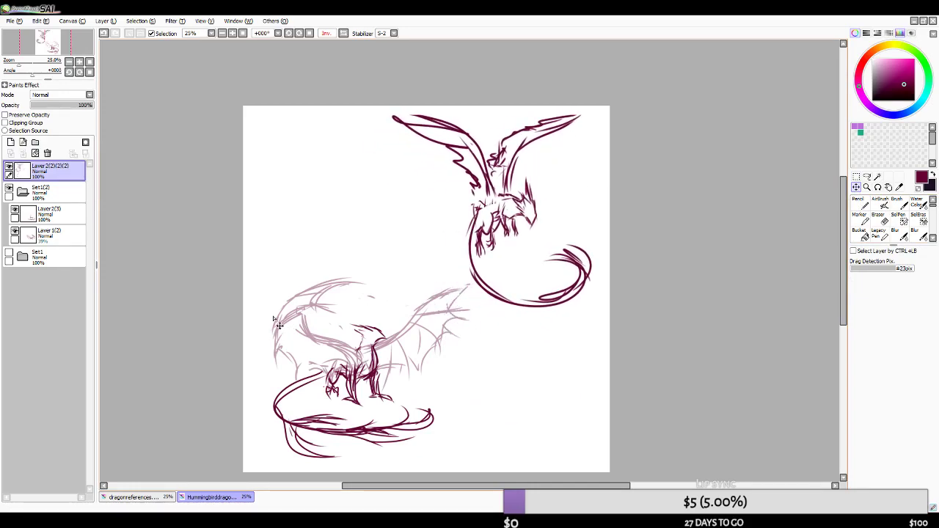
# - Try flipping the standing dragon's Set1(2) horizontally, and undo the flip
pyautogui.click(55, 197)
pyautogui.click(104, 22)
pyautogui.click(146, 195)
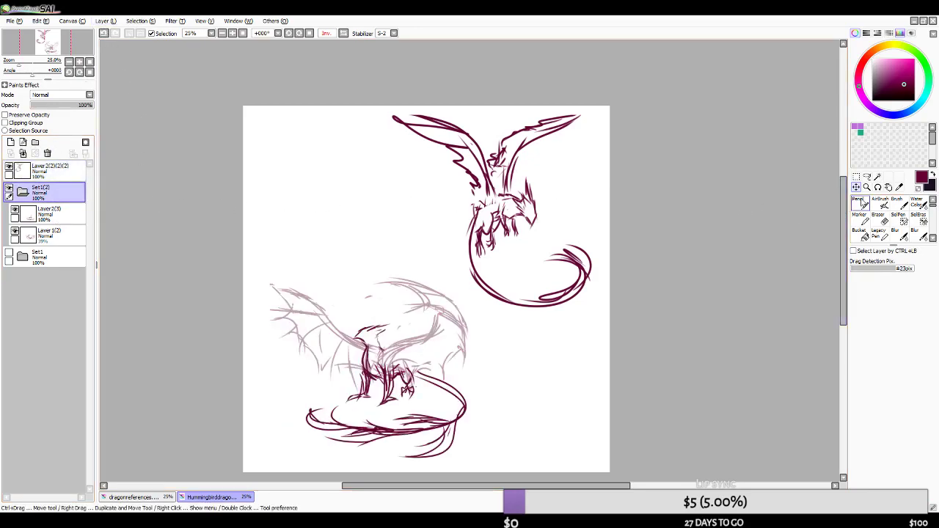
pyautogui.hotkey('ctrl', 'z')
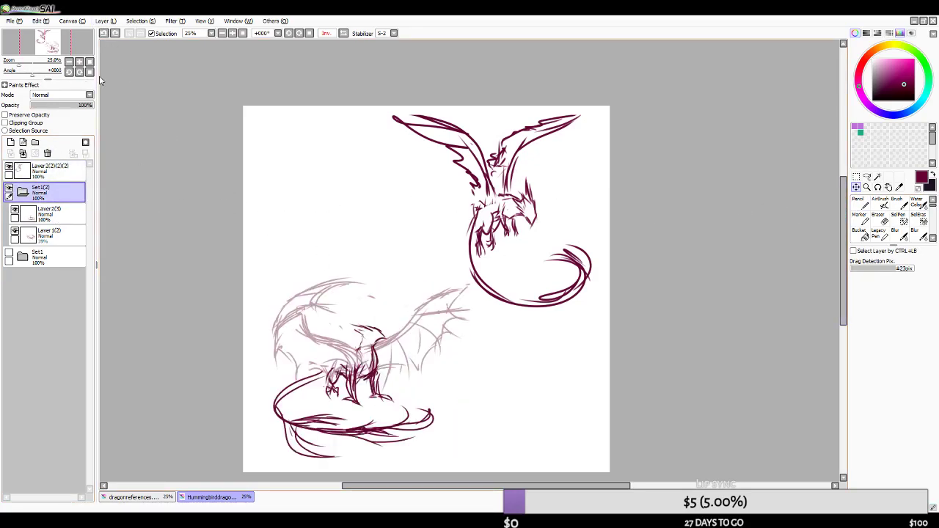
# - Move the standing dragon's set to the canvas's lower right, and flip the flying dragon horizontally so it sits in the upper left
pyautogui.moveTo(369, 267); pyautogui.dragTo(497, 268)
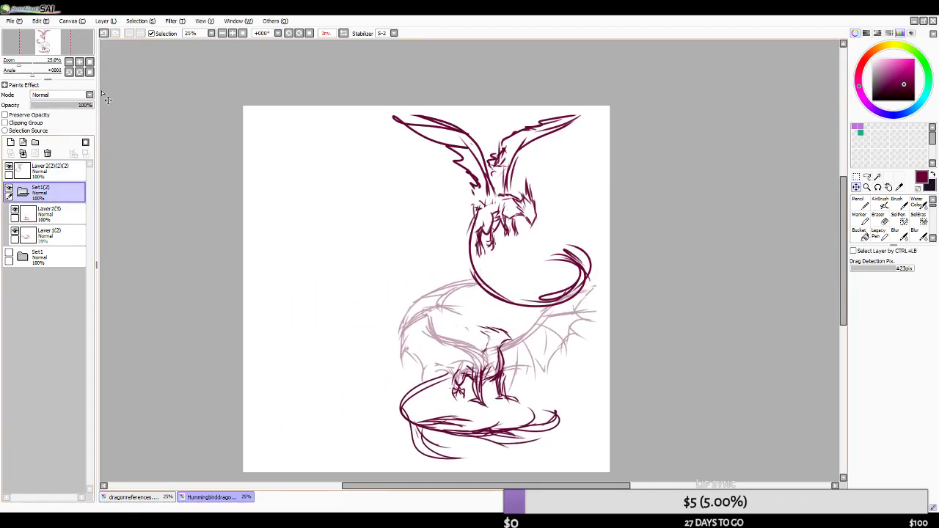
pyautogui.click(51, 170)
pyautogui.click(117, 23)
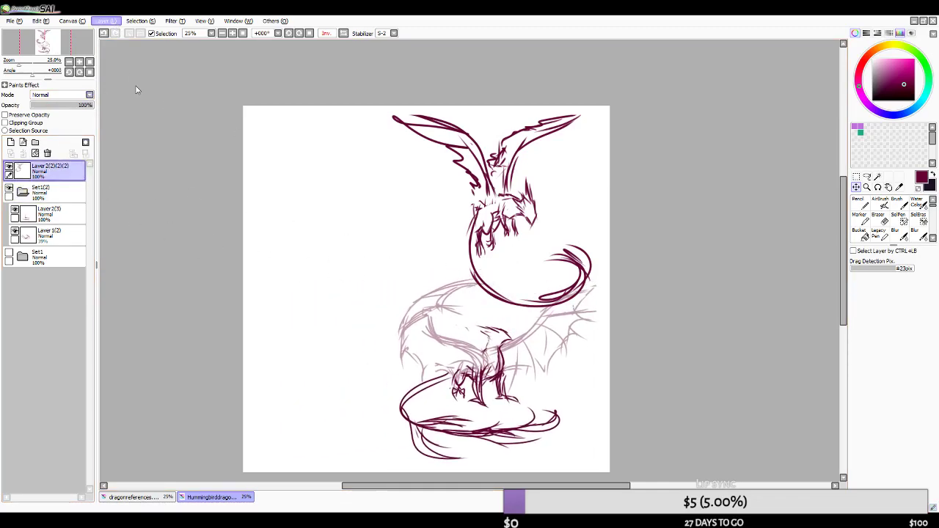
pyautogui.click(140, 198)
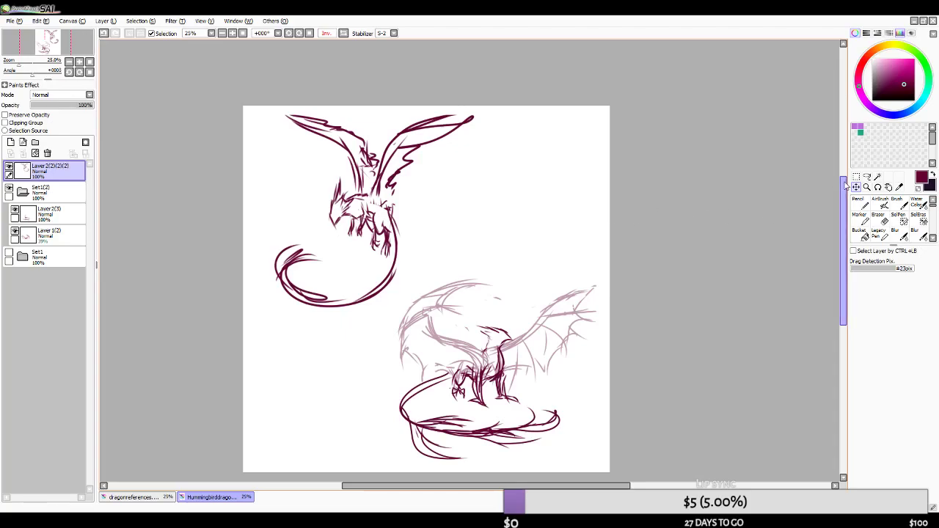
pyautogui.moveTo(432, 192)
pyautogui.mouseDown()
pyautogui.moveTo(444, 197)
pyautogui.moveTo(451, 185)
pyautogui.mouseUp()
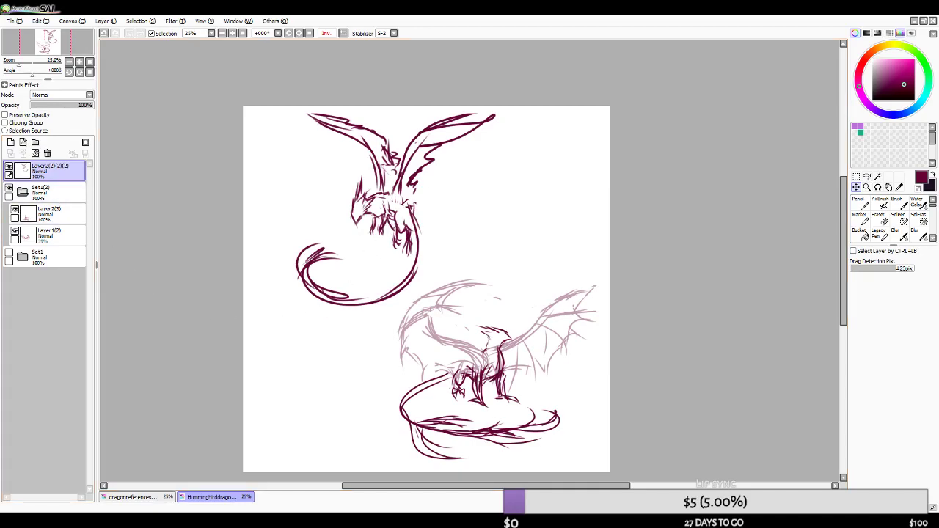
# - Compare the standing dragon with and without Layer2(3) by toggling that layer's visibility
pyautogui.click(14, 210)
pyautogui.click(14, 211)
pyautogui.click(14, 211)
pyautogui.click(15, 210)
pyautogui.click(14, 212)
pyautogui.click(15, 211)
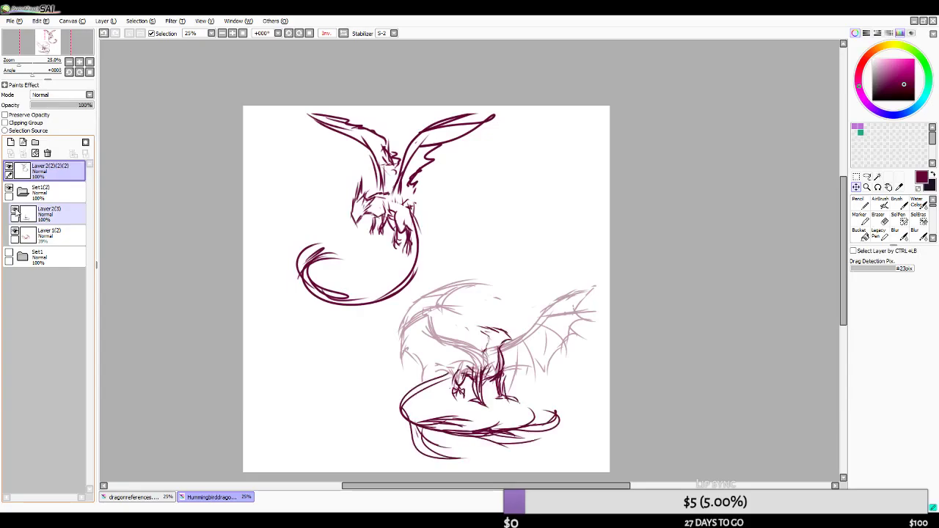
pyautogui.scroll(-3, 428, 299)
pyautogui.scroll(4, 430, 322)
pyautogui.scroll(-1, 469, 338)
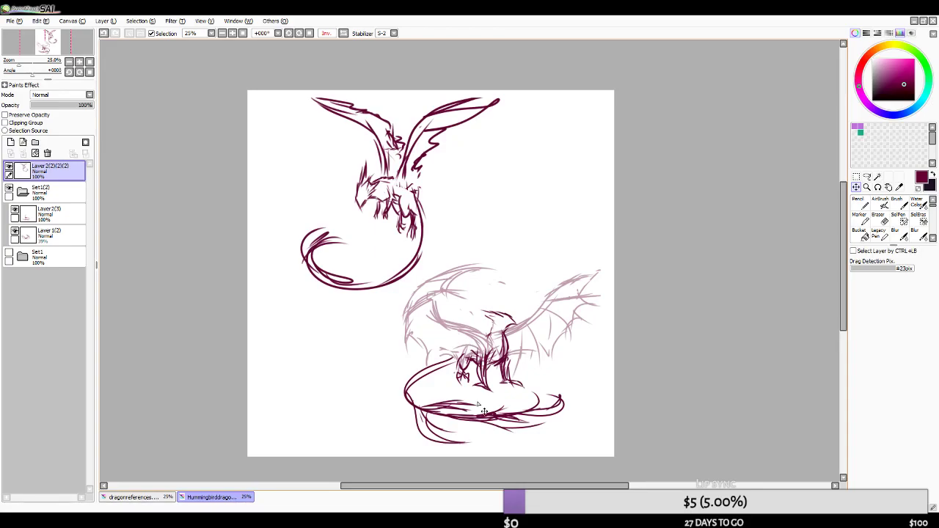
pyautogui.scroll(1, 478, 405)
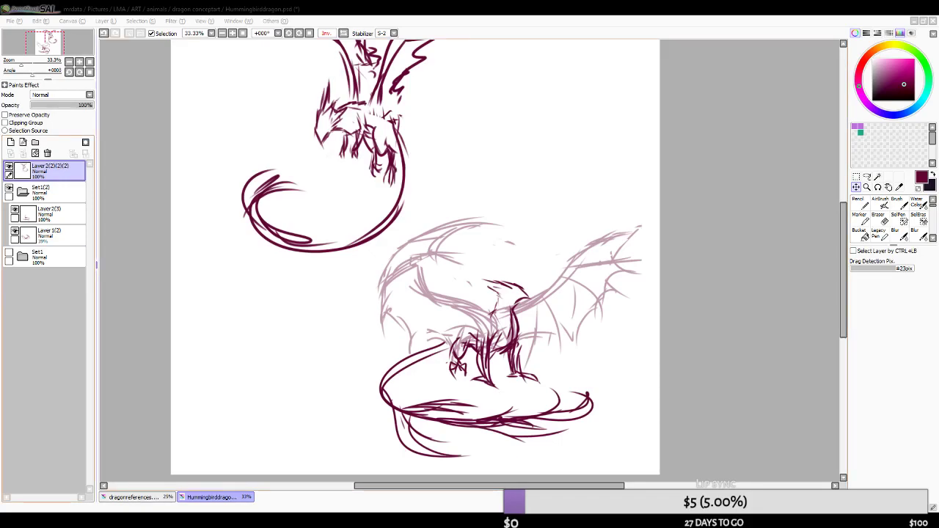
pyautogui.scroll(-1, 511, 237)
pyautogui.scroll(1, 417, 117)
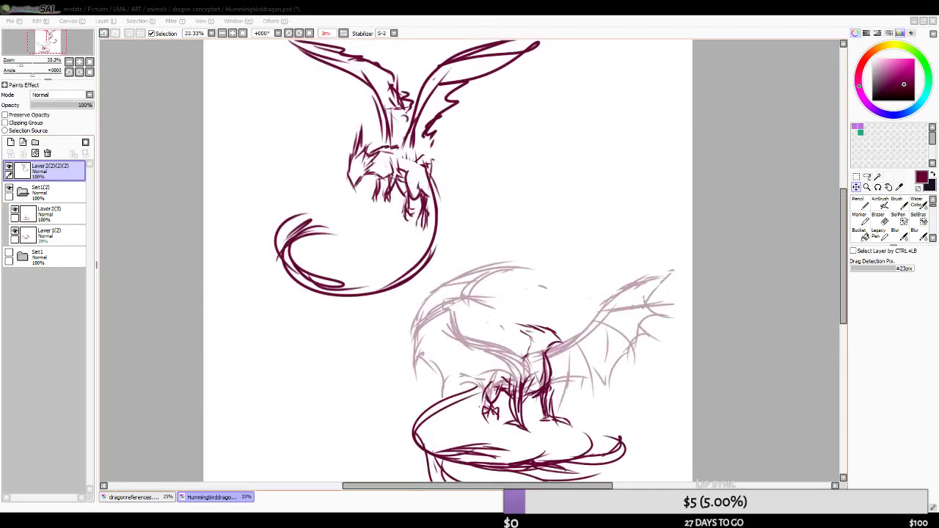
pyautogui.scroll(-1, 431, 202)
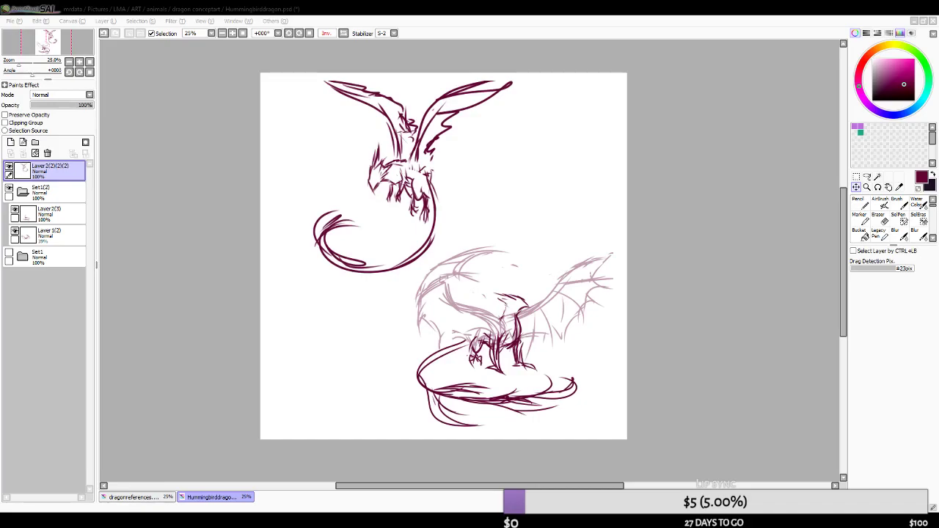
pyautogui.scroll(1, 533, 184)
pyautogui.scroll(-1, 357, 342)
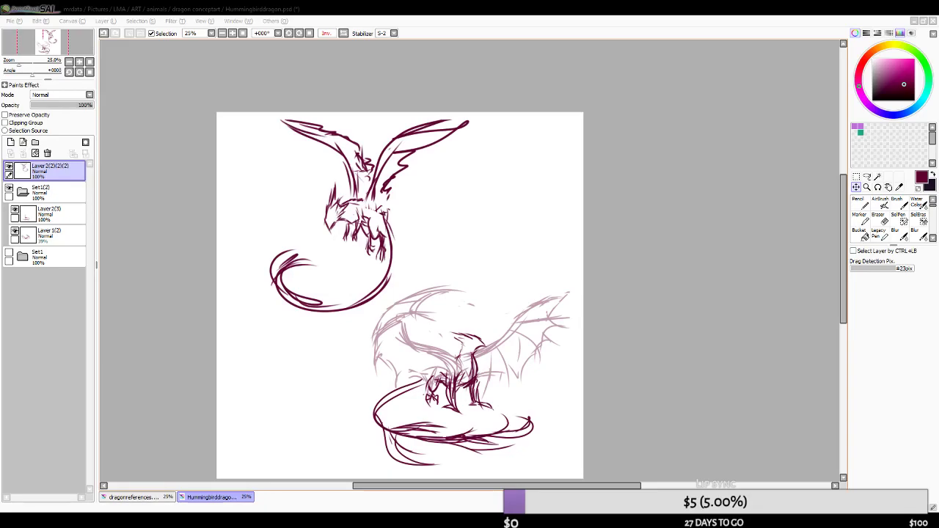
pyautogui.scroll(-1, 423, 304)
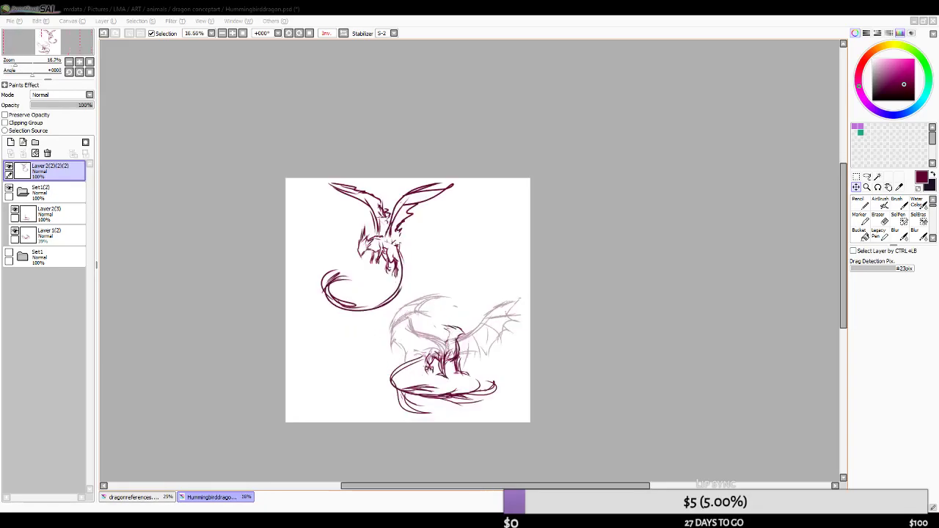
pyautogui.scroll(1, 410, 326)
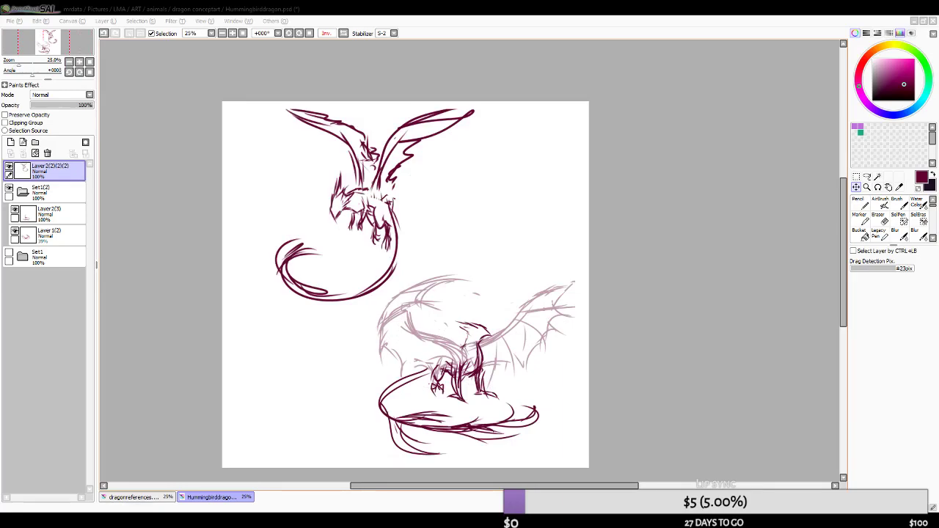
# - Move the standing dragon's Set1(2) to the canvas's lower left, and hide the flying dragon's layer
pyautogui.click(10, 190)
pyautogui.click(10, 190)
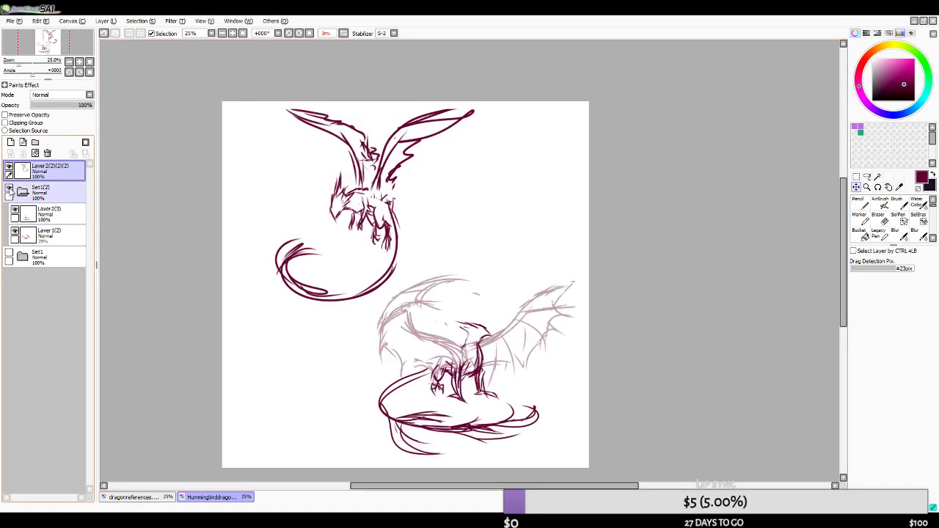
pyautogui.doubleClick(10, 190)
pyautogui.click(51, 194)
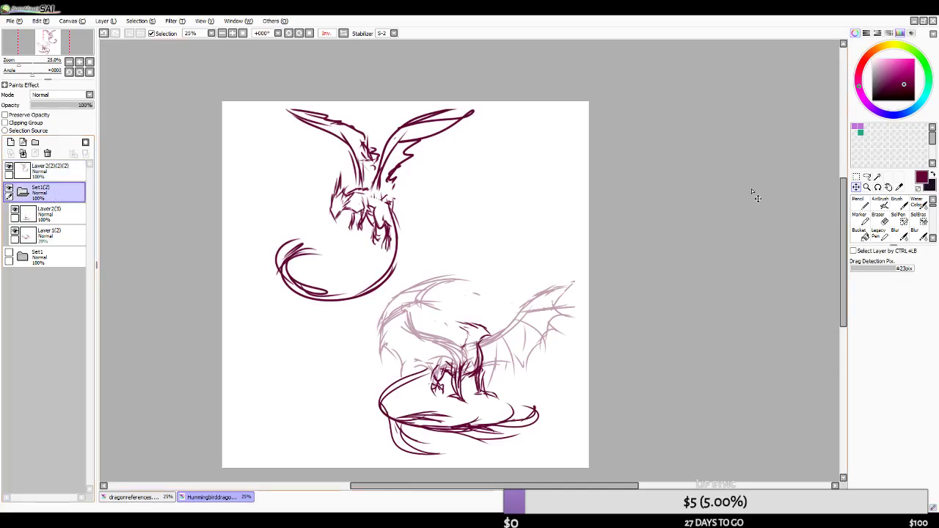
pyautogui.click(855, 188)
pyautogui.moveTo(525, 313); pyautogui.dragTo(413, 285)
pyautogui.click(9, 168)
# - Duplicate the standing dragon's Set1(2) folder, and delete the layers inside the copy
pyautogui.click(50, 212)
pyautogui.click(54, 192)
pyautogui.click(105, 20)
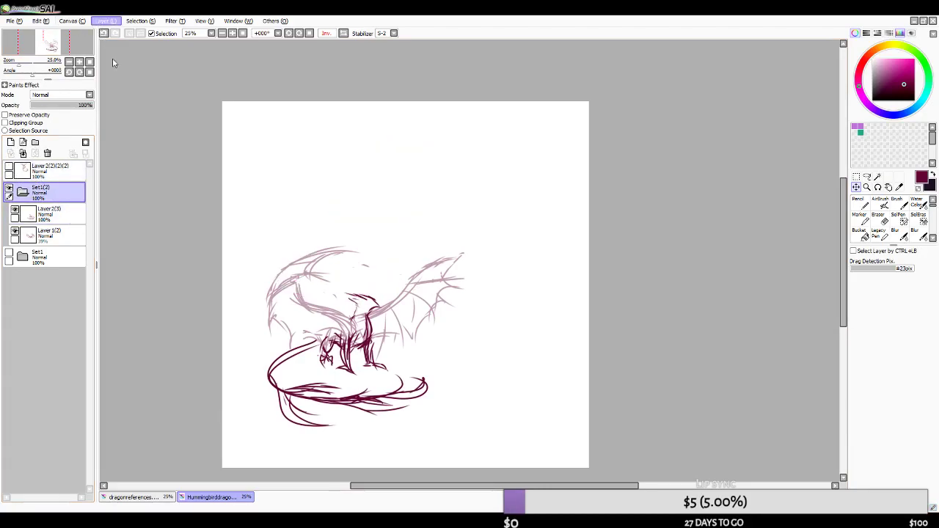
pyautogui.click(112, 58)
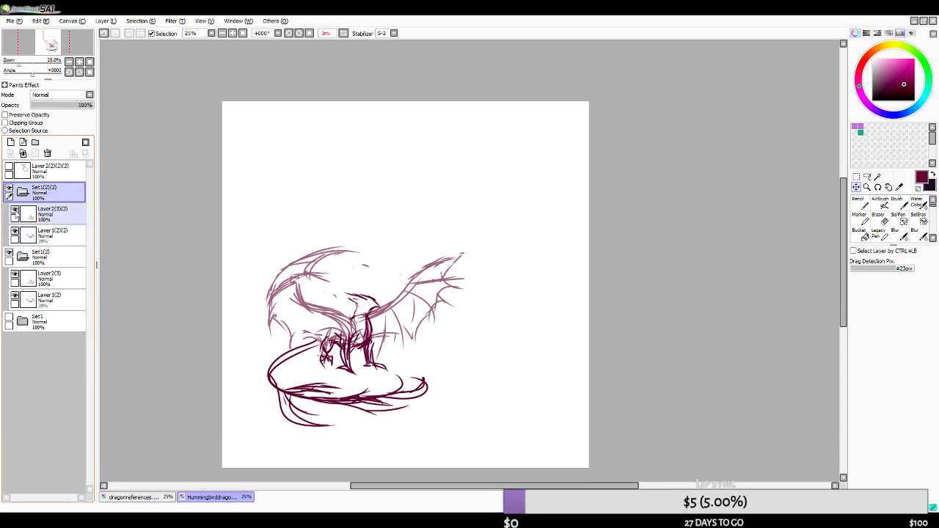
pyautogui.moveTo(66, 218); pyautogui.dragTo(48, 154)
# - Fade the standing dragon's Set1(2) folder to about 17% opacity
pyautogui.click(40, 213)
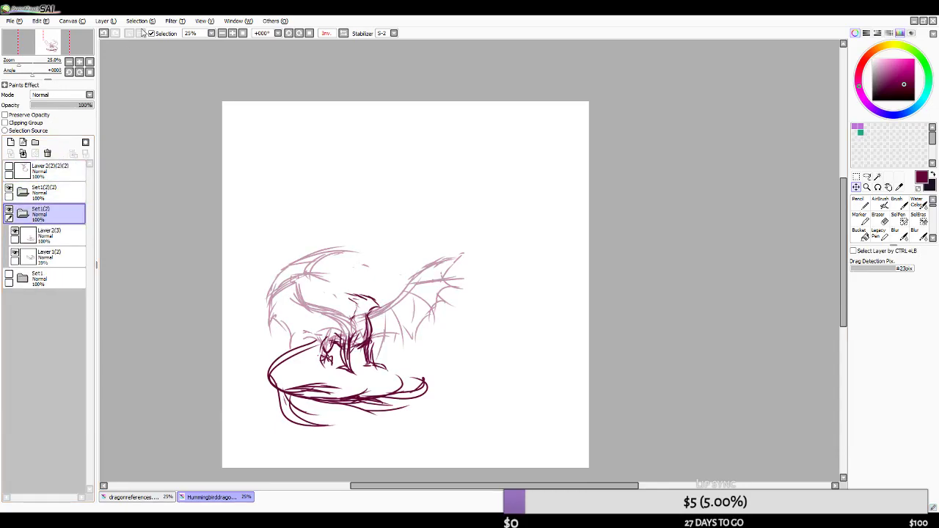
pyautogui.moveTo(87, 105); pyautogui.dragTo(42, 105)
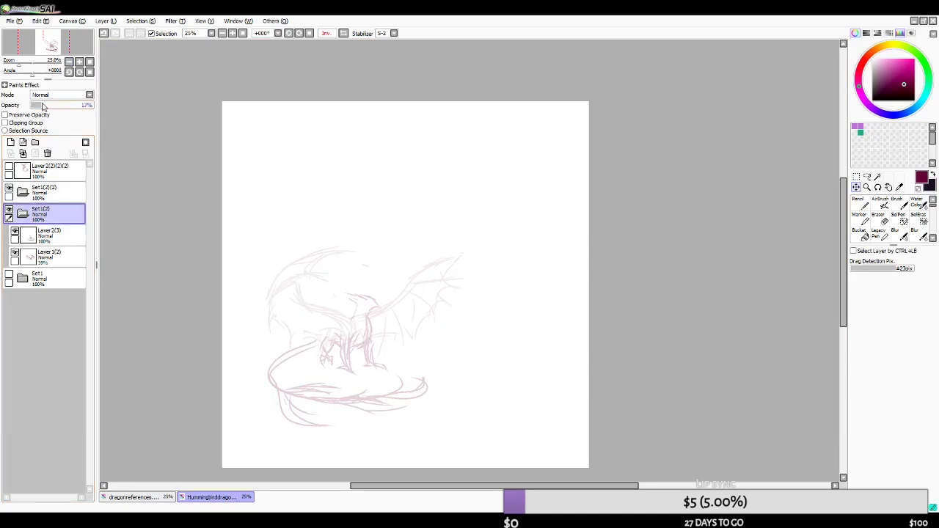
# - Add a new layer inside the copied Set1(2)(2) folder for a fresh sketch over the faded dragon
pyautogui.click(27, 192)
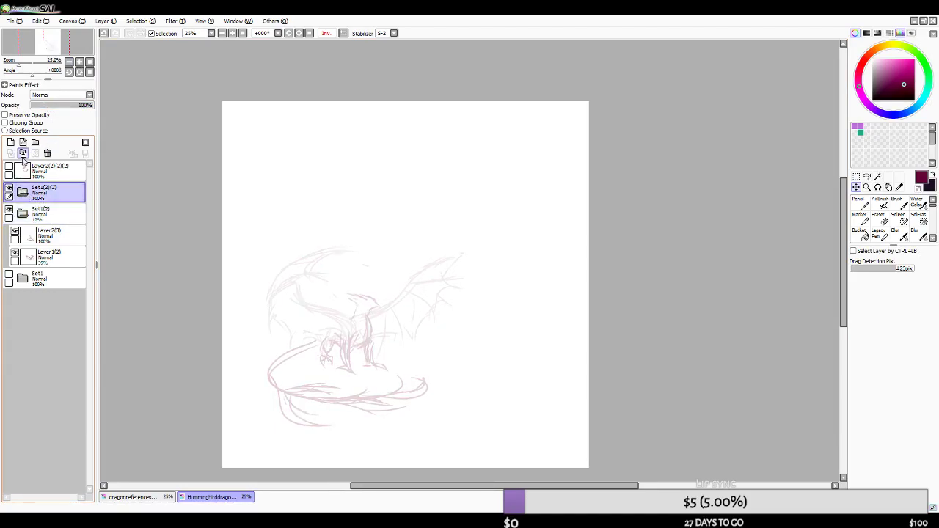
pyautogui.click(10, 141)
pyautogui.scroll(4, 230, 336)
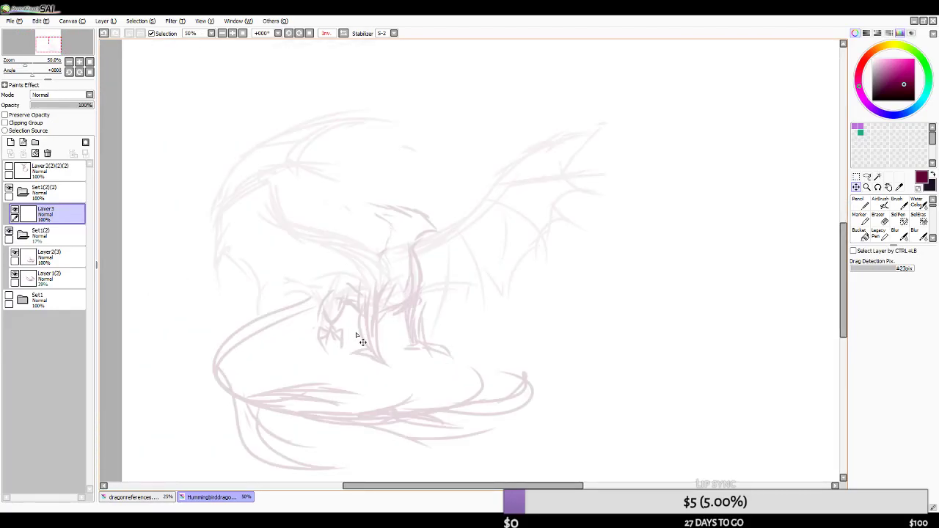
# - Draw the rear wing's arm, upper leading edge and first finger curve over the guide with the Airbrush at size 12
pyautogui.click(879, 203)
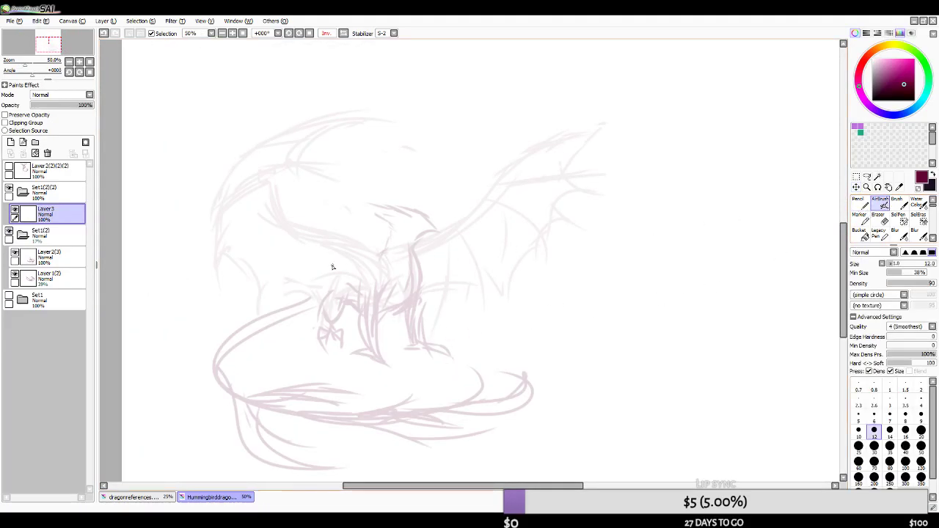
pyautogui.moveTo(375, 264)
pyautogui.mouseDown()
pyautogui.moveTo(292, 224)
pyautogui.moveTo(308, 223)
pyautogui.moveTo(280, 168)
pyautogui.mouseUp()
pyautogui.hotkey('ctrl', 'z')
pyautogui.hotkey('ctrl', 'z')
pyautogui.moveTo(216, 176)
pyautogui.mouseDown()
pyautogui.moveTo(260, 107)
pyautogui.moveTo(409, 108)
pyautogui.mouseUp()
pyautogui.moveTo(268, 116); pyautogui.dragTo(411, 109)
pyautogui.moveTo(353, 110); pyautogui.dragTo(295, 148)
pyautogui.hotkey('ctrl', 'z')
pyautogui.hotkey('ctrl', 'z')
pyautogui.moveTo(340, 102)
pyautogui.mouseDown()
pyautogui.moveTo(427, 104)
pyautogui.moveTo(345, 105)
pyautogui.moveTo(293, 143)
pyautogui.moveTo(296, 159)
pyautogui.moveTo(331, 163)
pyautogui.moveTo(256, 170)
pyautogui.mouseUp()
pyautogui.hotkey('ctrl', 'z')
pyautogui.moveTo(262, 115); pyautogui.dragTo(213, 182)
pyautogui.moveTo(253, 127)
pyautogui.mouseDown()
pyautogui.moveTo(382, 99)
pyautogui.moveTo(325, 118)
pyautogui.moveTo(367, 101)
pyautogui.mouseUp()
pyautogui.hotkey('ctrl', 'z')
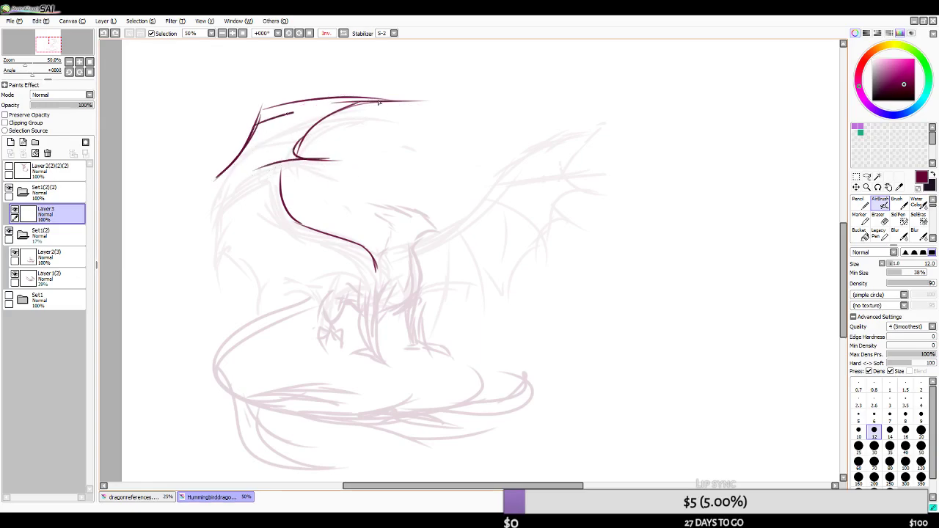
# - Thin the rear wing's upper edge and shorten its tip with the Eraser at size 40
pyautogui.click(884, 219)
pyautogui.press('[')
pyautogui.press('[')
pyautogui.press('[')
pyautogui.press('[')
pyautogui.press('[')
pyautogui.press('[')
pyautogui.press('[')
pyautogui.press('[')
pyautogui.moveTo(258, 110); pyautogui.dragTo(448, 93)
pyautogui.hotkey('ctrl', 'z')
pyautogui.moveTo(265, 109); pyautogui.dragTo(434, 90)
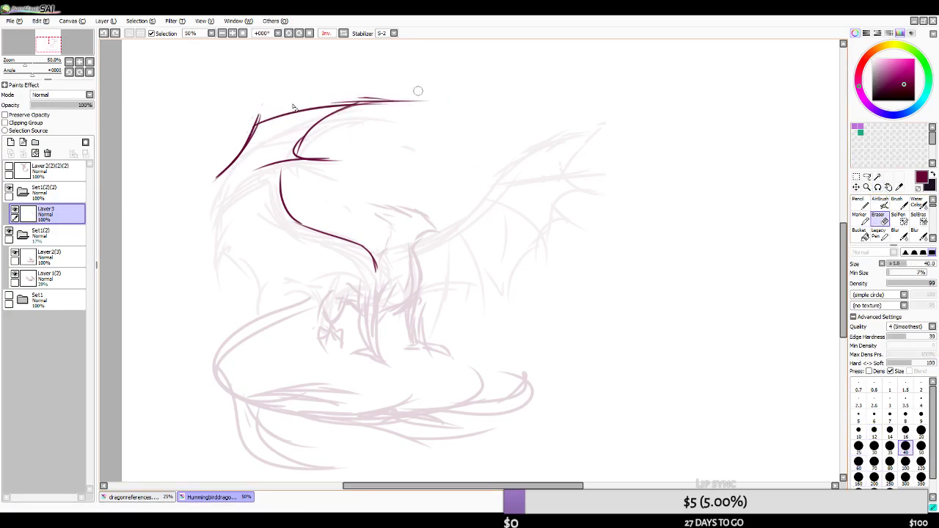
pyautogui.moveTo(361, 102); pyautogui.dragTo(487, 101)
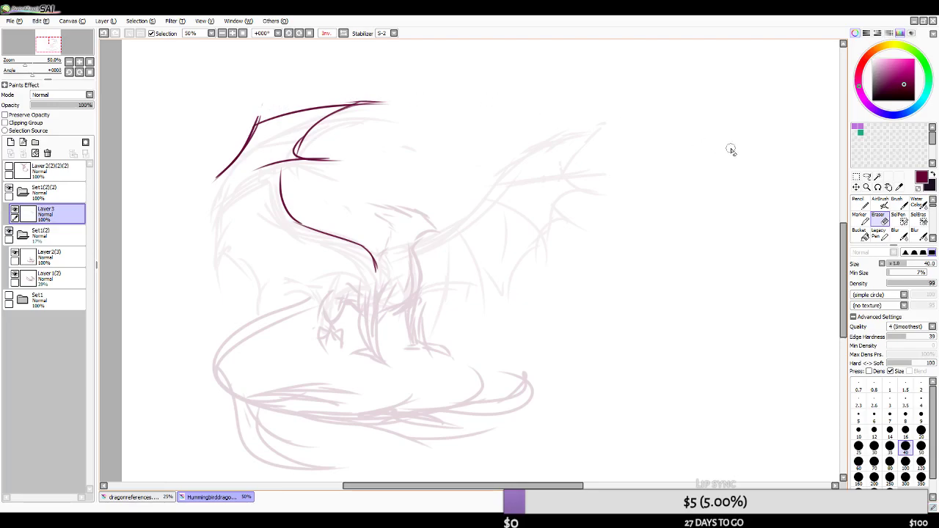
# - Draw the rear wing's outer membrane curves below the leading edge with the Airbrush
pyautogui.click(880, 202)
pyautogui.moveTo(288, 162)
pyautogui.mouseDown()
pyautogui.moveTo(198, 201)
pyautogui.moveTo(195, 210)
pyautogui.moveTo(235, 207)
pyautogui.moveTo(234, 241)
pyautogui.mouseUp()
pyautogui.hotkey('ctrl', 'z')
pyautogui.hotkey('ctrl', 'z')
pyautogui.hotkey('ctrl', 'z')
pyautogui.moveTo(209, 183)
pyautogui.mouseDown()
pyautogui.moveTo(226, 233)
pyautogui.moveTo(233, 193)
pyautogui.moveTo(266, 167)
pyautogui.mouseUp()
pyautogui.moveTo(211, 186)
pyautogui.mouseDown()
pyautogui.moveTo(204, 207)
pyautogui.moveTo(195, 201)
pyautogui.moveTo(223, 181)
pyautogui.moveTo(224, 243)
pyautogui.moveTo(209, 253)
pyautogui.mouseUp()
pyautogui.hotkey('ctrl', 'z')
pyautogui.hotkey('ctrl', 'z')
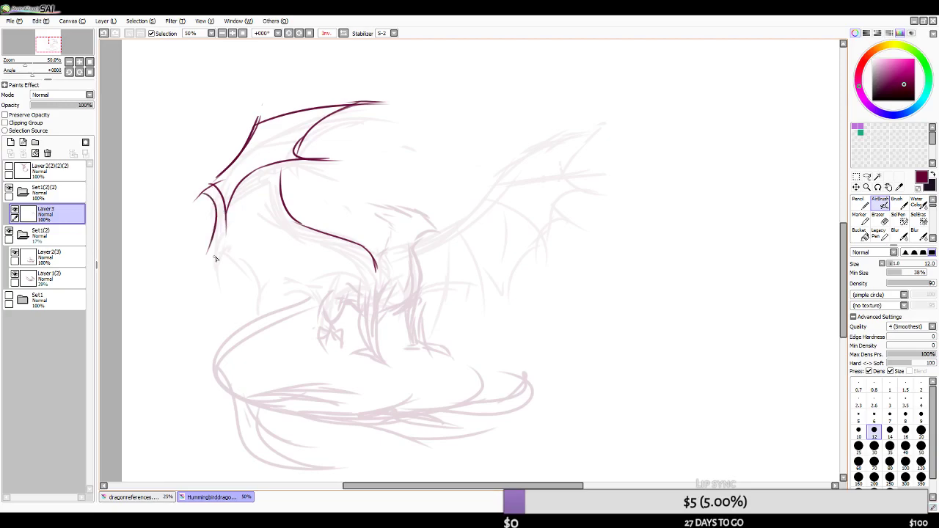
# - Draw the rear wing's scalloped lower edge from the outermost point inward to the body
pyautogui.moveTo(218, 219); pyautogui.dragTo(201, 267)
pyautogui.moveTo(202, 259)
pyautogui.mouseDown()
pyautogui.moveTo(240, 254)
pyautogui.moveTo(235, 261)
pyautogui.moveTo(234, 250)
pyautogui.moveTo(266, 293)
pyautogui.mouseUp()
pyautogui.hotkey('ctrl', 'z')
pyautogui.press('h')
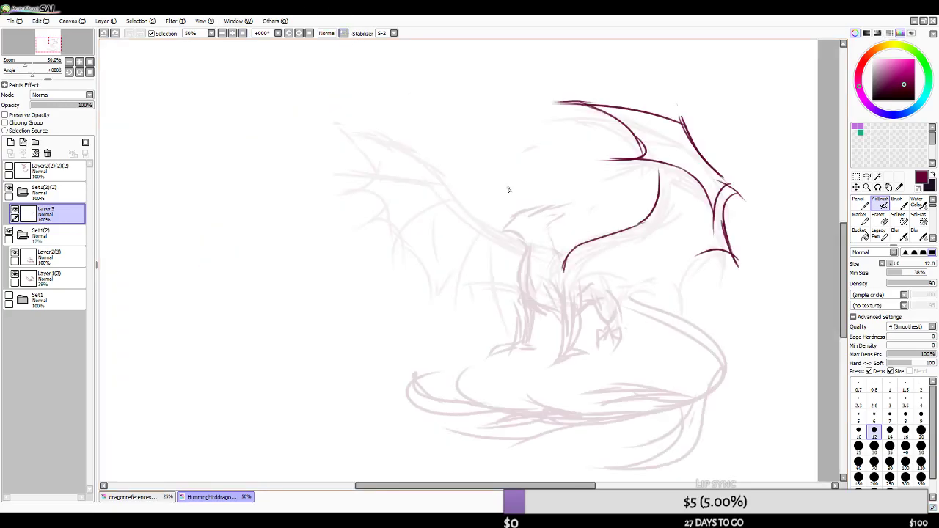
pyautogui.hotkey('ctrl', 'z')
pyautogui.moveTo(730, 256)
pyautogui.mouseDown()
pyautogui.moveTo(693, 266)
pyautogui.moveTo(695, 293)
pyautogui.moveTo(667, 265)
pyautogui.moveTo(676, 257)
pyautogui.moveTo(650, 263)
pyautogui.moveTo(627, 311)
pyautogui.moveTo(599, 276)
pyautogui.mouseUp()
pyautogui.hotkey('ctrl', 'z')
pyautogui.hotkey('ctrl', 'z')
pyautogui.click(343, 33)
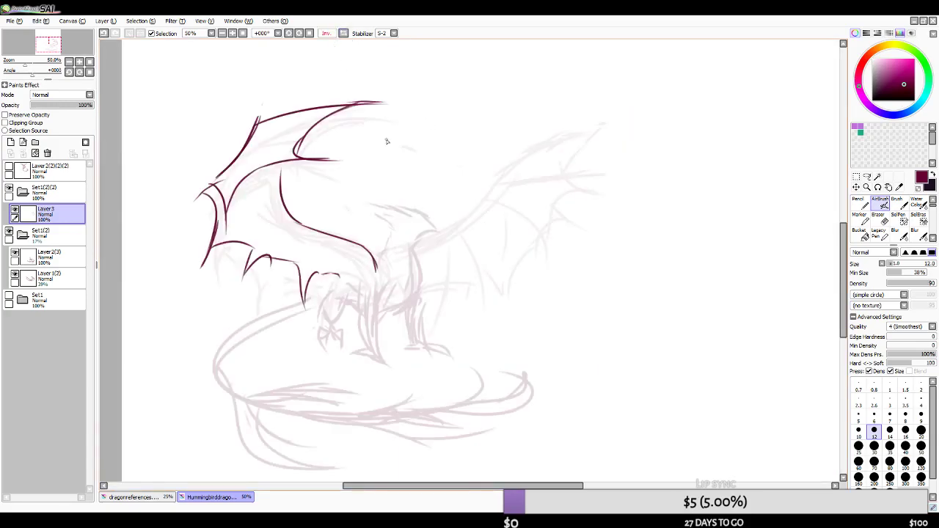
# - Reinforce the rear wing's innermost scallop beside the body with extra curved strokes
pyautogui.moveTo(297, 270); pyautogui.dragTo(248, 269)
pyautogui.hotkey('ctrl', 'z')
pyautogui.moveTo(307, 285)
pyautogui.mouseDown()
pyautogui.moveTo(349, 280)
pyautogui.moveTo(341, 295)
pyautogui.mouseUp()
pyautogui.moveTo(340, 296); pyautogui.dragTo(383, 281)
pyautogui.hotkey('ctrl', 'z')
pyautogui.moveTo(321, 275)
pyautogui.mouseDown()
pyautogui.moveTo(330, 276)
pyautogui.moveTo(339, 287)
pyautogui.moveTo(345, 278)
pyautogui.moveTo(316, 276)
pyautogui.moveTo(372, 288)
pyautogui.mouseUp()
pyautogui.hotkey('ctrl', 'z')
pyautogui.hotkey('ctrl', 'z')
# - Thicken the rear wing's arm with additional lines toward the shoulder
pyautogui.moveTo(362, 253)
pyautogui.mouseDown()
pyautogui.moveTo(383, 272)
pyautogui.moveTo(371, 248)
pyautogui.moveTo(380, 283)
pyautogui.moveTo(352, 242)
pyautogui.moveTo(297, 224)
pyautogui.mouseUp()
pyautogui.hotkey('ctrl', 'z')
pyautogui.moveTo(369, 258); pyautogui.dragTo(272, 202)
pyautogui.hotkey('ctrl', 'z')
# - Draw the base of the front wing's arm rising from the shoulder, retrying strokes until the curve fits
pyautogui.moveTo(413, 251); pyautogui.dragTo(464, 237)
pyautogui.hotkey('ctrl', 'z')
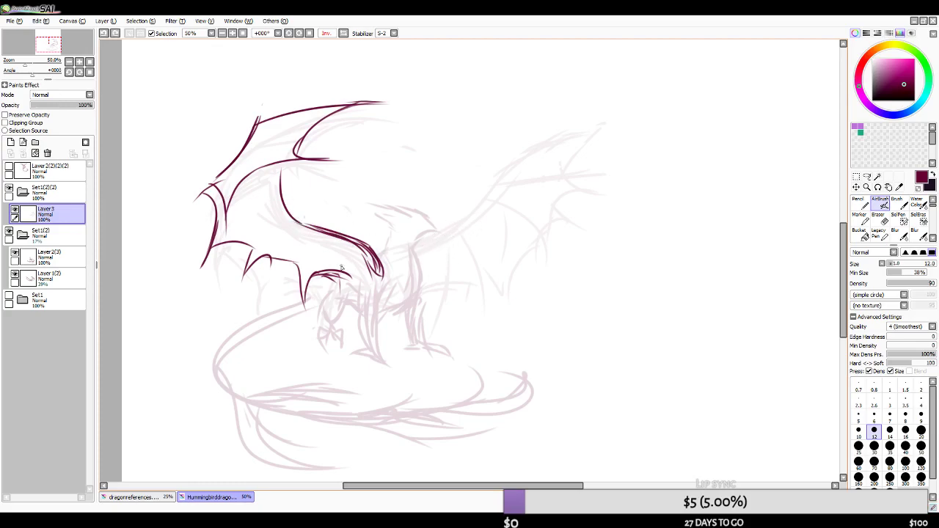
pyautogui.moveTo(420, 257); pyautogui.dragTo(443, 234)
pyautogui.hotkey('ctrl', 'z')
pyautogui.moveTo(421, 297)
pyautogui.mouseDown()
pyautogui.moveTo(416, 254)
pyautogui.moveTo(470, 220)
pyautogui.mouseUp()
pyautogui.hotkey('ctrl', 'z')
pyautogui.hotkey('ctrl', 'z')
pyautogui.hotkey('ctrl', 'z')
pyautogui.moveTo(425, 261); pyautogui.dragTo(451, 222)
pyautogui.hotkey('ctrl', 'z')
pyautogui.moveTo(425, 256); pyautogui.dragTo(445, 234)
pyautogui.hotkey('ctrl', 'z')
pyautogui.hotkey('ctrl', 'z')
pyautogui.moveTo(426, 272); pyautogui.dragTo(447, 230)
pyautogui.hotkey('ctrl', 'z')
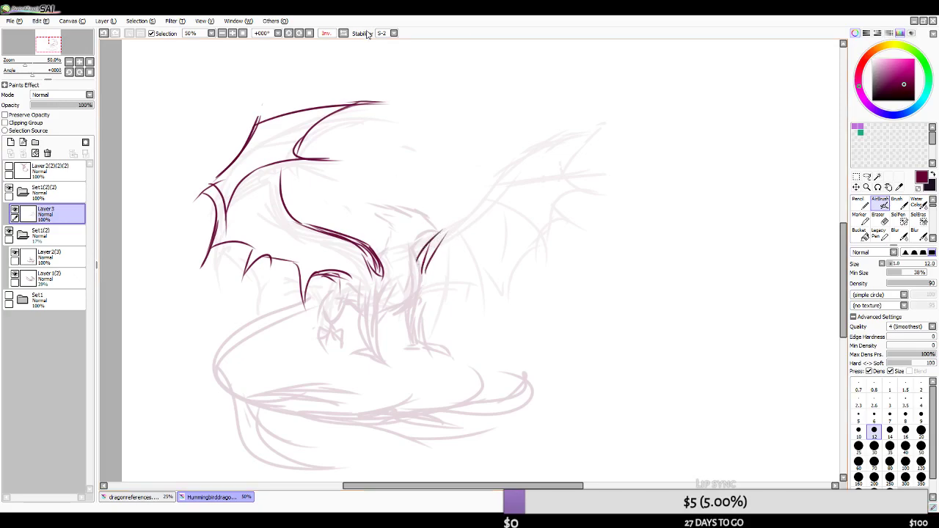
# - Draw the front wing's arm, claw joint and leading edge out to the wing tip
pyautogui.click(343, 33)
pyautogui.hotkey('ctrl', 'z')
pyautogui.moveTo(523, 262)
pyautogui.mouseDown()
pyautogui.moveTo(489, 223)
pyautogui.moveTo(501, 233)
pyautogui.moveTo(463, 207)
pyautogui.moveTo(467, 192)
pyautogui.moveTo(482, 213)
pyautogui.moveTo(457, 189)
pyautogui.moveTo(443, 153)
pyautogui.moveTo(457, 170)
pyautogui.moveTo(351, 128)
pyautogui.mouseUp()
pyautogui.hotkey('ctrl', 'z')
pyautogui.moveTo(449, 172)
pyautogui.mouseDown()
pyautogui.moveTo(372, 129)
pyautogui.moveTo(424, 156)
pyautogui.moveTo(322, 131)
pyautogui.moveTo(361, 137)
pyautogui.moveTo(323, 132)
pyautogui.moveTo(398, 161)
pyautogui.mouseUp()
pyautogui.hotkey('ctrl', 'z')
# - Draw the front wing's scalloped trailing edge from the tip back to the body
pyautogui.moveTo(341, 133)
pyautogui.mouseDown()
pyautogui.moveTo(366, 184)
pyautogui.moveTo(387, 160)
pyautogui.moveTo(366, 173)
pyautogui.moveTo(377, 163)
pyautogui.moveTo(371, 154)
pyautogui.moveTo(351, 188)
pyautogui.moveTo(369, 177)
pyautogui.moveTo(390, 184)
pyautogui.moveTo(391, 207)
pyautogui.moveTo(422, 260)
pyautogui.moveTo(446, 257)
pyautogui.moveTo(487, 295)
pyautogui.mouseUp()
pyautogui.hotkey('ctrl', 'z')
pyautogui.moveTo(482, 284)
pyautogui.mouseDown()
pyautogui.moveTo(505, 268)
pyautogui.moveTo(527, 279)
pyautogui.mouseUp()
pyautogui.hotkey('ctrl', 'z')
pyautogui.hotkey('ctrl', 'z')
pyautogui.hotkey('ctrl', 'z')
pyautogui.moveTo(446, 250)
pyautogui.mouseDown()
pyautogui.moveTo(484, 286)
pyautogui.moveTo(479, 271)
pyautogui.moveTo(516, 273)
pyautogui.moveTo(490, 267)
pyautogui.moveTo(523, 275)
pyautogui.moveTo(514, 287)
pyautogui.moveTo(479, 269)
pyautogui.moveTo(520, 287)
pyautogui.mouseUp()
pyautogui.hotkey('ctrl', 'z')
pyautogui.hotkey('ctrl', 'z')
pyautogui.hotkey('ctrl', 'z')
pyautogui.click(344, 33)
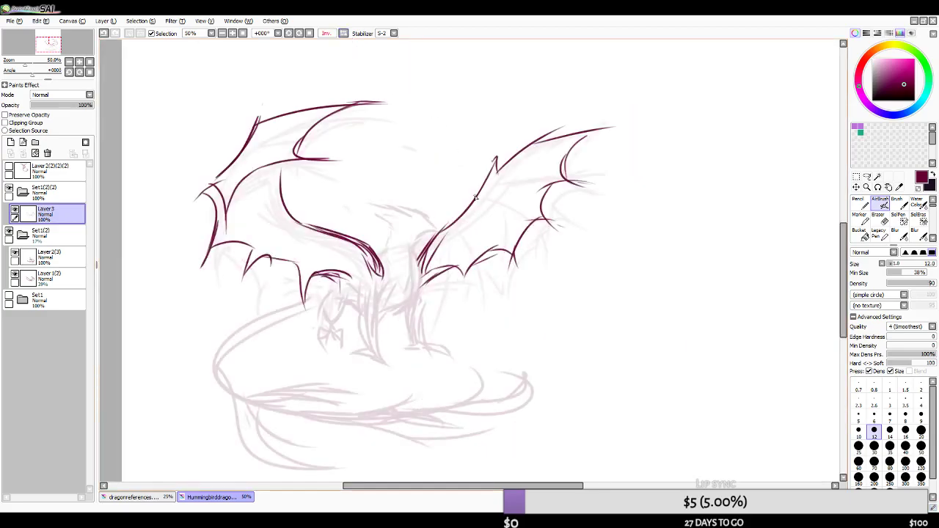
# - Thicken the front wing's arm and add a second line along its leading edge
pyautogui.moveTo(430, 257); pyautogui.dragTo(488, 168)
pyautogui.hotkey('ctrl', 'z')
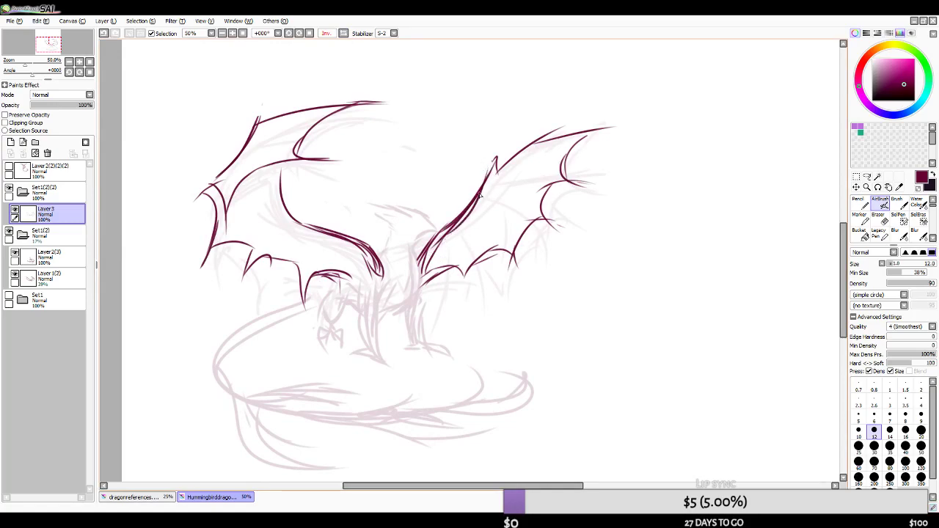
pyautogui.moveTo(534, 143); pyautogui.dragTo(603, 136)
pyautogui.hotkey('ctrl', 'z')
pyautogui.moveTo(532, 146); pyautogui.dragTo(625, 132)
pyautogui.hotkey('ctrl', 'z')
pyautogui.moveTo(565, 132)
pyautogui.mouseDown()
pyautogui.moveTo(623, 134)
pyautogui.moveTo(610, 132)
pyautogui.mouseUp()
# - Rework the front wing's outermost scallop and lengthen the wing tip with short strokes
pyautogui.moveTo(568, 184); pyautogui.dragTo(603, 193)
pyautogui.hotkey('ctrl', 'z')
pyautogui.hotkey('ctrl', 'z')
pyautogui.moveTo(498, 162)
pyautogui.mouseDown()
pyautogui.moveTo(570, 133)
pyautogui.moveTo(598, 138)
pyautogui.moveTo(611, 155)
pyautogui.moveTo(609, 146)
pyautogui.mouseUp()
pyautogui.hotkey('ctrl', 'z')
pyautogui.hotkey('ctrl', 'z')
pyautogui.hotkey('ctrl', 'z')
pyautogui.moveTo(563, 175)
pyautogui.mouseDown()
pyautogui.moveTo(584, 151)
pyautogui.moveTo(565, 178)
pyautogui.mouseUp()
pyautogui.hotkey('ctrl', 'z')
pyautogui.hotkey('ctrl', 'z')
pyautogui.moveTo(572, 147); pyautogui.dragTo(565, 178)
pyautogui.press('h')
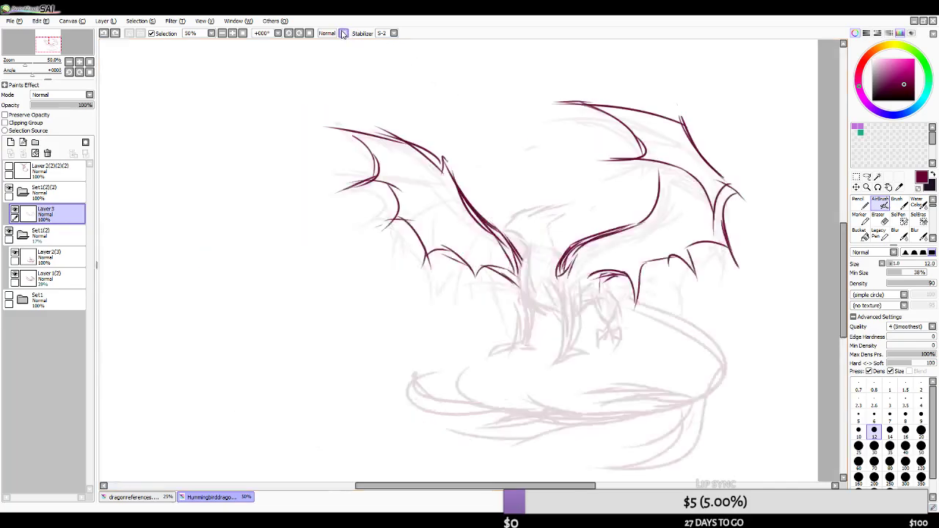
pyautogui.moveTo(347, 138); pyautogui.dragTo(316, 130)
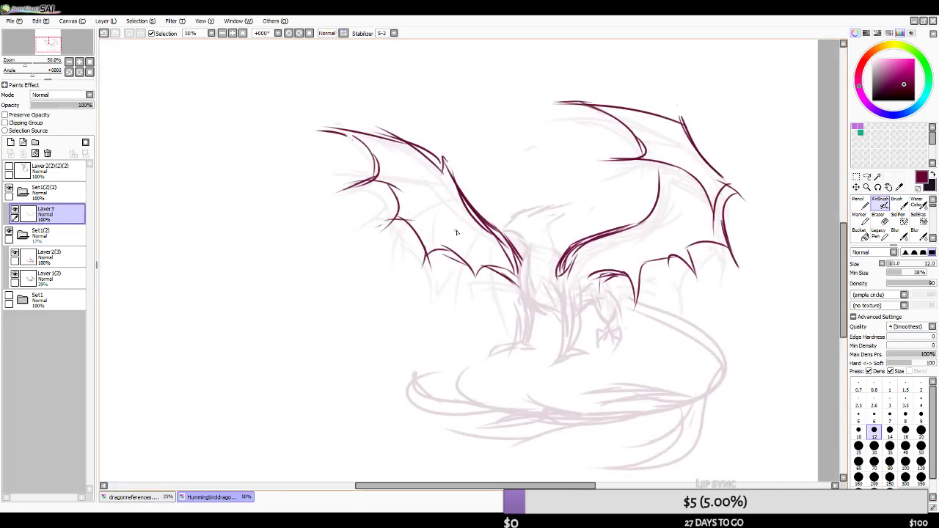
# - Try to build up the front wing's claw joint and leading edge with heavier strokes
pyautogui.moveTo(476, 211)
pyautogui.mouseDown()
pyautogui.moveTo(462, 171)
pyautogui.moveTo(474, 218)
pyautogui.moveTo(449, 152)
pyautogui.mouseUp()
pyautogui.hotkey('ctrl', 'z')
pyautogui.moveTo(466, 185)
pyautogui.mouseDown()
pyautogui.moveTo(440, 154)
pyautogui.moveTo(346, 134)
pyautogui.moveTo(429, 141)
pyautogui.moveTo(330, 139)
pyautogui.mouseUp()
pyautogui.hotkey('ctrl', 'z')
pyautogui.hotkey('ctrl', 'z')
pyautogui.hotkey('ctrl', 'z')
pyautogui.click(343, 33)
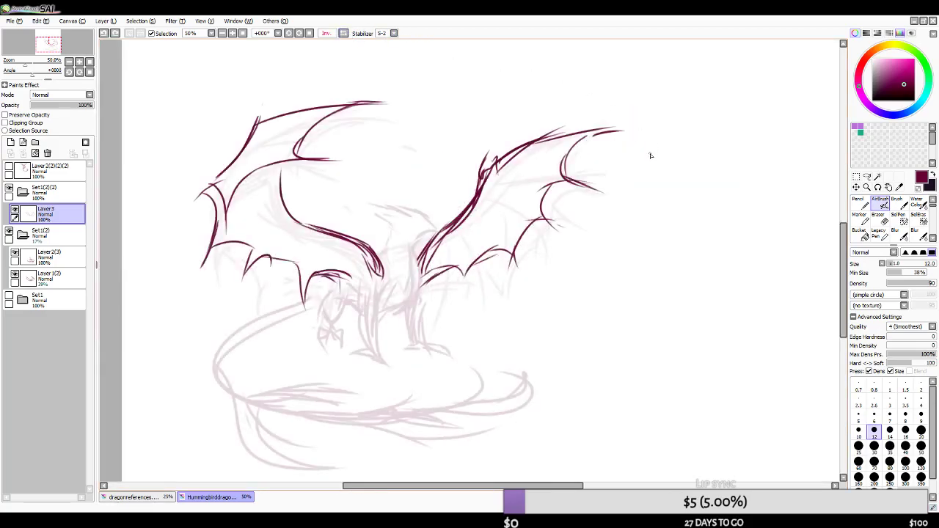
# - Try to close the front wing's tip with longer strokes along the leading edge
pyautogui.moveTo(515, 152); pyautogui.dragTo(628, 125)
pyautogui.hotkey('ctrl', 'z')
pyautogui.hotkey('ctrl', 'z')
pyautogui.moveTo(535, 138)
pyautogui.mouseDown()
pyautogui.moveTo(595, 138)
pyautogui.moveTo(631, 127)
pyautogui.mouseUp()
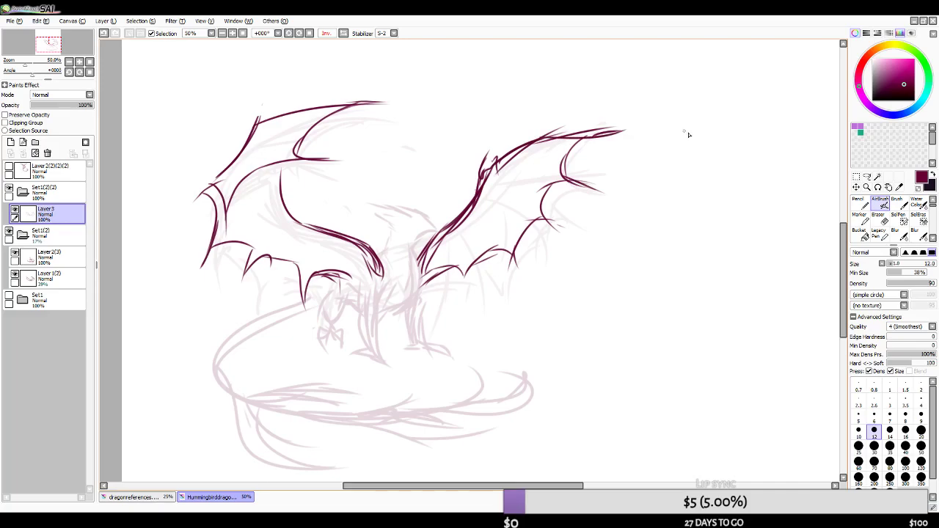
# - Try to trim the upper line of the front wing's tip with the Eraser, and extend the tip with the Airbrush
pyautogui.press('e')
pyautogui.moveTo(545, 132); pyautogui.dragTo(632, 126)
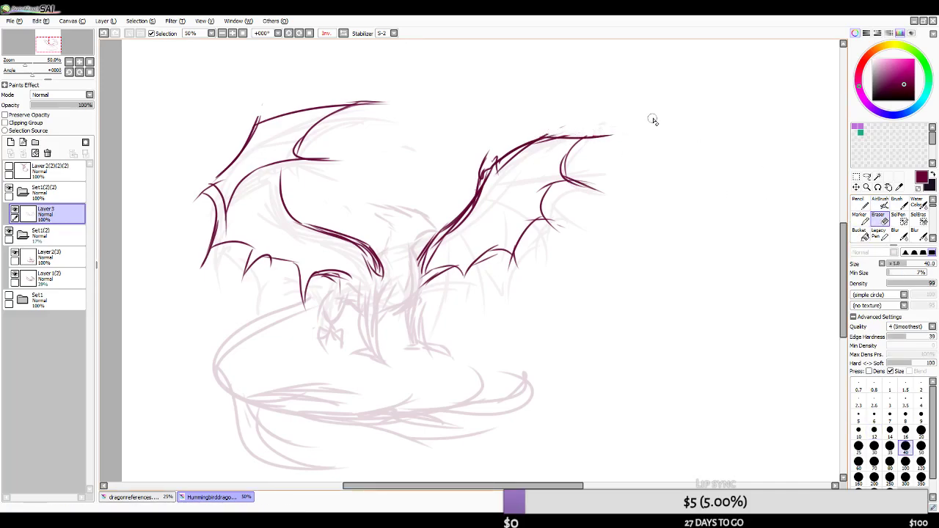
pyautogui.hotkey('ctrl', 'z')
pyautogui.moveTo(543, 134); pyautogui.dragTo(625, 133)
pyautogui.hotkey('ctrl', 'z')
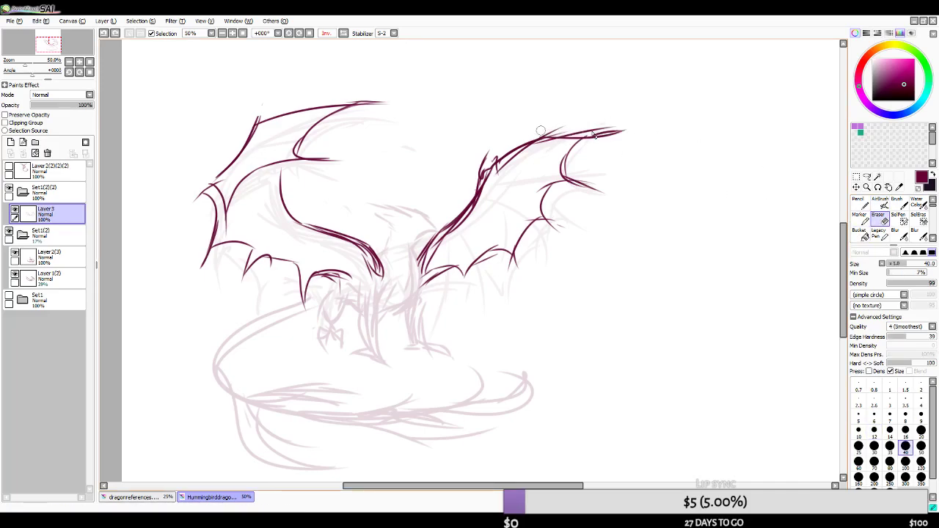
pyautogui.click(879, 204)
pyautogui.moveTo(567, 135); pyautogui.dragTo(642, 134)
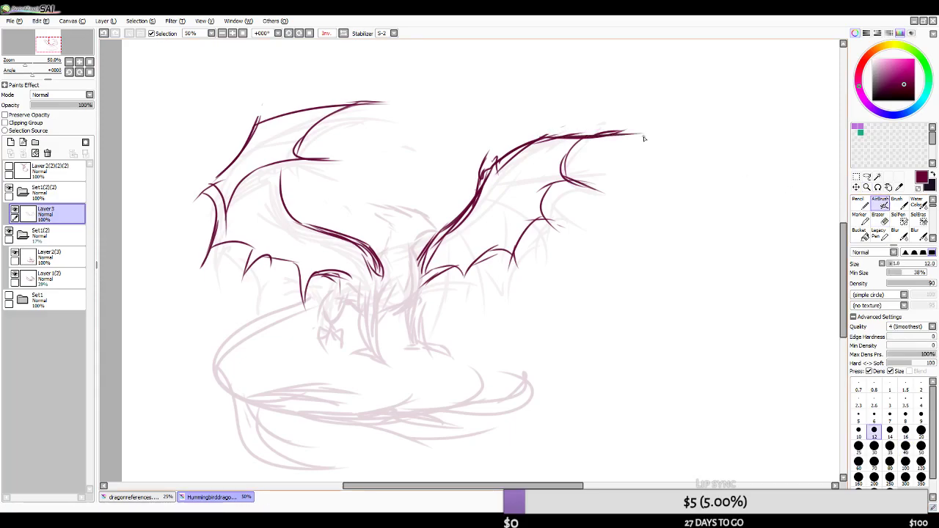
# - Try to redraw the membrane curve below the front wing's tip, and undo the recent leading-edge strokes
pyautogui.click(336, 35)
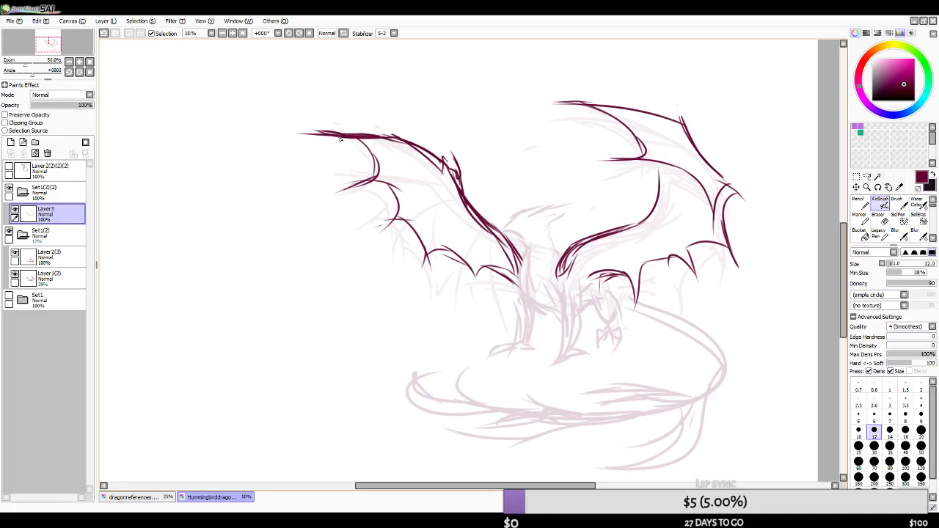
pyautogui.moveTo(350, 139)
pyautogui.mouseDown()
pyautogui.moveTo(368, 155)
pyautogui.moveTo(348, 183)
pyautogui.mouseUp()
pyautogui.hotkey('ctrl', 'z')
pyautogui.moveTo(298, 137); pyautogui.dragTo(357, 176)
pyautogui.hotkey('ctrl', 'z')
pyautogui.moveTo(352, 139); pyautogui.dragTo(367, 184)
pyautogui.hotkey('ctrl', 'z')
pyautogui.click(328, 33)
pyautogui.scroll(-4, 530, 245)
pyautogui.scroll(4, 523, 240)
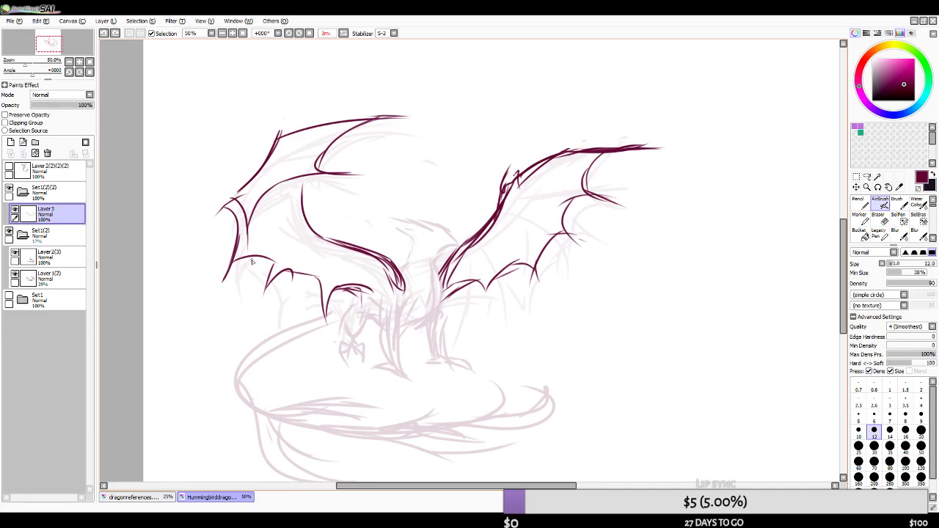
pyautogui.click(341, 34)
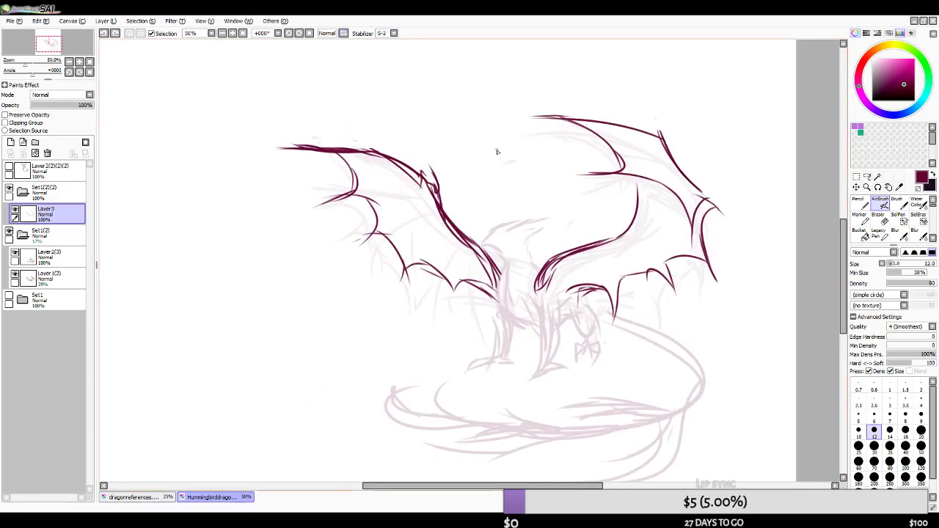
pyautogui.hotkey('ctrl', 'z')
pyautogui.hotkey('ctrl', 'z')
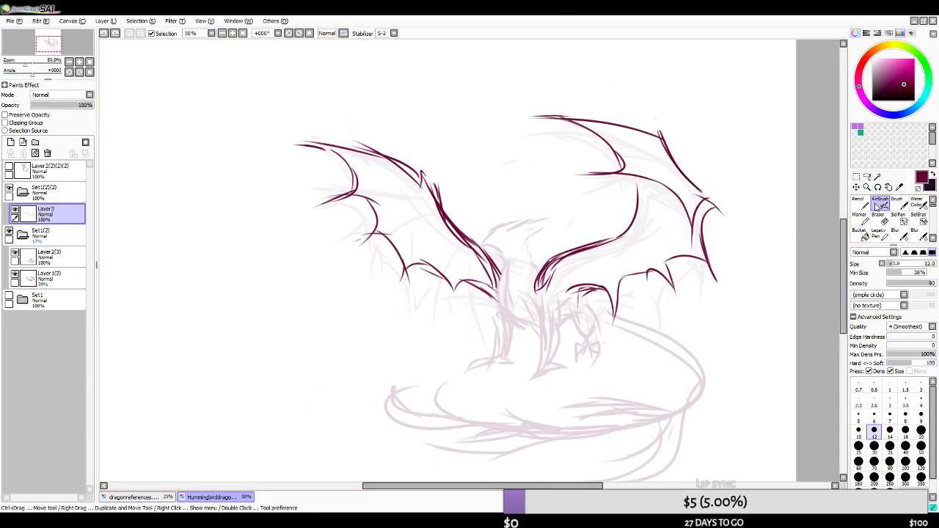
# - Redraw the front wing's leading edge as a raised, bolder line with a pointed claw at the joint
pyautogui.moveTo(435, 194)
pyautogui.mouseDown()
pyautogui.moveTo(428, 155)
pyautogui.moveTo(426, 176)
pyautogui.moveTo(385, 144)
pyautogui.moveTo(280, 129)
pyautogui.moveTo(323, 145)
pyautogui.moveTo(336, 170)
pyautogui.moveTo(326, 192)
pyautogui.moveTo(310, 196)
pyautogui.mouseUp()
pyautogui.hotkey('ctrl', 'z')
pyautogui.moveTo(324, 193)
pyautogui.mouseDown()
pyautogui.moveTo(358, 203)
pyautogui.moveTo(385, 243)
pyautogui.mouseUp()
pyautogui.hotkey('ctrl', 'z')
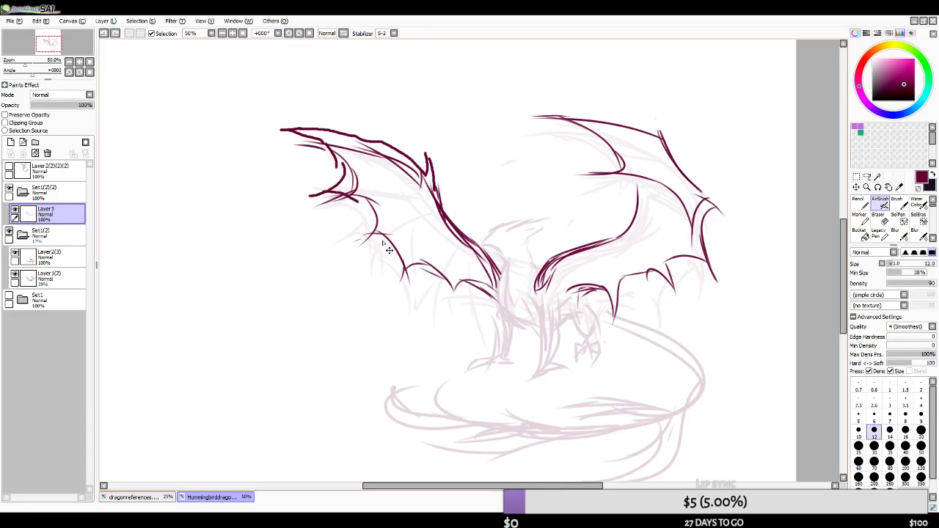
# - Undo the membrane strokes near the front wing's tip, and redraw the scalloped trailing edge boldly down to the body
pyautogui.hotkey('ctrl', 'z')
pyautogui.hotkey('ctrl', 'z')
pyautogui.hotkey('ctrl', 'z')
pyautogui.moveTo(331, 148)
pyautogui.mouseDown()
pyautogui.moveTo(348, 179)
pyautogui.moveTo(336, 191)
pyautogui.mouseUp()
pyautogui.moveTo(345, 182); pyautogui.dragTo(313, 205)
pyautogui.moveTo(317, 204)
pyautogui.mouseDown()
pyautogui.moveTo(366, 201)
pyautogui.moveTo(375, 239)
pyautogui.moveTo(360, 254)
pyautogui.moveTo(405, 287)
pyautogui.moveTo(429, 273)
pyautogui.moveTo(450, 292)
pyautogui.moveTo(488, 310)
pyautogui.mouseUp()
# - Redraw the rear wing's arm with a bolder line down to the body, and add a pointed claw at its outer joint
pyautogui.moveTo(595, 290)
pyautogui.mouseDown()
pyautogui.moveTo(543, 281)
pyautogui.moveTo(534, 301)
pyautogui.moveTo(567, 251)
pyautogui.moveTo(594, 250)
pyautogui.moveTo(627, 210)
pyautogui.moveTo(635, 170)
pyautogui.moveTo(630, 217)
pyautogui.moveTo(632, 187)
pyautogui.moveTo(689, 127)
pyautogui.moveTo(665, 149)
pyautogui.mouseUp()
pyautogui.hotkey('ctrl', 'z')
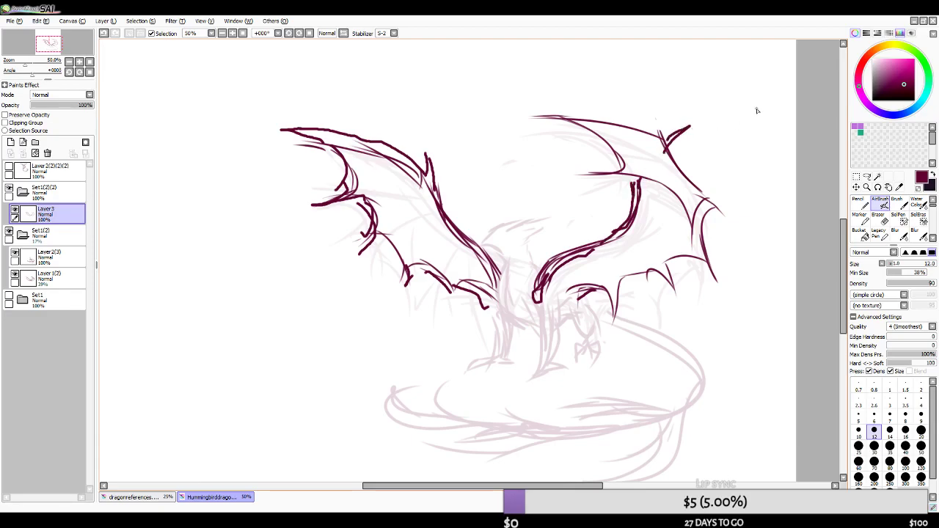
# - Try to redraw the rear wing's outer edge below the joint claw with bold strokes
pyautogui.scroll(-2, 712, 143)
pyautogui.scroll(2, 710, 152)
pyautogui.moveTo(707, 181)
pyautogui.mouseDown()
pyautogui.moveTo(688, 136)
pyautogui.moveTo(684, 147)
pyautogui.mouseUp()
pyautogui.hotkey('ctrl', 'z')
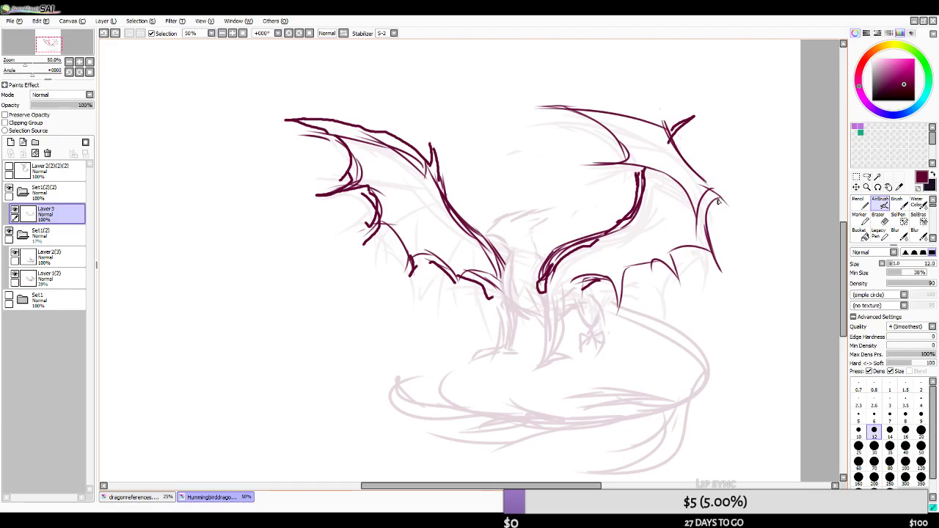
pyautogui.moveTo(676, 135); pyautogui.dragTo(735, 235)
pyautogui.hotkey('ctrl', 'z')
pyautogui.moveTo(726, 207); pyautogui.dragTo(709, 199)
pyautogui.moveTo(697, 174); pyautogui.dragTo(721, 240)
pyautogui.moveTo(701, 171); pyautogui.dragTo(708, 181)
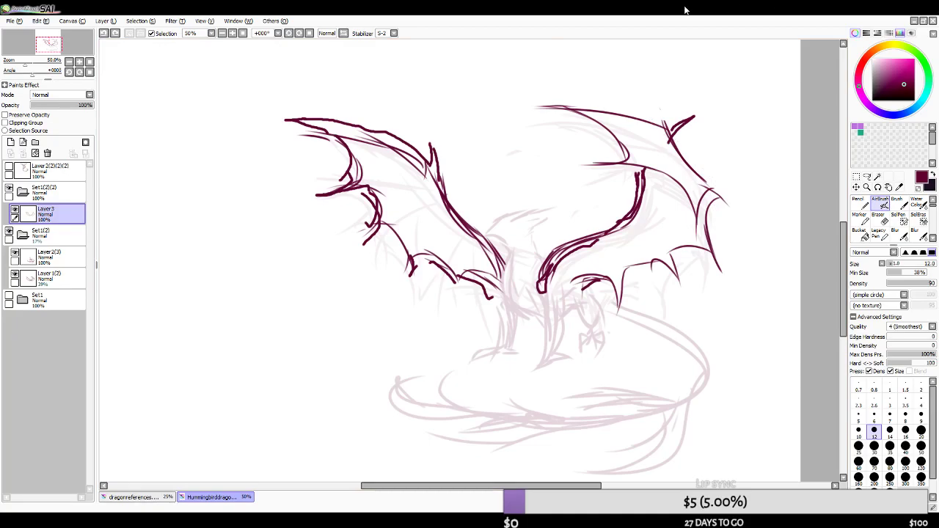
# - Mirror the canvas view horizontally and redraw the rear wing's outer edge boldly below the joint claw
pyautogui.click(343, 33)
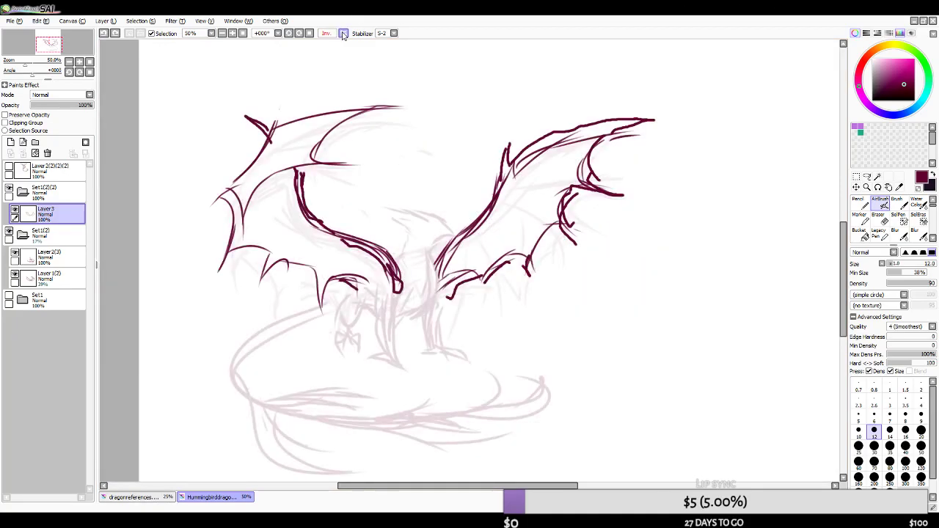
pyautogui.moveTo(257, 186)
pyautogui.mouseDown()
pyautogui.moveTo(218, 229)
pyautogui.moveTo(260, 158)
pyautogui.moveTo(219, 239)
pyautogui.moveTo(250, 166)
pyautogui.mouseUp()
pyautogui.hotkey('ctrl', 'z')
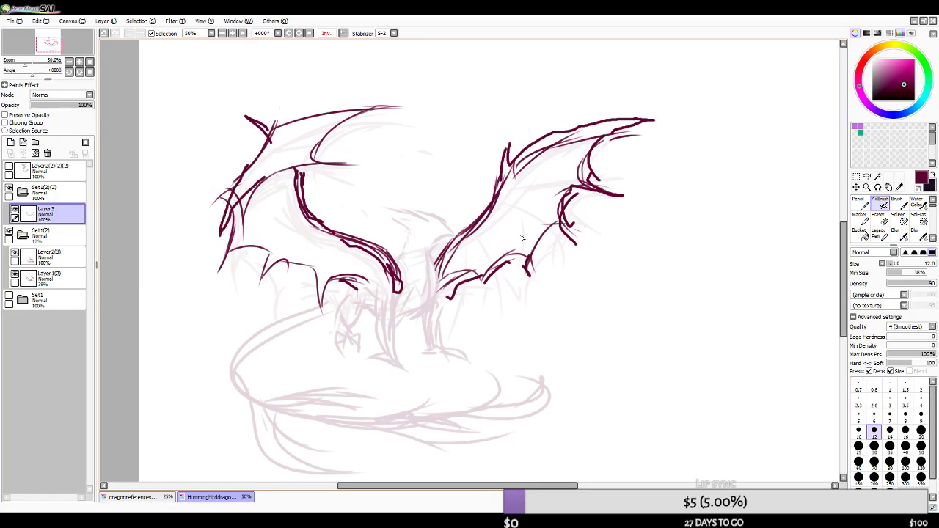
# - Add a new layer above the wing lines on Layer3, and lower Layer3's opacity to 17%
pyautogui.click(15, 211)
pyautogui.click(15, 211)
pyautogui.click(10, 142)
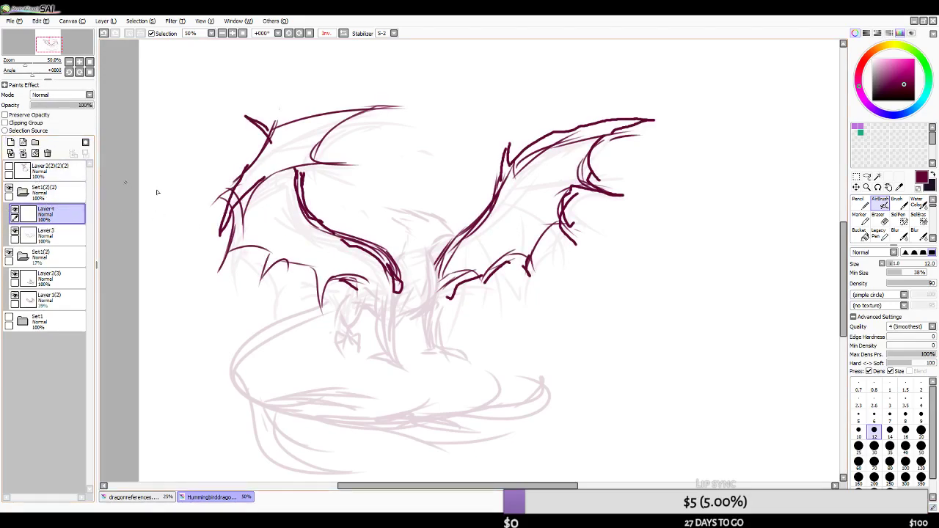
pyautogui.click(45, 235)
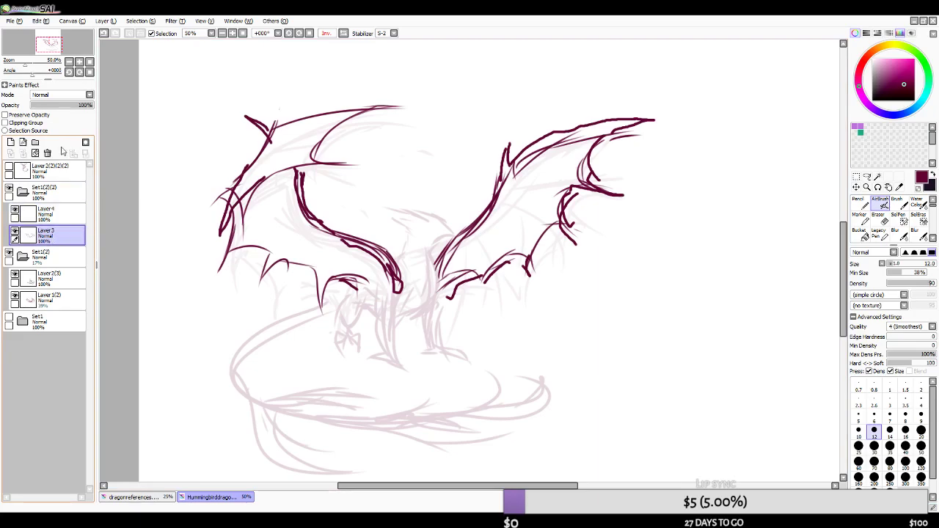
pyautogui.moveTo(69, 105); pyautogui.dragTo(41, 107)
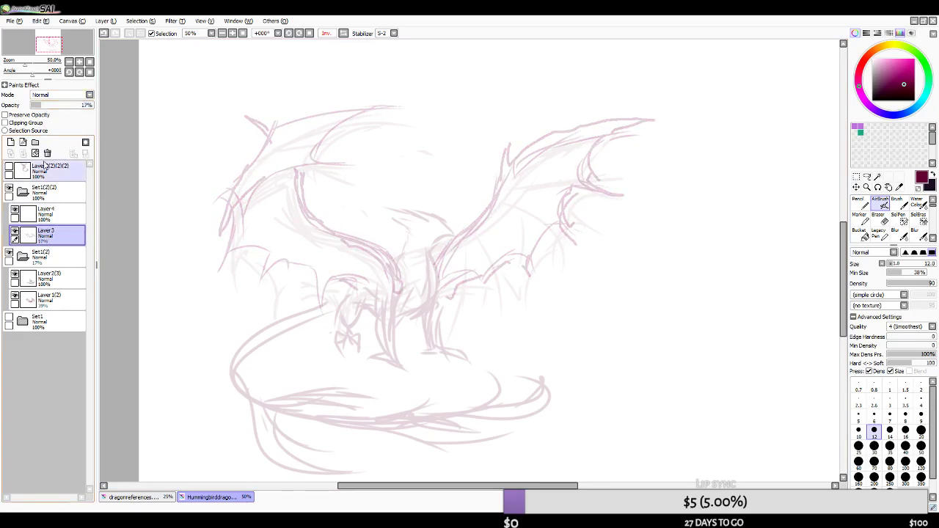
# - Collapse the Set1(2) folder and make the empty Layer4 the active layer
pyautogui.click(22, 255)
pyautogui.click(9, 252)
pyautogui.click(9, 253)
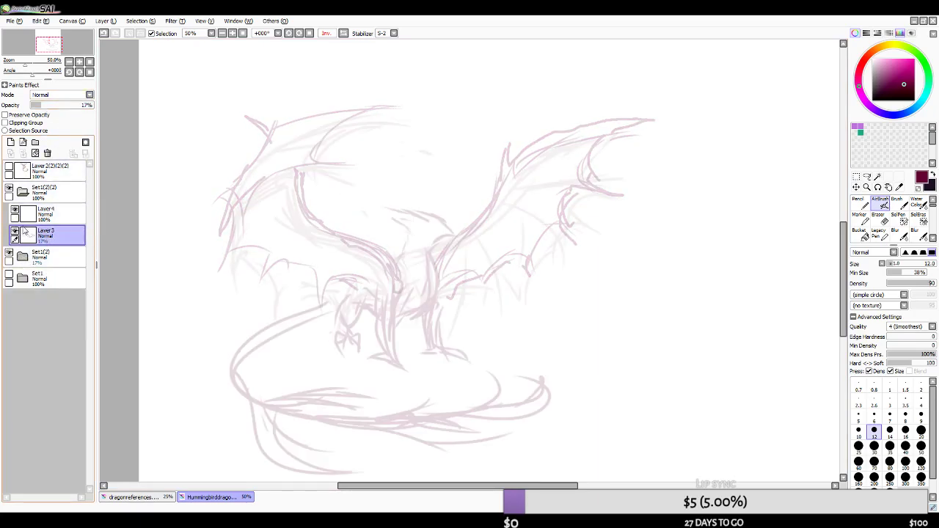
pyautogui.click(45, 213)
# - Reduce the Airbrush size to 9 and draw the near foreleg's front edge down to its first toes
pyautogui.scroll(2, 401, 278)
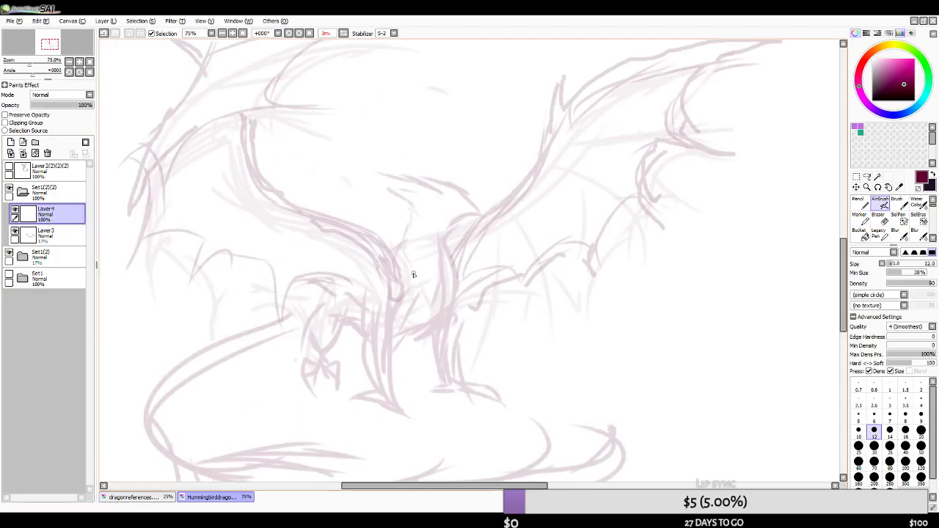
pyautogui.hotkey('ctrl', 'z')
pyautogui.moveTo(385, 316)
pyautogui.mouseDown()
pyautogui.moveTo(389, 370)
pyautogui.moveTo(407, 383)
pyautogui.moveTo(389, 355)
pyautogui.moveTo(389, 404)
pyautogui.mouseUp()
pyautogui.hotkey('ctrl', 'z')
pyautogui.hotkey('ctrl', 'z')
pyautogui.press('[')
pyautogui.moveTo(392, 319)
pyautogui.mouseDown()
pyautogui.moveTo(389, 393)
pyautogui.moveTo(407, 392)
pyautogui.moveTo(394, 361)
pyautogui.moveTo(387, 379)
pyautogui.moveTo(411, 415)
pyautogui.moveTo(394, 404)
pyautogui.moveTo(424, 417)
pyautogui.moveTo(413, 414)
pyautogui.moveTo(423, 434)
pyautogui.moveTo(394, 409)
pyautogui.moveTo(408, 436)
pyautogui.moveTo(394, 408)
pyautogui.mouseUp()
pyautogui.press('[')
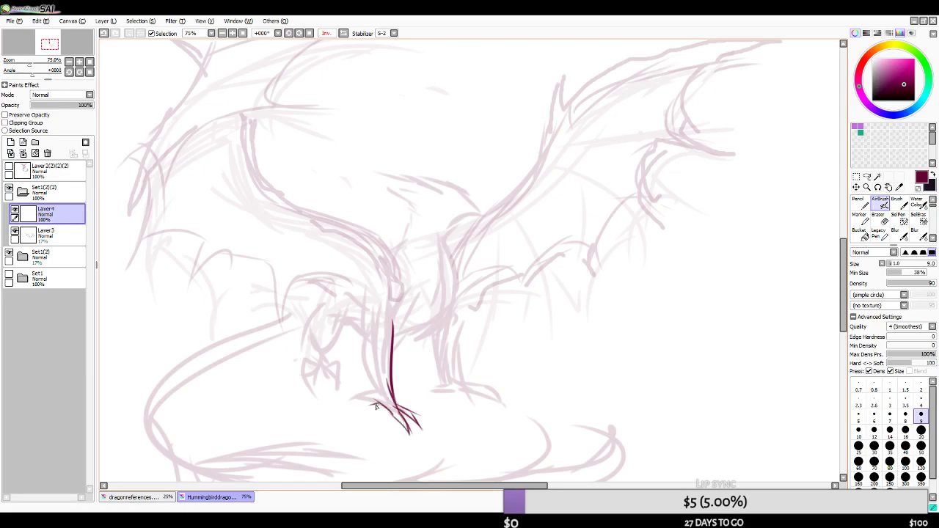
# - Draw the near forefoot's remaining front toes and its curved rear toe with pointed claws
pyautogui.moveTo(352, 400)
pyautogui.mouseDown()
pyautogui.moveTo(382, 397)
pyautogui.moveTo(409, 437)
pyautogui.moveTo(405, 430)
pyautogui.moveTo(437, 430)
pyautogui.moveTo(410, 413)
pyautogui.moveTo(428, 438)
pyautogui.moveTo(423, 416)
pyautogui.moveTo(435, 431)
pyautogui.moveTo(413, 411)
pyautogui.mouseUp()
pyautogui.hotkey('ctrl', 'z')
pyautogui.hotkey('ctrl', 'z')
pyautogui.hotkey('ctrl', 'z')
pyautogui.hotkey('ctrl', 'z')
pyautogui.hotkey('ctrl', 'z')
pyautogui.hotkey('ctrl', 'z')
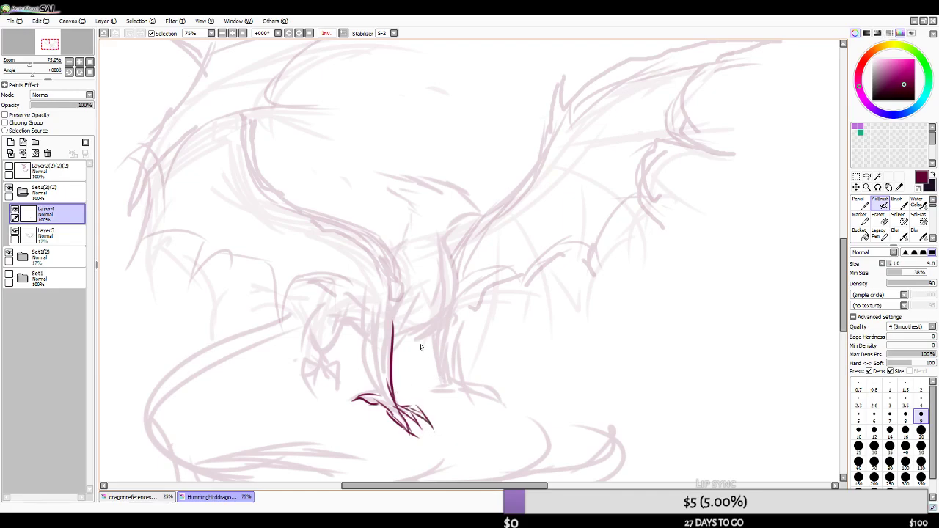
# - Draw the far foreleg's front and rear edges from the chest down to the ankle
pyautogui.hotkey('ctrl', 'z')
pyautogui.moveTo(434, 332)
pyautogui.mouseDown()
pyautogui.moveTo(446, 381)
pyautogui.moveTo(461, 338)
pyautogui.mouseUp()
pyautogui.moveTo(453, 383); pyautogui.dragTo(460, 279)
pyautogui.hotkey('ctrl', 'z')
pyautogui.moveTo(456, 334)
pyautogui.mouseDown()
pyautogui.moveTo(457, 299)
pyautogui.moveTo(460, 334)
pyautogui.moveTo(462, 274)
pyautogui.moveTo(457, 312)
pyautogui.moveTo(450, 263)
pyautogui.mouseUp()
pyautogui.hotkey('ctrl', 'z')
pyautogui.moveTo(457, 294); pyautogui.dragTo(439, 236)
# - Draw the underside of the chest between the forelegs, and a line rising from it along the breast
pyautogui.moveTo(450, 322)
pyautogui.mouseDown()
pyautogui.moveTo(396, 348)
pyautogui.moveTo(398, 316)
pyautogui.mouseUp()
pyautogui.hotkey('ctrl', 'z')
pyautogui.hotkey('ctrl', 'z')
pyautogui.moveTo(396, 355); pyautogui.dragTo(416, 310)
pyautogui.hotkey('ctrl', 'z')
pyautogui.moveTo(395, 342)
pyautogui.mouseDown()
pyautogui.moveTo(410, 306)
pyautogui.moveTo(401, 346)
pyautogui.moveTo(433, 335)
pyautogui.moveTo(405, 340)
pyautogui.moveTo(439, 323)
pyautogui.moveTo(442, 268)
pyautogui.mouseUp()
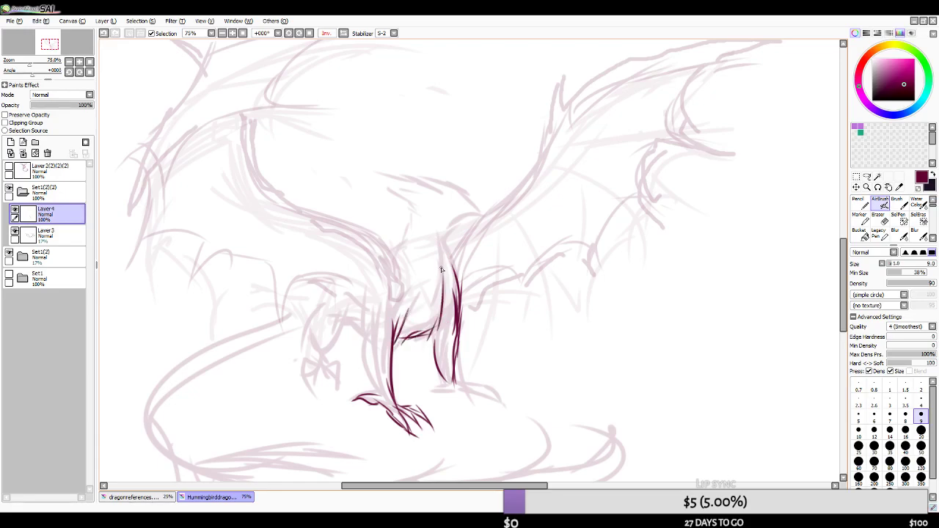
pyautogui.hotkey('ctrl', 'z')
# - Draw the far forefoot with a rear toe and spread clawed front toes, redrawing the outermost claws
pyautogui.moveTo(440, 377)
pyautogui.mouseDown()
pyautogui.moveTo(476, 384)
pyautogui.moveTo(503, 398)
pyautogui.mouseUp()
pyautogui.moveTo(490, 387)
pyautogui.mouseDown()
pyautogui.moveTo(497, 406)
pyautogui.moveTo(477, 390)
pyautogui.moveTo(514, 401)
pyautogui.moveTo(491, 391)
pyautogui.moveTo(482, 406)
pyautogui.mouseUp()
pyautogui.hotkey('ctrl', 'z')
pyautogui.hotkey('ctrl', 'z')
pyautogui.hotkey('ctrl', 'z')
pyautogui.hotkey('ctrl', 'z')
pyautogui.hotkey('ctrl', 'z')
pyautogui.hotkey('ctrl', 'z')
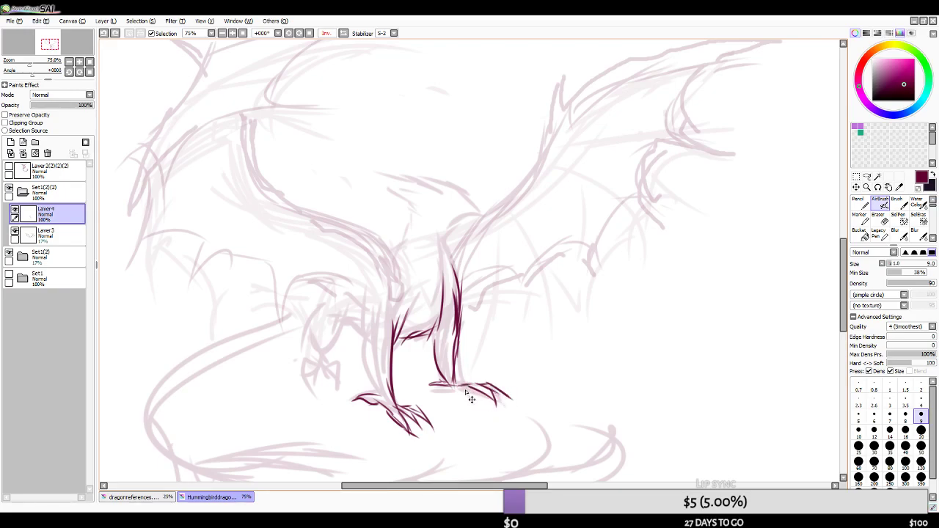
pyautogui.moveTo(477, 386)
pyautogui.mouseDown()
pyautogui.moveTo(489, 399)
pyautogui.moveTo(473, 402)
pyautogui.mouseUp()
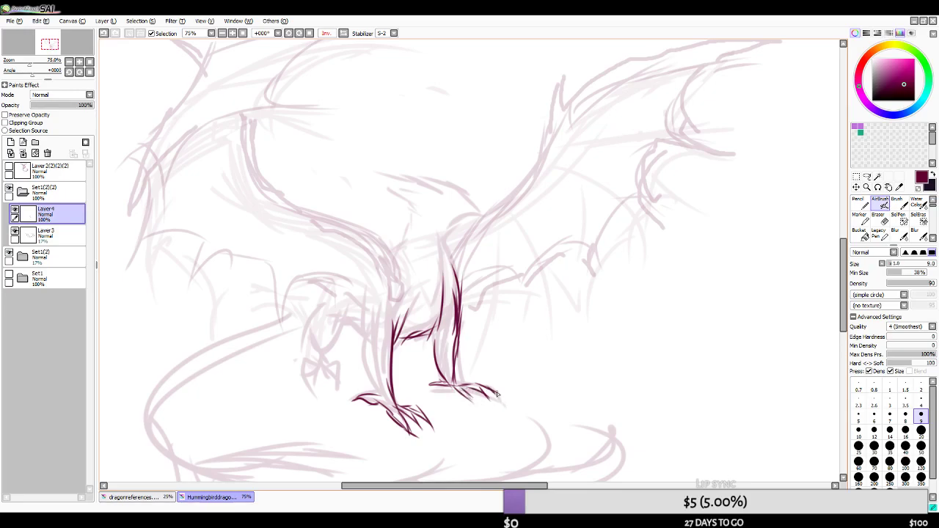
# - Restore the unmirrored view and draw the near foreleg's rear edge with feather tufts at the elbow
pyautogui.click(344, 33)
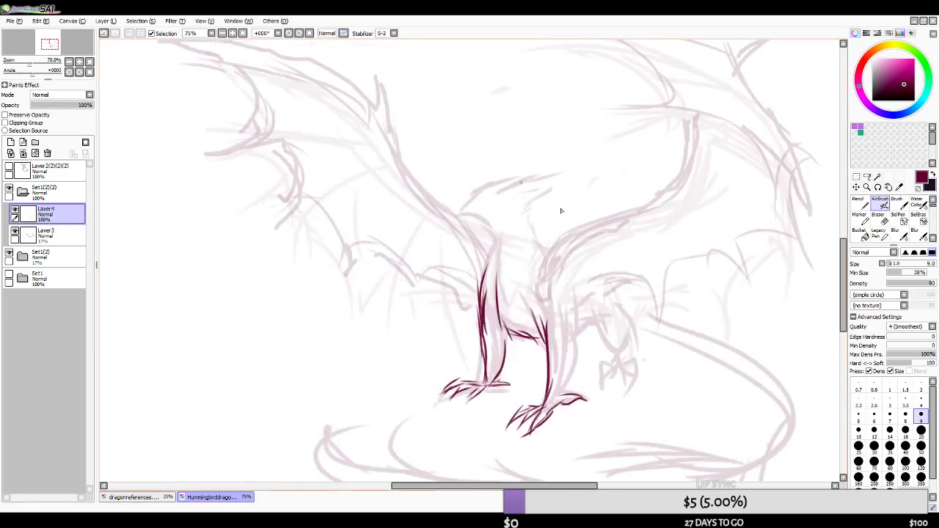
pyautogui.moveTo(507, 332)
pyautogui.mouseDown()
pyautogui.moveTo(524, 336)
pyautogui.moveTo(506, 360)
pyautogui.moveTo(594, 317)
pyautogui.moveTo(563, 384)
pyautogui.mouseUp()
pyautogui.hotkey('ctrl', 'z')
pyautogui.moveTo(577, 352)
pyautogui.mouseDown()
pyautogui.moveTo(559, 402)
pyautogui.moveTo(570, 327)
pyautogui.mouseUp()
# - Draw the back of the neck with feather tufts, and a jagged feathered crest over the head
pyautogui.moveTo(547, 330)
pyautogui.mouseDown()
pyautogui.moveTo(541, 266)
pyautogui.moveTo(559, 222)
pyautogui.mouseUp()
pyautogui.hotkey('ctrl', 'z')
pyautogui.moveTo(546, 272)
pyautogui.mouseDown()
pyautogui.moveTo(550, 248)
pyautogui.moveTo(525, 204)
pyautogui.mouseUp()
pyautogui.hotkey('ctrl', 'z')
pyautogui.moveTo(540, 251); pyautogui.dragTo(535, 202)
pyautogui.moveTo(540, 236)
pyautogui.mouseDown()
pyautogui.moveTo(534, 189)
pyautogui.moveTo(515, 171)
pyautogui.moveTo(492, 179)
pyautogui.moveTo(549, 190)
pyautogui.moveTo(505, 174)
pyautogui.moveTo(456, 203)
pyautogui.mouseUp()
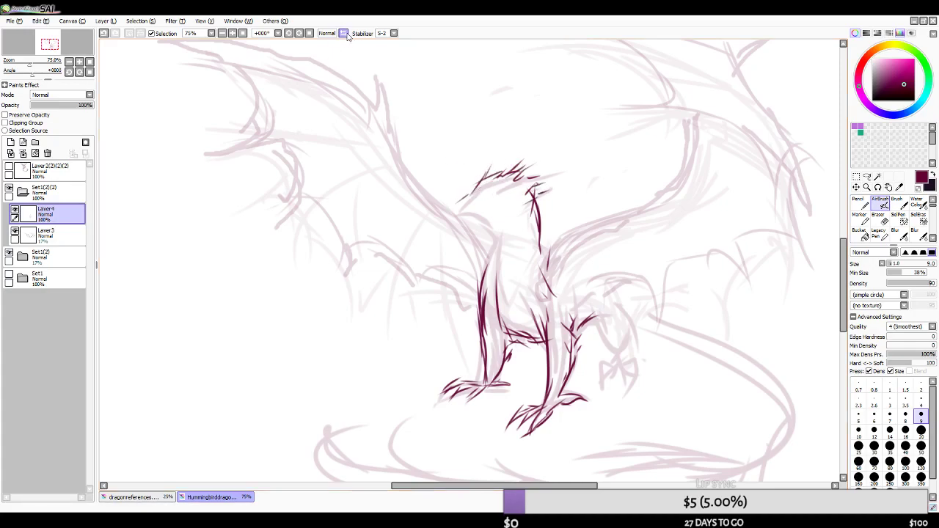
# - Mirror the view and draw the head's forehead line, sloping down into the pointed beak
pyautogui.click(334, 33)
pyautogui.hotkey('ctrl', 'z')
pyautogui.moveTo(462, 187)
pyautogui.mouseDown()
pyautogui.moveTo(494, 234)
pyautogui.moveTo(480, 231)
pyautogui.mouseUp()
pyautogui.hotkey('ctrl', 'z')
pyautogui.hotkey('ctrl', 'z')
pyautogui.hotkey('ctrl', 'z')
pyautogui.moveTo(469, 200)
pyautogui.mouseDown()
pyautogui.moveTo(488, 232)
pyautogui.moveTo(446, 219)
pyautogui.moveTo(471, 228)
pyautogui.moveTo(439, 227)
pyautogui.moveTo(432, 289)
pyautogui.mouseUp()
# - Draw the lower beak and cheek line, and a curved shoulder line above the near foreleg
pyautogui.hotkey('ctrl', 'z')
pyautogui.hotkey('ctrl', 'z')
pyautogui.hotkey('ctrl', 'z')
pyautogui.moveTo(408, 328); pyautogui.dragTo(414, 313)
pyautogui.moveTo(444, 272); pyautogui.dragTo(449, 331)
pyautogui.hotkey('ctrl', 'z')
pyautogui.moveTo(409, 277)
pyautogui.mouseDown()
pyautogui.moveTo(416, 331)
pyautogui.moveTo(414, 291)
pyautogui.mouseUp()
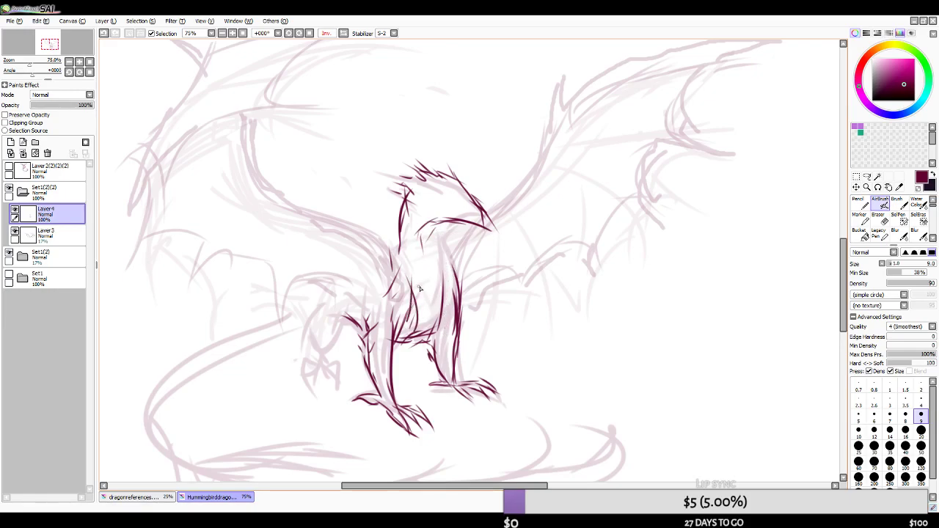
# - Try to add further chest and shoulder strokes in both the mirrored and normal views
pyautogui.hotkey('ctrl', 'z')
pyautogui.hotkey('ctrl', 'z')
pyautogui.moveTo(450, 236); pyautogui.dragTo(457, 313)
pyautogui.hotkey('ctrl', 'z')
pyautogui.press('h')
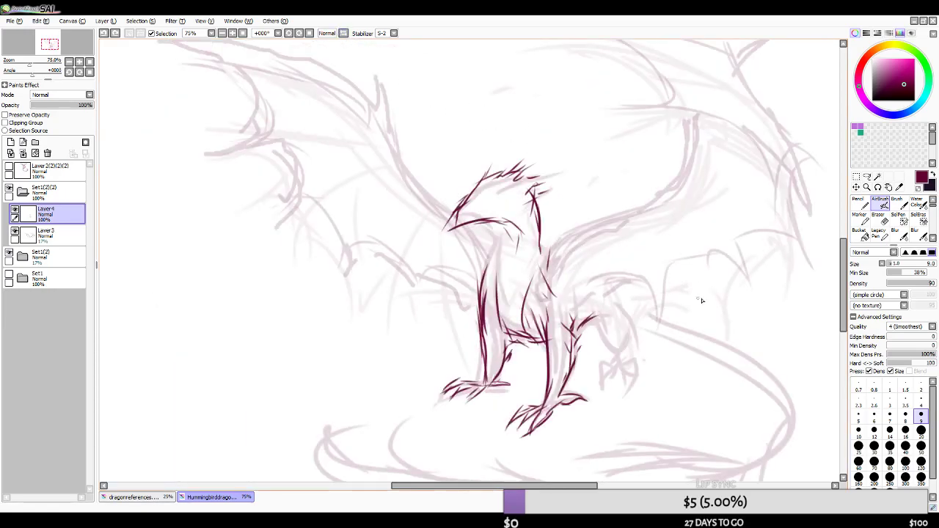
pyautogui.moveTo(541, 277); pyautogui.dragTo(536, 313)
pyautogui.hotkey('ctrl', 'z')
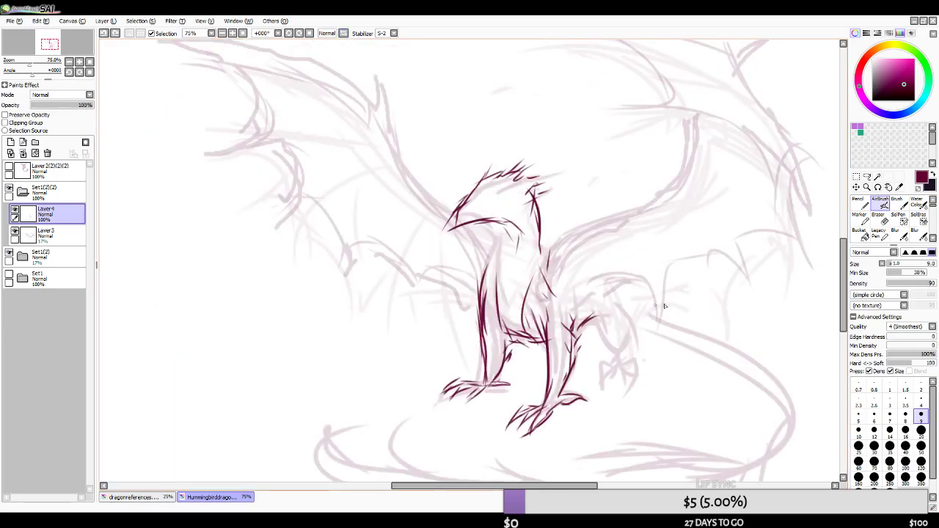
# - Erase the inner breast line and thin the far foreleg's upper line using the Eraser at size 30
pyautogui.click(880, 220)
pyautogui.press('[')
pyautogui.press('[')
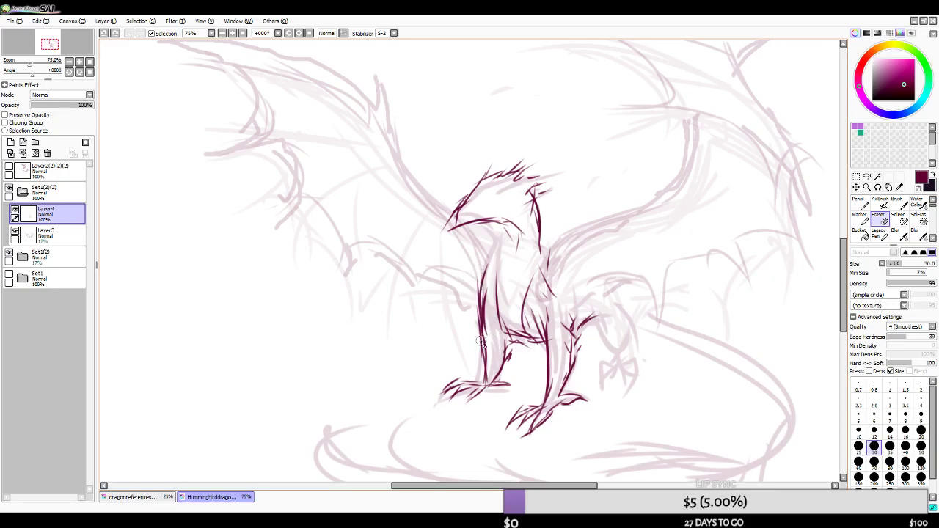
pyautogui.moveTo(494, 273); pyautogui.dragTo(517, 334)
pyautogui.click(880, 203)
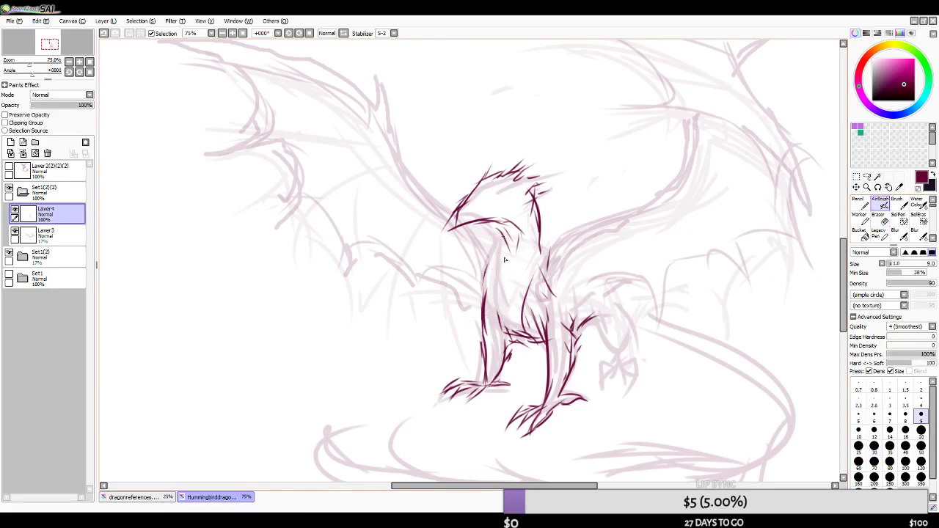
# - Draw a curved chest line with the Airbrush from the throat down the breast to the belly
pyautogui.moveTo(495, 235)
pyautogui.mouseDown()
pyautogui.moveTo(481, 283)
pyautogui.moveTo(496, 329)
pyautogui.moveTo(493, 253)
pyautogui.moveTo(480, 295)
pyautogui.mouseUp()
pyautogui.hotkey('ctrl', 'z')
pyautogui.hotkey('ctrl', 'z')
pyautogui.moveTo(481, 283); pyautogui.dragTo(496, 330)
pyautogui.hotkey('ctrl', 'z')
pyautogui.hotkey('ctrl', 'z')
pyautogui.moveTo(494, 253)
pyautogui.mouseDown()
pyautogui.moveTo(480, 292)
pyautogui.moveTo(502, 312)
pyautogui.moveTo(506, 342)
pyautogui.mouseUp()
pyautogui.moveTo(485, 269); pyautogui.dragTo(502, 336)
# - Join the throat line to the underside of the beak, and mirror the canvas view
pyautogui.moveTo(505, 244); pyautogui.dragTo(486, 283)
pyautogui.hotkey('ctrl', 'z')
pyautogui.moveTo(487, 222)
pyautogui.mouseDown()
pyautogui.moveTo(478, 273)
pyautogui.moveTo(489, 265)
pyautogui.moveTo(478, 227)
pyautogui.moveTo(498, 268)
pyautogui.moveTo(486, 264)
pyautogui.moveTo(485, 220)
pyautogui.mouseUp()
pyautogui.hotkey('ctrl', 'z')
pyautogui.hotkey('ctrl', 'z')
pyautogui.hotkey('ctrl', 'z')
pyautogui.click(319, 34)
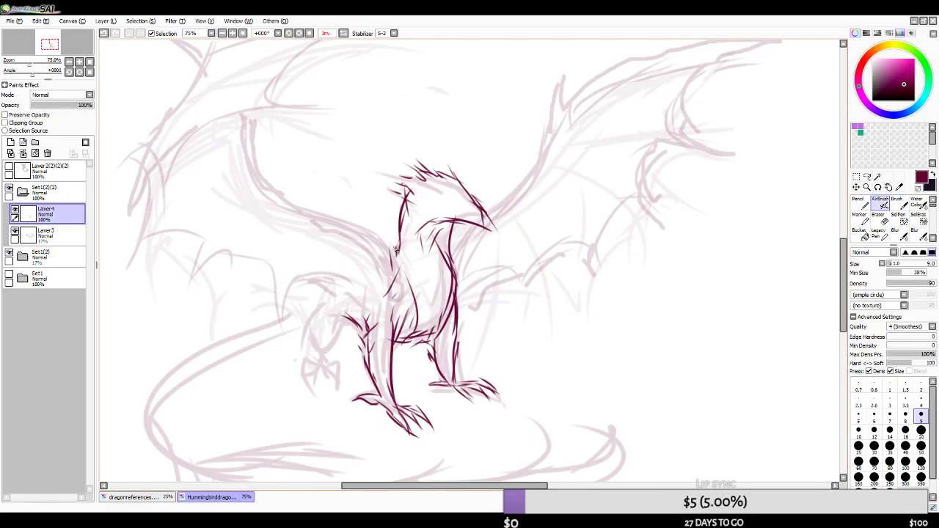
# - Try to draw a stroke along the hind leg
pyautogui.hotkey('ctrl', 'z')
pyautogui.moveTo(323, 296); pyautogui.dragTo(318, 351)
pyautogui.hotkey('ctrl', 'z')
# - Examine the redrawn head, chest and forelegs against the whole faded sketch in mirrored and normal views
pyautogui.scroll(-3, 690, 233)
pyautogui.scroll(3, 687, 238)
pyautogui.scroll(-2, 530, 216)
pyautogui.scroll(2, 524, 213)
pyautogui.scroll(-2, 343, 40)
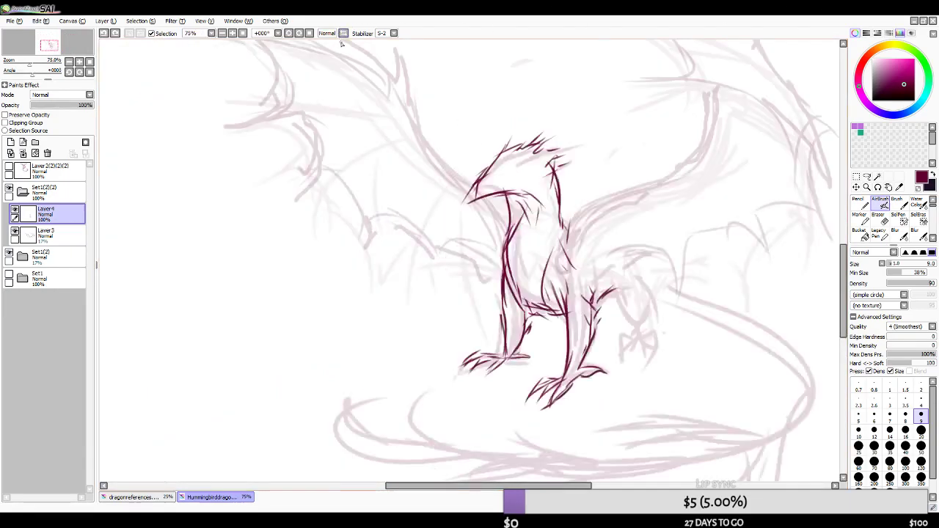
pyautogui.scroll(-1, 348, 96)
pyautogui.scroll(1, 313, 244)
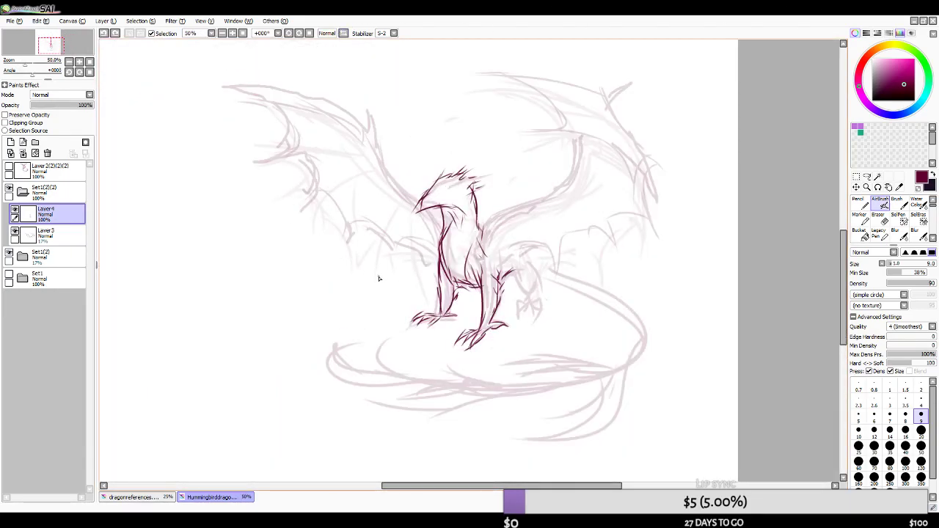
pyautogui.scroll(1, 376, 240)
pyautogui.scroll(-1, 454, 278)
pyautogui.scroll(1, 481, 297)
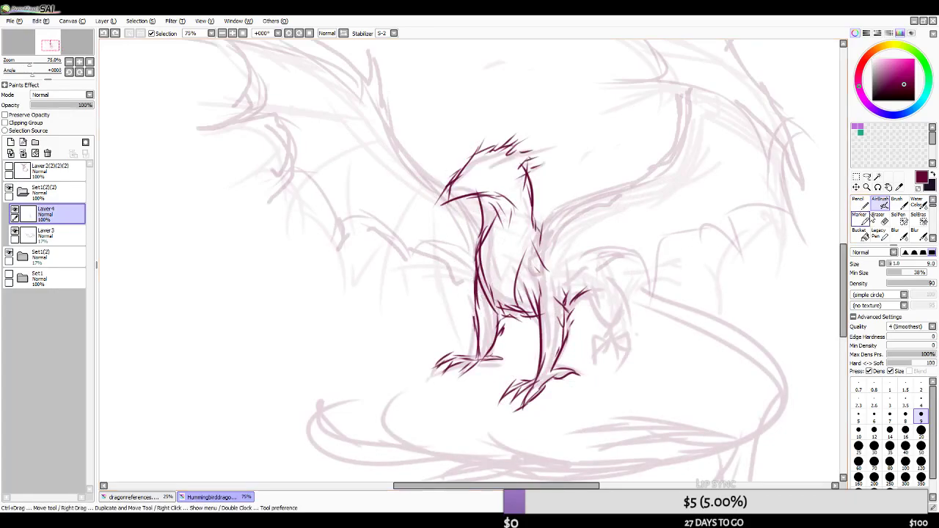
# - Draw the near hind leg with the Airbrush, from the belly curve down to a clawed foot
pyautogui.press('e')
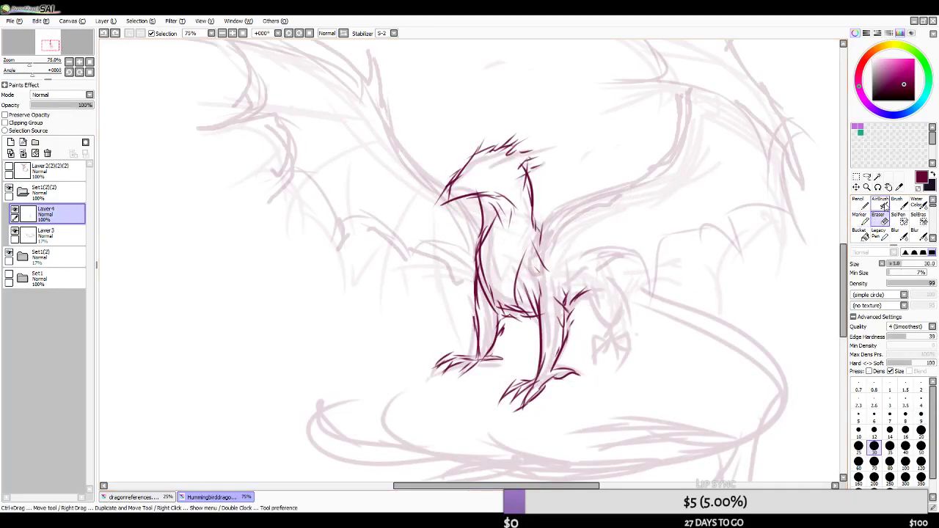
pyautogui.press('v')
pyautogui.moveTo(579, 296)
pyautogui.mouseDown()
pyautogui.moveTo(595, 326)
pyautogui.moveTo(611, 330)
pyautogui.moveTo(626, 303)
pyautogui.moveTo(610, 337)
pyautogui.moveTo(617, 344)
pyautogui.moveTo(609, 333)
pyautogui.moveTo(594, 361)
pyautogui.moveTo(616, 352)
pyautogui.moveTo(613, 343)
pyautogui.moveTo(607, 369)
pyautogui.moveTo(617, 347)
pyautogui.moveTo(624, 352)
pyautogui.moveTo(617, 347)
pyautogui.moveTo(619, 373)
pyautogui.mouseUp()
pyautogui.hotkey('ctrl', 'z')
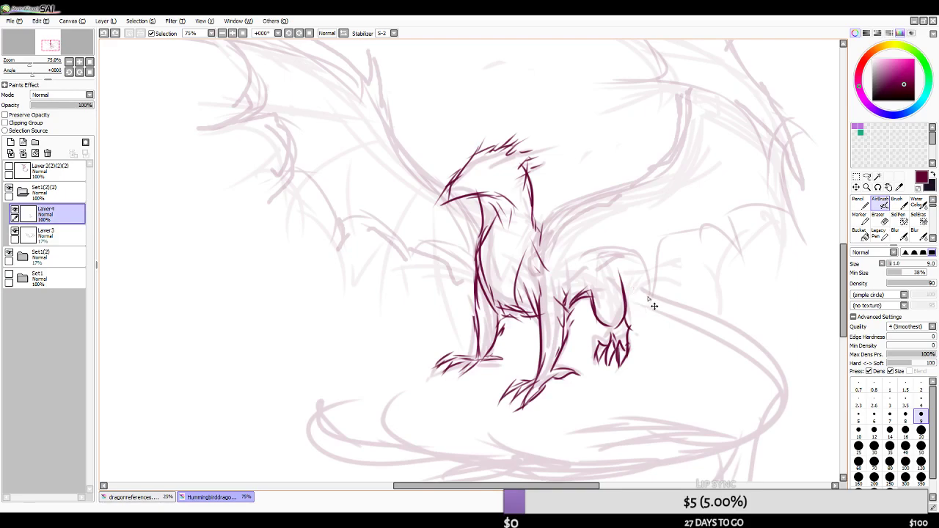
# - Mirror the view and draw the tail's long edges, sweeping out from the rump and curling round below the feet
pyautogui.click(344, 33)
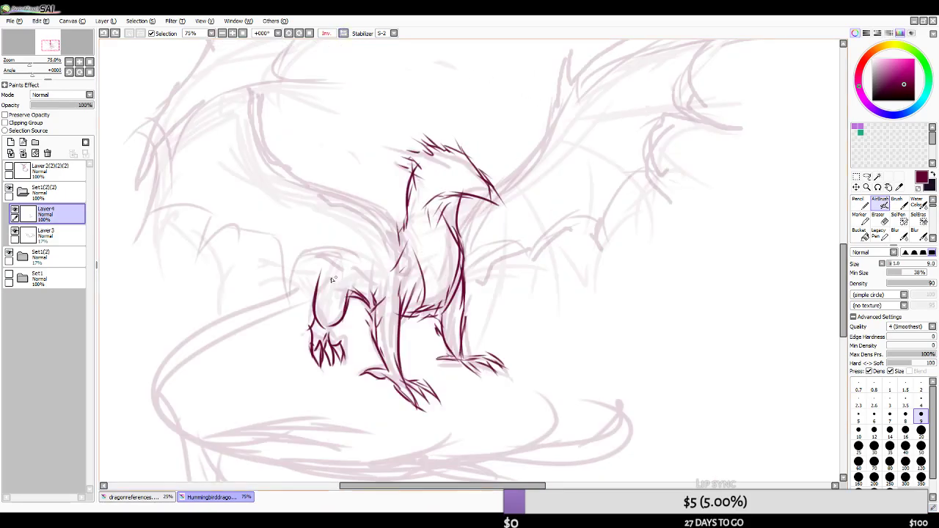
pyautogui.moveTo(320, 263)
pyautogui.mouseDown()
pyautogui.moveTo(156, 350)
pyautogui.moveTo(147, 395)
pyautogui.moveTo(257, 443)
pyautogui.mouseUp()
pyautogui.moveTo(157, 346)
pyautogui.mouseDown()
pyautogui.moveTo(218, 459)
pyautogui.moveTo(286, 448)
pyautogui.mouseUp()
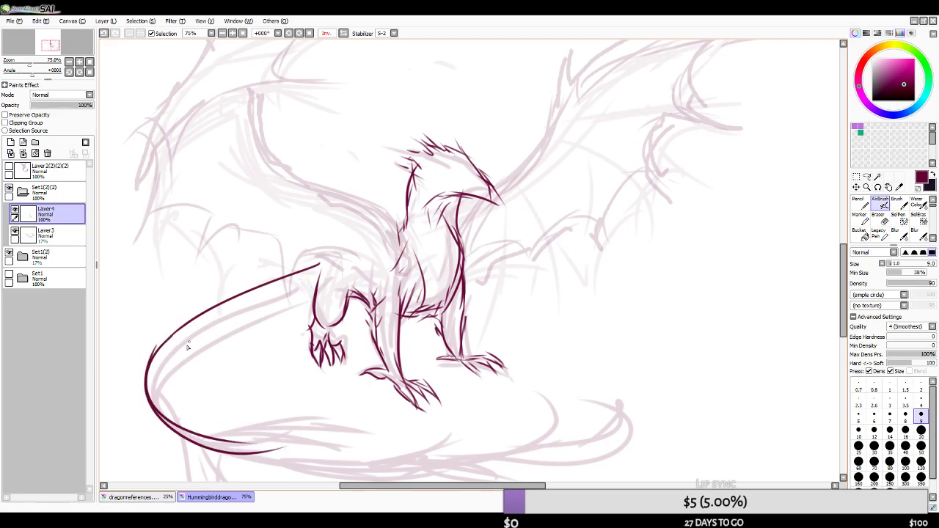
pyautogui.hotkey('ctrl', 'z')
pyautogui.moveTo(154, 394)
pyautogui.mouseDown()
pyautogui.moveTo(302, 299)
pyautogui.moveTo(169, 368)
pyautogui.moveTo(184, 428)
pyautogui.moveTo(315, 456)
pyautogui.mouseUp()
# - Draw the upper cluster of pointed tail feathers, branching off where the tail curls below the feet
pyautogui.moveTo(203, 436); pyautogui.dragTo(352, 421)
pyautogui.moveTo(247, 426); pyautogui.dragTo(381, 424)
pyautogui.moveTo(325, 421)
pyautogui.mouseDown()
pyautogui.moveTo(391, 429)
pyautogui.moveTo(276, 438)
pyautogui.moveTo(348, 446)
pyautogui.moveTo(242, 440)
pyautogui.moveTo(371, 441)
pyautogui.mouseUp()
pyautogui.moveTo(303, 416); pyautogui.dragTo(432, 425)
# - Draw the drooping lower tail feather with jagged inner barbs beneath the tail's curl
pyautogui.scroll(-3, 380, 323)
pyautogui.scroll(2, 371, 349)
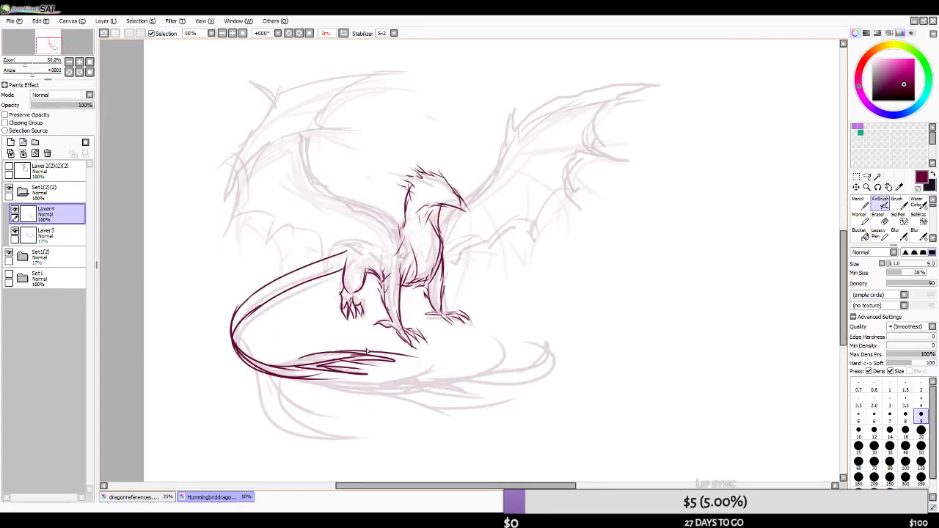
pyautogui.moveTo(258, 373)
pyautogui.mouseDown()
pyautogui.moveTo(265, 407)
pyautogui.moveTo(279, 411)
pyautogui.moveTo(276, 437)
pyautogui.moveTo(354, 431)
pyautogui.mouseUp()
pyautogui.hotkey('ctrl', 'z')
pyautogui.moveTo(279, 402)
pyautogui.mouseDown()
pyautogui.moveTo(349, 430)
pyautogui.moveTo(314, 417)
pyautogui.mouseUp()
pyautogui.moveTo(277, 393)
pyautogui.mouseDown()
pyautogui.moveTo(343, 403)
pyautogui.moveTo(284, 387)
pyautogui.moveTo(313, 374)
pyautogui.moveTo(343, 384)
pyautogui.mouseUp()
# - Draw the long trailing tail feathers, sweeping under the feet to upturned tips, with shorter feathers below
pyautogui.moveTo(286, 377); pyautogui.dragTo(523, 359)
pyautogui.hotkey('ctrl', 'z')
pyautogui.moveTo(279, 371)
pyautogui.mouseDown()
pyautogui.moveTo(486, 336)
pyautogui.moveTo(402, 387)
pyautogui.moveTo(546, 367)
pyautogui.moveTo(430, 385)
pyautogui.mouseUp()
pyautogui.moveTo(495, 382); pyautogui.dragTo(416, 388)
pyautogui.moveTo(470, 400); pyautogui.dragTo(366, 385)
pyautogui.moveTo(309, 378)
pyautogui.mouseDown()
pyautogui.moveTo(450, 365)
pyautogui.moveTo(354, 386)
pyautogui.moveTo(429, 408)
pyautogui.moveTo(355, 409)
pyautogui.mouseUp()
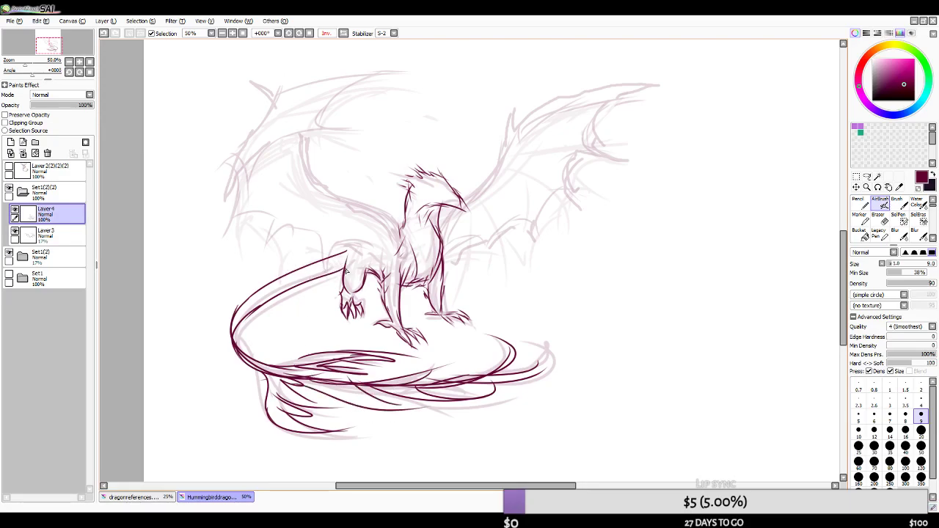
pyautogui.moveTo(346, 251)
pyautogui.mouseDown()
pyautogui.moveTo(307, 264)
pyautogui.moveTo(292, 290)
pyautogui.mouseUp()
pyautogui.hotkey('ctrl', 'z')
pyautogui.moveTo(348, 252); pyautogui.dragTo(269, 290)
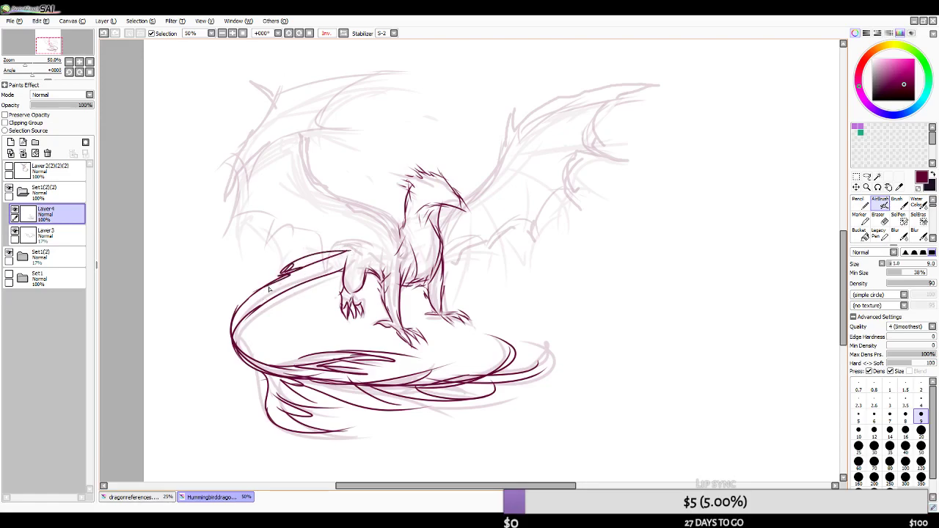
pyautogui.hotkey('ctrl', 'z')
pyautogui.hotkey('ctrl', 'z')
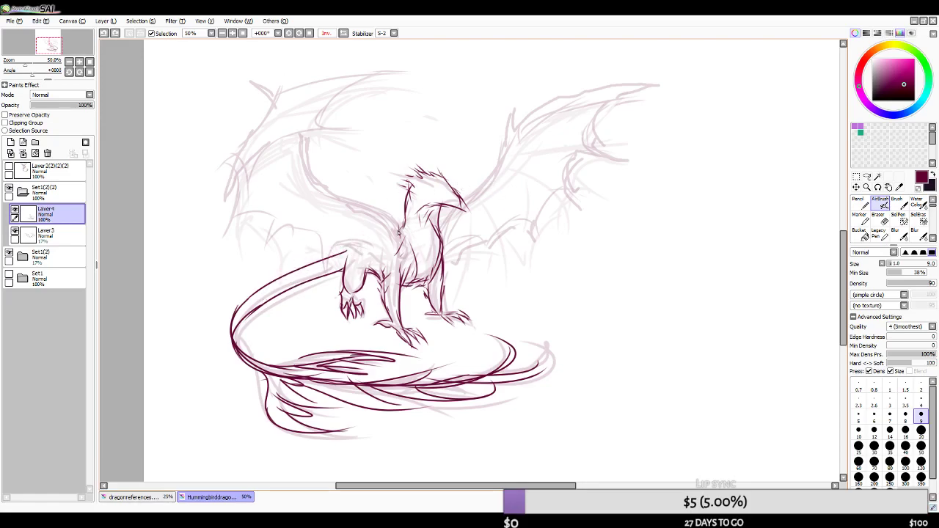
# - Draw the back contour from the base of the neck over the rump and into the tail's upper edge
pyautogui.moveTo(356, 228); pyautogui.dragTo(315, 258)
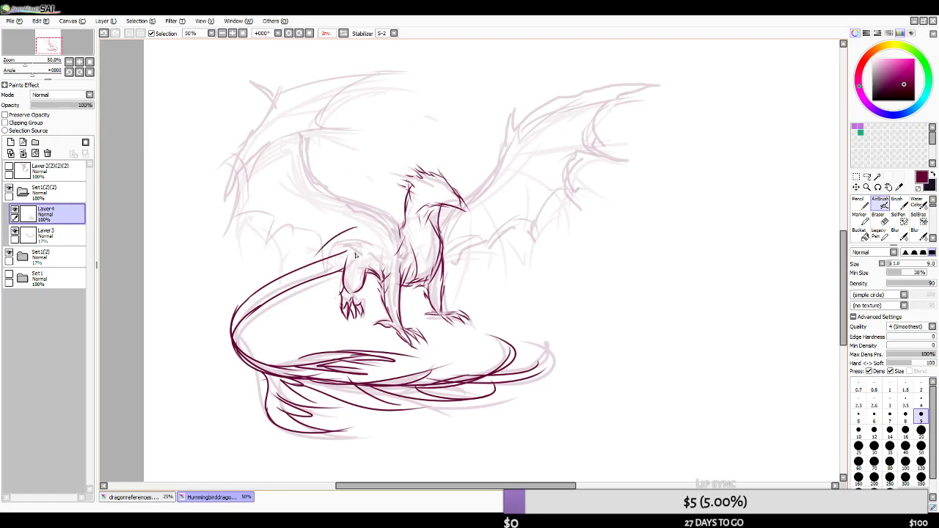
pyautogui.hotkey('ctrl', 'z')
pyautogui.hotkey('ctrl', 'y')
pyautogui.hotkey('ctrl', 'z')
pyautogui.hotkey('ctrl', 'z')
pyautogui.moveTo(401, 229)
pyautogui.mouseDown()
pyautogui.moveTo(371, 222)
pyautogui.moveTo(293, 276)
pyautogui.mouseUp()
pyautogui.hotkey('ctrl', 'z')
pyautogui.hotkey('ctrl', 'z')
pyautogui.moveTo(344, 240); pyautogui.dragTo(270, 285)
pyautogui.hotkey('ctrl', 'z')
pyautogui.moveTo(354, 234); pyautogui.dragTo(231, 299)
pyautogui.hotkey('ctrl', 'z')
pyautogui.moveTo(350, 239); pyautogui.dragTo(242, 302)
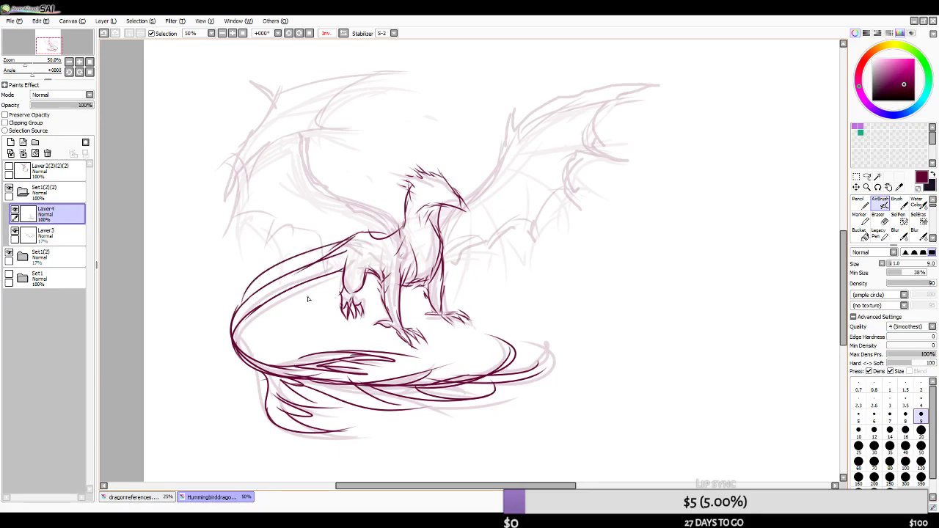
pyautogui.hotkey('ctrl', 'z')
# - Try extra contour lines running from the rump along the base of the tail, mirror the view and undo them
pyautogui.moveTo(338, 250); pyautogui.dragTo(230, 317)
pyautogui.hotkey('ctrl', 'z')
pyautogui.moveTo(287, 308); pyautogui.dragTo(339, 242)
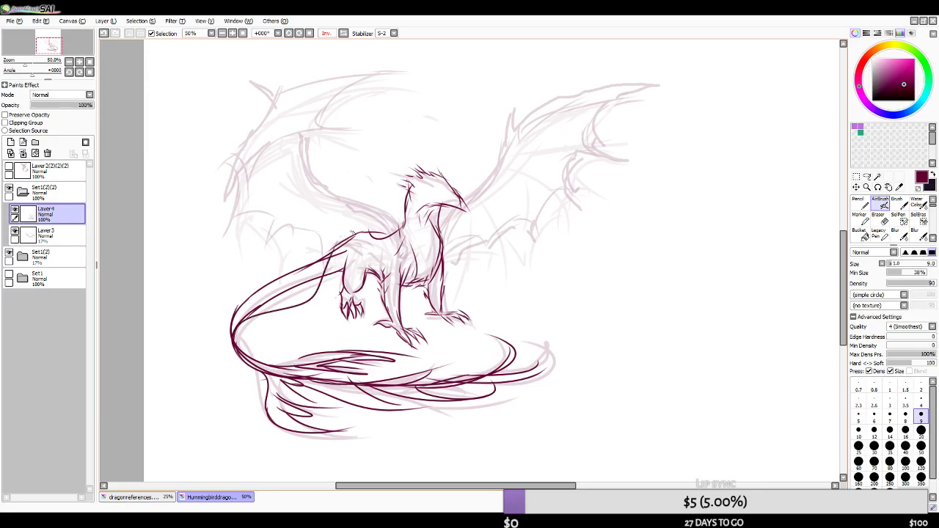
pyautogui.click(343, 33)
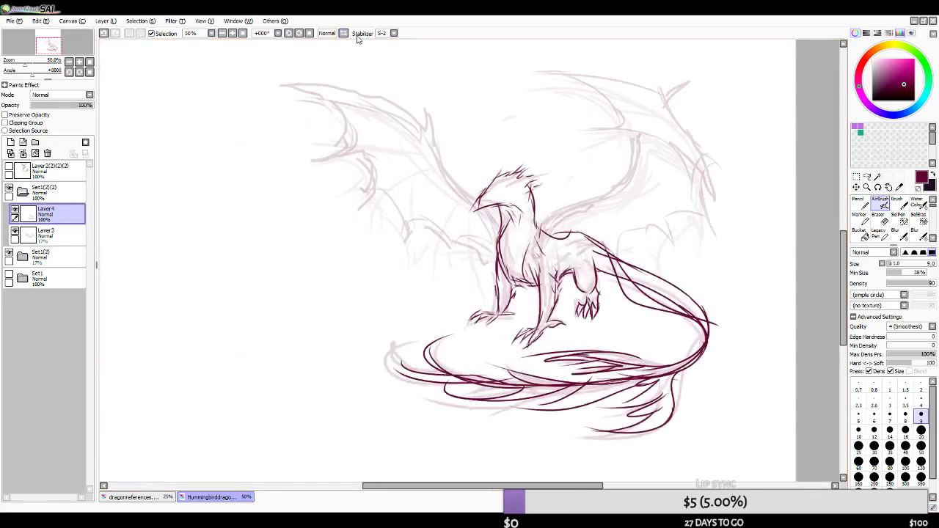
pyautogui.hotkey('ctrl', 'z')
pyautogui.hotkey('ctrl', 'z')
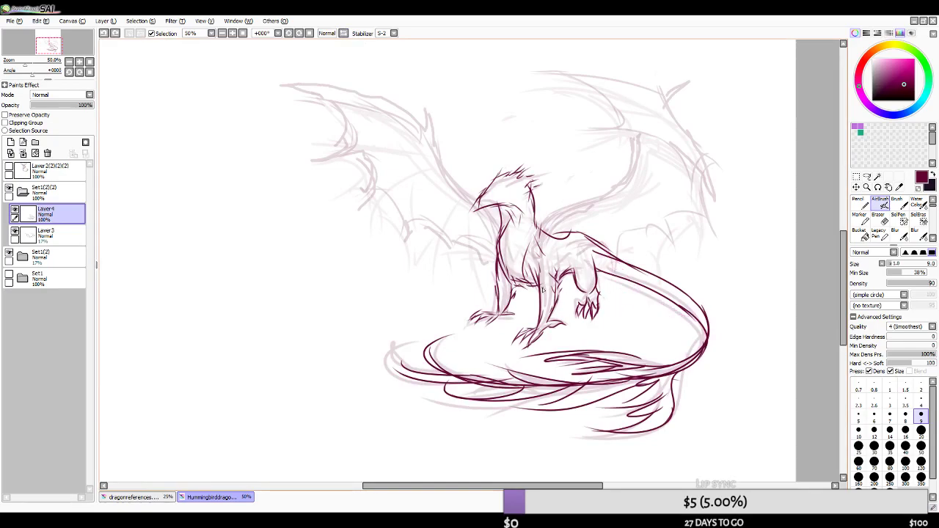
# - Check the redrawn body and tail from farther out and closer up, in both mirrored and normal views
pyautogui.scroll(-1, 517, 302)
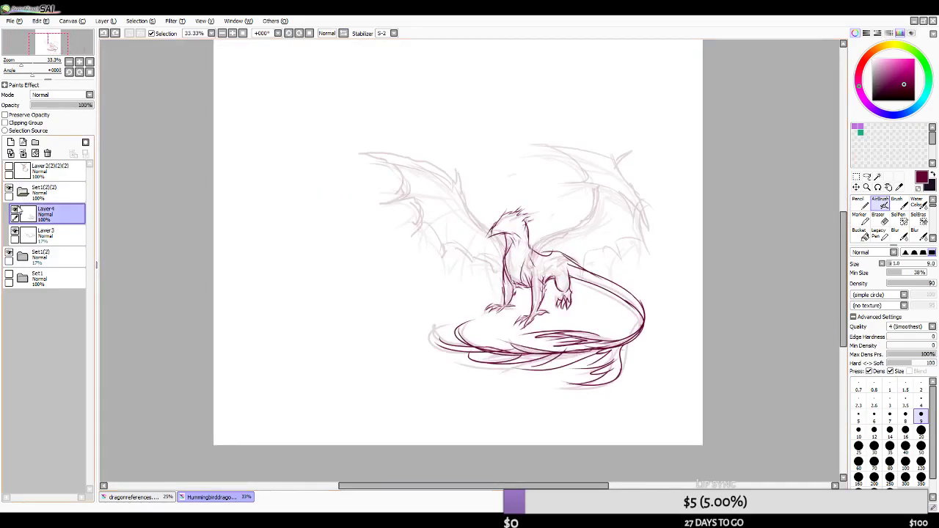
pyautogui.scroll(1, 480, 285)
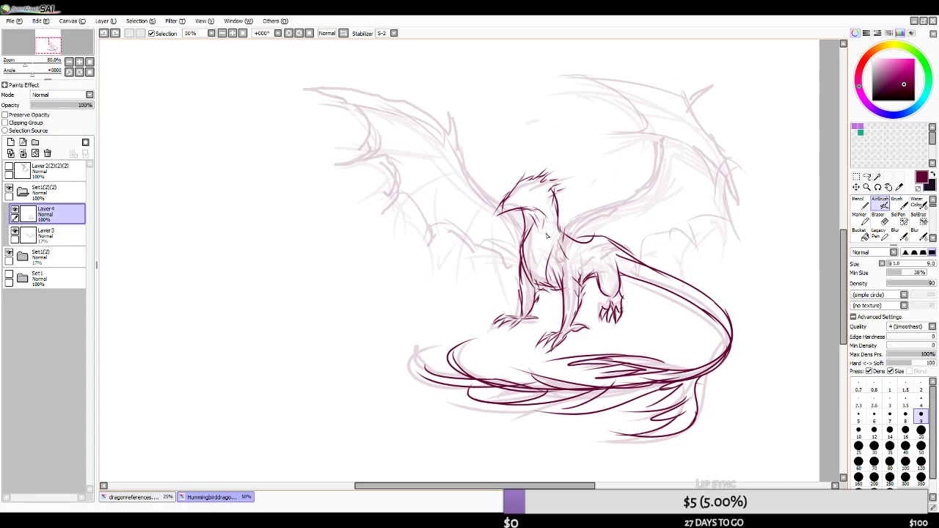
pyautogui.click(345, 33)
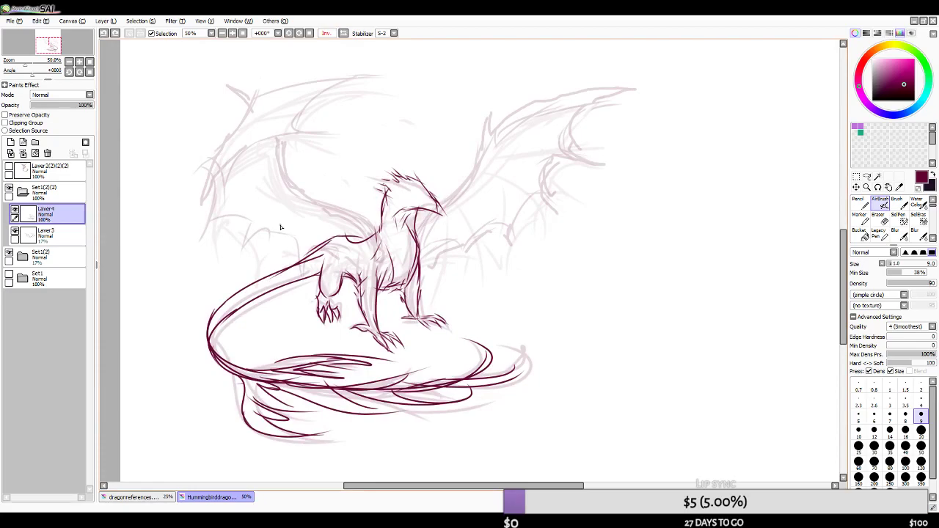
pyautogui.scroll(-2, 386, 292)
pyautogui.scroll(3, 378, 292)
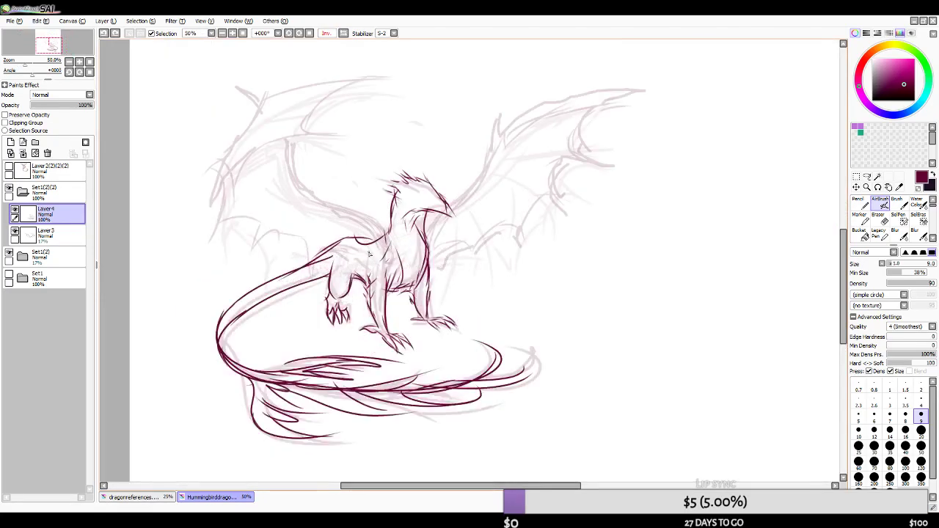
pyautogui.click(343, 33)
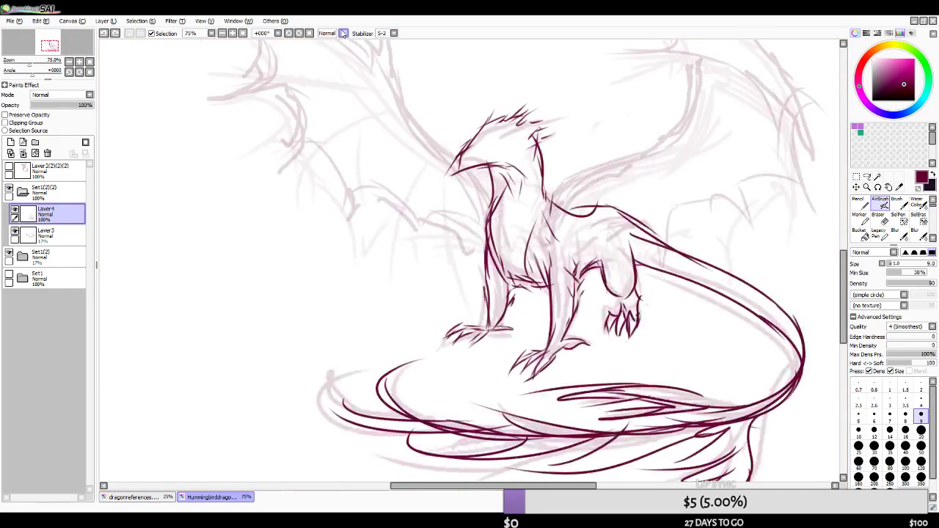
# - Compare the dark dragon sketch with the faint sketch beneath it by toggling the visibility of the Set1(2)(2) layer group
pyautogui.scroll(-3, 321, 242)
pyautogui.scroll(2, 321, 242)
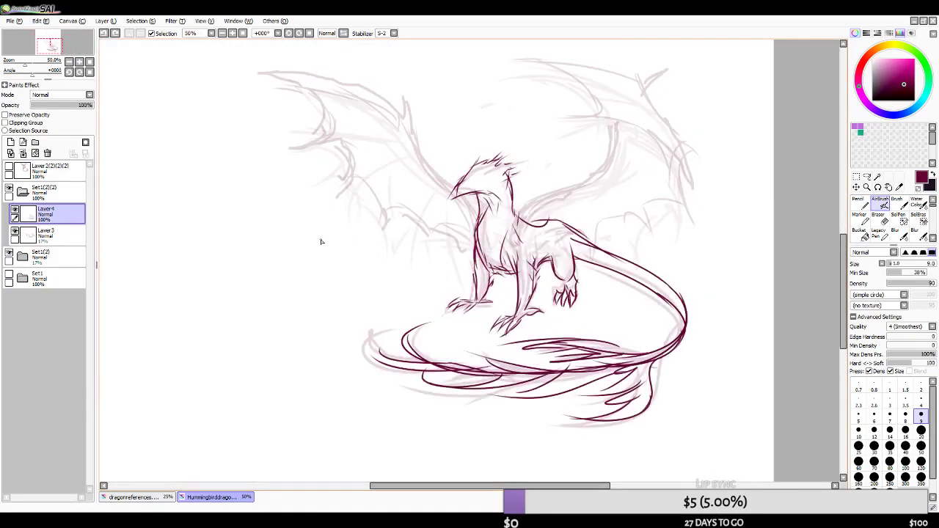
pyautogui.scroll(-2, 436, 255)
pyautogui.scroll(1, 399, 272)
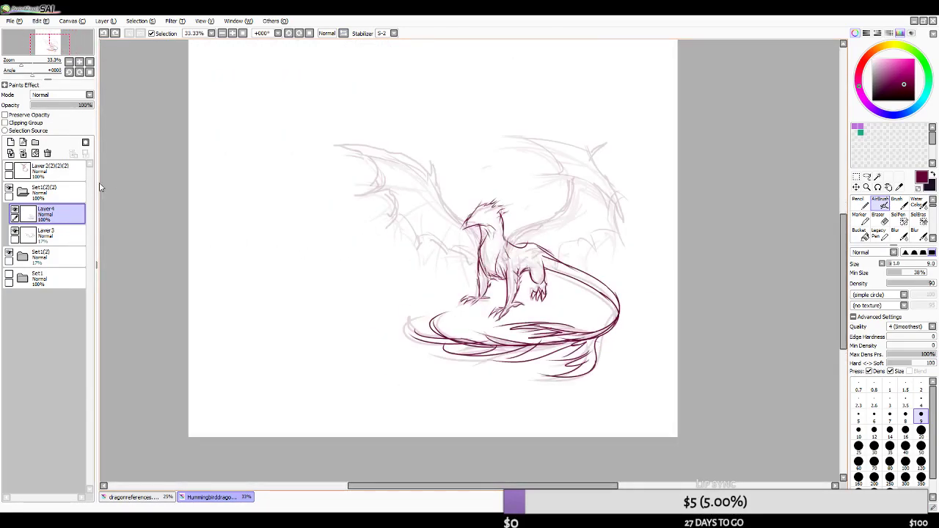
pyautogui.click(8, 189)
pyautogui.click(8, 189)
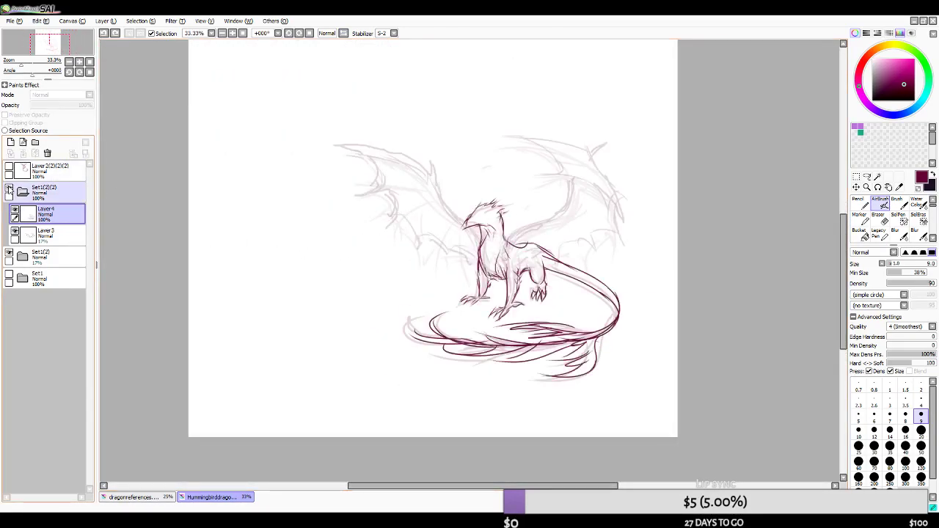
pyautogui.click(9, 189)
pyautogui.click(9, 189)
pyautogui.click(9, 190)
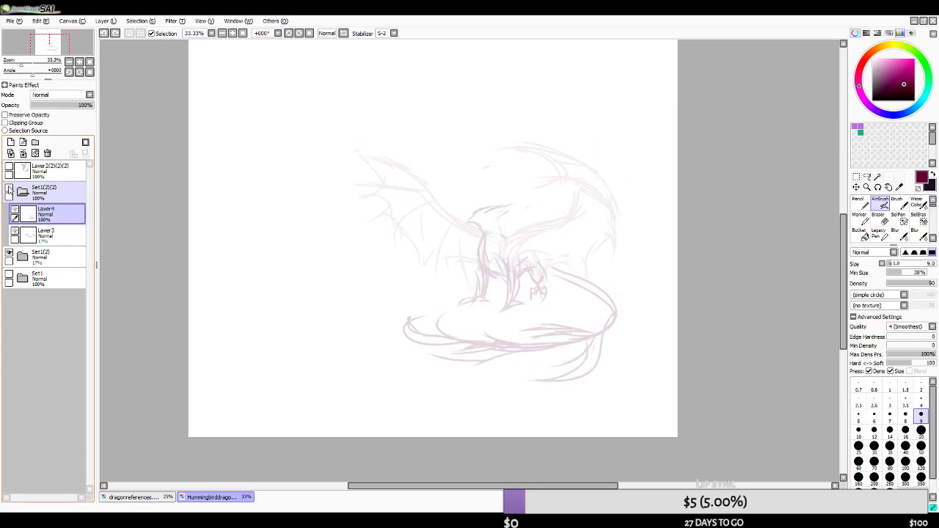
pyautogui.click(9, 189)
pyautogui.click(9, 190)
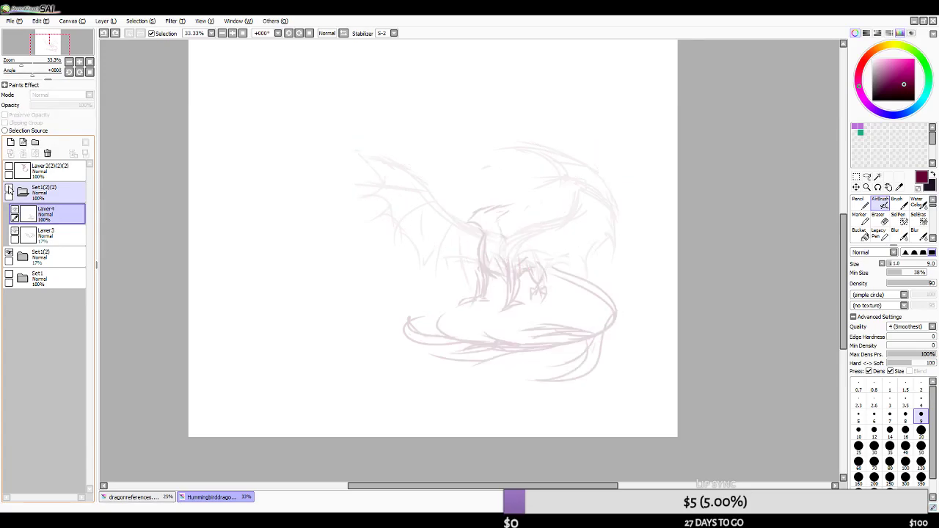
pyautogui.click(9, 189)
pyautogui.click(9, 189)
pyautogui.click(9, 189)
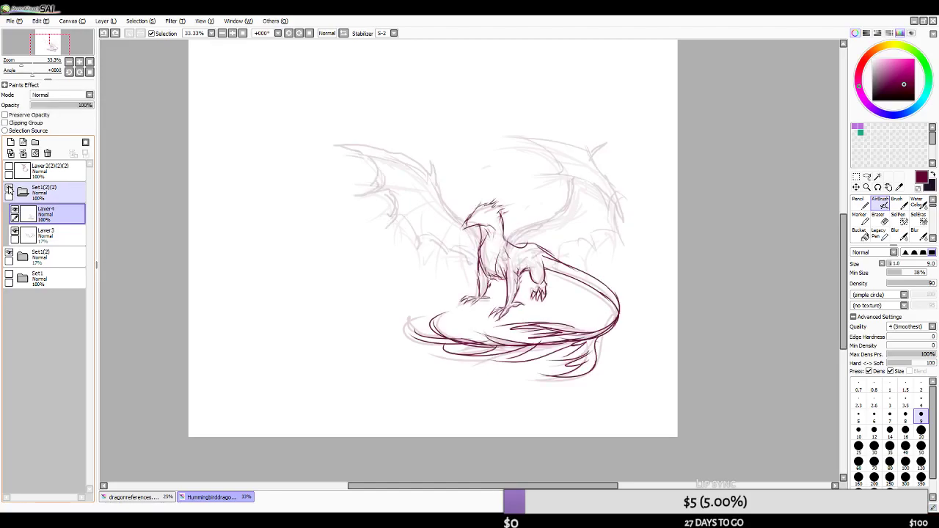
pyautogui.click(9, 189)
pyautogui.click(9, 190)
pyautogui.click(9, 189)
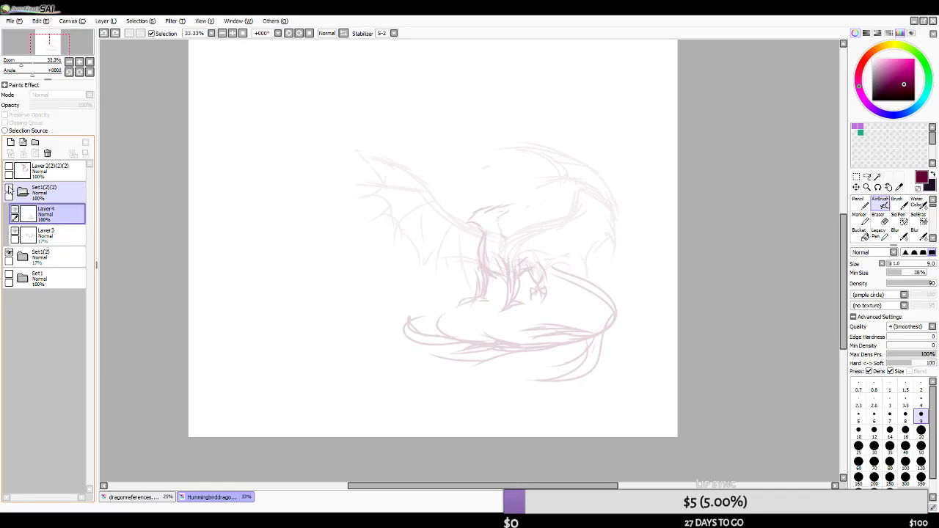
pyautogui.click(9, 189)
pyautogui.click(8, 189)
pyautogui.click(9, 190)
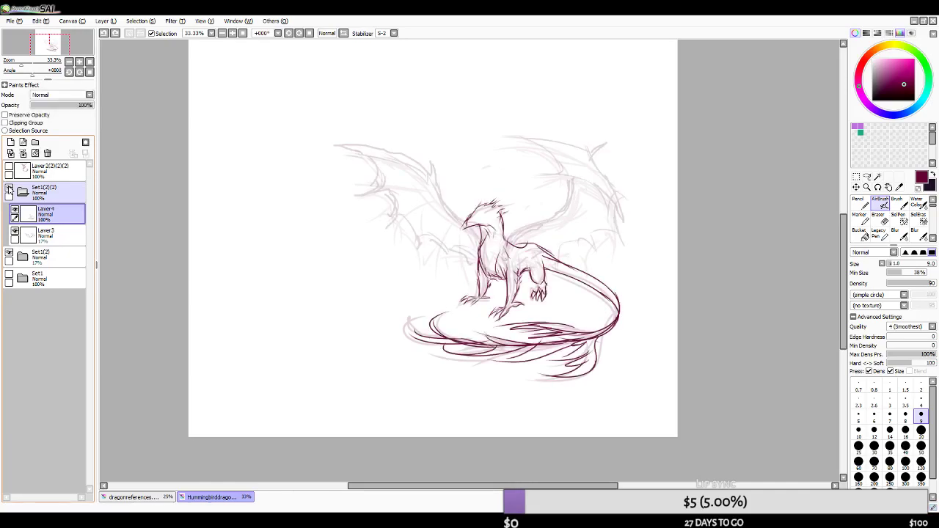
pyautogui.click(9, 189)
pyautogui.click(9, 189)
pyautogui.click(9, 189)
pyautogui.click(9, 189)
pyautogui.click(9, 190)
pyautogui.click(9, 189)
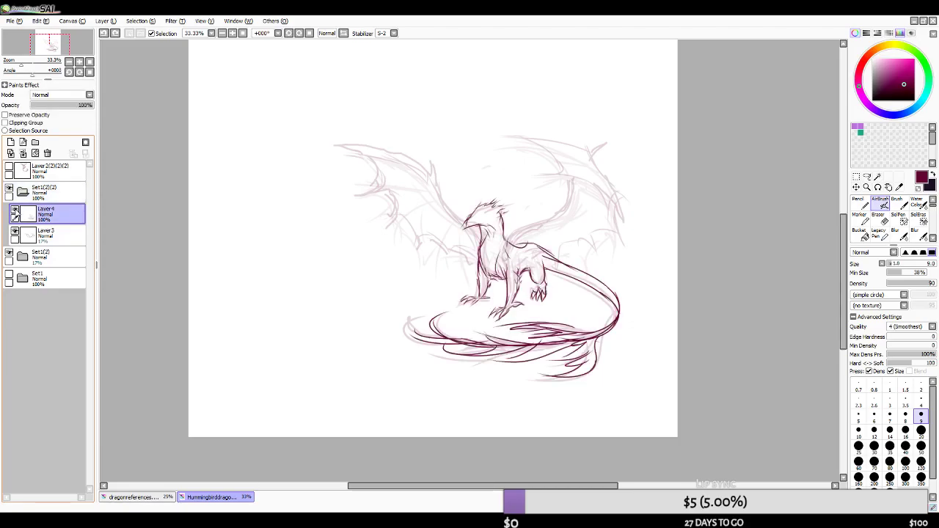
# - Flip the canvas view horizontally to check the dragon sketch in mirror image
pyautogui.press('e')
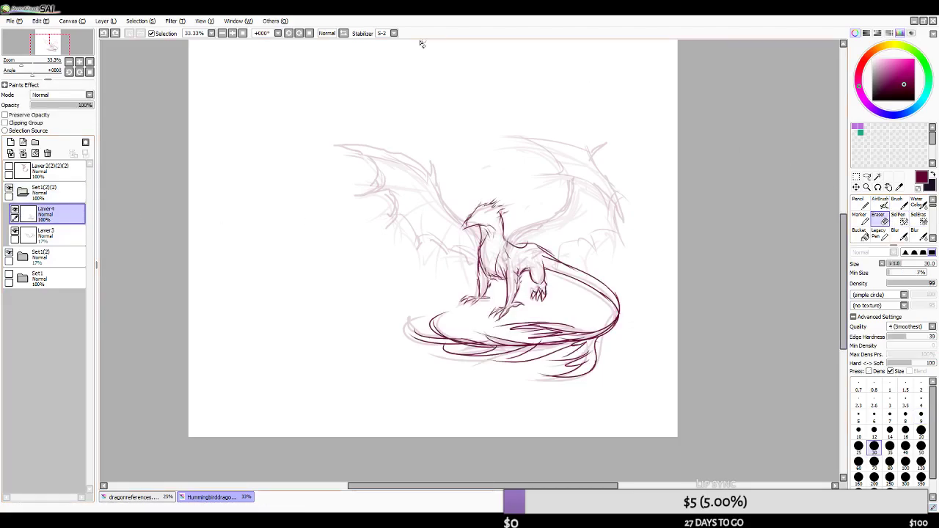
pyautogui.click(343, 34)
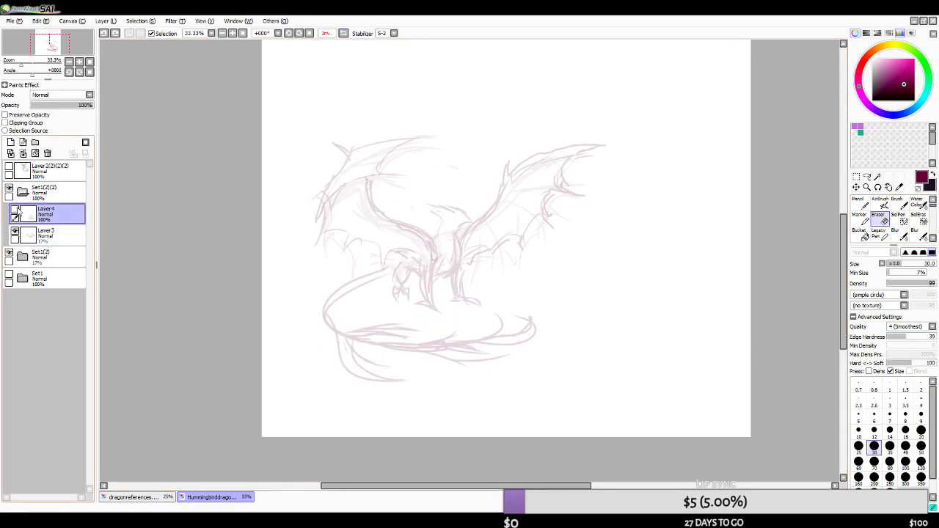
pyautogui.click(112, 21)
pyautogui.click(112, 60)
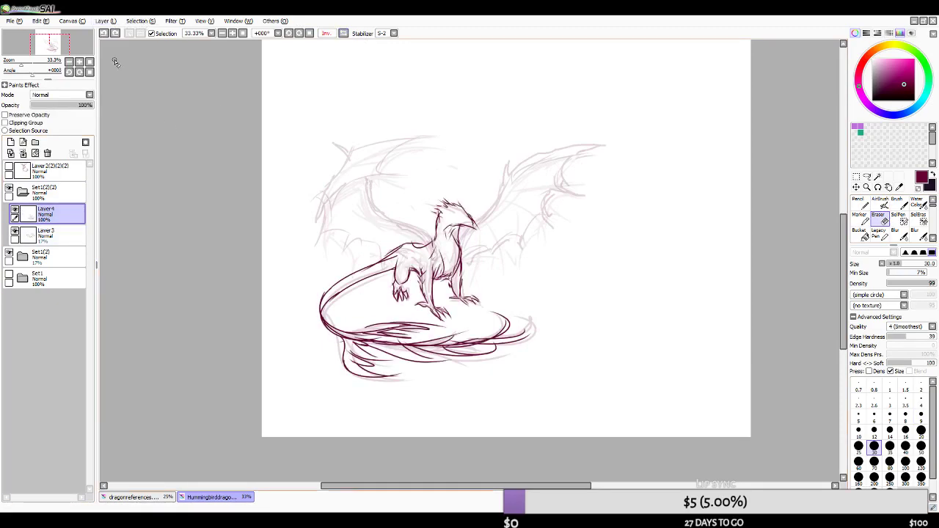
pyautogui.click(46, 235)
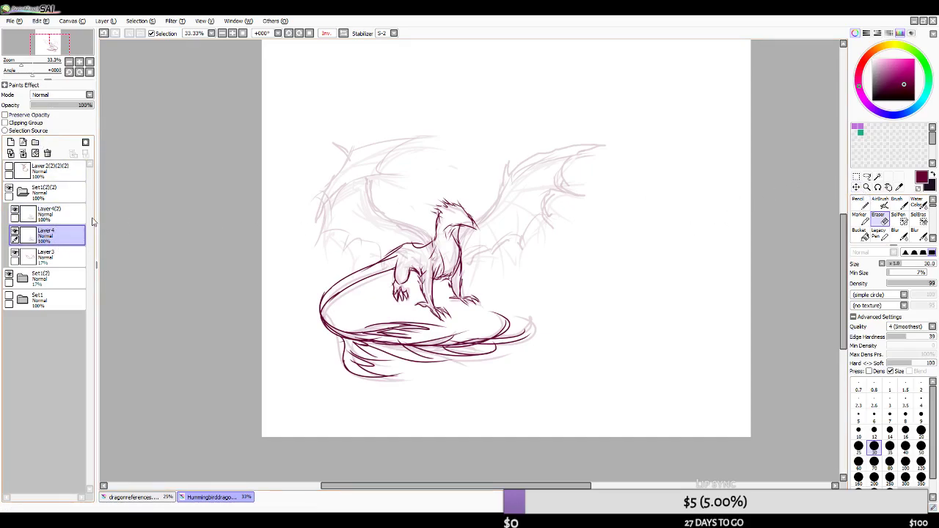
pyautogui.click(14, 213)
pyautogui.click(14, 213)
pyautogui.click(14, 212)
pyautogui.click(14, 213)
pyautogui.moveTo(53, 214); pyautogui.dragTo(50, 148)
pyautogui.click(14, 212)
pyautogui.click(14, 213)
# - Duplicate the Set1(2)(2) layer group and move the copied dragon beside the original, toward the canvas edge it faces
pyautogui.click(66, 192)
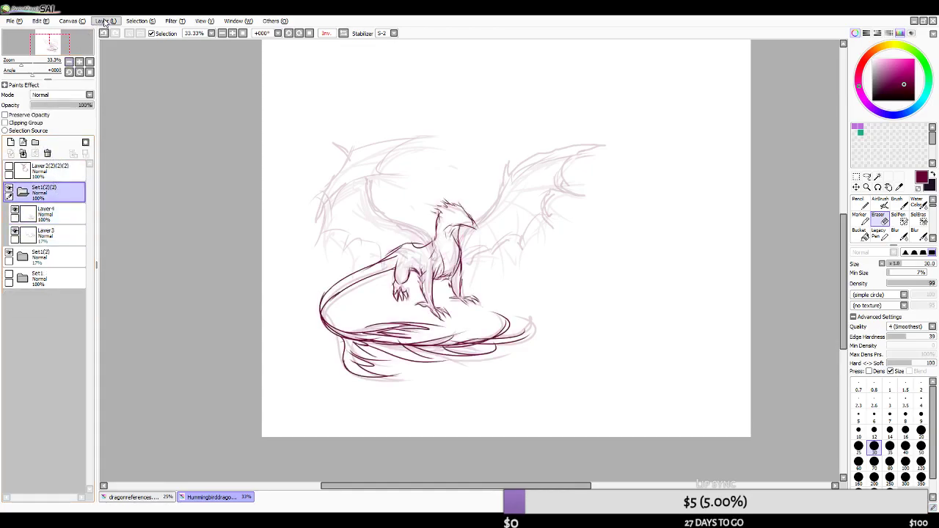
pyautogui.click(118, 63)
pyautogui.click(856, 187)
pyautogui.moveTo(469, 214); pyautogui.dragTo(702, 205)
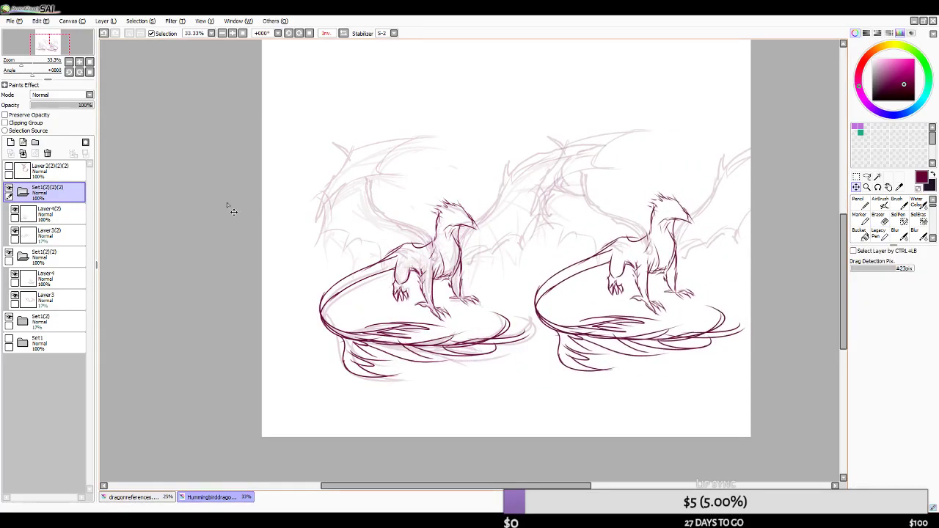
# - Erase the copied dragon's near front foot and hind foot on Layer4(2) with a size 50 eraser
pyautogui.scroll(-2, 376, 279)
pyautogui.scroll(1, 377, 279)
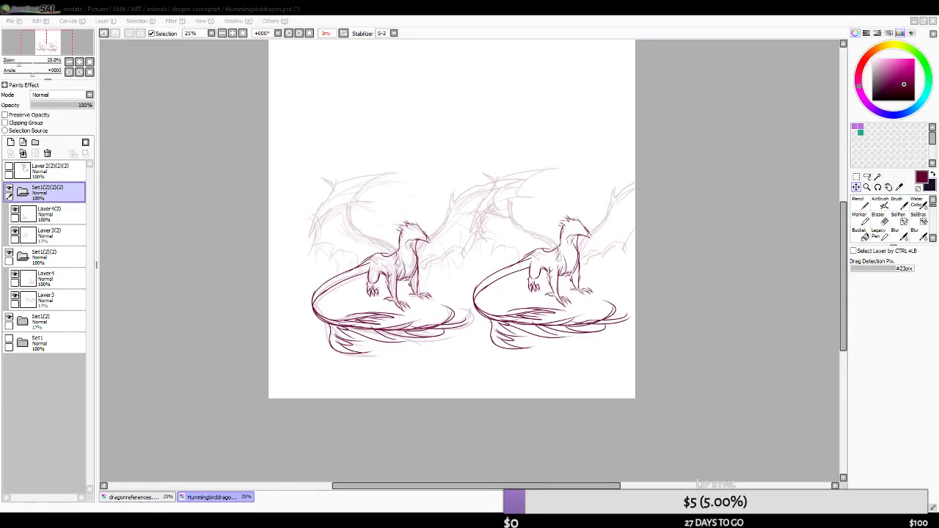
pyautogui.scroll(-1, 566, 234)
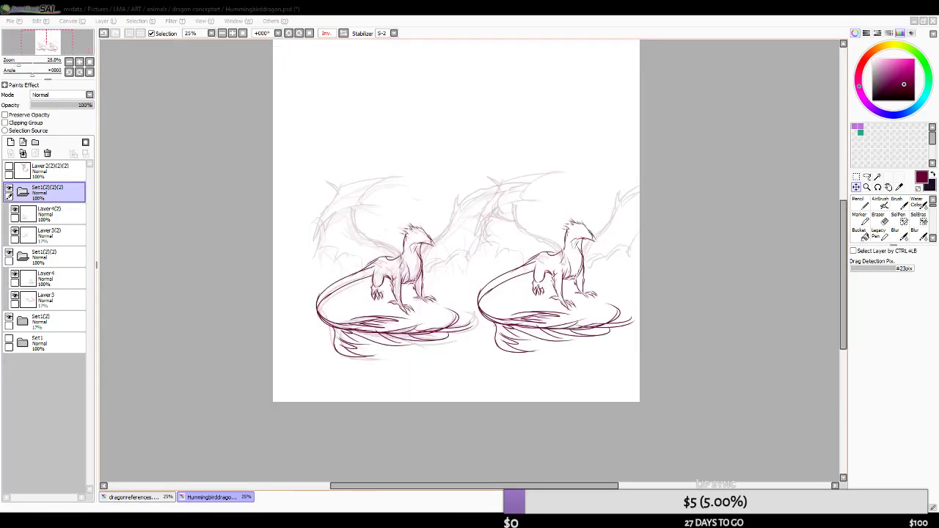
pyautogui.scroll(2, 592, 248)
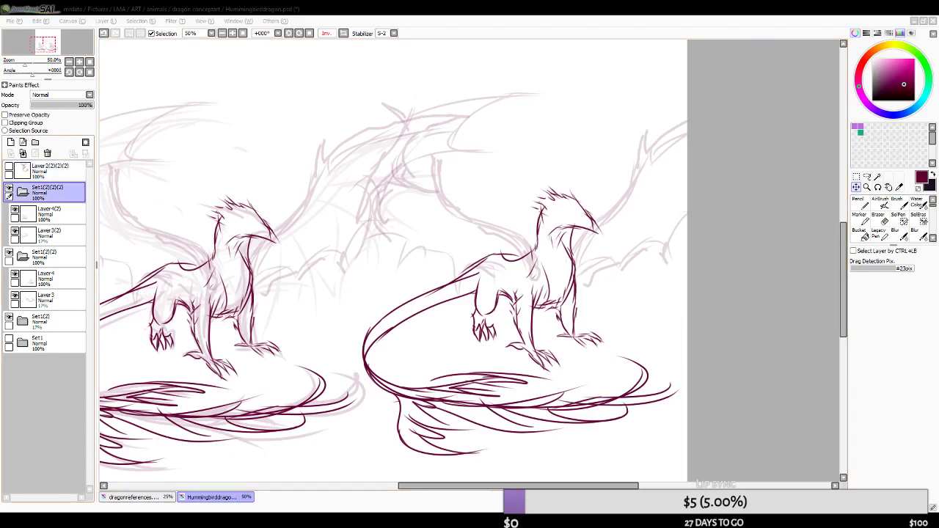
pyautogui.keyDown('ctrl'); pyautogui.click(48, 213); pyautogui.keyUp('ctrl')
pyautogui.click(15, 210)
pyautogui.click(15, 211)
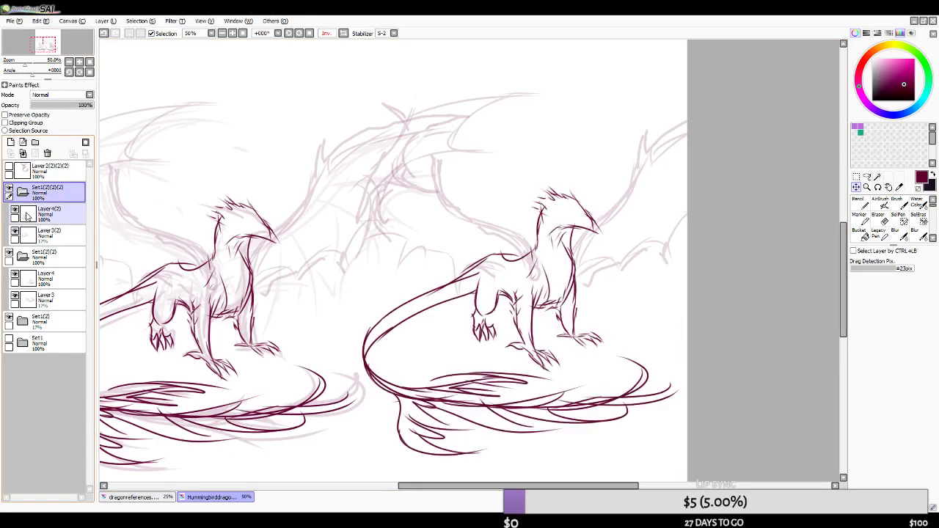
pyautogui.click(55, 213)
pyautogui.click(878, 219)
pyautogui.press(']')
pyautogui.press(']')
pyautogui.press(']')
pyautogui.moveTo(512, 342); pyautogui.dragTo(539, 362)
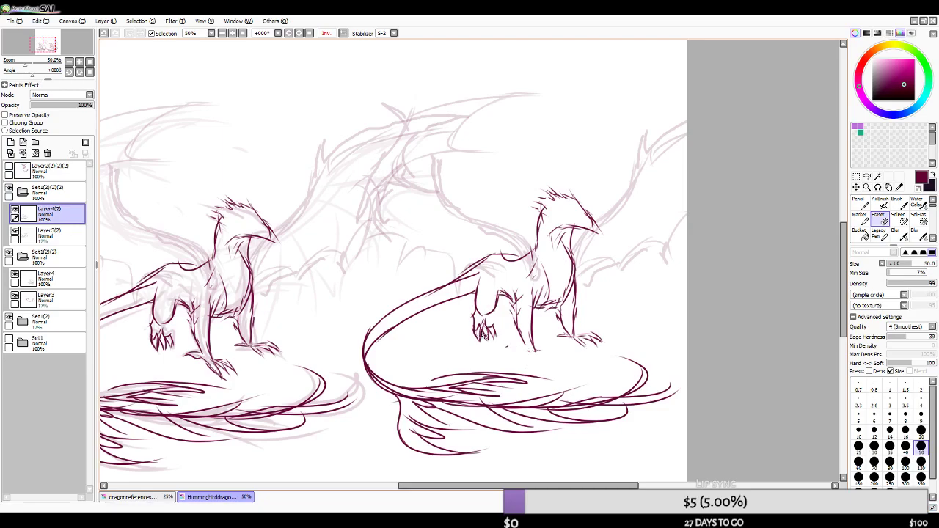
pyautogui.moveTo(505, 324)
pyautogui.mouseDown()
pyautogui.moveTo(486, 329)
pyautogui.moveTo(524, 340)
pyautogui.mouseUp()
pyautogui.click(879, 204)
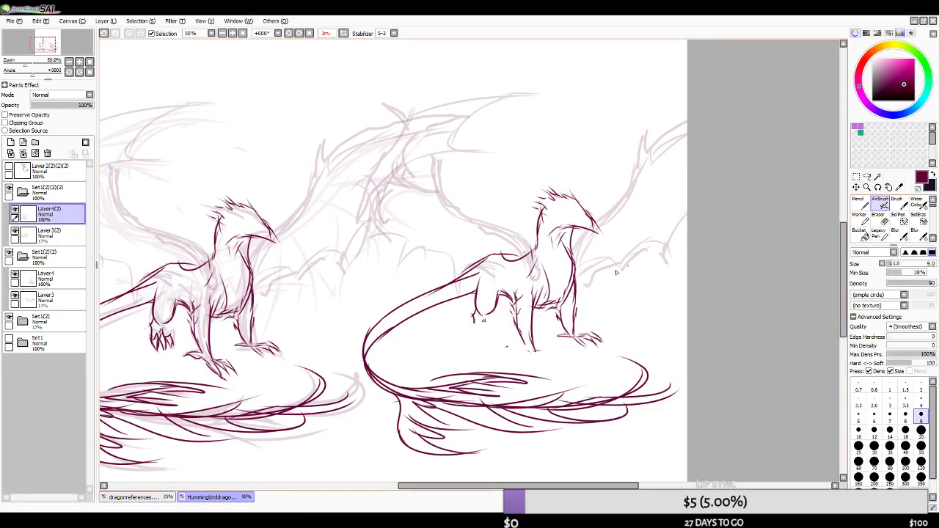
# - Erase the copied dragon's other front foot and trim away the lower part of that leg
pyautogui.click(878, 217)
pyautogui.moveTo(558, 336)
pyautogui.mouseDown()
pyautogui.moveTo(580, 346)
pyautogui.moveTo(593, 332)
pyautogui.moveTo(583, 328)
pyautogui.moveTo(612, 330)
pyautogui.mouseUp()
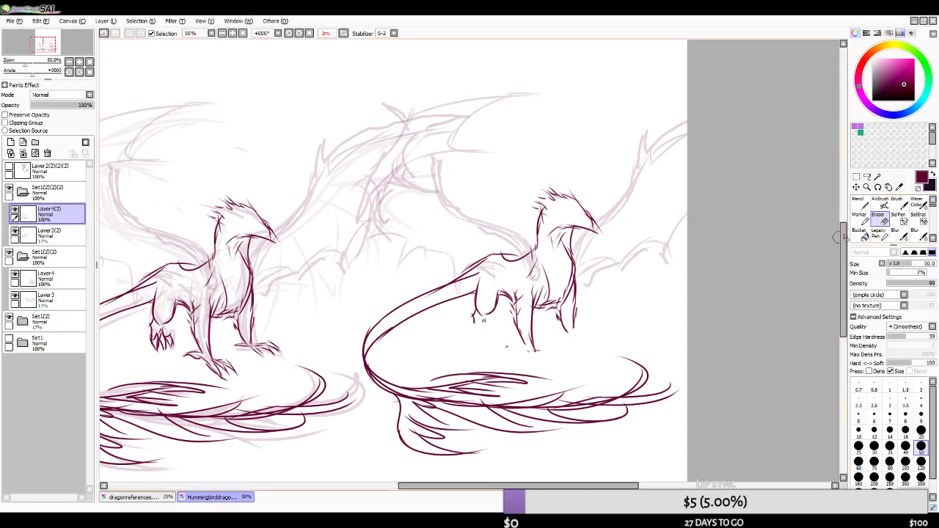
pyautogui.click(880, 204)
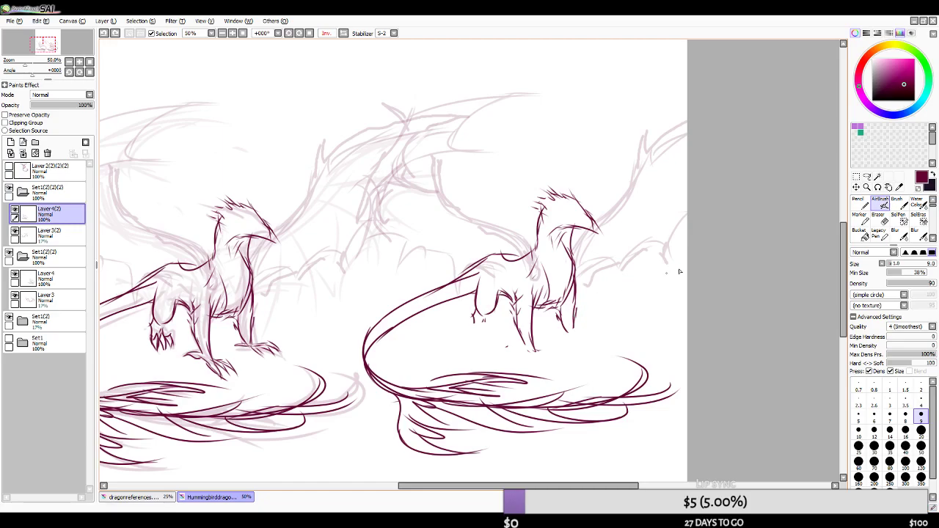
pyautogui.click(882, 221)
pyautogui.moveTo(579, 297)
pyautogui.mouseDown()
pyautogui.moveTo(589, 318)
pyautogui.moveTo(571, 326)
pyautogui.mouseUp()
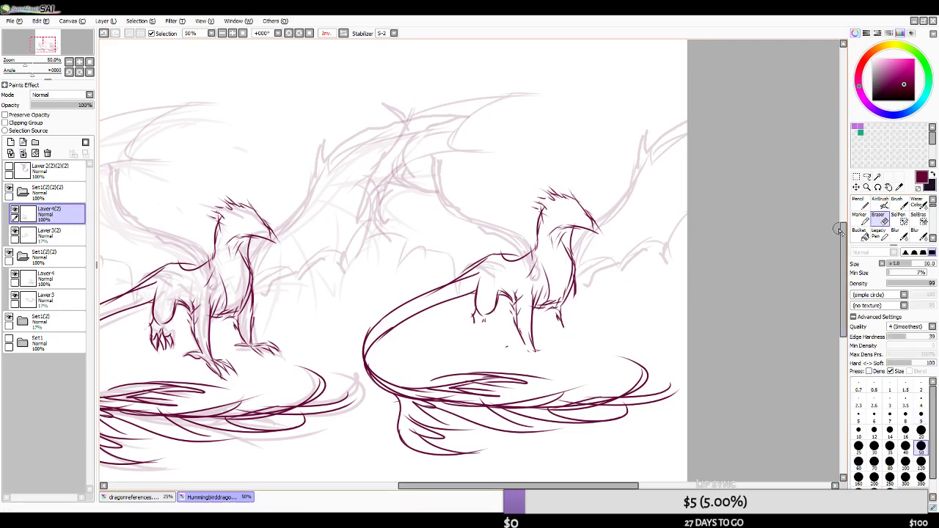
# - Unflip the view and redraw the copied dragon's chest-side front leg down to the foot with the AirBrush at size 10
pyautogui.click(880, 206)
pyautogui.click(325, 33)
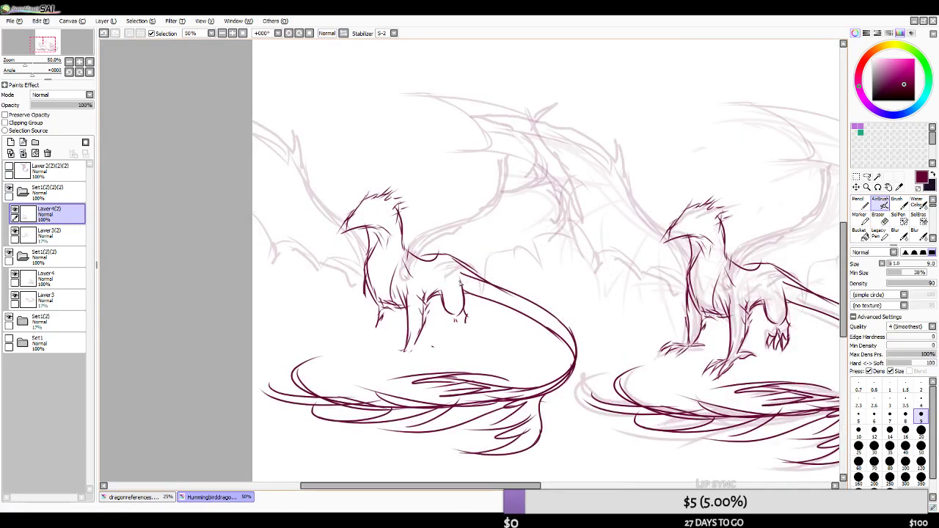
pyautogui.moveTo(372, 293); pyautogui.dragTo(367, 336)
pyautogui.hotkey('ctrl', 'z')
pyautogui.moveTo(373, 294); pyautogui.dragTo(368, 344)
pyautogui.hotkey('ctrl', 'z')
pyautogui.press(']')
pyautogui.hotkey('ctrl', 'z')
pyautogui.moveTo(367, 293); pyautogui.dragTo(379, 339)
pyautogui.hotkey('ctrl', 'z')
pyautogui.hotkey('ctrl', 'z')
pyautogui.moveTo(383, 304)
pyautogui.mouseDown()
pyautogui.moveTo(386, 343)
pyautogui.moveTo(361, 350)
pyautogui.moveTo(408, 360)
pyautogui.mouseUp()
pyautogui.hotkey('ctrl', 'z')
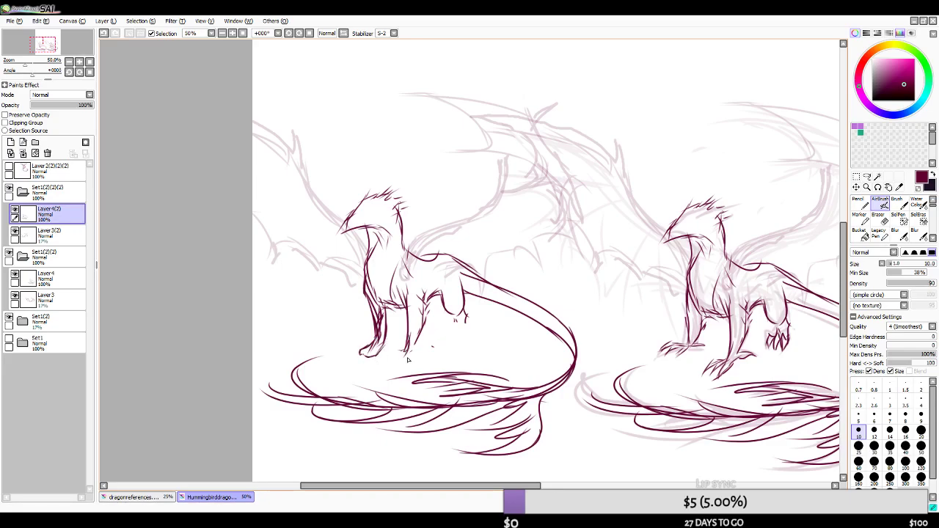
# - Mirror the view and sketch clawed toes on both front feet of the copied dragon
pyautogui.click(327, 34)
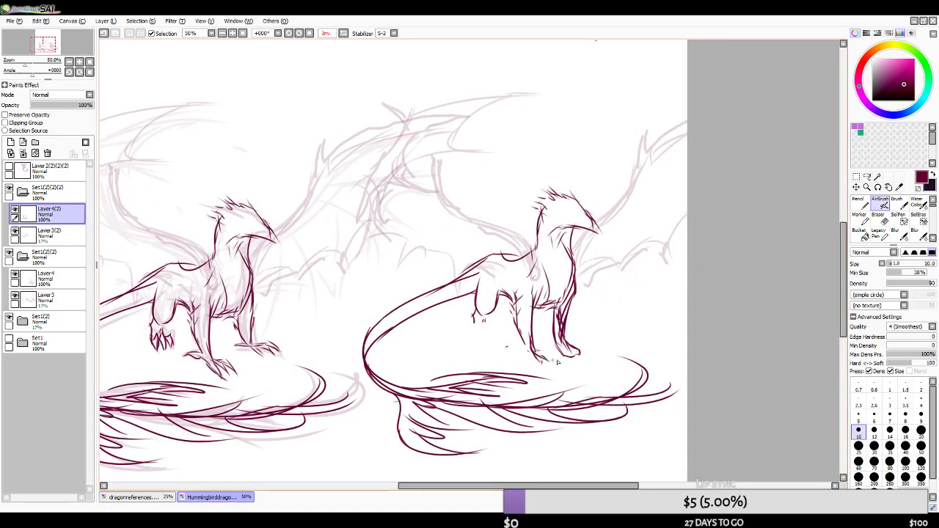
pyautogui.moveTo(573, 358)
pyautogui.mouseDown()
pyautogui.moveTo(569, 322)
pyautogui.moveTo(525, 352)
pyautogui.moveTo(540, 333)
pyautogui.moveTo(594, 359)
pyautogui.mouseUp()
pyautogui.hotkey('ctrl', 'z')
pyautogui.moveTo(536, 354); pyautogui.dragTo(537, 360)
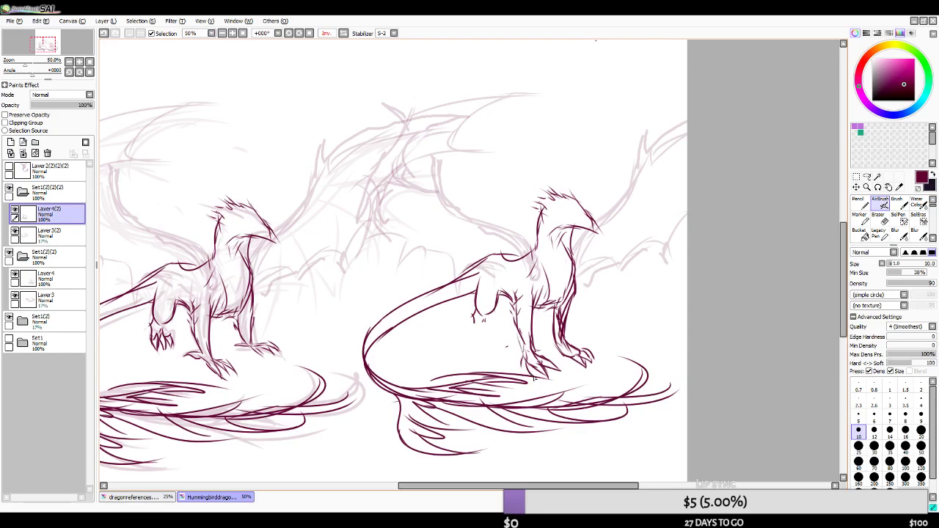
# - Restore the unmirrored view and redraw the copied dragon's hind foot with short clawed toes
pyautogui.click(343, 33)
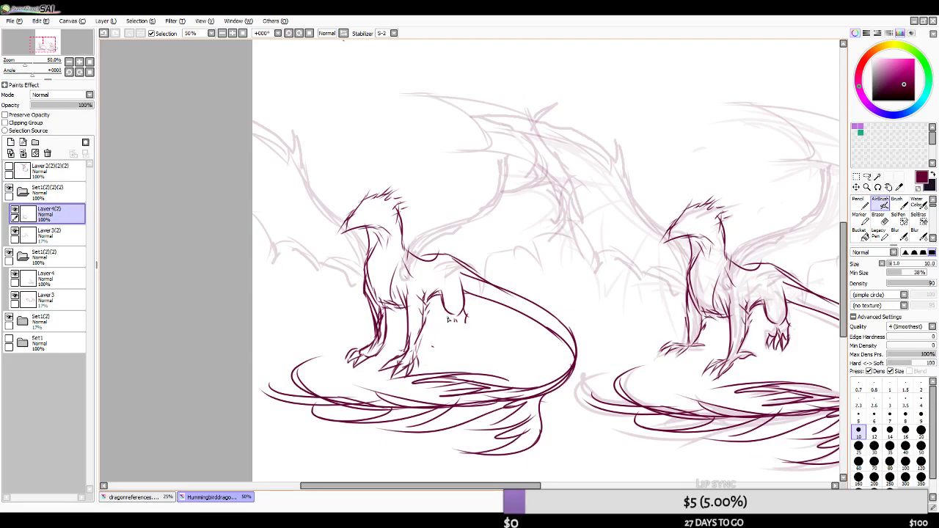
pyautogui.hotkey('ctrl', 'z')
pyautogui.hotkey('ctrl', 'z')
pyautogui.moveTo(419, 361)
pyautogui.mouseDown()
pyautogui.moveTo(412, 381)
pyautogui.moveTo(420, 339)
pyautogui.moveTo(458, 327)
pyautogui.moveTo(452, 342)
pyautogui.mouseUp()
pyautogui.hotkey('ctrl', 'z')
pyautogui.hotkey('ctrl', 'z')
pyautogui.moveTo(456, 332); pyautogui.dragTo(461, 341)
pyautogui.hotkey('ctrl', 'z')
pyautogui.moveTo(463, 332)
pyautogui.mouseDown()
pyautogui.moveTo(468, 343)
pyautogui.moveTo(446, 345)
pyautogui.mouseUp()
pyautogui.hotkey('ctrl', 'z')
pyautogui.hotkey('ctrl', 'z')
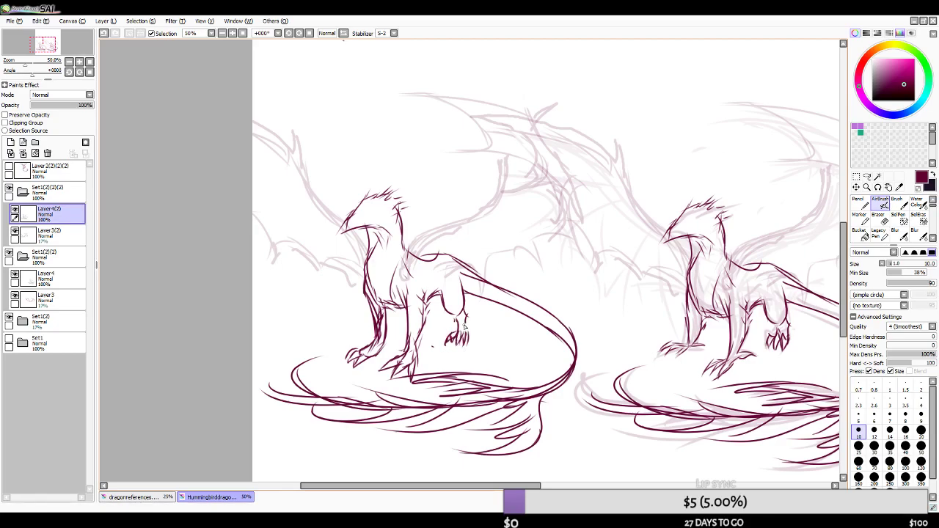
# - Mirror the view and erase both front feet of the copied dragon with a size 70 eraser
pyautogui.click(342, 33)
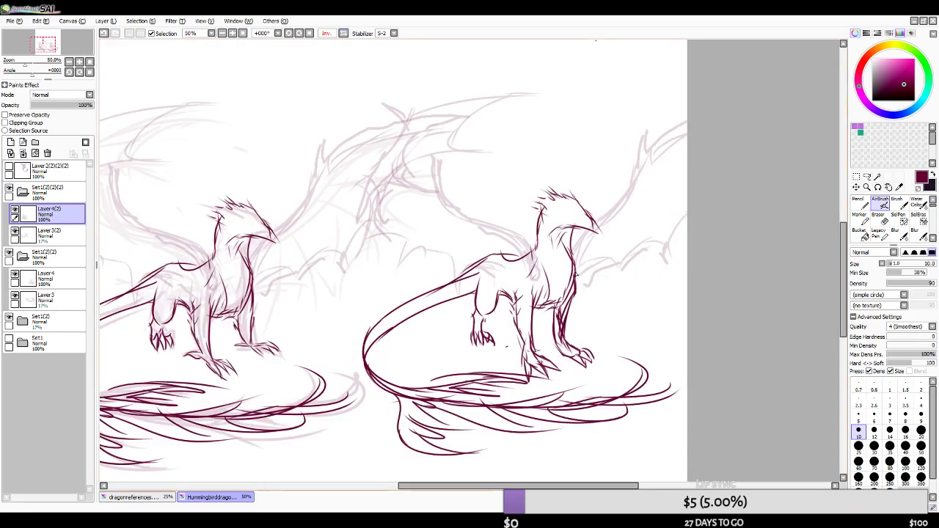
pyautogui.press('e')
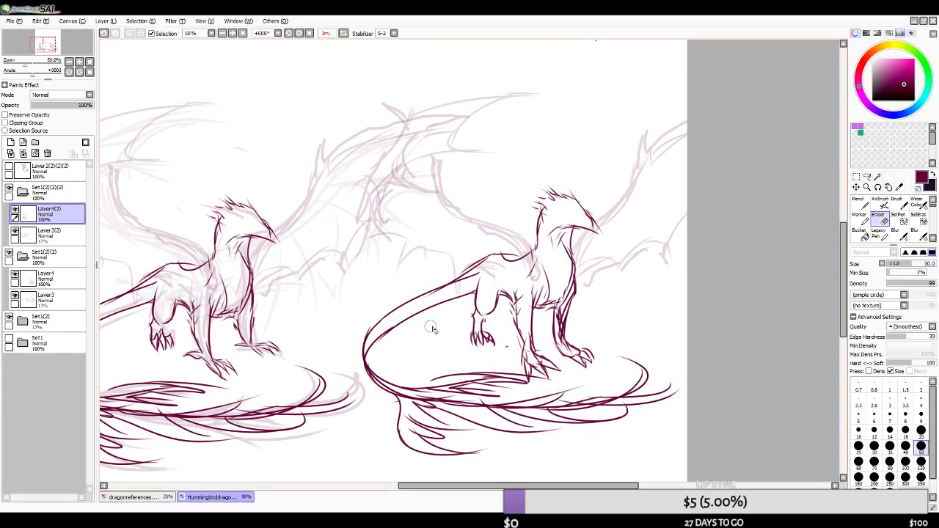
pyautogui.press(']')
pyautogui.press(']')
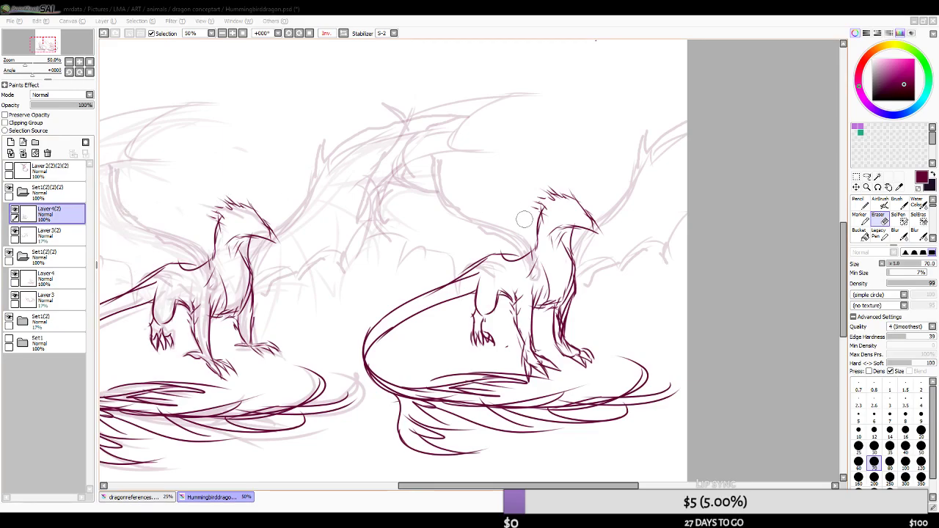
pyautogui.scroll(-3, 523, 215)
pyautogui.scroll(3, 449, 272)
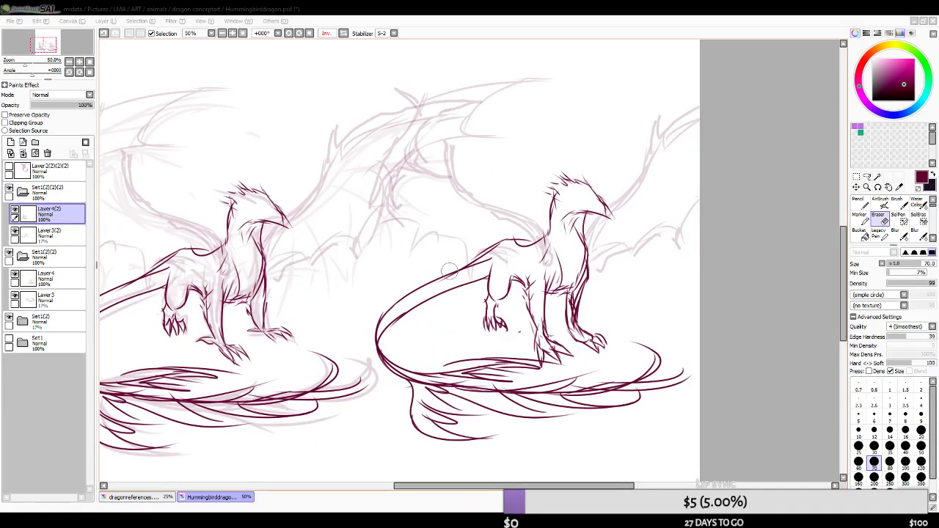
pyautogui.moveTo(535, 354)
pyautogui.mouseDown()
pyautogui.moveTo(589, 359)
pyautogui.moveTo(592, 349)
pyautogui.mouseUp()
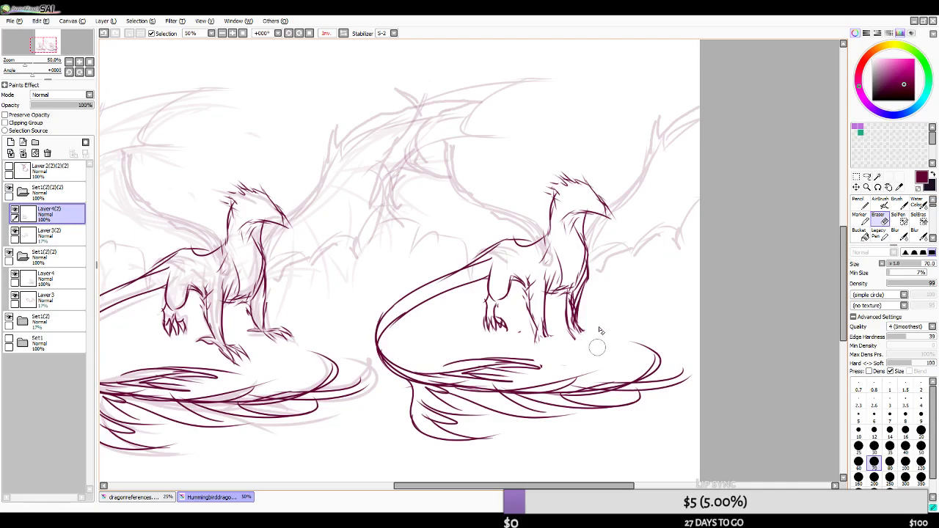
# - Restore the unmirrored view and sketch clawed toes on the copied dragon's near front foot with the AirBrush at size 10
pyautogui.click(878, 205)
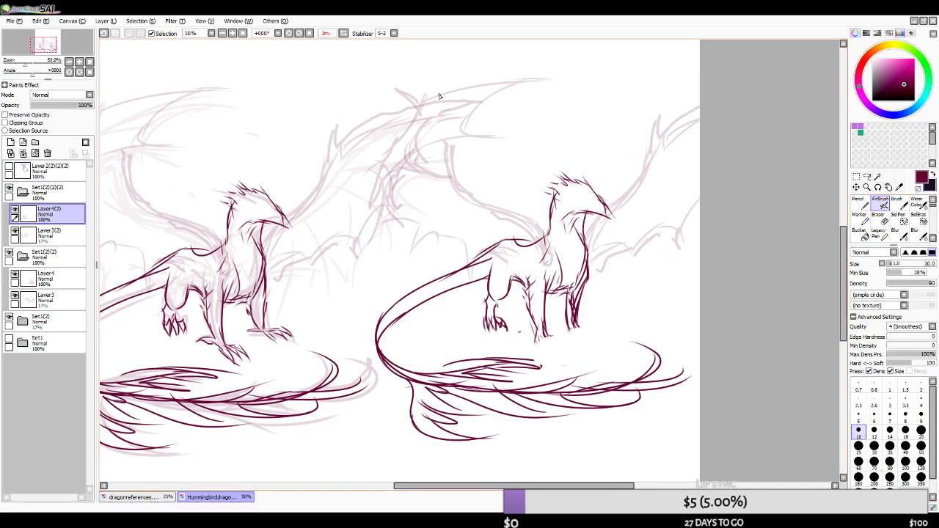
pyautogui.click(344, 33)
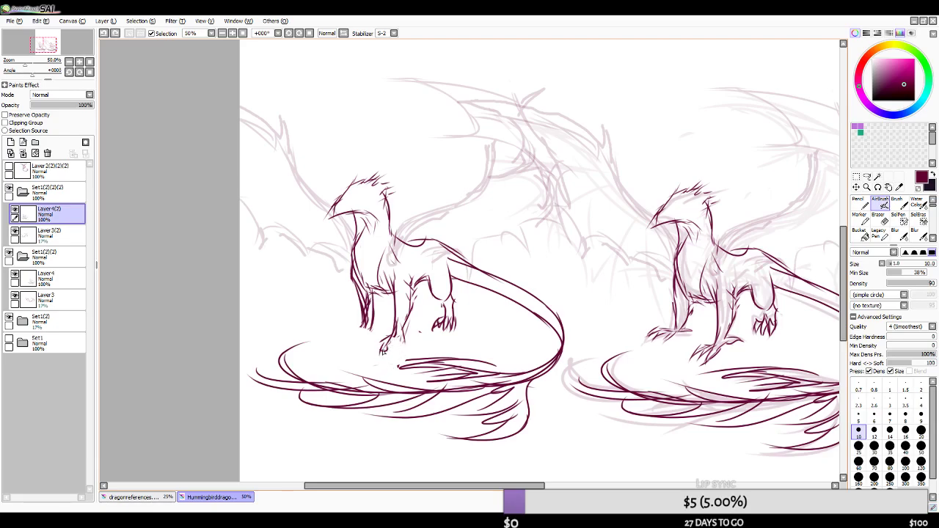
pyautogui.moveTo(395, 345)
pyautogui.mouseDown()
pyautogui.moveTo(391, 361)
pyautogui.moveTo(403, 349)
pyautogui.moveTo(401, 357)
pyautogui.mouseUp()
pyautogui.hotkey('ctrl', 'z')
pyautogui.hotkey('ctrl', 'z')
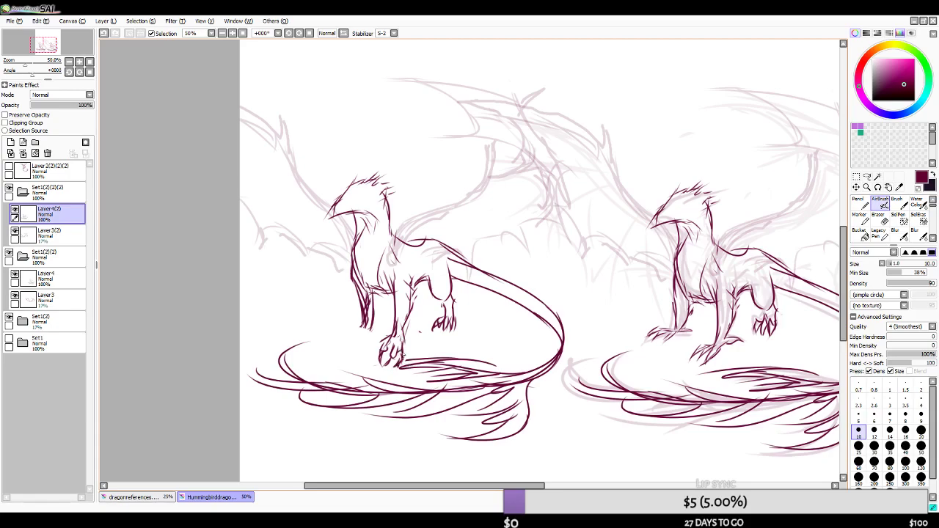
# - Sketch the foot of the copied dragon's chest-side front leg below the ankle
pyautogui.moveTo(363, 324)
pyautogui.mouseDown()
pyautogui.moveTo(353, 336)
pyautogui.moveTo(379, 337)
pyautogui.mouseUp()
pyautogui.hotkey('ctrl', 'z')
pyautogui.hotkey('ctrl', 'z')
pyautogui.hotkey('ctrl', 'z')
pyautogui.hotkey('ctrl', 'z')
# - Mirror the view and refine the toes of the chest-side foot and the rear contour of the near front leg
pyautogui.click(343, 33)
pyautogui.moveTo(579, 328)
pyautogui.mouseDown()
pyautogui.moveTo(605, 338)
pyautogui.moveTo(581, 314)
pyautogui.moveTo(591, 331)
pyautogui.moveTo(568, 322)
pyautogui.moveTo(540, 348)
pyautogui.mouseUp()
pyautogui.hotkey('ctrl', 'z')
pyautogui.moveTo(531, 314); pyautogui.dragTo(541, 349)
pyautogui.hotkey('ctrl', 'z')
pyautogui.moveTo(532, 315)
pyautogui.mouseDown()
pyautogui.moveTo(538, 349)
pyautogui.moveTo(529, 307)
pyautogui.mouseUp()
pyautogui.moveTo(533, 310); pyautogui.dragTo(523, 299)
pyautogui.moveTo(527, 305)
pyautogui.mouseDown()
pyautogui.moveTo(516, 294)
pyautogui.moveTo(527, 267)
pyautogui.mouseUp()
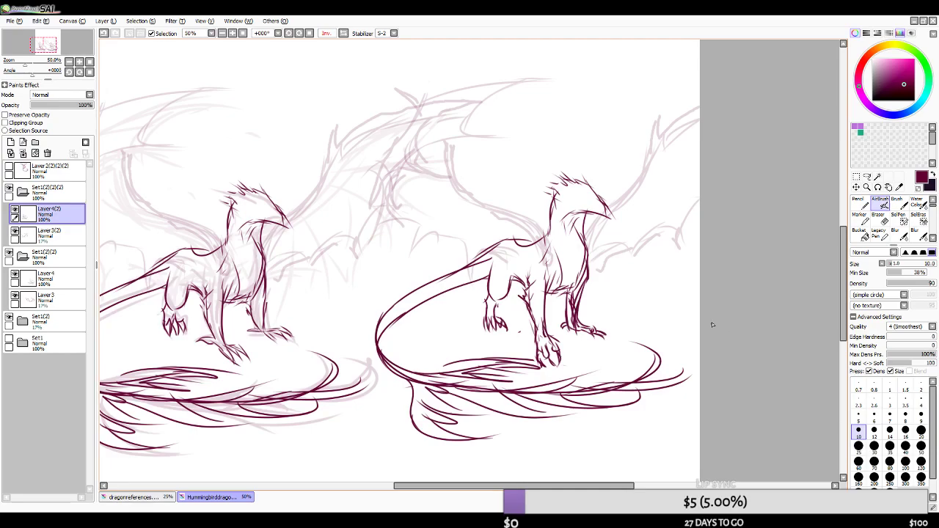
# - Add a forward-pointing claw to the chest-side front foot and rework its toes in the unmirrored view
pyautogui.moveTo(582, 342)
pyautogui.mouseDown()
pyautogui.moveTo(577, 326)
pyautogui.moveTo(582, 352)
pyautogui.mouseUp()
pyautogui.hotkey('ctrl', 'z')
pyautogui.press('h')
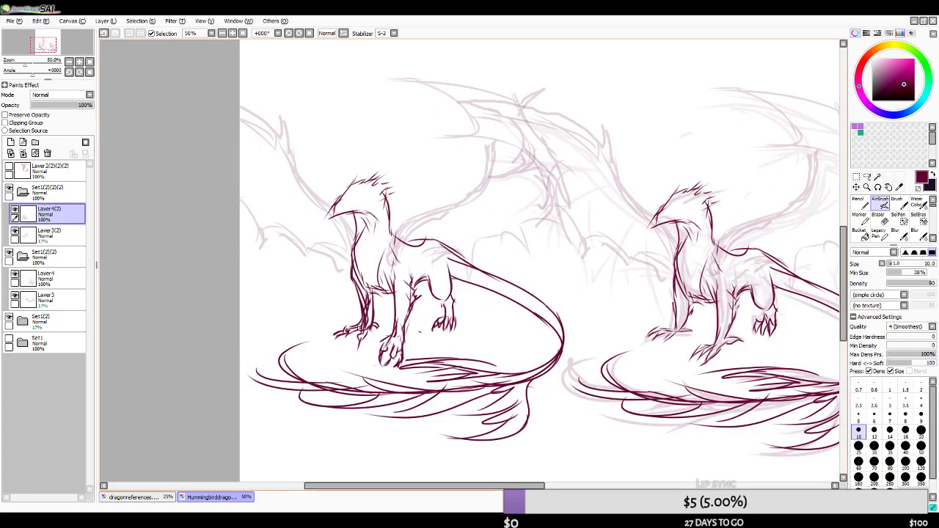
pyautogui.hotkey('ctrl', 'z')
pyautogui.moveTo(364, 321); pyautogui.dragTo(333, 333)
pyautogui.hotkey('ctrl', 'z')
pyautogui.hotkey('ctrl', 'z')
# - Redraw the copied dragon's back line behind the wing base and the contour of its hip
pyautogui.moveTo(423, 244)
pyautogui.mouseDown()
pyautogui.moveTo(470, 254)
pyautogui.moveTo(418, 245)
pyautogui.moveTo(431, 238)
pyautogui.moveTo(408, 248)
pyautogui.moveTo(420, 240)
pyautogui.mouseUp()
pyautogui.hotkey('ctrl', 'z')
pyautogui.hotkey('ctrl', 'z')
pyautogui.hotkey('ctrl', 'z')
pyautogui.moveTo(432, 279)
pyautogui.mouseDown()
pyautogui.moveTo(432, 255)
pyautogui.moveTo(434, 290)
pyautogui.moveTo(432, 256)
pyautogui.mouseUp()
pyautogui.hotkey('ctrl', 'z')
pyautogui.hotkey('ctrl', 'z')
pyautogui.hotkey('ctrl', 'z')
# - Mirror the view and rework the hind thigh contour and the line running from the back into the tail
pyautogui.click(327, 33)
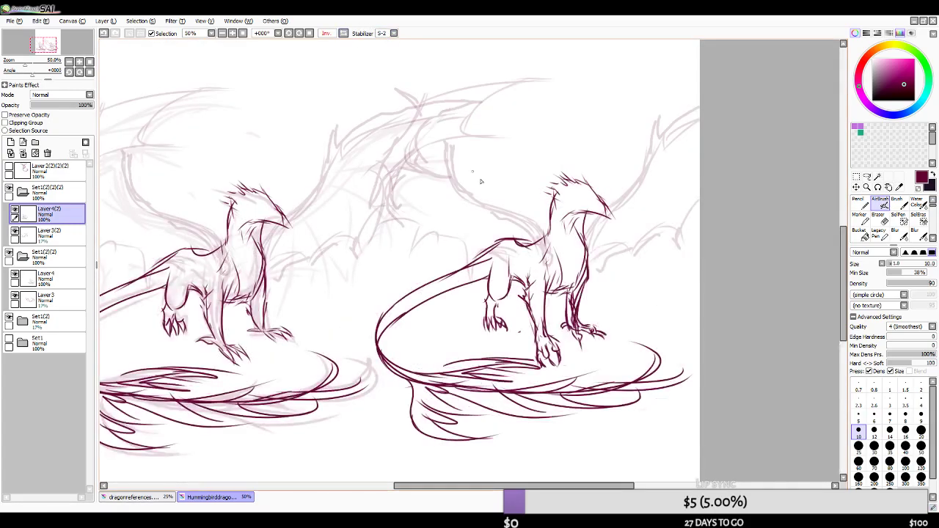
pyautogui.moveTo(510, 276); pyautogui.dragTo(512, 254)
pyautogui.hotkey('ctrl', 'z')
pyautogui.moveTo(510, 262); pyautogui.dragTo(511, 279)
pyautogui.moveTo(535, 239)
pyautogui.mouseDown()
pyautogui.moveTo(508, 240)
pyautogui.moveTo(407, 295)
pyautogui.mouseUp()
pyautogui.hotkey('ctrl', 'z')
pyautogui.moveTo(484, 249); pyautogui.dragTo(368, 335)
pyautogui.hotkey('ctrl', 'z')
# - Delete the layer set Set1(2)(2) holding the earlier version of the dragon
pyautogui.scroll(-3, 631, 234)
pyautogui.scroll(4, 628, 232)
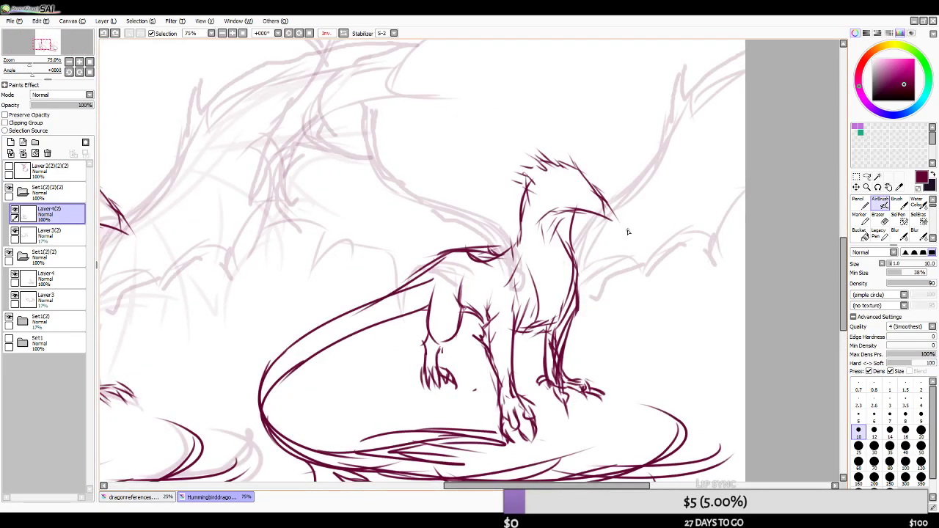
pyautogui.scroll(-3, 665, 190)
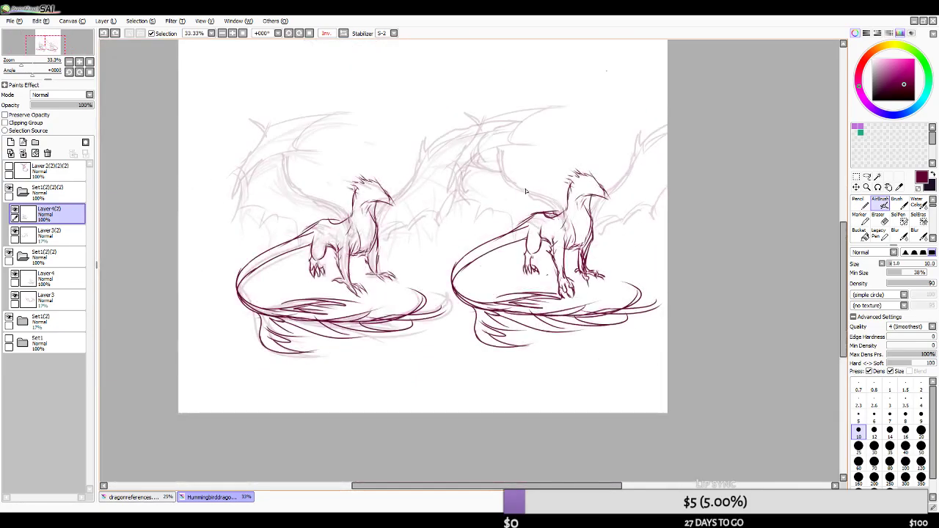
pyautogui.scroll(1, 528, 191)
pyautogui.scroll(-1, 153, 284)
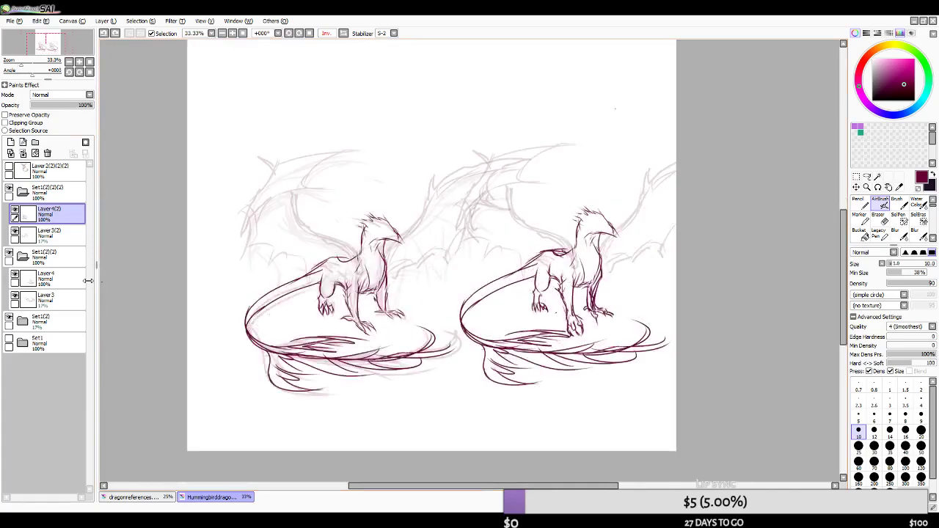
pyautogui.moveTo(76, 262); pyautogui.dragTo(48, 153)
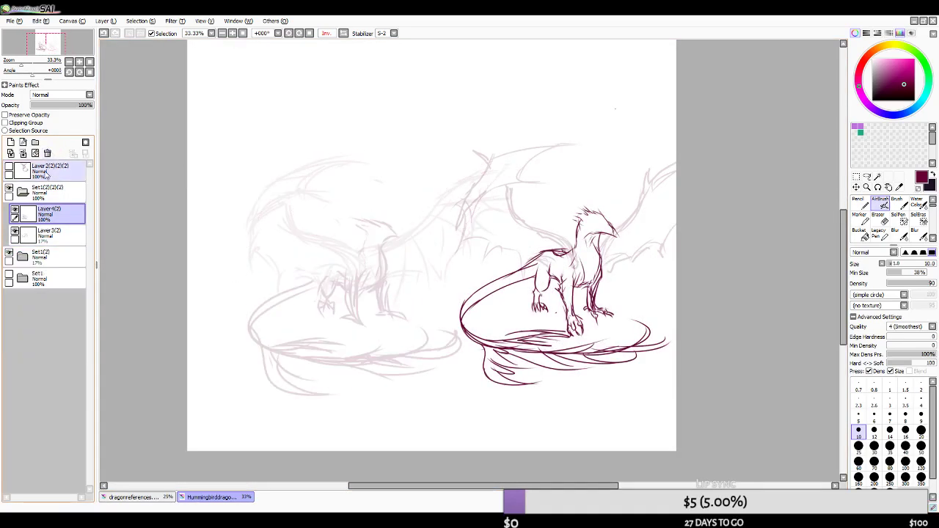
# - Move the reworked dragon's layer set toward the middle of the canvas and hide the rough sketch set Set1(2)
pyautogui.click(60, 192)
pyautogui.click(855, 187)
pyautogui.moveTo(690, 251); pyautogui.dragTo(559, 254)
pyautogui.click(22, 256)
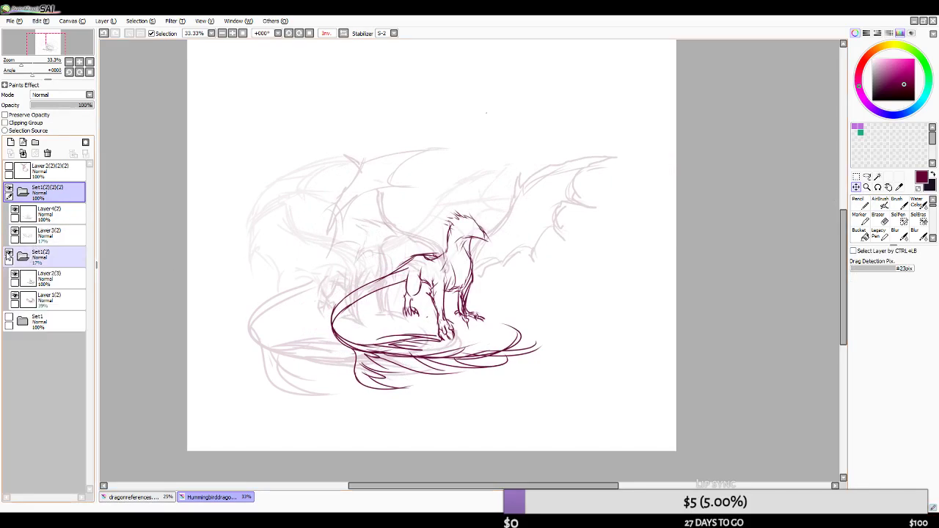
pyautogui.click(22, 256)
pyautogui.click(8, 254)
# - Toggle the line layer Layer4(2) off and on and examine the dragon's lines up close and as a whole
pyautogui.click(44, 215)
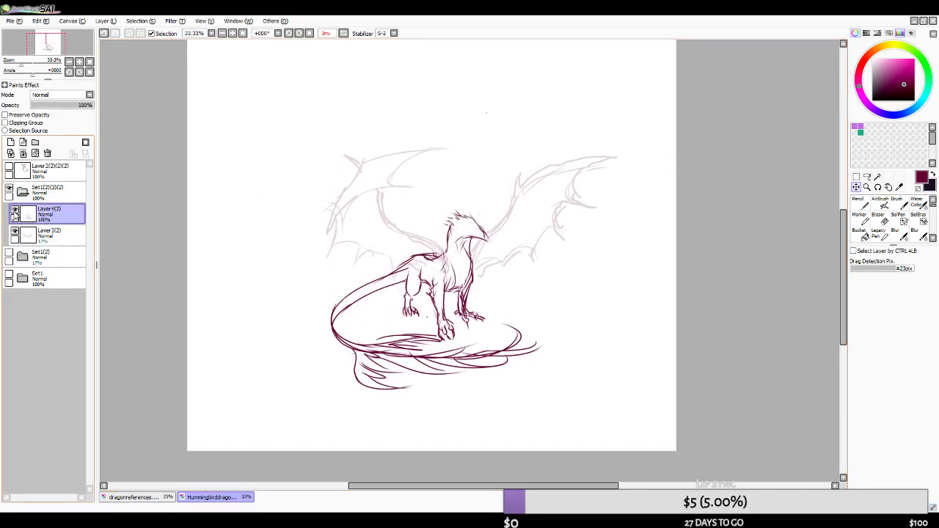
pyautogui.click(15, 211)
pyautogui.click(14, 211)
pyautogui.click(14, 211)
pyautogui.click(15, 211)
pyautogui.scroll(3, 469, 272)
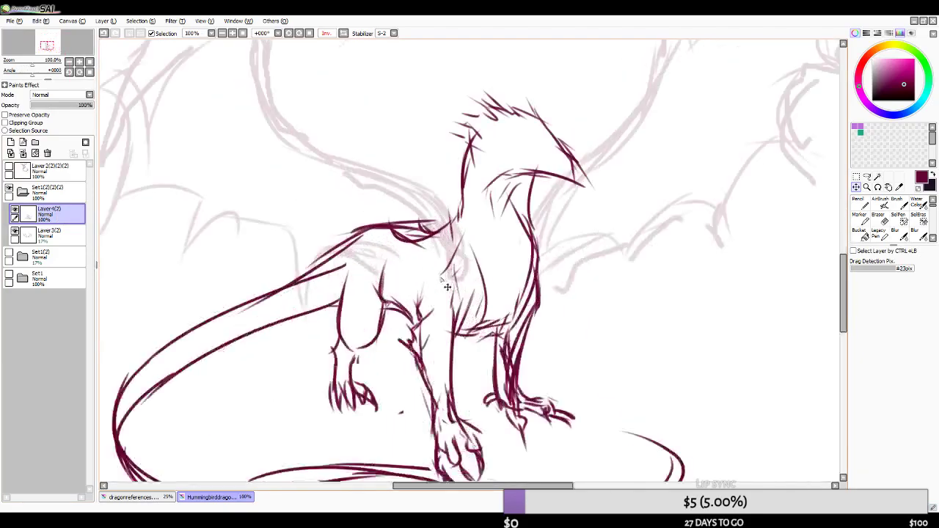
pyautogui.scroll(-3, 449, 287)
pyautogui.scroll(1, 454, 285)
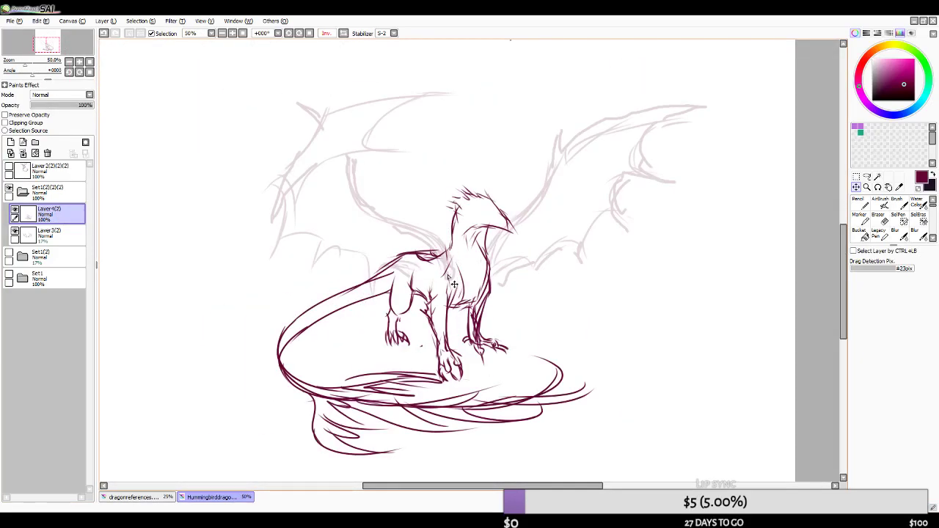
pyautogui.scroll(-3, 454, 284)
pyautogui.scroll(2, 469, 293)
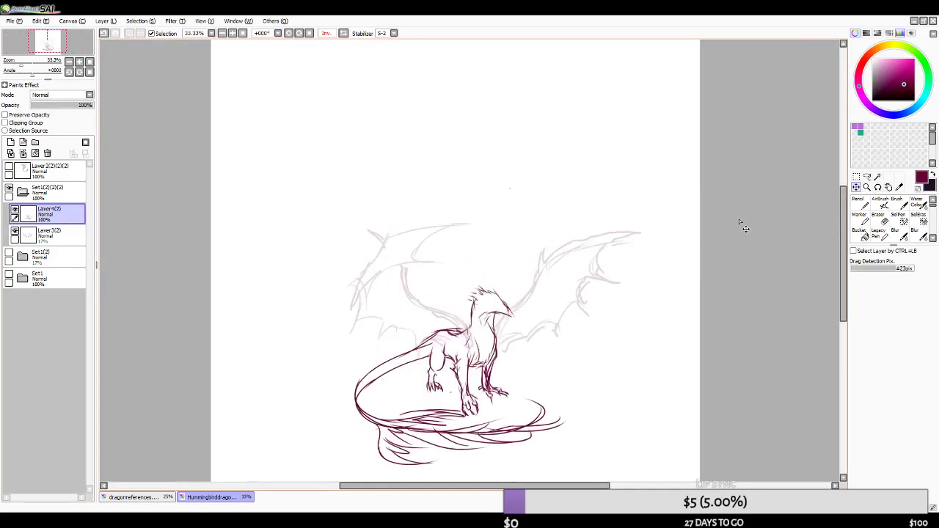
pyautogui.scroll(-2, 515, 354)
pyautogui.scroll(1, 509, 346)
# - Move the whole dragon set to the upper left of the canvas and duplicate the set
pyautogui.moveTo(509, 344); pyautogui.dragTo(374, 160)
pyautogui.hotkey('ctrl', 'z')
pyautogui.click(55, 192)
pyautogui.click(102, 22)
pyautogui.click(136, 75)
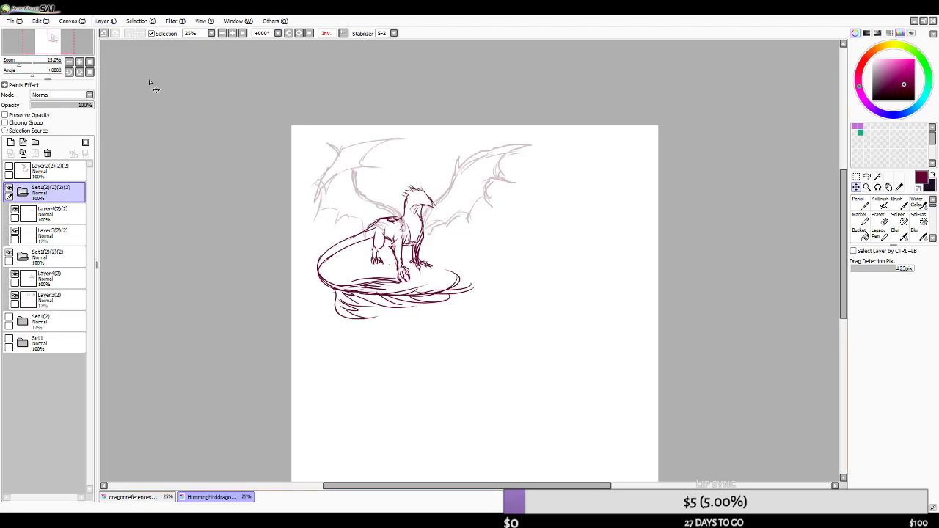
# - Move the duplicated dragon to the lower right of the canvas, clear of the first one
pyautogui.scroll(-1, 495, 227)
pyautogui.scroll(1, 454, 213)
pyautogui.moveTo(486, 204); pyautogui.dragTo(598, 336)
pyautogui.scroll(2, 597, 337)
pyautogui.scroll(-2, 543, 348)
pyautogui.scroll(2, 545, 349)
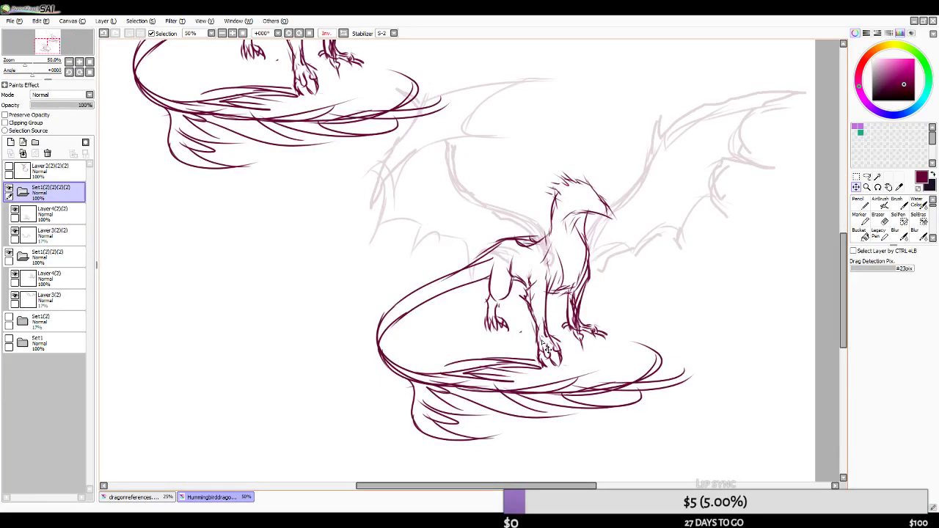
# - Make the duplicate's line layer Layer4(2)(2) active for erasing at size 70 and check its contents
pyautogui.click(883, 220)
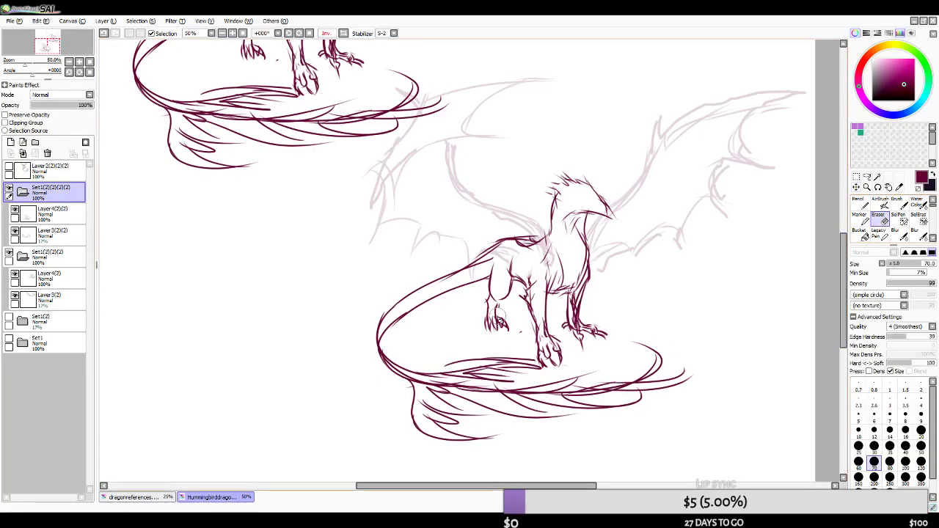
pyautogui.click(55, 215)
pyautogui.click(14, 210)
pyautogui.click(15, 210)
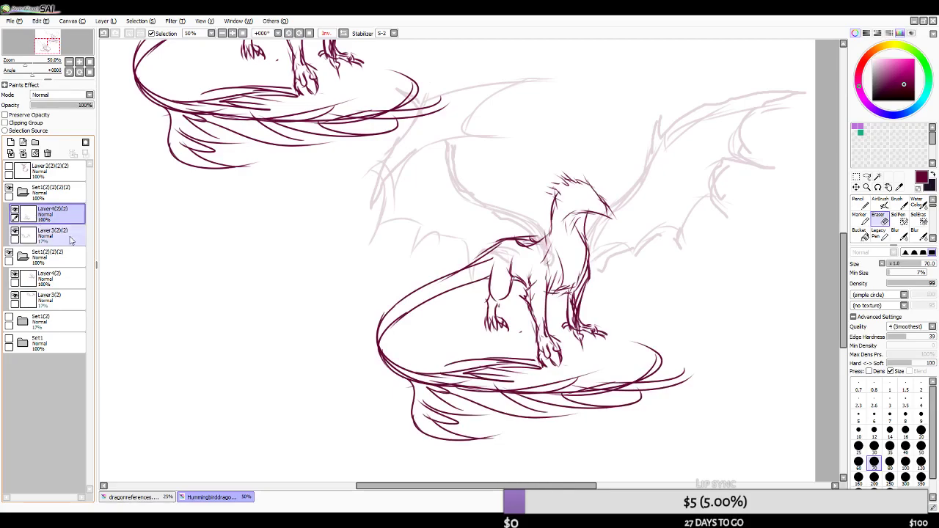
pyautogui.moveTo(535, 356)
pyautogui.mouseDown()
pyautogui.moveTo(551, 370)
pyautogui.moveTo(555, 356)
pyautogui.moveTo(560, 363)
pyautogui.mouseUp()
pyautogui.hotkey('ctrl', 'z')
pyautogui.hotkey('ctrl', 'z')
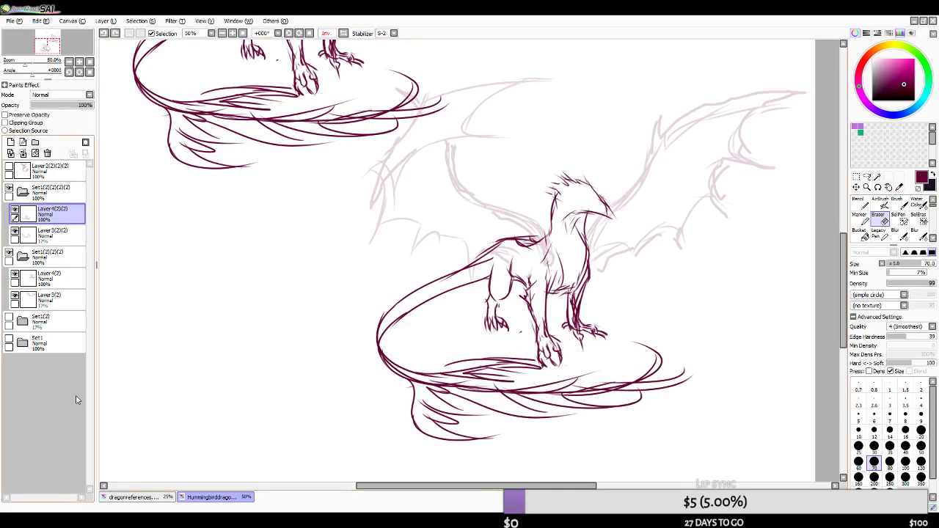
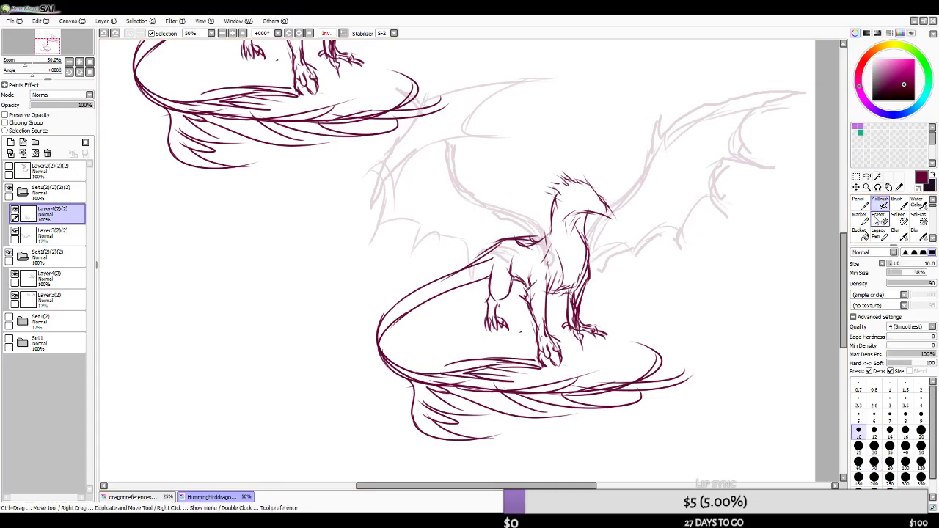
pyautogui.hotkey('ctrl', 'z')
pyautogui.moveTo(535, 357)
pyautogui.mouseDown()
pyautogui.moveTo(555, 373)
pyautogui.moveTo(541, 350)
pyautogui.moveTo(575, 362)
pyautogui.moveTo(552, 337)
pyautogui.mouseUp()
pyautogui.hotkey('ctrl', 'z')
pyautogui.hotkey('ctrl', 'z')
pyautogui.hotkey('ctrl', 'z')
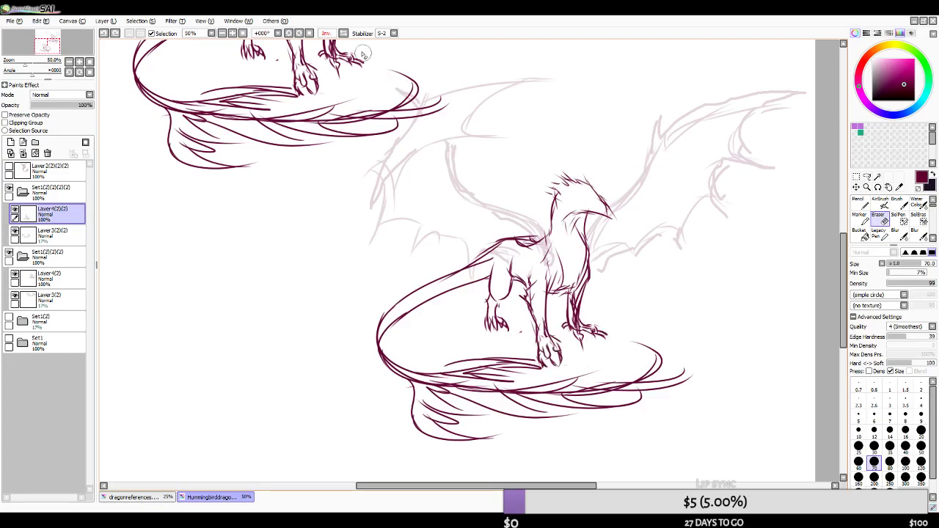
# - Restore the unmirrored view, erase the duplicate's near front foot, and rework the lower end of that leg
pyautogui.press('h')
pyautogui.moveTo(418, 348)
pyautogui.mouseDown()
pyautogui.moveTo(382, 358)
pyautogui.moveTo(407, 353)
pyautogui.moveTo(369, 354)
pyautogui.mouseUp()
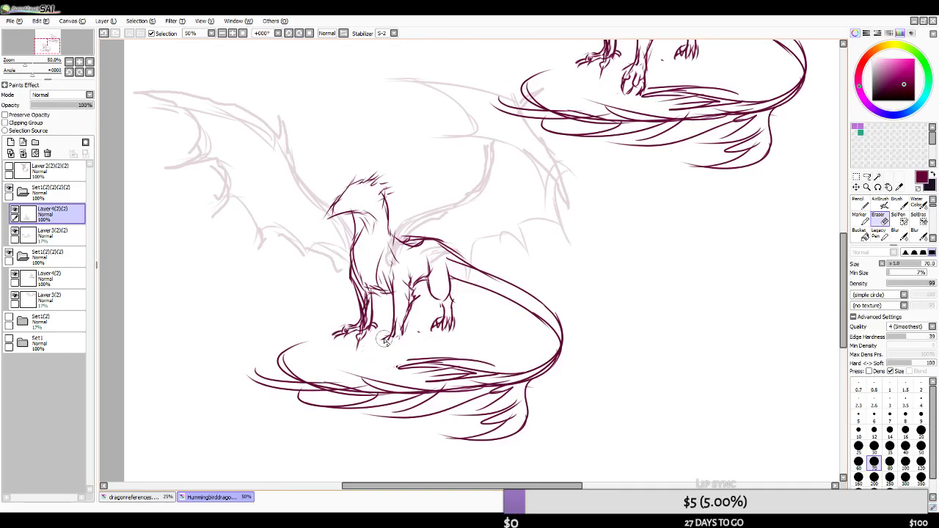
pyautogui.click(880, 205)
pyautogui.moveTo(394, 325); pyautogui.dragTo(395, 334)
pyautogui.hotkey('ctrl', 'z')
pyautogui.moveTo(390, 275); pyautogui.dragTo(396, 334)
pyautogui.hotkey('ctrl', 'z')
pyautogui.hotkey('ctrl', 'z')
pyautogui.moveTo(394, 299)
pyautogui.mouseDown()
pyautogui.moveTo(389, 337)
pyautogui.moveTo(396, 333)
pyautogui.moveTo(382, 347)
pyautogui.mouseUp()
pyautogui.hotkey('ctrl', 'z')
pyautogui.hotkey('ctrl', 'z')
pyautogui.press('e')
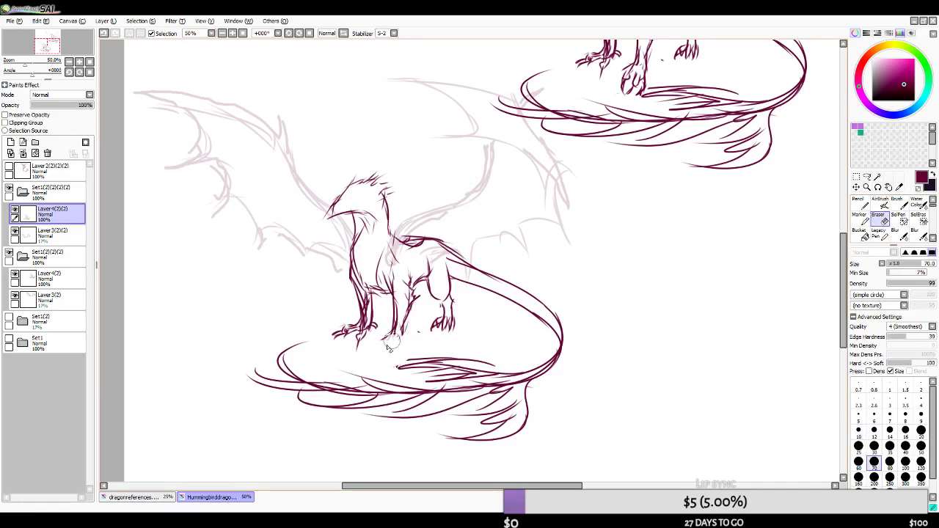
# - Mirror the view and sketch short curved claws on the duplicate's near front foot with the AirBrush at size 10
pyautogui.press('h')
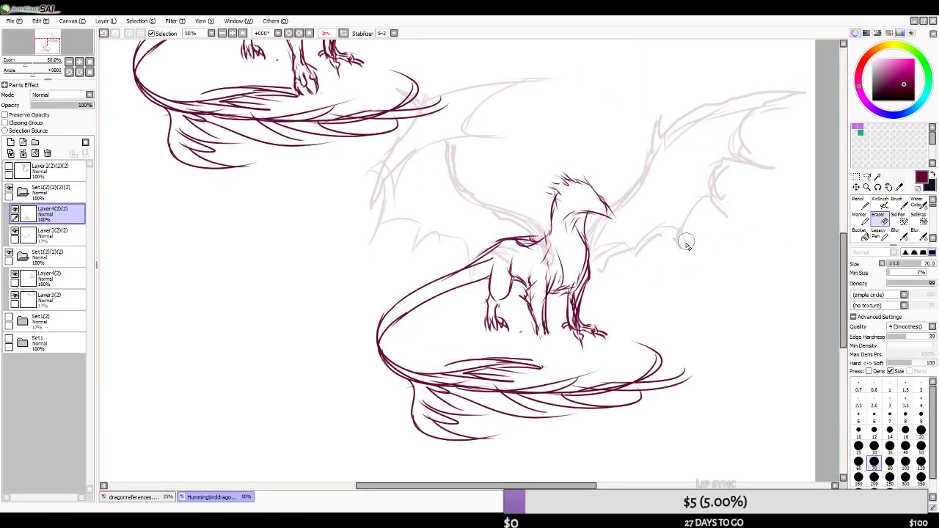
pyautogui.click(880, 206)
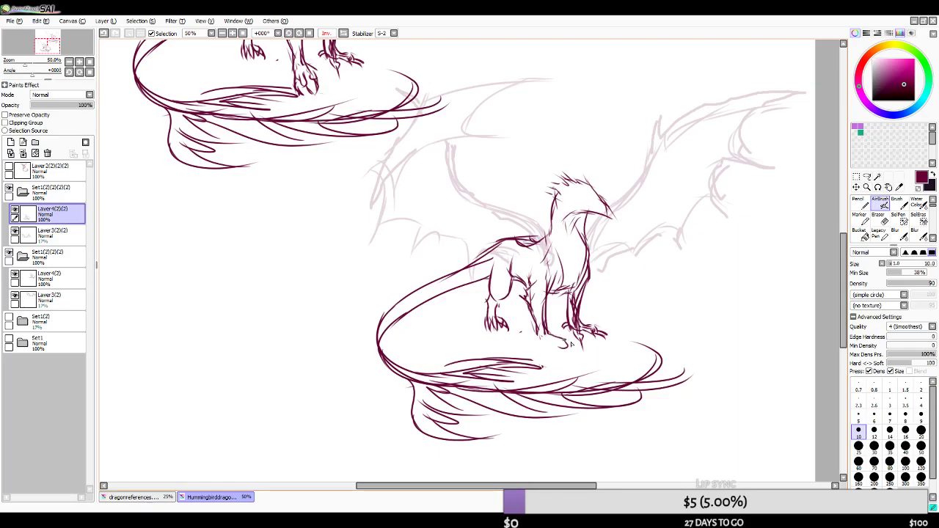
pyautogui.moveTo(564, 338); pyautogui.dragTo(554, 342)
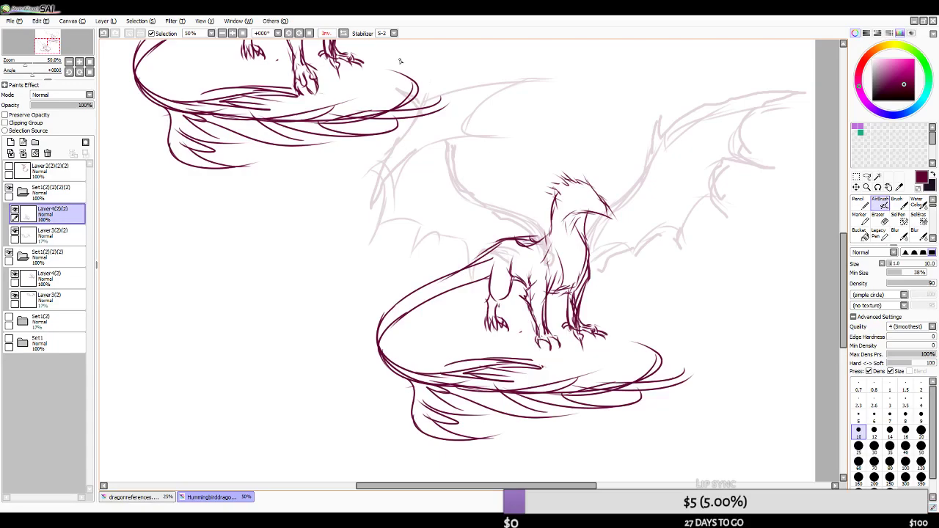
# - Restore the unmirrored view and redraw the near front foot with slimmer toes spreading to both sides
pyautogui.press('h')
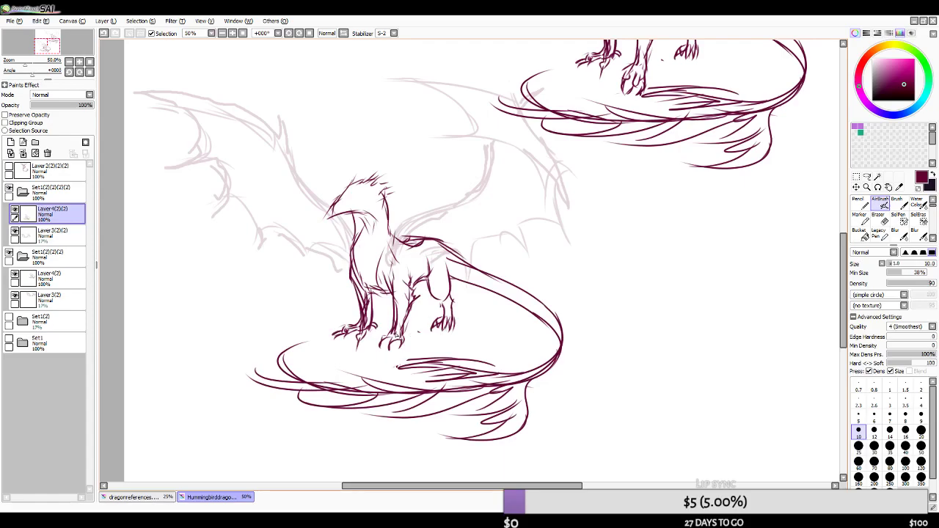
pyautogui.moveTo(387, 335); pyautogui.dragTo(378, 344)
pyautogui.hotkey('ctrl', 'z')
pyautogui.hotkey('ctrl', 'z')
pyautogui.hotkey('ctrl', 'z')
pyautogui.moveTo(401, 339)
pyautogui.mouseDown()
pyautogui.moveTo(374, 344)
pyautogui.moveTo(388, 332)
pyautogui.moveTo(374, 340)
pyautogui.moveTo(411, 338)
pyautogui.mouseUp()
pyautogui.hotkey('ctrl', 'z')
pyautogui.hotkey('ctrl', 'z')
pyautogui.hotkey('ctrl', 'z')
# - Compare the two dragons' feet in mirrored and unmirrored views at several zoom levels
pyautogui.press('h')
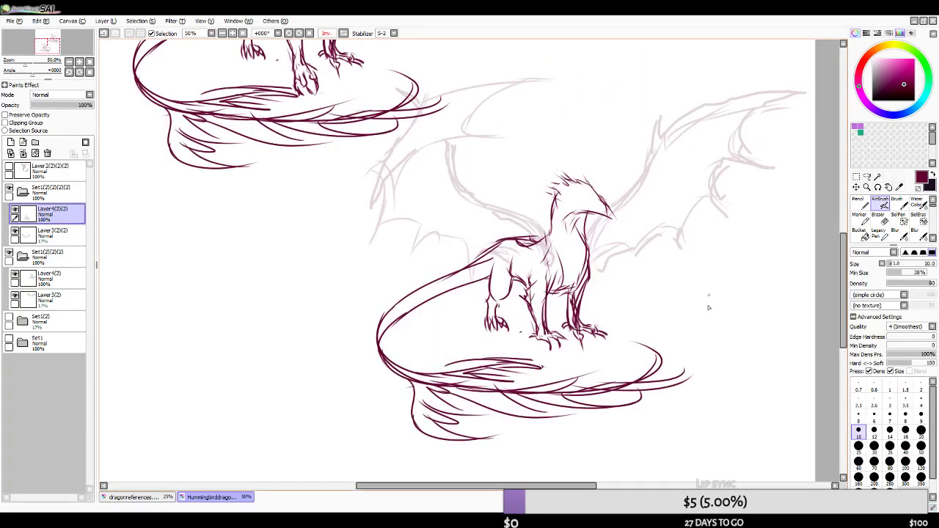
pyautogui.scroll(-4, 554, 332)
pyautogui.scroll(2, 566, 332)
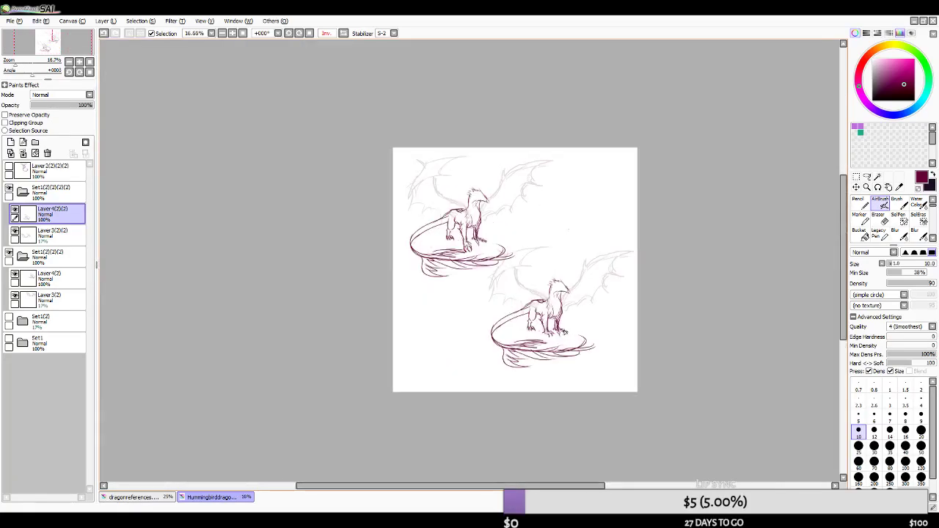
pyautogui.click(344, 33)
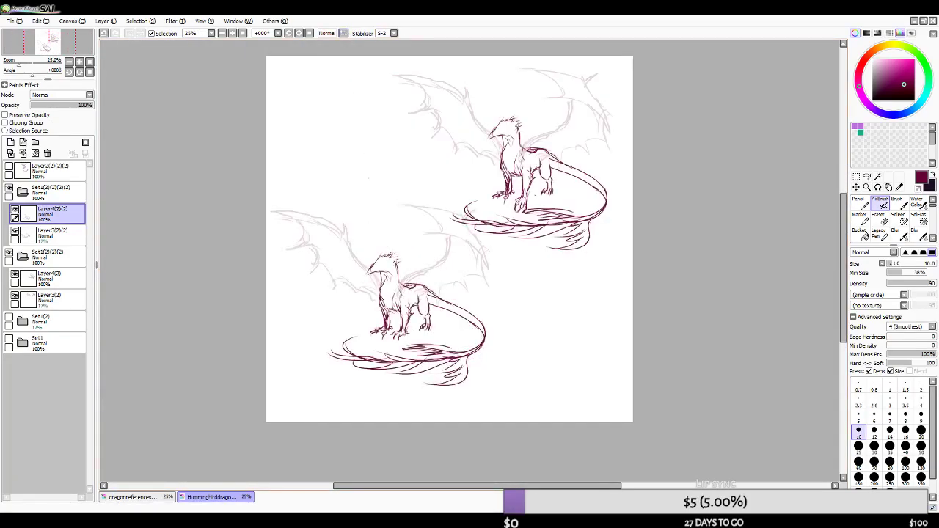
pyautogui.scroll(1, 511, 228)
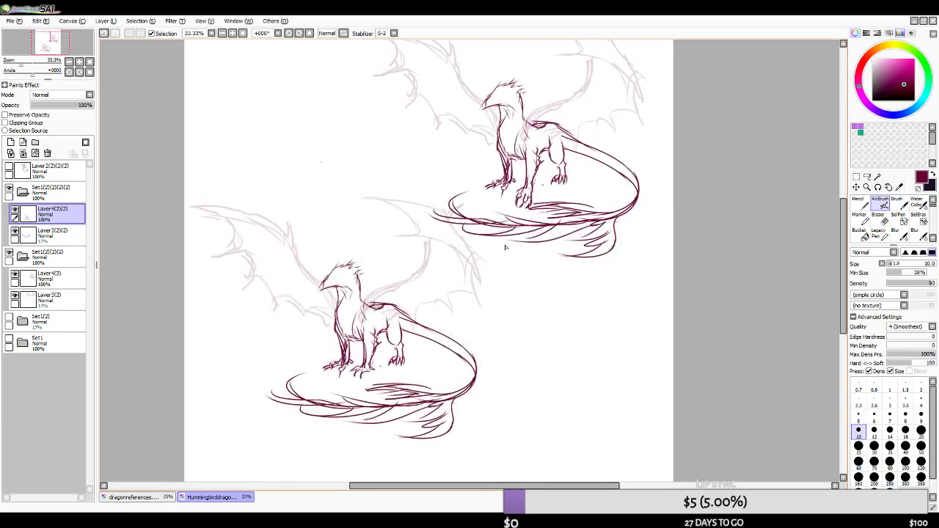
pyautogui.scroll(3, 371, 379)
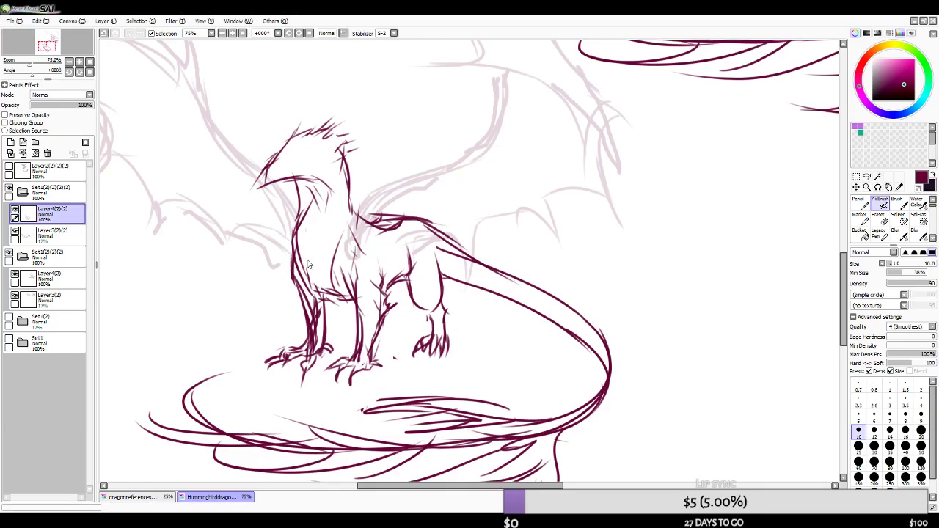
# - Open the ice dragon concept design reference, examine it up close, and close it again
pyautogui.doubleClick(482, 277)
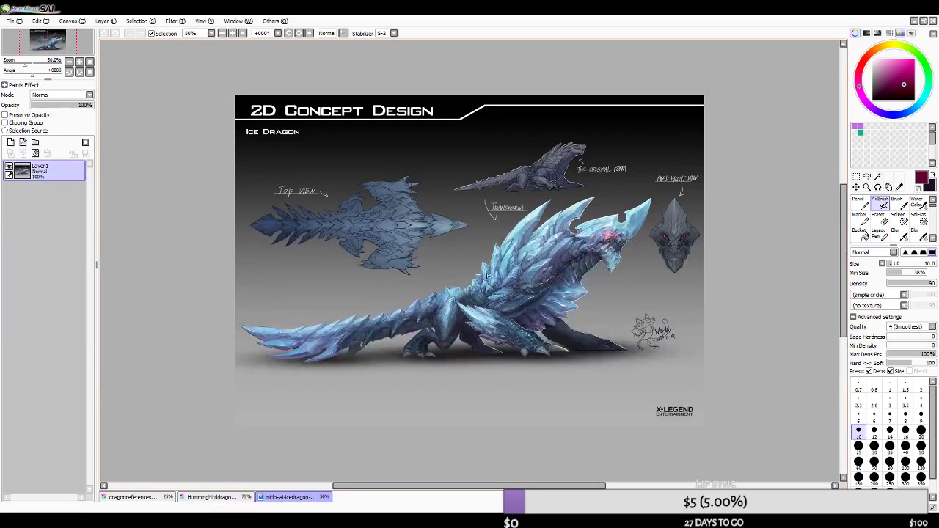
pyautogui.scroll(2, 510, 288)
pyautogui.click(933, 21)
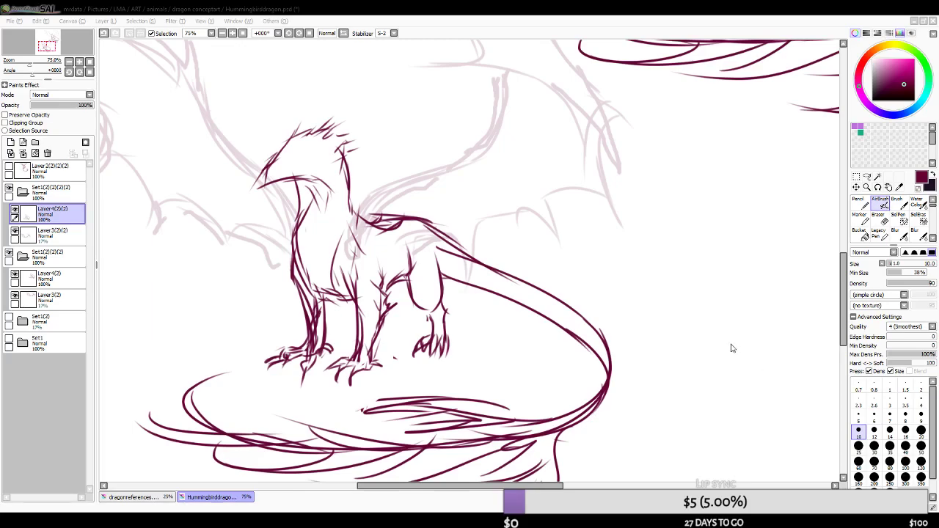
# - Open the pink-winged dragon reference 7688302_350.png, examine its clawed feet up close, and close it
pyautogui.doubleClick(291, 411)
pyautogui.scroll(3, 504, 312)
pyautogui.scroll(1, 503, 322)
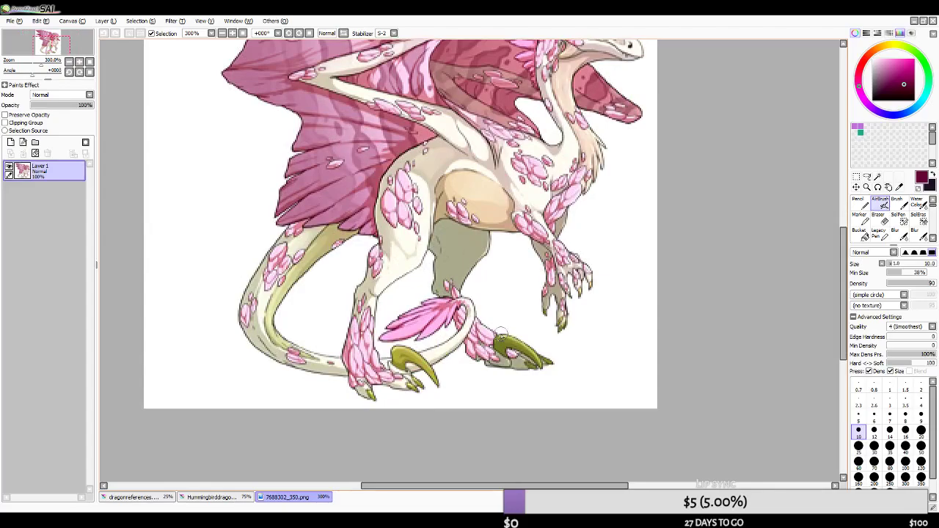
pyautogui.scroll(-2, 440, 337)
pyautogui.scroll(1, 436, 341)
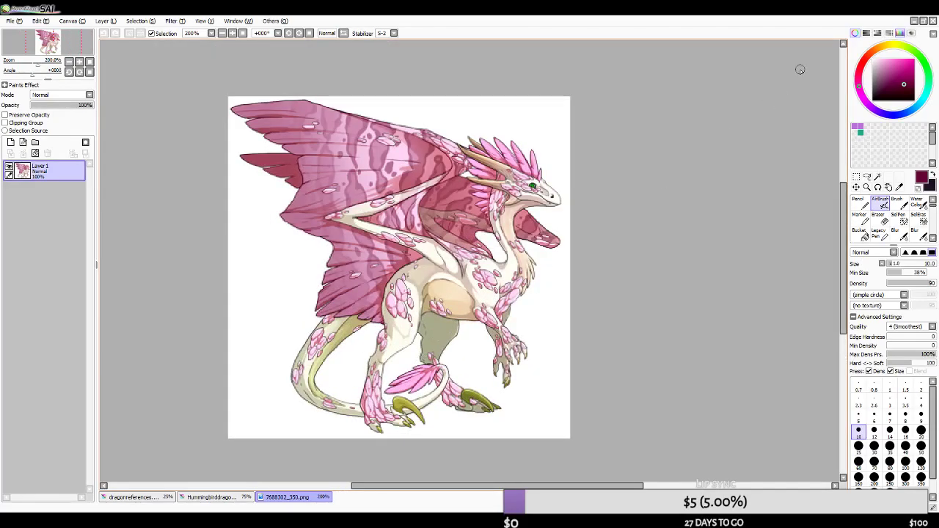
pyautogui.click(933, 21)
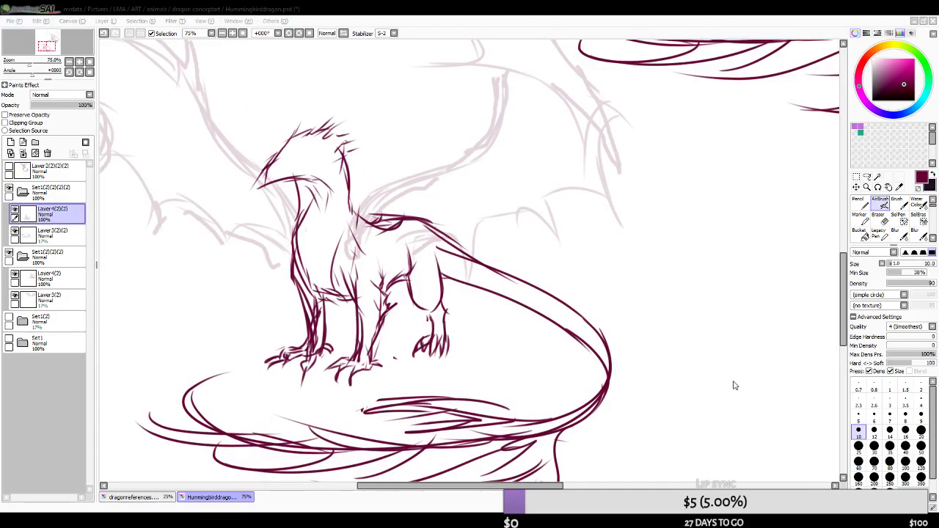
# - Open the green and purple dragon reference 1688989_350.png, study its front and hind feet up close, and close it
pyautogui.doubleClick(712, 401)
pyautogui.scroll(3, 540, 311)
pyautogui.scroll(2, 484, 377)
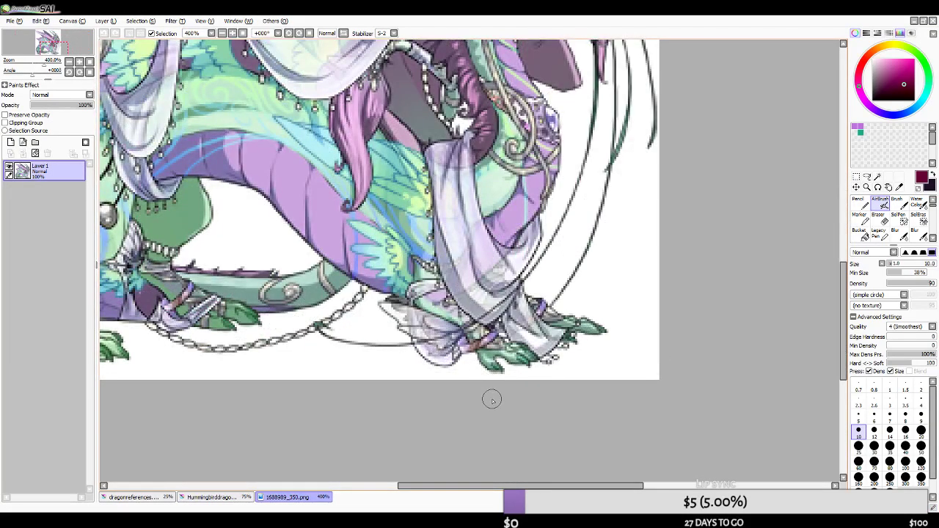
pyautogui.scroll(-3, 501, 407)
pyautogui.scroll(-1, 501, 405)
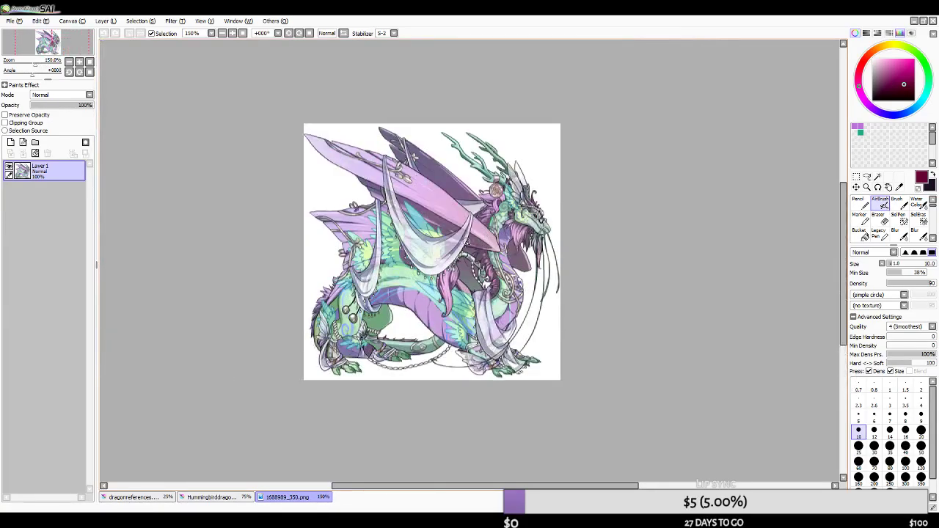
pyautogui.scroll(1, 341, 392)
pyautogui.scroll(6, 314, 398)
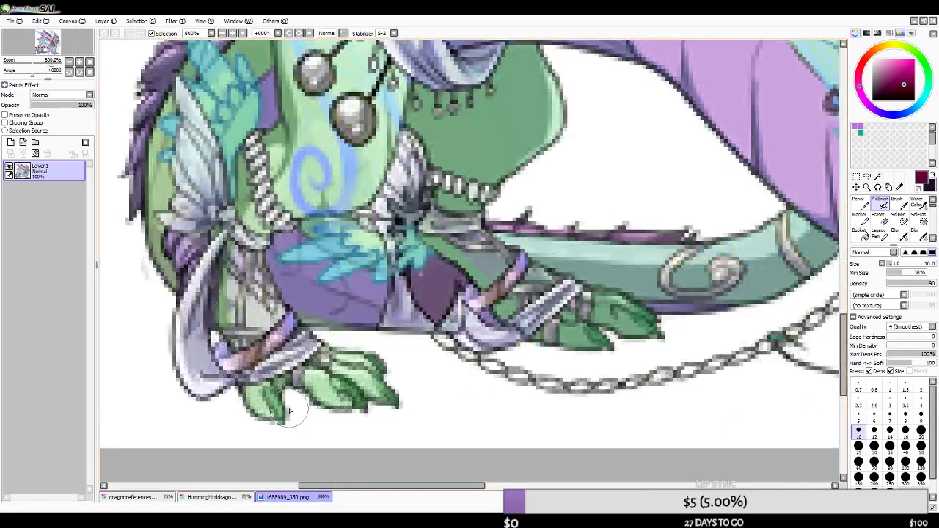
pyautogui.scroll(-3, 290, 412)
pyautogui.scroll(-2, 286, 413)
pyautogui.scroll(1, 285, 413)
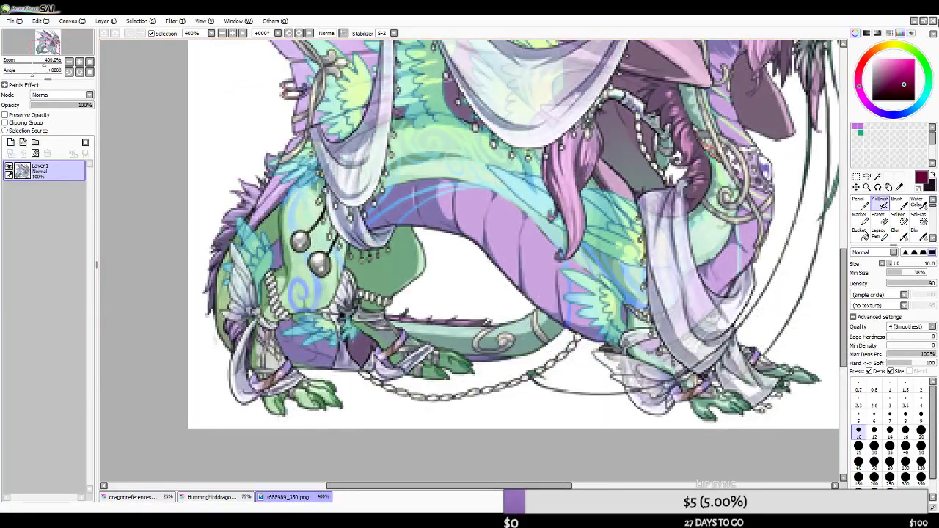
pyautogui.click(932, 21)
# - Review the original dragon and its lower duplicate together, concentrating on the duplicate's front legs and feet
pyautogui.scroll(-2, 394, 358)
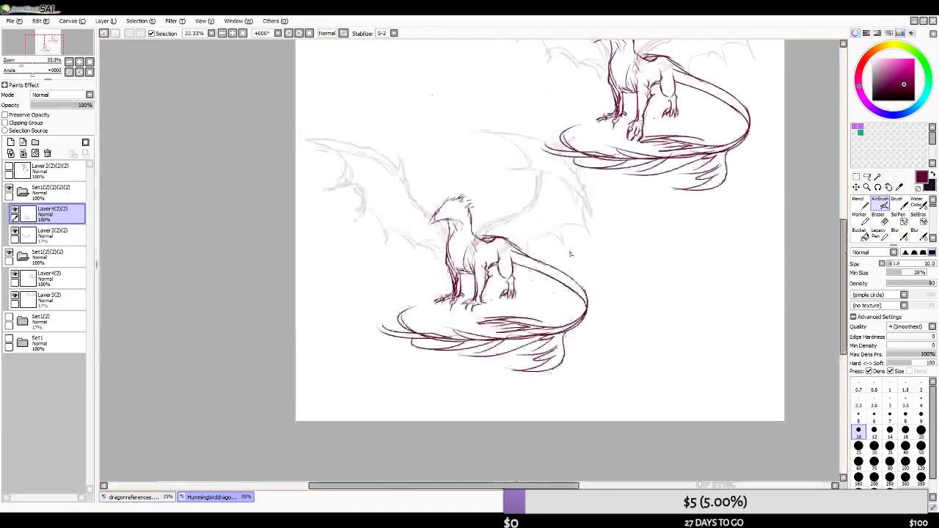
pyautogui.scroll(1, 472, 320)
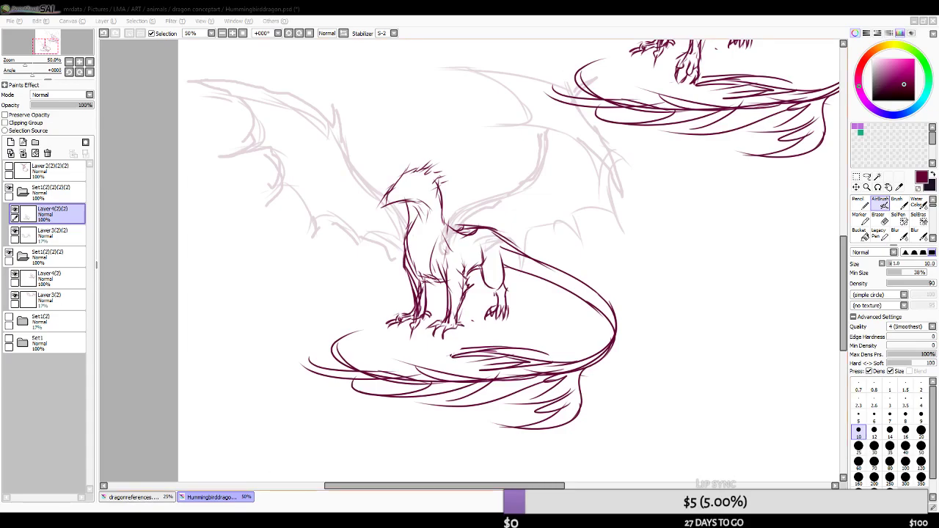
pyautogui.scroll(-4, 320, 355)
pyautogui.scroll(4, 334, 317)
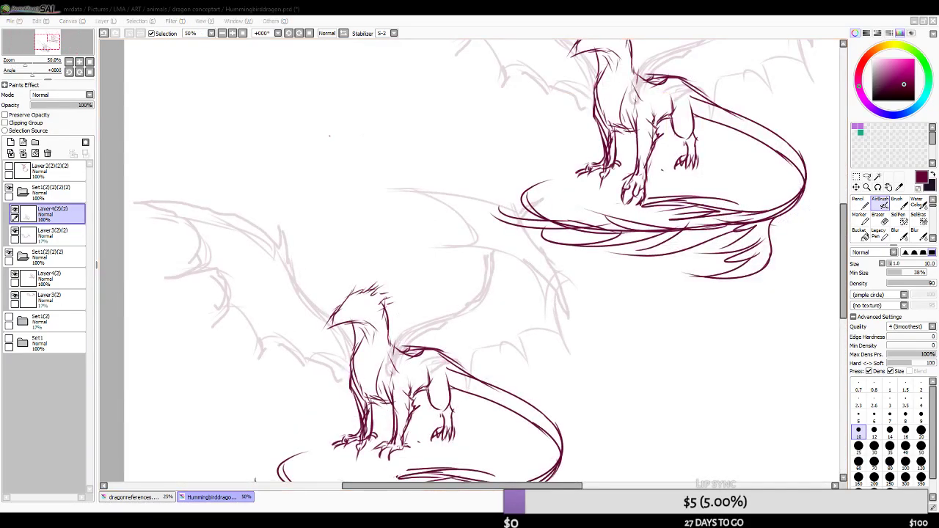
pyautogui.scroll(1, 245, 379)
pyautogui.scroll(-2, 248, 330)
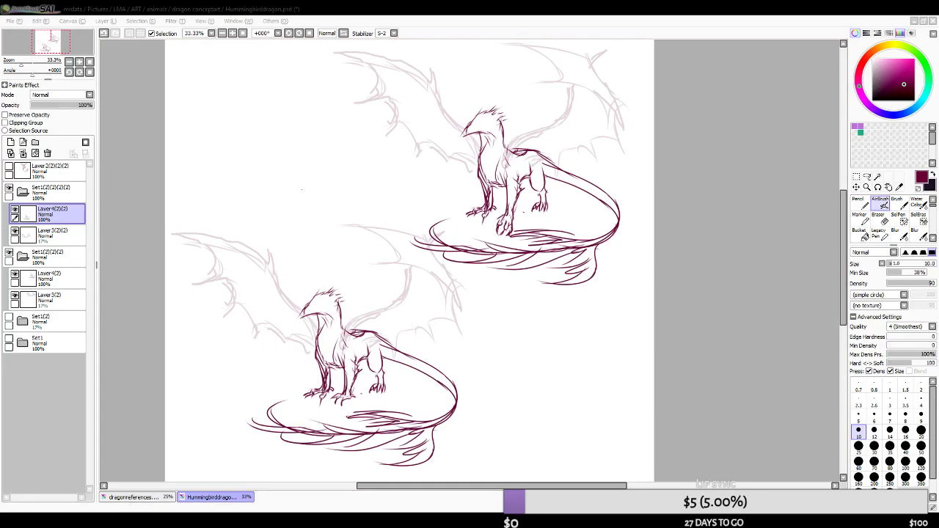
pyautogui.click(445, 8)
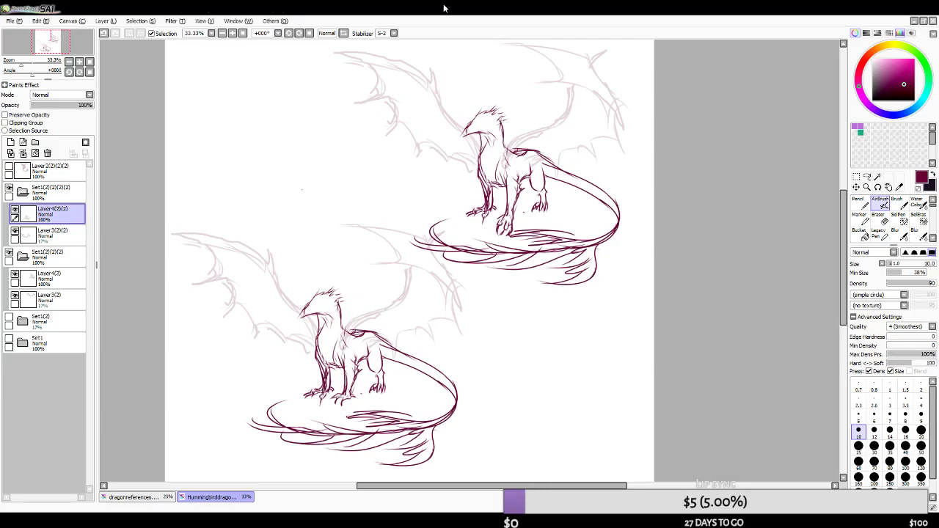
pyautogui.hotkey('alt', 'Tab')
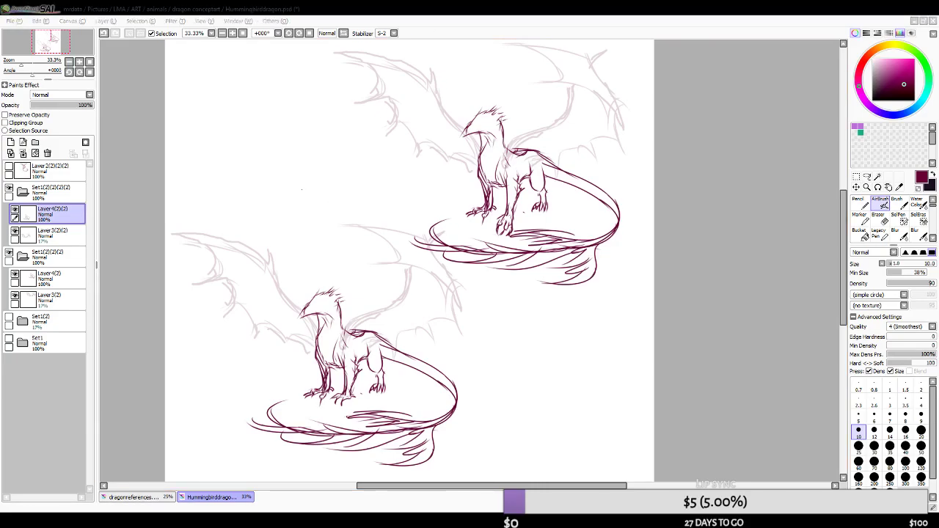
pyautogui.scroll(3, 314, 423)
pyautogui.hotkey('alt', 'Tab')
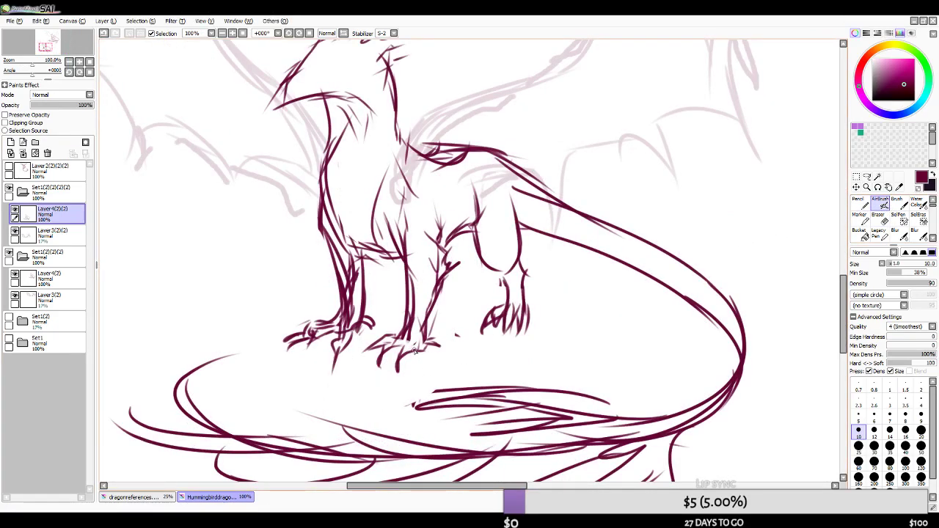
# - Undo the latest strokes on the lower dragon's near front foot and redraw its spreading toes
pyautogui.hotkey('ctrl', 'z')
pyautogui.hotkey('ctrl', 'z')
pyautogui.hotkey('ctrl', 'z')
pyautogui.hotkey('ctrl', 'z')
pyautogui.hotkey('ctrl', 'z')
pyautogui.hotkey('ctrl', 'z')
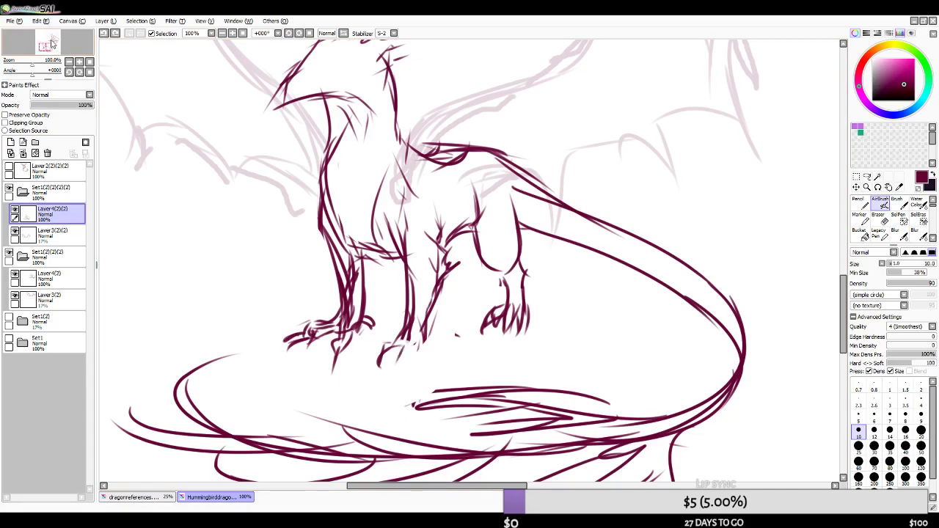
pyautogui.moveTo(410, 352)
pyautogui.mouseDown()
pyautogui.moveTo(398, 371)
pyautogui.moveTo(440, 347)
pyautogui.mouseUp()
pyautogui.moveTo(396, 336); pyautogui.dragTo(365, 350)
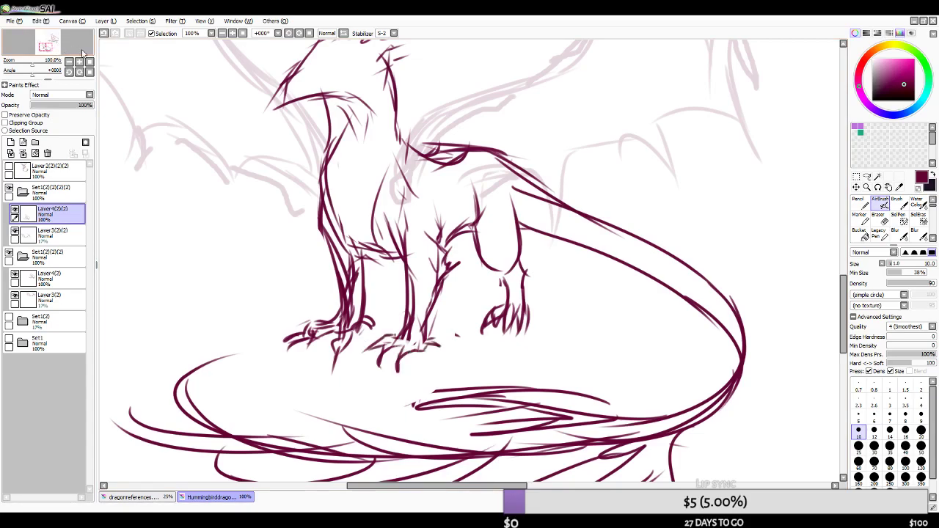
# - Duplicate the lower dragon's line layer, move the copy to the top of the layer stack, hide it, and reselect the original layer
pyautogui.scroll(-3, 399, 315)
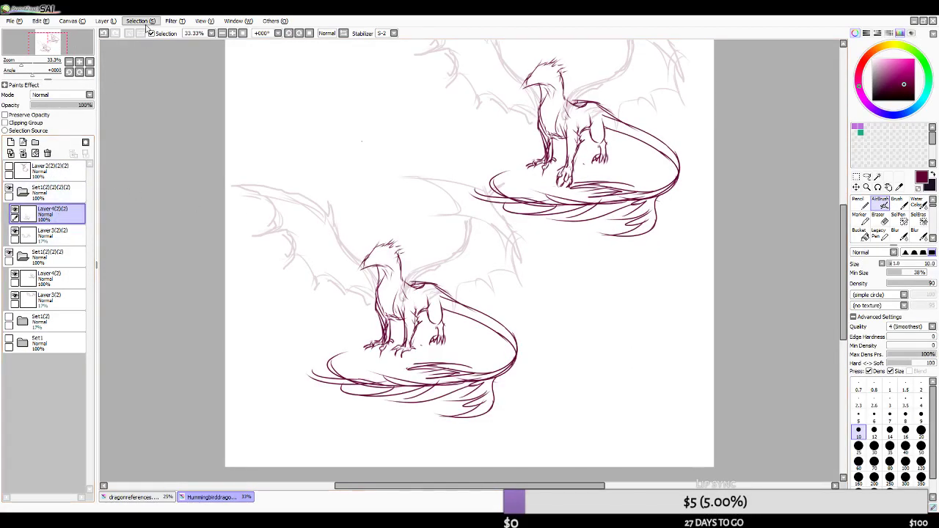
pyautogui.click(119, 23)
pyautogui.click(121, 67)
pyautogui.moveTo(49, 211); pyautogui.dragTo(69, 166)
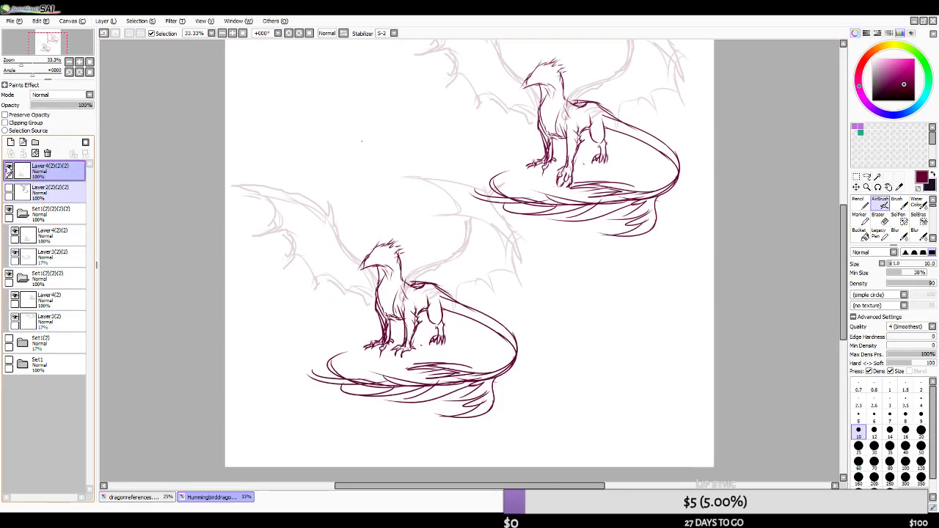
pyautogui.click(9, 169)
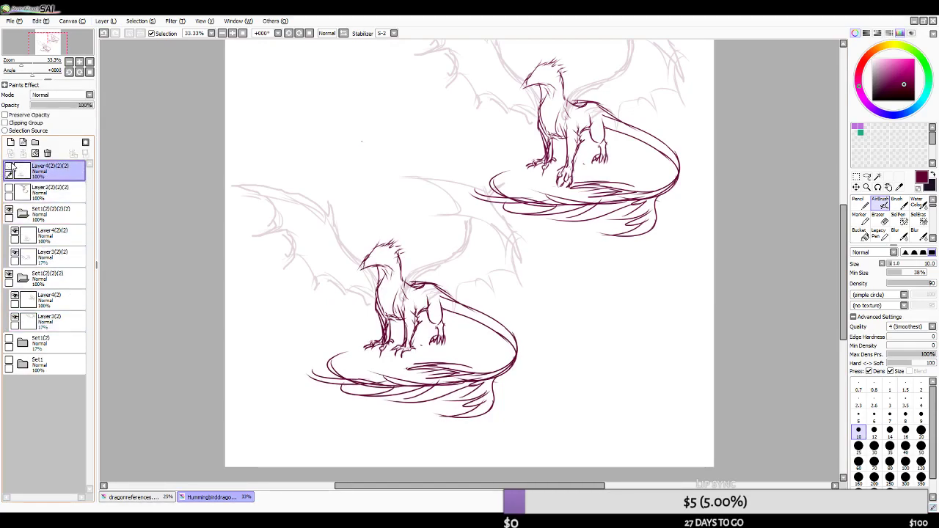
pyautogui.click(25, 233)
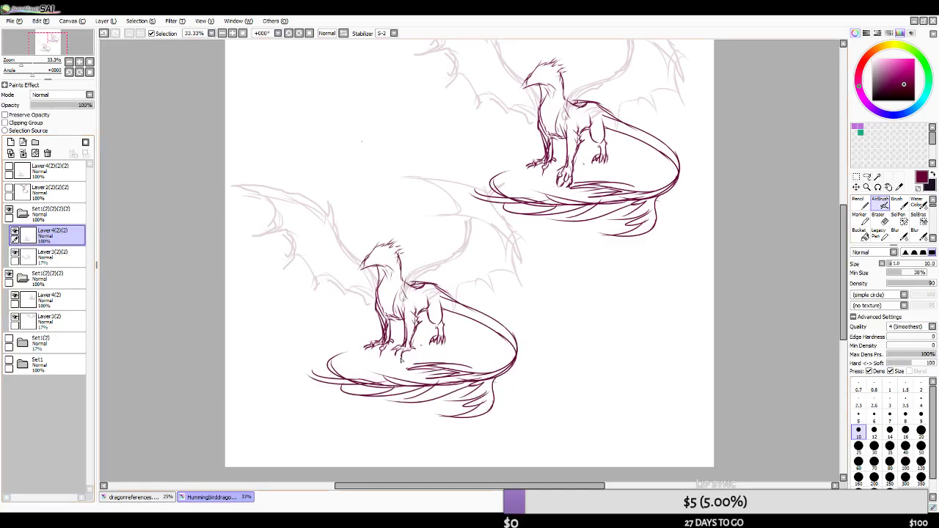
# - Erase part of the lower dragon's near front foot with the Eraser reduced to size 30
pyautogui.scroll(1, 370, 353)
pyautogui.click(216, 522)
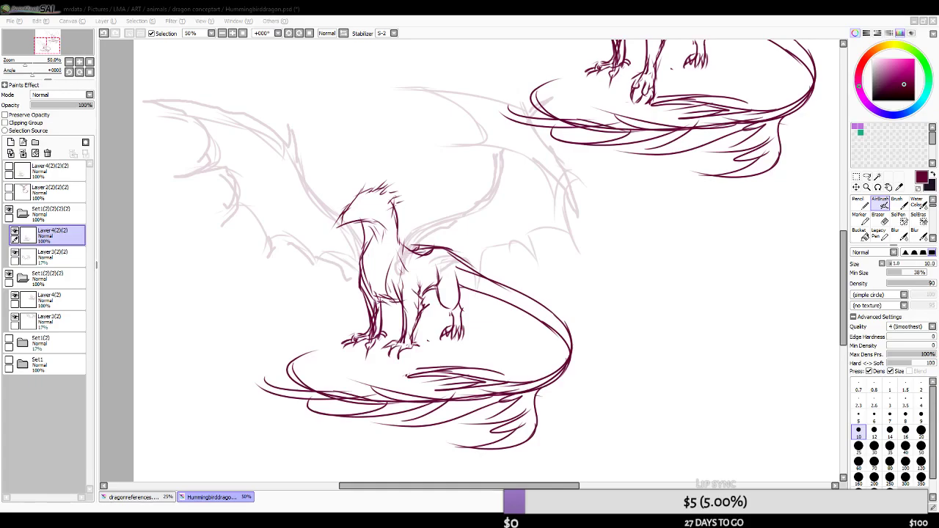
pyautogui.click(334, 7)
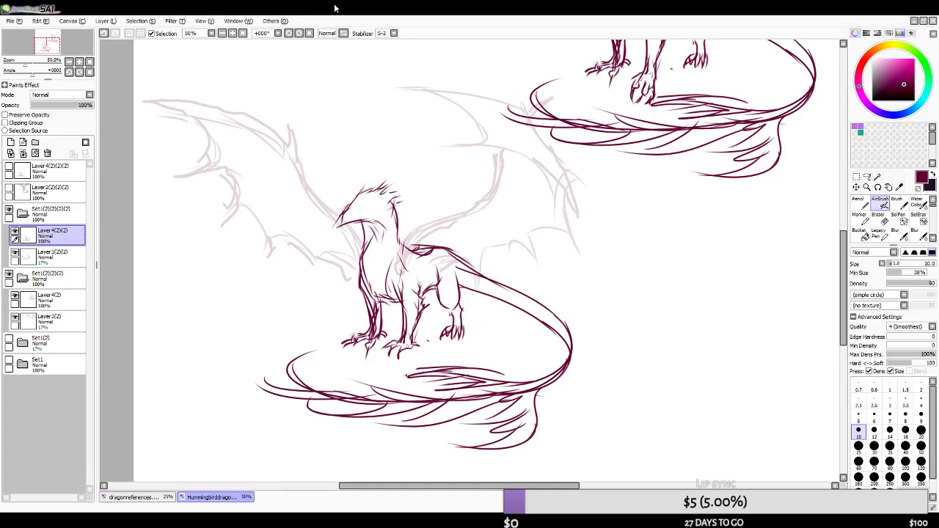
pyautogui.click(878, 222)
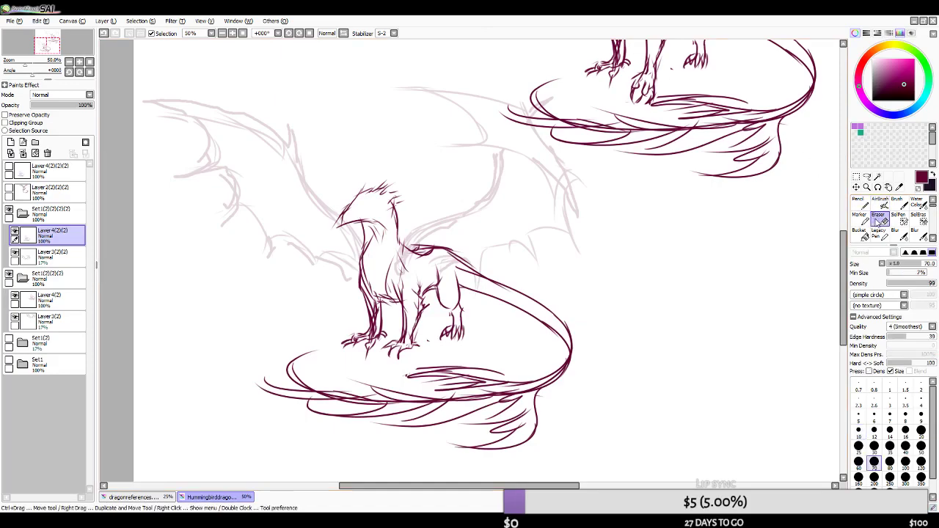
pyautogui.hotkey('ctrl', 'z')
pyautogui.moveTo(420, 351); pyautogui.dragTo(376, 358)
pyautogui.press('[')
pyautogui.press('[')
pyautogui.press('[')
pyautogui.press('[')
pyautogui.press('[')
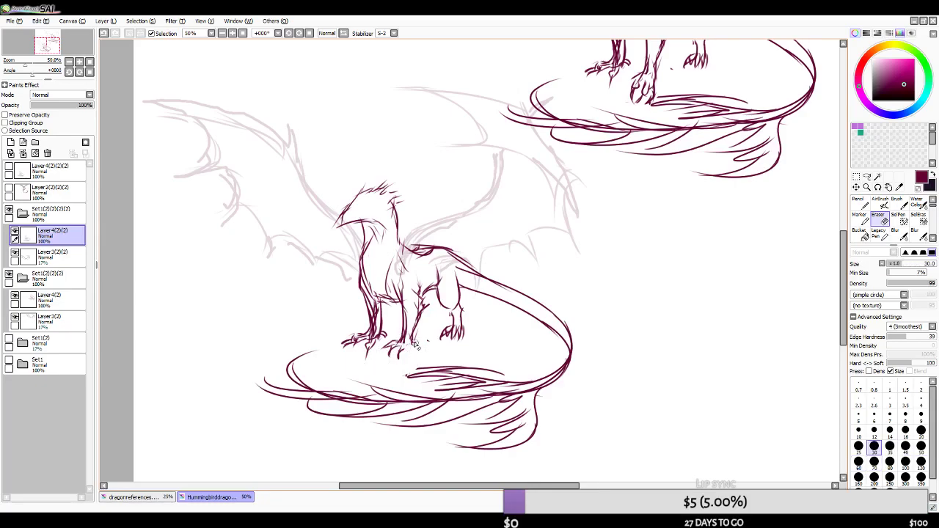
# - Mirror the canvas view and set the AirBrush to size 9
pyautogui.click(327, 33)
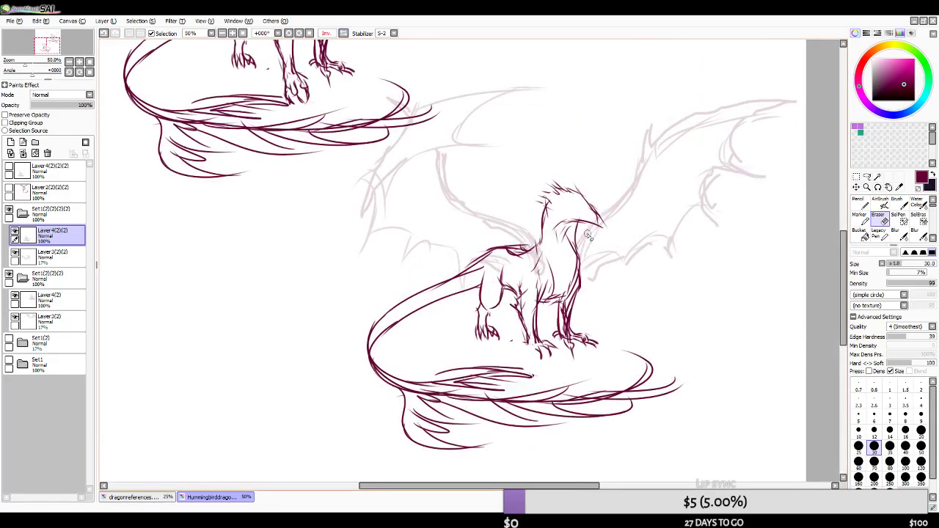
pyautogui.click(878, 205)
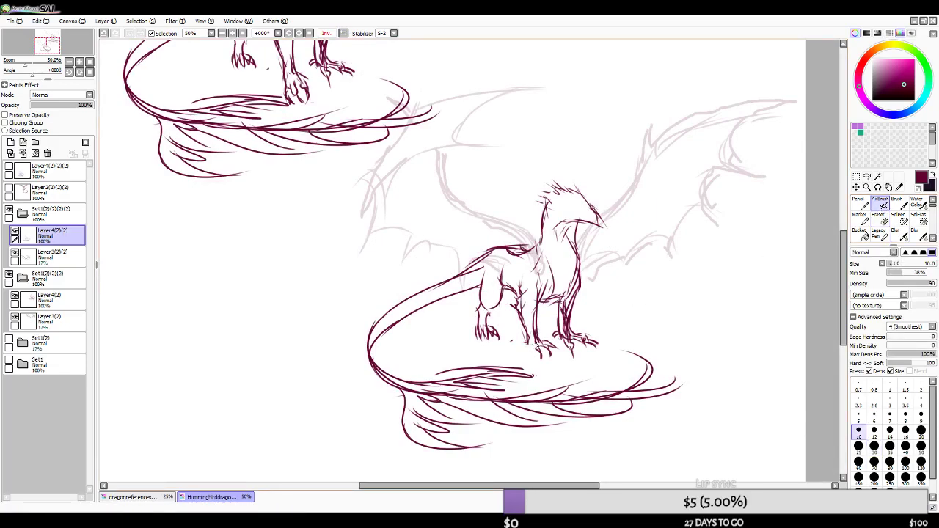
pyautogui.press('[')
# - Try new toe strokes on the lower dragon's near front foot and undo them
pyautogui.moveTo(529, 350); pyautogui.dragTo(540, 362)
pyautogui.hotkey('ctrl', 'z')
pyautogui.hotkey('ctrl', 'z')
pyautogui.hotkey('ctrl', 'z')
pyautogui.hotkey('ctrl', 'z')
pyautogui.hotkey('ctrl', 'z')
pyautogui.moveTo(536, 352); pyautogui.dragTo(551, 353)
pyautogui.hotkey('ctrl', 'z')
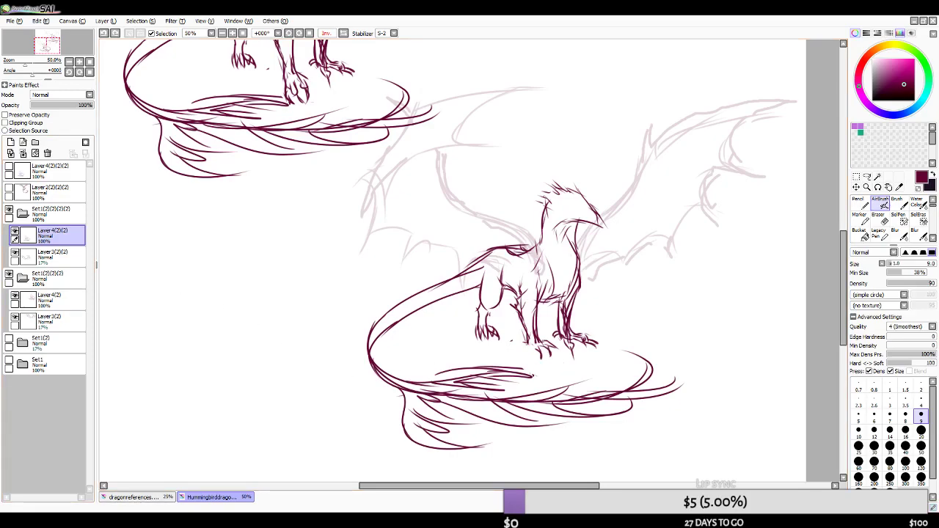
pyautogui.hotkey('alt', 'Tab')
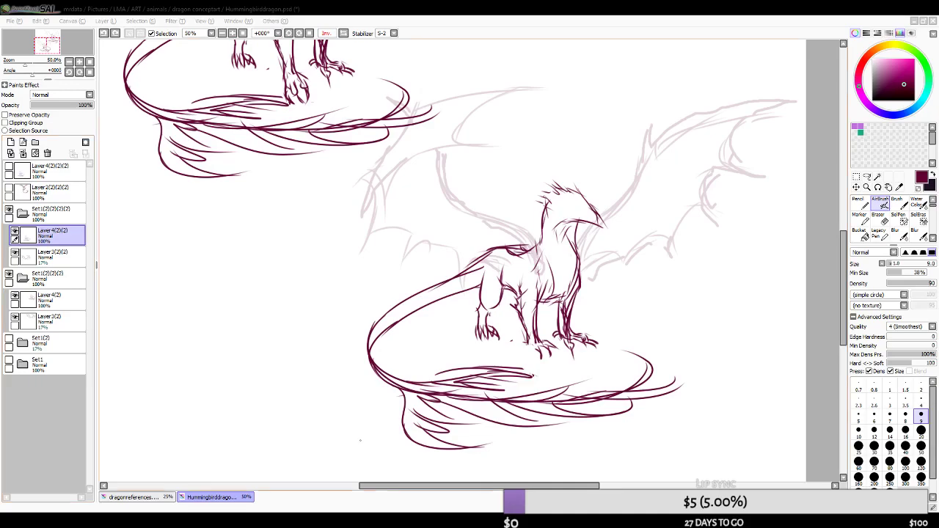
# - Try long curved strokes in front of the lower dragon's feet and undo them
pyautogui.scroll(2, 598, 373)
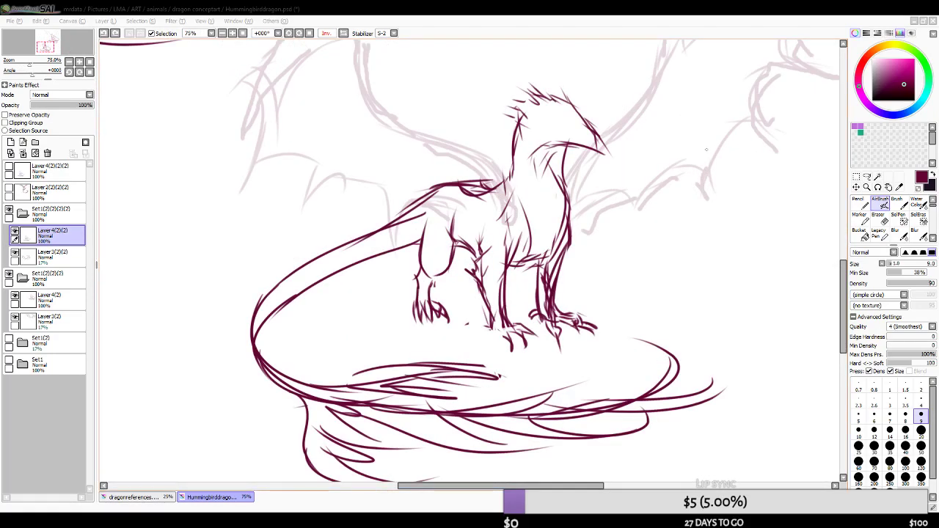
pyautogui.moveTo(487, 410); pyautogui.dragTo(583, 377)
pyautogui.moveTo(621, 335)
pyautogui.mouseDown()
pyautogui.moveTo(697, 344)
pyautogui.moveTo(693, 358)
pyautogui.moveTo(630, 292)
pyautogui.moveTo(634, 242)
pyautogui.moveTo(712, 241)
pyautogui.mouseUp()
pyautogui.hotkey('ctrl', 'z')
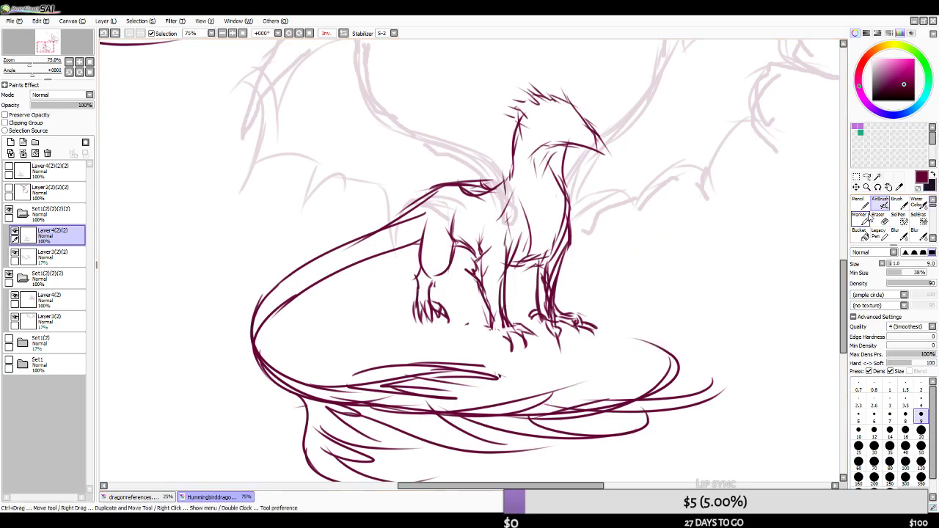
# - Erase both front feet of the lower dragon with the Eraser enlarged to size 100
pyautogui.click(884, 217)
pyautogui.press(']')
pyautogui.press(']')
pyautogui.press(']')
pyautogui.press(']')
pyautogui.press(']')
pyautogui.press(']')
pyautogui.moveTo(493, 317); pyautogui.dragTo(509, 328)
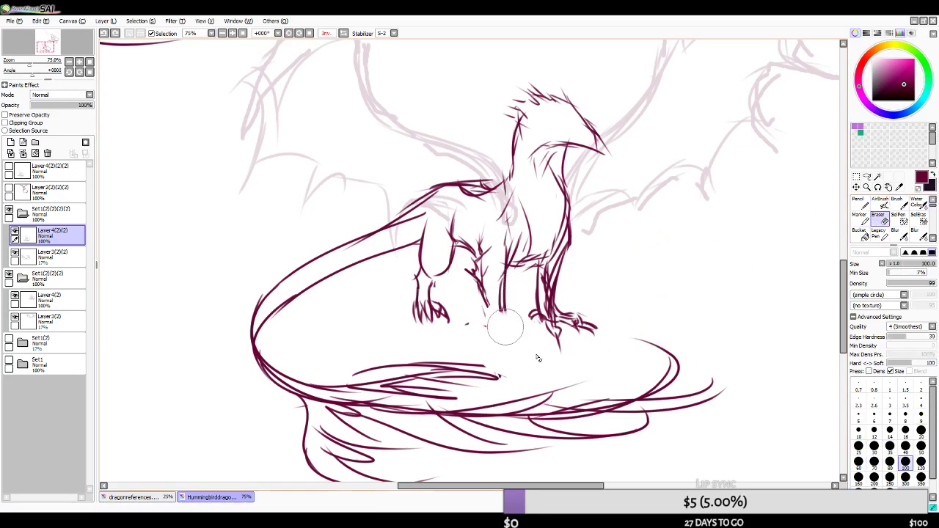
pyautogui.moveTo(567, 334); pyautogui.dragTo(547, 327)
# - Sketch oversized toes sweeping forward over the tail from both front legs with the AirBrush at size 9, and restore the unmirrored view
pyautogui.click(880, 206)
pyautogui.moveTo(555, 283)
pyautogui.mouseDown()
pyautogui.moveTo(630, 341)
pyautogui.moveTo(616, 374)
pyautogui.moveTo(555, 354)
pyautogui.moveTo(517, 383)
pyautogui.moveTo(558, 391)
pyautogui.moveTo(500, 318)
pyautogui.mouseUp()
pyautogui.moveTo(506, 340); pyautogui.dragTo(498, 280)
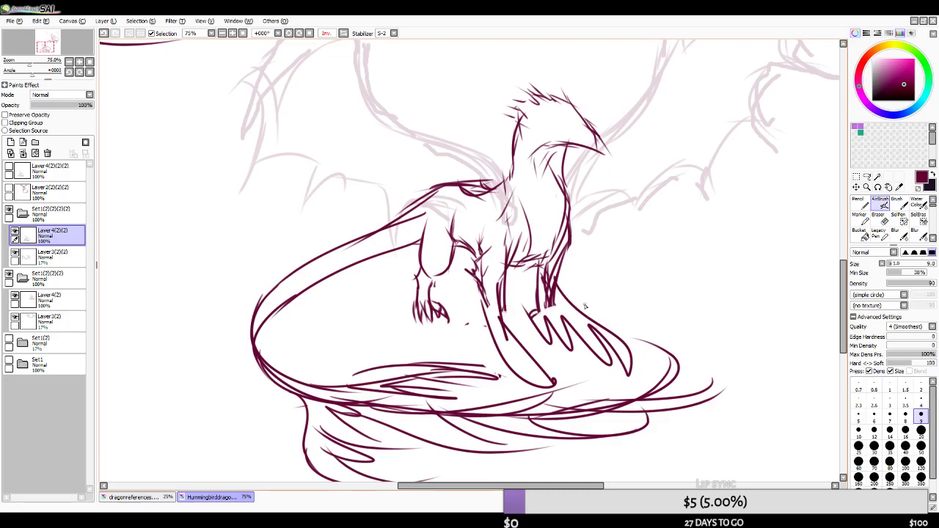
pyautogui.moveTo(586, 308); pyautogui.dragTo(706, 398)
pyautogui.moveTo(594, 353); pyautogui.dragTo(708, 408)
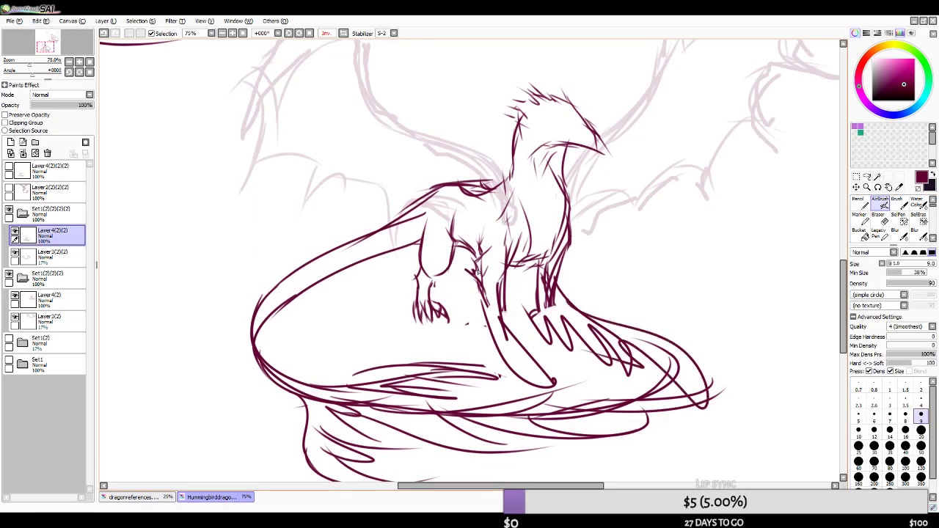
pyautogui.scroll(-2, 470, 272)
pyautogui.click(342, 33)
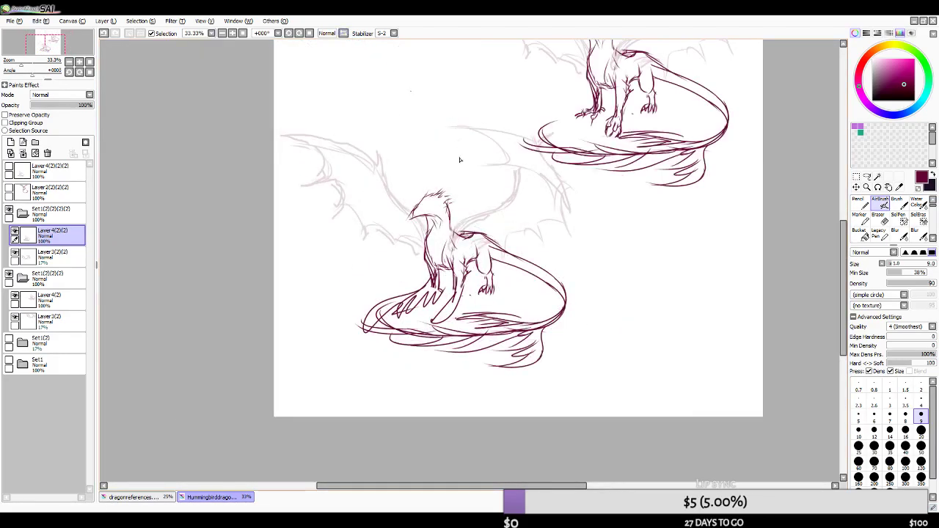
pyautogui.scroll(1, 443, 326)
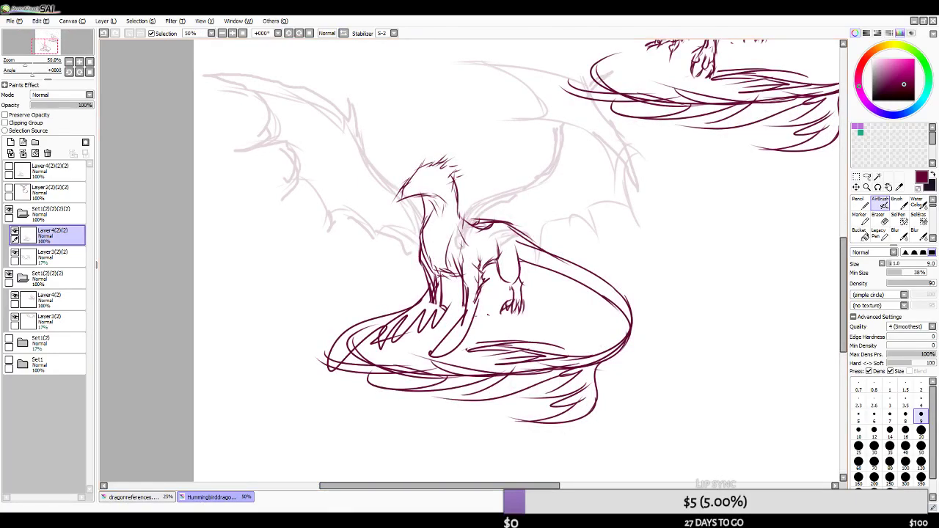
pyautogui.click(358, 521)
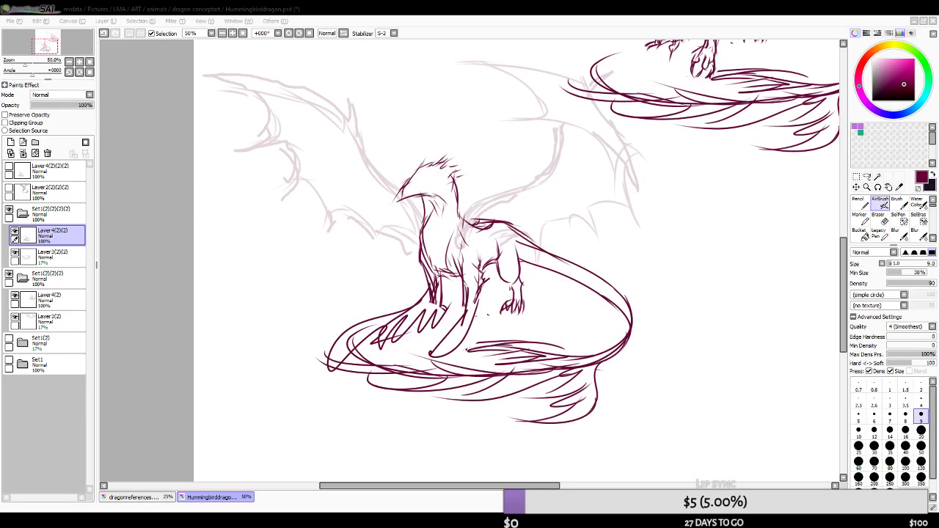
pyautogui.click(433, 157)
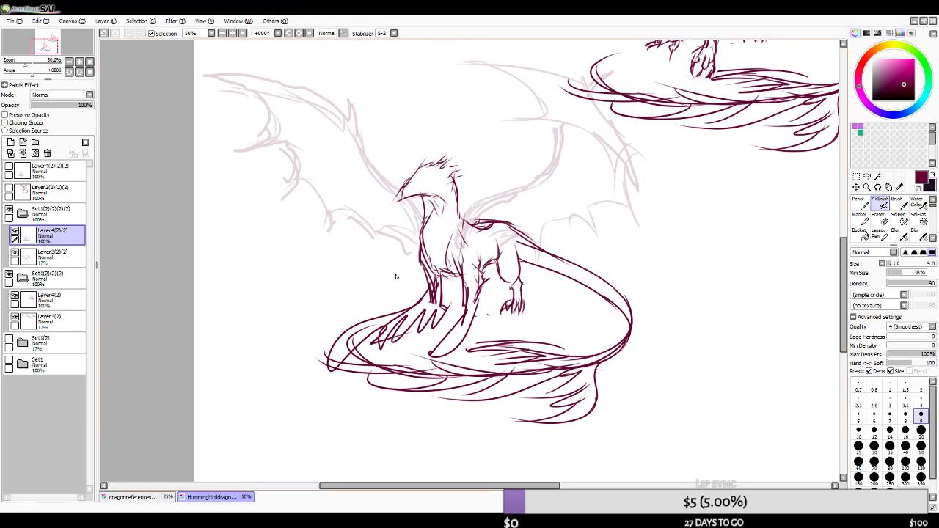
pyautogui.scroll(-2, 407, 316)
pyautogui.scroll(2, 430, 316)
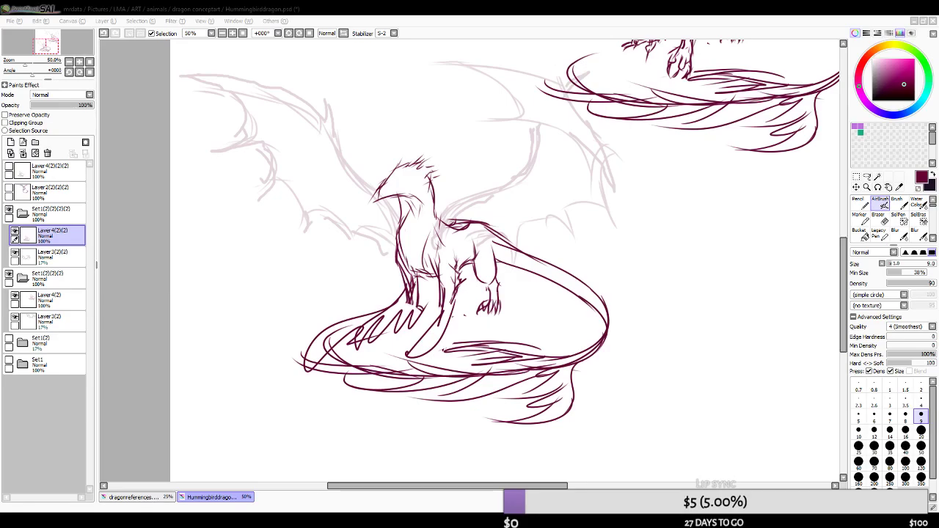
pyautogui.hotkey('alt', 'Tab')
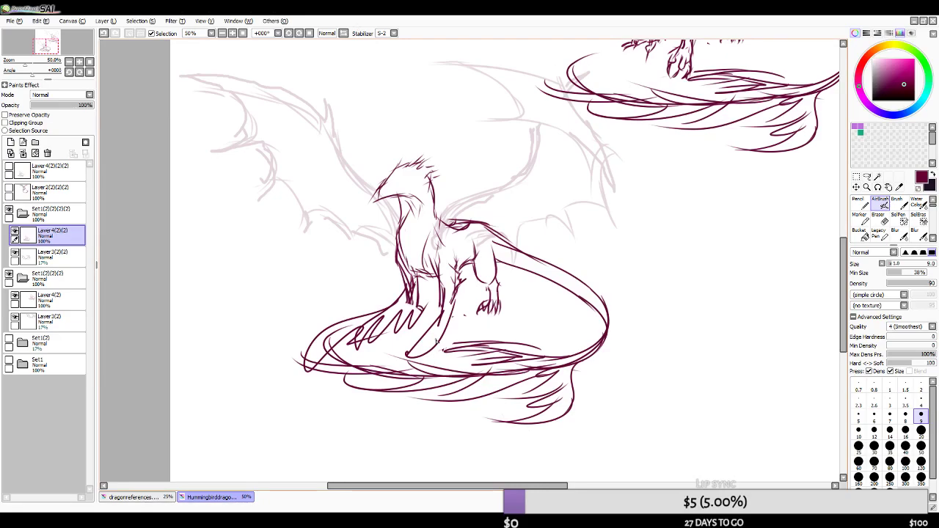
# - Remove the oversized toes from both of the lower dragon's front legs, undoing recent strokes and erasing the rest with a smaller Eraser
pyautogui.hotkey('ctrl', 'z')
pyautogui.hotkey('ctrl', 'z')
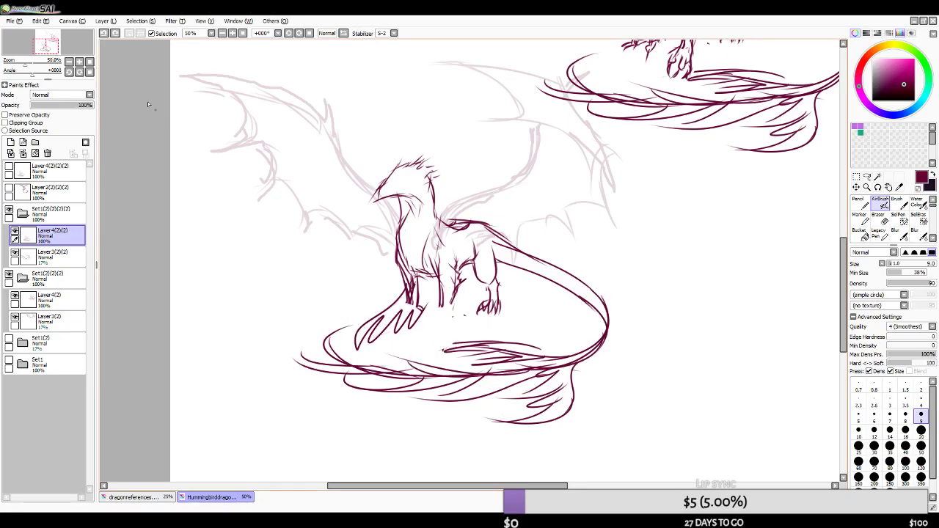
pyautogui.hotkey('ctrl', 'y')
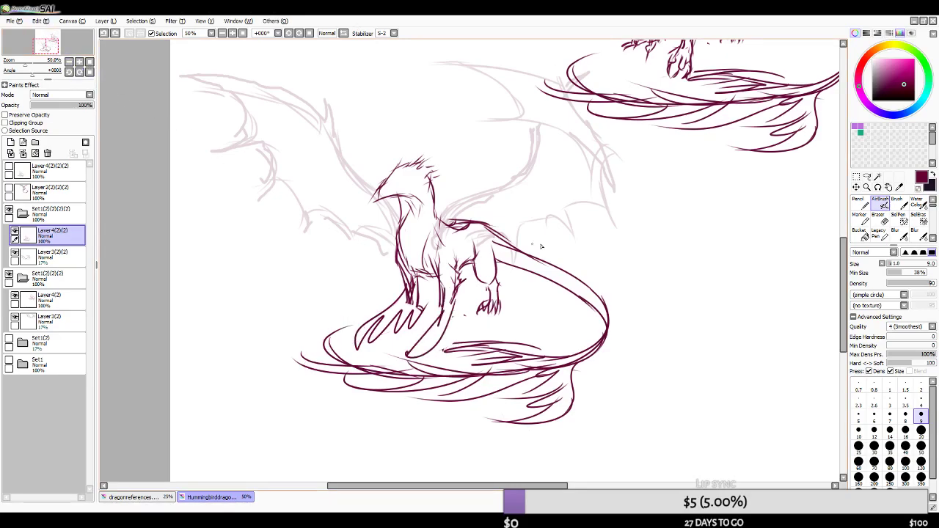
pyautogui.press('e')
pyautogui.press('[')
pyautogui.press('[')
pyautogui.moveTo(378, 332)
pyautogui.mouseDown()
pyautogui.moveTo(399, 299)
pyautogui.moveTo(374, 322)
pyautogui.moveTo(374, 338)
pyautogui.moveTo(392, 331)
pyautogui.moveTo(391, 320)
pyautogui.moveTo(425, 316)
pyautogui.moveTo(408, 352)
pyautogui.moveTo(439, 342)
pyautogui.mouseUp()
pyautogui.moveTo(349, 329)
pyautogui.mouseDown()
pyautogui.moveTo(358, 352)
pyautogui.moveTo(368, 336)
pyautogui.mouseUp()
# - Sketch compact clawed front feet on the lower dragon with the AirBrush, checking in the mirrored view and restoring the normal view
pyautogui.press('v')
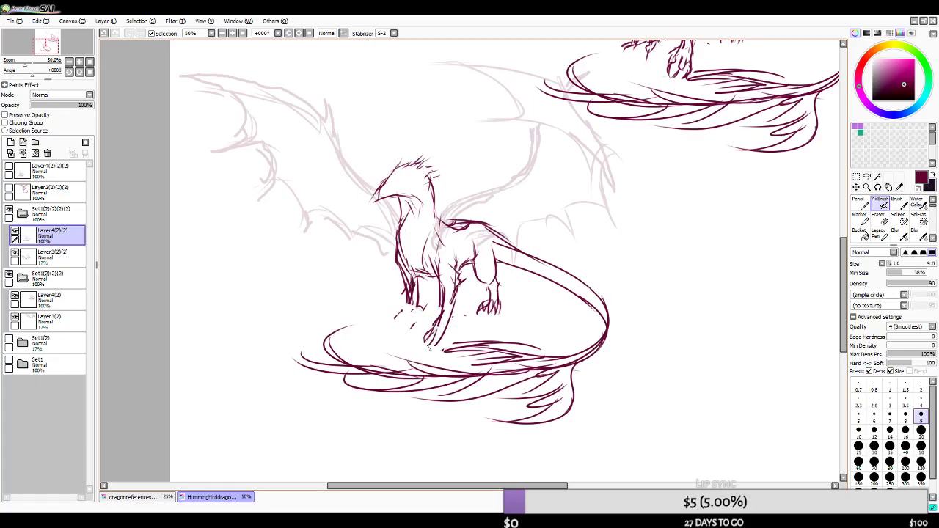
pyautogui.click(343, 33)
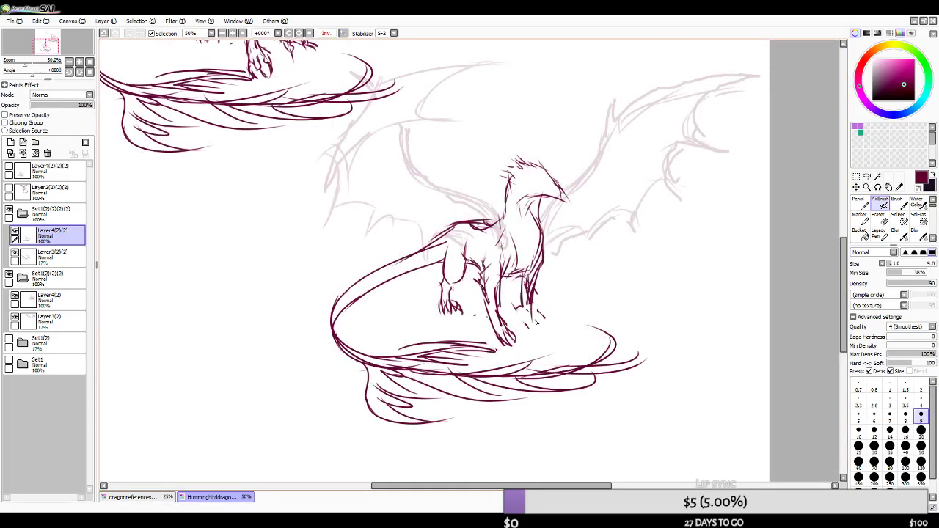
pyautogui.moveTo(543, 323)
pyautogui.mouseDown()
pyautogui.moveTo(547, 333)
pyautogui.moveTo(532, 325)
pyautogui.moveTo(558, 329)
pyautogui.mouseUp()
pyautogui.moveTo(550, 326); pyautogui.dragTo(525, 325)
pyautogui.click(326, 33)
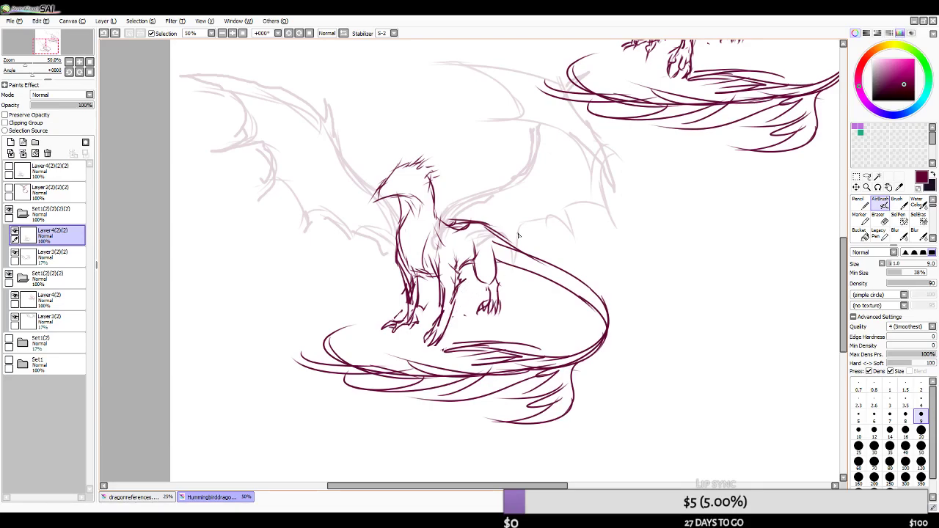
# - Try a stroke along the back edge of the lower dragon's near front leg and undo it
pyautogui.hotkey('alt', 'Tab')
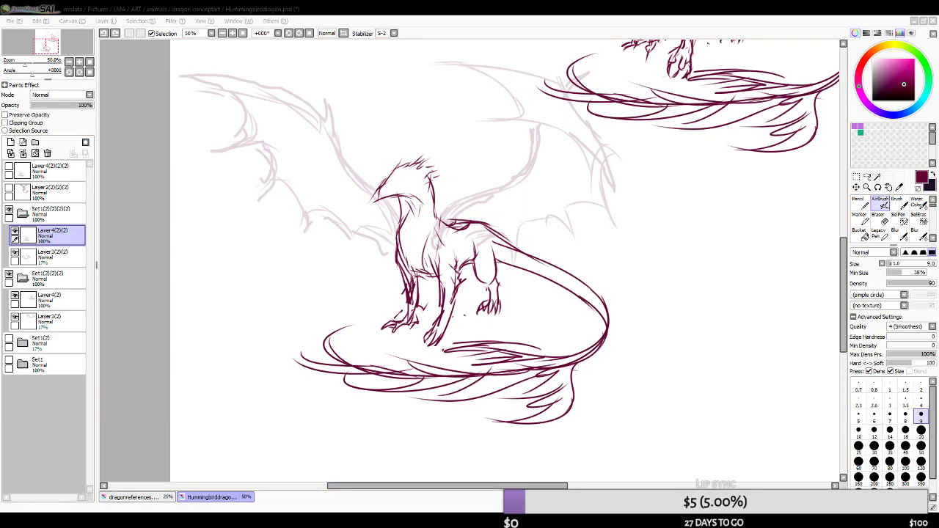
pyautogui.click(505, 7)
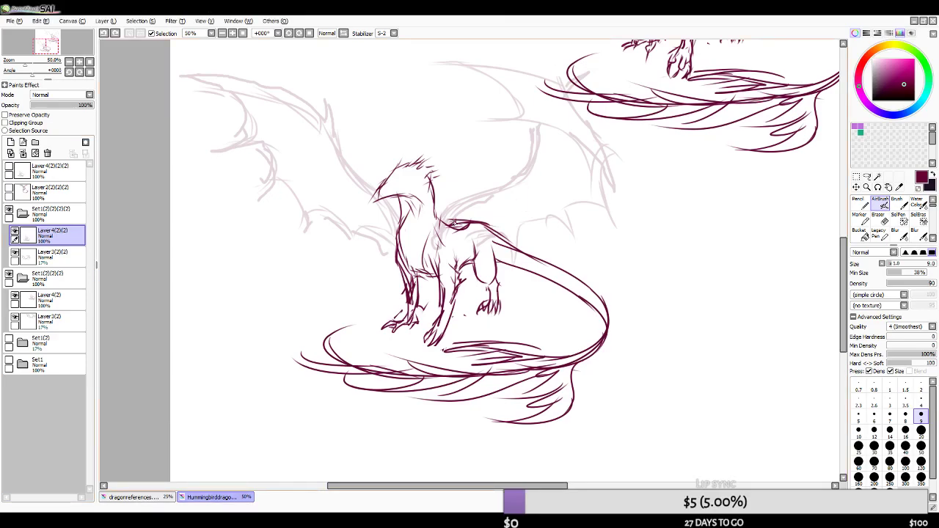
pyautogui.scroll(1, 453, 225)
pyautogui.scroll(-2, 429, 233)
pyautogui.scroll(2, 430, 233)
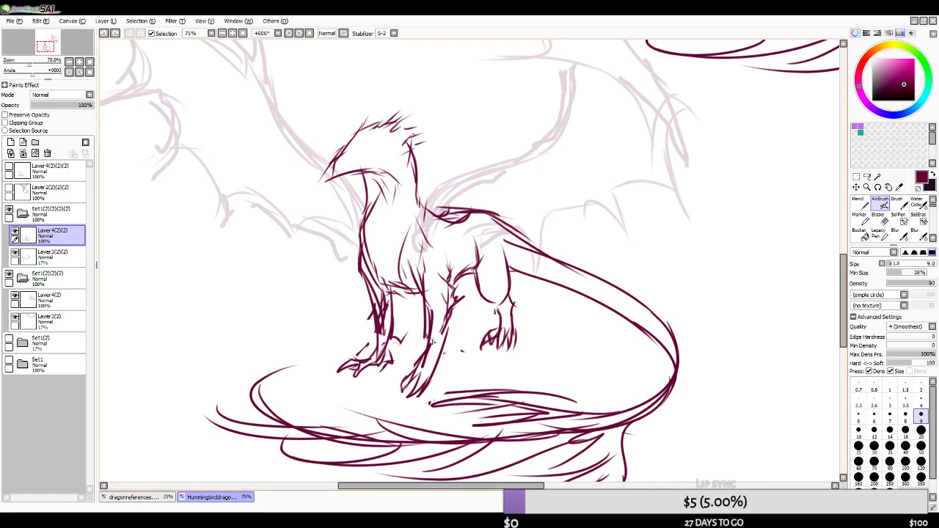
pyautogui.moveTo(452, 306); pyautogui.dragTo(433, 380)
pyautogui.hotkey('ctrl', 'z')
# - Examine both dragons' poses and the lower dragon's front legs in the mirrored view
pyautogui.scroll(-3, 469, 218)
pyautogui.scroll(2, 477, 250)
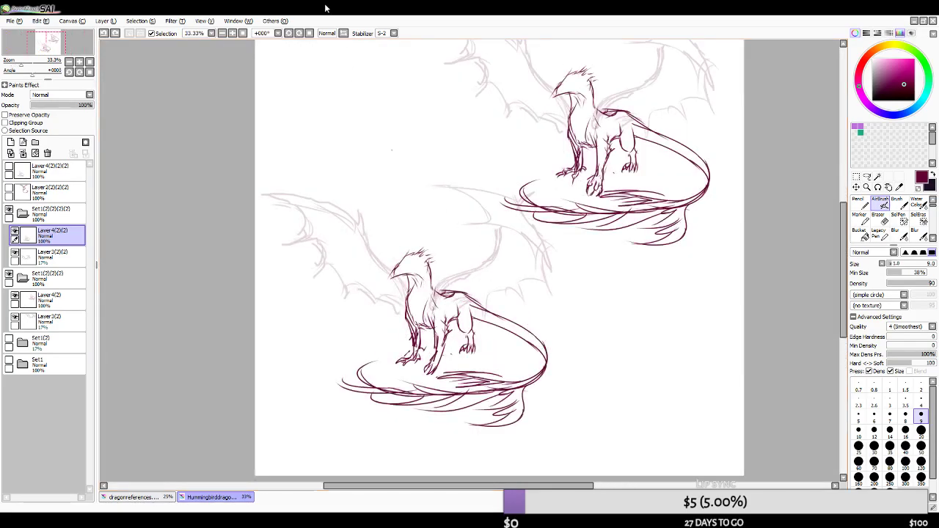
pyautogui.click(343, 33)
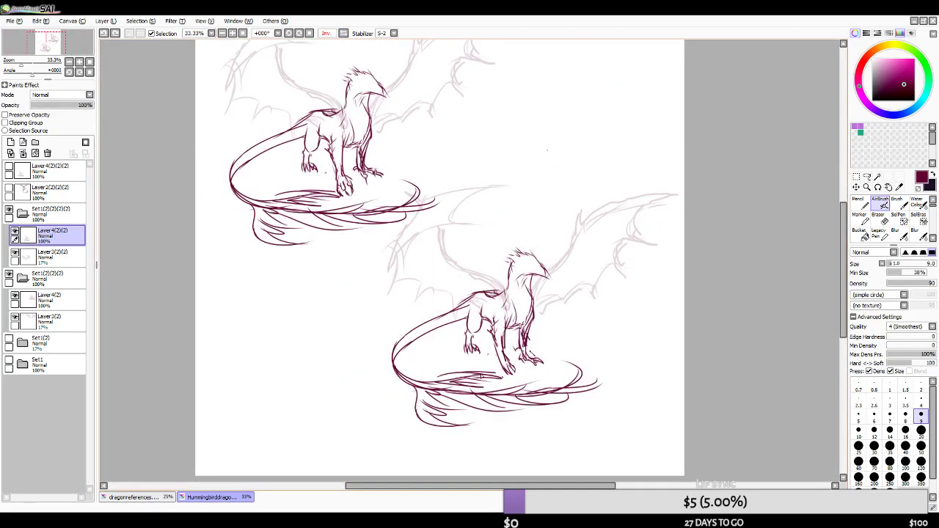
pyautogui.scroll(3, 606, 372)
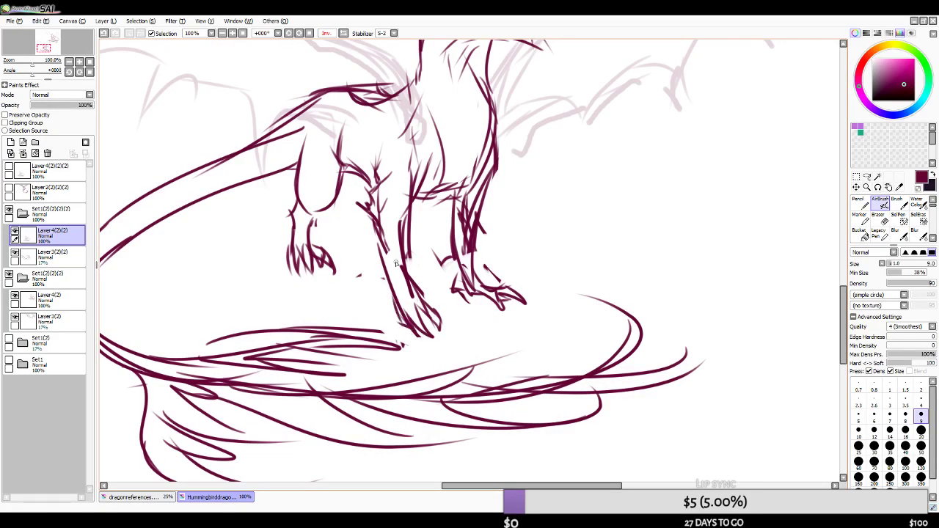
pyautogui.scroll(-3, 355, 327)
pyautogui.scroll(2, 475, 305)
pyautogui.scroll(-3, 475, 305)
pyautogui.scroll(3, 493, 279)
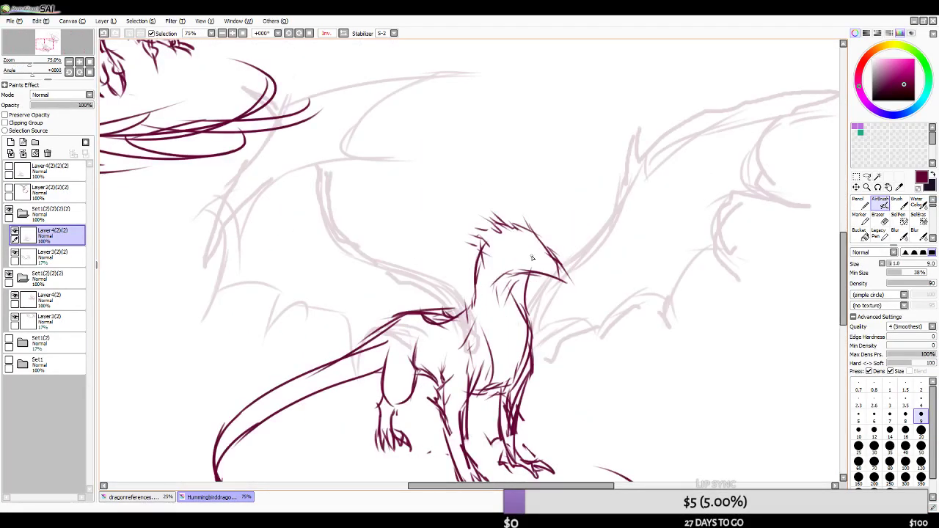
# - Try a stroke along the lower dragon's beak line and undo it
pyautogui.moveTo(508, 272); pyautogui.dragTo(563, 282)
pyautogui.hotkey('ctrl', 'z')
pyautogui.hotkey('ctrl', 'z')
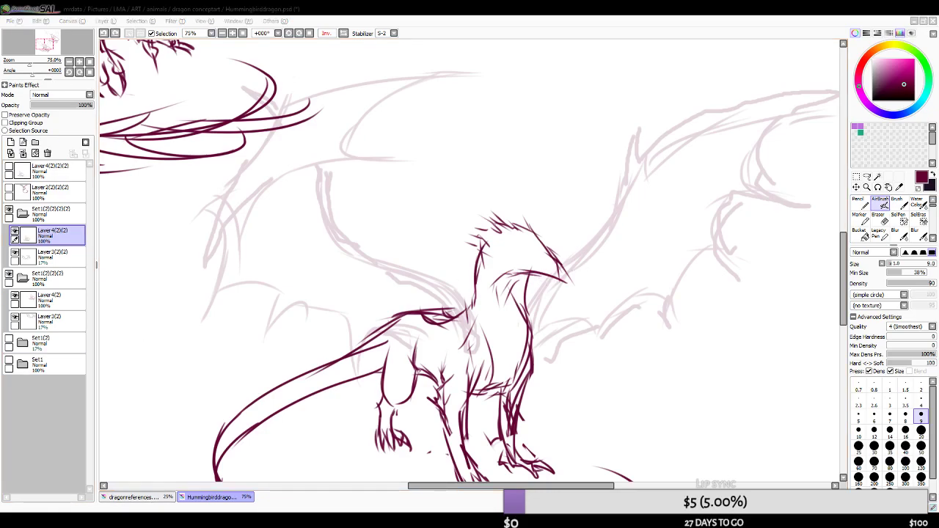
pyautogui.hotkey('alt', 'Tab')
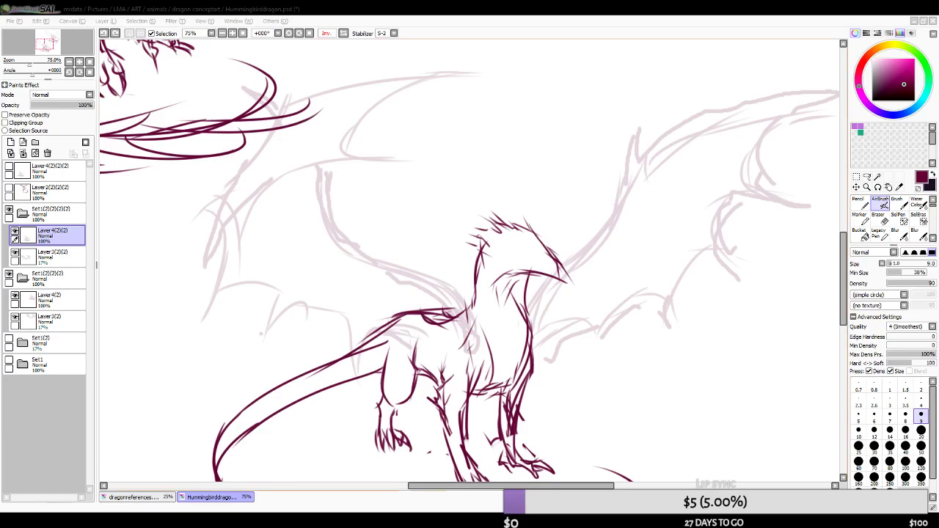
pyautogui.scroll(-4, 438, 254)
pyautogui.scroll(5, 438, 273)
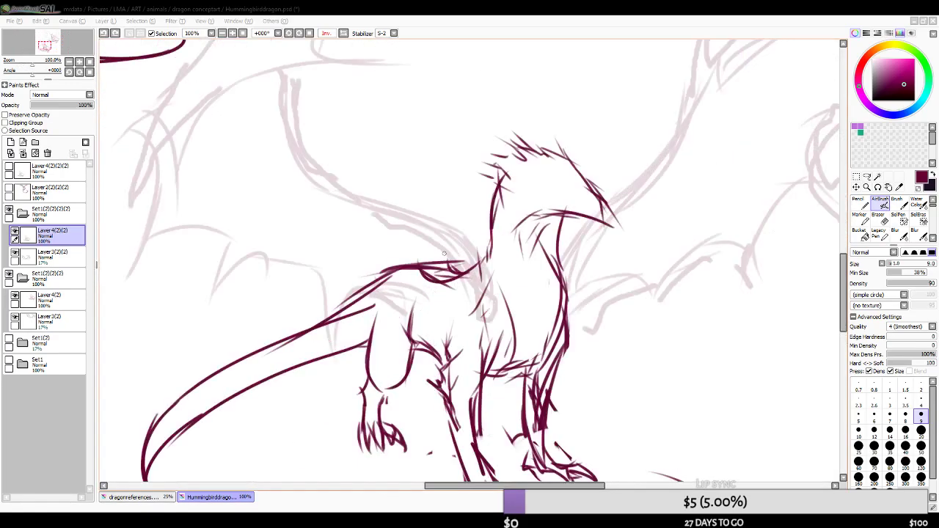
# - Restore the unmirrored view and float the sketch window beside the dragon references
pyautogui.click(344, 33)
pyautogui.moveTo(391, 182); pyautogui.dragTo(425, 230)
pyautogui.scroll(1, 460, 218)
pyautogui.click(924, 22)
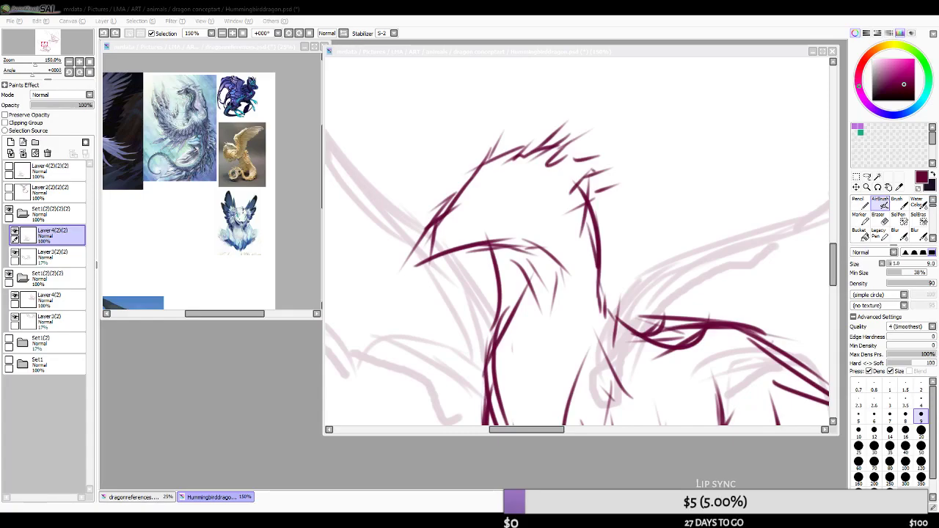
# - Check which sketches the lower layer folders hold and delete the faint Set1(2) folder
pyautogui.scroll(-5, 367, 330)
pyautogui.scroll(3, 552, 252)
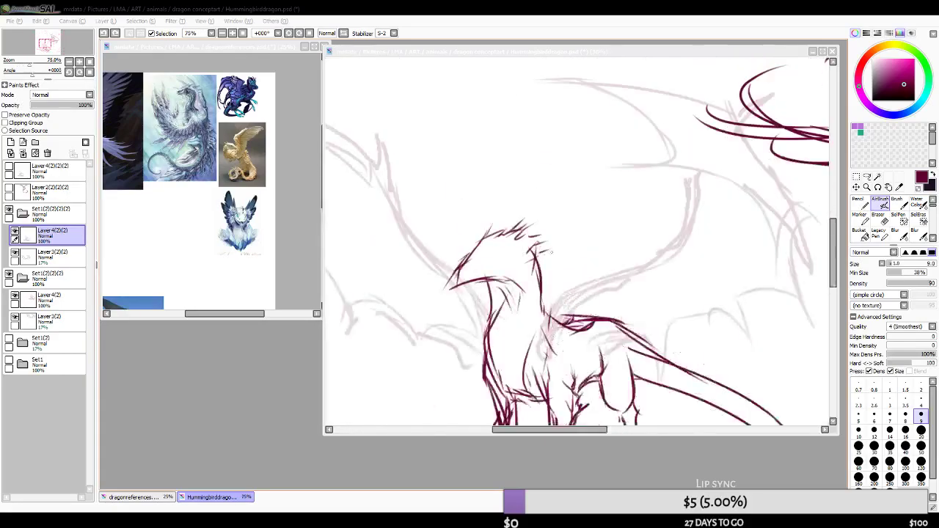
pyautogui.scroll(-2, 576, 245)
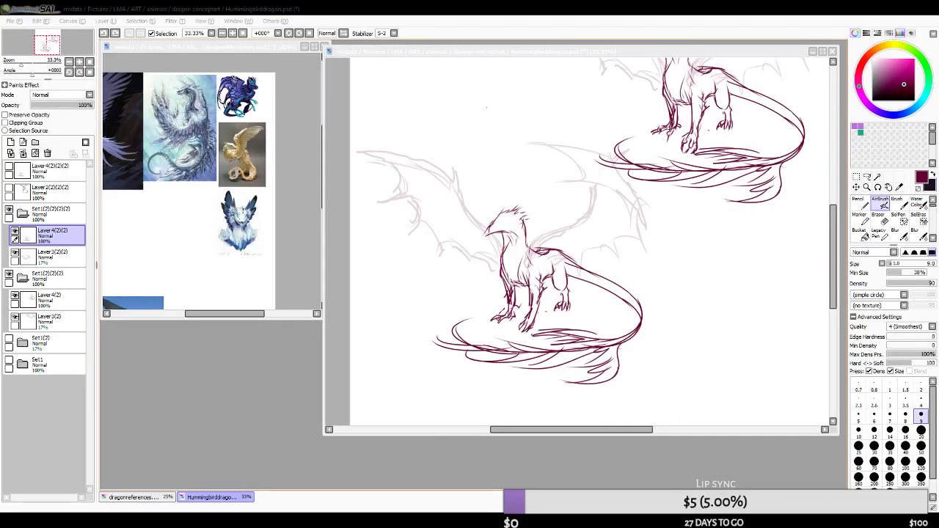
pyautogui.scroll(-2, 547, 229)
pyautogui.scroll(1, 574, 177)
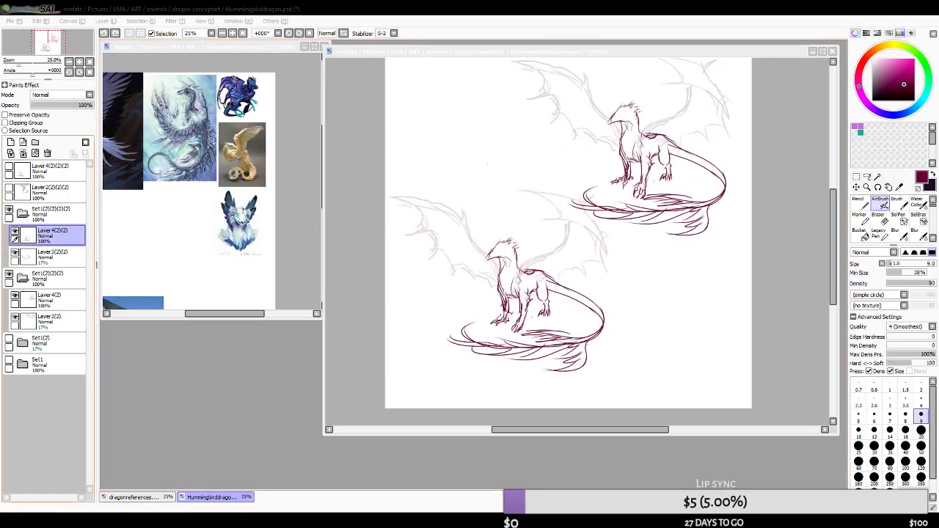
pyautogui.click(9, 274)
pyautogui.click(9, 274)
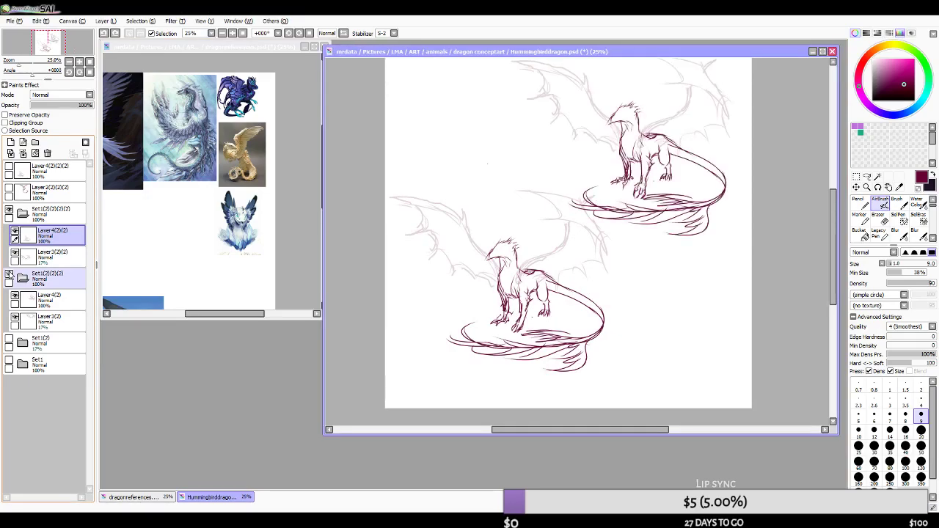
pyautogui.click(8, 341)
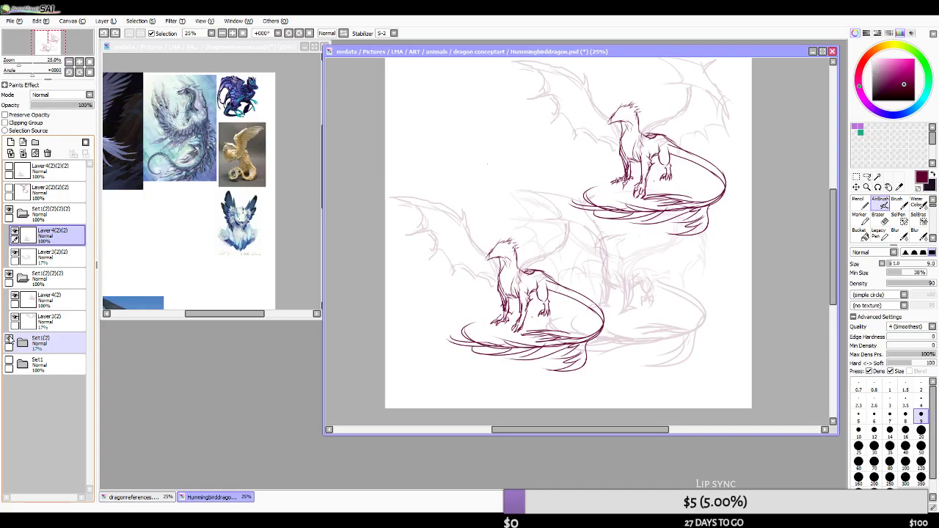
pyautogui.click(64, 344)
pyautogui.click(48, 153)
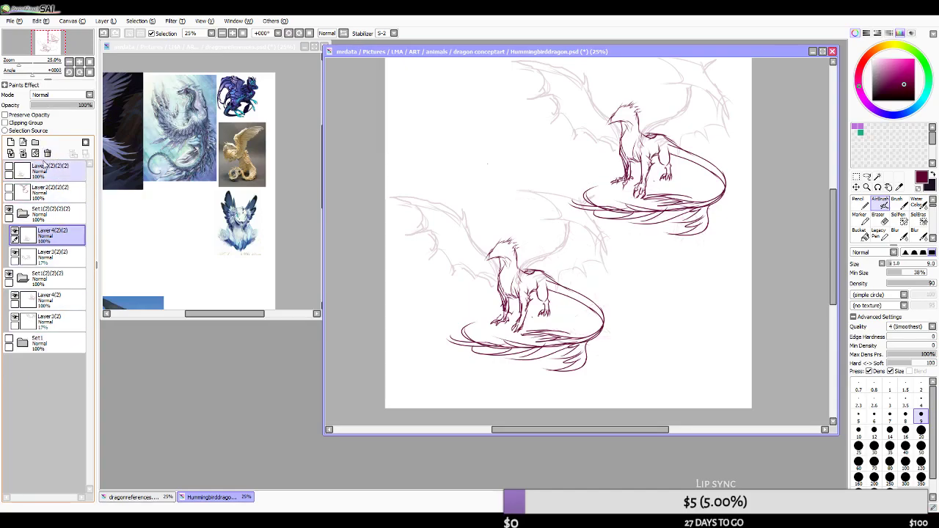
# - Collapse and hide the upper dragon's layer folder, and preview the hidden layers at the top of the stack, leaving them hidden
pyautogui.click(22, 277)
pyautogui.click(9, 276)
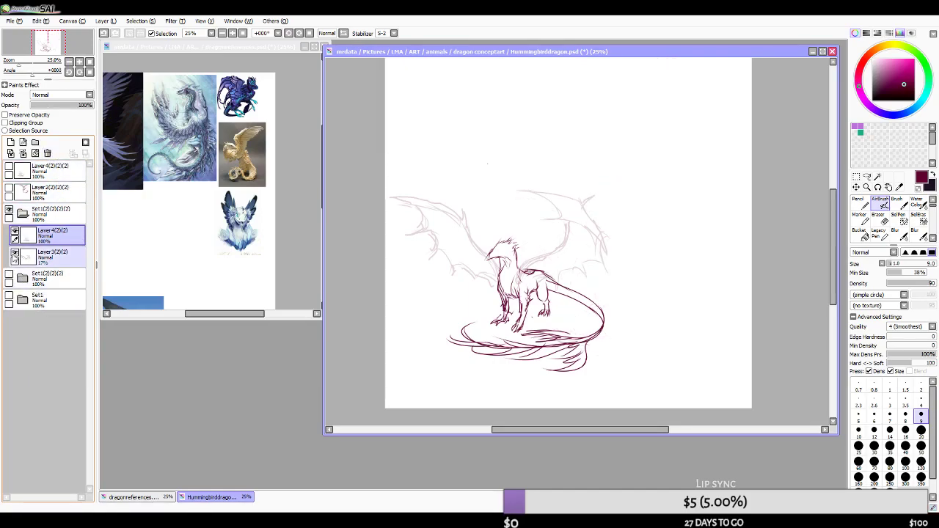
pyautogui.click(11, 187)
pyautogui.click(11, 187)
pyautogui.click(9, 167)
pyautogui.click(9, 167)
pyautogui.click(9, 168)
pyautogui.click(9, 168)
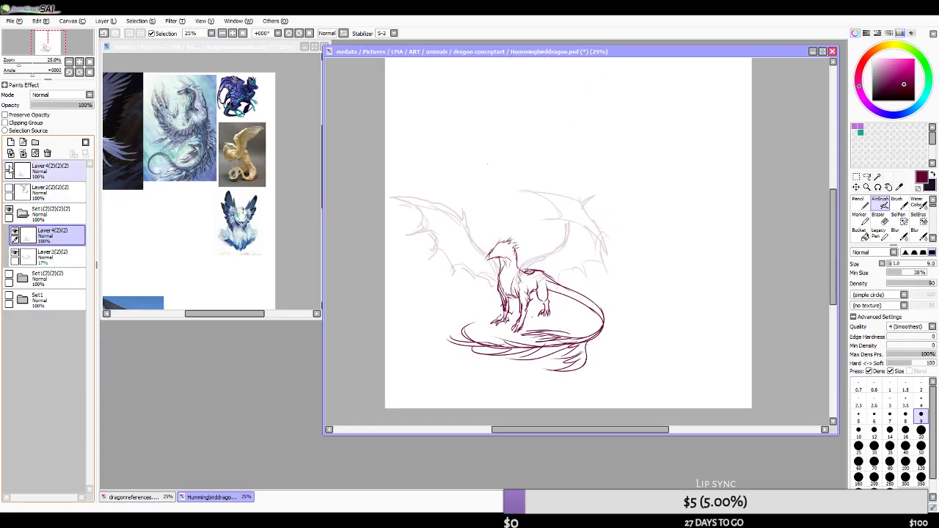
# - Delete Layer5 from the dragonreferences document and zoom its view to show all the reference images together
pyautogui.scroll(2, 430, 278)
pyautogui.click(136, 46)
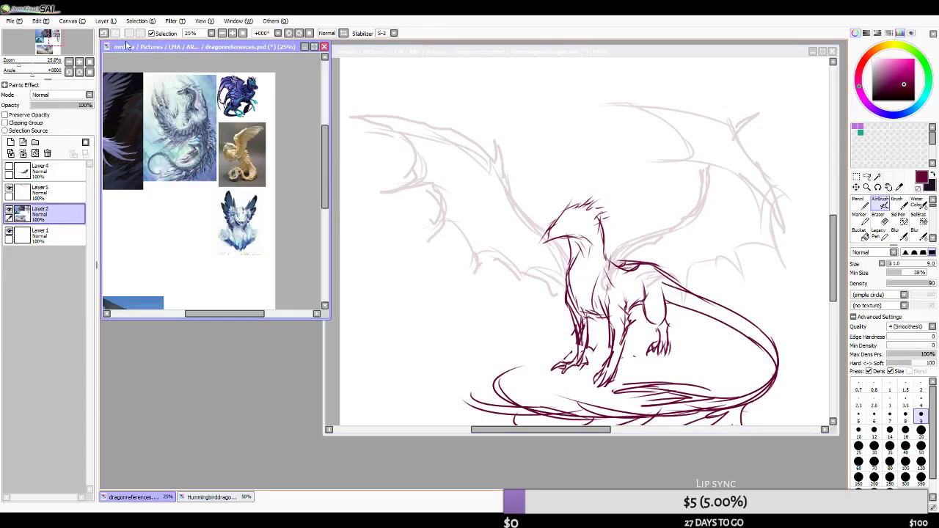
pyautogui.scroll(-3, 147, 117)
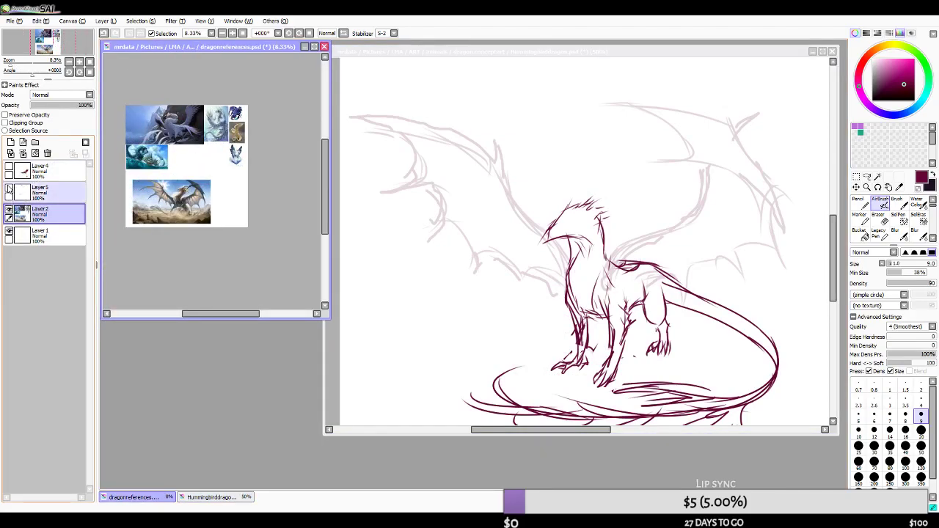
pyautogui.moveTo(36, 191); pyautogui.dragTo(47, 153)
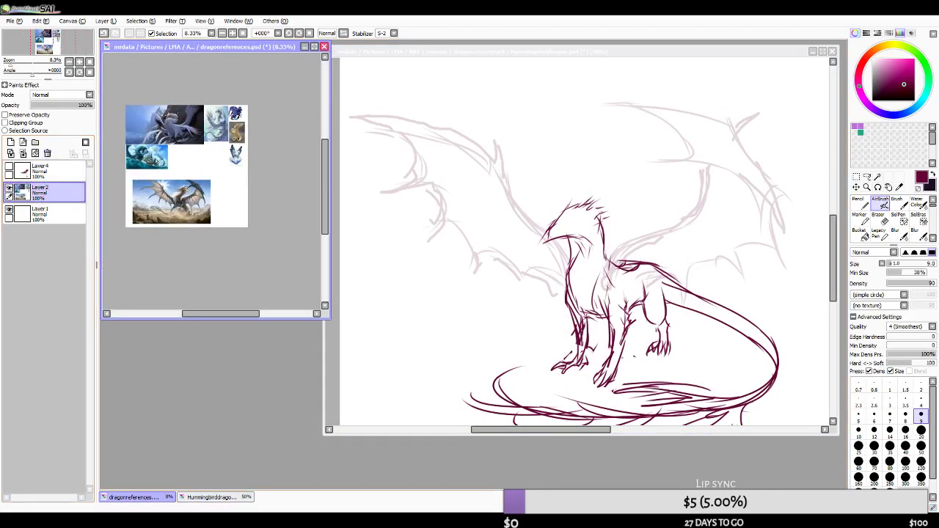
pyautogui.scroll(2, 186, 152)
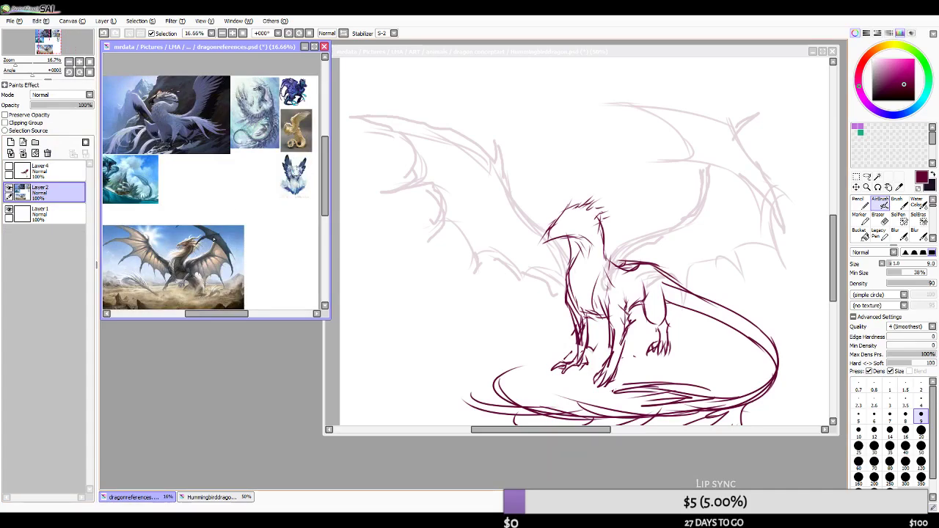
# - Return to the hummingbird dragon sketch and duplicate the Layer4(2)(2) line layer inside the visible folder
pyautogui.click(538, 52)
pyautogui.scroll(-2, 545, 161)
pyautogui.scroll(1, 576, 227)
pyautogui.scroll(-2, 557, 238)
pyautogui.scroll(2, 567, 235)
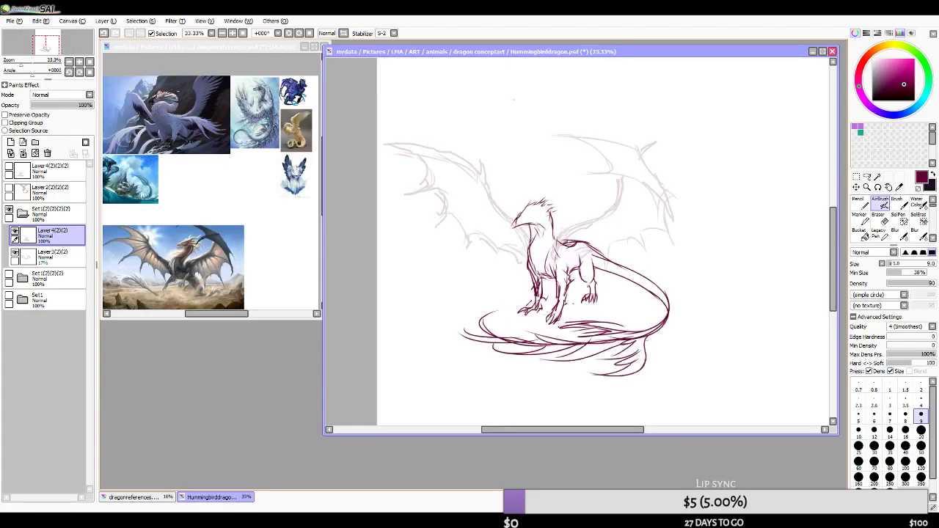
pyautogui.click(36, 217)
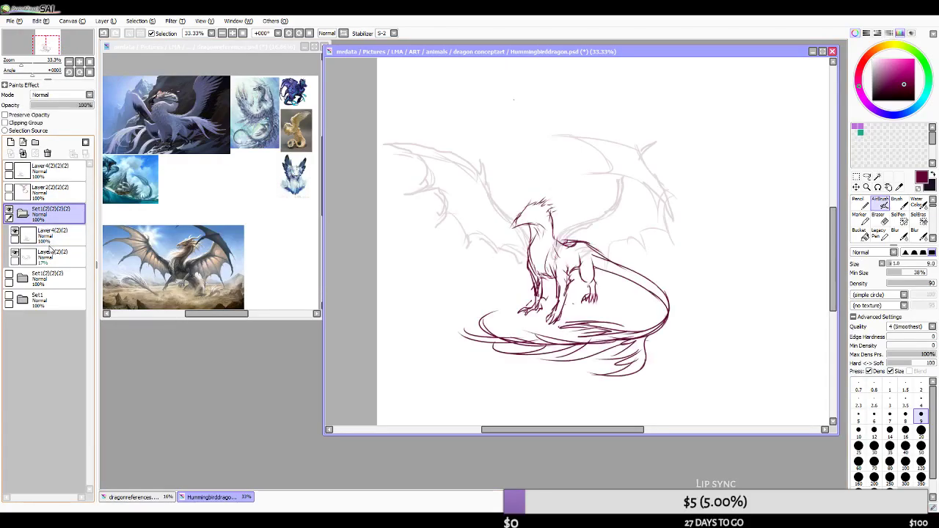
pyautogui.click(30, 234)
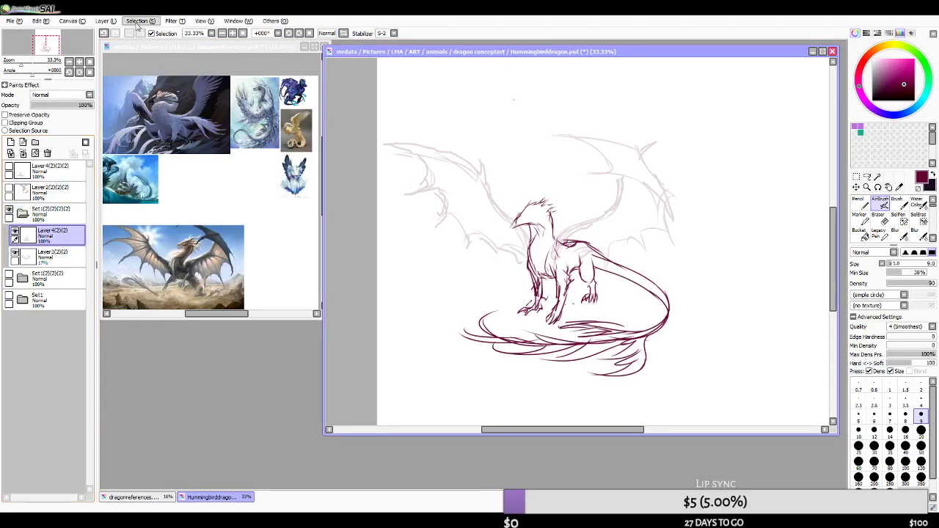
pyautogui.click(114, 67)
pyautogui.scroll(-3, 470, 279)
pyautogui.scroll(1, 518, 226)
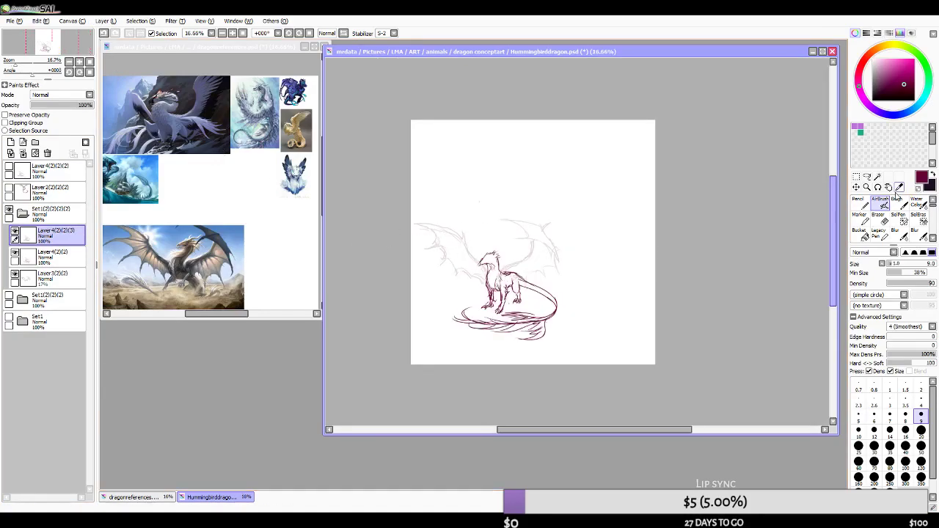
# - Move the duplicated line layer out of its folder and shift its dragon to the empty area above the original
pyautogui.click(856, 187)
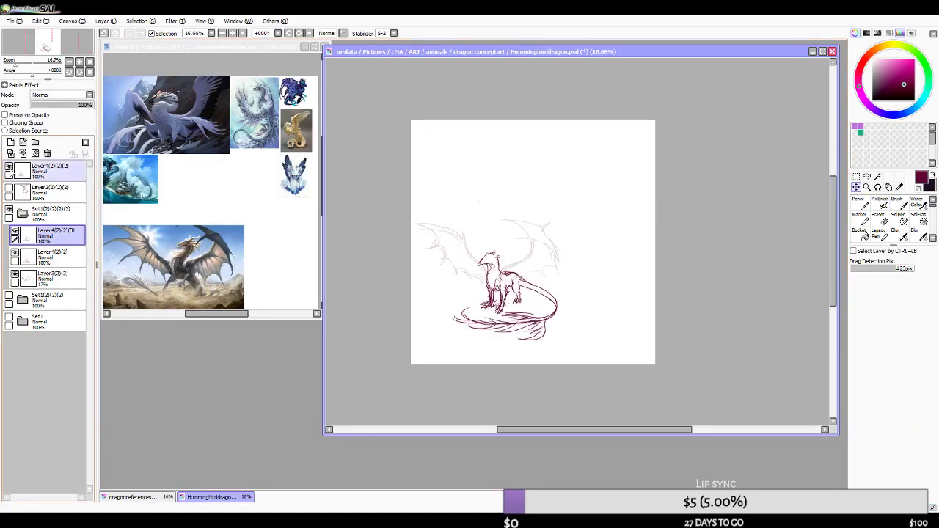
pyautogui.moveTo(55, 233); pyautogui.dragTo(63, 186)
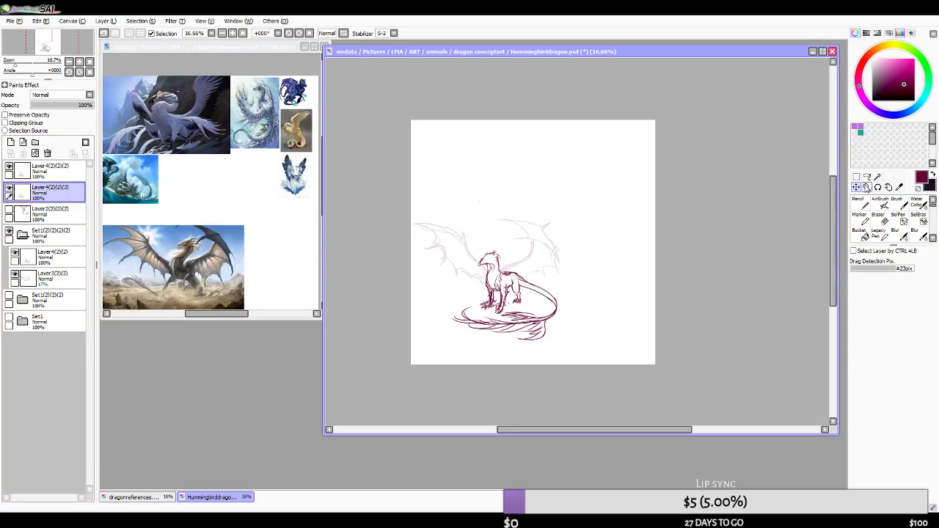
pyautogui.moveTo(598, 257); pyautogui.dragTo(587, 160)
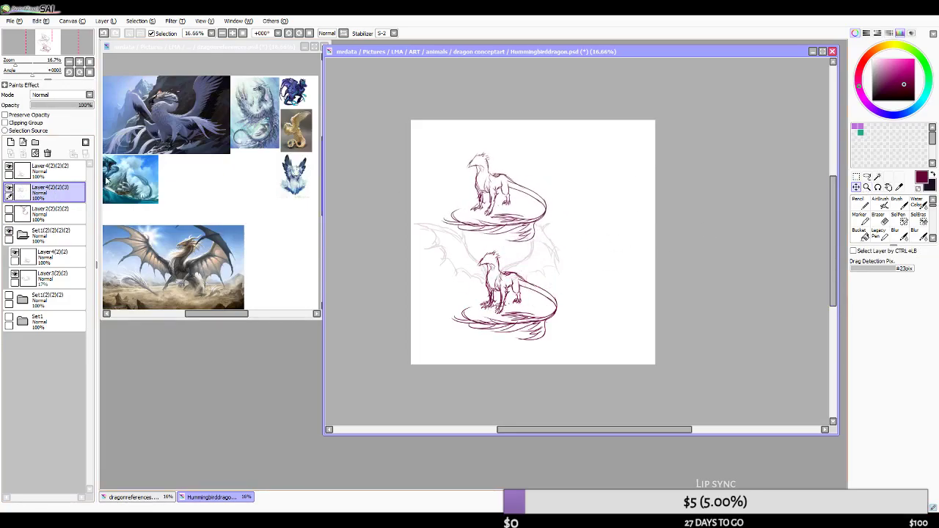
# - Merge the topmost line layer into the relocated dragon copy beneath it and hide the merged layer
pyautogui.click(52, 175)
pyautogui.click(23, 154)
pyautogui.click(9, 167)
pyautogui.click(9, 167)
pyautogui.click(8, 167)
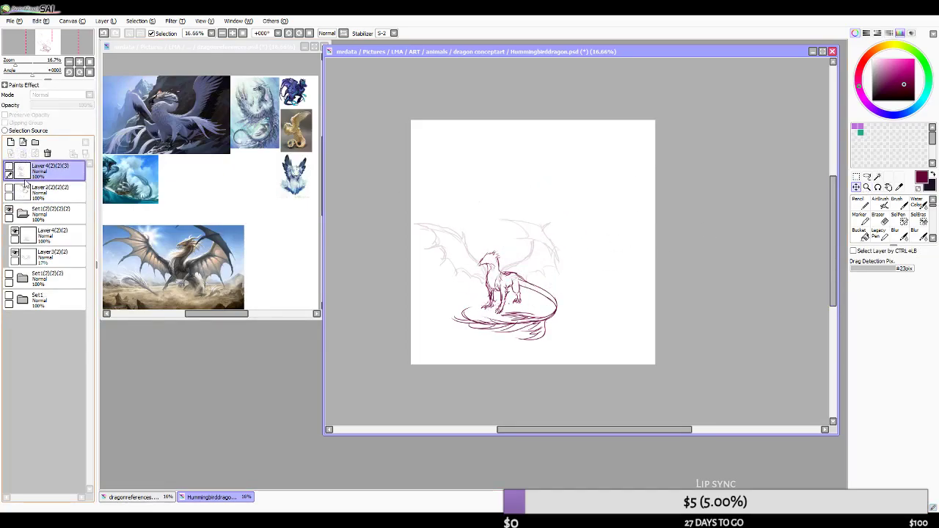
# - Compare the folder's dragon line layer with the merged layer at the top of the stack to check what each holds
pyautogui.click(55, 238)
pyautogui.click(15, 231)
pyautogui.click(14, 231)
pyautogui.scroll(2, 499, 270)
pyautogui.scroll(-2, 524, 301)
pyautogui.scroll(1, 524, 301)
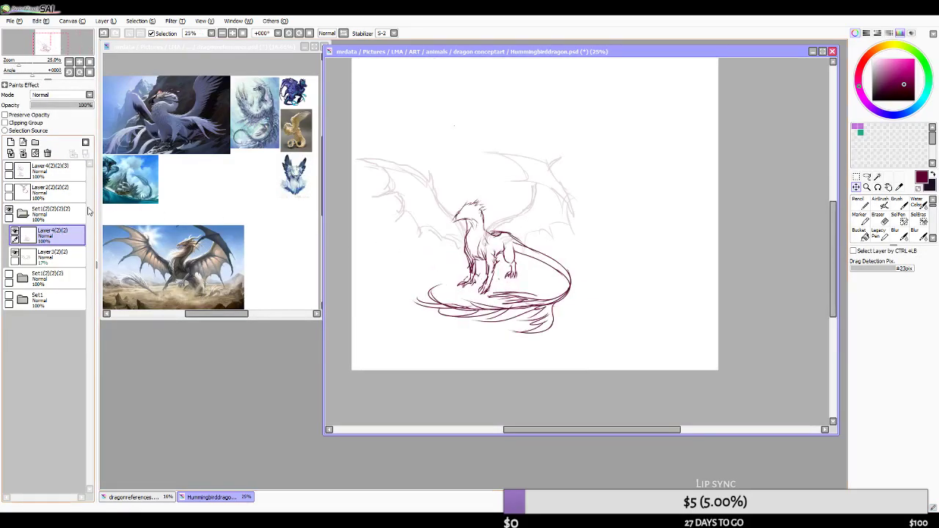
pyautogui.click(9, 170)
pyautogui.click(9, 168)
pyautogui.click(33, 235)
pyautogui.click(14, 232)
pyautogui.click(15, 232)
pyautogui.scroll(2, 466, 209)
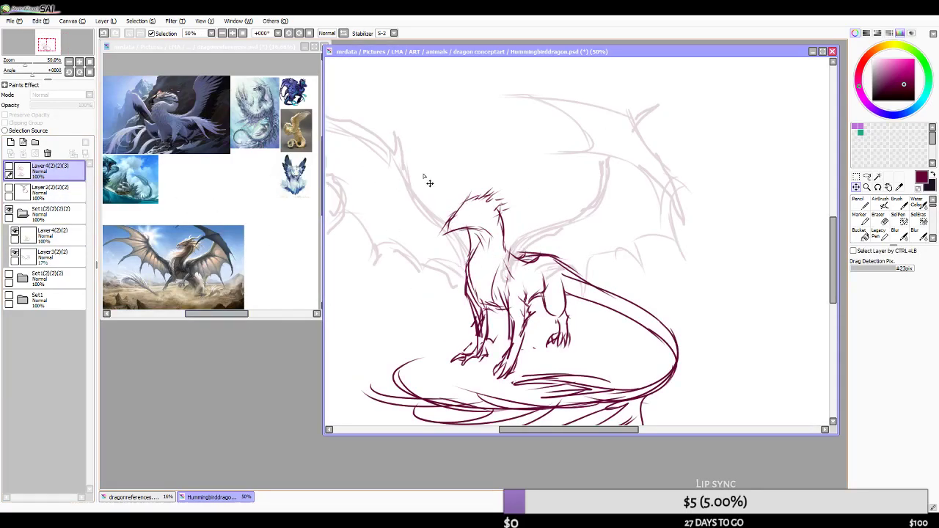
pyautogui.scroll(-2, 483, 200)
pyautogui.scroll(2, 484, 200)
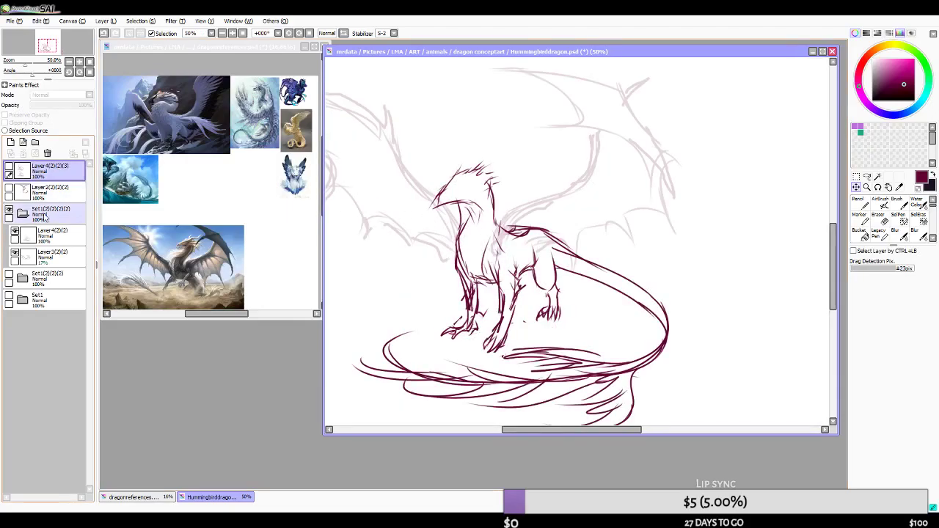
# - Duplicate the visible dragon's folder Set1(2)(2)(2)(2), then collapse and hide the original folder
pyautogui.click(44, 213)
pyautogui.click(8, 213)
pyautogui.click(9, 213)
pyautogui.click(111, 22)
pyautogui.click(115, 64)
pyautogui.click(23, 277)
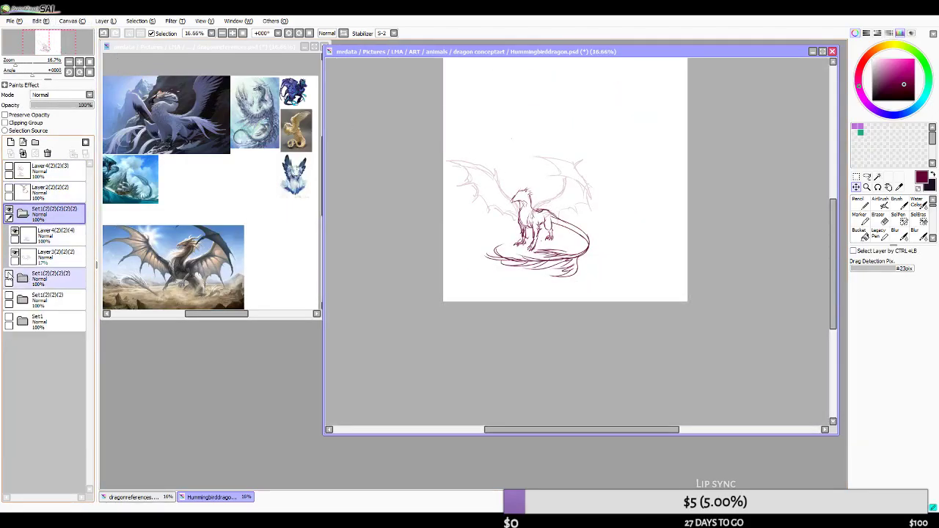
# - Rename the duplicated folder as snout and add a new layer above the line layer inside it
pyautogui.scroll(5, 512, 215)
pyautogui.scroll(-2, 512, 214)
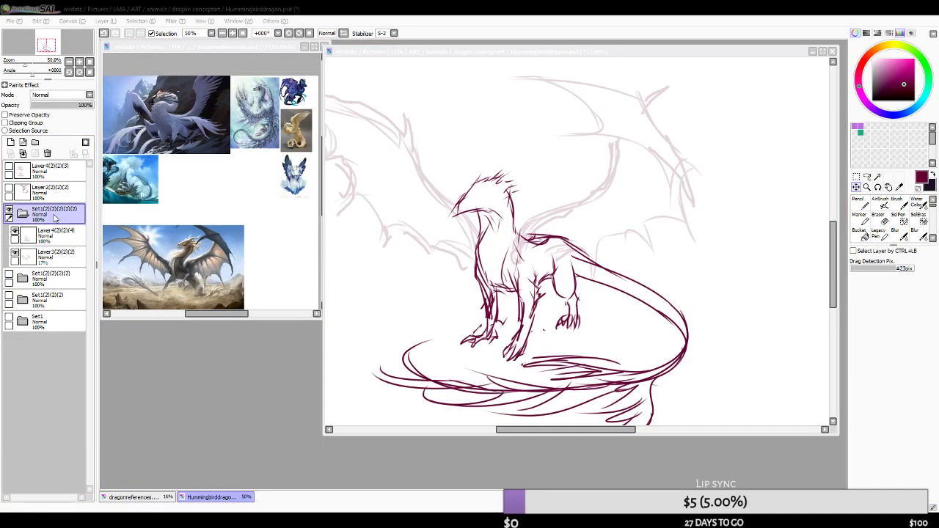
pyautogui.write('snout')
pyautogui.press('Return')
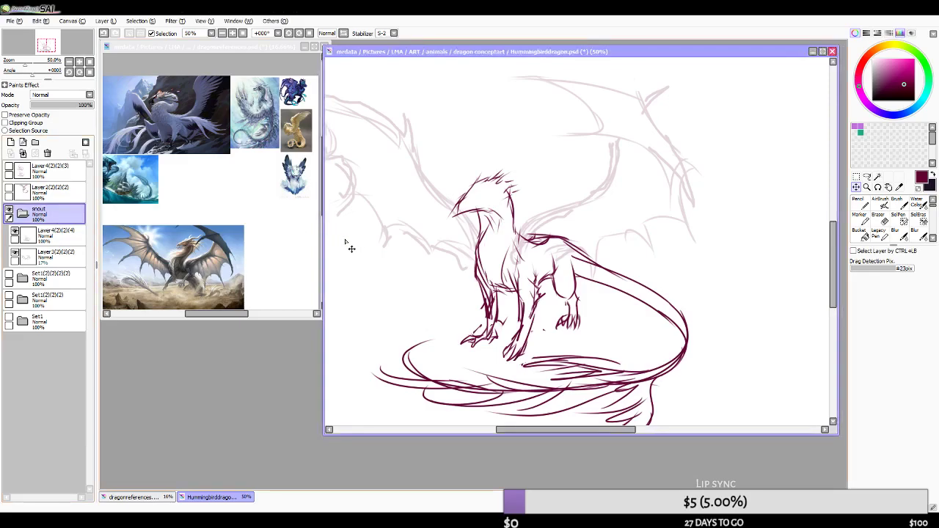
pyautogui.click(62, 238)
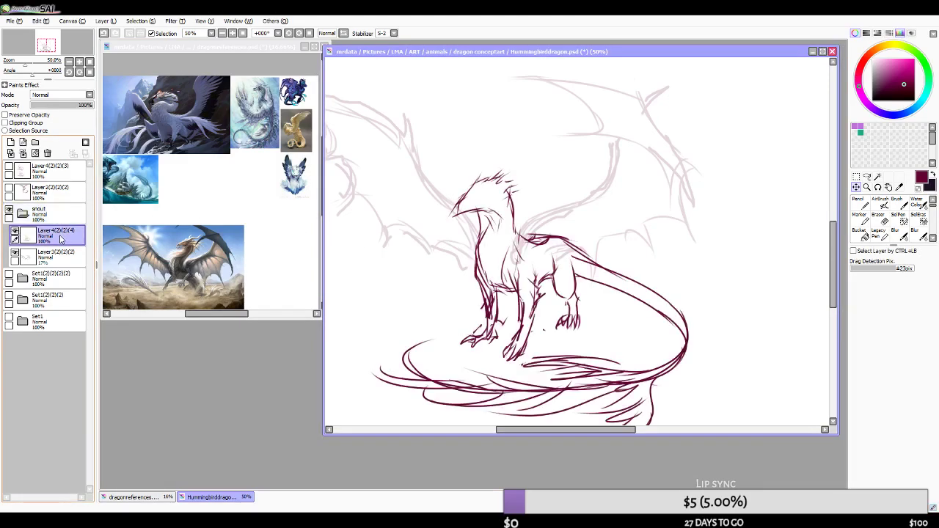
pyautogui.click(35, 152)
# - Enlarge the horned dragon's head in the references and the sketched dragon's head to 100% for side-by-side work
pyautogui.scroll(1, 481, 220)
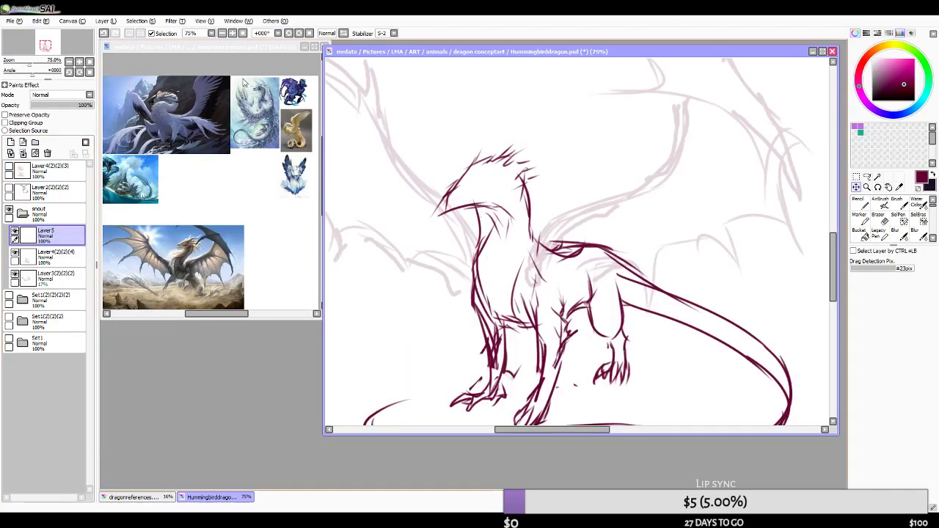
pyautogui.click(236, 49)
pyautogui.scroll(-2, 243, 196)
pyautogui.scroll(2, 159, 161)
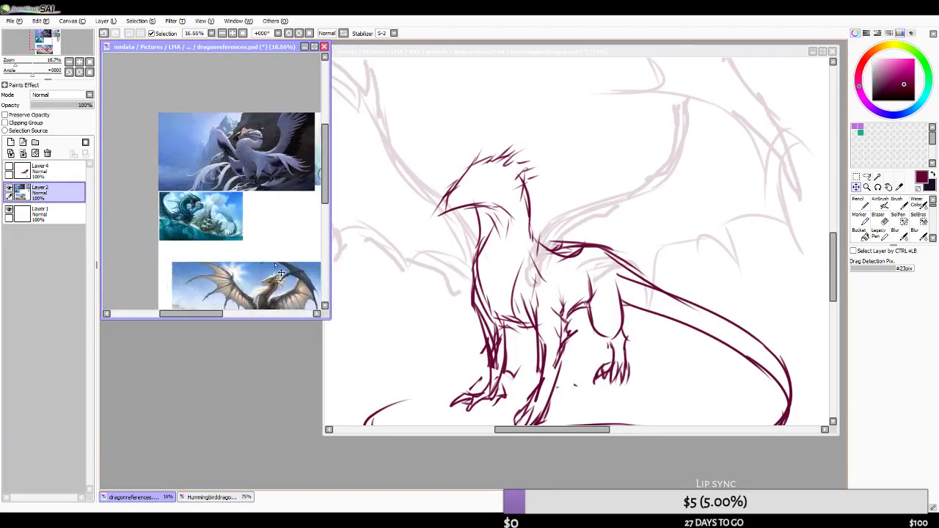
pyautogui.scroll(5, 279, 272)
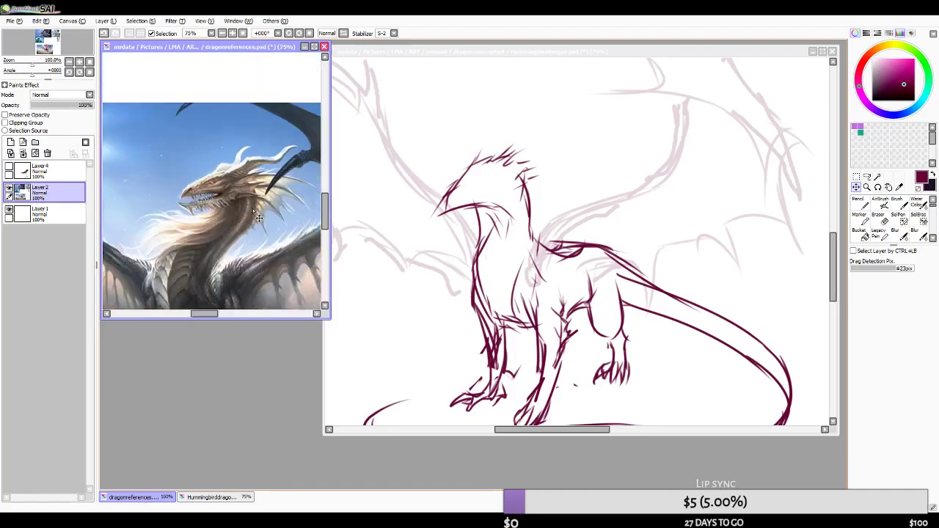
pyautogui.click(534, 50)
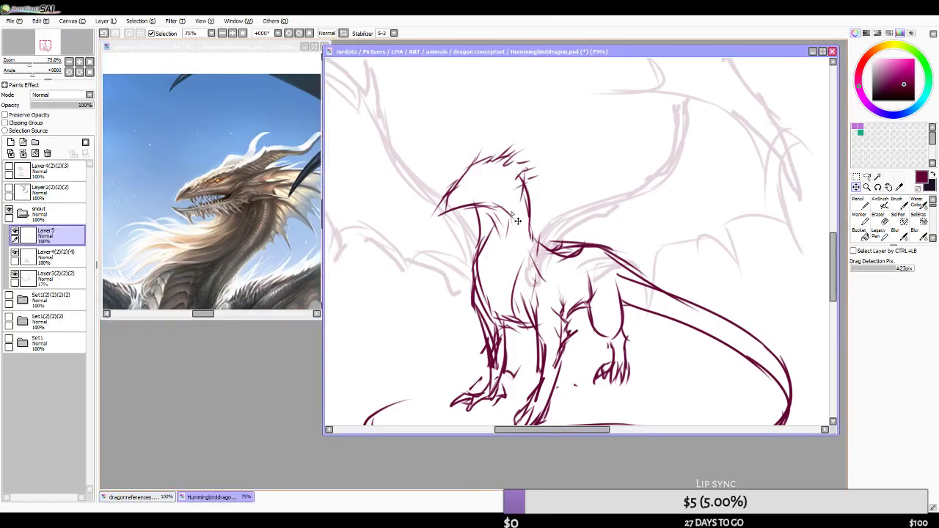
pyautogui.scroll(1, 517, 220)
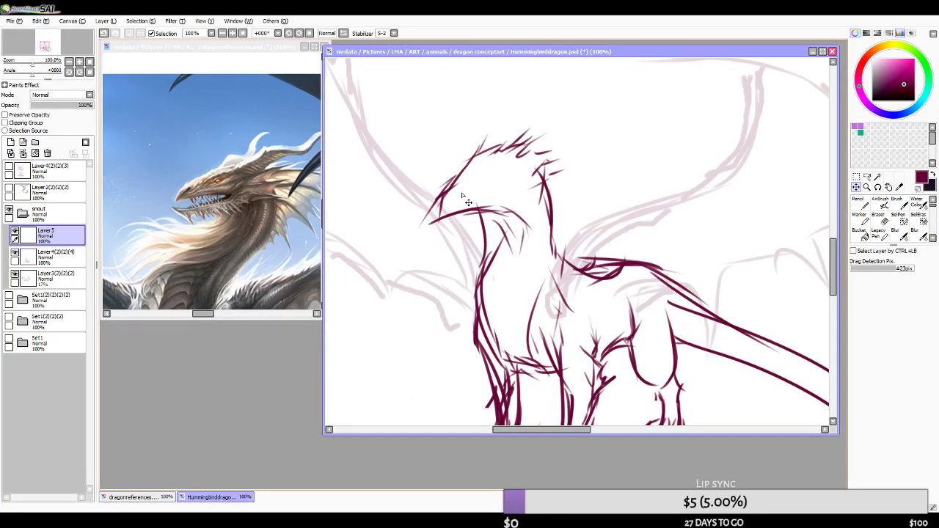
# - Mirror the views of both the sketch and the reference document, and choose the AirBrush for the sketch
pyautogui.click(343, 33)
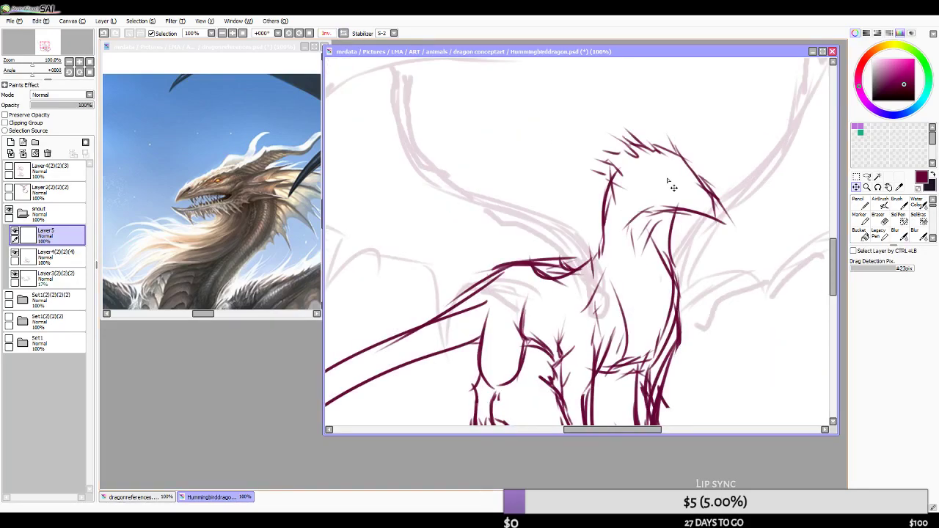
pyautogui.click(882, 204)
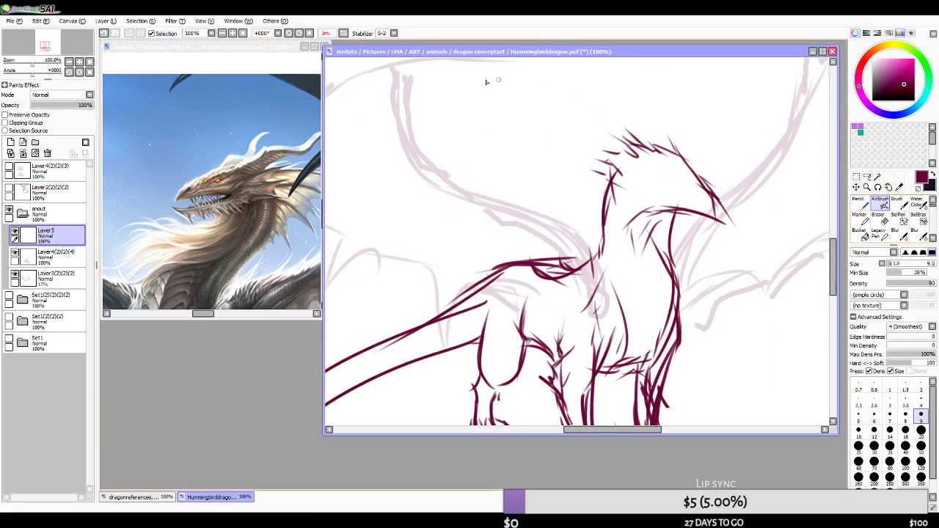
pyautogui.click(287, 48)
pyautogui.click(343, 34)
pyautogui.click(449, 67)
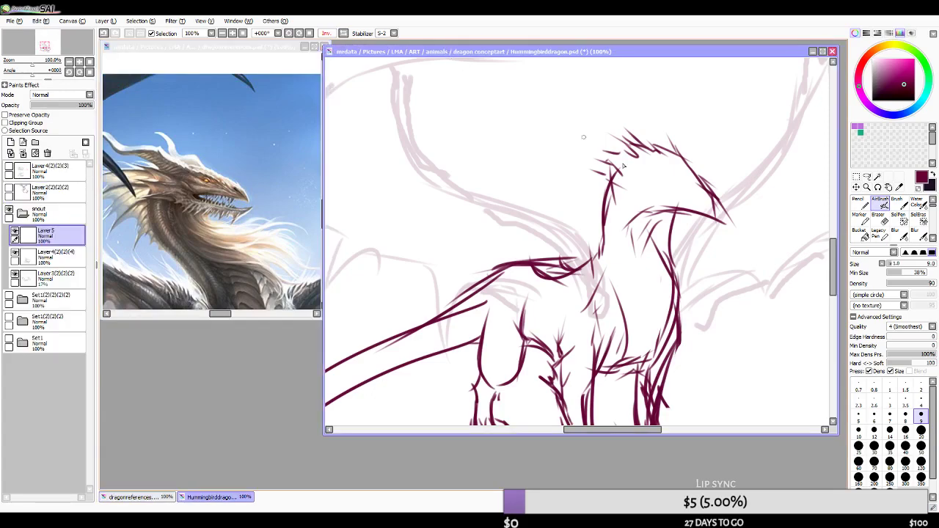
# - Draw the mouth line along the underside of the beak and a small nostril near its tip, undoing unsatisfactory strokes
pyautogui.moveTo(643, 208)
pyautogui.mouseDown()
pyautogui.moveTo(715, 220)
pyautogui.moveTo(698, 223)
pyautogui.moveTo(719, 216)
pyautogui.mouseUp()
pyautogui.hotkey('ctrl', 'z')
pyautogui.hotkey('ctrl', 'z')
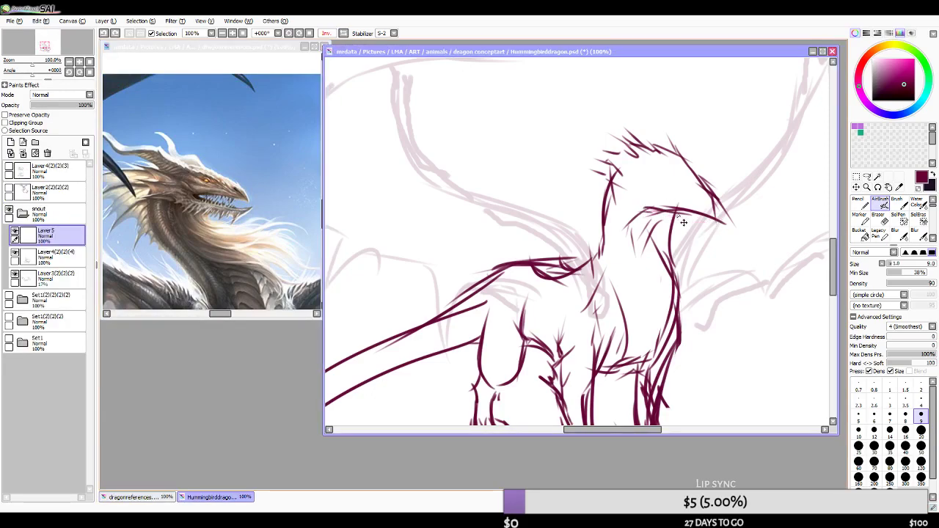
pyautogui.moveTo(646, 206)
pyautogui.mouseDown()
pyautogui.moveTo(687, 221)
pyautogui.moveTo(715, 216)
pyautogui.moveTo(679, 210)
pyautogui.moveTo(696, 201)
pyautogui.moveTo(671, 194)
pyautogui.moveTo(640, 198)
pyautogui.moveTo(676, 212)
pyautogui.mouseUp()
pyautogui.hotkey('ctrl', 'z')
pyautogui.hotkey('ctrl', 'z')
pyautogui.hotkey('ctrl', 'z')
pyautogui.hotkey('ctrl', 'z')
pyautogui.hotkey('ctrl', 'z')
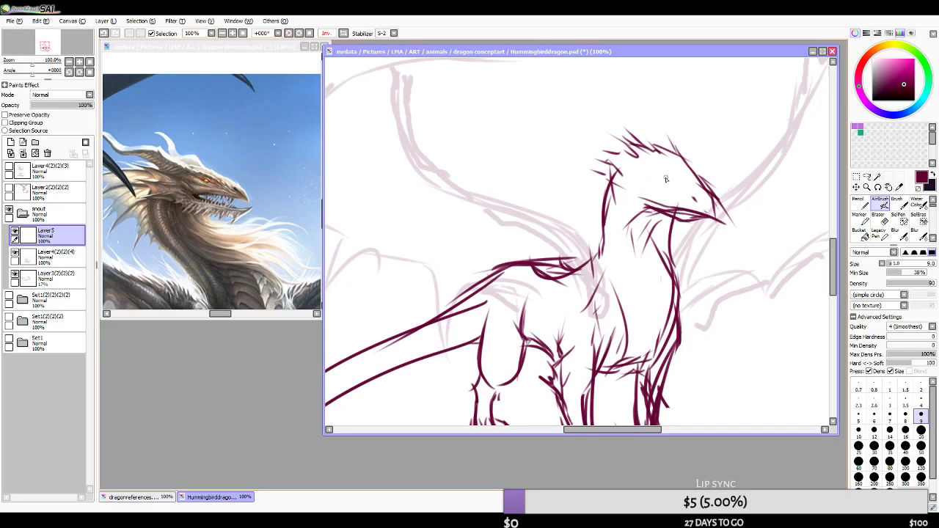
# - Sketch the dragon's eye with the brush at size 8, then restore the unmirrored view
pyautogui.press('[')
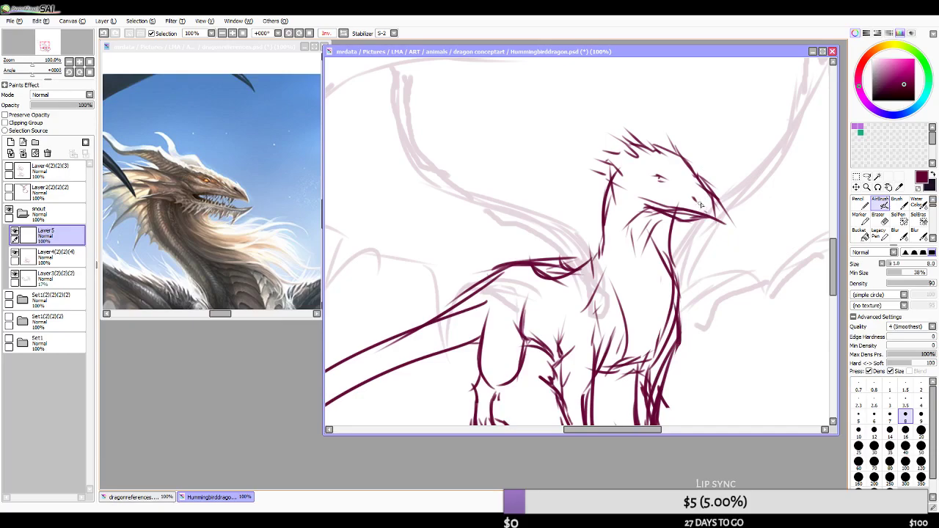
pyautogui.moveTo(653, 179); pyautogui.dragTo(669, 184)
pyautogui.scroll(-1, 645, 160)
pyautogui.scroll(1, 646, 160)
pyautogui.scroll(-1, 652, 166)
pyautogui.scroll(-1, 669, 176)
pyautogui.scroll(1, 668, 176)
pyautogui.click(343, 33)
pyautogui.scroll(-1, 391, 152)
pyautogui.scroll(1, 528, 222)
pyautogui.scroll(-1, 528, 224)
pyautogui.scroll(1, 496, 214)
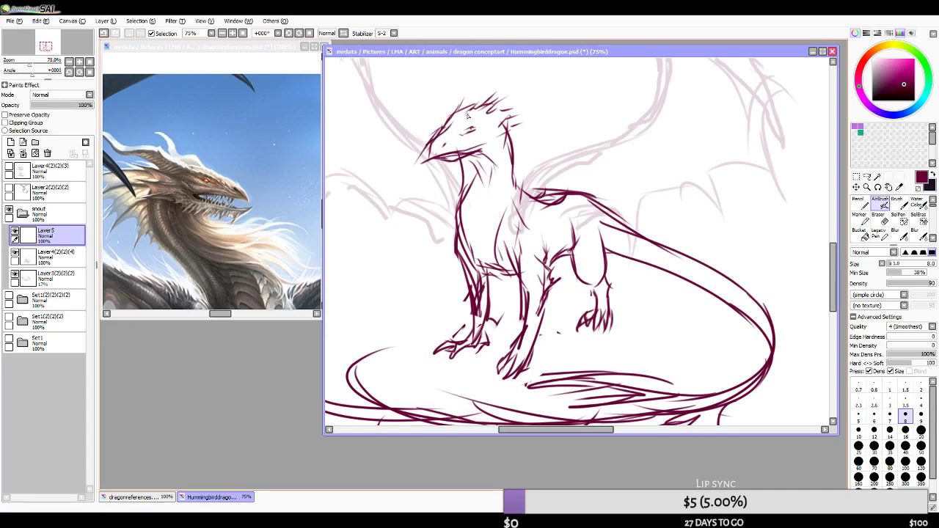
# - Refine the eye and face strokes in both normal and mirrored views, undoing the poor strokes
pyautogui.moveTo(461, 133); pyautogui.dragTo(475, 128)
pyautogui.hotkey('ctrl', 'z')
pyautogui.press('h')
pyautogui.hotkey('ctrl', 'z')
pyautogui.moveTo(681, 127)
pyautogui.mouseDown()
pyautogui.moveTo(670, 129)
pyautogui.moveTo(685, 130)
pyautogui.mouseUp()
pyautogui.hotkey('ctrl', 'z')
pyautogui.hotkey('ctrl', 'z')
pyautogui.hotkey('ctrl', 'z')
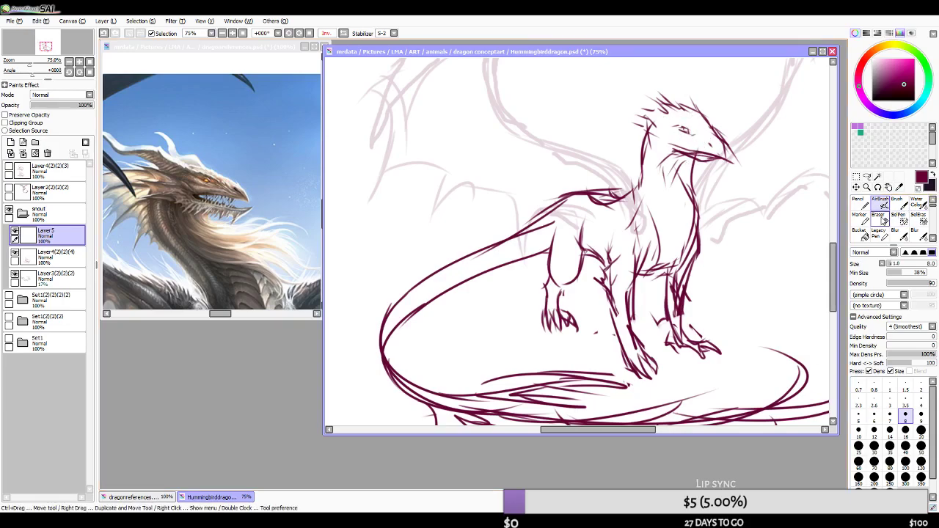
# - Merge Layer5 into the line layer below, clean up the beak and jaw lines with the Eraser at size 14, and restore the unmirrored view
pyautogui.click(885, 220)
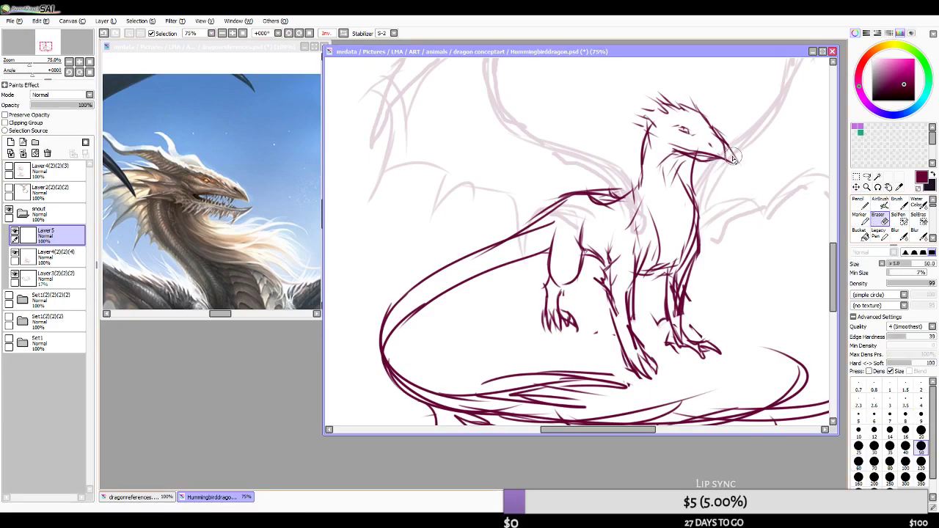
pyautogui.moveTo(736, 167)
pyautogui.mouseDown()
pyautogui.moveTo(734, 156)
pyautogui.moveTo(718, 155)
pyautogui.mouseUp()
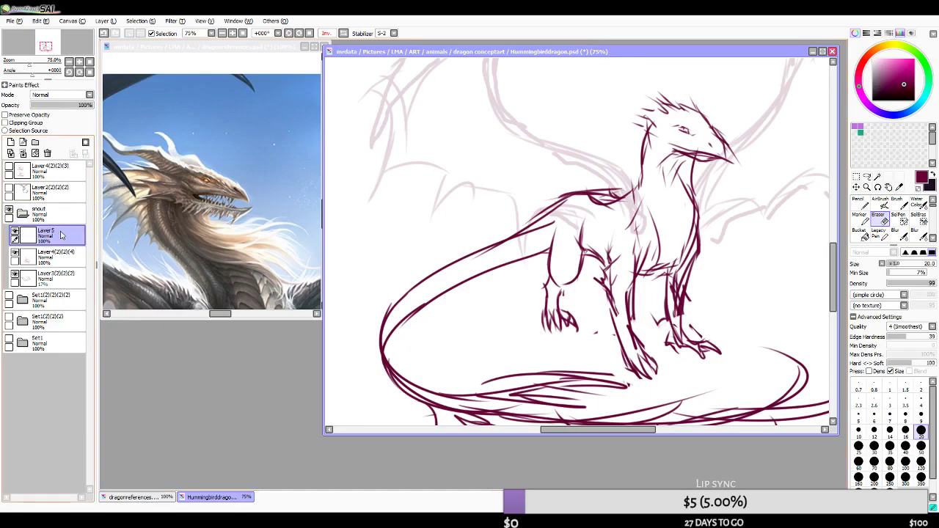
pyautogui.click(22, 153)
pyautogui.moveTo(736, 157)
pyautogui.mouseDown()
pyautogui.moveTo(729, 143)
pyautogui.moveTo(726, 154)
pyautogui.mouseUp()
pyautogui.hotkey('ctrl', 'z')
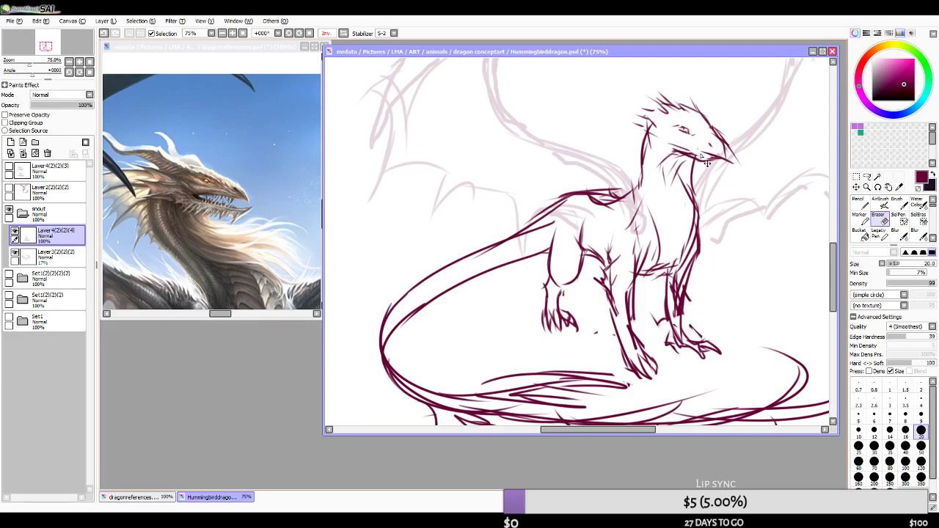
pyautogui.press('[')
pyautogui.press('[')
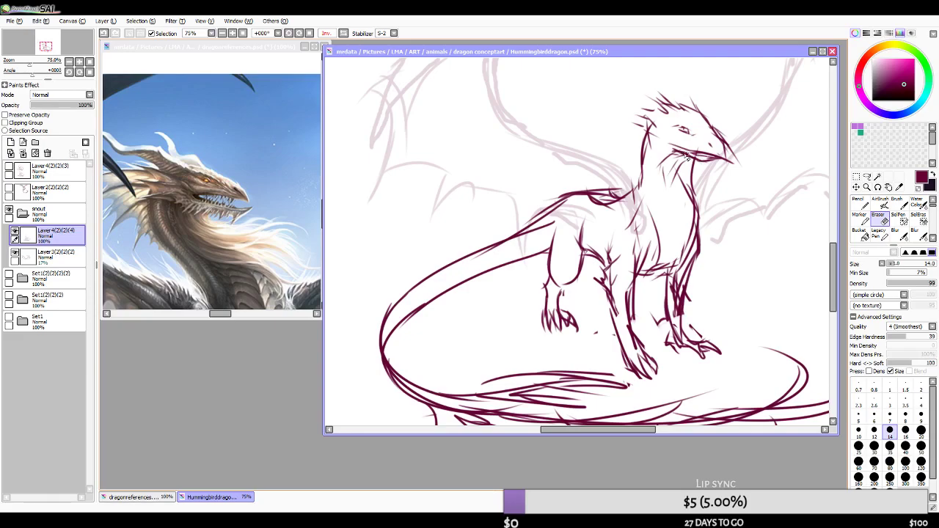
pyautogui.click(344, 32)
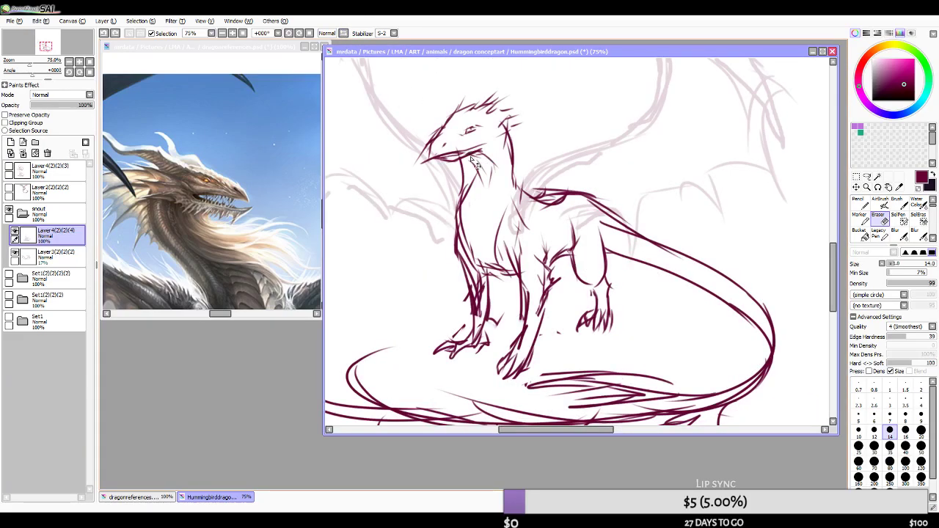
# - Bring back Layer5 above the line layer in the snout folder and merge it down again
pyautogui.hotkey('ctrl', 'shift', 'n')
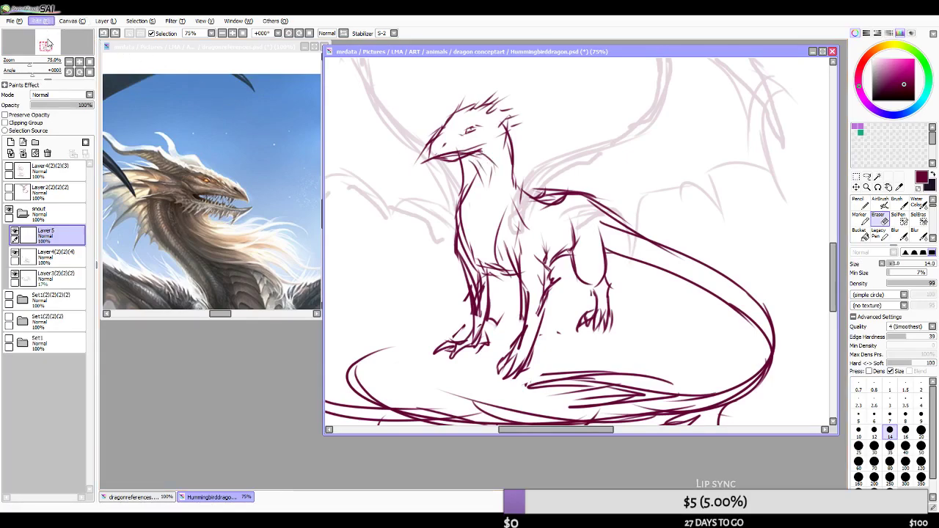
pyautogui.click(23, 154)
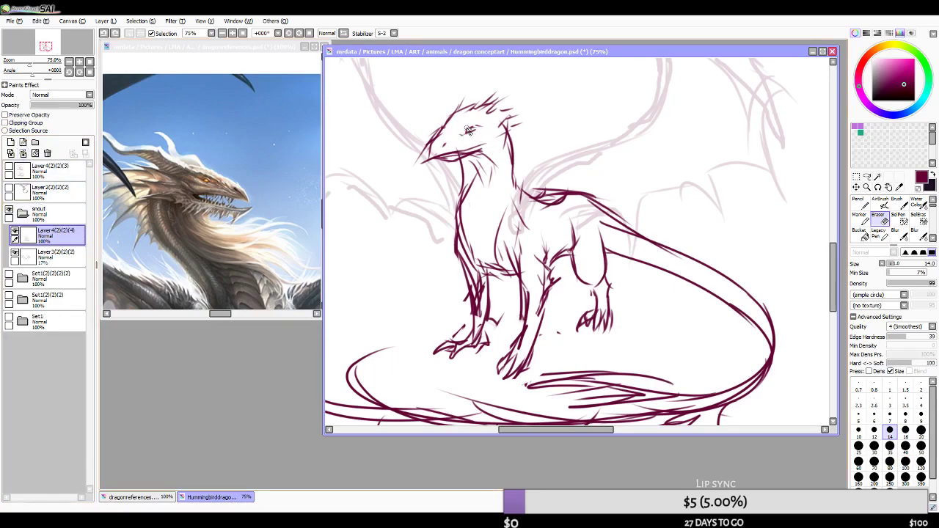
# - Mirror the view and erase stray lines around the dragon's mouth near the beak tip with the Eraser at size 16
pyautogui.click(880, 205)
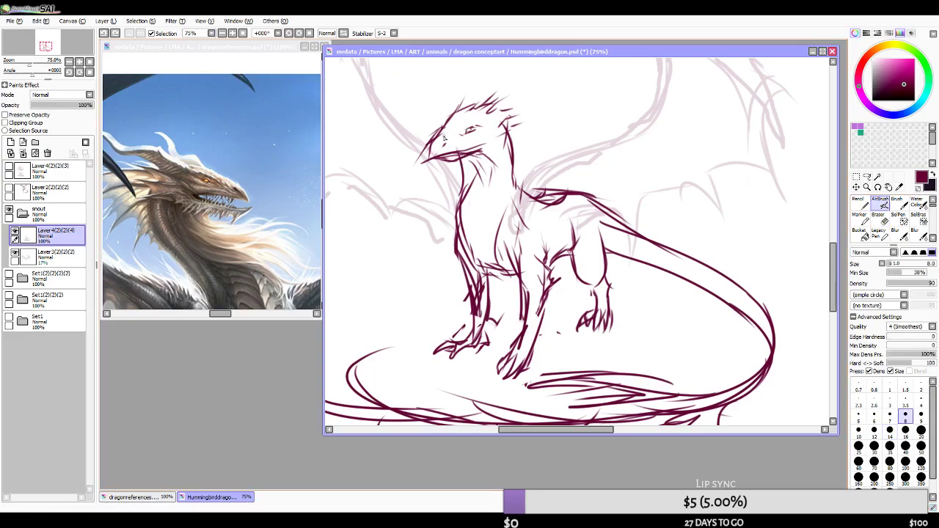
pyautogui.press('e')
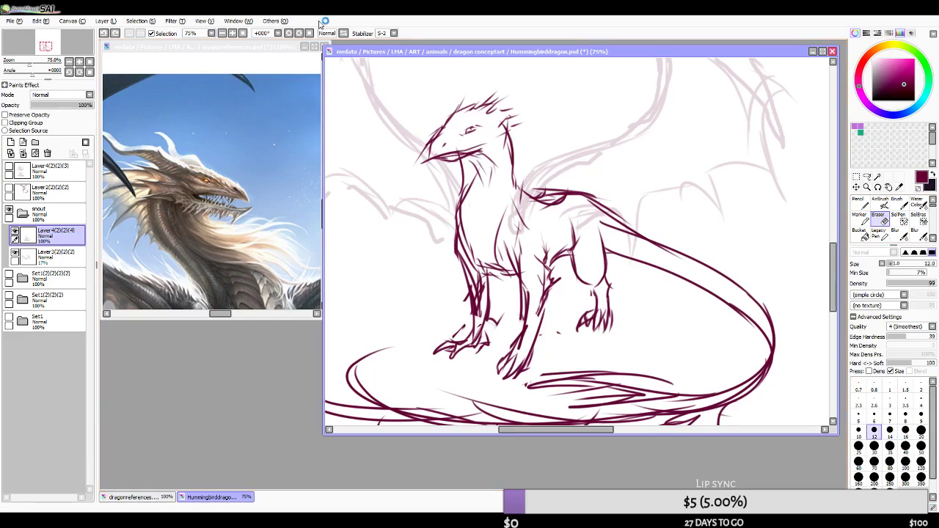
pyautogui.press('h')
pyautogui.press(']')
pyautogui.press(']')
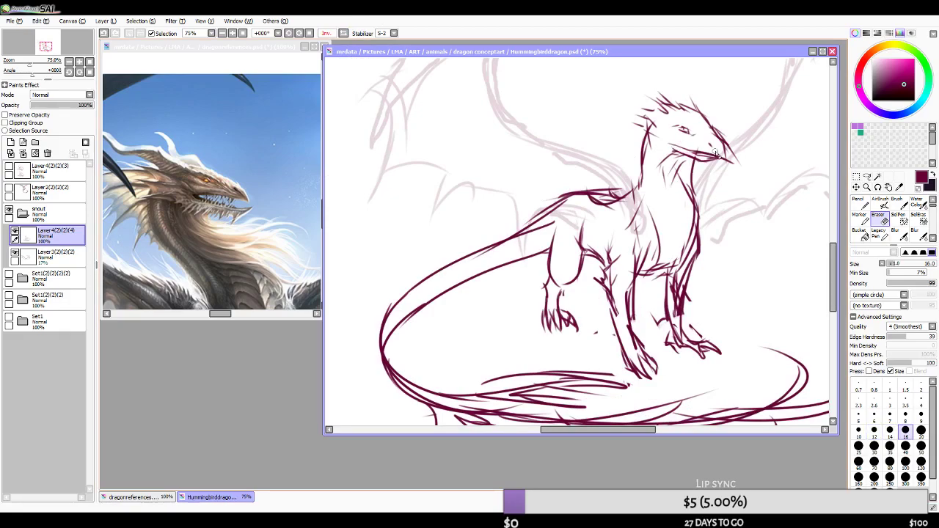
pyautogui.moveTo(717, 159); pyautogui.dragTo(704, 151)
# - Trim off the pointed beak tip with the Eraser at size 25 to form a blunter snout, undoing the first attempt
pyautogui.scroll(-1, 706, 152)
pyautogui.scroll(3, 705, 162)
pyautogui.press(']')
pyautogui.press(']')
pyautogui.moveTo(706, 166)
pyautogui.mouseDown()
pyautogui.moveTo(706, 140)
pyautogui.moveTo(681, 117)
pyautogui.mouseUp()
pyautogui.hotkey('ctrl', 'z')
pyautogui.hotkey('ctrl', 'z')
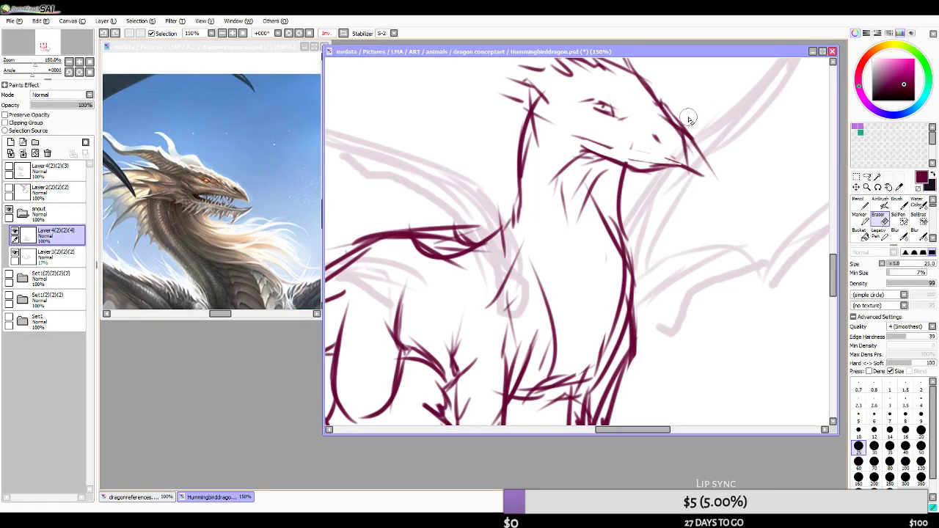
pyautogui.moveTo(689, 121)
pyautogui.mouseDown()
pyautogui.moveTo(702, 170)
pyautogui.moveTo(691, 188)
pyautogui.mouseUp()
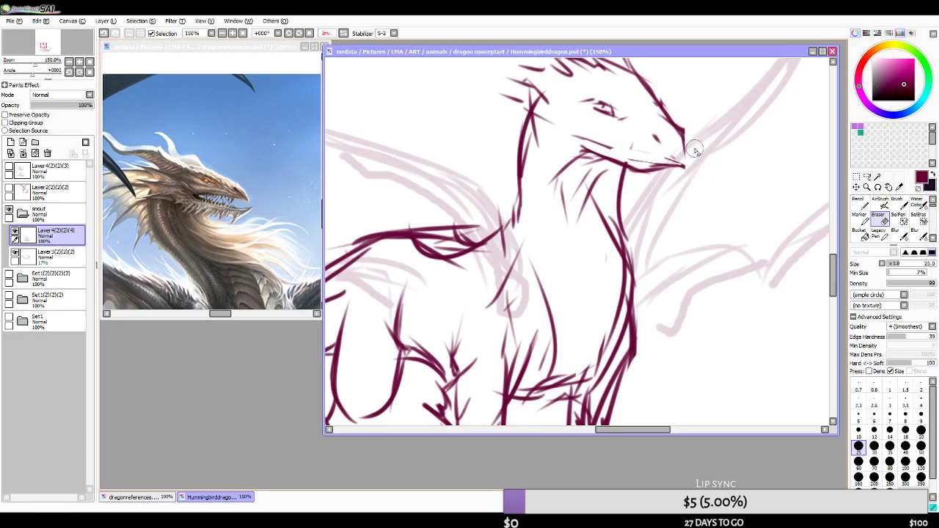
# - Save the hummingbird dragon drawing
pyautogui.scroll(-4, 668, 187)
pyautogui.scroll(2, 664, 202)
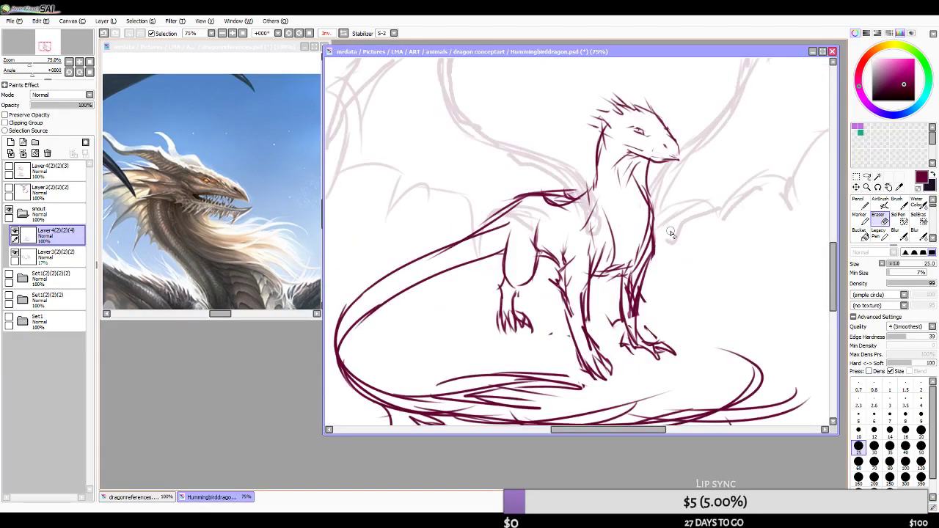
pyautogui.scroll(-2, 670, 233)
pyautogui.scroll(1, 699, 222)
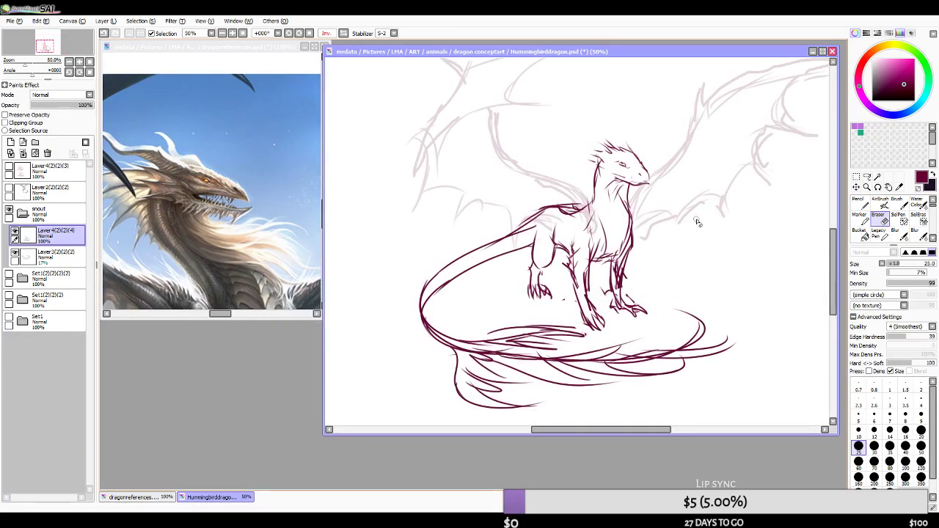
pyautogui.scroll(-1, 623, 196)
pyautogui.scroll(1, 613, 204)
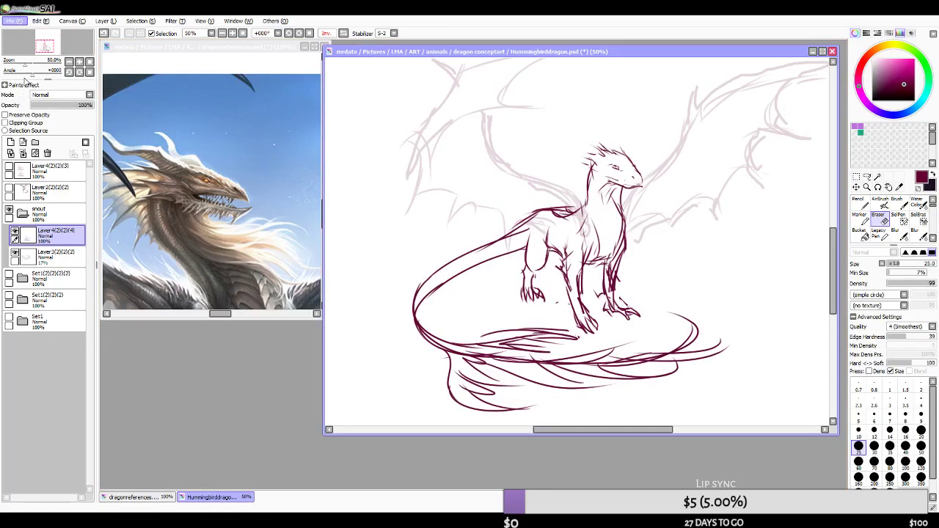
pyautogui.hotkey('ctrl', 's')
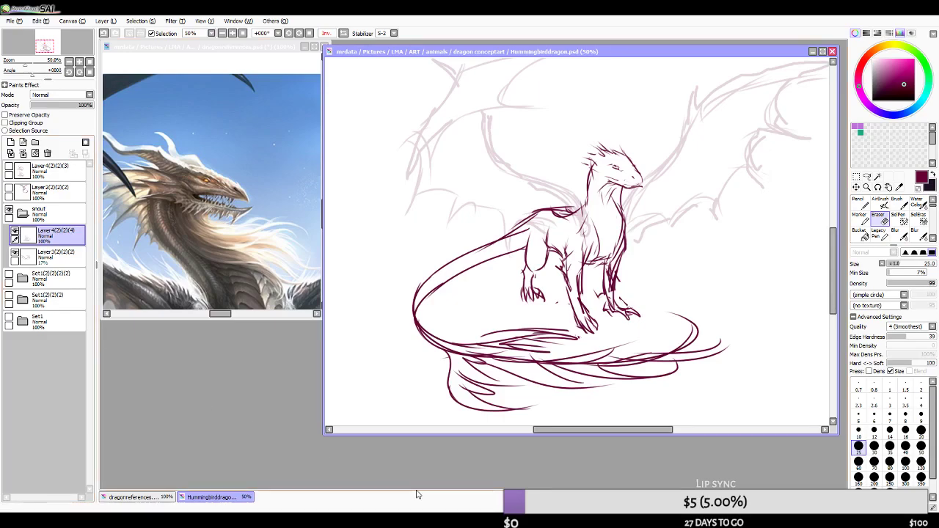
# - Examine the dragon's whole figure and head up close in both normal and mirrored views
pyautogui.hotkey('alt', 'Tab')
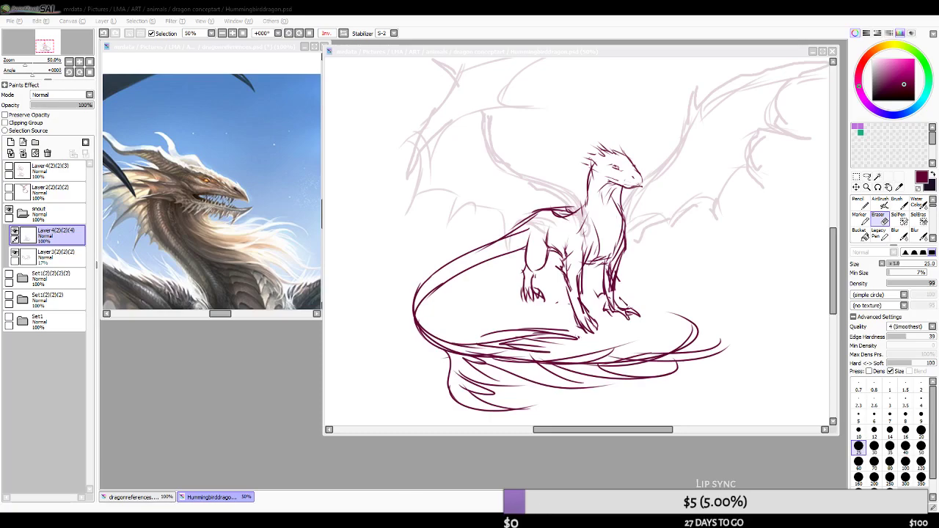
pyautogui.click(358, 7)
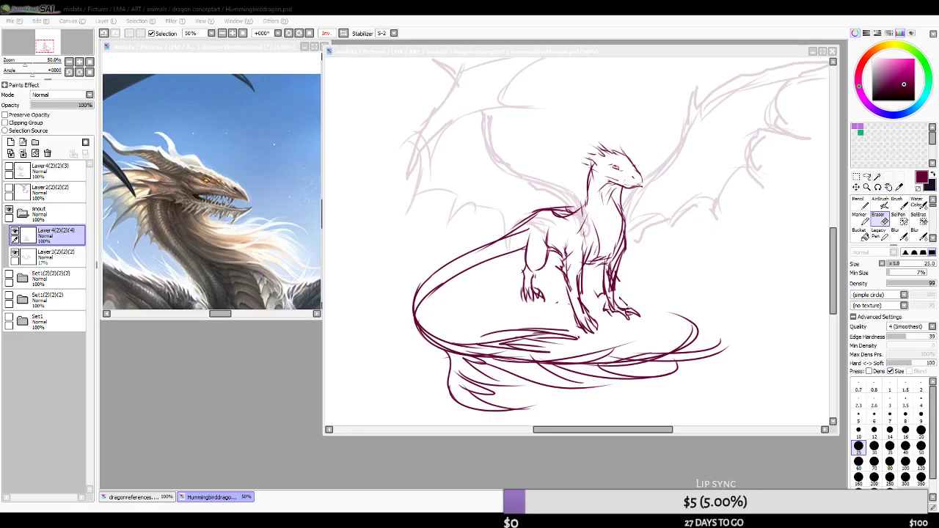
pyautogui.click(572, 198)
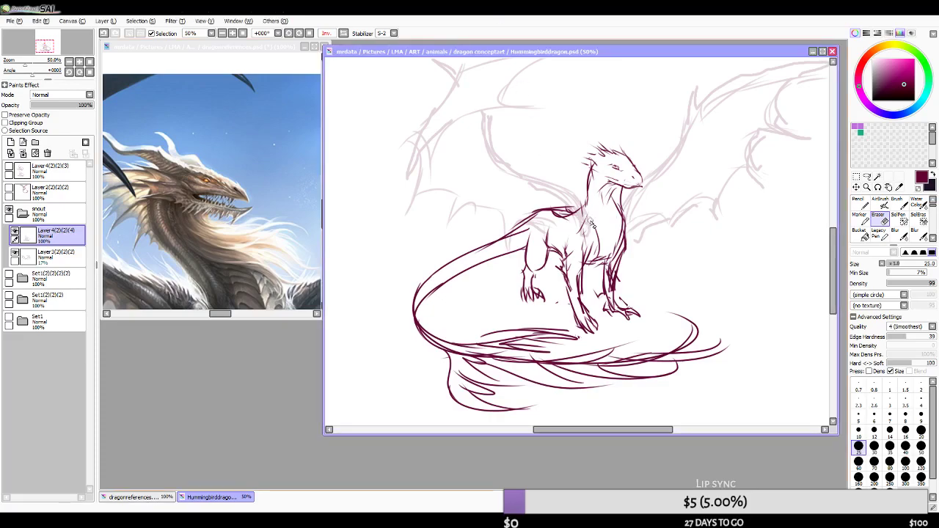
pyautogui.scroll(-1, 598, 222)
pyautogui.click(301, 34)
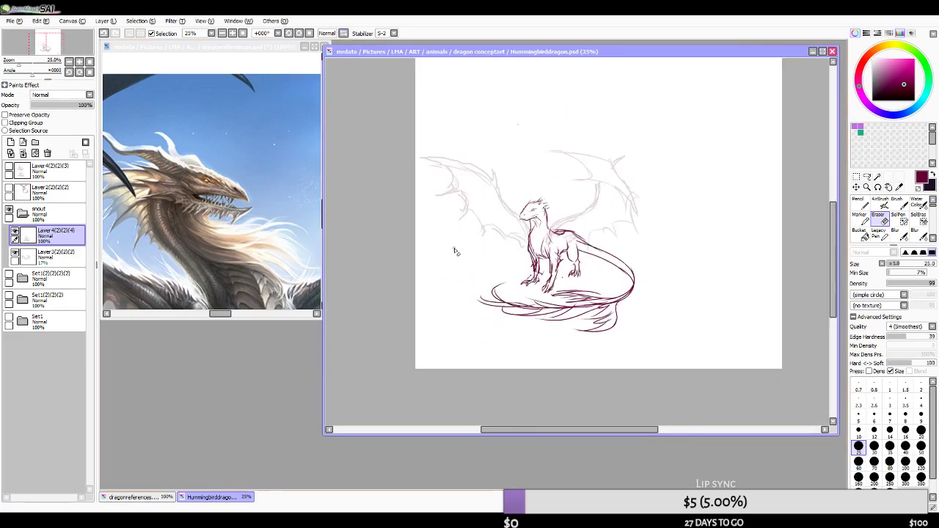
pyautogui.hotkey('alt', 'Tab')
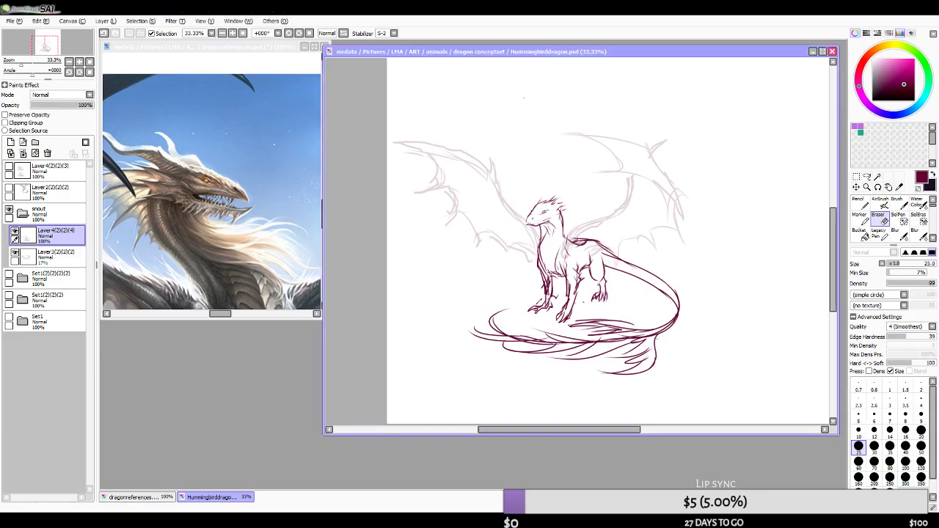
pyautogui.scroll(-2, 484, 272)
pyautogui.scroll(2, 484, 272)
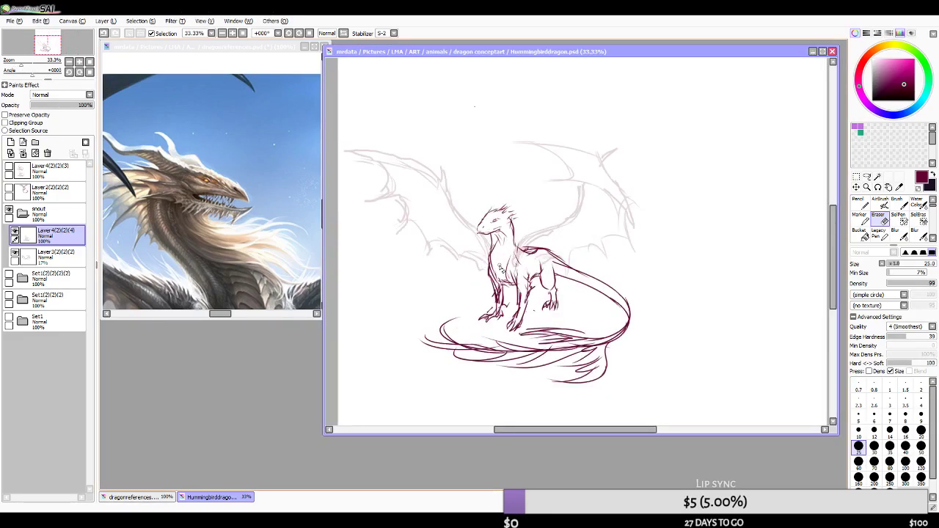
pyautogui.scroll(2, 497, 248)
pyautogui.scroll(-2, 516, 229)
pyautogui.scroll(3, 520, 229)
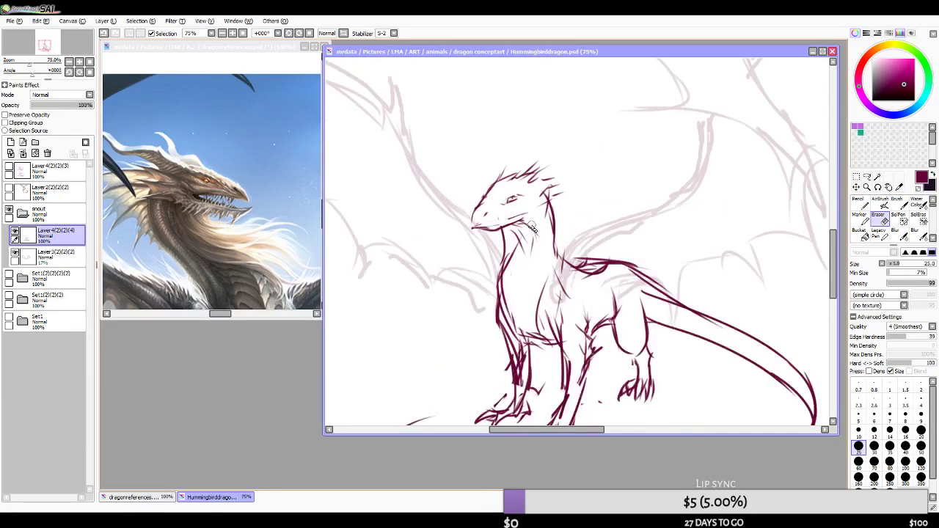
pyautogui.scroll(-2, 522, 189)
pyautogui.click(343, 33)
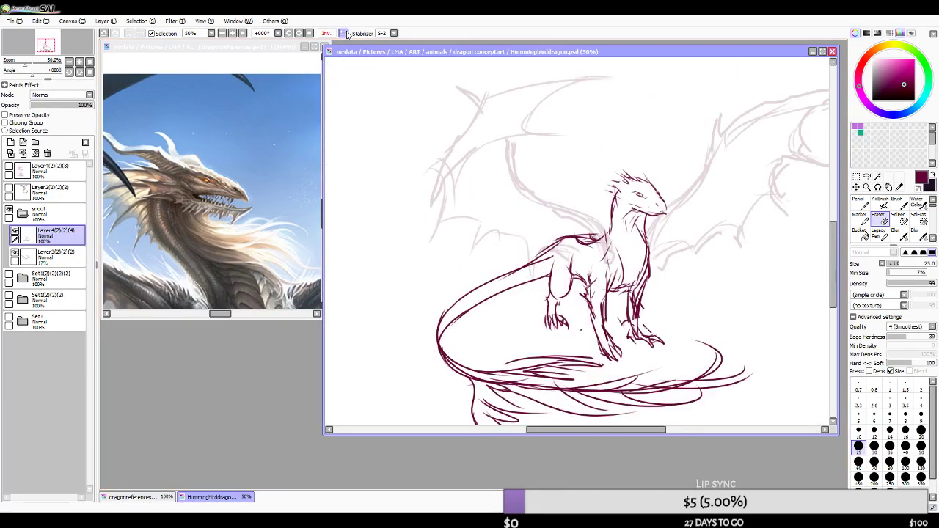
pyautogui.click(342, 33)
# - Clean up the lower edge of the snout and jaw with the Eraser at size 12
pyautogui.scroll(-1, 516, 189)
pyautogui.scroll(3, 515, 188)
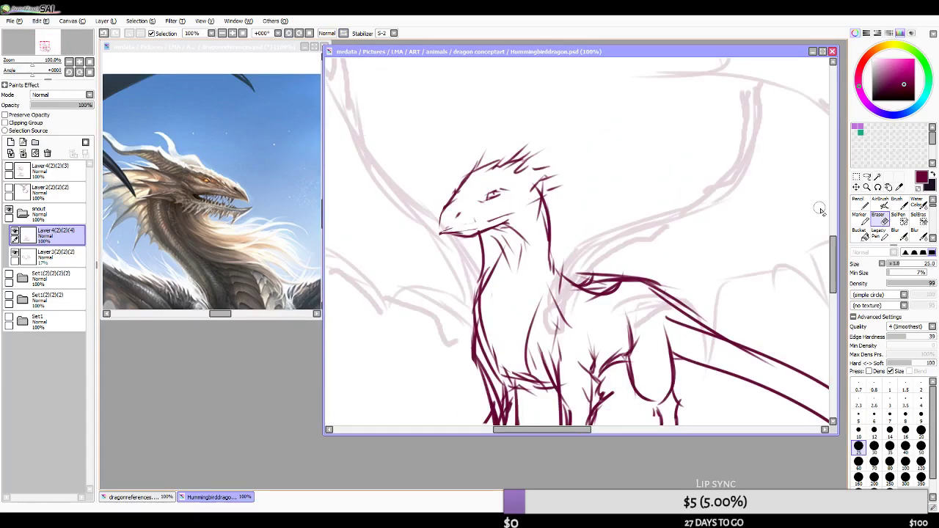
pyautogui.press('[')
pyautogui.press('[')
pyautogui.press('[')
pyautogui.press('[')
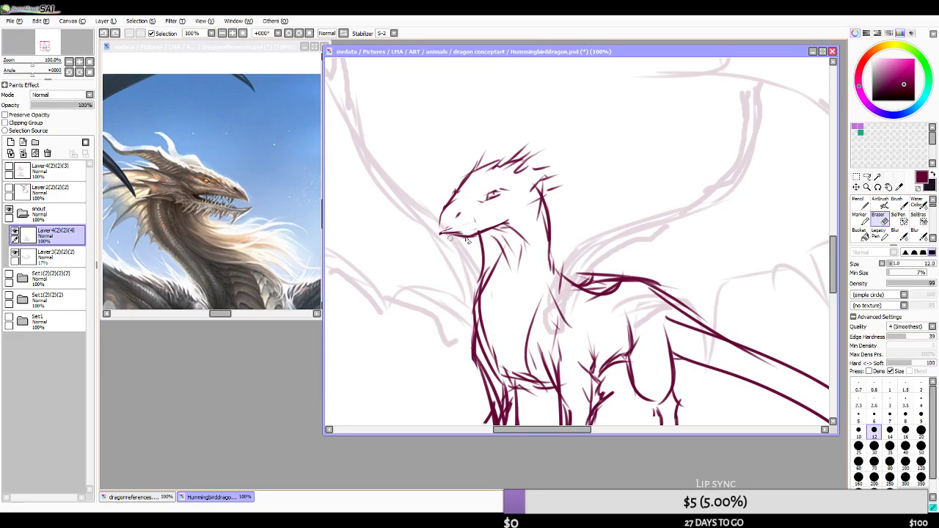
# - Redraw the mouth line with the AirBrush at size 8 in the mirrored view, undo the last poor stroke, and restore the unmirrored view
pyautogui.click(878, 203)
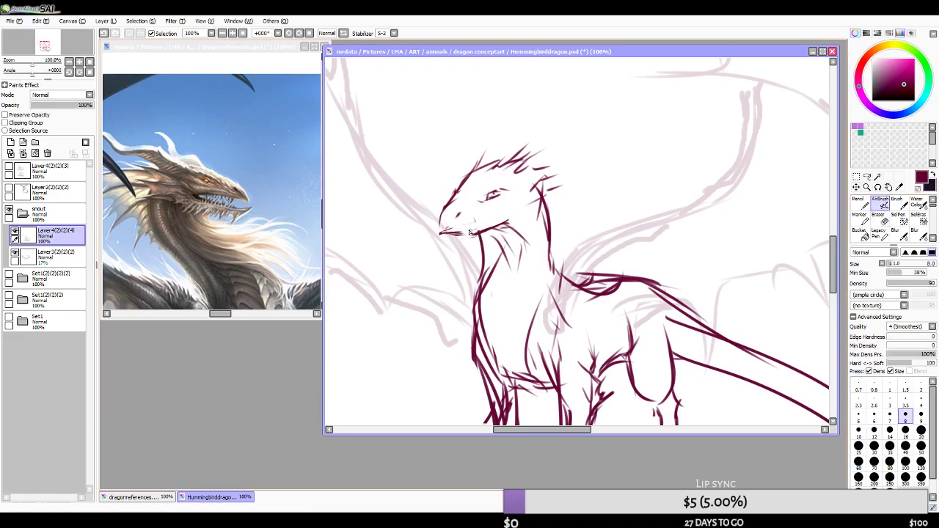
pyautogui.click(343, 33)
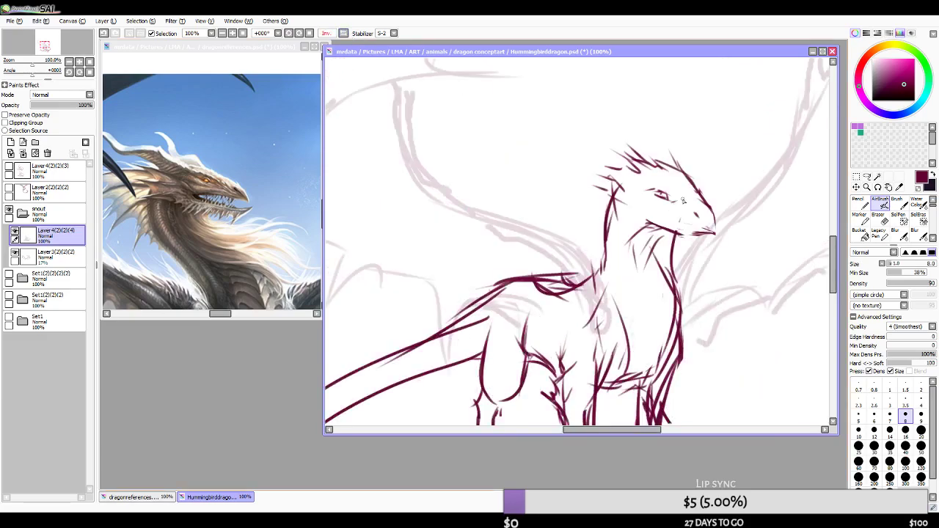
pyautogui.moveTo(661, 224)
pyautogui.mouseDown()
pyautogui.moveTo(695, 233)
pyautogui.moveTo(667, 232)
pyautogui.moveTo(679, 236)
pyautogui.mouseUp()
pyautogui.click(879, 221)
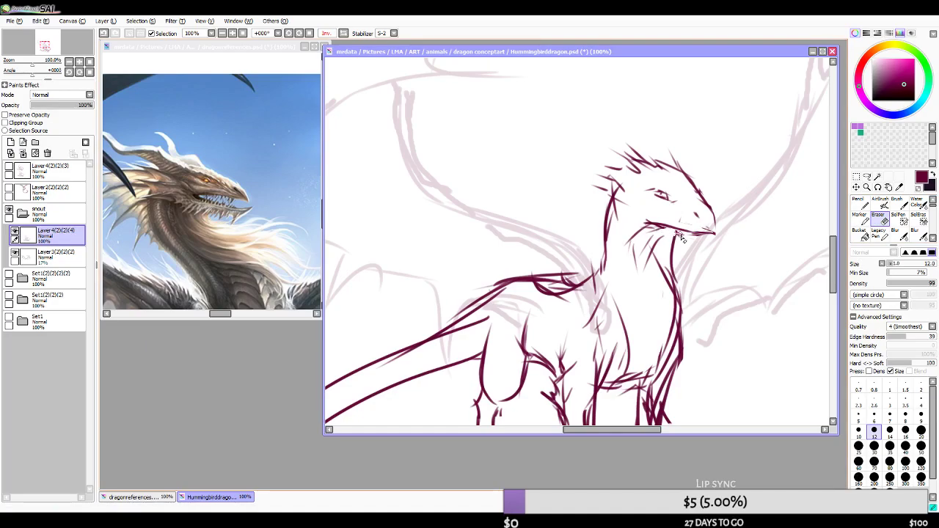
pyautogui.click(879, 200)
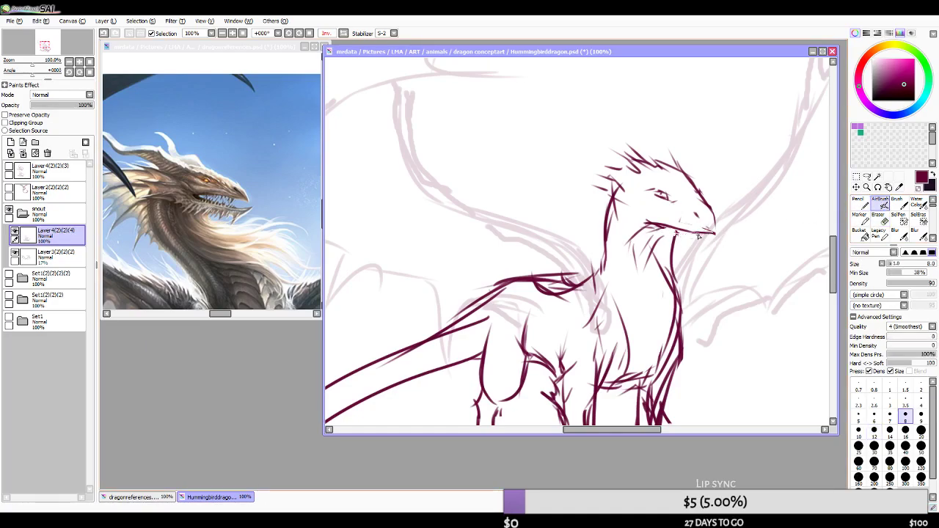
pyautogui.moveTo(715, 234)
pyautogui.mouseDown()
pyautogui.moveTo(651, 219)
pyautogui.moveTo(677, 225)
pyautogui.mouseUp()
pyautogui.hotkey('ctrl', 'z')
pyautogui.click(343, 33)
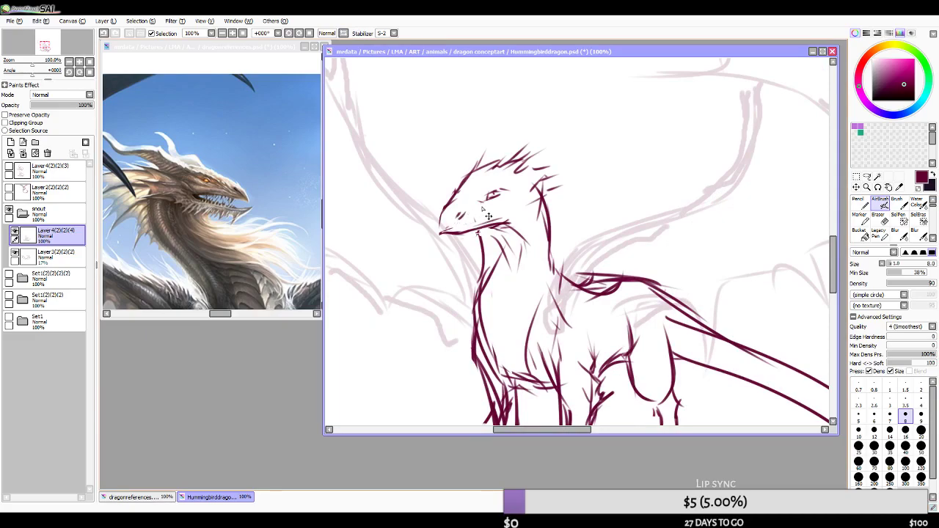
# - Erase the nostril mark with the Eraser at size 12 and check the snout in the mirrored view
pyautogui.press('e')
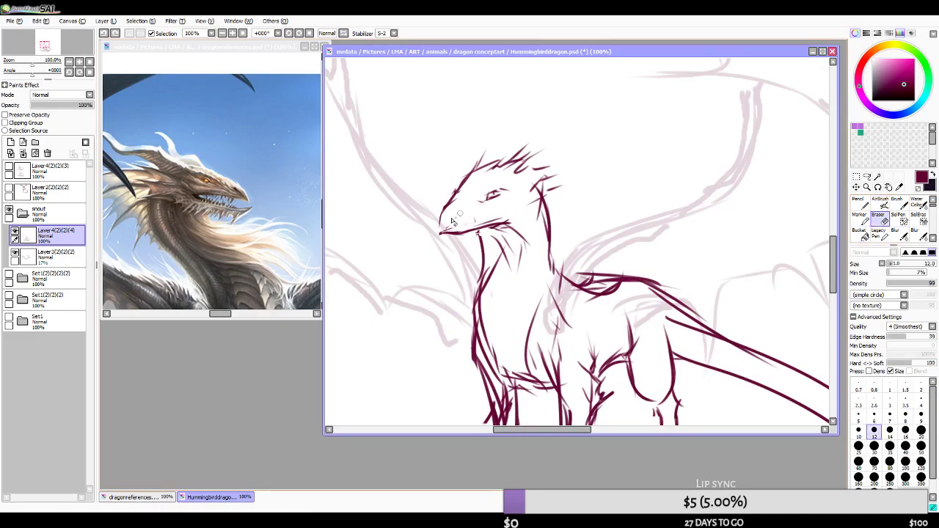
pyautogui.click(883, 206)
pyautogui.click(330, 33)
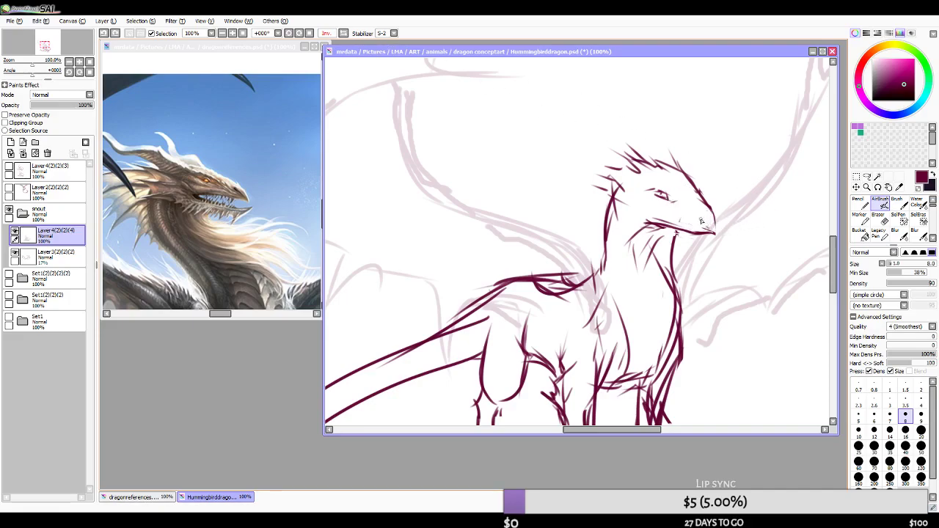
pyautogui.click(326, 33)
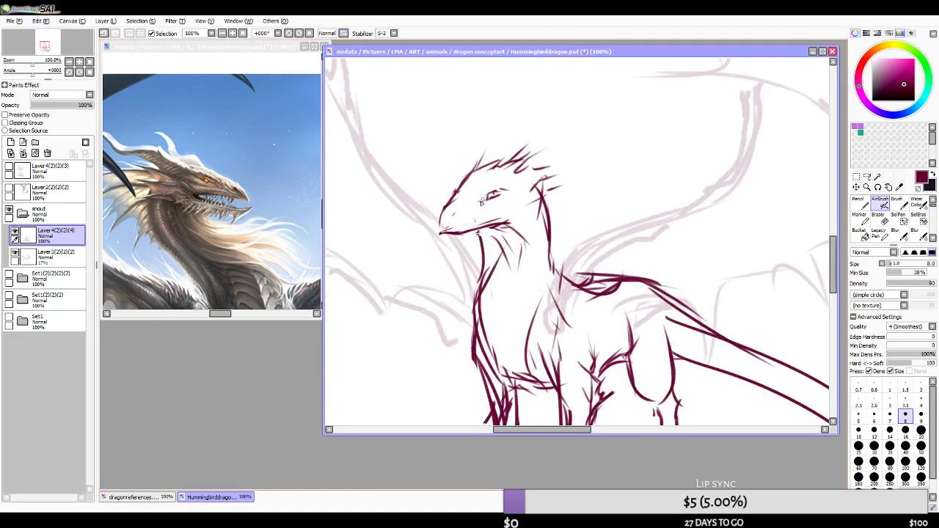
pyautogui.moveTo(459, 212)
pyautogui.mouseDown()
pyautogui.moveTo(468, 214)
pyautogui.moveTo(462, 223)
pyautogui.moveTo(432, 219)
pyautogui.moveTo(438, 222)
pyautogui.mouseUp()
pyautogui.moveTo(489, 202)
pyautogui.mouseDown()
pyautogui.moveTo(437, 197)
pyautogui.moveTo(518, 209)
pyautogui.moveTo(533, 188)
pyautogui.mouseUp()
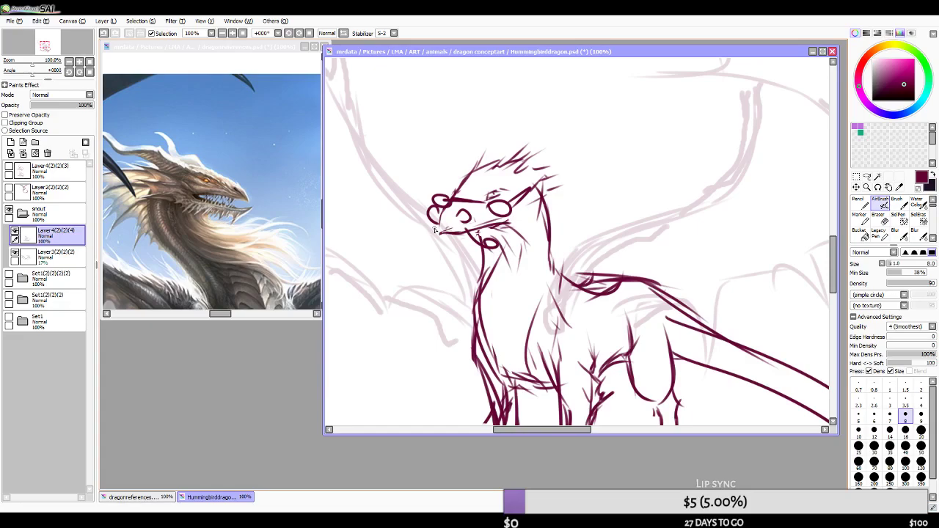
pyautogui.hotkey('alt', 'Tab')
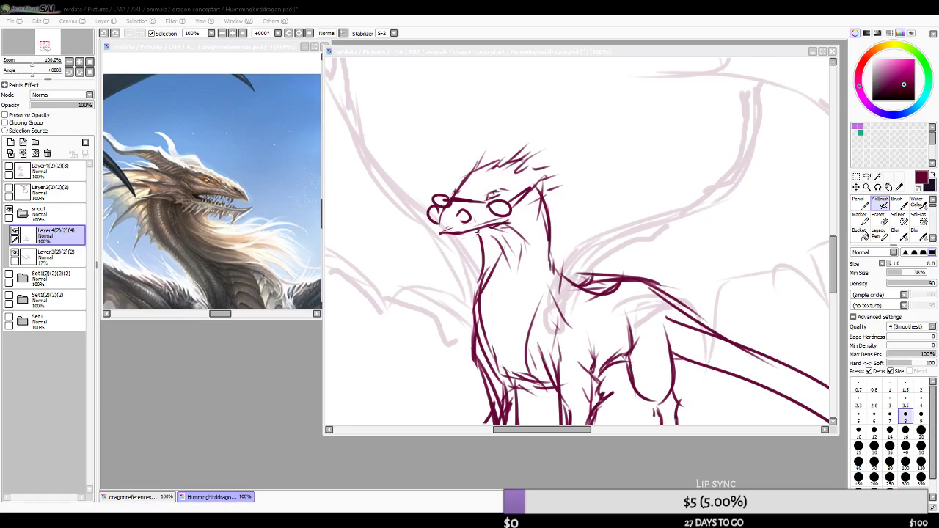
pyautogui.click(559, 53)
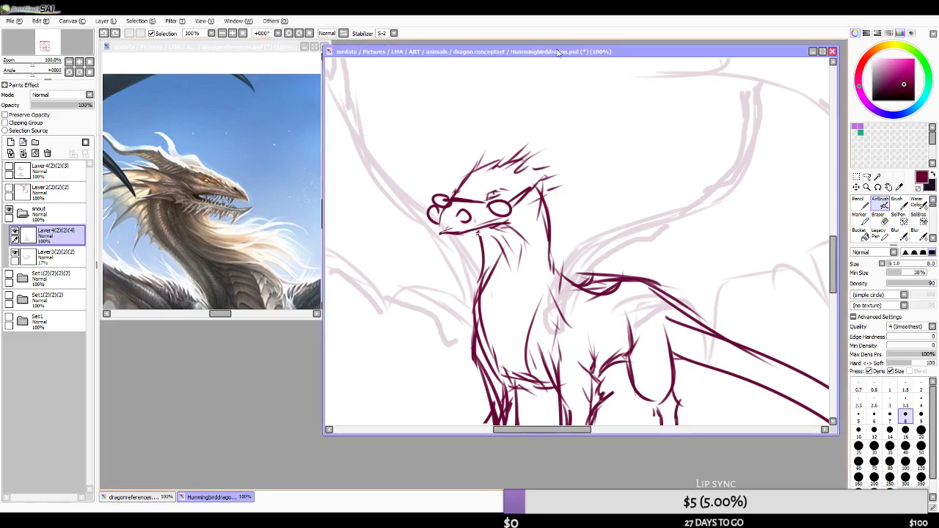
pyautogui.hotkey('ctrl', 'z')
pyautogui.hotkey('ctrl', 'z')
pyautogui.hotkey('ctrl', 'z')
pyautogui.hotkey('ctrl', 'z')
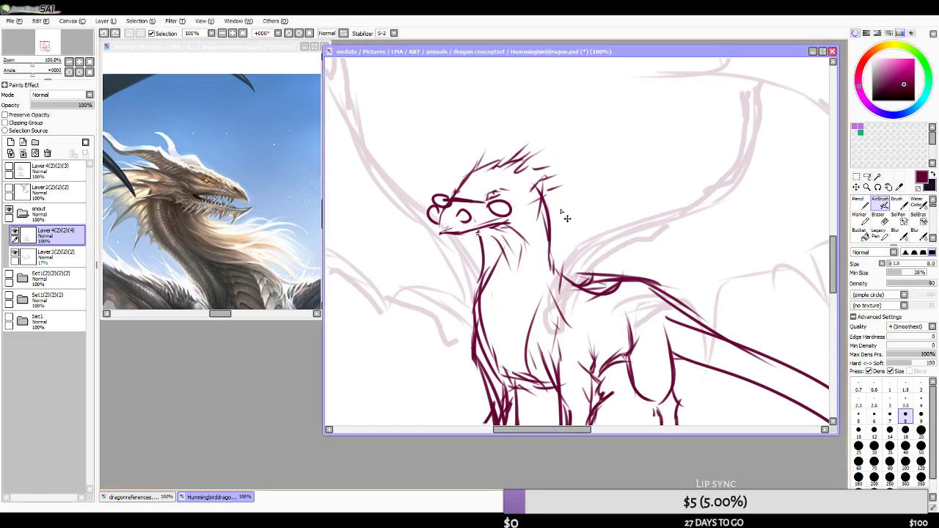
pyautogui.hotkey('ctrl', 'z')
pyautogui.hotkey('ctrl', 'z')
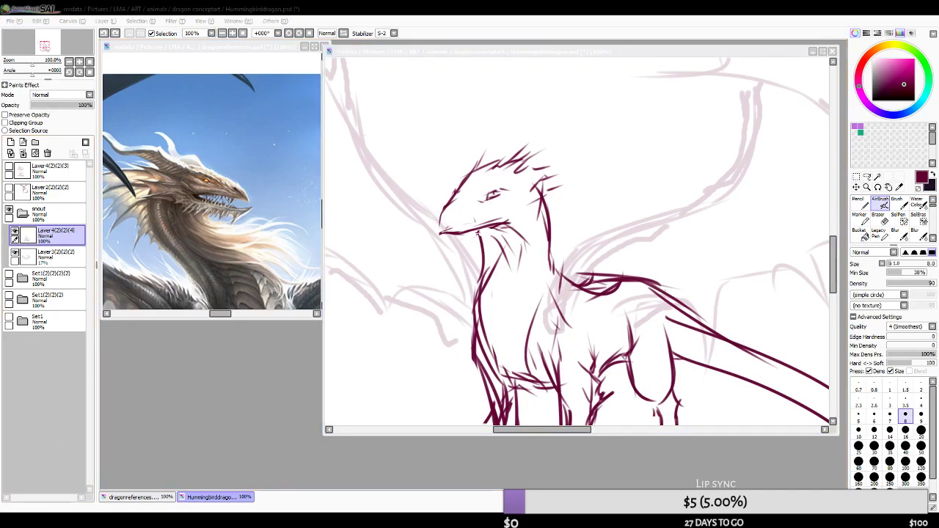
# - Examine the snout against the dragon's whole body in normal and mirrored views
pyautogui.hotkey('alt', 'Tab')
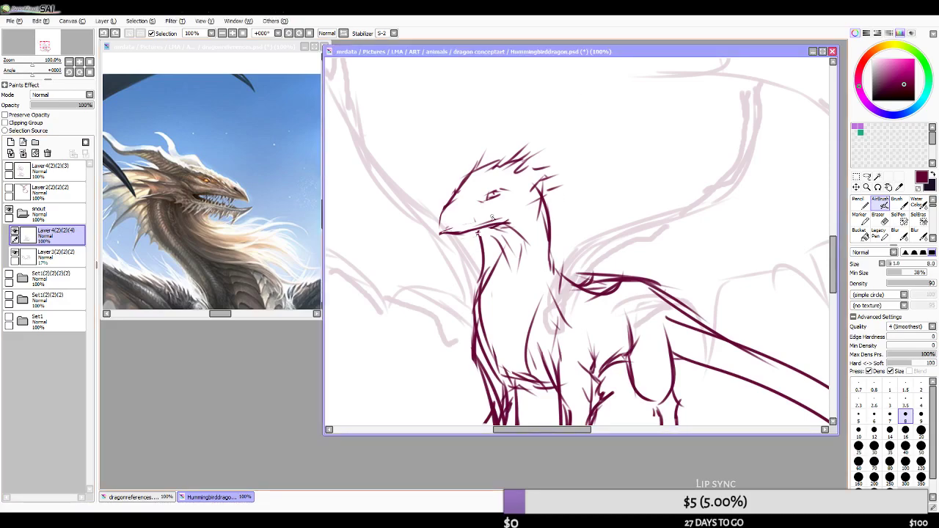
pyautogui.scroll(-2, 495, 224)
pyautogui.scroll(2, 497, 213)
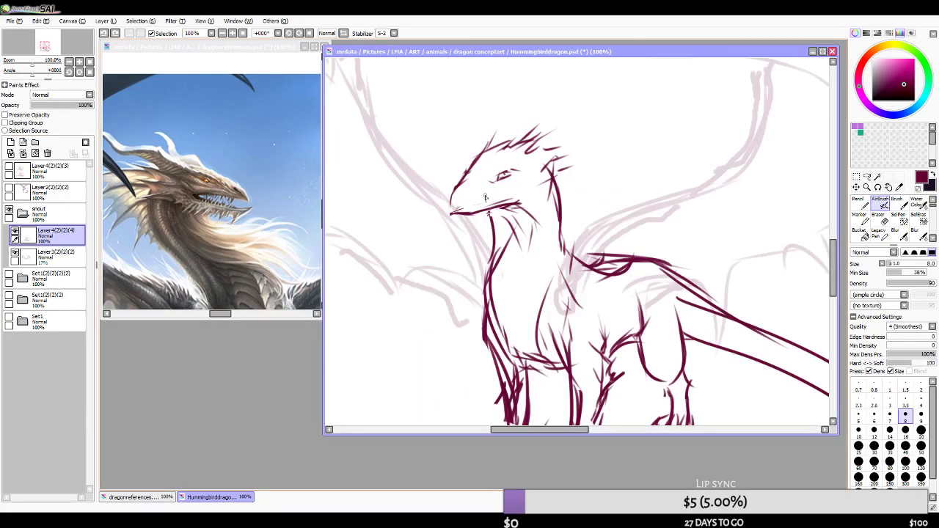
pyautogui.scroll(-2, 512, 212)
pyautogui.scroll(2, 496, 208)
pyautogui.scroll(-3, 535, 160)
pyautogui.click(344, 33)
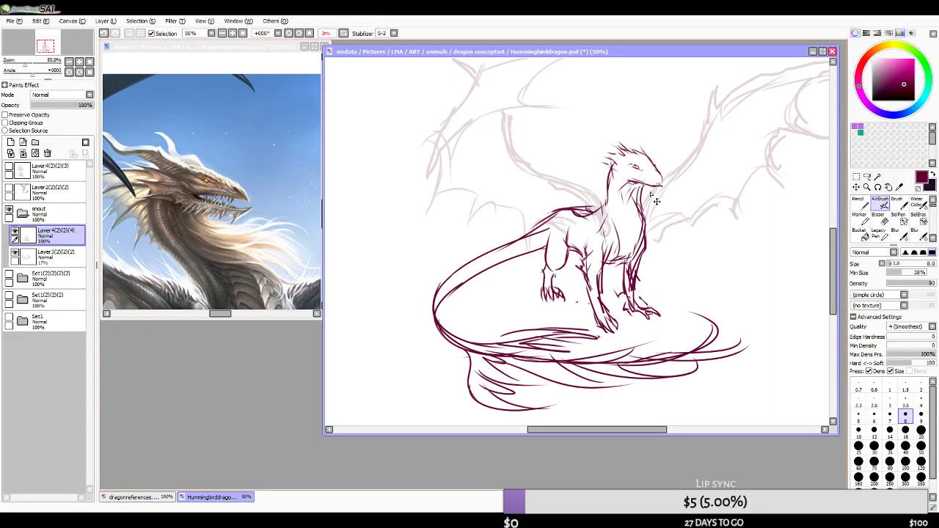
# - Try erasing the throat line beneath the jaw, undo the stroke, and set the Eraser to size 30
pyautogui.press('e')
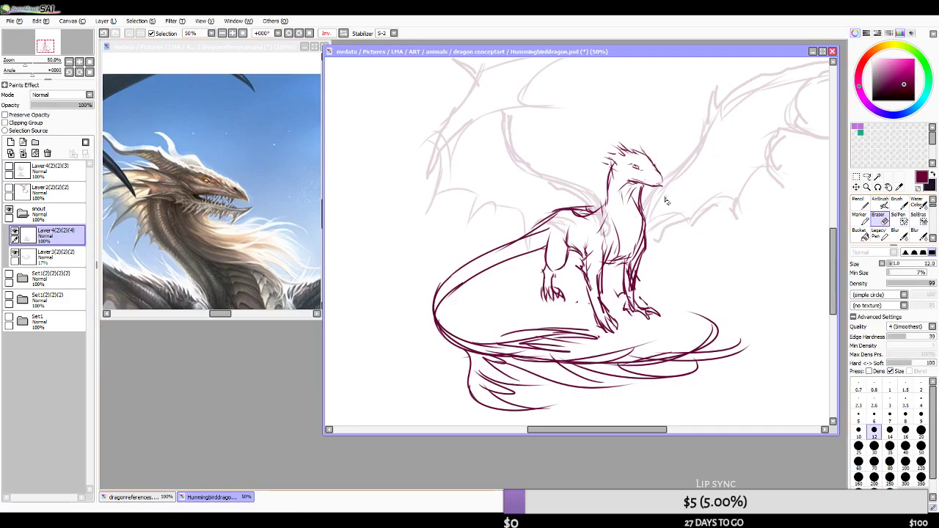
pyautogui.moveTo(638, 196); pyautogui.dragTo(640, 206)
pyautogui.hotkey('ctrl', 'z')
pyautogui.press(']')
pyautogui.press(']')
pyautogui.press(']')
pyautogui.press(']')
pyautogui.press(']')
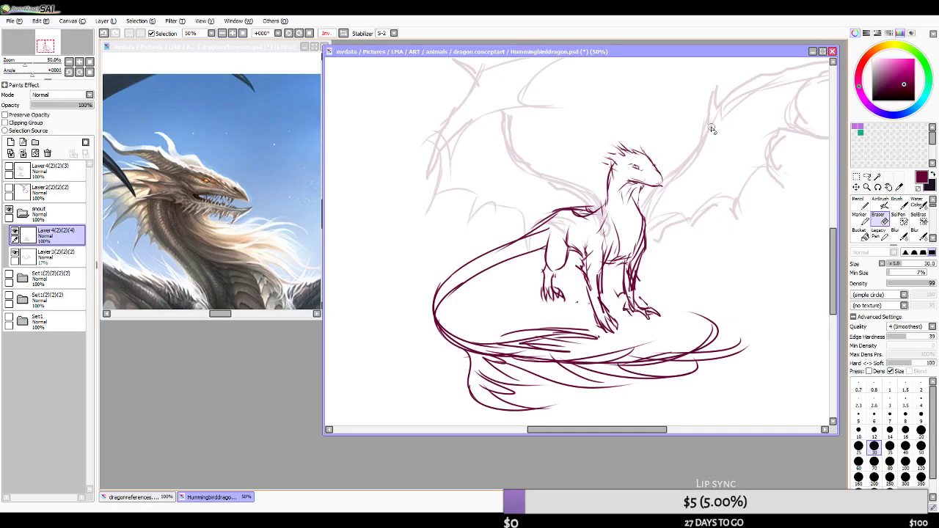
# - Redraw the lower jaw line with the AirBrush at size 7 in the mirrored view, undo poor strokes, and restore the unmirrored view
pyautogui.scroll(1, 658, 167)
pyautogui.scroll(-2, 645, 176)
pyautogui.scroll(1, 663, 187)
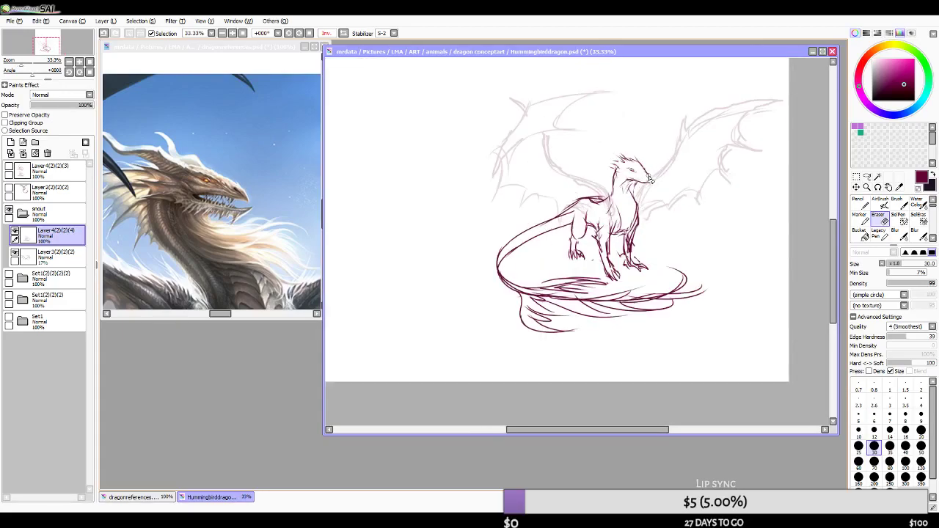
pyautogui.click(343, 36)
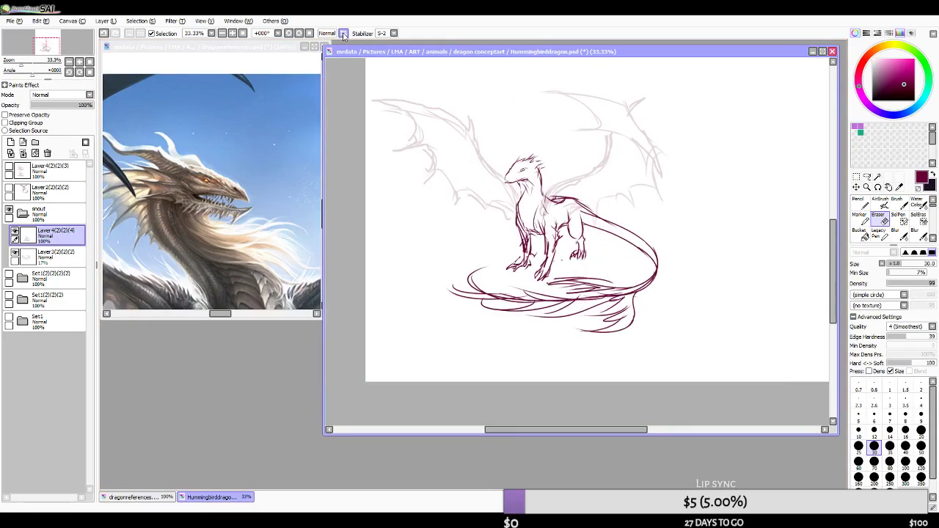
pyautogui.scroll(3, 523, 173)
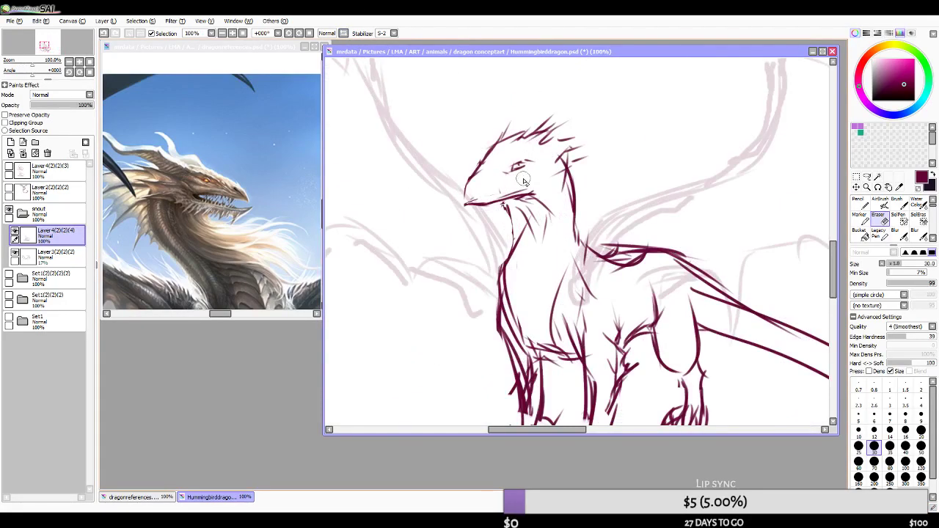
pyautogui.click(879, 203)
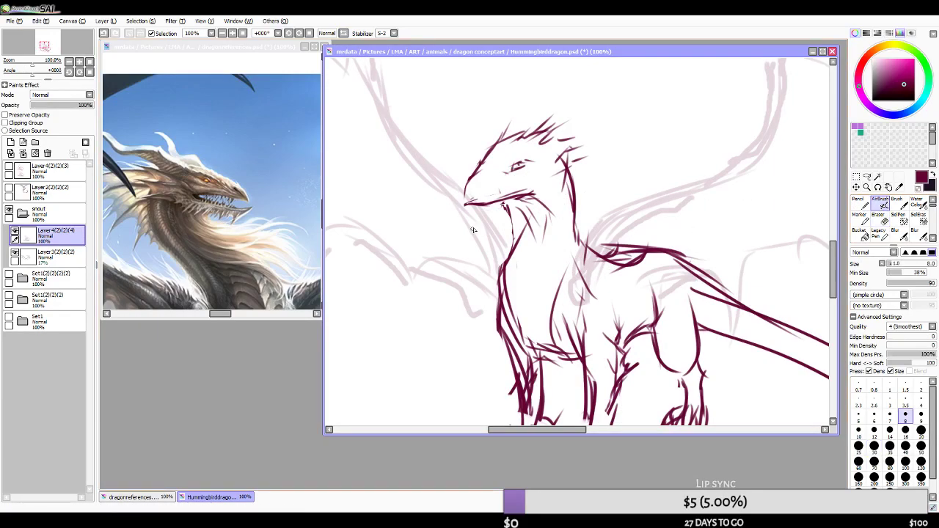
pyautogui.moveTo(530, 198)
pyautogui.mouseDown()
pyautogui.moveTo(490, 213)
pyautogui.moveTo(530, 208)
pyautogui.moveTo(530, 200)
pyautogui.moveTo(475, 210)
pyautogui.moveTo(532, 192)
pyautogui.moveTo(521, 209)
pyautogui.moveTo(485, 210)
pyautogui.moveTo(513, 198)
pyautogui.mouseUp()
pyautogui.hotkey('ctrl', 'z')
pyautogui.hotkey('ctrl', 'z')
pyautogui.hotkey('ctrl', 'z')
pyautogui.hotkey('ctrl', 'z')
pyautogui.hotkey('ctrl', 'z')
pyautogui.hotkey('ctrl', 'z')
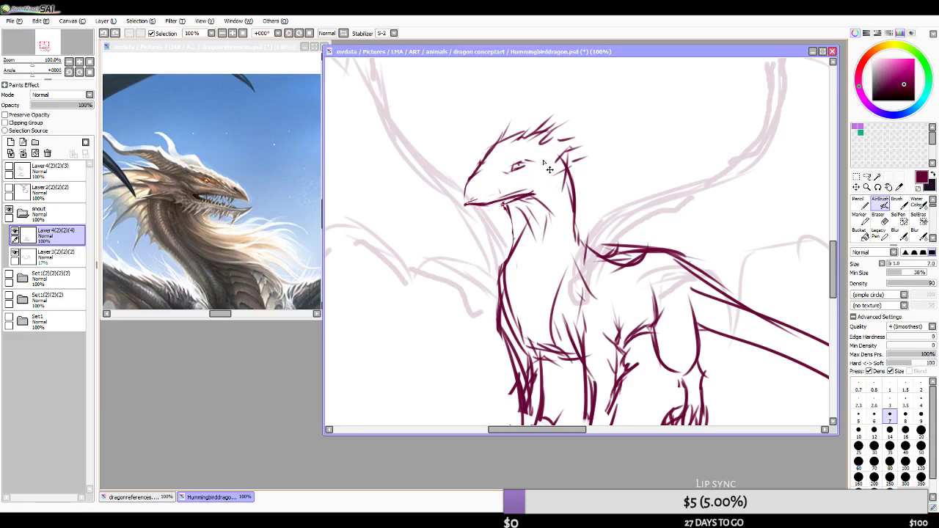
pyautogui.moveTo(487, 208); pyautogui.dragTo(531, 196)
pyautogui.scroll(-2, 514, 199)
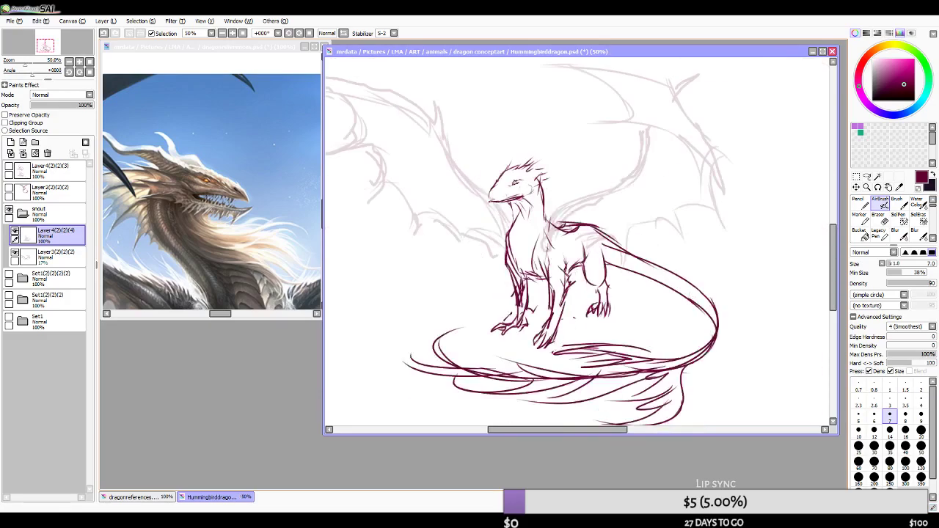
pyautogui.click(343, 33)
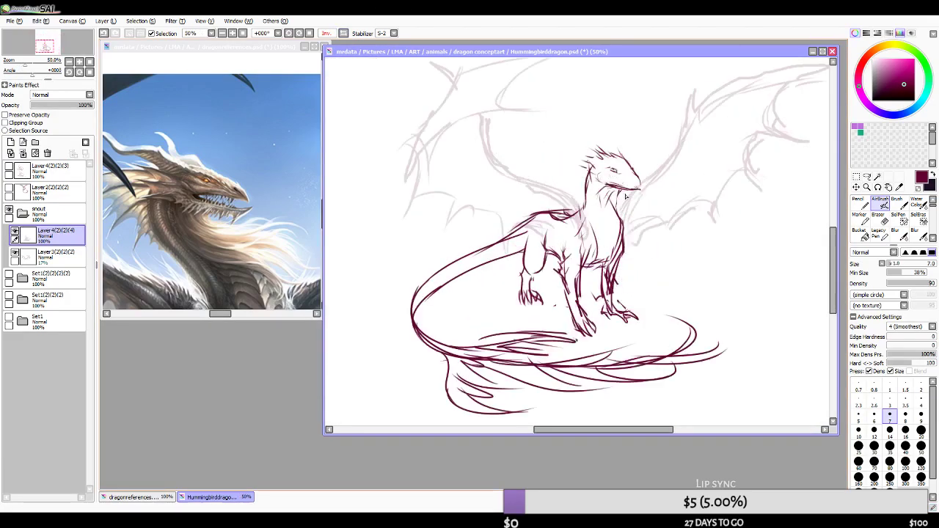
# - Add small AirBrush marks for the nostril and the area above the eye, undoing the unwanted snout and mouth strokes
pyautogui.scroll(3, 627, 196)
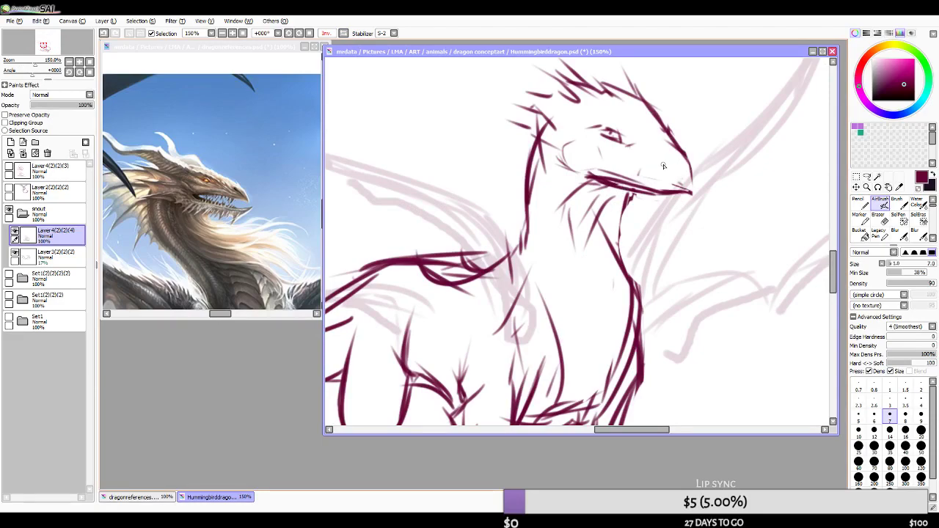
pyautogui.moveTo(658, 162); pyautogui.dragTo(662, 168)
pyautogui.hotkey('ctrl', 'z')
pyautogui.moveTo(594, 135); pyautogui.dragTo(609, 133)
pyautogui.moveTo(647, 183)
pyautogui.mouseDown()
pyautogui.moveTo(702, 157)
pyautogui.moveTo(663, 158)
pyautogui.moveTo(658, 190)
pyautogui.mouseUp()
pyautogui.hotkey('ctrl', 'z')
pyautogui.moveTo(674, 155)
pyautogui.mouseDown()
pyautogui.moveTo(688, 193)
pyautogui.moveTo(655, 158)
pyautogui.moveTo(668, 139)
pyautogui.moveTo(646, 144)
pyautogui.moveTo(632, 180)
pyautogui.mouseUp()
pyautogui.hotkey('ctrl', 'z')
# - Try contour strokes across the cheek, around the eye and along the crest, undoing each attempt
pyautogui.moveTo(643, 142)
pyautogui.mouseDown()
pyautogui.moveTo(624, 167)
pyautogui.moveTo(654, 154)
pyautogui.moveTo(646, 186)
pyautogui.mouseUp()
pyautogui.moveTo(635, 138)
pyautogui.mouseDown()
pyautogui.moveTo(629, 170)
pyautogui.moveTo(614, 170)
pyautogui.mouseUp()
pyautogui.moveTo(613, 129)
pyautogui.mouseDown()
pyautogui.moveTo(609, 176)
pyautogui.moveTo(585, 138)
pyautogui.mouseUp()
pyautogui.moveTo(569, 139)
pyautogui.mouseDown()
pyautogui.moveTo(568, 176)
pyautogui.moveTo(560, 142)
pyautogui.mouseUp()
pyautogui.hotkey('ctrl', 'z')
pyautogui.hotkey('ctrl', 'z')
pyautogui.hotkey('ctrl', 'z')
pyautogui.hotkey('ctrl', 'z')
pyautogui.hotkey('ctrl', 'z')
pyautogui.moveTo(636, 121); pyautogui.dragTo(583, 107)
pyautogui.hotkey('ctrl', 'z')
# - Draw short spiky feather strokes down the back of the neck in the mirrored view
pyautogui.click(343, 33)
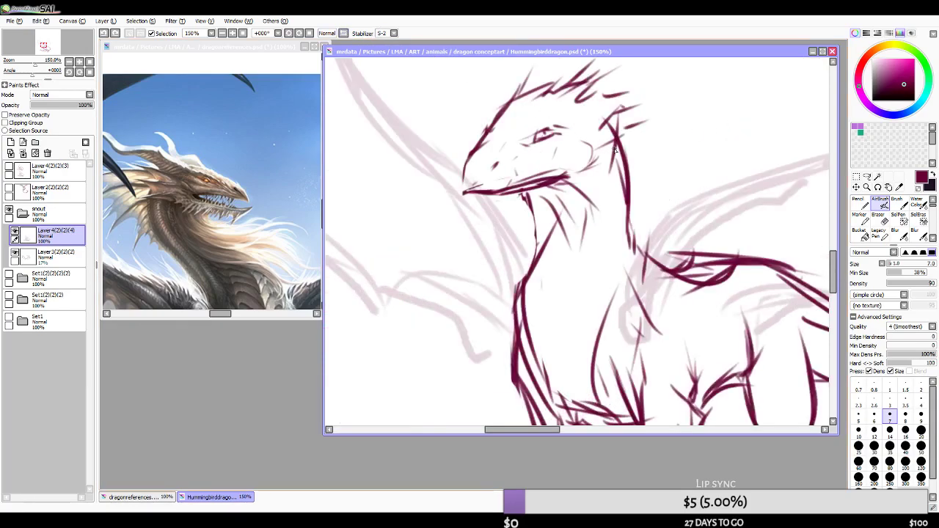
pyautogui.moveTo(618, 176)
pyautogui.mouseDown()
pyautogui.moveTo(660, 212)
pyautogui.moveTo(625, 233)
pyautogui.moveTo(629, 257)
pyautogui.mouseUp()
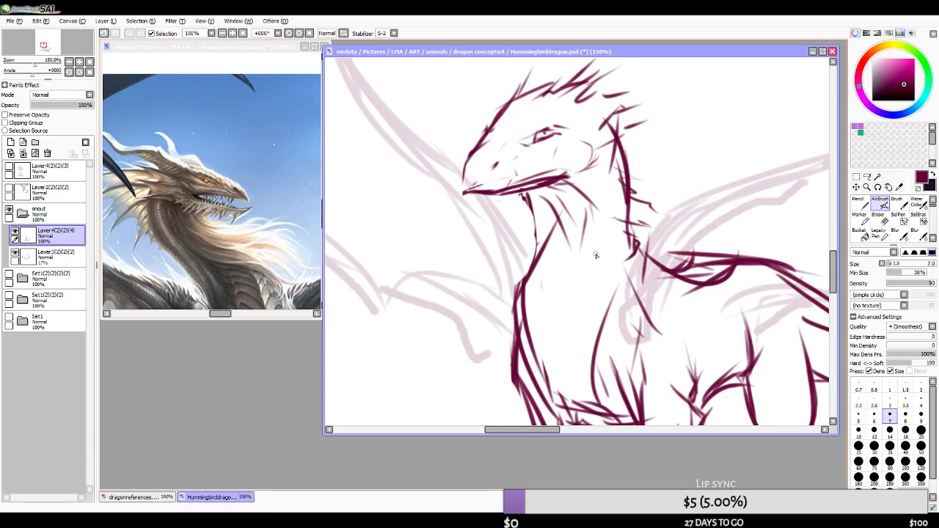
pyautogui.scroll(-3, 598, 255)
pyautogui.scroll(1, 587, 282)
pyautogui.scroll(-1, 558, 228)
pyautogui.scroll(2, 570, 227)
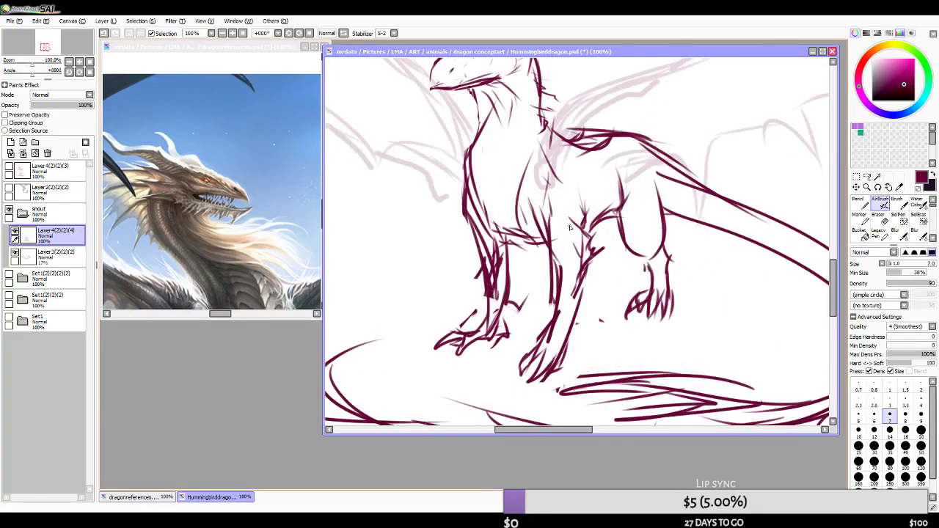
# - Try redrawing the outlines of the front legs with the AirBrush and undo the strokes
pyautogui.scroll(-3, 569, 229)
pyautogui.scroll(2, 563, 223)
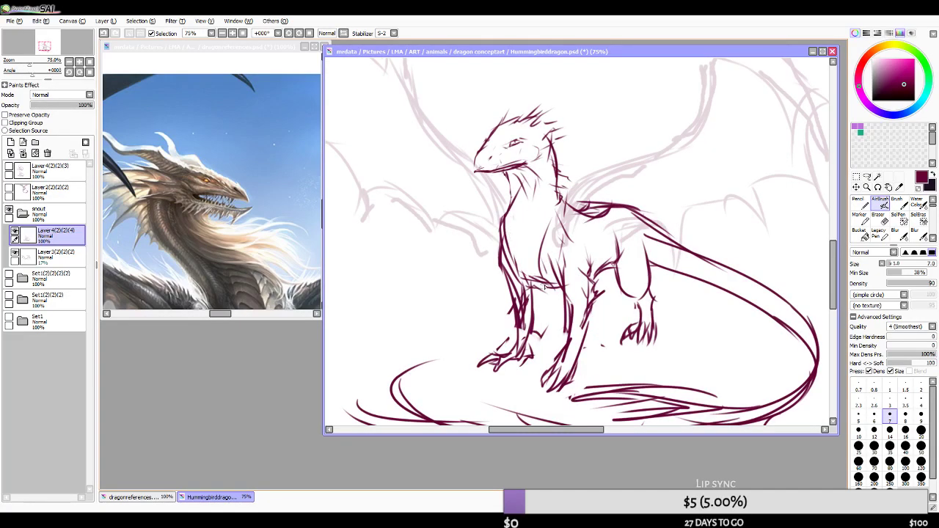
pyautogui.moveTo(562, 284); pyautogui.dragTo(544, 361)
pyautogui.hotkey('ctrl', 'z')
pyautogui.moveTo(557, 277); pyautogui.dragTo(537, 380)
pyautogui.moveTo(502, 258)
pyautogui.mouseDown()
pyautogui.moveTo(520, 361)
pyautogui.moveTo(509, 383)
pyautogui.mouseUp()
pyautogui.hotkey('ctrl', 'z')
pyautogui.hotkey('ctrl', 'z')
pyautogui.hotkey('ctrl', 'z')
# - Examine the whole mirrored dragon at several zoom levels to judge the new snout and neck
pyautogui.scroll(-3, 560, 240)
pyautogui.scroll(1, 558, 209)
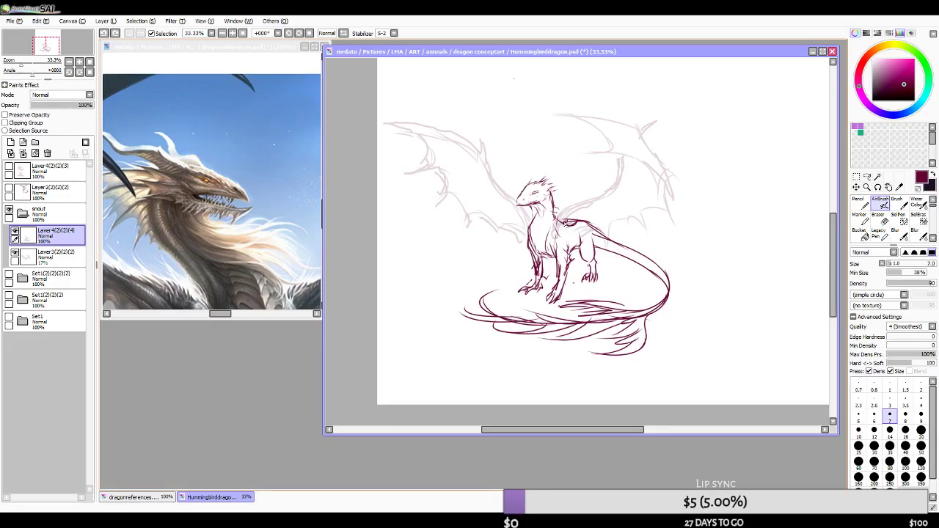
pyautogui.hotkey('alt', 'Tab')
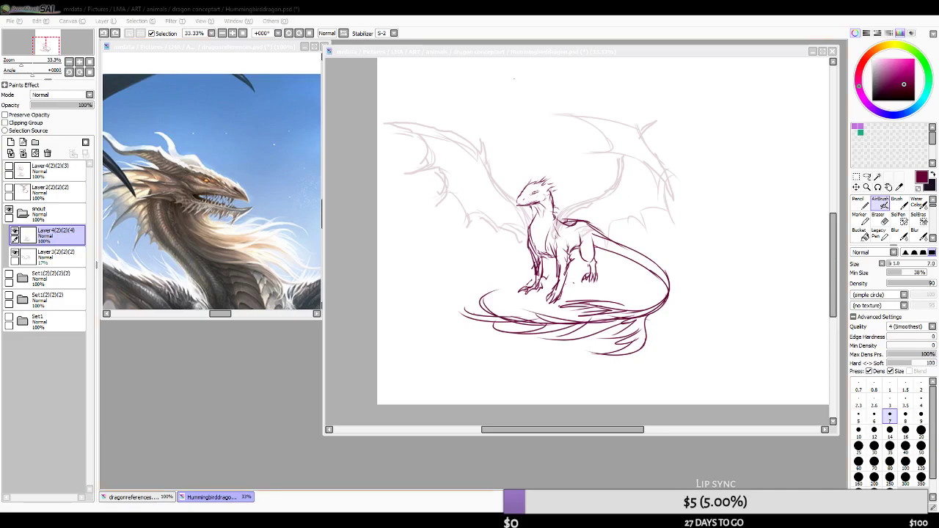
pyautogui.scroll(-3, 484, 268)
pyautogui.scroll(4, 506, 242)
pyautogui.scroll(-2, 513, 234)
pyautogui.scroll(2, 513, 227)
pyautogui.scroll(-3, 532, 198)
pyautogui.scroll(3, 510, 219)
pyautogui.scroll(-2, 574, 301)
pyautogui.scroll(1, 579, 242)
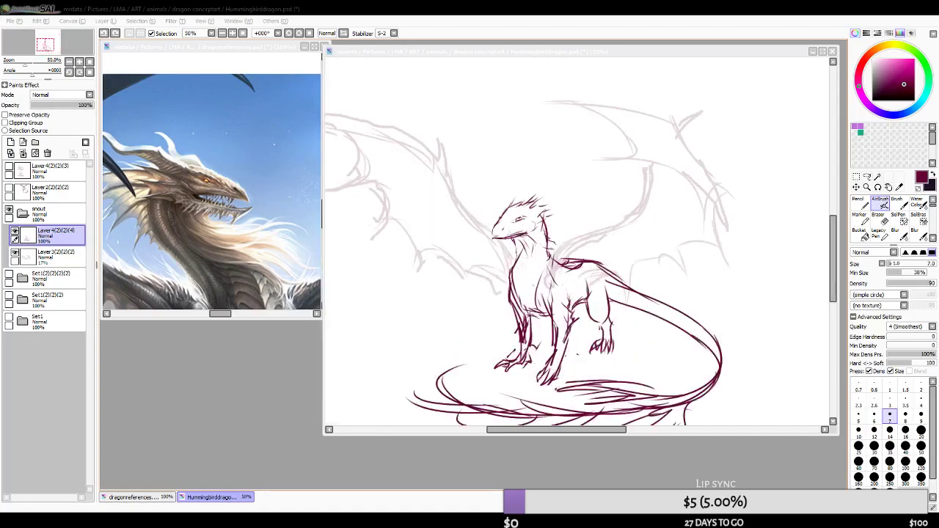
pyautogui.scroll(-1, 580, 242)
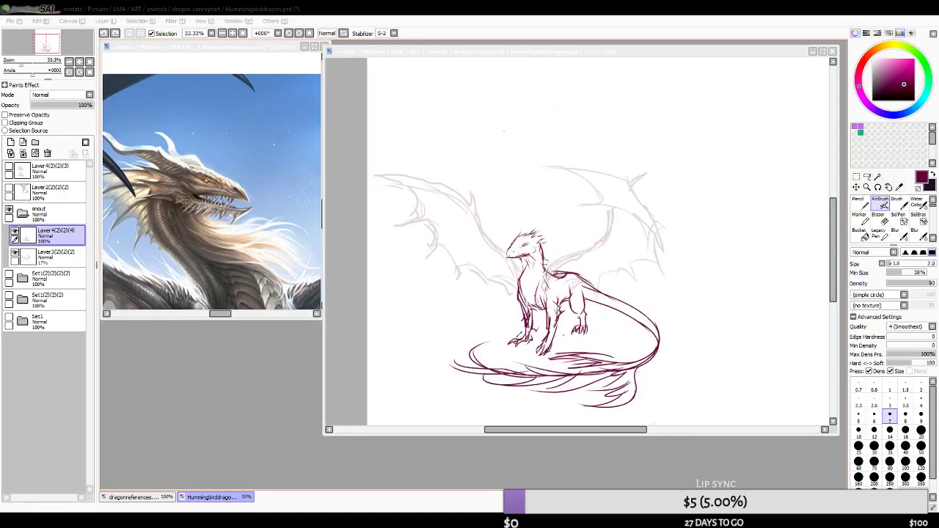
pyautogui.scroll(-1, 580, 242)
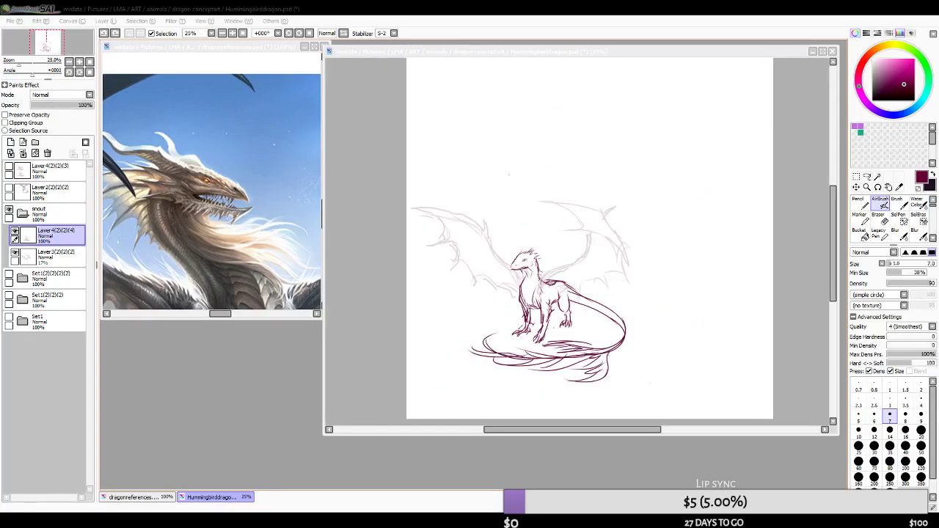
pyautogui.scroll(1, 580, 242)
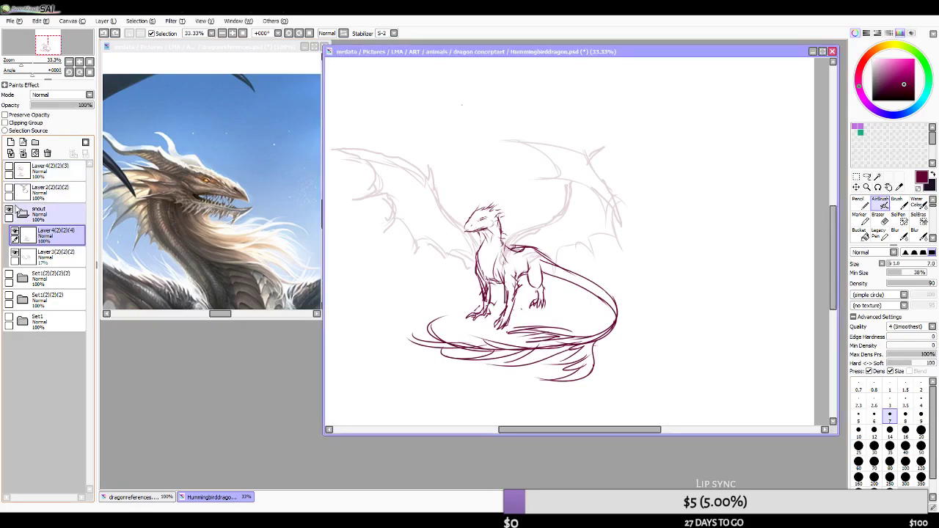
# - Hide the snout folder and show Layer4(2)(2)(3) with the earlier beaked dragon sketches
pyautogui.click(9, 210)
pyautogui.click(9, 167)
pyautogui.scroll(-2, 568, 264)
pyautogui.scroll(1, 567, 264)
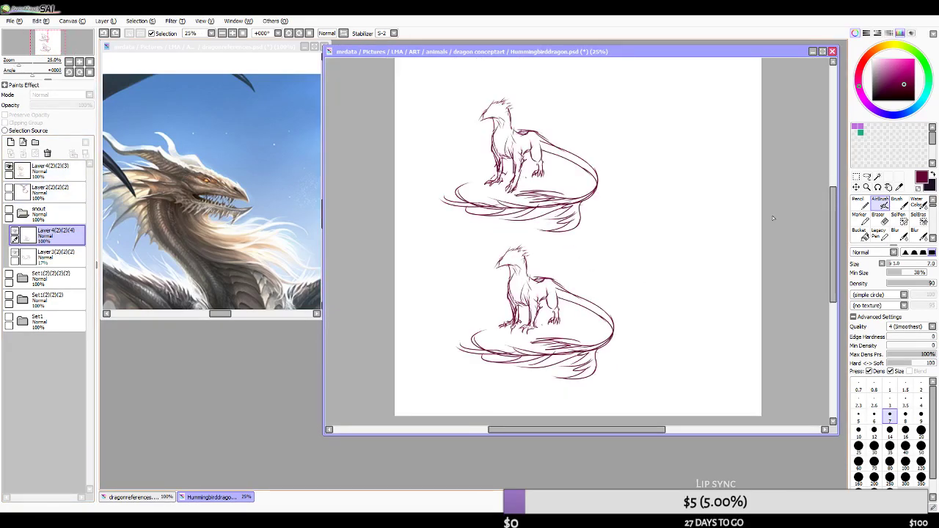
# - Erase the lower dragon sketch from Layer4(2)(2)(3) with the Eraser at size 400
pyautogui.click(884, 221)
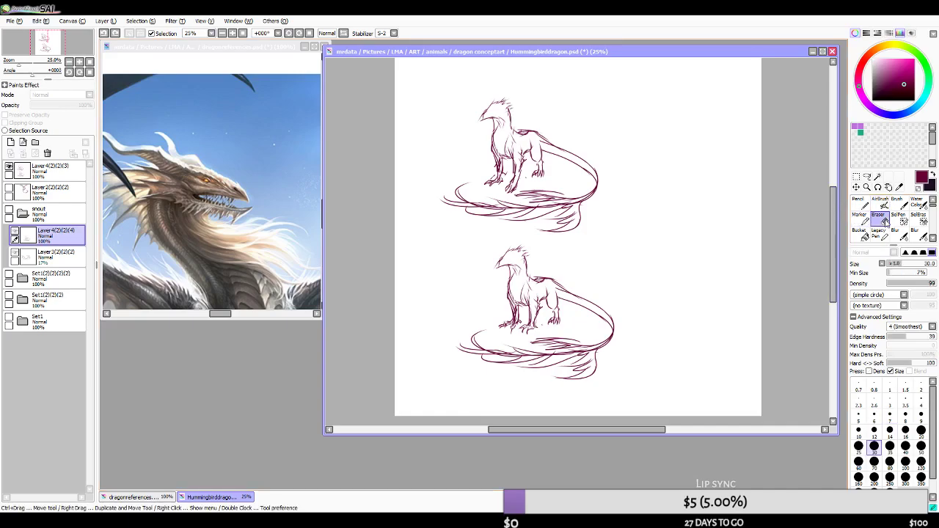
pyautogui.click(30, 177)
pyautogui.press(']')
pyautogui.press(']')
pyautogui.press(']')
pyautogui.press(']')
pyautogui.press(']')
pyautogui.press(']')
pyautogui.press(']')
pyautogui.press(']')
pyautogui.moveTo(535, 263)
pyautogui.mouseDown()
pyautogui.moveTo(486, 340)
pyautogui.moveTo(445, 315)
pyautogui.moveTo(419, 319)
pyautogui.moveTo(424, 301)
pyautogui.moveTo(522, 373)
pyautogui.moveTo(440, 398)
pyautogui.mouseUp()
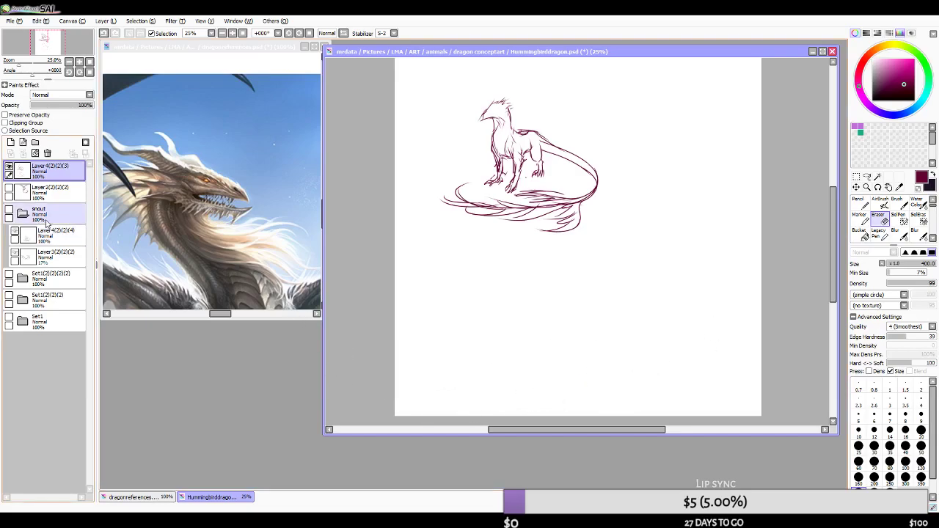
# - Compare the beaked winged dragon with the snout version by switching folder visibility, leaving the beaked folder and Layer4(2)(2)(3) shown
pyautogui.click(9, 167)
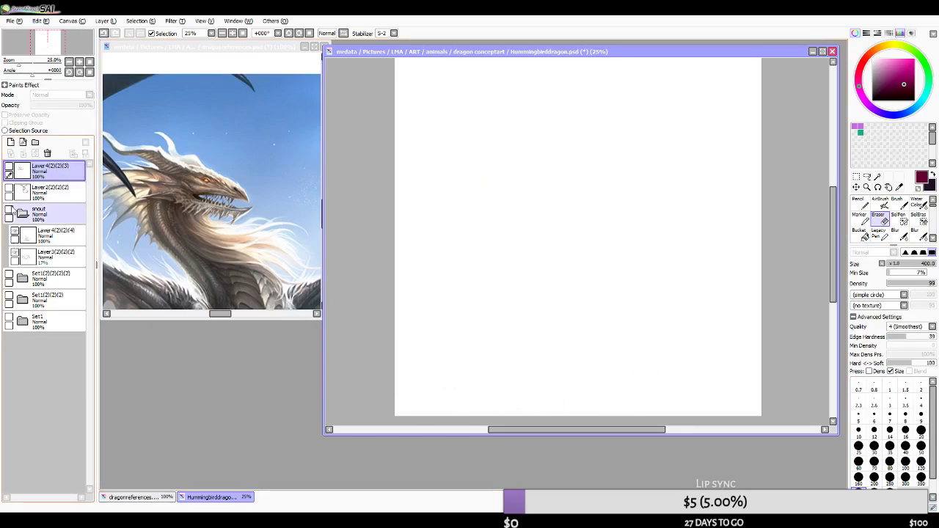
pyautogui.click(9, 278)
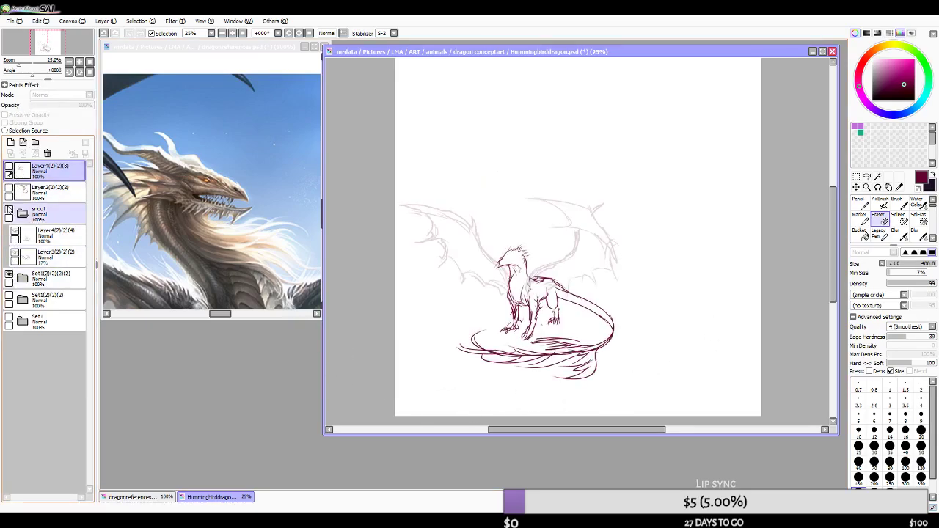
pyautogui.click(10, 212)
pyautogui.click(10, 211)
pyautogui.click(10, 212)
pyautogui.click(10, 212)
pyautogui.click(9, 277)
pyautogui.click(9, 277)
pyautogui.click(10, 169)
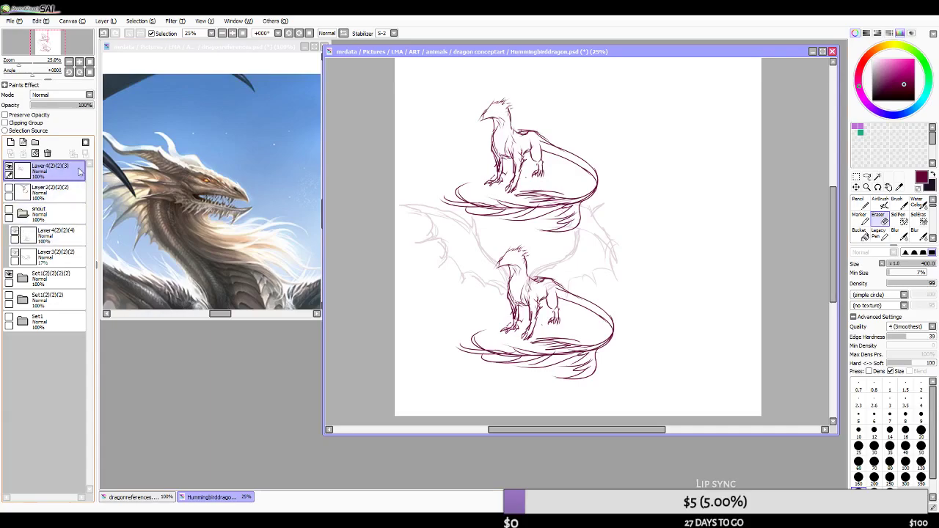
# - Move the wingless dragon on Layer4(2)(2)(3) to the upper-right corner of the canvas
pyautogui.click(856, 188)
pyautogui.scroll(-1, 624, 224)
pyautogui.moveTo(624, 225); pyautogui.dragTo(700, 203)
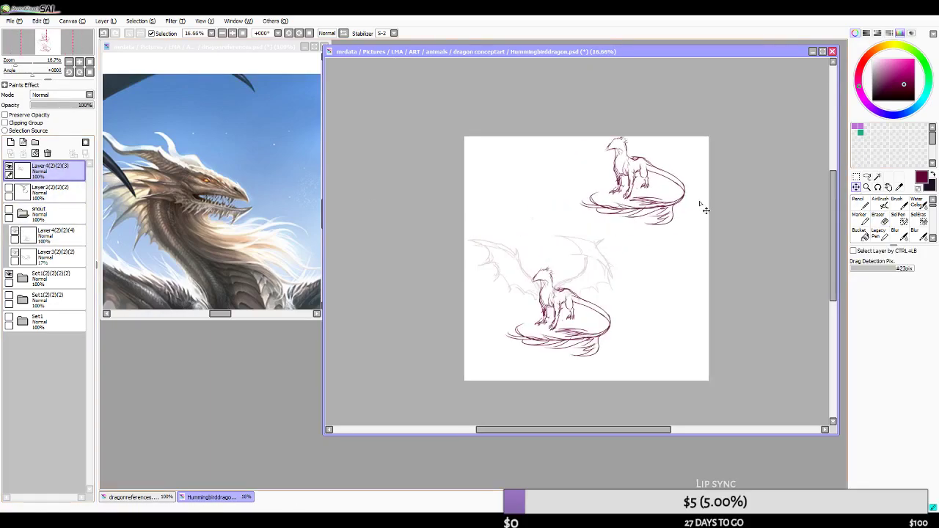
# - Place the beaked winged dragon's folder directly below Layer4(2)(2)(3), and merge both into a single layer
pyautogui.click(49, 278)
pyautogui.click(9, 278)
pyautogui.click(9, 277)
pyautogui.moveTo(60, 284); pyautogui.dragTo(55, 191)
pyautogui.click(32, 165)
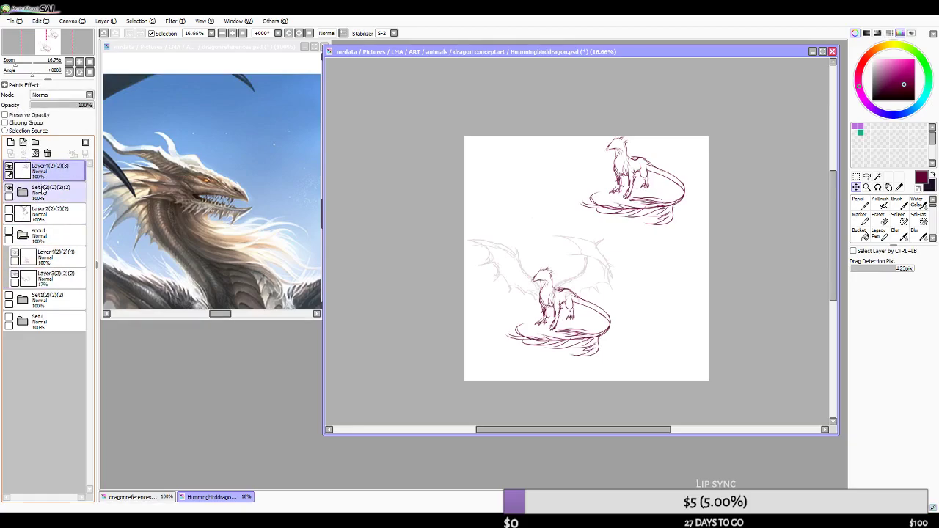
pyautogui.click(36, 194)
pyautogui.click(21, 154)
pyautogui.click(30, 170)
pyautogui.click(23, 153)
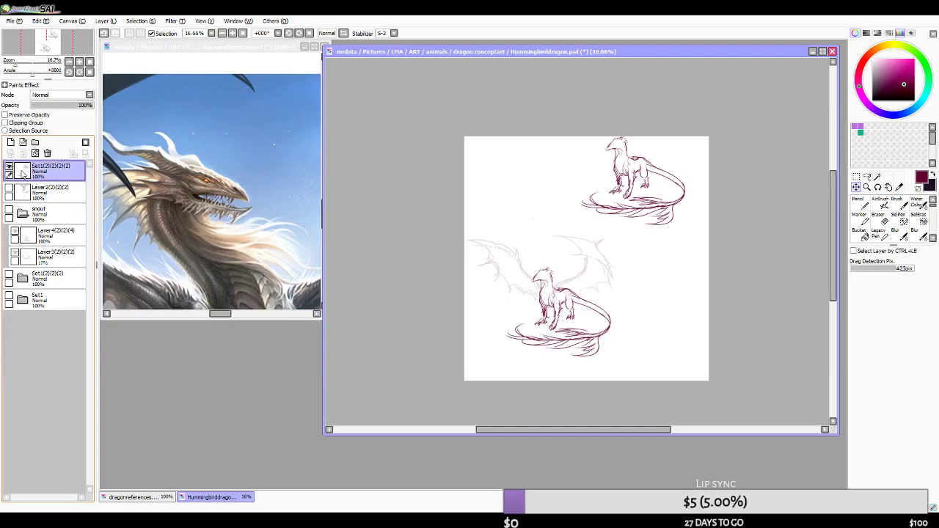
# - Compare the Set1(2)(2)(2) folder's sketch with the merged dragons by switching its visibility, leaving it hidden
pyautogui.click(9, 276)
pyautogui.click(9, 276)
pyautogui.click(9, 277)
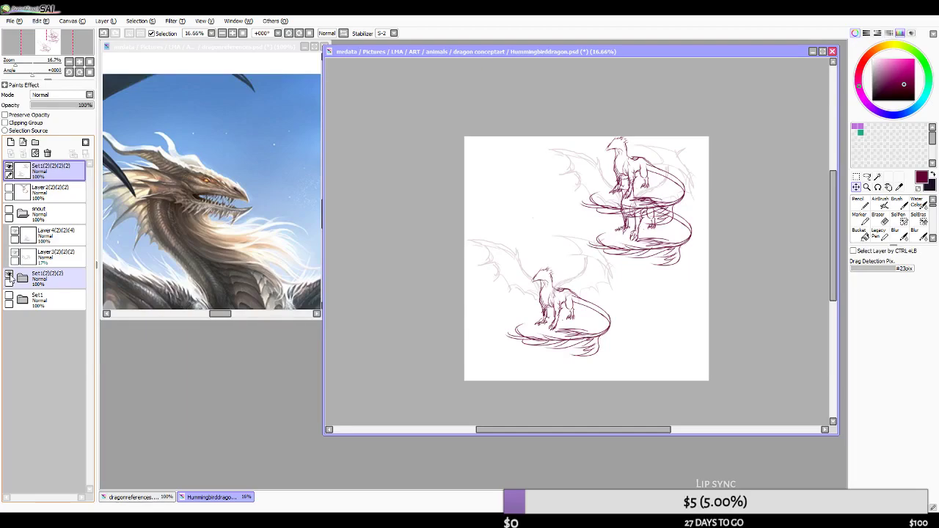
pyautogui.click(9, 276)
pyautogui.click(9, 276)
pyautogui.click(9, 277)
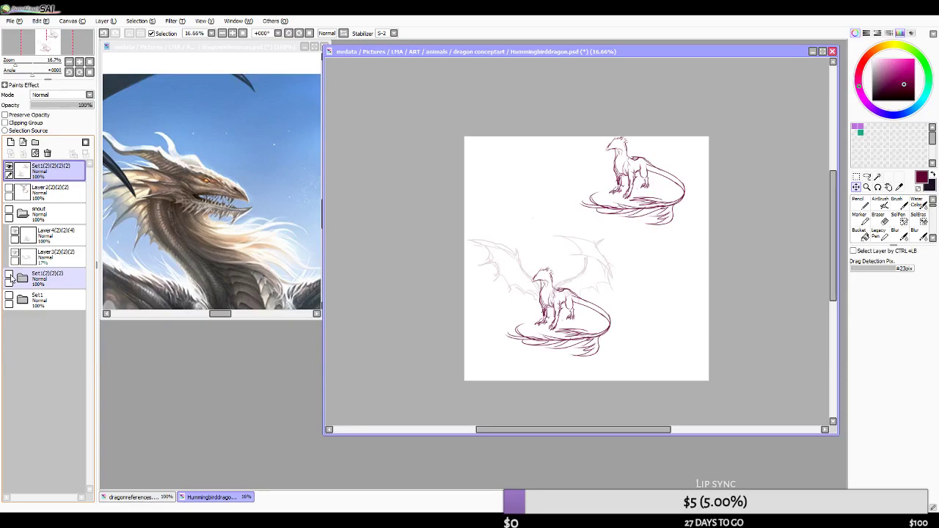
# - Hide the merged beaked-dragon layer and show the snout folder with the reshaped dragon
pyautogui.click(9, 167)
pyautogui.click(8, 212)
pyautogui.scroll(2, 610, 357)
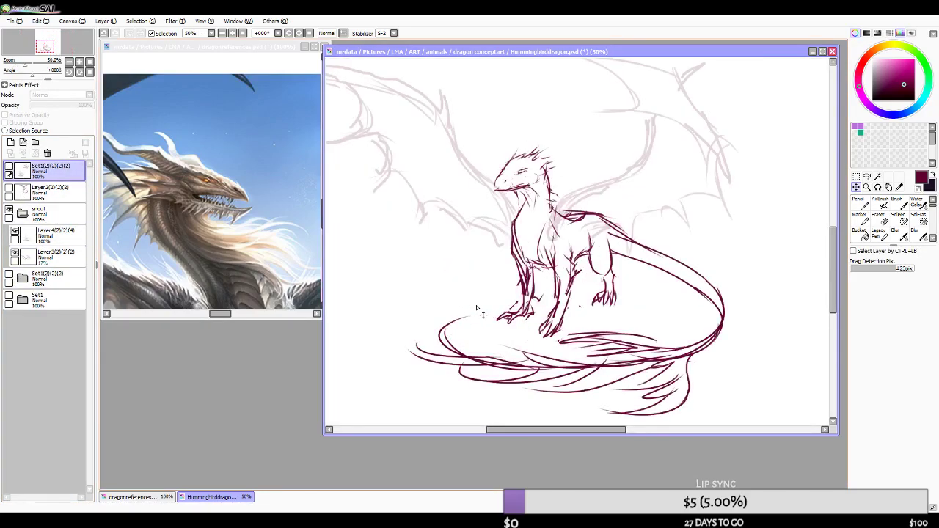
pyautogui.moveTo(503, 301); pyautogui.dragTo(483, 302)
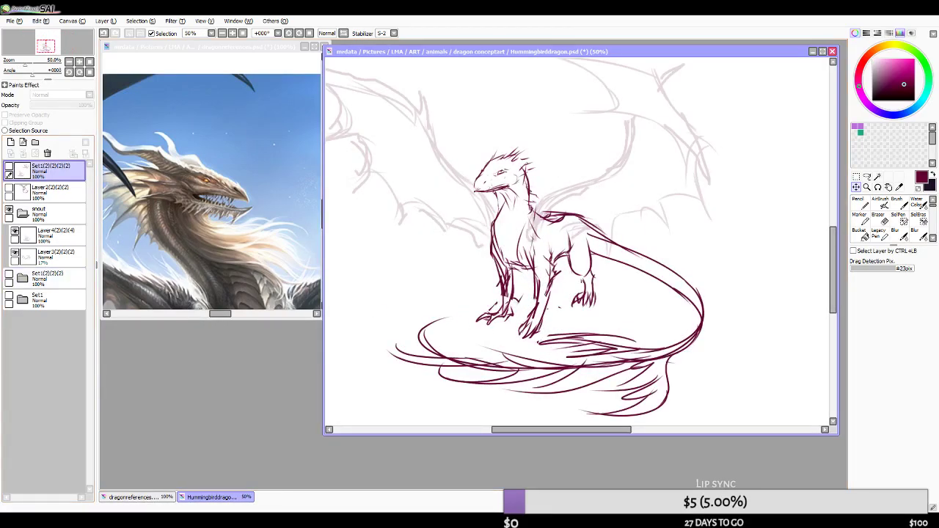
pyautogui.hotkey('alt', 'Tab')
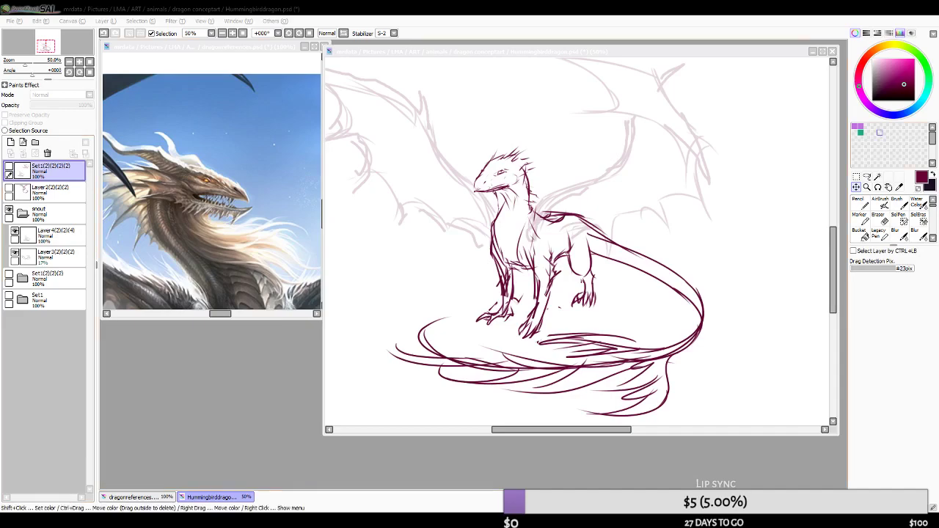
pyautogui.click(898, 217)
pyautogui.click(877, 218)
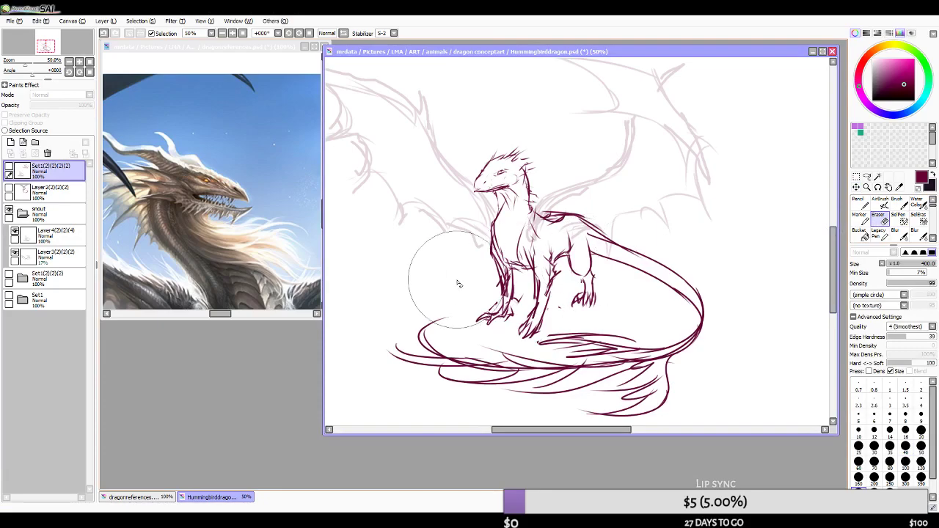
pyautogui.hotkey('alt', 'Tab')
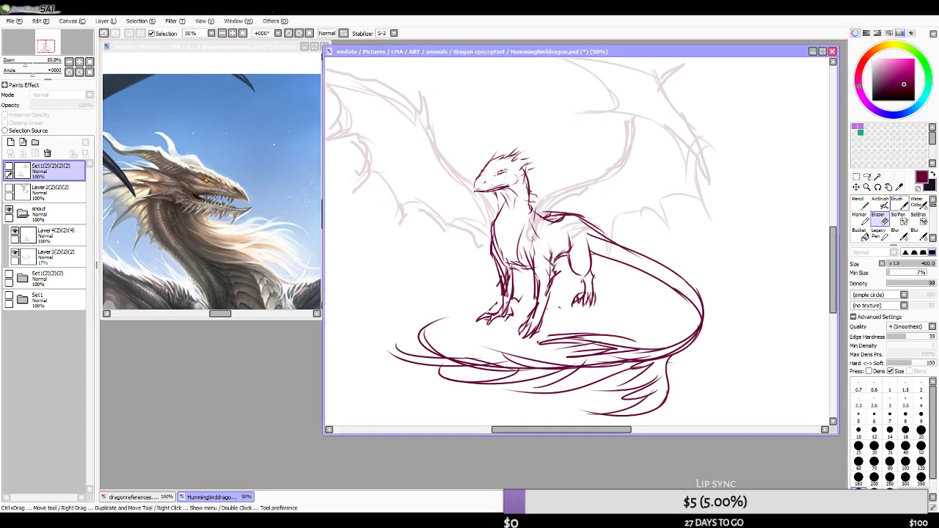
pyautogui.click(880, 200)
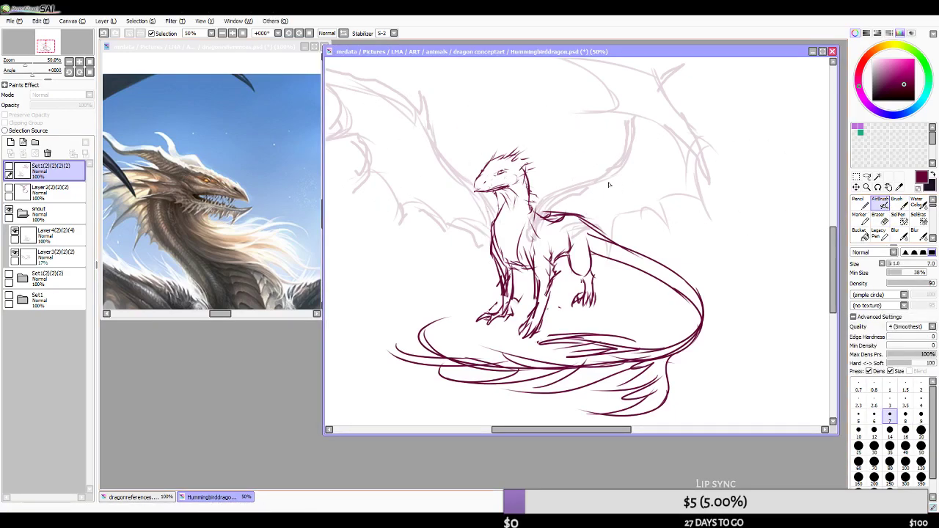
# - Move the entire snout folder's winged dragon sketch up and to the right, toward the middle of the canvas
pyautogui.scroll(-3, 580, 208)
pyautogui.scroll(2, 576, 202)
pyautogui.scroll(-2, 567, 214)
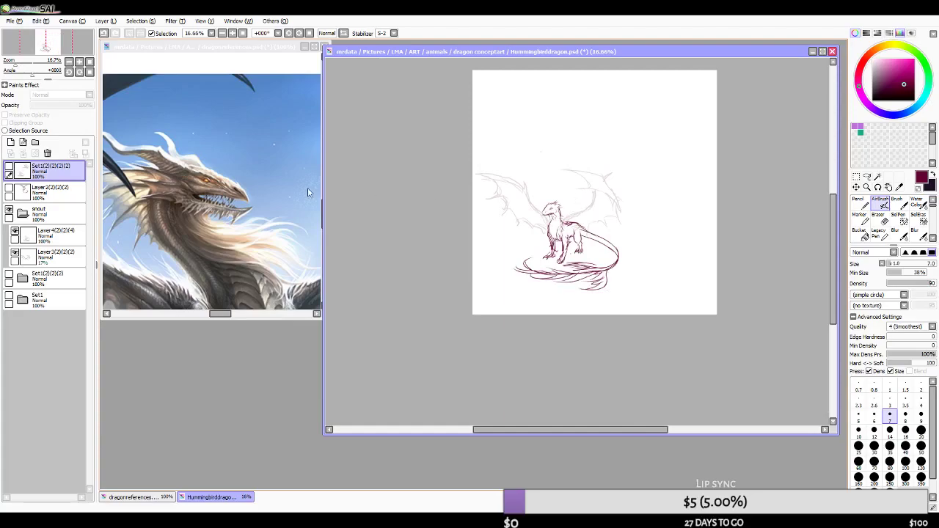
pyautogui.click(68, 210)
pyautogui.click(856, 188)
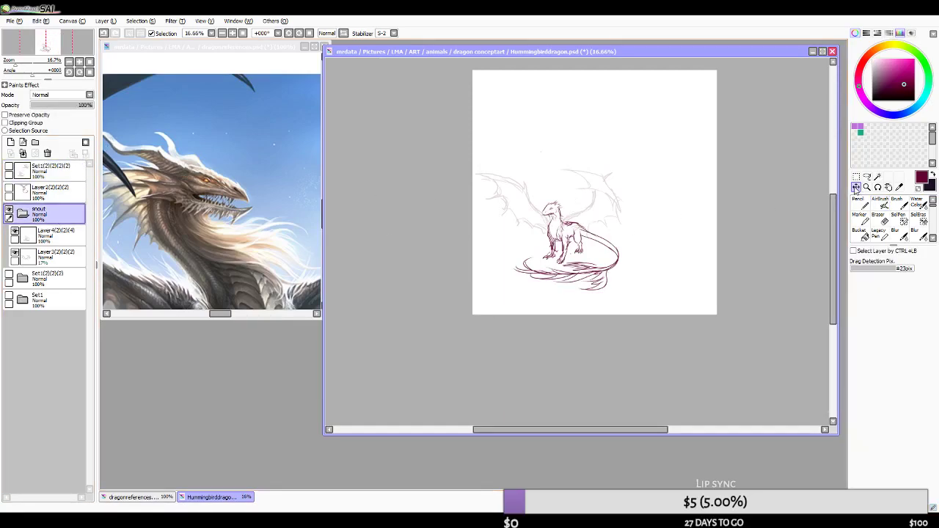
pyautogui.moveTo(563, 242); pyautogui.dragTo(593, 212)
# - Check the repositioned dragon's proportions up close with the canvas view mirrored
pyautogui.scroll(3, 648, 160)
pyautogui.scroll(-1, 555, 241)
pyautogui.scroll(1, 546, 250)
pyautogui.scroll(-1, 539, 257)
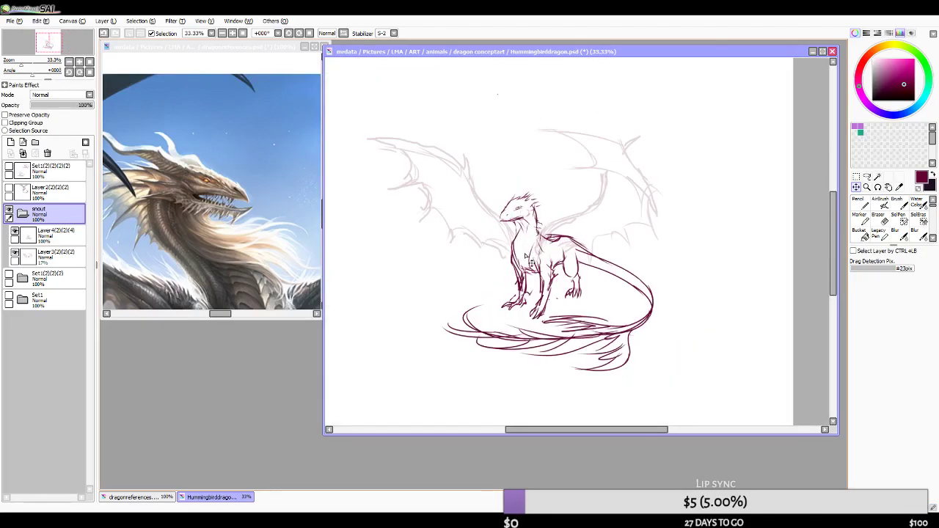
pyautogui.scroll(1, 526, 249)
pyautogui.click(342, 33)
pyautogui.scroll(-1, 494, 240)
pyautogui.scroll(2, 499, 247)
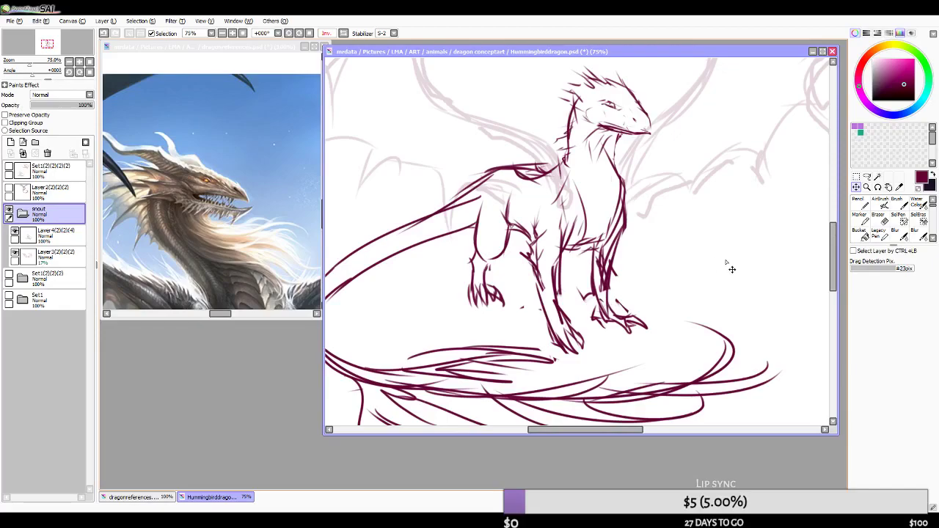
# - Create a new layer above Layer4(2)(2)(4) in the snout folder and airbrush extra strokes onto the dragon's near front foot
pyautogui.press('e')
pyautogui.click(15, 231)
pyautogui.click(15, 231)
pyautogui.click(71, 236)
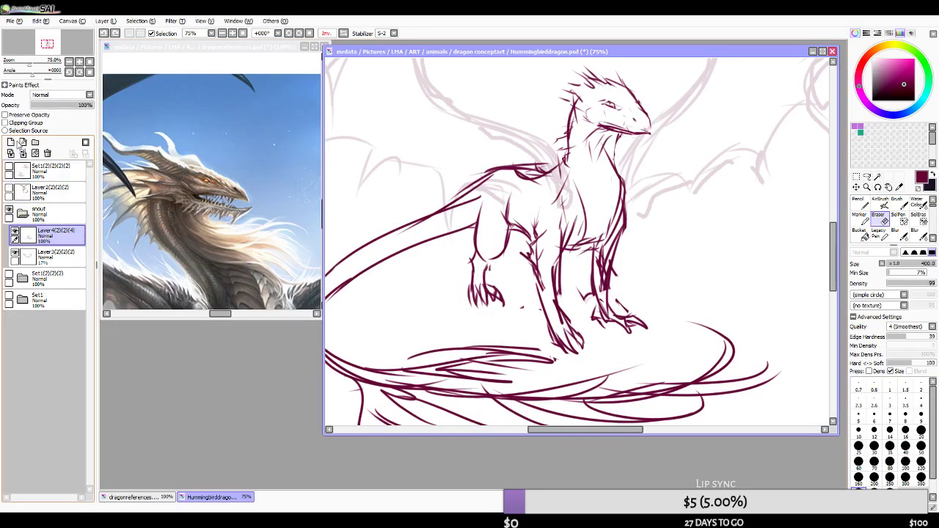
pyautogui.click(10, 142)
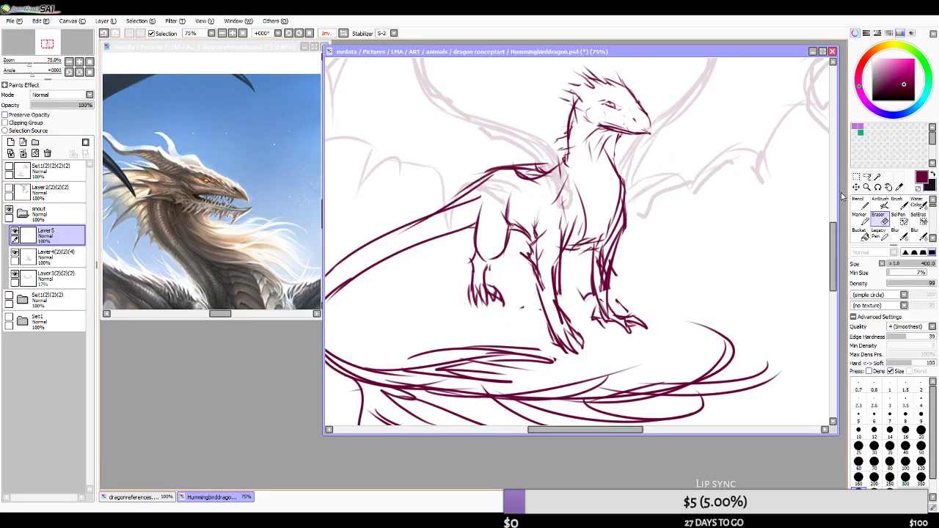
pyautogui.press('a')
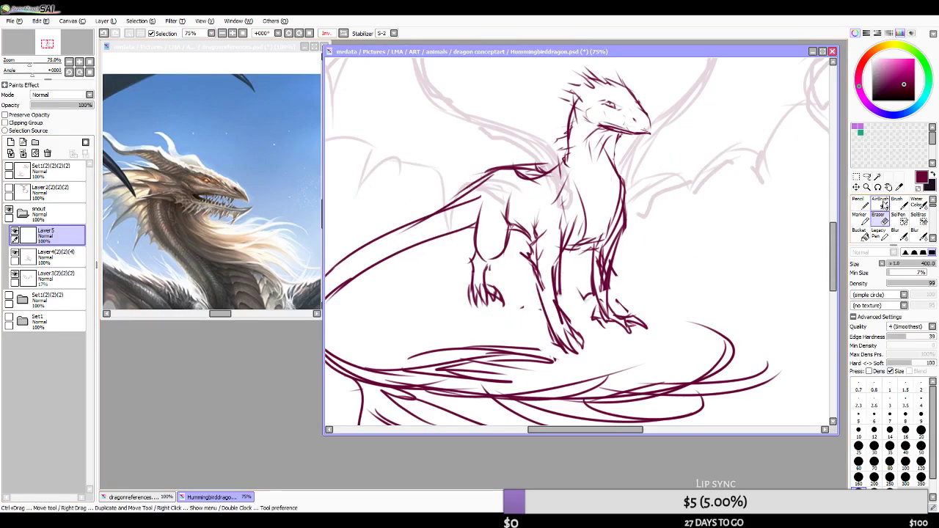
pyautogui.moveTo(547, 326); pyautogui.dragTo(573, 353)
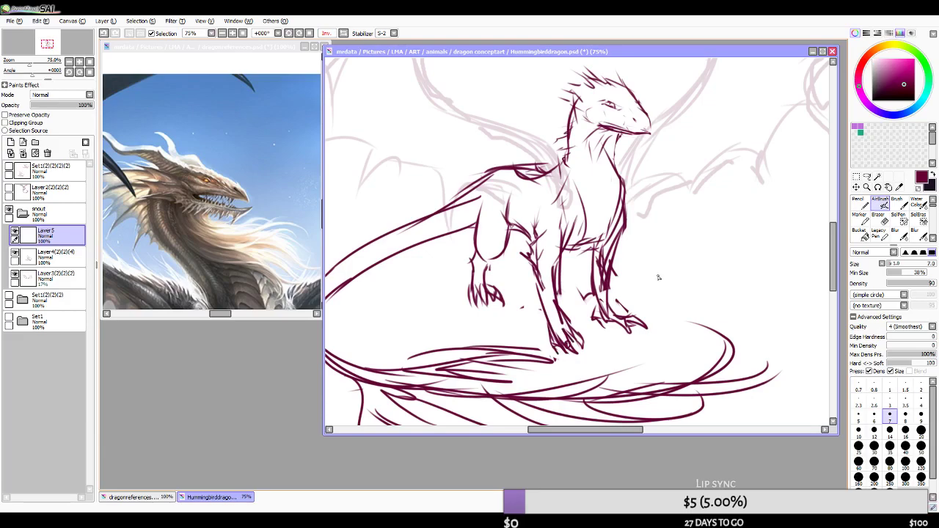
# - Return the canvas view to its unmirrored orientation and look over the whole dragon
pyautogui.scroll(-3, 551, 282)
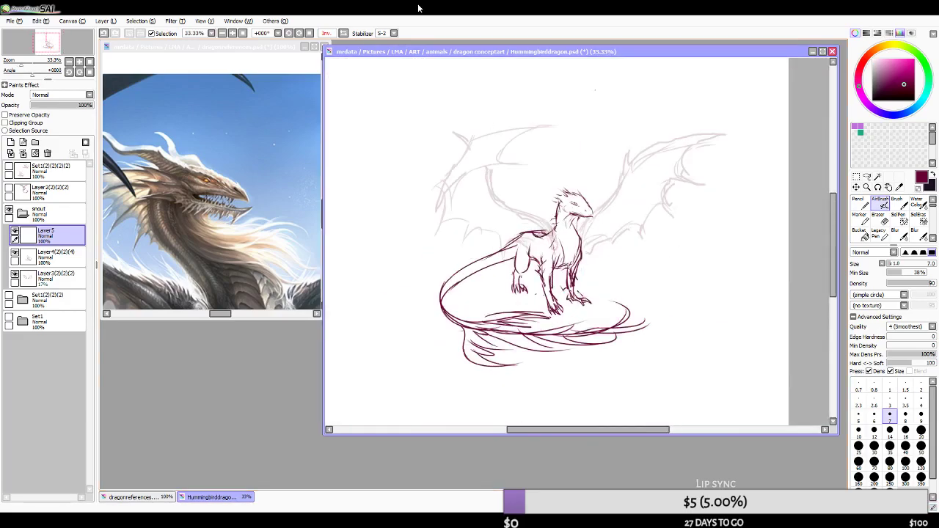
pyautogui.click(344, 33)
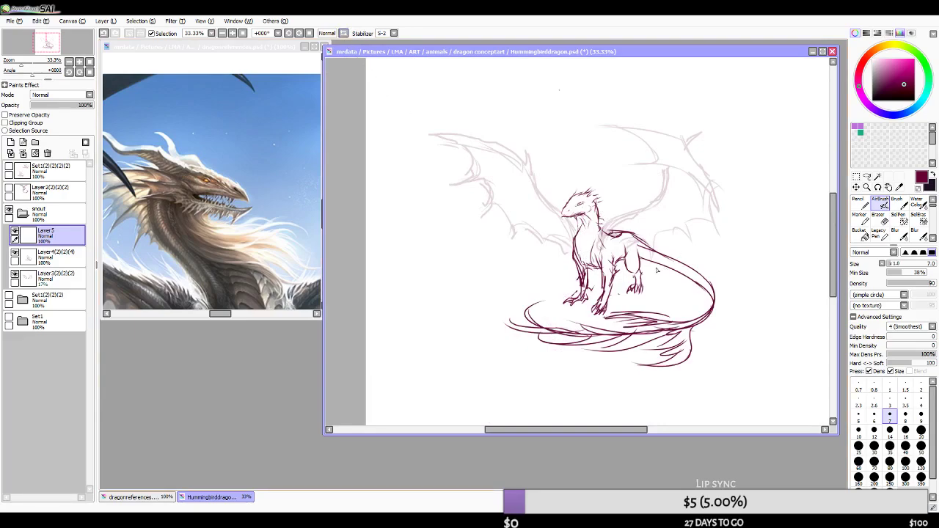
pyautogui.scroll(1, 646, 268)
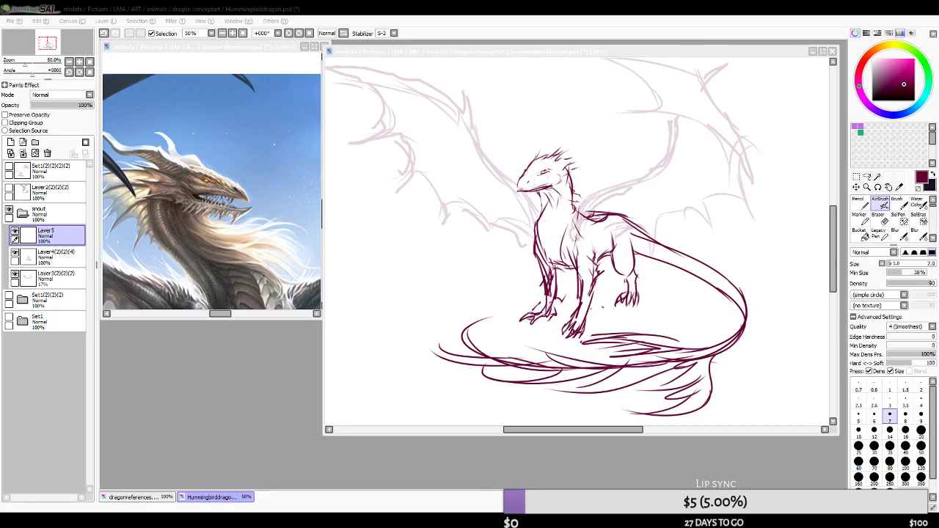
pyautogui.hotkey('alt', 'Tab')
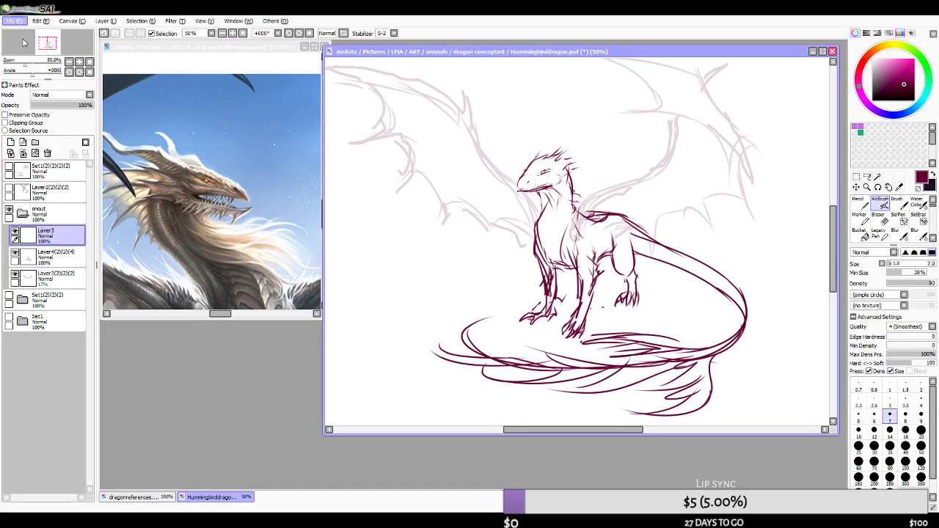
# - Open MebsutaThewild.psd as a reference, narrow its window beside the dragon sketch, and frame the fox's body
pyautogui.hotkey('alt', 'Tab')
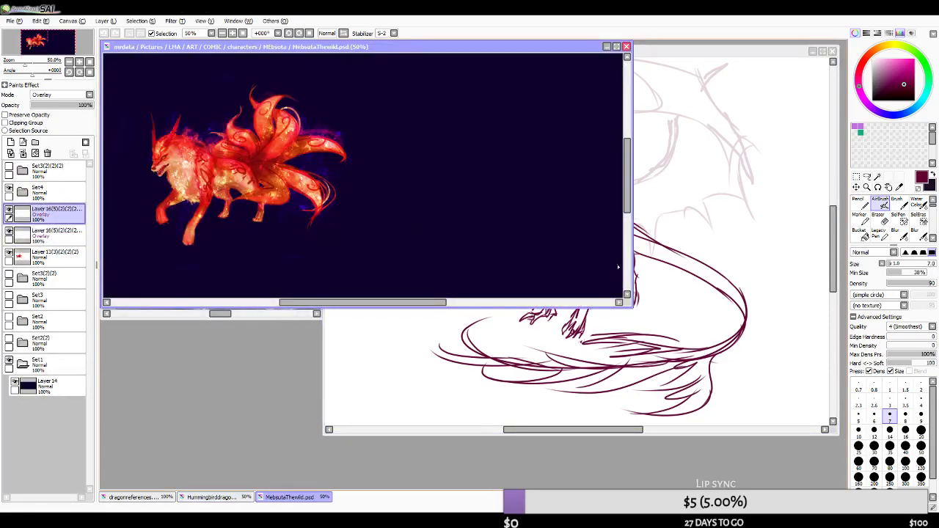
pyautogui.moveTo(633, 308); pyautogui.dragTo(387, 330)
pyautogui.scroll(-3, 242, 266)
pyautogui.scroll(5, 204, 250)
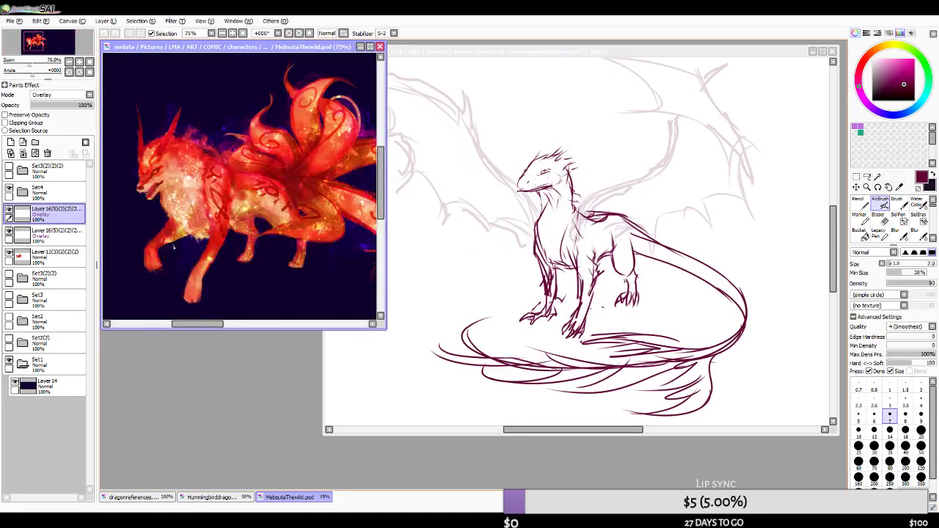
pyautogui.hotkey('alt', 'Tab')
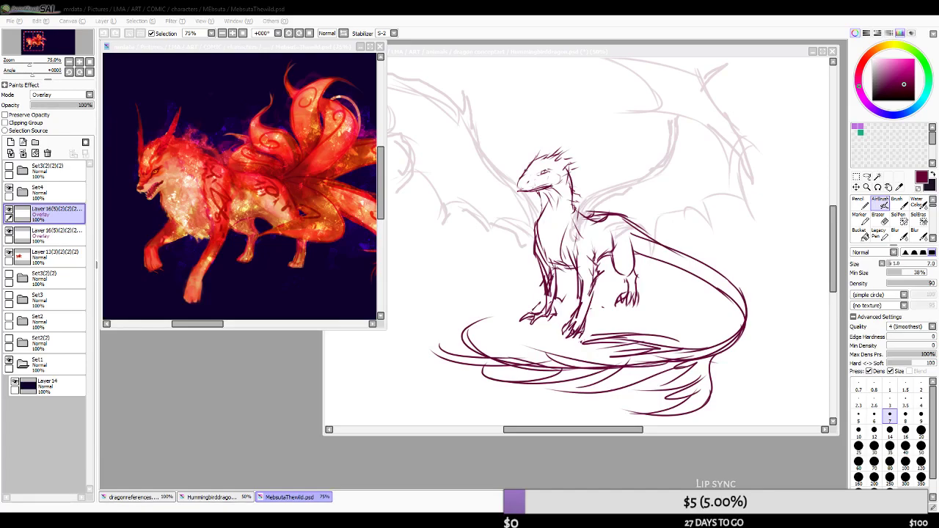
# - Compare a close-up of the red fox's front paw with the dragon sketch's feet
pyautogui.scroll(4, 176, 286)
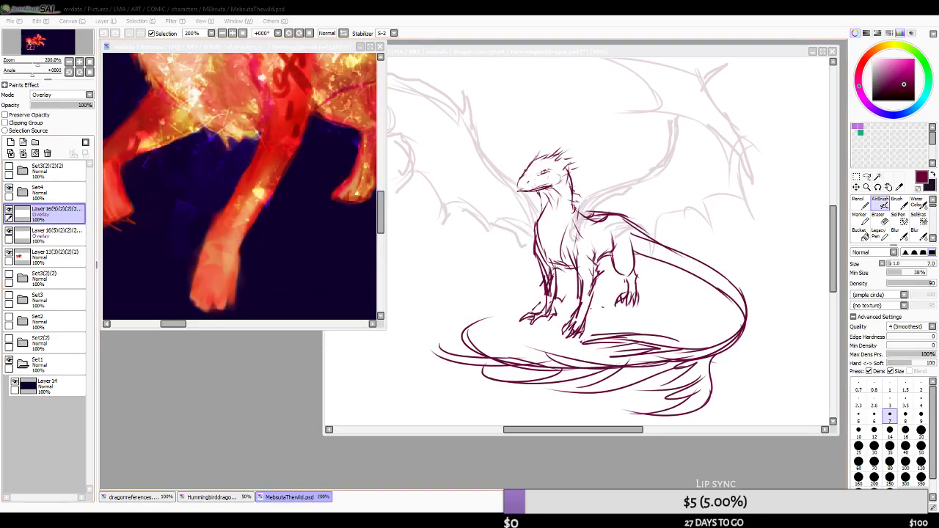
pyautogui.click(553, 53)
pyautogui.scroll(2, 561, 316)
pyautogui.scroll(2, 561, 316)
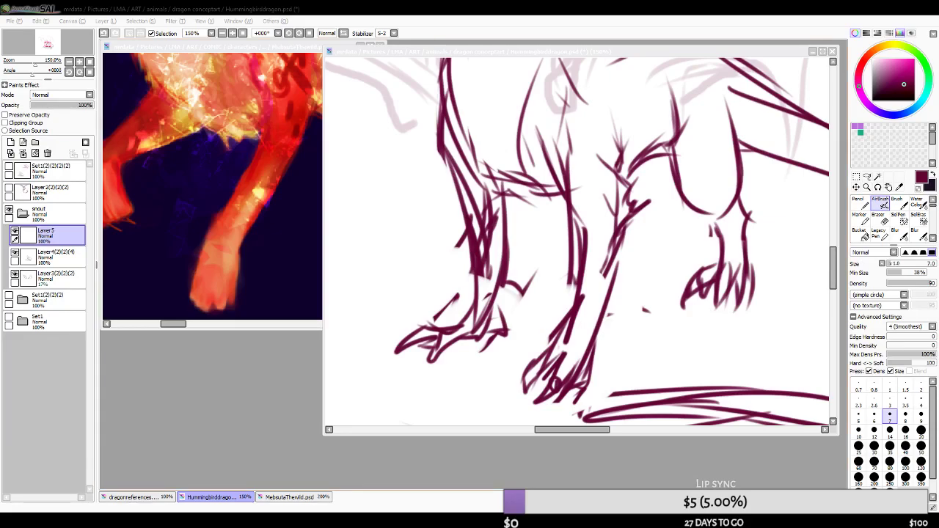
pyautogui.click(515, 52)
pyautogui.scroll(-3, 500, 195)
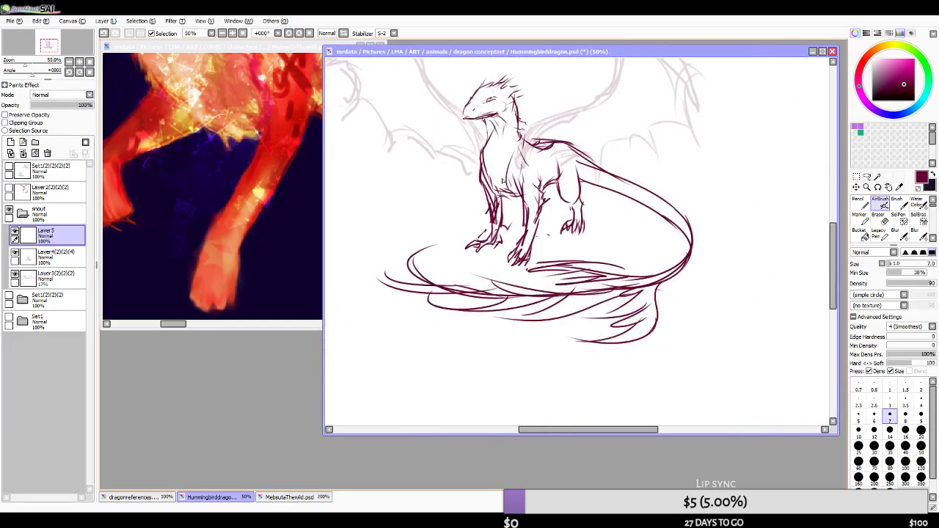
# - Examine the dragon sketch's overall silhouette at several zoom levels and in mirrored view
pyautogui.hotkey('ctrl', '-')
pyautogui.hotkey('ctrl', '-')
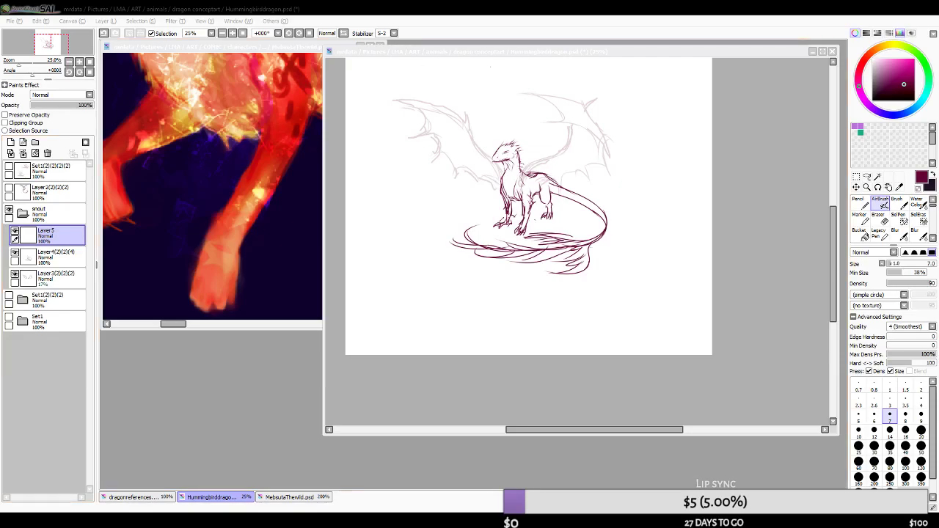
pyautogui.click(419, 53)
pyautogui.scroll(-3, 419, 67)
pyautogui.scroll(4, 419, 66)
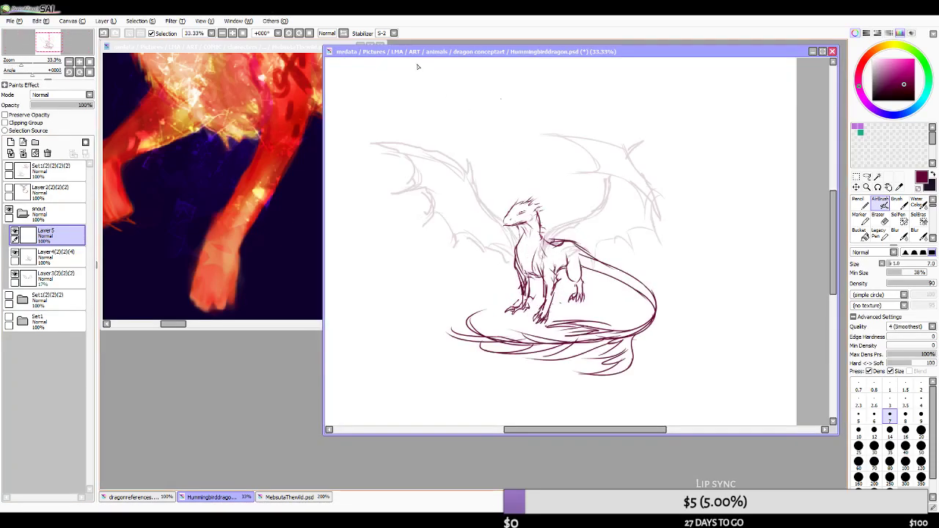
pyautogui.press('h')
pyautogui.press('h')
pyautogui.scroll(1, 490, 250)
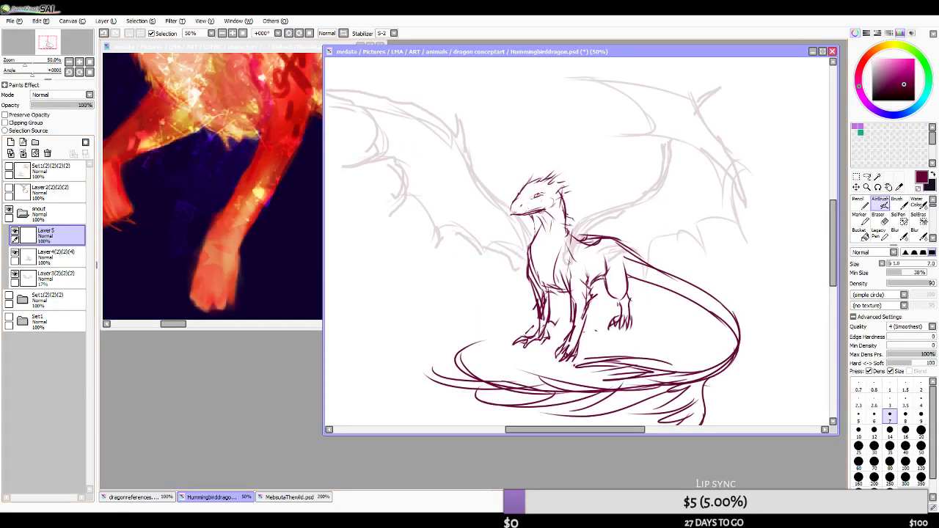
pyautogui.hotkey('alt', 'Tab')
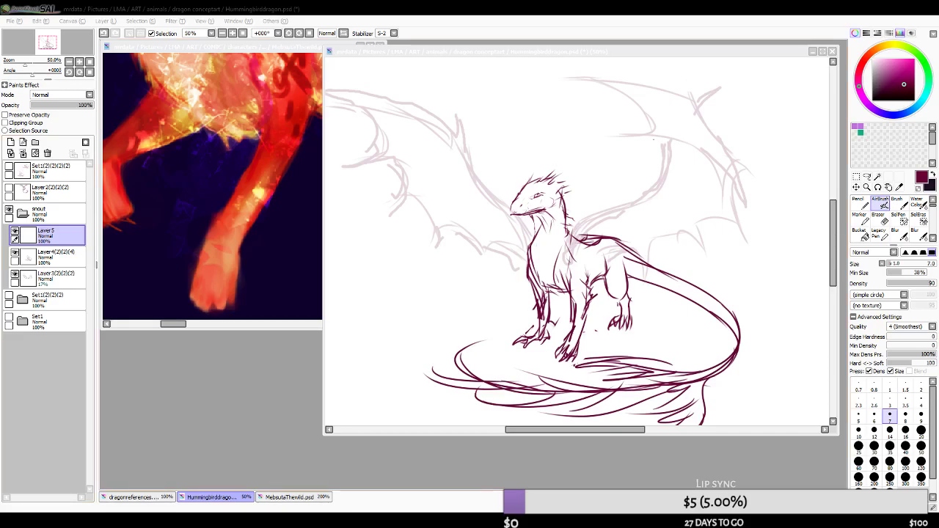
# - Try freehand strokes across the wing behind the dragon's neck, and undo them
pyautogui.moveTo(648, 156); pyautogui.dragTo(695, 158)
pyautogui.hotkey('ctrl', 'z')
pyautogui.moveTo(576, 197)
pyautogui.mouseDown()
pyautogui.moveTo(593, 168)
pyautogui.moveTo(688, 141)
pyautogui.mouseUp()
pyautogui.hotkey('ctrl', 'z')
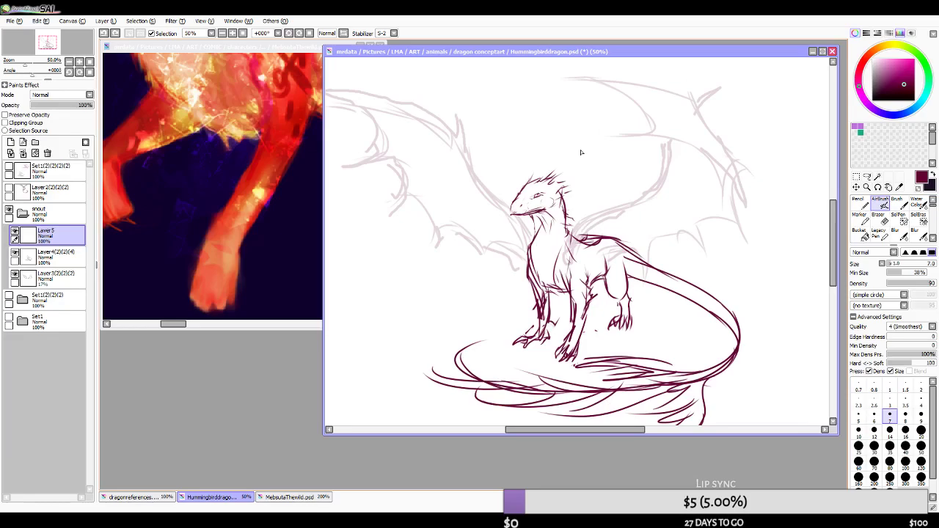
pyautogui.moveTo(578, 147); pyautogui.dragTo(571, 137)
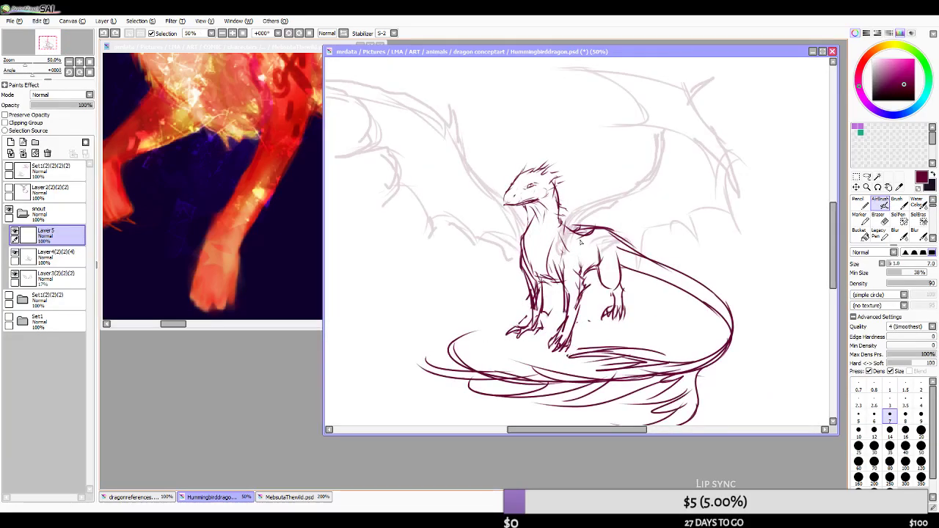
pyautogui.hotkey('alt', 'Tab')
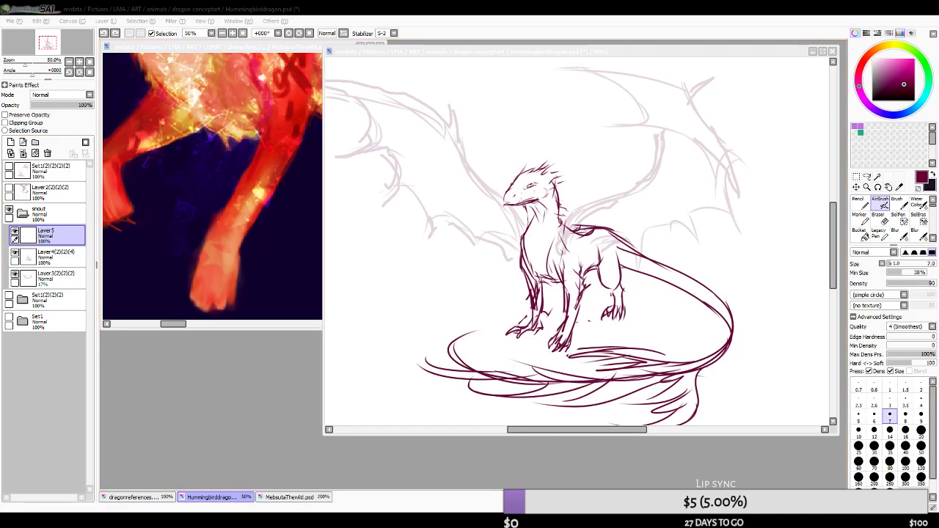
pyautogui.click(471, 68)
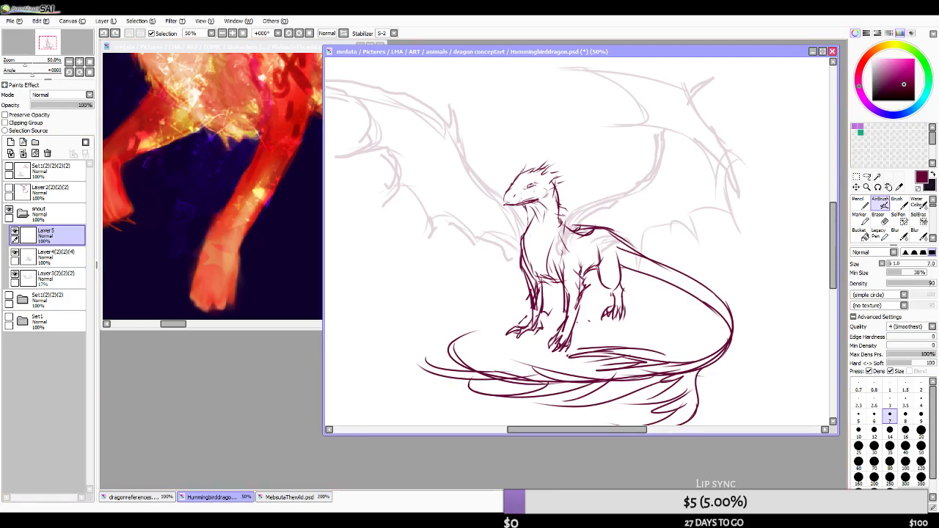
pyautogui.hotkey('alt', 'Tab')
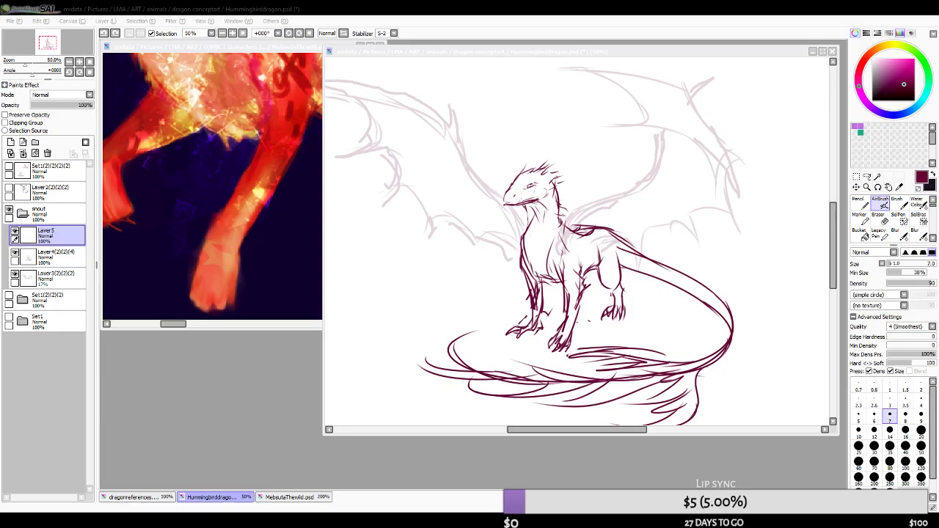
# - Check the whole dragon in mirrored view, and switch back to the normal orientation
pyautogui.click(343, 33)
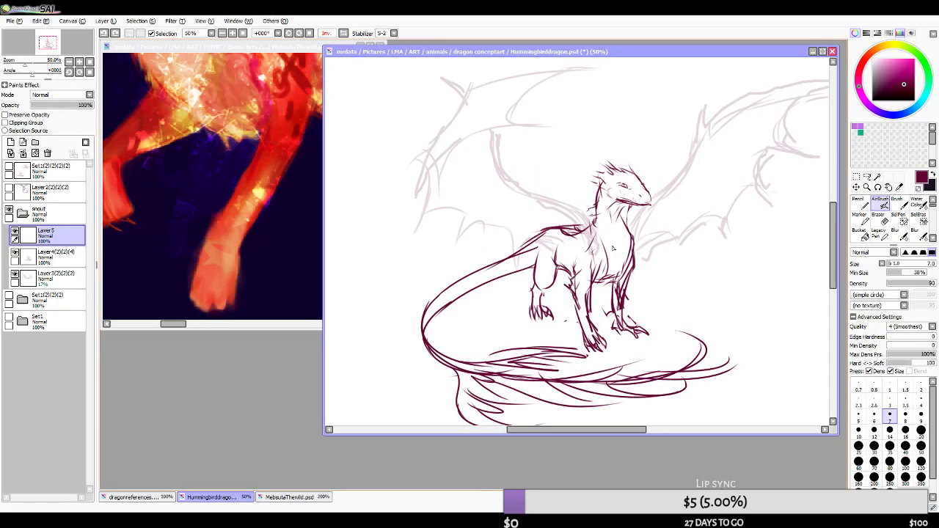
pyautogui.scroll(-1, 612, 249)
pyautogui.click(343, 33)
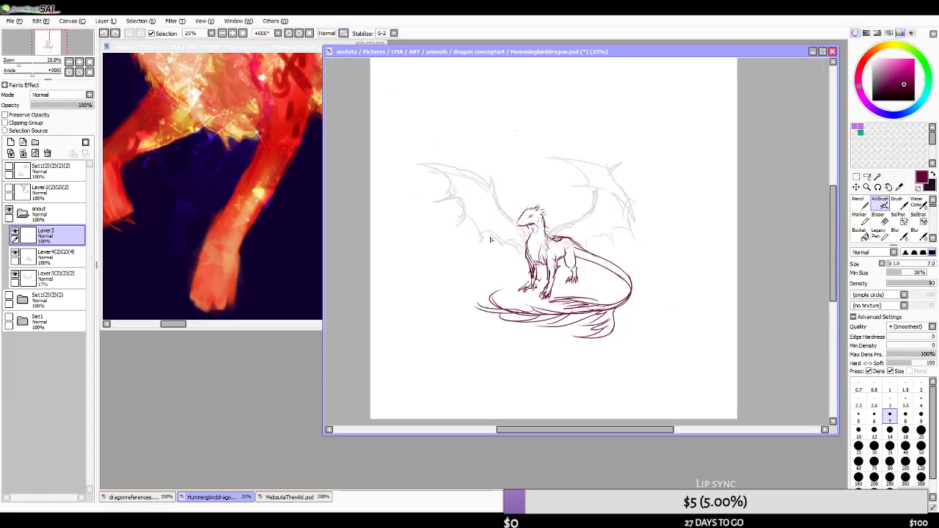
pyautogui.scroll(1, 490, 239)
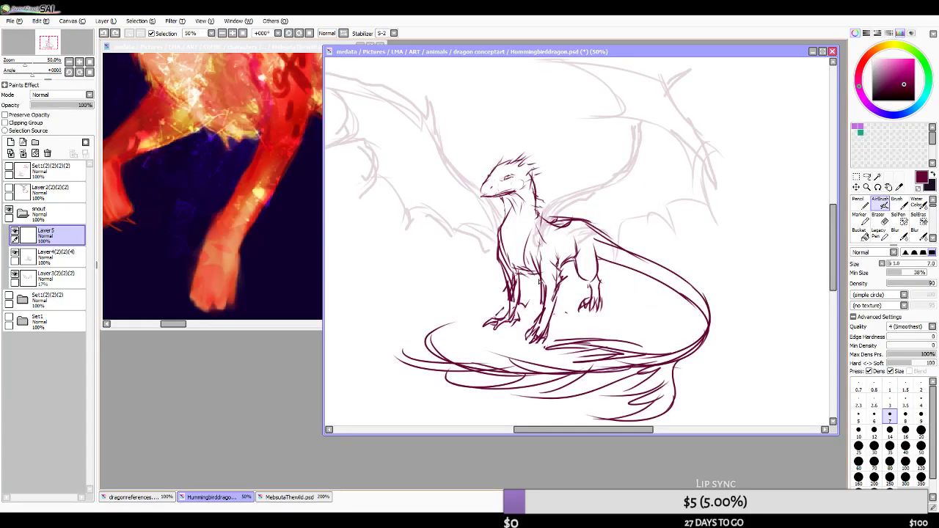
# - Try new strokes down the dragon's chest and near foreleg, undo them, and mirror the canvas view
pyautogui.moveTo(531, 275); pyautogui.dragTo(540, 277)
pyautogui.hotkey('ctrl', 'z')
pyautogui.moveTo(540, 224)
pyautogui.mouseDown()
pyautogui.moveTo(549, 267)
pyautogui.moveTo(551, 249)
pyautogui.moveTo(531, 296)
pyautogui.moveTo(540, 304)
pyautogui.mouseUp()
pyautogui.hotkey('ctrl', 'z')
pyautogui.hotkey('ctrl', 'z')
pyautogui.hotkey('ctrl', 'z')
pyautogui.hotkey('ctrl', 'z')
pyautogui.click(324, 35)
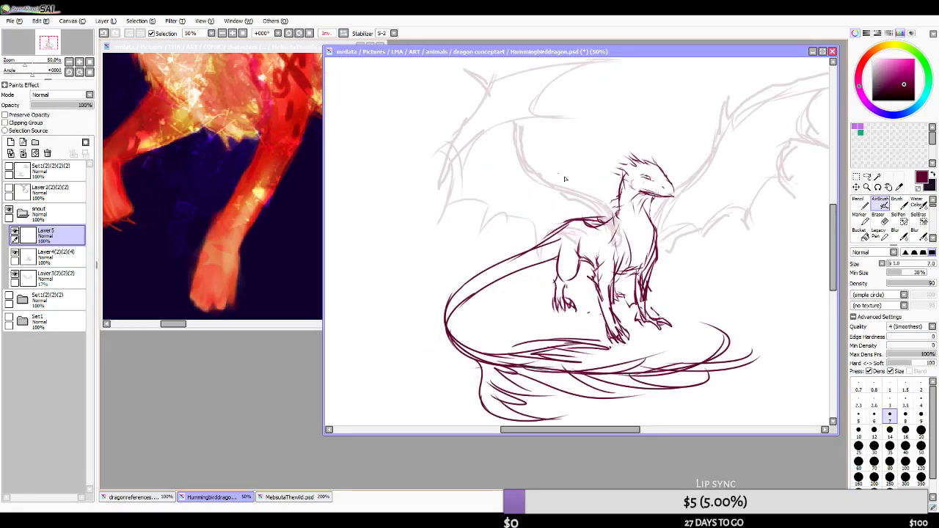
# - Try a short stroke behind the top of the dragon's near foreleg, and undo it
pyautogui.moveTo(588, 275)
pyautogui.mouseDown()
pyautogui.moveTo(607, 296)
pyautogui.moveTo(590, 279)
pyautogui.mouseUp()
pyautogui.hotkey('ctrl', 'z')
pyautogui.hotkey('alt', 'Tab')
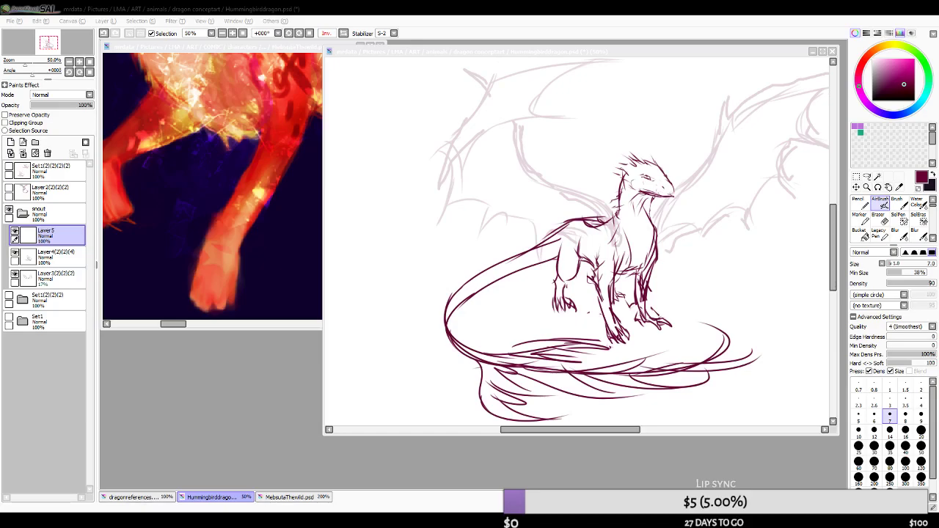
pyautogui.click(388, 169)
pyautogui.scroll(-1, 387, 169)
pyautogui.scroll(1, 515, 210)
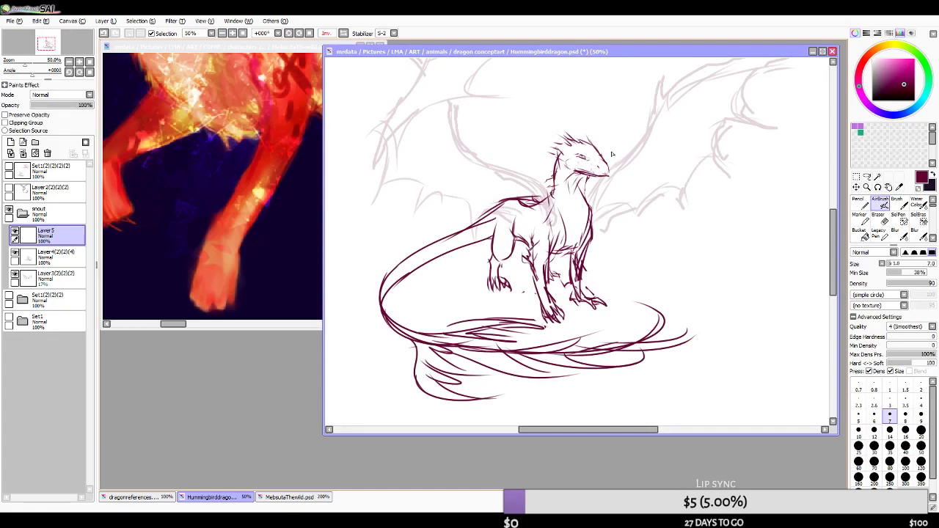
# - Draw a small nostril mark near the tip of the dragon's snout
pyautogui.scroll(3, 614, 154)
pyautogui.moveTo(555, 162); pyautogui.dragTo(583, 170)
pyautogui.hotkey('ctrl', 'z')
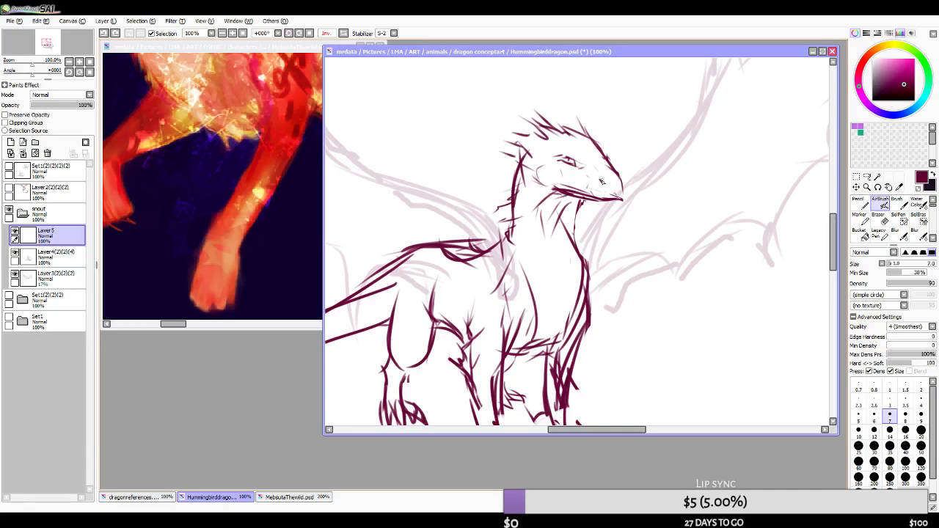
pyautogui.moveTo(601, 179); pyautogui.dragTo(605, 182)
pyautogui.hotkey('ctrl', 'z')
pyautogui.hotkey('ctrl', 'y')
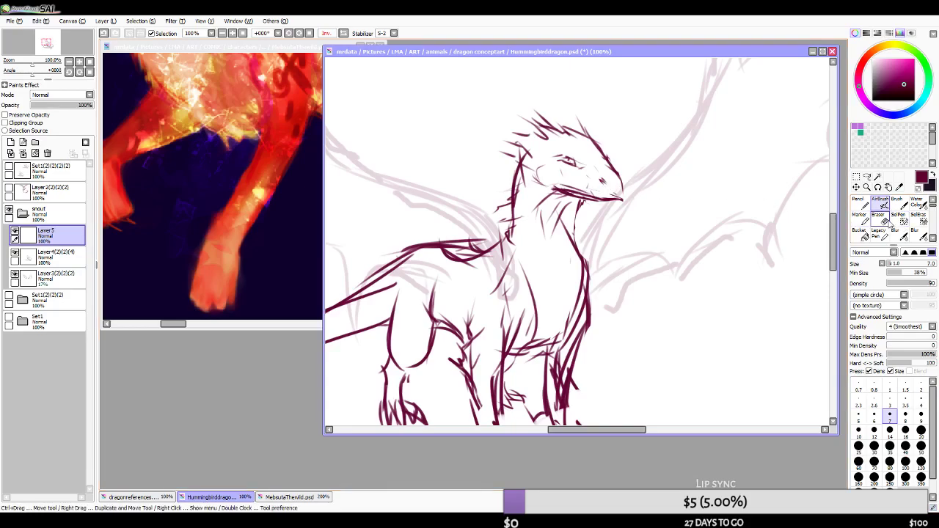
# - Switch to the Eraser and reduce its size to 14
pyautogui.press('e')
pyautogui.press('[')
pyautogui.press('[')
pyautogui.press('[')
pyautogui.press('[')
pyautogui.press('[')
pyautogui.press('[')
pyautogui.press('[')
pyautogui.press('[')
pyautogui.press('[')
pyautogui.press('[')
pyautogui.press('[')
pyautogui.press('[')
pyautogui.press('[')
pyautogui.press('[')
pyautogui.press('[')
pyautogui.press('[')
pyautogui.press('[')
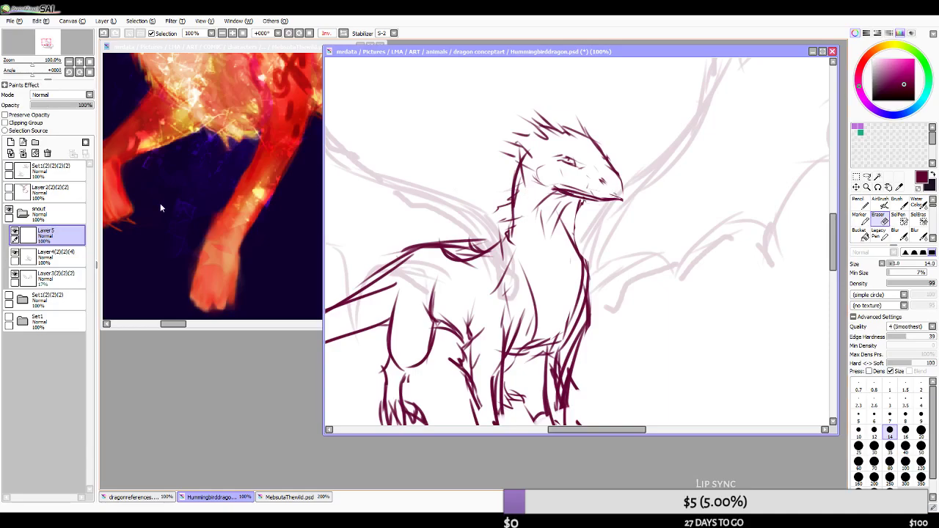
pyautogui.scroll(-2, 580, 253)
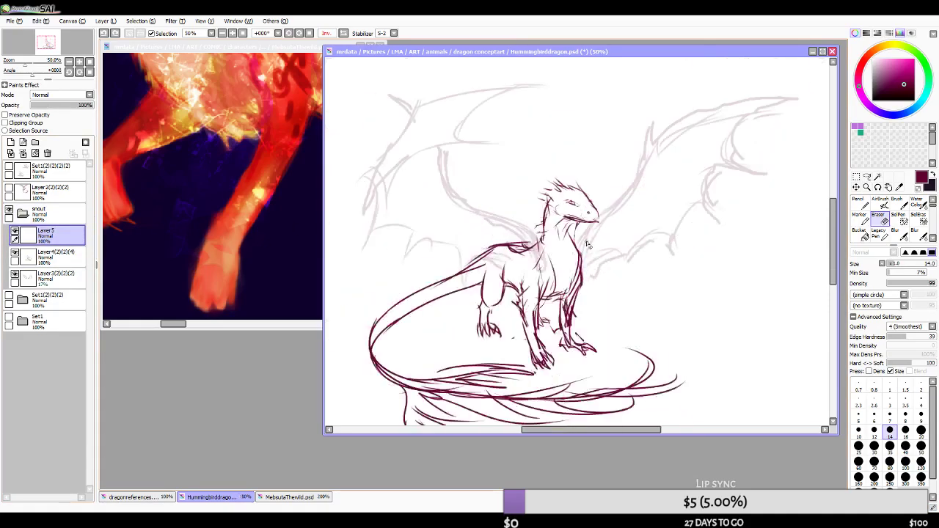
pyautogui.scroll(-1, 574, 261)
pyautogui.scroll(1, 591, 269)
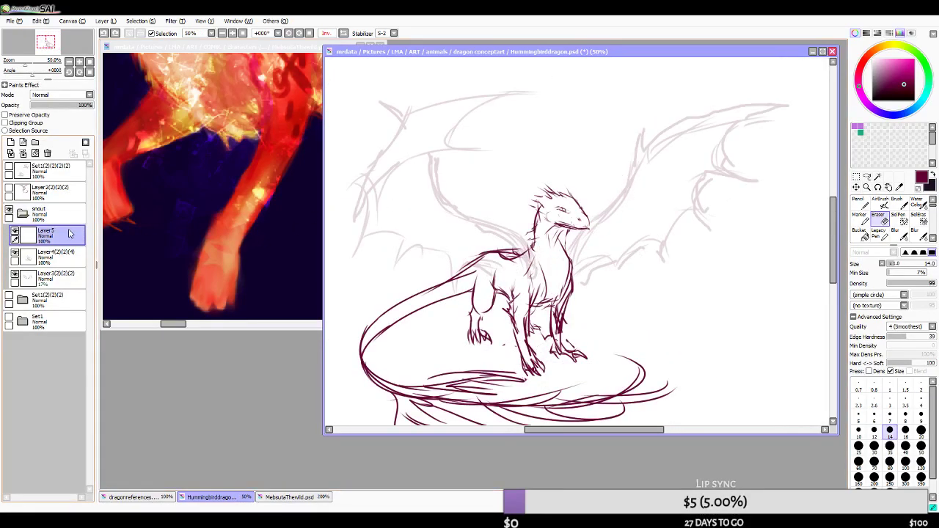
# - Merge Layer5 down into Layer4(2)(2)(4), and add a new empty layer above it in the snout folder
pyautogui.click(23, 154)
pyautogui.hotkey('ctrl', '-')
pyautogui.hotkey('ctrl', '-')
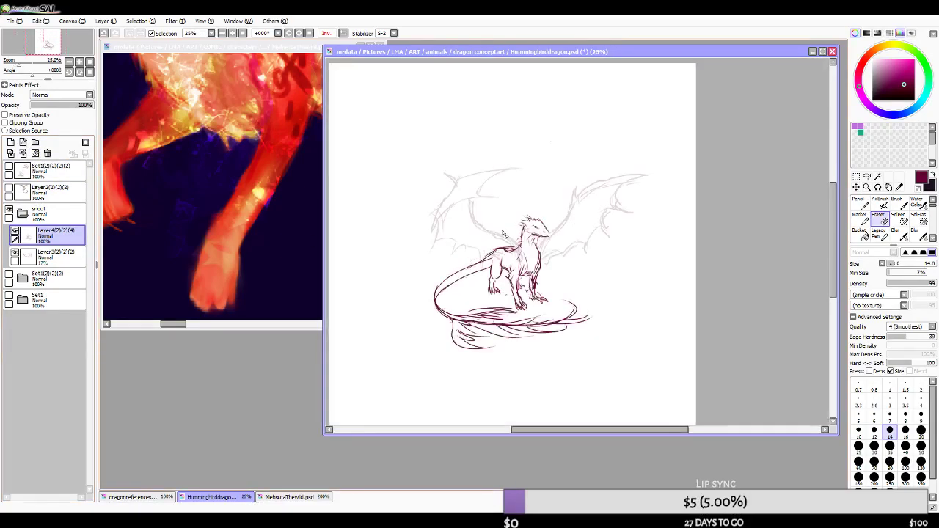
pyautogui.click(11, 141)
pyautogui.hotkey('ctrl', '+')
pyautogui.hotkey('ctrl', '-')
pyautogui.hotkey('ctrl', '+')
pyautogui.hotkey('ctrl', '+')
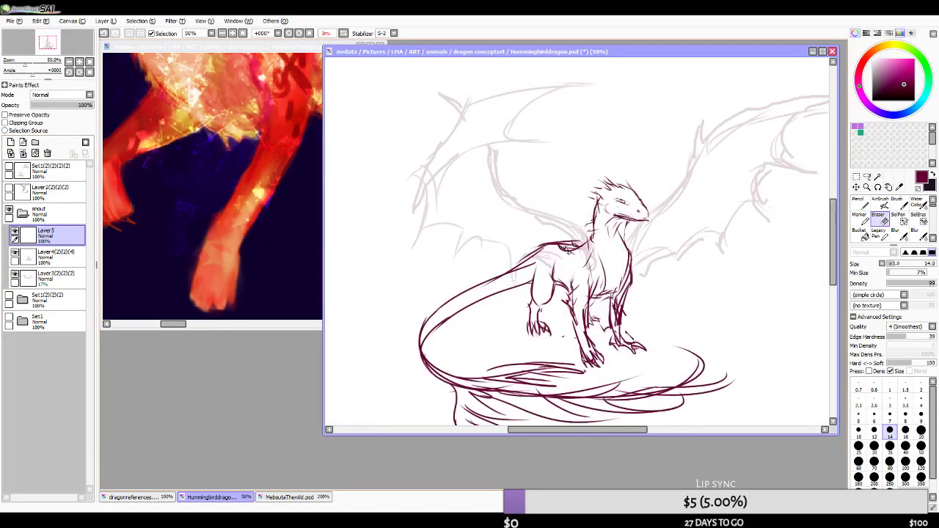
# - Switch to the Airbrush at size 12, trying a stroke along the arm of the wing behind the head and undoing it
pyautogui.press('v')
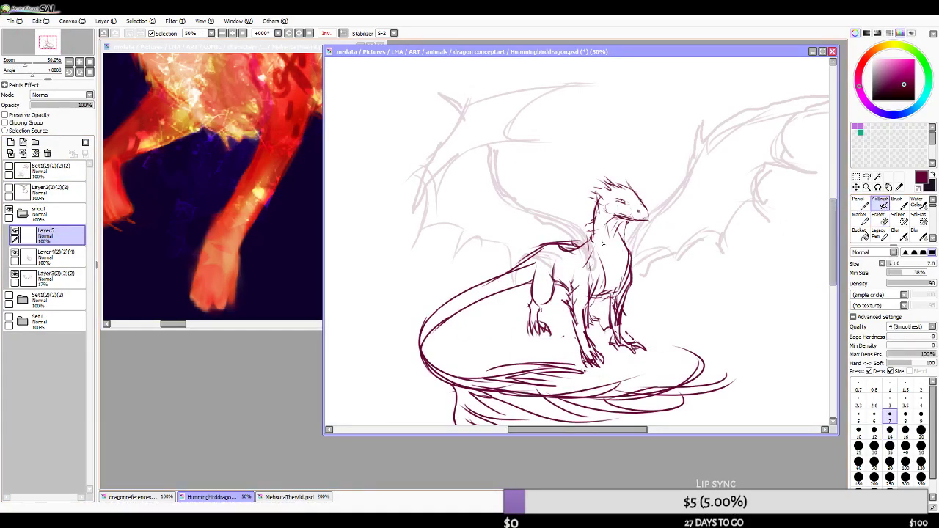
pyautogui.moveTo(717, 162); pyautogui.dragTo(643, 196)
pyautogui.press(']')
pyautogui.press(']')
pyautogui.press(']')
pyautogui.press(']')
pyautogui.hotkey('ctrl', 'z')
# - Draw dark lines along the far wing's arm and upper edge, from behind the head out to the wing tip
pyautogui.moveTo(561, 252); pyautogui.dragTo(552, 285)
pyautogui.hotkey('ctrl', 'z')
pyautogui.moveTo(562, 249)
pyautogui.mouseDown()
pyautogui.moveTo(558, 288)
pyautogui.moveTo(564, 256)
pyautogui.moveTo(625, 192)
pyautogui.mouseUp()
pyautogui.hotkey('ctrl', 'z')
pyautogui.hotkey('ctrl', 'z')
pyautogui.moveTo(597, 220); pyautogui.dragTo(623, 173)
pyautogui.moveTo(610, 209)
pyautogui.mouseDown()
pyautogui.moveTo(628, 166)
pyautogui.moveTo(630, 176)
pyautogui.moveTo(663, 144)
pyautogui.moveTo(627, 170)
pyautogui.moveTo(701, 129)
pyautogui.moveTo(767, 123)
pyautogui.mouseUp()
pyautogui.moveTo(697, 131); pyautogui.dragTo(784, 128)
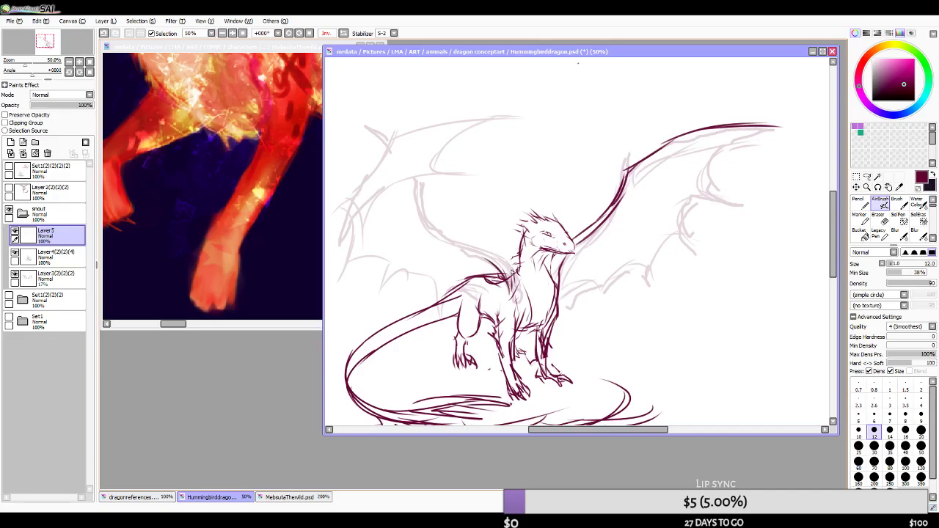
# - Flip the view horizontally and draw dark lines along the near wing's curved arm and the arc of its upper edge
pyautogui.click(349, 33)
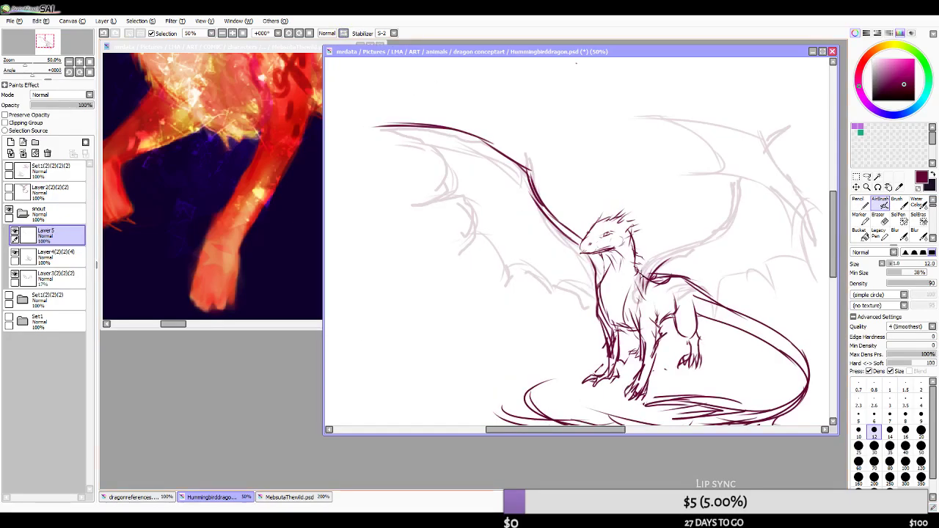
pyautogui.moveTo(650, 268)
pyautogui.mouseDown()
pyautogui.moveTo(681, 251)
pyautogui.moveTo(673, 268)
pyautogui.moveTo(663, 261)
pyautogui.moveTo(685, 254)
pyautogui.moveTo(652, 261)
pyautogui.moveTo(721, 229)
pyautogui.moveTo(727, 222)
pyautogui.moveTo(684, 242)
pyautogui.moveTo(729, 195)
pyautogui.mouseUp()
pyautogui.hotkey('ctrl', 'z')
pyautogui.hotkey('ctrl', 'z')
pyautogui.moveTo(692, 239); pyautogui.dragTo(733, 186)
pyautogui.hotkey('ctrl', 'z')
pyautogui.hotkey('ctrl', 'z')
pyautogui.moveTo(701, 237)
pyautogui.mouseDown()
pyautogui.moveTo(741, 196)
pyautogui.moveTo(729, 219)
pyautogui.moveTo(727, 210)
pyautogui.moveTo(670, 251)
pyautogui.moveTo(724, 228)
pyautogui.moveTo(697, 244)
pyautogui.moveTo(731, 208)
pyautogui.moveTo(740, 178)
pyautogui.mouseUp()
pyautogui.moveTo(722, 226)
pyautogui.mouseDown()
pyautogui.moveTo(736, 174)
pyautogui.moveTo(741, 184)
pyautogui.moveTo(719, 228)
pyautogui.mouseUp()
pyautogui.hotkey('ctrl', 'z')
pyautogui.moveTo(759, 143); pyautogui.dragTo(631, 123)
pyautogui.scroll(-2, 682, 160)
pyautogui.scroll(2, 708, 184)
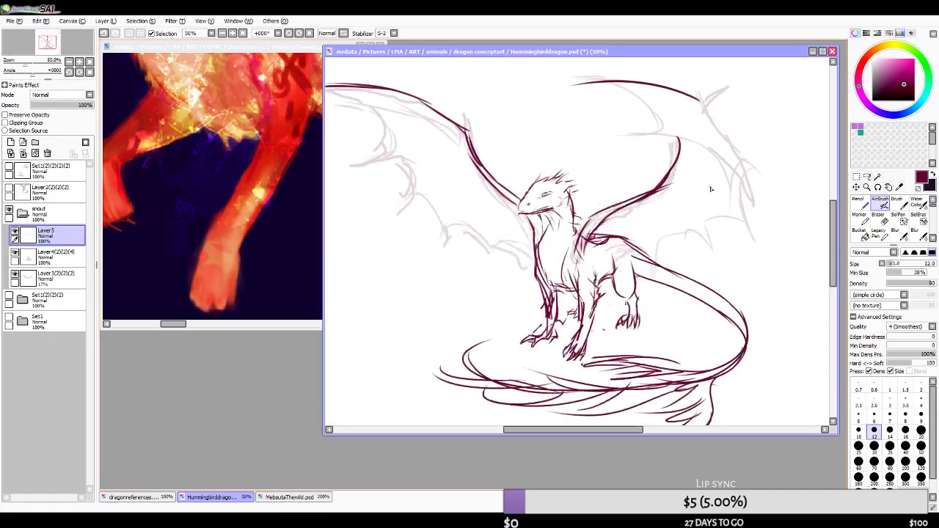
# - Select Layer4(2)(2)(4) and rework the line of the dragon's lower jaw, undoing unwanted strokes
pyautogui.scroll(-1, 708, 184)
pyautogui.click(58, 255)
pyautogui.scroll(-1, 541, 215)
pyautogui.scroll(2, 541, 216)
pyautogui.scroll(2, 540, 216)
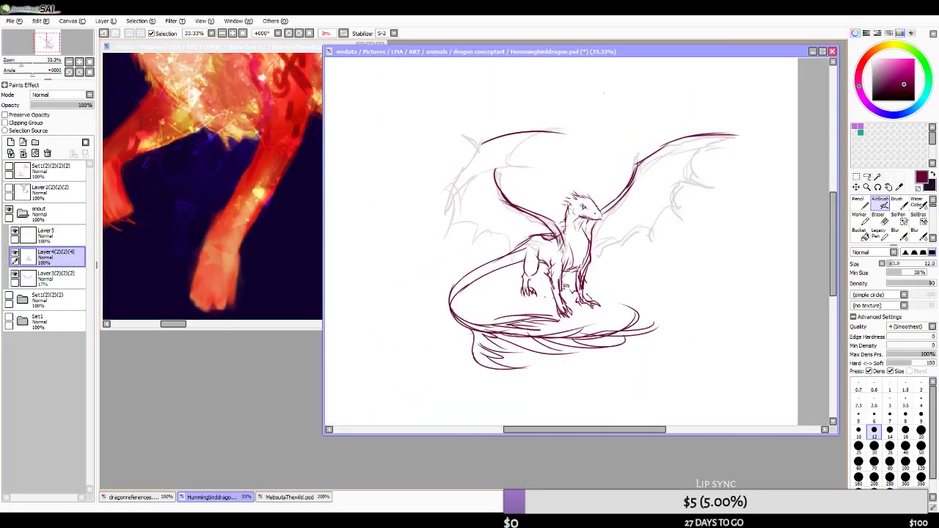
pyautogui.moveTo(584, 222)
pyautogui.mouseDown()
pyautogui.moveTo(626, 235)
pyautogui.moveTo(602, 234)
pyautogui.mouseUp()
pyautogui.hotkey('ctrl', 'z')
pyautogui.hotkey('ctrl', 'z')
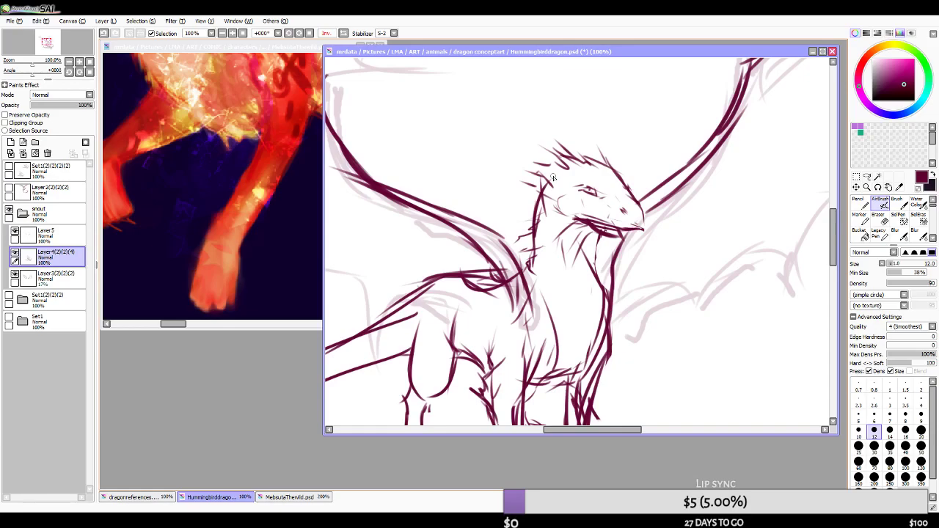
# - Examine the whole dragon and its new wing lines at several zoom levels and in both view orientations
pyautogui.hotkey('alt', 'Tab')
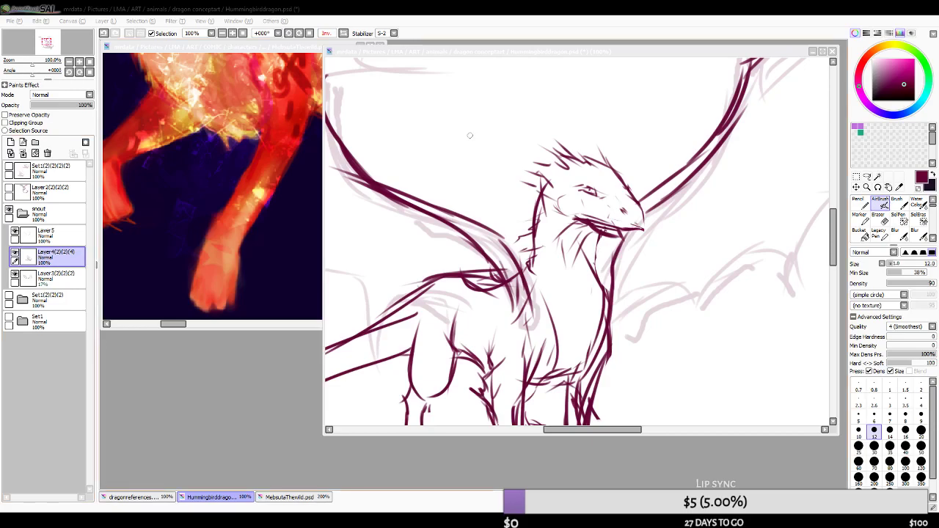
pyautogui.click(626, 54)
pyautogui.scroll(-3, 563, 210)
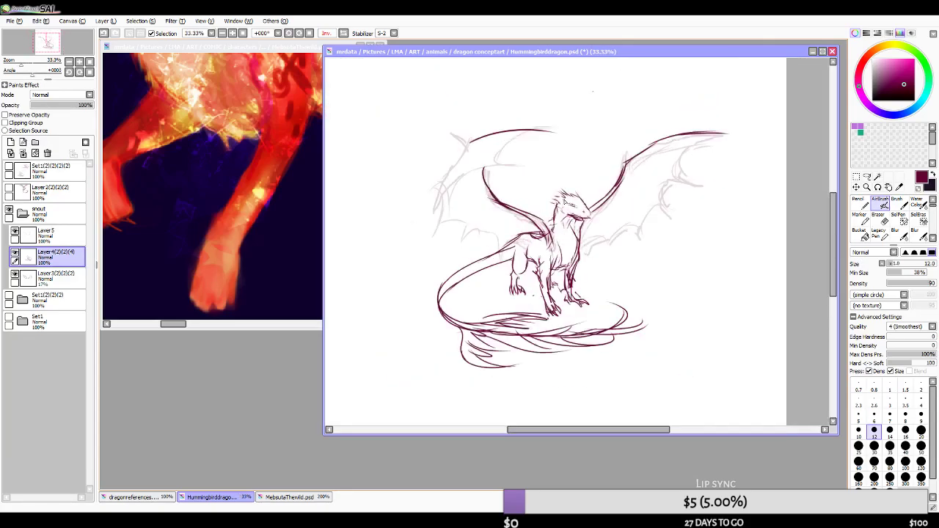
pyautogui.scroll(-1, 444, 300)
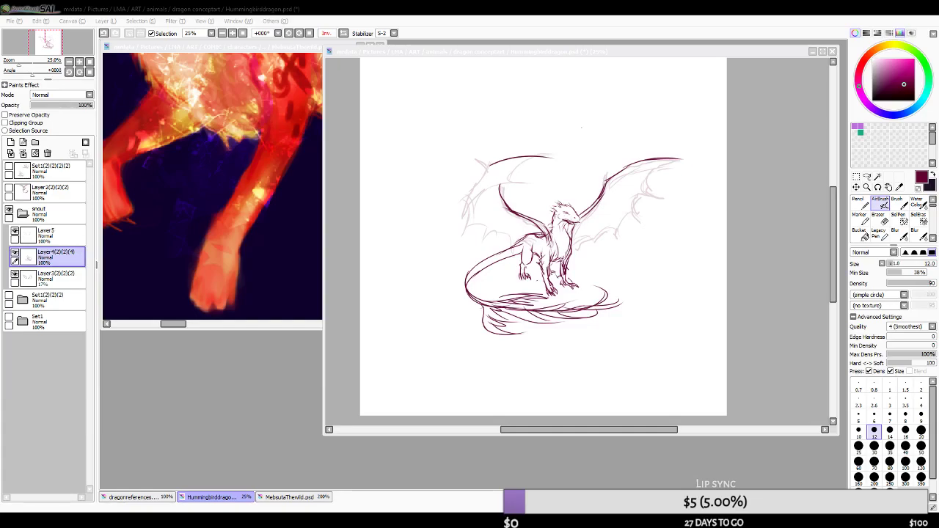
pyautogui.click(610, 54)
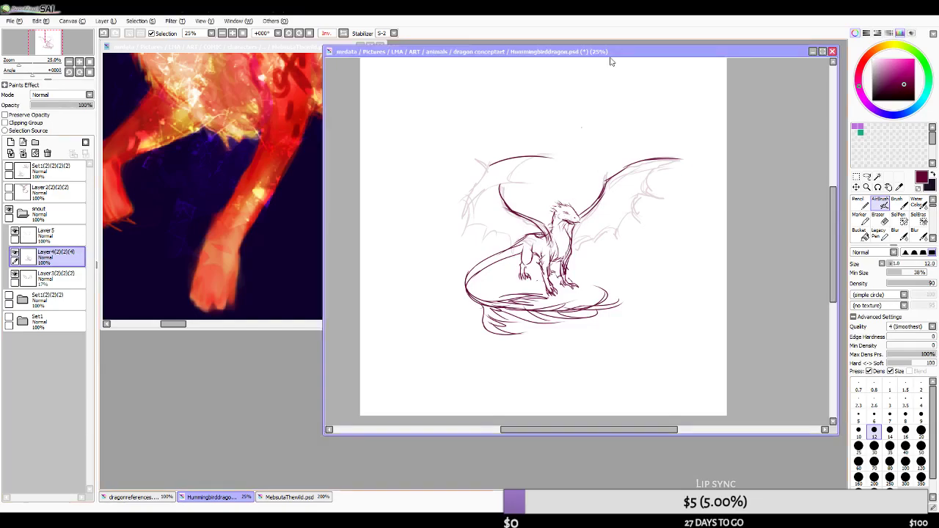
pyautogui.scroll(2, 543, 244)
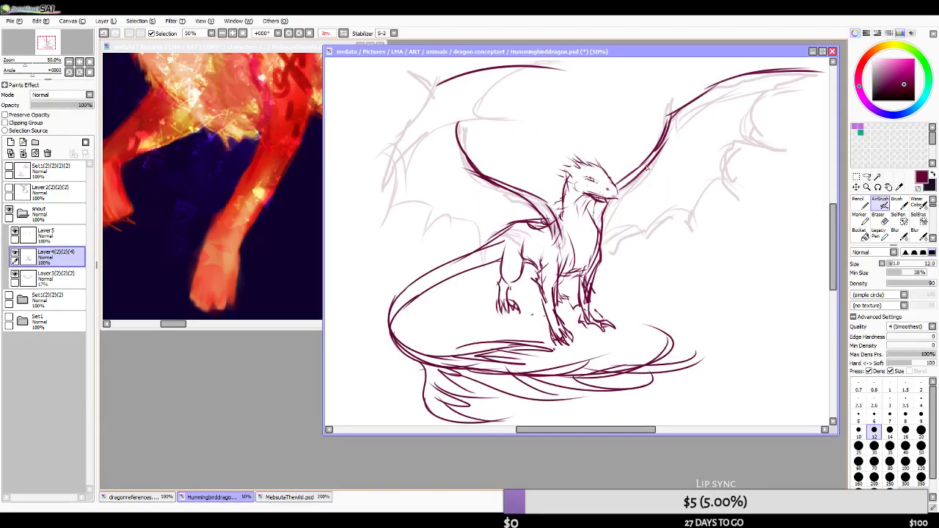
pyautogui.scroll(-2, 601, 198)
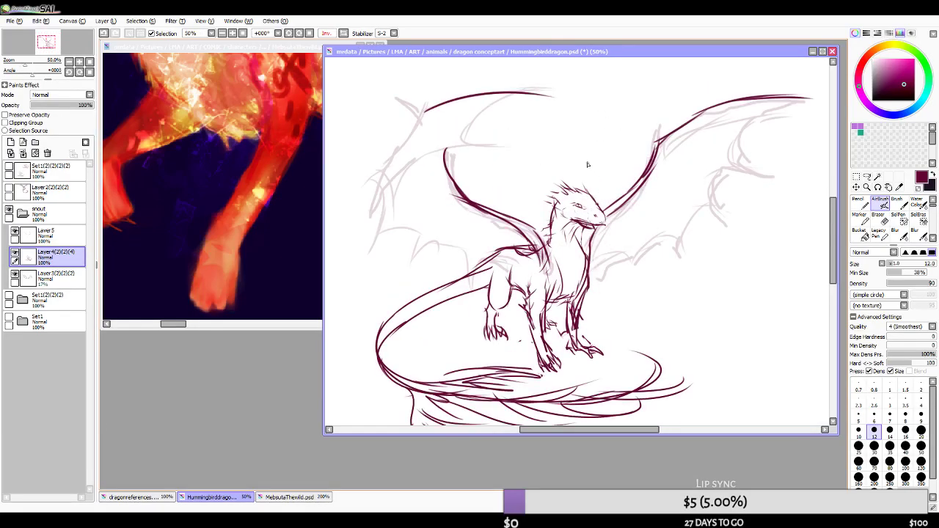
pyautogui.click(342, 33)
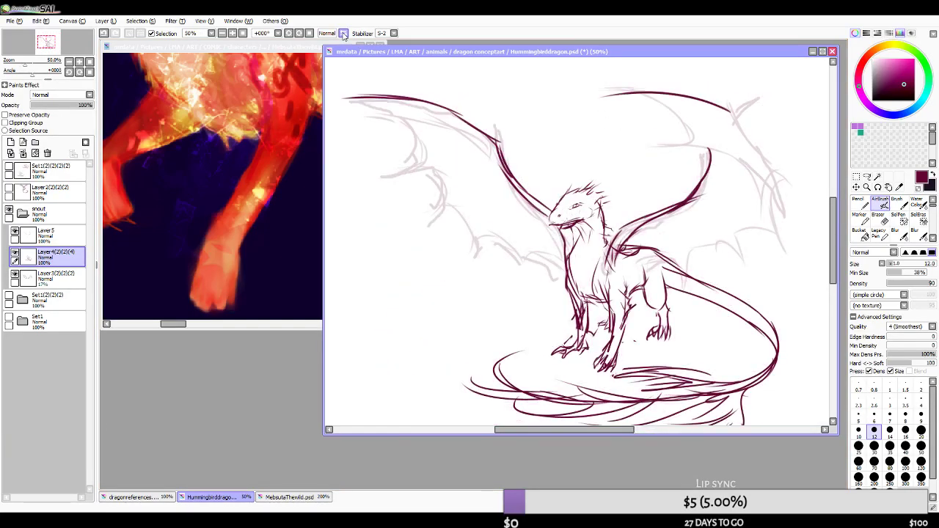
pyautogui.click(342, 34)
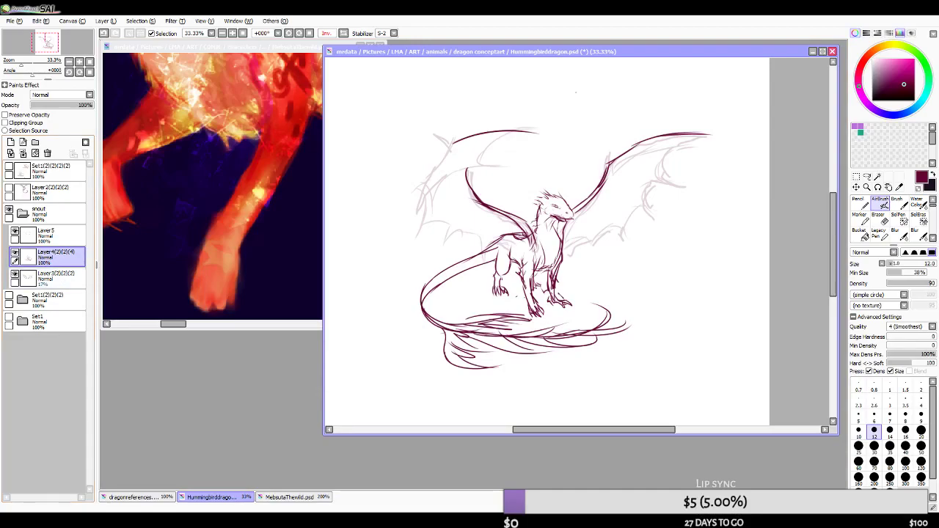
pyautogui.hotkey('alt', 'Tab')
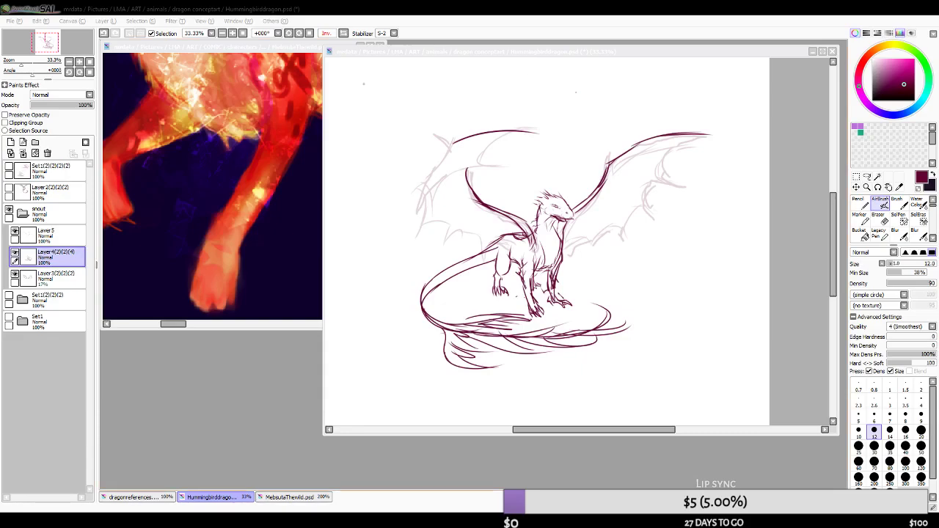
pyautogui.click(346, 36)
pyautogui.scroll(4, 519, 248)
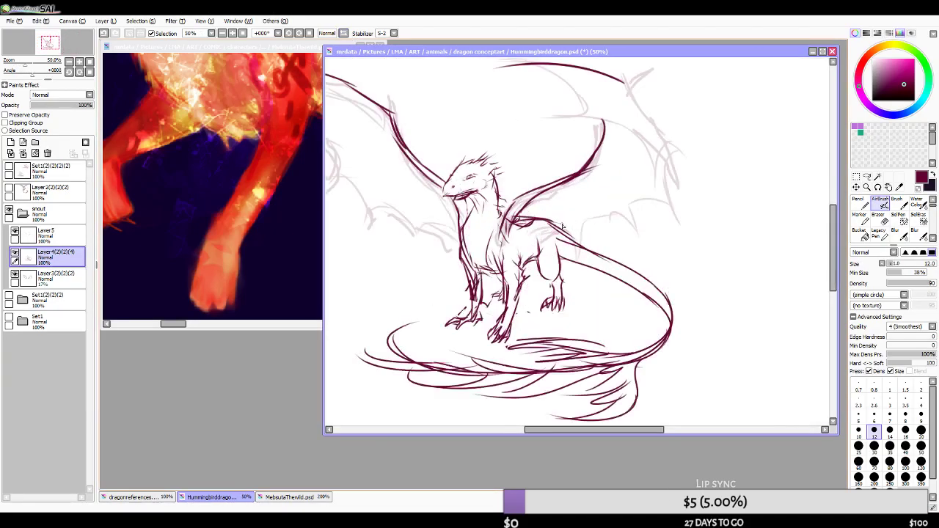
pyautogui.scroll(-1, 519, 248)
pyautogui.scroll(-2, 519, 248)
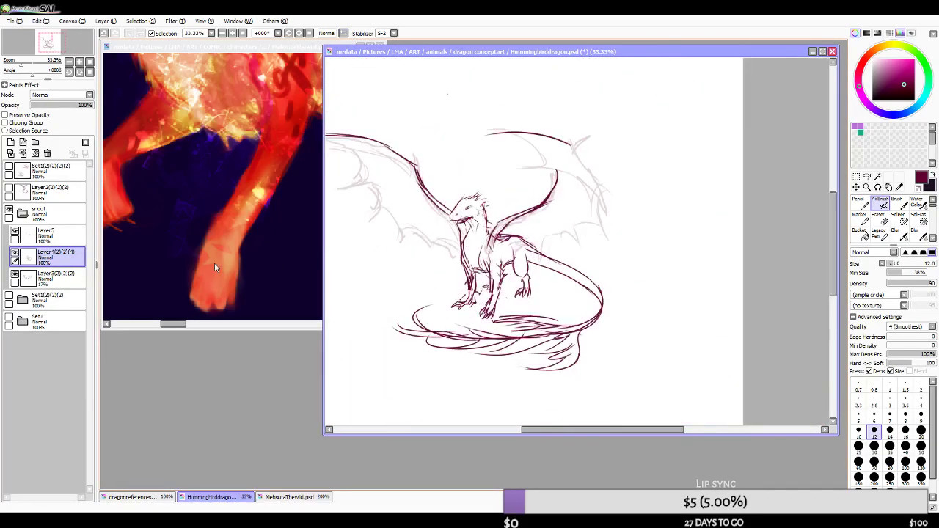
# - Compare the sketch with Layer4(2)(2)(4) hidden and shown, and switch to the SelPen at size 160
pyautogui.click(15, 253)
pyautogui.click(14, 253)
pyautogui.click(14, 253)
pyautogui.click(15, 253)
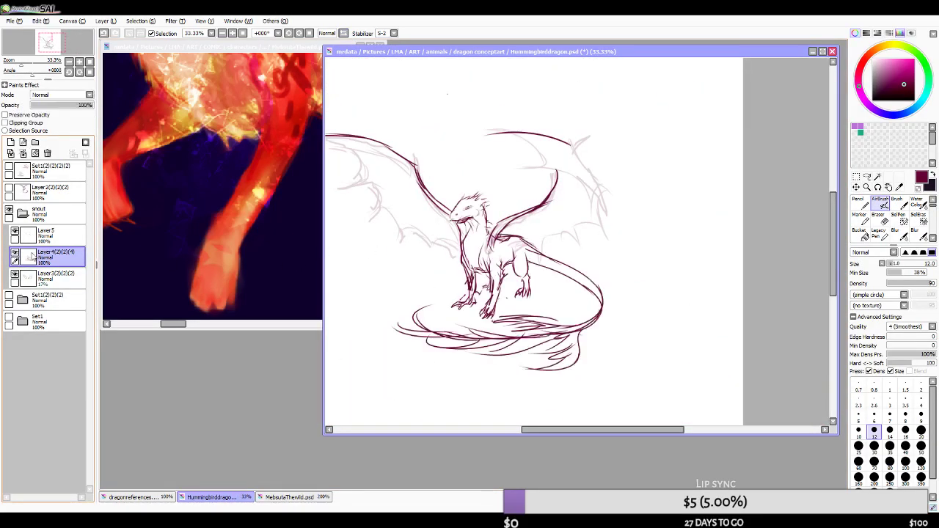
pyautogui.click(901, 222)
pyautogui.scroll(3, 486, 199)
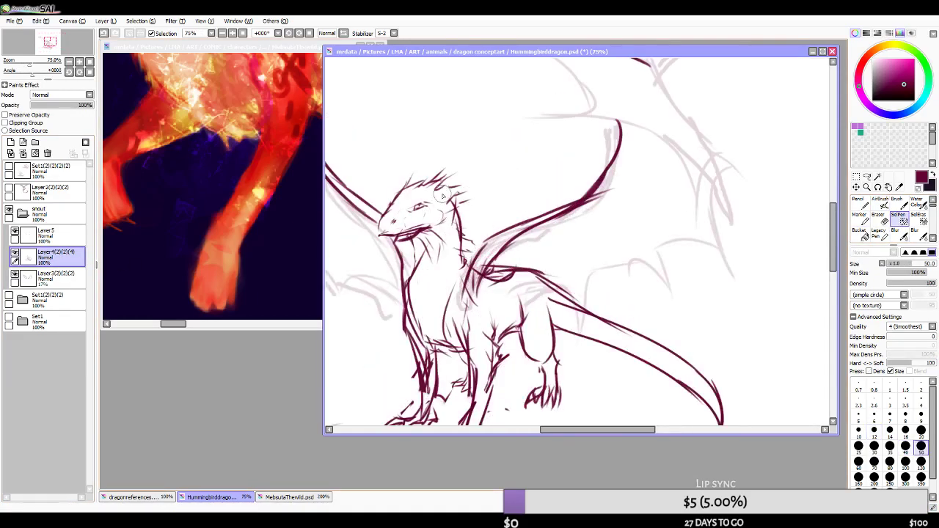
pyautogui.scroll(-2, 513, 203)
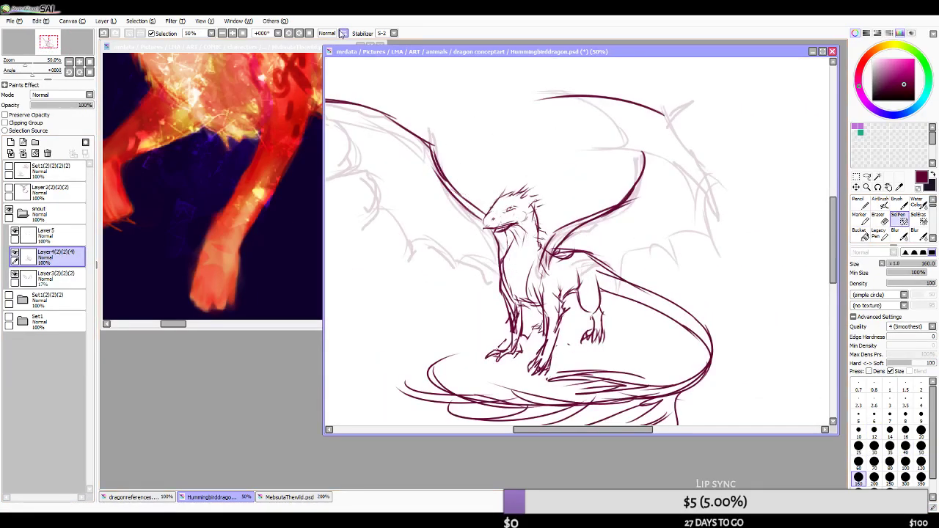
# - Check the dragon's overall pose and wing proportions at thumbnail size and closer up
pyautogui.scroll(-3, 528, 205)
pyautogui.scroll(2, 551, 206)
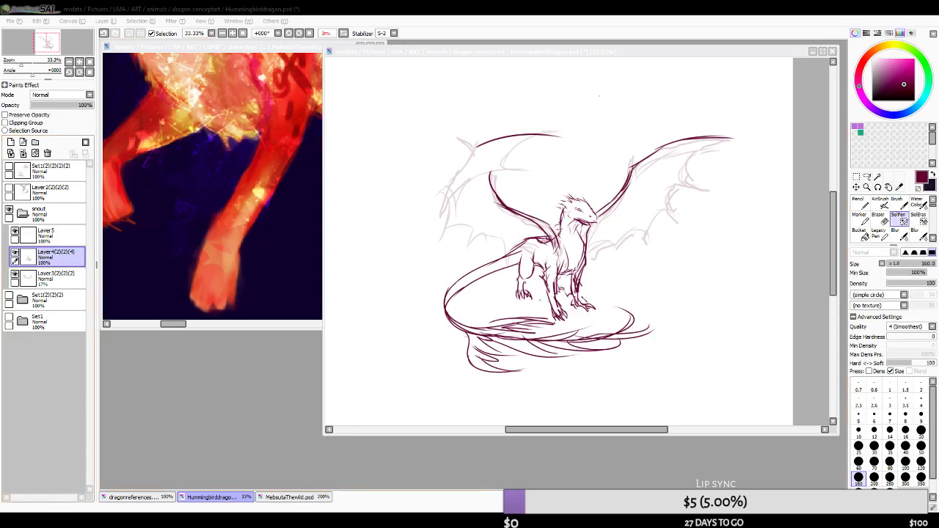
pyautogui.scroll(-2, 596, 185)
pyautogui.scroll(2, 565, 202)
pyautogui.scroll(-2, 576, 188)
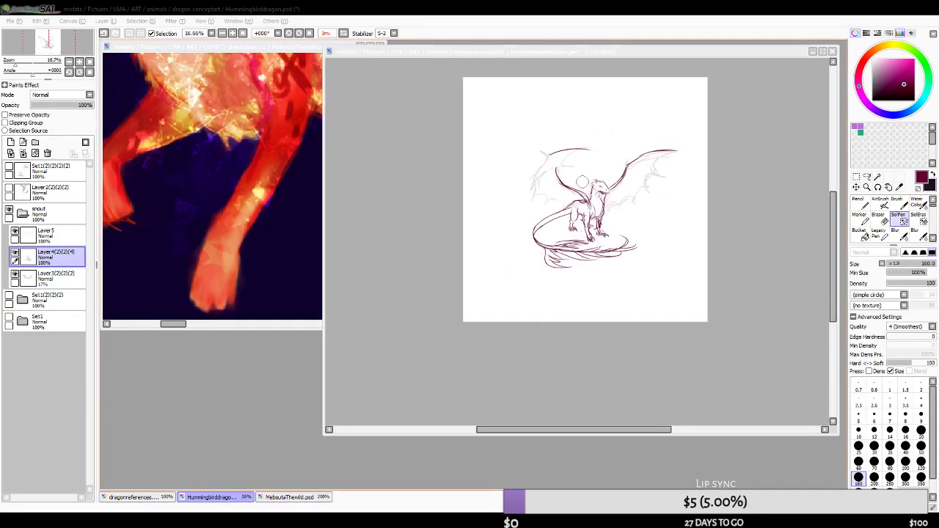
pyautogui.scroll(2, 583, 176)
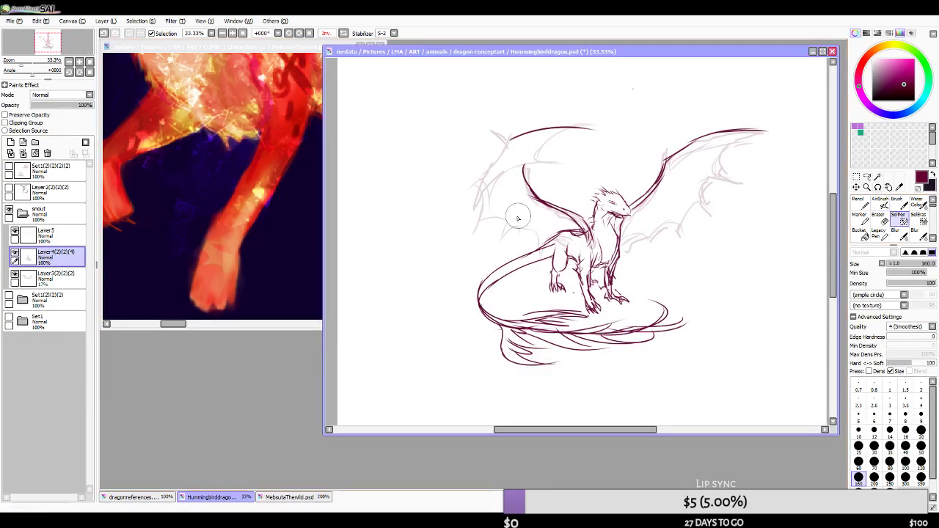
pyautogui.scroll(-2, 417, 243)
pyautogui.scroll(2, 530, 242)
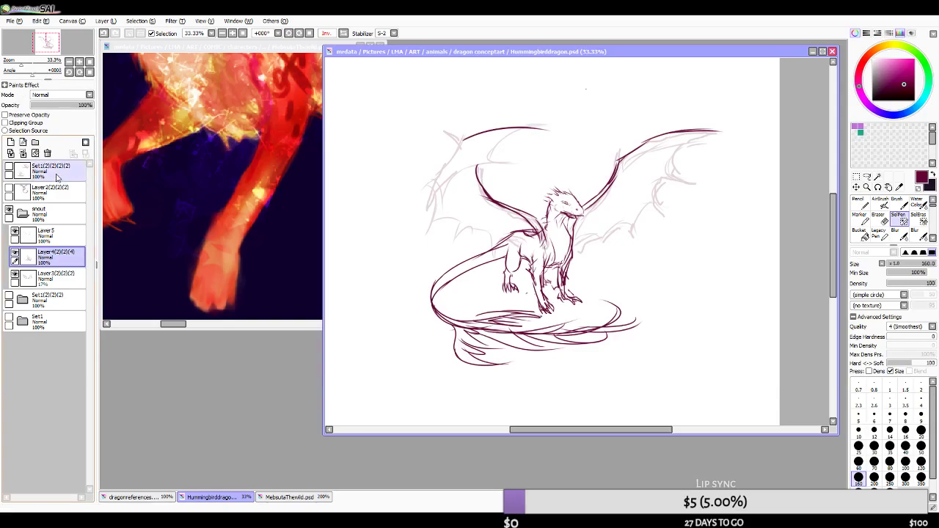
# - Delete all the layers and layer sets outside the snout folder
pyautogui.moveTo(47, 169)
pyautogui.mouseDown()
pyautogui.moveTo(49, 154)
pyautogui.moveTo(45, 179)
pyautogui.moveTo(49, 154)
pyautogui.mouseUp()
pyautogui.moveTo(59, 254); pyautogui.dragTo(46, 152)
pyautogui.click(33, 95)
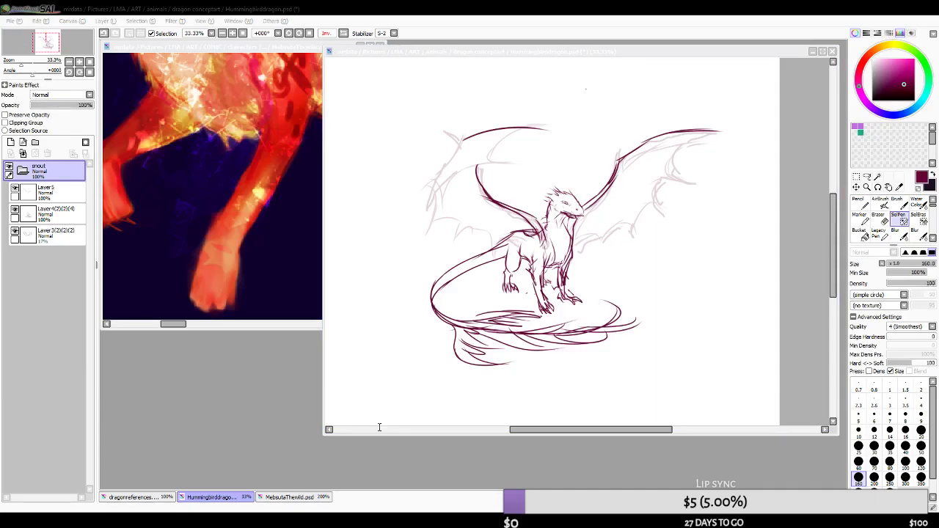
pyautogui.click(729, 438)
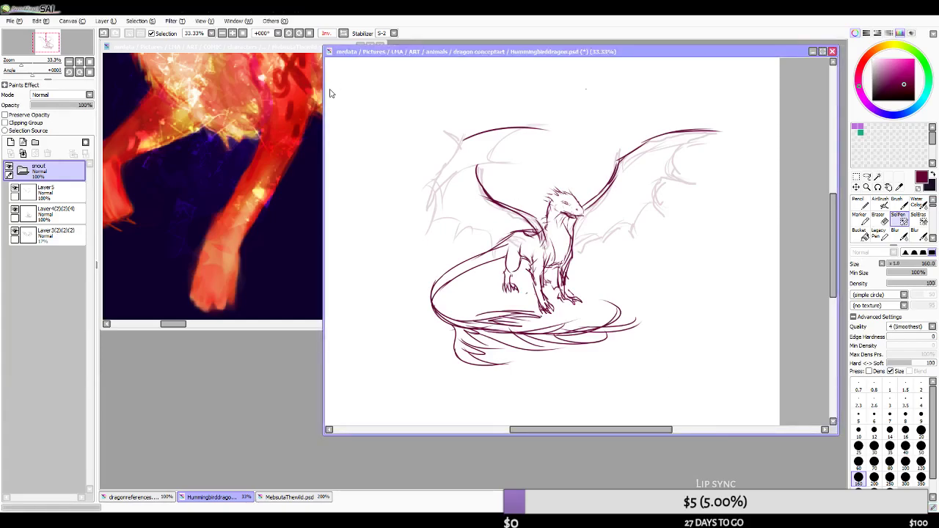
# - Save the sketch as Hummingbirddragonofficial1.psd and check the whole dragon at wider and closer views
pyautogui.hotkey('ctrl', 's')
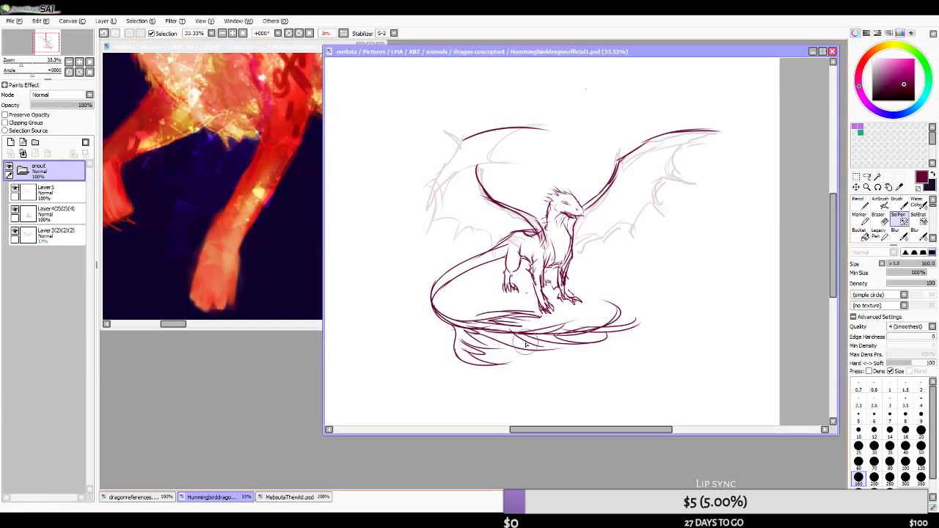
pyautogui.scroll(-2, 542, 336)
pyautogui.scroll(2, 534, 315)
pyautogui.scroll(1, 540, 266)
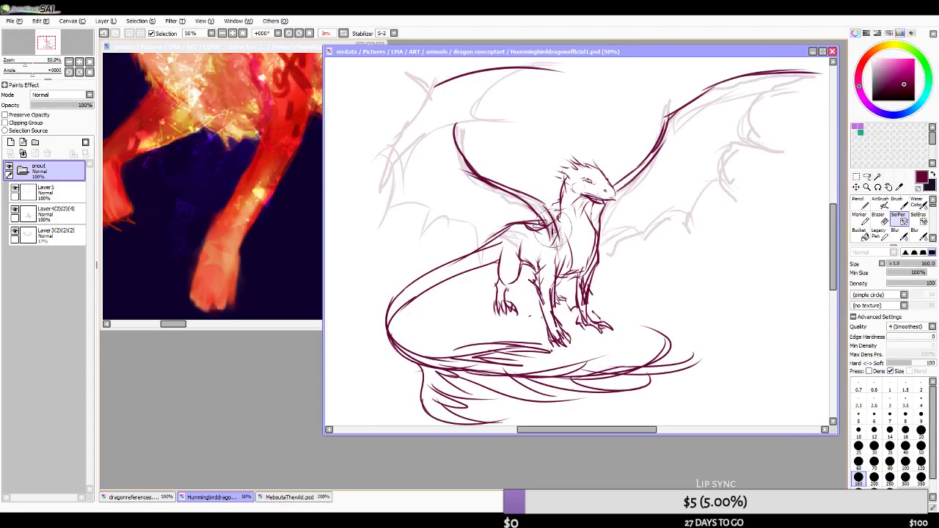
pyautogui.scroll(-2, 546, 330)
pyautogui.scroll(1, 547, 302)
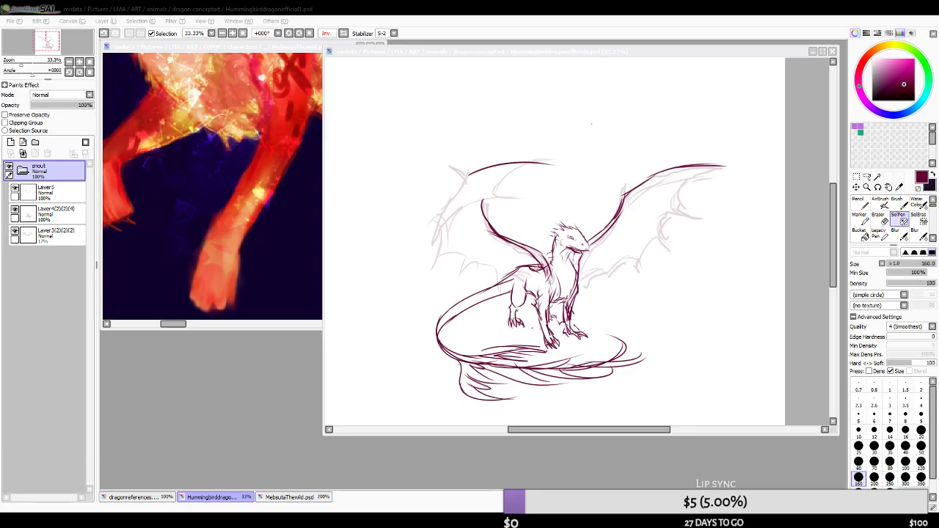
pyautogui.click(519, 51)
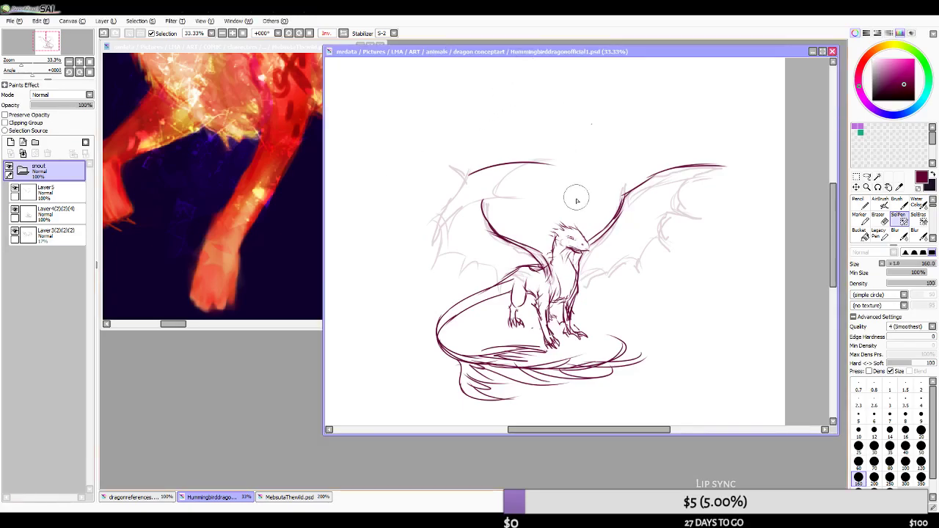
pyautogui.scroll(-2, 572, 174)
pyautogui.scroll(2, 565, 191)
pyautogui.scroll(1, 562, 277)
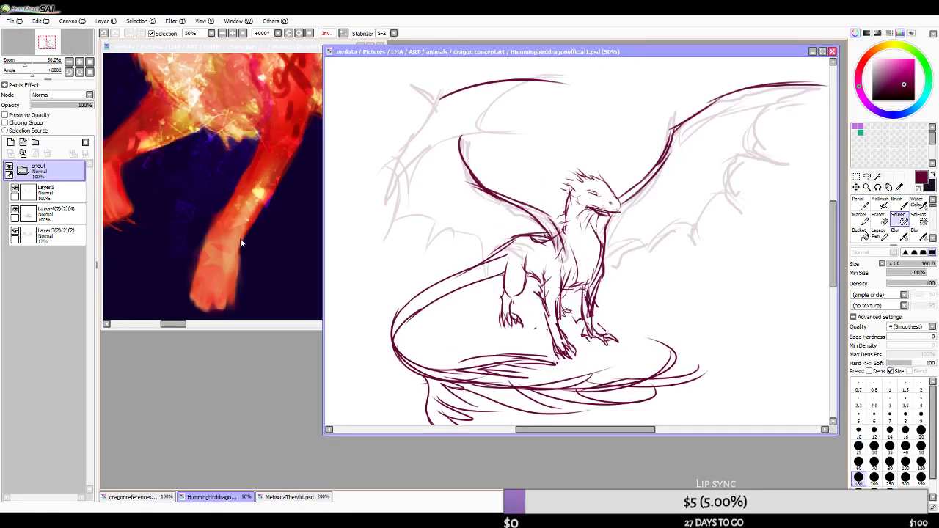
# - Add a new layer beneath the snout folder and close the MebsutaThewild.psd document
pyautogui.click(11, 143)
pyautogui.moveTo(52, 191); pyautogui.dragTo(47, 300)
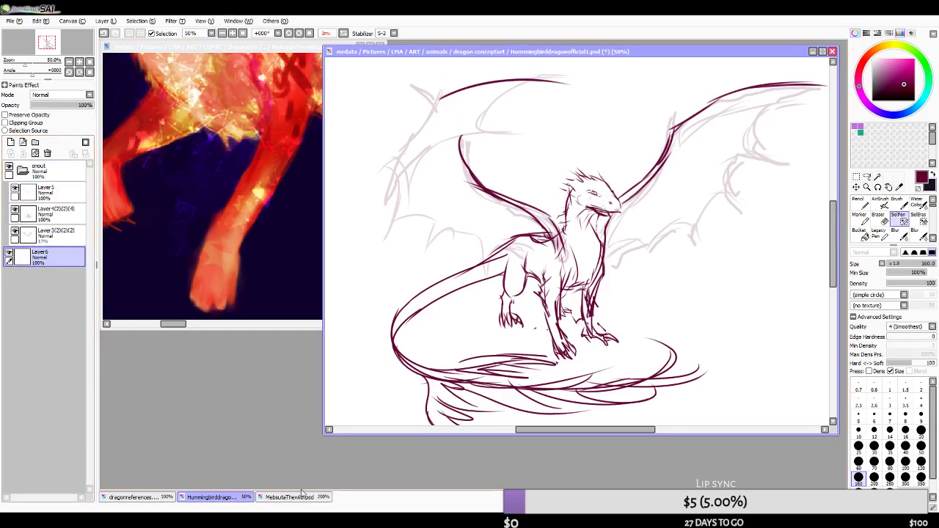
pyautogui.click(263, 95)
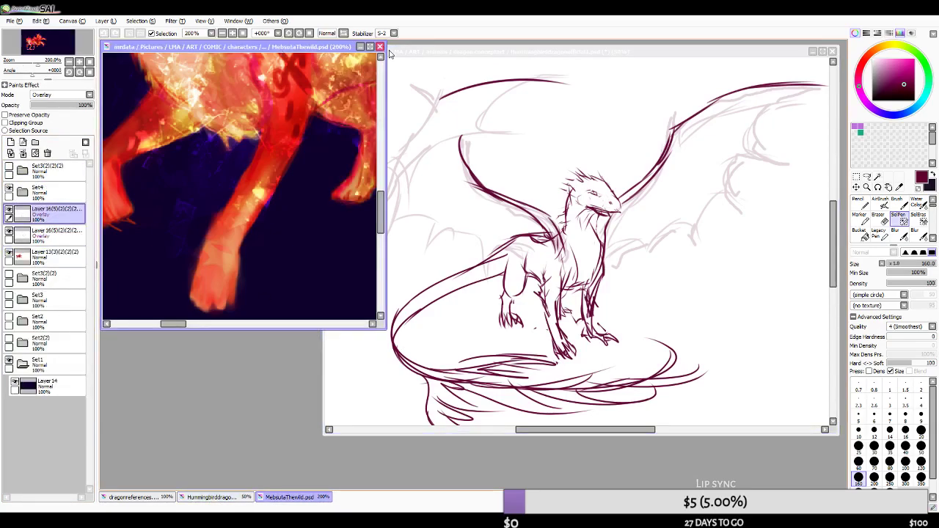
pyautogui.click(381, 46)
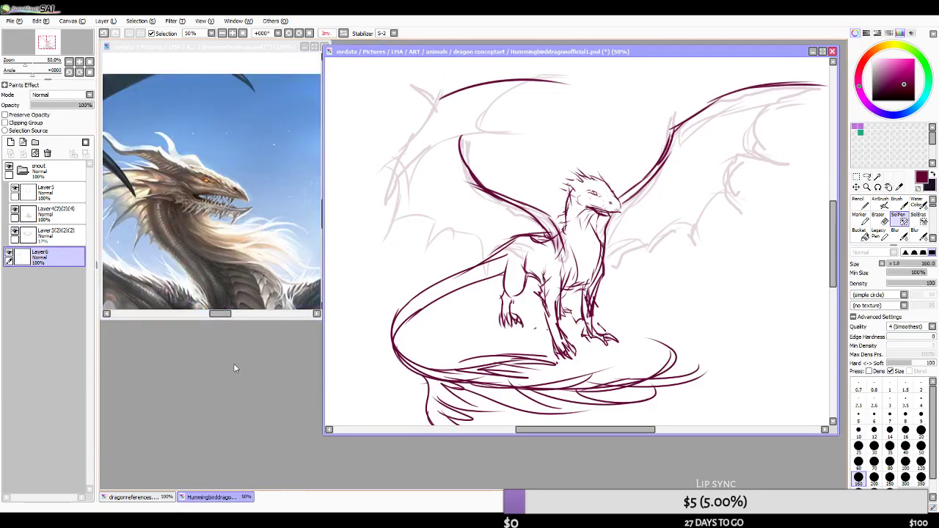
# - Sample a bright blue from the dragonreferences images and fill the dragon sketch's new bottom layer with it using the Bucket
pyautogui.click(238, 49)
pyautogui.scroll(-5, 252, 214)
pyautogui.scroll(2, 256, 173)
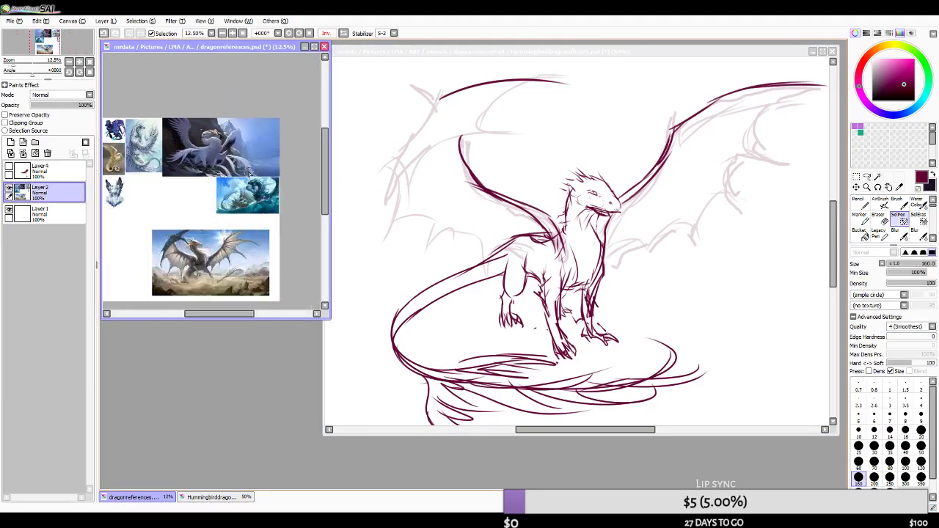
pyautogui.click(498, 52)
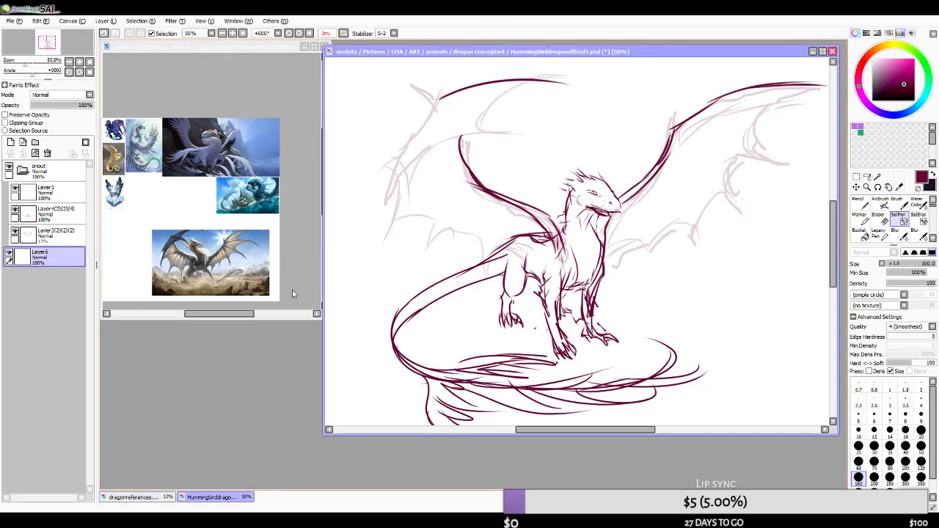
pyautogui.rightClick(233, 186)
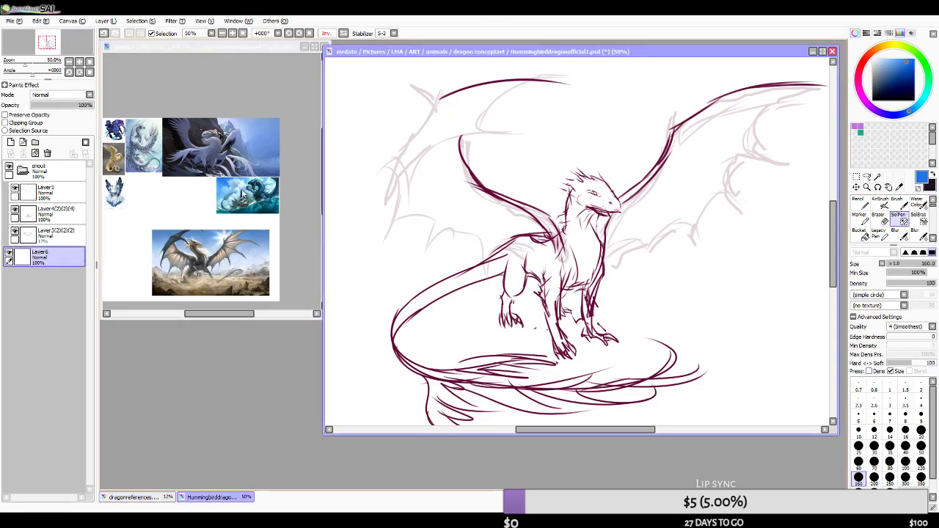
pyautogui.scroll(-1, 479, 198)
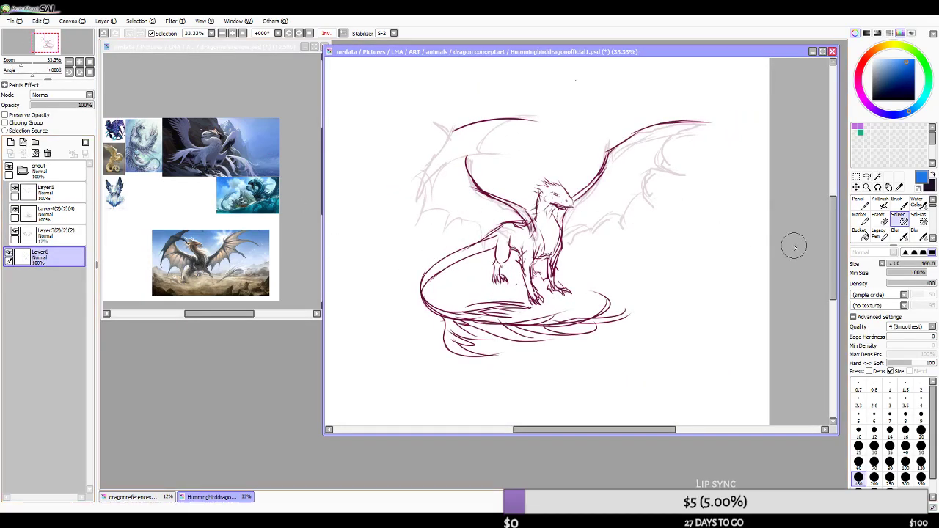
pyautogui.click(859, 233)
pyautogui.click(546, 98)
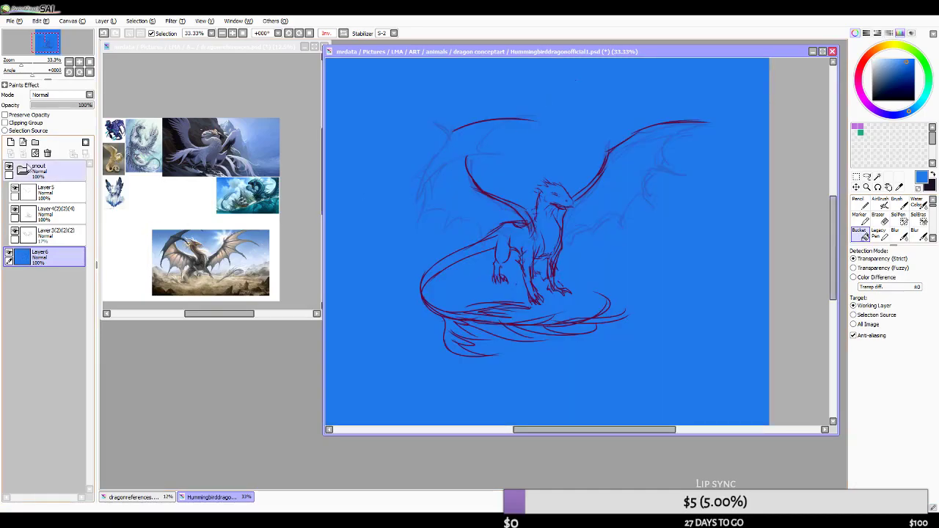
# - Add a layer above the blue background and set up the AirBrush with a near-black colour at size 300
pyautogui.click(11, 143)
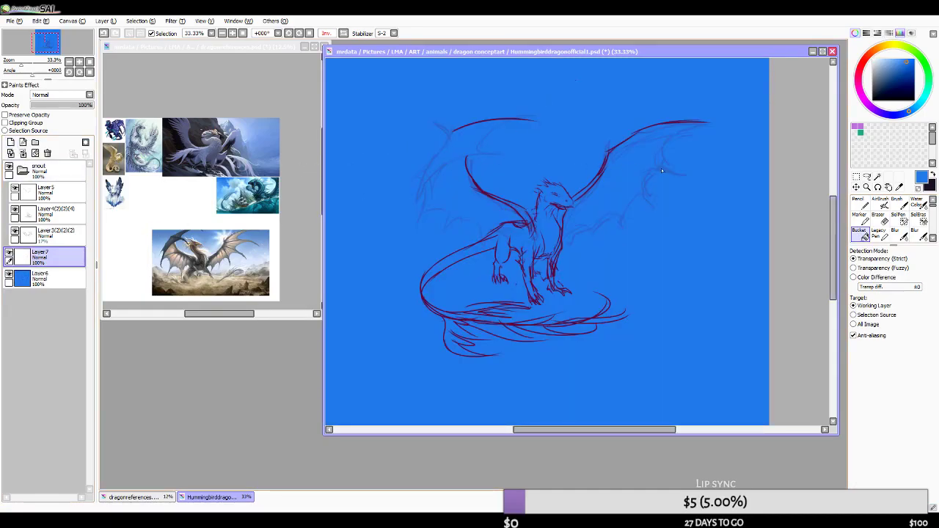
pyautogui.click(879, 204)
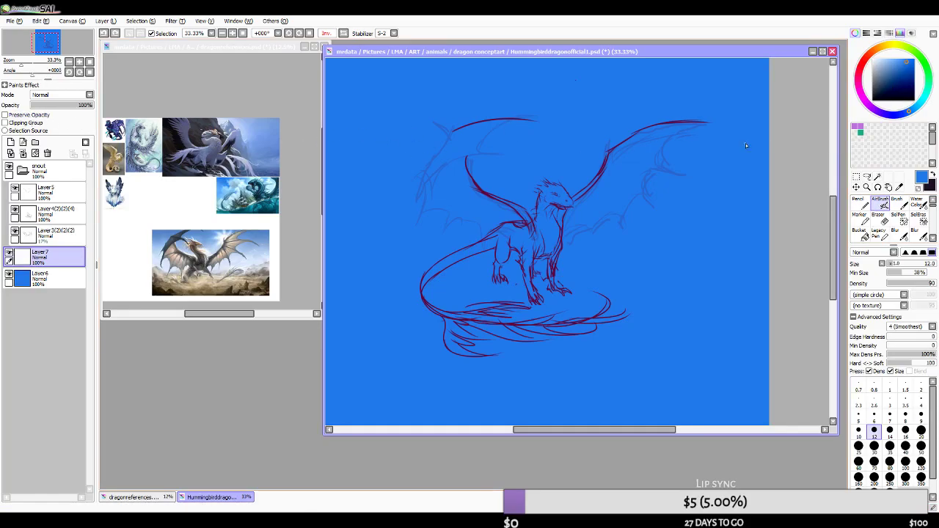
pyautogui.moveTo(883, 68); pyautogui.dragTo(873, 97)
pyautogui.click(859, 446)
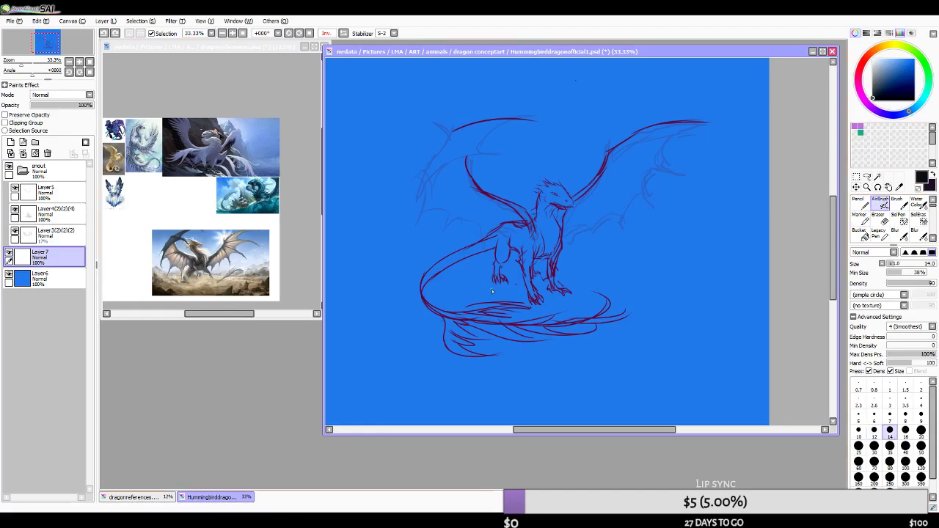
pyautogui.press(']')
pyautogui.press(']')
pyautogui.press(']')
pyautogui.press(']')
pyautogui.press(']')
pyautogui.press(']')
pyautogui.press(']')
pyautogui.press(']')
pyautogui.press(']')
pyautogui.press(']')
pyautogui.press(']')
pyautogui.press(']')
pyautogui.press(']')
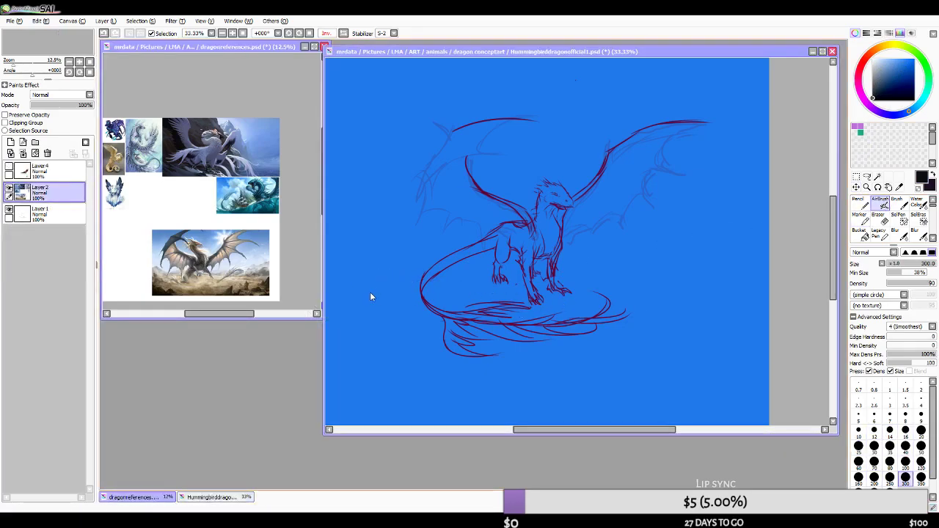
# - Try long horizontal airbrush strokes across the ground beneath the dragon, undoing each one
pyautogui.moveTo(374, 301); pyautogui.dragTo(624, 304)
pyautogui.hotkey('ctrl', 'z')
pyautogui.moveTo(382, 301); pyautogui.dragTo(634, 306)
pyautogui.hotkey('ctrl', 'z')
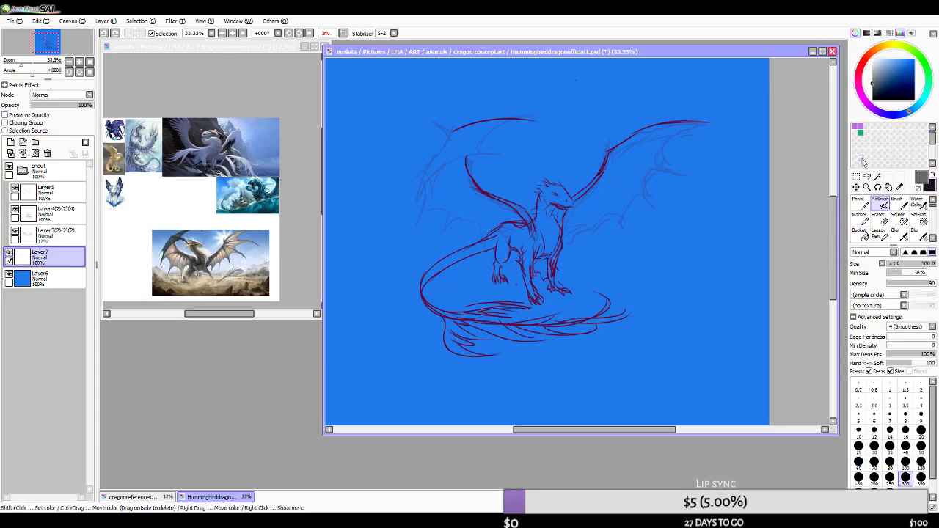
# - Fill Layer7 with dark grey using the Bucket and add a new layer above it
pyautogui.click(861, 231)
pyautogui.click(689, 246)
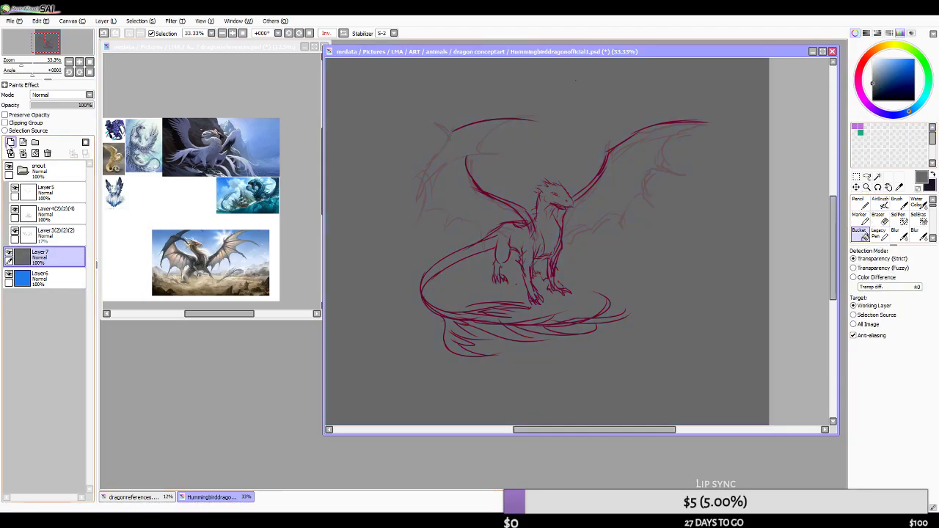
pyautogui.click(10, 143)
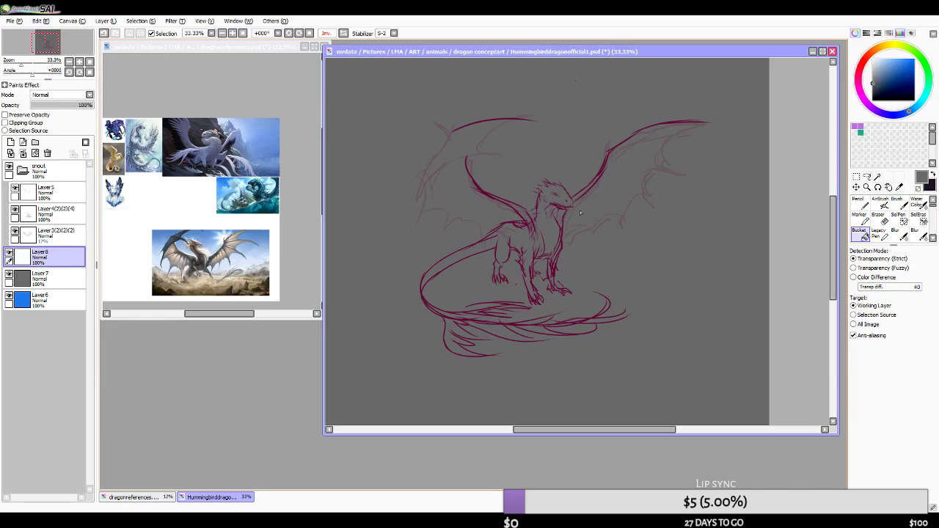
# - Switch to the AirBrush and reduce its size to 120
pyautogui.click(880, 204)
pyautogui.press('[')
pyautogui.press('[')
pyautogui.press('[')
pyautogui.press('[')
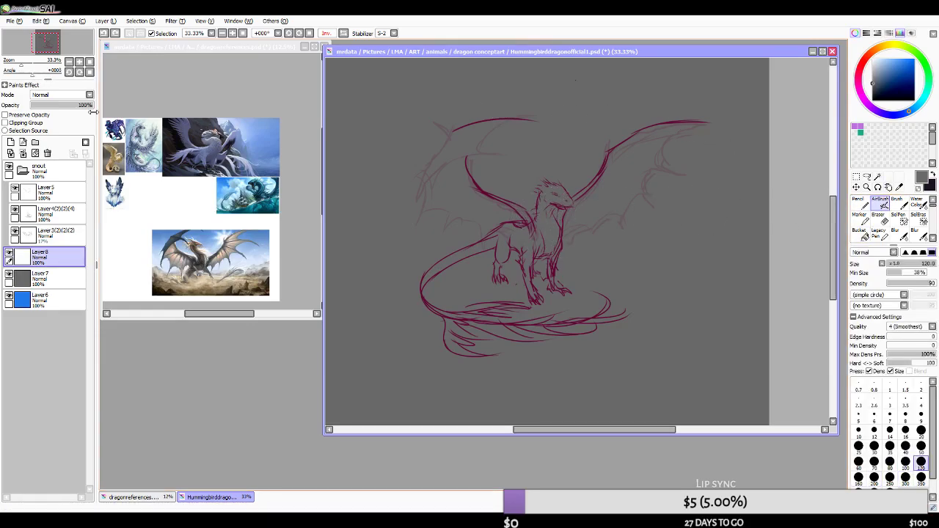
# - Open the Velvet Purple Coronet hummingbird photo from the Downloads folder and fit the whole bird in view
pyautogui.click(106, 47)
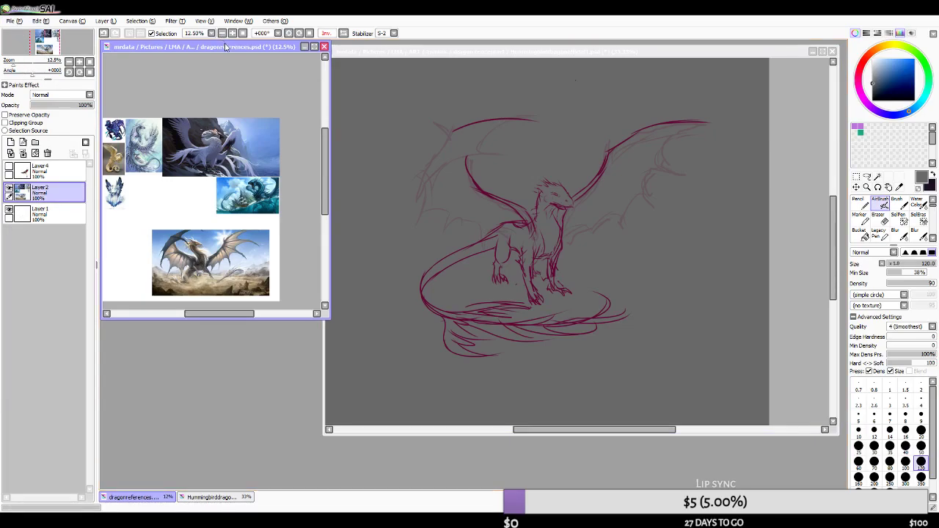
pyautogui.click(13, 22)
pyautogui.click(20, 44)
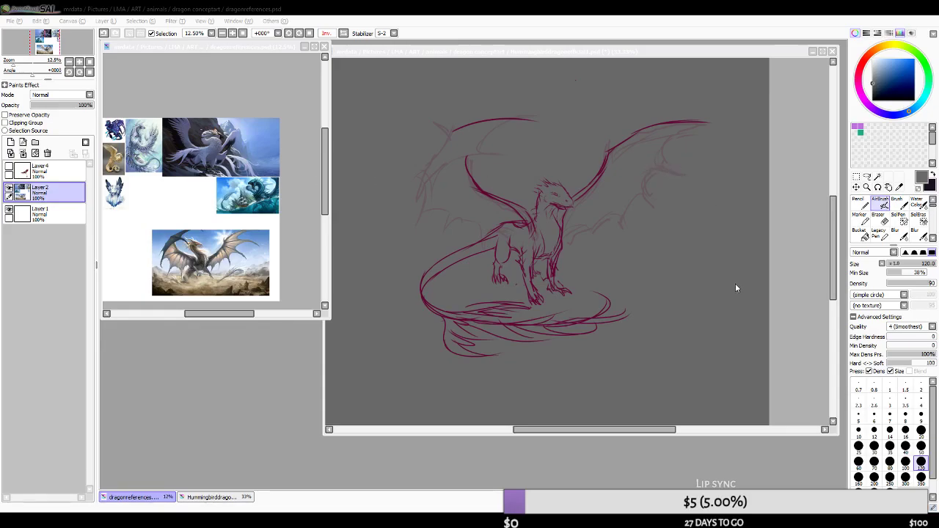
pyautogui.doubleClick(534, 89)
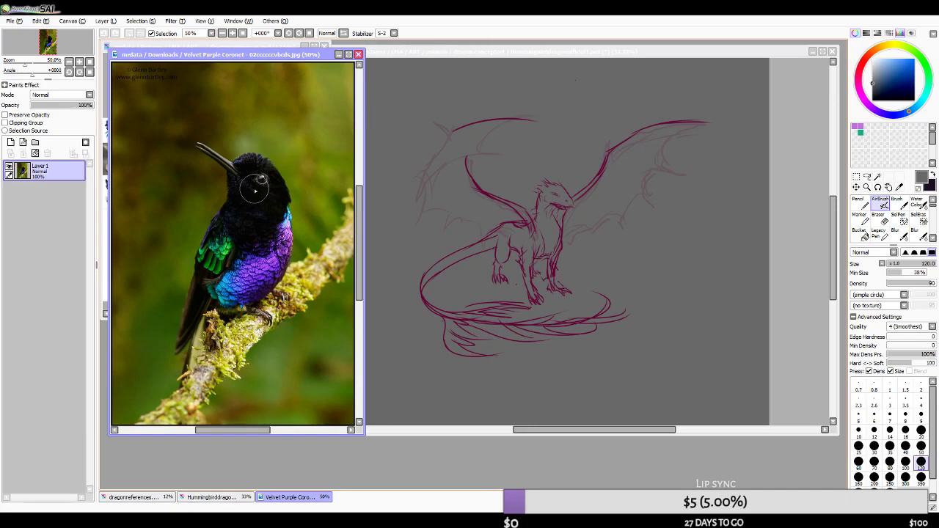
pyautogui.scroll(-2, 255, 190)
pyautogui.scroll(1, 203, 131)
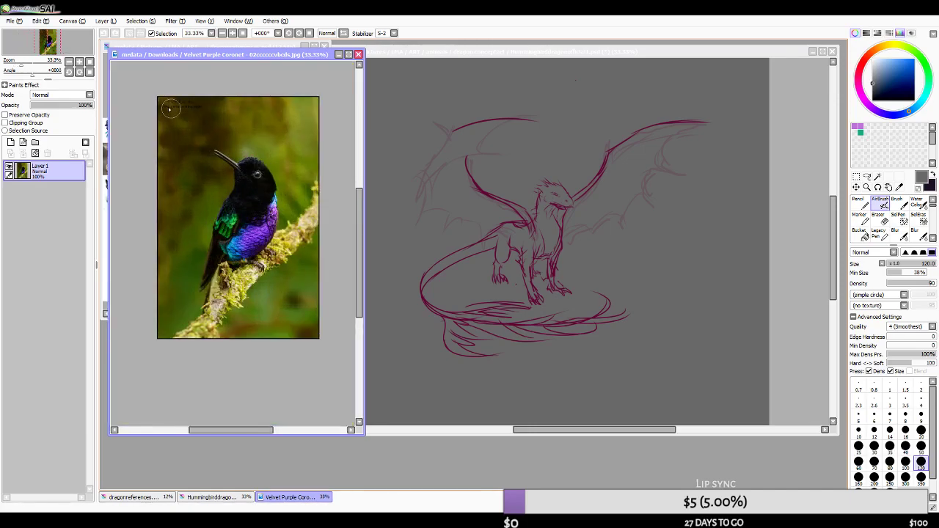
# - Open the Hummingbird-Spirit-Animal photo from the Downloads folder as another reference
pyautogui.click(16, 24)
pyautogui.click(22, 45)
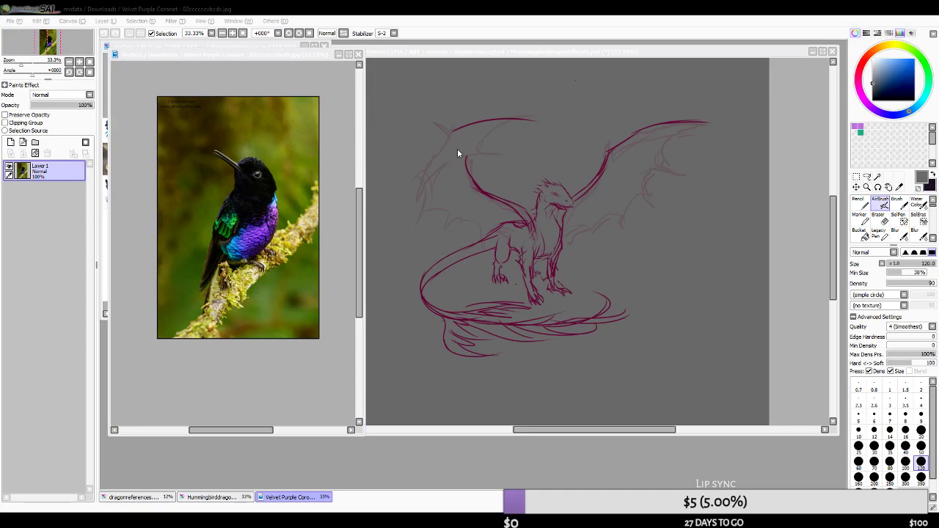
pyautogui.doubleClick(596, 85)
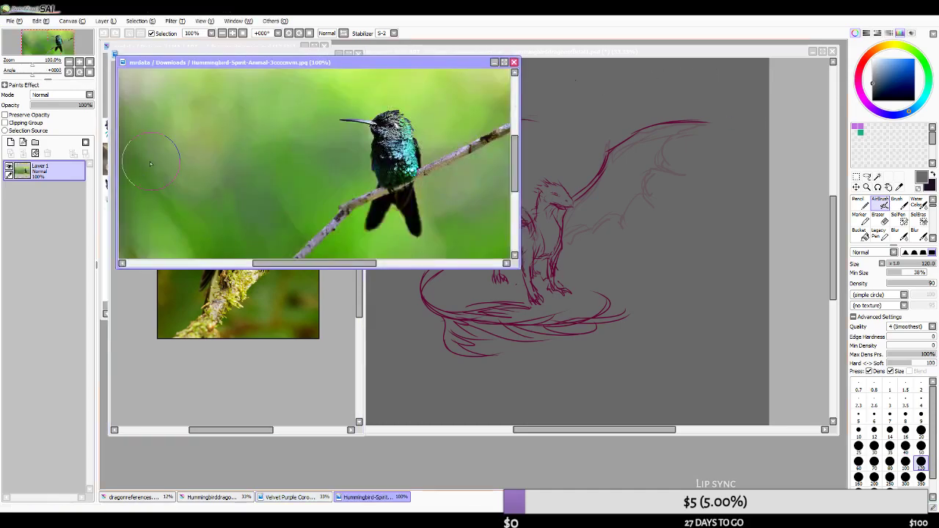
# - Narrow the green-background hummingbird photo's window around the bird at 150% zoom and move it over the dragon canvas
pyautogui.scroll(5, 463, 133)
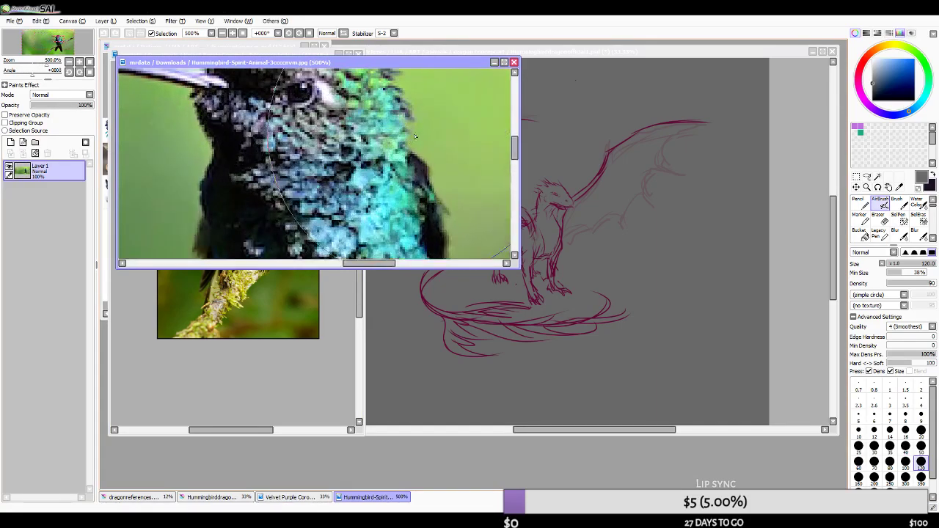
pyautogui.scroll(-3, 414, 160)
pyautogui.scroll(-3, 415, 160)
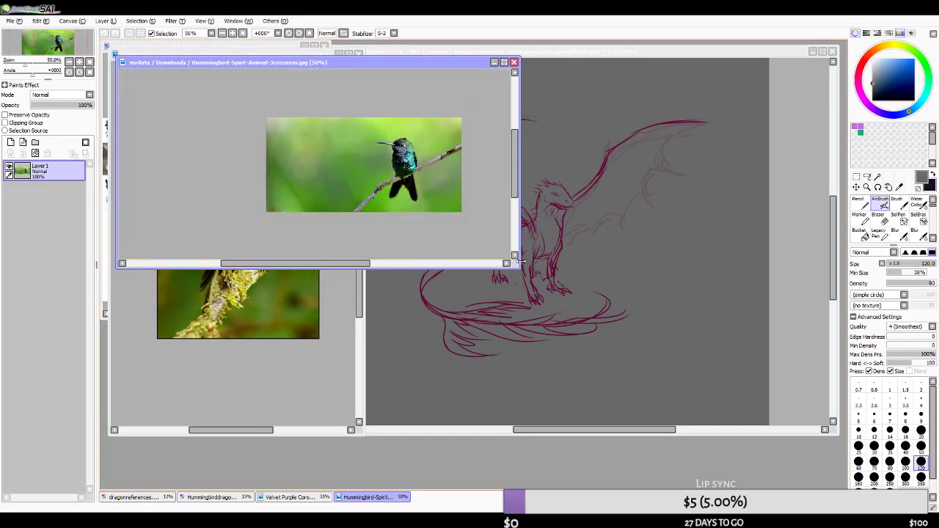
pyautogui.moveTo(521, 269); pyautogui.dragTo(300, 333)
pyautogui.moveTo(279, 293); pyautogui.dragTo(184, 303)
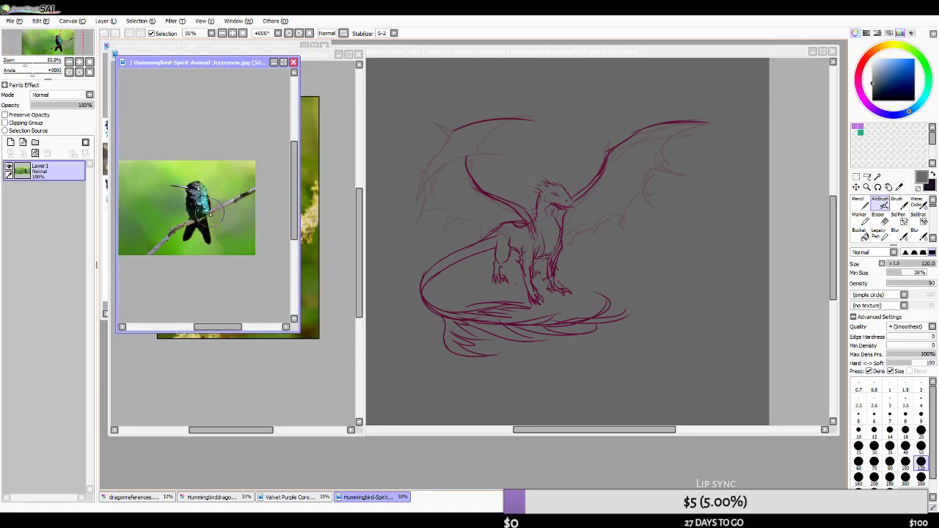
pyautogui.scroll(3, 209, 242)
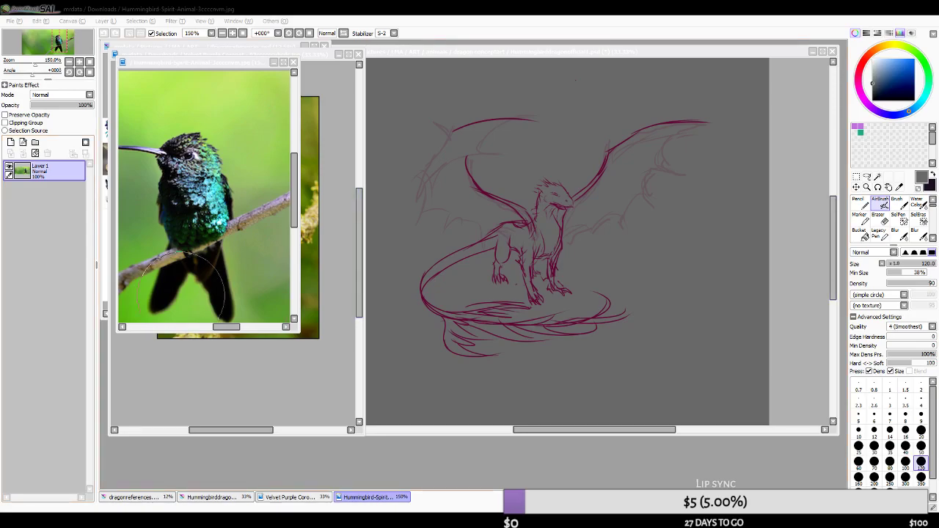
pyautogui.click(533, 57)
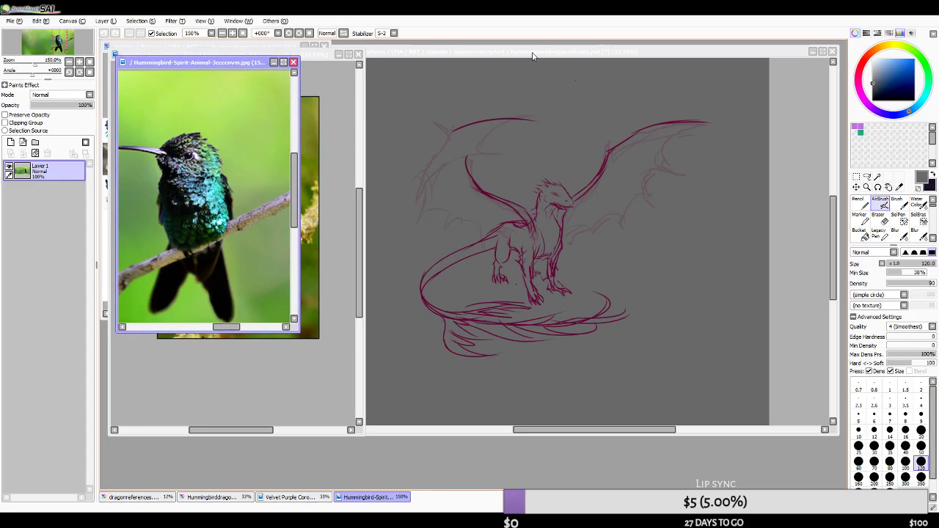
pyautogui.moveTo(236, 63); pyautogui.dragTo(500, 75)
pyautogui.click(9, 21)
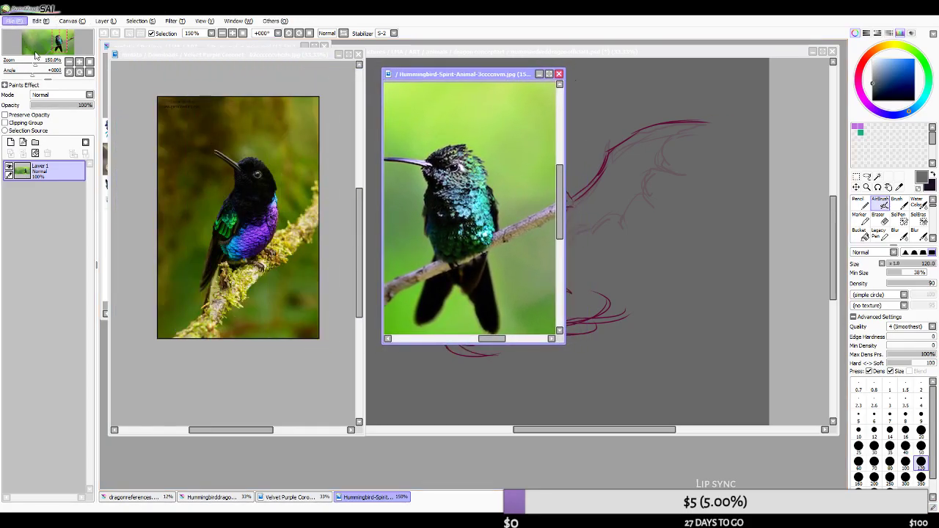
pyautogui.press('Escape')
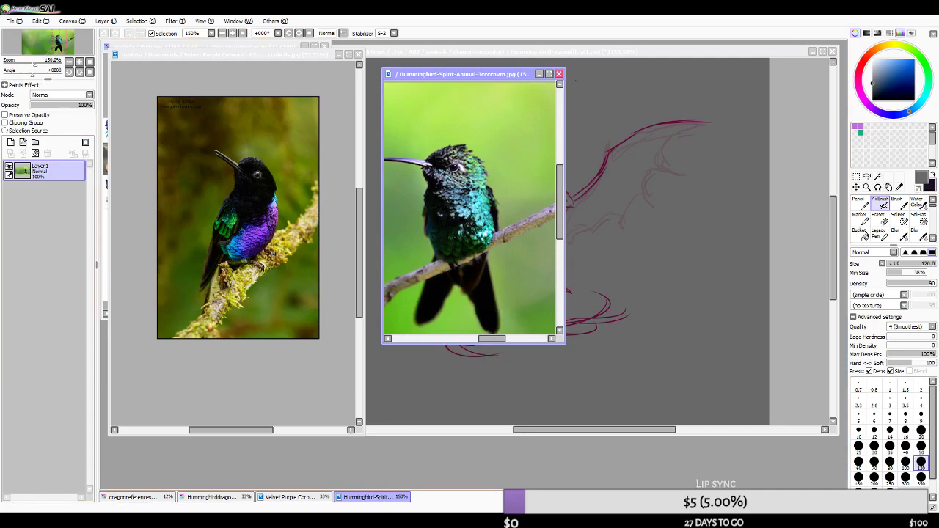
pyautogui.press('alt')
pyautogui.hotkey('alt', 'Tab')
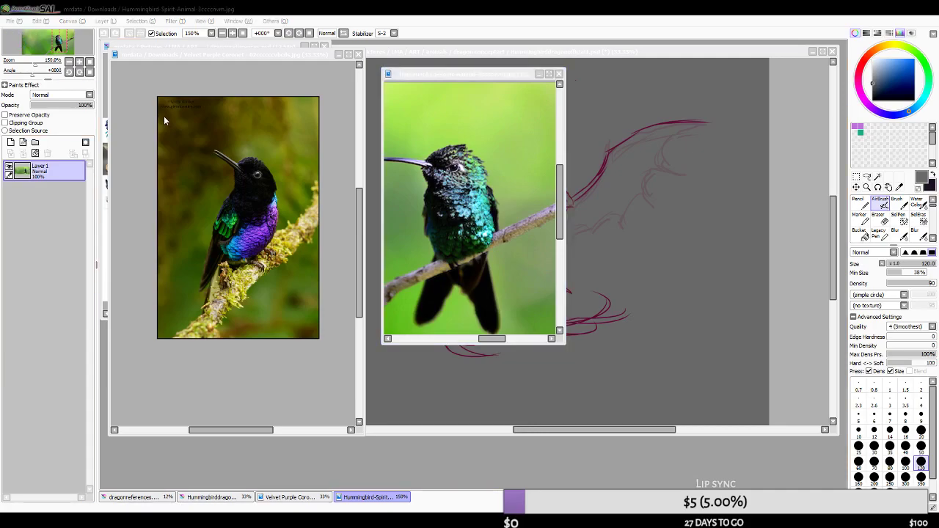
pyautogui.hotkey('alt', 'Tab')
pyautogui.doubleClick(542, 148)
pyautogui.moveTo(313, 70); pyautogui.dragTo(359, 130)
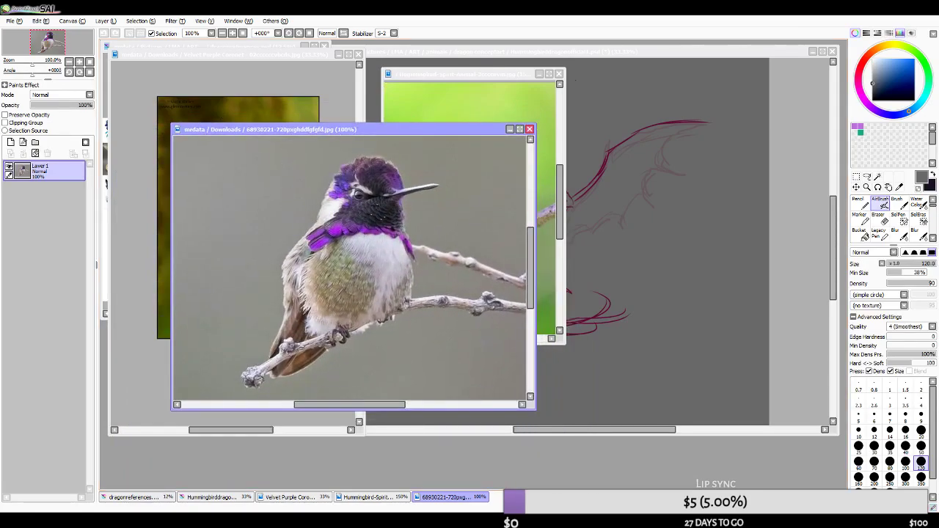
# - Enlarge the Velvet Purple Coronet photo's window and examine the wing and belly feathers up close
pyautogui.hotkey('alt', 'Tab')
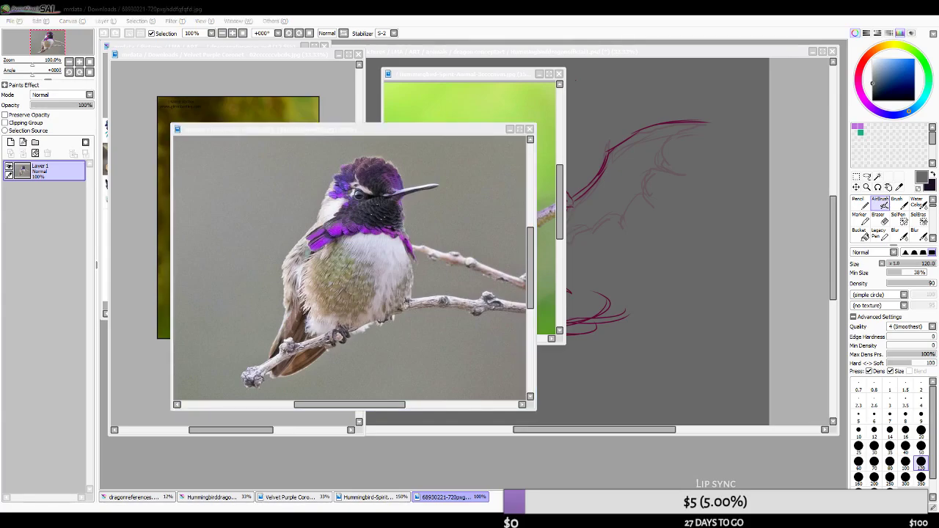
pyautogui.click(246, 55)
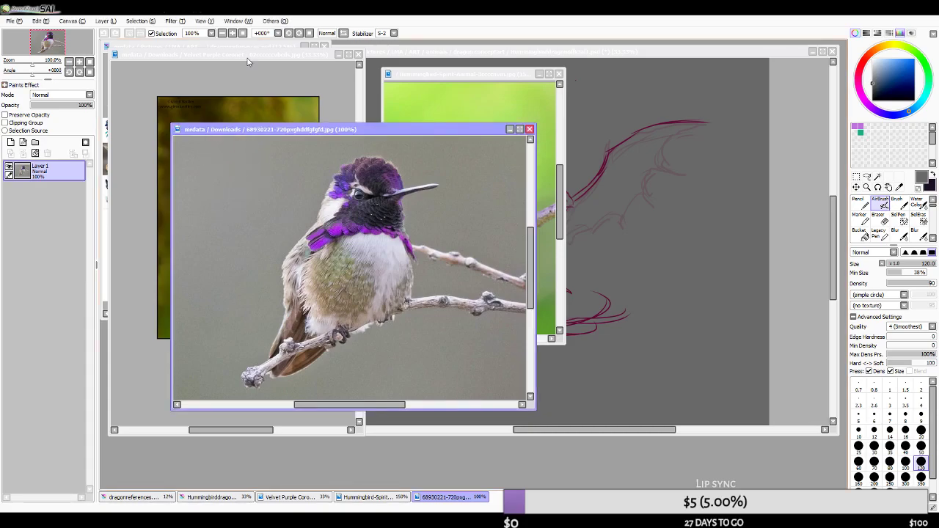
pyautogui.click(247, 58)
pyautogui.scroll(3, 272, 213)
pyautogui.scroll(-1, 272, 220)
pyautogui.scroll(2, 271, 371)
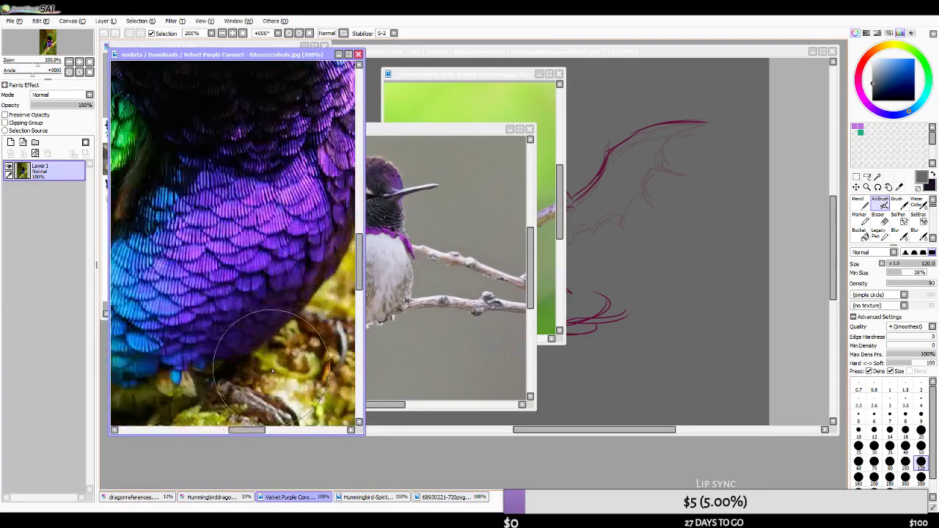
pyautogui.scroll(2, 272, 371)
pyautogui.moveTo(364, 205); pyautogui.dragTo(752, 220)
pyautogui.scroll(-4, 576, 253)
pyautogui.moveTo(591, 228); pyautogui.dragTo(488, 270)
pyautogui.scroll(2, 488, 270)
pyautogui.scroll(-3, 454, 293)
pyautogui.scroll(1, 422, 321)
pyautogui.scroll(3, 422, 323)
pyautogui.scroll(-2, 429, 345)
pyautogui.scroll(2, 448, 294)
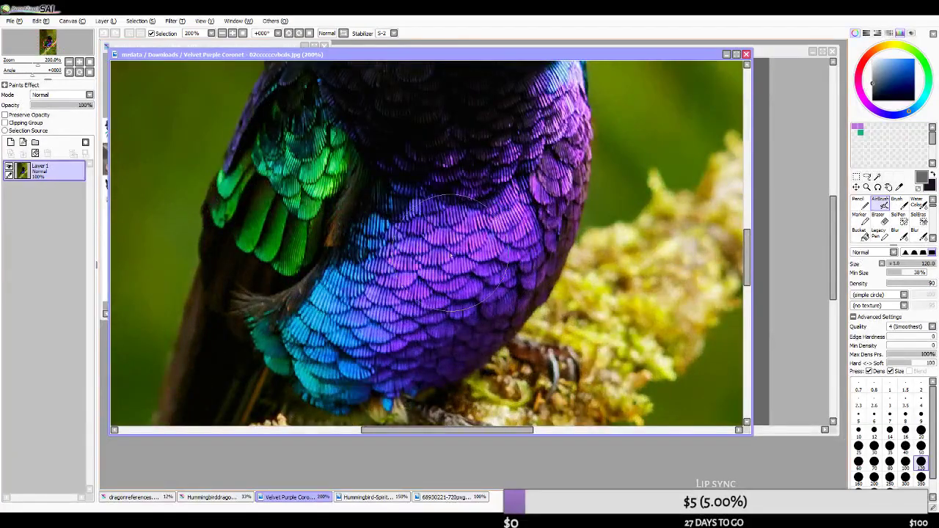
pyautogui.scroll(2, 456, 256)
pyautogui.scroll(-4, 469, 264)
pyautogui.scroll(3, 482, 273)
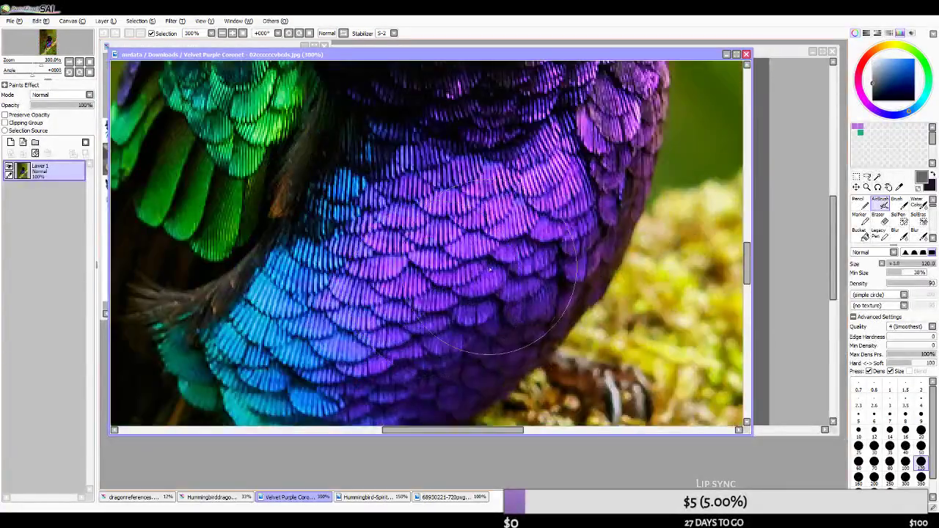
pyautogui.scroll(-4, 482, 273)
pyautogui.scroll(2, 470, 308)
# - Bring the purple-throated hummingbird photo to the front and examine its head and throat feathers up close
pyautogui.click(798, 98)
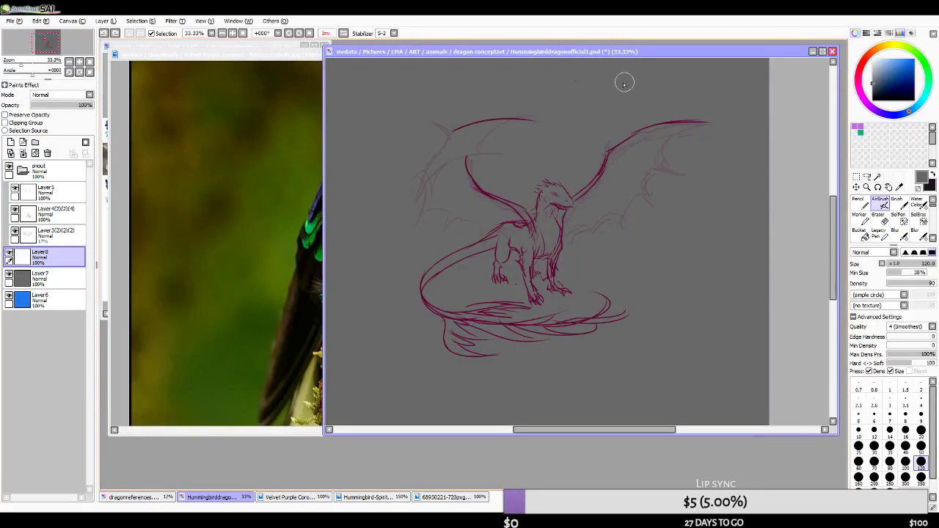
pyautogui.click(131, 497)
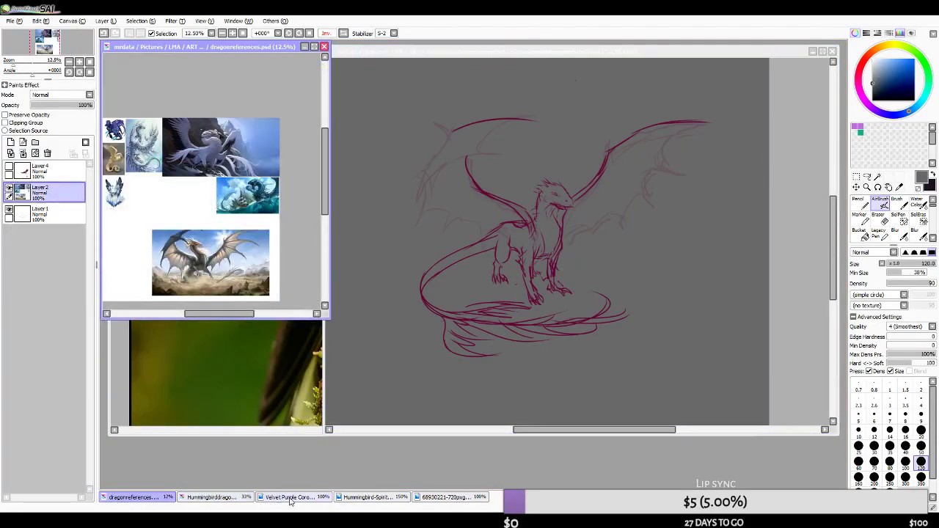
pyautogui.click(460, 497)
pyautogui.scroll(2, 338, 290)
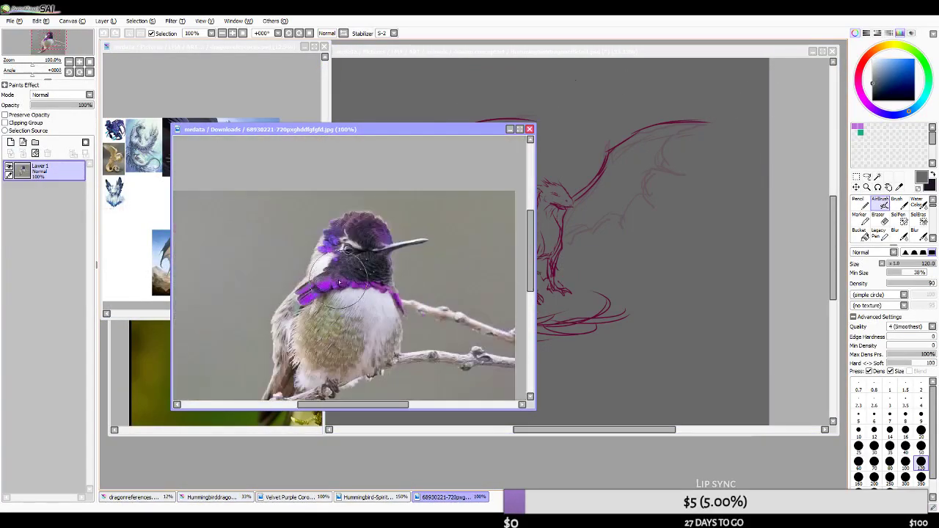
pyautogui.scroll(5, 339, 290)
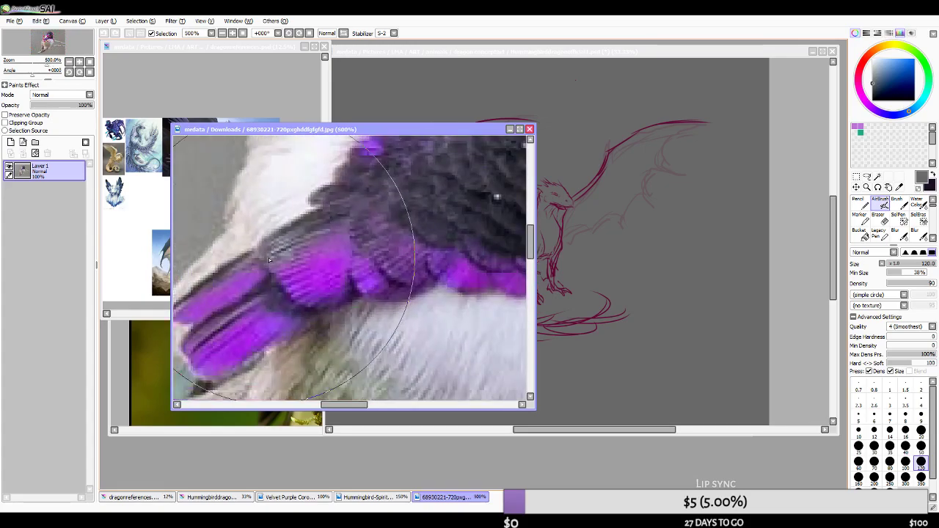
pyautogui.scroll(-4, 269, 259)
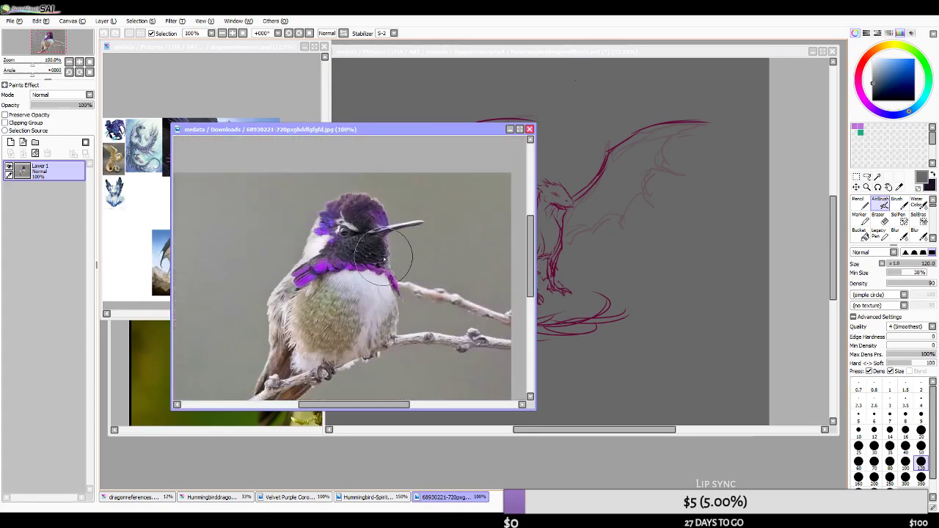
pyautogui.scroll(2, 315, 227)
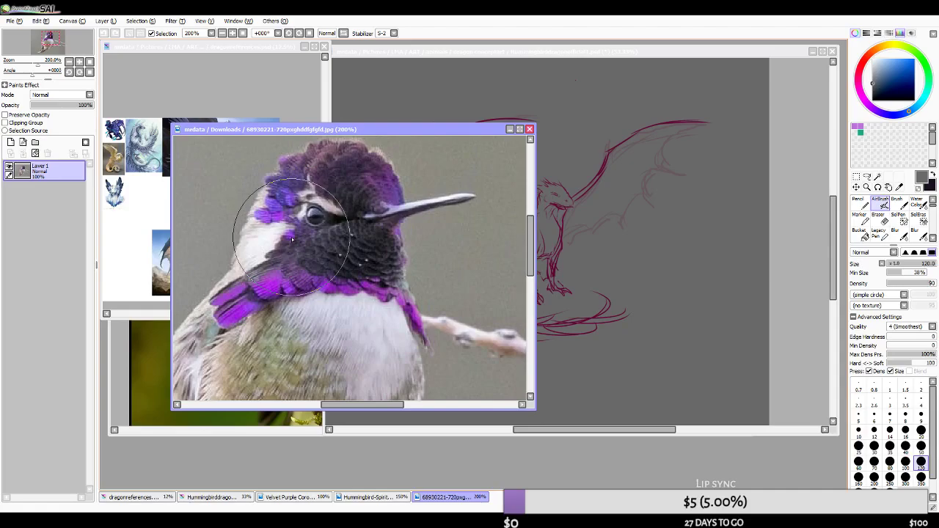
pyautogui.scroll(-2, 344, 231)
pyautogui.scroll(1, 383, 241)
pyautogui.scroll(1, 383, 241)
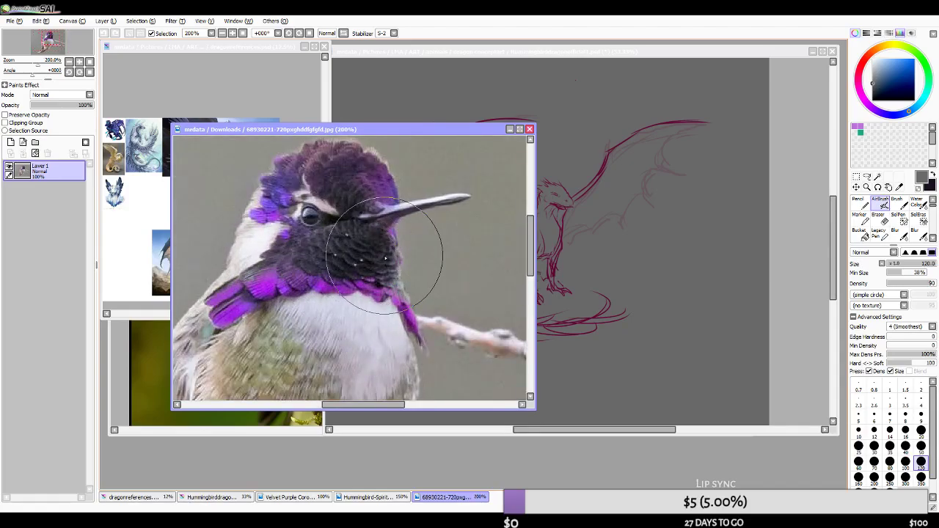
pyautogui.scroll(-3, 396, 241)
pyautogui.scroll(3, 375, 220)
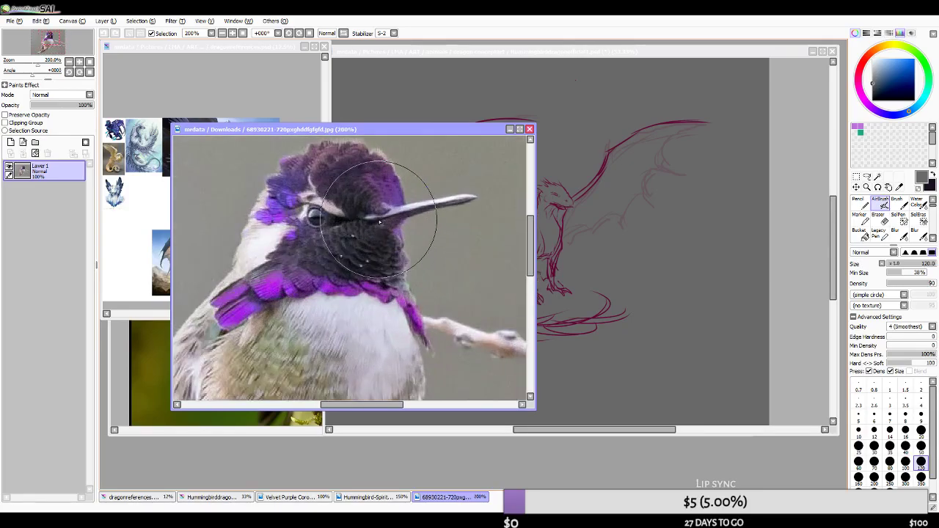
pyautogui.scroll(-3, 349, 224)
pyautogui.scroll(2, 350, 222)
pyautogui.scroll(1, 350, 222)
pyautogui.scroll(-2, 352, 220)
pyautogui.scroll(3, 356, 220)
pyautogui.scroll(-2, 359, 219)
pyautogui.scroll(-1, 360, 218)
pyautogui.scroll(2, 360, 218)
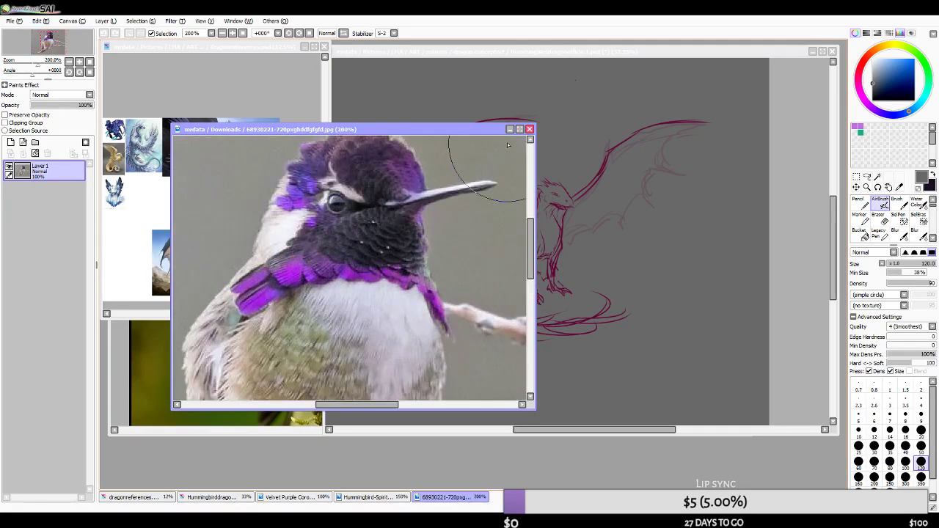
# - Move the purple-throated hummingbird window clear of the dragon sketch and shrink the Velvet Purple Coronet window to a small view at 75%
pyautogui.moveTo(328, 129); pyautogui.dragTo(260, 43)
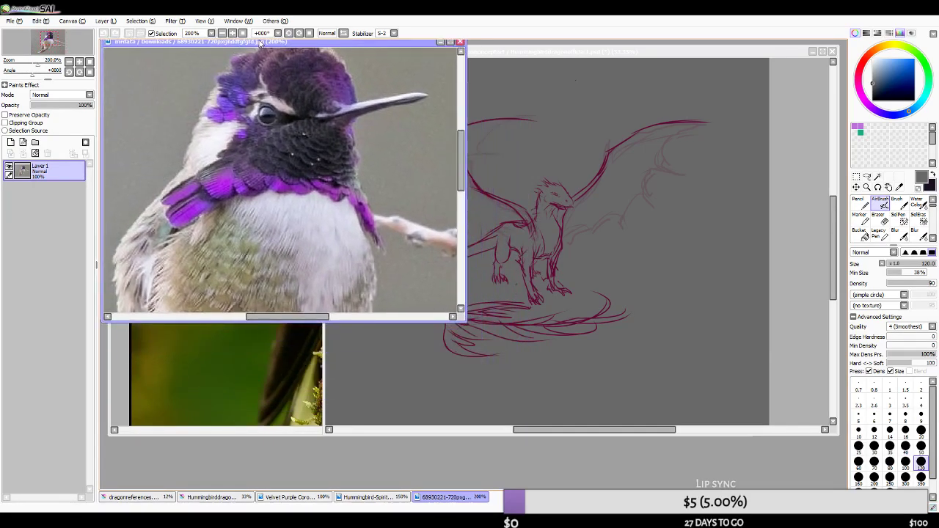
pyautogui.click(271, 432)
pyautogui.scroll(-2, 396, 344)
pyautogui.scroll(2, 396, 345)
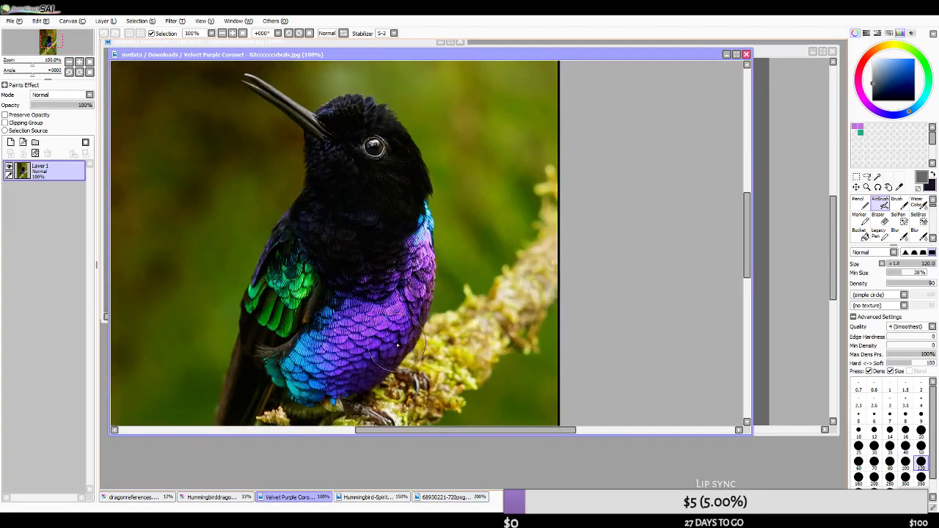
pyautogui.scroll(-2, 394, 243)
pyautogui.scroll(2, 364, 250)
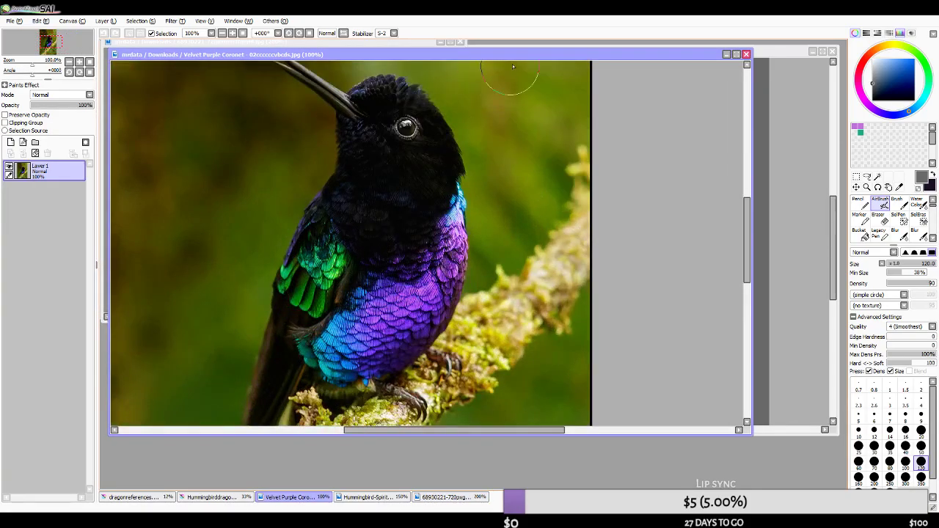
pyautogui.moveTo(753, 46); pyautogui.dragTo(396, 207)
pyautogui.scroll(-1, 301, 252)
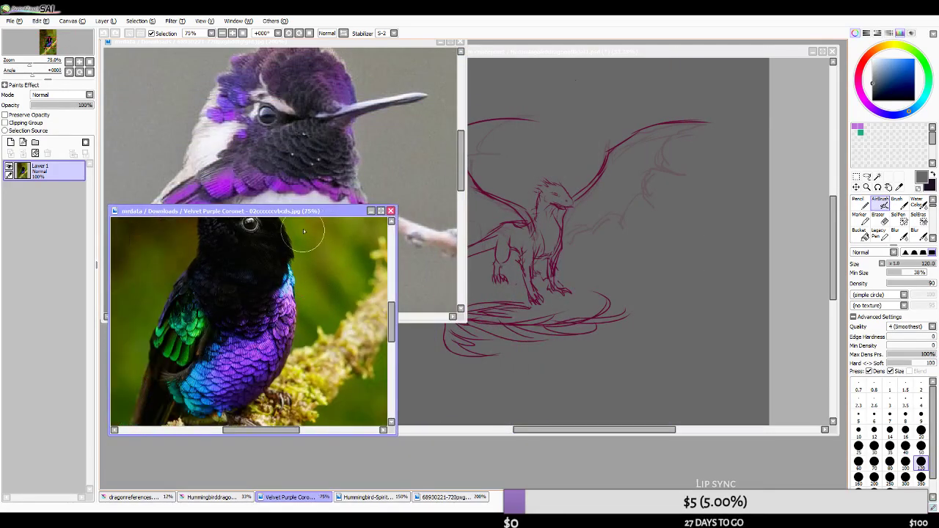
# - Frame the purple-throated hummingbird at 150% zoom and close the Velvet Purple Coronet photo
pyautogui.click(325, 42)
pyautogui.scroll(-5, 316, 105)
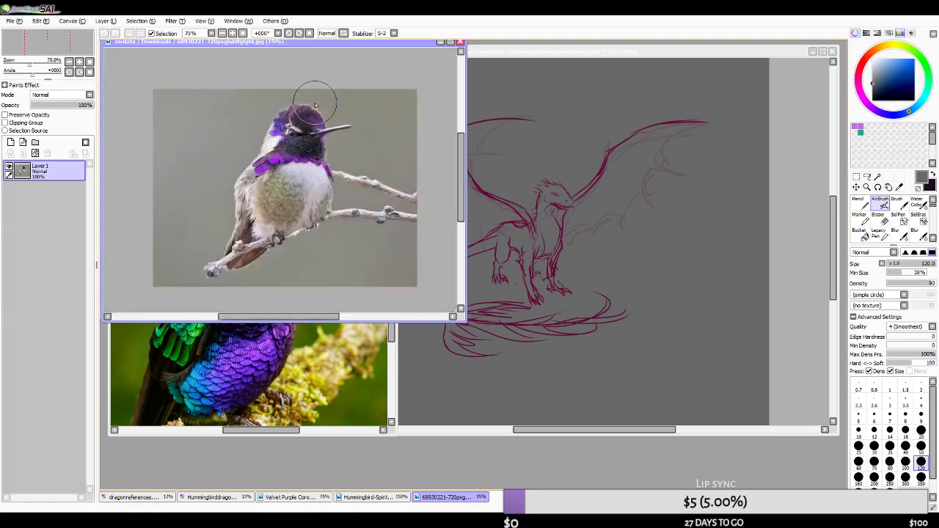
pyautogui.scroll(3, 316, 105)
pyautogui.scroll(-2, 316, 105)
pyautogui.scroll(1, 315, 105)
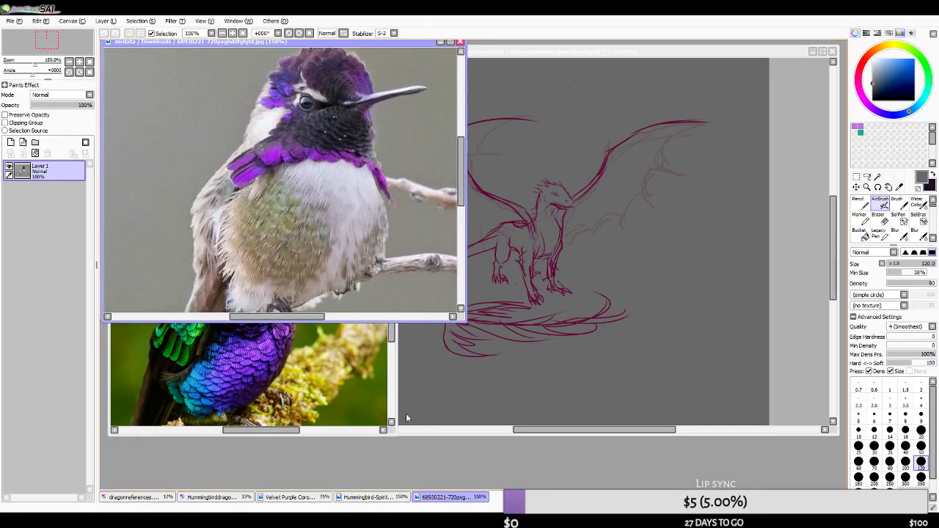
pyautogui.click(253, 433)
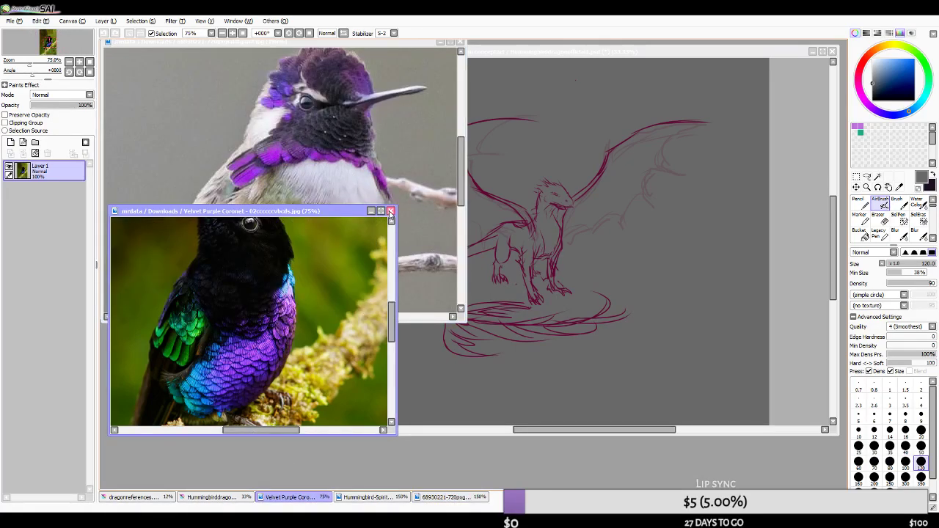
pyautogui.click(390, 212)
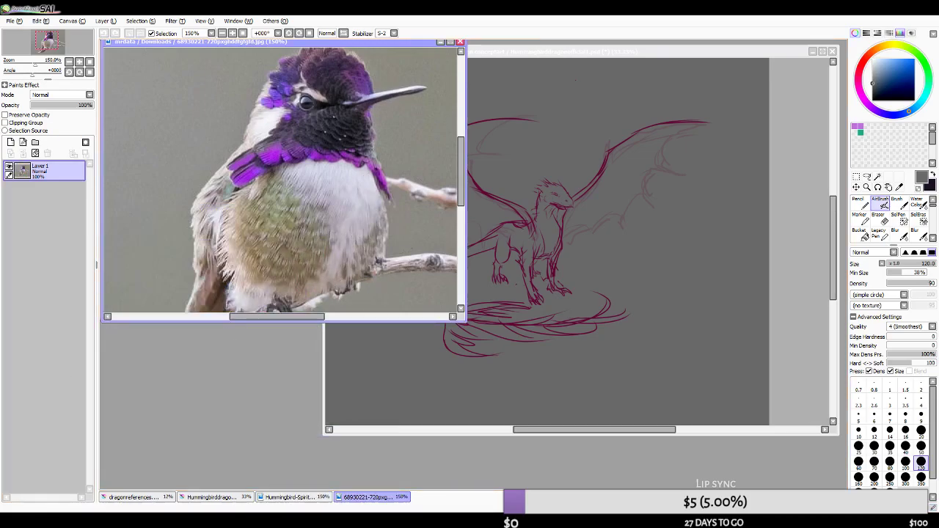
# - Airbrush a broad light grey stroke on Layer8 of the dragon drawing, from the shoulder out across the wing beside its head
pyautogui.hotkey('alt', 'Tab')
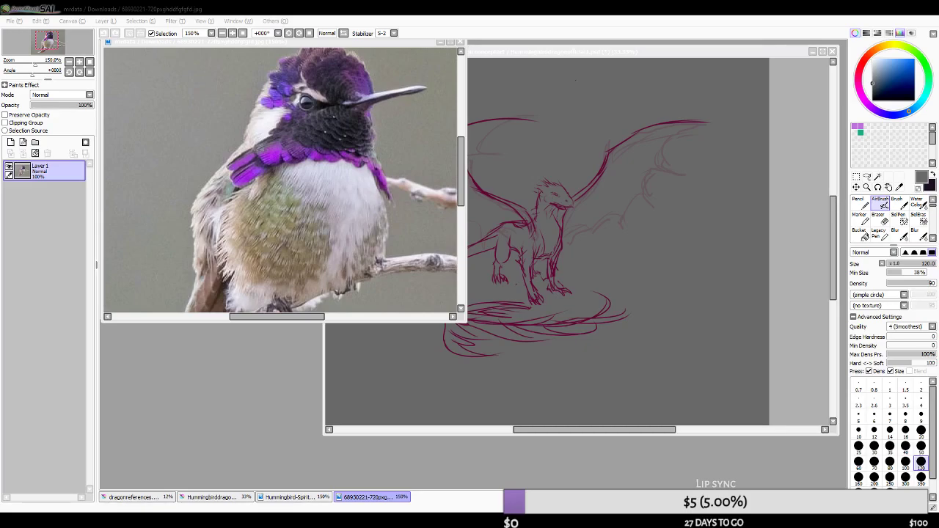
pyautogui.click(562, 51)
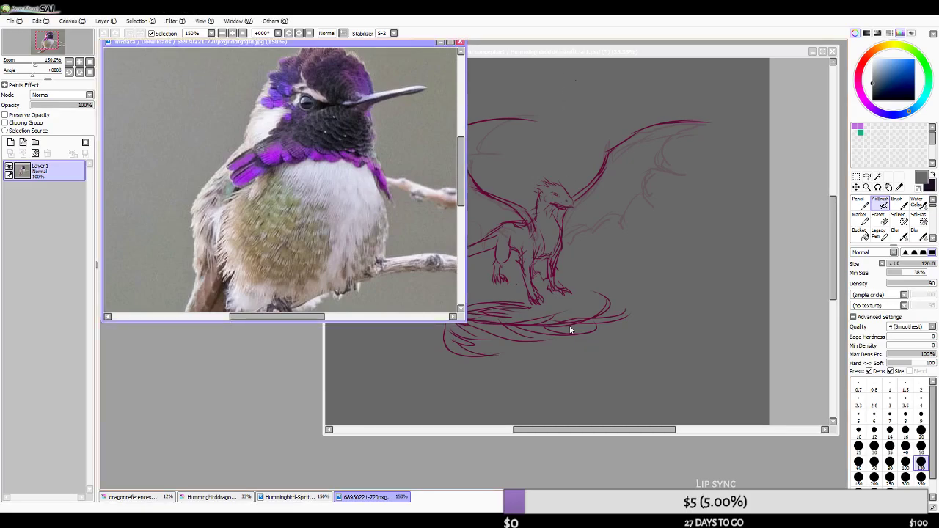
pyautogui.click(567, 432)
pyautogui.scroll(-2, 527, 311)
pyautogui.scroll(2, 527, 283)
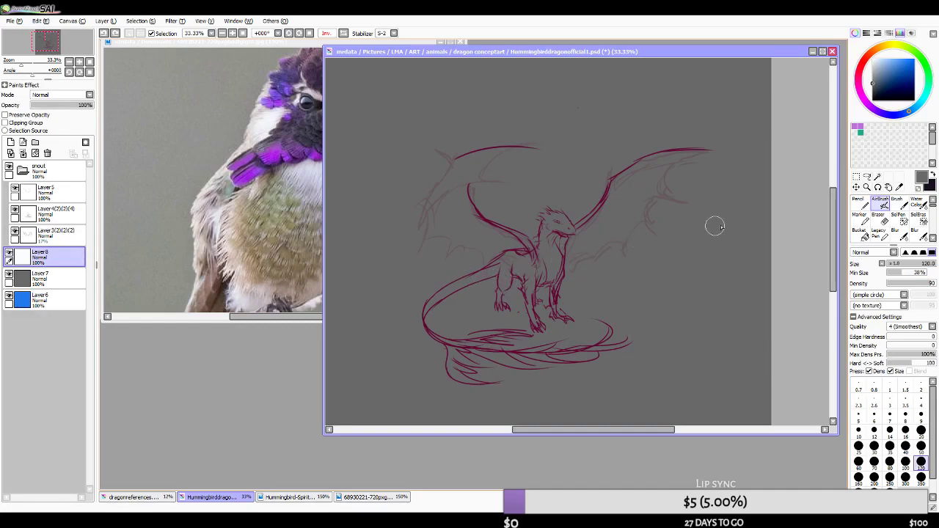
pyautogui.click(872, 67)
pyautogui.moveTo(522, 257); pyautogui.dragTo(667, 180)
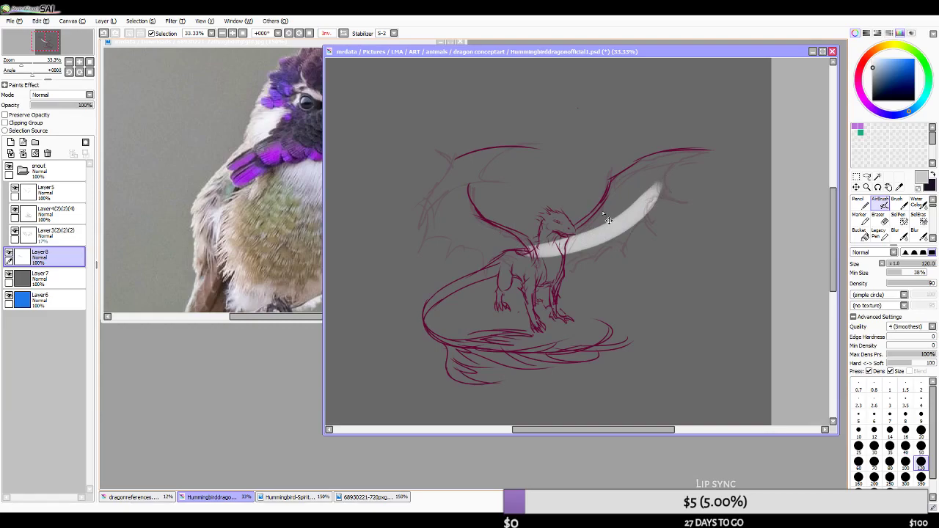
# - Undo the broad stroke, then airbrush light grey along the underside of the wing beside the head out to its tip, finishing at size 80
pyautogui.hotkey('ctrl', 'z')
pyautogui.moveTo(552, 253)
pyautogui.mouseDown()
pyautogui.moveTo(599, 223)
pyautogui.moveTo(627, 184)
pyautogui.mouseUp()
pyautogui.press('[')
pyautogui.press('[')
pyautogui.moveTo(603, 216)
pyautogui.mouseDown()
pyautogui.moveTo(655, 162)
pyautogui.moveTo(694, 153)
pyautogui.mouseUp()
pyautogui.moveTo(640, 171); pyautogui.dragTo(717, 159)
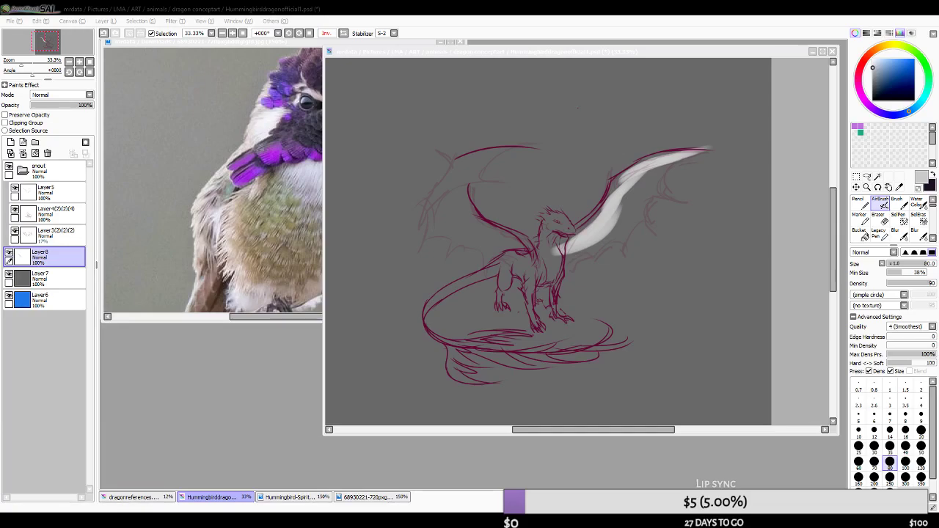
# - Bring the dragonreferences document forward and examine the white feathered creature at 33.33% zoom
pyautogui.click(21, 24)
pyautogui.click(23, 63)
pyautogui.click(131, 498)
pyautogui.scroll(3, 209, 111)
pyautogui.scroll(-3, 236, 179)
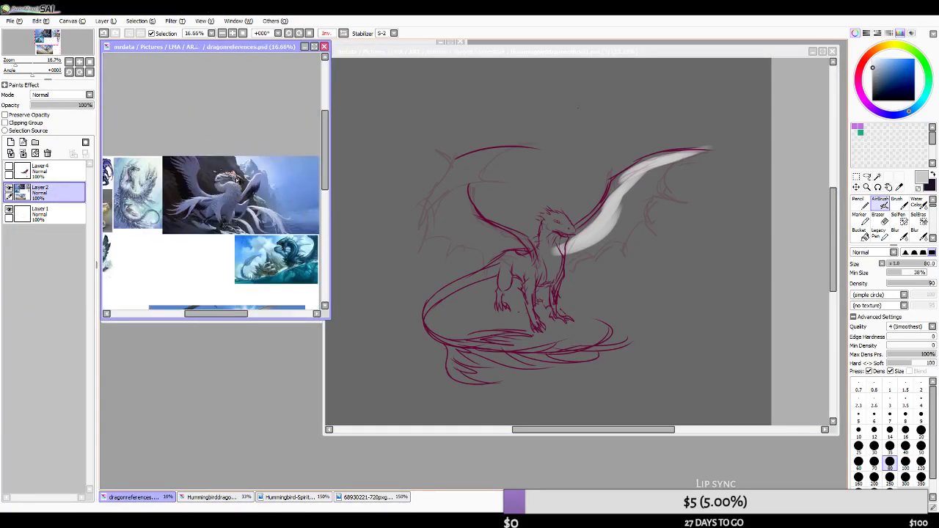
pyautogui.scroll(-2, 229, 238)
pyautogui.scroll(6, 231, 220)
pyautogui.scroll(-1, 215, 229)
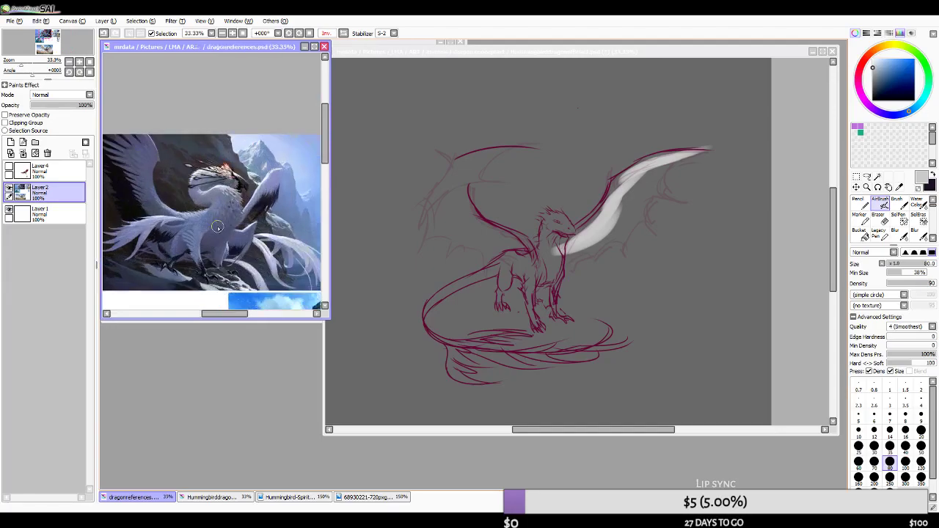
# - Choose a muted purple-grey and airbrush it over the dragon's body and the wing membranes on Layer8
pyautogui.click(578, 51)
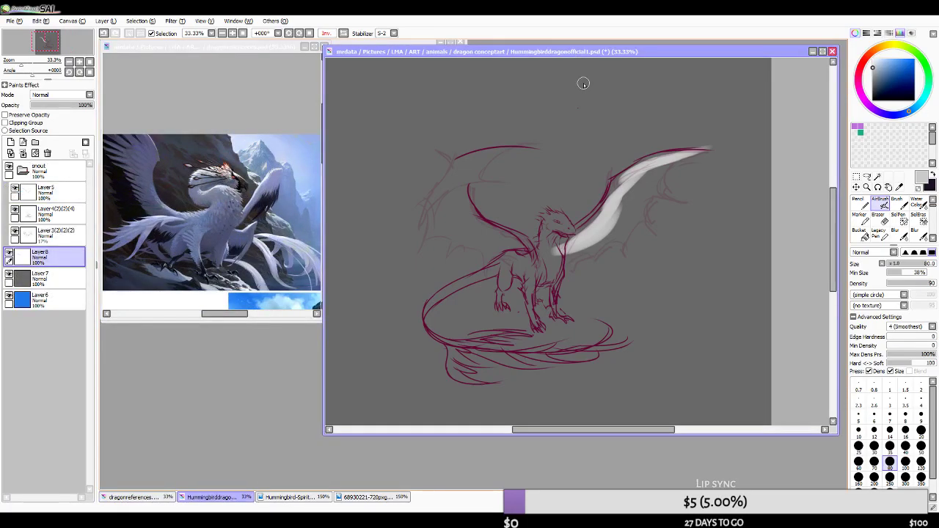
pyautogui.press(']')
pyautogui.press(']')
pyautogui.press(']')
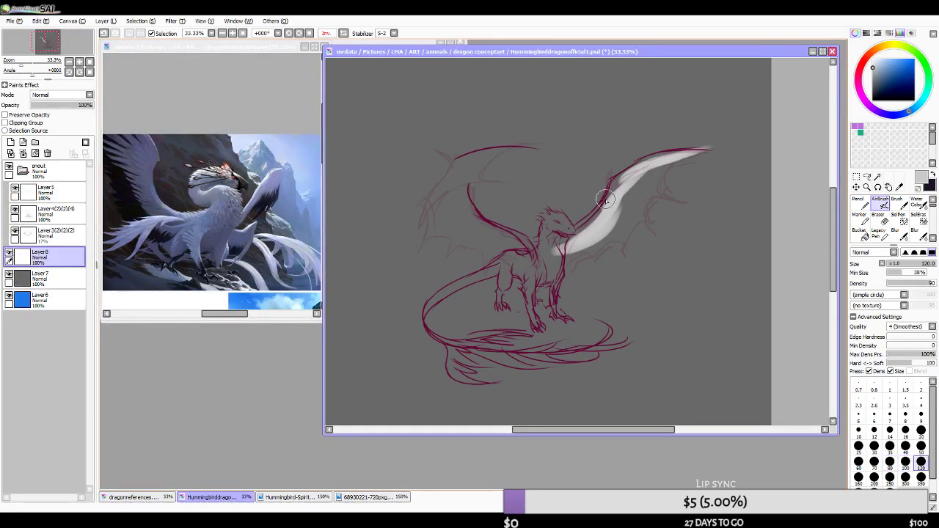
pyautogui.click(879, 113)
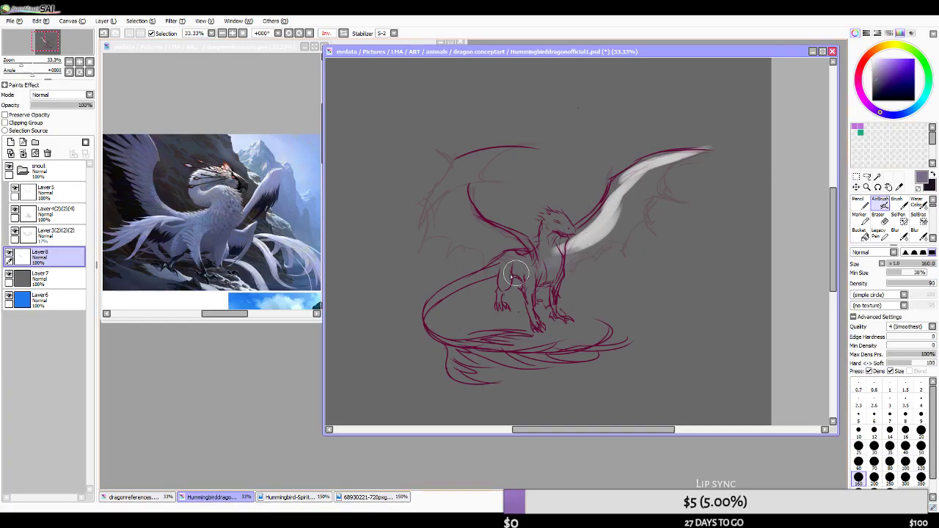
pyautogui.press('[')
pyautogui.press('[')
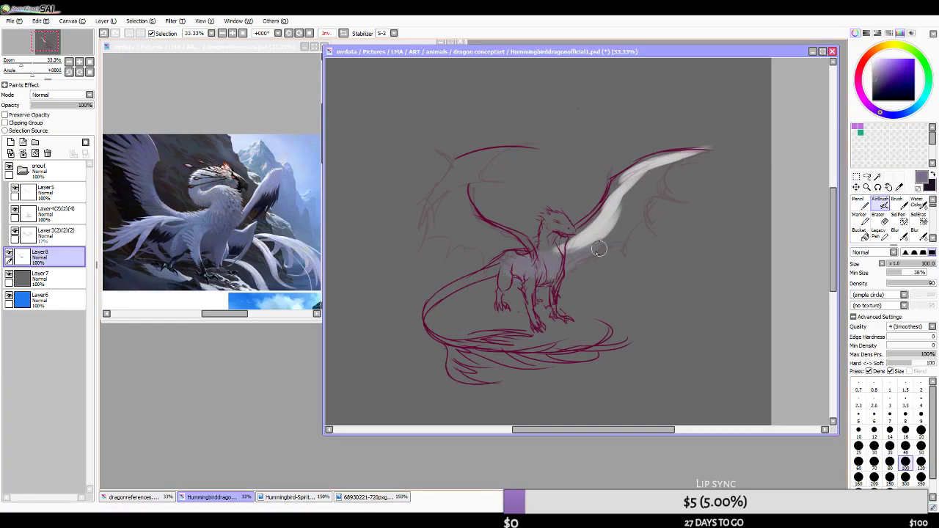
pyautogui.press(']')
pyautogui.press(']')
pyautogui.moveTo(474, 240)
pyautogui.mouseDown()
pyautogui.moveTo(506, 248)
pyautogui.moveTo(450, 229)
pyautogui.moveTo(442, 210)
pyautogui.moveTo(554, 240)
pyautogui.moveTo(485, 227)
pyautogui.moveTo(562, 227)
pyautogui.moveTo(574, 242)
pyautogui.moveTo(560, 226)
pyautogui.moveTo(536, 240)
pyautogui.moveTo(561, 246)
pyautogui.mouseUp()
# - Sample the wing's light grey and airbrush the outer feathers of the far wing and the head at size 120
pyautogui.keyDown('alt'); pyautogui.click(609, 229); pyautogui.keyUp('alt')
pyautogui.press('[')
pyautogui.moveTo(440, 187)
pyautogui.mouseDown()
pyautogui.moveTo(498, 185)
pyautogui.moveTo(447, 162)
pyautogui.moveTo(525, 151)
pyautogui.moveTo(440, 227)
pyautogui.moveTo(451, 246)
pyautogui.moveTo(480, 251)
pyautogui.mouseUp()
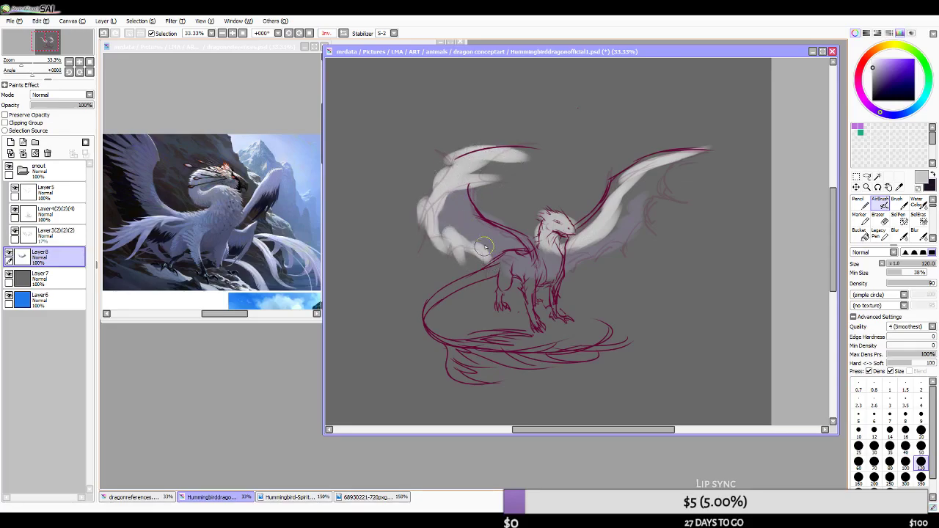
# - Sample the purple-grey from the far wing and airbrush it along the base of the tail at size 80
pyautogui.keyDown('alt'); pyautogui.click(497, 236); pyautogui.keyUp('alt')
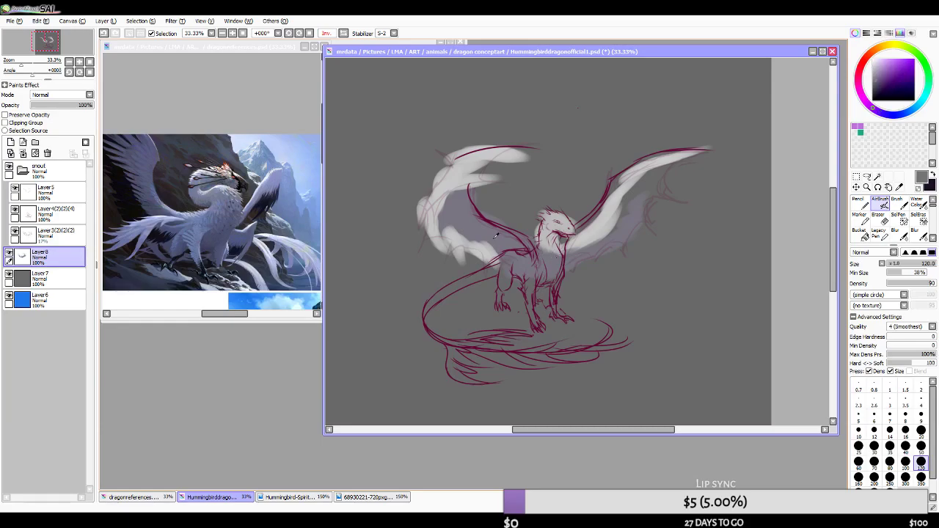
pyautogui.press('[')
pyautogui.press('[')
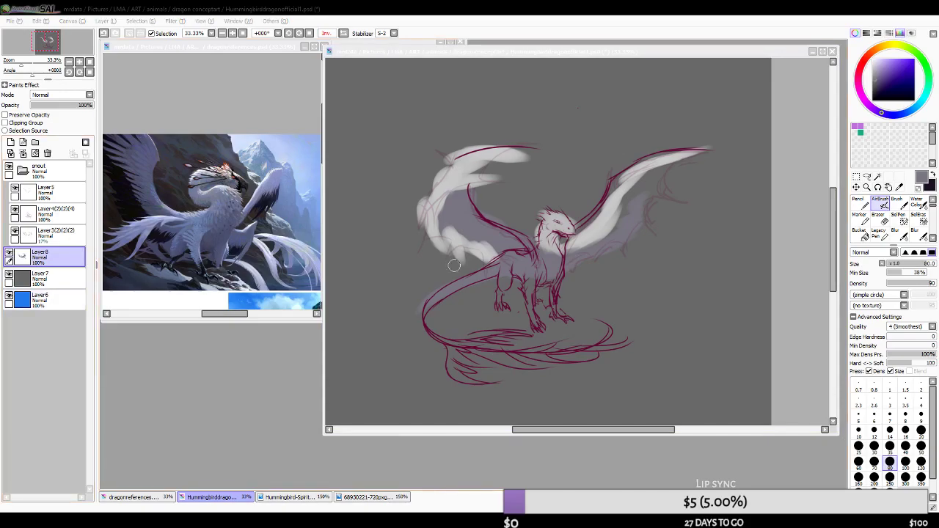
pyautogui.moveTo(520, 218); pyautogui.dragTo(524, 240)
pyautogui.hotkey('ctrl', 'z')
pyautogui.moveTo(567, 118)
pyautogui.mouseDown()
pyautogui.moveTo(559, 185)
pyautogui.moveTo(514, 115)
pyautogui.mouseUp()
pyautogui.hotkey('ctrl', 'z')
pyautogui.moveTo(580, 81)
pyautogui.mouseDown()
pyautogui.moveTo(553, 125)
pyautogui.moveTo(528, 114)
pyautogui.mouseUp()
pyautogui.moveTo(581, 151); pyautogui.dragTo(621, 105)
pyautogui.hotkey('ctrl', 'z')
pyautogui.hotkey('ctrl', 'z')
pyautogui.moveTo(578, 80); pyautogui.dragTo(530, 115)
pyautogui.moveTo(578, 151); pyautogui.dragTo(620, 105)
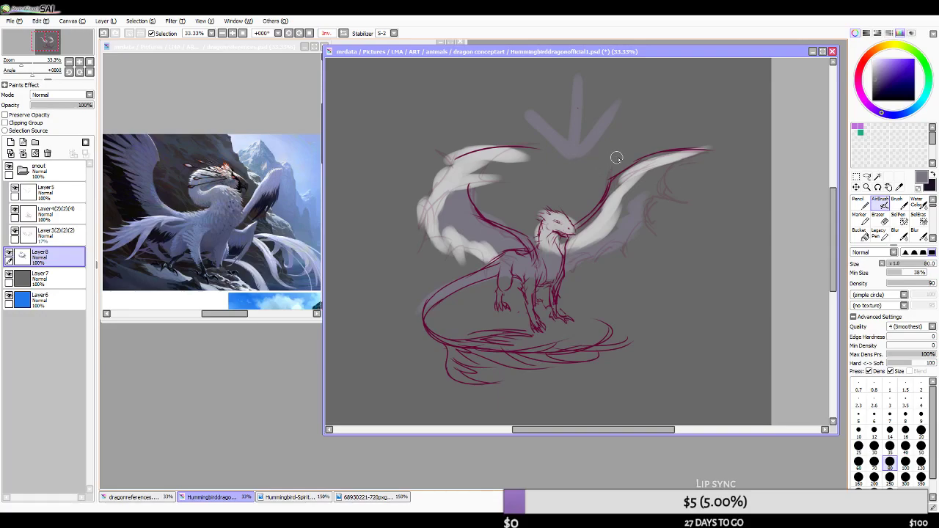
pyautogui.hotkey('ctrl', 'z')
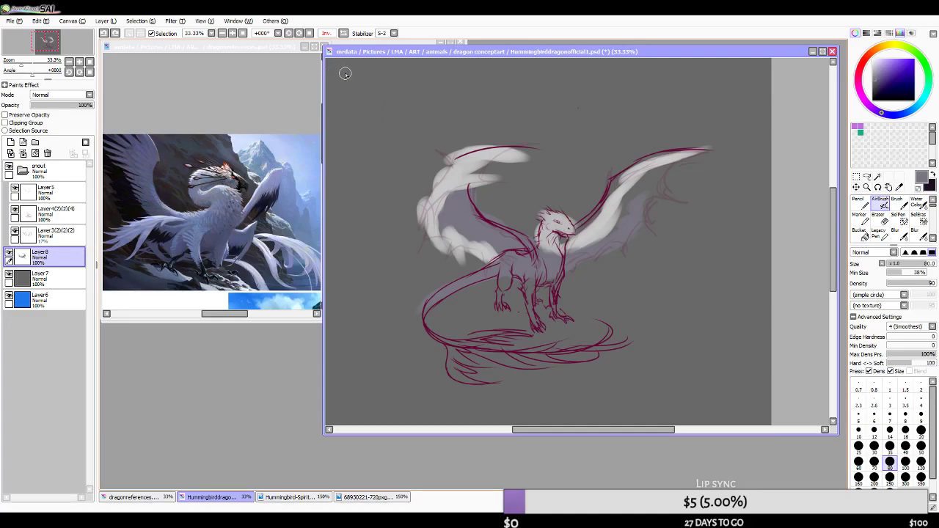
pyautogui.moveTo(336, 71)
pyautogui.mouseDown()
pyautogui.moveTo(394, 114)
pyautogui.moveTo(377, 115)
pyautogui.moveTo(423, 94)
pyautogui.mouseUp()
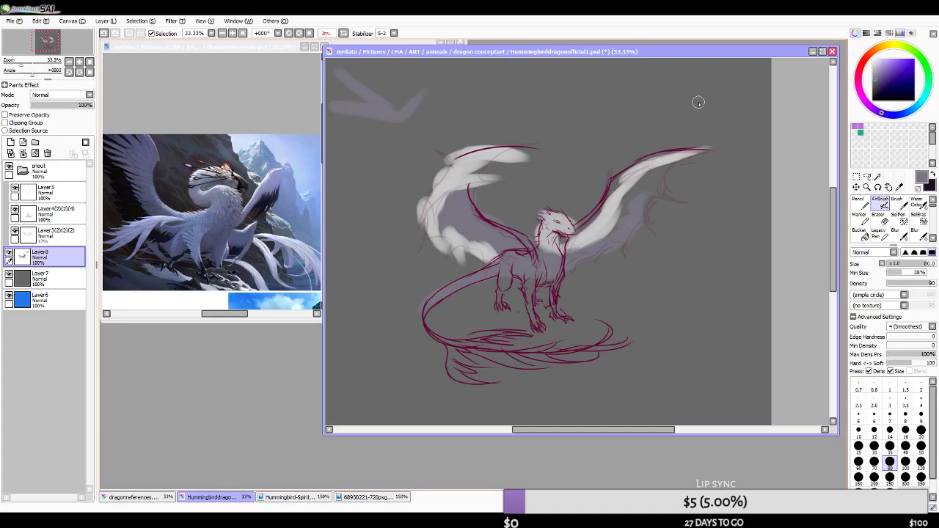
pyautogui.hotkey('ctrl', 'z')
pyautogui.moveTo(330, 245)
pyautogui.mouseDown()
pyautogui.moveTo(386, 244)
pyautogui.moveTo(339, 235)
pyautogui.mouseUp()
pyautogui.hotkey('ctrl', 'z')
# - Airbrush a light grey spiral at size 70 in the empty area beyond the far wing, with an arrow from it towards the wing
pyautogui.press('[')
pyautogui.moveTo(342, 93)
pyautogui.mouseDown()
pyautogui.moveTo(356, 77)
pyautogui.moveTo(336, 78)
pyautogui.moveTo(349, 79)
pyautogui.mouseUp()
pyautogui.hotkey('ctrl', 'z')
pyautogui.rightClick(452, 170)
pyautogui.moveTo(333, 241); pyautogui.dragTo(356, 242)
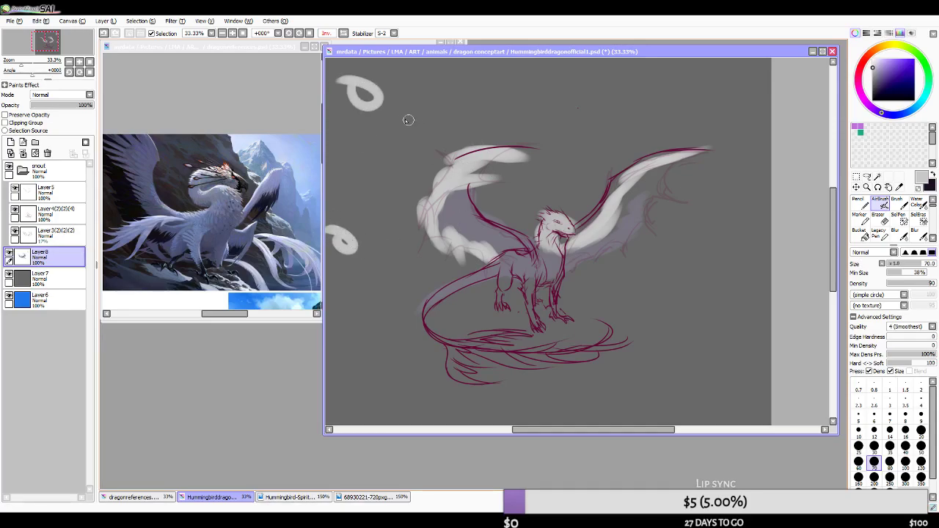
pyautogui.moveTo(378, 64)
pyautogui.mouseDown()
pyautogui.moveTo(354, 63)
pyautogui.moveTo(342, 77)
pyautogui.mouseUp()
pyautogui.moveTo(390, 124)
pyautogui.mouseDown()
pyautogui.moveTo(433, 154)
pyautogui.moveTo(394, 154)
pyautogui.moveTo(418, 97)
pyautogui.moveTo(391, 151)
pyautogui.moveTo(415, 112)
pyautogui.mouseUp()
pyautogui.hotkey('ctrl', 'z')
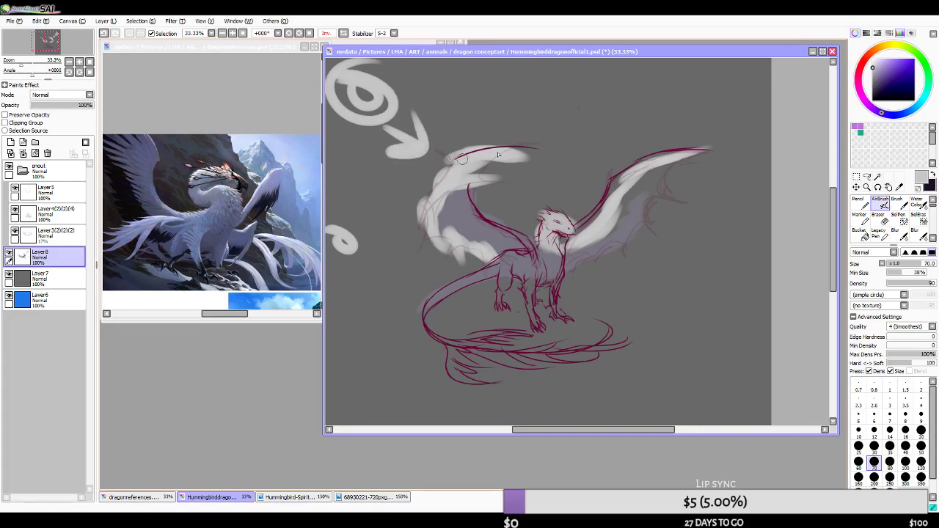
# - Airbrush tapered light grey feather tips along the far wing, and undo the extra feather stroke at the near wing's tip
pyautogui.moveTo(465, 153)
pyautogui.mouseDown()
pyautogui.moveTo(552, 151)
pyautogui.moveTo(465, 154)
pyautogui.moveTo(527, 156)
pyautogui.moveTo(450, 176)
pyautogui.moveTo(472, 180)
pyautogui.moveTo(437, 197)
pyautogui.moveTo(484, 229)
pyautogui.mouseUp()
pyautogui.moveTo(650, 163); pyautogui.dragTo(709, 168)
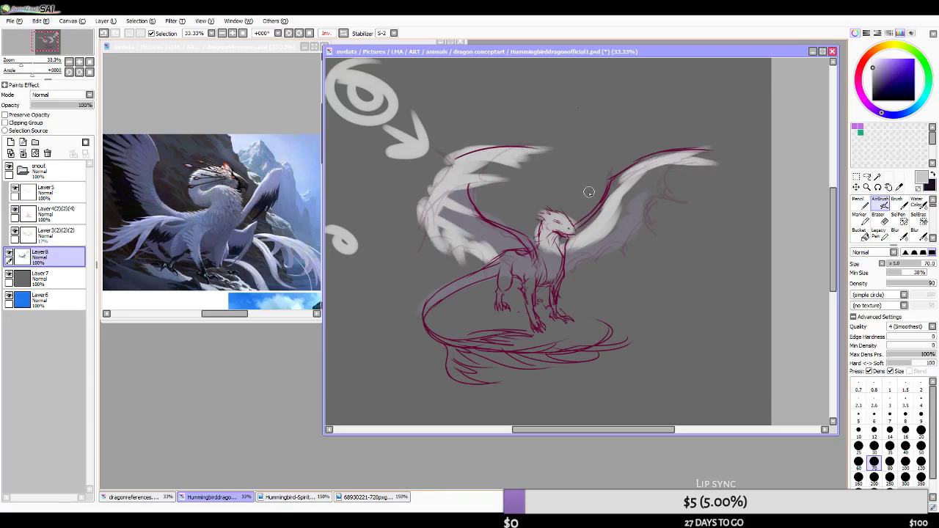
pyautogui.hotkey('ctrl', 'z')
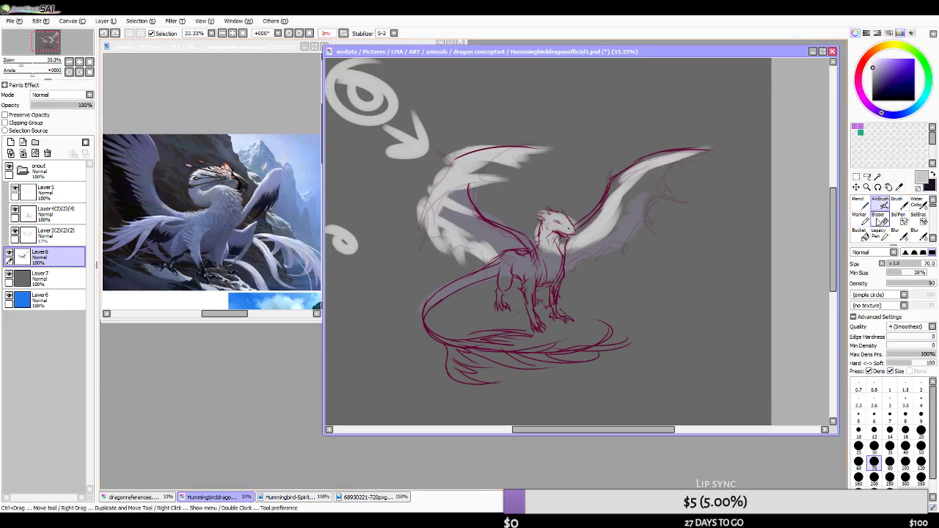
# - Erase the small light grey curl at the canvas edge with the Eraser at size 250
pyautogui.press('e')
pyautogui.press(']')
pyautogui.press(']')
pyautogui.press(']')
pyautogui.press(']')
pyautogui.press(']')
pyautogui.press(']')
pyautogui.press(']')
pyautogui.press(']')
pyautogui.press(']')
pyautogui.press(']')
pyautogui.press(']')
pyautogui.press(']')
pyautogui.press(']')
pyautogui.press(']')
pyautogui.press(']')
pyautogui.moveTo(341, 233); pyautogui.dragTo(330, 222)
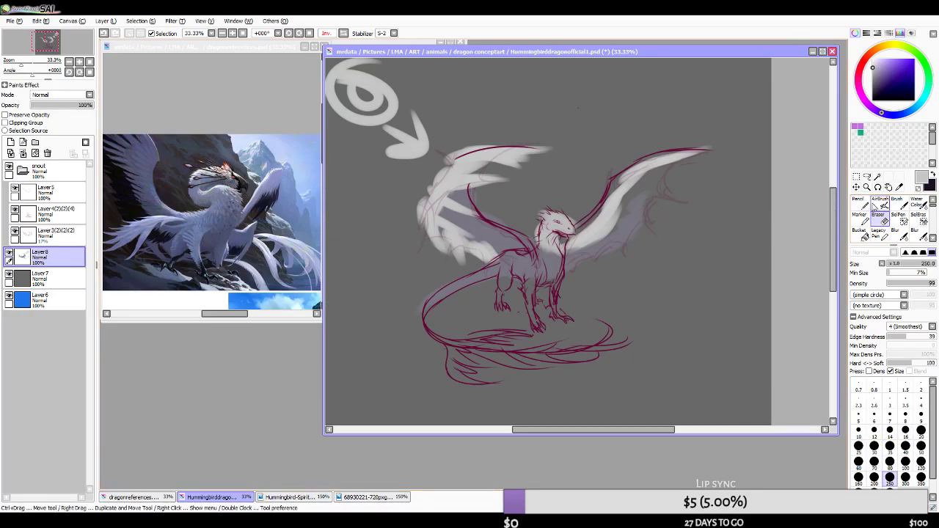
# - Sample the purple-grey and airbrush it between the far wing's feathers and across the near wing's membrane at size 80
pyautogui.click(880, 203)
pyautogui.keyDown('alt'); pyautogui.click(503, 241); pyautogui.keyUp('alt')
pyautogui.press(']')
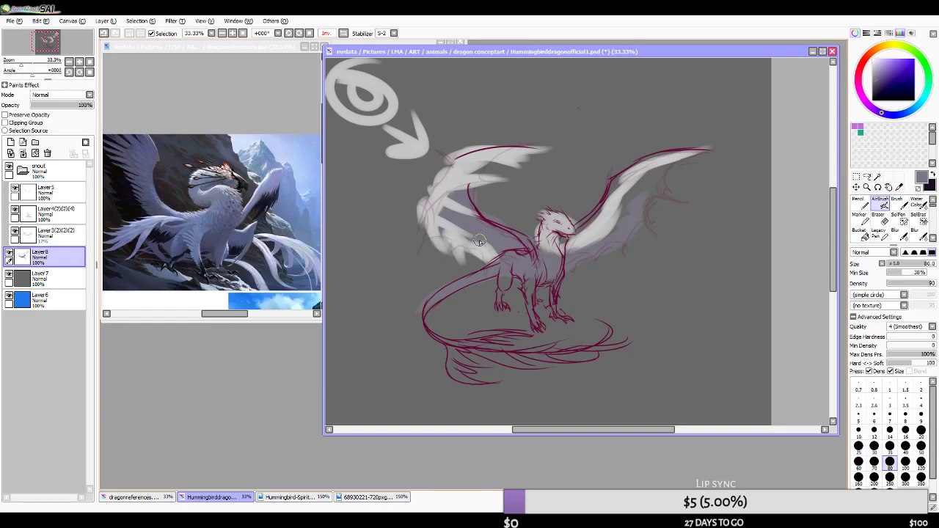
pyautogui.moveTo(468, 248)
pyautogui.mouseDown()
pyautogui.moveTo(450, 236)
pyautogui.moveTo(514, 257)
pyautogui.moveTo(522, 251)
pyautogui.moveTo(523, 265)
pyautogui.moveTo(535, 251)
pyautogui.moveTo(602, 242)
pyautogui.moveTo(664, 170)
pyautogui.moveTo(624, 214)
pyautogui.moveTo(651, 173)
pyautogui.moveTo(639, 189)
pyautogui.moveTo(654, 192)
pyautogui.moveTo(631, 212)
pyautogui.moveTo(622, 207)
pyautogui.moveTo(593, 242)
pyautogui.moveTo(621, 227)
pyautogui.moveTo(629, 199)
pyautogui.moveTo(603, 247)
pyautogui.moveTo(622, 196)
pyautogui.moveTo(620, 212)
pyautogui.moveTo(555, 254)
pyautogui.moveTo(576, 250)
pyautogui.moveTo(623, 196)
pyautogui.mouseUp()
# - Shift the dragon references window slightly, then zoom in on the white creature's head crest and sample its white
pyautogui.moveTo(204, 52); pyautogui.dragTo(201, 53)
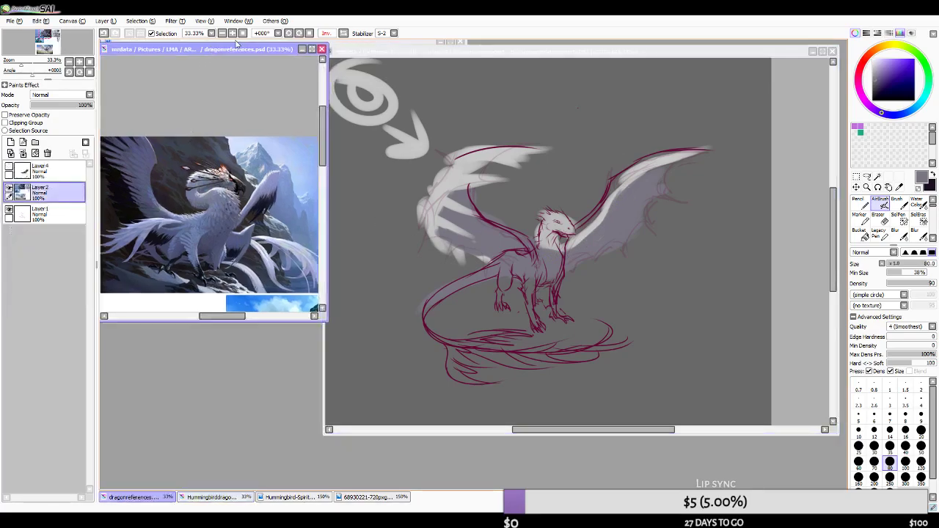
pyautogui.click(467, 51)
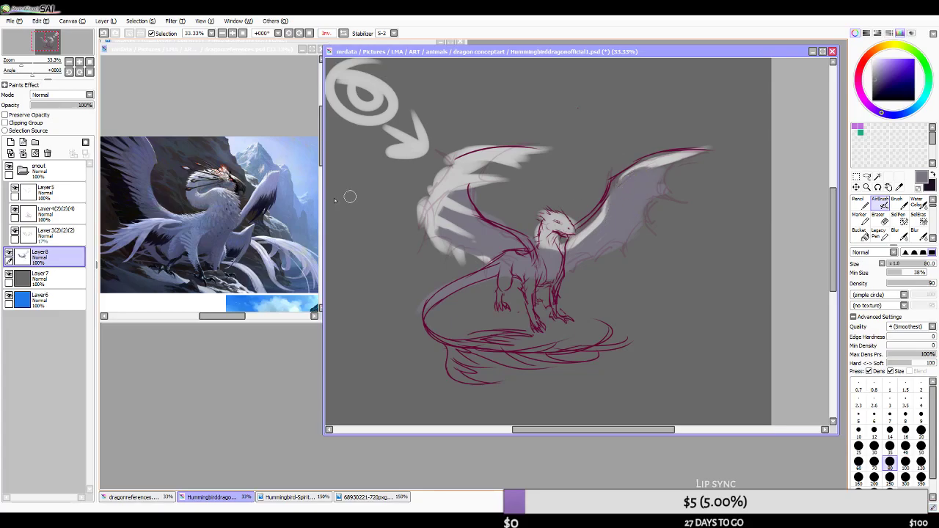
pyautogui.click(229, 57)
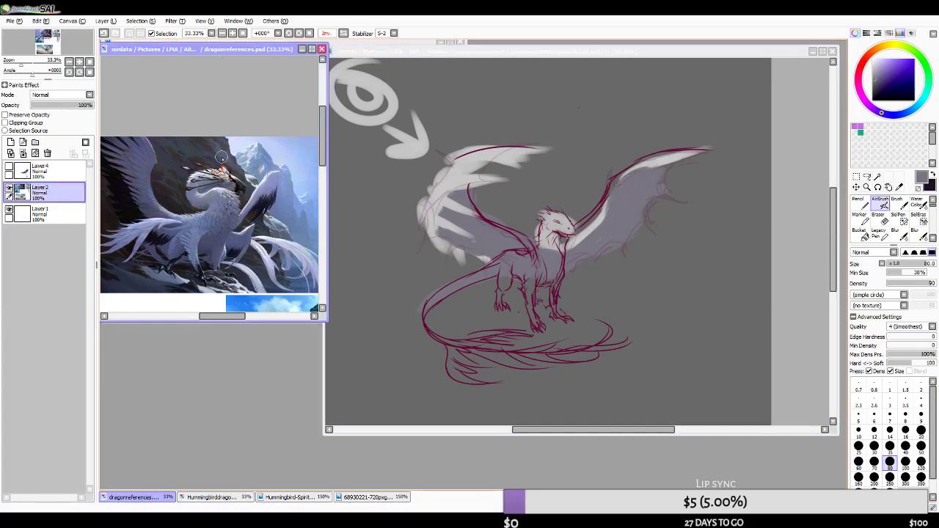
pyautogui.scroll(5, 192, 177)
pyautogui.scroll(2, 235, 159)
pyautogui.scroll(-4, 173, 193)
pyautogui.scroll(2, 226, 162)
pyautogui.scroll(-2, 226, 162)
pyautogui.scroll(4, 183, 182)
pyautogui.keyDown('alt'); pyautogui.click(149, 187); pyautogui.keyUp('alt')
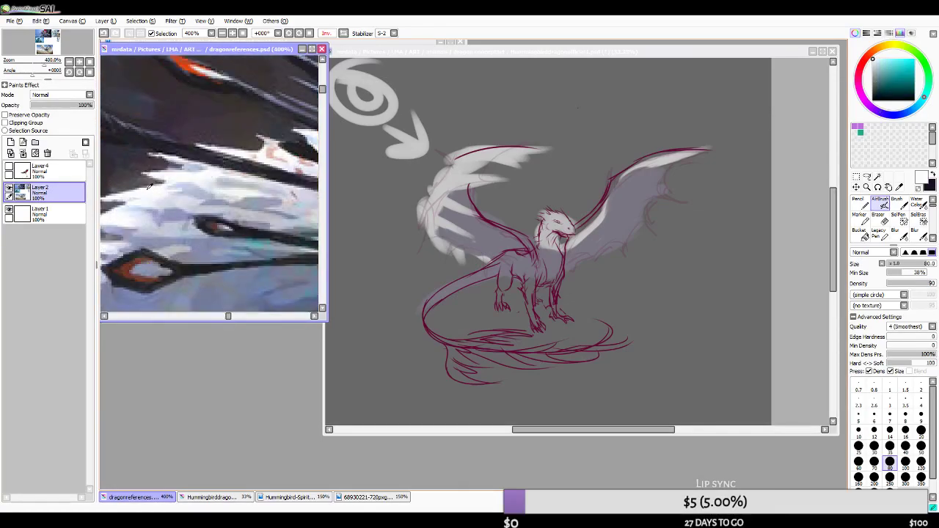
pyautogui.scroll(-6, 149, 187)
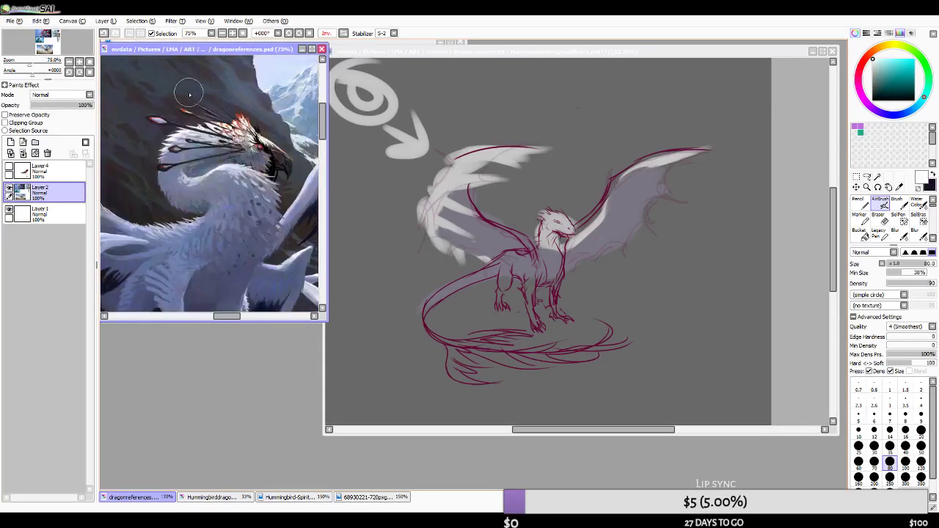
# - Sample a dark blue-grey from the creature's shadowed body up close, then reframe the reference at 50% and return to the dragon drawing
pyautogui.scroll(8, 222, 144)
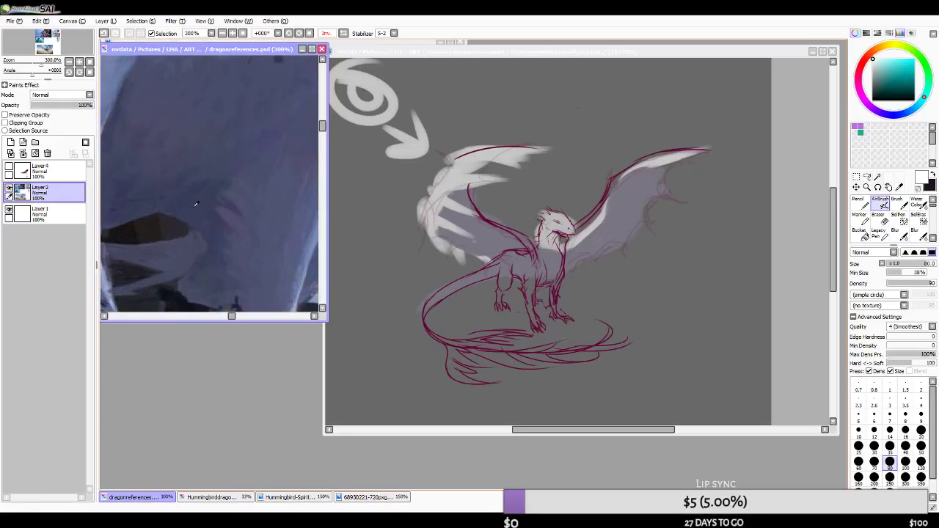
pyautogui.keyDown('alt'); pyautogui.click(195, 204); pyautogui.keyUp('alt')
pyautogui.scroll(-5, 220, 203)
pyautogui.scroll(2, 223, 244)
pyautogui.scroll(-4, 223, 244)
pyautogui.scroll(3, 235, 176)
pyautogui.scroll(-1, 257, 179)
pyautogui.click(512, 52)
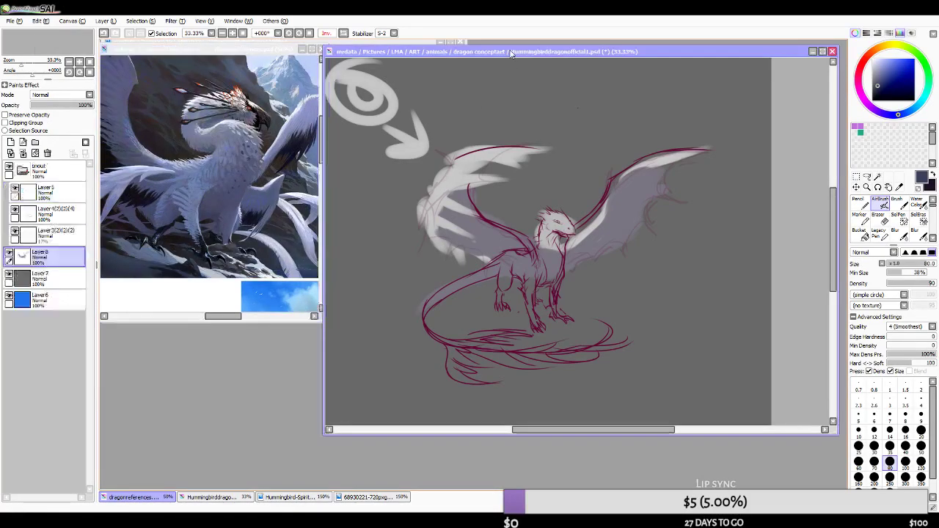
# - Sample the wing's purple-grey, darken it, and shade the dragon's legs and underside with the airbrush at size 80
pyautogui.keyDown('alt'); pyautogui.click(628, 198); pyautogui.keyUp('alt')
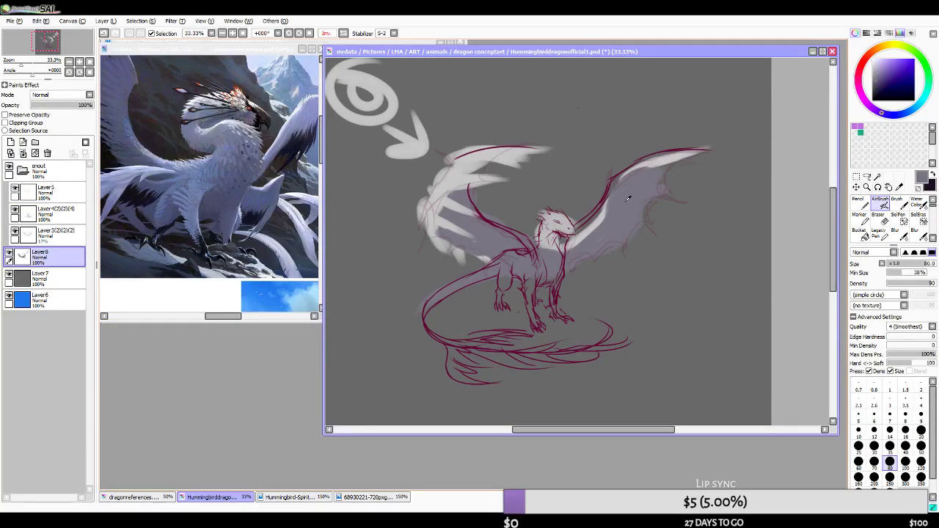
pyautogui.click(885, 87)
pyautogui.click(878, 85)
pyautogui.click(920, 462)
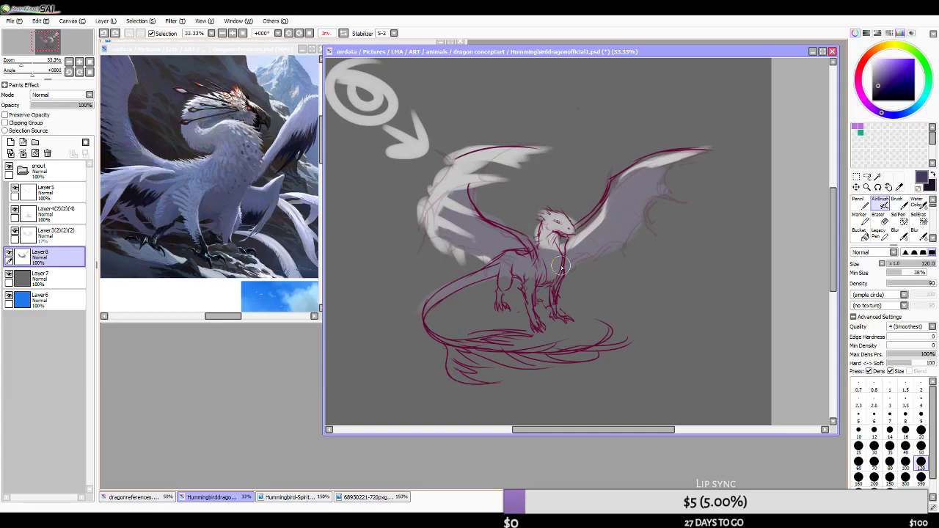
pyautogui.press('[')
pyautogui.press('[')
pyautogui.moveTo(554, 305)
pyautogui.mouseDown()
pyautogui.moveTo(531, 276)
pyautogui.moveTo(534, 304)
pyautogui.mouseUp()
pyautogui.rightClick(547, 284)
pyautogui.moveTo(540, 269); pyautogui.dragTo(532, 314)
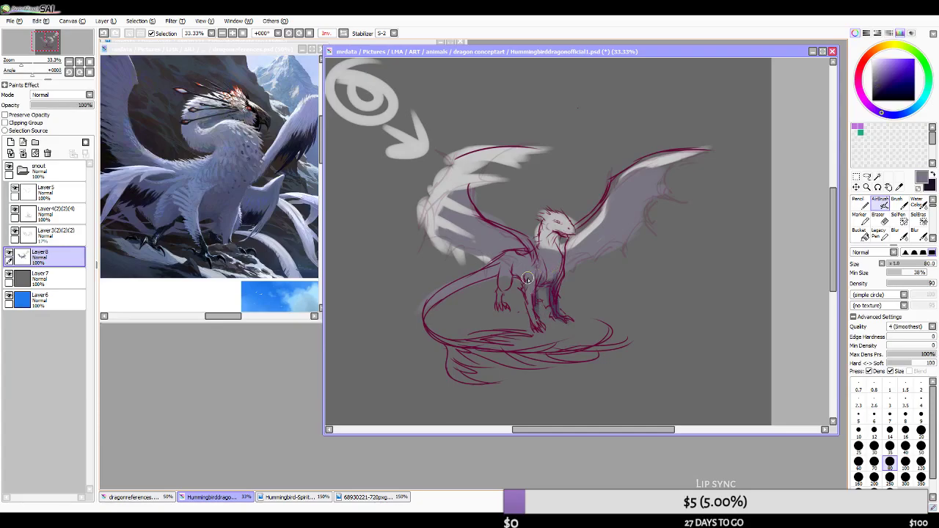
pyautogui.moveTo(526, 282); pyautogui.dragTo(538, 327)
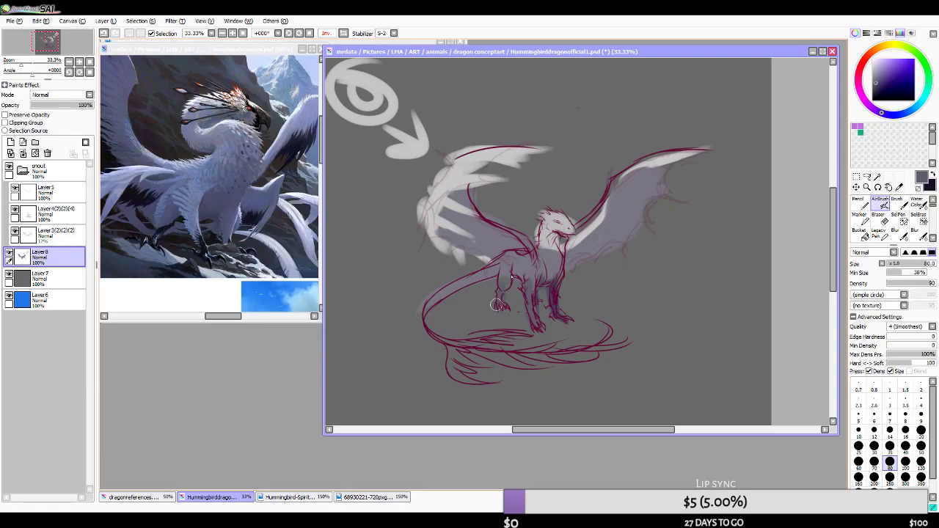
# - Shade the dragon's throat with dark purple-grey and blend it into the chest using colours sampled there
pyautogui.moveTo(548, 278)
pyautogui.mouseDown()
pyautogui.moveTo(557, 231)
pyautogui.moveTo(546, 241)
pyautogui.mouseUp()
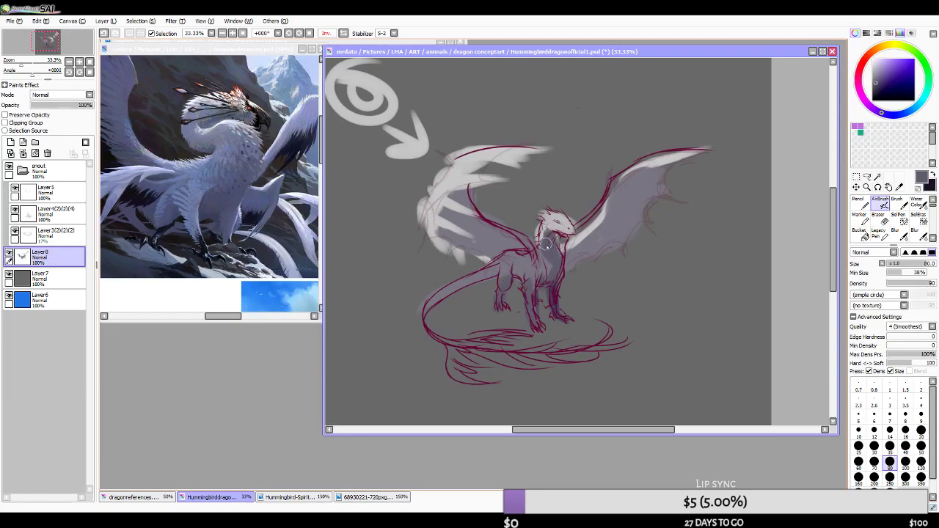
pyautogui.keyDown('alt'); pyautogui.click(553, 263); pyautogui.keyUp('alt')
pyautogui.moveTo(552, 261)
pyautogui.mouseDown()
pyautogui.moveTo(553, 218)
pyautogui.moveTo(542, 258)
pyautogui.moveTo(553, 269)
pyautogui.moveTo(561, 259)
pyautogui.moveTo(553, 269)
pyautogui.moveTo(541, 247)
pyautogui.moveTo(570, 236)
pyautogui.moveTo(548, 272)
pyautogui.moveTo(557, 251)
pyautogui.mouseUp()
pyautogui.keyDown('alt'); pyautogui.click(547, 228); pyautogui.keyUp('alt')
# - Airbrush lighter grey accents on the dragon's chest and foreleg with colours sampled from the body, reducing the brush to size 50
pyautogui.keyDown('alt'); pyautogui.click(554, 268); pyautogui.keyUp('alt')
pyautogui.press(']')
pyautogui.press('[')
pyautogui.press('[')
pyautogui.press('[')
pyautogui.keyDown('alt'); pyautogui.click(520, 289); pyautogui.keyUp('alt')
pyautogui.keyDown('alt'); pyautogui.click(535, 286); pyautogui.keyUp('alt')
pyautogui.press('[')
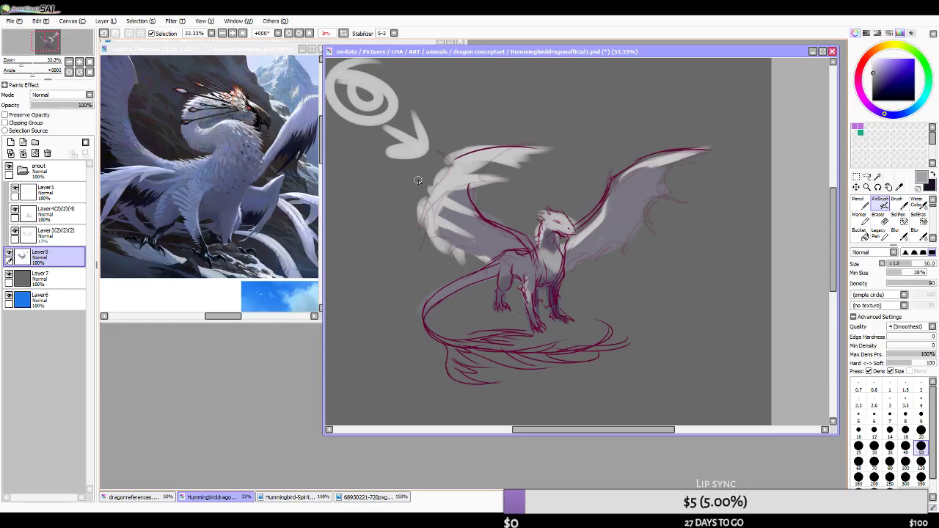
pyautogui.moveTo(352, 147)
pyautogui.mouseDown()
pyautogui.moveTo(406, 215)
pyautogui.moveTo(539, 333)
pyautogui.mouseUp()
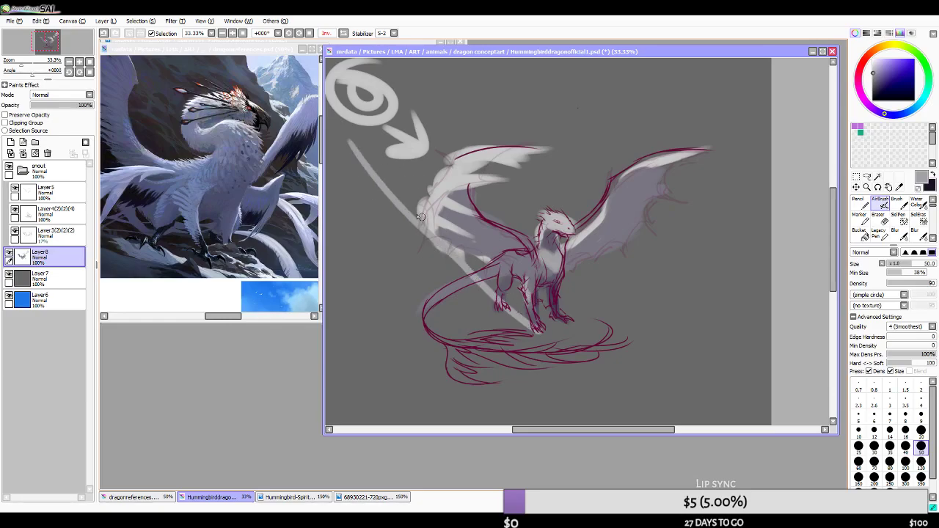
pyautogui.moveTo(419, 217); pyautogui.dragTo(531, 308)
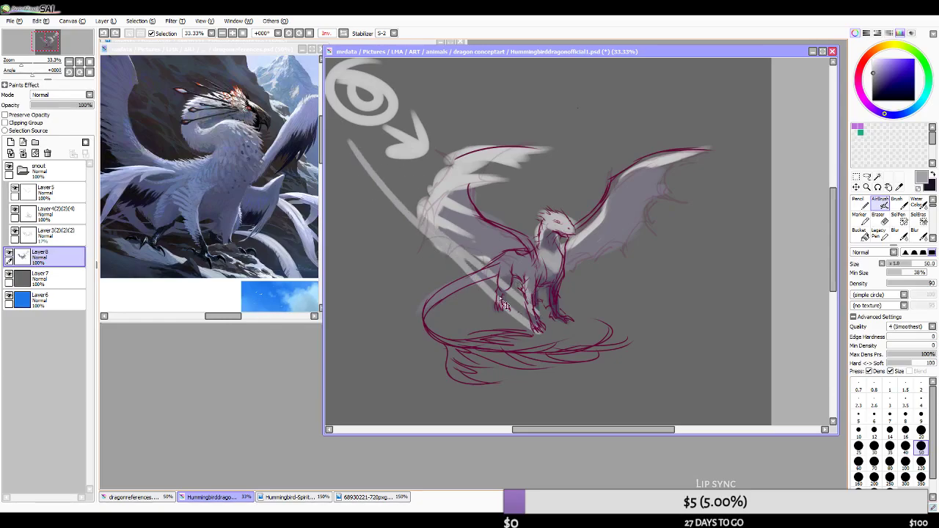
pyautogui.hotkey('ctrl', 'z')
pyautogui.hotkey('ctrl', 'z')
pyautogui.moveTo(474, 294)
pyautogui.mouseDown()
pyautogui.moveTo(492, 316)
pyautogui.moveTo(515, 316)
pyautogui.moveTo(530, 287)
pyautogui.mouseUp()
pyautogui.hotkey('ctrl', 'z')
pyautogui.moveTo(452, 261)
pyautogui.mouseDown()
pyautogui.moveTo(503, 315)
pyautogui.moveTo(520, 288)
pyautogui.moveTo(538, 315)
pyautogui.mouseUp()
pyautogui.hotkey('ctrl', 'z')
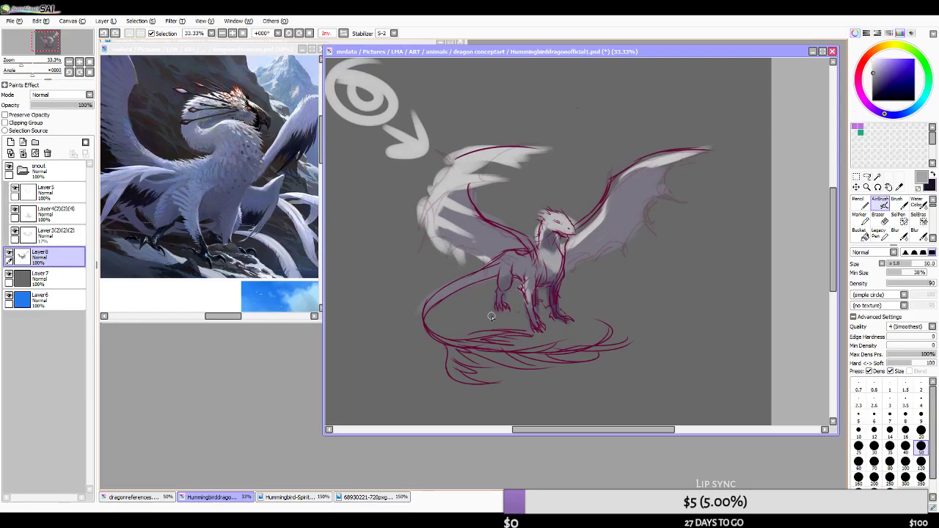
# - Try a dark purple-grey stroke on the dragon's flank with a colour sampled from the foreleg
pyautogui.keyDown('alt'); pyautogui.click(525, 270); pyautogui.keyUp('alt')
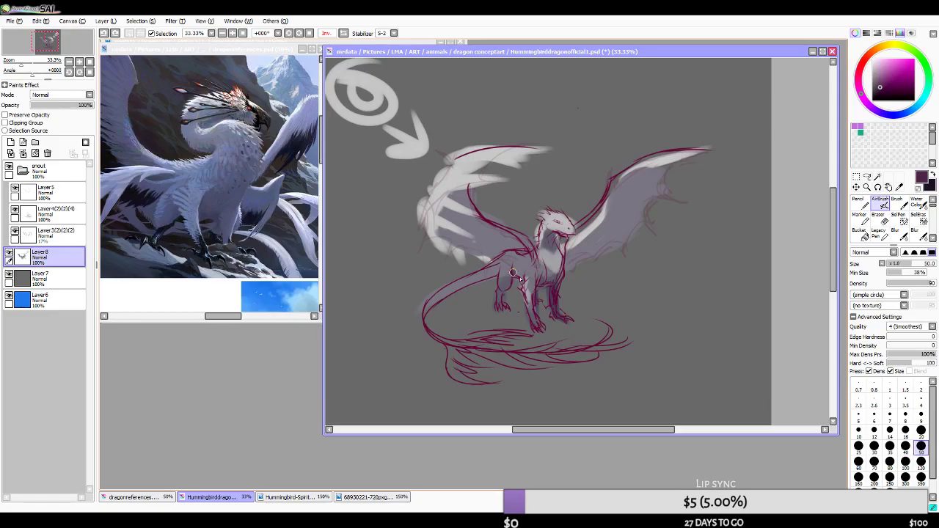
pyautogui.scroll(3, 548, 380)
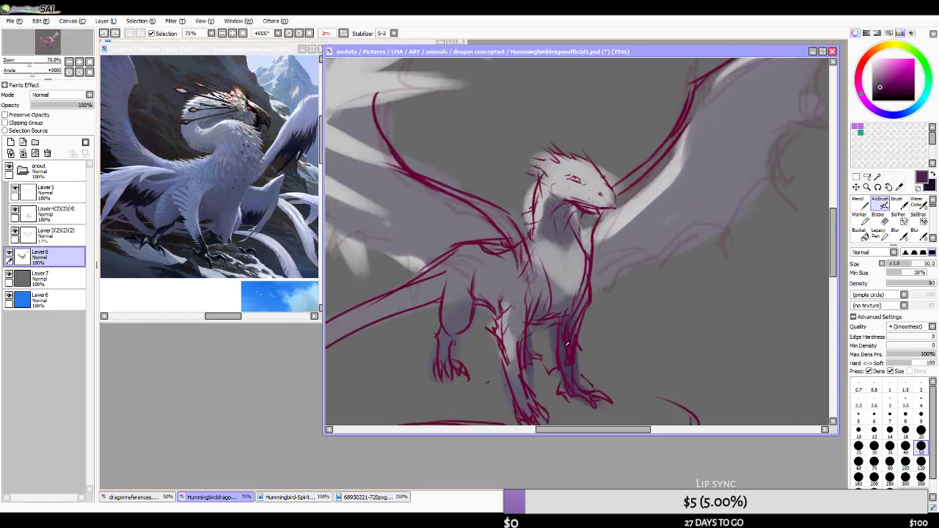
pyautogui.keyDown('alt'); pyautogui.click(565, 352); pyautogui.keyUp('alt')
pyautogui.moveTo(485, 297)
pyautogui.mouseDown()
pyautogui.moveTo(492, 308)
pyautogui.moveTo(478, 283)
pyautogui.mouseUp()
pyautogui.hotkey('ctrl', 'z')
pyautogui.scroll(1, 480, 291)
pyautogui.press('[')
pyautogui.press('[')
pyautogui.press('[')
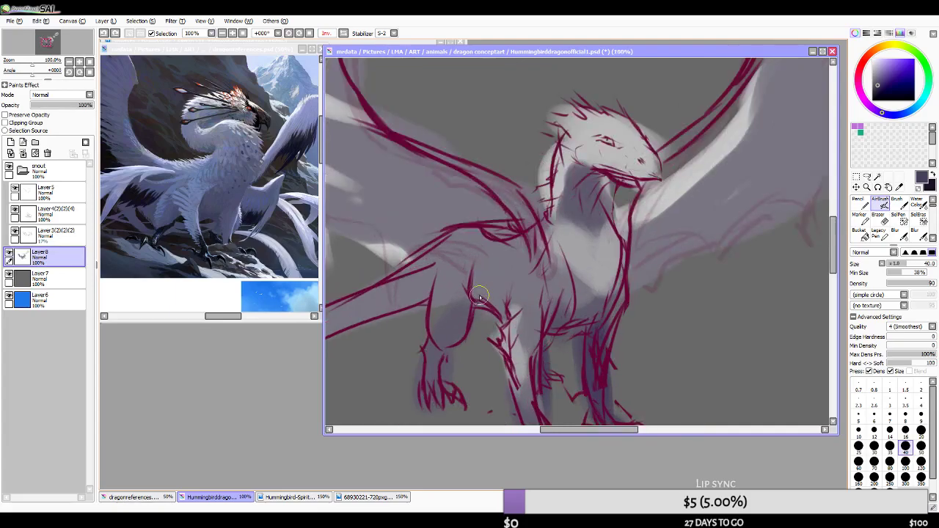
# - Try light grey strokes along the front edge of the dragon's thigh, starting with the airbrush at size 14
pyautogui.keyDown('alt'); pyautogui.click(591, 232); pyautogui.keyUp('alt')
pyautogui.press('[')
pyautogui.press('[')
pyautogui.press('[')
pyautogui.press('[')
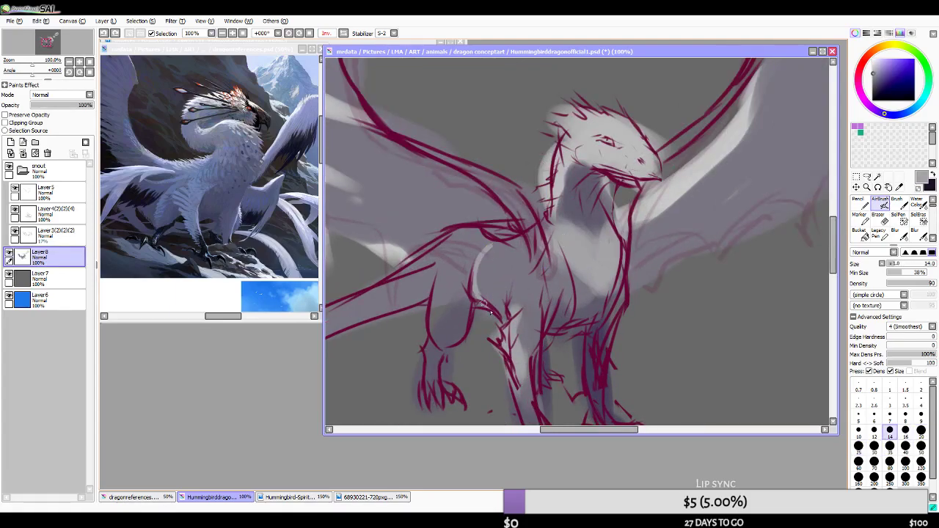
pyautogui.moveTo(462, 301)
pyautogui.mouseDown()
pyautogui.moveTo(479, 229)
pyautogui.moveTo(474, 300)
pyautogui.moveTo(495, 240)
pyautogui.moveTo(482, 296)
pyautogui.mouseUp()
pyautogui.hotkey('ctrl', 'z')
pyautogui.press(']')
pyautogui.press(']')
pyautogui.hotkey('ctrl', 'z')
pyautogui.hotkey('ctrl', 'z')
pyautogui.hotkey('ctrl', 'z')
pyautogui.moveTo(478, 233)
pyautogui.mouseDown()
pyautogui.moveTo(442, 281)
pyautogui.moveTo(467, 290)
pyautogui.moveTo(453, 286)
pyautogui.moveTo(475, 247)
pyautogui.moveTo(523, 311)
pyautogui.moveTo(508, 324)
pyautogui.moveTo(487, 292)
pyautogui.moveTo(496, 307)
pyautogui.moveTo(621, 336)
pyautogui.moveTo(593, 359)
pyautogui.moveTo(595, 368)
pyautogui.moveTo(477, 294)
pyautogui.moveTo(503, 320)
pyautogui.mouseUp()
pyautogui.hotkey('ctrl', 'z')
pyautogui.hotkey('ctrl', 'z')
pyautogui.hotkey('ctrl', 'z')
# - Try lightening the dragon's haunch with grey sampled from the chest and the airbrush at size 35
pyautogui.keyDown('alt'); pyautogui.click(594, 369); pyautogui.keyUp('alt')
pyautogui.hotkey('ctrl', 'z')
pyautogui.press(']')
pyautogui.press(']')
pyautogui.press(']')
pyautogui.keyDown('alt'); pyautogui.click(586, 262); pyautogui.keyUp('alt')
pyautogui.moveTo(451, 263); pyautogui.dragTo(462, 313)
pyautogui.moveTo(459, 264)
pyautogui.mouseDown()
pyautogui.moveTo(489, 307)
pyautogui.moveTo(499, 304)
pyautogui.mouseUp()
pyautogui.moveTo(490, 267); pyautogui.dragTo(502, 299)
pyautogui.hotkey('ctrl', 'z')
pyautogui.hotkey('ctrl', 'z')
pyautogui.hotkey('ctrl', 'z')
pyautogui.hotkey('ctrl', 'z')
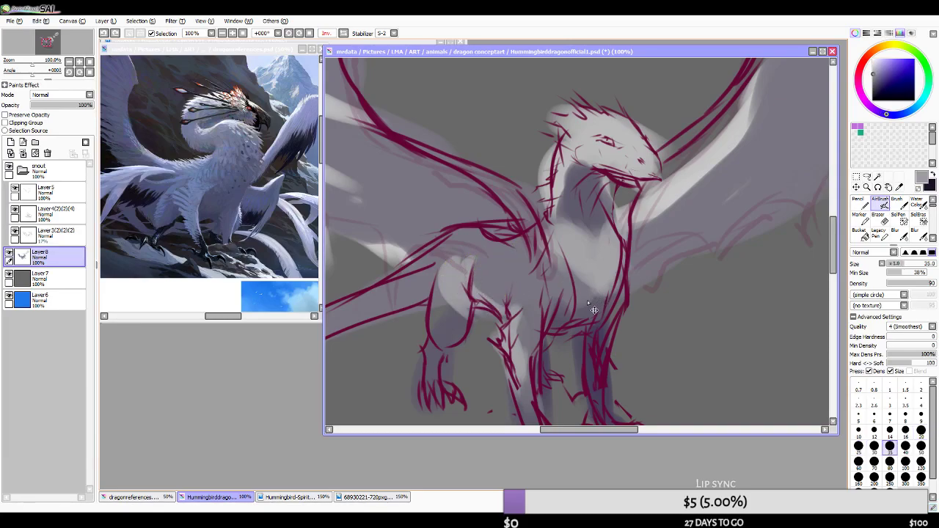
# - Try defining the thigh's front edge with a smaller airbrush
pyautogui.press('[')
pyautogui.press('[')
pyautogui.moveTo(475, 251); pyautogui.dragTo(484, 295)
pyautogui.hotkey('ctrl', 'z')
pyautogui.moveTo(477, 251)
pyautogui.mouseDown()
pyautogui.moveTo(488, 292)
pyautogui.moveTo(471, 250)
pyautogui.moveTo(496, 274)
pyautogui.moveTo(514, 269)
pyautogui.moveTo(460, 327)
pyautogui.moveTo(488, 298)
pyautogui.moveTo(470, 281)
pyautogui.moveTo(481, 249)
pyautogui.moveTo(501, 280)
pyautogui.moveTo(484, 234)
pyautogui.moveTo(491, 307)
pyautogui.moveTo(568, 297)
pyautogui.moveTo(592, 371)
pyautogui.moveTo(499, 298)
pyautogui.moveTo(465, 296)
pyautogui.moveTo(507, 317)
pyautogui.moveTo(476, 296)
pyautogui.moveTo(484, 277)
pyautogui.moveTo(478, 302)
pyautogui.moveTo(478, 275)
pyautogui.moveTo(475, 298)
pyautogui.moveTo(483, 303)
pyautogui.moveTo(472, 261)
pyautogui.moveTo(476, 291)
pyautogui.mouseUp()
pyautogui.hotkey('ctrl', 'z')
# - Shade the fold between the dragon's thigh and belly with dark purple-grey sampled from the foreleg, using the airbrush at size 20
pyautogui.keyDown('alt'); pyautogui.click(460, 325); pyautogui.keyUp('alt')
pyautogui.press('[')
pyautogui.hotkey('ctrl', 'z')
pyautogui.hotkey('ctrl', 'z')
pyautogui.keyDown('alt'); pyautogui.click(593, 364); pyautogui.keyUp('alt')
pyautogui.hotkey('ctrl', 'z')
pyautogui.hotkey('ctrl', 'z')
pyautogui.moveTo(473, 270); pyautogui.dragTo(480, 291)
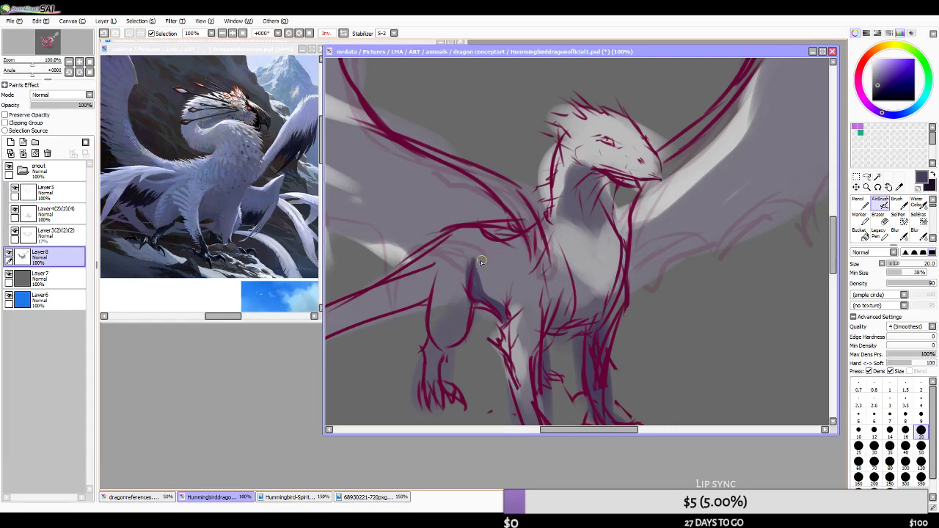
# - Try softening the thigh fold's shadow with colours sampled from the flank beside it
pyautogui.keyDown('alt'); pyautogui.click(501, 281); pyautogui.keyUp('alt')
pyautogui.press(']')
pyautogui.press(']')
pyautogui.keyDown('alt'); pyautogui.click(483, 278); pyautogui.keyUp('alt')
pyautogui.press('[')
pyautogui.press('[')
pyautogui.moveTo(476, 287); pyautogui.dragTo(475, 264)
pyautogui.hotkey('ctrl', 'z')
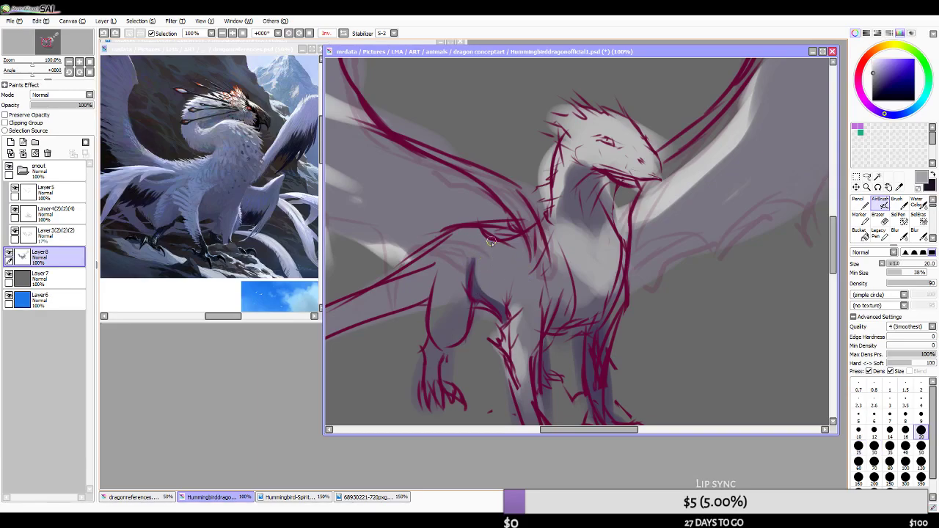
pyautogui.scroll(-2, 543, 249)
pyautogui.scroll(1, 541, 242)
pyautogui.scroll(-3, 540, 232)
pyautogui.scroll(2, 536, 220)
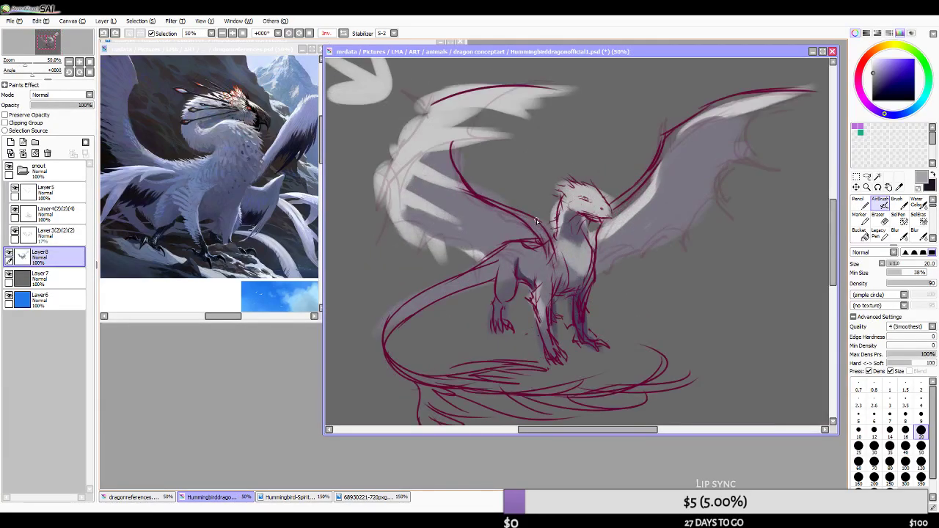
pyautogui.press(']')
pyautogui.press(']')
pyautogui.press(']')
pyautogui.press(']')
pyautogui.press(']')
pyautogui.press(']')
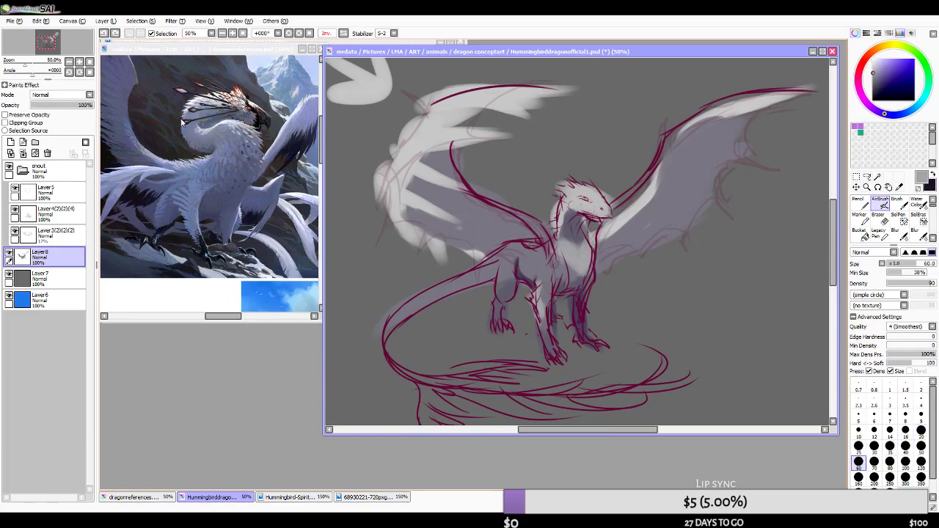
# - Add a new layer and mark the near wing's shoulder joint in bright red with the airbrush at size 30
pyautogui.click(10, 141)
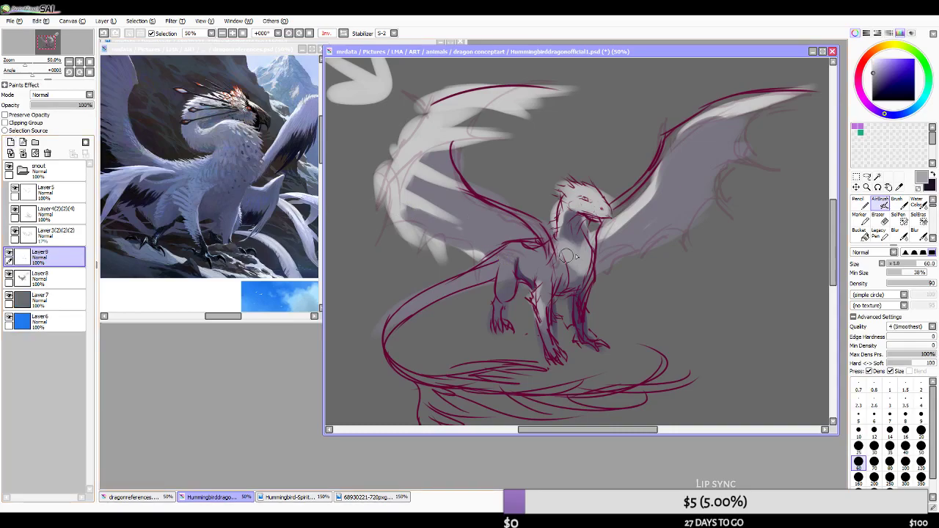
pyautogui.click(860, 70)
pyautogui.click(914, 59)
pyautogui.press('[')
pyautogui.press('[')
pyautogui.press('[')
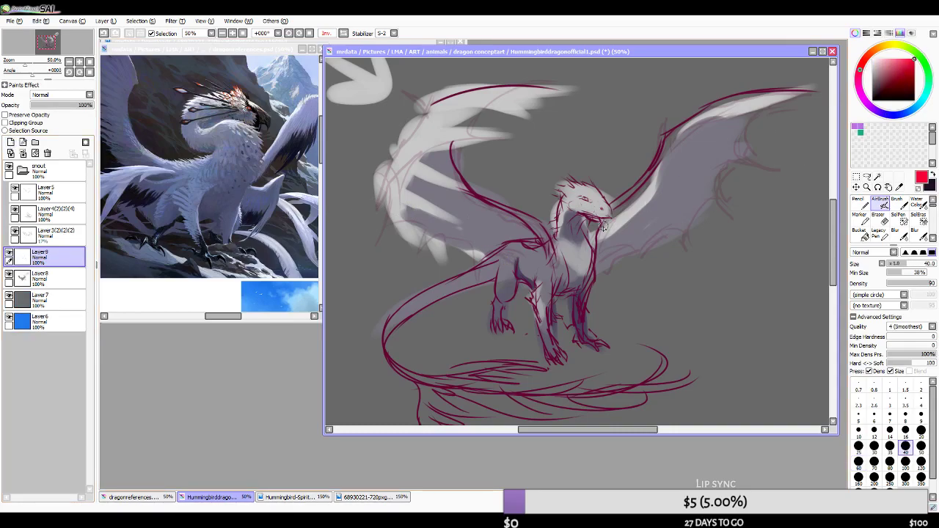
pyautogui.press('[')
pyautogui.moveTo(550, 261); pyautogui.dragTo(539, 227)
pyautogui.hotkey('ctrl', 'z')
pyautogui.moveTo(548, 264); pyautogui.dragTo(533, 229)
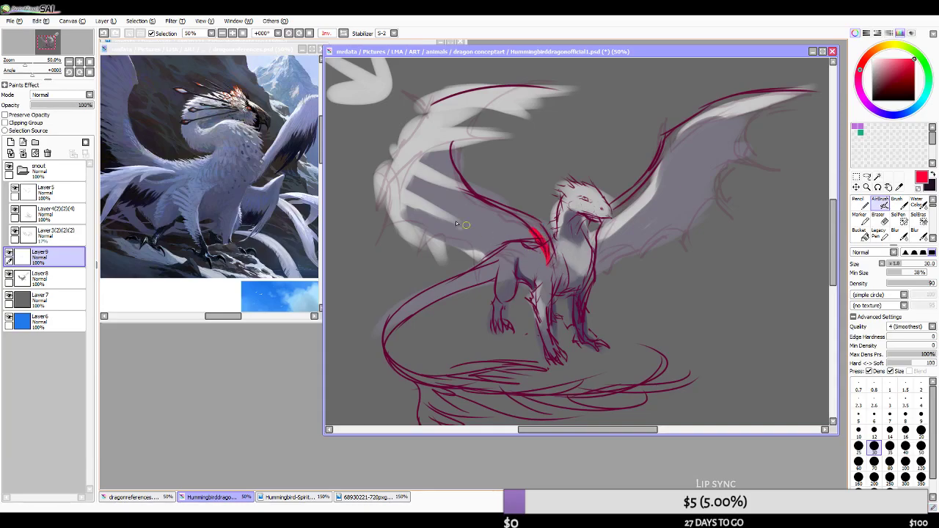
# - Switch to the reference document and trace the creature's near wing and its attachment at the shoulder in red
pyautogui.click(238, 48)
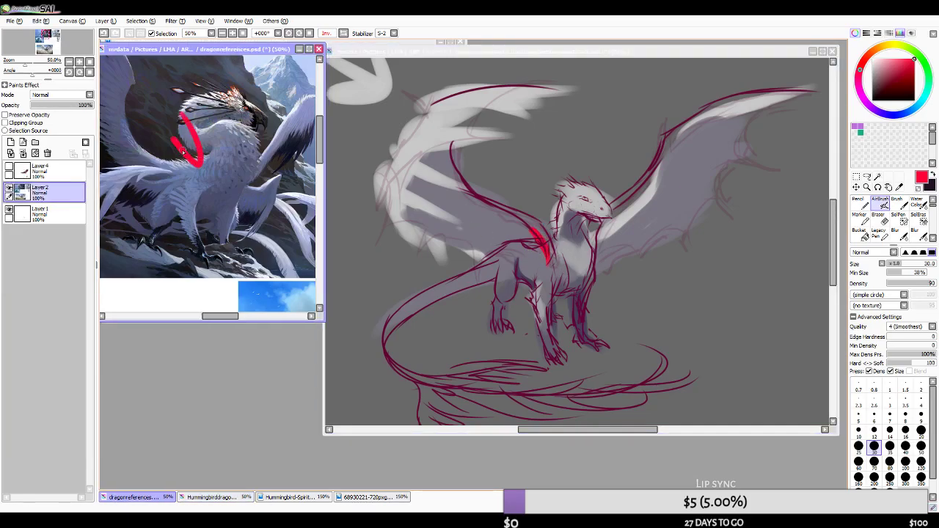
pyautogui.moveTo(209, 160)
pyautogui.mouseDown()
pyautogui.moveTo(144, 167)
pyautogui.moveTo(207, 169)
pyautogui.moveTo(209, 157)
pyautogui.moveTo(144, 163)
pyautogui.moveTo(138, 149)
pyautogui.moveTo(209, 154)
pyautogui.moveTo(153, 178)
pyautogui.moveTo(108, 163)
pyautogui.moveTo(98, 141)
pyautogui.moveTo(119, 124)
pyautogui.moveTo(136, 79)
pyautogui.mouseUp()
pyautogui.hotkey('ctrl', 'z')
pyautogui.hotkey('ctrl', 'z')
pyautogui.hotkey('ctrl', 'z')
pyautogui.moveTo(211, 162); pyautogui.dragTo(219, 183)
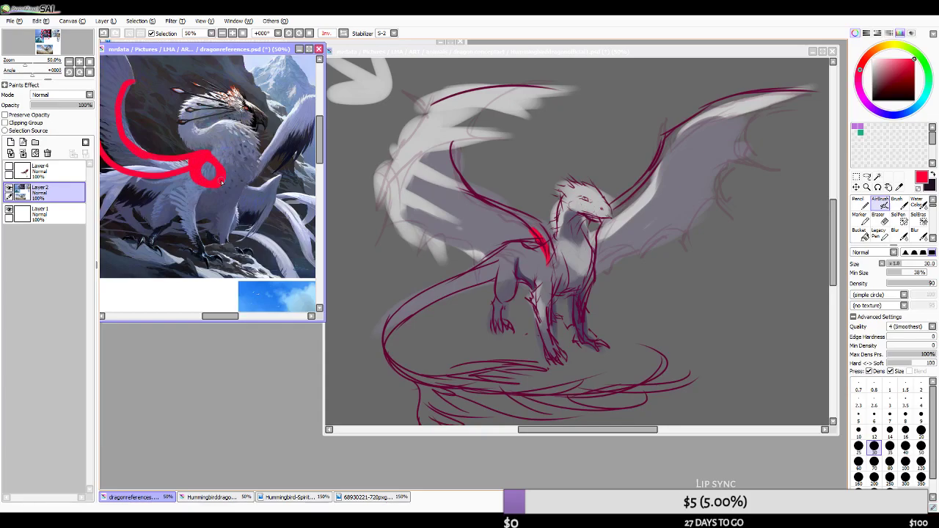
pyautogui.hotkey('ctrl', 'z')
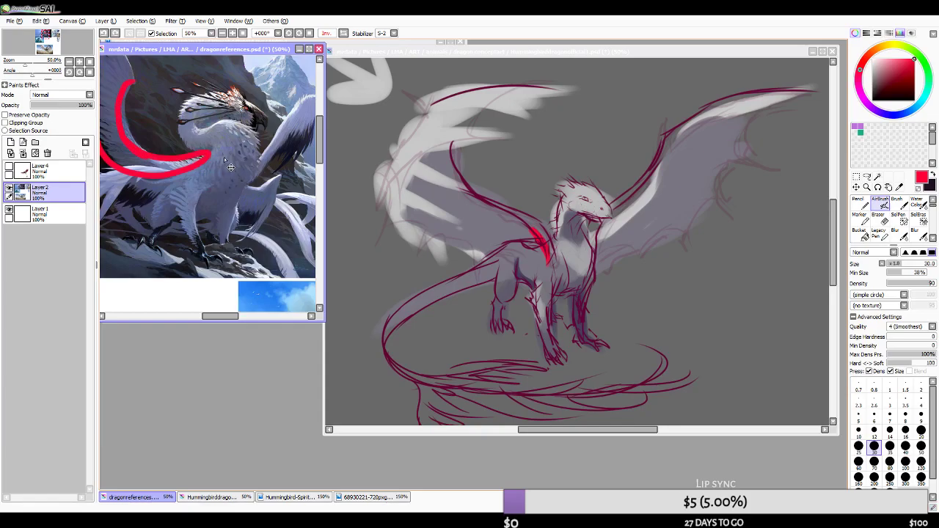
pyautogui.moveTo(207, 156)
pyautogui.mouseDown()
pyautogui.moveTo(220, 173)
pyautogui.moveTo(201, 188)
pyautogui.mouseUp()
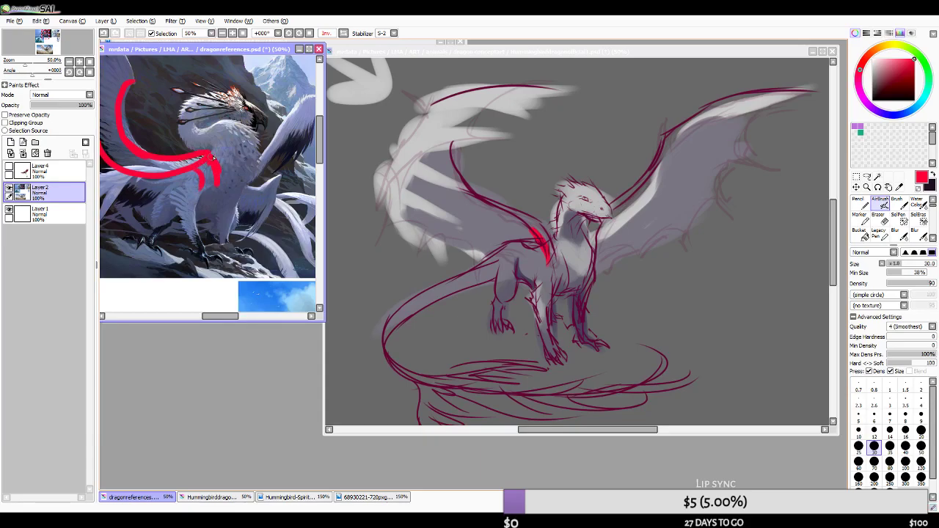
# - Draw a red arrow pointing at the wing joint on the reference creature
pyautogui.moveTo(258, 107); pyautogui.dragTo(211, 144)
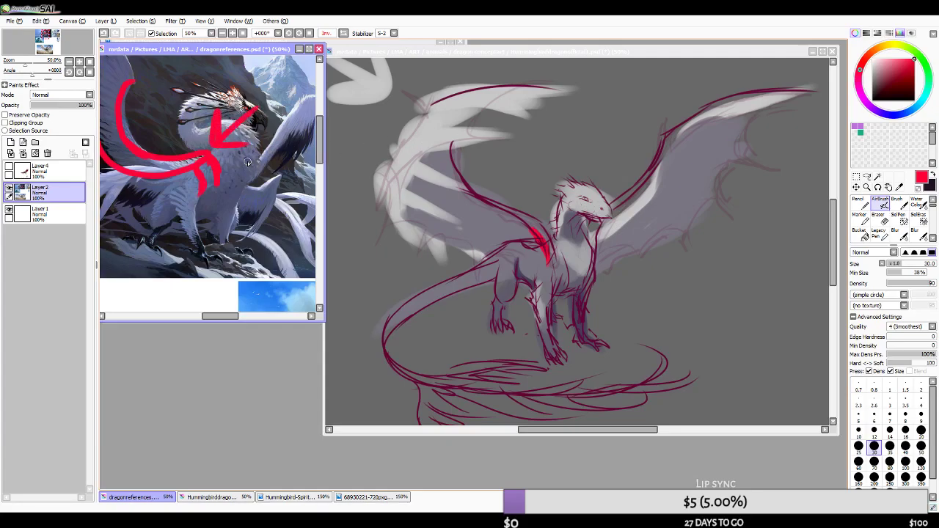
pyautogui.hotkey('ctrl', 'z')
pyautogui.hotkey('ctrl', 'z')
pyautogui.hotkey('ctrl', 'z')
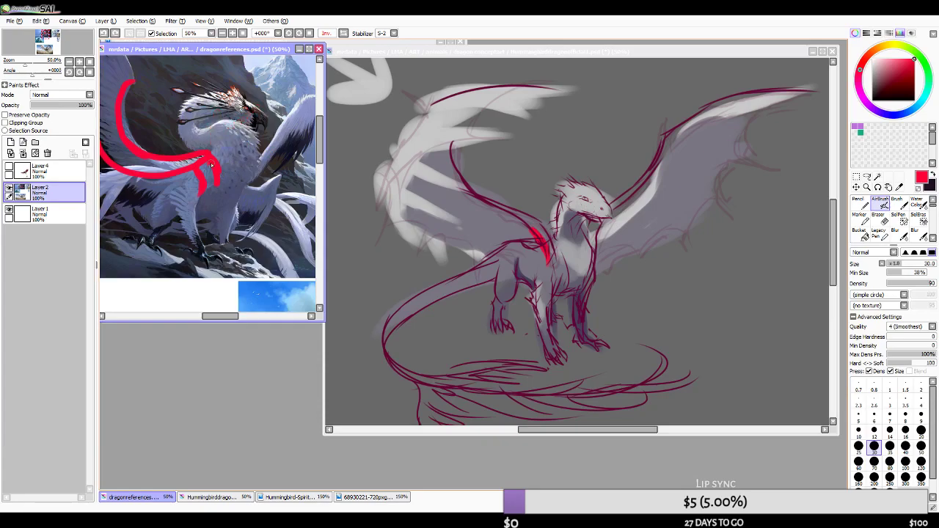
pyautogui.moveTo(253, 99); pyautogui.dragTo(220, 145)
pyautogui.moveTo(218, 116); pyautogui.dragTo(220, 145)
# - Return to the dragon drawing and try marking the foreleg and shoulder structure in red
pyautogui.click(559, 55)
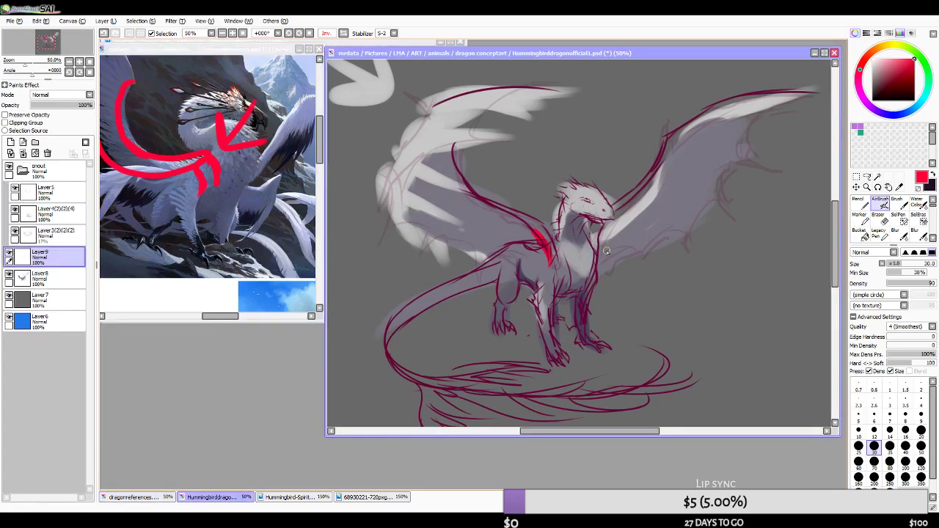
pyautogui.scroll(1, 605, 267)
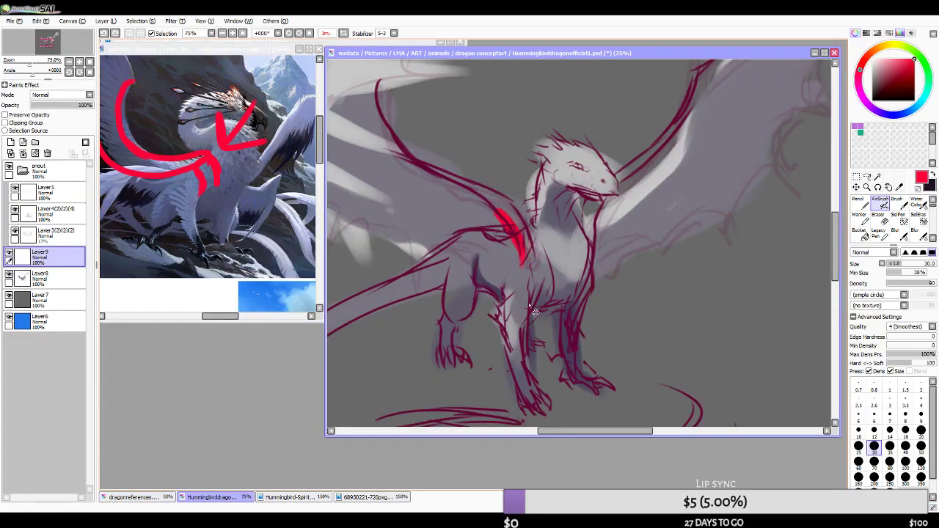
pyautogui.moveTo(516, 369)
pyautogui.mouseDown()
pyautogui.moveTo(529, 274)
pyautogui.moveTo(521, 238)
pyautogui.moveTo(521, 293)
pyautogui.moveTo(506, 229)
pyautogui.moveTo(511, 254)
pyautogui.moveTo(532, 242)
pyautogui.moveTo(486, 280)
pyautogui.mouseUp()
pyautogui.hotkey('ctrl', 'z')
pyautogui.hotkey('ctrl', 'z')
pyautogui.hotkey('ctrl', 'z')
pyautogui.moveTo(533, 223); pyautogui.dragTo(485, 270)
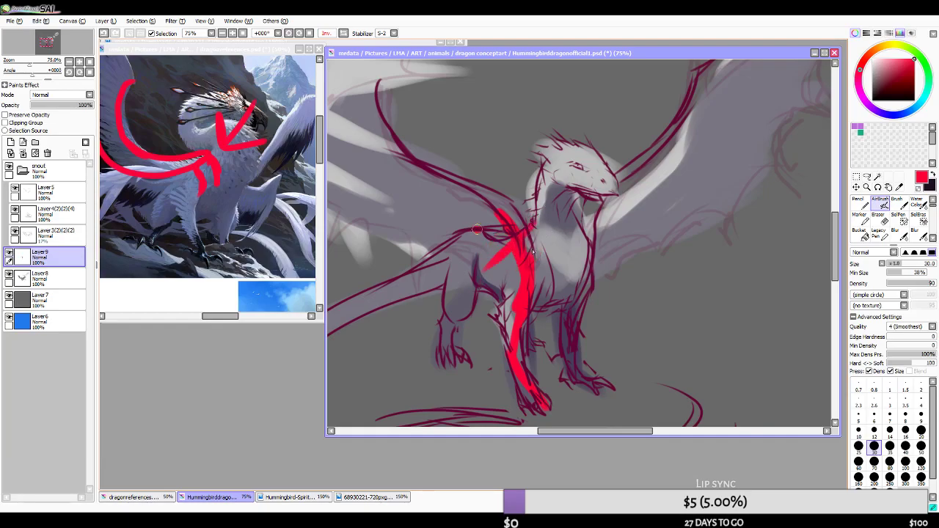
pyautogui.moveTo(475, 229); pyautogui.dragTo(568, 263)
pyautogui.hotkey('ctrl', 'z')
pyautogui.hotkey('ctrl', 'z')
pyautogui.hotkey('ctrl', 'z')
pyautogui.hotkey('ctrl', 'z')
pyautogui.hotkey('ctrl', 'z')
pyautogui.hotkey('ctrl', 'z')
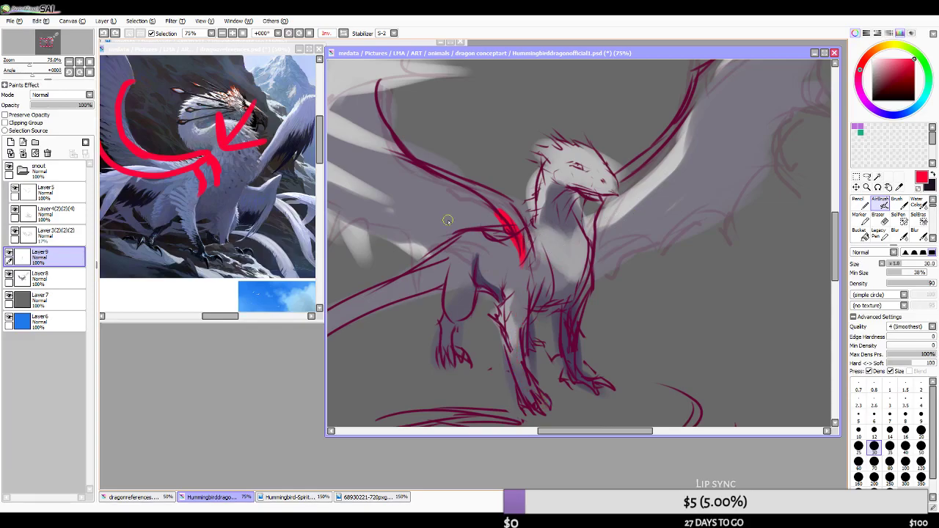
# - Replace the red markup layer with a new empty layer and reduce the airbrush to size 16
pyautogui.click(47, 153)
pyautogui.click(10, 141)
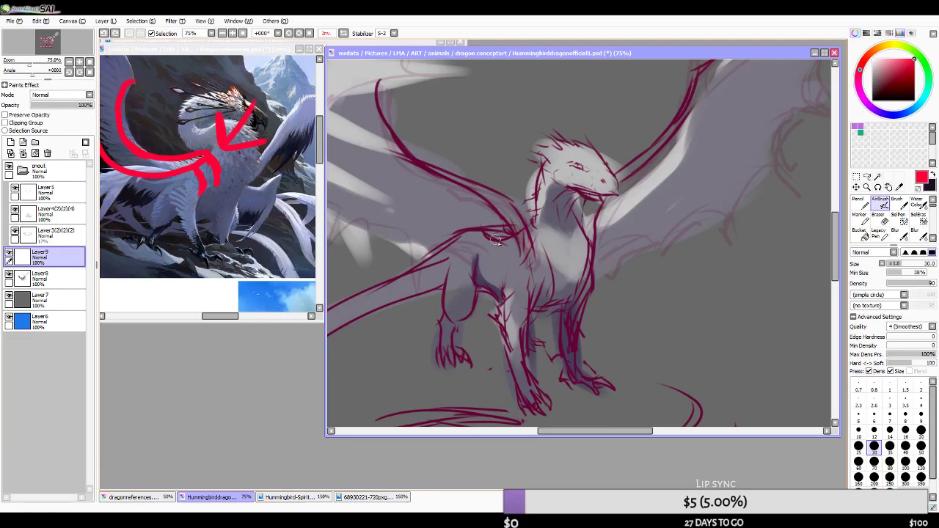
pyautogui.keyDown('alt'); pyautogui.click(481, 274); pyautogui.keyUp('alt')
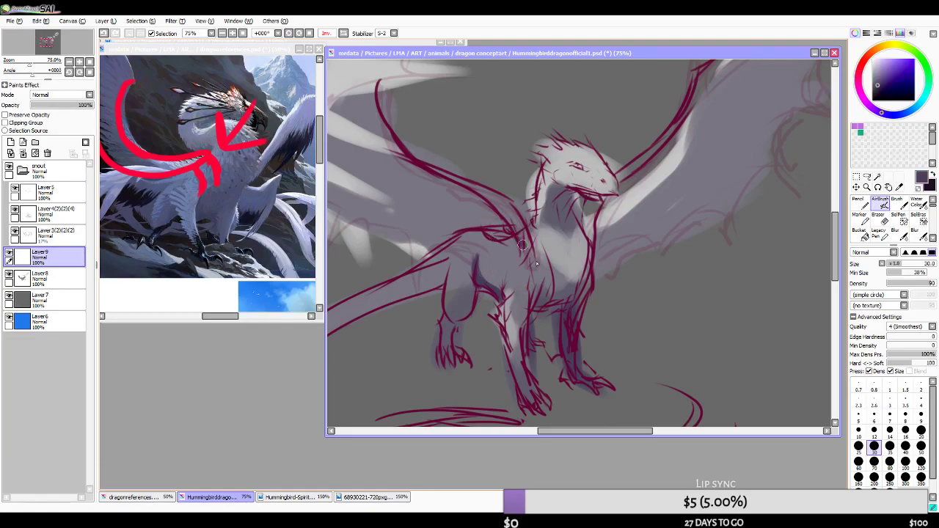
pyautogui.keyDown('alt'); pyautogui.click(641, 212); pyautogui.keyUp('alt')
pyautogui.press('[')
pyautogui.press('[')
pyautogui.press('[')
pyautogui.keyDown('alt'); pyautogui.click(490, 197); pyautogui.keyUp('alt')
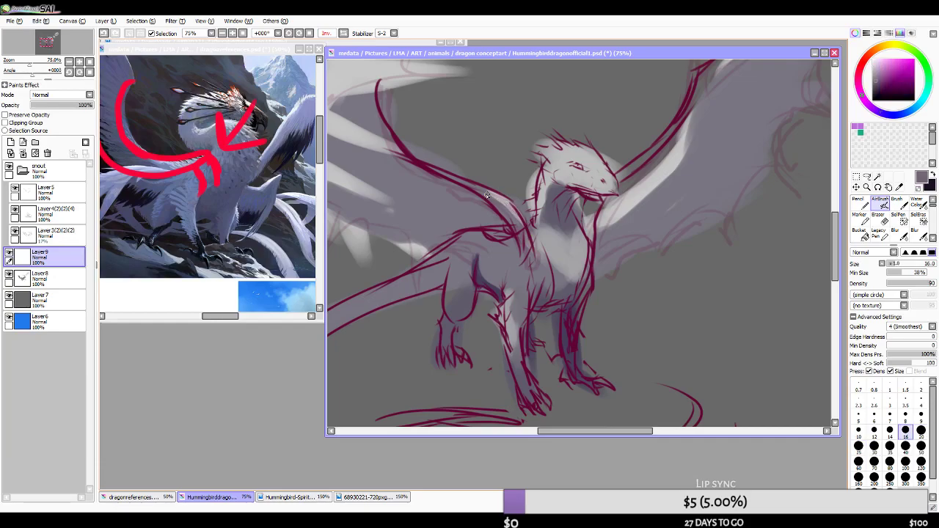
# - Sample light grey at the dragon's shoulder and paint a stroke along the near wing's arm
pyautogui.keyDown('alt'); pyautogui.click(520, 239); pyautogui.keyUp('alt')
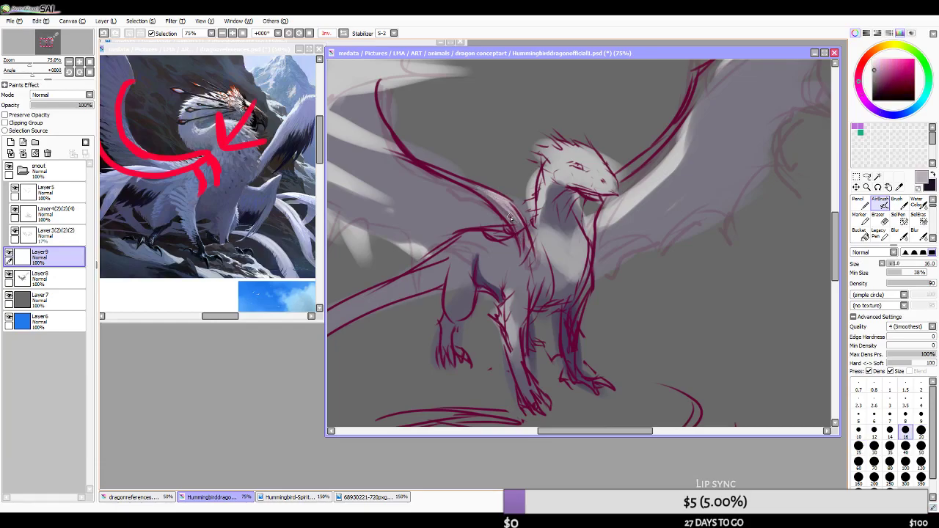
pyautogui.moveTo(483, 145); pyautogui.dragTo(514, 147)
pyautogui.hotkey('ctrl', 'z')
pyautogui.moveTo(453, 174)
pyautogui.mouseDown()
pyautogui.moveTo(521, 207)
pyautogui.moveTo(425, 154)
pyautogui.mouseUp()
pyautogui.hotkey('ctrl', 'z')
pyautogui.moveTo(484, 192); pyautogui.dragTo(421, 162)
# - Shade the near wing beneath its arm with a darker grey sampled there, finishing with the airbrush at size 60
pyautogui.keyDown('alt'); pyautogui.click(481, 209); pyautogui.keyUp('alt')
pyautogui.press(']')
pyautogui.press(']')
pyautogui.press(']')
pyautogui.press(']')
pyautogui.press(']')
pyautogui.press(']')
pyautogui.press(']')
pyautogui.press(']')
pyautogui.moveTo(418, 183)
pyautogui.mouseDown()
pyautogui.moveTo(499, 235)
pyautogui.moveTo(391, 169)
pyautogui.moveTo(409, 190)
pyautogui.moveTo(473, 214)
pyautogui.mouseUp()
pyautogui.press('[')
pyautogui.press('[')
pyautogui.press('[')
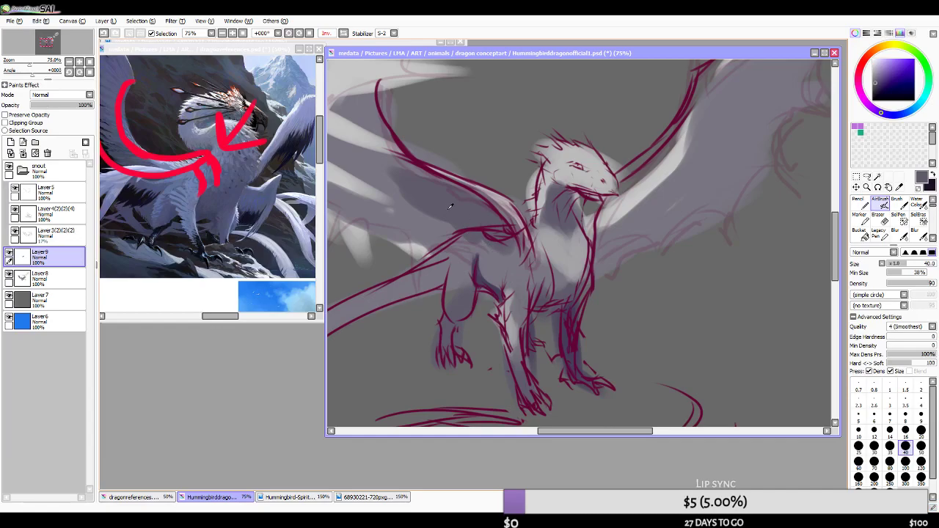
pyautogui.press(']')
pyautogui.press(']')
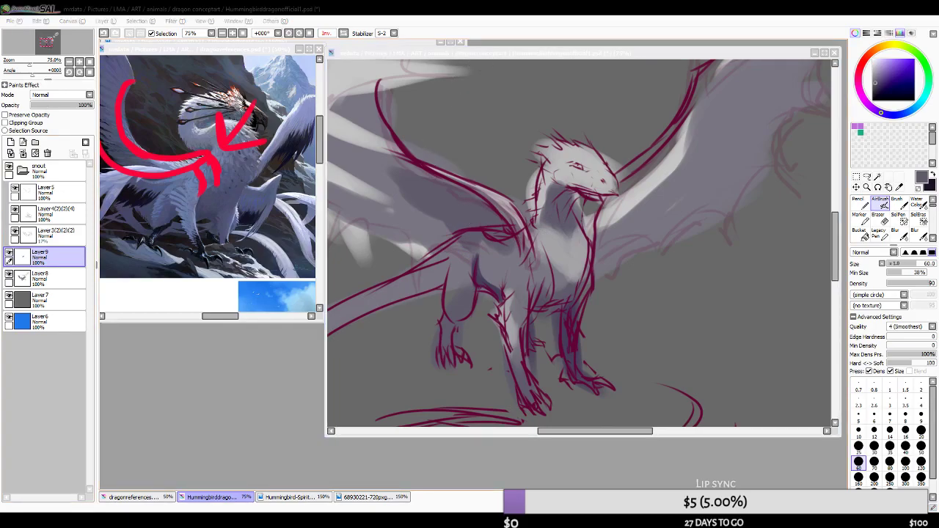
# - Sample a colour near the foreleg and shade the dragon's back below the wing base with the airbrush at size 40
pyautogui.click(544, 201)
pyautogui.scroll(-4, 544, 201)
pyautogui.scroll(4, 536, 214)
pyautogui.press('[')
pyautogui.press('[')
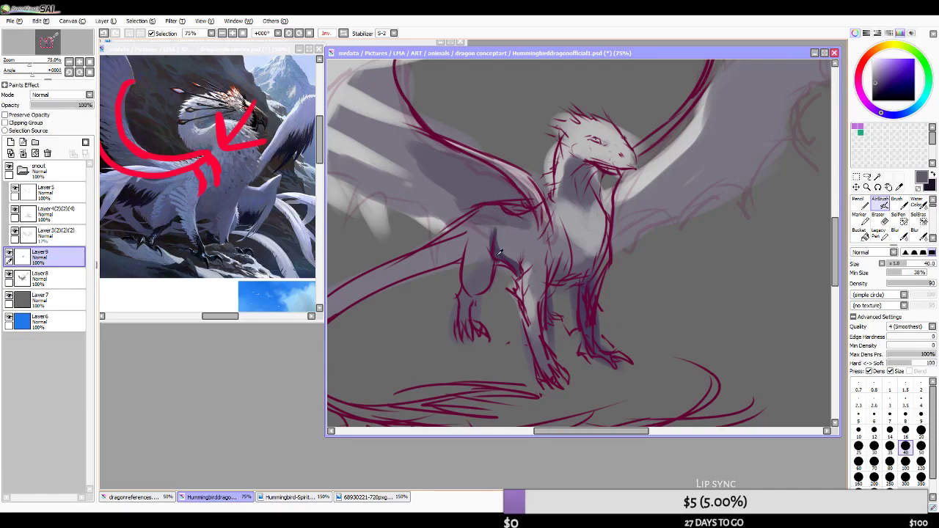
pyautogui.rightClick(586, 312)
pyautogui.moveTo(486, 219); pyautogui.dragTo(528, 225)
# - Darken the gaps between the near wing's light feathers with purple-grey, using a larger airbrush
pyautogui.press(']')
pyautogui.press(']')
pyautogui.moveTo(424, 152); pyautogui.dragTo(403, 139)
pyautogui.press(']')
pyautogui.press(']')
pyautogui.moveTo(357, 79)
pyautogui.mouseDown()
pyautogui.moveTo(391, 78)
pyautogui.moveTo(378, 87)
pyautogui.moveTo(411, 120)
pyautogui.moveTo(343, 117)
pyautogui.moveTo(435, 148)
pyautogui.moveTo(389, 137)
pyautogui.moveTo(451, 168)
pyautogui.moveTo(453, 177)
pyautogui.moveTo(407, 193)
pyautogui.moveTo(483, 197)
pyautogui.moveTo(480, 188)
pyautogui.moveTo(442, 188)
pyautogui.moveTo(448, 193)
pyautogui.moveTo(438, 201)
pyautogui.moveTo(468, 214)
pyautogui.moveTo(487, 209)
pyautogui.moveTo(433, 195)
pyautogui.moveTo(407, 155)
pyautogui.moveTo(410, 168)
pyautogui.moveTo(516, 180)
pyautogui.moveTo(511, 190)
pyautogui.moveTo(400, 141)
pyautogui.moveTo(413, 105)
pyautogui.mouseUp()
# - Deepen the near wing's feather gaps with dark purple-grey sampled near the wing base, using the airbrush at sizes 60 to 70
pyautogui.keyDown('alt'); pyautogui.click(511, 189); pyautogui.keyUp('alt')
pyautogui.press('[')
pyautogui.press('[')
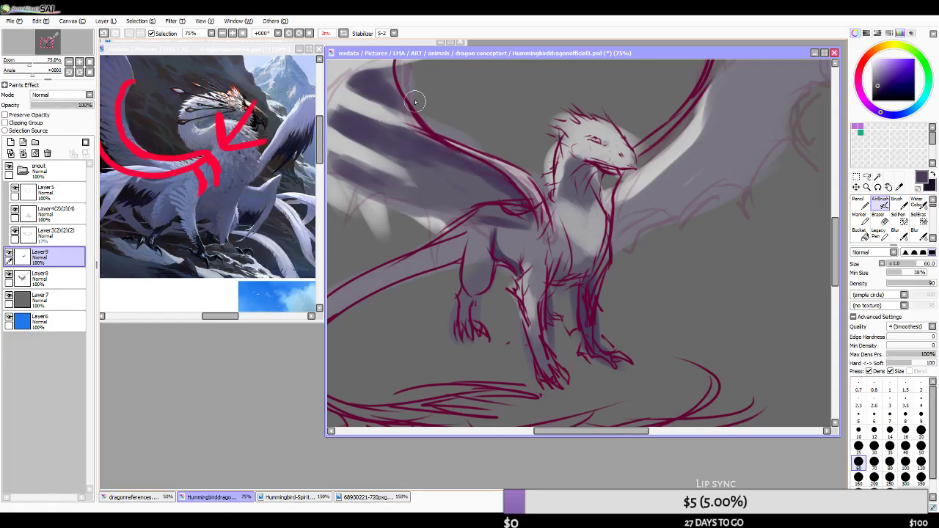
pyautogui.press(']')
pyautogui.press(']')
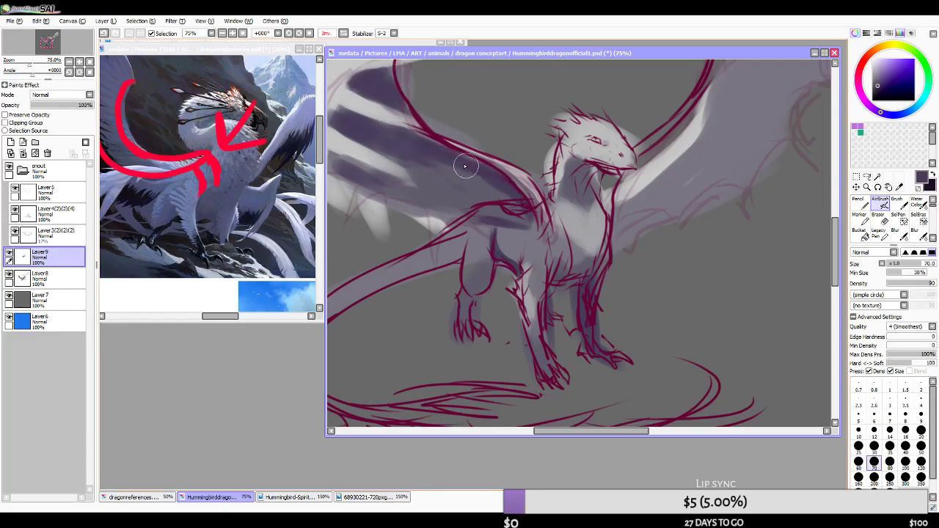
pyautogui.press('[')
pyautogui.press('[')
pyautogui.press('[')
pyautogui.press('[')
pyautogui.press('[')
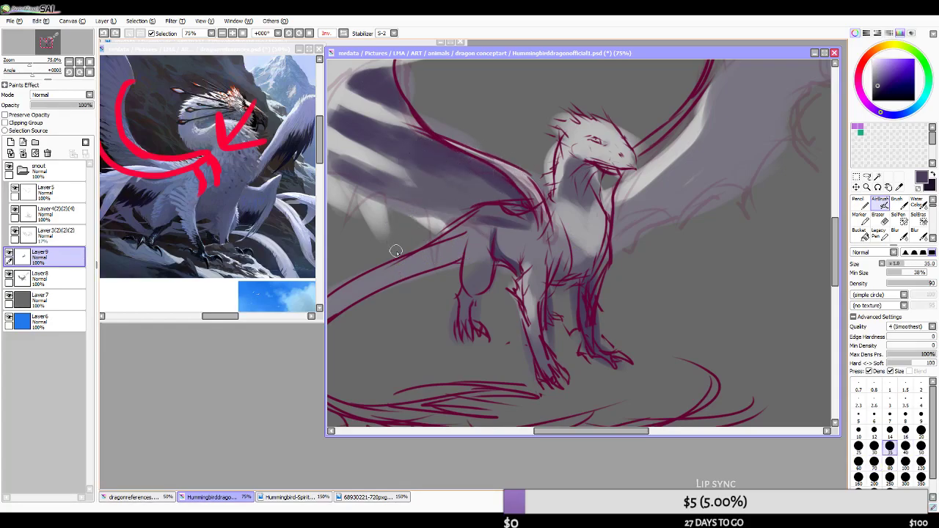
pyautogui.moveTo(395, 250); pyautogui.dragTo(360, 242)
pyautogui.moveTo(389, 204)
pyautogui.mouseDown()
pyautogui.moveTo(421, 229)
pyautogui.moveTo(359, 246)
pyautogui.mouseUp()
pyautogui.hotkey('ctrl', 'z')
pyautogui.hotkey('ctrl', 'z')
pyautogui.moveTo(393, 209); pyautogui.dragTo(430, 231)
pyautogui.hotkey('ctrl', 'z')
pyautogui.hotkey('ctrl', 'z')
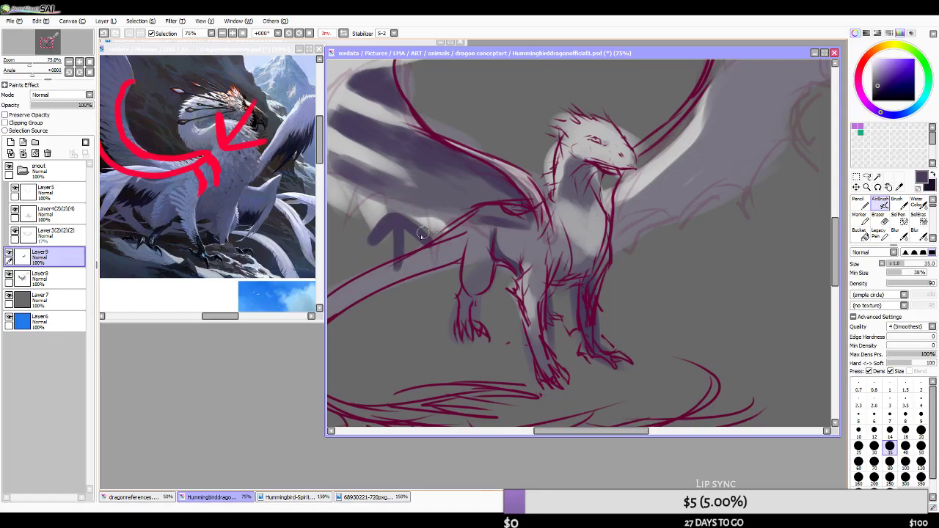
pyautogui.hotkey('ctrl', 'z')
pyautogui.hotkey('ctrl', 'z')
pyautogui.moveTo(380, 254)
pyautogui.mouseDown()
pyautogui.moveTo(413, 239)
pyautogui.moveTo(403, 213)
pyautogui.moveTo(399, 277)
pyautogui.mouseUp()
pyautogui.hotkey('ctrl', 'z')
pyautogui.hotkey('ctrl', 'z')
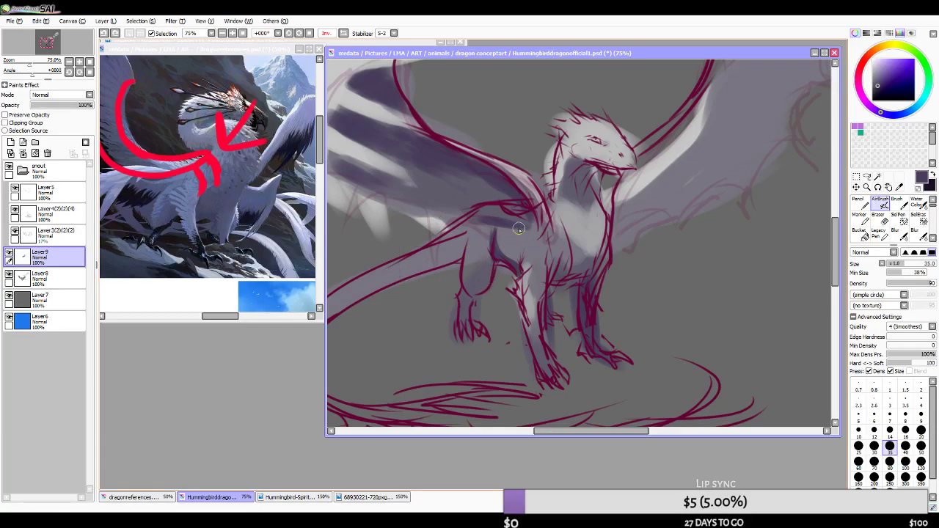
# - Shade the dragon's back beneath the wing base with the airbrush at size 35, sampling colours from the body
pyautogui.scroll(1, 518, 230)
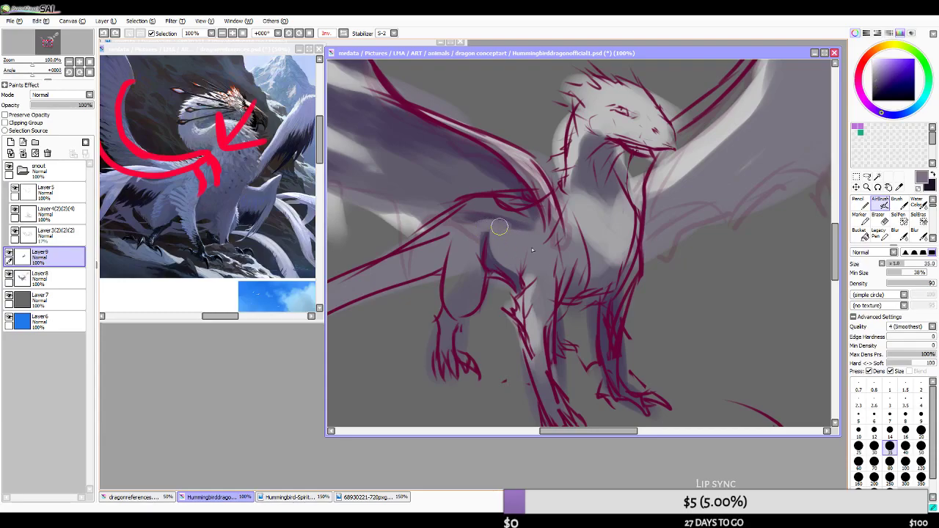
pyautogui.moveTo(533, 234)
pyautogui.mouseDown()
pyautogui.moveTo(503, 212)
pyautogui.moveTo(449, 209)
pyautogui.mouseUp()
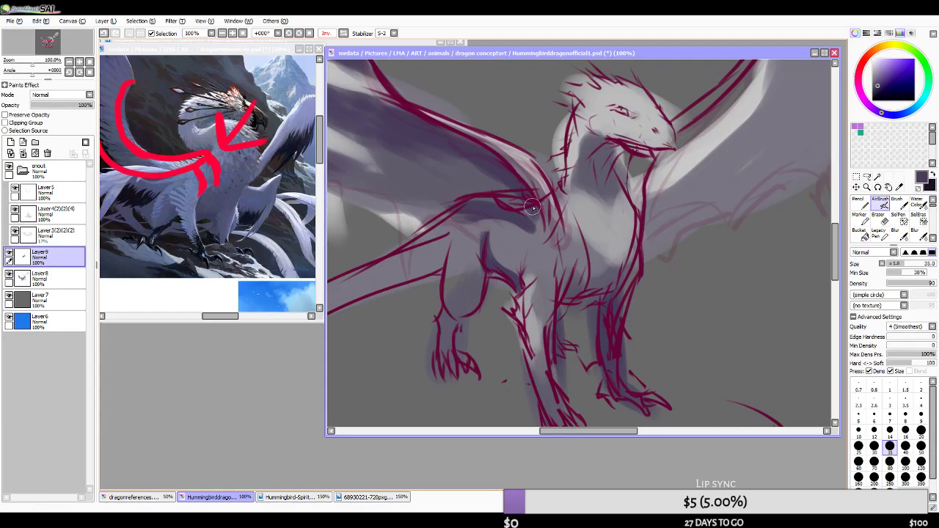
pyautogui.keyDown('alt'); pyautogui.click(485, 246); pyautogui.keyUp('alt')
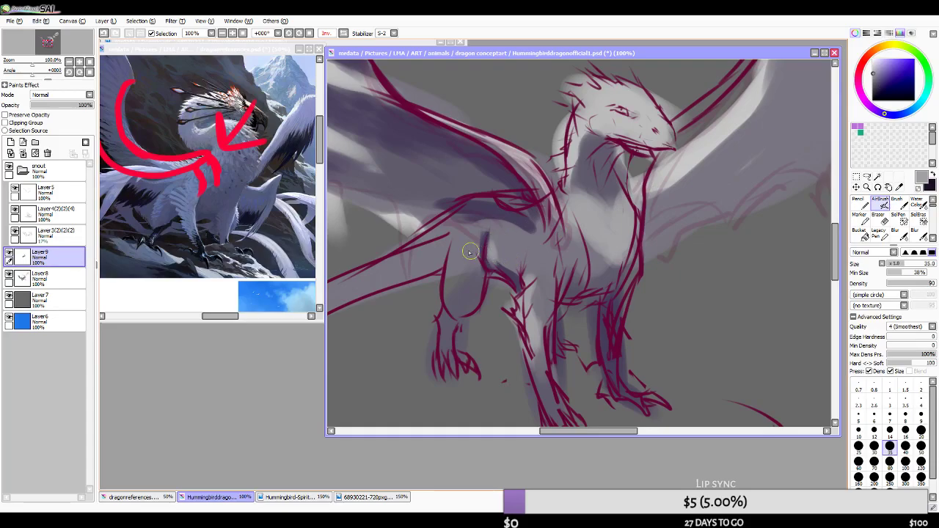
pyautogui.scroll(-3, 501, 274)
pyautogui.scroll(1, 501, 274)
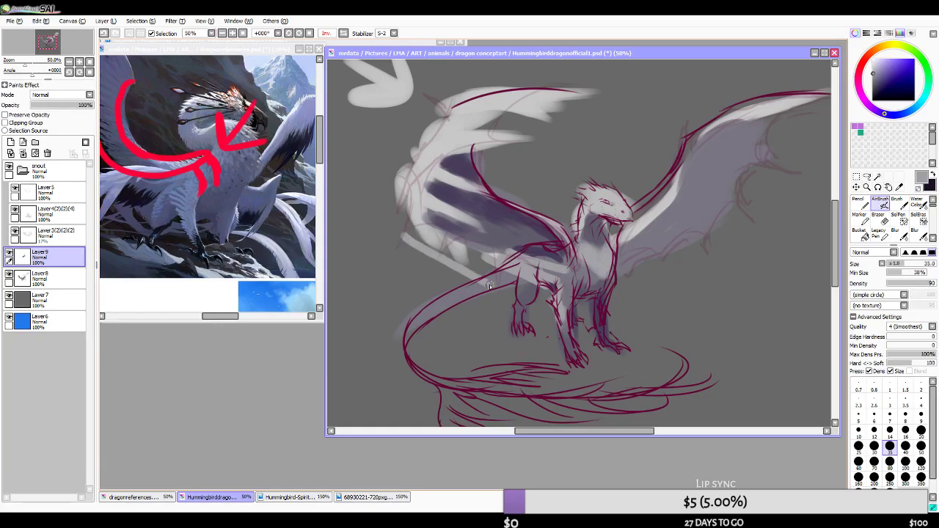
pyautogui.moveTo(402, 236); pyautogui.dragTo(569, 336)
pyautogui.moveTo(365, 227); pyautogui.dragTo(541, 352)
pyautogui.moveTo(350, 279); pyautogui.dragTo(506, 361)
pyautogui.hotkey('ctrl', 'z')
pyautogui.hotkey('ctrl', 'z')
pyautogui.hotkey('ctrl', 'z')
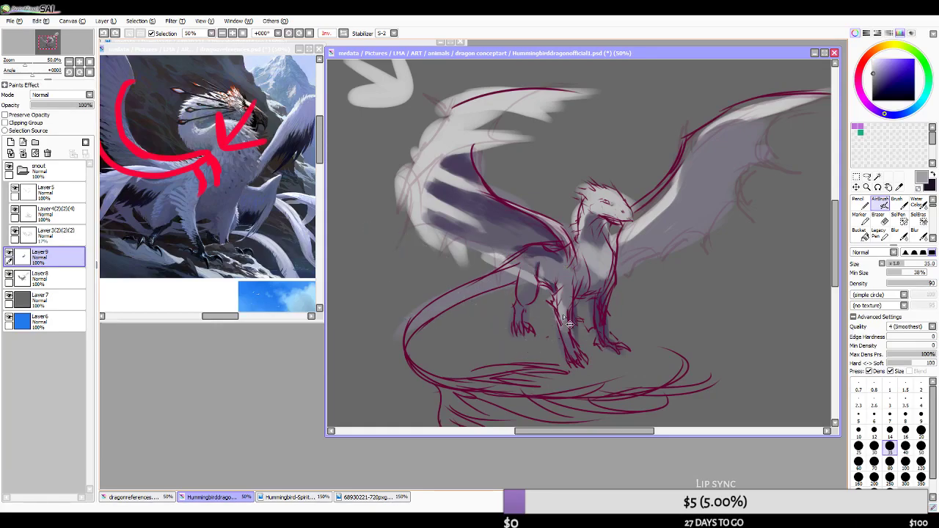
# - Paint a light grey highlight on the dragon's flank between hind leg and foreleg, using a smaller airbrush
pyautogui.scroll(5, 532, 284)
pyautogui.press('[')
pyautogui.press('[')
pyautogui.moveTo(517, 282); pyautogui.dragTo(518, 213)
pyautogui.moveTo(515, 212)
pyautogui.mouseDown()
pyautogui.moveTo(509, 283)
pyautogui.moveTo(526, 302)
pyautogui.moveTo(519, 220)
pyautogui.moveTo(541, 283)
pyautogui.moveTo(582, 311)
pyautogui.moveTo(586, 294)
pyautogui.moveTo(581, 308)
pyautogui.mouseUp()
pyautogui.hotkey('ctrl', 'z')
pyautogui.keyDown('alt'); pyautogui.click(516, 298); pyautogui.keyUp('alt')
pyautogui.moveTo(516, 297)
pyautogui.mouseDown()
pyautogui.moveTo(599, 347)
pyautogui.moveTo(487, 222)
pyautogui.mouseUp()
pyautogui.press('[')
pyautogui.press('[')
pyautogui.hotkey('ctrl', 'z')
# - Add small light grey patches along the flank above the belly line with the airbrush at size 14
pyautogui.moveTo(497, 259); pyautogui.dragTo(501, 196)
pyautogui.scroll(-2, 488, 193)
pyautogui.scroll(1, 510, 197)
pyautogui.keyDown('alt'); pyautogui.click(512, 256); pyautogui.keyUp('alt')
pyautogui.moveTo(513, 239)
pyautogui.mouseDown()
pyautogui.moveTo(517, 186)
pyautogui.moveTo(522, 237)
pyautogui.mouseUp()
pyautogui.moveTo(534, 255)
pyautogui.mouseDown()
pyautogui.moveTo(553, 278)
pyautogui.moveTo(549, 236)
pyautogui.mouseUp()
pyautogui.hotkey('ctrl', 'z')
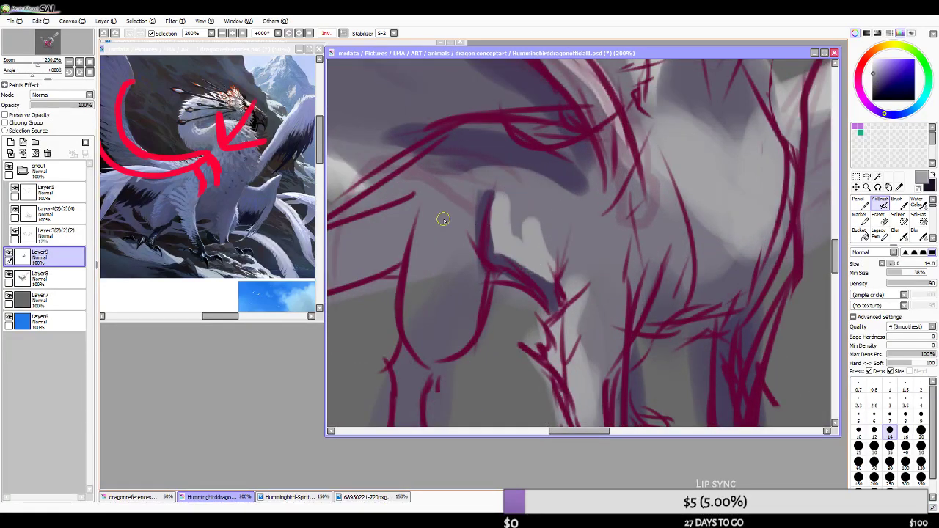
pyautogui.press(']')
pyautogui.press(']')
pyautogui.scroll(-2, 486, 249)
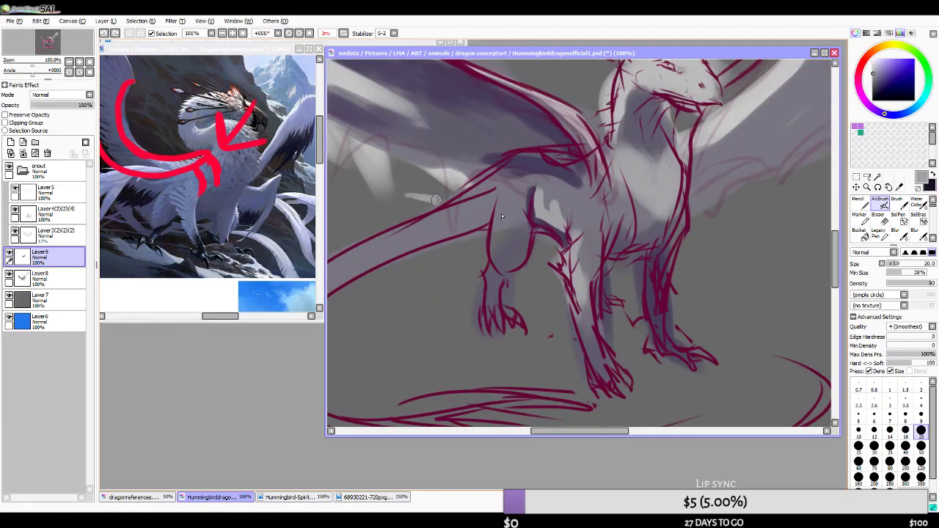
pyautogui.moveTo(503, 197); pyautogui.dragTo(498, 269)
pyautogui.hotkey('ctrl', 'z')
pyautogui.moveTo(426, 259); pyautogui.dragTo(456, 245)
pyautogui.hotkey('ctrl', 'z')
# - Darken the lower hind leg with dark purple-grey sampled at the belly, using the airbrush at size 40
pyautogui.keyDown('alt'); pyautogui.click(551, 228); pyautogui.keyUp('alt')
pyautogui.press(']')
pyautogui.press(']')
pyautogui.press(']')
pyautogui.press(']')
pyautogui.moveTo(497, 275)
pyautogui.mouseDown()
pyautogui.moveTo(492, 300)
pyautogui.moveTo(505, 309)
pyautogui.moveTo(496, 274)
pyautogui.moveTo(487, 288)
pyautogui.mouseUp()
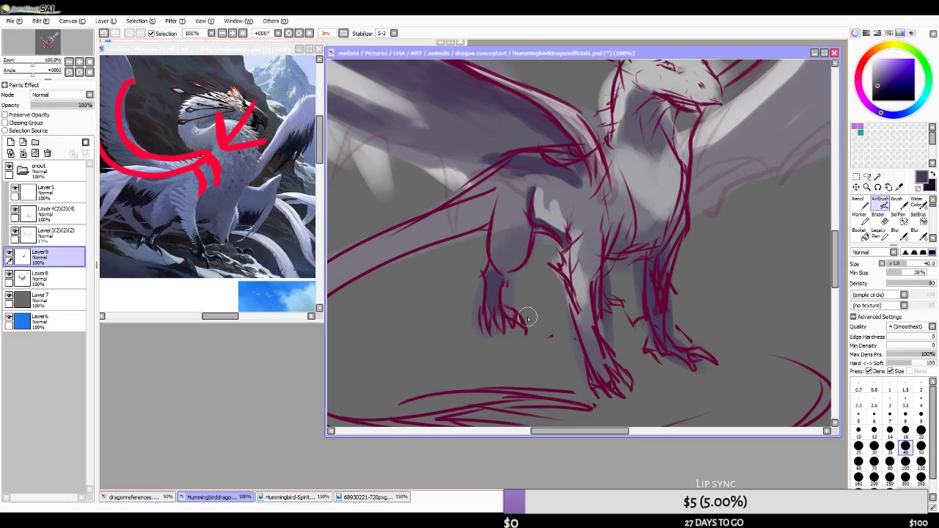
pyautogui.scroll(-3, 527, 317)
pyautogui.scroll(2, 536, 313)
pyautogui.keyDown('alt'); pyautogui.click(560, 293); pyautogui.keyUp('alt')
pyautogui.scroll(-3, 553, 289)
pyautogui.scroll(2, 579, 288)
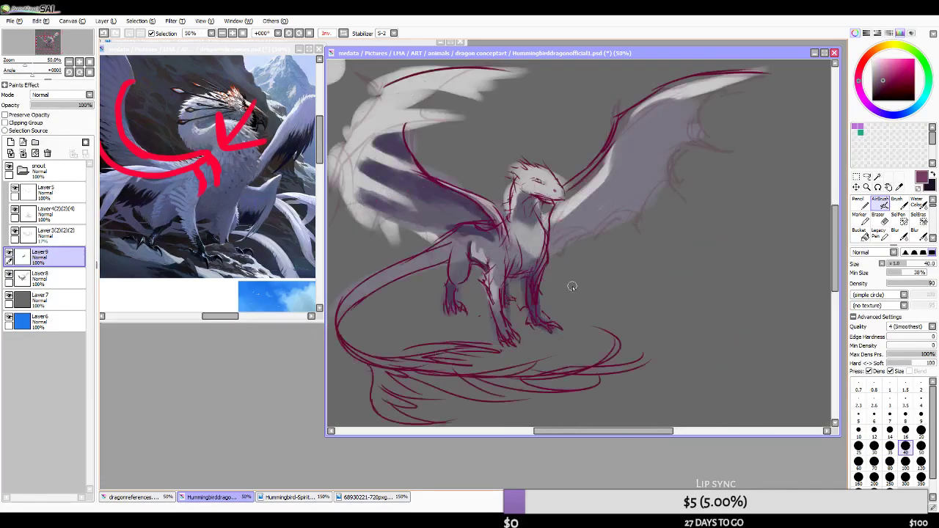
# - Sketch the head and neck of a side-view dragon beside the painting with a dark purple airbrush at size 16
pyautogui.scroll(2, 579, 288)
pyautogui.rightClick(522, 315)
pyautogui.press('[')
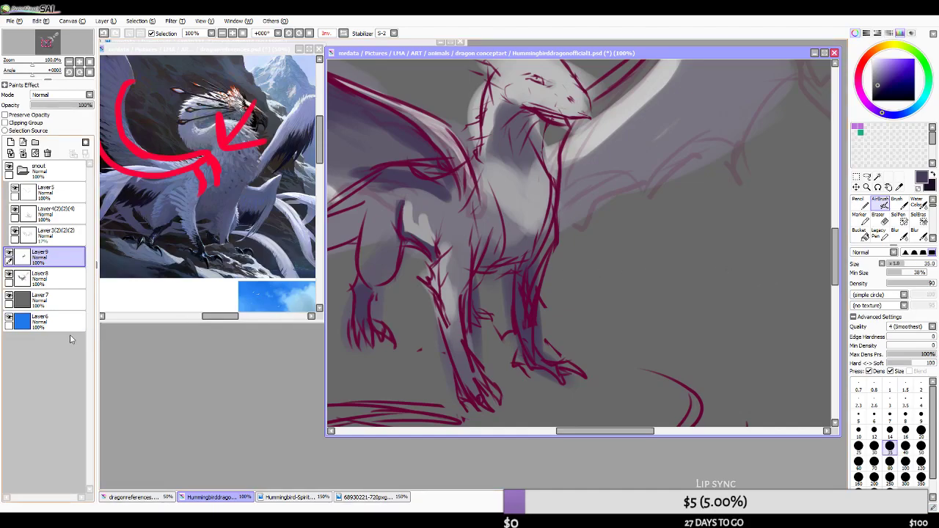
pyautogui.press('[')
pyautogui.press('[')
pyautogui.press('[')
pyautogui.press('[')
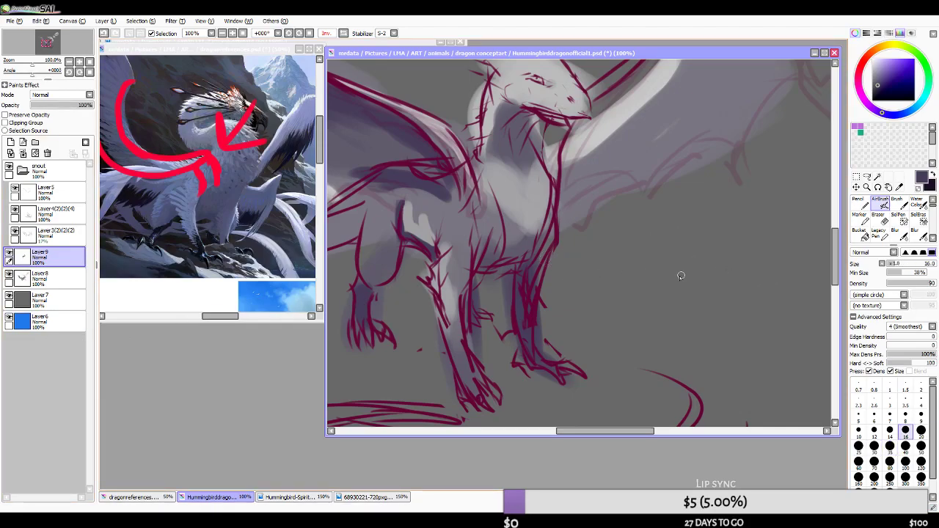
pyautogui.hotkey('ctrl', 'z')
pyautogui.moveTo(639, 263)
pyautogui.mouseDown()
pyautogui.moveTo(716, 264)
pyautogui.moveTo(754, 245)
pyautogui.mouseUp()
pyautogui.moveTo(751, 209)
pyautogui.mouseDown()
pyautogui.moveTo(814, 232)
pyautogui.moveTo(796, 237)
pyautogui.moveTo(778, 280)
pyautogui.mouseUp()
pyautogui.moveTo(768, 215)
pyautogui.mouseDown()
pyautogui.moveTo(750, 263)
pyautogui.moveTo(778, 280)
pyautogui.mouseUp()
pyautogui.click(879, 218)
pyautogui.moveTo(733, 255); pyautogui.dragTo(645, 248)
pyautogui.click(882, 204)
pyautogui.moveTo(743, 198); pyautogui.dragTo(774, 208)
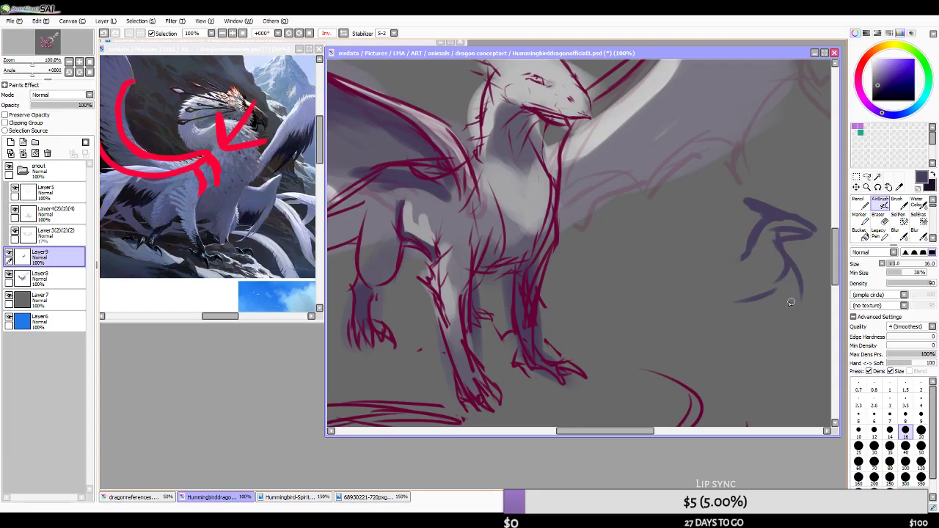
# - Sketch the body, forelegs and hind leg of the small side-view dragon
pyautogui.moveTo(764, 350)
pyautogui.mouseDown()
pyautogui.moveTo(758, 320)
pyautogui.moveTo(770, 352)
pyautogui.moveTo(794, 347)
pyautogui.mouseUp()
pyautogui.moveTo(787, 303); pyautogui.dragTo(815, 362)
pyautogui.hotkey('ctrl', 'z')
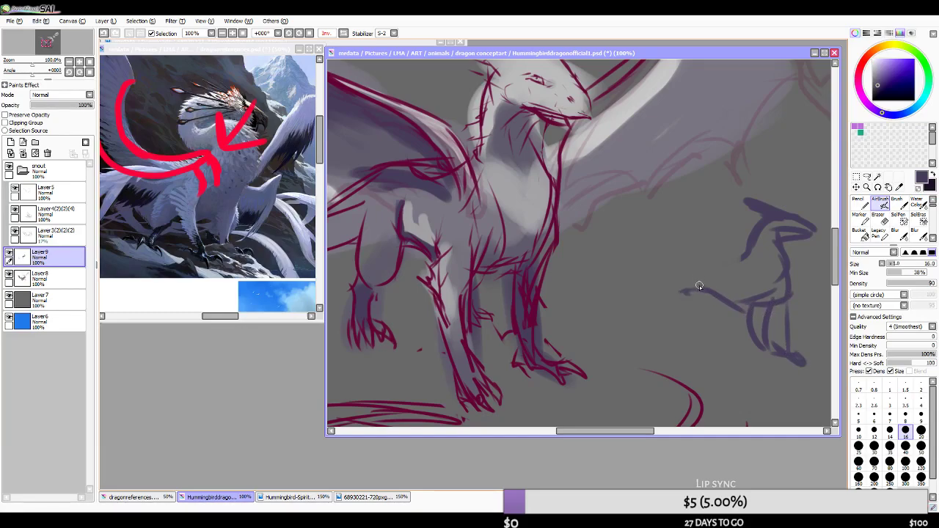
pyautogui.moveTo(662, 293)
pyautogui.mouseDown()
pyautogui.moveTo(704, 254)
pyautogui.moveTo(742, 256)
pyautogui.moveTo(683, 255)
pyautogui.mouseUp()
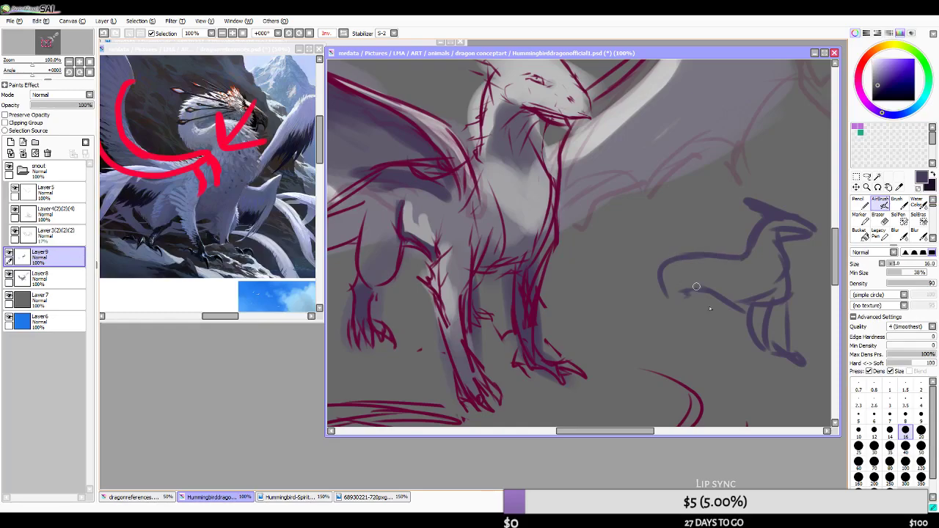
pyautogui.moveTo(661, 291)
pyautogui.mouseDown()
pyautogui.moveTo(686, 320)
pyautogui.moveTo(666, 324)
pyautogui.moveTo(705, 354)
pyautogui.mouseUp()
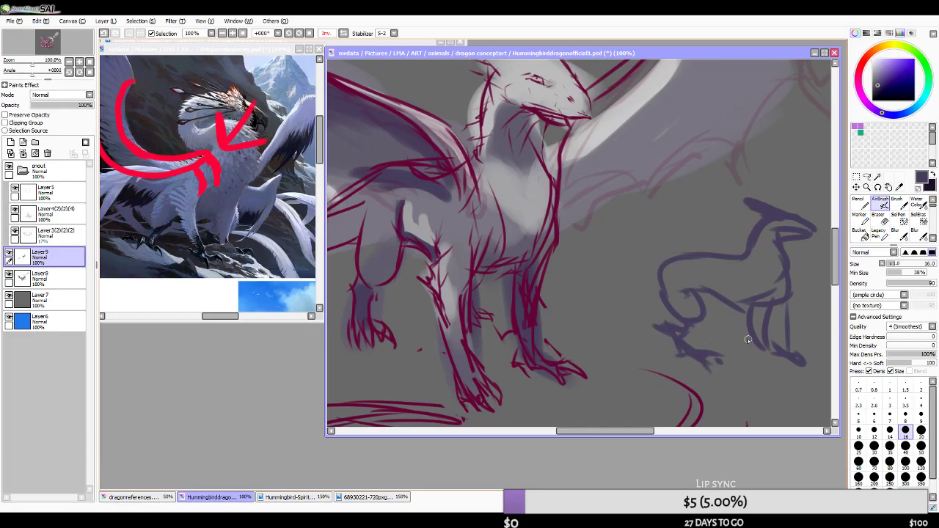
# - Try dark red construction lines over the hind foot and hip of the side-view sketch
pyautogui.hotkey('ctrl', 'z')
pyautogui.keyDown('alt'); pyautogui.click(538, 302); pyautogui.keyUp('alt')
pyautogui.moveTo(663, 331)
pyautogui.mouseDown()
pyautogui.moveTo(693, 355)
pyautogui.moveTo(712, 355)
pyautogui.moveTo(648, 324)
pyautogui.mouseUp()
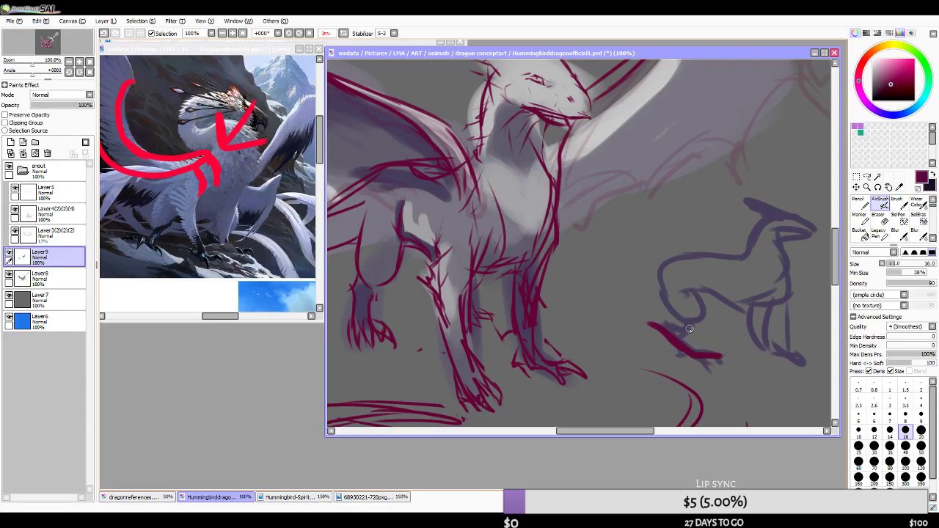
pyautogui.hotkey('ctrl', 'z')
pyautogui.hotkey('ctrl', 'z')
pyautogui.hotkey('ctrl', 'z')
pyautogui.moveTo(688, 271); pyautogui.dragTo(687, 308)
pyautogui.moveTo(666, 288); pyautogui.dragTo(709, 301)
# - Undo all strokes of the small side-view dragon sketch
pyautogui.hotkey('ctrl', 'z')
pyautogui.hotkey('ctrl', 'z')
pyautogui.hotkey('ctrl', 'z')
pyautogui.hotkey('ctrl', 'z')
pyautogui.hotkey('ctrl', 'z')
pyautogui.hotkey('ctrl', 'z')
pyautogui.hotkey('ctrl', 'z')
pyautogui.hotkey('ctrl', 'z')
pyautogui.hotkey('ctrl', 'z')
pyautogui.hotkey('ctrl', 'z')
pyautogui.hotkey('ctrl', 'z')
pyautogui.hotkey('ctrl', 'z')
pyautogui.hotkey('ctrl', 'z')
pyautogui.hotkey('ctrl', 'z')
pyautogui.hotkey('ctrl', 'z')
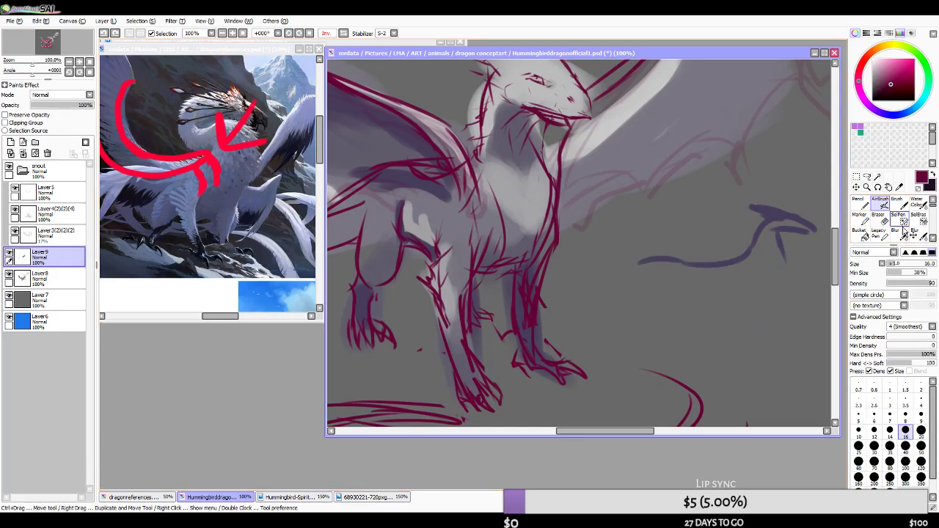
pyautogui.hotkey('ctrl', 'z')
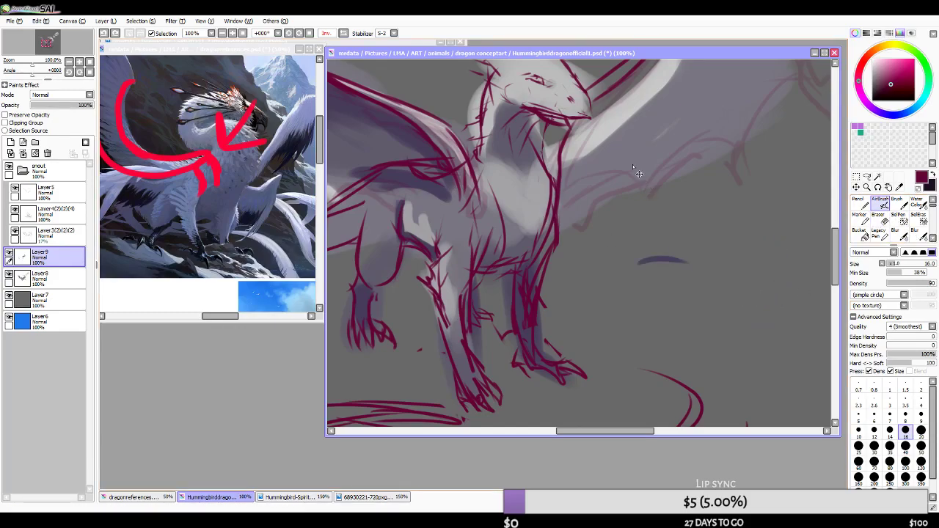
pyautogui.hotkey('ctrl', 'z')
# - Paint a light grey highlight down the dragon's hind thigh, enlarging the airbrush to size 30
pyautogui.press(']')
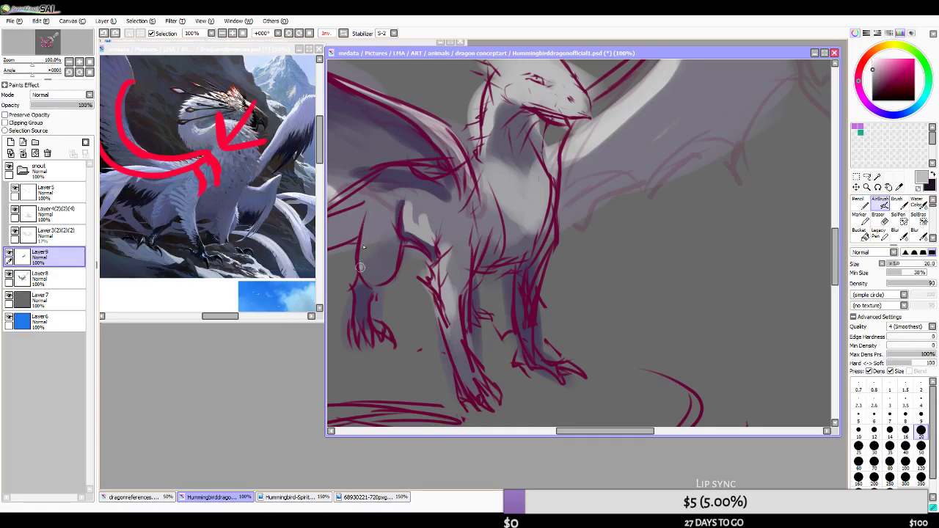
pyautogui.hotkey('ctrl', 'z')
pyautogui.moveTo(362, 211)
pyautogui.mouseDown()
pyautogui.moveTo(365, 287)
pyautogui.moveTo(372, 212)
pyautogui.moveTo(370, 267)
pyautogui.moveTo(380, 225)
pyautogui.moveTo(374, 288)
pyautogui.moveTo(385, 232)
pyautogui.moveTo(382, 281)
pyautogui.moveTo(368, 245)
pyautogui.mouseUp()
pyautogui.hotkey('ctrl', 'z')
pyautogui.press(']')
pyautogui.press(']')
pyautogui.press(']')
pyautogui.press(']')
pyautogui.press('[')
pyautogui.press('[')
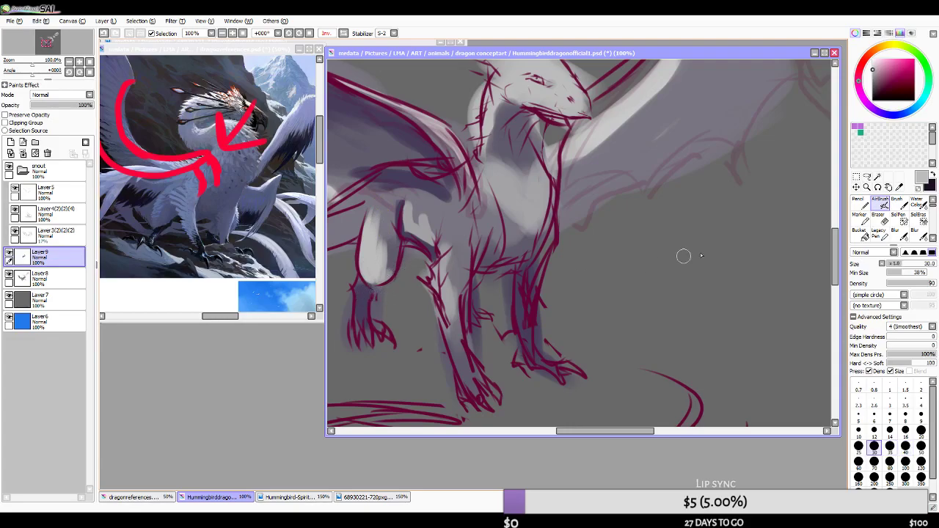
# - Refine the lower hind leg and foot with sampled dark purple and light grey, using the airbrush at sizes 14 to 20
pyautogui.keyDown('alt'); pyautogui.click(438, 244); pyautogui.keyUp('alt')
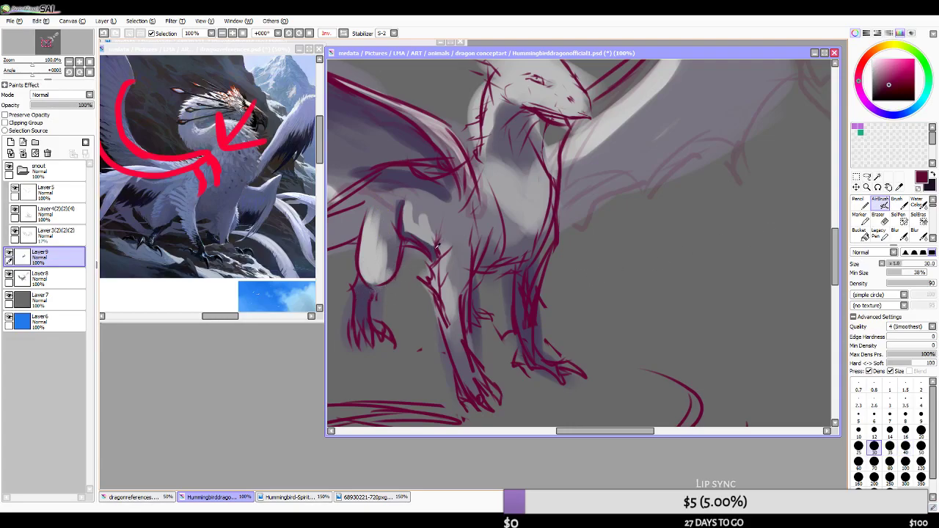
pyautogui.keyDown('alt'); pyautogui.click(364, 283); pyautogui.keyUp('alt')
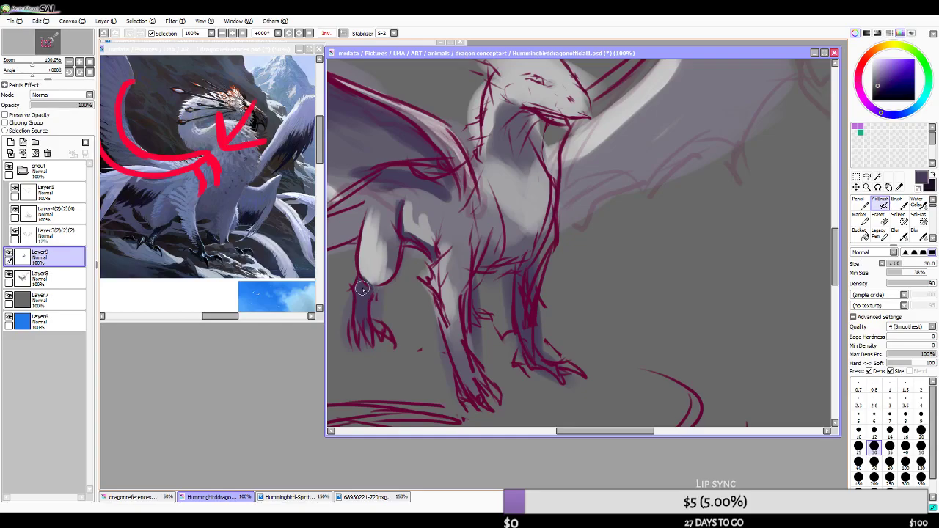
pyautogui.press('[')
pyautogui.press('[')
pyautogui.press('[')
pyautogui.press('[')
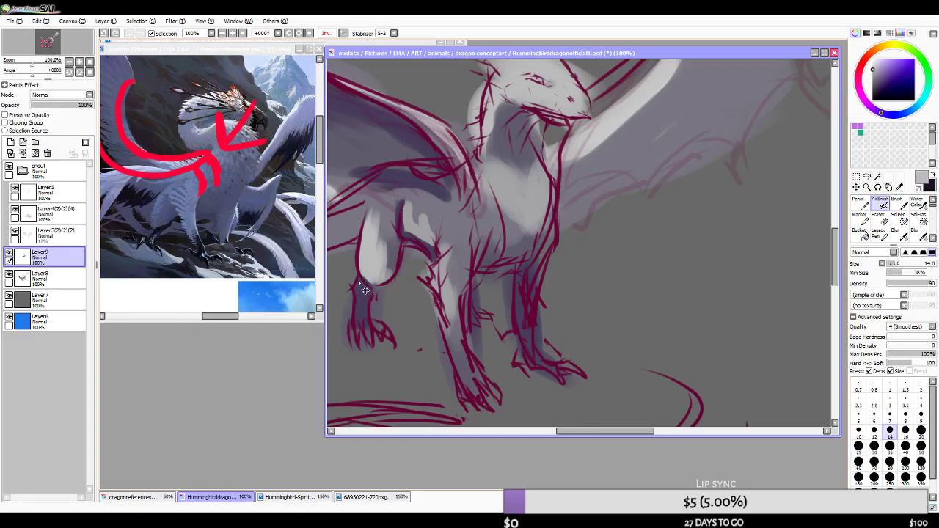
pyautogui.press(']')
pyautogui.press(']')
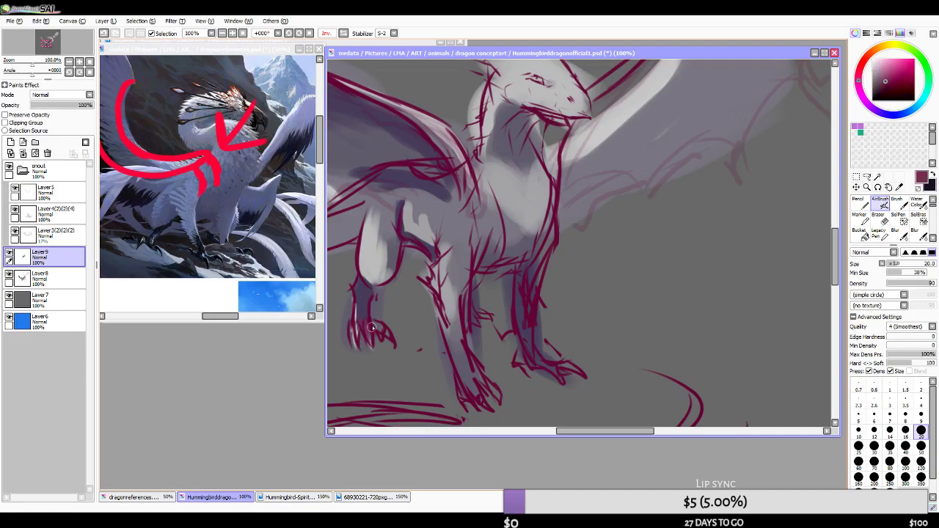
pyautogui.keyDown('alt'); pyautogui.click(362, 317); pyautogui.keyUp('alt')
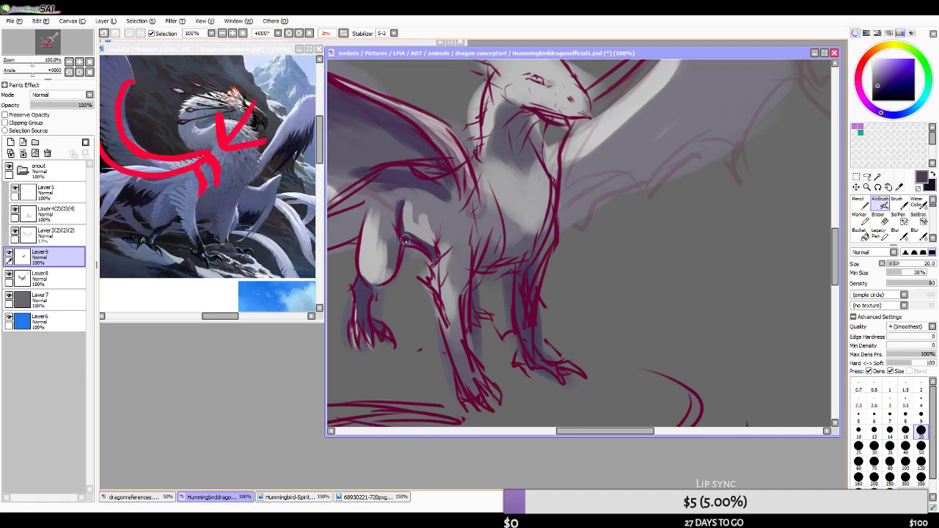
pyautogui.moveTo(401, 236)
pyautogui.mouseDown()
pyautogui.moveTo(395, 275)
pyautogui.moveTo(403, 262)
pyautogui.moveTo(408, 232)
pyautogui.moveTo(379, 284)
pyautogui.moveTo(398, 281)
pyautogui.moveTo(390, 224)
pyautogui.moveTo(400, 260)
pyautogui.mouseUp()
pyautogui.hotkey('ctrl', 'z')
pyautogui.hotkey('ctrl', 'z')
# - Shade the throat beneath the dragon's jaw with dark purple-grey, using the airbrush at sizes 35 and 25
pyautogui.scroll(-4, 522, 273)
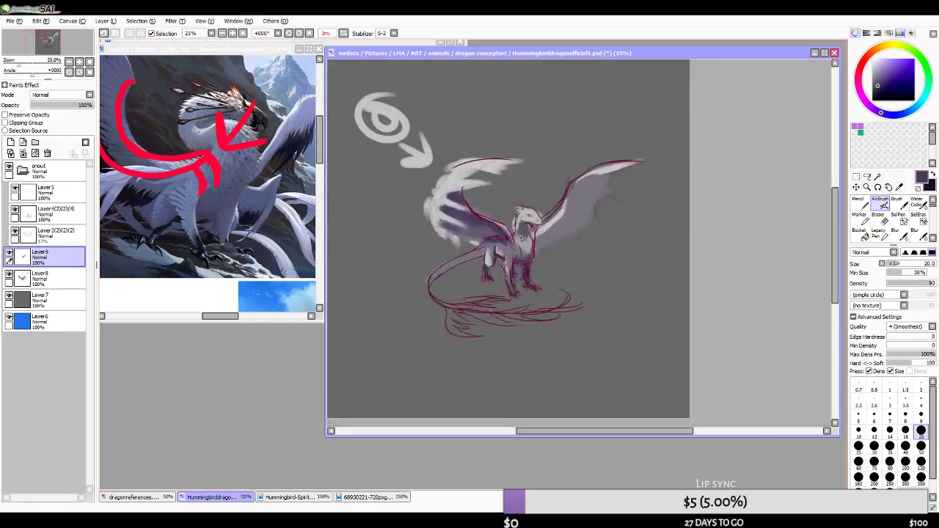
pyautogui.scroll(3, 483, 260)
pyautogui.press(']')
pyautogui.press(']')
pyautogui.press(']')
pyautogui.press(']')
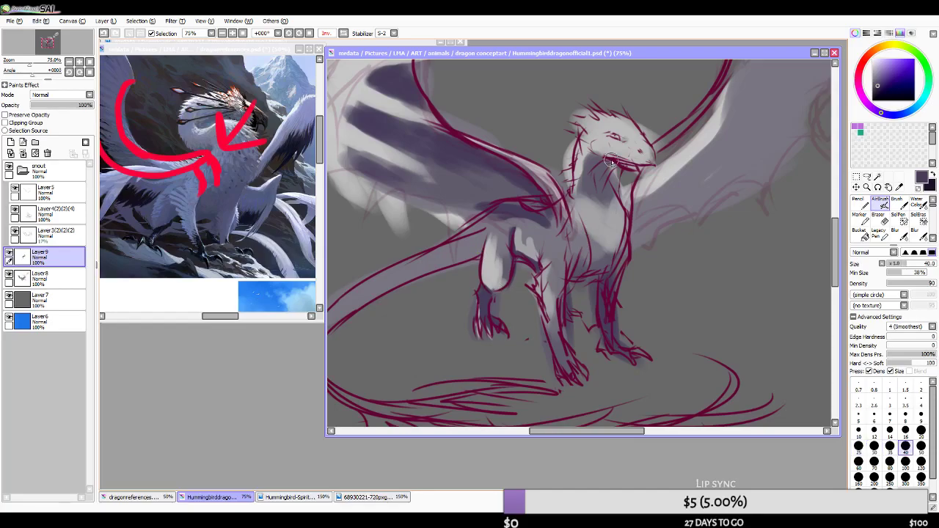
pyautogui.scroll(2, 603, 176)
pyautogui.press('[')
pyautogui.press('[')
pyautogui.press('[')
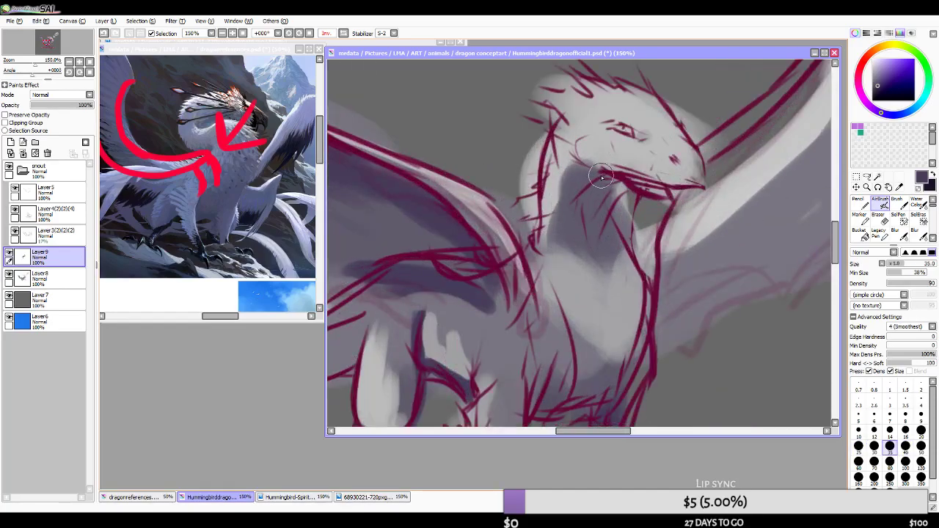
pyautogui.moveTo(581, 169)
pyautogui.mouseDown()
pyautogui.moveTo(618, 175)
pyautogui.moveTo(602, 175)
pyautogui.moveTo(611, 212)
pyautogui.mouseUp()
pyautogui.moveTo(603, 179); pyautogui.dragTo(591, 198)
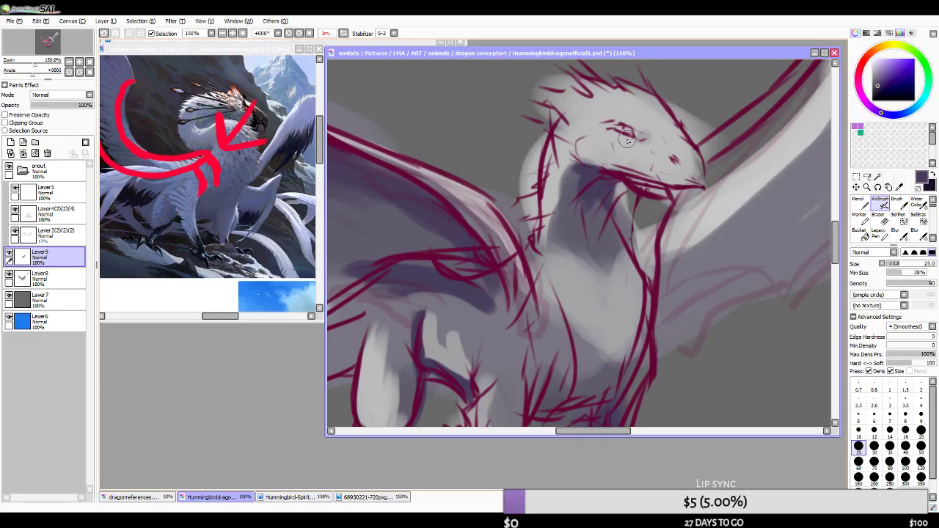
pyautogui.moveTo(601, 202); pyautogui.dragTo(582, 218)
pyautogui.scroll(-3, 658, 144)
pyautogui.scroll(-3, 670, 124)
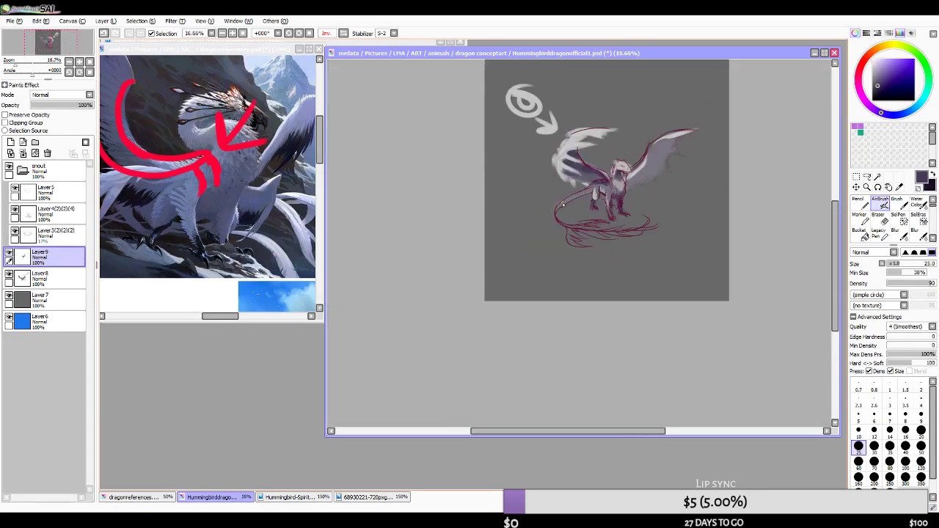
# - Shade the underside of the dragon's tail from the hind leg to the bend with dark purple-grey, using the airbrush at size 35
pyautogui.scroll(2, 631, 191)
pyautogui.scroll(1, 531, 215)
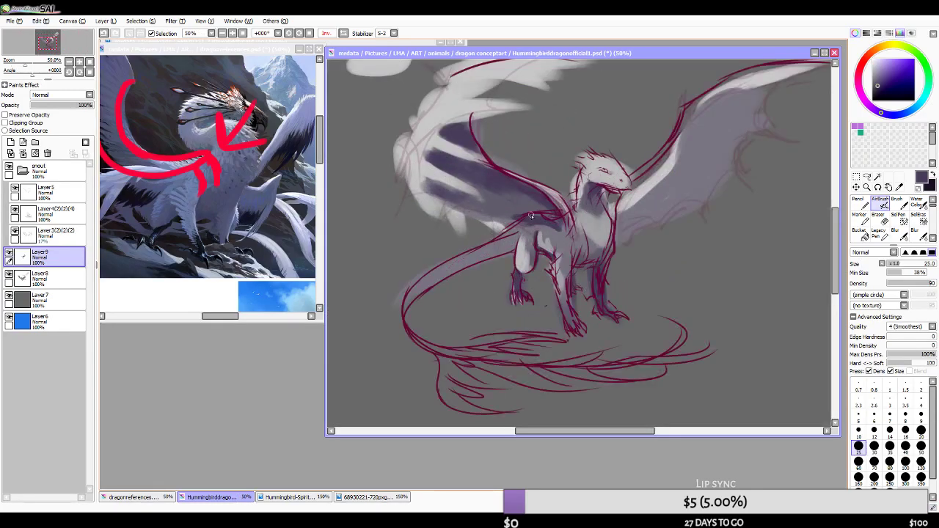
pyautogui.press(']')
pyautogui.press(']')
pyautogui.press(']')
pyautogui.press(']')
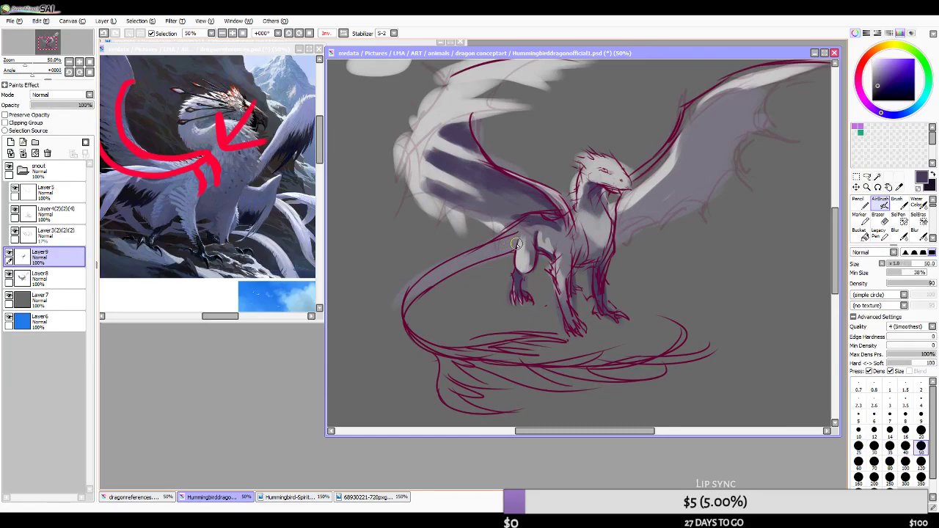
pyautogui.press('[')
pyautogui.press('[')
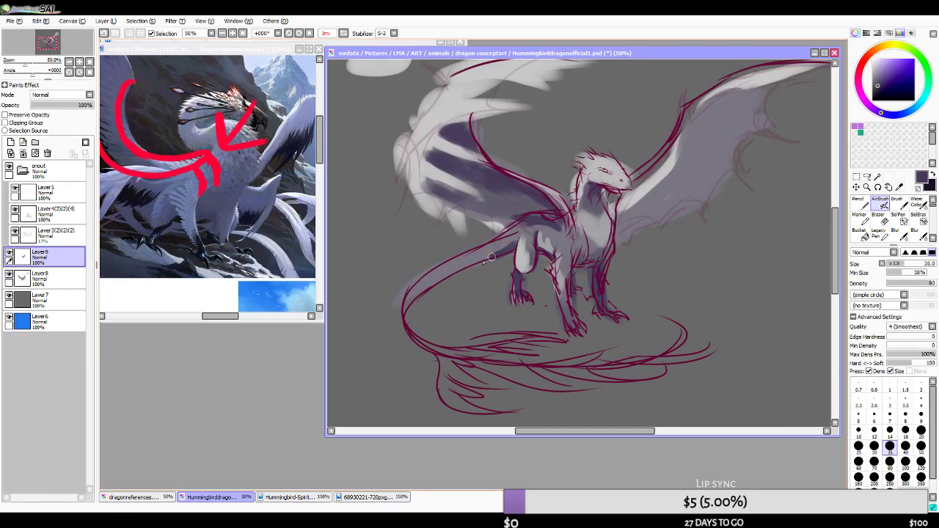
pyautogui.moveTo(465, 267); pyautogui.dragTo(410, 308)
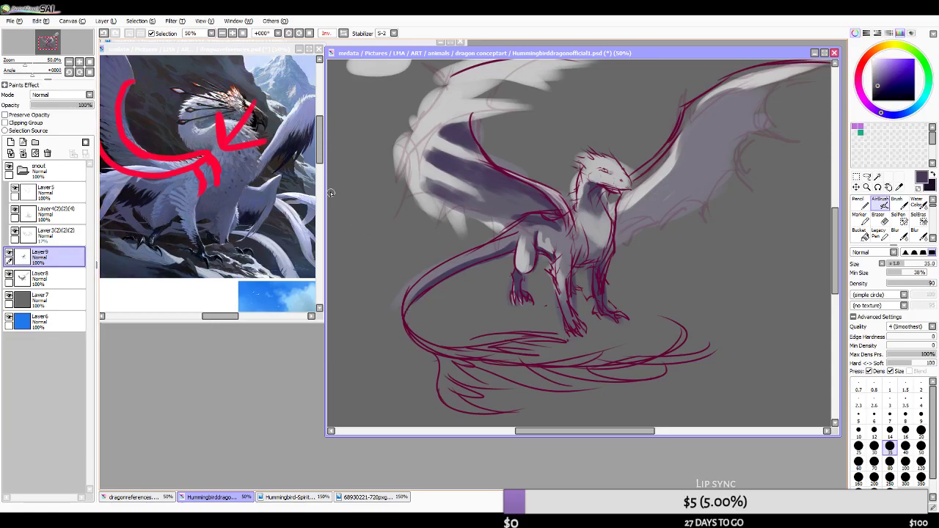
# - Add a new layer above Layer9 and set the airbrush to orange-red at size 10
pyautogui.scroll(-4, 470, 279)
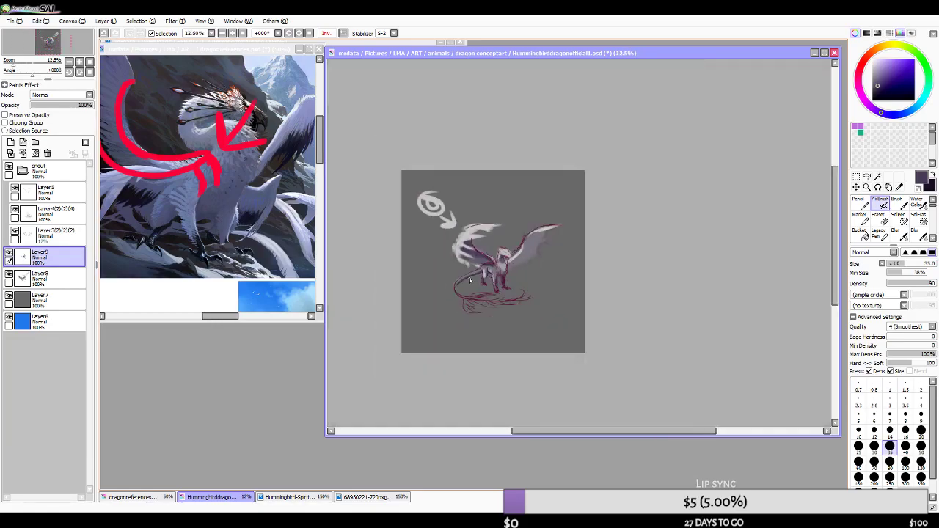
pyautogui.scroll(6, 472, 282)
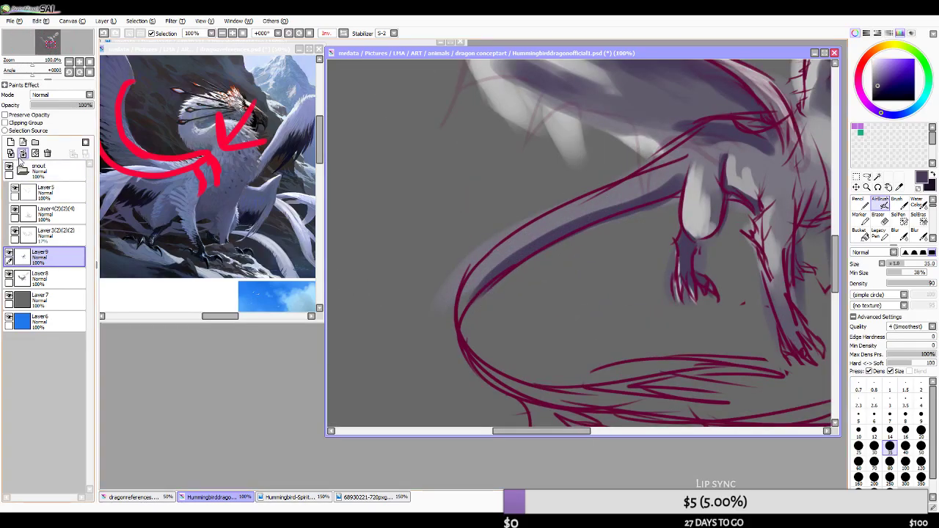
pyautogui.click(10, 142)
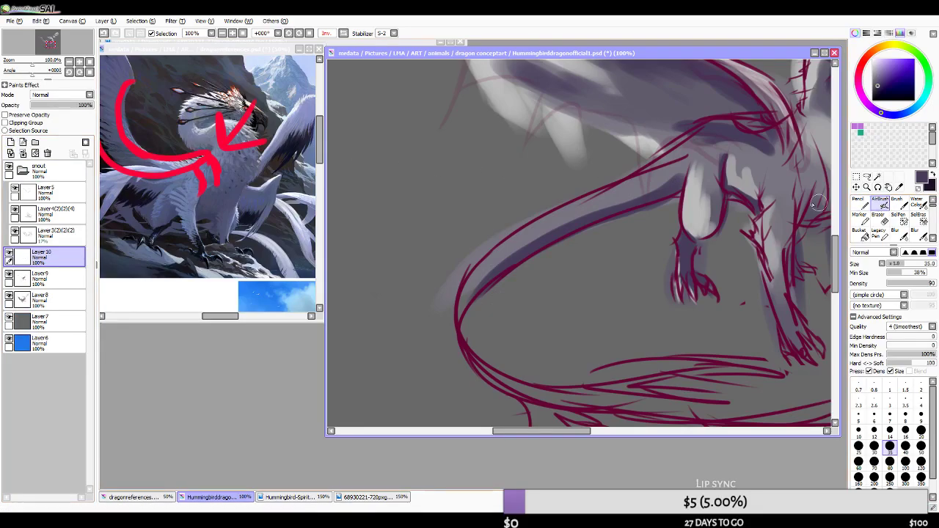
pyautogui.keyDown('alt'); pyautogui.click(727, 181); pyautogui.keyUp('alt')
pyautogui.click(864, 59)
pyautogui.click(901, 60)
pyautogui.press('[')
pyautogui.press('[')
pyautogui.press('[')
pyautogui.press('[')
pyautogui.press('[')
pyautogui.press('[')
pyautogui.press('[')
pyautogui.press('[')
pyautogui.press('[')
pyautogui.press('[')
pyautogui.press(']')
pyautogui.press(']')
pyautogui.press(']')
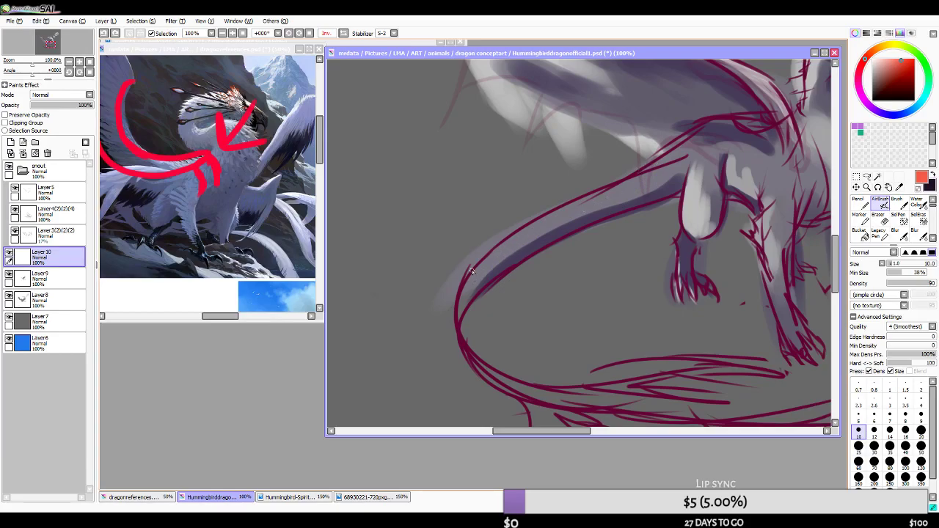
# - Try sketching overlapping orange-red rings around the tail's bend
pyautogui.moveTo(455, 303)
pyautogui.mouseDown()
pyautogui.moveTo(489, 332)
pyautogui.moveTo(438, 311)
pyautogui.moveTo(451, 281)
pyautogui.moveTo(488, 269)
pyautogui.moveTo(493, 278)
pyautogui.moveTo(487, 294)
pyautogui.moveTo(452, 262)
pyautogui.moveTo(497, 249)
pyautogui.moveTo(511, 274)
pyautogui.moveTo(539, 239)
pyautogui.moveTo(511, 240)
pyautogui.moveTo(532, 245)
pyautogui.moveTo(547, 212)
pyautogui.moveTo(568, 215)
pyautogui.moveTo(590, 202)
pyautogui.moveTo(614, 218)
pyautogui.mouseUp()
pyautogui.hotkey('ctrl', 'z')
pyautogui.hotkey('ctrl', 'z')
pyautogui.hotkey('ctrl', 'z')
pyautogui.hotkey('ctrl', 'z')
pyautogui.hotkey('ctrl', 'z')
pyautogui.hotkey('ctrl', 'z')
pyautogui.hotkey('ctrl', 'z')
pyautogui.hotkey('ctrl', 'z')
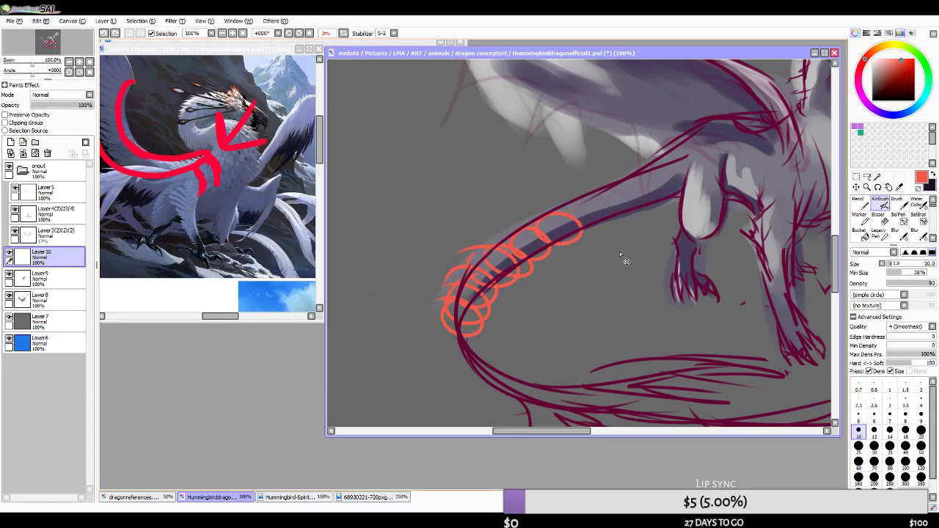
pyautogui.hotkey('ctrl', 'z')
pyautogui.hotkey('ctrl', 'z')
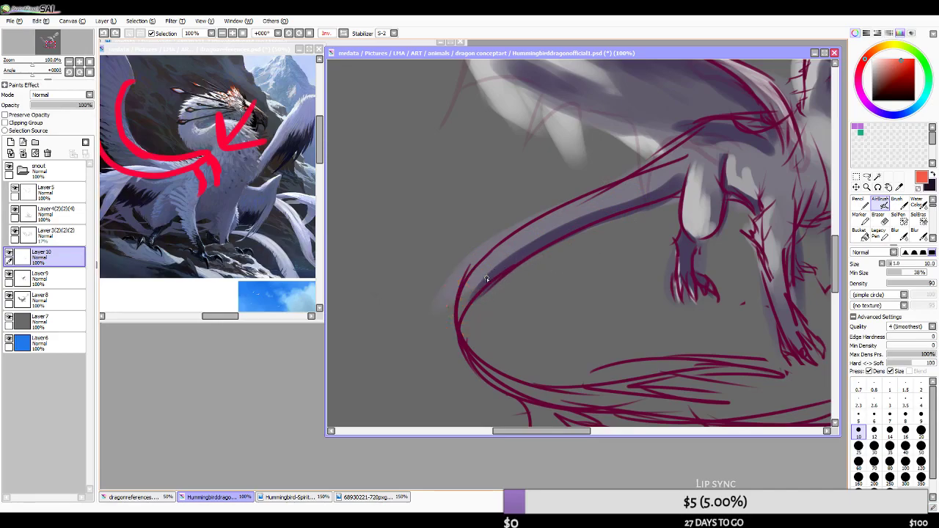
# - Try a small orange-red explanatory sketch in the empty area above the tail
pyautogui.moveTo(408, 158)
pyautogui.mouseDown()
pyautogui.moveTo(399, 180)
pyautogui.moveTo(416, 232)
pyautogui.moveTo(407, 158)
pyautogui.mouseUp()
pyautogui.moveTo(468, 130); pyautogui.dragTo(428, 163)
pyautogui.moveTo(427, 128); pyautogui.dragTo(428, 163)
pyautogui.moveTo(428, 163); pyautogui.dragTo(478, 162)
pyautogui.hotkey('ctrl', 'z')
pyautogui.hotkey('ctrl', 'z')
pyautogui.hotkey('ctrl', 'z')
pyautogui.hotkey('ctrl', 'z')
pyautogui.hotkey('ctrl', 'z')
# - Draw short curved orange-red cross-contour lines across the tail from its bend up to the hip
pyautogui.moveTo(465, 279)
pyautogui.mouseDown()
pyautogui.moveTo(474, 296)
pyautogui.moveTo(487, 274)
pyautogui.moveTo(504, 268)
pyautogui.moveTo(501, 247)
pyautogui.moveTo(525, 255)
pyautogui.mouseUp()
pyautogui.hotkey('ctrl', 'z')
pyautogui.hotkey('ctrl', 'z')
pyautogui.hotkey('ctrl', 'z')
pyautogui.moveTo(534, 223)
pyautogui.mouseDown()
pyautogui.moveTo(544, 250)
pyautogui.moveTo(555, 214)
pyautogui.moveTo(589, 200)
pyautogui.mouseUp()
pyautogui.hotkey('ctrl', 'z')
pyautogui.moveTo(659, 196); pyautogui.dragTo(656, 170)
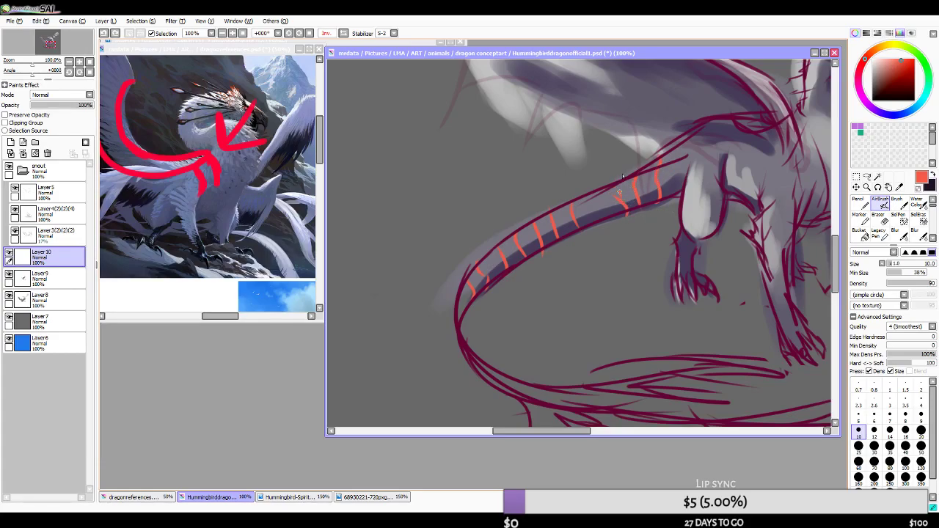
pyautogui.moveTo(591, 224); pyautogui.dragTo(587, 198)
# - Mark the tail's bend with an orange-red arrow and contour loops, and draw a line along the tail's centre
pyautogui.moveTo(401, 255); pyautogui.dragTo(392, 286)
pyautogui.moveTo(437, 263)
pyautogui.mouseDown()
pyautogui.moveTo(435, 292)
pyautogui.moveTo(476, 357)
pyautogui.mouseUp()
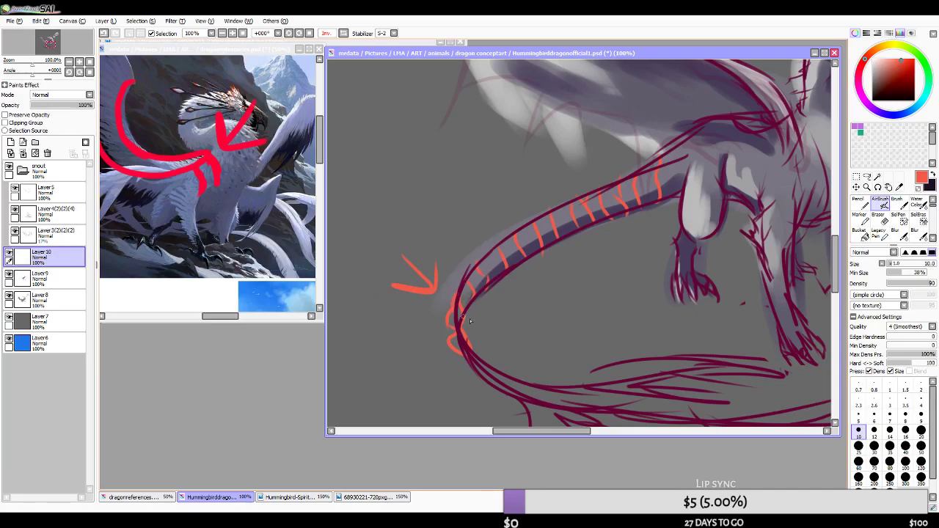
pyautogui.moveTo(496, 263)
pyautogui.mouseDown()
pyautogui.moveTo(550, 229)
pyautogui.moveTo(640, 191)
pyautogui.mouseUp()
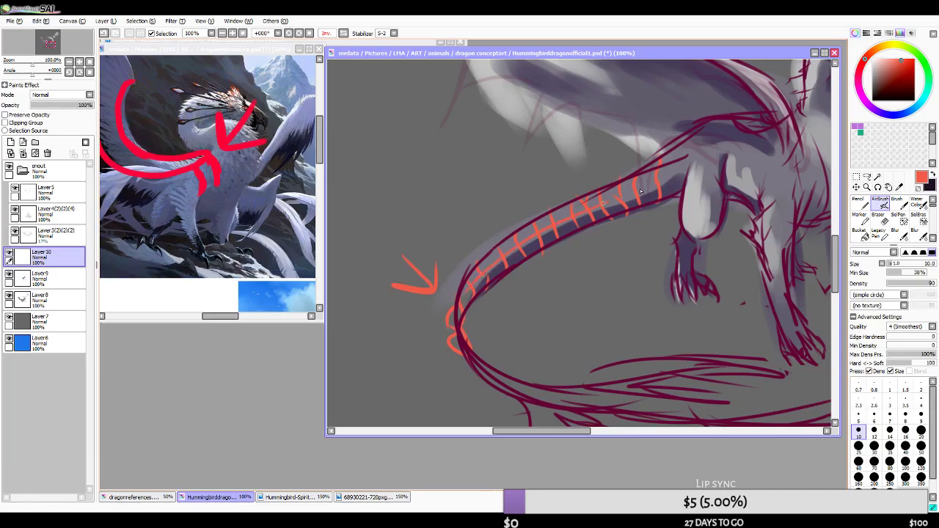
# - On Layer9, paint a sampled light grey highlight along the upper edge of the tail base with the airbrush at size 20
pyautogui.keyDown('alt'); pyautogui.click(678, 206); pyautogui.keyUp('alt')
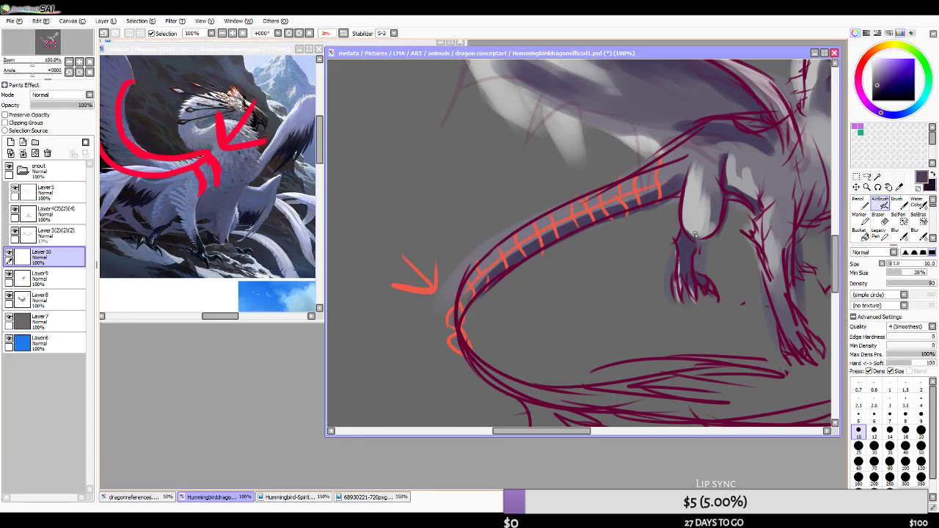
pyautogui.click(40, 276)
pyautogui.click(889, 445)
pyautogui.keyDown('alt'); pyautogui.click(699, 193); pyautogui.keyUp('alt')
pyautogui.click(889, 430)
pyautogui.moveTo(471, 280)
pyautogui.mouseDown()
pyautogui.moveTo(523, 233)
pyautogui.moveTo(565, 210)
pyautogui.moveTo(589, 214)
pyautogui.moveTo(673, 166)
pyautogui.mouseUp()
pyautogui.hotkey('ctrl', 'z')
pyautogui.hotkey('ctrl', 'z')
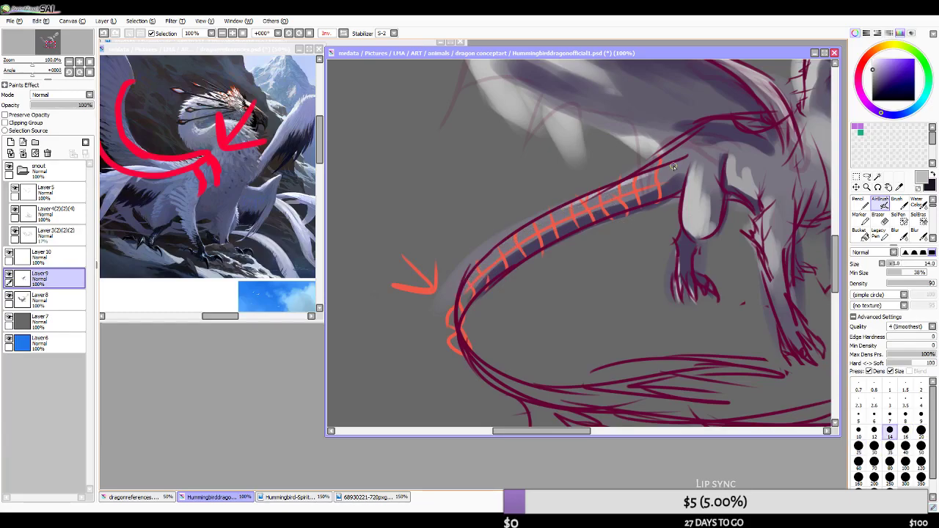
pyautogui.press(']')
pyautogui.press(']')
pyautogui.moveTo(664, 161)
pyautogui.mouseDown()
pyautogui.moveTo(606, 198)
pyautogui.moveTo(644, 174)
pyautogui.moveTo(620, 191)
pyautogui.moveTo(628, 189)
pyautogui.moveTo(657, 171)
pyautogui.moveTo(577, 209)
pyautogui.mouseUp()
pyautogui.hotkey('ctrl', 'z')
pyautogui.moveTo(671, 158); pyautogui.dragTo(596, 201)
# - Try drawing light grey arrows that point at the upper edge of the tail base
pyautogui.moveTo(473, 161)
pyautogui.mouseDown()
pyautogui.moveTo(536, 163)
pyautogui.moveTo(594, 184)
pyautogui.mouseUp()
pyautogui.hotkey('ctrl', 'z')
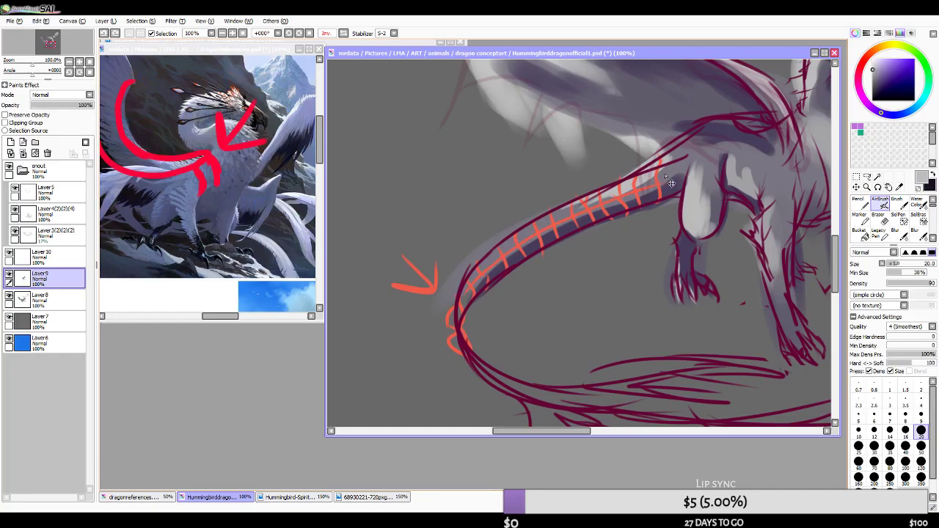
pyautogui.moveTo(492, 152); pyautogui.dragTo(605, 167)
pyautogui.moveTo(532, 176); pyautogui.dragTo(609, 170)
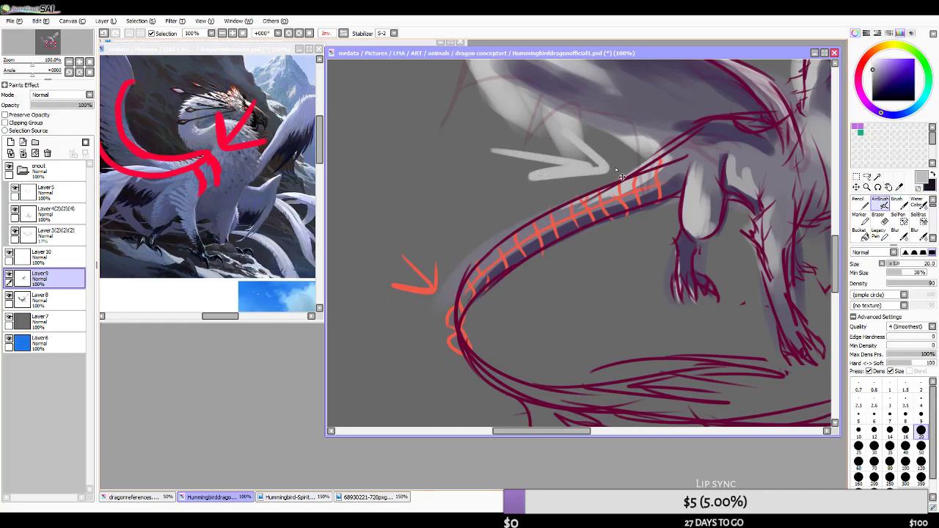
pyautogui.hotkey('ctrl', 'z')
pyautogui.hotkey('ctrl', 'z')
pyautogui.moveTo(550, 144); pyautogui.dragTo(593, 174)
pyautogui.moveTo(525, 170); pyautogui.dragTo(603, 142)
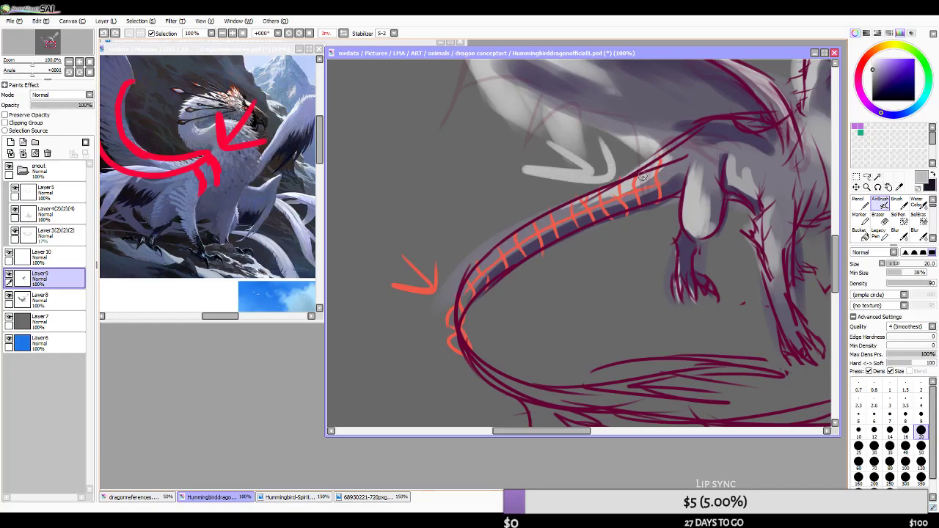
pyautogui.hotkey('ctrl', 'z')
pyautogui.hotkey('ctrl', 'z')
# - Continue the light grey highlight down the tail and around its outer bend, using the airbrush at sizes 14 and 10
pyautogui.press('[')
pyautogui.press('[')
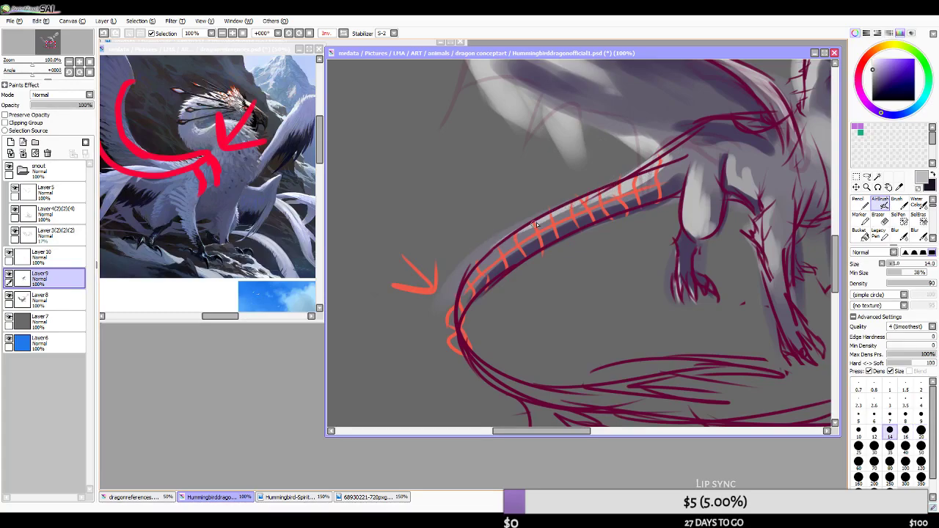
pyautogui.press('[')
pyautogui.press('[')
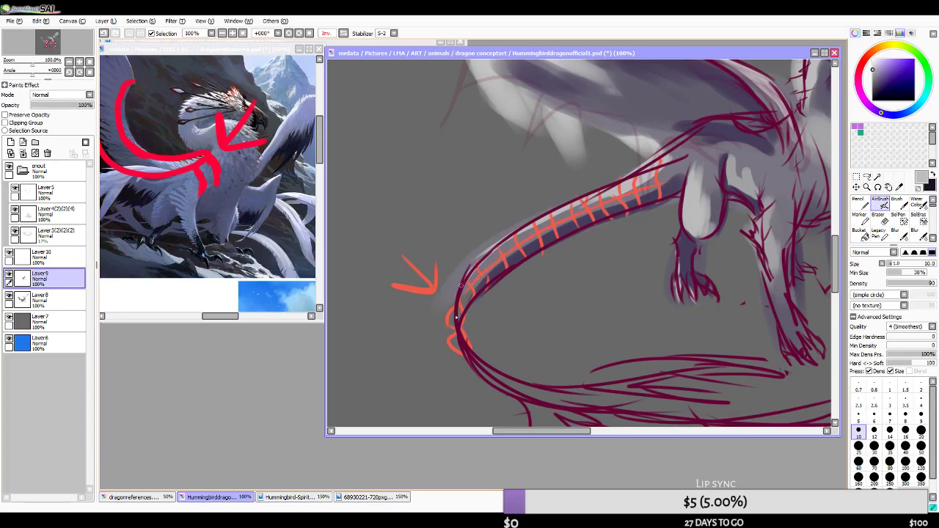
pyautogui.moveTo(466, 358); pyautogui.dragTo(452, 353)
pyautogui.moveTo(489, 380); pyautogui.dragTo(508, 390)
pyautogui.hotkey('ctrl', 'z')
pyautogui.moveTo(460, 355); pyautogui.dragTo(543, 408)
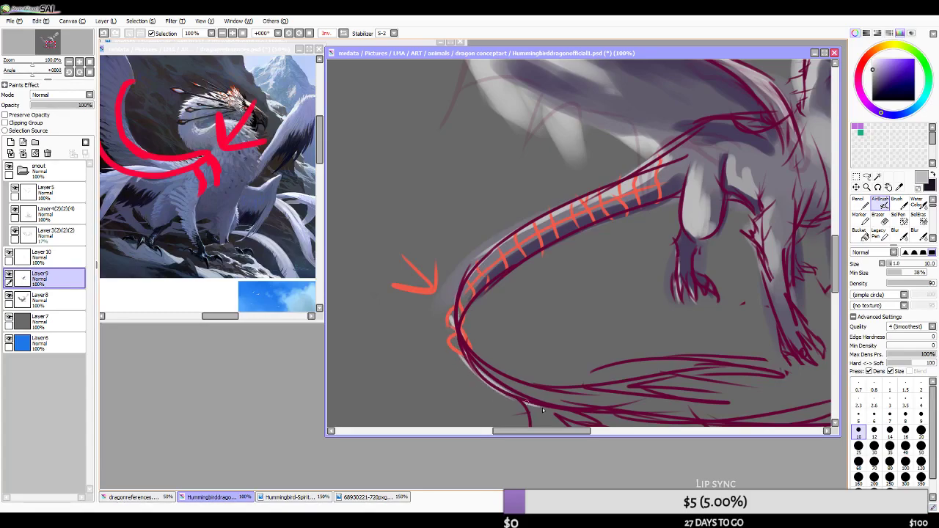
pyautogui.moveTo(496, 379); pyautogui.dragTo(472, 351)
pyautogui.moveTo(454, 321); pyautogui.dragTo(448, 282)
# - Shade the inner side of the tail with sampled dark purple and blend its middle with a sampled mid-tone at size 16
pyautogui.rightClick(506, 257)
pyautogui.moveTo(500, 263); pyautogui.dragTo(473, 297)
pyautogui.press(']')
pyautogui.press(']')
pyautogui.press(']')
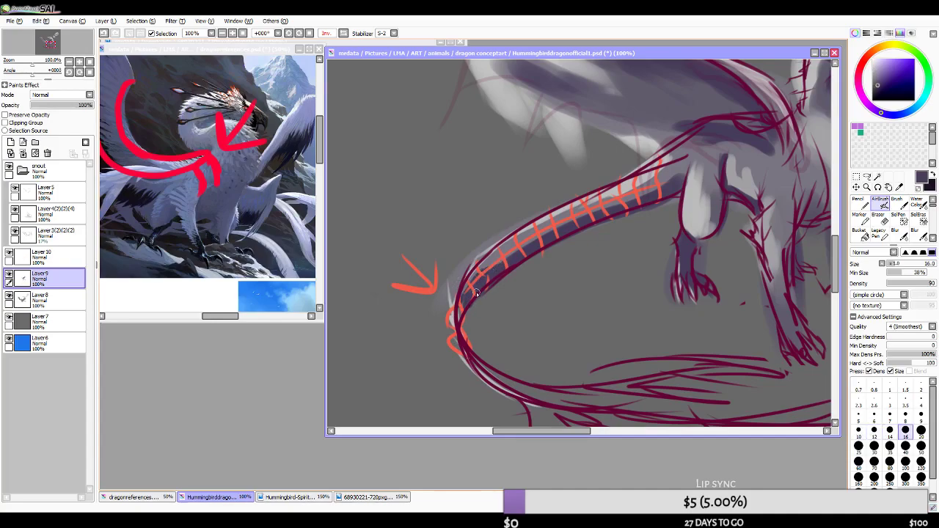
pyautogui.moveTo(548, 234); pyautogui.dragTo(491, 260)
pyautogui.keyDown('alt'); pyautogui.click(670, 176); pyautogui.keyUp('alt')
pyautogui.moveTo(658, 189); pyautogui.dragTo(515, 249)
pyautogui.moveTo(571, 228); pyautogui.dragTo(528, 245)
pyautogui.keyDown('alt'); pyautogui.click(558, 230); pyautogui.keyUp('alt')
pyautogui.press('[')
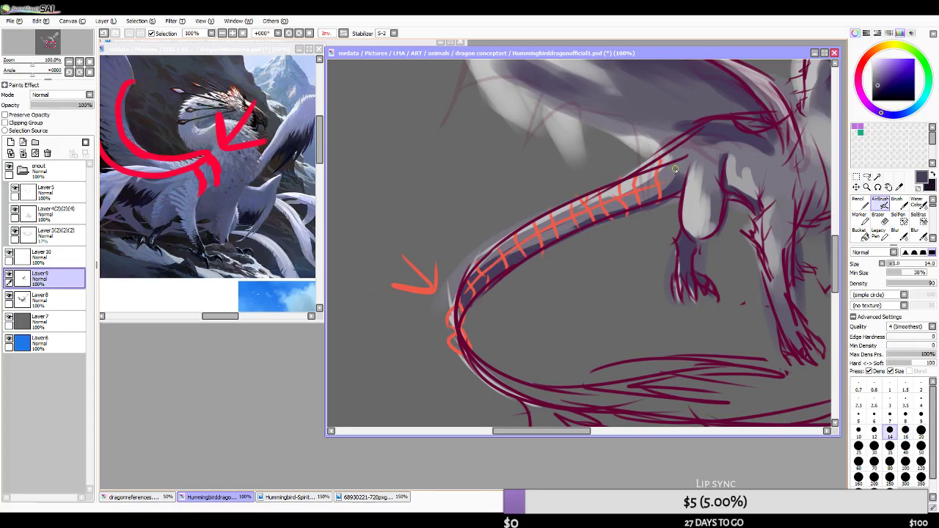
# - Try painting over the tail base on Layer10 with a sampled olive tone, using the airbrush at size 12
pyautogui.click(44, 256)
pyautogui.scroll(2, 639, 237)
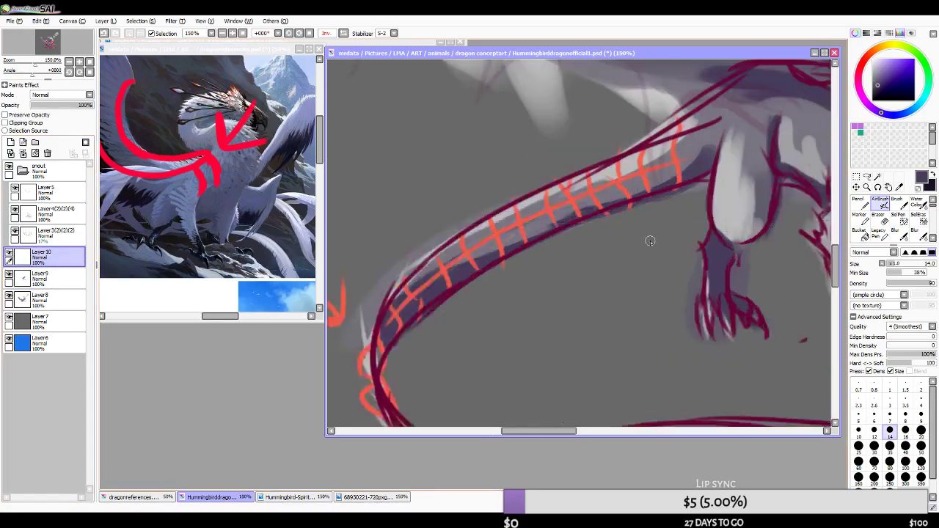
pyautogui.scroll(5, 639, 237)
pyautogui.press('[')
pyautogui.keyDown('alt'); pyautogui.click(631, 249); pyautogui.keyUp('alt')
pyautogui.moveTo(644, 231); pyautogui.dragTo(570, 268)
pyautogui.hotkey('ctrl', 'z')
pyautogui.moveTo(635, 229)
pyautogui.mouseDown()
pyautogui.moveTo(565, 283)
pyautogui.moveTo(567, 253)
pyautogui.mouseUp()
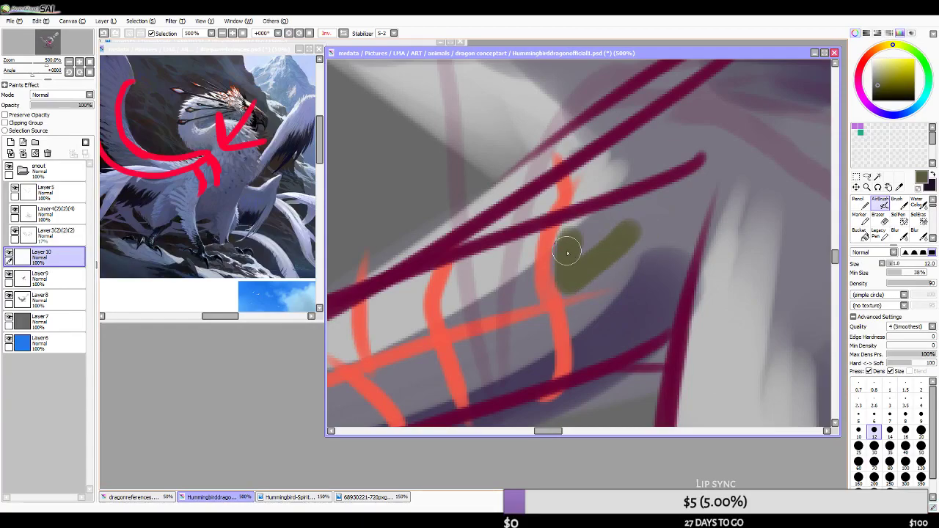
pyautogui.hotkey('ctrl', 'z')
pyautogui.moveTo(605, 132)
pyautogui.mouseDown()
pyautogui.moveTo(583, 200)
pyautogui.moveTo(607, 398)
pyautogui.mouseUp()
pyautogui.hotkey('ctrl', 'z')
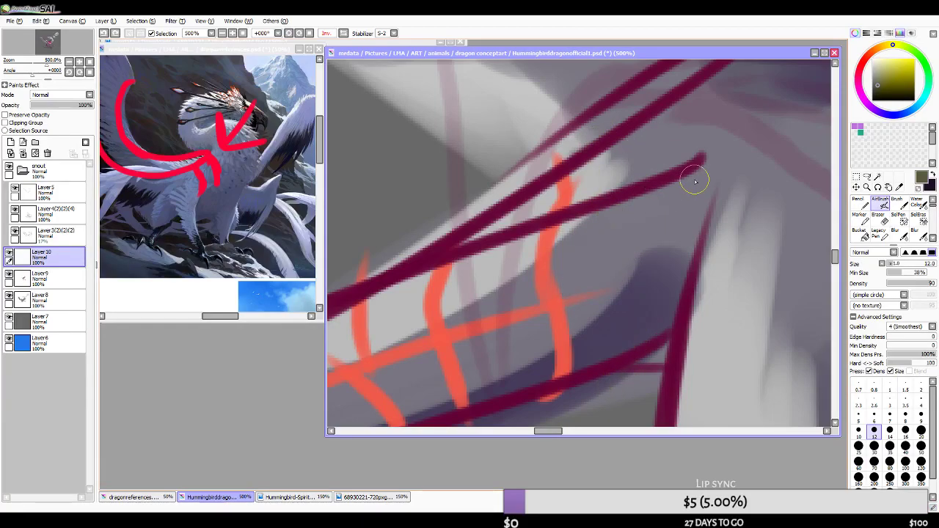
pyautogui.scroll(-3, 695, 182)
pyautogui.scroll(1, 628, 230)
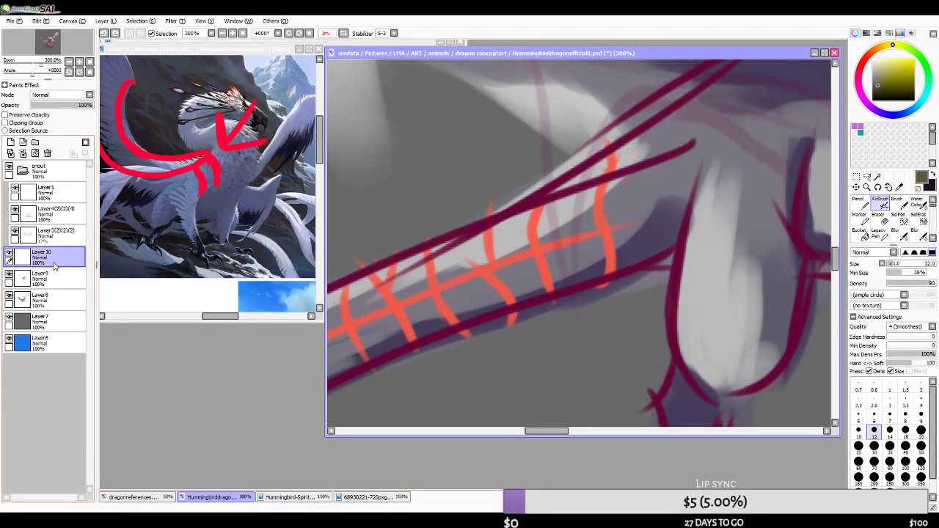
# - On Layer9, deepen the shading from the tail base to the bend with sampled purple-grey, using the airbrush at sizes 16 and 14
pyautogui.keyDown('alt'); pyautogui.click(667, 212); pyautogui.keyUp('alt')
pyautogui.moveTo(678, 162); pyautogui.dragTo(445, 282)
pyautogui.hotkey('ctrl', 'z')
pyautogui.click(44, 279)
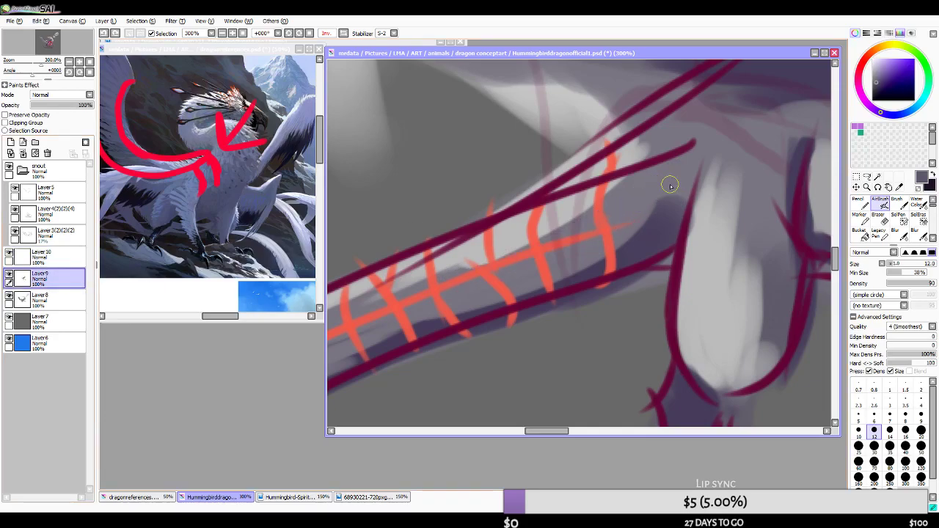
pyautogui.scroll(-4, 610, 155)
pyautogui.scroll(2, 618, 157)
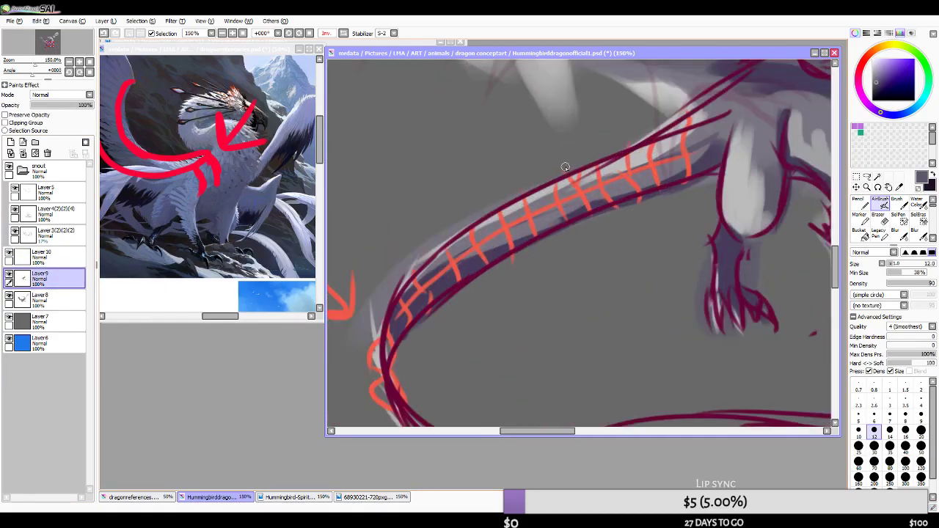
pyautogui.press(']')
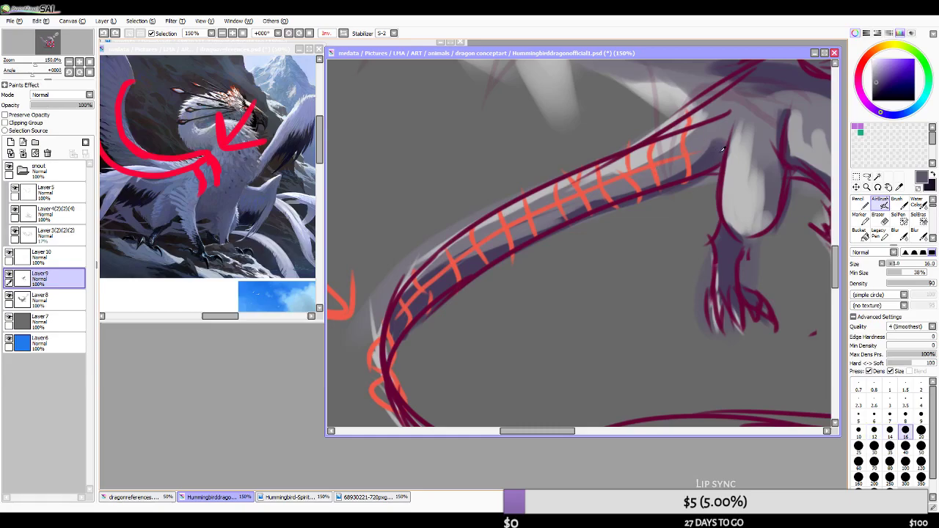
pyautogui.press('[')
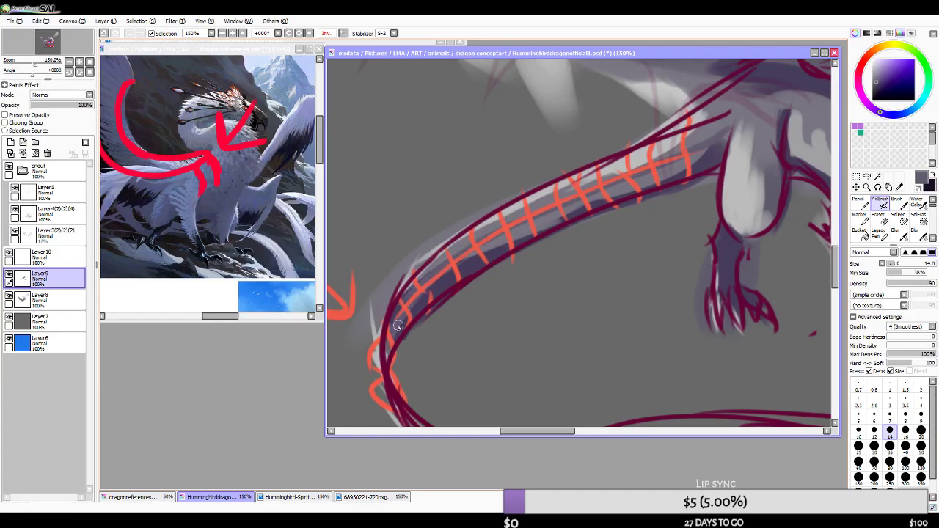
# - Add thin light grey highlight streaks along the length of the tail with the airbrush at size 9
pyautogui.keyDown('alt'); pyautogui.click(484, 227); pyautogui.keyUp('alt')
pyautogui.press('[')
pyautogui.press('[')
pyautogui.press('[')
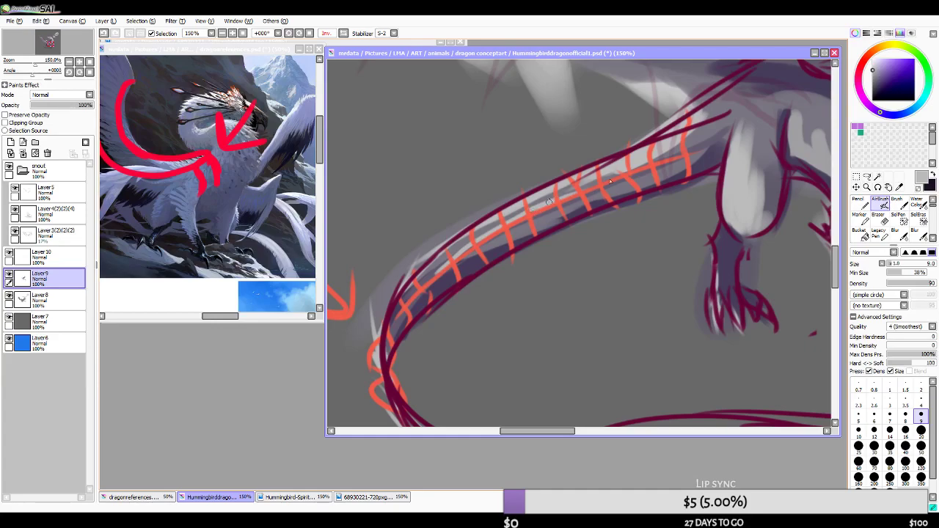
pyautogui.hotkey('ctrl', 'z')
pyautogui.moveTo(678, 152); pyautogui.dragTo(602, 184)
# - Paint a sampled purple-grey mid-tone stroke between the highlights at the tail base, using the airbrush at size 14
pyautogui.keyDown('alt'); pyautogui.click(702, 128); pyautogui.keyUp('alt')
pyautogui.press(']')
pyautogui.press(']')
pyautogui.press(']')
pyautogui.hotkey('ctrl', 'z')
pyautogui.moveTo(690, 131); pyautogui.dragTo(603, 180)
pyautogui.hotkey('ctrl', 'z')
pyautogui.moveTo(692, 129); pyautogui.dragTo(603, 179)
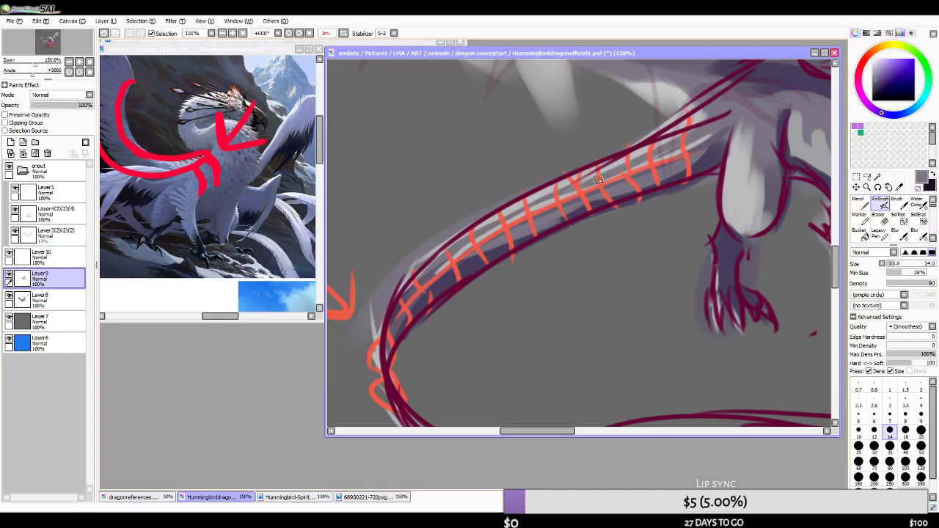
pyautogui.press(']')
pyautogui.press(']')
pyautogui.press(']')
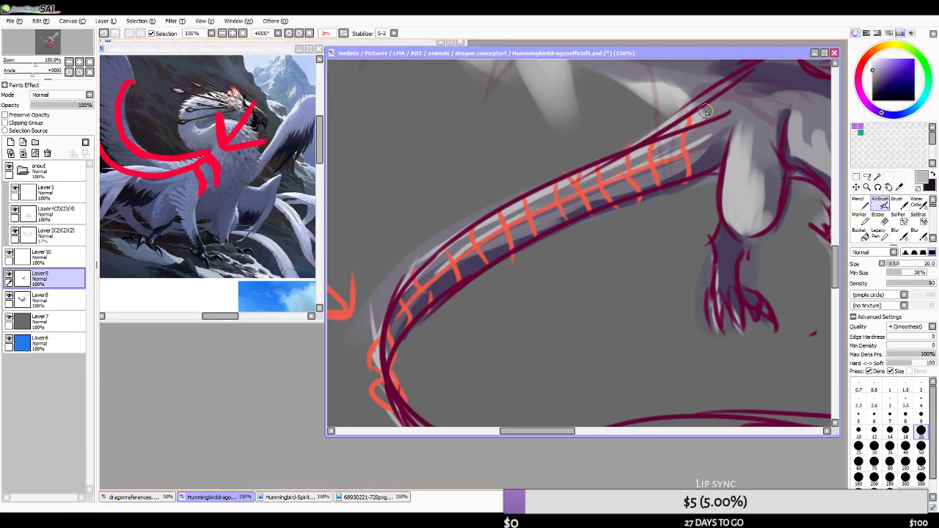
pyautogui.press(']')
pyautogui.press(']')
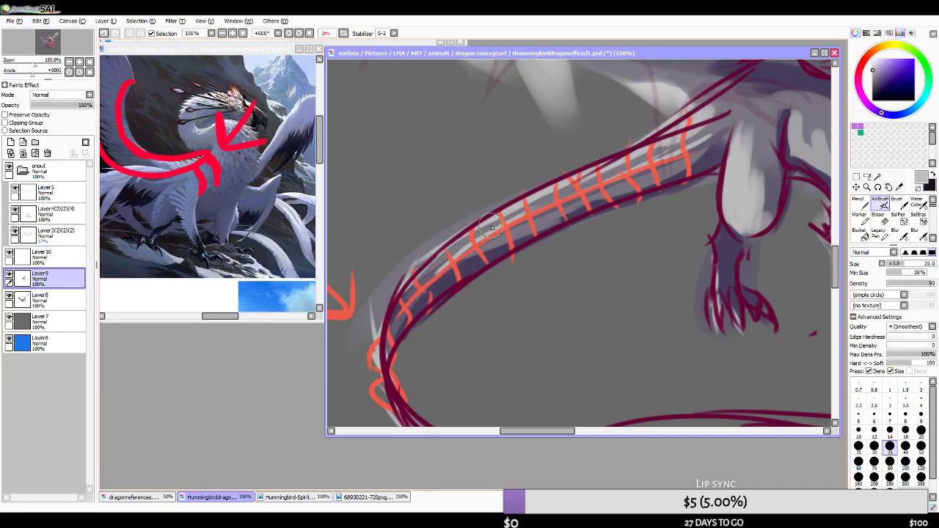
# - Merge Layer9 into Layer8 and delete Layer10 with the orange tail guides
pyautogui.click(879, 217)
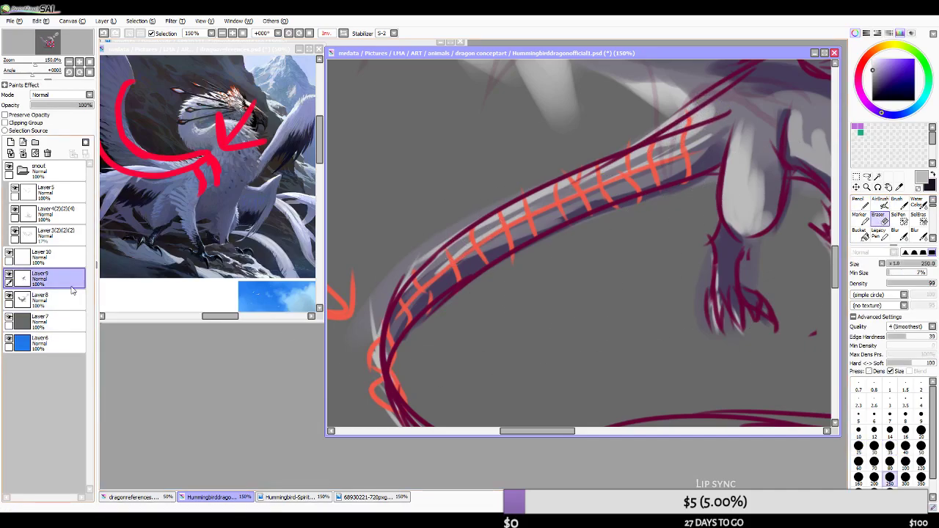
pyautogui.click(23, 154)
pyautogui.click(58, 262)
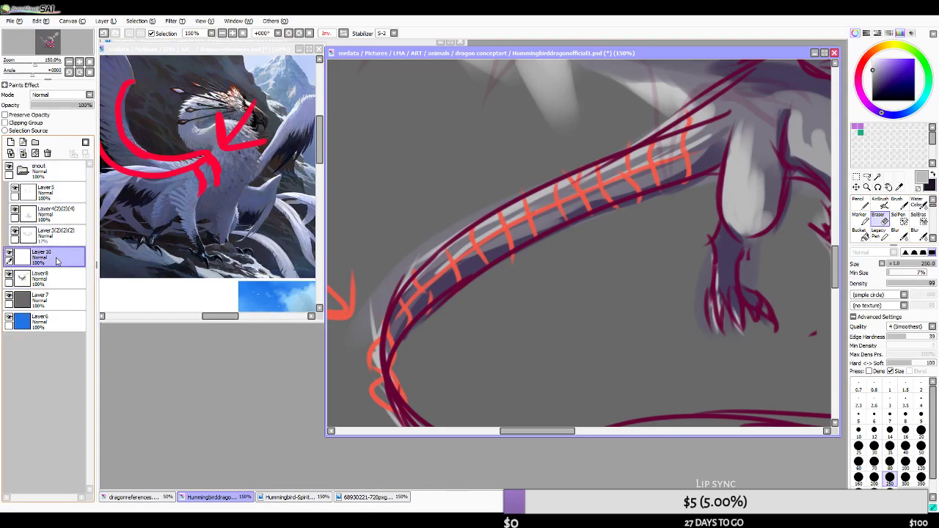
pyautogui.click(47, 153)
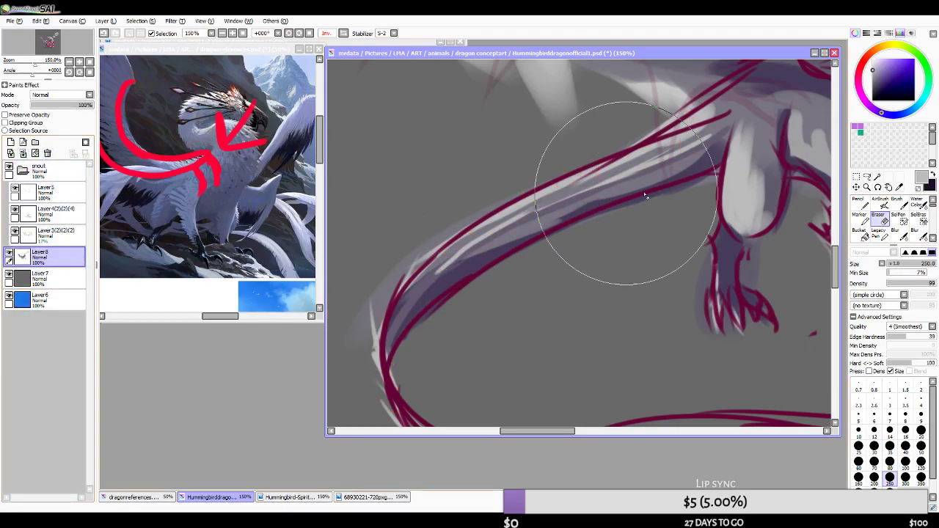
# - Erase the paint spilling outside both tail outlines on Layer8, using the eraser at size 40
pyautogui.click(879, 220)
pyautogui.press('[')
pyautogui.press('[')
pyautogui.press('[')
pyautogui.press('[')
pyautogui.press('[')
pyautogui.press('[')
pyautogui.press('[')
pyautogui.press('[')
pyautogui.press('[')
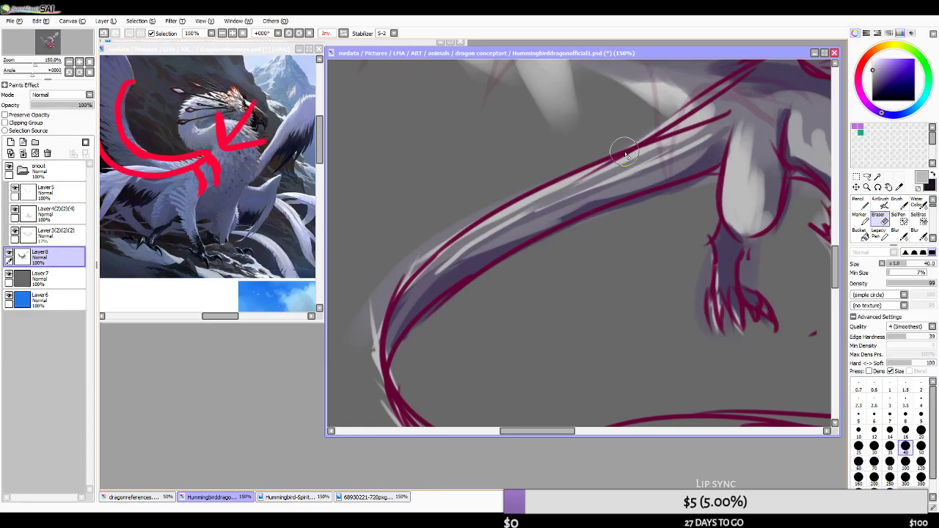
pyautogui.moveTo(519, 190)
pyautogui.mouseDown()
pyautogui.moveTo(410, 251)
pyautogui.moveTo(422, 238)
pyautogui.moveTo(358, 342)
pyautogui.mouseUp()
pyautogui.hotkey('ctrl', 'z')
pyautogui.moveTo(418, 350)
pyautogui.mouseDown()
pyautogui.moveTo(467, 301)
pyautogui.moveTo(684, 194)
pyautogui.mouseUp()
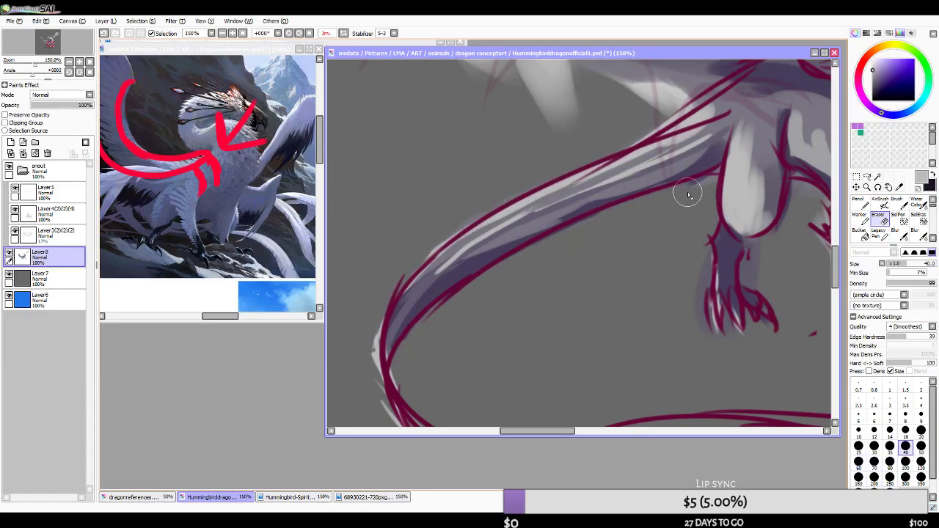
# - Clean up stray paint around the dragon's feet with the eraser at size 40
pyautogui.scroll(-2, 633, 221)
pyautogui.scroll(1, 593, 236)
pyautogui.moveTo(525, 257); pyautogui.dragTo(521, 298)
pyautogui.moveTo(669, 299)
pyautogui.mouseDown()
pyautogui.moveTo(666, 268)
pyautogui.moveTo(663, 293)
pyautogui.moveTo(677, 301)
pyautogui.moveTo(665, 283)
pyautogui.moveTo(662, 292)
pyautogui.moveTo(669, 240)
pyautogui.moveTo(607, 256)
pyautogui.moveTo(636, 339)
pyautogui.mouseUp()
pyautogui.moveTo(727, 261); pyautogui.dragTo(754, 300)
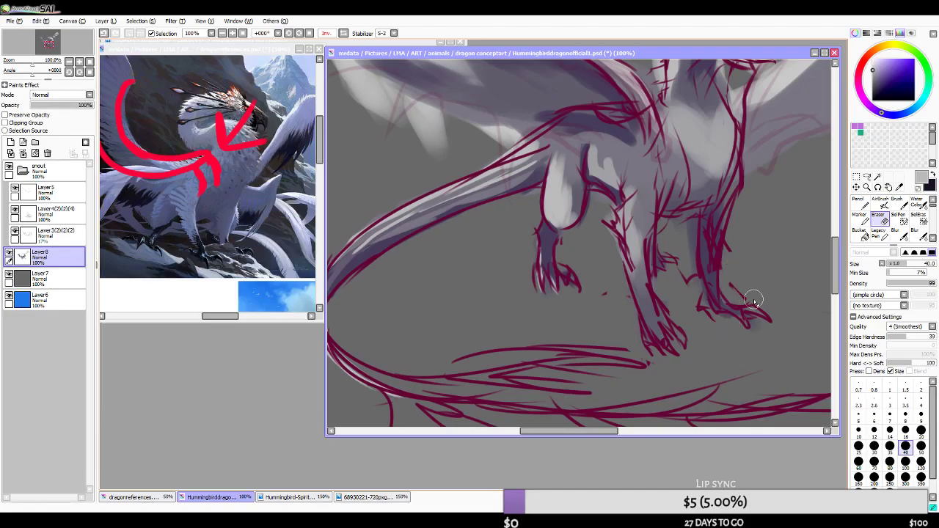
# - Erase excess paint along the outer edge of the far wing with the eraser at size 40
pyautogui.scroll(-2, 685, 219)
pyautogui.moveTo(792, 156); pyautogui.dragTo(725, 208)
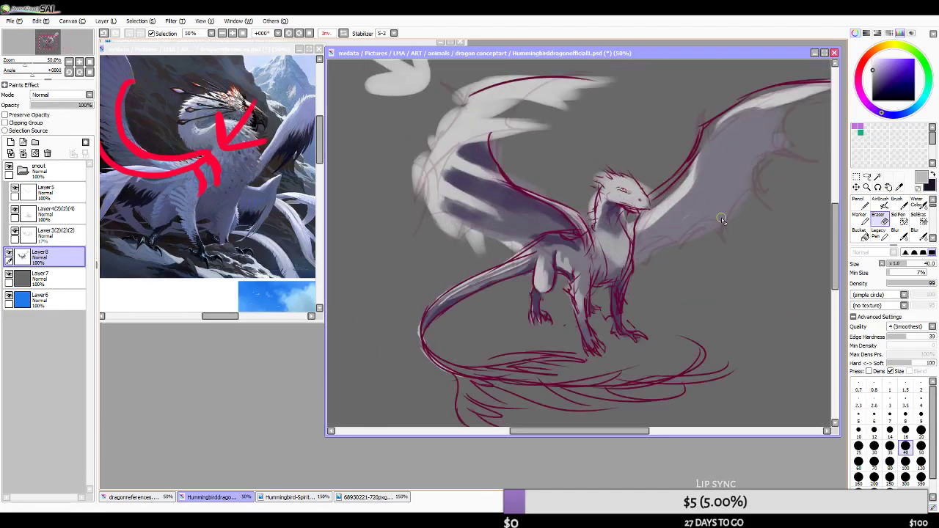
pyautogui.scroll(-3, 724, 215)
pyautogui.scroll(3, 592, 256)
pyautogui.scroll(-1, 593, 255)
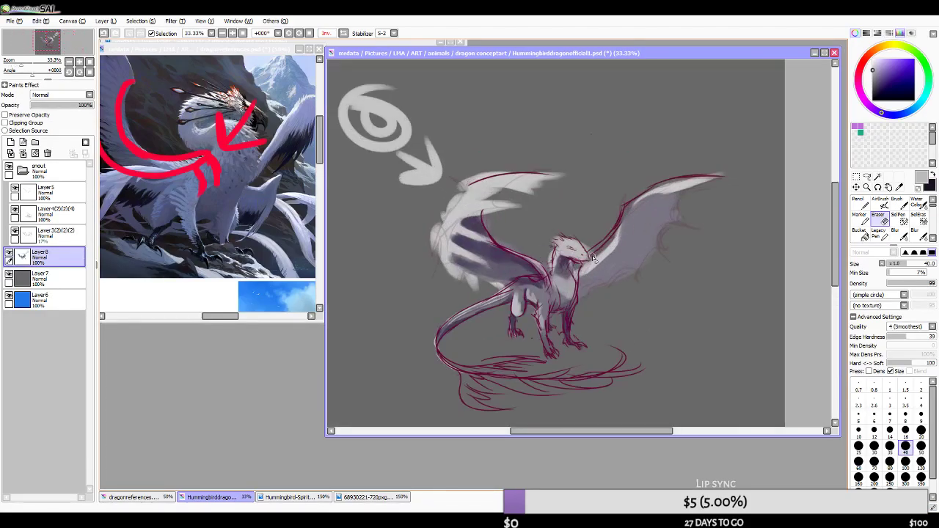
pyautogui.press(']')
pyautogui.press(']')
pyautogui.press(']')
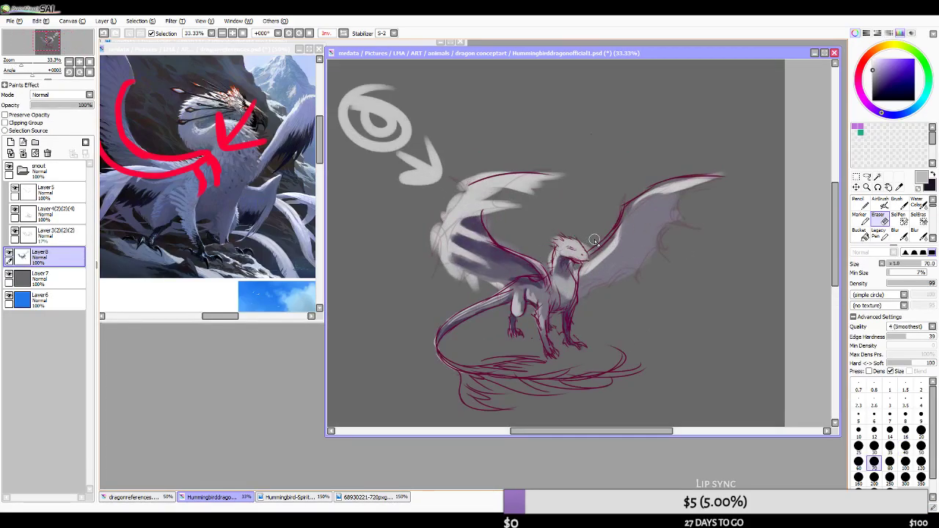
# - Shade the far wing's membrane from the base toward the tip with sampled dark purple-grey, using the airbrush at size 60
pyautogui.click(875, 203)
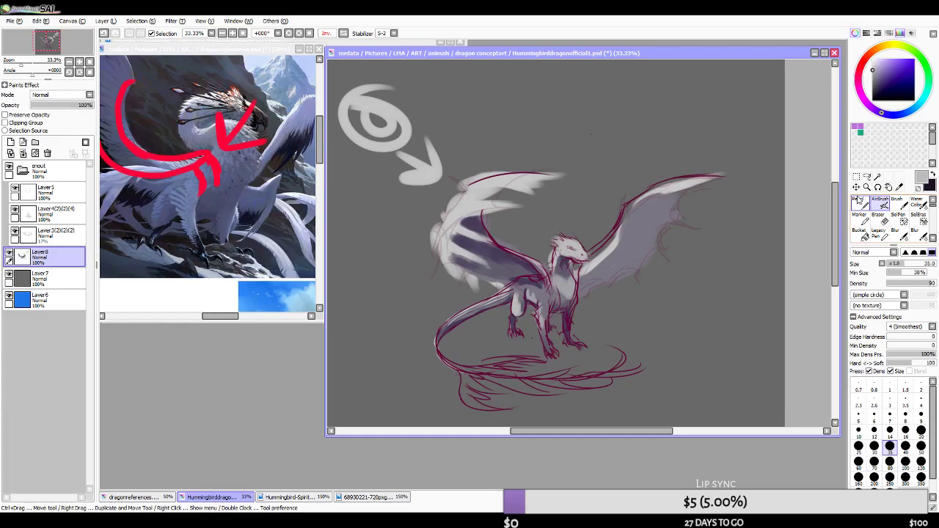
pyautogui.scroll(2, 603, 260)
pyautogui.press(']')
pyautogui.press(']')
pyautogui.rightClick(352, 237)
pyautogui.press(']')
pyautogui.moveTo(622, 269)
pyautogui.mouseDown()
pyautogui.moveTo(596, 303)
pyautogui.moveTo(663, 227)
pyautogui.moveTo(693, 165)
pyautogui.mouseUp()
pyautogui.moveTo(729, 138)
pyautogui.mouseDown()
pyautogui.moveTo(694, 148)
pyautogui.moveTo(740, 130)
pyautogui.moveTo(734, 136)
pyautogui.moveTo(719, 132)
pyautogui.moveTo(737, 120)
pyautogui.moveTo(721, 128)
pyautogui.moveTo(729, 157)
pyautogui.mouseUp()
pyautogui.scroll(-2, 700, 195)
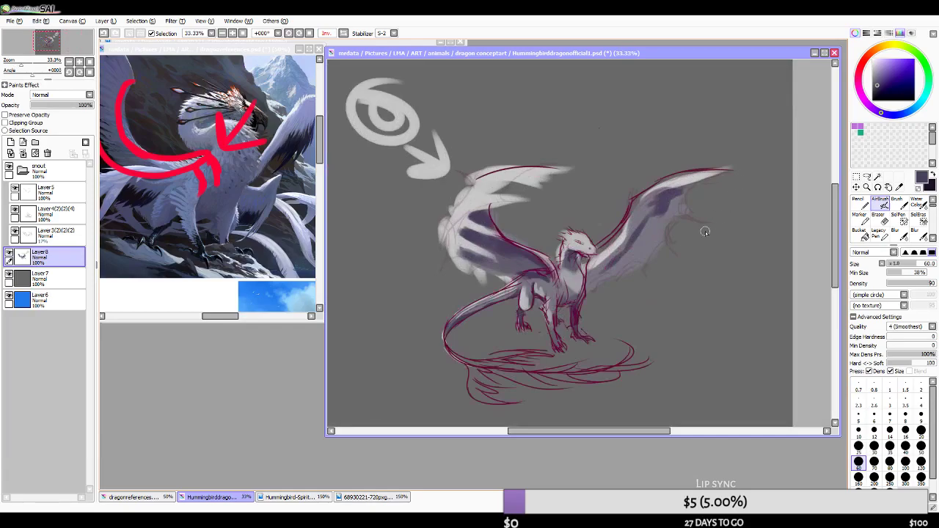
# - Try light grey feather strokes extending from the far wing's outer edge, using the airbrush at size 20
pyautogui.scroll(2, 670, 236)
pyautogui.press('[')
pyautogui.press('[')
pyautogui.press('[')
pyautogui.press('[')
pyautogui.press('[')
pyautogui.press('[')
pyautogui.keyDown('alt'); pyautogui.click(711, 123); pyautogui.keyUp('alt')
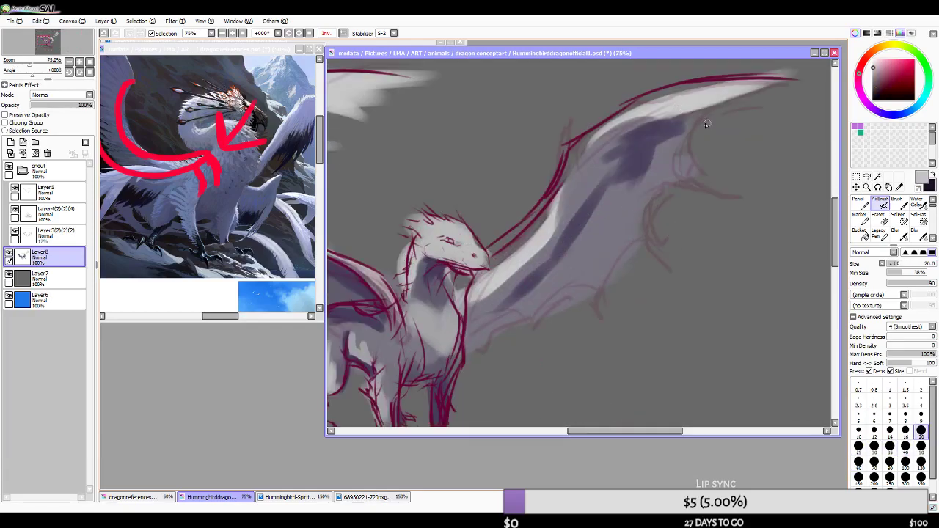
pyautogui.moveTo(687, 155); pyautogui.dragTo(739, 157)
pyautogui.moveTo(673, 177)
pyautogui.mouseDown()
pyautogui.moveTo(704, 173)
pyautogui.moveTo(703, 189)
pyautogui.moveTo(714, 122)
pyautogui.moveTo(720, 182)
pyautogui.moveTo(778, 201)
pyautogui.mouseUp()
pyautogui.hotkey('ctrl', 'z')
# - Try longer light grey feather strokes below the far wing's tip, using the airbrush at size 35
pyautogui.press(']')
pyautogui.press(']')
pyautogui.press(']')
pyautogui.hotkey('ctrl', 'z')
pyautogui.moveTo(692, 163); pyautogui.dragTo(775, 168)
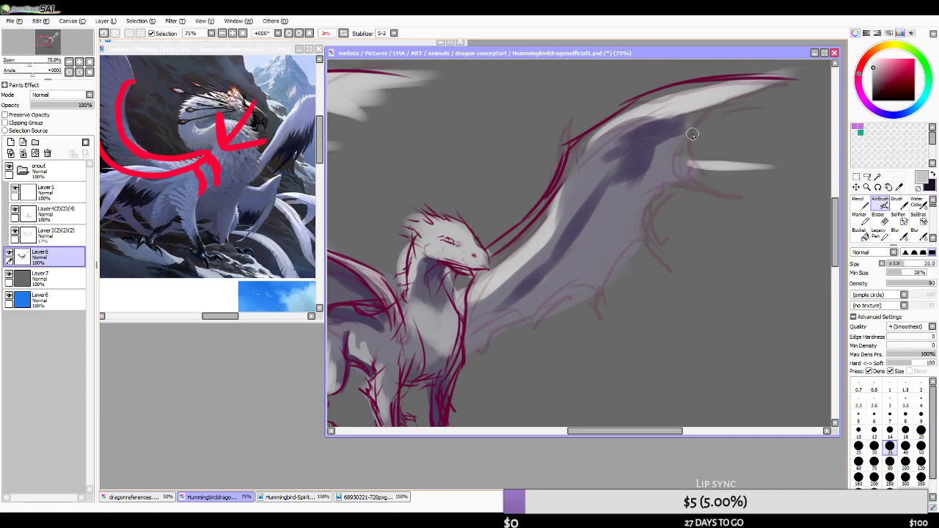
pyautogui.moveTo(695, 133); pyautogui.dragTo(792, 130)
pyautogui.moveTo(697, 120); pyautogui.dragTo(775, 122)
pyautogui.hotkey('ctrl', 'z')
pyautogui.hotkey('ctrl', 'z')
pyautogui.hotkey('ctrl', 'z')
# - Widen the dark band along the far wing's membrane with sampled purple-grey, using the airbrush at size 70
pyautogui.keyDown('alt'); pyautogui.click(670, 157); pyautogui.keyUp('alt')
pyautogui.moveTo(686, 125); pyautogui.dragTo(666, 139)
pyautogui.press(']')
pyautogui.keyDown('alt'); pyautogui.click(633, 152); pyautogui.keyUp('alt')
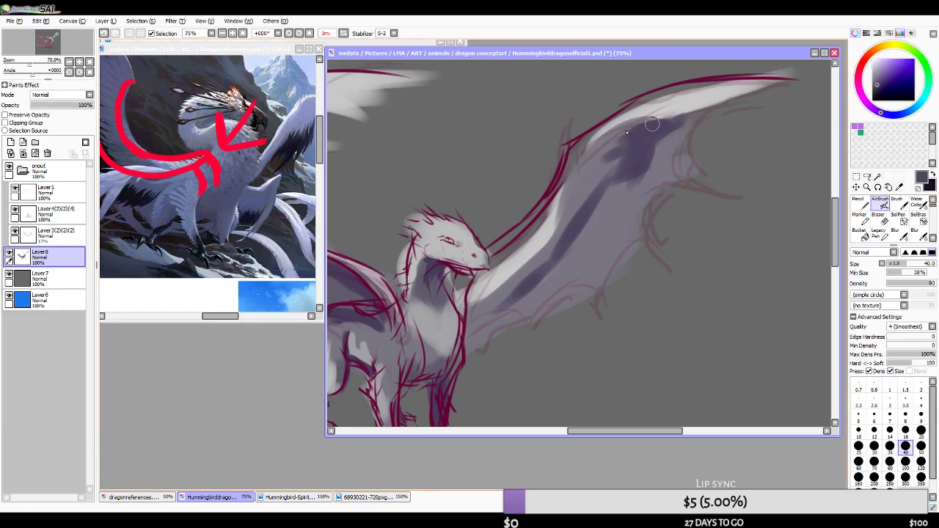
pyautogui.moveTo(635, 168)
pyautogui.mouseDown()
pyautogui.moveTo(604, 194)
pyautogui.moveTo(649, 173)
pyautogui.moveTo(632, 182)
pyautogui.moveTo(629, 171)
pyautogui.moveTo(562, 255)
pyautogui.mouseUp()
pyautogui.press(']')
pyautogui.press(']')
pyautogui.hotkey('ctrl', 'z')
pyautogui.press(']')
pyautogui.moveTo(624, 192)
pyautogui.mouseDown()
pyautogui.moveTo(556, 272)
pyautogui.moveTo(464, 329)
pyautogui.moveTo(562, 252)
pyautogui.moveTo(528, 271)
pyautogui.moveTo(653, 127)
pyautogui.moveTo(643, 135)
pyautogui.moveTo(729, 115)
pyautogui.mouseUp()
pyautogui.press('[')
pyautogui.press('[')
pyautogui.press('[')
pyautogui.press('[')
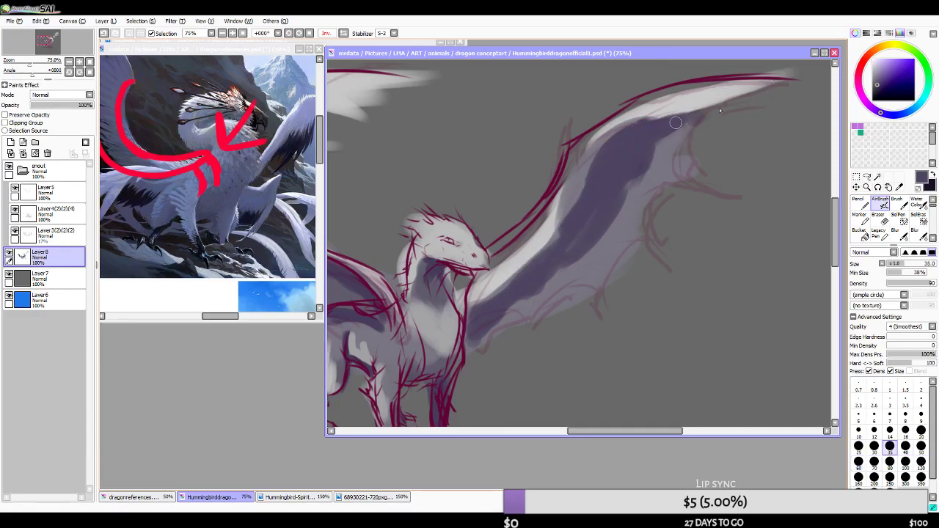
# - Soften the far wing's membrane shading toward its outer edge with sampled lighter purple-grey, using the airbrush at sizes 160 and 80
pyautogui.scroll(-4, 710, 107)
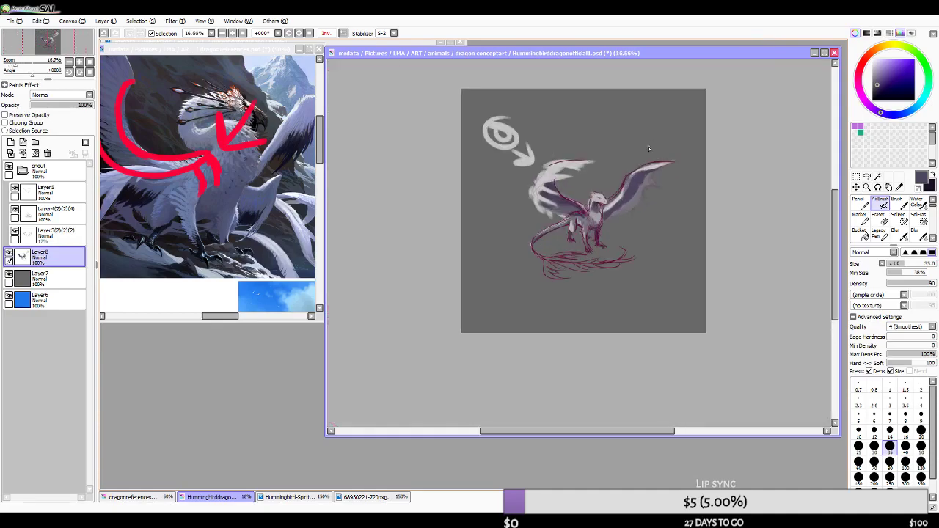
pyautogui.scroll(2, 582, 179)
pyautogui.press(']')
pyautogui.press(']')
pyautogui.press(']')
pyautogui.press(']')
pyautogui.press(']')
pyautogui.press(']')
pyautogui.press(']')
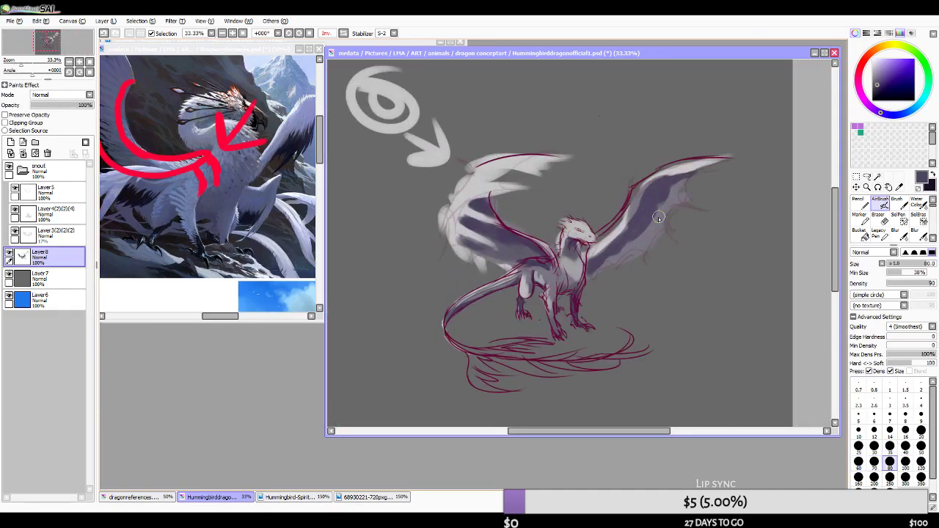
pyautogui.press(']')
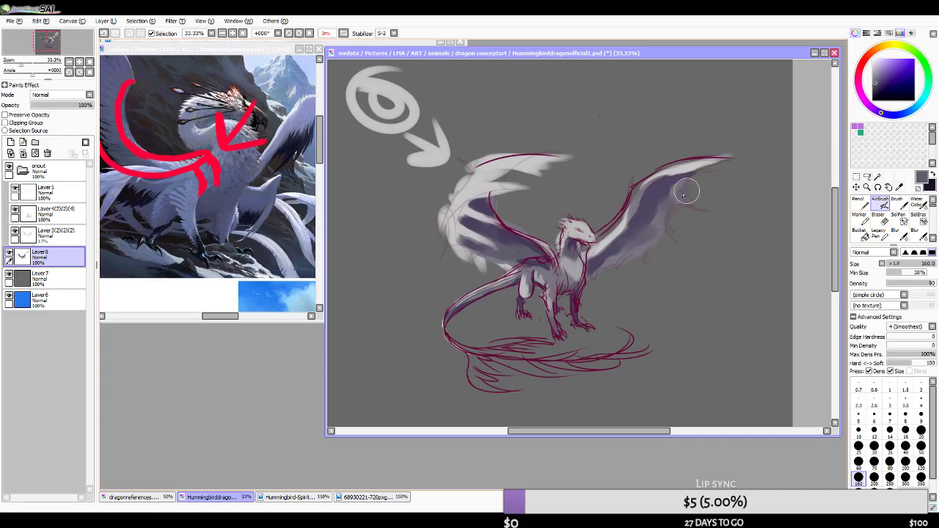
pyautogui.press('[')
pyautogui.press('[')
pyautogui.press('[')
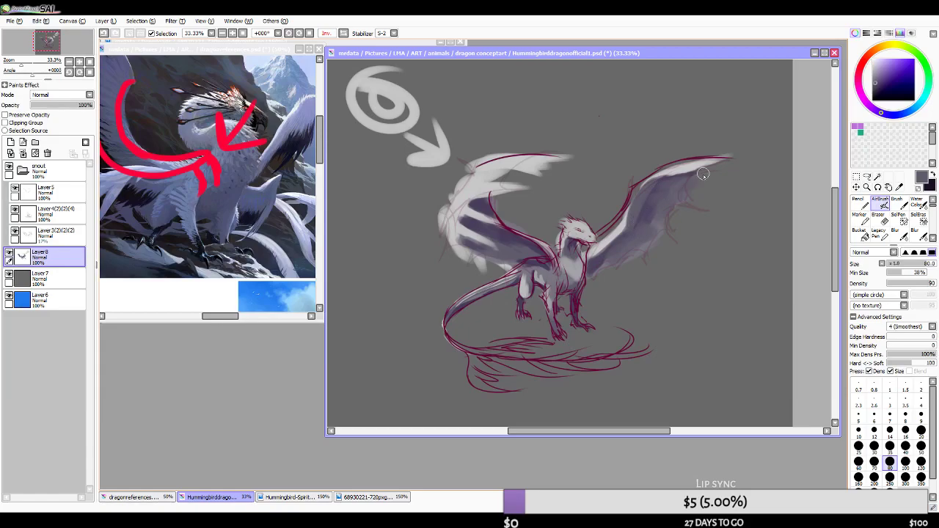
# - Deepen the middle of the far wing's membrane with sampled dark purple-grey, using the airbrush at size 120
pyautogui.press(']')
pyautogui.press(']')
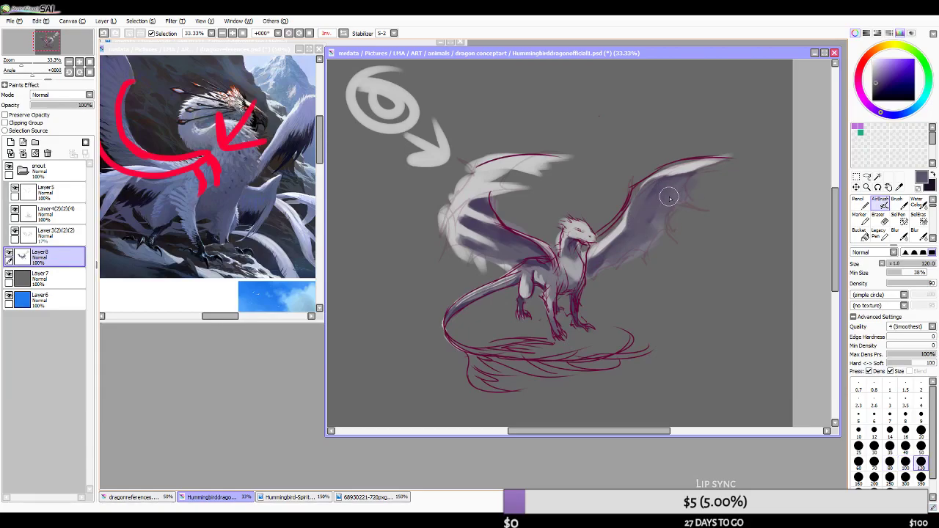
pyautogui.keyDown('alt'); pyautogui.click(662, 185); pyautogui.keyUp('alt')
pyautogui.moveTo(665, 189); pyautogui.dragTo(653, 204)
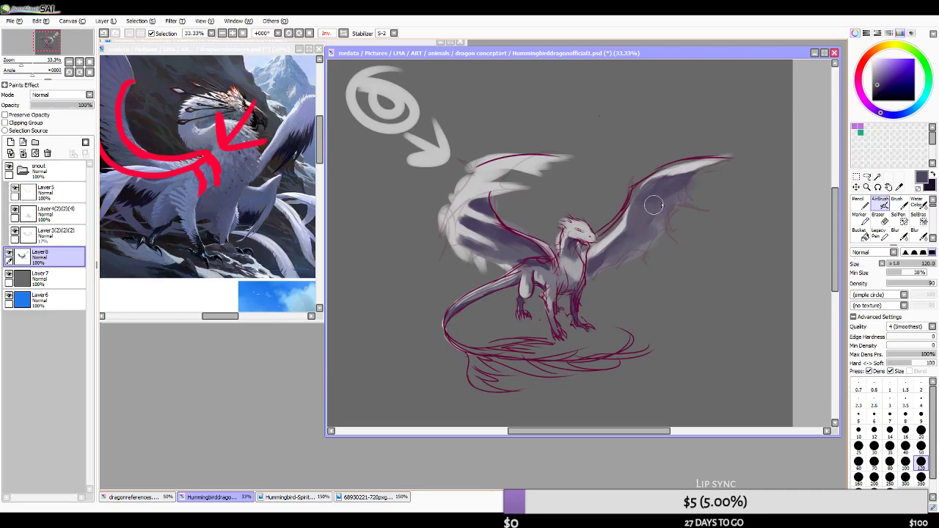
# - Flip the canvas view horizontally and darken the middle of the far wing with the airbrush at size 120
pyautogui.click(343, 33)
pyautogui.click(425, 104)
pyautogui.moveTo(499, 218)
pyautogui.mouseDown()
pyautogui.moveTo(481, 199)
pyautogui.moveTo(505, 202)
pyautogui.moveTo(517, 216)
pyautogui.moveTo(520, 208)
pyautogui.moveTo(491, 230)
pyautogui.mouseUp()
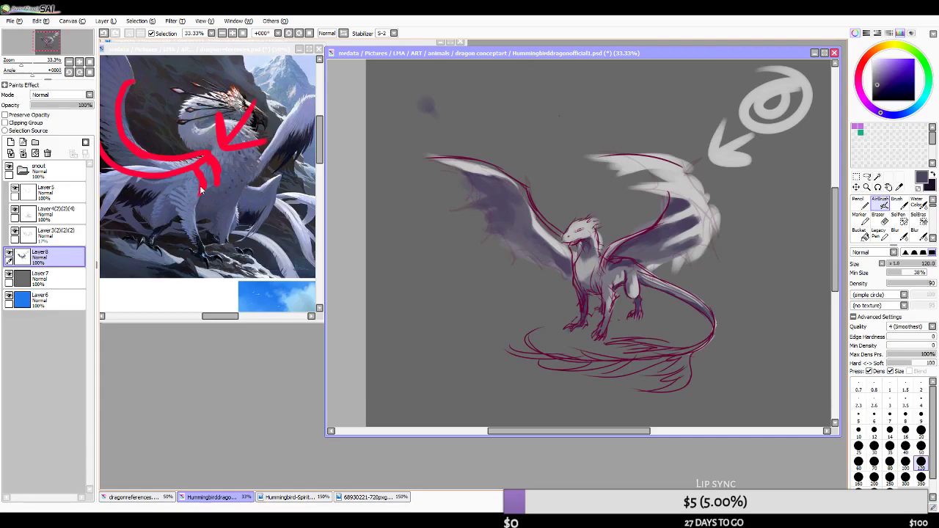
# - On a new layer above Layer8, try yellow contour curves near the far wing's base, using the airbrush at size 14
pyautogui.click(10, 141)
pyautogui.click(873, 462)
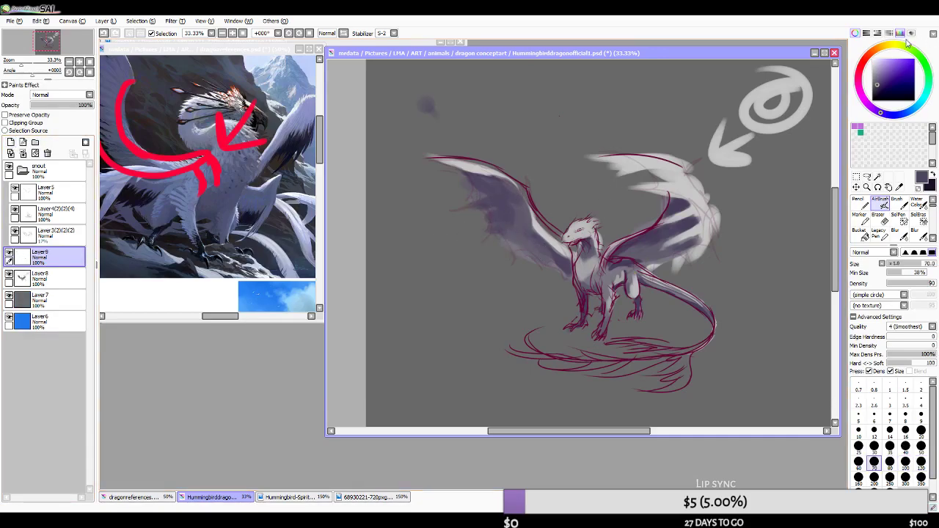
pyautogui.click(896, 46)
pyautogui.click(889, 429)
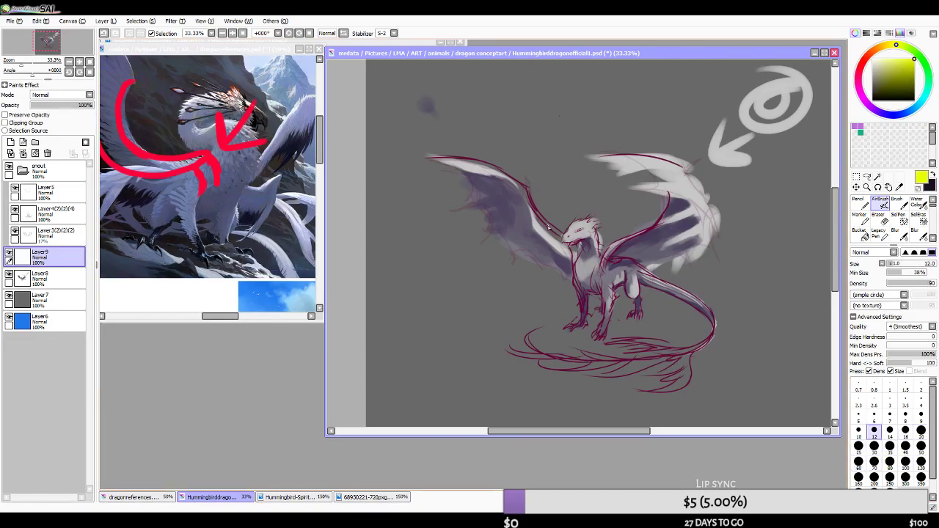
pyautogui.hotkey('ctrl', 'z')
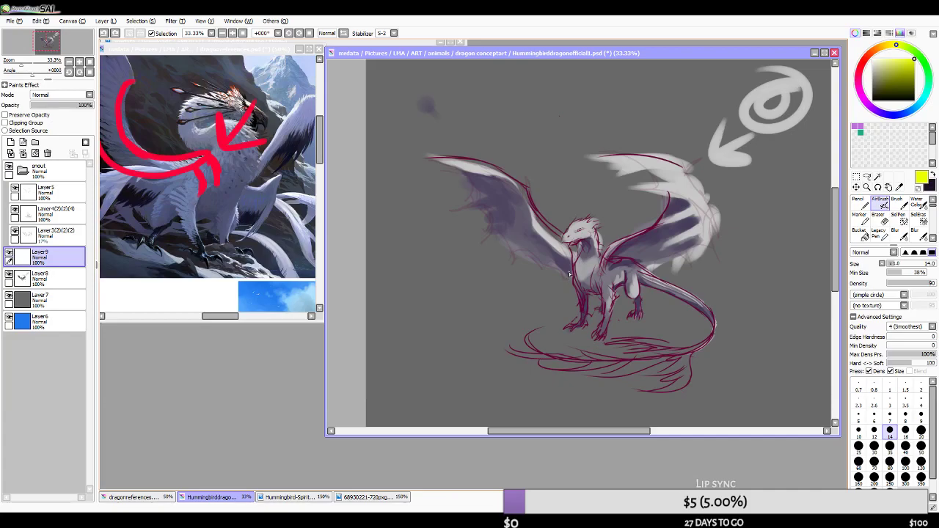
pyautogui.moveTo(545, 228); pyautogui.dragTo(549, 282)
pyautogui.hotkey('ctrl', 'z')
pyautogui.moveTo(548, 242); pyautogui.dragTo(554, 282)
pyautogui.moveTo(562, 252); pyautogui.dragTo(570, 285)
pyautogui.hotkey('ctrl', 'z')
# - Try yellow guide strokes above the wings and across the wings and body on the new layer
pyautogui.moveTo(658, 154); pyautogui.dragTo(637, 150)
pyautogui.hotkey('ctrl', 'z')
pyautogui.moveTo(534, 138)
pyautogui.mouseDown()
pyautogui.moveTo(627, 315)
pyautogui.moveTo(497, 156)
pyautogui.mouseUp()
pyautogui.hotkey('ctrl', 'z')
pyautogui.moveTo(513, 200); pyautogui.dragTo(669, 261)
pyautogui.hotkey('ctrl', 'z')
pyautogui.moveTo(371, 244)
pyautogui.mouseDown()
pyautogui.moveTo(422, 233)
pyautogui.moveTo(664, 307)
pyautogui.mouseUp()
pyautogui.moveTo(459, 286)
pyautogui.mouseDown()
pyautogui.moveTo(440, 266)
pyautogui.moveTo(511, 315)
pyautogui.mouseUp()
pyautogui.hotkey('ctrl', 'z')
pyautogui.hotkey('ctrl', 'z')
# - Draw yellow contour curves across the inner membrane of the far wing and a guide line along its arm to the tip
pyautogui.moveTo(561, 248); pyautogui.dragTo(543, 276)
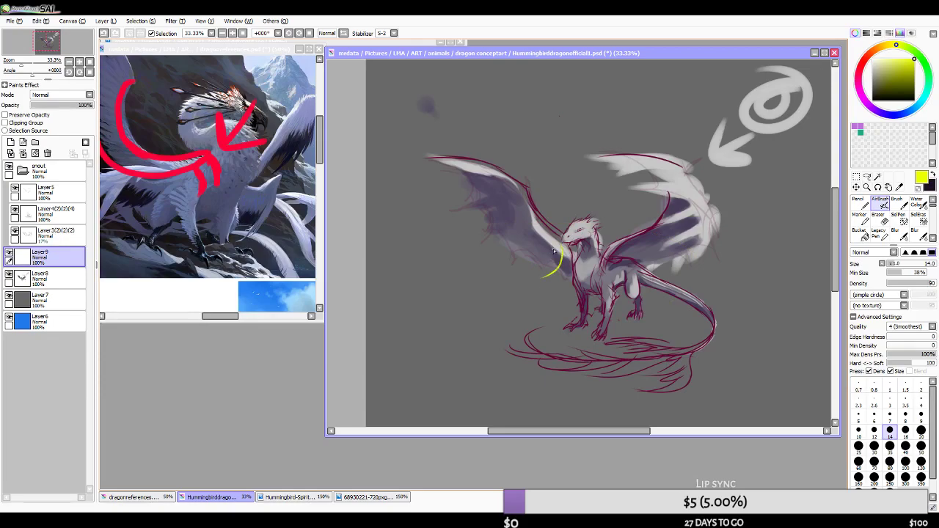
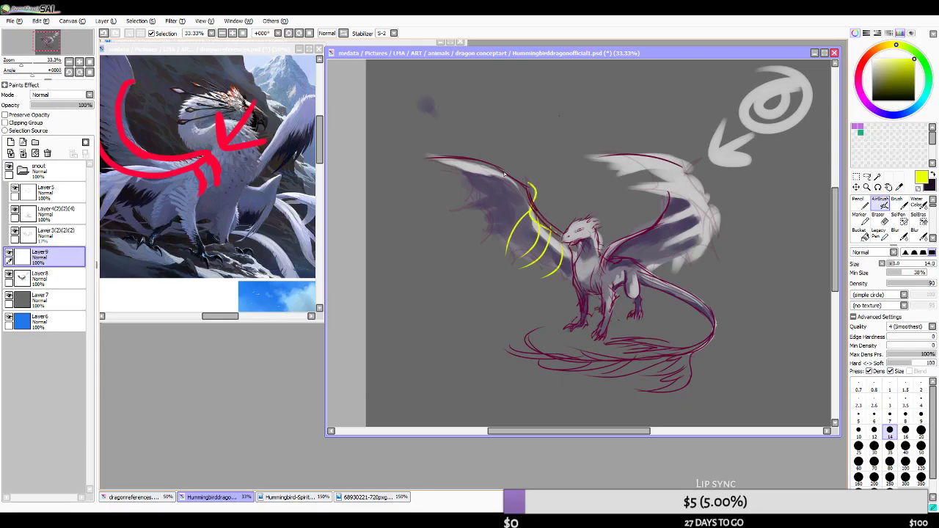
pyautogui.hotkey('ctrl', 'z')
pyautogui.moveTo(489, 171); pyautogui.dragTo(451, 167)
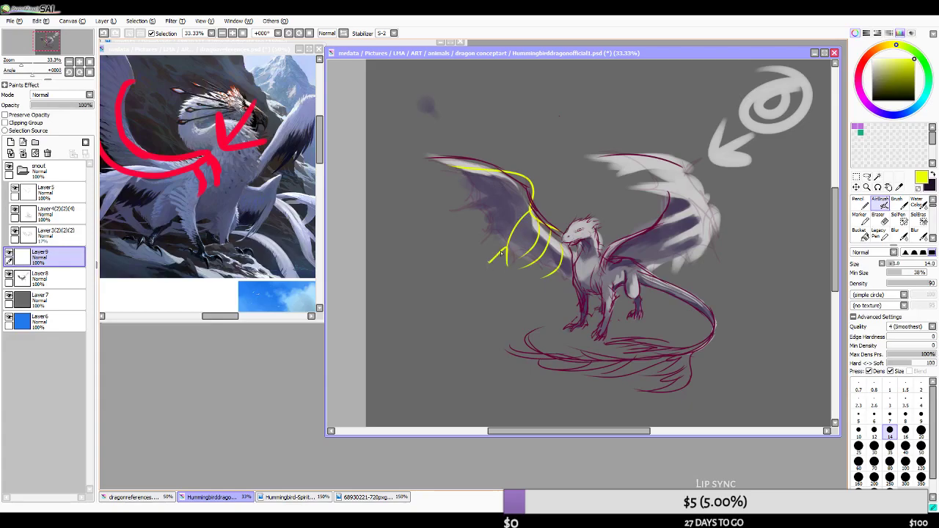
pyautogui.hotkey('ctrl', 'z')
# - Add yellow contour curves across the outer membrane of the far wing toward its tip
pyautogui.moveTo(532, 189); pyautogui.dragTo(503, 231)
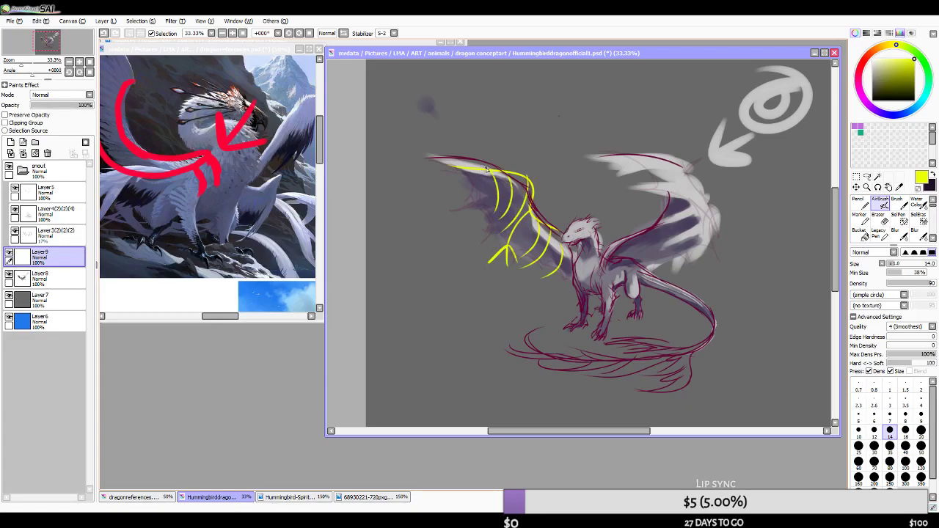
pyautogui.hotkey('ctrl', 'z')
pyautogui.moveTo(464, 169); pyautogui.dragTo(429, 170)
pyautogui.hotkey('ctrl', 'z')
pyautogui.moveTo(495, 197); pyautogui.dragTo(439, 172)
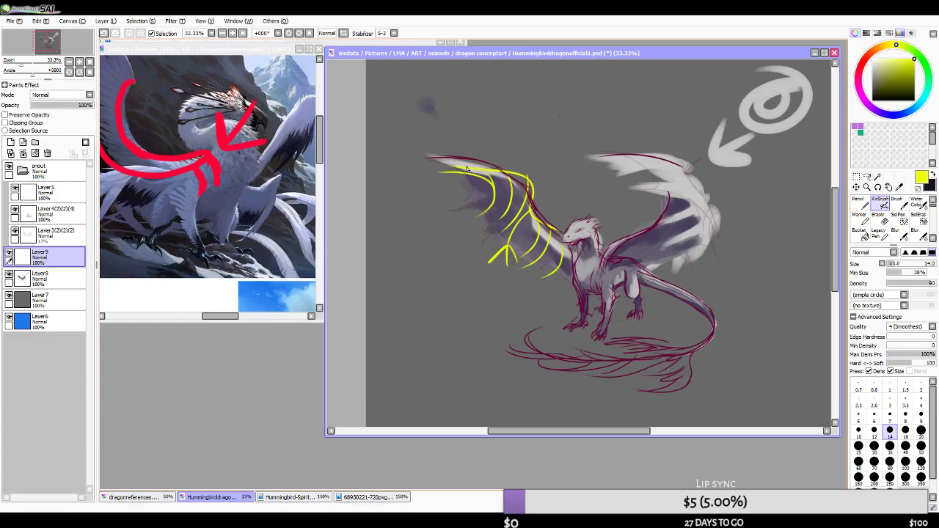
pyautogui.hotkey('ctrl', 'z')
# - Remove all yellow contour guides from the far wing together with the layer added for them
pyautogui.moveTo(485, 204)
pyautogui.mouseDown()
pyautogui.moveTo(568, 271)
pyautogui.moveTo(503, 218)
pyautogui.mouseUp()
pyautogui.hotkey('ctrl', 'z')
pyautogui.hotkey('ctrl', 'z')
pyautogui.hotkey('ctrl', 'z')
pyautogui.hotkey('ctrl', 'z')
pyautogui.hotkey('ctrl', 'z')
pyautogui.hotkey('ctrl', 'z')
pyautogui.hotkey('ctrl', 'z')
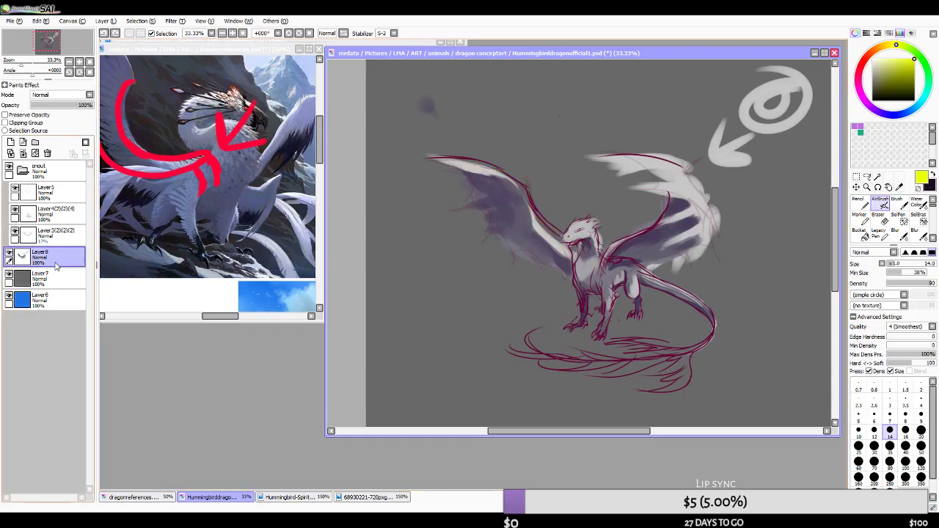
pyautogui.hotkey('ctrl', 'z')
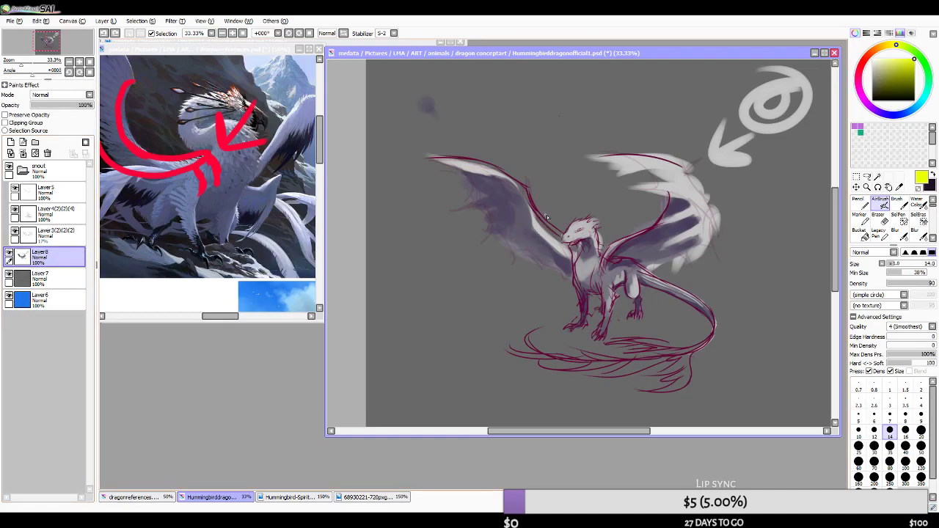
# - Try yellow guide strokes along the far wing's arm and across its membrane, and undo them all
pyautogui.moveTo(536, 220); pyautogui.dragTo(506, 176)
pyautogui.moveTo(528, 209); pyautogui.dragTo(502, 253)
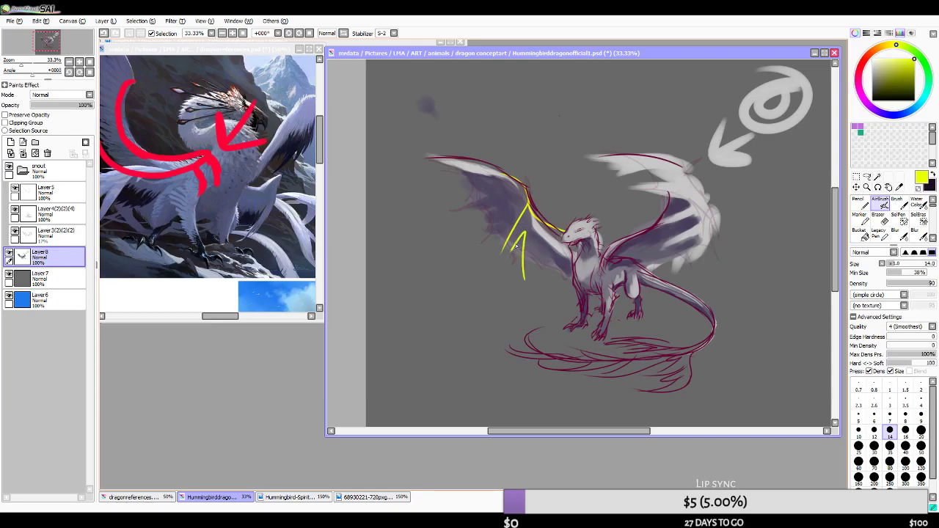
pyautogui.hotkey('ctrl', 'z')
pyautogui.moveTo(460, 172); pyautogui.dragTo(523, 212)
pyautogui.moveTo(496, 174); pyautogui.dragTo(483, 249)
pyautogui.moveTo(450, 172)
pyautogui.mouseDown()
pyautogui.moveTo(518, 220)
pyautogui.moveTo(511, 230)
pyautogui.mouseUp()
pyautogui.hotkey('ctrl', 'z')
pyautogui.hotkey('ctrl', 'z')
pyautogui.hotkey('ctrl', 'z')
pyautogui.hotkey('ctrl', 'z')
pyautogui.hotkey('ctrl', 'z')
pyautogui.hotkey('ctrl', 'z')
pyautogui.hotkey('ctrl', 'z')
# - Shade the far wing's membrane with purple-grey tones sampled from the wing, using a size 70 airbrush
pyautogui.click(874, 446)
pyautogui.press(']')
pyautogui.press(']')
pyautogui.press(']')
pyautogui.press(']')
pyautogui.press(']')
pyautogui.rightClick(496, 199)
pyautogui.moveTo(496, 199)
pyautogui.mouseDown()
pyautogui.moveTo(522, 209)
pyautogui.moveTo(484, 179)
pyautogui.moveTo(517, 193)
pyautogui.mouseUp()
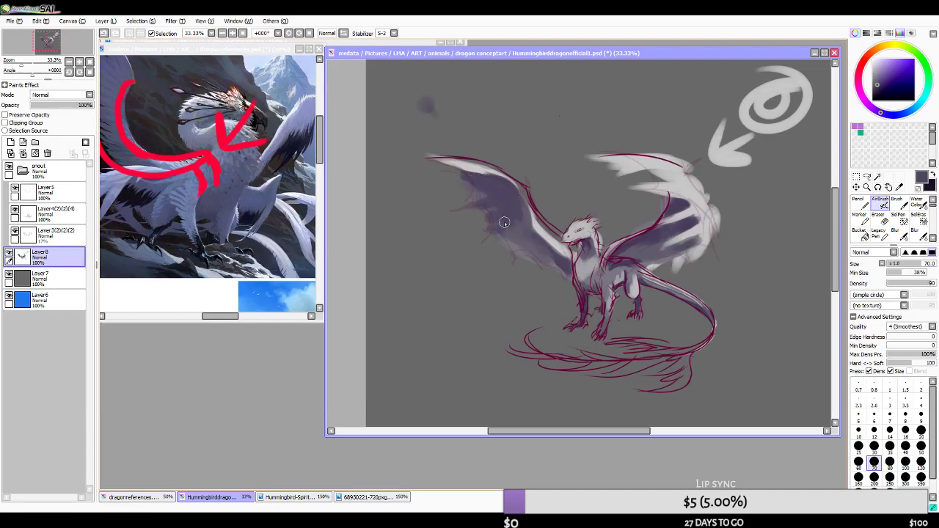
pyautogui.rightClick(524, 233)
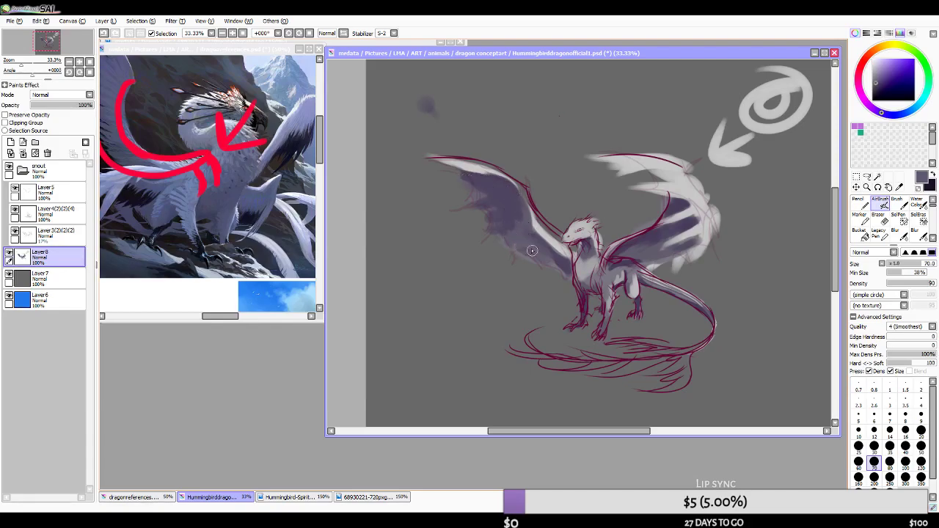
pyautogui.keyDown('alt'); pyautogui.click(554, 261); pyautogui.keyUp('alt')
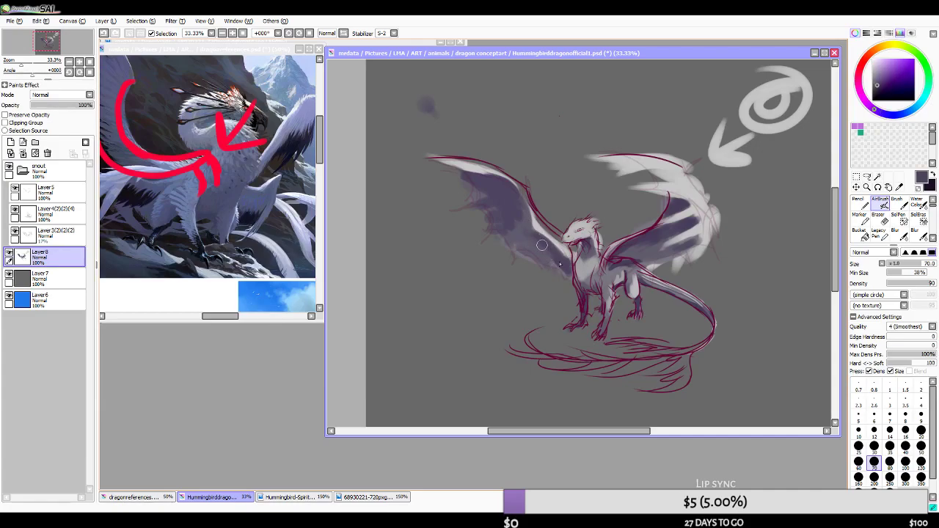
pyautogui.keyDown('alt'); pyautogui.click(517, 231); pyautogui.keyUp('alt')
# - Mirror the view and refine the far wing's arm edge with purple-grey and light grey strokes at size 60
pyautogui.press('[')
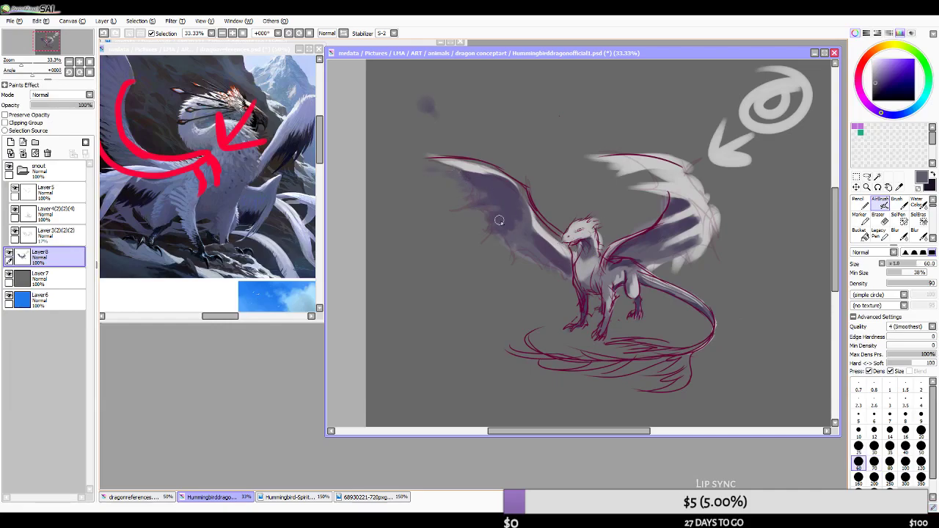
pyautogui.scroll(-1, 705, 237)
pyautogui.scroll(3, 705, 271)
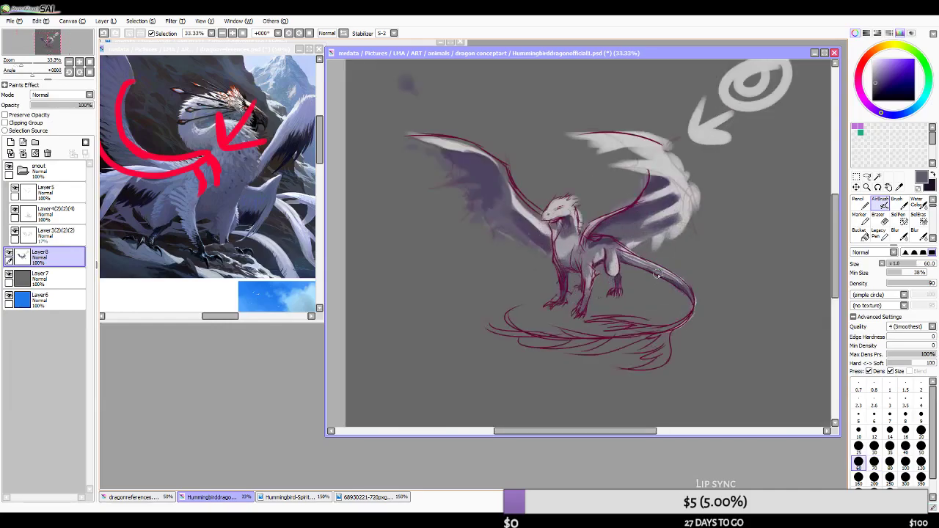
pyautogui.scroll(-2, 501, 222)
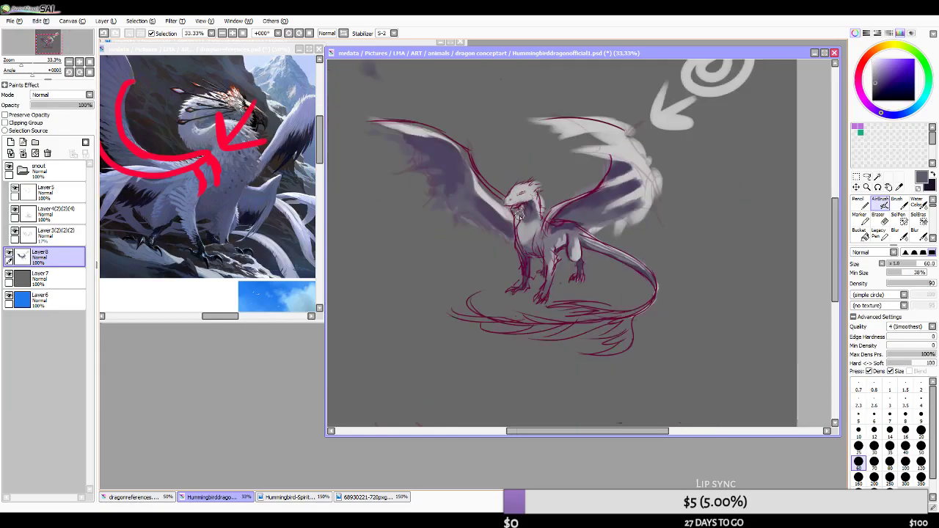
pyautogui.click(343, 33)
pyautogui.scroll(-2, 606, 254)
pyautogui.scroll(3, 606, 253)
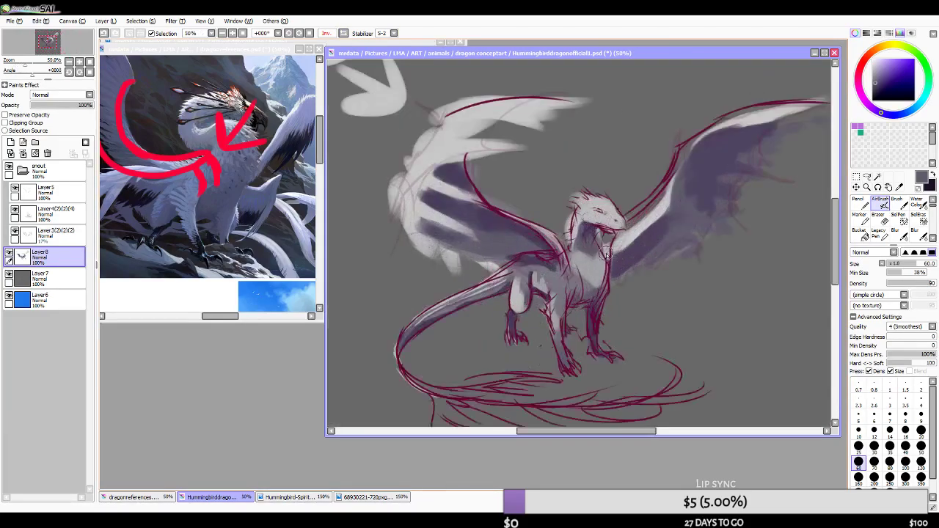
pyautogui.keyDown('alt'); pyautogui.click(640, 250); pyautogui.keyUp('alt')
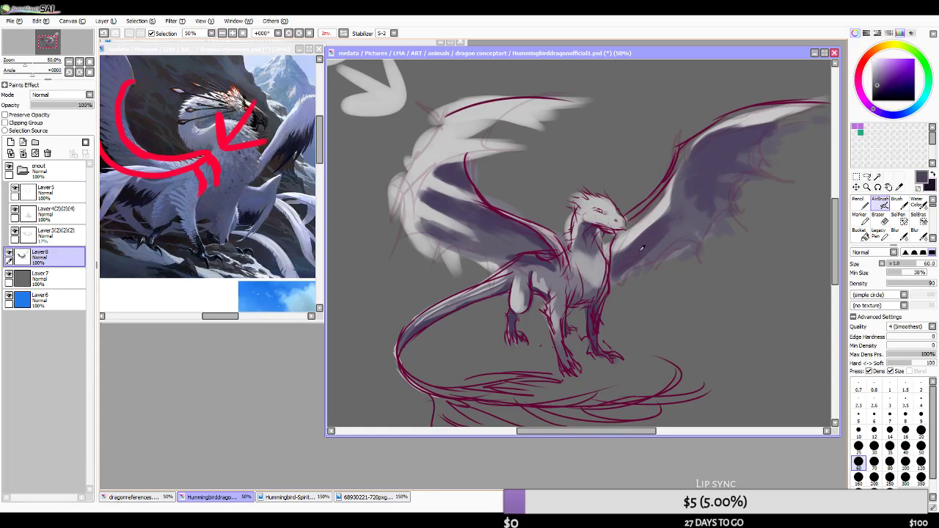
pyautogui.moveTo(656, 226)
pyautogui.mouseDown()
pyautogui.moveTo(631, 260)
pyautogui.moveTo(612, 262)
pyautogui.moveTo(675, 202)
pyautogui.moveTo(612, 261)
pyautogui.moveTo(670, 201)
pyautogui.moveTo(659, 199)
pyautogui.moveTo(606, 270)
pyautogui.moveTo(600, 262)
pyautogui.moveTo(661, 178)
pyautogui.moveTo(672, 189)
pyautogui.moveTo(660, 198)
pyautogui.moveTo(685, 149)
pyautogui.moveTo(679, 157)
pyautogui.moveTo(725, 120)
pyautogui.moveTo(698, 133)
pyautogui.moveTo(792, 103)
pyautogui.mouseUp()
pyautogui.keyDown('alt'); pyautogui.click(668, 202); pyautogui.keyUp('alt')
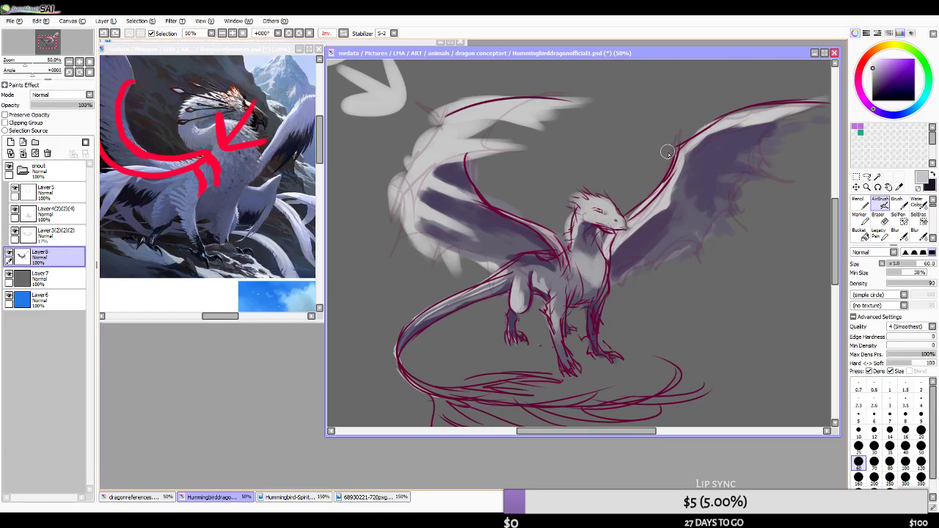
# - Blend sampled purple-grey tones over the far wing's inner membrane below the arm
pyautogui.keyDown('alt'); pyautogui.click(649, 228); pyautogui.keyUp('alt')
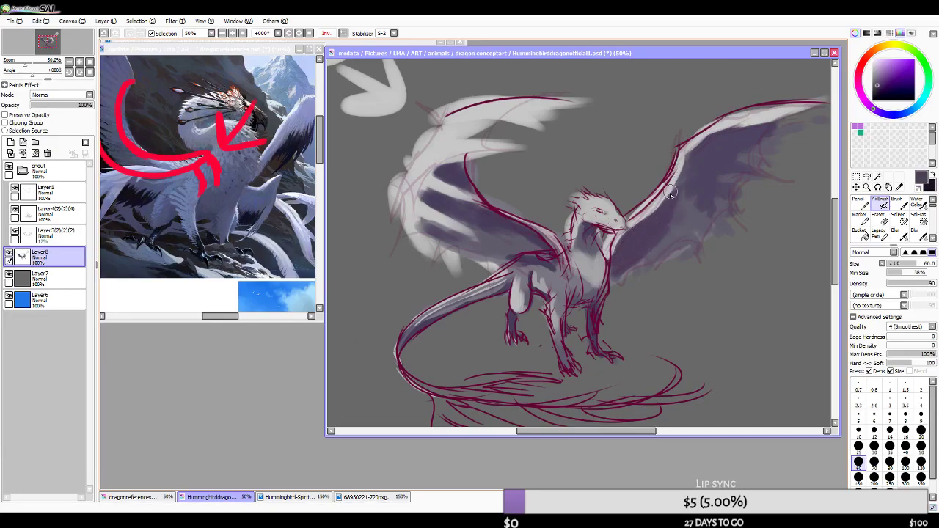
pyautogui.keyDown('alt'); pyautogui.click(675, 220); pyautogui.keyUp('alt')
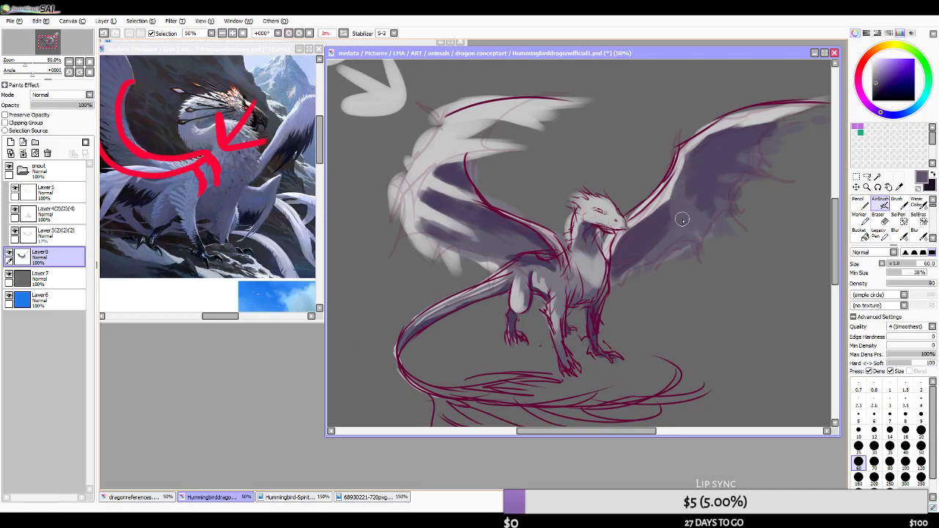
pyautogui.keyDown('alt'); pyautogui.click(698, 206); pyautogui.keyUp('alt')
pyautogui.moveTo(689, 168); pyautogui.dragTo(658, 234)
pyautogui.scroll(-3, 678, 202)
pyautogui.scroll(1, 547, 115)
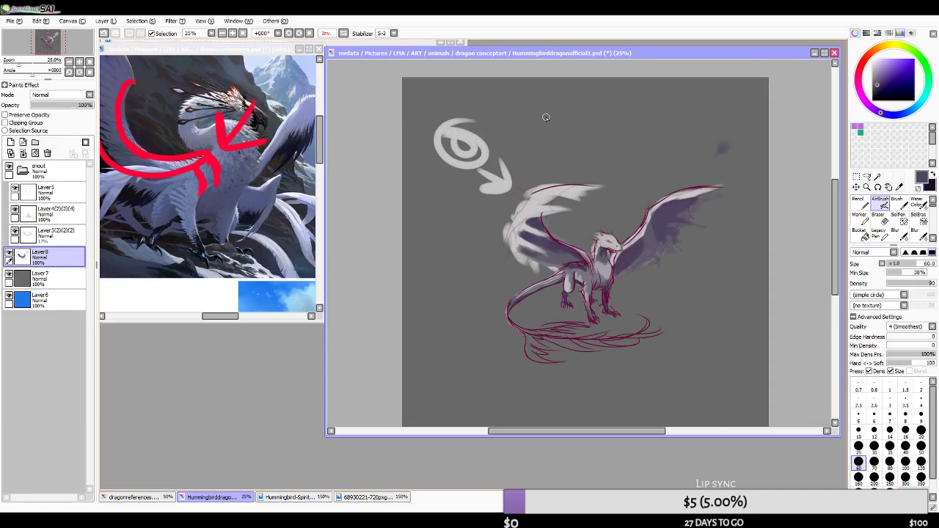
# - Return the view to unmirrored and shade the far wing's lower membrane beside the chest with a size 80 airbrush
pyautogui.click(343, 33)
pyautogui.scroll(1, 473, 239)
pyautogui.press(']')
pyautogui.press(']')
pyautogui.press(']')
pyautogui.press(']')
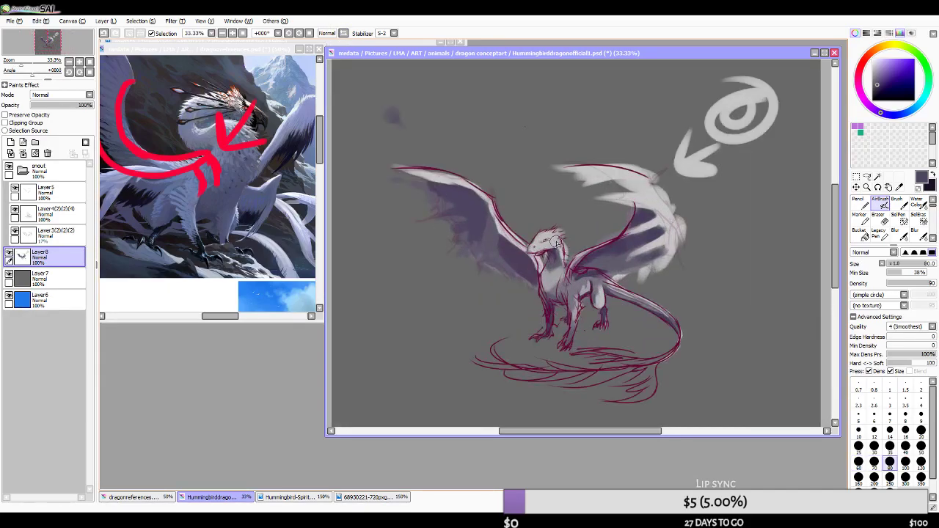
pyautogui.rightClick(520, 258)
pyautogui.moveTo(523, 270); pyautogui.dragTo(534, 272)
pyautogui.press('[')
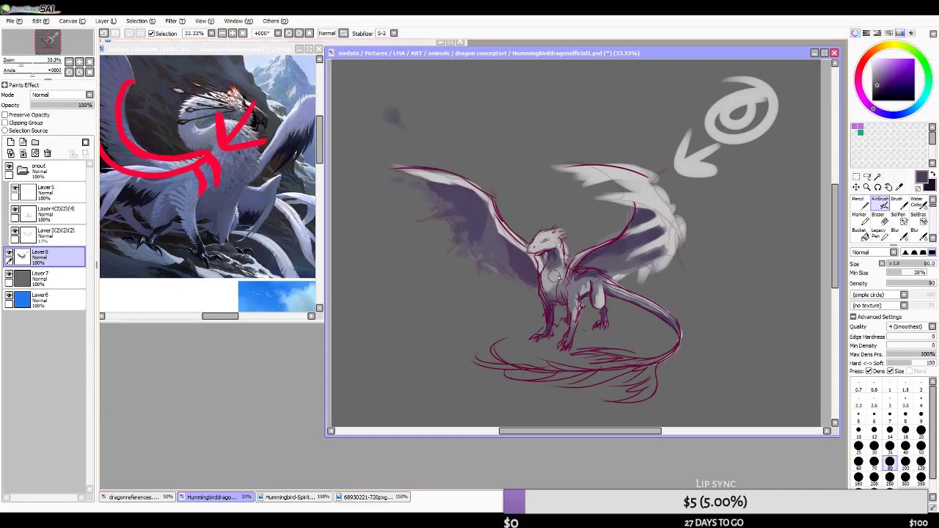
# - Shade the near wing's membrane between the body and the light feather tips with sampled purple-grey tones
pyautogui.keyDown('alt'); pyautogui.click(603, 260); pyautogui.keyUp('alt')
pyautogui.moveTo(592, 259)
pyautogui.mouseDown()
pyautogui.moveTo(622, 239)
pyautogui.moveTo(603, 255)
pyautogui.moveTo(641, 239)
pyautogui.moveTo(603, 263)
pyautogui.moveTo(623, 263)
pyautogui.moveTo(592, 273)
pyautogui.moveTo(638, 262)
pyautogui.mouseUp()
pyautogui.keyDown('alt'); pyautogui.click(631, 242); pyautogui.keyUp('alt')
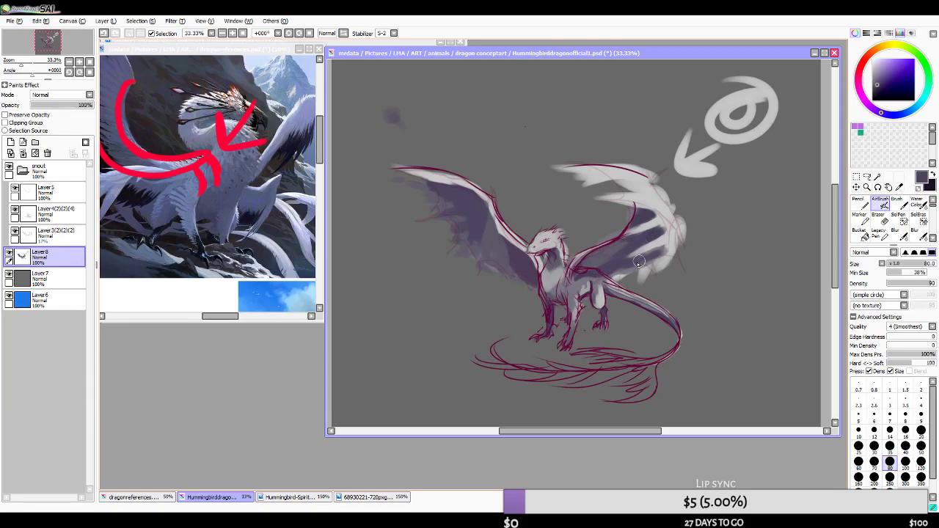
pyautogui.keyDown('alt'); pyautogui.click(601, 269); pyautogui.keyUp('alt')
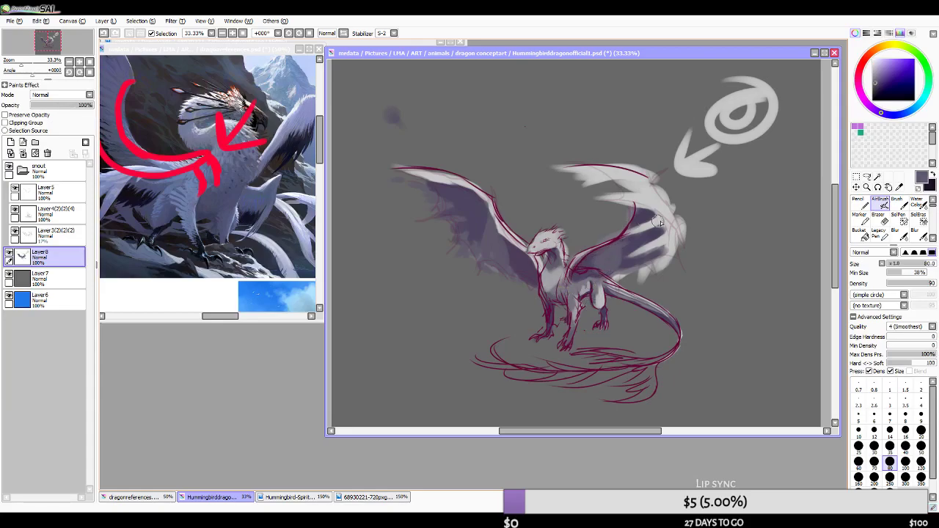
pyautogui.scroll(-3, 434, 179)
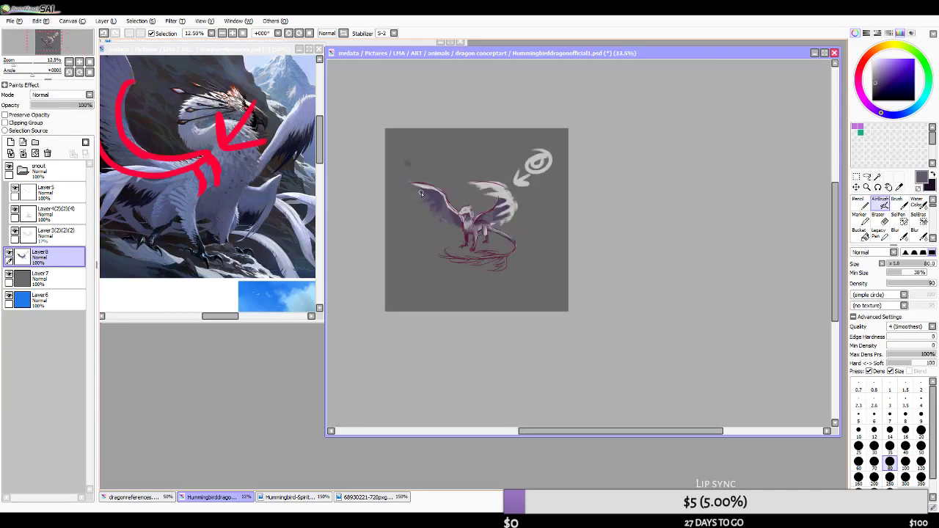
pyautogui.scroll(2, 420, 172)
pyautogui.scroll(1, 581, 272)
pyautogui.scroll(-1, 578, 231)
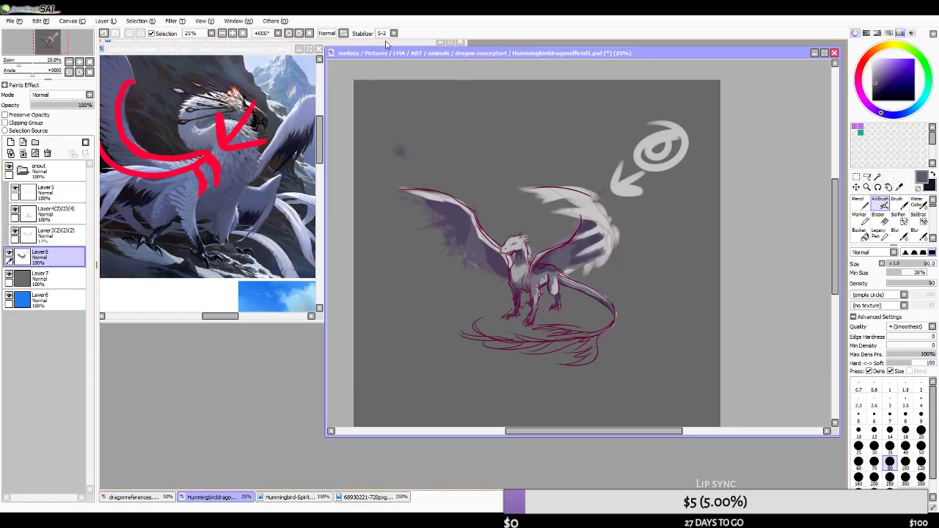
# - Mirror the view and paint light grey along the tail's bend with a size 40 airbrush
pyautogui.click(342, 34)
pyautogui.scroll(-3, 570, 249)
pyautogui.scroll(4, 580, 282)
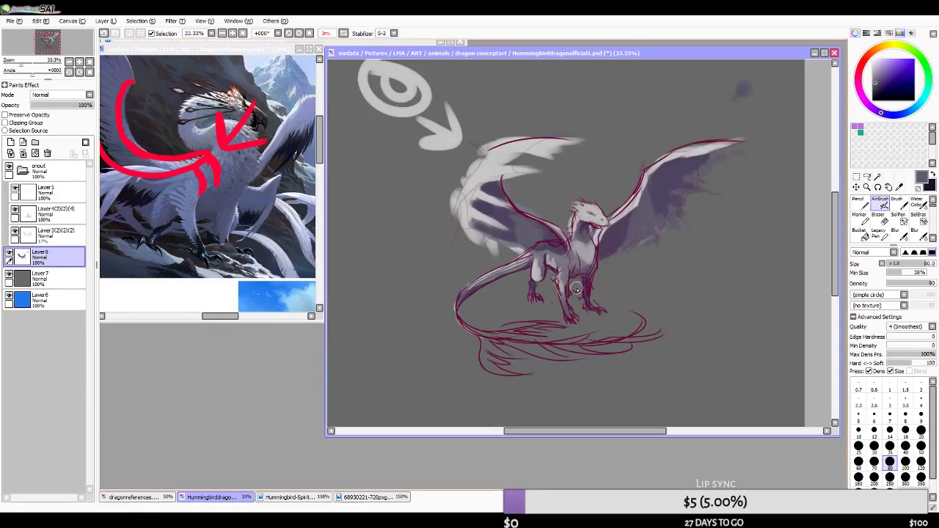
pyautogui.moveTo(456, 313); pyautogui.dragTo(480, 336)
pyautogui.hotkey('ctrl', 'z')
pyautogui.rightClick(533, 233)
pyautogui.press('[')
pyautogui.press('[')
pyautogui.press('[')
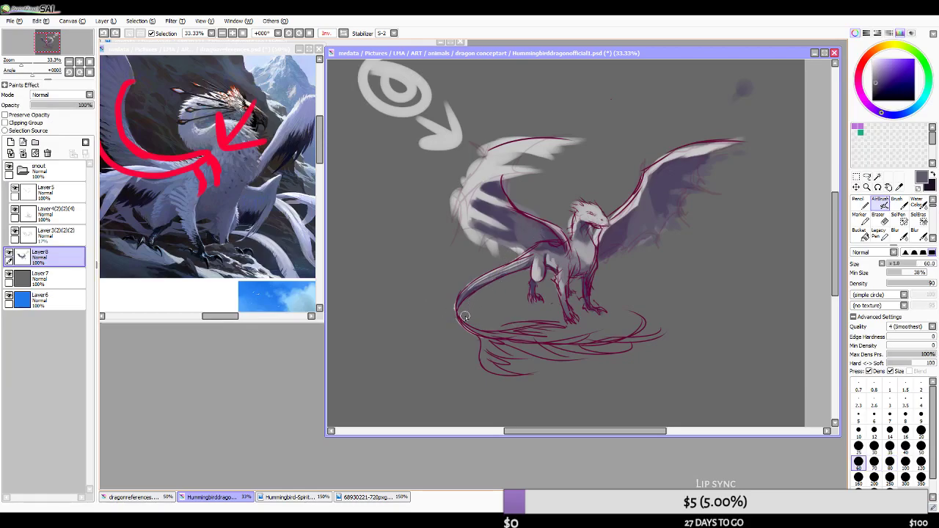
pyautogui.rightClick(498, 177)
pyautogui.press('[')
pyautogui.moveTo(457, 316); pyautogui.dragTo(463, 331)
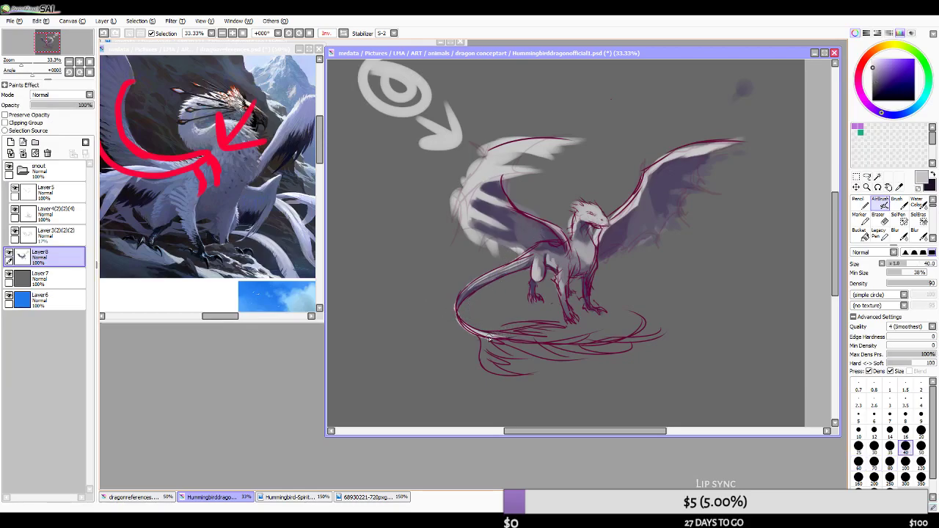
# - Try two size 60 light grey strokes across the tail's curve and undo them
pyautogui.scroll(2, 552, 336)
pyautogui.press(']')
pyautogui.press(']')
pyautogui.moveTo(465, 234)
pyautogui.mouseDown()
pyautogui.moveTo(459, 361)
pyautogui.moveTo(402, 315)
pyautogui.moveTo(509, 306)
pyautogui.mouseUp()
pyautogui.hotkey('ctrl', 'z')
pyautogui.scroll(-1, 513, 286)
pyautogui.moveTo(493, 220)
pyautogui.mouseDown()
pyautogui.moveTo(492, 336)
pyautogui.moveTo(457, 343)
pyautogui.mouseUp()
pyautogui.hotkey('ctrl', 'z')
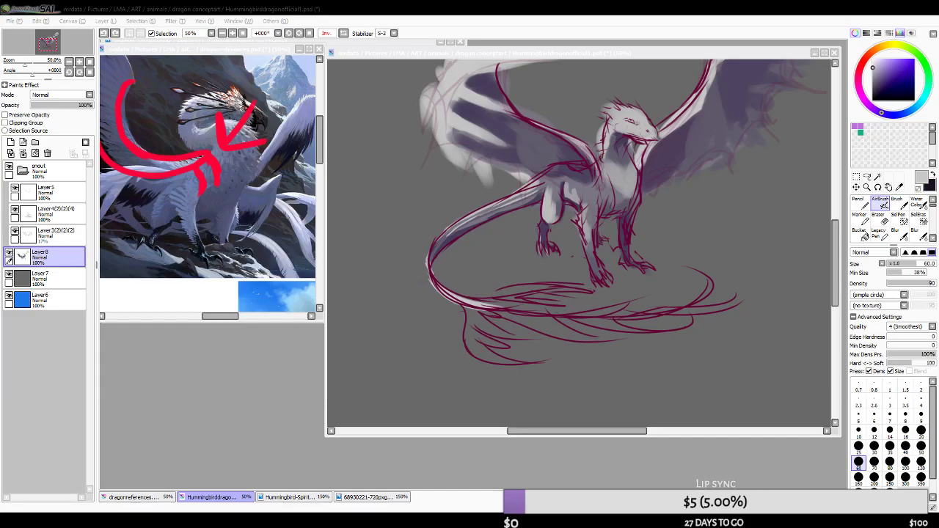
pyautogui.click(624, 54)
pyautogui.scroll(-2, 586, 237)
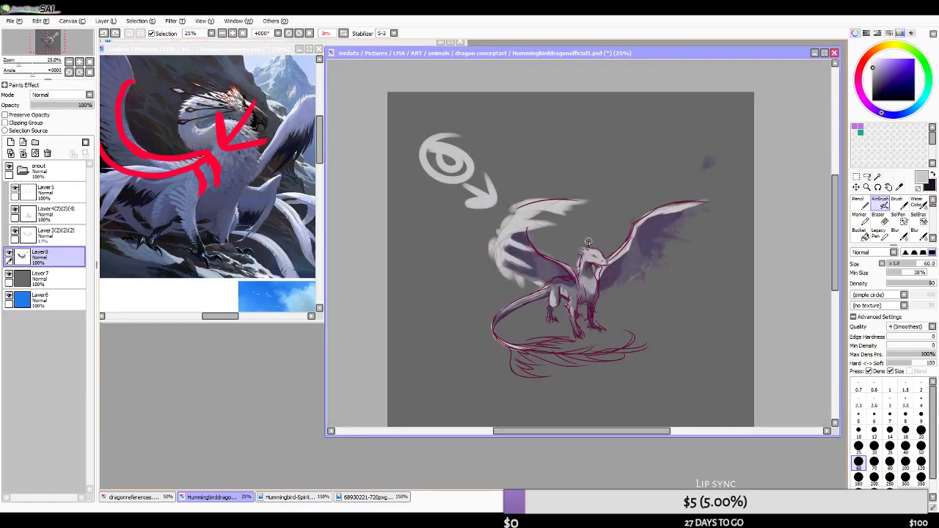
pyautogui.scroll(1, 586, 237)
pyautogui.hotkey('alt', 'Tab')
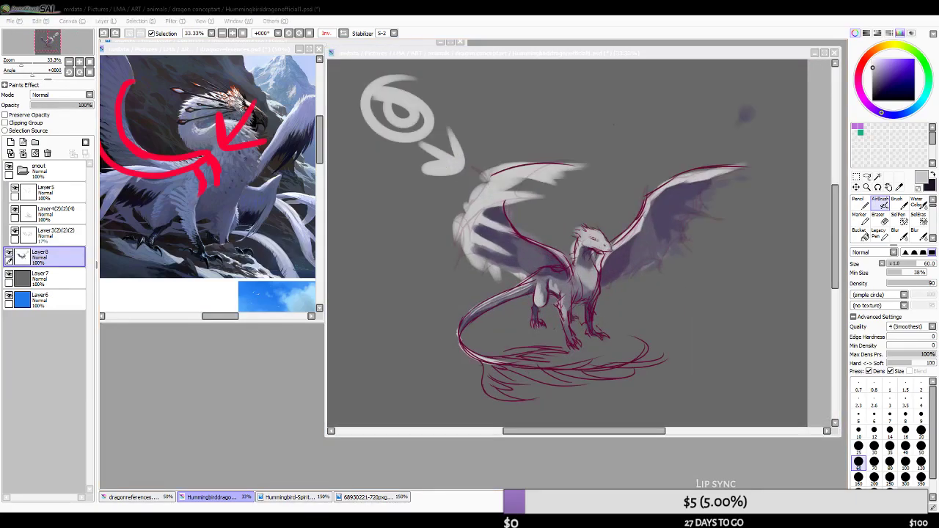
pyautogui.click(660, 7)
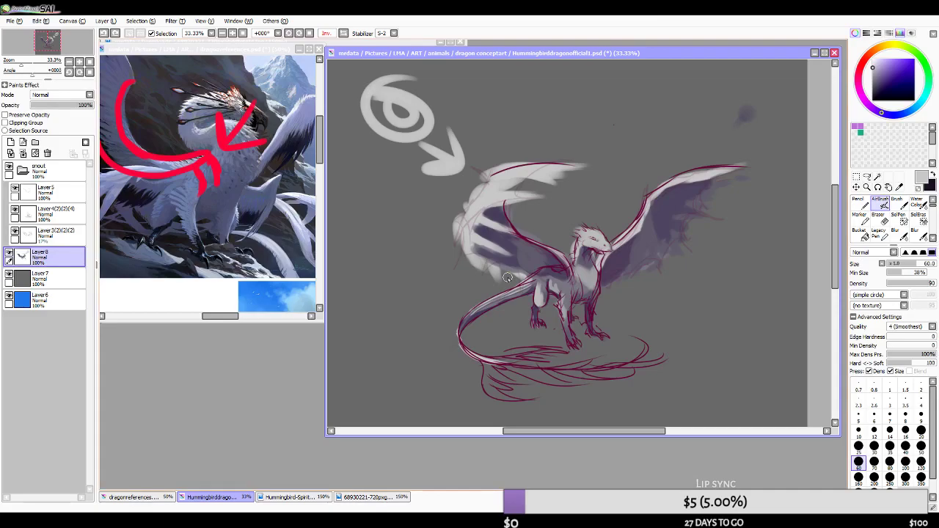
# - Fill the downward-curling tail plume with a light pinkish grey at brush size 40
pyautogui.scroll(2, 486, 322)
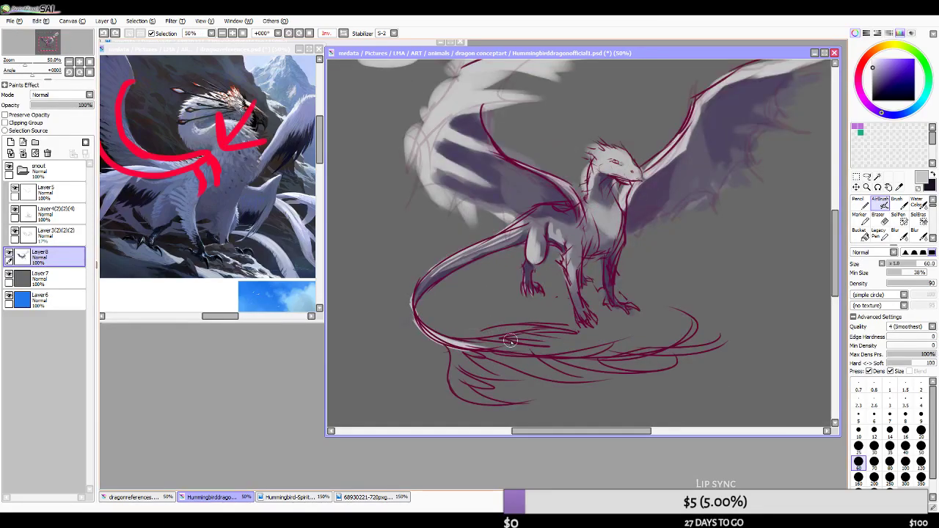
pyautogui.rightClick(417, 169)
pyautogui.press('[')
pyautogui.press('[')
pyautogui.moveTo(453, 350)
pyautogui.mouseDown()
pyautogui.moveTo(470, 371)
pyautogui.moveTo(447, 346)
pyautogui.moveTo(506, 380)
pyautogui.moveTo(460, 363)
pyautogui.moveTo(494, 402)
pyautogui.mouseUp()
pyautogui.moveTo(451, 388); pyautogui.dragTo(510, 413)
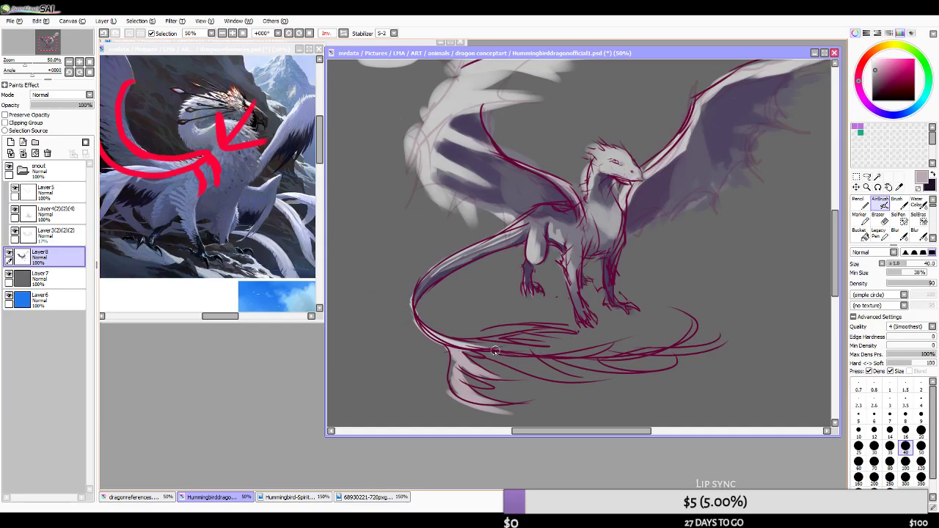
# - Paint light grey over the long trailing tail plumes and the short upper plume
pyautogui.rightClick(456, 190)
pyautogui.moveTo(469, 403)
pyautogui.mouseDown()
pyautogui.moveTo(445, 349)
pyautogui.moveTo(491, 348)
pyautogui.moveTo(474, 347)
pyautogui.moveTo(549, 376)
pyautogui.moveTo(517, 358)
pyautogui.moveTo(598, 363)
pyautogui.moveTo(530, 350)
pyautogui.moveTo(614, 350)
pyautogui.mouseUp()
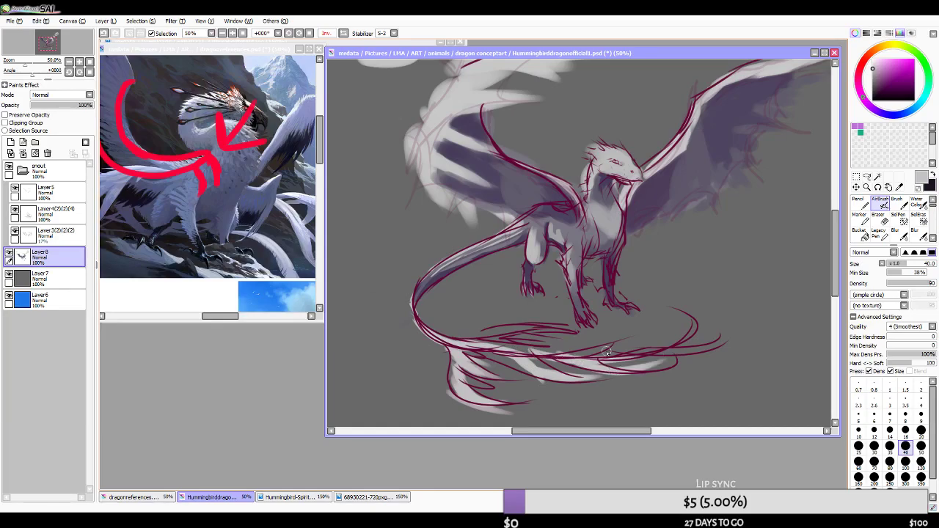
pyautogui.moveTo(481, 343)
pyautogui.mouseDown()
pyautogui.moveTo(528, 331)
pyautogui.moveTo(461, 344)
pyautogui.moveTo(528, 326)
pyautogui.moveTo(492, 330)
pyautogui.moveTo(562, 336)
pyautogui.moveTo(493, 344)
pyautogui.moveTo(532, 353)
pyautogui.mouseUp()
pyautogui.moveTo(600, 362); pyautogui.dragTo(671, 360)
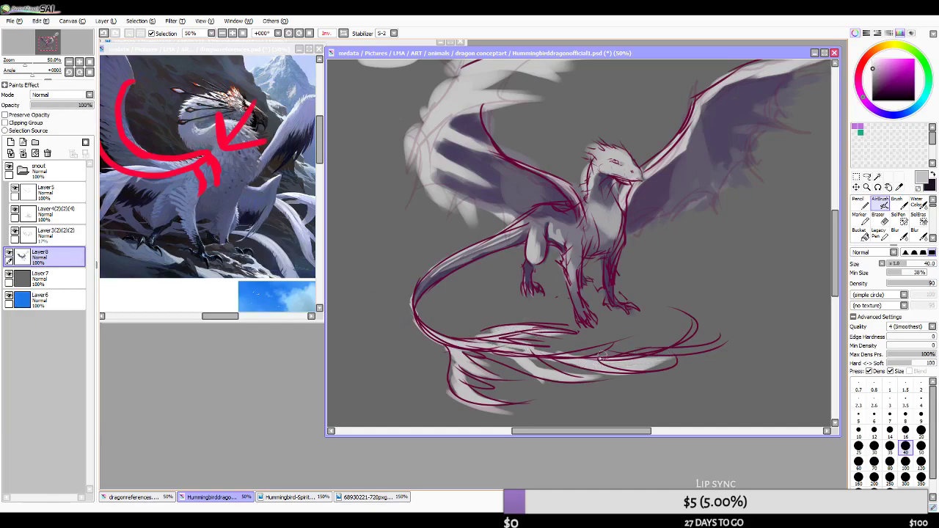
# - Shade between the long trailing tail plumes with purple-grey sampled from the body
pyautogui.keyDown('alt'); pyautogui.click(535, 202); pyautogui.keyUp('alt')
pyautogui.moveTo(555, 357)
pyautogui.mouseDown()
pyautogui.moveTo(600, 345)
pyautogui.moveTo(563, 355)
pyautogui.moveTo(642, 366)
pyautogui.moveTo(574, 361)
pyautogui.moveTo(651, 366)
pyautogui.mouseUp()
pyautogui.moveTo(628, 358)
pyautogui.mouseDown()
pyautogui.moveTo(662, 349)
pyautogui.moveTo(672, 359)
pyautogui.mouseUp()
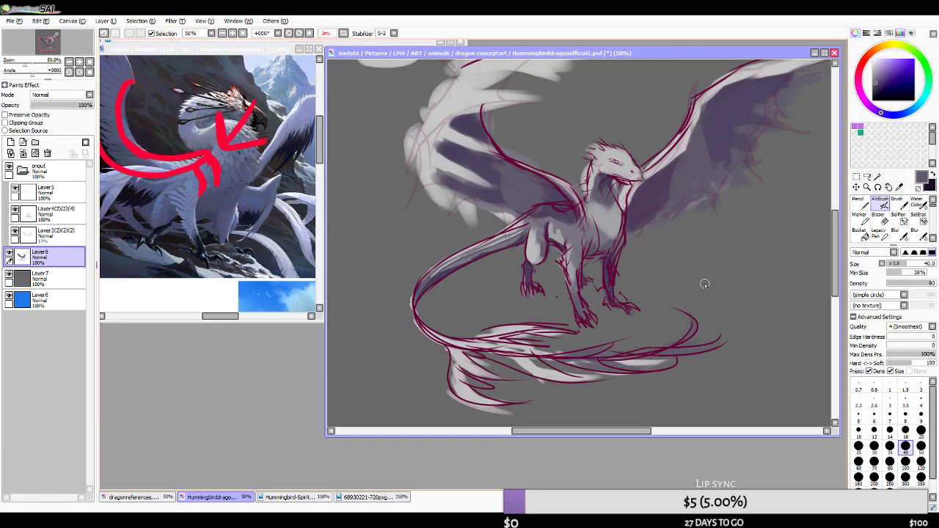
# - Check the whole dragon's silhouette at reduced zoom in both normal and mirrored view
pyautogui.scroll(-2, 690, 261)
pyautogui.scroll(1, 730, 214)
pyautogui.scroll(-1, 608, 228)
pyautogui.scroll(1, 698, 250)
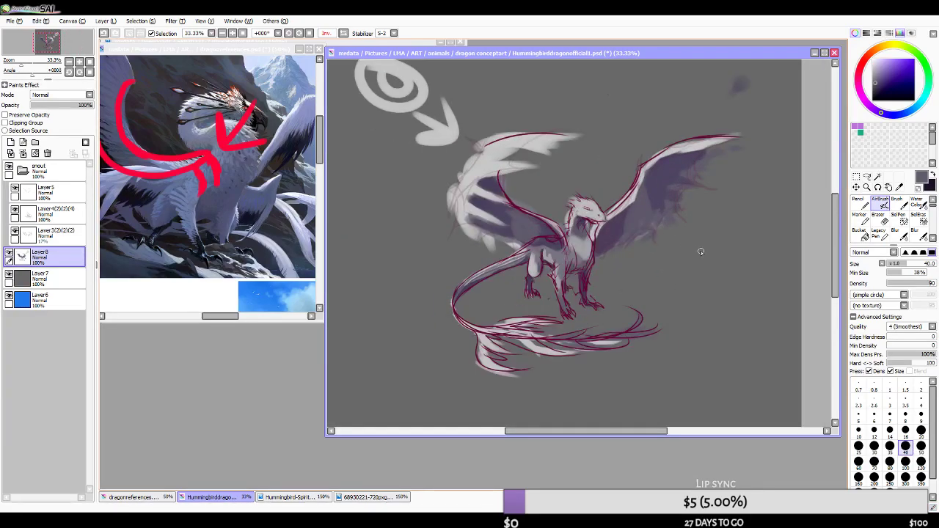
pyautogui.scroll(-2, 712, 248)
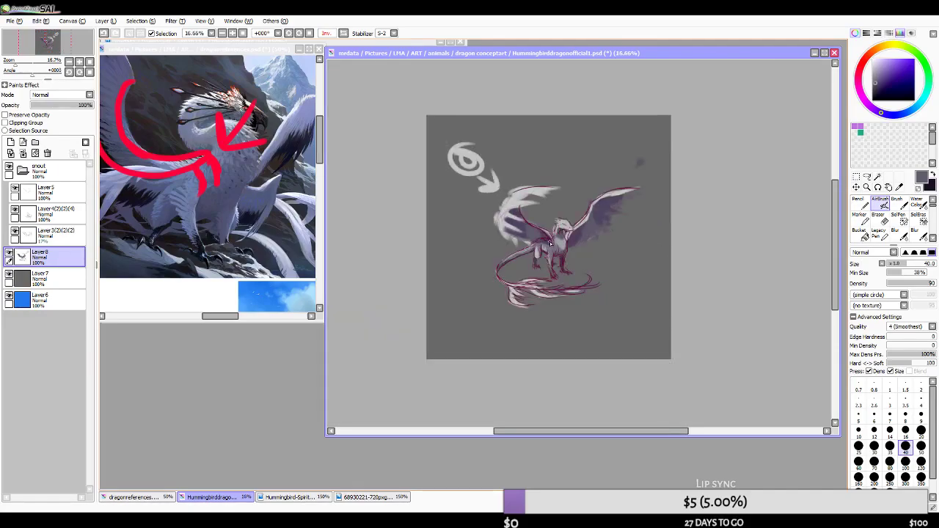
pyautogui.click(342, 33)
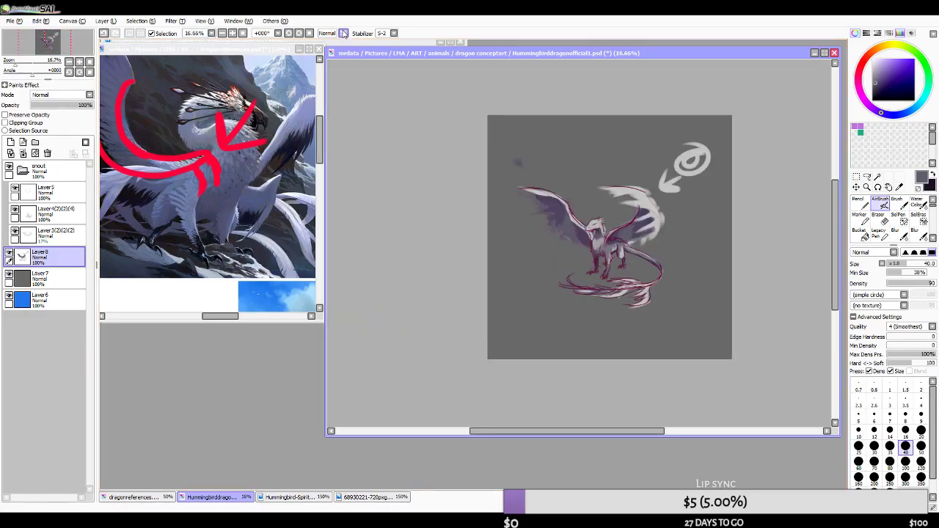
pyautogui.click(343, 33)
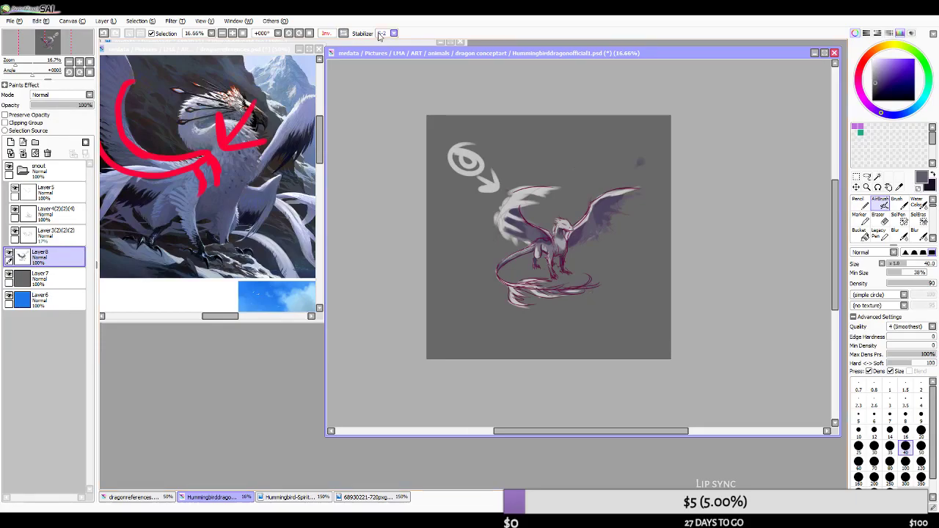
# - Check the dragon in unmirrored view at several zoom levels, with and without its line art
pyautogui.click(343, 33)
pyautogui.scroll(2, 645, 271)
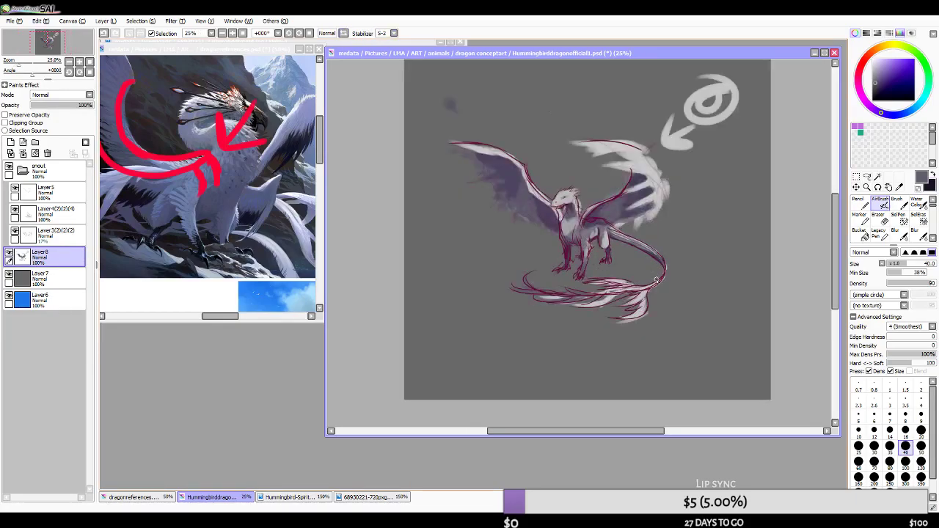
pyautogui.scroll(2, 603, 278)
pyautogui.scroll(-3, 591, 256)
pyautogui.scroll(1, 586, 258)
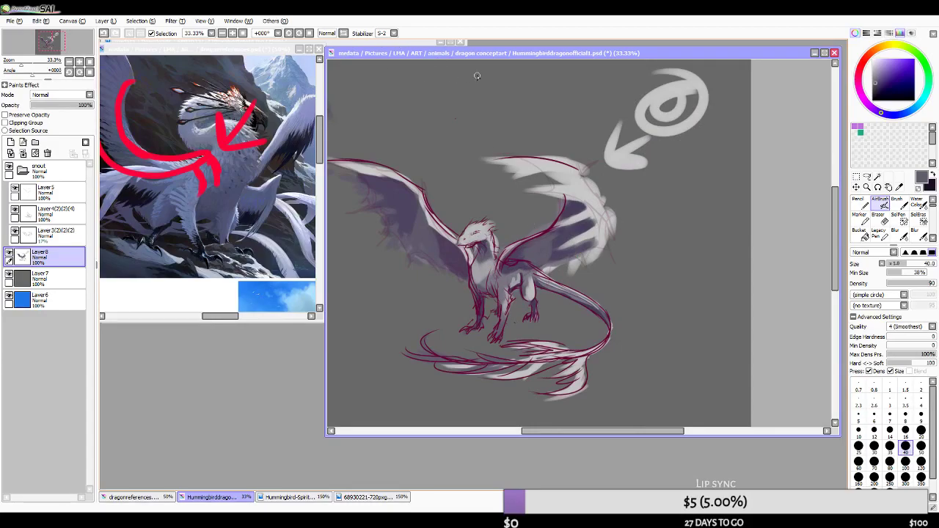
pyautogui.scroll(-1, 553, 253)
pyautogui.scroll(1, 553, 253)
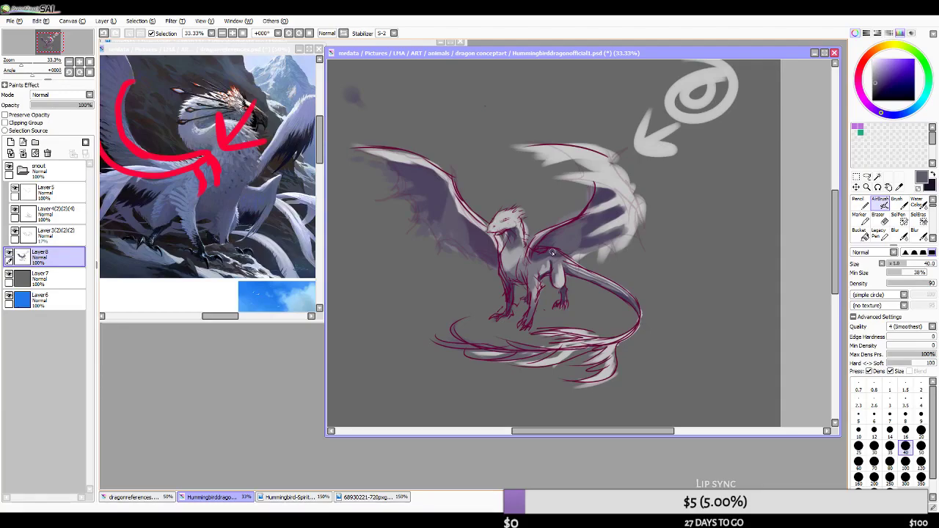
pyautogui.click(8, 169)
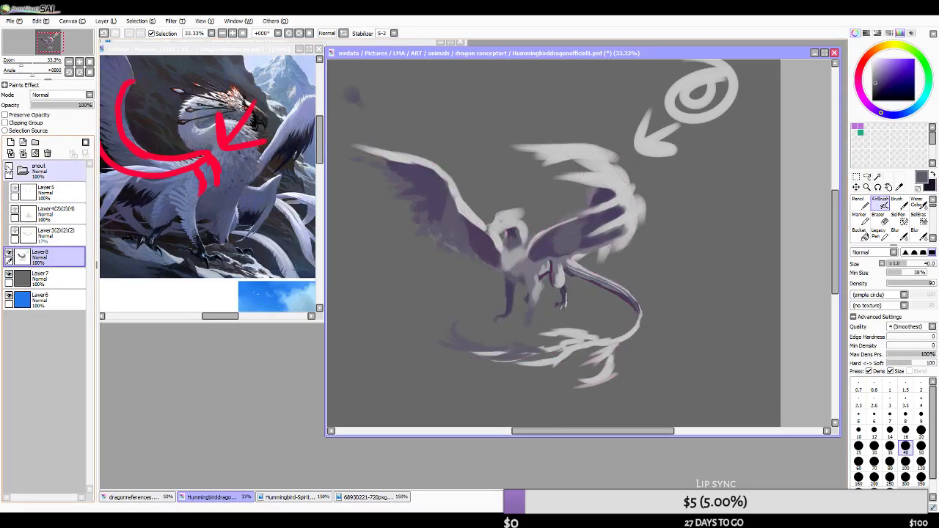
pyautogui.click(8, 169)
# - Duplicate the snout line-art folder, collapse the original folder and hide it
pyautogui.click(49, 171)
pyautogui.click(107, 23)
pyautogui.click(105, 59)
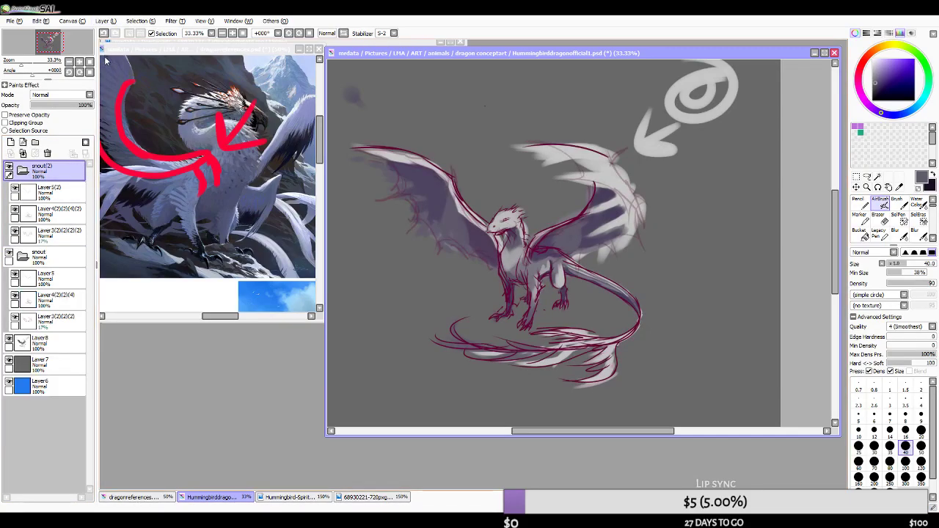
pyautogui.click(23, 257)
pyautogui.click(8, 253)
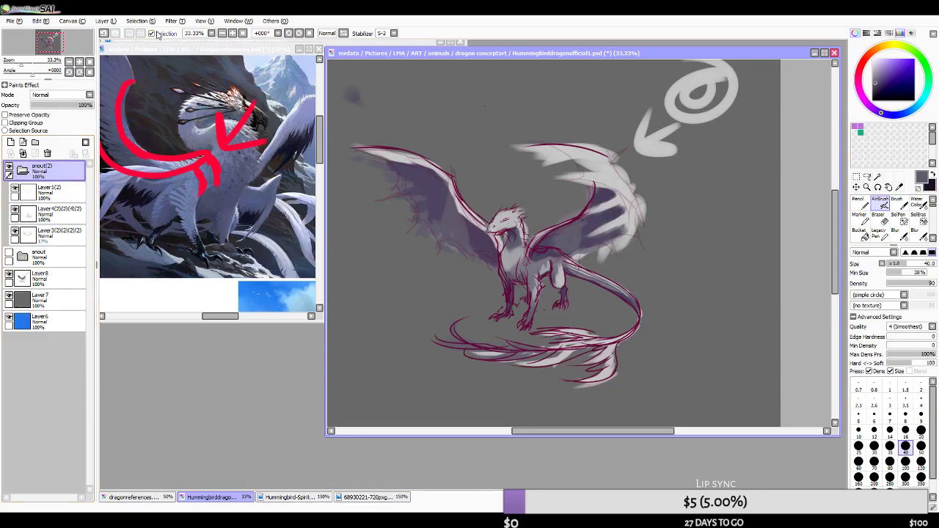
# - Merge the duplicated snout(2) folder into a single line-art layer
pyautogui.click(173, 22)
pyautogui.click(197, 36)
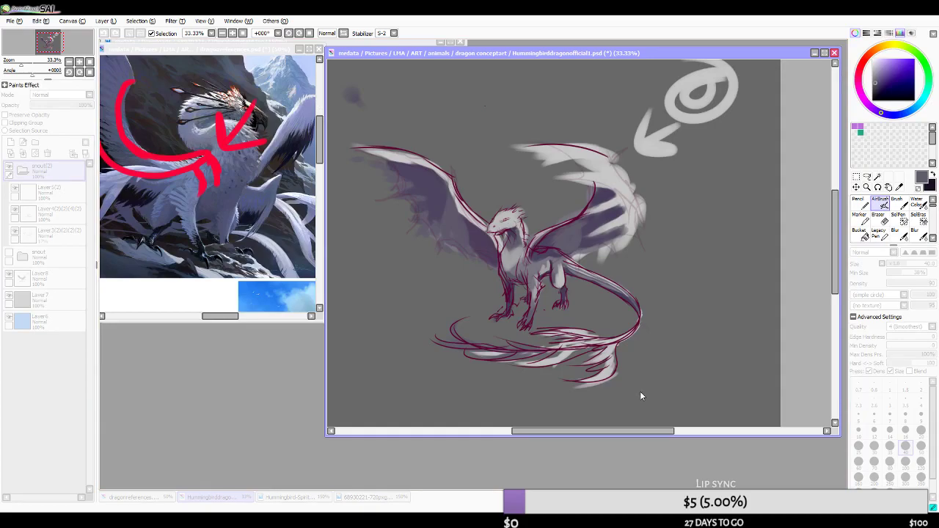
pyautogui.click(677, 403)
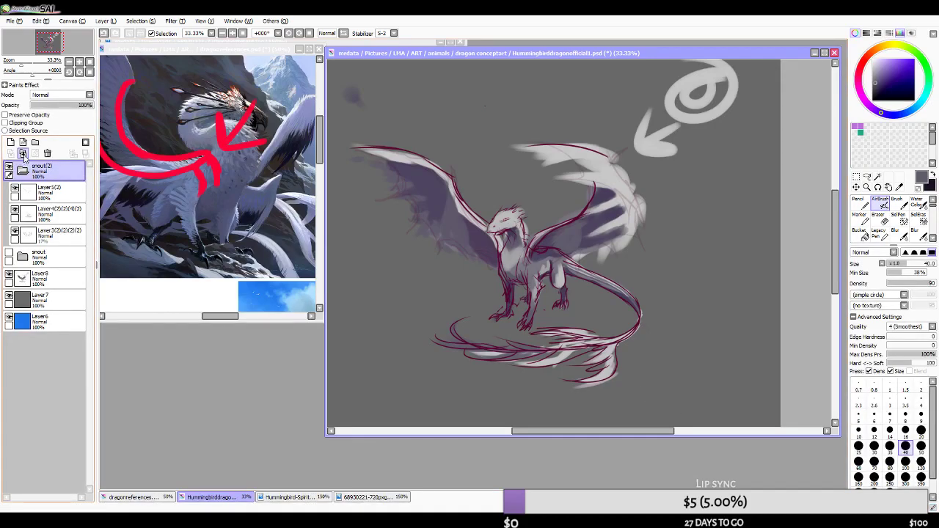
pyautogui.click(22, 153)
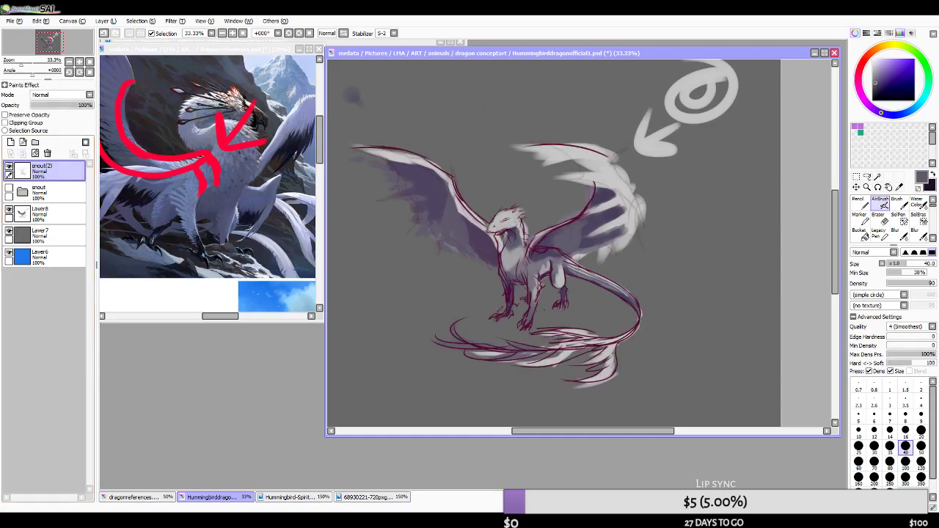
# - Compare the dragon's pose and wing shapes in mirrored and normal view
pyautogui.hotkey('alt', 'Tab')
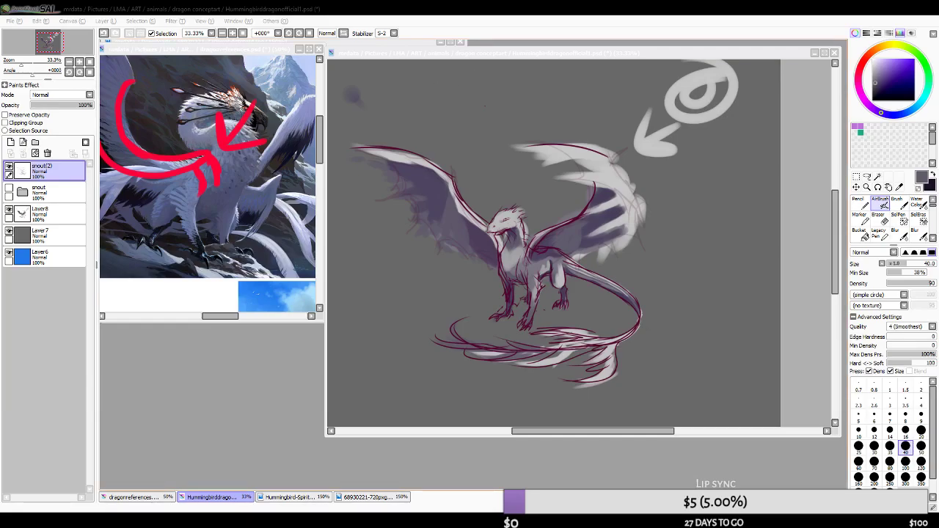
pyautogui.click(505, 55)
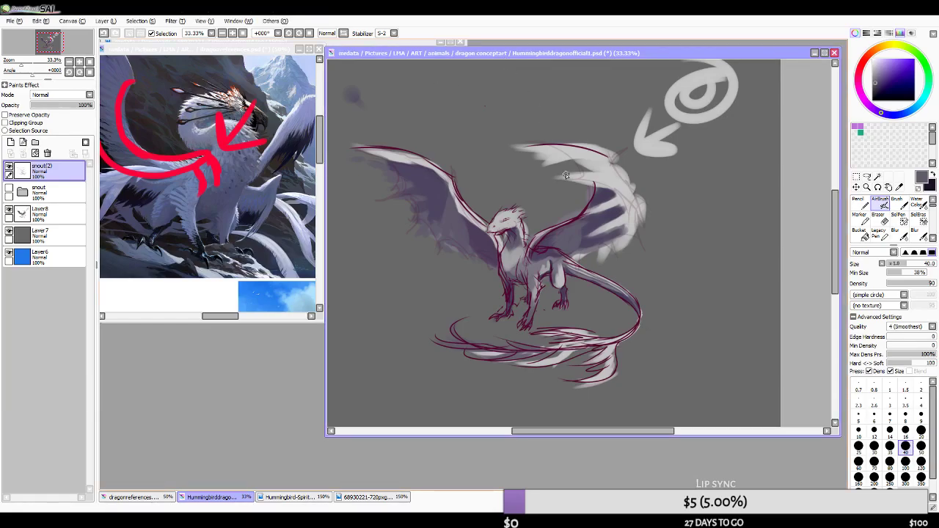
pyautogui.moveTo(570, 226); pyautogui.dragTo(553, 244)
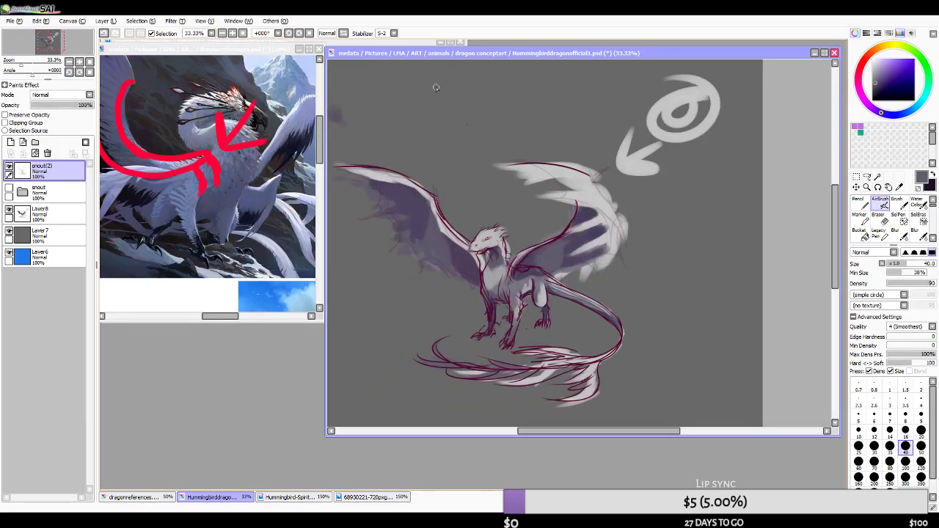
pyautogui.click(342, 33)
pyautogui.click(342, 33)
pyautogui.click(342, 33)
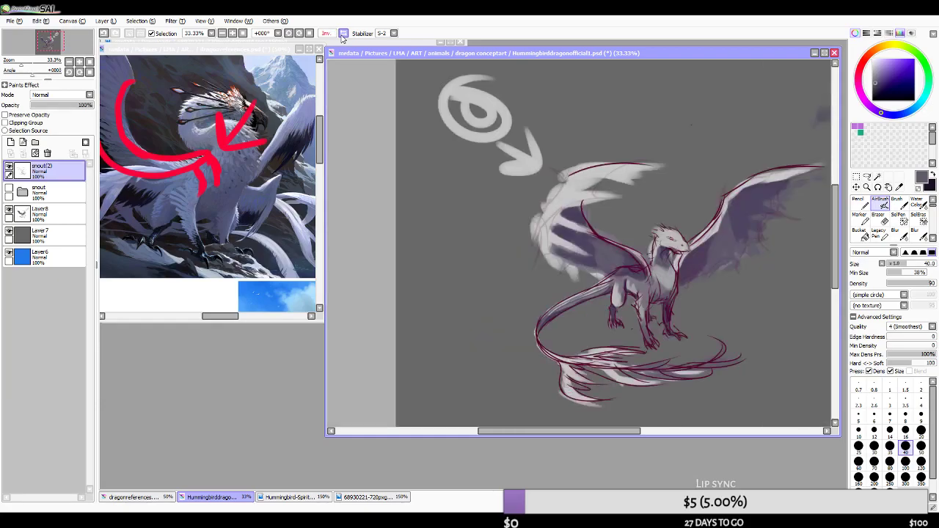
pyautogui.click(343, 33)
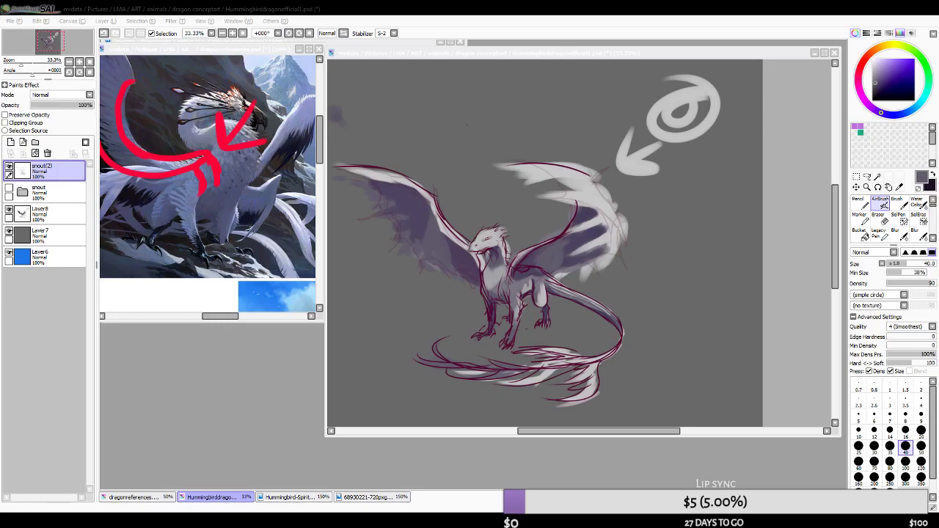
pyautogui.click(285, 7)
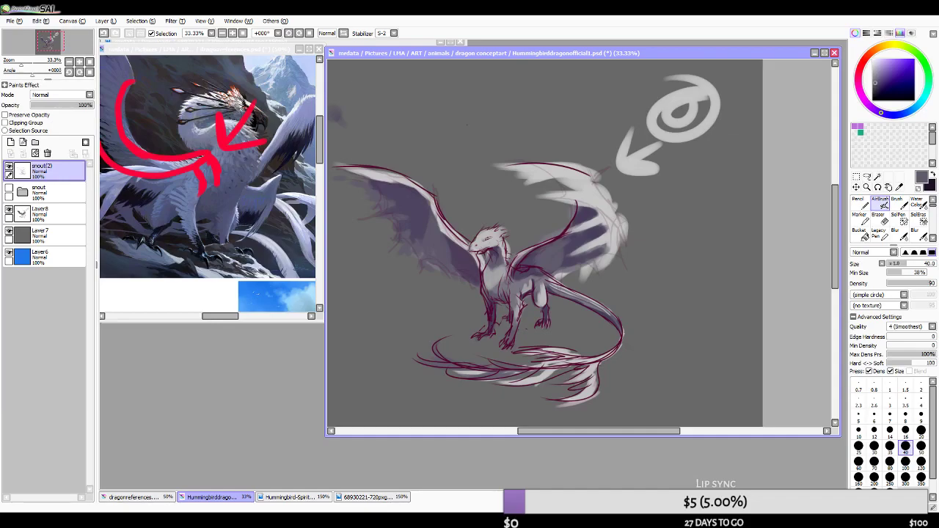
pyautogui.hotkey('alt', 'Tab')
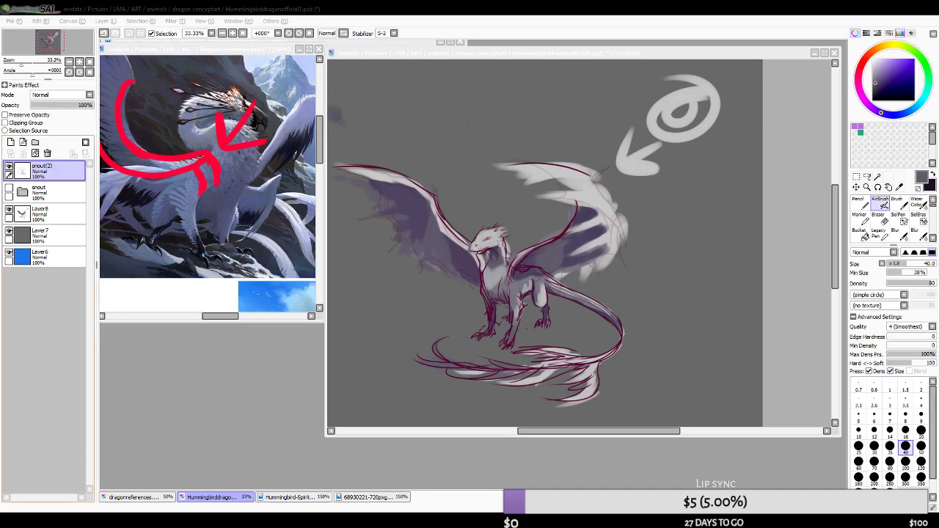
pyautogui.scroll(-1, 581, 232)
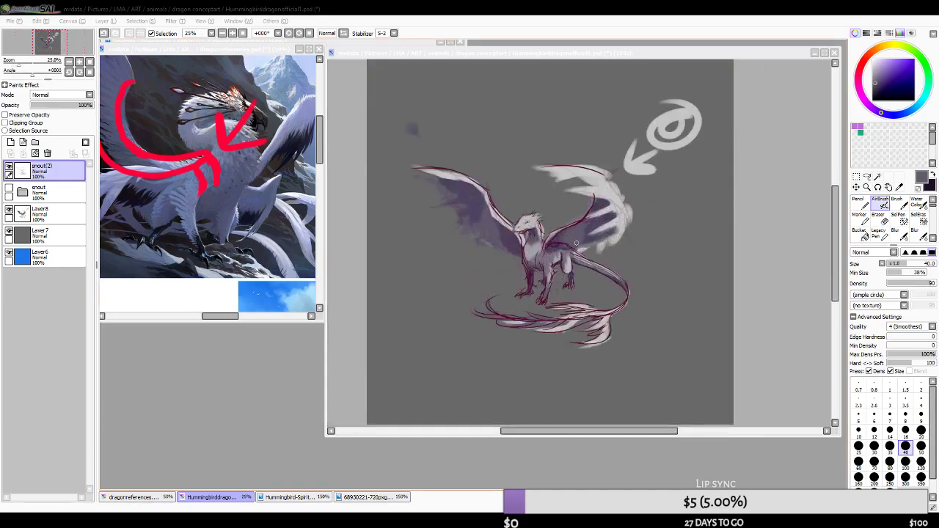
pyautogui.scroll(1, 576, 248)
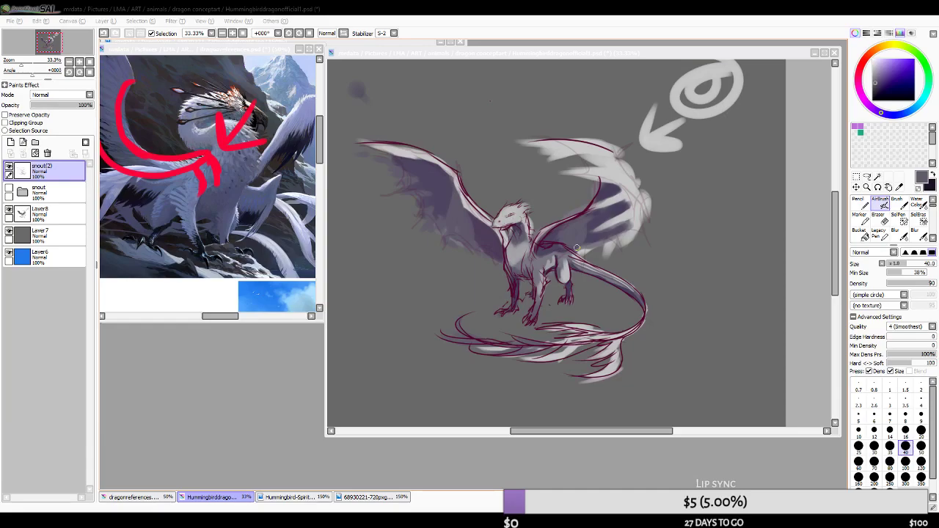
# - Make Layer8 active for airbrushing the head, with a sampled dark purple-grey and brush size 12
pyautogui.click(880, 204)
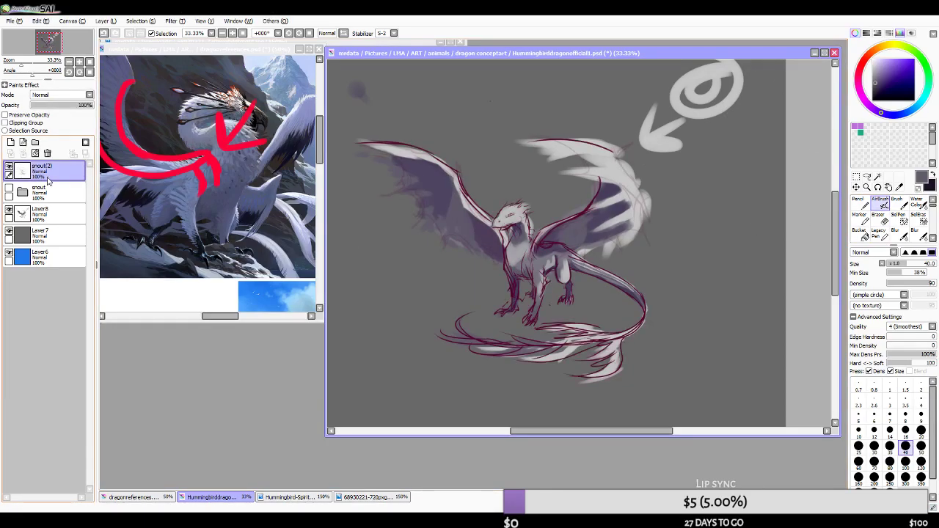
pyautogui.click(44, 213)
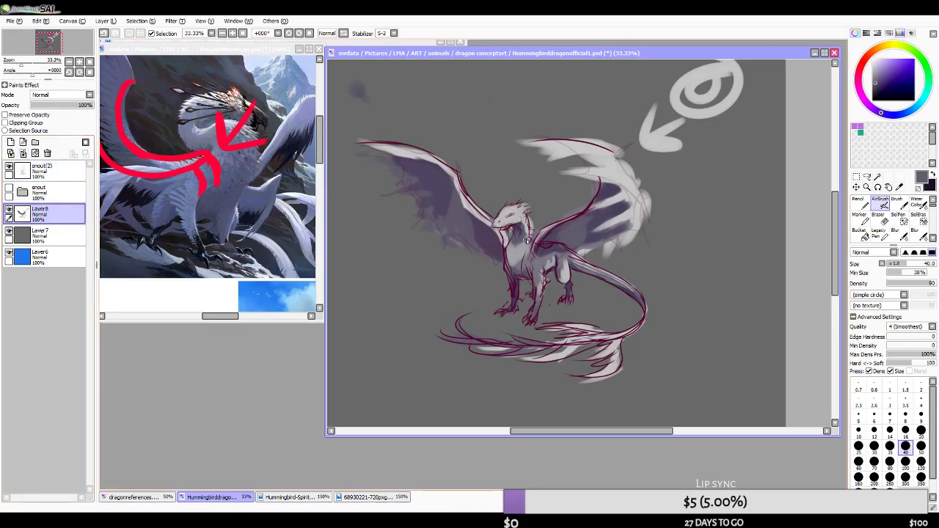
pyautogui.scroll(2, 527, 240)
pyautogui.rightClick(642, 224)
pyautogui.scroll(2, 425, 194)
pyautogui.press('[')
pyautogui.press('[')
pyautogui.press('[')
pyautogui.press('[')
pyautogui.press('[')
pyautogui.press('[')
pyautogui.press('[')
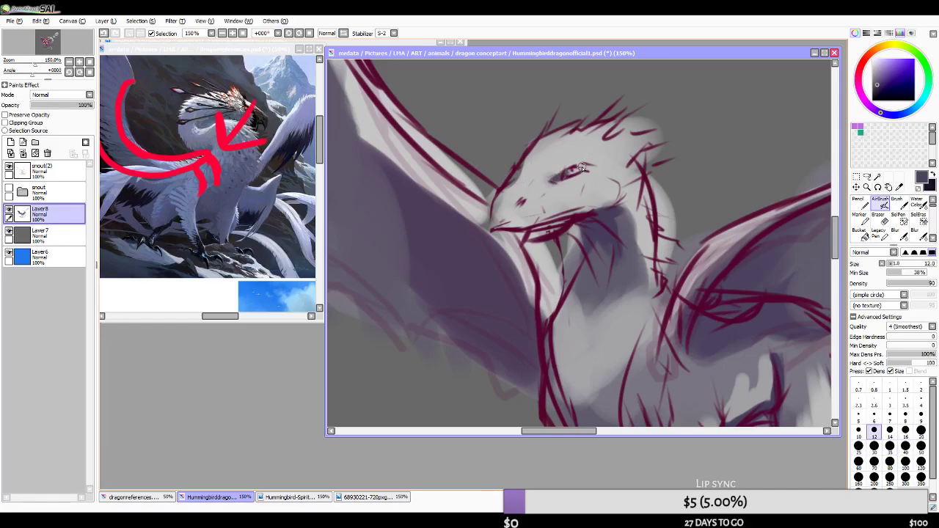
# - Try a dark purple-grey shading stroke along the dragon's lower jaw at brush size 20
pyautogui.press(']')
pyautogui.press(']')
pyautogui.press(']')
pyautogui.hotkey('ctrl', 'z')
pyautogui.moveTo(526, 235); pyautogui.dragTo(555, 232)
pyautogui.hotkey('ctrl', 'z')
# - Shade the cheek and snout below the eye with purple-grey sampled from the neck at brush size 35
pyautogui.rightClick(627, 240)
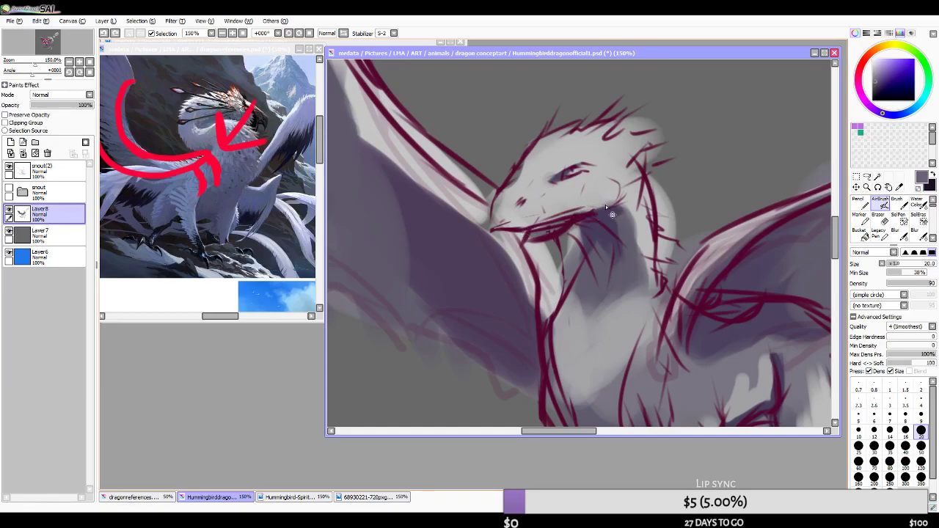
pyautogui.press(']')
pyautogui.press(']')
pyautogui.press(']')
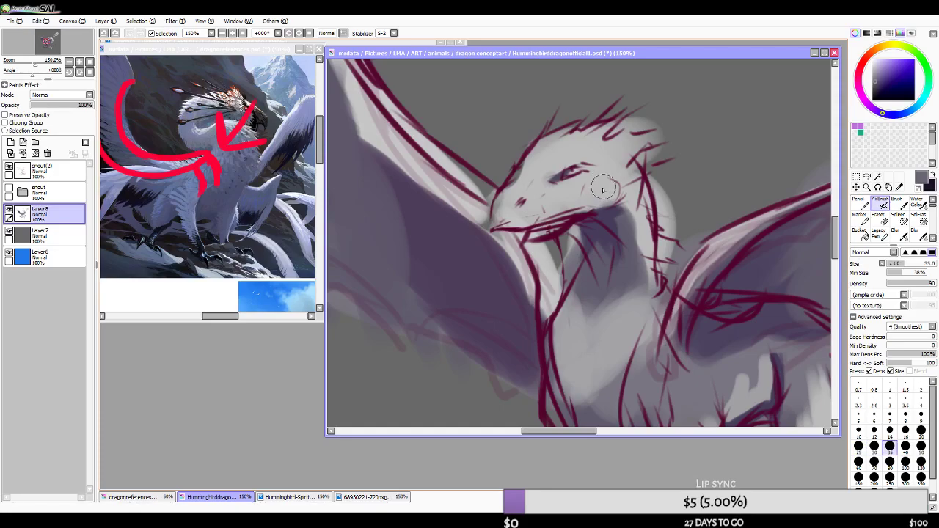
pyautogui.moveTo(586, 188); pyautogui.dragTo(535, 199)
pyautogui.rightClick(576, 191)
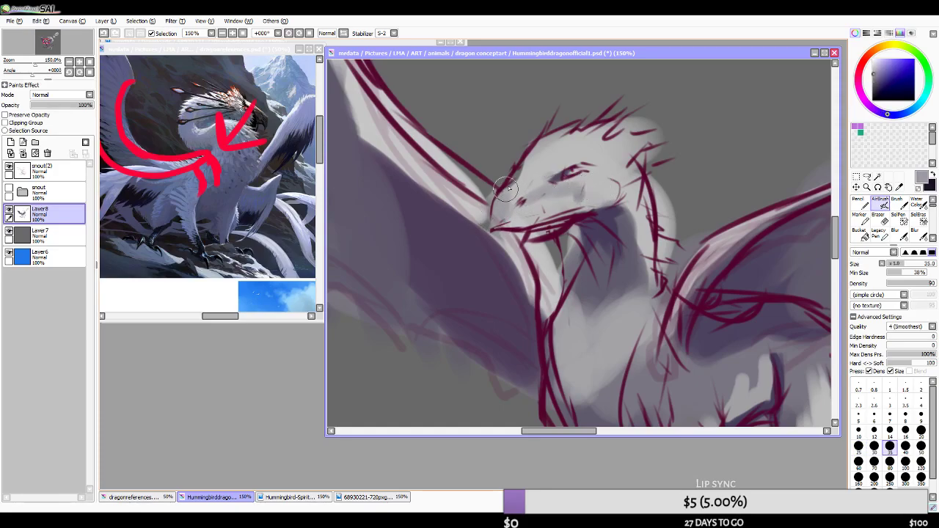
pyautogui.press('[')
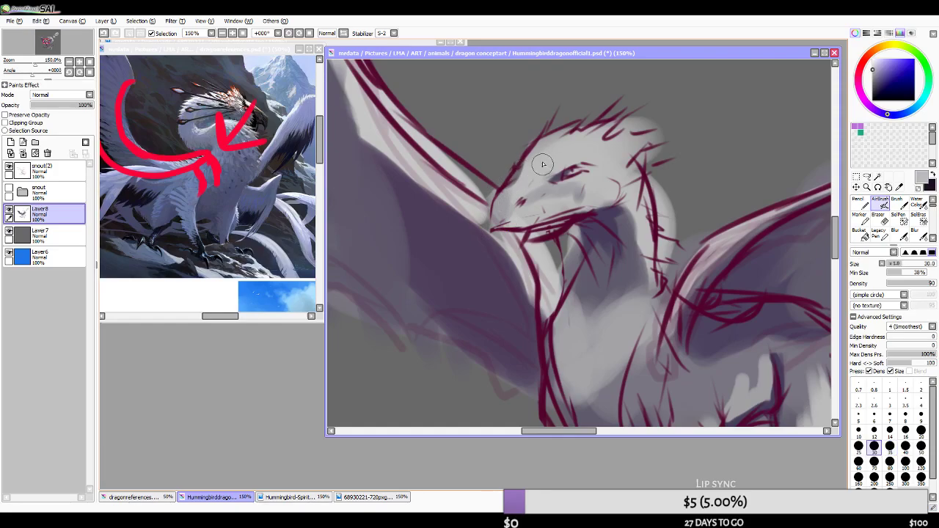
# - Check the shaded head and the whole dragon in mirrored and normal view
pyautogui.click(342, 33)
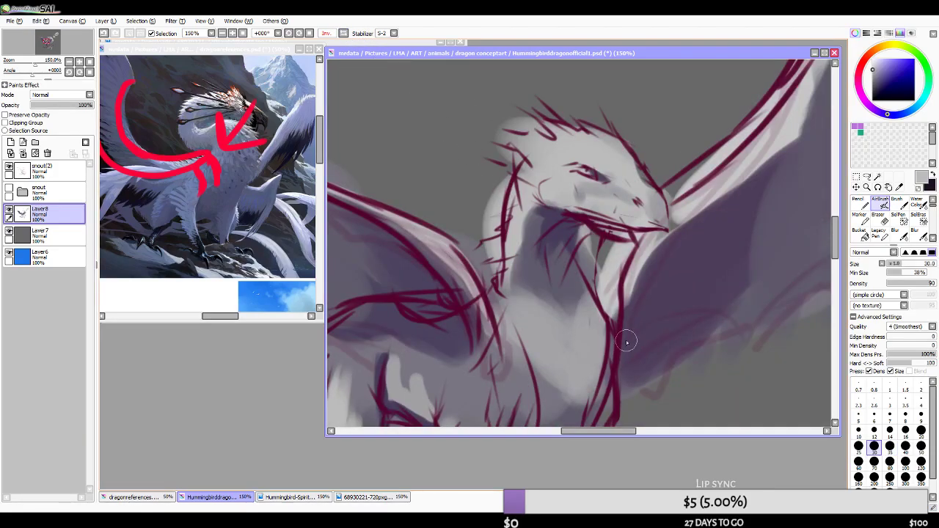
pyautogui.hotkey('alt', 'Tab')
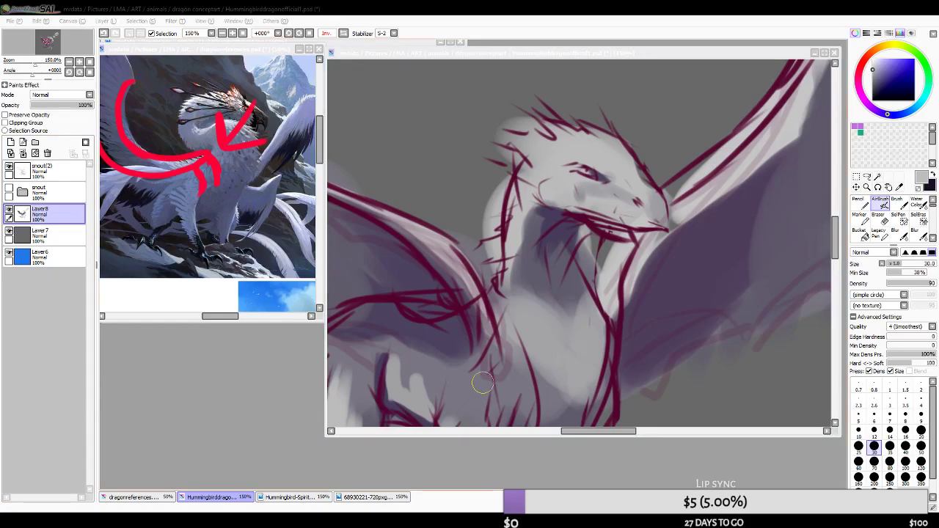
pyautogui.scroll(-5, 534, 274)
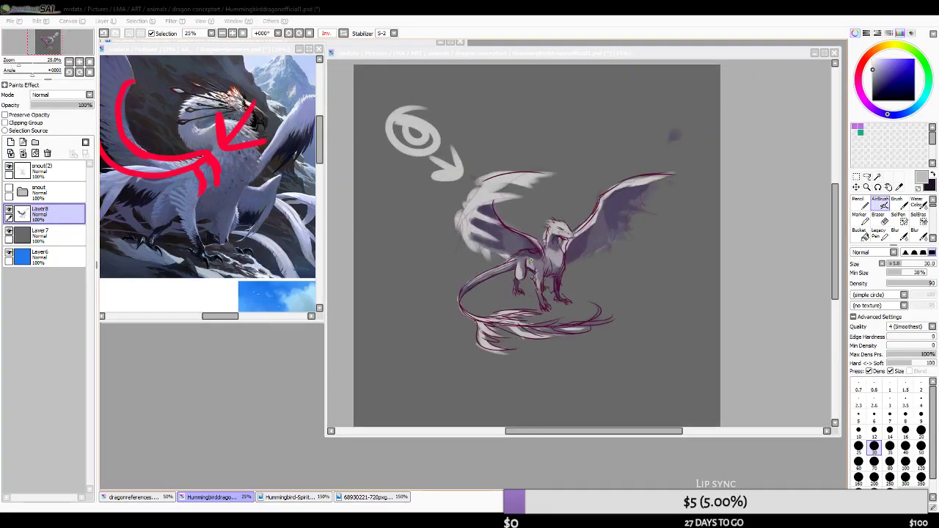
pyautogui.scroll(1, 484, 279)
pyautogui.click(343, 33)
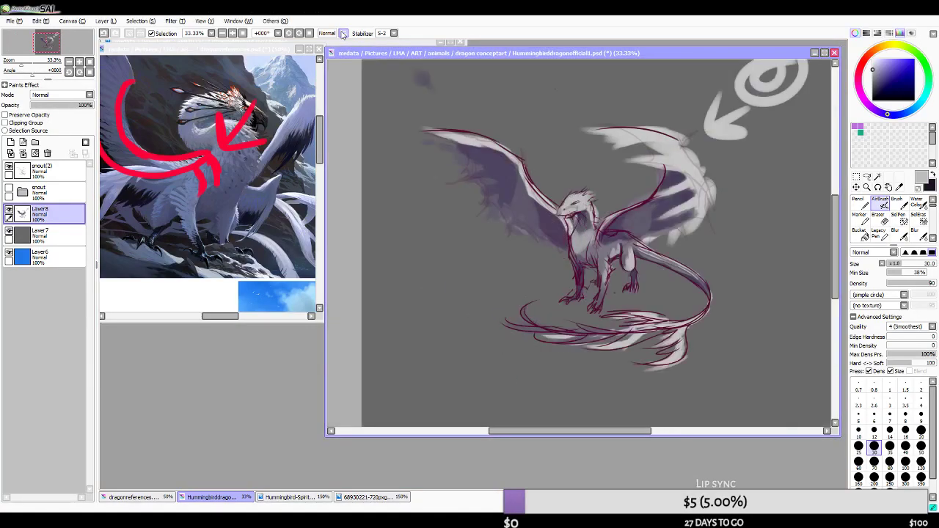
pyautogui.scroll(-2, 504, 287)
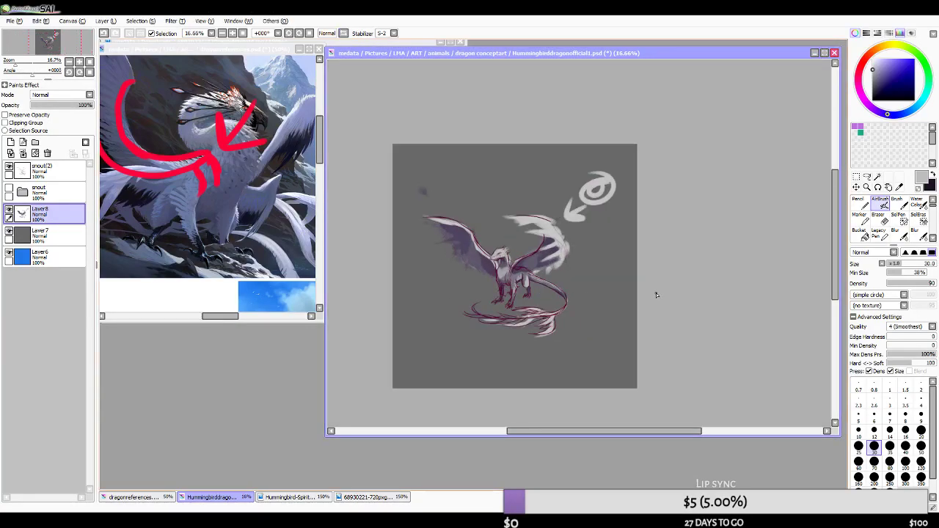
pyautogui.scroll(1, 682, 316)
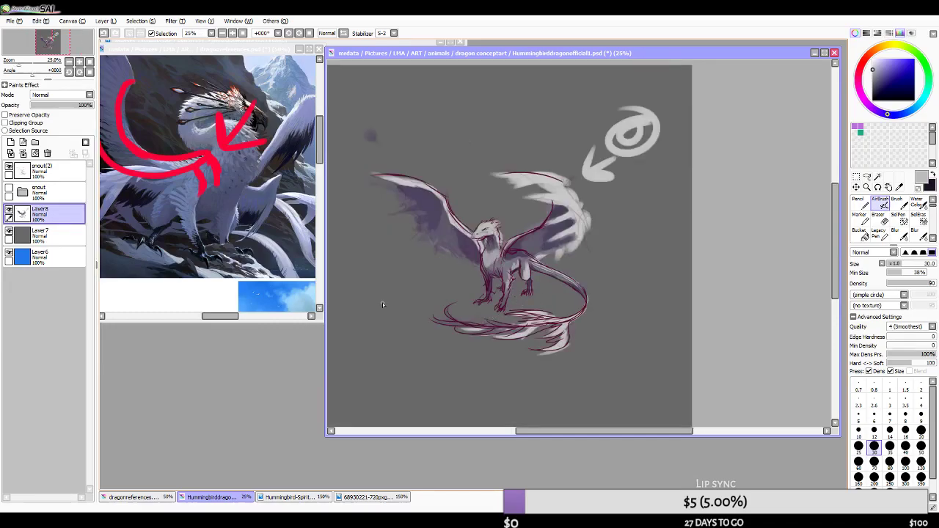
# - Toggle the snout(2) line art to compare the painting, and move that layer below the snout folder
pyautogui.click(41, 172)
pyautogui.click(9, 171)
pyautogui.click(9, 170)
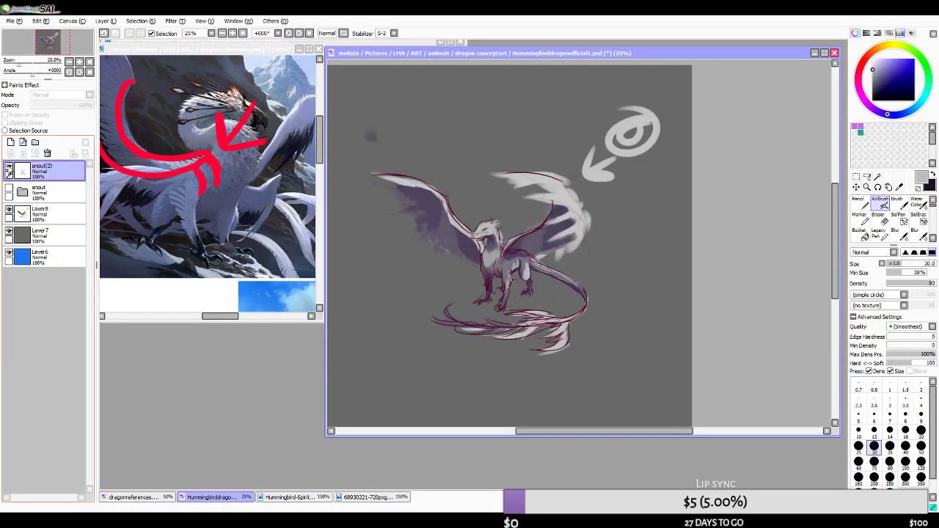
pyautogui.click(9, 170)
pyautogui.click(9, 170)
pyautogui.moveTo(61, 170); pyautogui.dragTo(63, 213)
# - Bring the hummingbird photo to the front at 100% zoom and narrow its window to sit beside the dragon canvas
pyautogui.moveTo(218, 53); pyautogui.dragTo(222, 115)
pyautogui.click(224, 44)
pyautogui.scroll(-1, 238, 212)
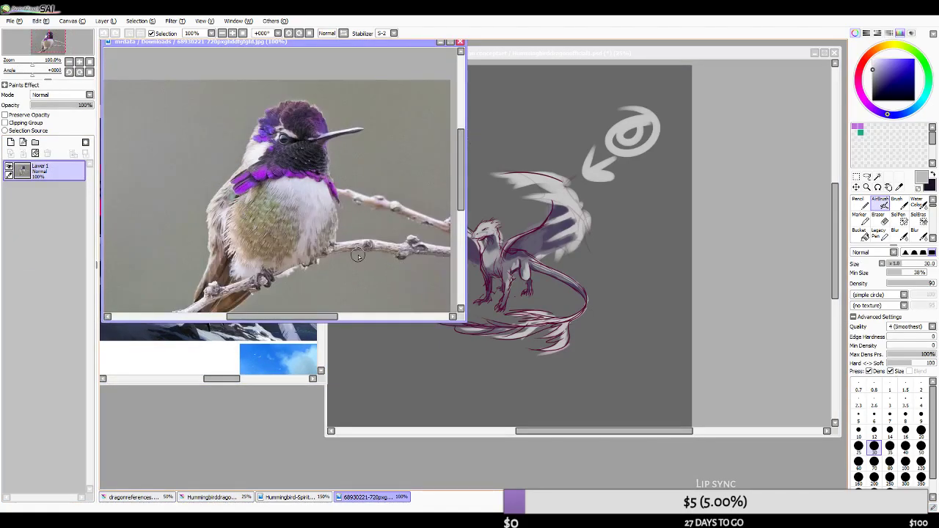
pyautogui.moveTo(465, 320); pyautogui.dragTo(272, 320)
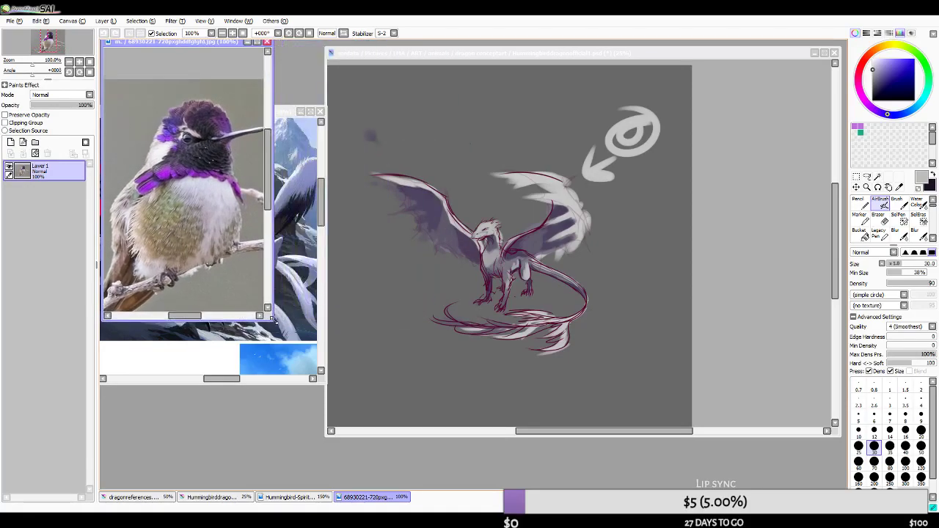
# - Recolor the snout(2) line art from red to dark purple with the Hue and Saturation filter on the dragon canvas
pyautogui.click(490, 58)
pyautogui.scroll(1, 522, 261)
pyautogui.click(9, 189)
pyautogui.click(9, 189)
pyautogui.click(176, 21)
pyautogui.click(257, 33)
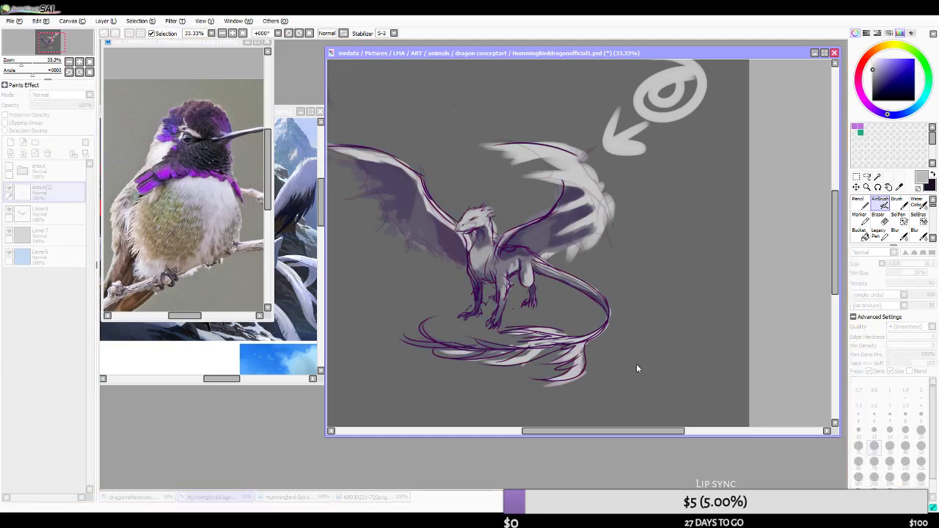
pyautogui.moveTo(650, 387)
pyautogui.mouseDown()
pyautogui.moveTo(668, 389)
pyautogui.moveTo(650, 390)
pyautogui.mouseUp()
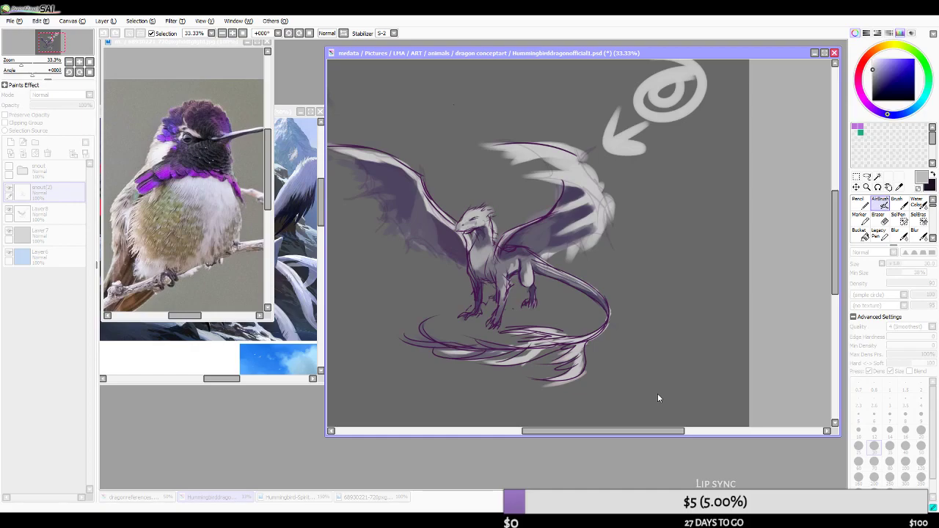
pyautogui.click(678, 408)
pyautogui.scroll(-1, 638, 290)
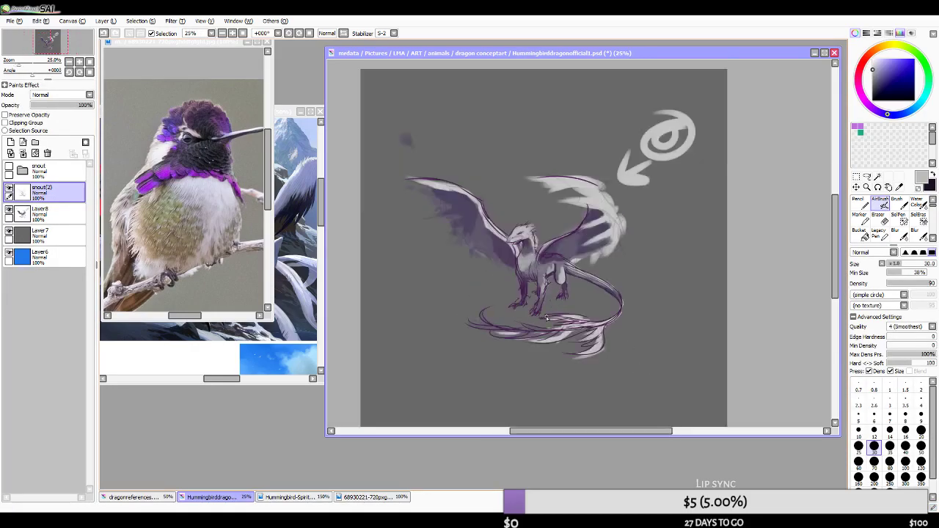
# - Mirror the canvas view and merge the snout(2) layer down into Layer8
pyautogui.scroll(1, 546, 314)
pyautogui.moveTo(531, 291); pyautogui.dragTo(548, 303)
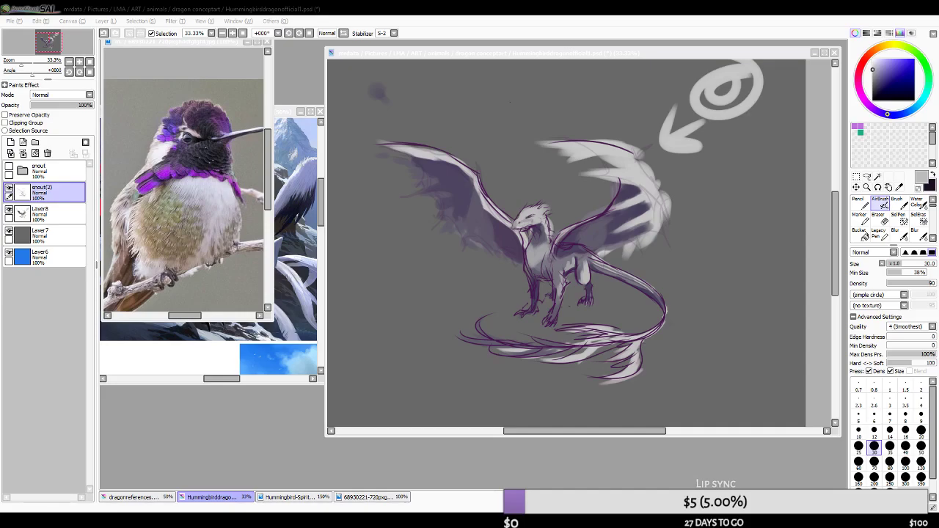
pyautogui.click(279, 7)
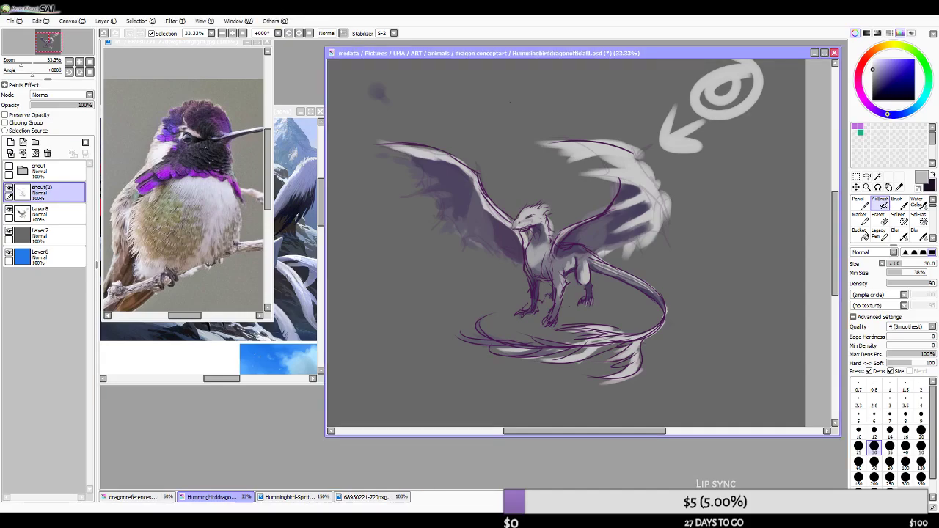
pyautogui.hotkey('alt', 'Tab')
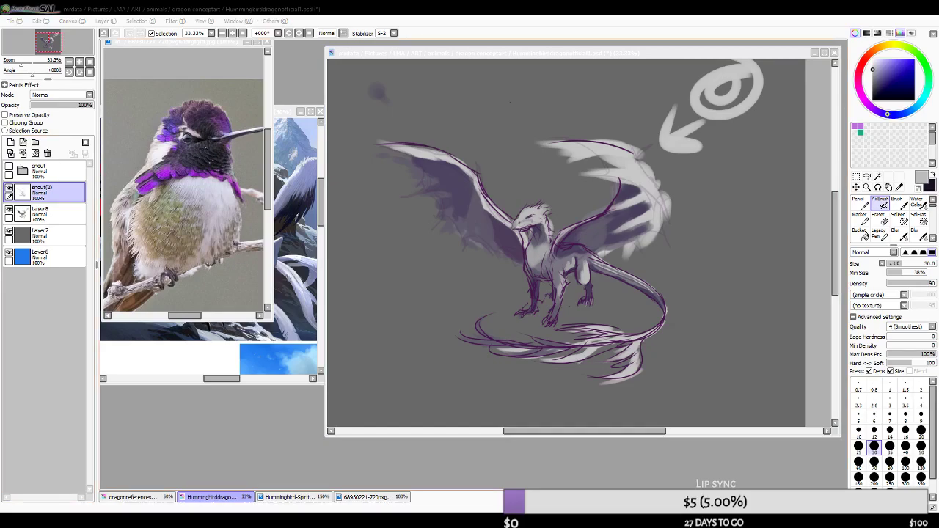
pyautogui.hotkey('alt', 'Tab')
pyautogui.click(343, 33)
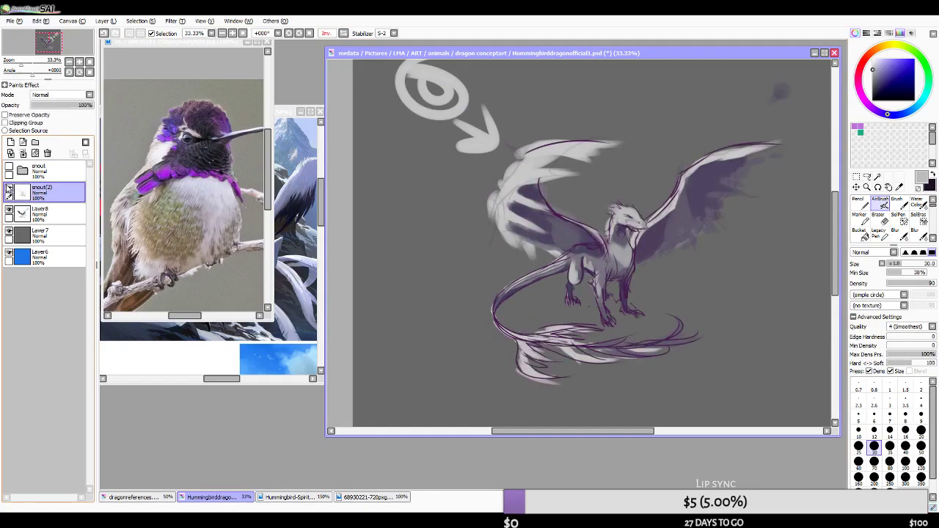
pyautogui.click(24, 153)
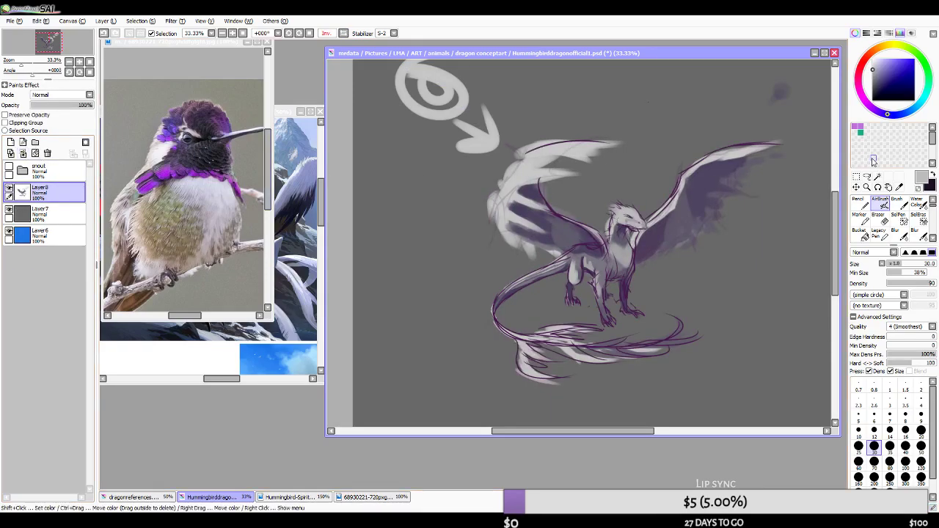
# - Try erasing the swirl and arrow sketch above the dragon with a large eraser, reducing it to size 160
pyautogui.click(878, 217)
pyautogui.moveTo(435, 96); pyautogui.dragTo(459, 115)
pyautogui.hotkey('ctrl', 'z')
pyautogui.press('[')
pyautogui.press('[')
pyautogui.press('[')
pyautogui.press('[')
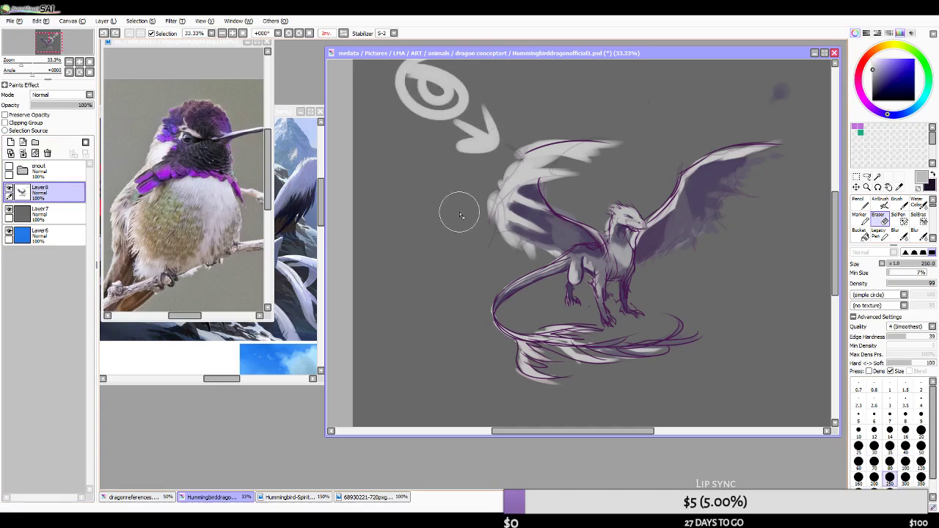
pyautogui.scroll(-1, 448, 222)
pyautogui.scroll(1, 542, 224)
pyautogui.press('[')
pyautogui.press('[')
pyautogui.moveTo(465, 98); pyautogui.dragTo(465, 130)
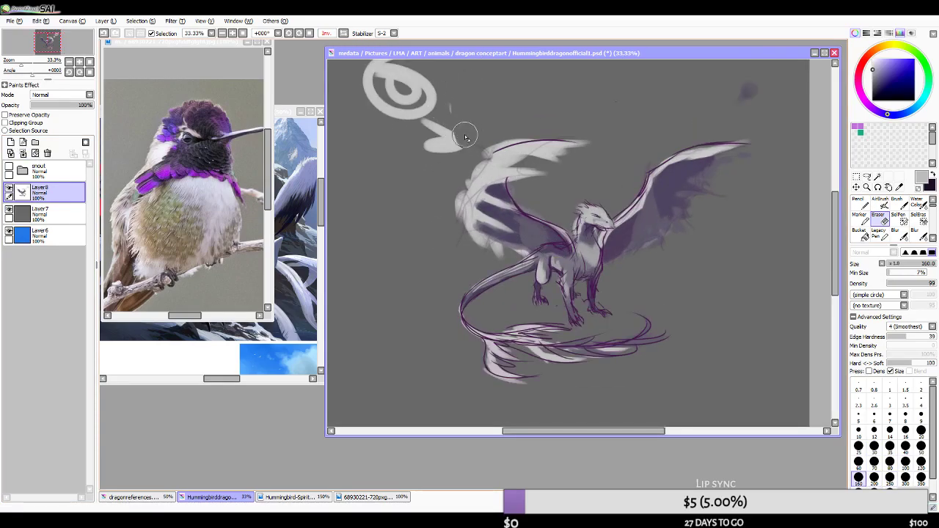
pyautogui.hotkey('ctrl', 'z')
# - Erase most of the swirl and trim the arrow sketch above the dragon with the eraser at sizes 100 down to 70
pyautogui.press('[')
pyautogui.press('[')
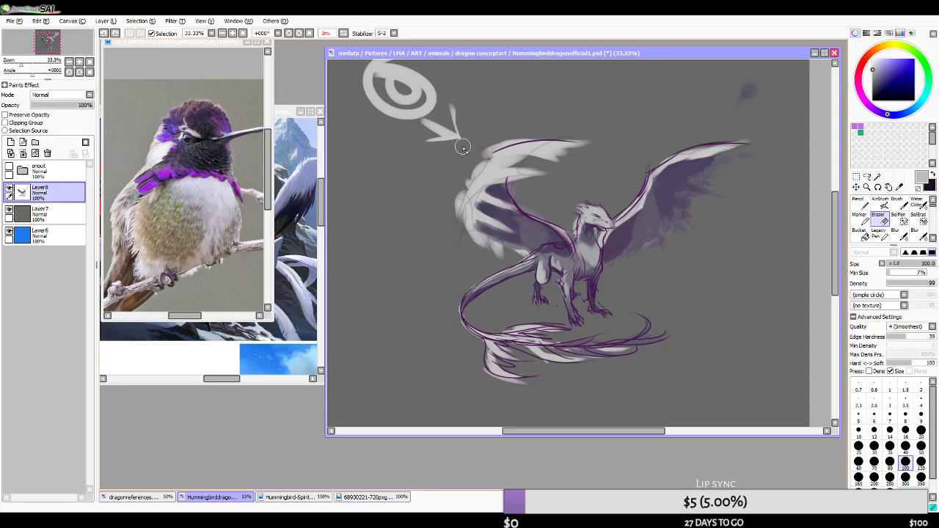
pyautogui.press('[')
pyautogui.moveTo(430, 100)
pyautogui.mouseDown()
pyautogui.moveTo(413, 68)
pyautogui.moveTo(358, 93)
pyautogui.moveTo(388, 118)
pyautogui.moveTo(403, 113)
pyautogui.moveTo(362, 90)
pyautogui.moveTo(413, 67)
pyautogui.moveTo(391, 83)
pyautogui.mouseUp()
pyautogui.moveTo(456, 97); pyautogui.dragTo(459, 113)
pyautogui.press('[')
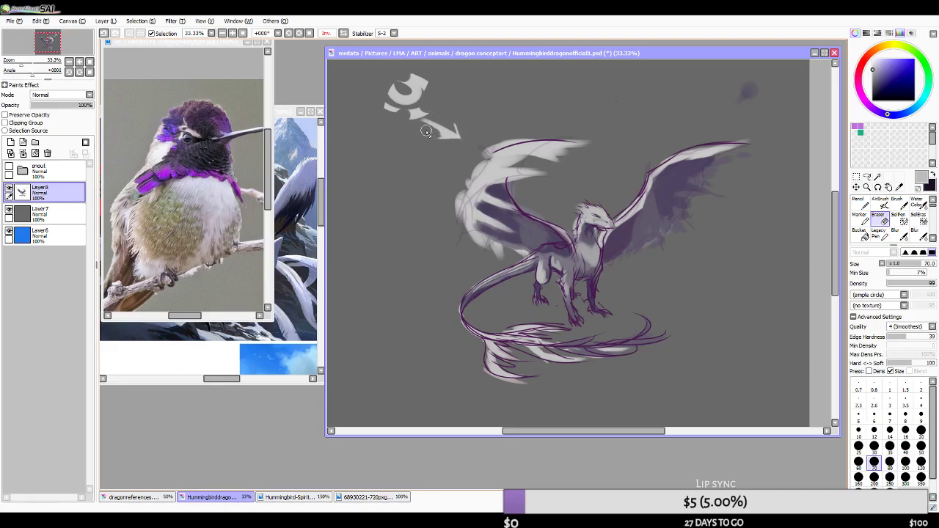
pyautogui.moveTo(458, 119); pyautogui.dragTo(465, 134)
pyautogui.scroll(-4, 487, 146)
pyautogui.scroll(3, 487, 145)
pyautogui.press('+')
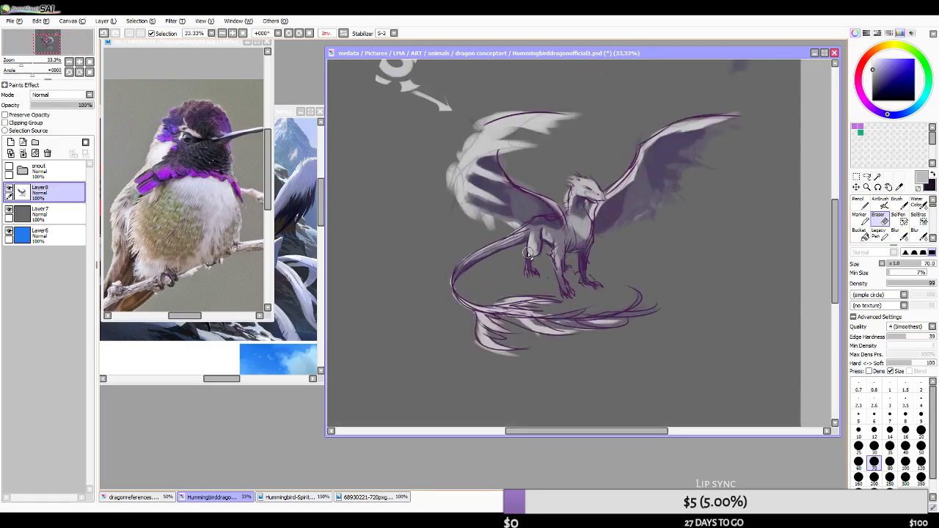
# - Erase the stray purple smudge above the outstretched wing tip with the eraser at size 250
pyautogui.press(']')
pyautogui.press(']')
pyautogui.press(']')
pyautogui.press(']')
pyautogui.press(']')
pyautogui.press(']')
pyautogui.scroll(-2, 583, 274)
pyautogui.scroll(1, 640, 185)
pyautogui.moveTo(666, 167); pyautogui.dragTo(709, 153)
pyautogui.hotkey('alt', 'Tab')
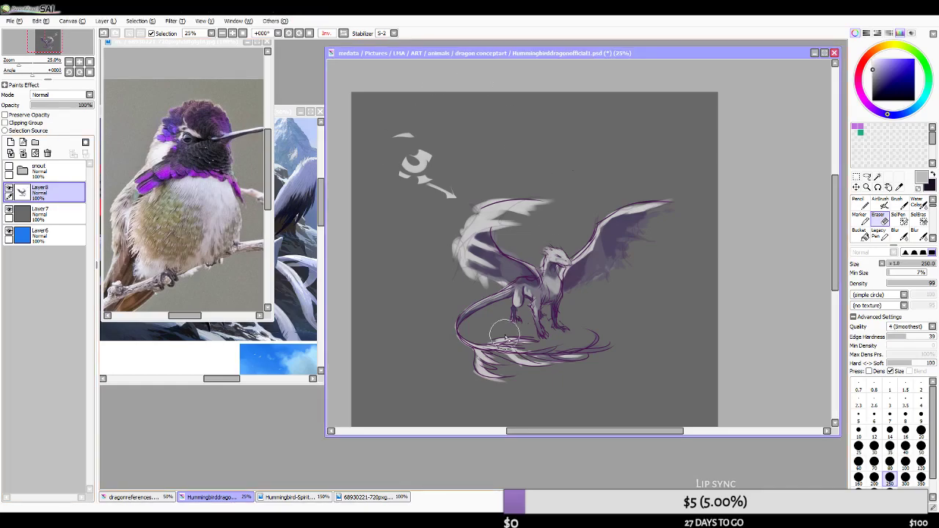
pyautogui.scroll(1, 501, 336)
pyautogui.scroll(-1, 498, 336)
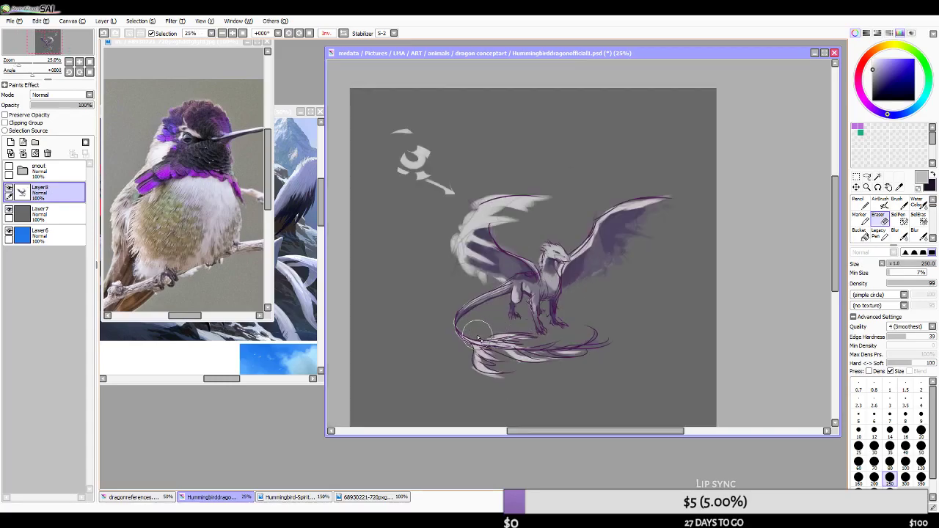
# - Add a new layer above Layer7 and airbrush broad muted purple background shapes behind the dragon at brush size 350
pyautogui.click(51, 213)
pyautogui.click(10, 142)
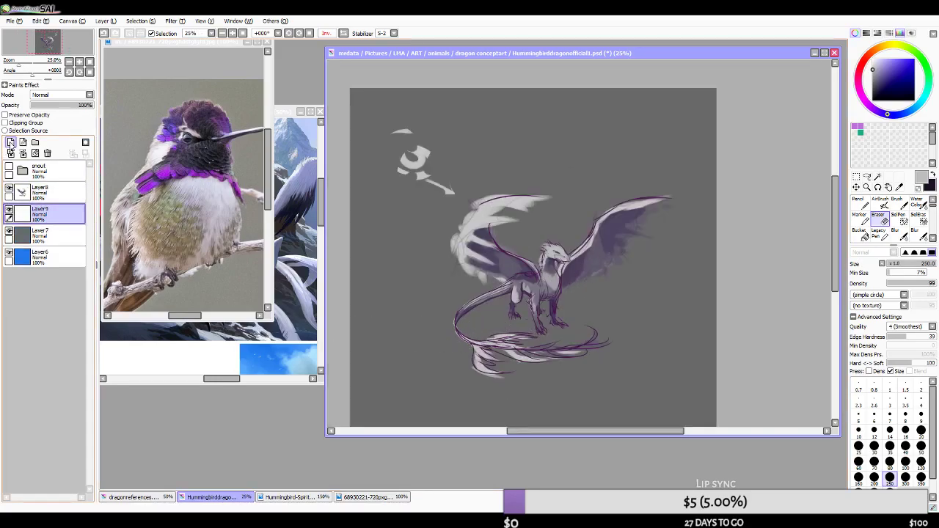
pyautogui.click(880, 204)
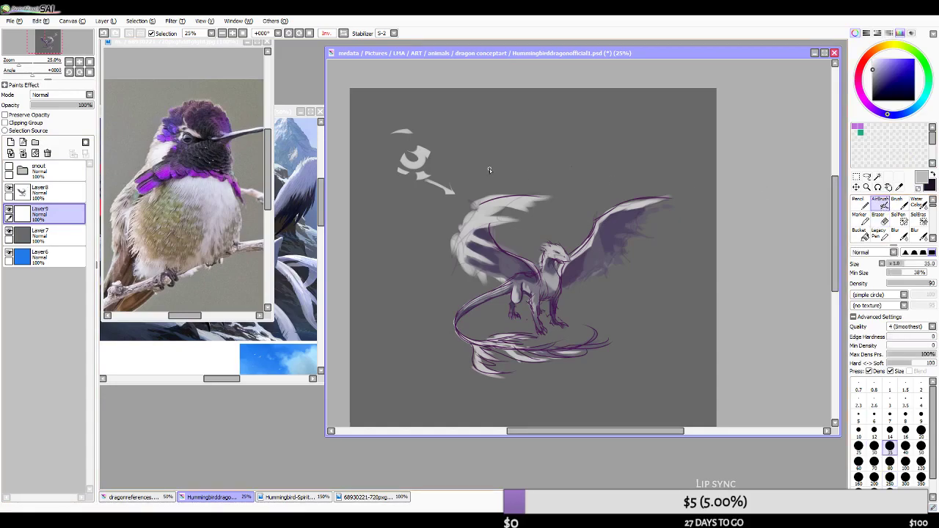
pyautogui.moveTo(390, 201)
pyautogui.mouseDown()
pyautogui.moveTo(405, 321)
pyautogui.moveTo(374, 298)
pyautogui.moveTo(339, 245)
pyautogui.moveTo(327, 266)
pyautogui.moveTo(327, 231)
pyautogui.moveTo(390, 256)
pyautogui.moveTo(497, 341)
pyautogui.moveTo(584, 338)
pyautogui.moveTo(550, 163)
pyautogui.moveTo(547, 182)
pyautogui.moveTo(554, 193)
pyautogui.moveTo(543, 172)
pyautogui.moveTo(619, 282)
pyautogui.mouseUp()
pyautogui.press('[')
pyautogui.press('[')
pyautogui.moveTo(546, 169)
pyautogui.mouseDown()
pyautogui.moveTo(551, 132)
pyautogui.moveTo(567, 140)
pyautogui.moveTo(600, 202)
pyautogui.moveTo(588, 142)
pyautogui.moveTo(711, 253)
pyautogui.moveTo(606, 173)
pyautogui.moveTo(642, 214)
pyautogui.mouseUp()
pyautogui.press(']')
pyautogui.press(']')
pyautogui.press(']')
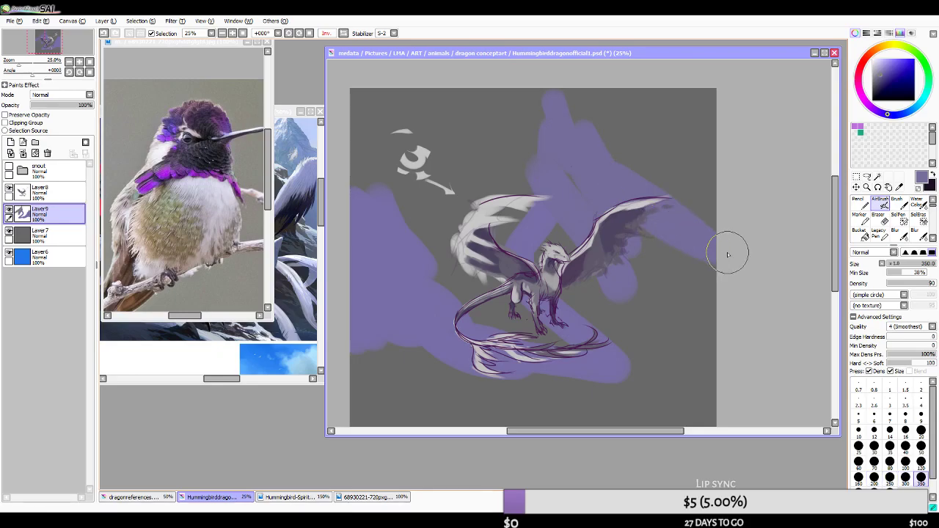
pyautogui.moveTo(551, 99)
pyautogui.mouseDown()
pyautogui.moveTo(524, 147)
pyautogui.moveTo(429, 203)
pyautogui.moveTo(342, 110)
pyautogui.moveTo(421, 237)
pyautogui.moveTo(473, 253)
pyautogui.moveTo(545, 296)
pyautogui.mouseUp()
# - Airbrush a slightly darker purple patch into the background between the dragon's wings, redoing the first strokes
pyautogui.keyDown('alt'); pyautogui.click(618, 230); pyautogui.keyUp('alt')
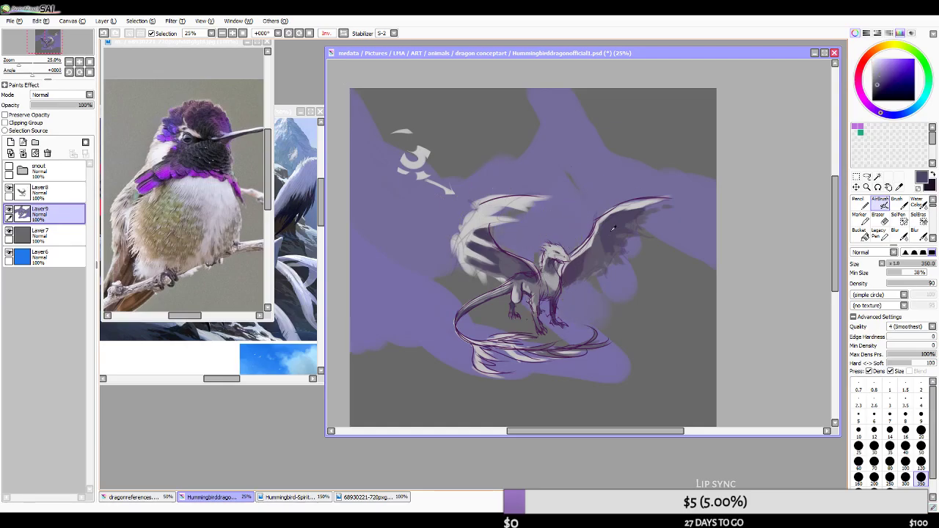
pyautogui.click(881, 95)
pyautogui.moveTo(547, 191)
pyautogui.mouseDown()
pyautogui.moveTo(565, 218)
pyautogui.moveTo(553, 175)
pyautogui.moveTo(552, 206)
pyautogui.moveTo(579, 251)
pyautogui.mouseUp()
pyautogui.keyDown('alt'); pyautogui.click(561, 211); pyautogui.keyUp('alt')
pyautogui.hotkey('ctrl', 'z')
pyautogui.hotkey('ctrl', 'z')
pyautogui.moveTo(545, 188); pyautogui.dragTo(587, 246)
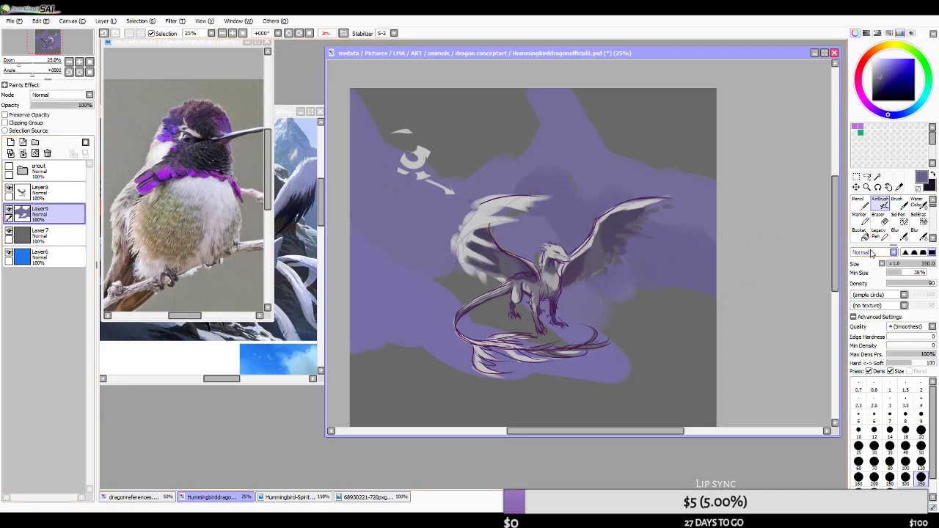
# - Airbrush cream strokes across the background above the dragon and over the arrow sketch, using brush sizes 200 and 160
pyautogui.press('[')
pyautogui.press('[')
pyautogui.press('[')
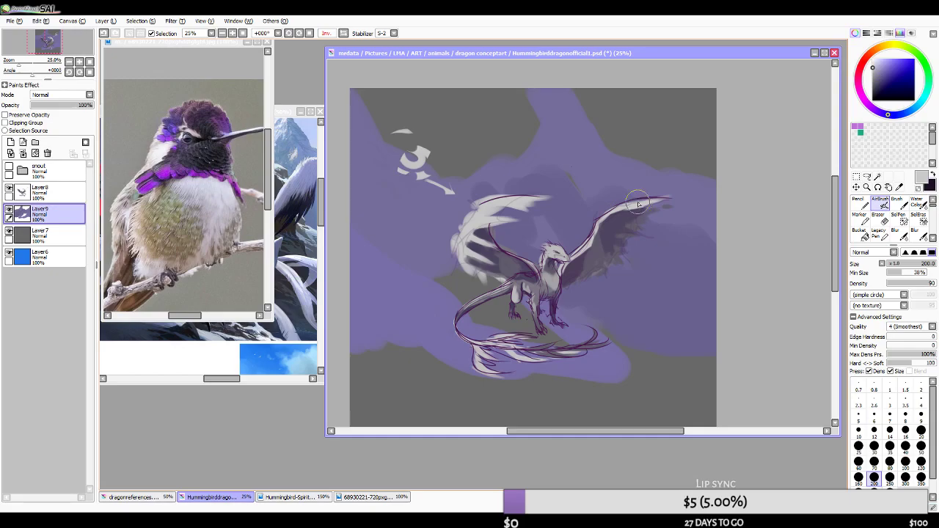
pyautogui.moveTo(550, 136); pyautogui.dragTo(538, 151)
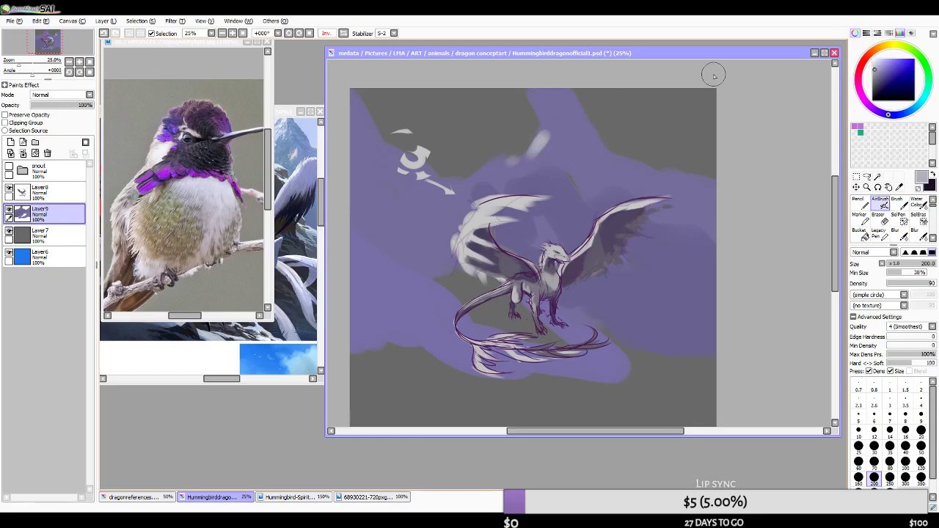
pyautogui.click(889, 46)
pyautogui.click(877, 61)
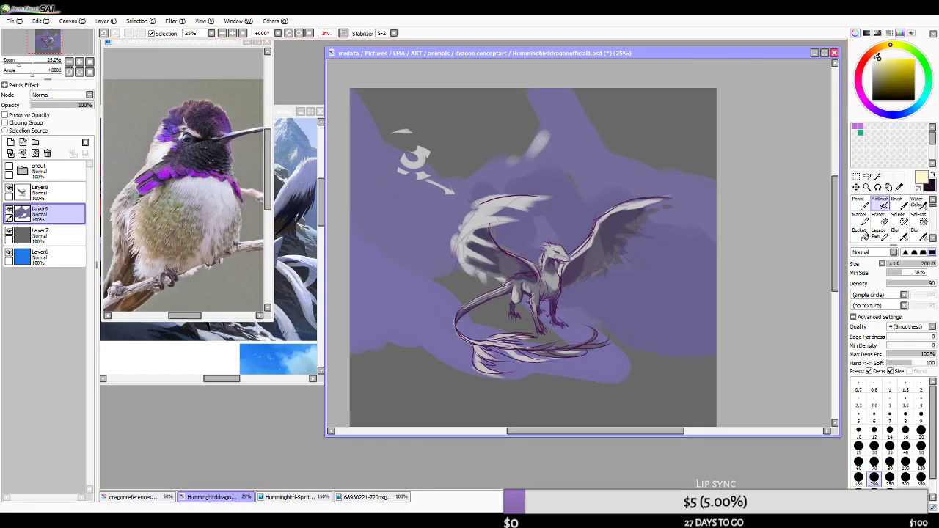
pyautogui.moveTo(547, 115); pyautogui.dragTo(516, 153)
pyautogui.rightClick(545, 132)
pyautogui.press('[')
pyautogui.moveTo(548, 122)
pyautogui.mouseDown()
pyautogui.moveTo(542, 82)
pyautogui.moveTo(545, 117)
pyautogui.moveTo(559, 87)
pyautogui.moveTo(551, 110)
pyautogui.moveTo(482, 168)
pyautogui.moveTo(470, 163)
pyautogui.moveTo(550, 101)
pyautogui.moveTo(558, 123)
pyautogui.moveTo(569, 95)
pyautogui.moveTo(556, 153)
pyautogui.moveTo(520, 184)
pyautogui.moveTo(537, 217)
pyautogui.moveTo(493, 231)
pyautogui.moveTo(469, 184)
pyautogui.moveTo(433, 184)
pyautogui.moveTo(385, 156)
pyautogui.mouseUp()
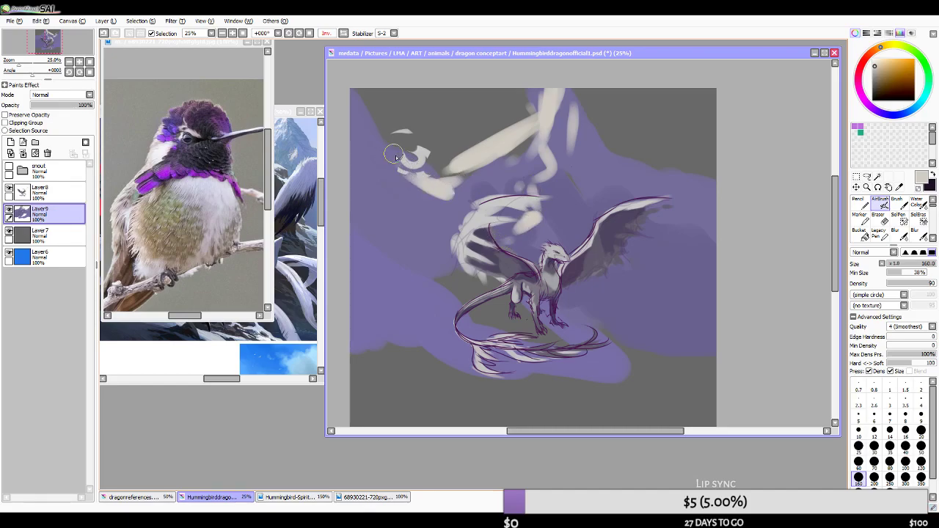
pyautogui.moveTo(440, 183); pyautogui.dragTo(355, 123)
# - Sample a muted purple from the background and airbrush a darker band below the cream strokes beside the feathered wing
pyautogui.rightClick(570, 208)
pyautogui.moveTo(442, 183)
pyautogui.mouseDown()
pyautogui.moveTo(402, 203)
pyautogui.moveTo(360, 189)
pyautogui.mouseUp()
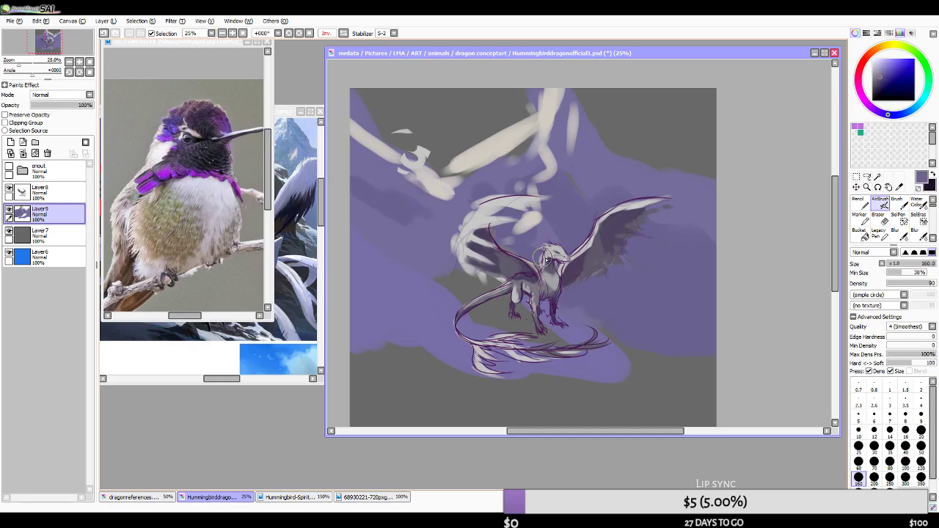
pyautogui.press(']')
pyautogui.press(']')
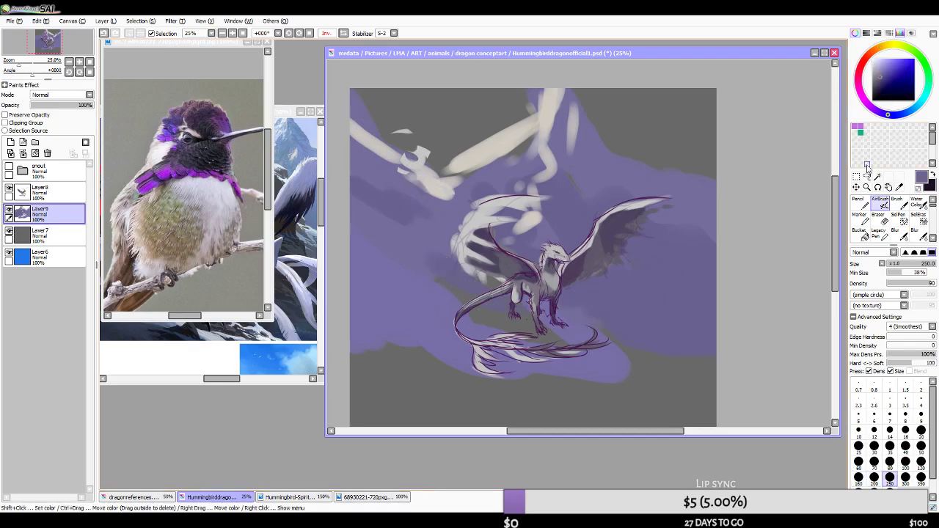
# - Airbrush a dark blue-purple shadow behind and below the outstretched wing at brush size 250, redoing the first stroke
pyautogui.click(901, 115)
pyautogui.click(887, 85)
pyautogui.moveTo(584, 296)
pyautogui.mouseDown()
pyautogui.moveTo(631, 342)
pyautogui.moveTo(603, 308)
pyautogui.moveTo(648, 329)
pyautogui.mouseUp()
pyautogui.rightClick(592, 297)
pyautogui.hotkey('ctrl', 'z')
pyautogui.click(879, 88)
pyautogui.rightClick(605, 314)
pyautogui.moveTo(594, 308)
pyautogui.mouseDown()
pyautogui.moveTo(690, 338)
pyautogui.moveTo(571, 291)
pyautogui.moveTo(564, 279)
pyautogui.moveTo(603, 300)
pyautogui.moveTo(570, 216)
pyautogui.moveTo(613, 306)
pyautogui.moveTo(625, 318)
pyautogui.moveTo(611, 292)
pyautogui.moveTo(615, 269)
pyautogui.moveTo(651, 318)
pyautogui.mouseUp()
pyautogui.rightClick(611, 291)
pyautogui.moveTo(606, 234)
pyautogui.mouseDown()
pyautogui.moveTo(596, 189)
pyautogui.moveTo(608, 179)
pyautogui.moveTo(596, 182)
pyautogui.moveTo(597, 165)
pyautogui.moveTo(642, 291)
pyautogui.mouseUp()
# - Paint thin pale grey ridge strokes around the outstretched wing tip at brush size 80 and add dark purple strokes below them
pyautogui.rightClick(546, 169)
pyautogui.press('[')
pyautogui.press('[')
pyautogui.press('[')
pyautogui.press('[')
pyautogui.press('[')
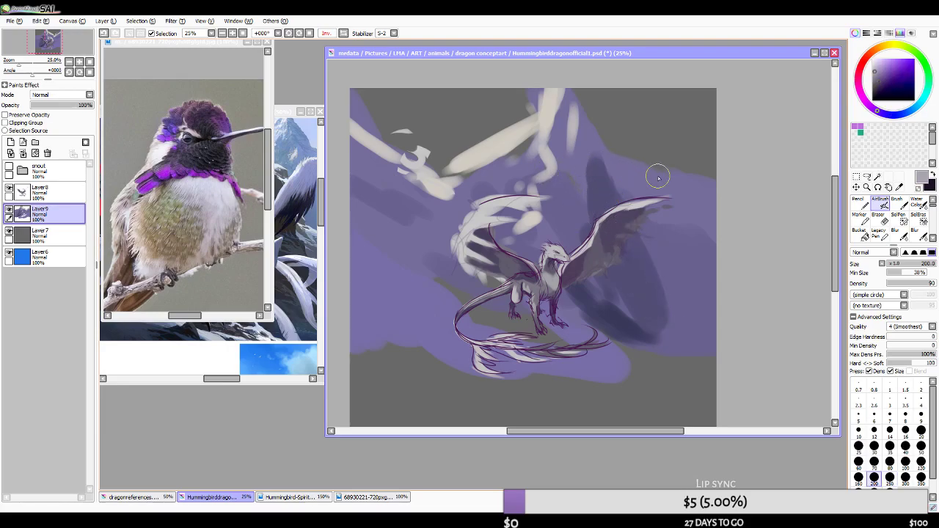
pyautogui.moveTo(611, 166)
pyautogui.mouseDown()
pyautogui.moveTo(676, 245)
pyautogui.moveTo(675, 235)
pyautogui.moveTo(695, 245)
pyautogui.moveTo(666, 234)
pyautogui.moveTo(595, 139)
pyautogui.mouseUp()
pyautogui.hotkey('ctrl', 'z')
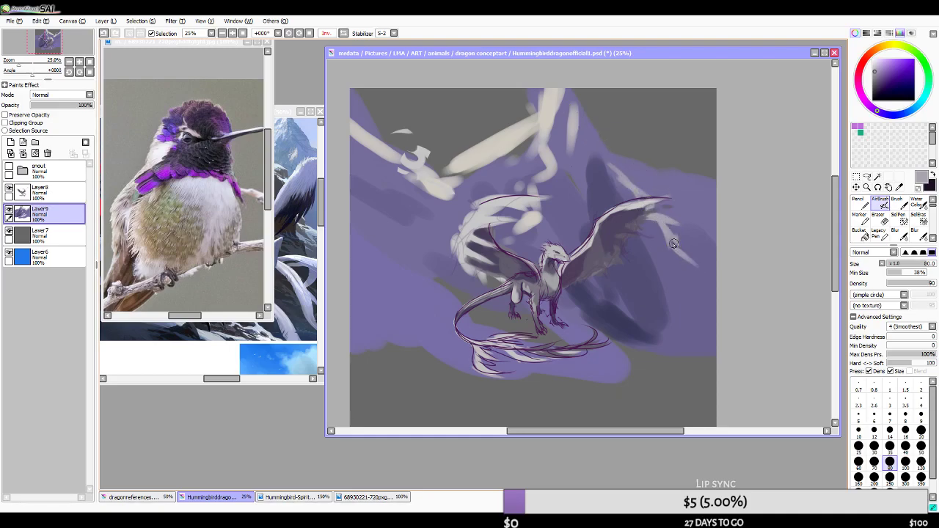
pyautogui.keyDown('alt'); pyautogui.click(666, 280); pyautogui.keyUp('alt')
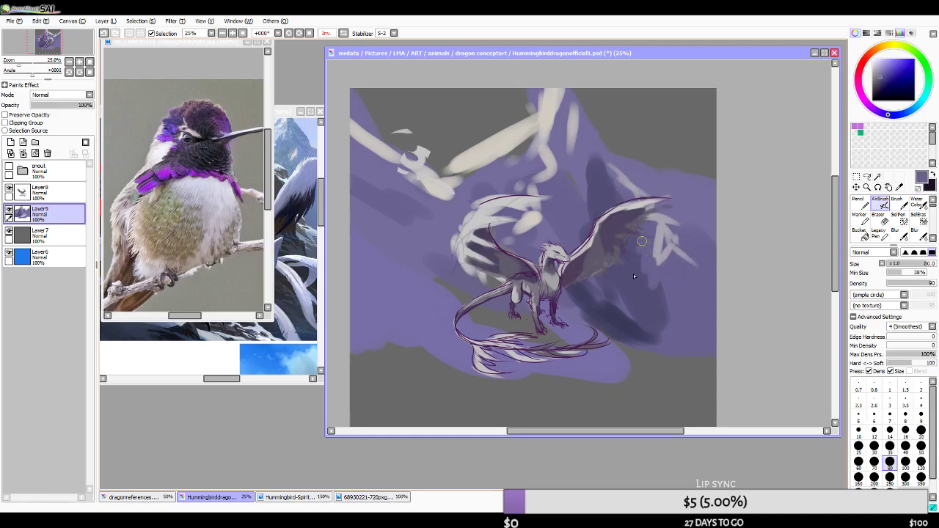
pyautogui.moveTo(672, 269)
pyautogui.mouseDown()
pyautogui.moveTo(677, 317)
pyautogui.moveTo(692, 333)
pyautogui.mouseUp()
# - Blend the dark shadow behind the outstretched wing with sampled purples at brush size 250, undoing unwanted strokes
pyautogui.press(']')
pyautogui.press(']')
pyautogui.press(']')
pyautogui.press(']')
pyautogui.press(']')
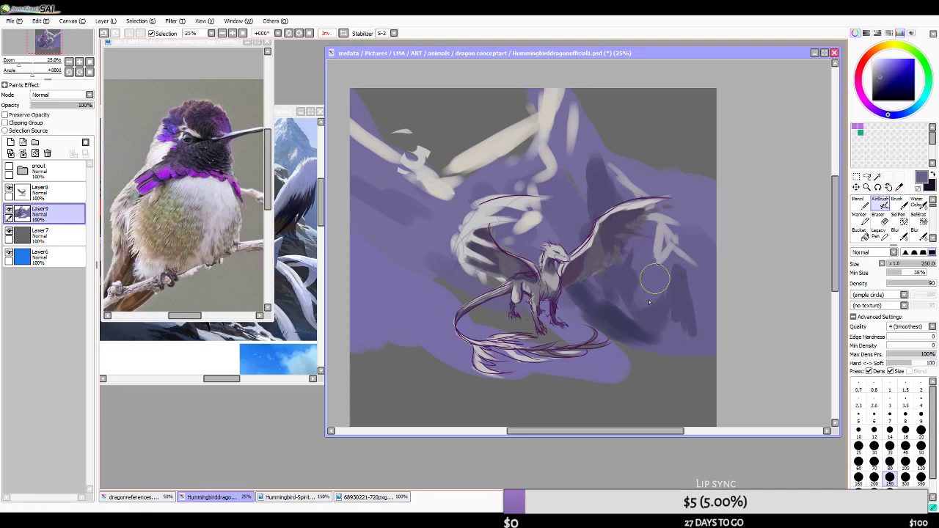
pyautogui.moveTo(664, 327)
pyautogui.mouseDown()
pyautogui.moveTo(678, 270)
pyautogui.moveTo(658, 334)
pyautogui.moveTo(644, 339)
pyautogui.moveTo(647, 307)
pyautogui.moveTo(617, 283)
pyautogui.moveTo(642, 223)
pyautogui.mouseUp()
pyautogui.hotkey('ctrl', 'z')
pyautogui.rightClick(627, 281)
pyautogui.moveTo(626, 281)
pyautogui.mouseDown()
pyautogui.moveTo(638, 229)
pyautogui.moveTo(627, 268)
pyautogui.moveTo(631, 255)
pyautogui.moveTo(620, 252)
pyautogui.moveTo(611, 203)
pyautogui.moveTo(637, 222)
pyautogui.moveTo(627, 191)
pyautogui.moveTo(610, 192)
pyautogui.moveTo(616, 228)
pyautogui.moveTo(636, 232)
pyautogui.moveTo(616, 237)
pyautogui.moveTo(615, 193)
pyautogui.mouseUp()
pyautogui.rightClick(627, 192)
pyautogui.rightClick(621, 274)
pyautogui.moveTo(582, 253)
pyautogui.mouseDown()
pyautogui.moveTo(582, 138)
pyautogui.moveTo(592, 188)
pyautogui.moveTo(582, 161)
pyautogui.moveTo(587, 231)
pyautogui.mouseUp()
pyautogui.hotkey('ctrl', 'z')
pyautogui.hotkey('ctrl', 'z')
# - Airbrush sampled dark purple shading along the background slope above and beyond the outstretched wing, starting at brush size 120
pyautogui.press('[')
pyautogui.press('[')
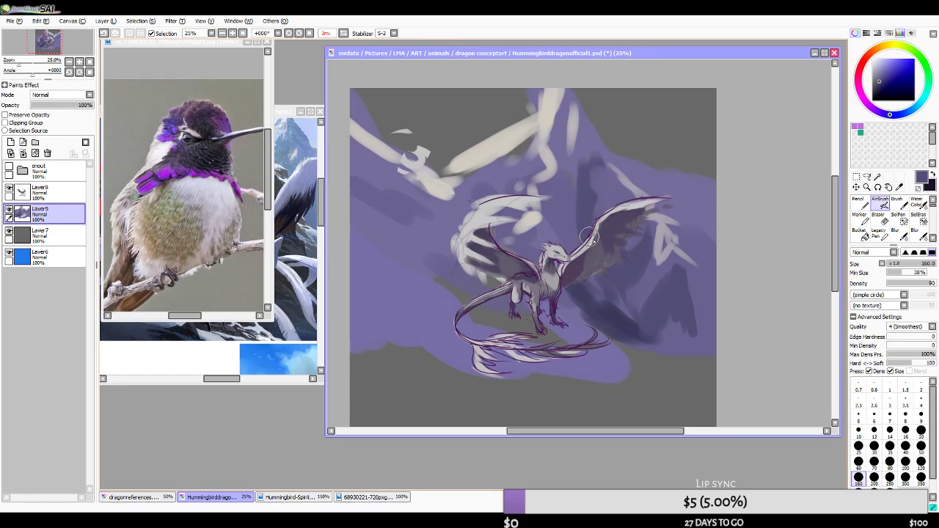
pyautogui.keyDown('alt'); pyautogui.click(587, 192); pyautogui.keyUp('alt')
pyautogui.press('[')
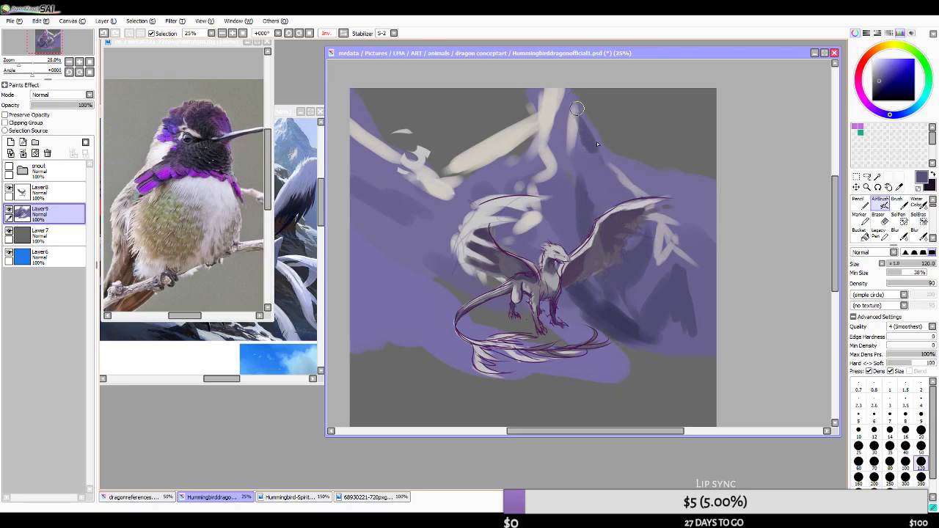
pyautogui.press(']')
pyautogui.press(']')
pyautogui.moveTo(644, 176); pyautogui.dragTo(713, 242)
pyautogui.moveTo(693, 196)
pyautogui.mouseDown()
pyautogui.moveTo(727, 214)
pyautogui.moveTo(721, 200)
pyautogui.mouseUp()
# - Airbrush dark purple shadows over the ground behind and beneath the dragon's body and tail at brush sizes 250 and 350
pyautogui.press(']')
pyautogui.press(']')
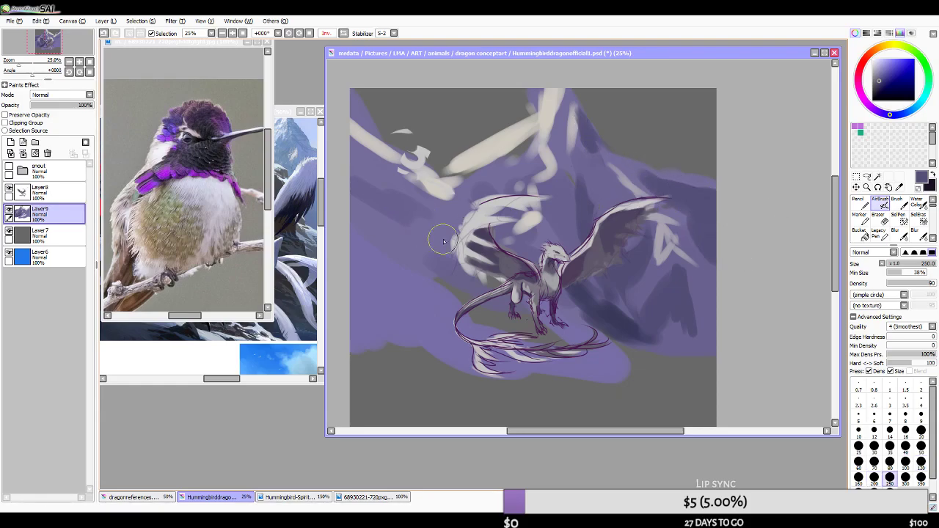
pyautogui.moveTo(374, 324)
pyautogui.mouseDown()
pyautogui.moveTo(574, 343)
pyautogui.moveTo(506, 305)
pyautogui.moveTo(529, 297)
pyautogui.moveTo(520, 284)
pyautogui.moveTo(458, 269)
pyautogui.mouseUp()
pyautogui.press(']')
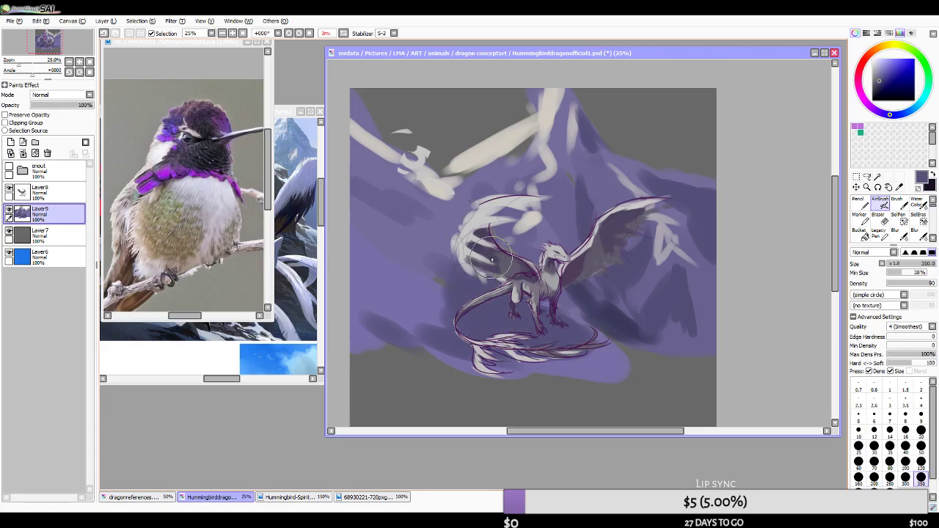
pyautogui.hotkey('alt', 'Tab')
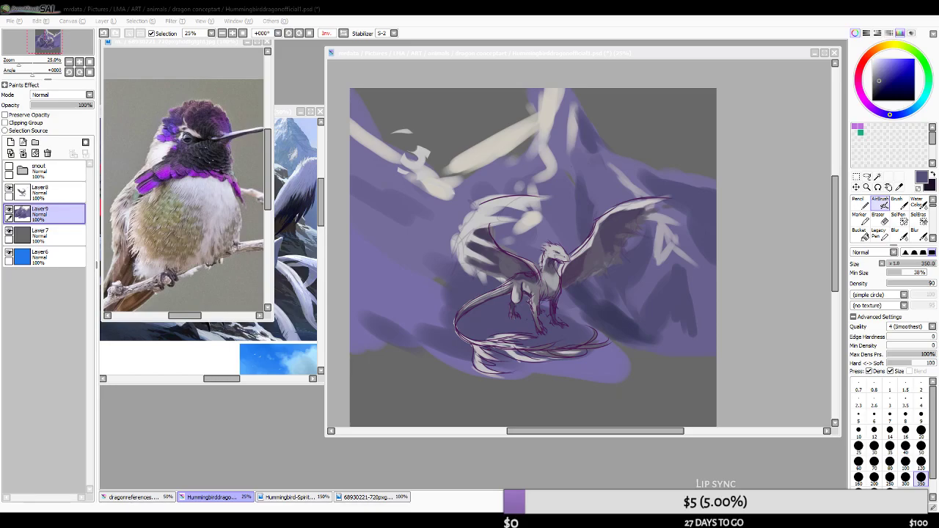
# - Airbrush sampled dark purple shadows over the slope and ground beside and beneath the dragon at brush size 350
pyautogui.scroll(-1, 563, 220)
pyautogui.scroll(1, 575, 226)
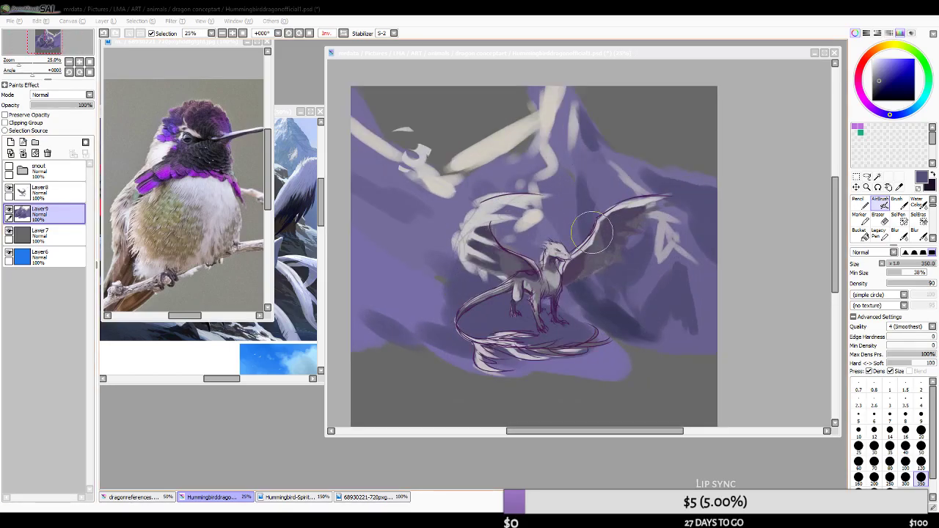
pyautogui.scroll(-1, 592, 231)
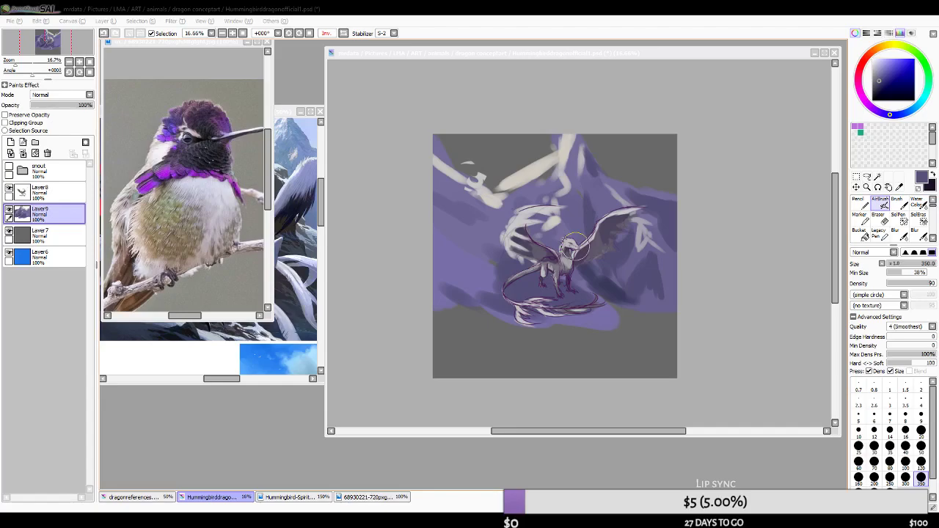
pyautogui.click(525, 226)
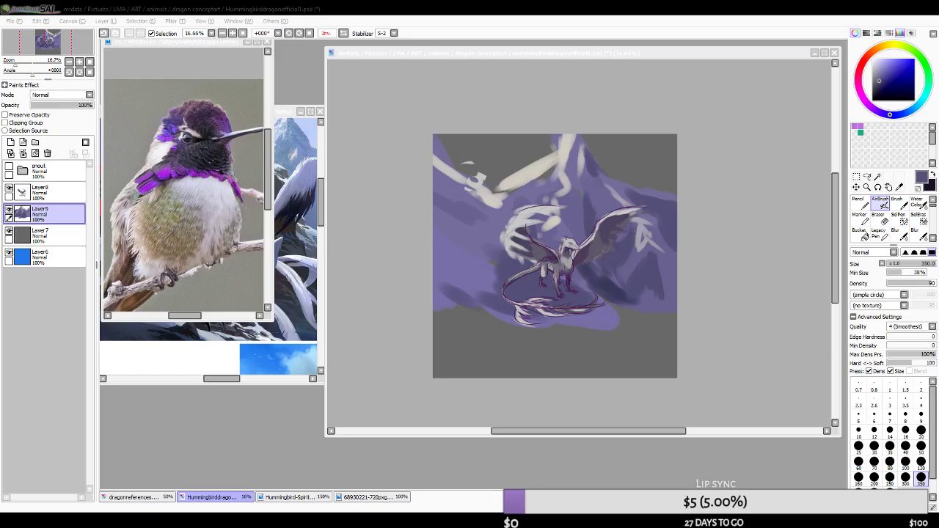
pyautogui.click(351, 134)
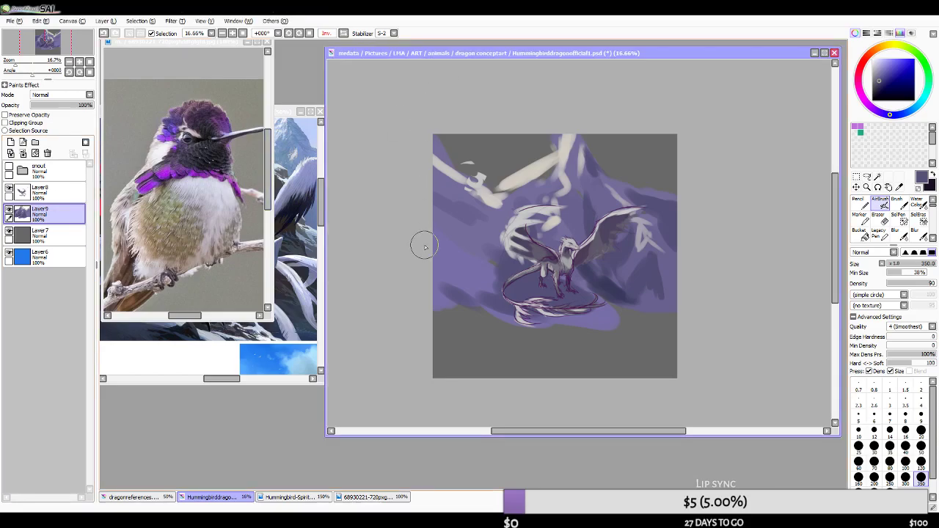
pyautogui.moveTo(465, 299)
pyautogui.mouseDown()
pyautogui.moveTo(537, 301)
pyautogui.moveTo(516, 286)
pyautogui.moveTo(548, 297)
pyautogui.mouseUp()
pyautogui.keyDown('alt'); pyautogui.click(543, 298); pyautogui.keyUp('alt')
pyautogui.moveTo(431, 259)
pyautogui.mouseDown()
pyautogui.moveTo(434, 236)
pyautogui.moveTo(457, 226)
pyautogui.moveTo(430, 218)
pyautogui.moveTo(476, 257)
pyautogui.mouseUp()
pyautogui.moveTo(458, 215)
pyautogui.mouseDown()
pyautogui.moveTo(455, 240)
pyautogui.moveTo(402, 113)
pyautogui.moveTo(451, 232)
pyautogui.moveTo(438, 294)
pyautogui.moveTo(508, 311)
pyautogui.moveTo(504, 302)
pyautogui.moveTo(475, 309)
pyautogui.moveTo(562, 314)
pyautogui.moveTo(559, 304)
pyautogui.moveTo(602, 341)
pyautogui.moveTo(582, 336)
pyautogui.moveTo(558, 301)
pyautogui.moveTo(585, 314)
pyautogui.moveTo(582, 295)
pyautogui.moveTo(568, 288)
pyautogui.moveTo(588, 306)
pyautogui.moveTo(443, 313)
pyautogui.moveTo(598, 323)
pyautogui.moveTo(357, 303)
pyautogui.moveTo(701, 340)
pyautogui.moveTo(531, 358)
pyautogui.mouseUp()
pyautogui.keyDown('alt'); pyautogui.click(503, 306); pyautogui.keyUp('alt')
pyautogui.hotkey('ctrl', 'z')
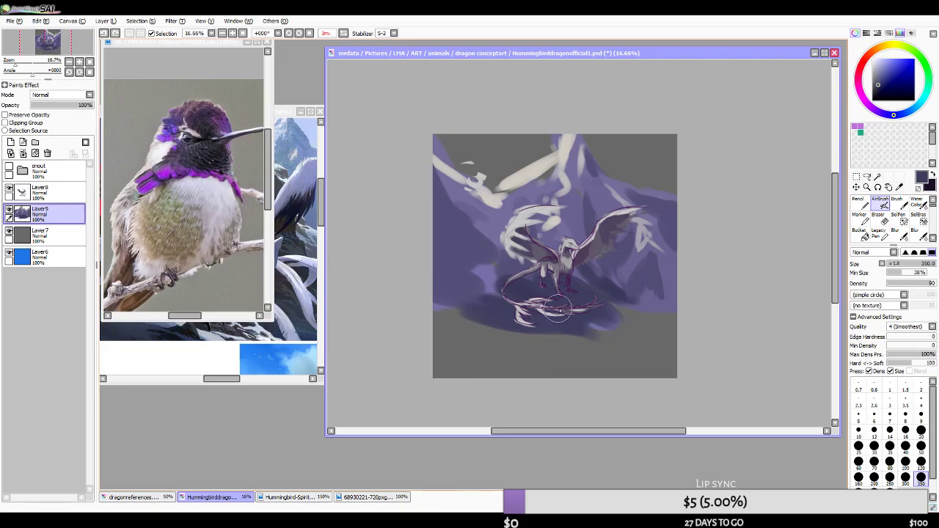
# - Fill the grey foreground below the dragon with sampled dark purples out to the canvas edges at brush size 350
pyautogui.moveTo(568, 325)
pyautogui.mouseDown()
pyautogui.moveTo(475, 335)
pyautogui.moveTo(359, 301)
pyautogui.moveTo(347, 313)
pyautogui.moveTo(541, 338)
pyautogui.moveTo(636, 326)
pyautogui.moveTo(636, 350)
pyautogui.moveTo(601, 354)
pyautogui.moveTo(586, 337)
pyautogui.moveTo(545, 331)
pyautogui.moveTo(436, 363)
pyautogui.mouseUp()
pyautogui.keyDown('alt'); pyautogui.click(454, 281); pyautogui.keyUp('alt')
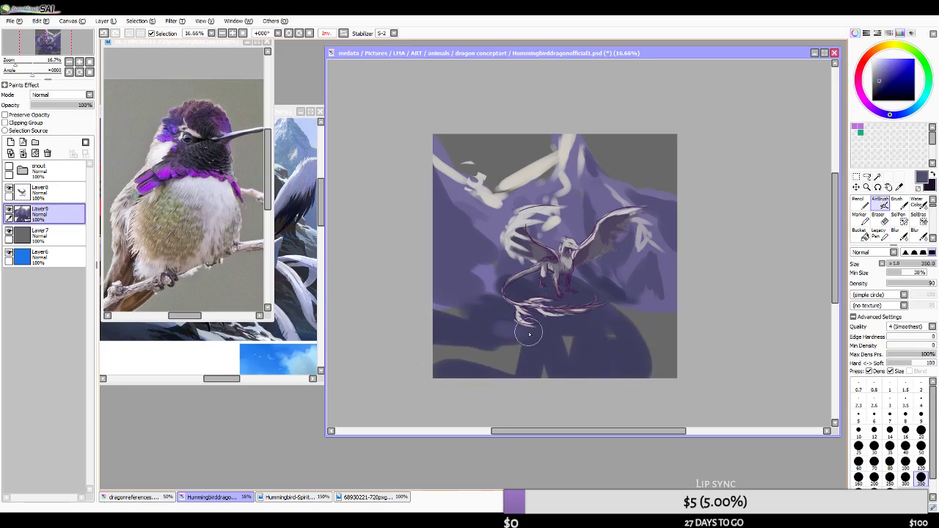
pyautogui.moveTo(424, 323); pyautogui.dragTo(478, 321)
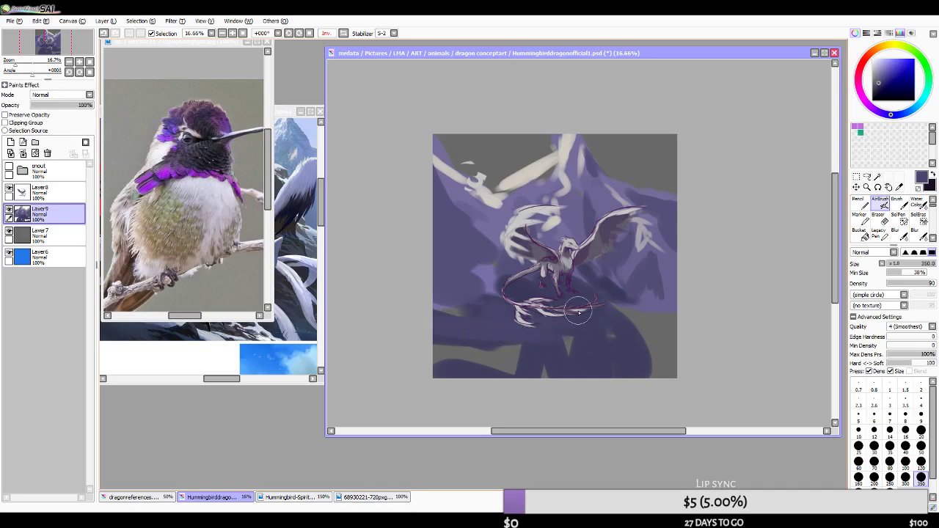
pyautogui.moveTo(595, 370)
pyautogui.mouseDown()
pyautogui.moveTo(569, 333)
pyautogui.moveTo(565, 347)
pyautogui.moveTo(509, 344)
pyautogui.moveTo(423, 377)
pyautogui.mouseUp()
pyautogui.keyDown('alt'); pyautogui.click(657, 304); pyautogui.keyUp('alt')
pyautogui.moveTo(655, 350)
pyautogui.mouseDown()
pyautogui.moveTo(654, 323)
pyautogui.moveTo(679, 363)
pyautogui.moveTo(650, 323)
pyautogui.moveTo(657, 378)
pyautogui.mouseUp()
pyautogui.keyDown('alt'); pyautogui.click(653, 324); pyautogui.keyUp('alt')
pyautogui.moveTo(663, 320); pyautogui.dragTo(679, 393)
# - Blend the purple ground into the slope below the outstretched wing with sampled purples at brush size 200
pyautogui.keyDown('alt'); pyautogui.click(614, 289); pyautogui.keyUp('alt')
pyautogui.press('[')
pyautogui.press('[')
pyautogui.press('[')
pyautogui.keyDown('alt'); pyautogui.click(614, 257); pyautogui.keyUp('alt')
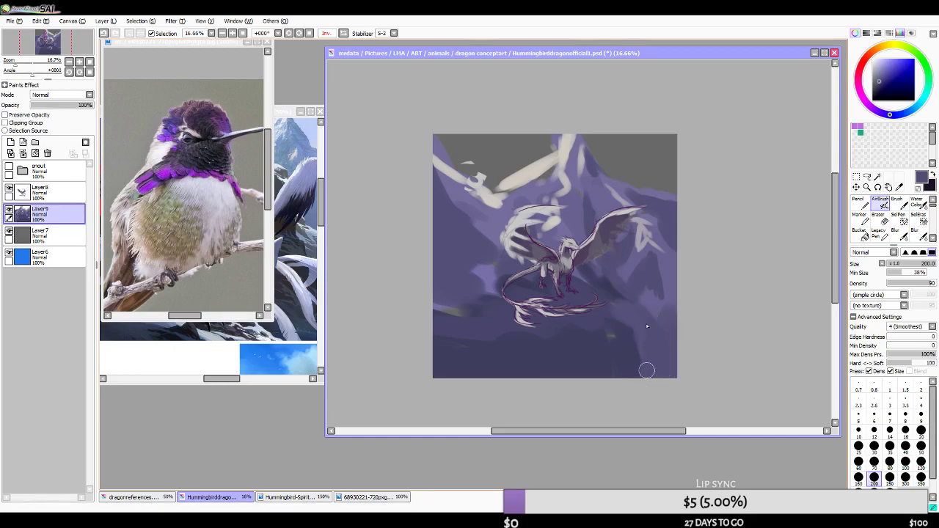
pyautogui.keyDown('alt'); pyautogui.click(600, 279); pyautogui.keyUp('alt')
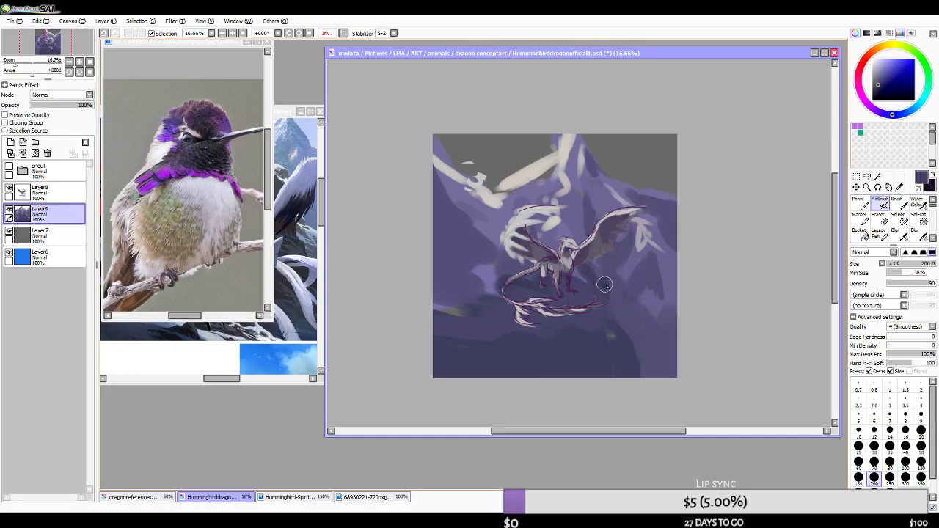
pyautogui.keyDown('alt'); pyautogui.click(628, 305); pyautogui.keyUp('alt')
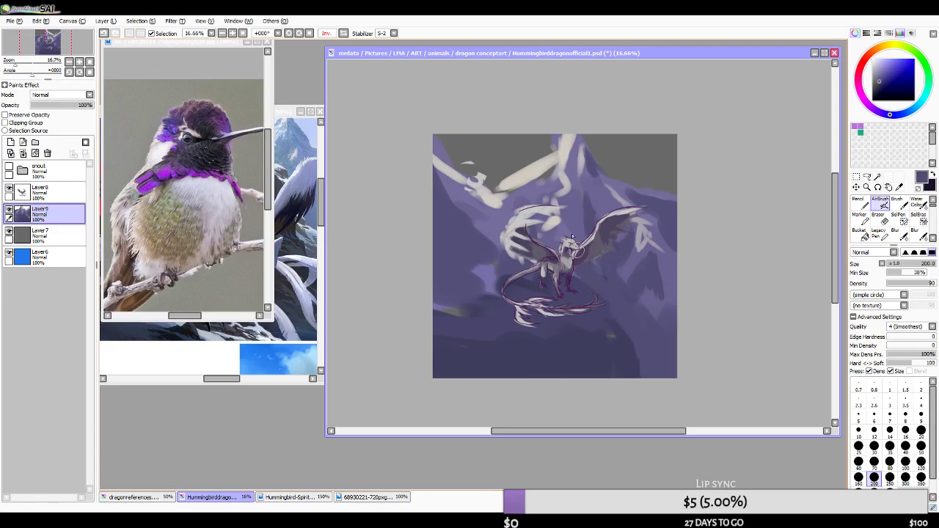
# - Paint dark purple crevice strokes down the slope below the outstretched wing at brush size 120, undoing an unwanted stroke
pyautogui.press('[')
pyautogui.press('[')
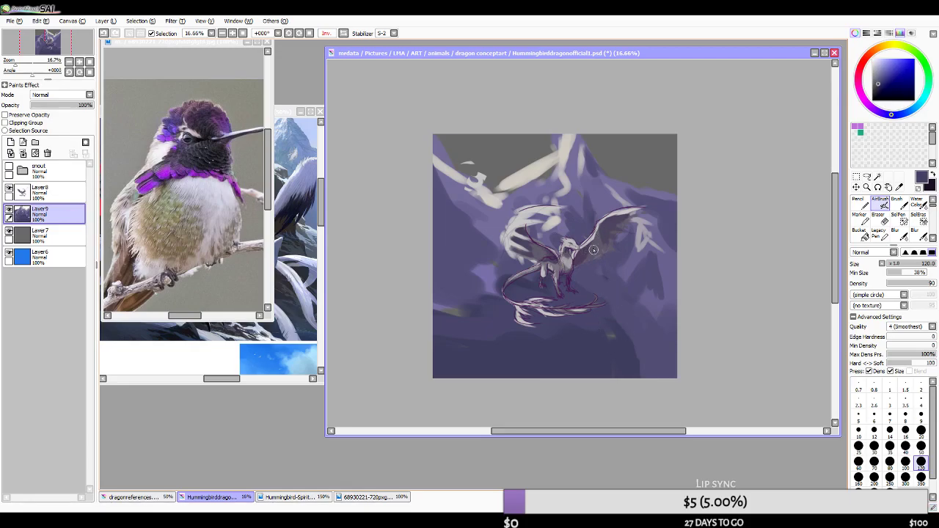
pyautogui.moveTo(587, 226); pyautogui.dragTo(624, 334)
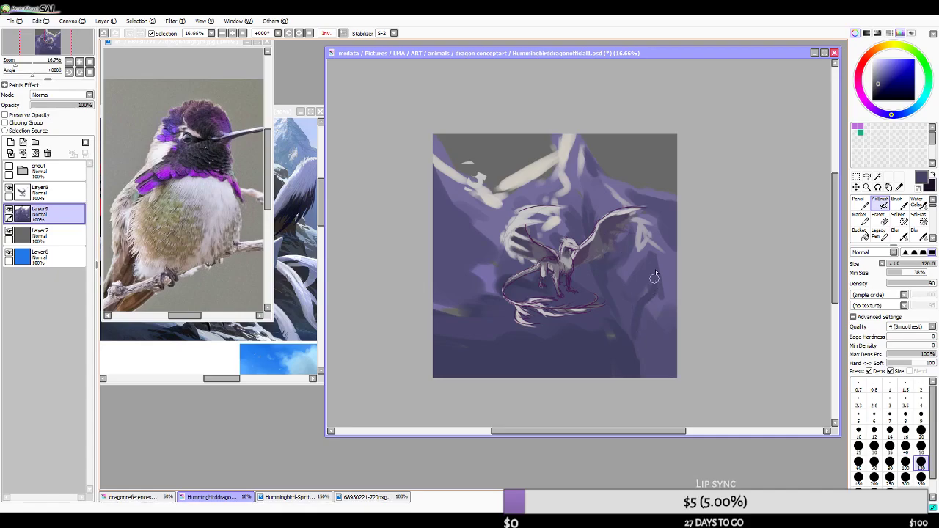
pyautogui.hotkey('ctrl', 'z')
pyautogui.moveTo(648, 277); pyautogui.dragTo(634, 331)
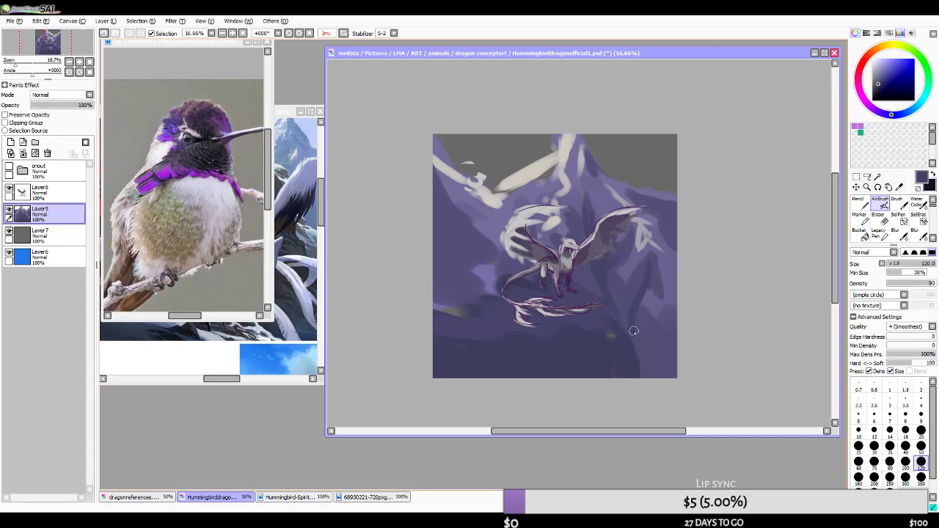
pyautogui.moveTo(652, 363); pyautogui.dragTo(681, 332)
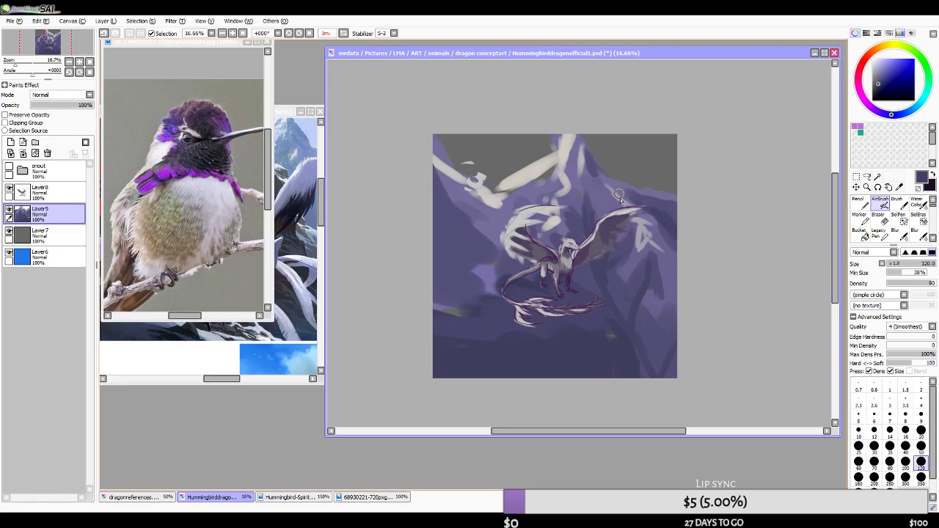
# - Airbrush lighter purple highlights across the ground around the dragon's tail at brush sizes 300 and 120
pyautogui.press(']')
pyautogui.press(']')
pyautogui.press(']')
pyautogui.press(']')
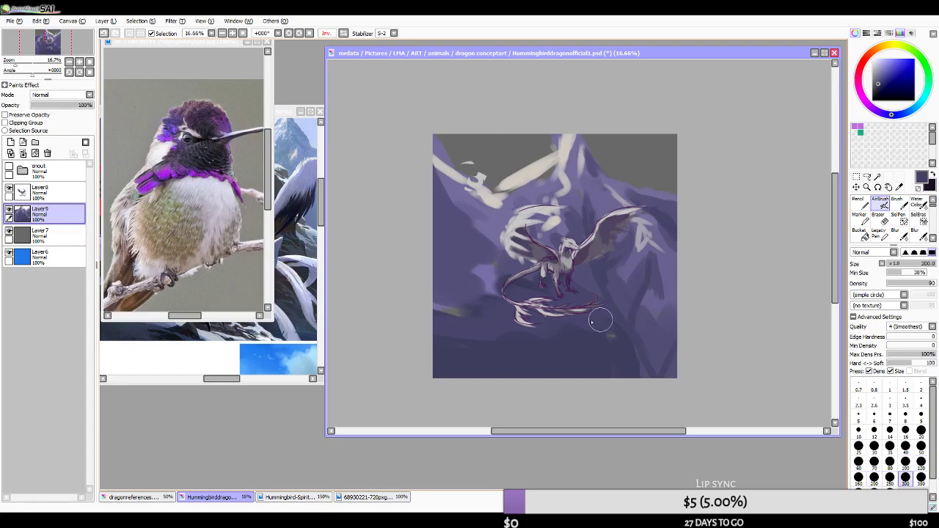
pyautogui.moveTo(452, 322); pyautogui.dragTo(465, 325)
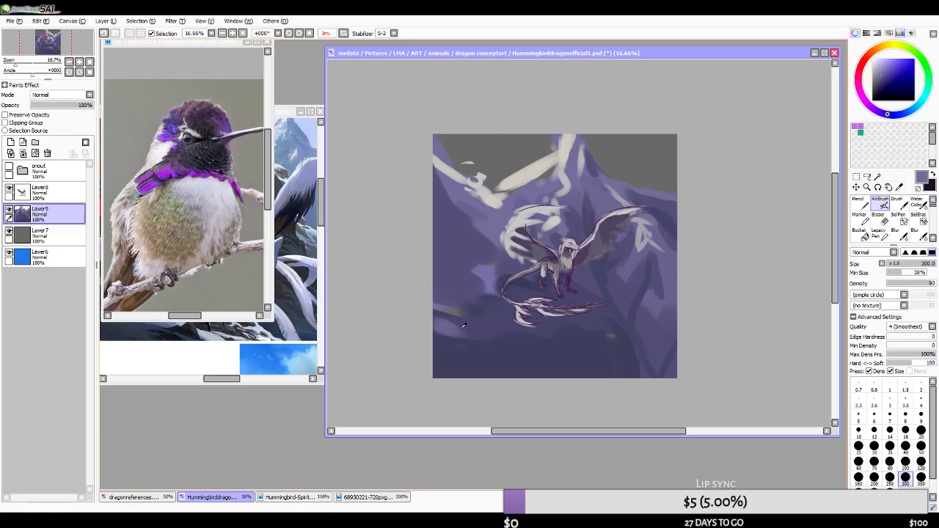
pyautogui.press('[')
pyautogui.press('[')
pyautogui.press('[')
pyautogui.press('[')
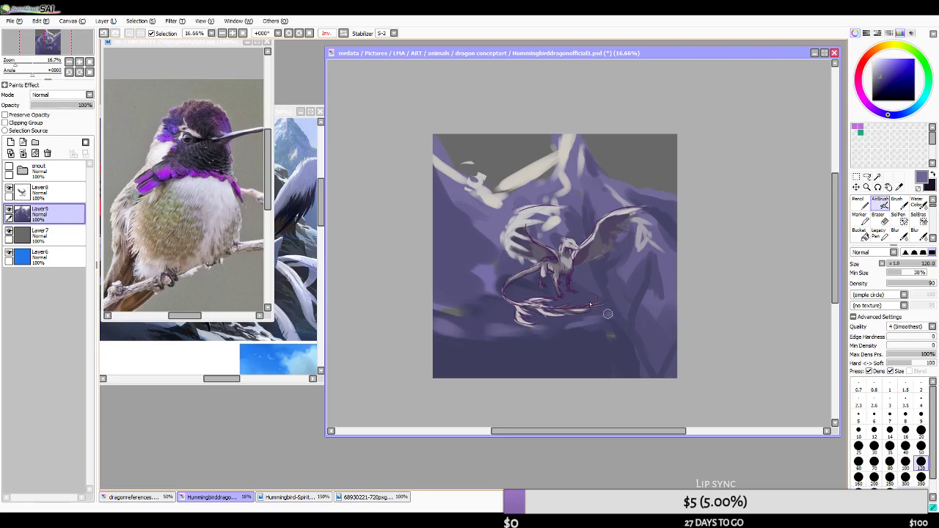
# - Check the composition in a mirrored canvas view, restore the orientation, and set the brush size to 200
pyautogui.click(344, 34)
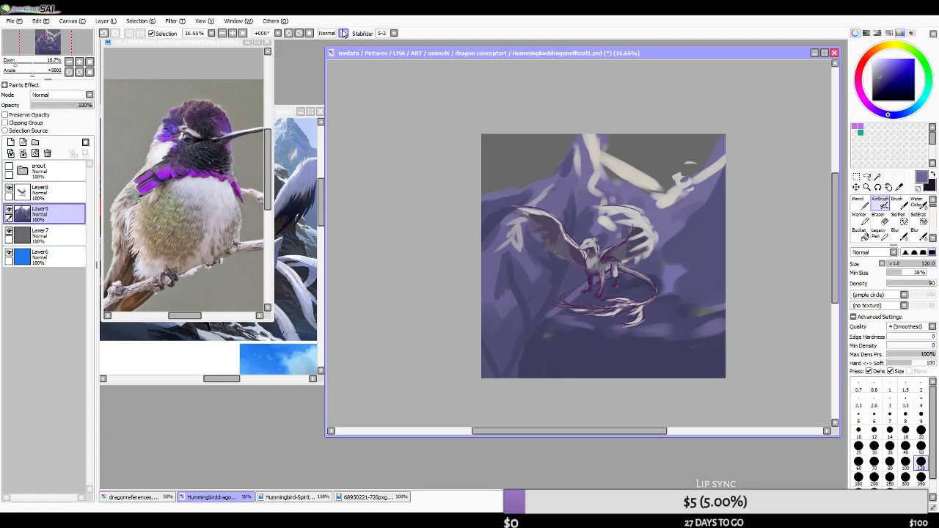
pyautogui.click(343, 34)
pyautogui.press(']')
pyautogui.press(']')
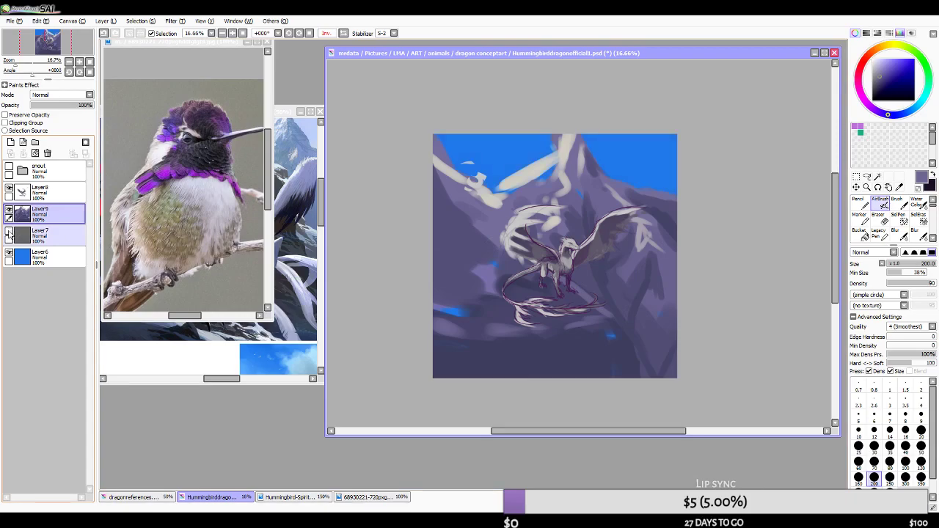
# - Select the grey Layer7 for the sky and set the brush size to 500, undoing an added layer
pyautogui.click(61, 234)
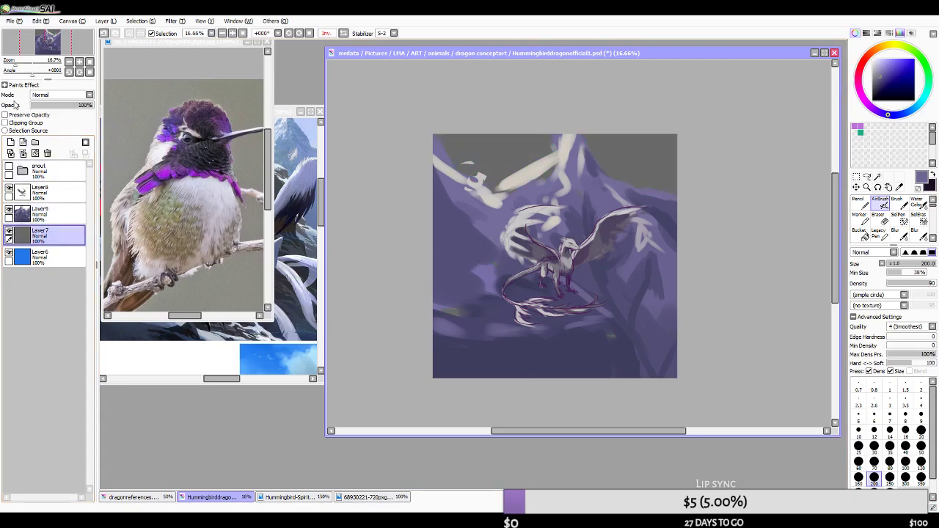
pyautogui.click(10, 142)
pyautogui.press(']')
pyautogui.press(']')
pyautogui.press(']')
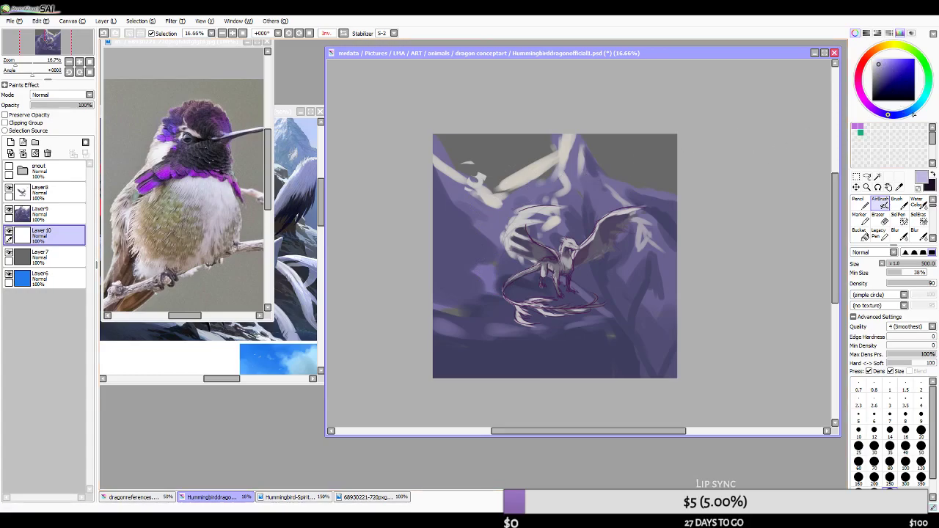
pyautogui.hotkey('ctrl', 'z')
# - Airbrush a muted grey-blue sky behind the mountains on Layer7 at brush size 500, undoing an unwanted stroke
pyautogui.keyDown('alt'); pyautogui.click(524, 171); pyautogui.keyUp('alt')
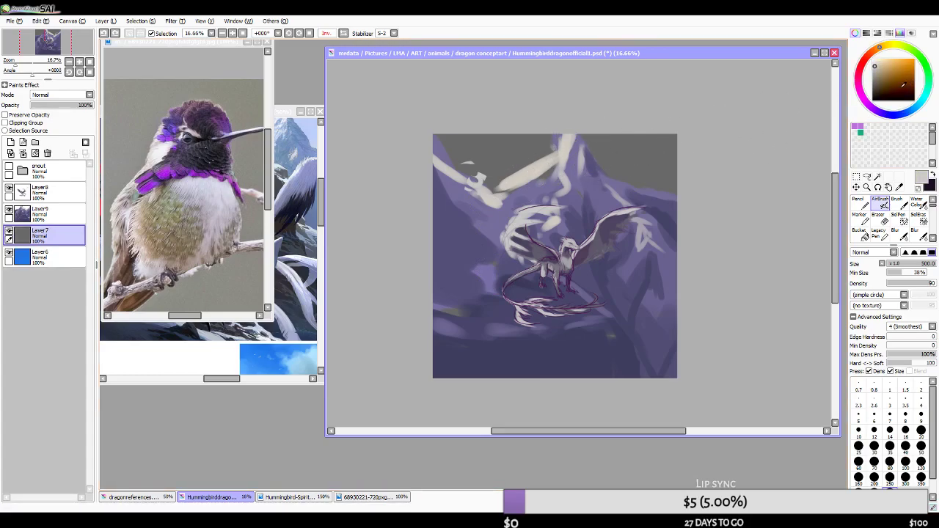
pyautogui.keyDown('alt'); pyautogui.click(596, 179); pyautogui.keyUp('alt')
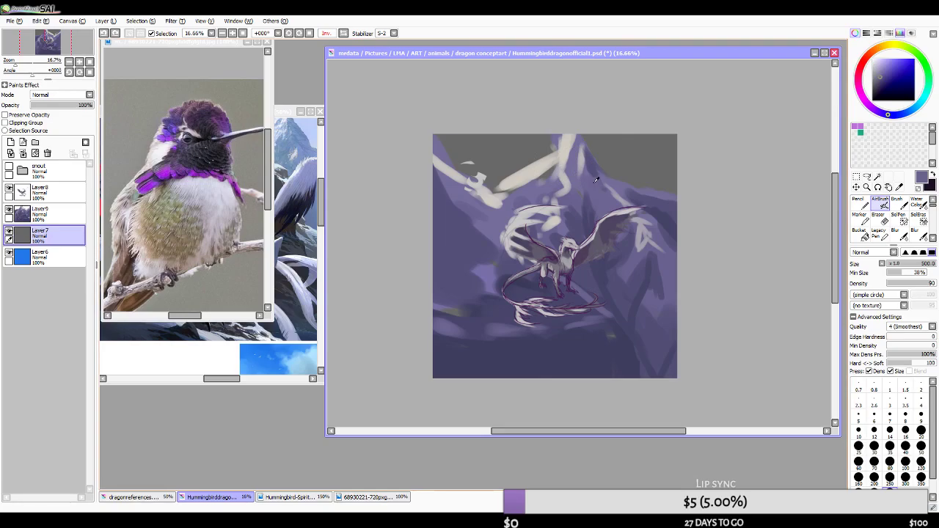
pyautogui.click(910, 110)
pyautogui.click(877, 70)
pyautogui.moveTo(542, 160)
pyautogui.mouseDown()
pyautogui.moveTo(504, 156)
pyautogui.moveTo(532, 134)
pyautogui.moveTo(432, 161)
pyautogui.moveTo(569, 106)
pyautogui.moveTo(428, 151)
pyautogui.moveTo(655, 109)
pyautogui.moveTo(431, 174)
pyautogui.moveTo(642, 139)
pyautogui.moveTo(708, 142)
pyautogui.moveTo(515, 207)
pyautogui.moveTo(581, 204)
pyautogui.mouseUp()
pyautogui.hotkey('ctrl', 'z')
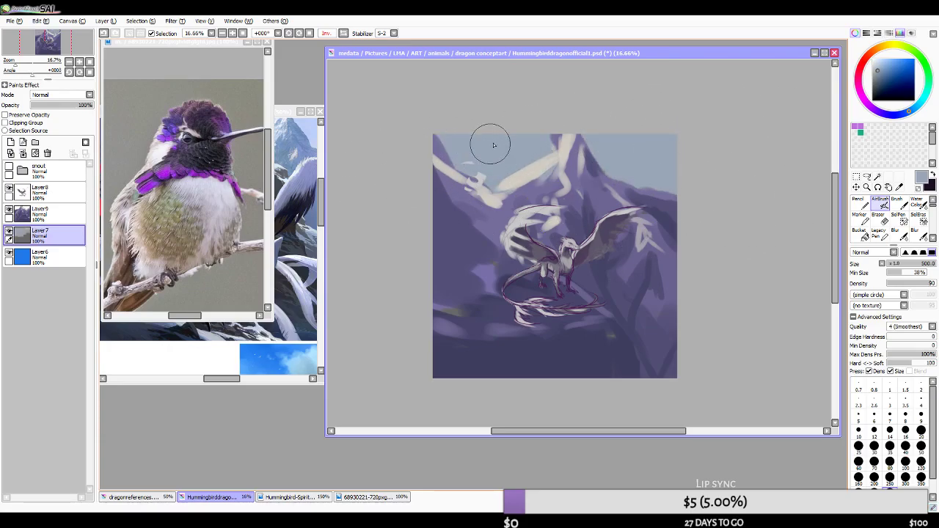
# - Brighten the sky on both sides of the peak with a lighter blue and blend it using sampled blues
pyautogui.click(876, 65)
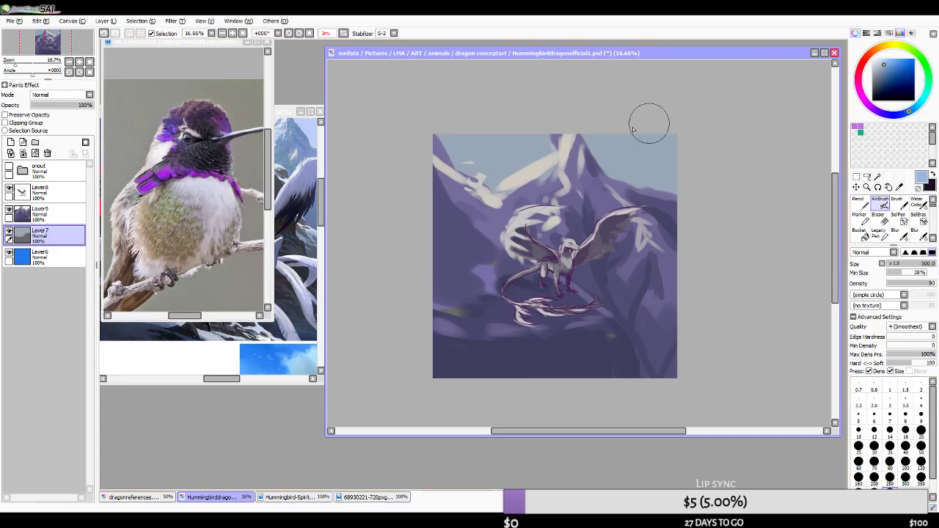
pyautogui.moveTo(448, 163)
pyautogui.mouseDown()
pyautogui.moveTo(484, 129)
pyautogui.moveTo(528, 119)
pyautogui.moveTo(441, 192)
pyautogui.moveTo(592, 172)
pyautogui.moveTo(641, 186)
pyautogui.moveTo(503, 180)
pyautogui.moveTo(575, 145)
pyautogui.moveTo(461, 155)
pyautogui.mouseUp()
pyautogui.keyDown('alt'); pyautogui.click(661, 143); pyautogui.keyUp('alt')
pyautogui.moveTo(656, 146); pyautogui.dragTo(622, 166)
pyautogui.keyDown('alt'); pyautogui.click(665, 159); pyautogui.keyUp('alt')
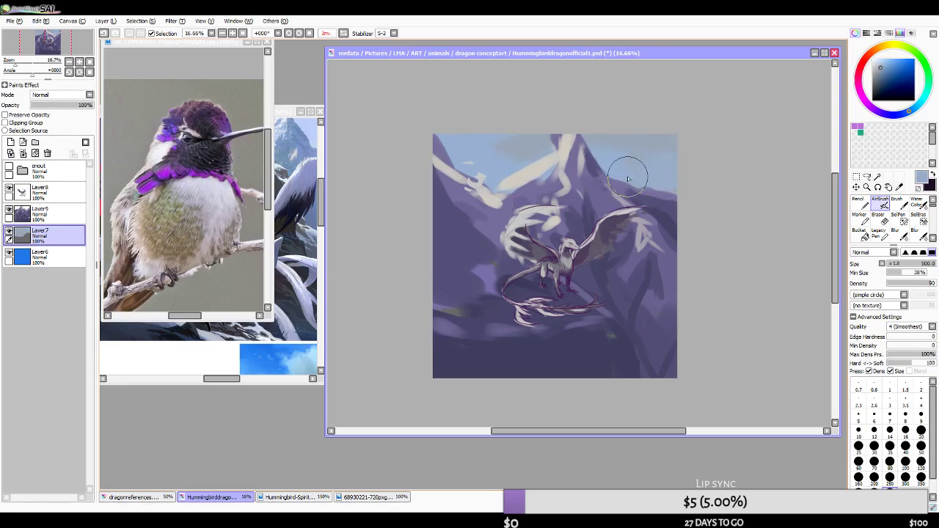
pyautogui.moveTo(634, 125)
pyautogui.mouseDown()
pyautogui.moveTo(664, 180)
pyautogui.moveTo(666, 166)
pyautogui.moveTo(637, 136)
pyautogui.mouseUp()
# - Blend soft pale blue tones into the sky between the peaks using colors sampled from it
pyautogui.moveTo(891, 53); pyautogui.dragTo(881, 53)
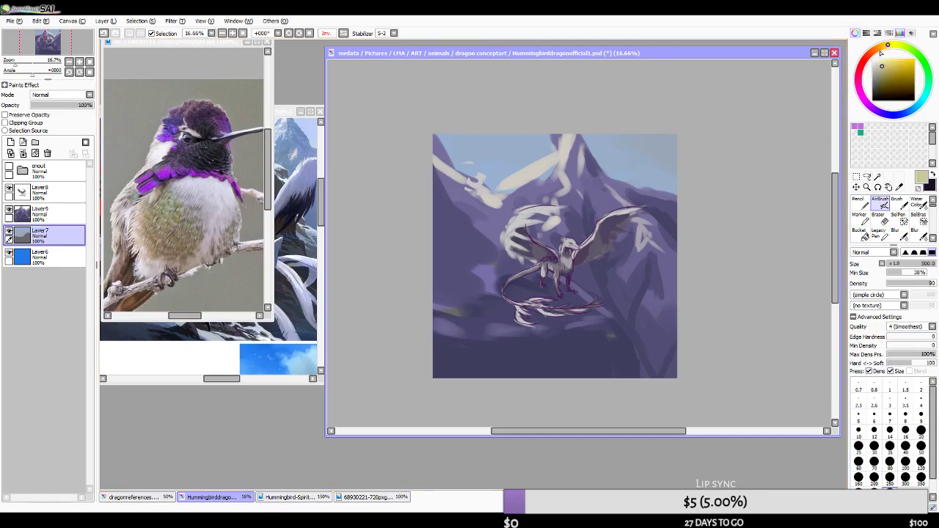
pyautogui.keyDown('alt'); pyautogui.click(484, 158); pyautogui.keyUp('alt')
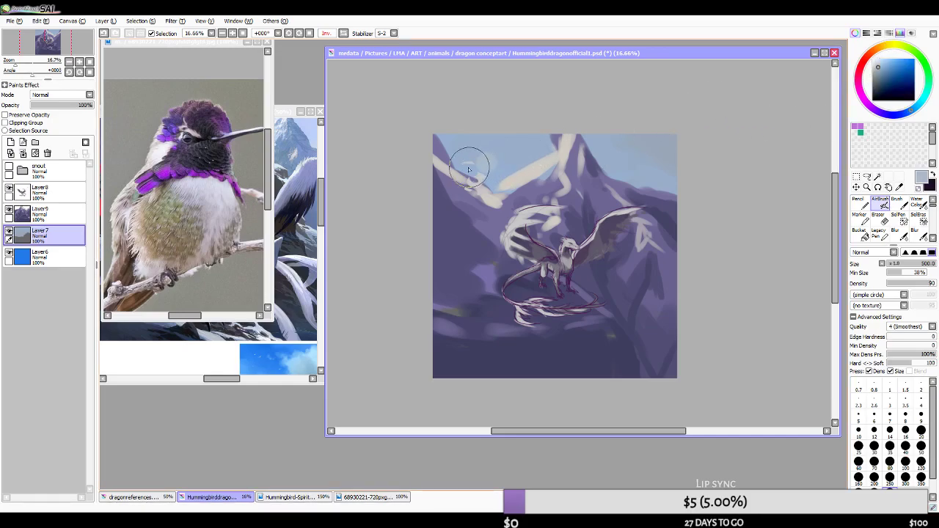
pyautogui.moveTo(443, 152); pyautogui.dragTo(534, 202)
pyautogui.keyDown('alt'); pyautogui.click(504, 163); pyautogui.keyUp('alt')
pyautogui.moveTo(509, 152)
pyautogui.mouseDown()
pyautogui.moveTo(461, 135)
pyautogui.moveTo(553, 159)
pyautogui.moveTo(518, 151)
pyautogui.mouseUp()
pyautogui.keyDown('alt'); pyautogui.click(488, 153); pyautogui.keyUp('alt')
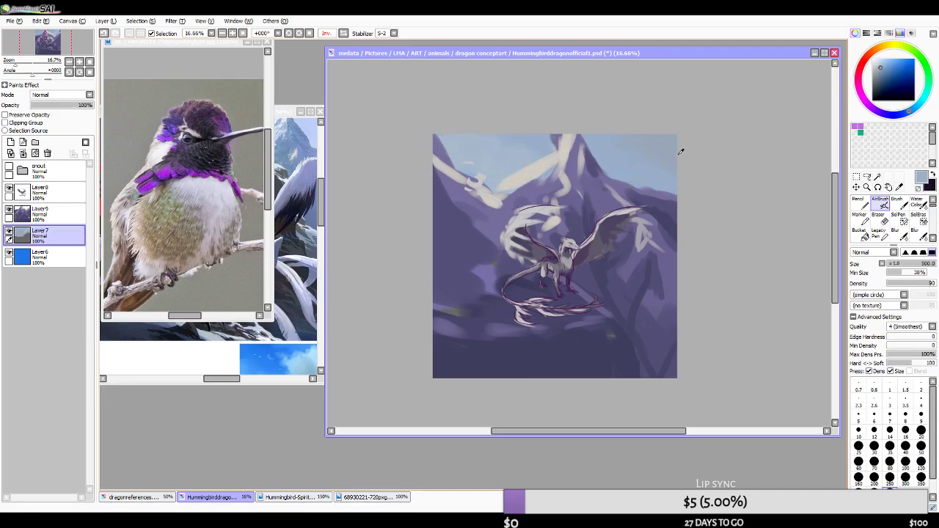
# - Shift the sky color toward violet-blue and blend it above the slope with sampled blues, undoing an unwanted stroke
pyautogui.moveTo(915, 112); pyautogui.dragTo(900, 116)
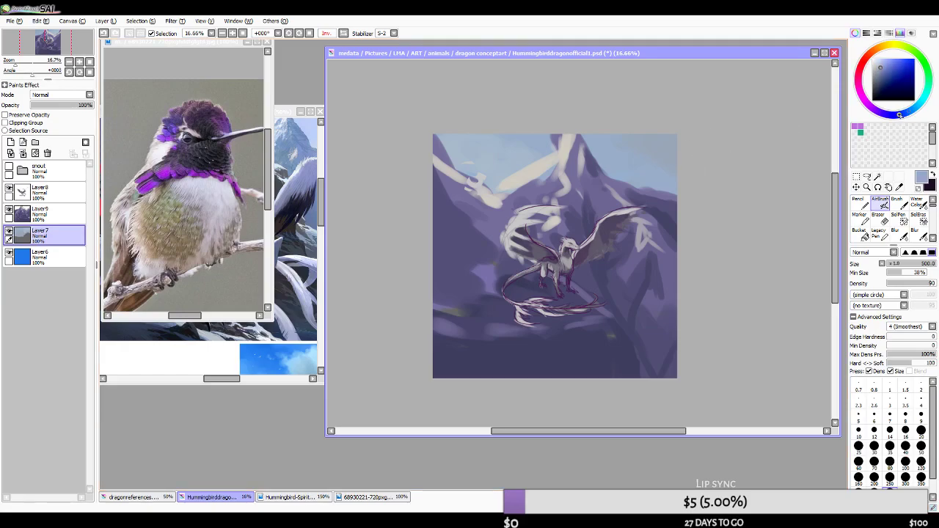
pyautogui.moveTo(662, 129)
pyautogui.mouseDown()
pyautogui.moveTo(679, 144)
pyautogui.moveTo(660, 139)
pyautogui.moveTo(679, 148)
pyautogui.moveTo(668, 143)
pyautogui.moveTo(682, 136)
pyautogui.moveTo(707, 185)
pyautogui.moveTo(661, 174)
pyautogui.moveTo(690, 182)
pyautogui.moveTo(606, 136)
pyautogui.moveTo(664, 184)
pyautogui.moveTo(671, 179)
pyautogui.moveTo(627, 139)
pyautogui.moveTo(675, 201)
pyautogui.moveTo(617, 156)
pyautogui.moveTo(634, 148)
pyautogui.moveTo(617, 156)
pyautogui.moveTo(625, 165)
pyautogui.moveTo(604, 156)
pyautogui.moveTo(647, 200)
pyautogui.mouseUp()
pyautogui.hotkey('ctrl', 'z')
pyautogui.rightClick(666, 146)
pyautogui.rightClick(666, 161)
pyautogui.rightClick(665, 168)
pyautogui.rightClick(646, 157)
pyautogui.rightClick(614, 155)
pyautogui.rightClick(668, 162)
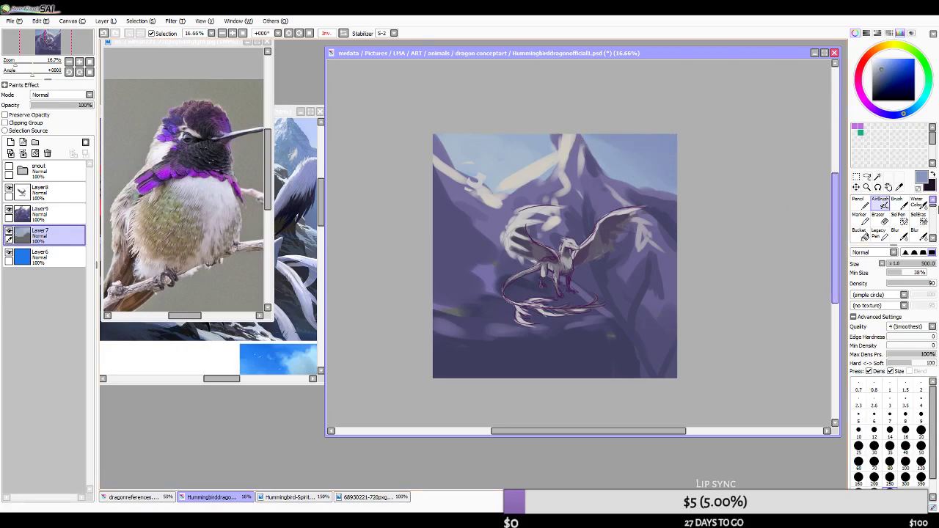
pyautogui.keyDown('alt'); pyautogui.click(654, 177); pyautogui.keyUp('alt')
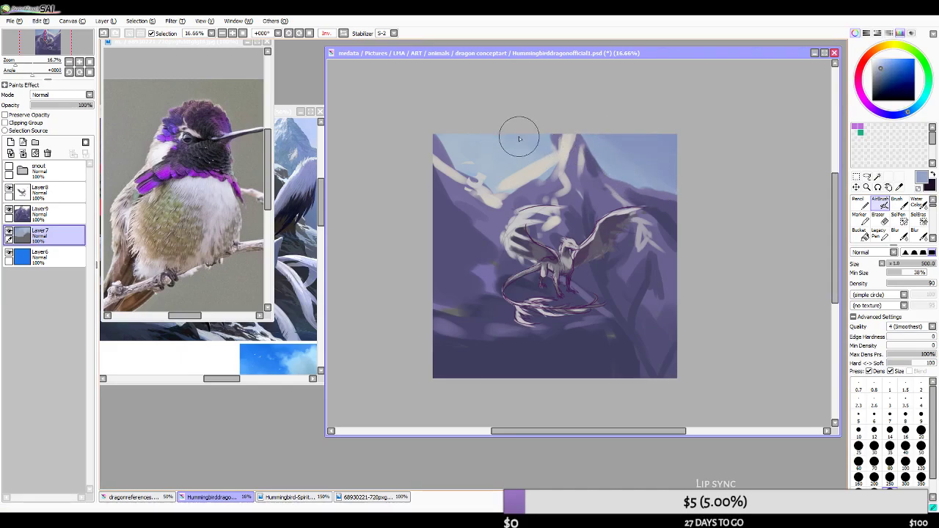
pyautogui.keyDown('alt'); pyautogui.click(525, 164); pyautogui.keyUp('alt')
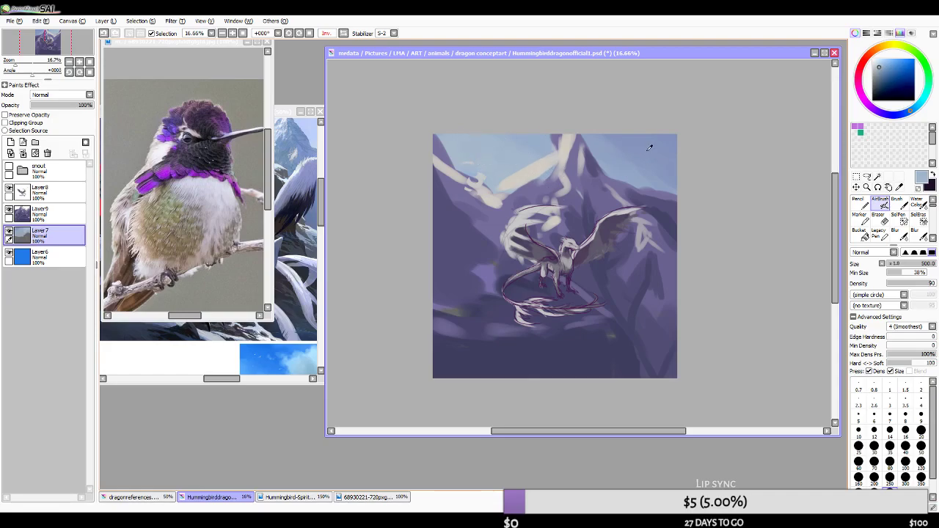
# - Paint the sky beside the mountain slope on Layer7 with a sampled grey-blue and soften it with the Blur brush
pyautogui.keyDown('alt'); pyautogui.click(611, 161); pyautogui.keyUp('alt')
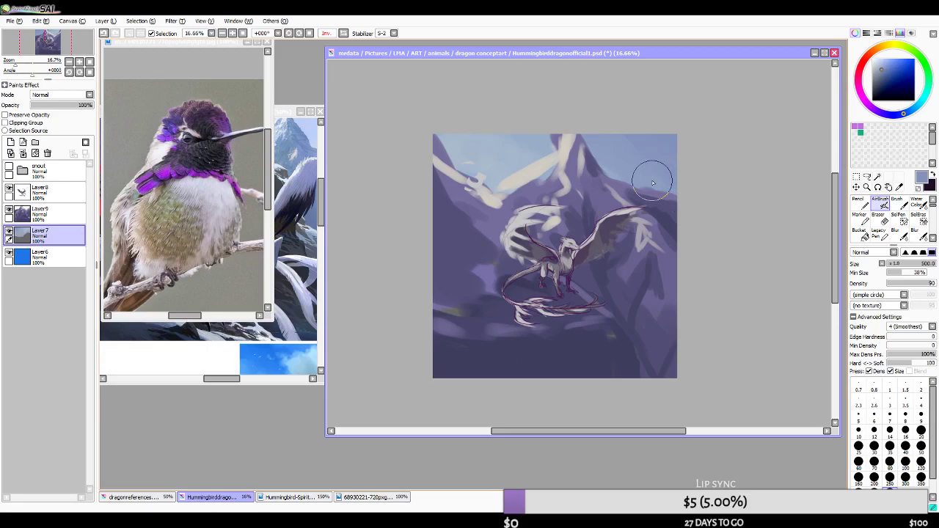
pyautogui.click(920, 235)
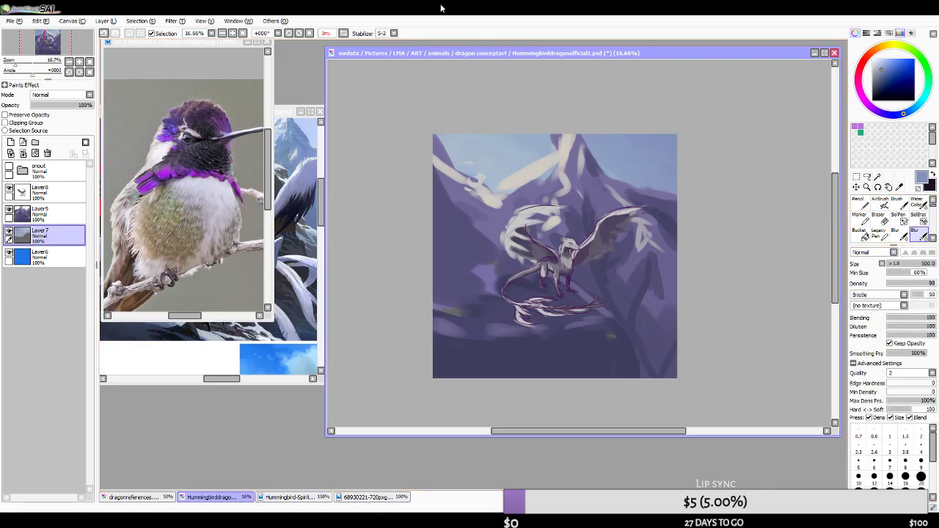
pyautogui.click(343, 35)
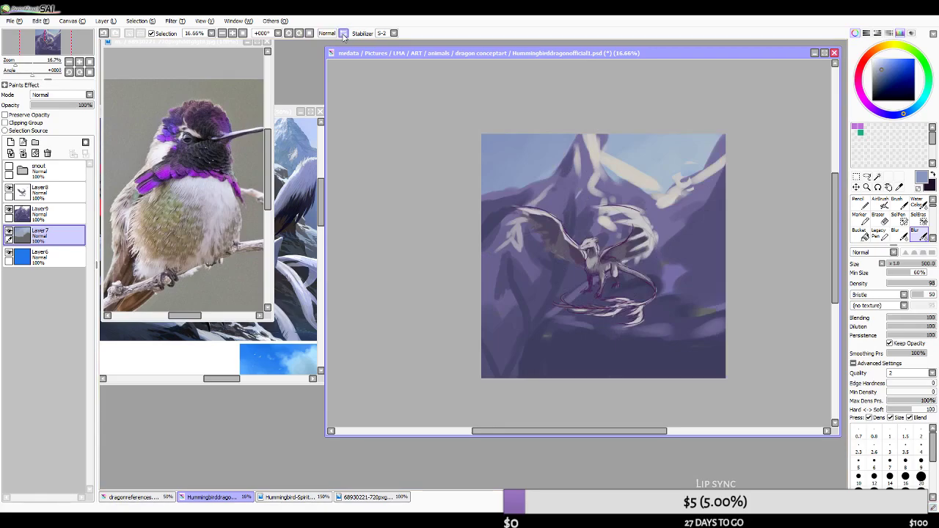
pyautogui.click(344, 34)
pyautogui.scroll(1, 544, 261)
pyautogui.scroll(-2, 545, 261)
pyautogui.scroll(2, 490, 252)
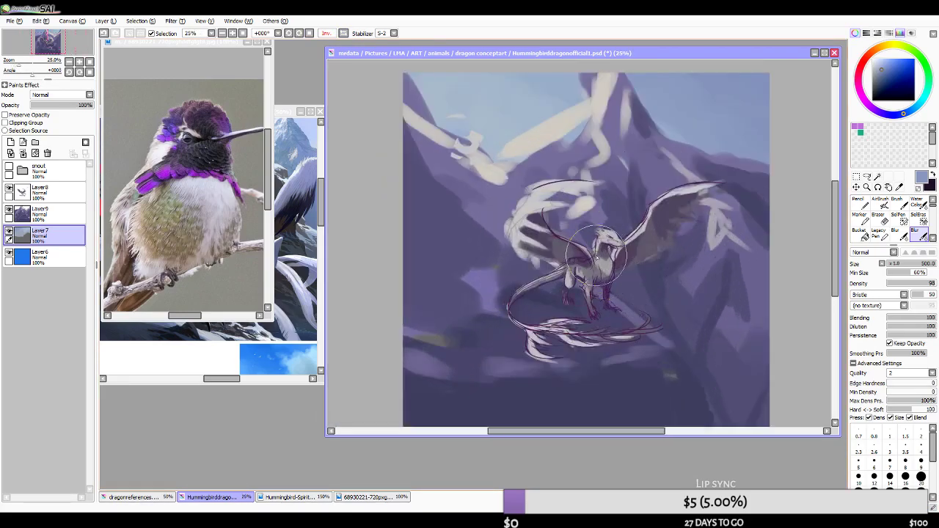
# - Check what Layer7 and Layer9 each contain by switching their visibility off and on
pyautogui.click(51, 216)
pyautogui.click(50, 233)
pyautogui.click(9, 231)
pyautogui.click(9, 232)
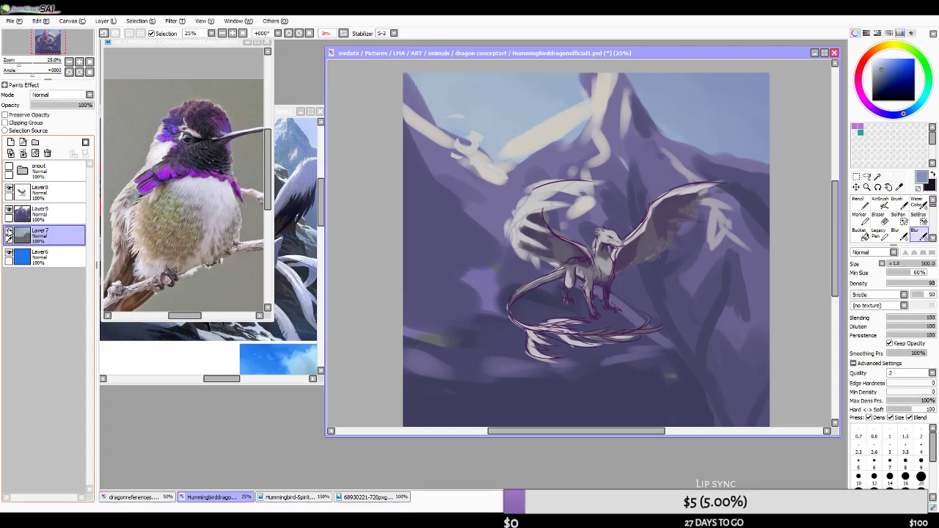
pyautogui.click(9, 210)
pyautogui.click(9, 210)
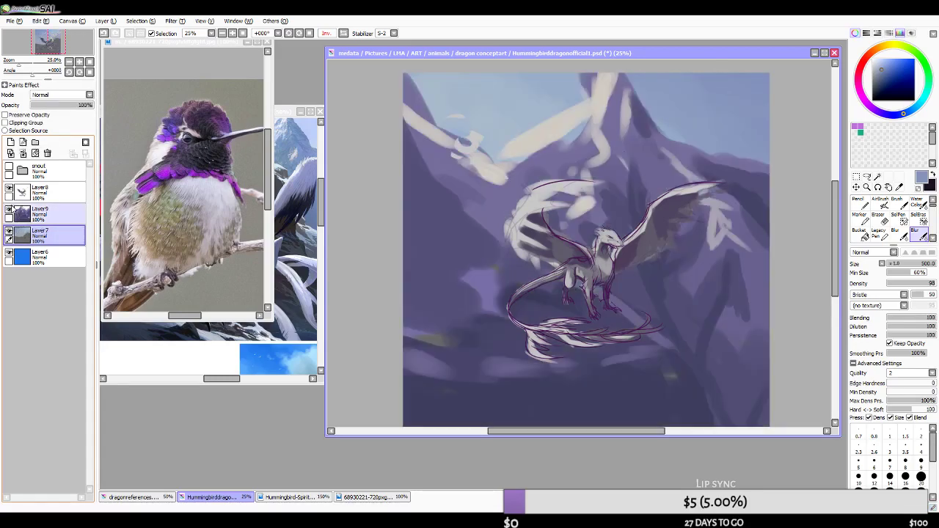
pyautogui.click(9, 211)
pyautogui.click(9, 211)
# - Erase the stray light marks over the sky on Layer8
pyautogui.click(29, 192)
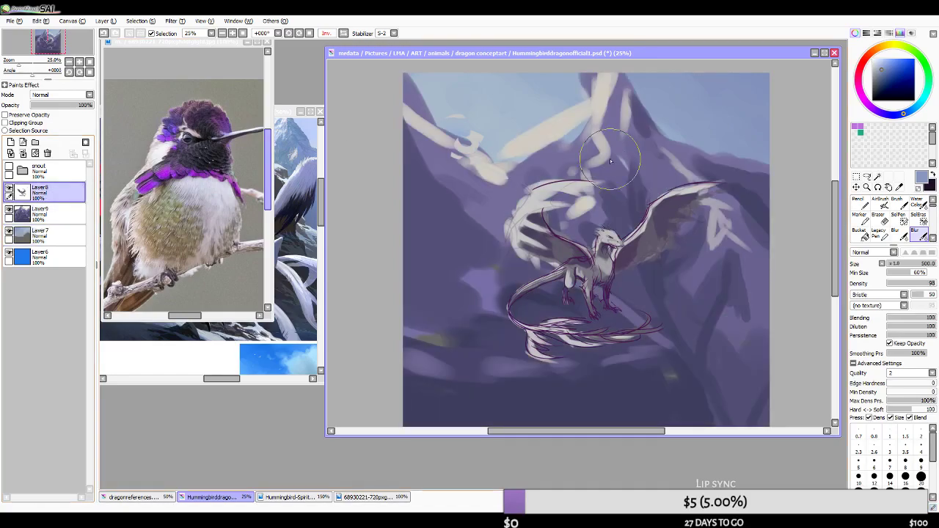
pyautogui.press('e')
pyautogui.moveTo(475, 112)
pyautogui.mouseDown()
pyautogui.moveTo(443, 140)
pyautogui.moveTo(494, 137)
pyautogui.mouseUp()
pyautogui.press(']')
pyautogui.scroll(-2, 620, 256)
pyautogui.scroll(2, 620, 257)
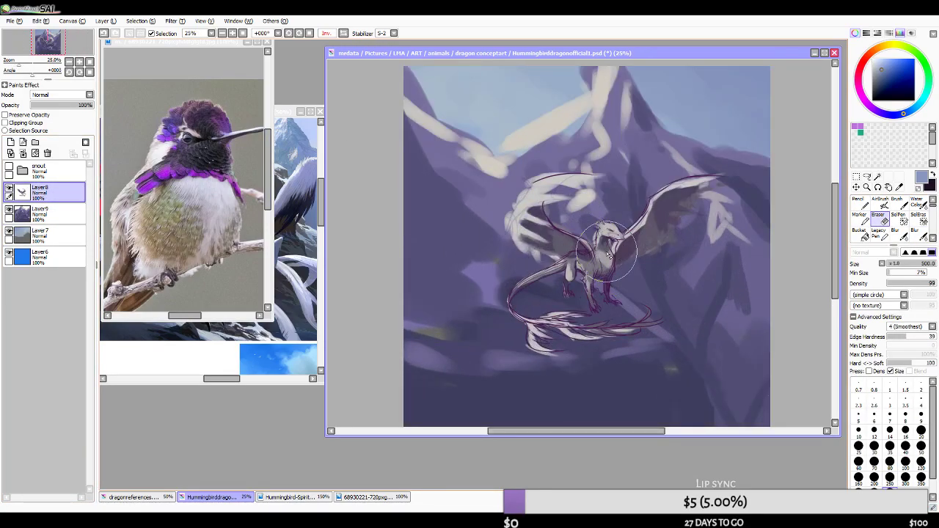
# - Check the painting in mirrored view, choose the AirBrush, and bring the dragonreferences.psd image forward for comparison
pyautogui.click(327, 33)
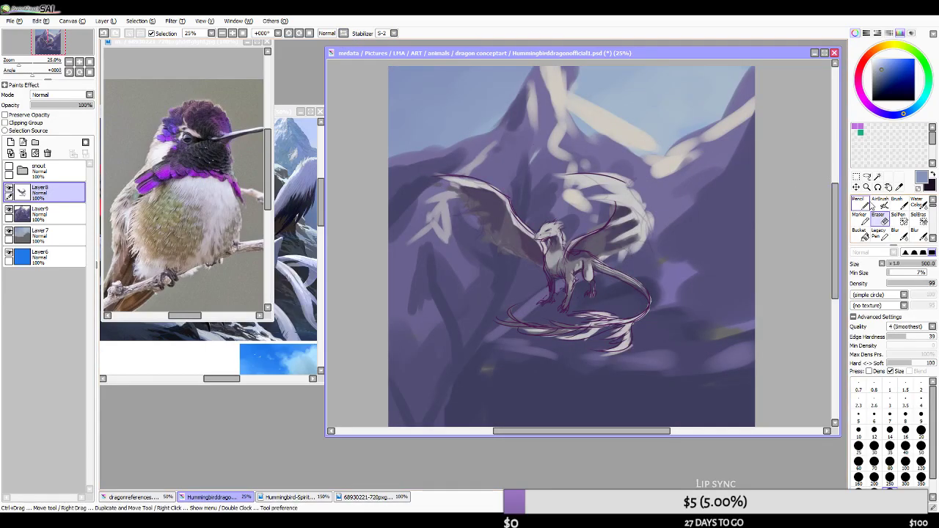
pyautogui.press('a')
pyautogui.click(294, 113)
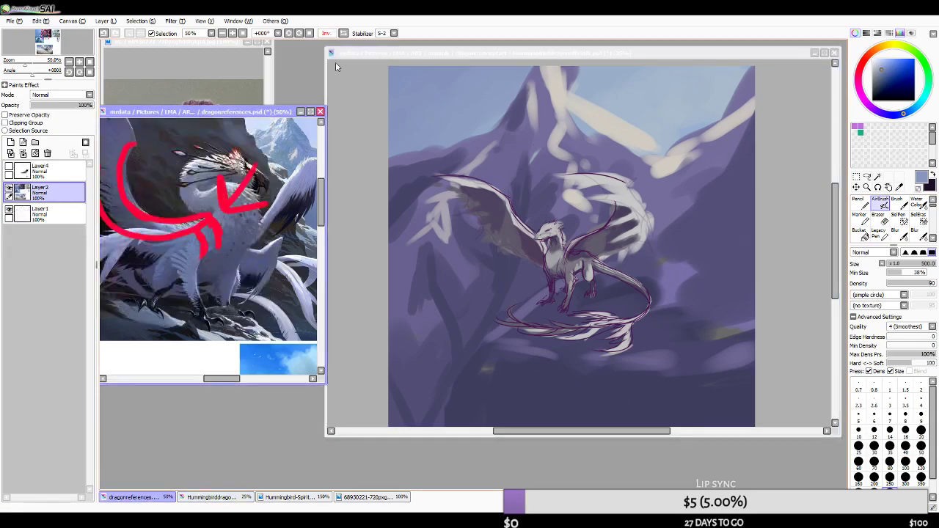
pyautogui.click(342, 35)
pyautogui.click(343, 35)
pyautogui.click(591, 51)
pyautogui.click(343, 33)
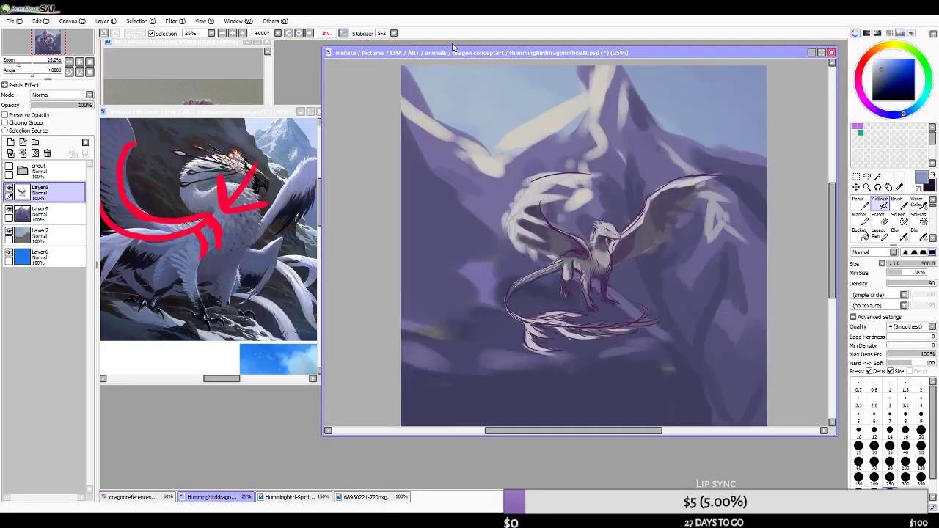
# - Try painting the ledge below the dragon on Layer8 with sampled dark purples, reducing the AirBrush size to 160
pyautogui.press('[')
pyautogui.press('[')
pyautogui.press('[')
pyautogui.press('[')
pyautogui.press('[')
pyautogui.rightClick(553, 383)
pyautogui.moveTo(554, 384)
pyautogui.mouseDown()
pyautogui.moveTo(415, 370)
pyautogui.moveTo(572, 393)
pyautogui.moveTo(361, 362)
pyautogui.moveTo(603, 382)
pyautogui.mouseUp()
pyautogui.moveTo(604, 381)
pyautogui.mouseDown()
pyautogui.moveTo(552, 369)
pyautogui.moveTo(403, 356)
pyautogui.mouseUp()
pyautogui.hotkey('ctrl', 'z')
pyautogui.hotkey('ctrl', 'z')
pyautogui.moveTo(523, 398); pyautogui.dragTo(362, 379)
pyautogui.rightClick(637, 355)
pyautogui.press('[')
pyautogui.press('[')
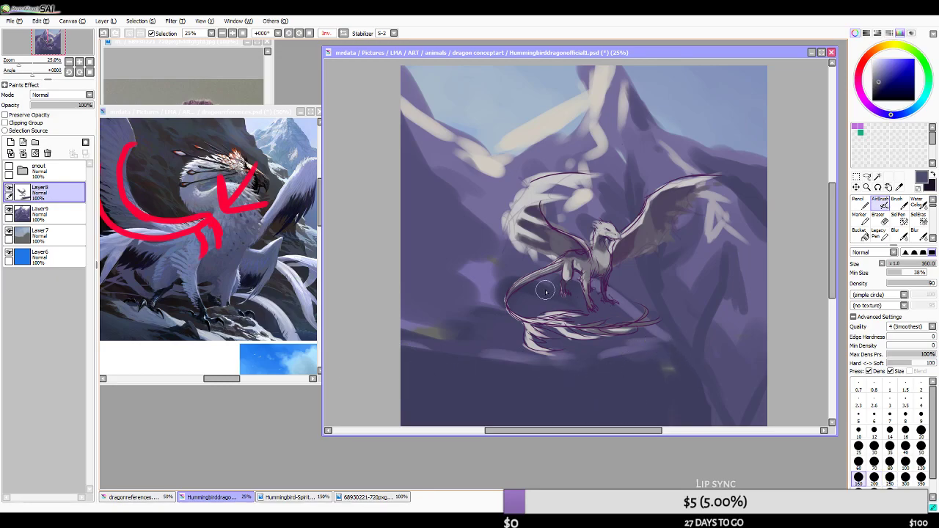
pyautogui.keyDown('alt'); pyautogui.click(635, 304); pyautogui.keyUp('alt')
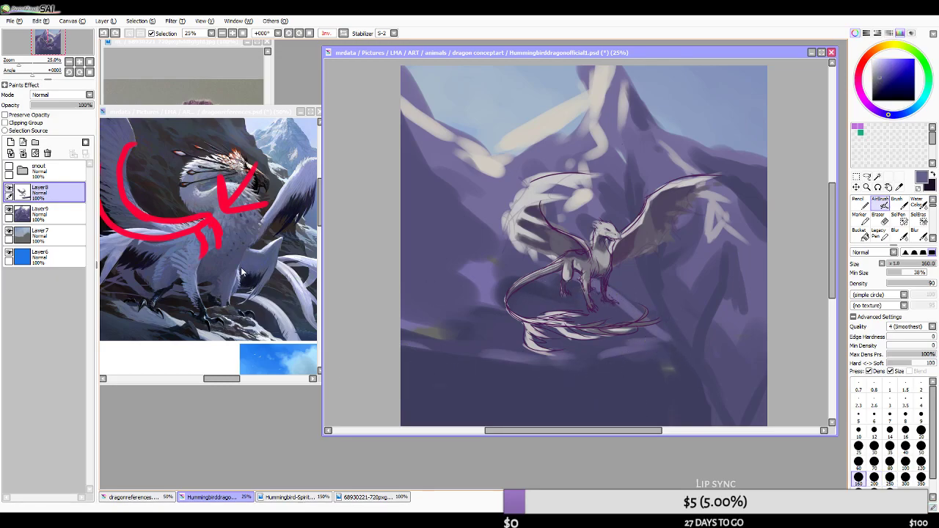
# - On Layer9, paint the front edge of the ledge below the dragon with sampled purples at brush size 120
pyautogui.click(40, 213)
pyautogui.press('[')
pyautogui.keyDown('alt'); pyautogui.click(536, 390); pyautogui.keyUp('alt')
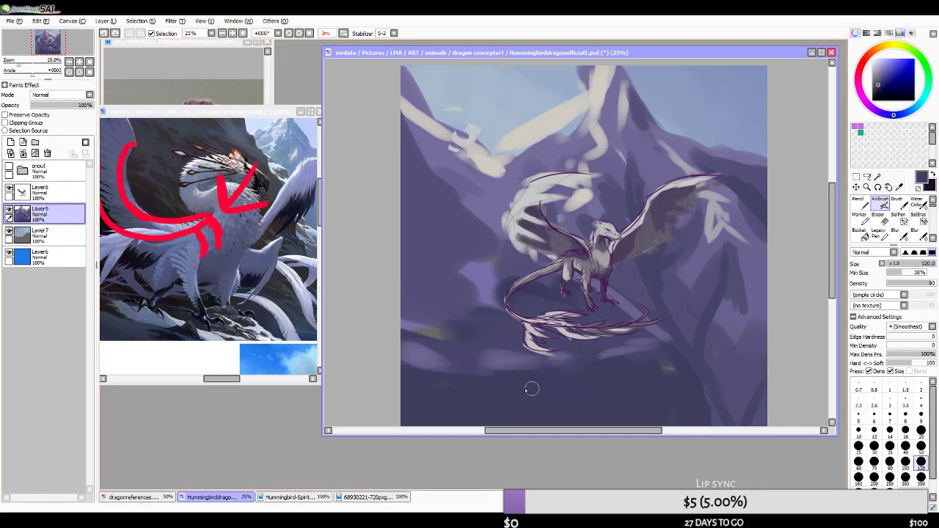
pyautogui.keyDown('alt'); pyautogui.click(414, 352); pyautogui.keyUp('alt')
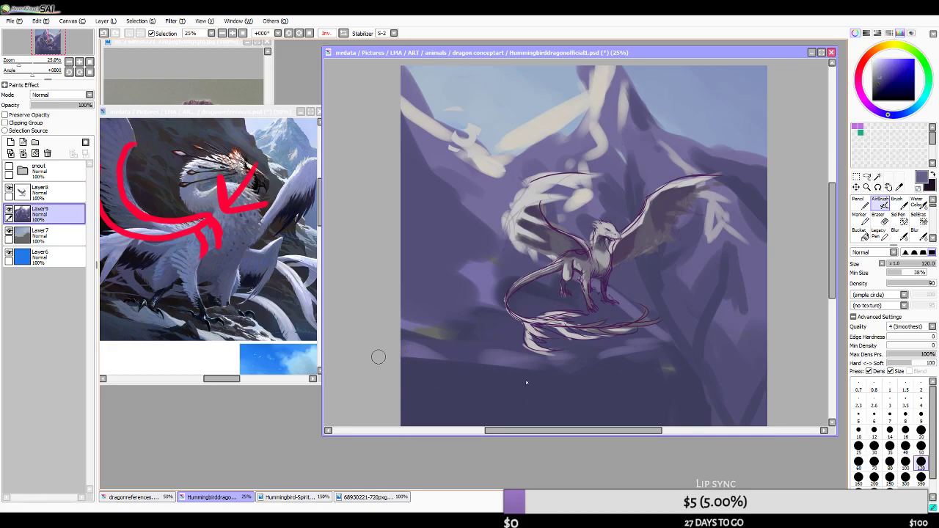
pyautogui.moveTo(396, 368); pyautogui.dragTo(553, 385)
pyautogui.moveTo(429, 354)
pyautogui.mouseDown()
pyautogui.moveTo(677, 358)
pyautogui.moveTo(620, 293)
pyautogui.moveTo(604, 303)
pyautogui.moveTo(681, 322)
pyautogui.moveTo(675, 334)
pyautogui.moveTo(570, 344)
pyautogui.mouseUp()
pyautogui.hotkey('ctrl', 'z')
# - Extend the ledge toward the rocks beyond the dragon's tail tip using purples sampled from the ground
pyautogui.keyDown('alt'); pyautogui.click(606, 316); pyautogui.keyUp('alt')
pyautogui.keyDown('alt'); pyautogui.click(699, 375); pyautogui.keyUp('alt')
pyautogui.moveTo(663, 368); pyautogui.dragTo(691, 354)
pyautogui.moveTo(701, 421); pyautogui.dragTo(704, 386)
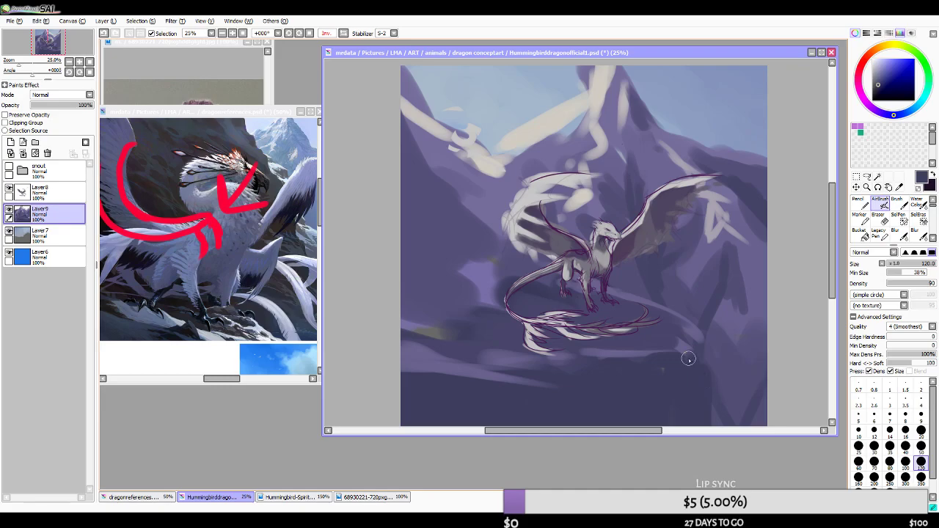
# - Cover the greenish patch on the ground behind the tail with sampled purple at brush size 200
pyautogui.press(']')
pyautogui.press(']')
pyautogui.keyDown('alt'); pyautogui.click(478, 340); pyautogui.keyUp('alt')
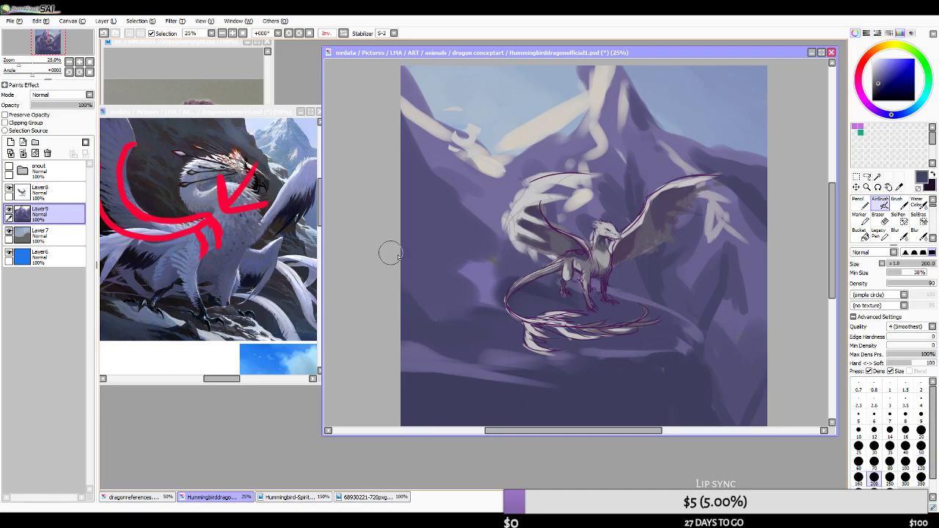
# - Fill Layer6 with the dark grey sampled from the background using the Bucket
pyautogui.keyDown('alt'); pyautogui.click(498, 256); pyautogui.keyUp('alt')
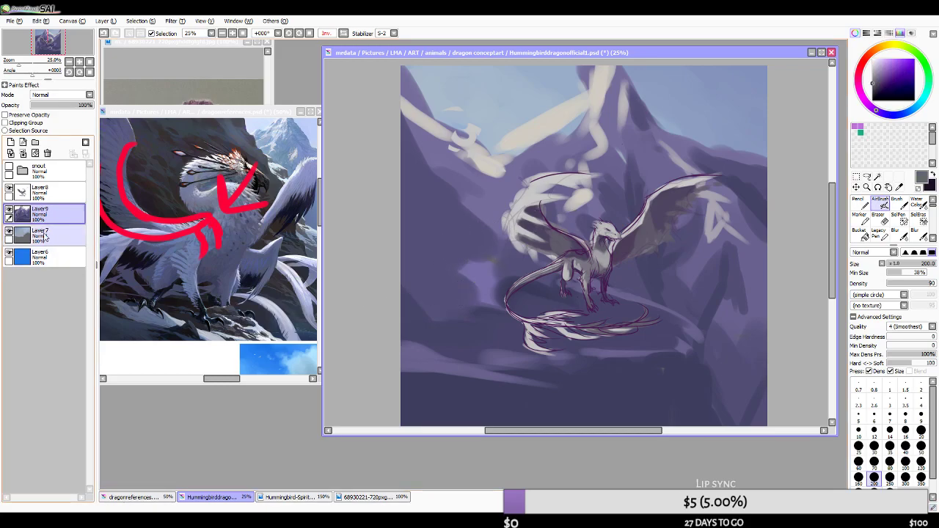
pyautogui.click(44, 256)
pyautogui.click(859, 234)
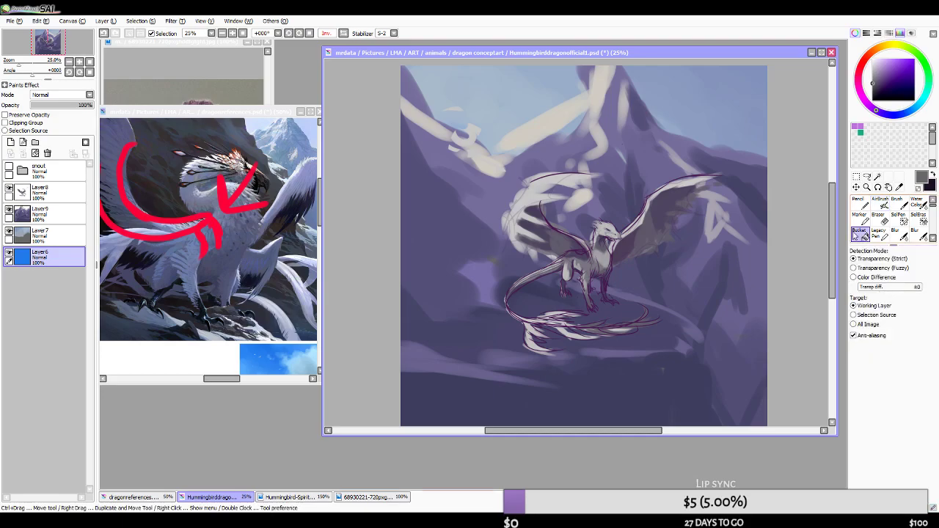
# - Merge Layer9 down into Layer7
pyautogui.click(20, 234)
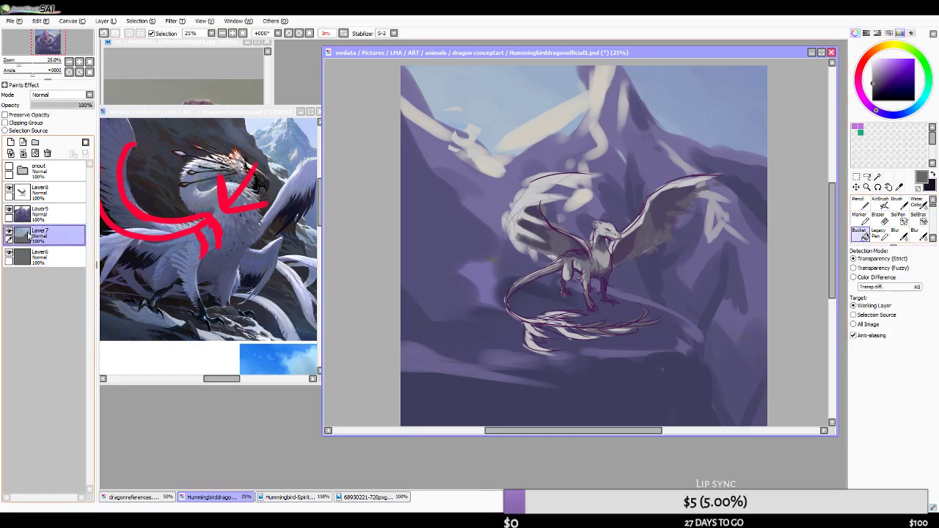
pyautogui.click(49, 215)
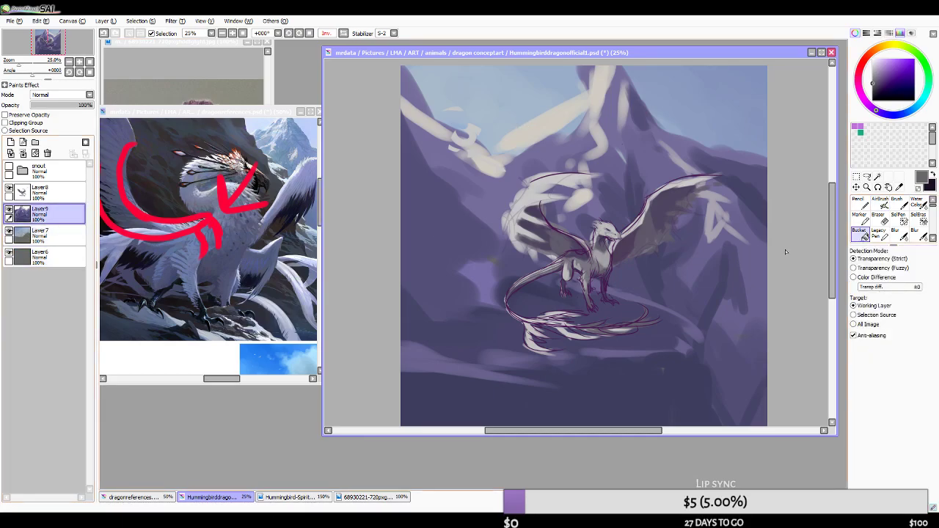
pyautogui.click(23, 153)
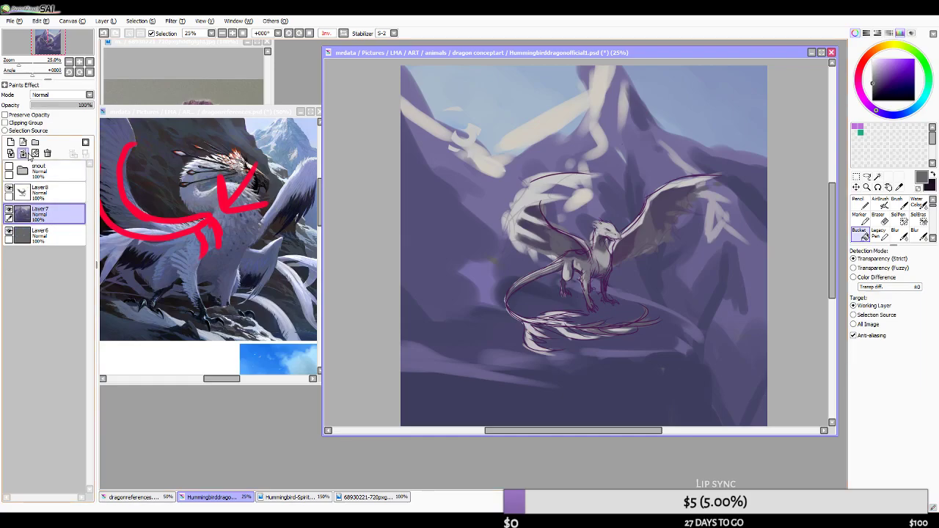
# - Darken the ledge in front of the dragon's feet with a sampled dark purple, using the AirBrush at size 300
pyautogui.click(880, 204)
pyautogui.press(']')
pyautogui.press(']')
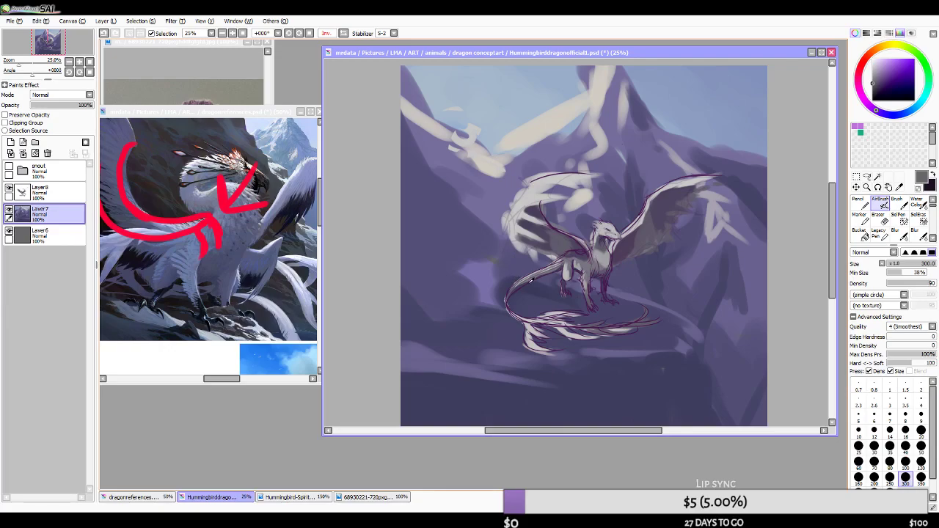
pyautogui.rightClick(531, 282)
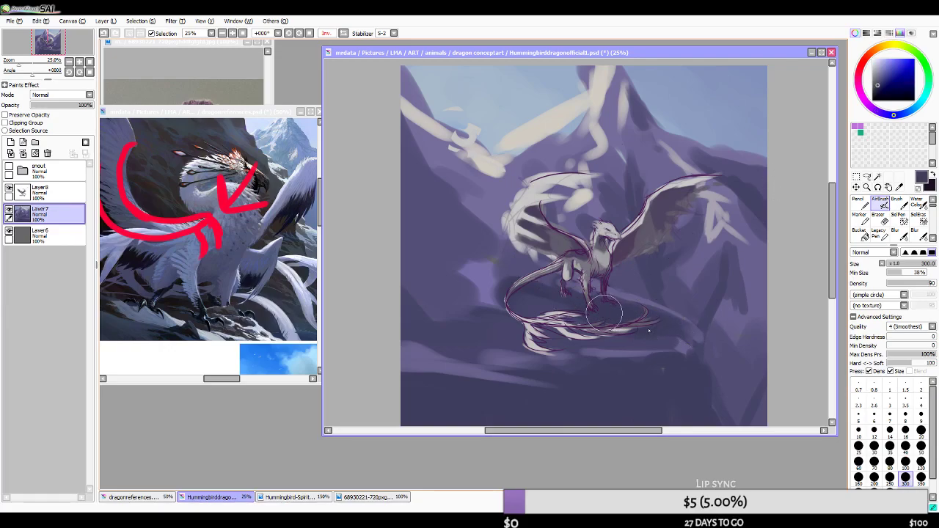
pyautogui.moveTo(611, 301); pyautogui.dragTo(669, 316)
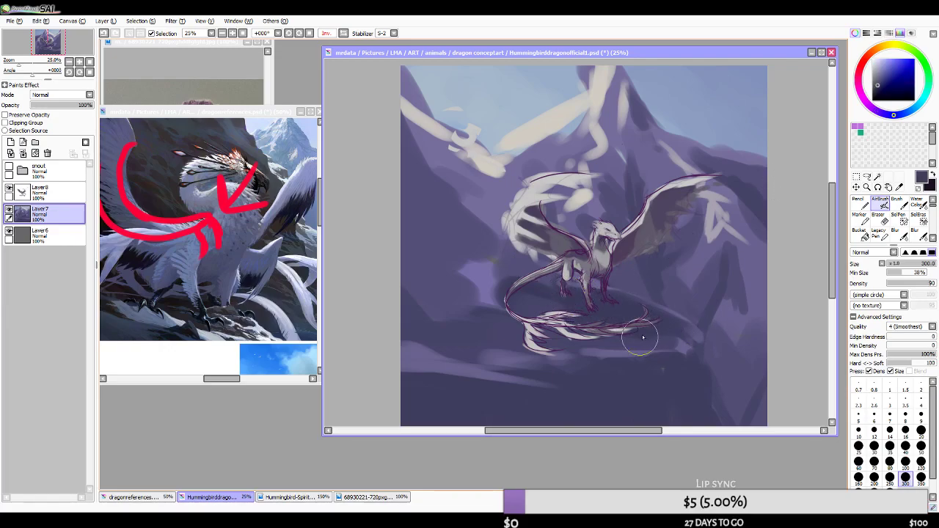
# - Paint the shadow under the dragon's body at brush size 160, undoing the last strokes
pyautogui.press('[')
pyautogui.press('[')
pyautogui.press('[')
pyautogui.moveTo(521, 307); pyautogui.dragTo(544, 310)
pyautogui.hotkey('ctrl', 'z')
pyautogui.hotkey('ctrl', 'z')
pyautogui.hotkey('ctrl', 'z')
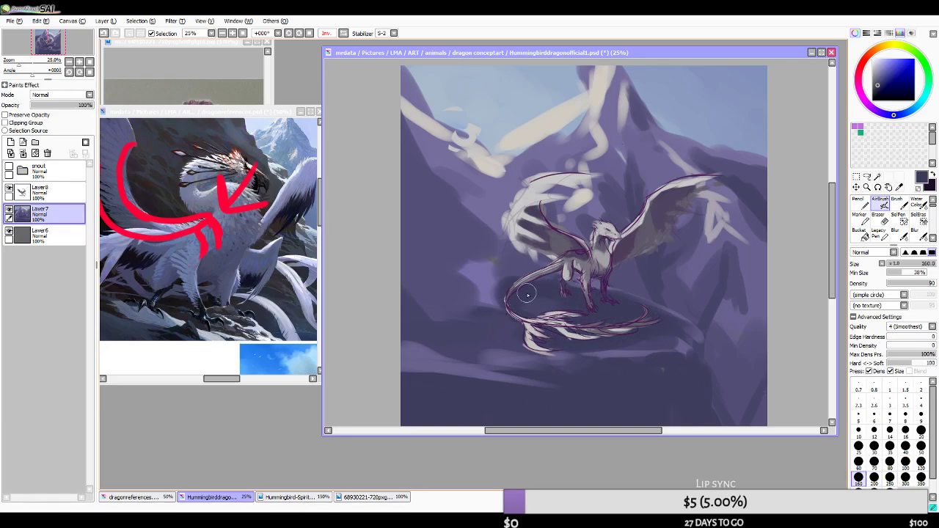
# - Cover the bright violet patch behind the dragon's tail with purples sampled from the surrounding ground and rock
pyautogui.keyDown('alt'); pyautogui.click(550, 279); pyautogui.keyUp('alt')
pyautogui.keyDown('alt'); pyautogui.click(564, 283); pyautogui.keyUp('alt')
pyautogui.moveTo(549, 276); pyautogui.dragTo(561, 282)
pyautogui.hotkey('ctrl', 'z')
pyautogui.keyDown('alt'); pyautogui.click(520, 267); pyautogui.keyUp('alt')
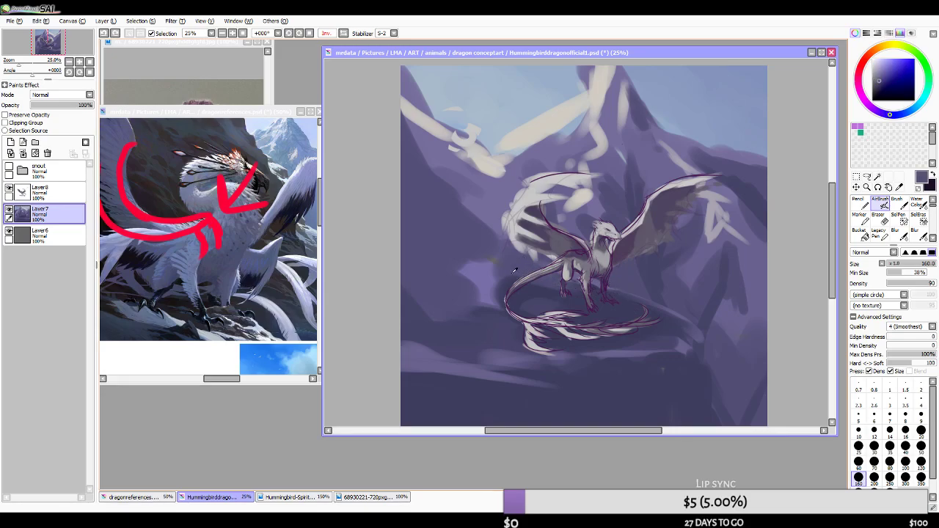
pyautogui.keyDown('alt'); pyautogui.click(528, 289); pyautogui.keyUp('alt')
pyautogui.keyDown('alt'); pyautogui.click(519, 272); pyautogui.keyUp('alt')
pyautogui.moveTo(508, 291)
pyautogui.mouseDown()
pyautogui.moveTo(528, 270)
pyautogui.moveTo(487, 267)
pyautogui.moveTo(518, 267)
pyautogui.moveTo(445, 291)
pyautogui.moveTo(461, 306)
pyautogui.moveTo(480, 277)
pyautogui.mouseUp()
pyautogui.keyDown('alt'); pyautogui.click(488, 270); pyautogui.keyUp('alt')
pyautogui.keyDown('alt'); pyautogui.click(503, 267); pyautogui.keyUp('alt')
pyautogui.hotkey('ctrl', 'z')
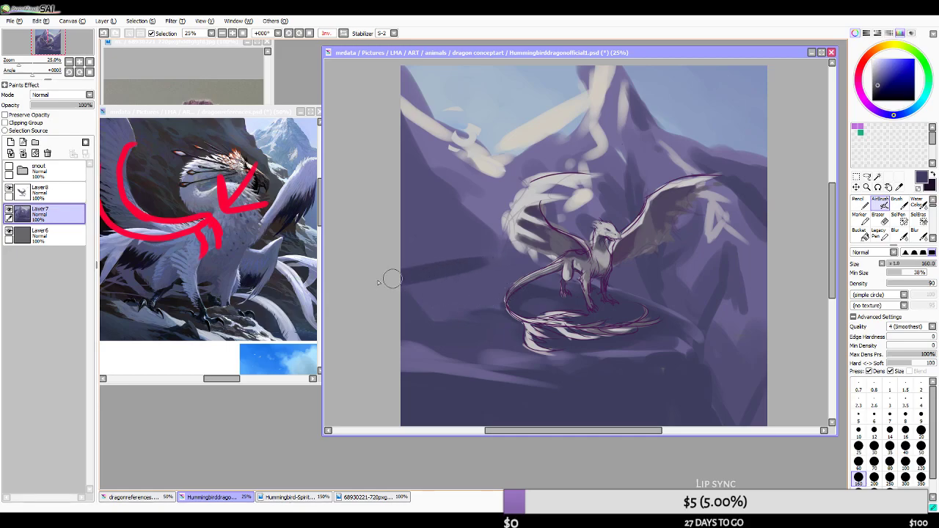
# - Mirror the view and paint dark shading on the ground and rock slope behind the tail with brush sizes 300 and 160
pyautogui.click(343, 33)
pyautogui.press(']')
pyautogui.press(']')
pyautogui.press(']')
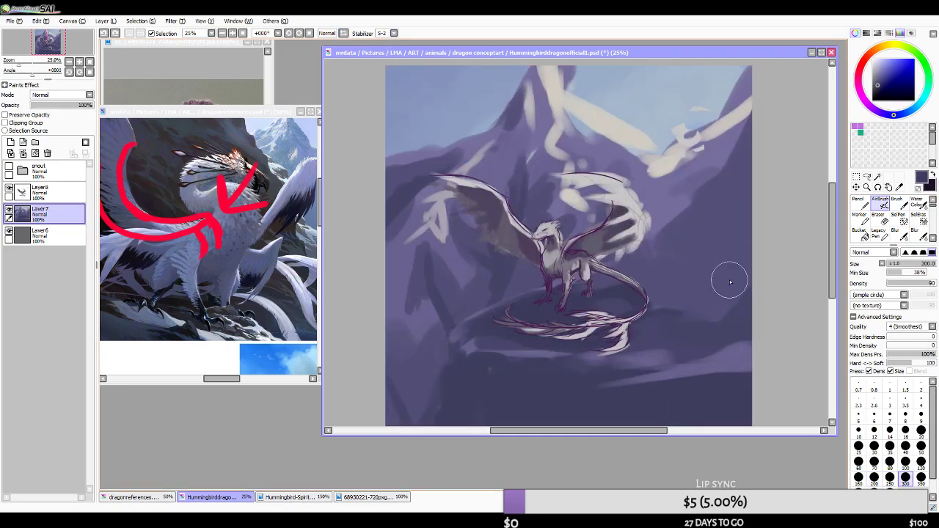
pyautogui.moveTo(768, 307)
pyautogui.mouseDown()
pyautogui.moveTo(680, 281)
pyautogui.moveTo(701, 295)
pyautogui.mouseUp()
pyautogui.press('[')
pyautogui.press('[')
pyautogui.press('[')
pyautogui.moveTo(655, 275)
pyautogui.mouseDown()
pyautogui.moveTo(719, 289)
pyautogui.moveTo(736, 256)
pyautogui.moveTo(741, 173)
pyautogui.mouseUp()
# - Test the near-black secondary colour on the rocks behind the tail and sample the blended dark purple from it
pyautogui.press('x')
pyautogui.press('x')
pyautogui.press('x')
pyautogui.moveTo(705, 264); pyautogui.dragTo(726, 253)
pyautogui.hotkey('ctrl', 'z')
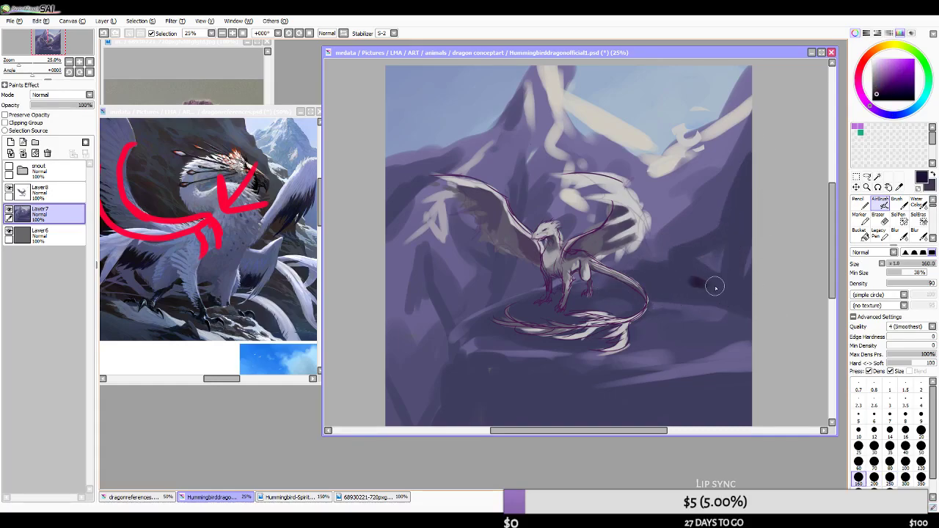
pyautogui.keyDown('alt'); pyautogui.click(699, 280); pyautogui.keyUp('alt')
# - Paint a dark shadow across the foreground beneath the ledge at brush size 250 and sample its purple
pyautogui.press(']')
pyautogui.press(']')
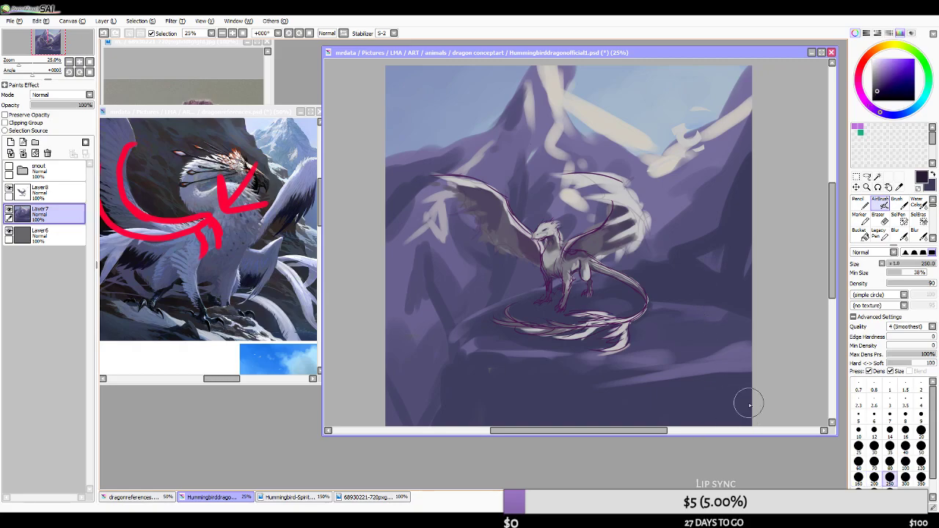
pyautogui.scroll(-1, 748, 411)
pyautogui.scroll(1, 712, 388)
pyautogui.moveTo(565, 404)
pyautogui.mouseDown()
pyautogui.moveTo(574, 385)
pyautogui.moveTo(592, 408)
pyautogui.mouseUp()
pyautogui.keyDown('alt'); pyautogui.click(566, 409); pyautogui.keyUp('alt')
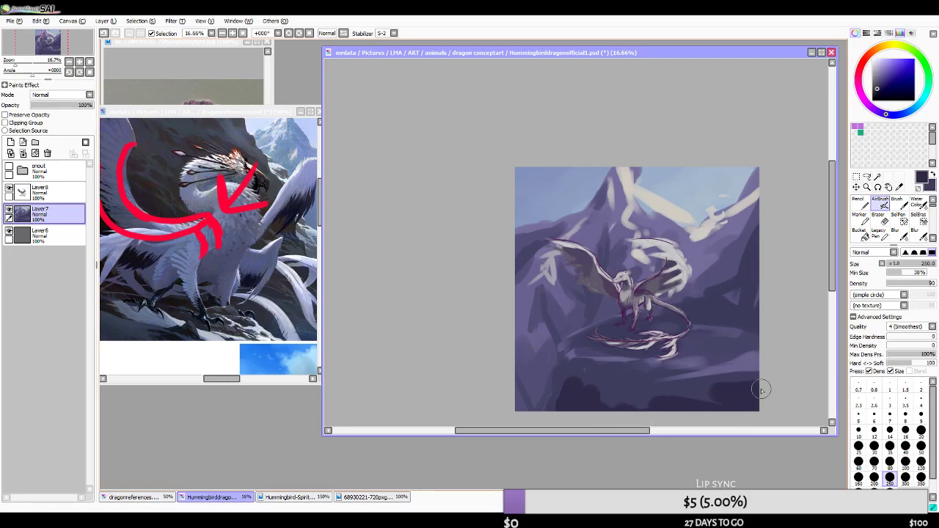
# - Even out the dark foreground shadow below the ledge with the sampled purple, using brush sizes 120 and 300
pyautogui.press('[')
pyautogui.press('[')
pyautogui.press('[')
pyautogui.press('[')
pyautogui.press(']')
pyautogui.press(']')
pyautogui.press(']')
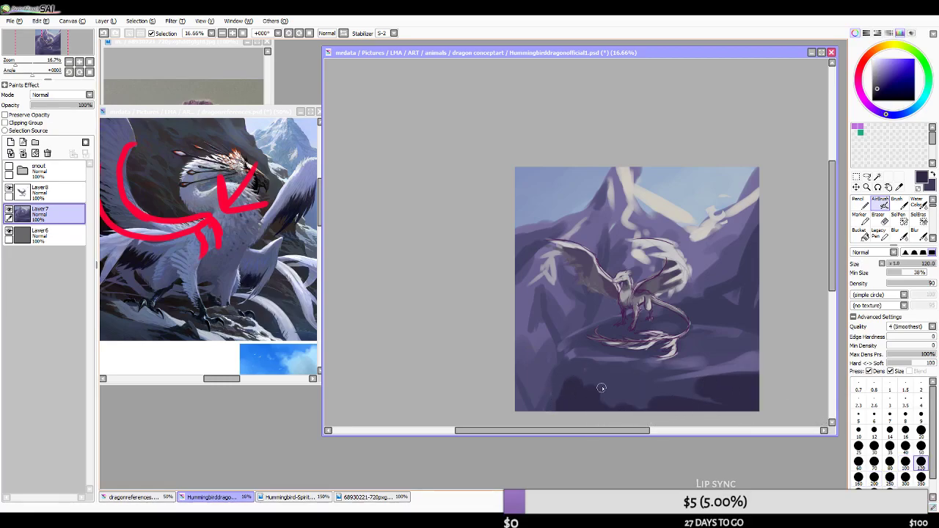
pyautogui.press(']')
pyautogui.press(']')
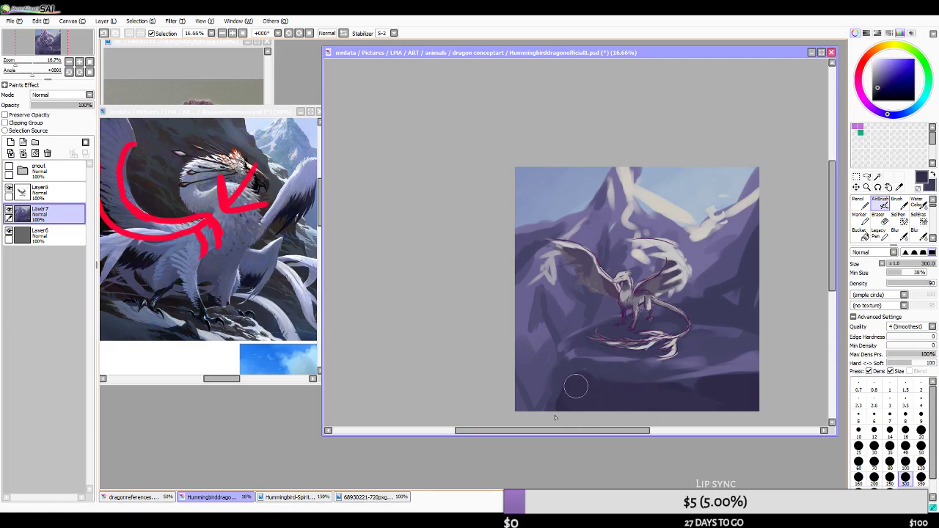
# - Shade the rock slope behind the dragon's raised wing and tail with broad dark purple strokes
pyautogui.moveTo(710, 317)
pyautogui.mouseDown()
pyautogui.moveTo(766, 329)
pyautogui.moveTo(748, 268)
pyautogui.mouseUp()
pyautogui.moveTo(748, 226); pyautogui.dragTo(764, 286)
pyautogui.moveTo(702, 295)
pyautogui.mouseDown()
pyautogui.moveTo(706, 310)
pyautogui.moveTo(721, 286)
pyautogui.mouseUp()
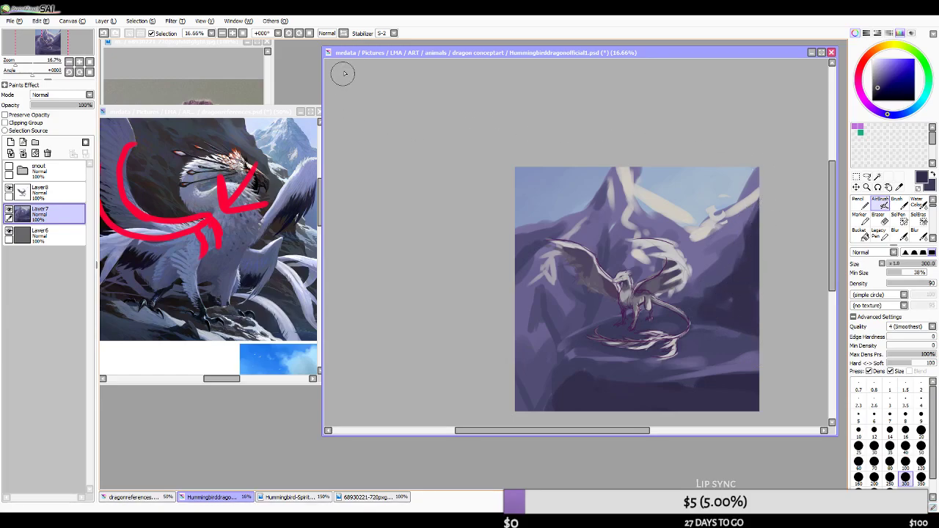
# - Check the painting mirrored and sample a mid purple from the ledge for the airbrush at size 160
pyautogui.click(343, 33)
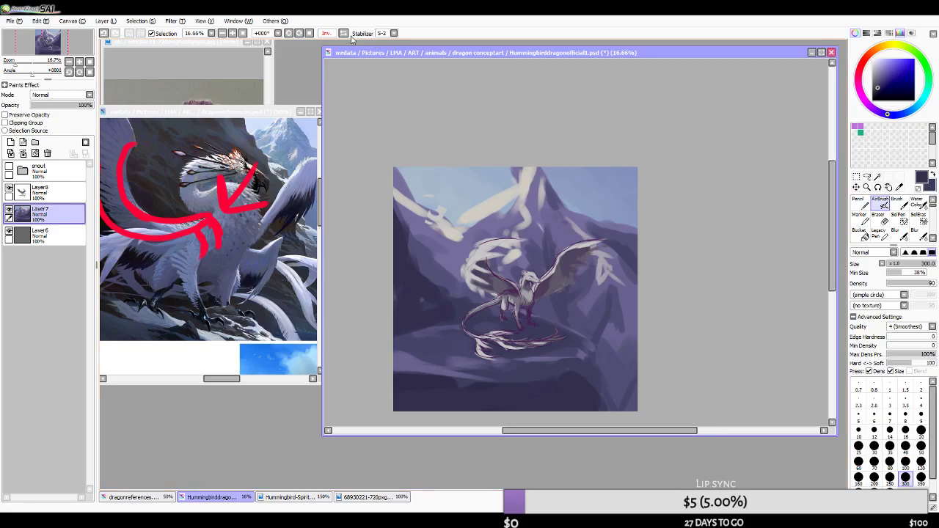
pyautogui.click(344, 33)
pyautogui.press('[')
pyautogui.press('[')
pyautogui.press('[')
pyautogui.press('[')
pyautogui.press('[')
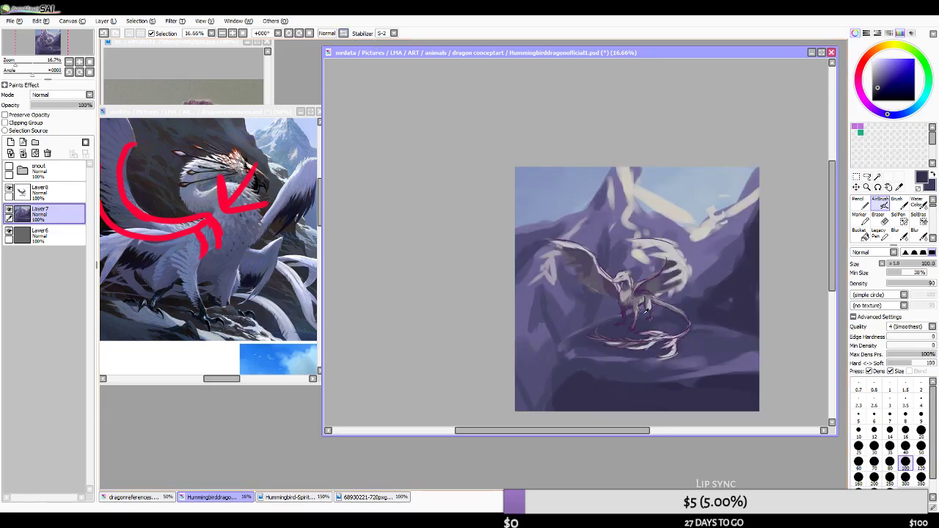
pyautogui.keyDown('alt'); pyautogui.click(608, 310); pyautogui.keyUp('alt')
pyautogui.keyDown('alt'); pyautogui.click(571, 348); pyautogui.keyUp('alt')
pyautogui.press(']')
pyautogui.press(']')
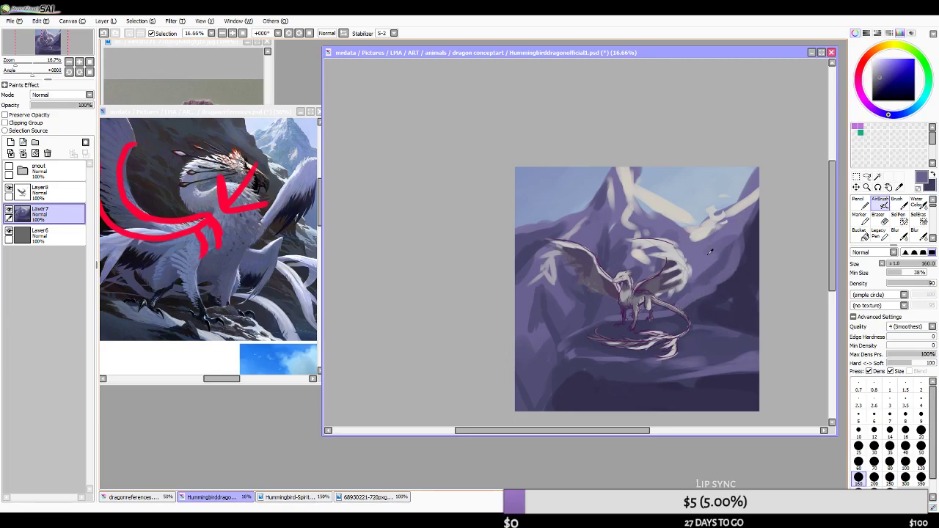
# - Touch up the rock slope behind the dragon's tail-side wing with a purple sampled there, using a larger airbrush
pyautogui.press(']')
pyautogui.press(']')
pyautogui.keyDown('alt'); pyautogui.click(727, 261); pyautogui.keyUp('alt')
pyautogui.moveTo(707, 276); pyautogui.dragTo(719, 258)
# - Sample the pale cream highlight and paint it along the slope edge beside the dark rocks at brush size 120
pyautogui.keyDown('alt'); pyautogui.click(709, 223); pyautogui.keyUp('alt')
pyautogui.press('[')
pyautogui.press('[')
pyautogui.press('[')
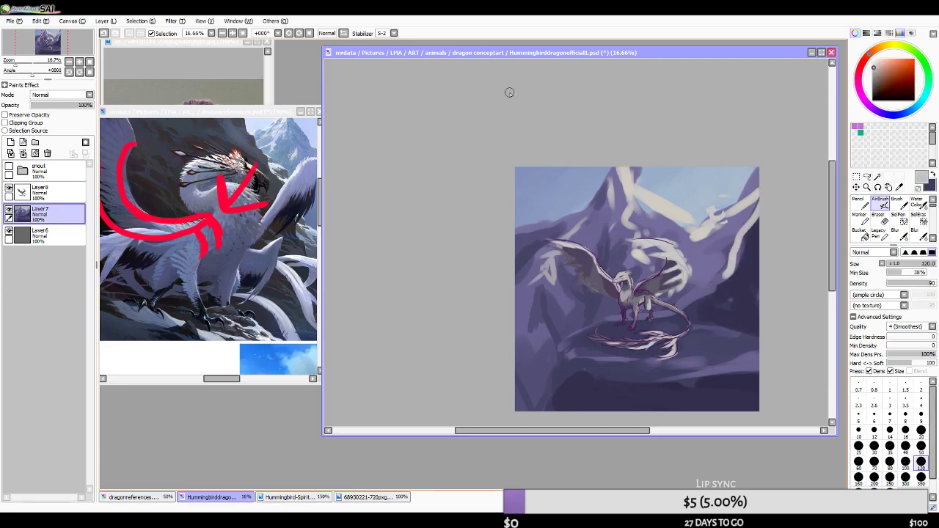
# - Mirror the view and paint cream highlights along the ledge's rim around the dragon, undoing the last stroke
pyautogui.click(334, 34)
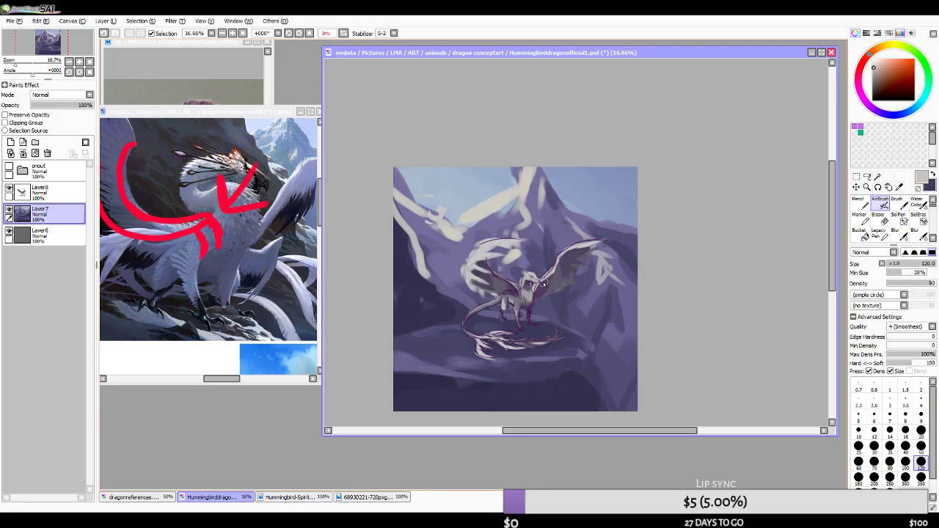
pyautogui.moveTo(550, 322); pyautogui.dragTo(593, 345)
pyautogui.moveTo(531, 320); pyautogui.dragTo(559, 322)
pyautogui.moveTo(599, 346); pyautogui.dragTo(522, 362)
pyautogui.hotkey('ctrl', 'z')
# - Smooth the foreground shadow below the ledge with its sampled dark purple at size 250 and restore the unmirrored view
pyautogui.press(']')
pyautogui.press(']')
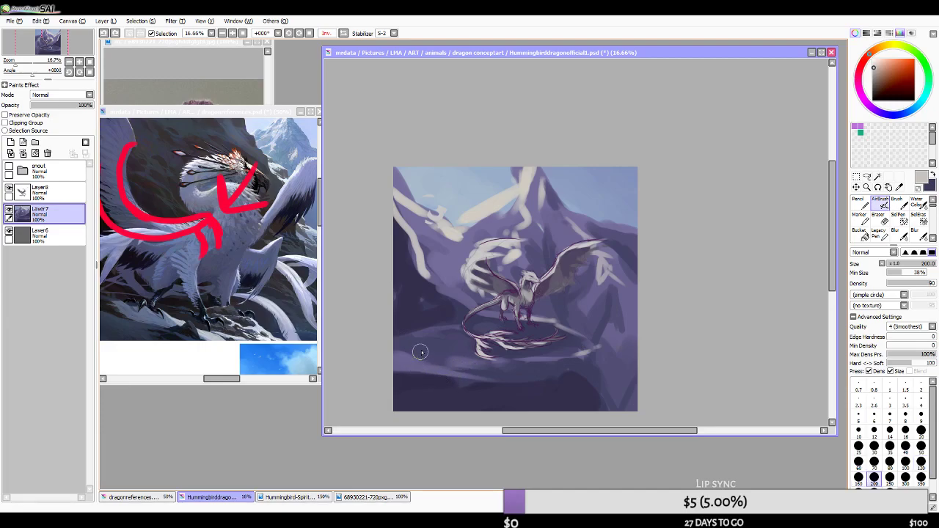
pyautogui.keyDown('alt'); pyautogui.click(469, 386); pyautogui.keyUp('alt')
pyautogui.press(']')
pyautogui.moveTo(423, 387); pyautogui.dragTo(486, 389)
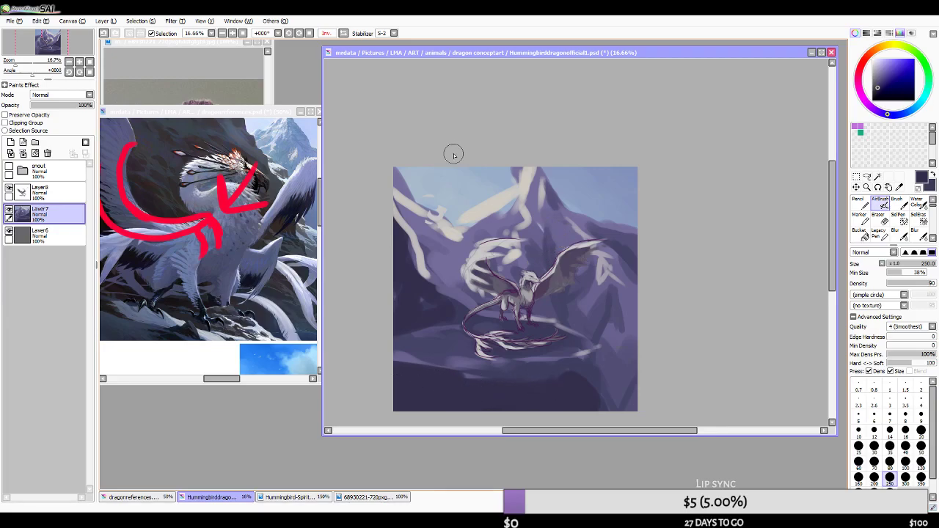
pyautogui.click(342, 33)
# - Review the whole painting and save the hummingbird dragon file
pyautogui.scroll(-2, 517, 196)
pyautogui.scroll(3, 586, 231)
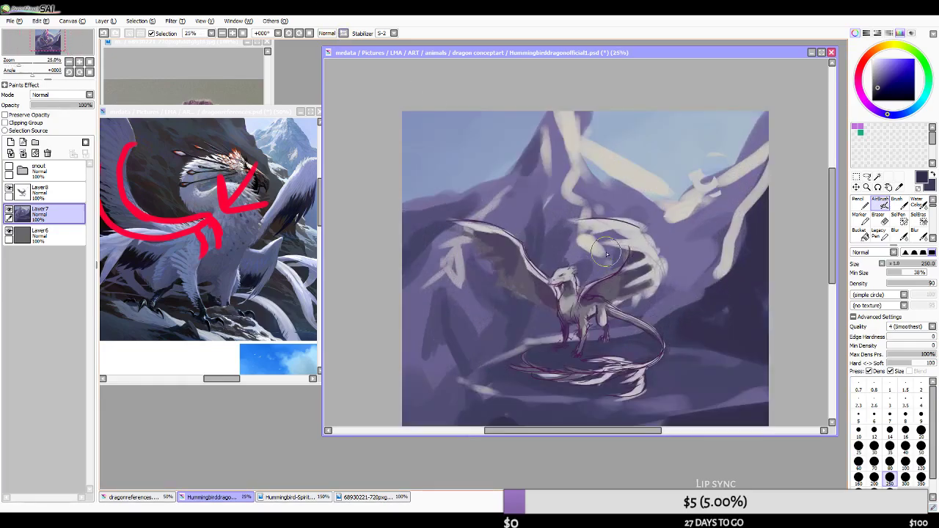
pyautogui.scroll(-1, 596, 305)
pyautogui.scroll(1, 627, 293)
pyautogui.scroll(-1, 590, 242)
pyautogui.scroll(1, 570, 255)
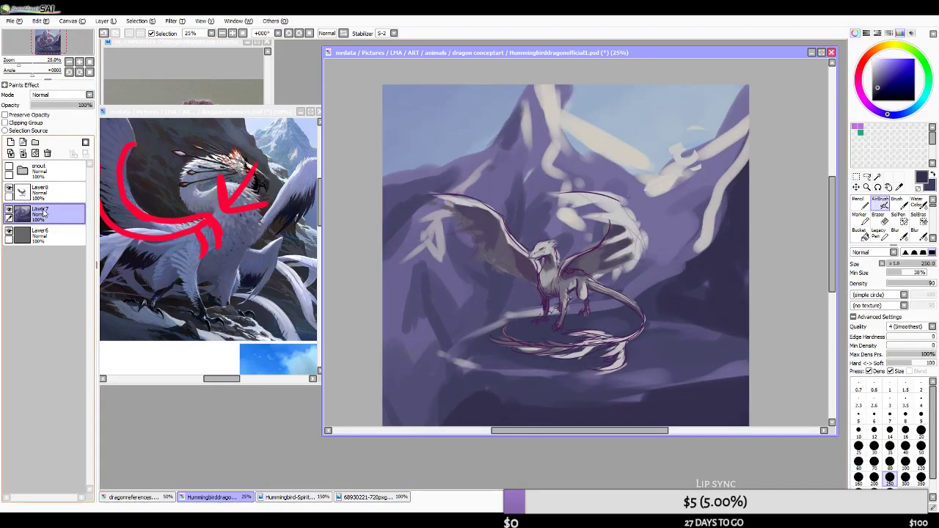
pyautogui.scroll(-1, 600, 192)
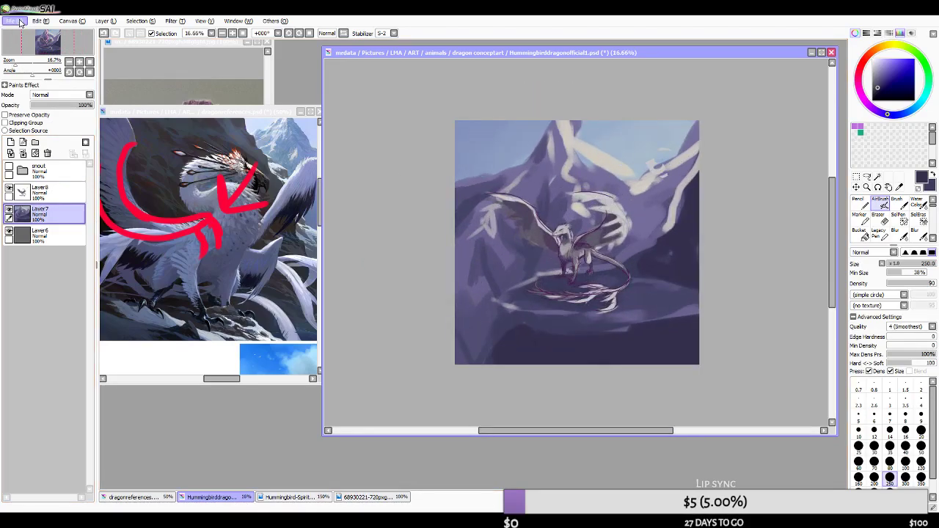
pyautogui.click(36, 91)
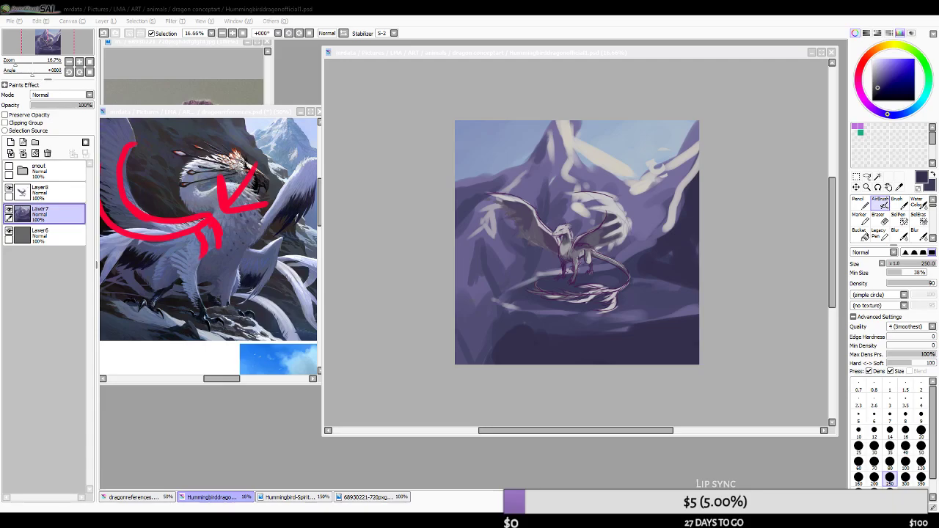
pyautogui.click(657, 52)
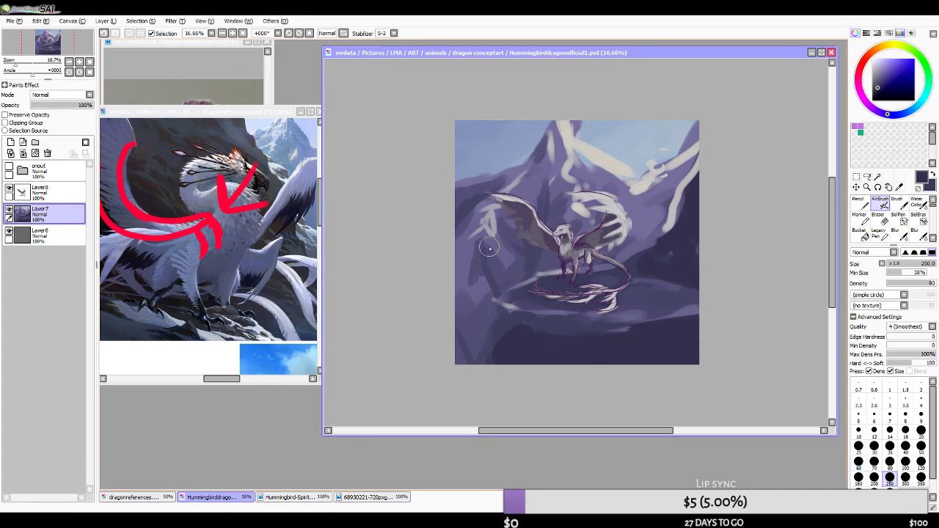
# - Switch to the dragon reference sheet and undo the red markup strokes drawn over the white dragon
pyautogui.moveTo(493, 250); pyautogui.dragTo(485, 248)
pyautogui.click(247, 111)
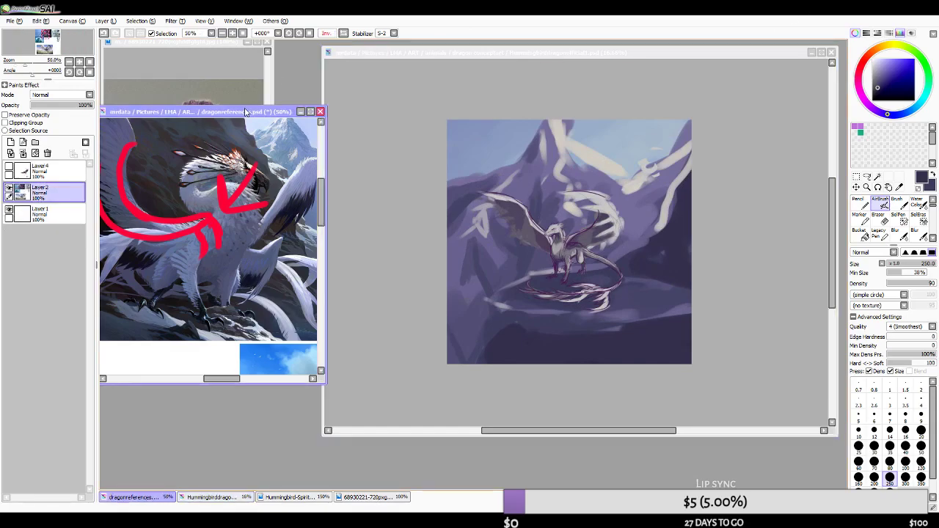
pyautogui.hotkey('ctrl', 'z')
pyautogui.hotkey('ctrl', 'z')
pyautogui.hotkey('ctrl', 'z')
pyautogui.hotkey('ctrl', 'z')
pyautogui.hotkey('ctrl', 'z')
pyautogui.hotkey('ctrl', 'z')
pyautogui.hotkey('ctrl', 'z')
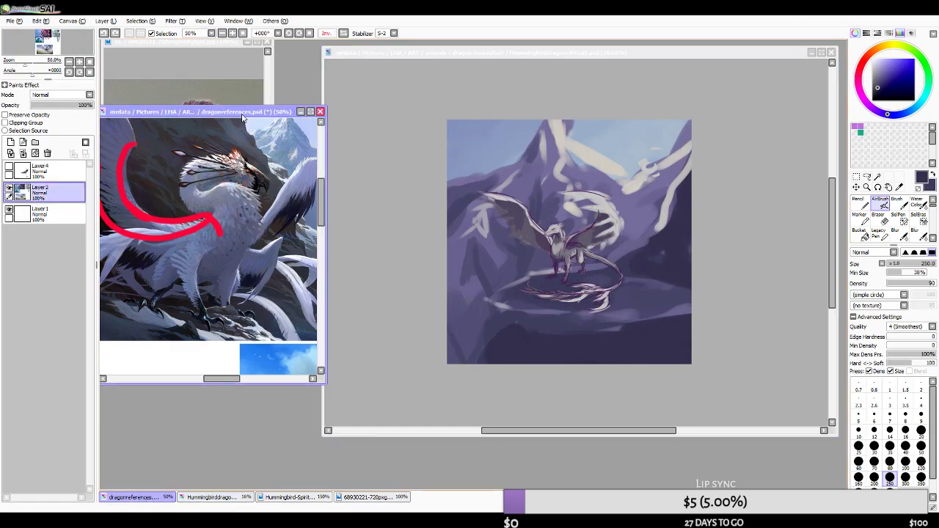
# - Show the entire dragon reference sheet and bring the hummingbird photo in front of it
pyautogui.scroll(-6, 218, 245)
pyautogui.scroll(2, 183, 263)
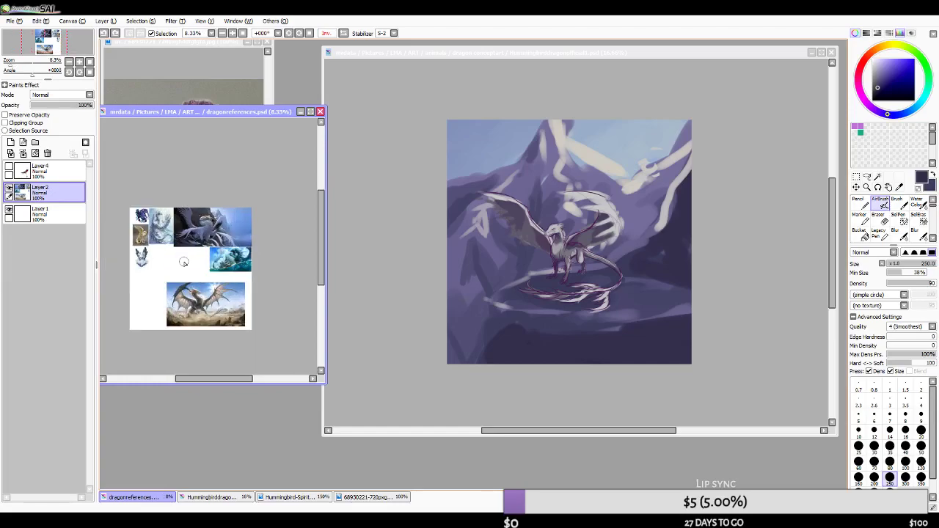
pyautogui.click(11, 22)
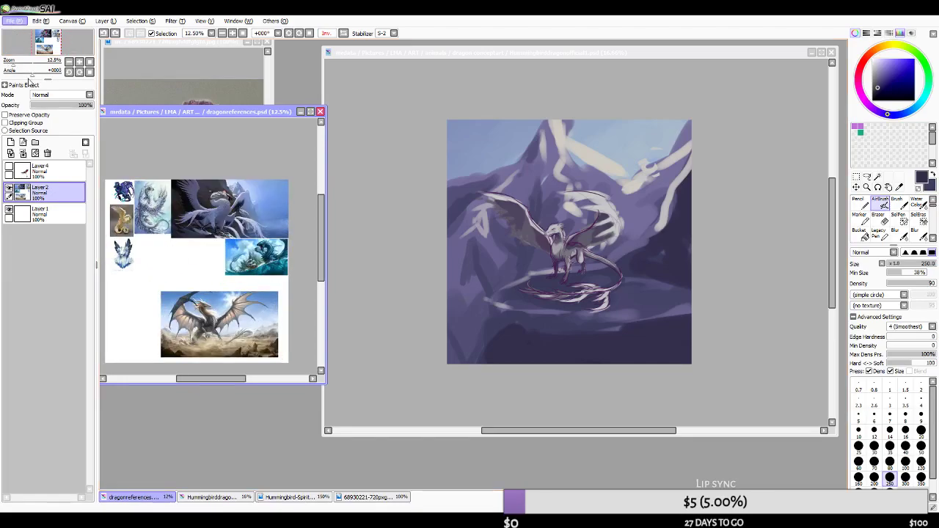
pyautogui.click(209, 123)
pyautogui.click(225, 42)
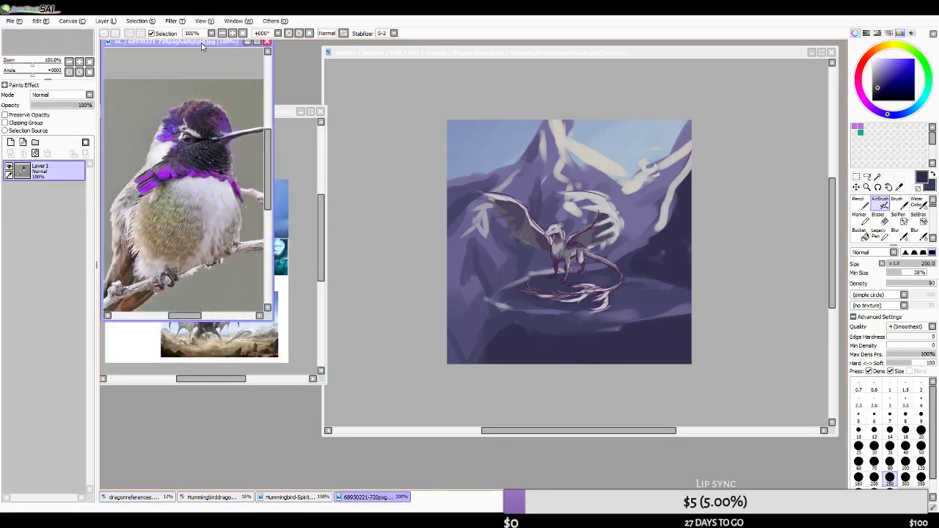
# - Return to the dragon painting and move the dragon on Layer8 slightly down and to the right
pyautogui.click(459, 58)
pyautogui.scroll(1, 577, 239)
pyautogui.scroll(-1, 576, 236)
pyautogui.scroll(1, 550, 235)
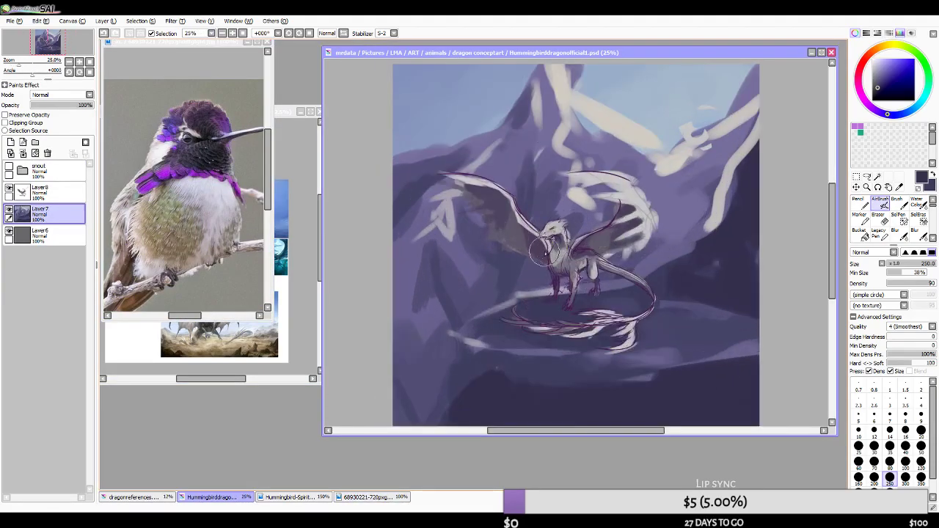
pyautogui.click(9, 190)
pyautogui.click(10, 189)
pyautogui.click(49, 193)
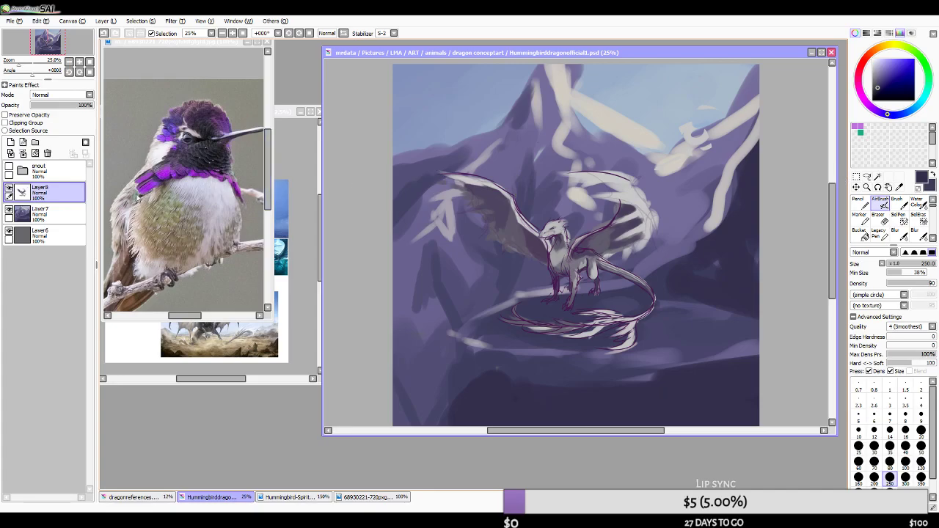
pyautogui.click(856, 188)
pyautogui.moveTo(620, 197); pyautogui.dragTo(636, 215)
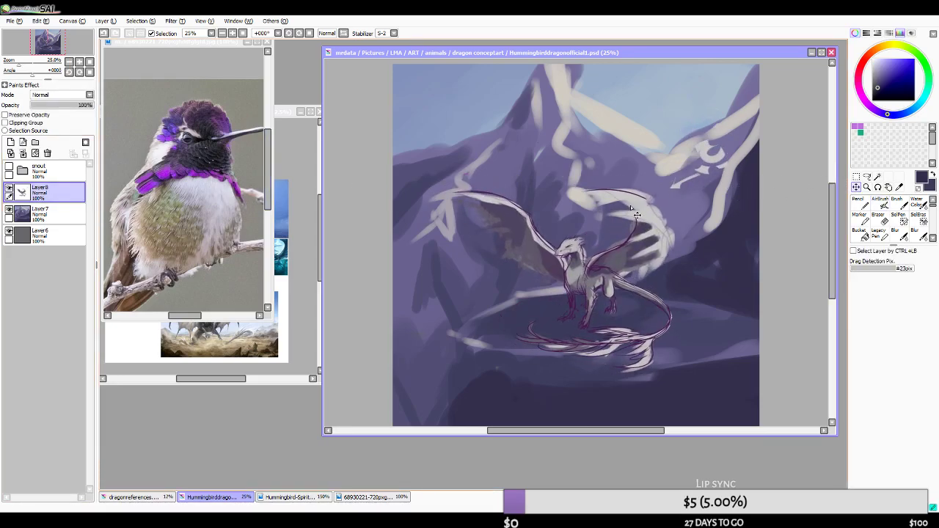
# - Erase the stray pale marks above the dragon's wing on Layer8, using a large eraser
pyautogui.click(879, 219)
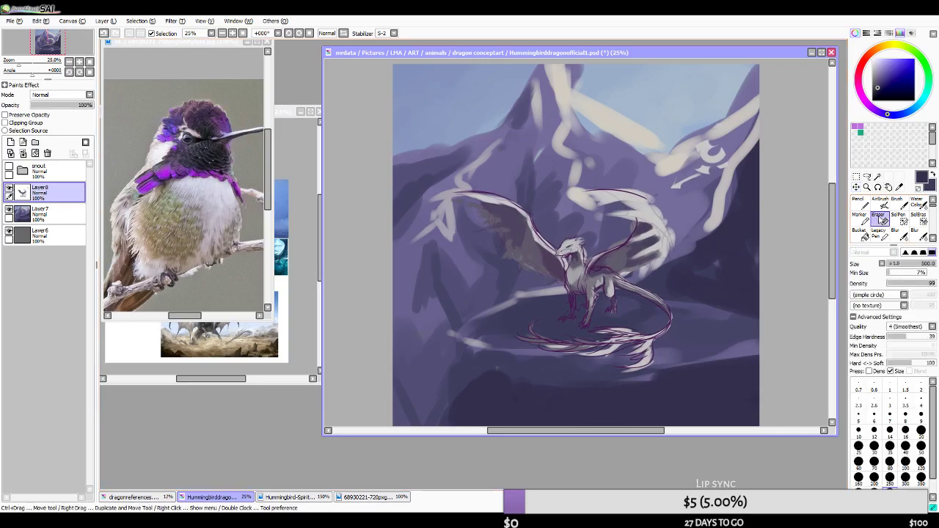
pyautogui.moveTo(671, 130)
pyautogui.mouseDown()
pyautogui.moveTo(711, 178)
pyautogui.moveTo(716, 211)
pyautogui.mouseUp()
pyautogui.press('[')
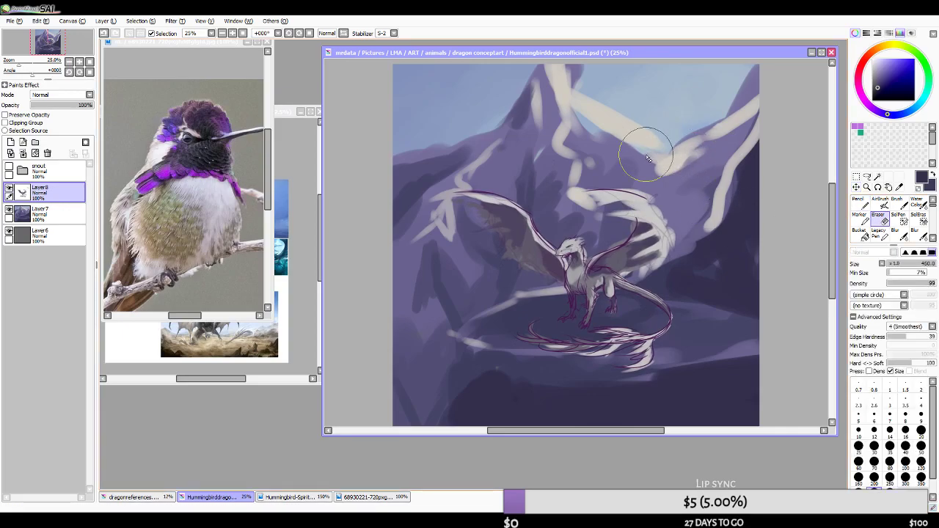
# - Duplicate the background painting on Layer7 and merge the copy back down into it
pyautogui.click(49, 212)
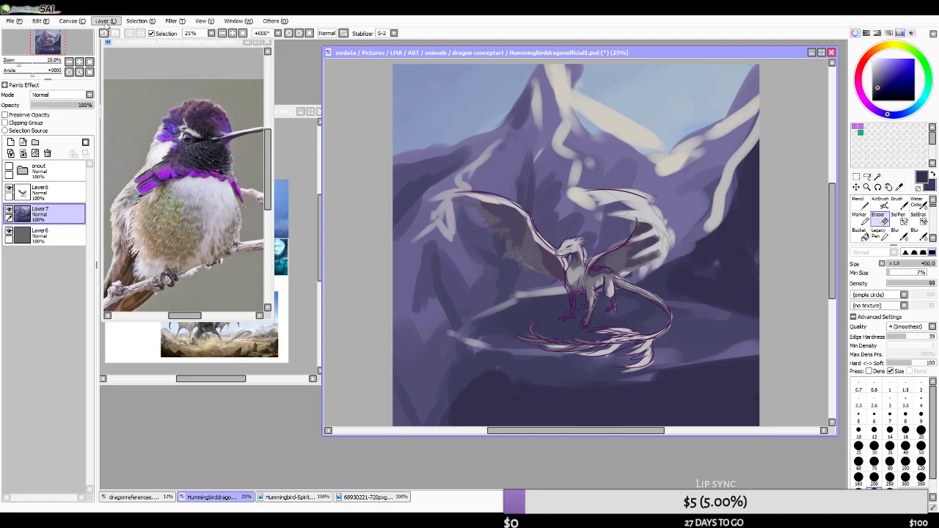
pyautogui.click(106, 60)
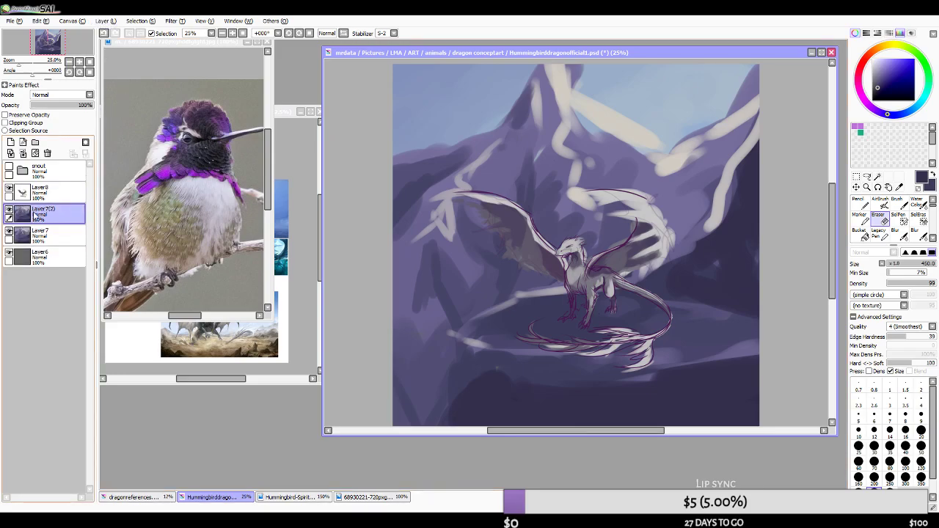
pyautogui.hotkey('ctrl', 'e')
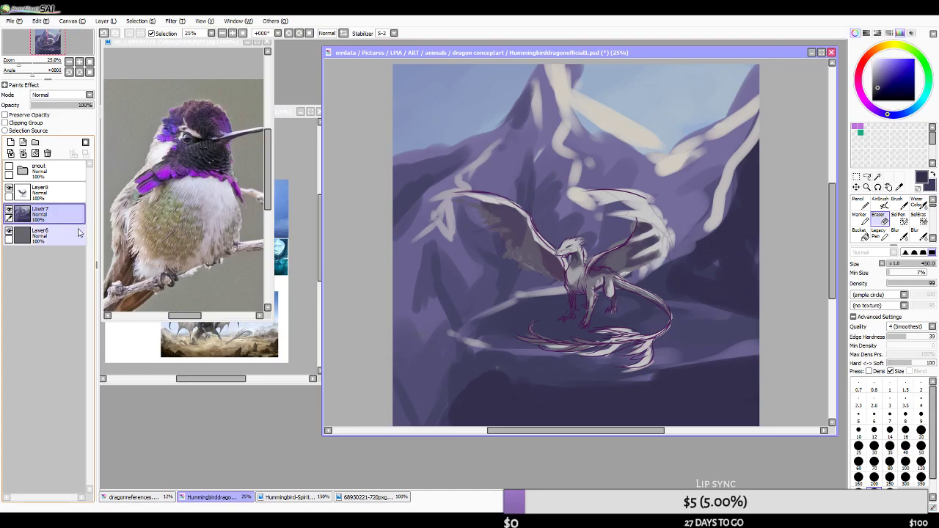
# - Compare the painting in normal and mirrored view, with the dragon layer hidden and shown
pyautogui.click(343, 35)
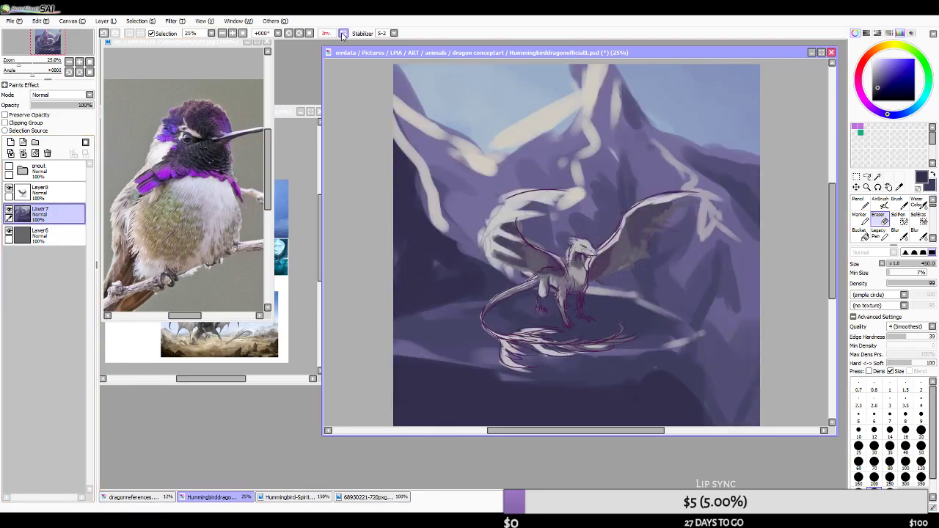
pyautogui.click(342, 35)
pyautogui.click(343, 34)
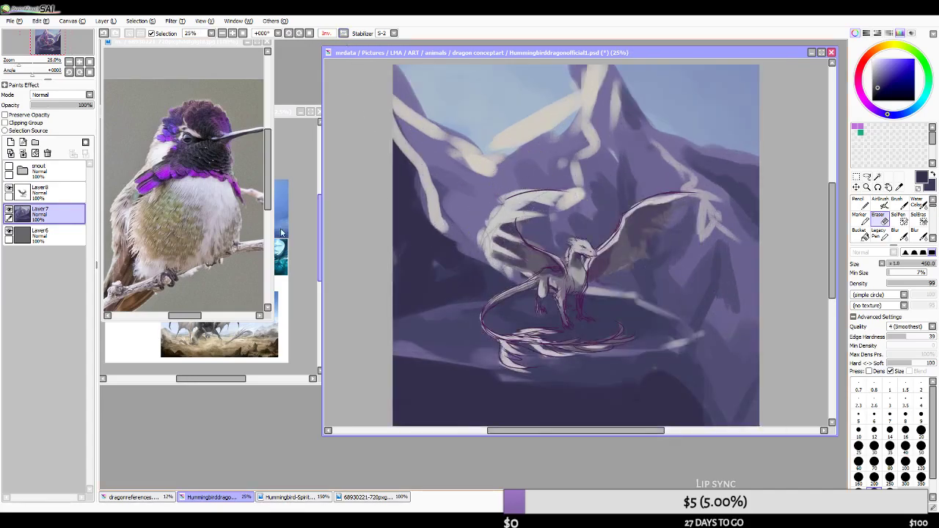
pyautogui.click(8, 188)
pyautogui.click(9, 189)
# - Adjust the hue of the dragon on Layer8 with a colour adjustment filter and check it against the background
pyautogui.click(53, 192)
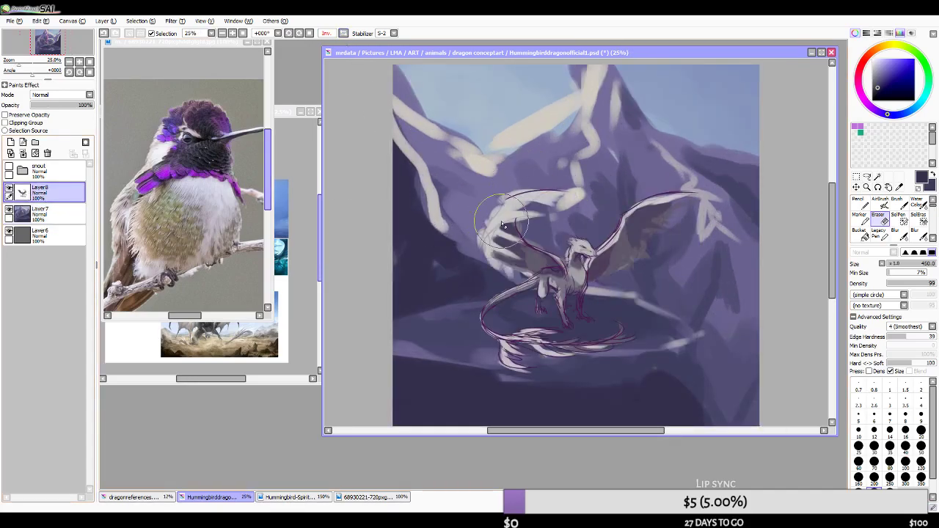
pyautogui.scroll(-1, 616, 226)
pyautogui.scroll(2, 616, 226)
pyautogui.click(175, 22)
pyautogui.click(183, 33)
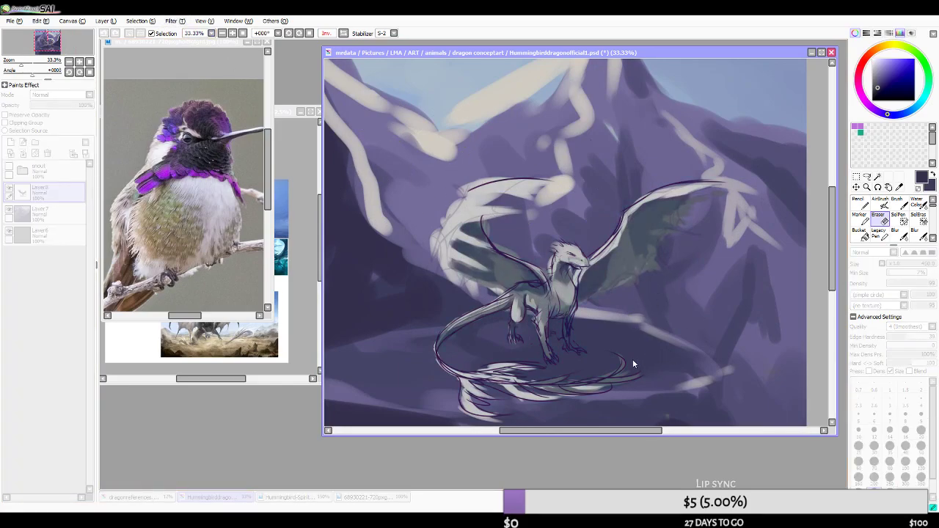
pyautogui.moveTo(633, 361); pyautogui.dragTo(658, 361)
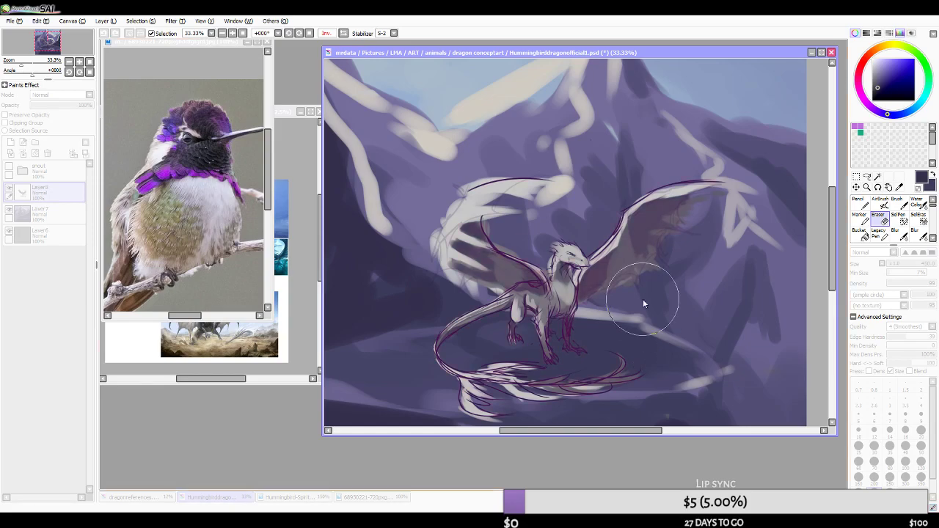
pyautogui.scroll(-3, 612, 232)
pyautogui.scroll(-2, 585, 205)
pyautogui.scroll(3, 607, 236)
pyautogui.scroll(1, 530, 232)
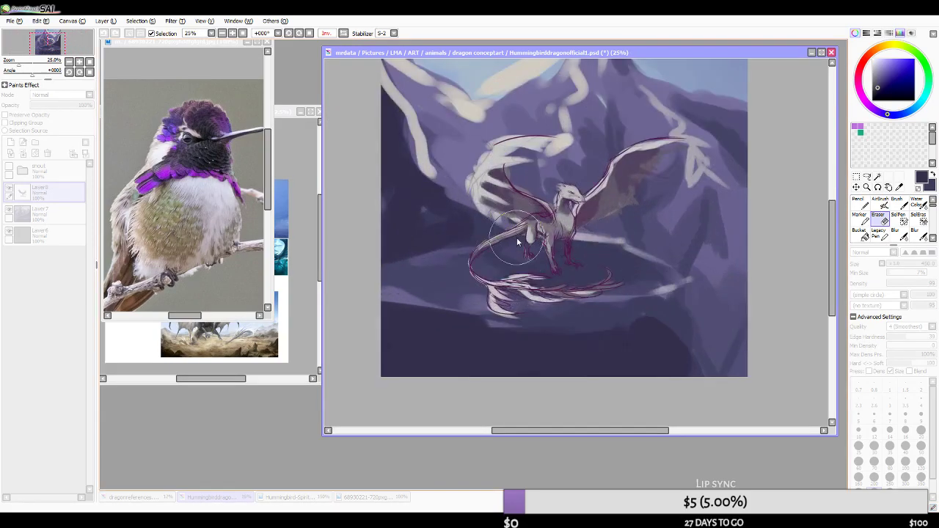
pyautogui.click(714, 400)
pyautogui.scroll(-3, 589, 297)
pyautogui.scroll(2, 597, 288)
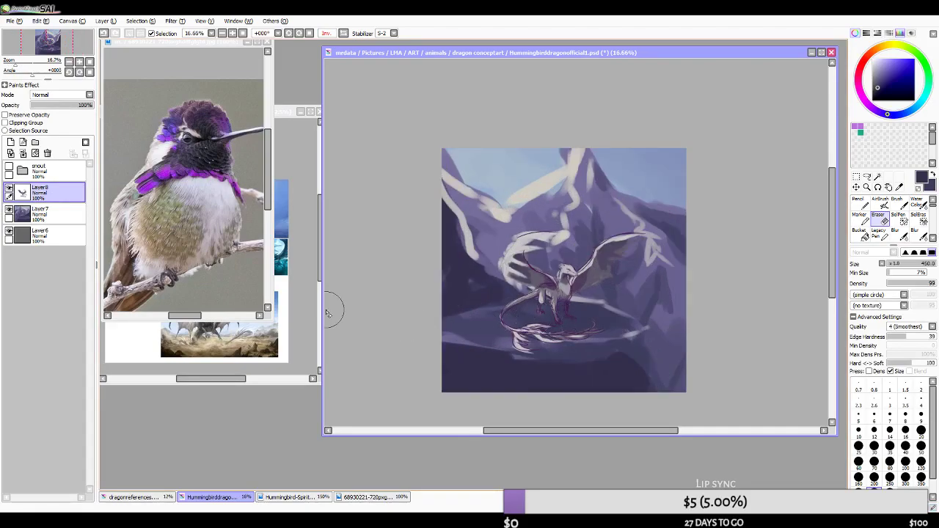
# - Add a new layer directly above the Layer7 background for airbrushing, with the pale cream highlight sampled from the mountain peak
pyautogui.click(39, 218)
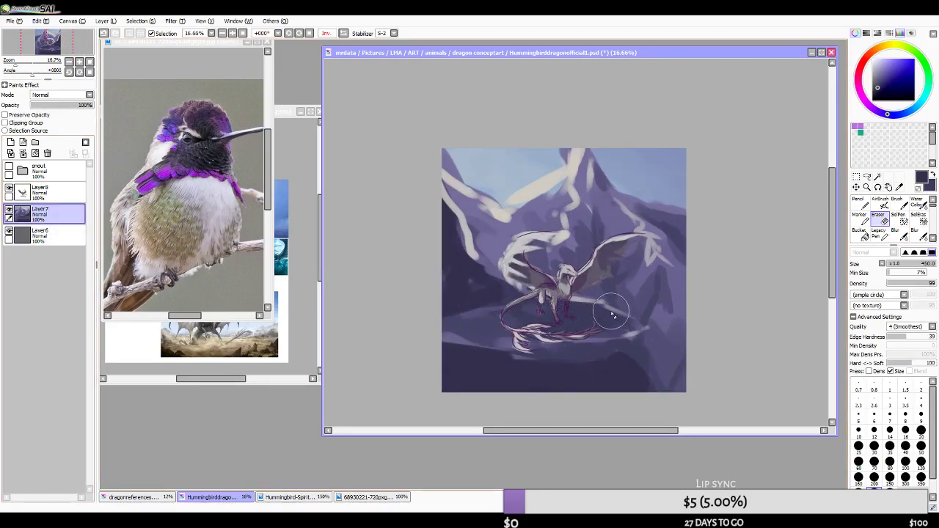
pyautogui.scroll(-1, 638, 297)
pyautogui.scroll(1, 550, 326)
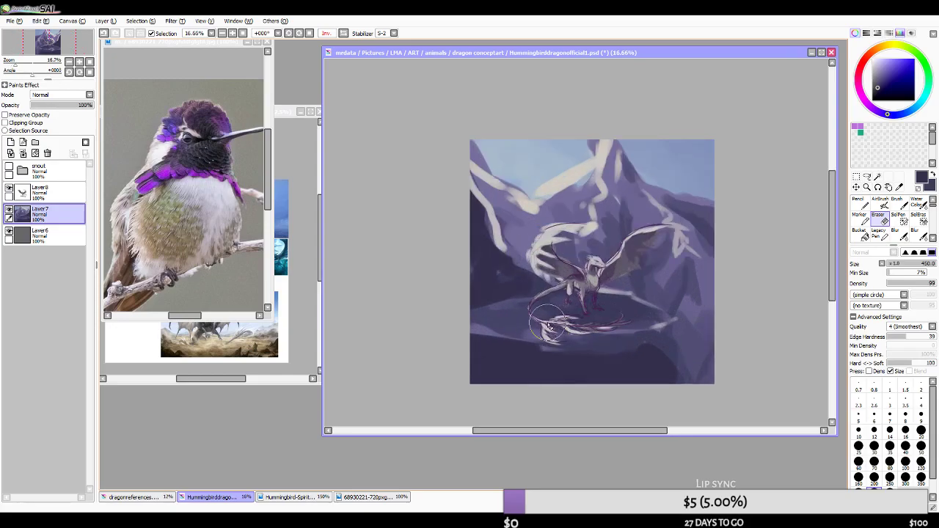
pyautogui.keyDown('alt'); pyautogui.click(562, 206); pyautogui.keyUp('alt')
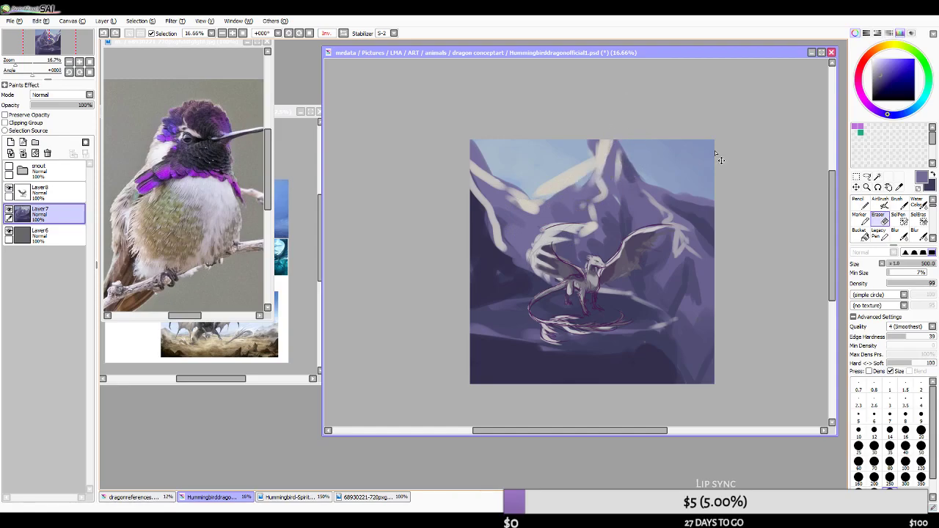
pyautogui.click(904, 253)
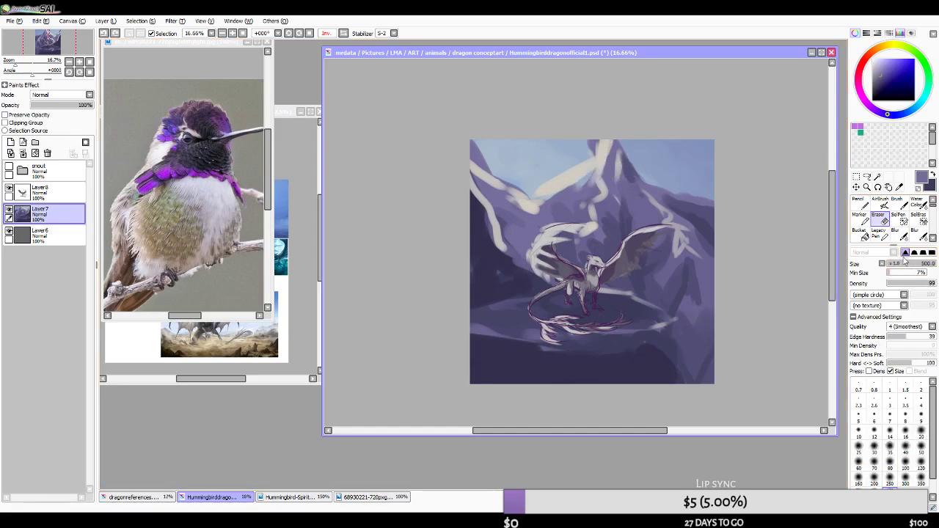
pyautogui.click(907, 287)
pyautogui.keyDown('alt'); pyautogui.click(598, 176); pyautogui.keyUp('alt')
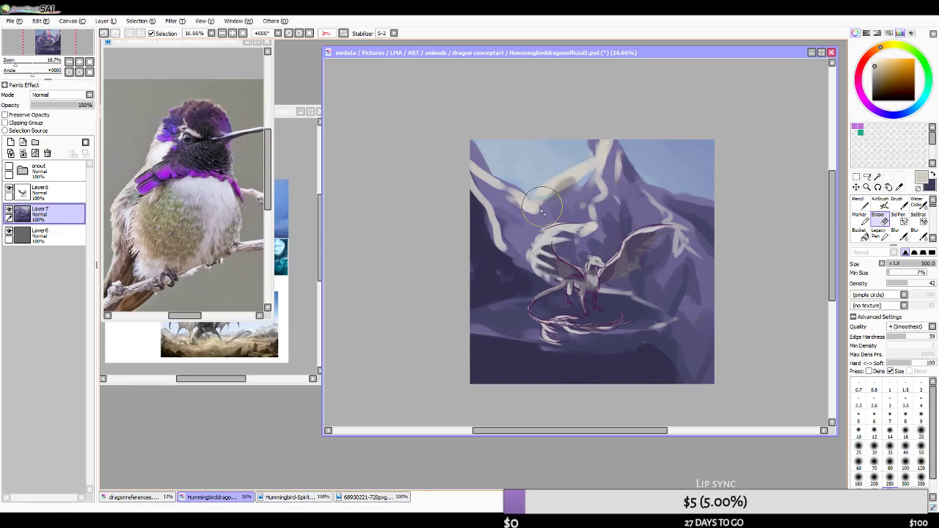
pyautogui.click(10, 141)
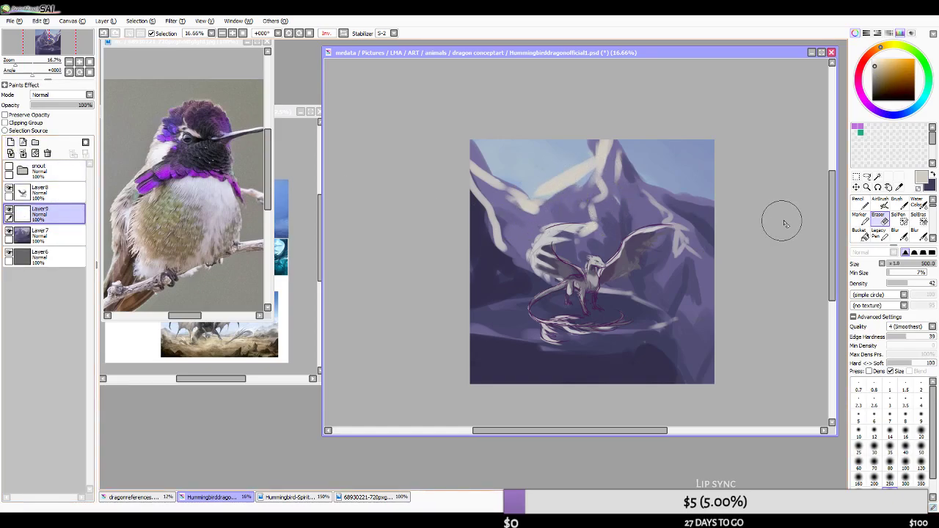
pyautogui.click(933, 283)
pyautogui.press('v')
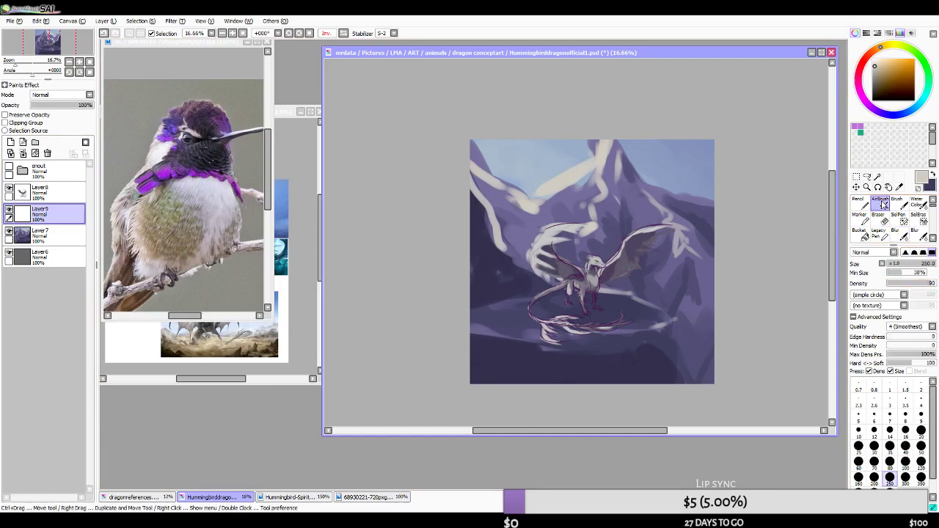
# - Airbrush a soft pale glow over the mountain slope beside the peak with brush size 500 and density 28
pyautogui.press(']')
pyautogui.press(']')
pyautogui.press(']')
pyautogui.press(']')
pyautogui.press(']')
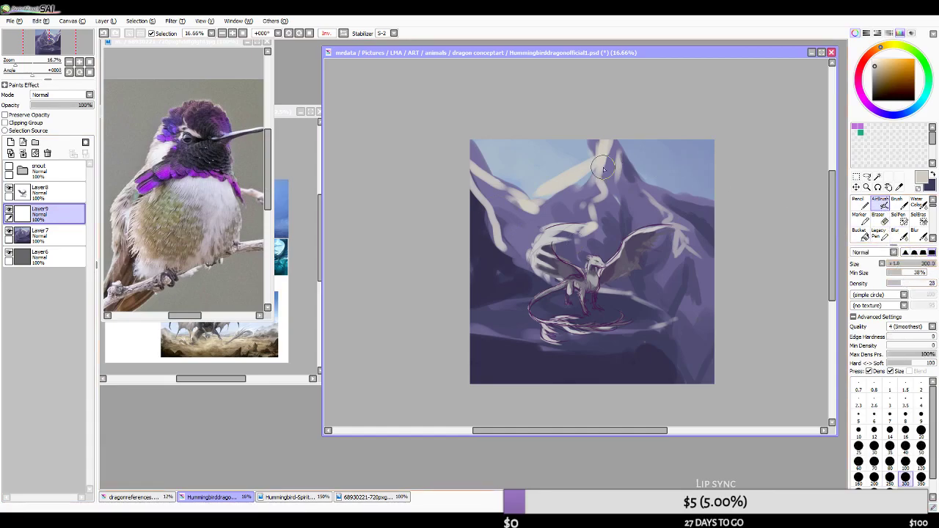
pyautogui.moveTo(571, 185); pyautogui.dragTo(576, 202)
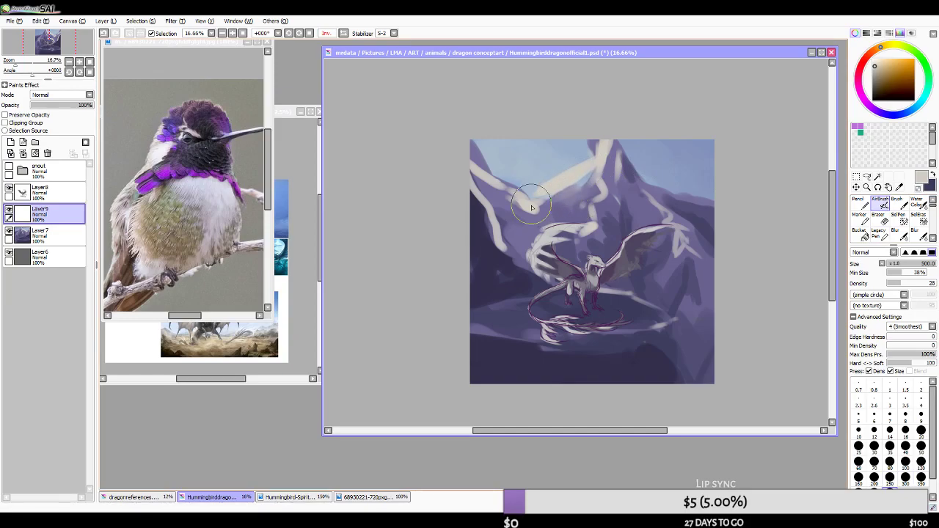
# - Soften the peak's near slope with a sampled grey-purple and run pale cream along the opposite ridge, airbrush size 250
pyautogui.keyDown('alt'); pyautogui.click(581, 185); pyautogui.keyUp('alt')
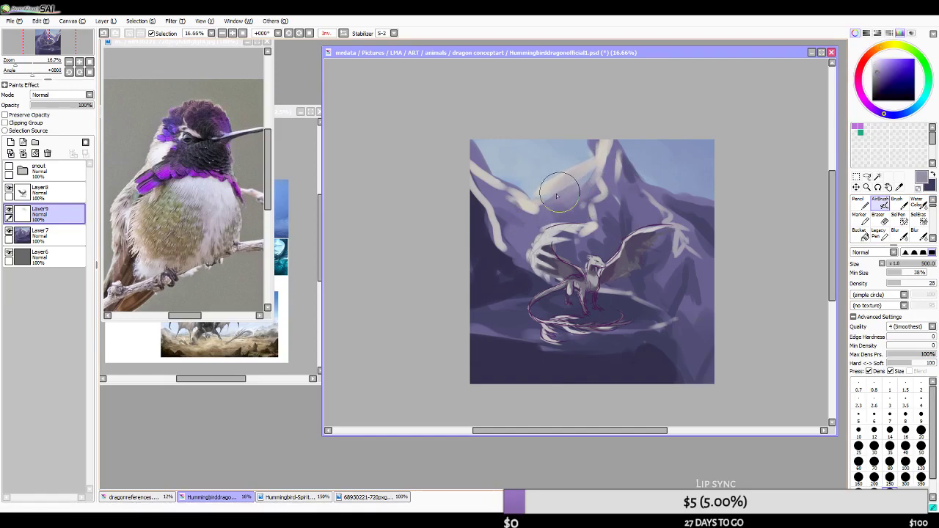
pyautogui.press('[')
pyautogui.press('[')
pyautogui.press('[')
pyautogui.press('[')
pyautogui.press('[')
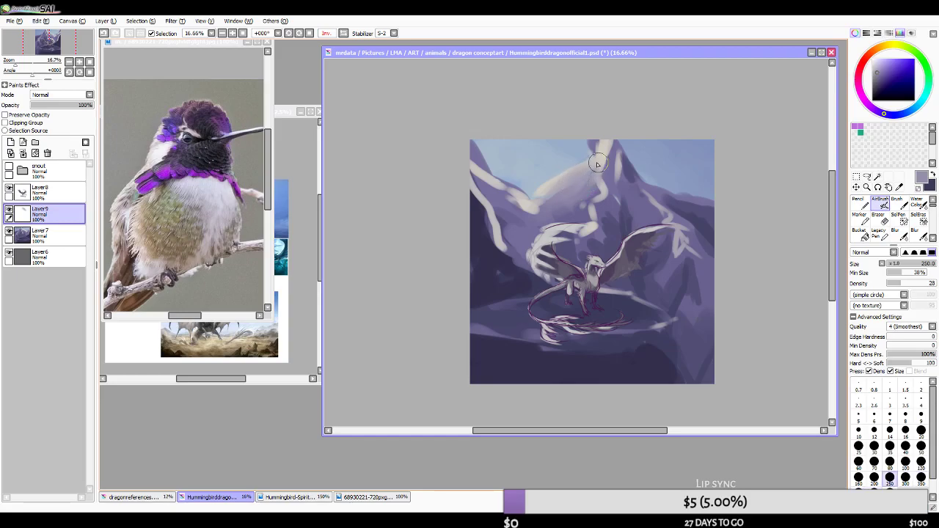
pyautogui.keyDown('alt'); pyautogui.click(554, 178); pyautogui.keyUp('alt')
pyautogui.moveTo(606, 147)
pyautogui.mouseDown()
pyautogui.moveTo(611, 190)
pyautogui.moveTo(601, 223)
pyautogui.moveTo(613, 146)
pyautogui.moveTo(602, 193)
pyautogui.moveTo(619, 171)
pyautogui.moveTo(670, 224)
pyautogui.moveTo(632, 163)
pyautogui.moveTo(663, 223)
pyautogui.moveTo(622, 194)
pyautogui.moveTo(718, 206)
pyautogui.mouseUp()
# - Airbrush broad pale light down the far mountain slope and behind the dragon's raised wing with brush size 500
pyautogui.press(']')
pyautogui.press(']')
pyautogui.press(']')
pyautogui.press(']')
pyautogui.press(']')
pyautogui.moveTo(616, 179); pyautogui.dragTo(738, 303)
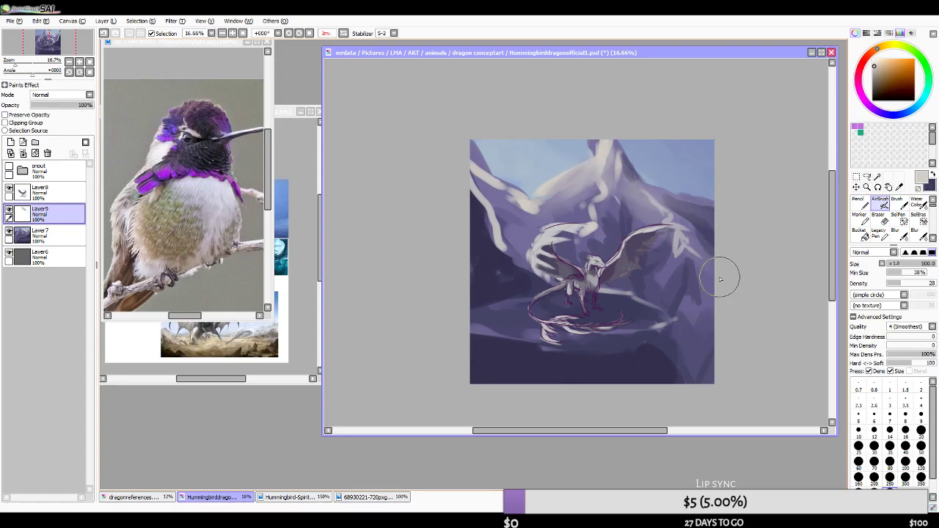
pyautogui.moveTo(639, 218); pyautogui.dragTo(703, 301)
pyautogui.moveTo(649, 233)
pyautogui.mouseDown()
pyautogui.moveTo(635, 289)
pyautogui.moveTo(721, 408)
pyautogui.mouseUp()
pyautogui.hotkey('ctrl', 'z')
pyautogui.moveTo(608, 216); pyautogui.dragTo(624, 245)
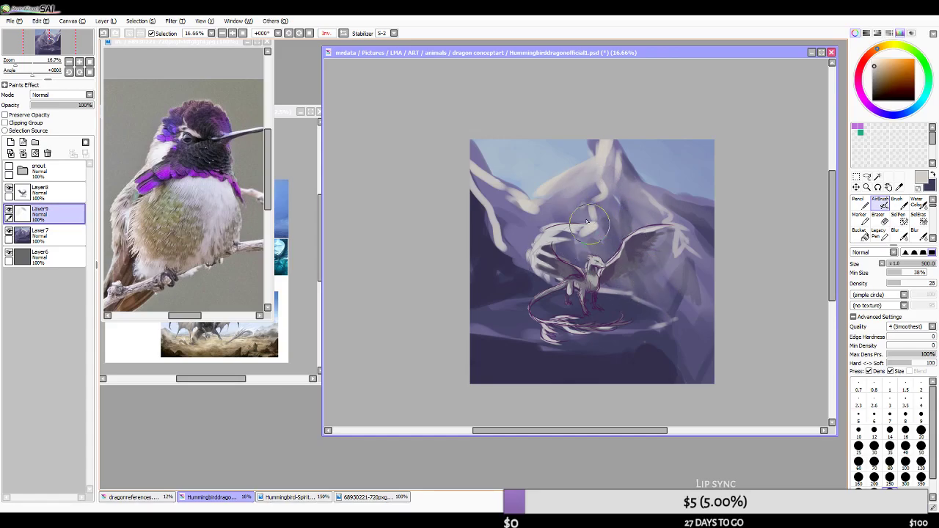
# - Flip the view and airbrush sampled pale light into the saddle where the two mountain ridges meet, brush size 160
pyautogui.press('[')
pyautogui.press('[')
pyautogui.press('[')
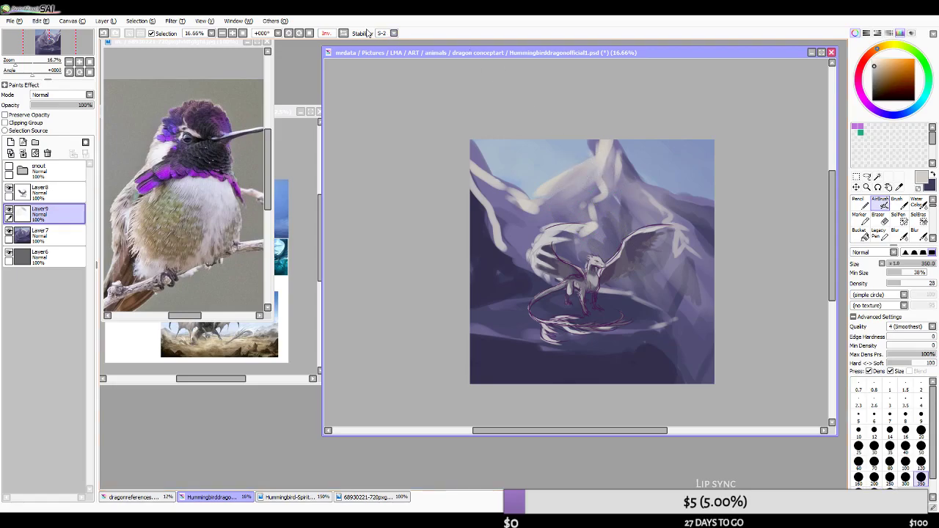
pyautogui.click(343, 33)
pyautogui.press('[')
pyautogui.press('[')
pyautogui.press('[')
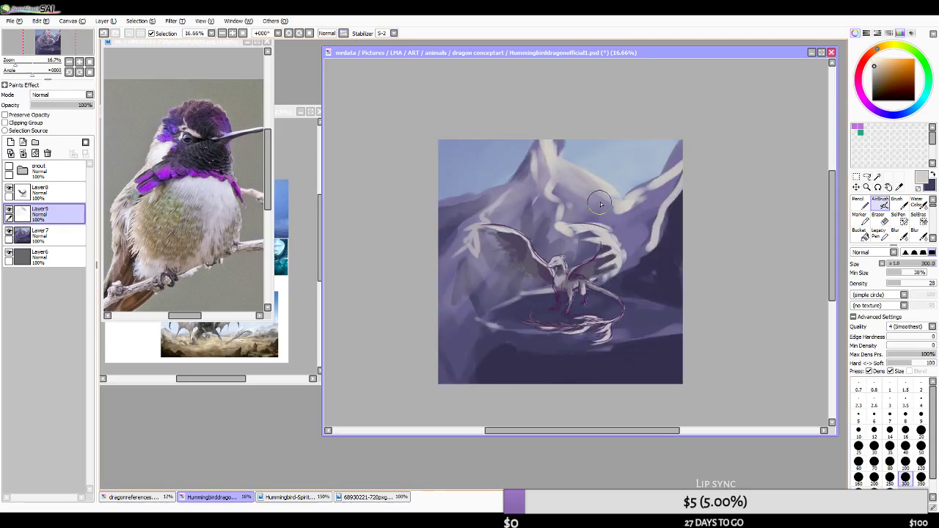
pyautogui.press('[')
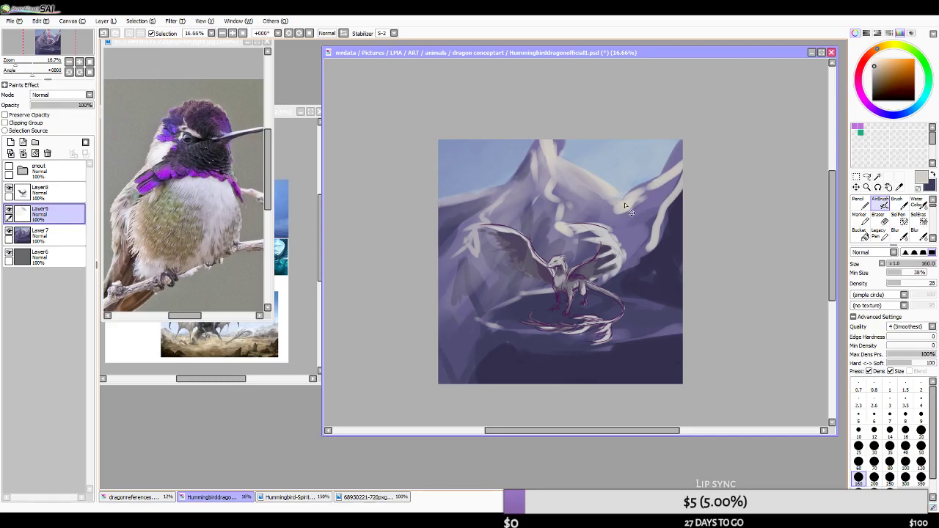
pyautogui.keyDown('alt'); pyautogui.click(608, 186); pyautogui.keyUp('alt')
pyautogui.moveTo(621, 198)
pyautogui.mouseDown()
pyautogui.moveTo(670, 175)
pyautogui.moveTo(682, 148)
pyautogui.moveTo(652, 183)
pyautogui.mouseUp()
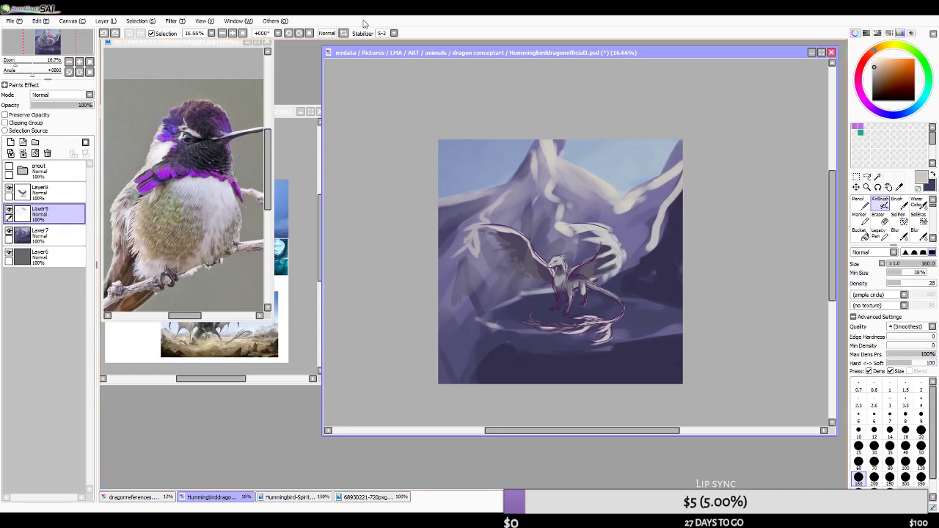
# - Darken the upper edge of the shadowed cliff with sampled dark purple at airbrush size 160 and check it in flipped view
pyautogui.click(342, 33)
pyautogui.keyDown('alt'); pyautogui.click(475, 243); pyautogui.keyUp('alt')
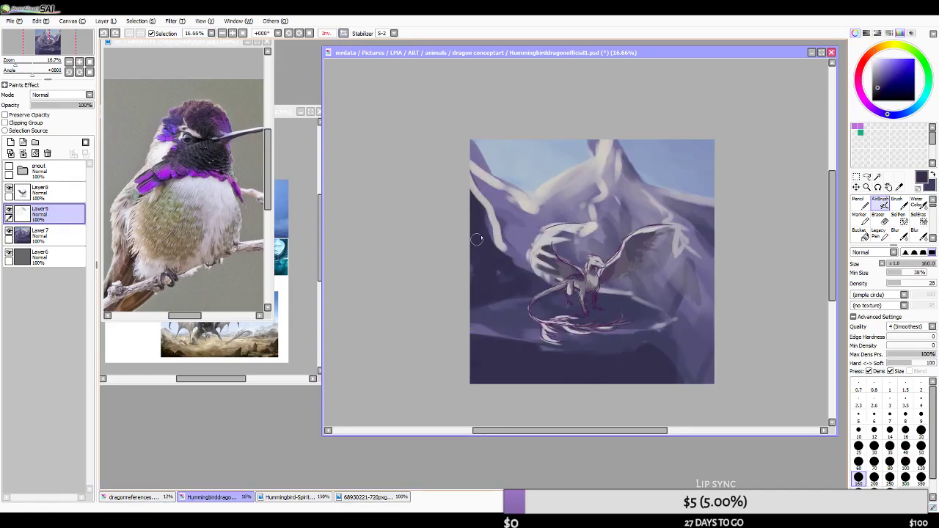
pyautogui.moveTo(468, 163)
pyautogui.mouseDown()
pyautogui.moveTo(482, 178)
pyautogui.moveTo(474, 153)
pyautogui.mouseUp()
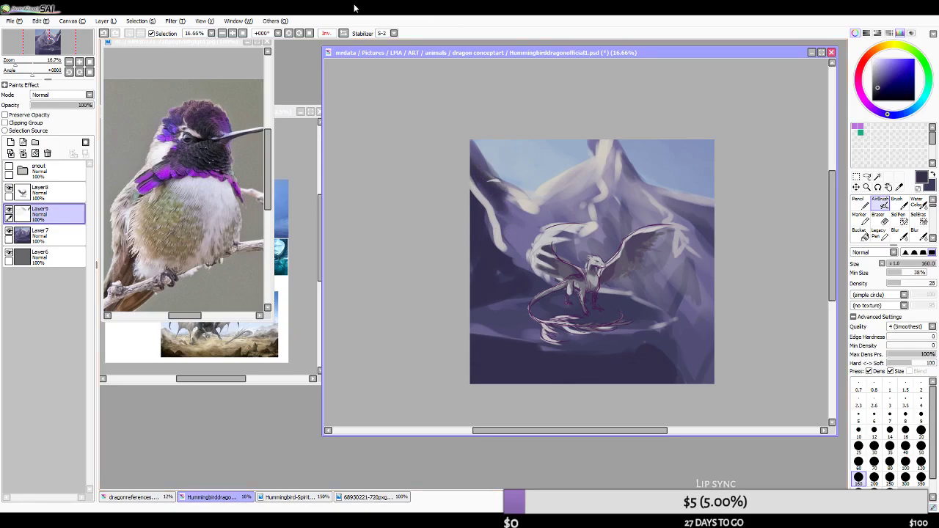
pyautogui.click(343, 33)
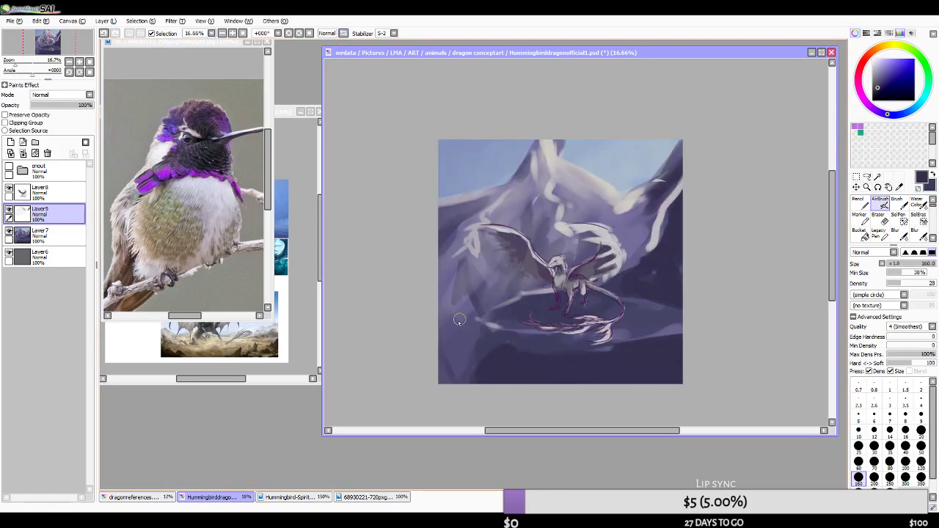
# - Shade the cliff base and the rock foreground below the ledge with sampled dark purples, using airbrush sizes 300 and 200
pyautogui.press(']')
pyautogui.press(']')
pyautogui.press(']')
pyautogui.press('[')
pyautogui.press('[')
pyautogui.press(']')
pyautogui.press(']')
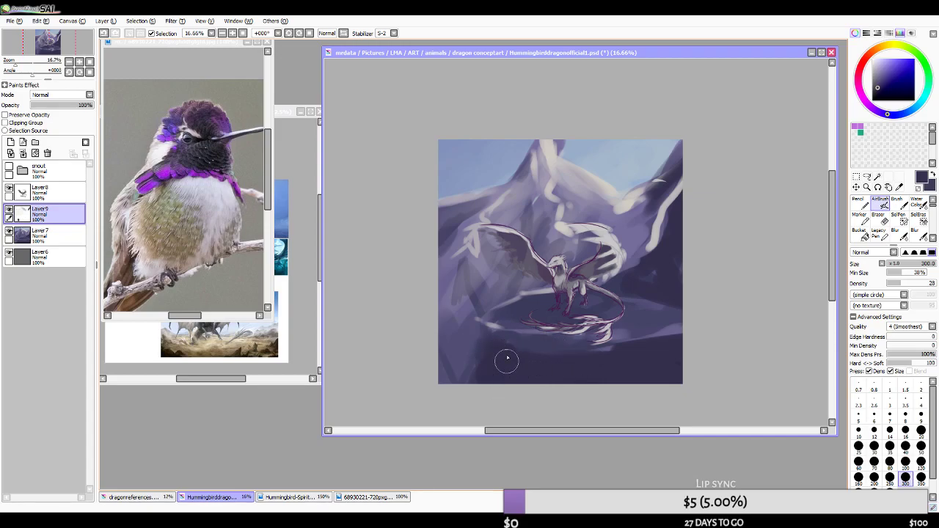
pyautogui.keyDown('alt'); pyautogui.click(467, 329); pyautogui.keyUp('alt')
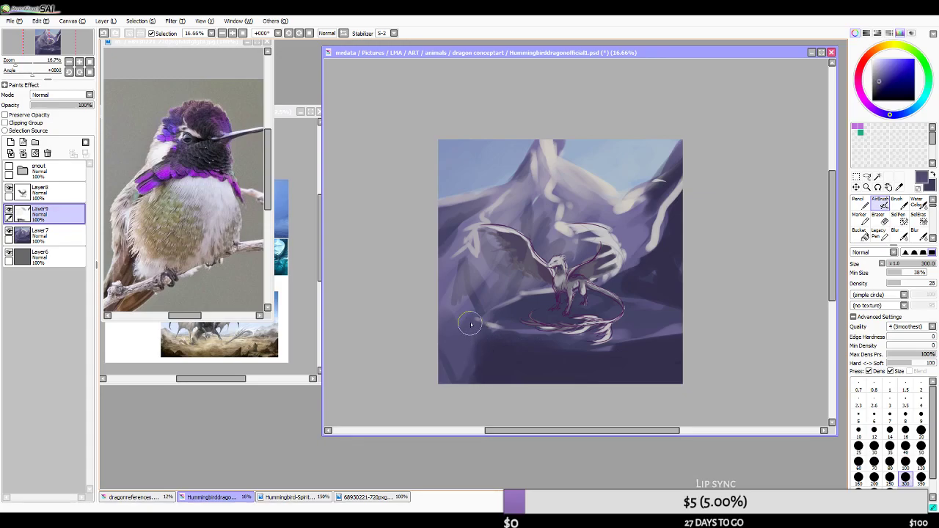
pyautogui.press('[')
pyautogui.press('[')
pyautogui.keyDown('alt'); pyautogui.click(502, 364); pyautogui.keyUp('alt')
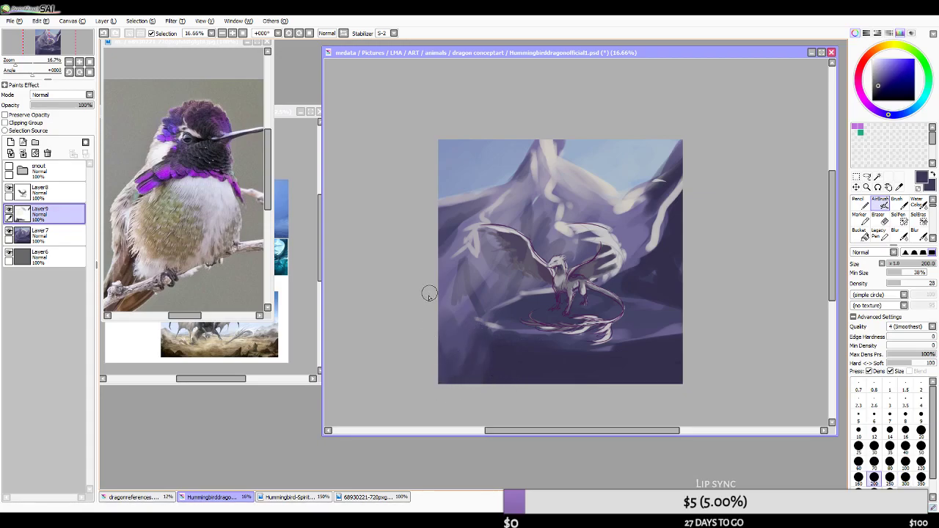
# - Examine the shaded background and dragon in normal and mirrored view, both as a whole and close up
pyautogui.click(342, 34)
pyautogui.click(343, 34)
pyautogui.scroll(1, 587, 368)
pyautogui.scroll(-2, 585, 371)
pyautogui.scroll(1, 576, 369)
pyautogui.scroll(-1, 581, 377)
pyautogui.scroll(1, 583, 378)
pyautogui.scroll(-1, 576, 356)
pyautogui.scroll(1, 580, 360)
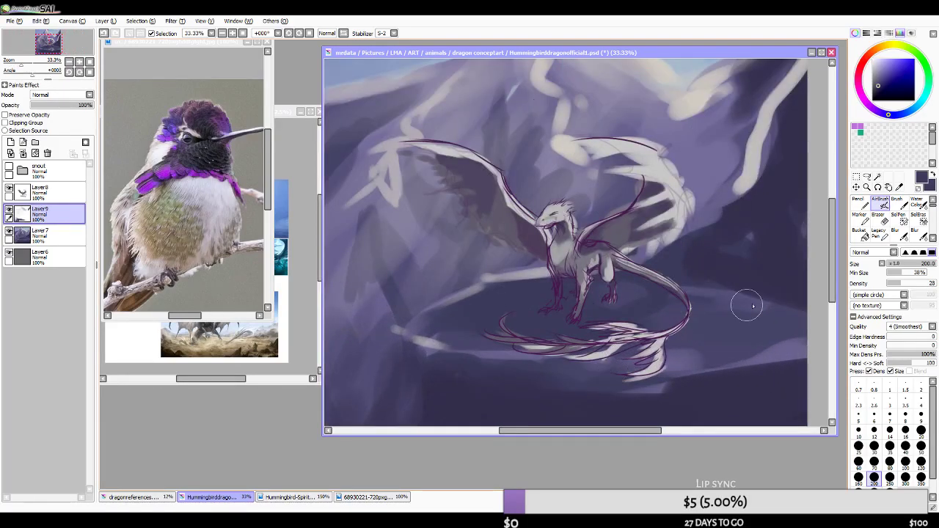
# - Merge the airbrushed Layer9 down into Layer7 and add a new empty layer above the dragon's Layer8
pyautogui.press('e')
pyautogui.press('[')
pyautogui.press('[')
pyautogui.press('[')
pyautogui.press('[')
pyautogui.press('[')
pyautogui.press('[')
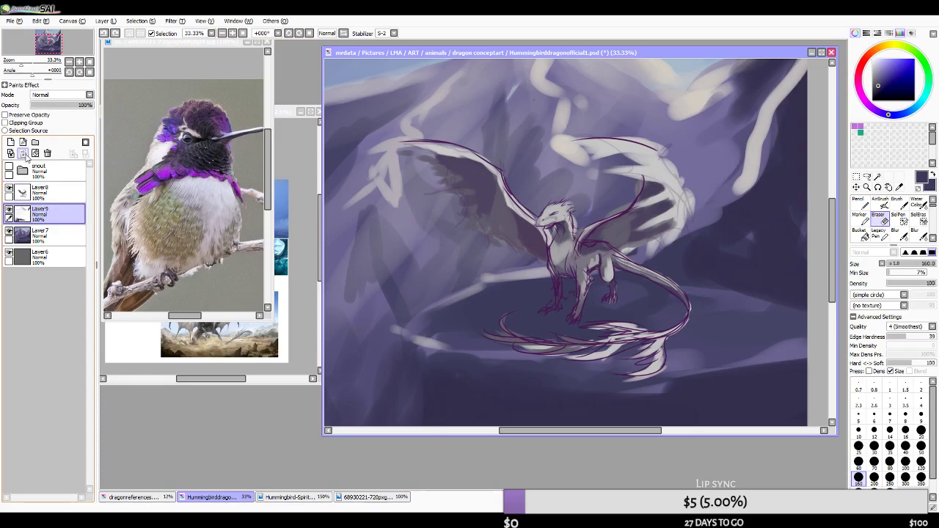
pyautogui.click(44, 191)
pyautogui.click(12, 143)
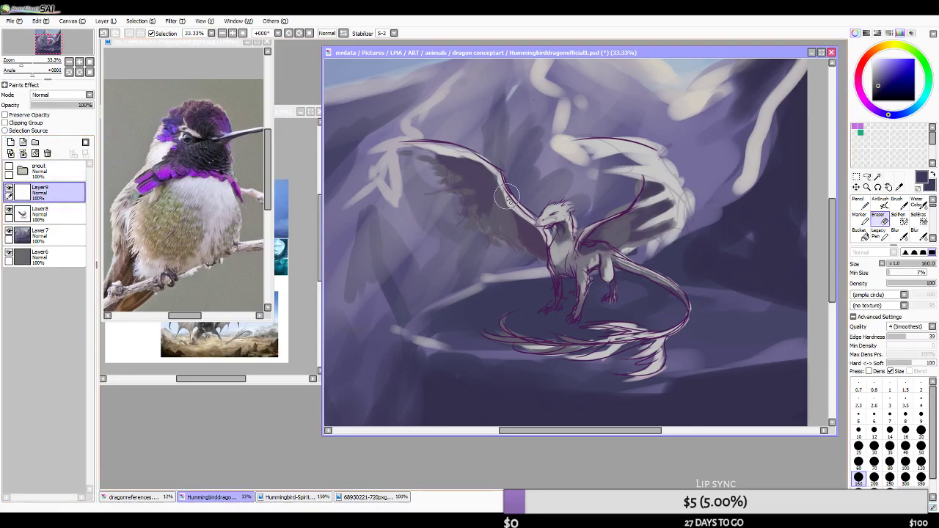
# - Erase the outer ends of the dragon's tail-tip feathers on Layer8 with a size 160 eraser
pyautogui.click(40, 213)
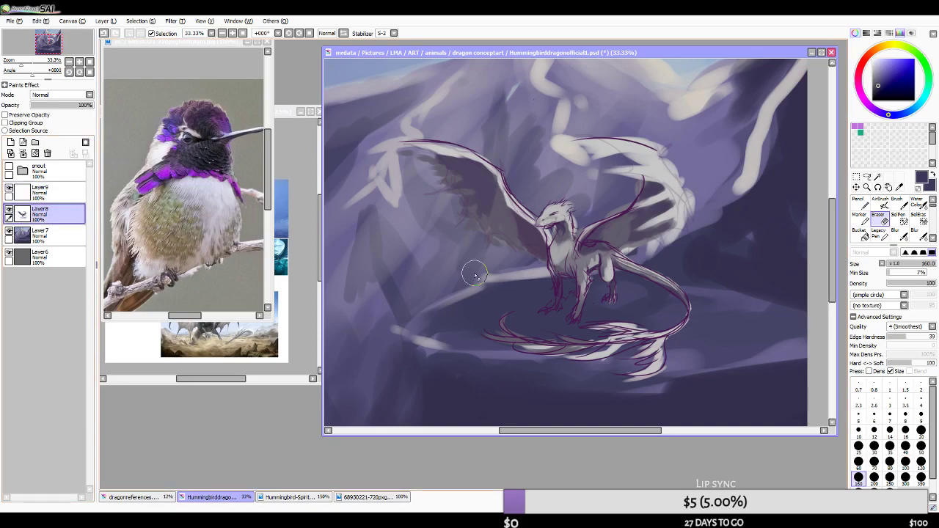
pyautogui.moveTo(688, 364); pyautogui.dragTo(567, 392)
pyautogui.moveTo(680, 344); pyautogui.dragTo(588, 380)
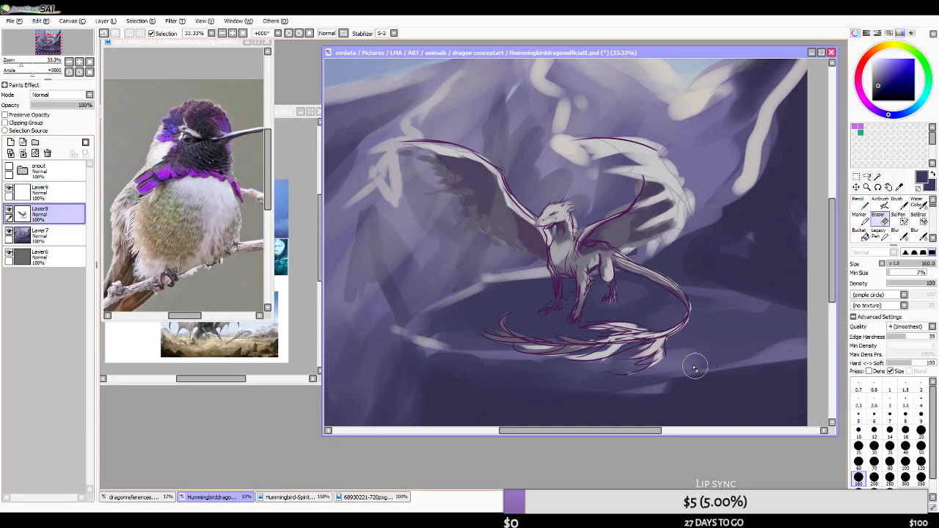
# - Repaint the dragon's tail-tip feathers in sampled pale grey on Layer8 with the airbrush at size 40 and density 81
pyautogui.click(880, 203)
pyautogui.press('[')
pyautogui.press('[')
pyautogui.press('[')
pyautogui.press('[')
pyautogui.press('[')
pyautogui.press('[')
pyautogui.press('[')
pyautogui.keyDown('alt'); pyautogui.click(660, 342); pyautogui.keyUp('alt')
pyautogui.moveTo(657, 361); pyautogui.dragTo(604, 372)
pyautogui.hotkey('ctrl', 'z')
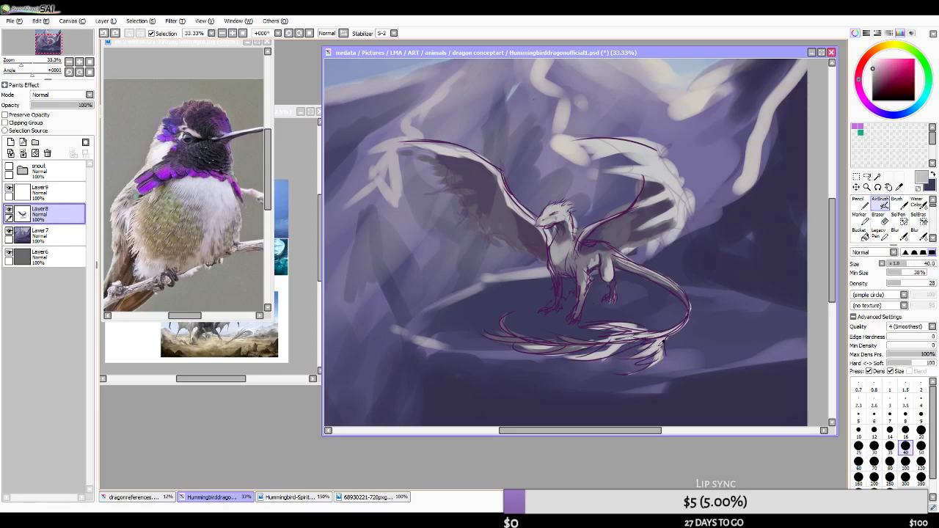
pyautogui.click(921, 284)
pyautogui.click(926, 284)
pyautogui.moveTo(661, 359)
pyautogui.mouseDown()
pyautogui.moveTo(615, 374)
pyautogui.moveTo(663, 359)
pyautogui.moveTo(624, 354)
pyautogui.moveTo(646, 358)
pyautogui.moveTo(630, 360)
pyautogui.mouseUp()
pyautogui.hotkey('ctrl', 'z')
pyautogui.moveTo(658, 345); pyautogui.dragTo(632, 355)
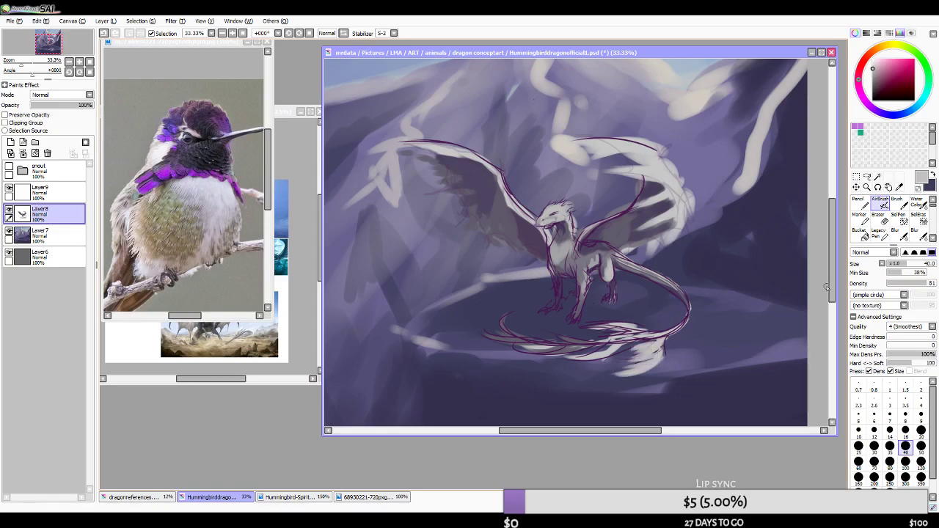
# - Flip the view and extend the tail tip with thin pale feather strands, reducing the airbrush to size 35
pyautogui.scroll(-1, 587, 223)
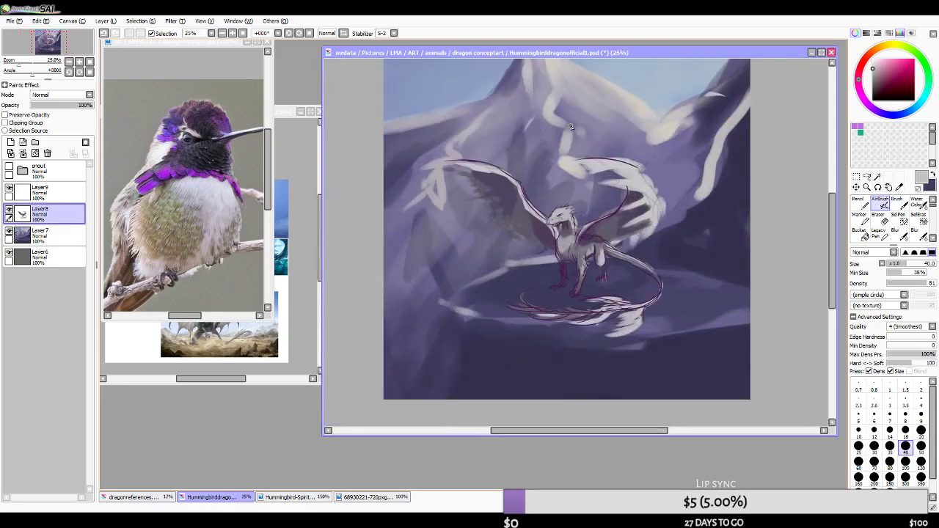
pyautogui.click(342, 33)
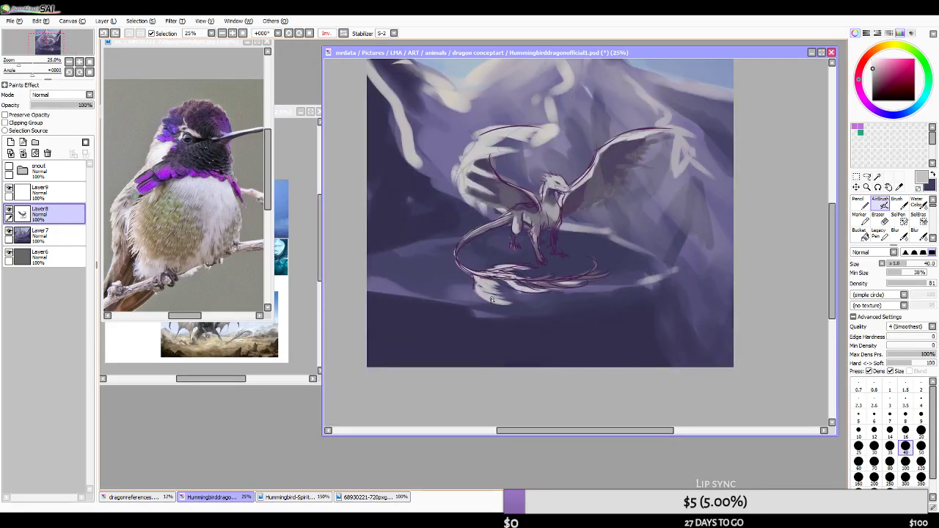
pyautogui.moveTo(490, 300); pyautogui.dragTo(506, 313)
pyautogui.press('[')
pyautogui.moveTo(497, 305); pyautogui.dragTo(505, 316)
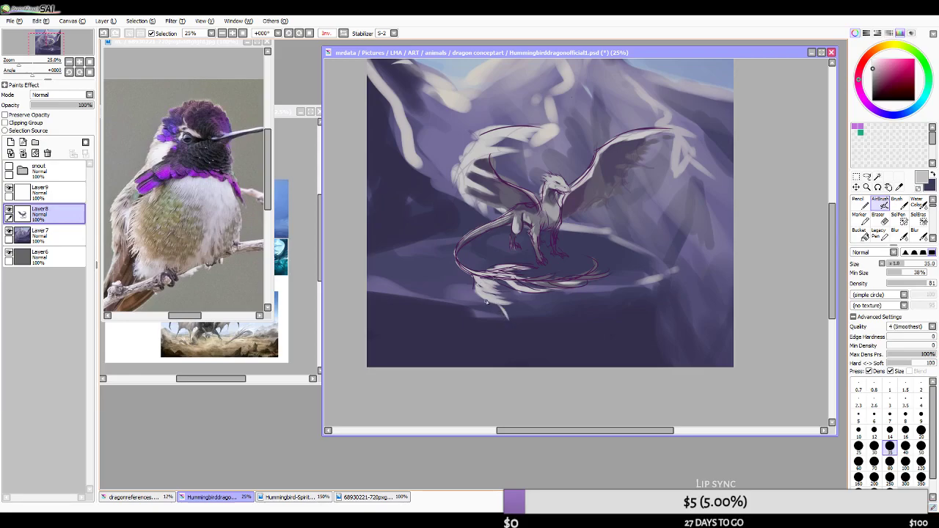
# - Rework the tail-tip feather strands with sampled grey-purple and pale grey at airbrush size 50
pyautogui.keyDown('alt'); pyautogui.click(513, 307); pyautogui.keyUp('alt')
pyautogui.press(']')
pyautogui.press(']')
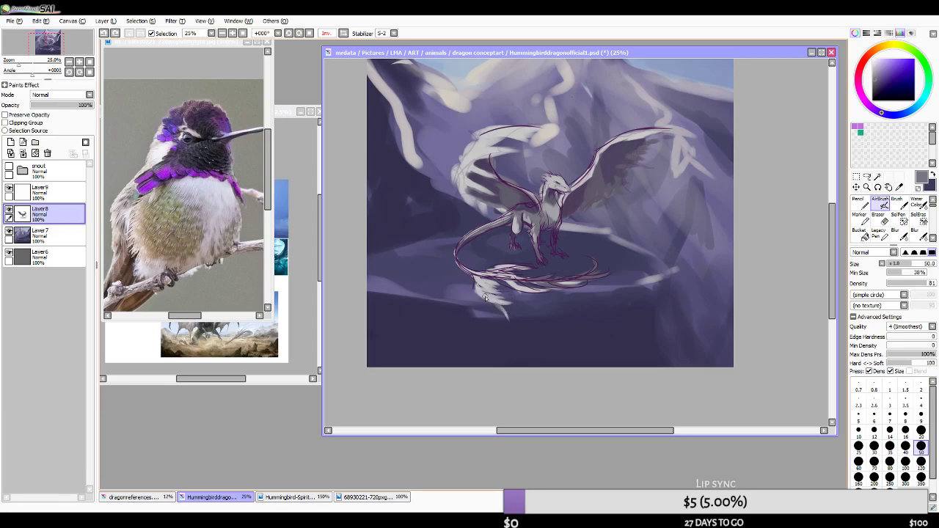
pyautogui.hotkey('ctrl', 'z')
pyautogui.moveTo(494, 297); pyautogui.dragTo(512, 315)
pyautogui.keyDown('alt'); pyautogui.click(485, 294); pyautogui.keyUp('alt')
pyautogui.moveTo(482, 293); pyautogui.dragTo(503, 315)
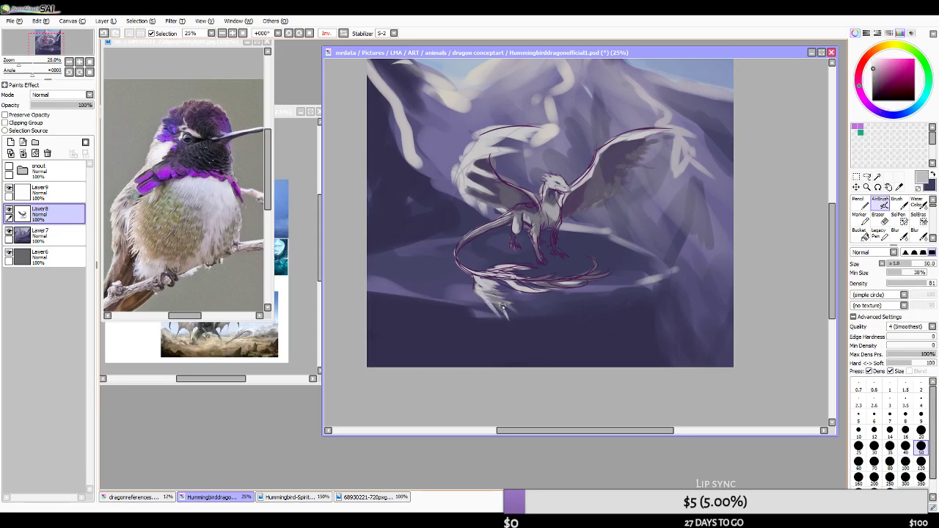
# - Sample a dark grey from the dragon's wing area and set the airbrush to size 70
pyautogui.press('[')
pyautogui.press('[')
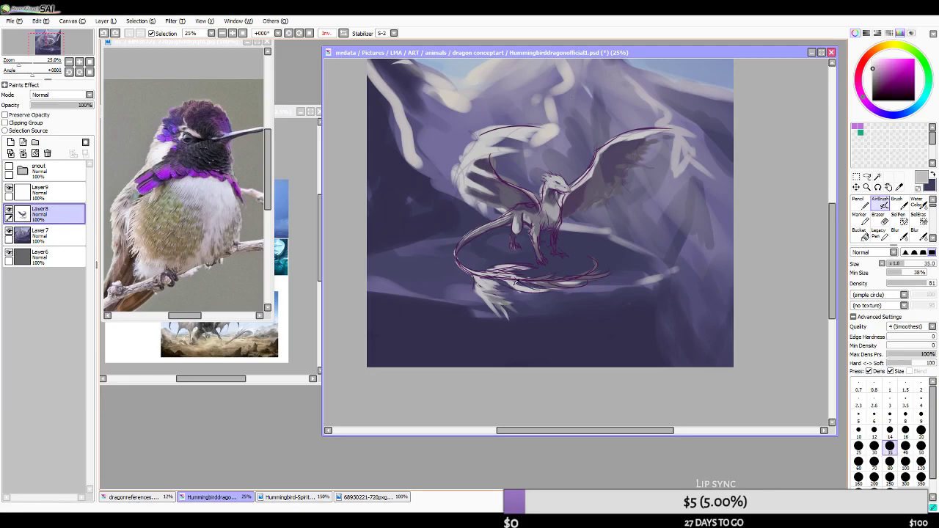
pyautogui.press(']')
pyautogui.press(']')
pyautogui.keyDown('alt'); pyautogui.click(515, 193); pyautogui.keyUp('alt')
pyautogui.press(']')
pyautogui.press(']')
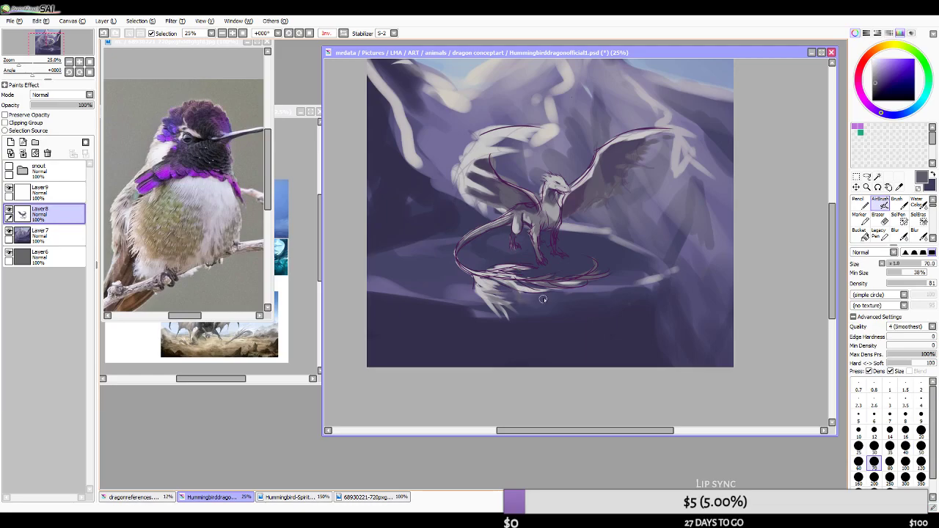
# - Return the mirrored canvas view to normal and examine the dragon against the mountain background
pyautogui.scroll(-2, 626, 266)
pyautogui.scroll(3, 608, 293)
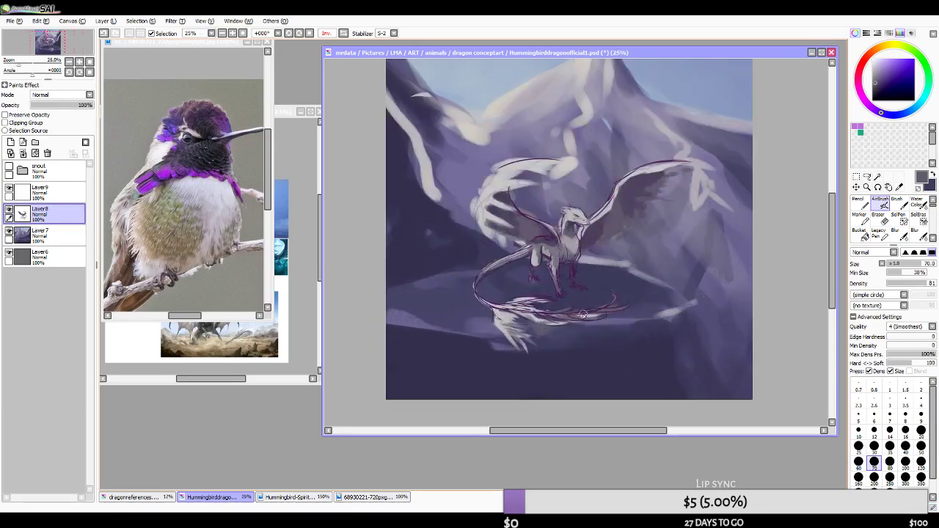
pyautogui.click(346, 34)
pyautogui.moveTo(622, 256); pyautogui.dragTo(586, 293)
pyautogui.scroll(-2, 586, 294)
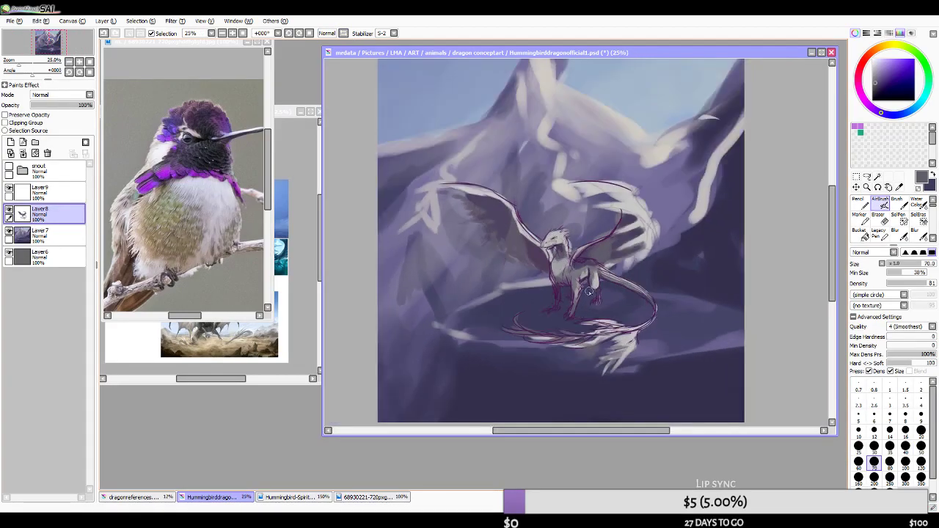
pyautogui.scroll(1, 591, 294)
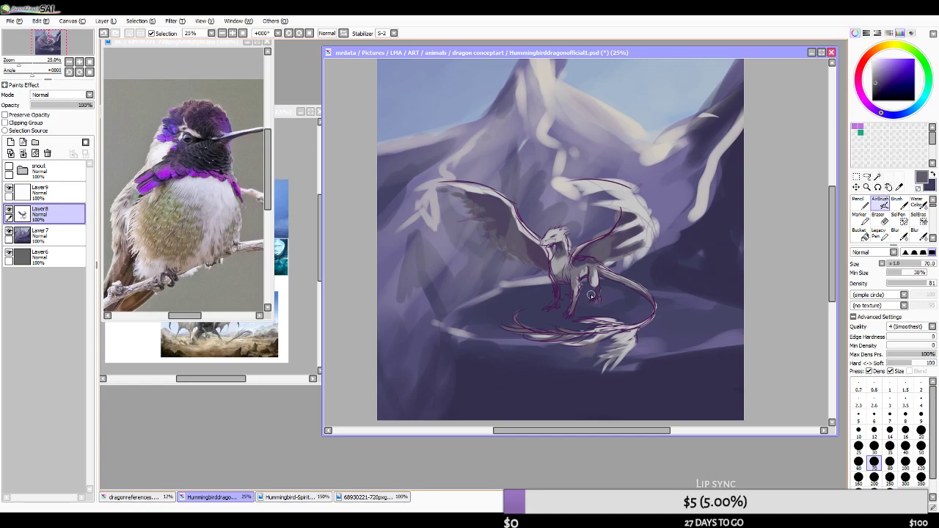
pyautogui.hotkey('alt', 'Tab')
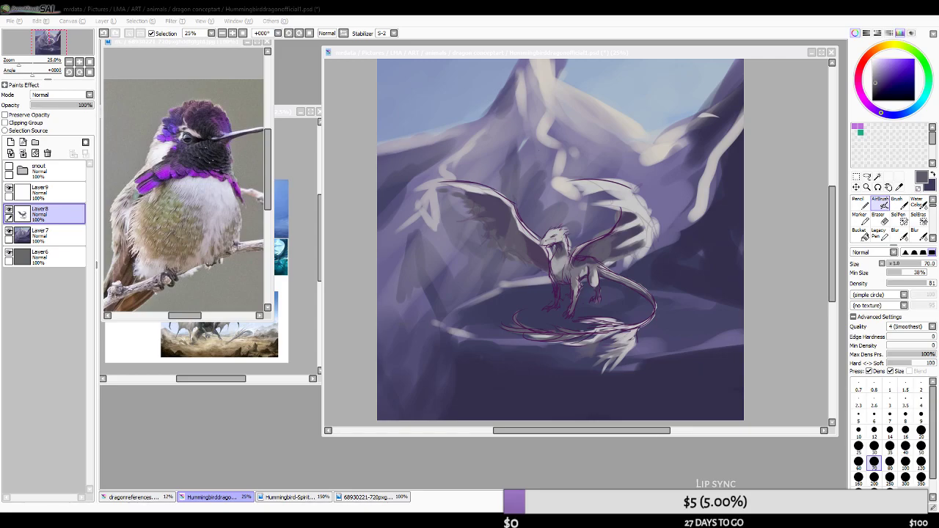
pyautogui.click(546, 54)
pyautogui.moveTo(556, 254); pyautogui.dragTo(557, 258)
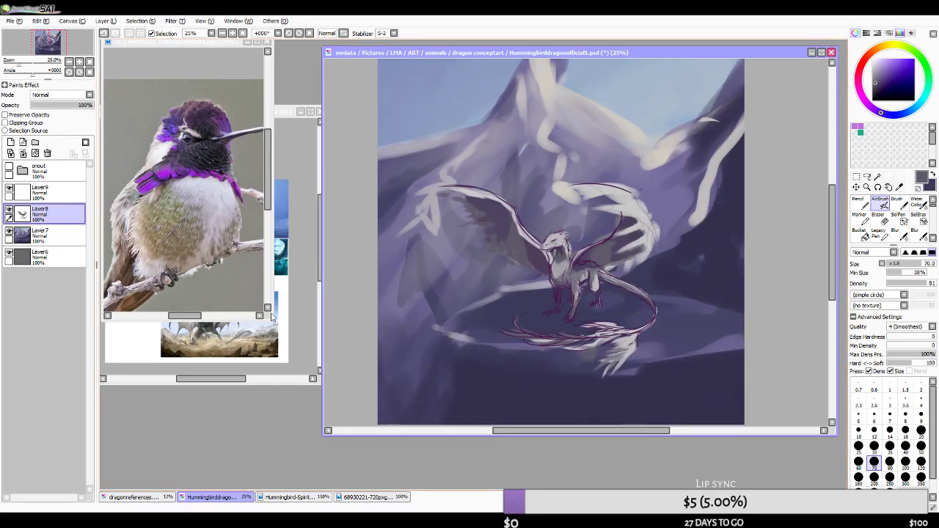
pyautogui.scroll(1, 622, 293)
pyautogui.scroll(-1, 575, 299)
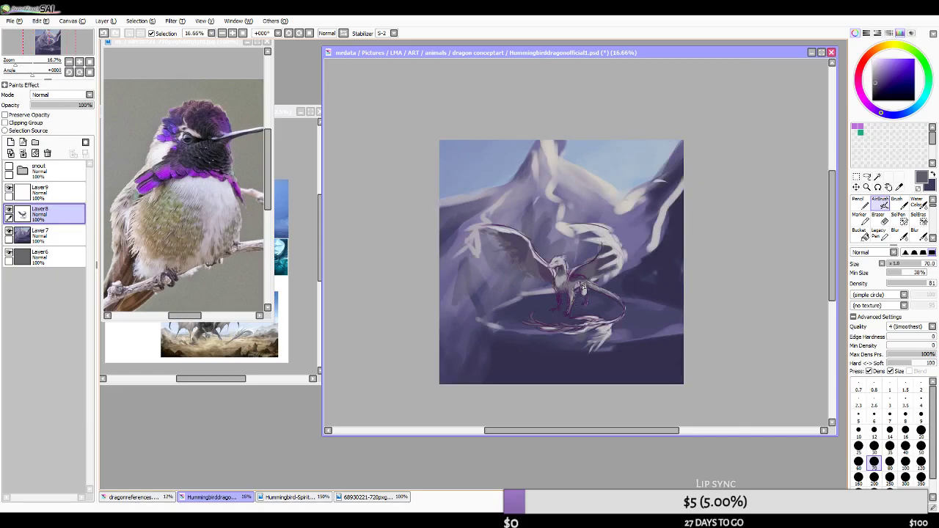
pyautogui.scroll(1, 582, 281)
pyautogui.click(344, 34)
pyautogui.click(346, 33)
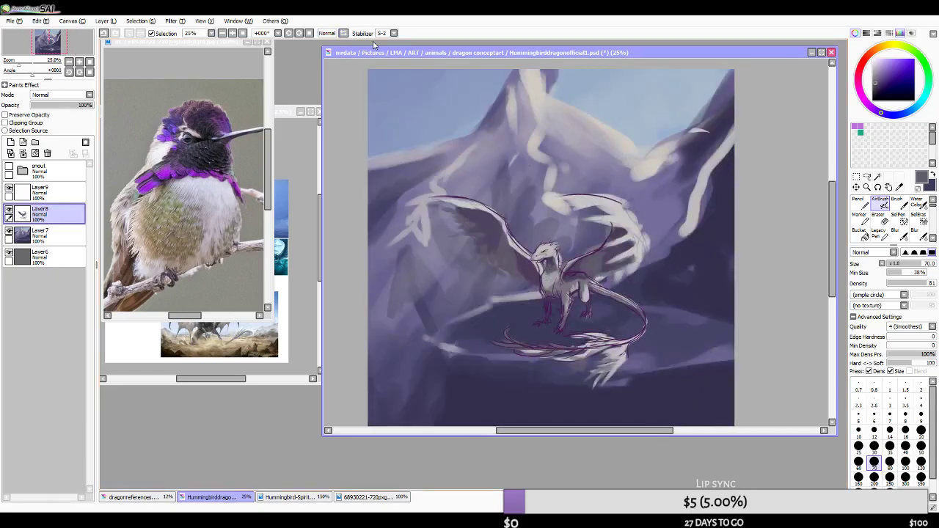
pyautogui.scroll(1, 631, 272)
pyautogui.scroll(-2, 618, 297)
pyautogui.scroll(1, 612, 302)
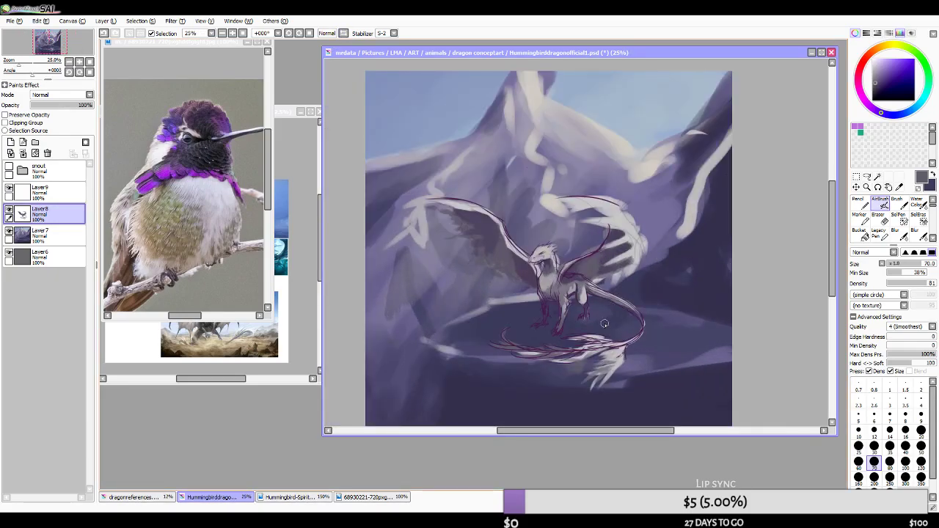
# - Hide and show Layer8 and Layer9 to check their contents, and make Layer9 active with the eraser chosen
pyautogui.click(878, 218)
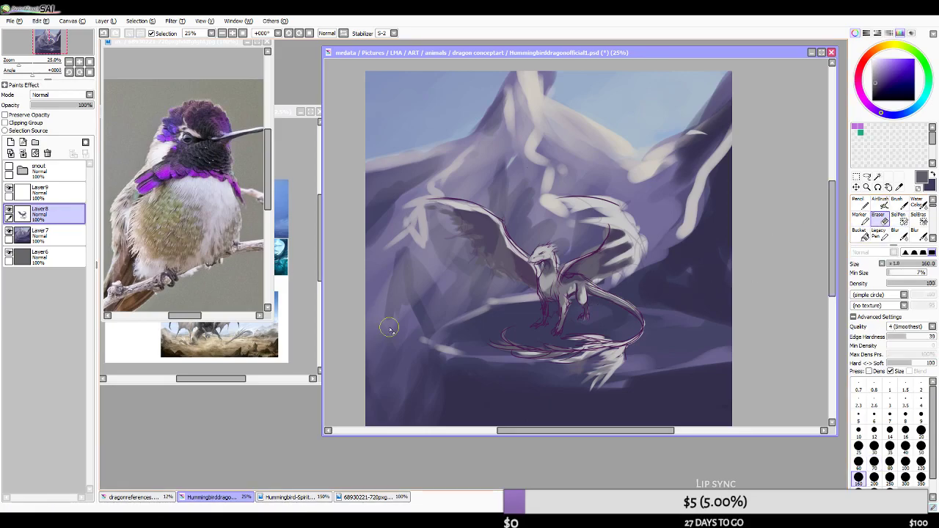
pyautogui.scroll(1, 559, 247)
pyautogui.scroll(-1, 536, 154)
pyautogui.scroll(1, 575, 300)
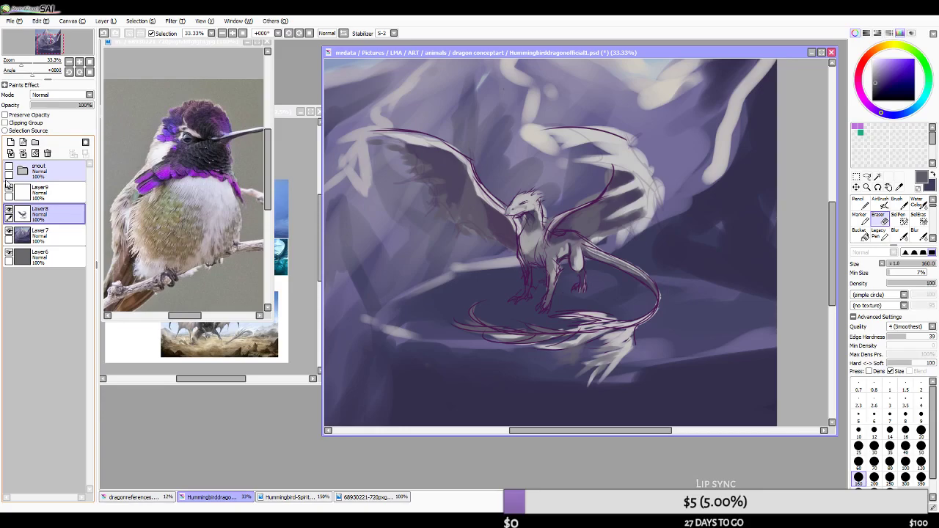
pyautogui.click(9, 210)
pyautogui.click(8, 210)
pyautogui.click(8, 210)
pyautogui.click(8, 210)
pyautogui.click(7, 189)
pyautogui.click(8, 188)
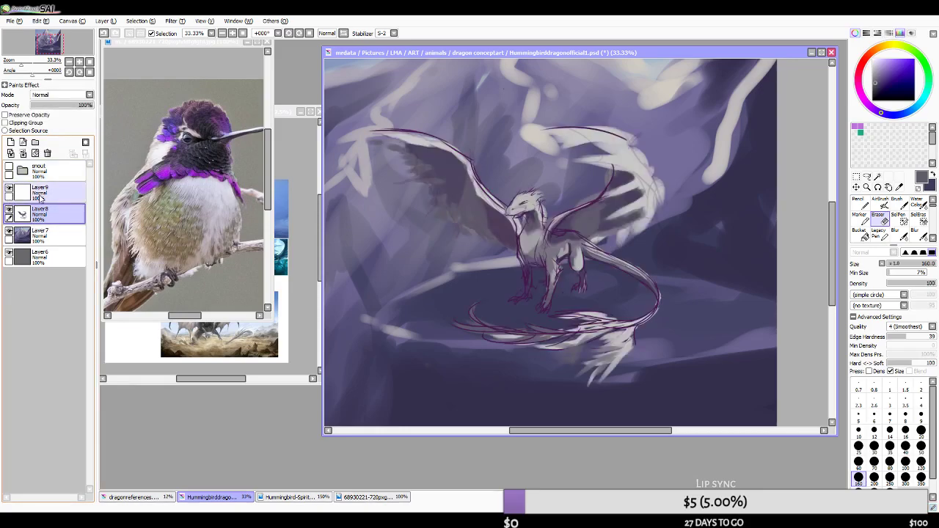
pyautogui.click(35, 192)
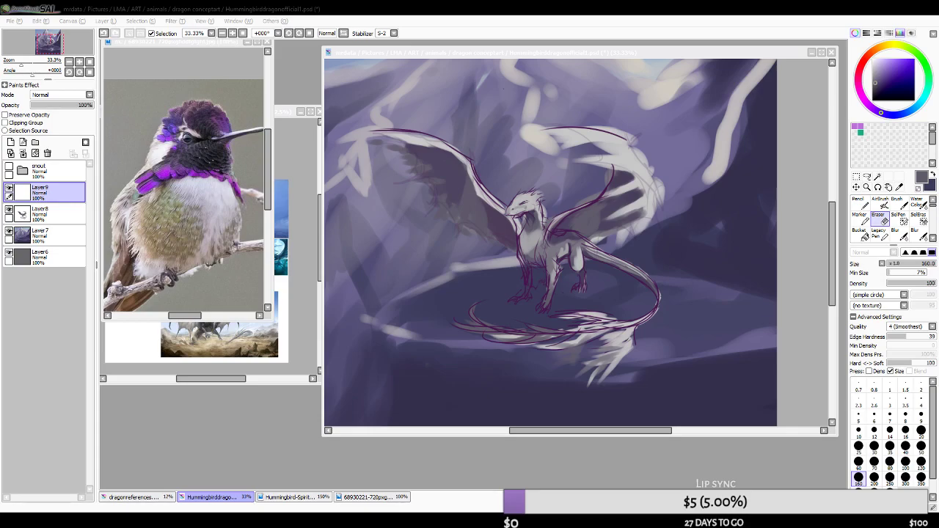
# - Maximize the canvas window and examine the mirrored painting with the interface panels hidden
pyautogui.click(416, 122)
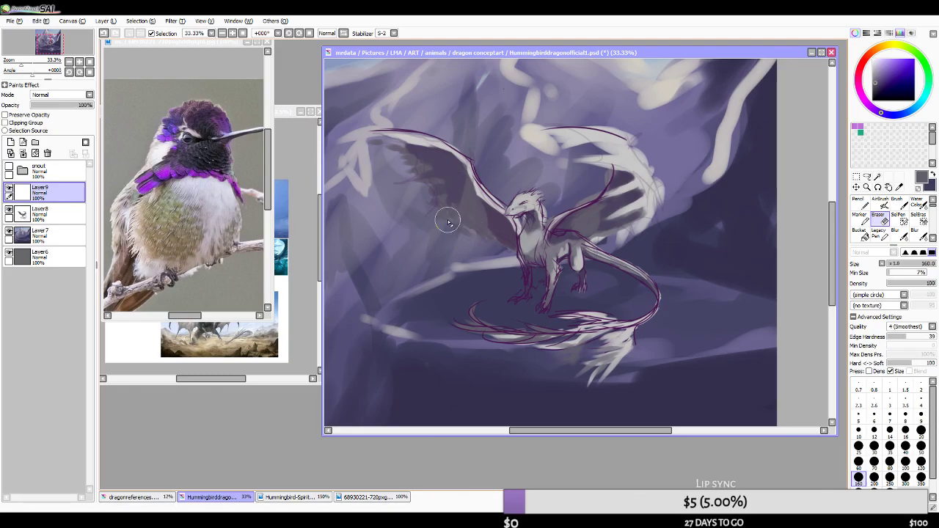
pyautogui.scroll(-1, 470, 220)
pyautogui.scroll(1, 430, 185)
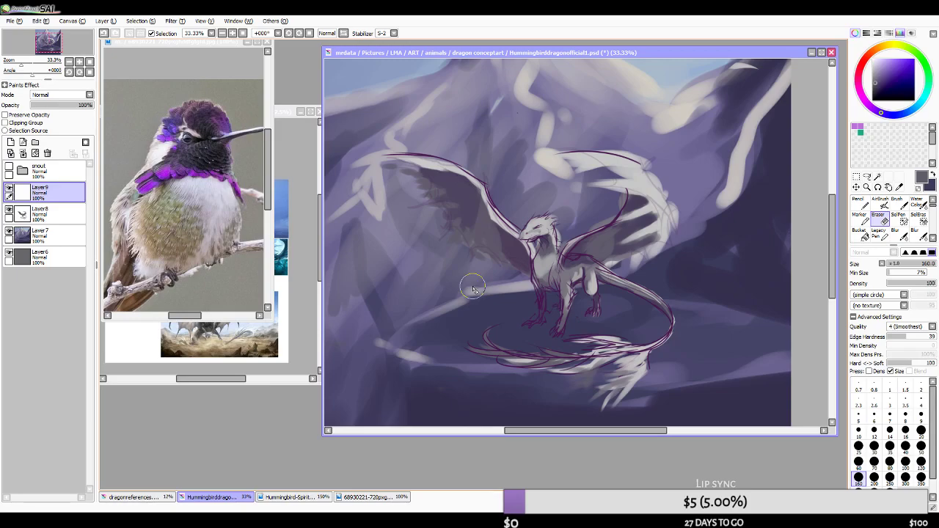
pyautogui.scroll(1, 474, 288)
pyautogui.scroll(-2, 546, 256)
pyautogui.scroll(1, 549, 246)
pyautogui.scroll(-2, 549, 238)
pyautogui.scroll(2, 547, 223)
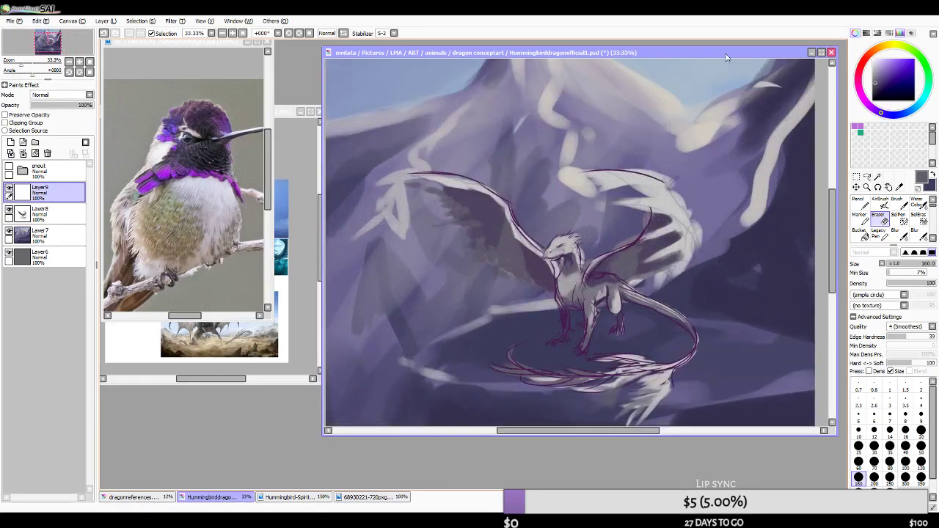
pyautogui.click(821, 52)
pyautogui.scroll(1, 547, 238)
pyautogui.click(342, 33)
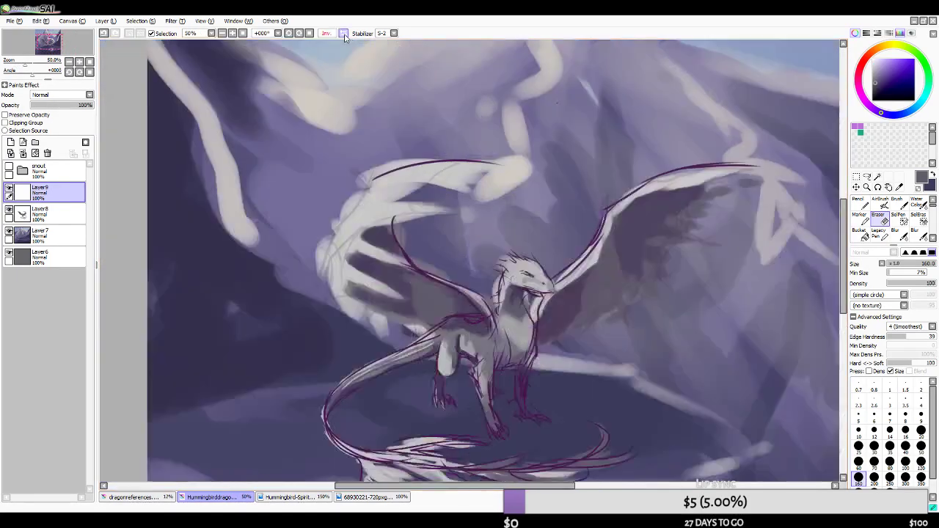
pyautogui.scroll(-1, 496, 320)
pyautogui.scroll(-1, 496, 321)
pyautogui.scroll(1, 497, 320)
pyautogui.press('Tab')
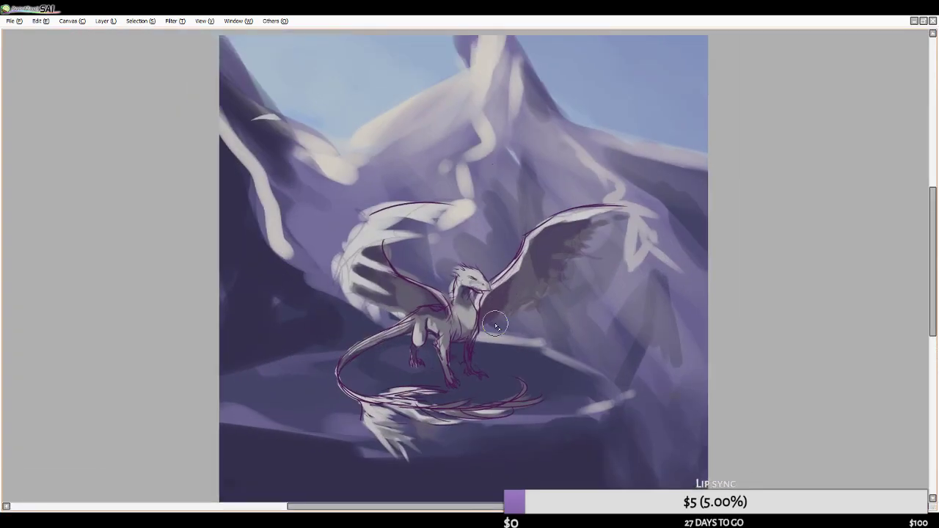
pyautogui.scroll(1, 493, 334)
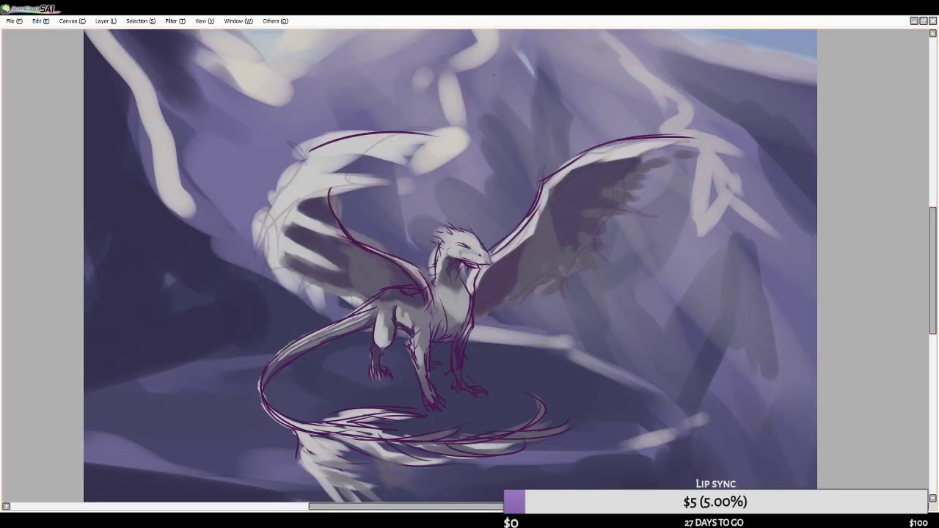
pyautogui.hotkey('alt', 'Tab')
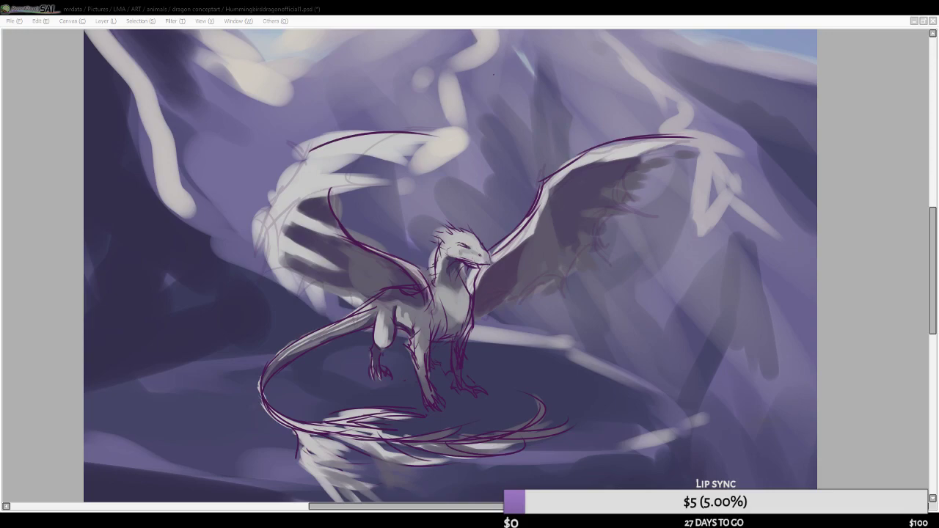
pyautogui.scroll(-2, 419, 360)
pyautogui.scroll(4, 418, 359)
pyautogui.scroll(-3, 496, 172)
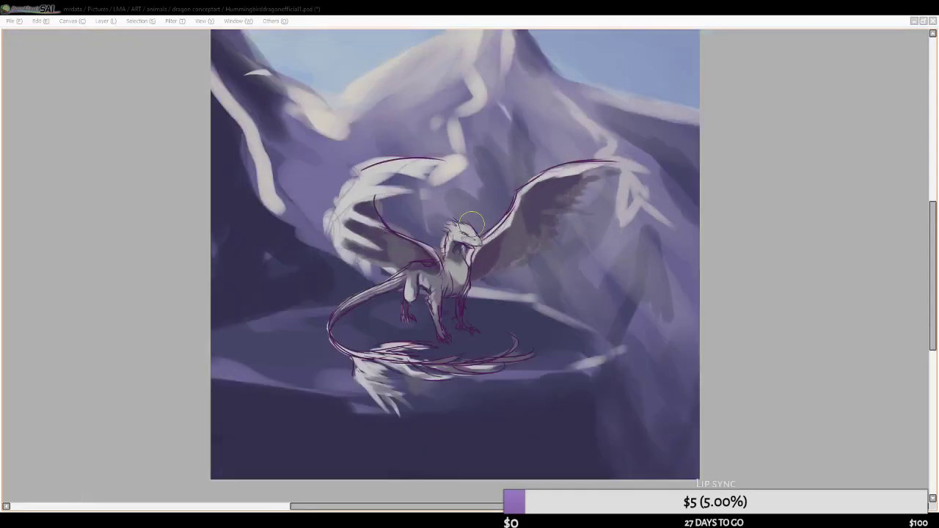
pyautogui.scroll(1, 484, 255)
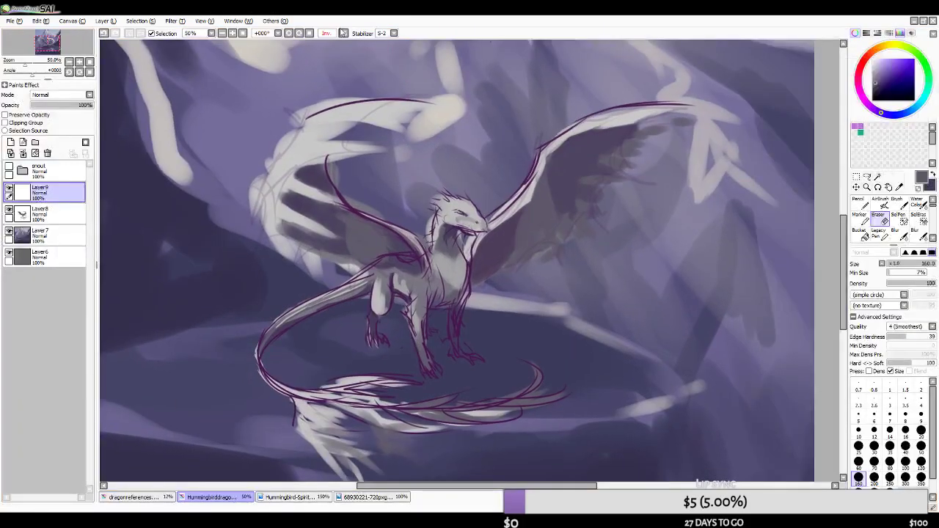
# - Unflip the canvas view and examine the whole composition with the interface panels hidden
pyautogui.click(342, 33)
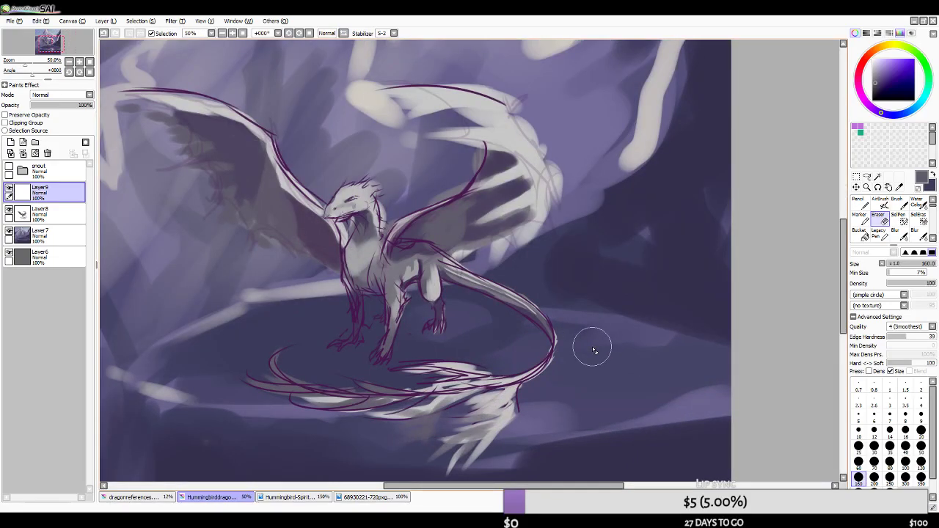
pyautogui.scroll(-1, 592, 347)
pyautogui.scroll(1, 427, 322)
pyautogui.press('Tab')
pyautogui.scroll(-2, 432, 327)
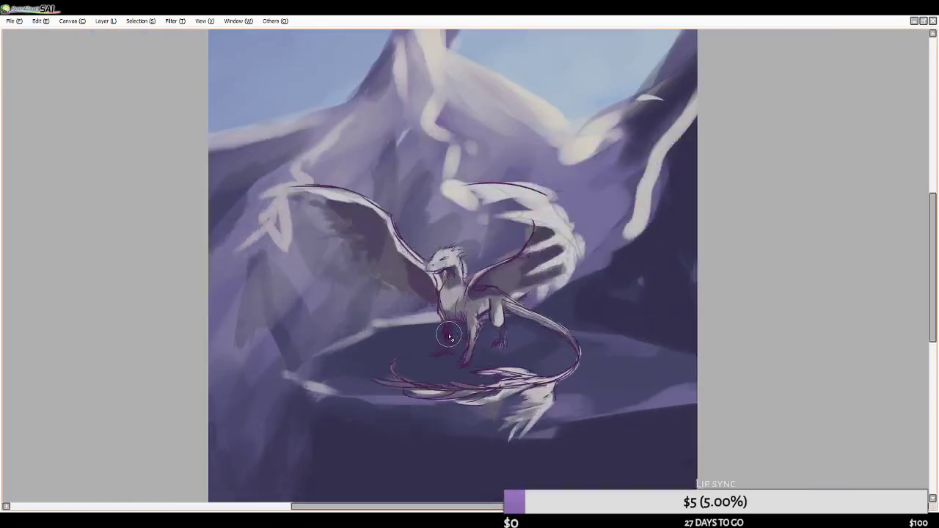
pyautogui.scroll(2, 419, 330)
pyautogui.press('Tab')
# - Mask the dragon's head on Layer8 with the SelPen at size 70
pyautogui.click(898, 219)
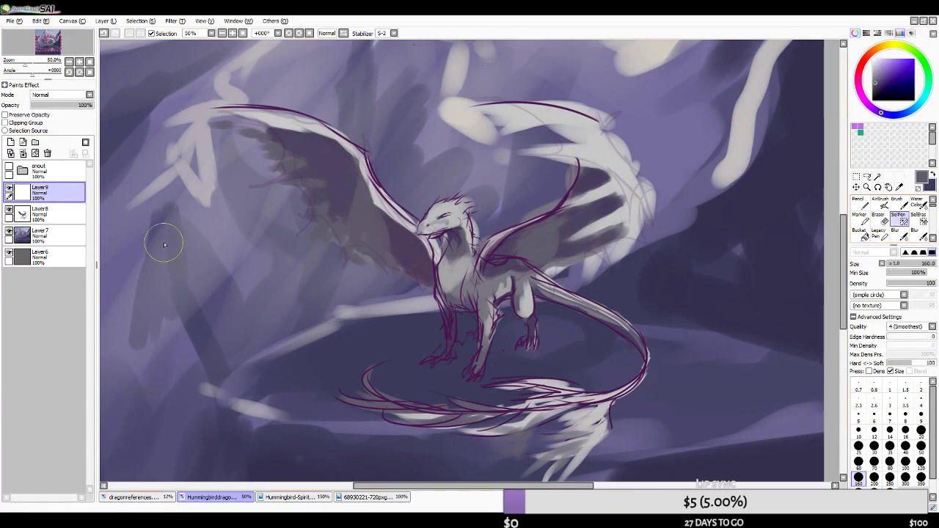
pyautogui.click(29, 213)
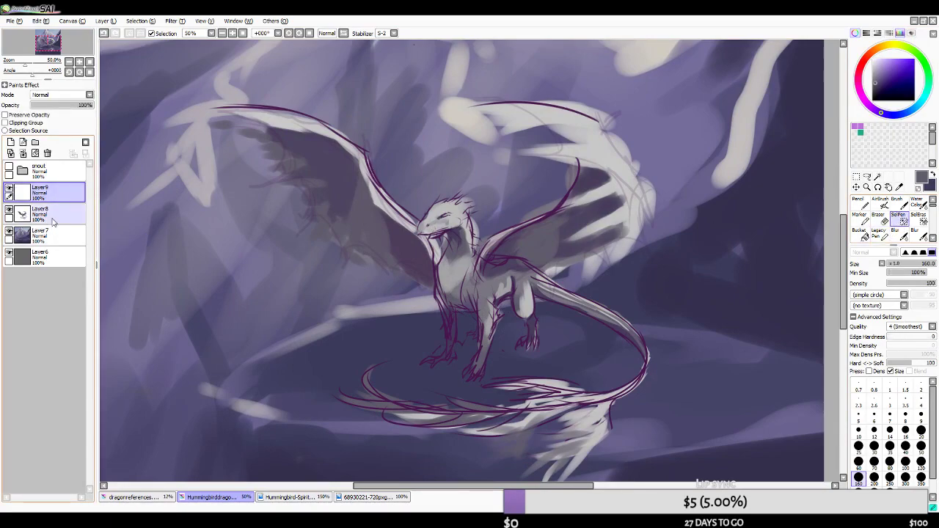
pyautogui.press('[')
pyautogui.press('[')
pyautogui.press('[')
pyautogui.press('[')
pyautogui.moveTo(424, 231)
pyautogui.mouseDown()
pyautogui.moveTo(454, 209)
pyautogui.moveTo(440, 233)
pyautogui.moveTo(459, 227)
pyautogui.moveTo(470, 212)
pyautogui.moveTo(447, 216)
pyautogui.moveTo(431, 205)
pyautogui.mouseUp()
# - Copy the masked head, paste it as a new layer above Layer8, and clear the selection
pyautogui.click(56, 61)
pyautogui.click(41, 23)
pyautogui.click(57, 77)
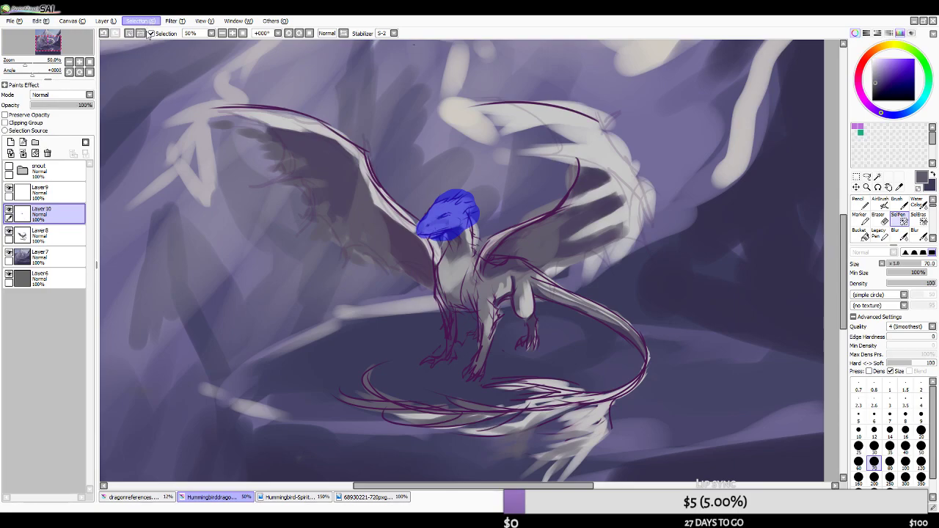
pyautogui.hotkey('ctrl', 'd')
pyautogui.hotkey('ctrl', 's')
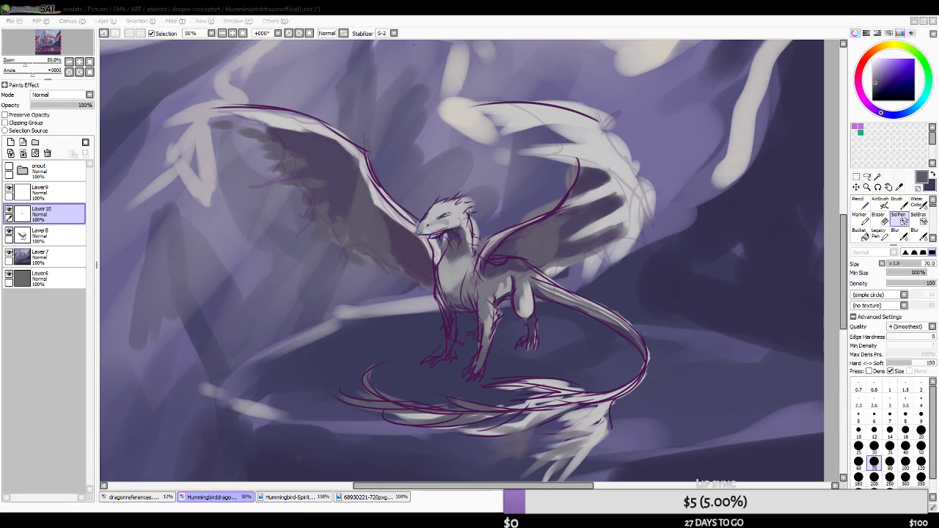
# - Transform the pasted head to a slightly smaller size, nudge it into place on the neck, and apply the transformation
pyautogui.click(856, 177)
pyautogui.click(856, 177)
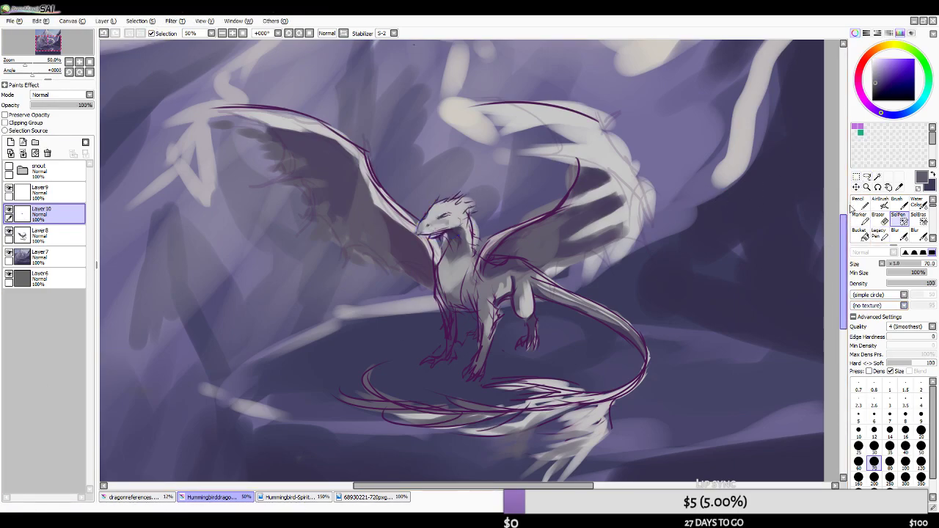
pyautogui.click(866, 280)
pyautogui.scroll(2, 471, 184)
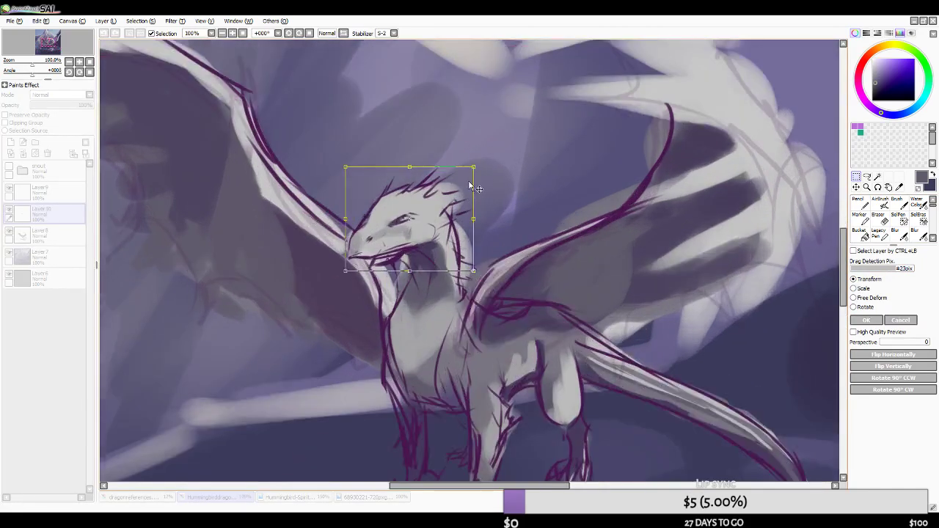
pyautogui.moveTo(472, 167); pyautogui.dragTo(470, 171)
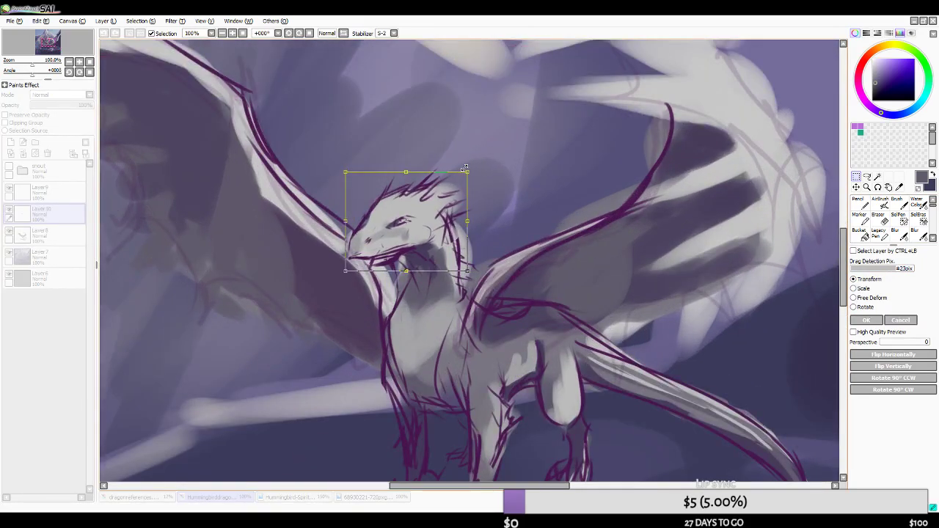
pyautogui.moveTo(434, 199); pyautogui.dragTo(436, 198)
pyautogui.scroll(-4, 443, 198)
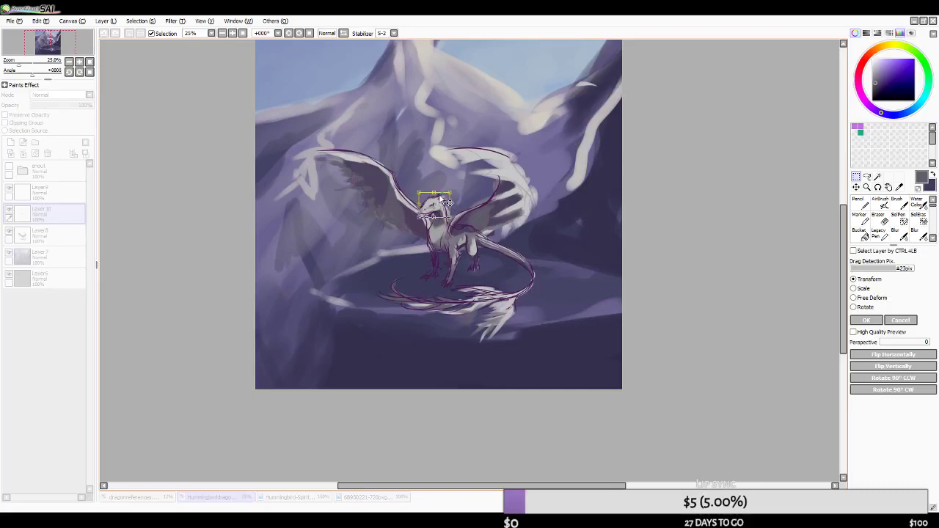
pyautogui.scroll(3, 439, 196)
pyautogui.click(867, 320)
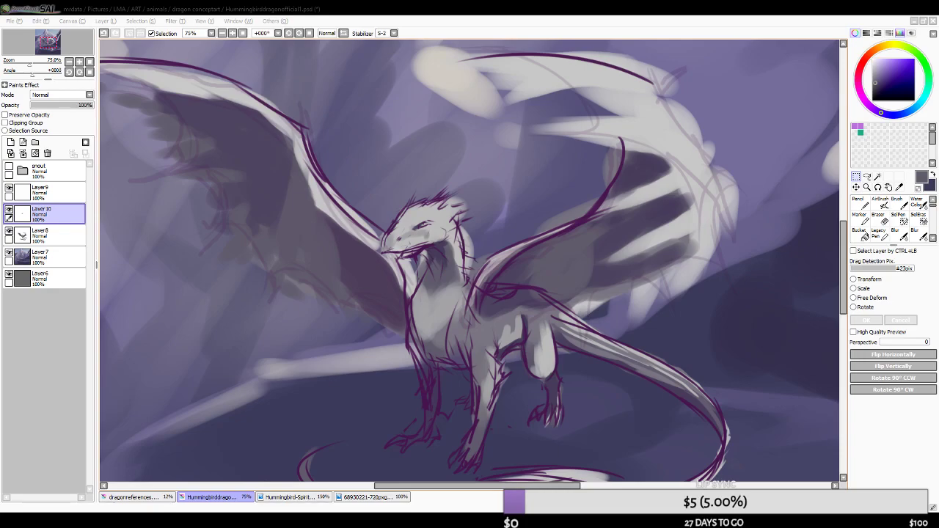
pyautogui.scroll(-3, 227, 253)
pyautogui.scroll(-3, 382, 231)
pyautogui.scroll(6, 455, 241)
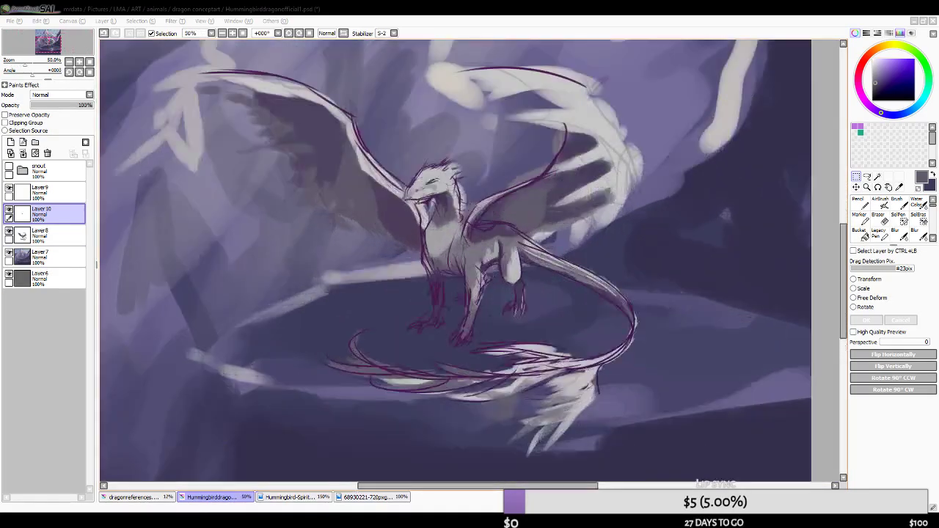
# - Compare the dragon with and without the resized head on Layer10, and view the canvas mirrored
pyautogui.click(9, 212)
pyautogui.click(8, 212)
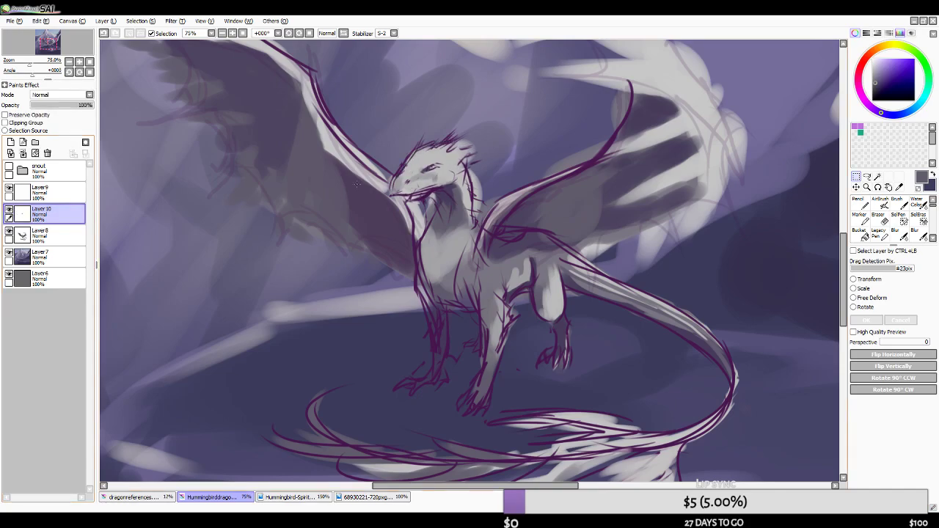
pyautogui.click(343, 34)
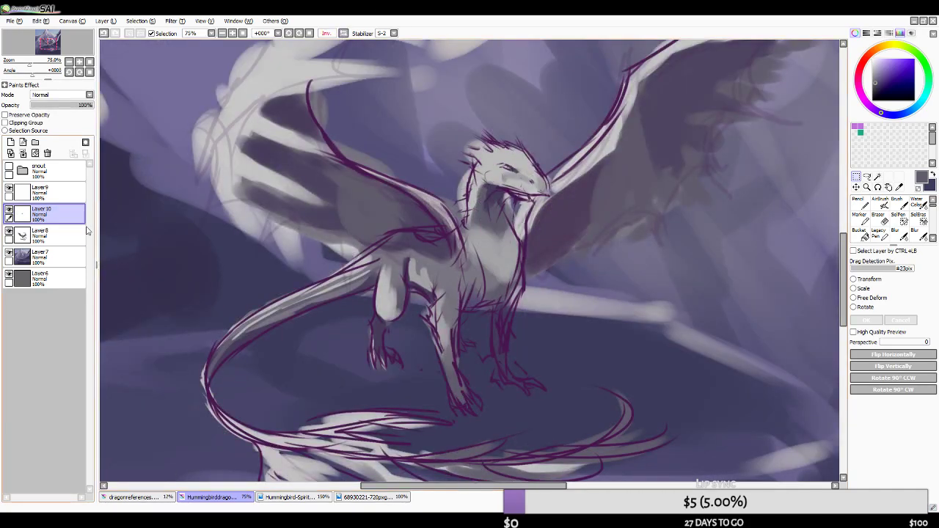
# - Select Layer8 and set up the Eraser at size 20 for cleaning up around the dragon's head
pyautogui.click(44, 233)
pyautogui.click(879, 218)
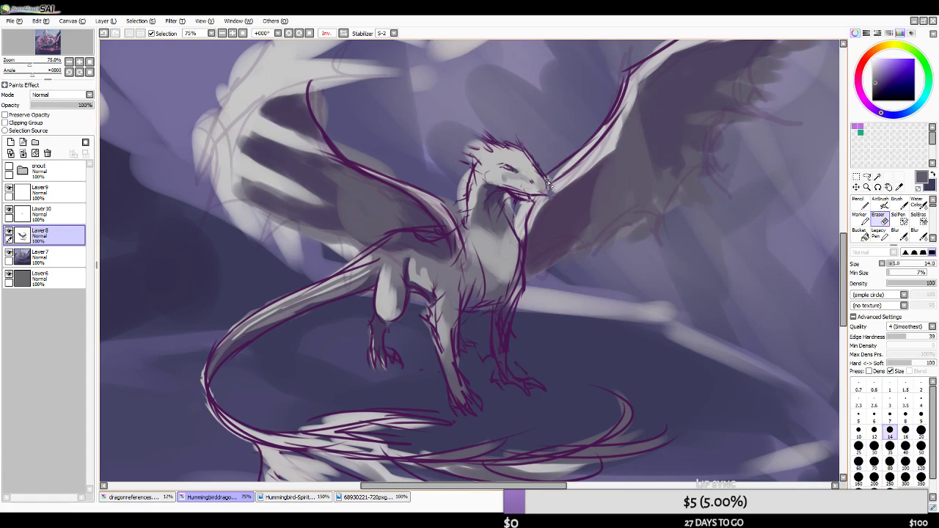
pyautogui.press(']')
pyautogui.press(']')
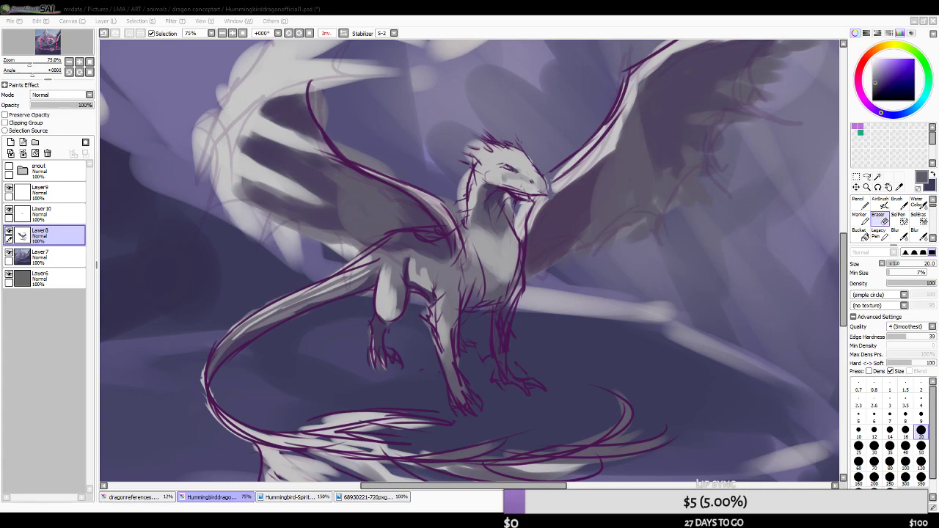
pyautogui.click(391, 8)
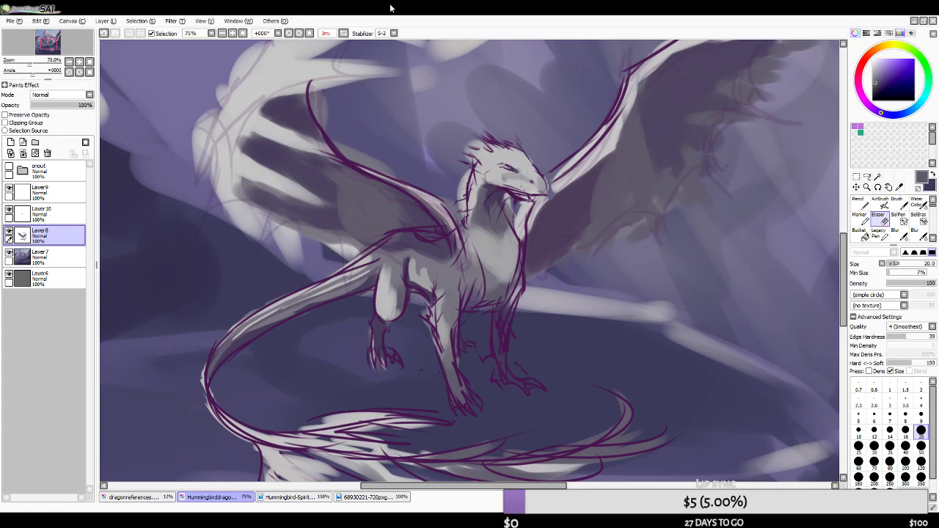
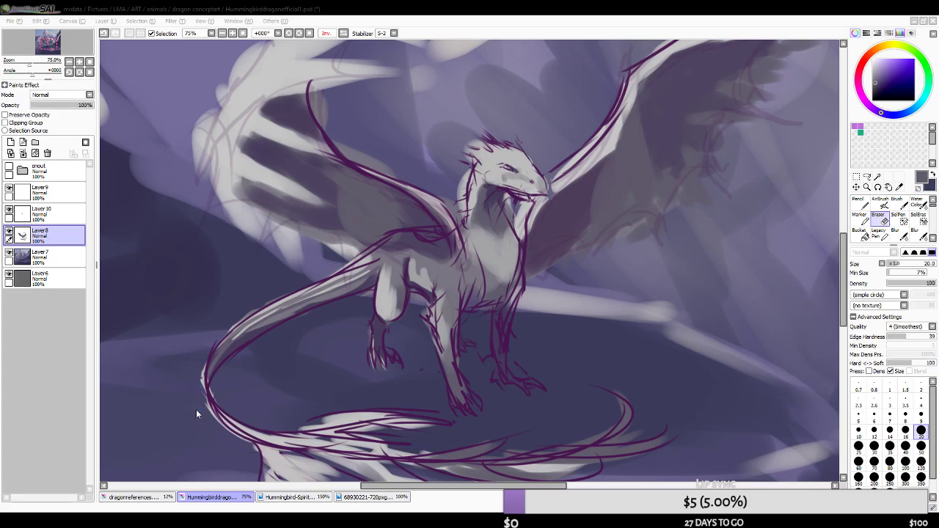
# - Open the Dyad.png map and examine its snowy mountain range with the interface panels hidden
pyautogui.doubleClick(362, 93)
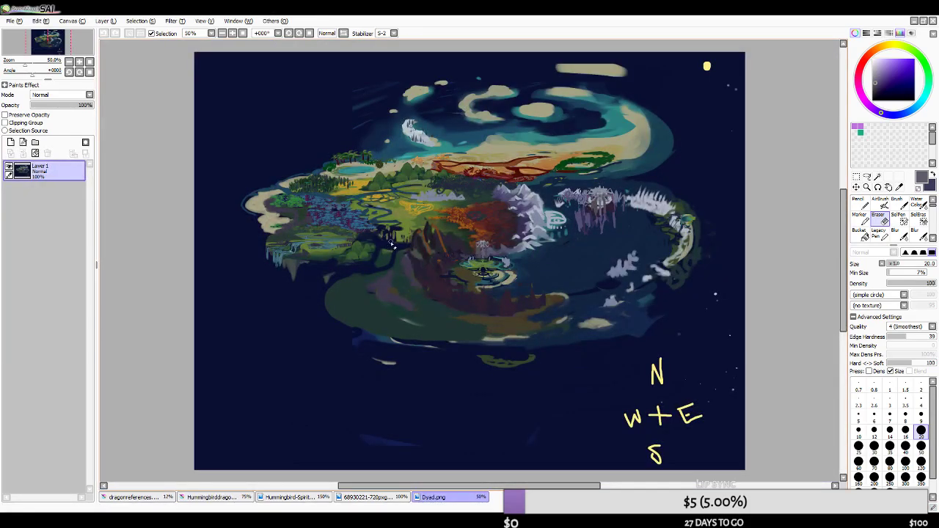
pyautogui.scroll(2, 415, 80)
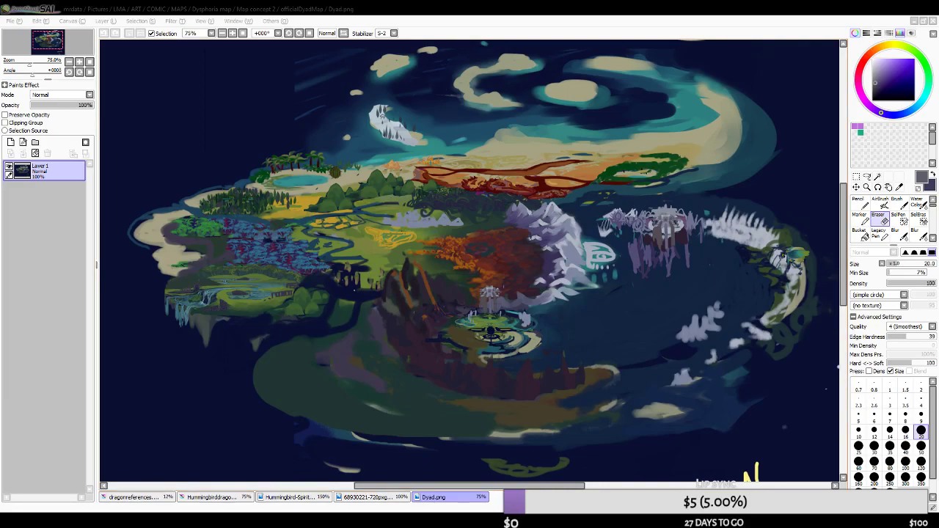
pyautogui.click(436, 26)
pyautogui.scroll(-1, 417, 263)
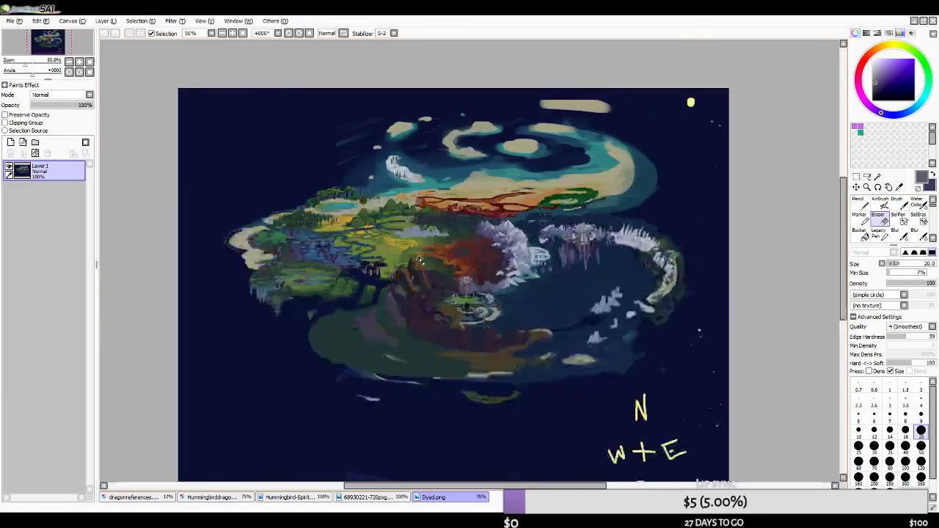
pyautogui.scroll(1, 520, 244)
pyautogui.press('Tab')
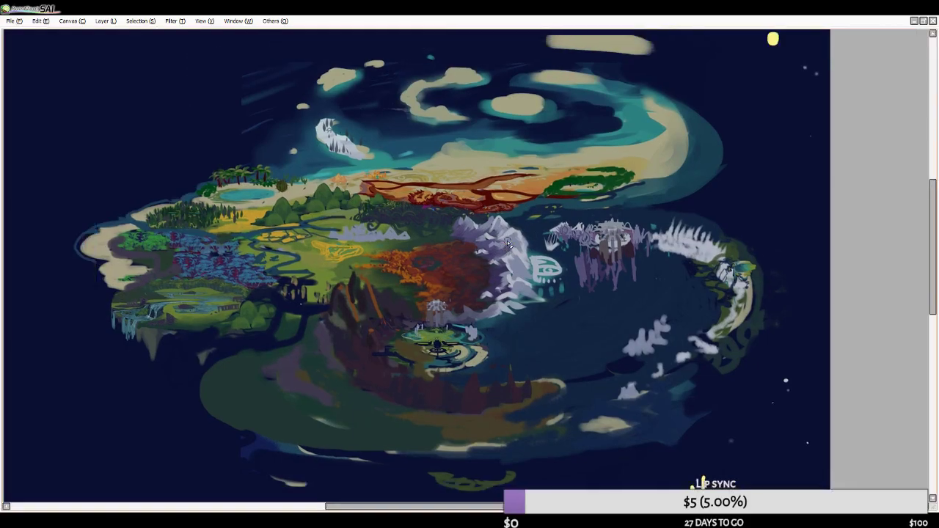
pyautogui.scroll(3, 491, 247)
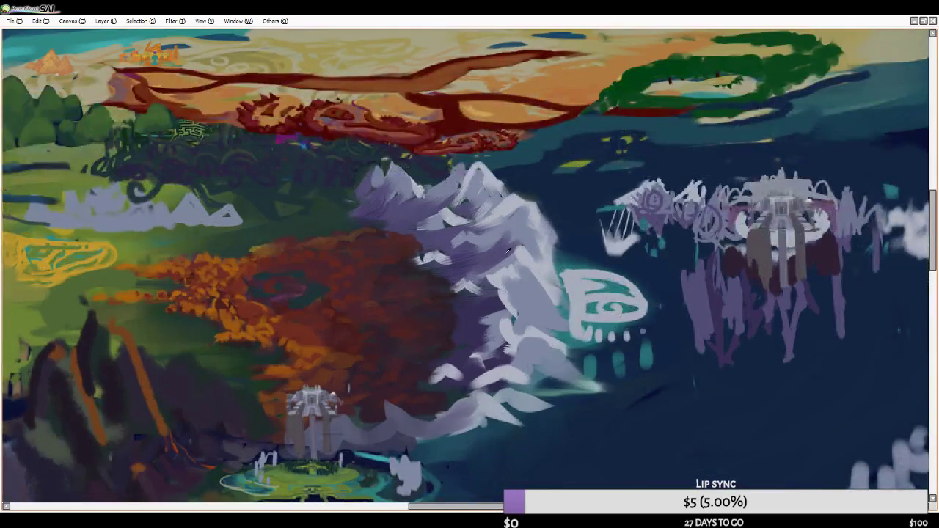
pyautogui.moveTo(583, 87)
pyautogui.mouseDown()
pyautogui.moveTo(536, 183)
pyautogui.moveTo(518, 166)
pyautogui.moveTo(523, 198)
pyautogui.moveTo(595, 178)
pyautogui.mouseUp()
pyautogui.hotkey('ctrl', 'z')
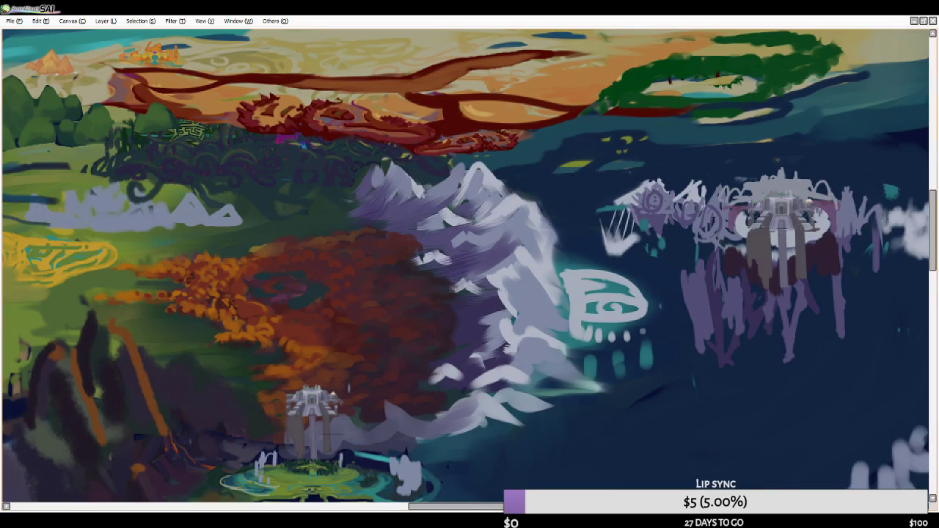
# - Examine the purple mountain peaks and the surrounding regions of the map at close and wider range
pyautogui.hotkey('alt', 'Tab')
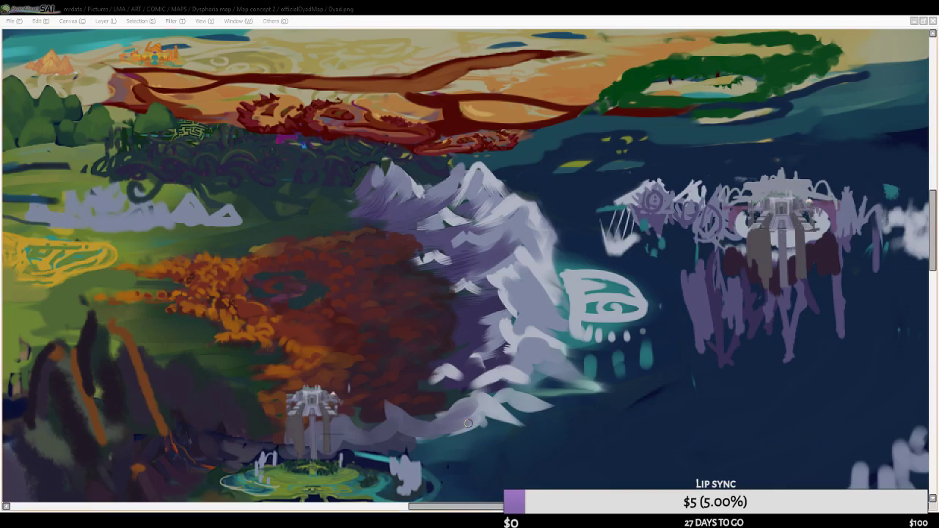
pyautogui.scroll(1, 537, 177)
pyautogui.scroll(1, 536, 177)
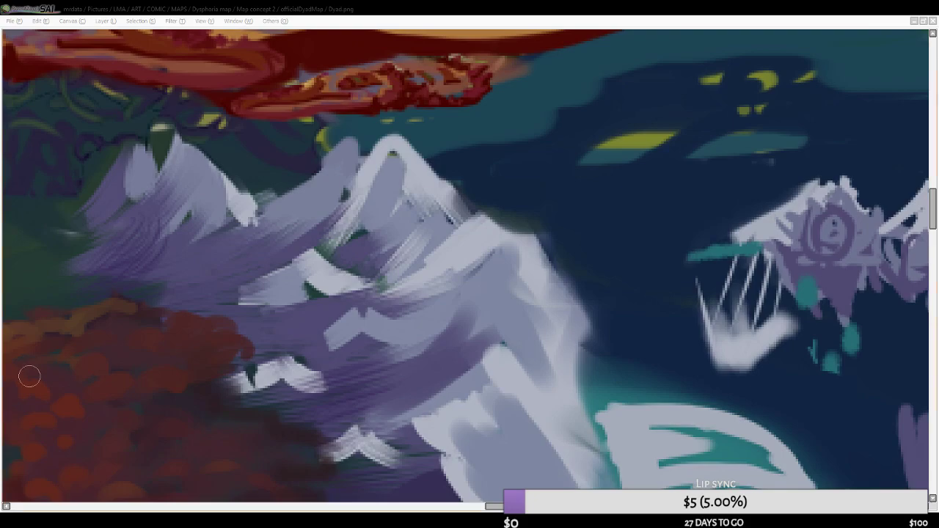
pyautogui.scroll(-5, 446, 205)
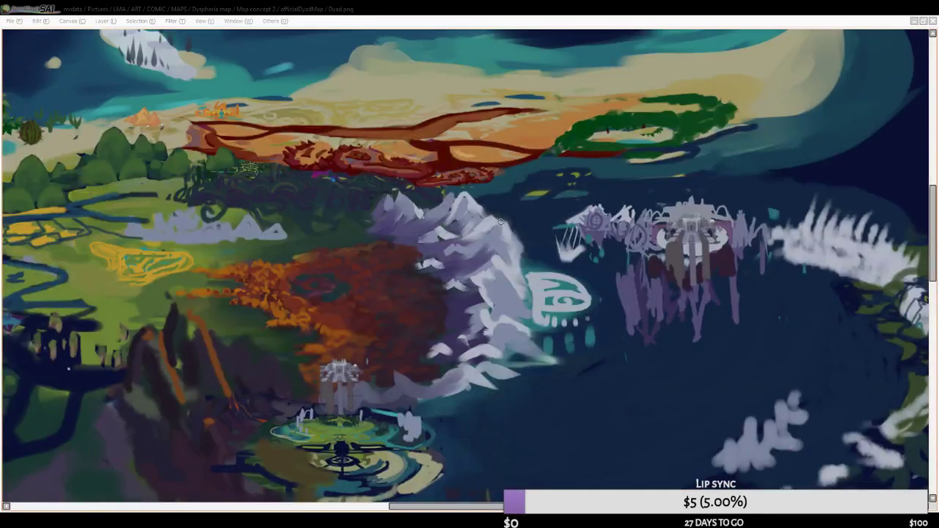
pyautogui.scroll(1, 471, 257)
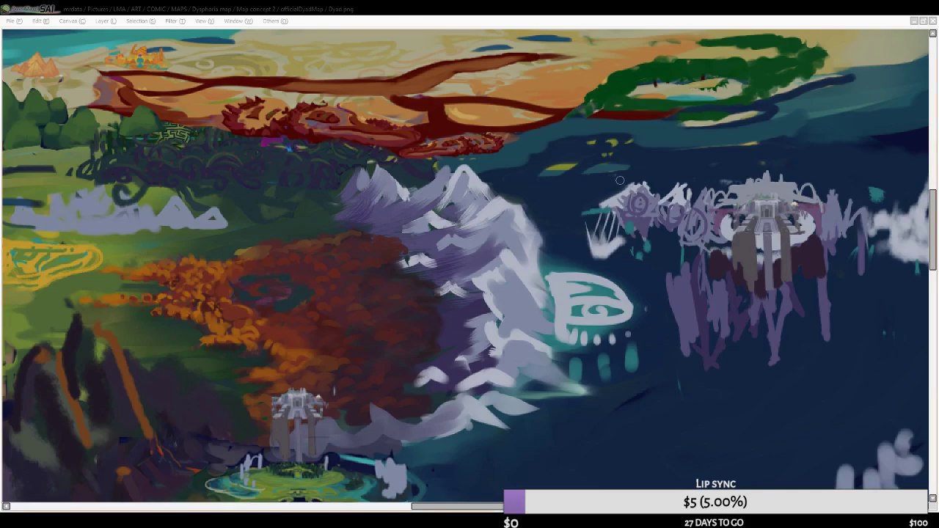
pyautogui.scroll(-5, 561, 260)
pyautogui.scroll(5, 544, 257)
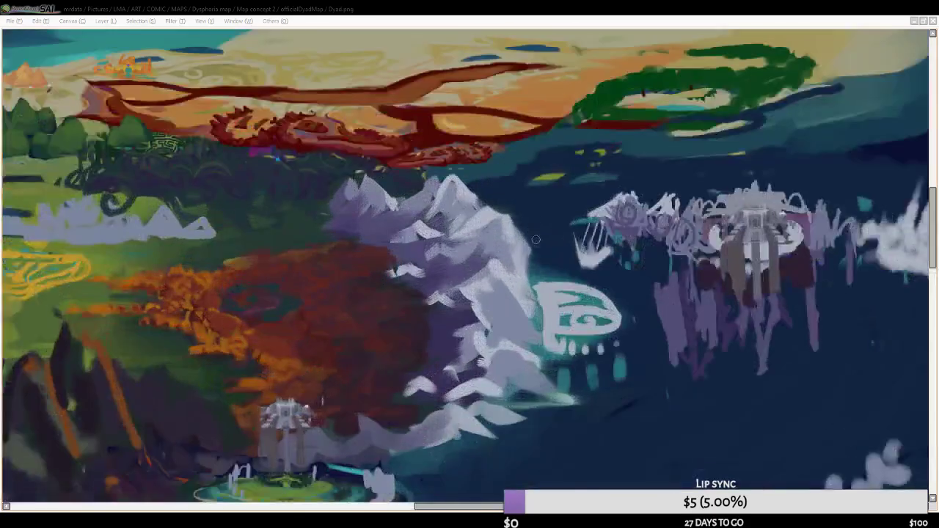
# - Outline the mountain region and its inner slope in white, labelling them "Snow" and "Amethyst??" with an arrow
pyautogui.moveTo(354, 187)
pyautogui.mouseDown()
pyautogui.moveTo(308, 422)
pyautogui.moveTo(618, 430)
pyautogui.moveTo(675, 370)
pyautogui.mouseUp()
pyautogui.hotkey('ctrl', 'z')
pyautogui.moveTo(322, 210)
pyautogui.mouseDown()
pyautogui.moveTo(429, 330)
pyautogui.moveTo(292, 455)
pyautogui.moveTo(675, 356)
pyautogui.moveTo(669, 239)
pyautogui.moveTo(457, 180)
pyautogui.moveTo(310, 197)
pyautogui.mouseUp()
pyautogui.moveTo(529, 96)
pyautogui.mouseDown()
pyautogui.moveTo(548, 155)
pyautogui.moveTo(541, 176)
pyautogui.mouseUp()
pyautogui.moveTo(578, 116)
pyautogui.mouseDown()
pyautogui.moveTo(587, 166)
pyautogui.moveTo(618, 131)
pyautogui.moveTo(710, 94)
pyautogui.mouseUp()
pyautogui.moveTo(375, 189)
pyautogui.mouseDown()
pyautogui.moveTo(439, 242)
pyautogui.moveTo(452, 412)
pyautogui.moveTo(535, 302)
pyautogui.moveTo(462, 220)
pyautogui.moveTo(411, 207)
pyautogui.mouseUp()
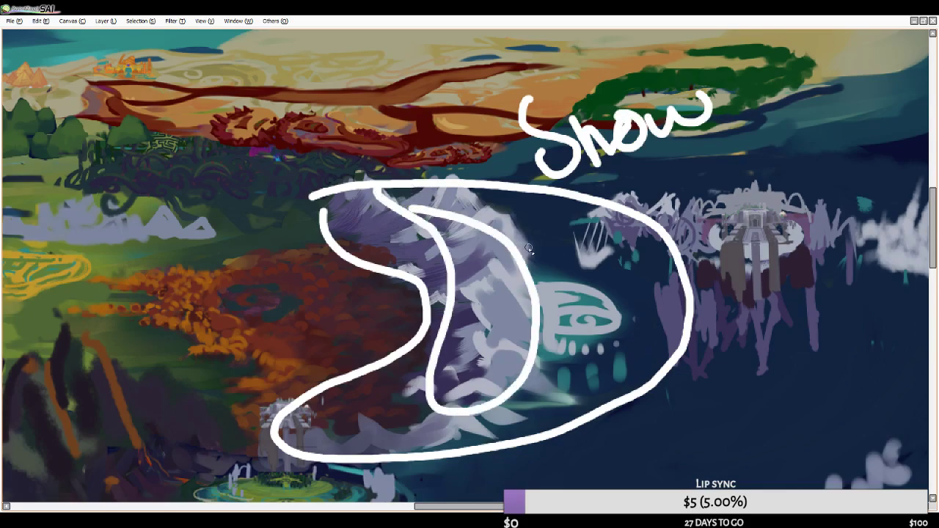
pyautogui.moveTo(567, 241)
pyautogui.mouseDown()
pyautogui.moveTo(528, 242)
pyautogui.moveTo(559, 260)
pyautogui.moveTo(577, 221)
pyautogui.mouseUp()
pyautogui.moveTo(577, 222)
pyautogui.mouseDown()
pyautogui.moveTo(593, 253)
pyautogui.moveTo(598, 237)
pyautogui.moveTo(663, 218)
pyautogui.moveTo(672, 236)
pyautogui.moveTo(683, 175)
pyautogui.moveTo(698, 230)
pyautogui.moveTo(677, 219)
pyautogui.moveTo(707, 204)
pyautogui.moveTo(735, 213)
pyautogui.moveTo(747, 192)
pyautogui.moveTo(781, 254)
pyautogui.moveTo(771, 172)
pyautogui.moveTo(783, 188)
pyautogui.moveTo(766, 139)
pyautogui.moveTo(797, 183)
pyautogui.moveTo(797, 132)
pyautogui.moveTo(850, 187)
pyautogui.mouseUp()
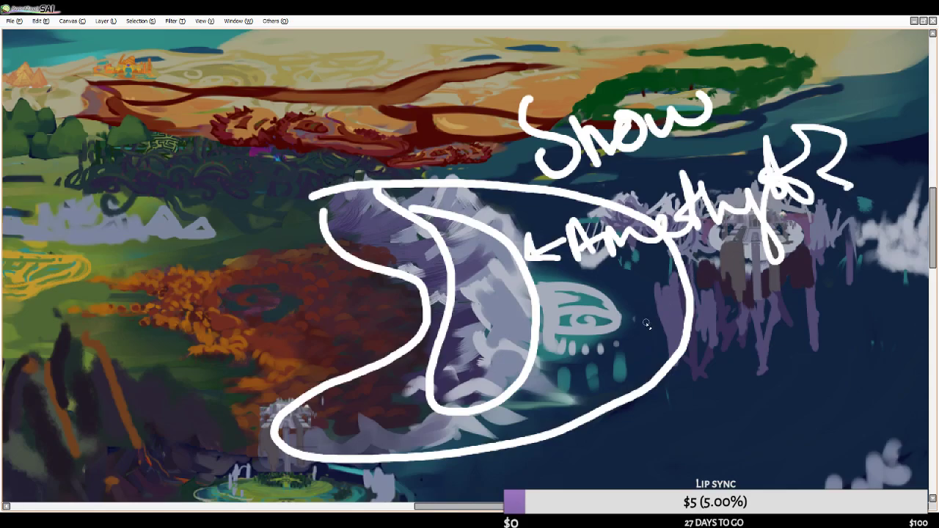
pyautogui.moveTo(855, 129); pyautogui.dragTo(875, 202)
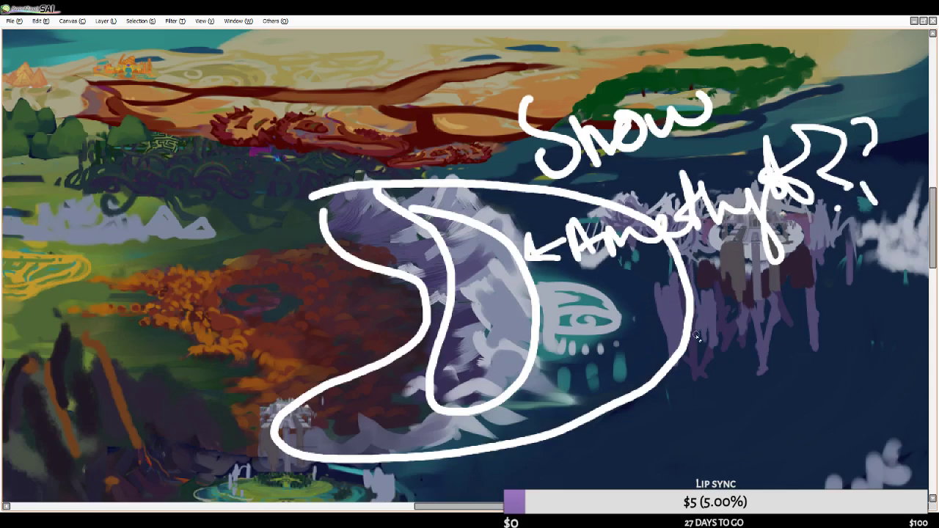
# - Undo the mountain outlines together with the "Snow" and "Amethyst??" labels
pyautogui.hotkey('ctrl', 'z')
pyautogui.hotkey('ctrl', 'z')
pyautogui.hotkey('ctrl', 'z')
pyautogui.hotkey('ctrl', 'z')
pyautogui.hotkey('ctrl', 'z')
pyautogui.hotkey('ctrl', 'z')
pyautogui.hotkey('ctrl', 'z')
pyautogui.hotkey('ctrl', 'z')
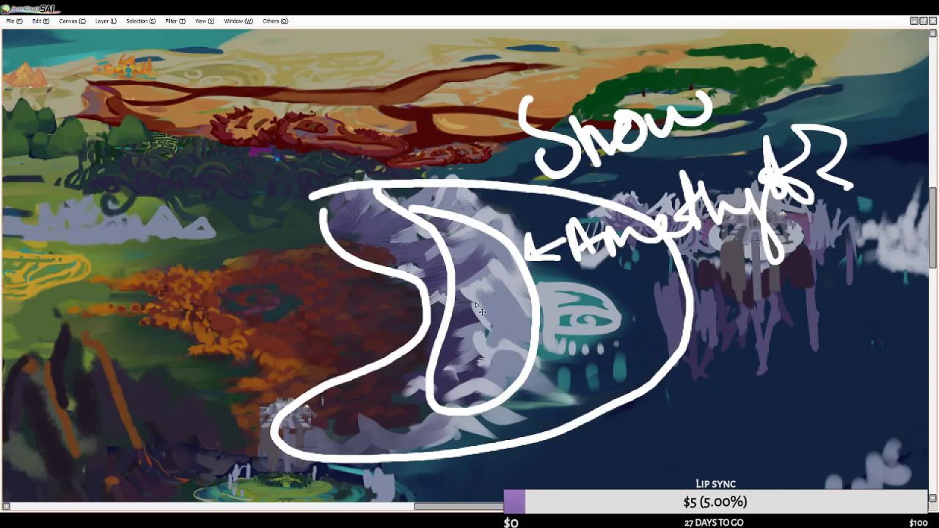
pyautogui.hotkey('ctrl', 'z')
pyautogui.hotkey('ctrl', 'z')
pyautogui.hotkey('ctrl', 'z')
pyautogui.hotkey('ctrl', 'z')
pyautogui.hotkey('ctrl', 'z')
pyautogui.hotkey('ctrl', 'z')
pyautogui.hotkey('ctrl', 'z')
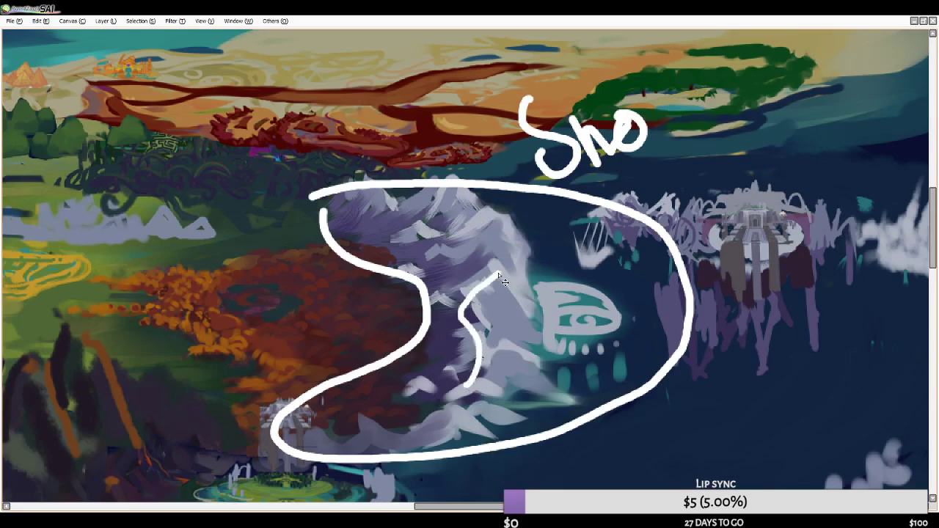
pyautogui.hotkey('ctrl', 'z')
pyautogui.hotkey('ctrl', 'z')
# - Mark the mountain slopes in white, add an amethyst label with a question mark, and point arrows at the range
pyautogui.moveTo(486, 279)
pyautogui.mouseDown()
pyautogui.moveTo(470, 308)
pyautogui.moveTo(465, 386)
pyautogui.moveTo(497, 350)
pyautogui.moveTo(507, 274)
pyautogui.moveTo(476, 277)
pyautogui.mouseUp()
pyautogui.moveTo(415, 266)
pyautogui.mouseDown()
pyautogui.moveTo(495, 217)
pyautogui.moveTo(392, 185)
pyautogui.moveTo(415, 237)
pyautogui.mouseUp()
pyautogui.moveTo(702, 204); pyautogui.dragTo(565, 268)
pyautogui.moveTo(561, 214)
pyautogui.mouseDown()
pyautogui.moveTo(549, 273)
pyautogui.moveTo(603, 279)
pyautogui.mouseUp()
pyautogui.moveTo(668, 155); pyautogui.dragTo(688, 198)
pyautogui.moveTo(669, 157)
pyautogui.mouseDown()
pyautogui.moveTo(719, 151)
pyautogui.moveTo(754, 213)
pyautogui.moveTo(717, 93)
pyautogui.moveTo(743, 153)
pyautogui.mouseUp()
pyautogui.moveTo(745, 101)
pyautogui.mouseDown()
pyautogui.moveTo(750, 159)
pyautogui.moveTo(782, 138)
pyautogui.moveTo(827, 77)
pyautogui.moveTo(792, 125)
pyautogui.moveTo(832, 123)
pyautogui.moveTo(887, 90)
pyautogui.mouseUp()
pyautogui.moveTo(751, 177)
pyautogui.mouseDown()
pyautogui.moveTo(801, 169)
pyautogui.moveTo(781, 213)
pyautogui.mouseUp()
pyautogui.moveTo(796, 228); pyautogui.dragTo(812, 257)
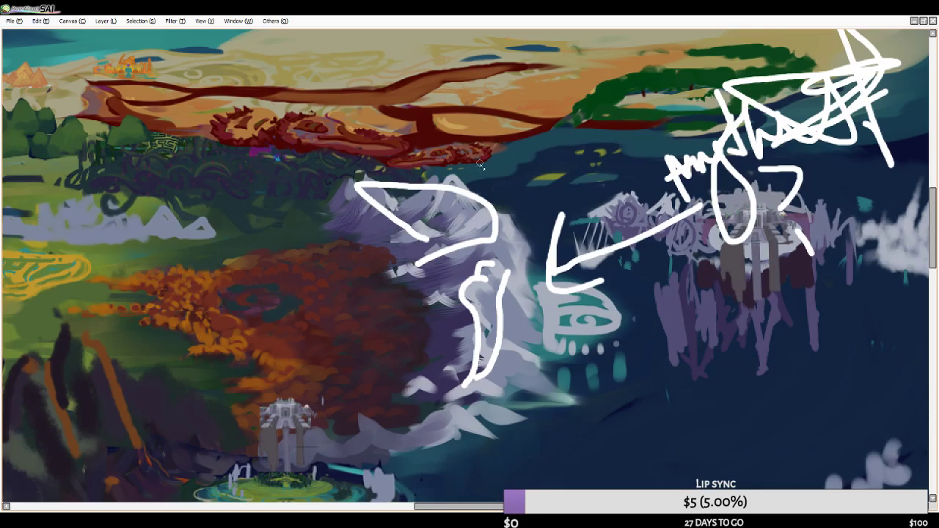
pyautogui.moveTo(555, 105); pyautogui.dragTo(489, 182)
pyautogui.moveTo(485, 142)
pyautogui.mouseDown()
pyautogui.moveTo(493, 187)
pyautogui.moveTo(551, 168)
pyautogui.mouseUp()
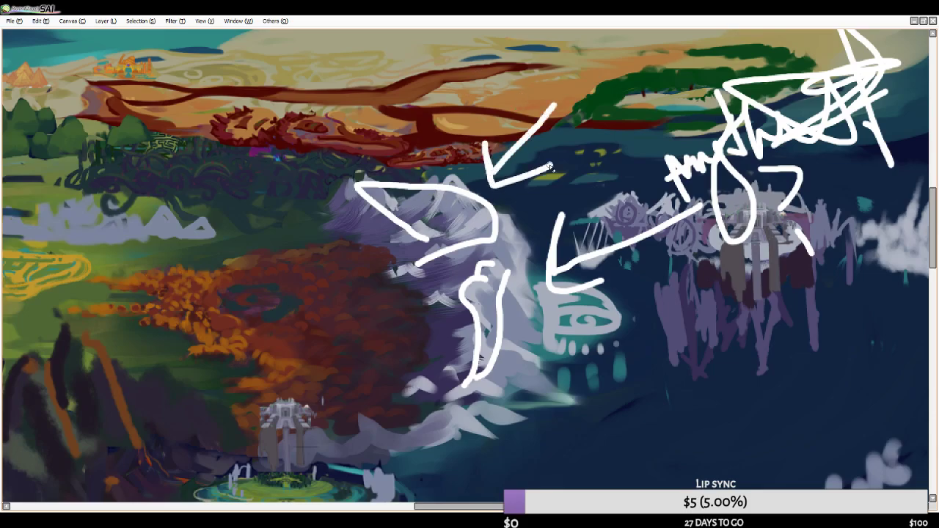
# - Undo the arrows, the amethyst label and the white slope marks on the map
pyautogui.hotkey('ctrl', 'z')
pyautogui.hotkey('ctrl', 'z')
pyautogui.hotkey('ctrl', 'z')
pyautogui.hotkey('ctrl', 'z')
pyautogui.hotkey('ctrl', 'z')
pyautogui.hotkey('ctrl', 'z')
pyautogui.hotkey('ctrl', 'z')
pyautogui.hotkey('ctrl', 'z')
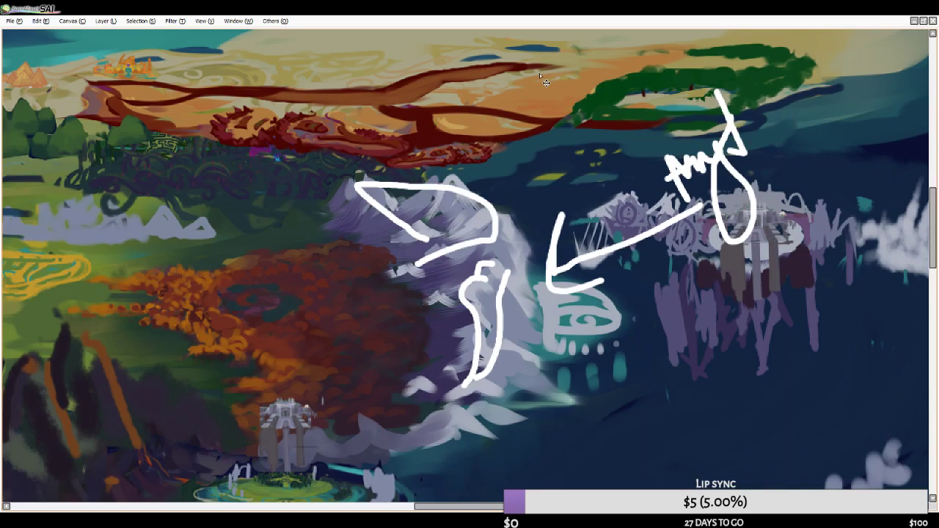
pyautogui.hotkey('ctrl', 'z')
pyautogui.hotkey('ctrl', 'z')
pyautogui.hotkey('ctrl', 'z')
pyautogui.hotkey('ctrl', 'z')
pyautogui.hotkey('ctrl', 'z')
pyautogui.hotkey('ctrl', 'z')
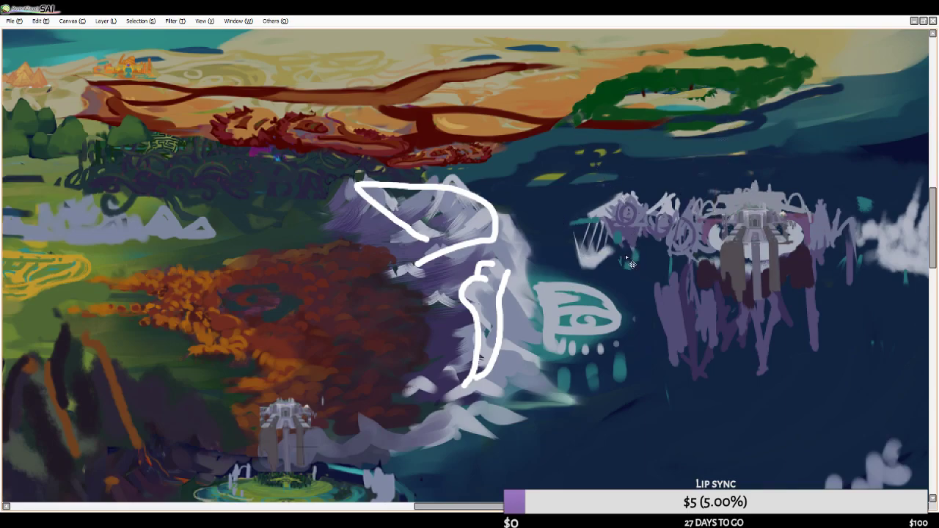
pyautogui.hotkey('ctrl', 'z')
pyautogui.hotkey('ctrl', 'z')
pyautogui.hotkey('ctrl', 'z')
pyautogui.hotkey('ctrl', 'z')
pyautogui.hotkey('ctrl', 'z')
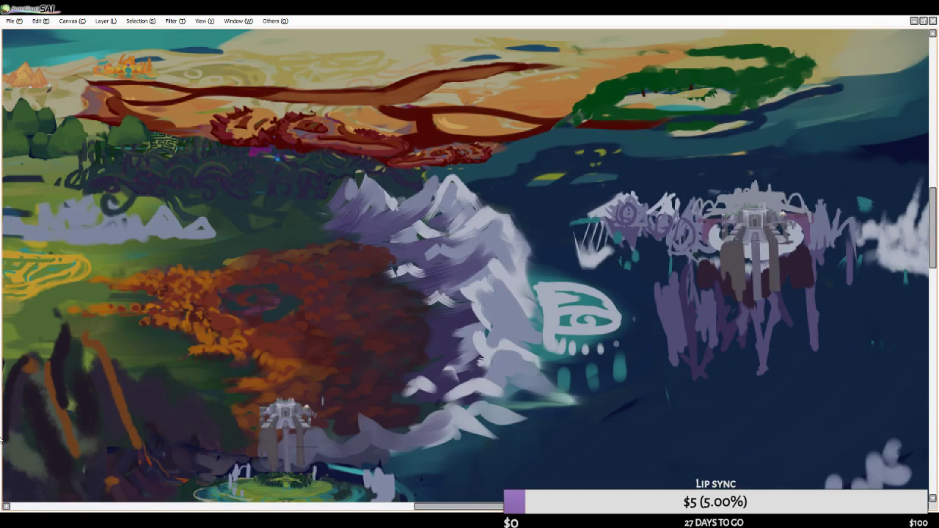
pyautogui.hotkey('alt', 'Tab')
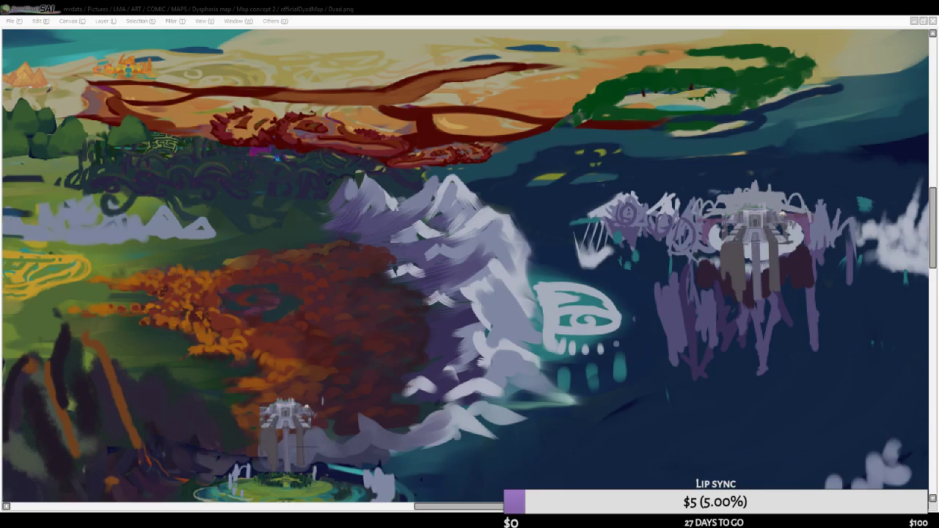
# - Review the wider map, restore the interface panels, and close Dyad.png to return to the hummingbird dragon painting
pyautogui.scroll(-4, 492, 263)
pyautogui.scroll(2, 490, 262)
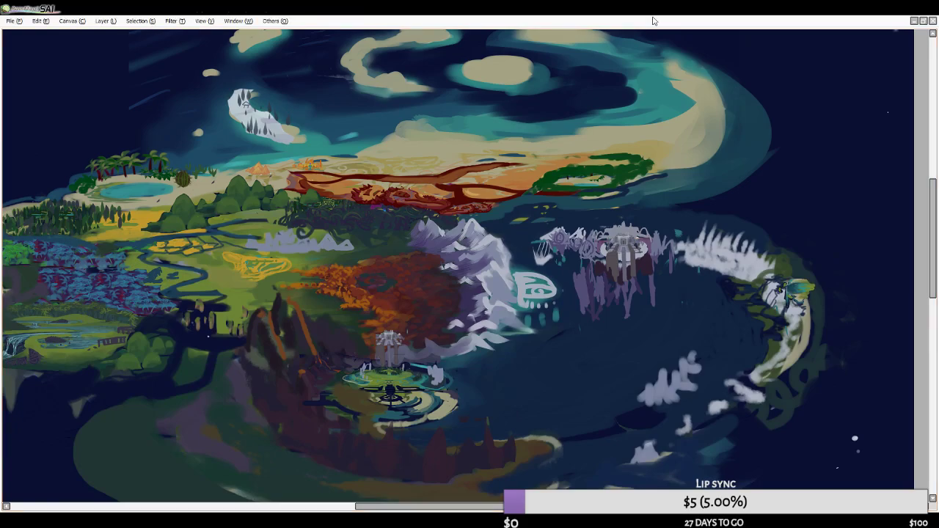
pyautogui.press('Tab')
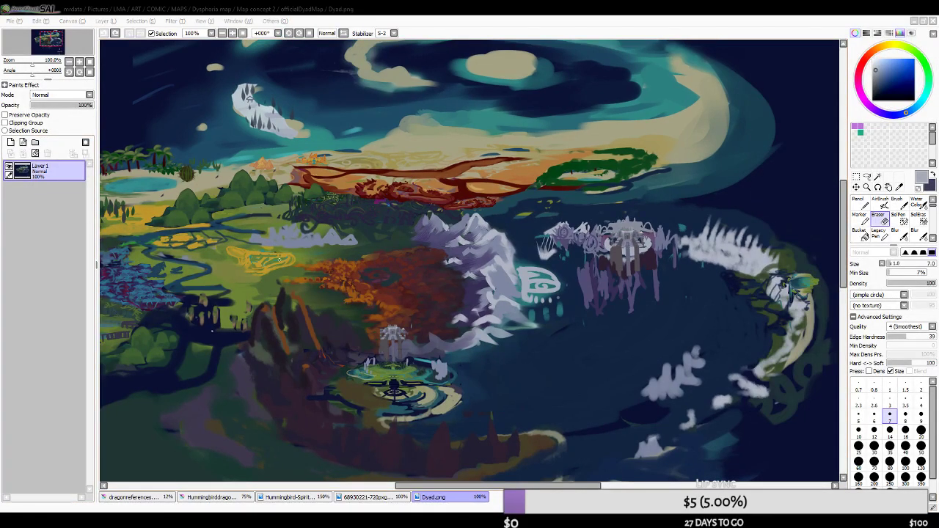
pyautogui.hotkey('ctrl', 'w')
pyautogui.scroll(-5, 457, 277)
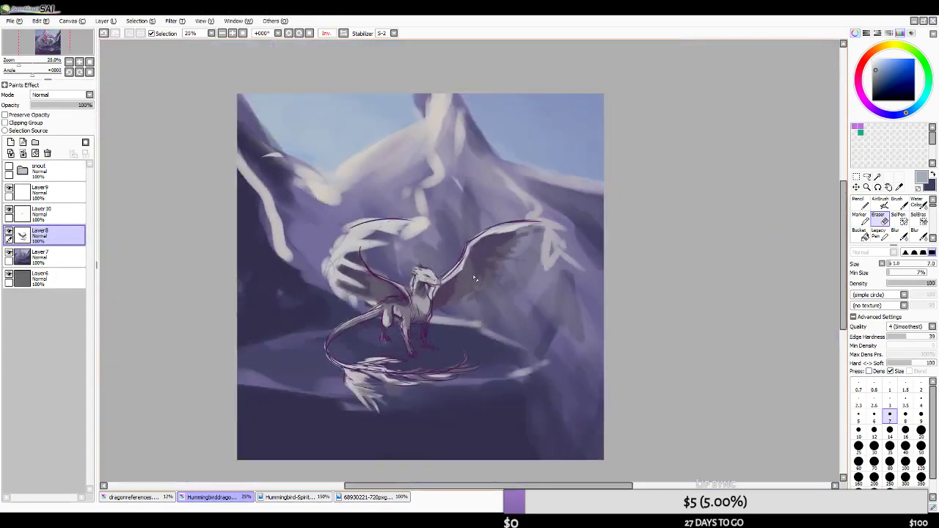
pyautogui.scroll(2, 431, 292)
pyautogui.scroll(2, 528, 254)
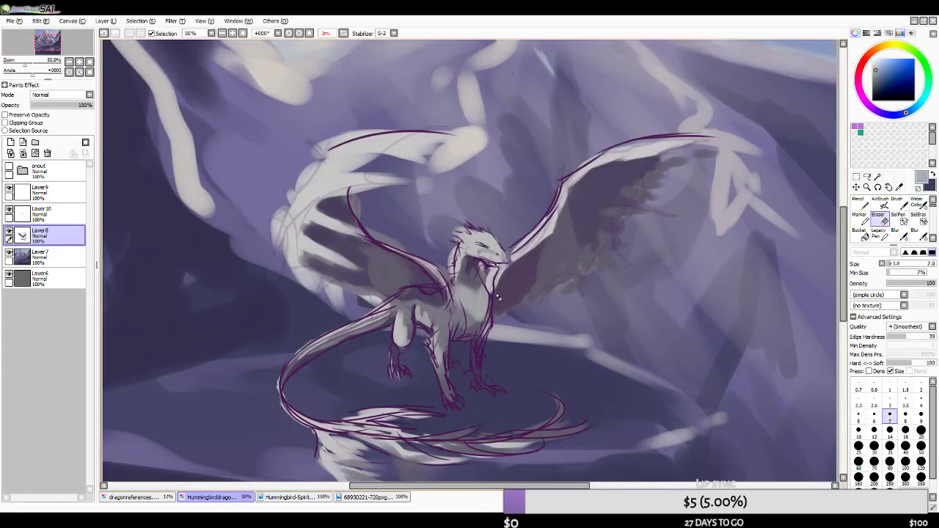
# - Check the visibility of the head layers, try merging Layer10 down into Layer8, and undo the merge
pyautogui.click(8, 192)
pyautogui.click(9, 190)
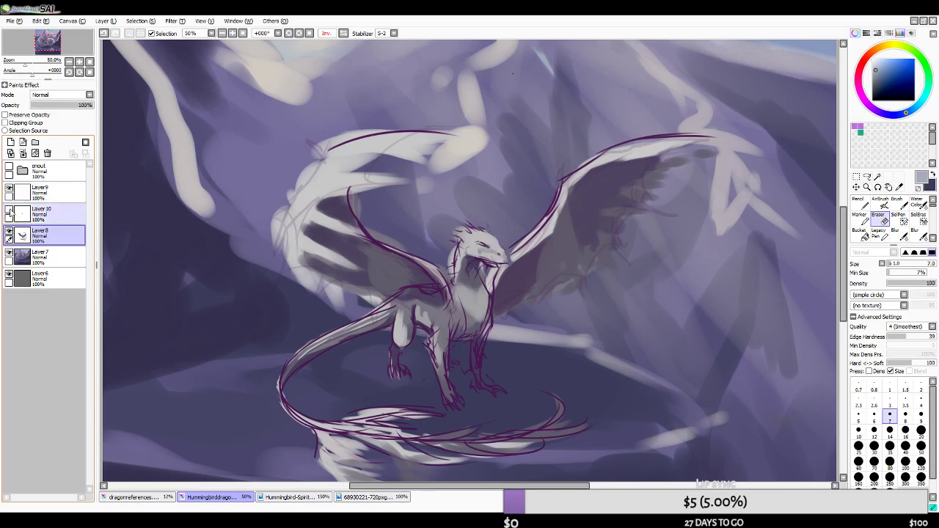
pyautogui.click(18, 214)
pyautogui.click(23, 152)
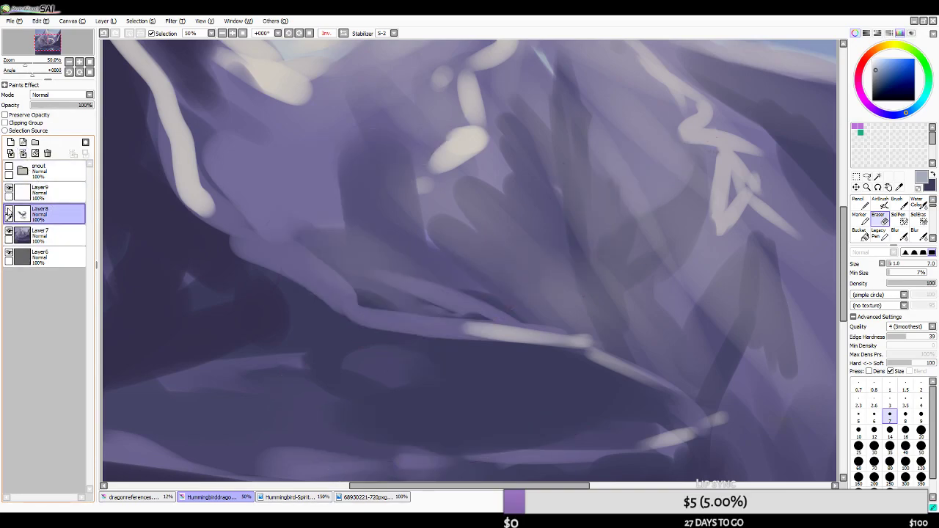
pyautogui.hotkey('ctrl', 'z')
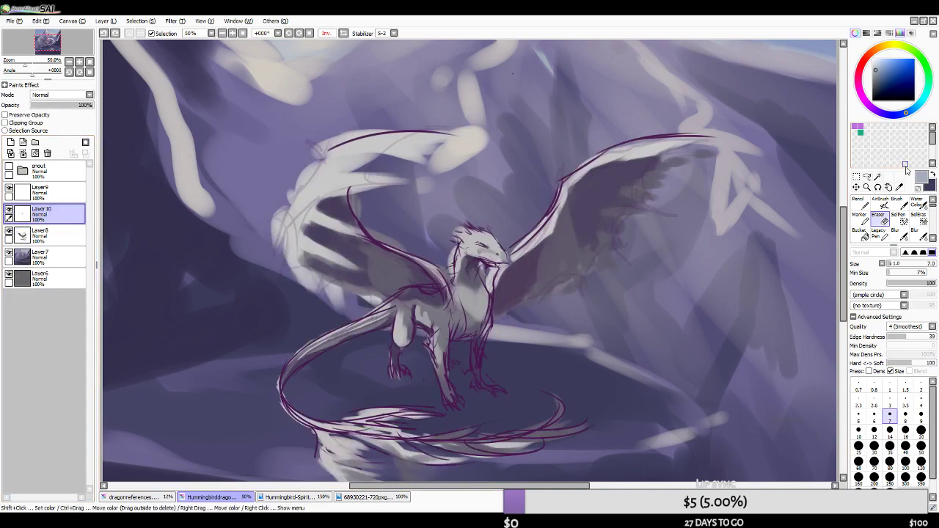
# - Reposition the dragon's head sketch on Layer10 with Transform and apply the change
pyautogui.click(855, 177)
pyautogui.click(853, 279)
pyautogui.scroll(2, 545, 240)
pyautogui.moveTo(465, 197); pyautogui.dragTo(461, 200)
pyautogui.scroll(-3, 460, 216)
pyautogui.scroll(3, 469, 220)
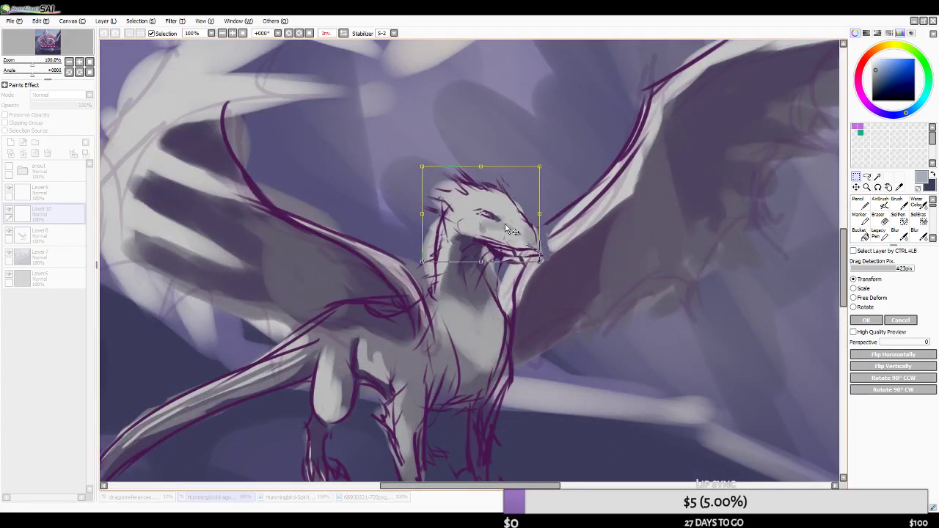
pyautogui.scroll(-3, 510, 229)
pyautogui.scroll(3, 507, 222)
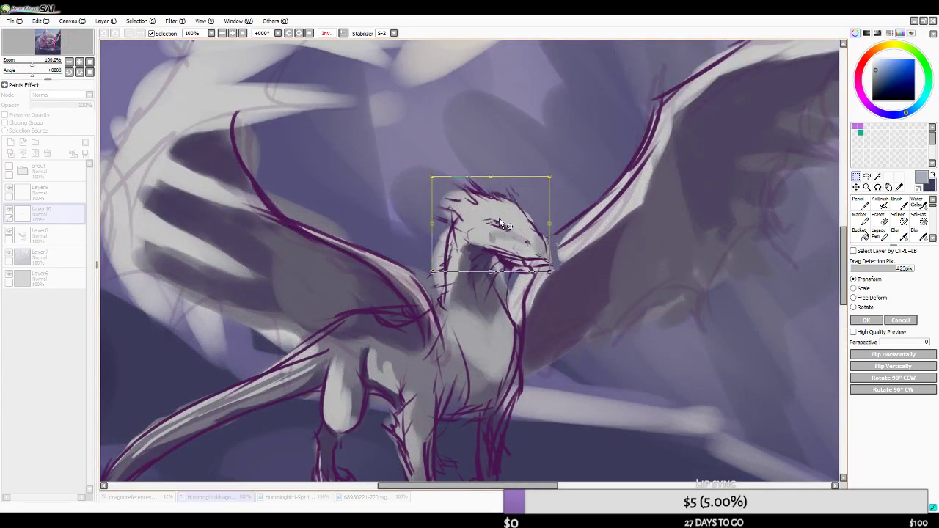
pyautogui.scroll(-3, 499, 223)
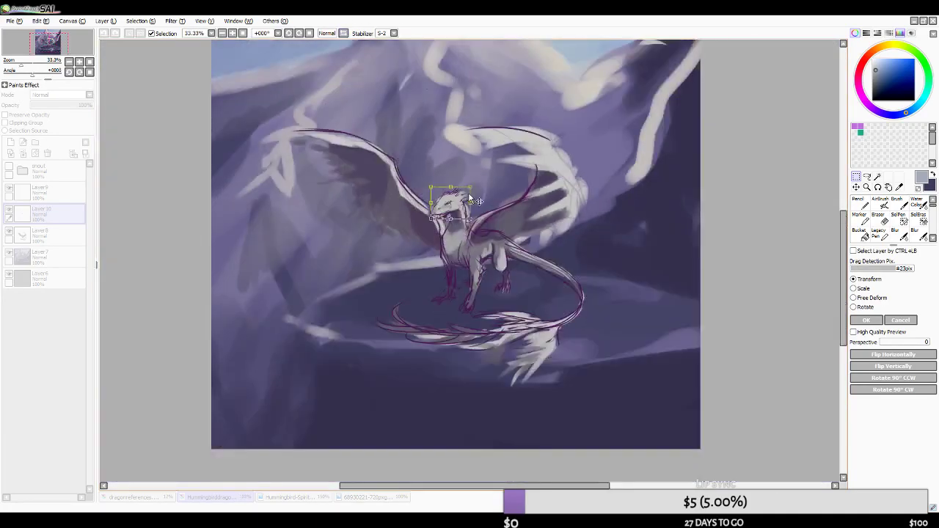
pyautogui.scroll(2, 575, 250)
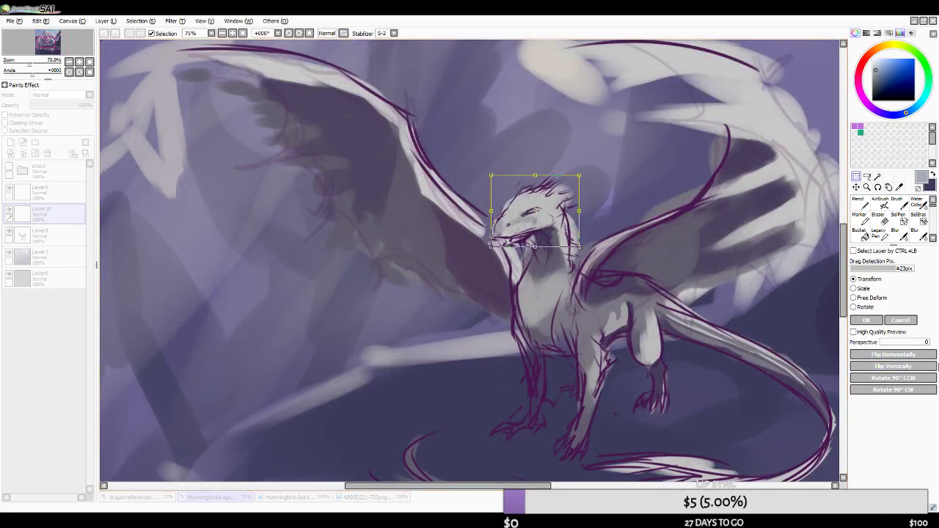
pyautogui.click(865, 320)
# - Try to erase paint around the dragon's throat on Layer8 with a size 16 eraser, and undo the stroke
pyautogui.click(40, 233)
pyautogui.press('e')
pyautogui.press(']')
pyautogui.press(']')
pyautogui.press(']')
pyautogui.press(']')
pyautogui.press(']')
pyautogui.press(']')
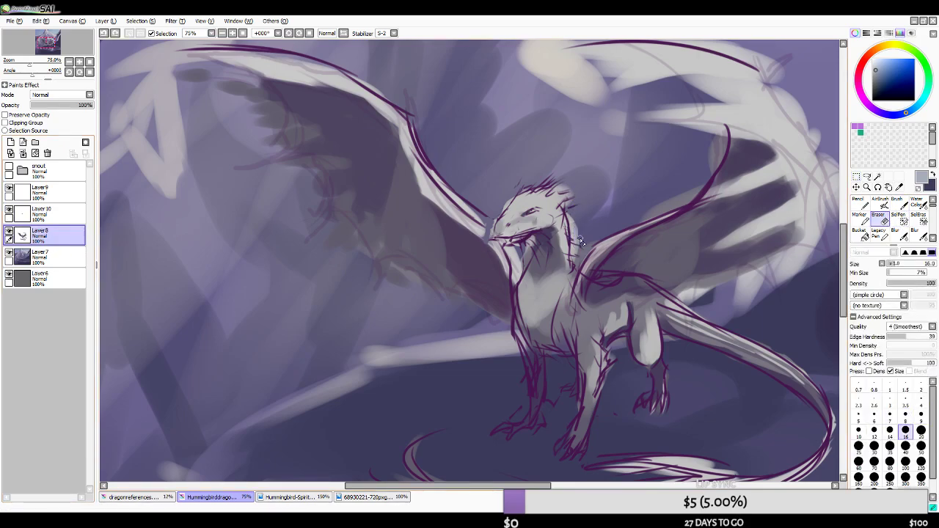
pyautogui.moveTo(528, 239)
pyautogui.mouseDown()
pyautogui.moveTo(527, 244)
pyautogui.moveTo(520, 278)
pyautogui.moveTo(523, 243)
pyautogui.mouseUp()
pyautogui.hotkey('ctrl', 'z')
pyautogui.scroll(-3, 540, 365)
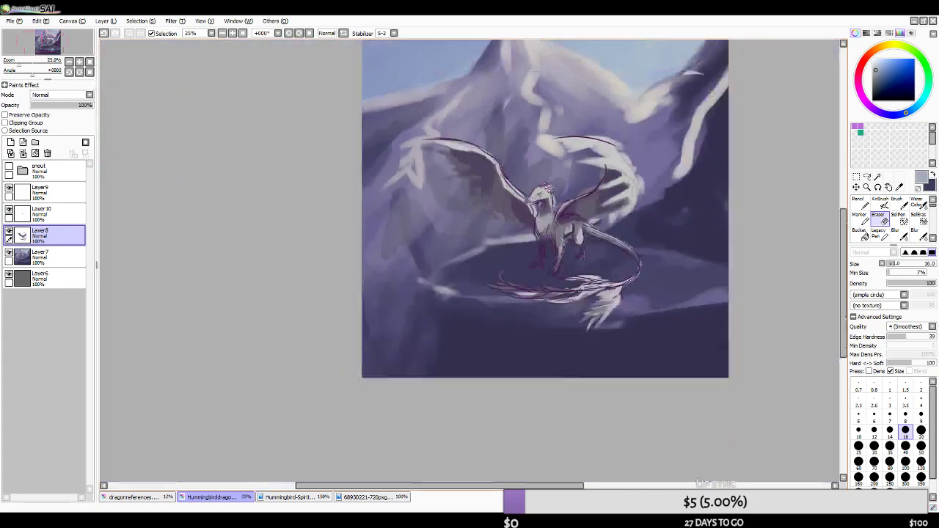
pyautogui.scroll(3, 544, 209)
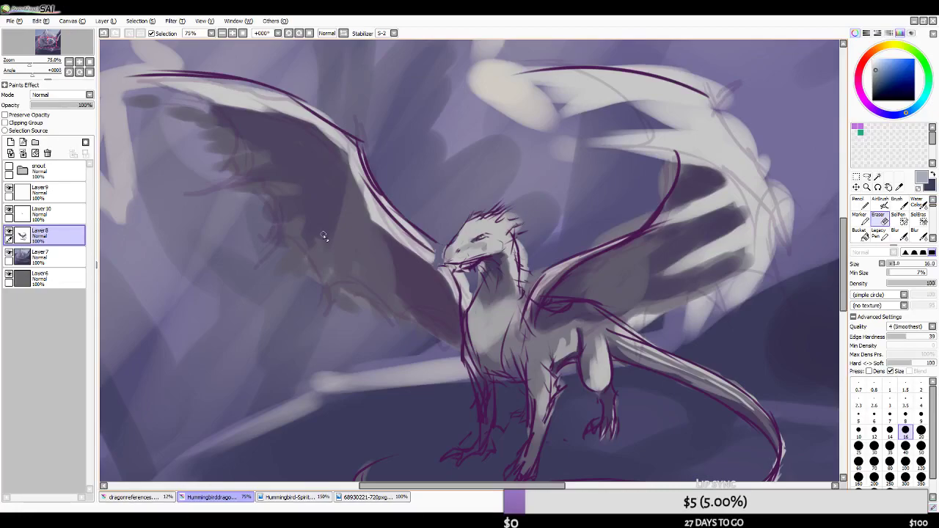
pyautogui.click(59, 214)
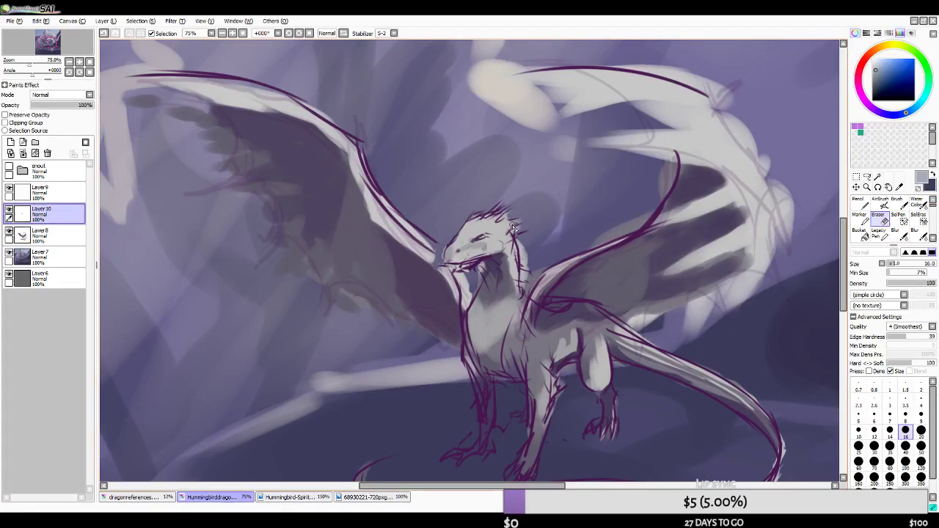
pyautogui.scroll(-1, 513, 229)
pyautogui.scroll(2, 541, 218)
pyautogui.hotkey('ctrl', 'Down')
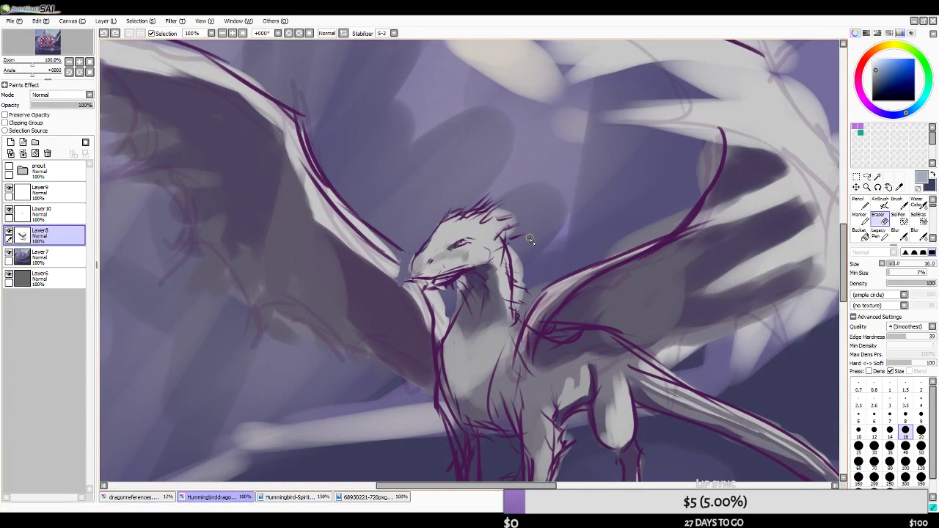
pyautogui.scroll(-3, 279, 280)
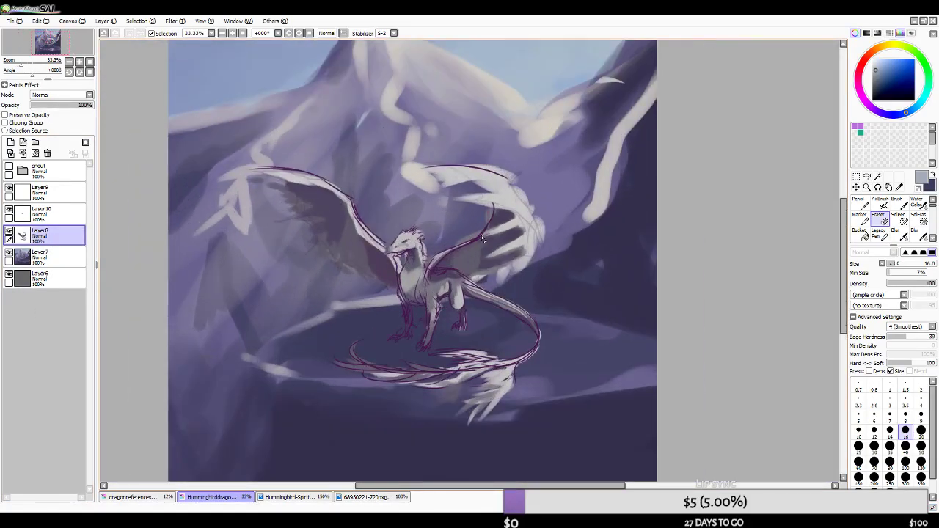
# - Erase parts of the tail fan's lower feathers on Layer8 with a size 25 eraser, undoing one stroke along the way
pyautogui.press(']')
pyautogui.press(']')
pyautogui.press(']')
pyautogui.press(']')
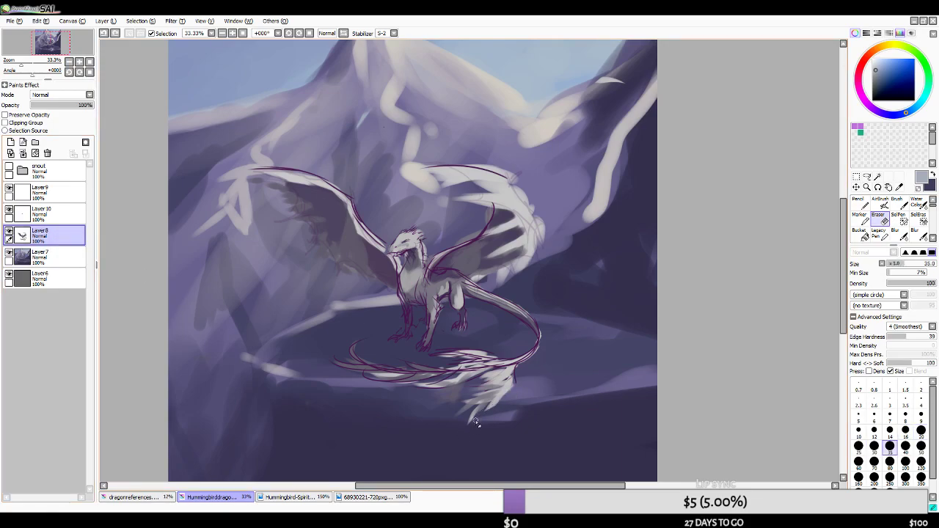
pyautogui.scroll(-2, 470, 430)
pyautogui.scroll(3, 503, 388)
pyautogui.press('[')
pyautogui.press('[')
pyautogui.hotkey('ctrl', 'z')
pyautogui.moveTo(501, 383)
pyautogui.mouseDown()
pyautogui.moveTo(525, 366)
pyautogui.moveTo(546, 363)
pyautogui.moveTo(490, 390)
pyautogui.moveTo(456, 432)
pyautogui.moveTo(470, 400)
pyautogui.moveTo(536, 367)
pyautogui.moveTo(438, 412)
pyautogui.moveTo(493, 381)
pyautogui.moveTo(539, 323)
pyautogui.moveTo(498, 382)
pyautogui.moveTo(552, 359)
pyautogui.moveTo(465, 390)
pyautogui.moveTo(433, 416)
pyautogui.moveTo(450, 390)
pyautogui.moveTo(488, 364)
pyautogui.moveTo(524, 360)
pyautogui.moveTo(478, 370)
pyautogui.moveTo(501, 366)
pyautogui.moveTo(477, 362)
pyautogui.moveTo(503, 336)
pyautogui.mouseUp()
pyautogui.scroll(-3, 526, 331)
pyautogui.scroll(3, 554, 320)
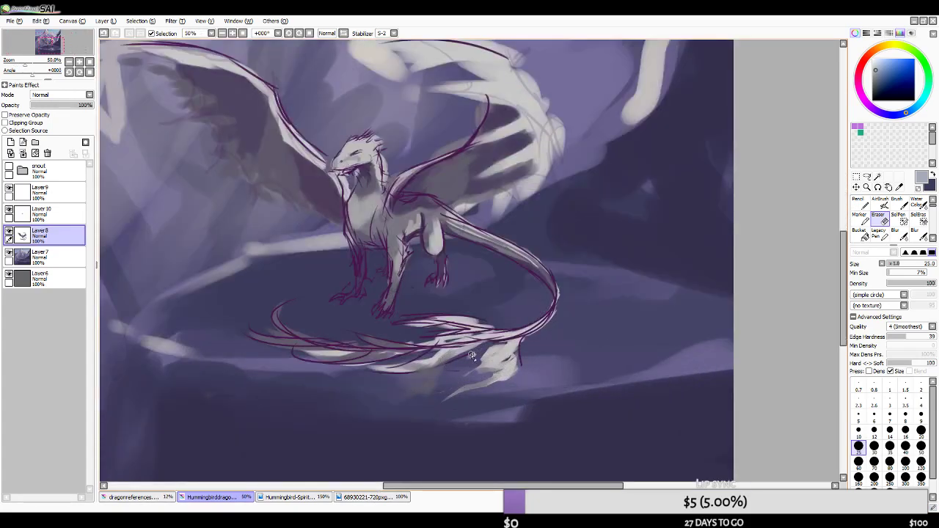
# - Mirror the view and erase gaps into the tail fan and along its upper feathers on Layer8
pyautogui.scroll(-2, 519, 321)
pyautogui.scroll(1, 518, 320)
pyautogui.click(344, 33)
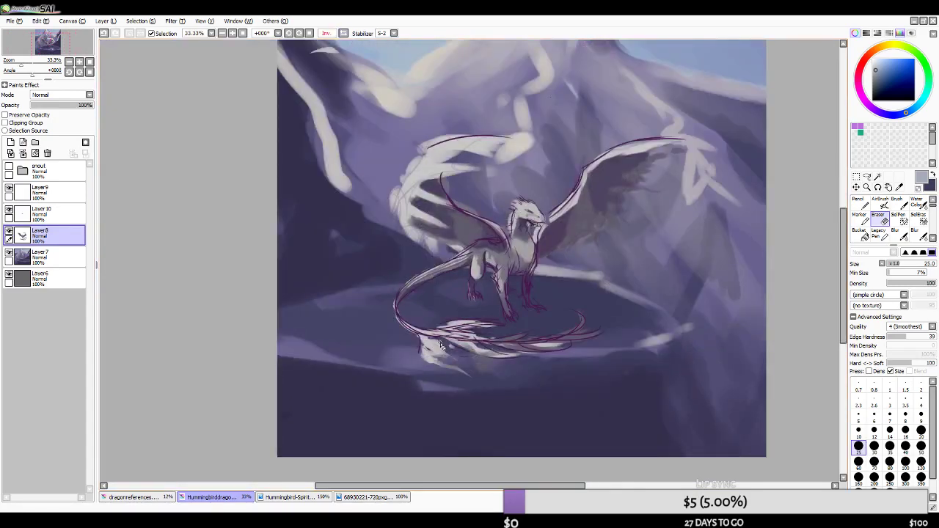
pyautogui.scroll(1, 440, 346)
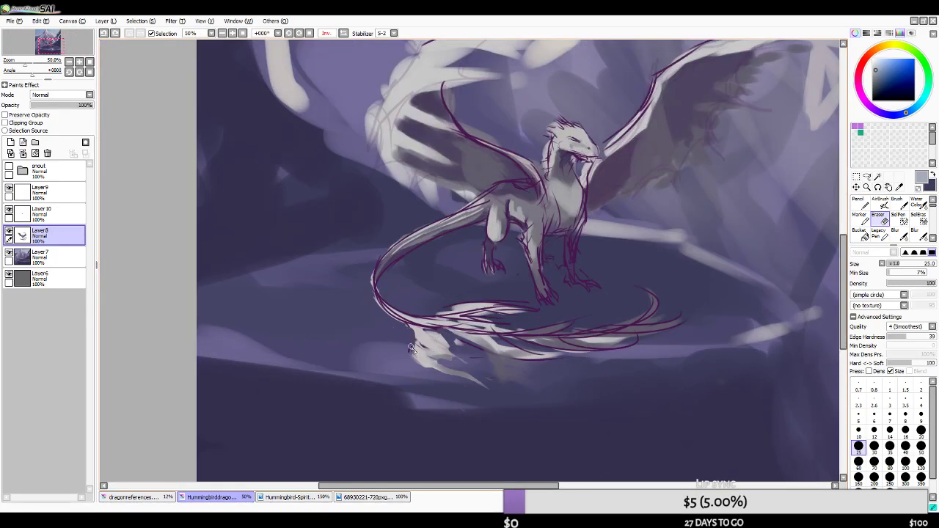
pyautogui.moveTo(450, 354); pyautogui.dragTo(442, 335)
pyautogui.scroll(-2, 497, 324)
pyautogui.scroll(2, 485, 324)
pyautogui.moveTo(545, 313); pyautogui.dragTo(509, 311)
pyautogui.moveTo(530, 307); pyautogui.dragTo(440, 307)
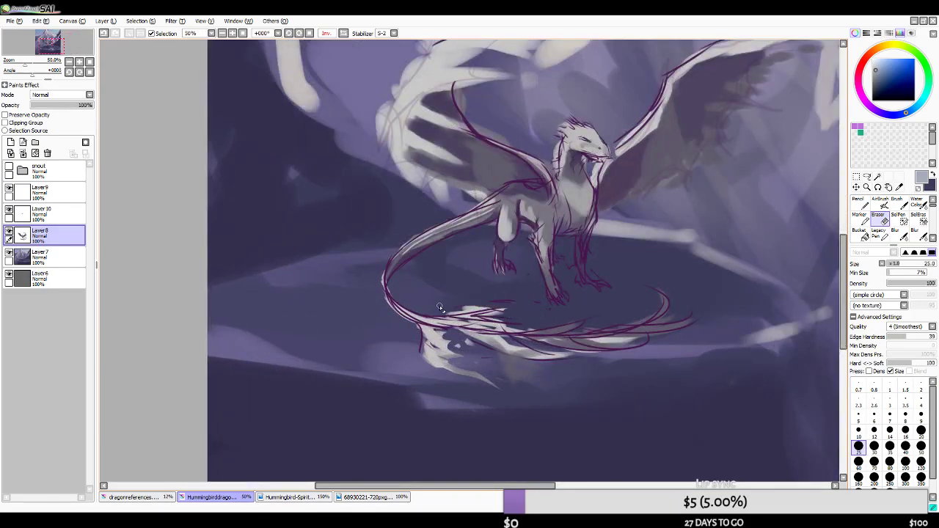
# - Reduce the eraser to size 20 and carve more separation between the upper and middle tail feathers
pyautogui.press('[')
pyautogui.moveTo(527, 320)
pyautogui.mouseDown()
pyautogui.moveTo(502, 325)
pyautogui.moveTo(545, 321)
pyautogui.mouseUp()
pyautogui.moveTo(477, 319)
pyautogui.mouseDown()
pyautogui.moveTo(572, 313)
pyautogui.moveTo(560, 302)
pyautogui.moveTo(616, 305)
pyautogui.moveTo(534, 330)
pyautogui.mouseUp()
pyautogui.scroll(-3, 561, 295)
pyautogui.scroll(2, 558, 301)
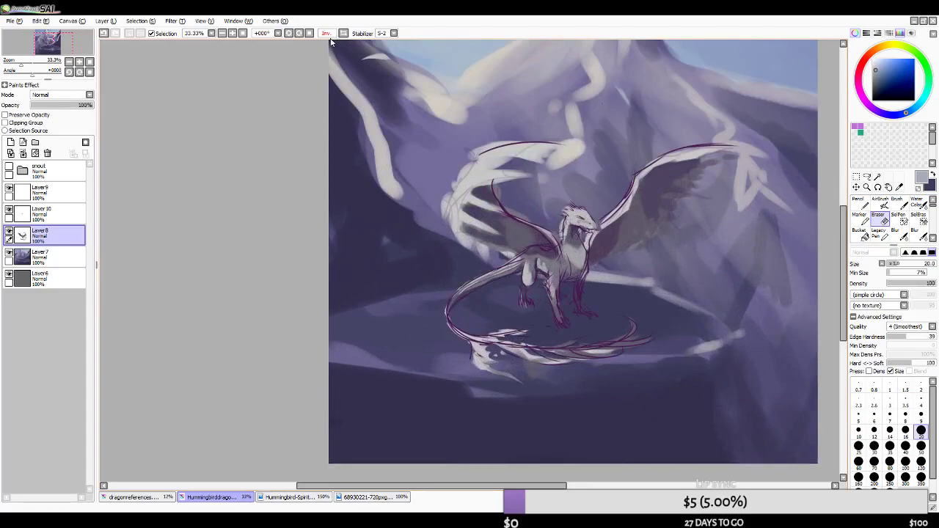
pyautogui.click(343, 34)
pyautogui.click(343, 34)
pyautogui.scroll(2, 506, 258)
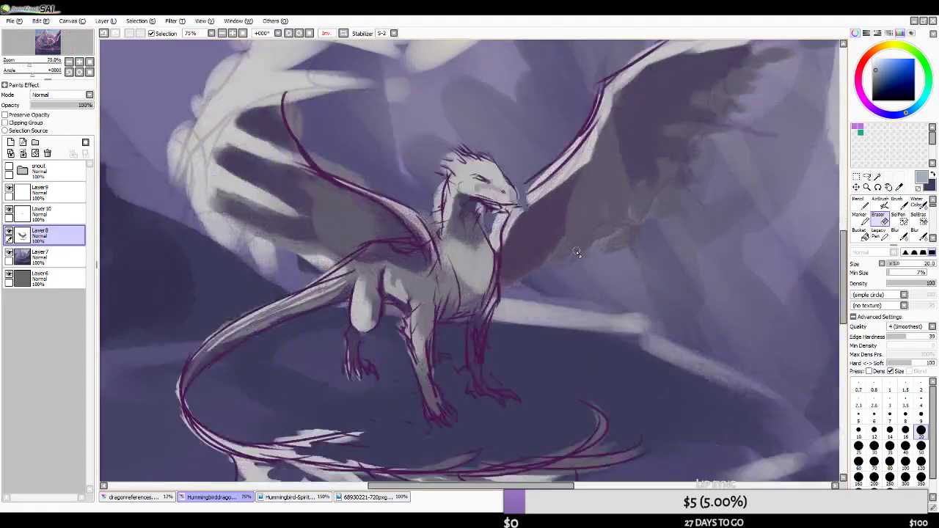
pyautogui.scroll(-1, 506, 259)
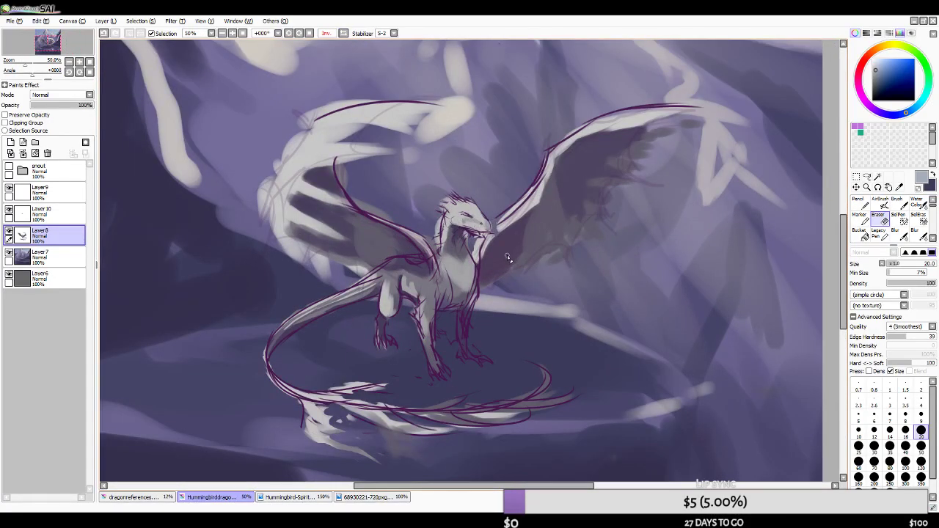
pyautogui.scroll(1, 391, 295)
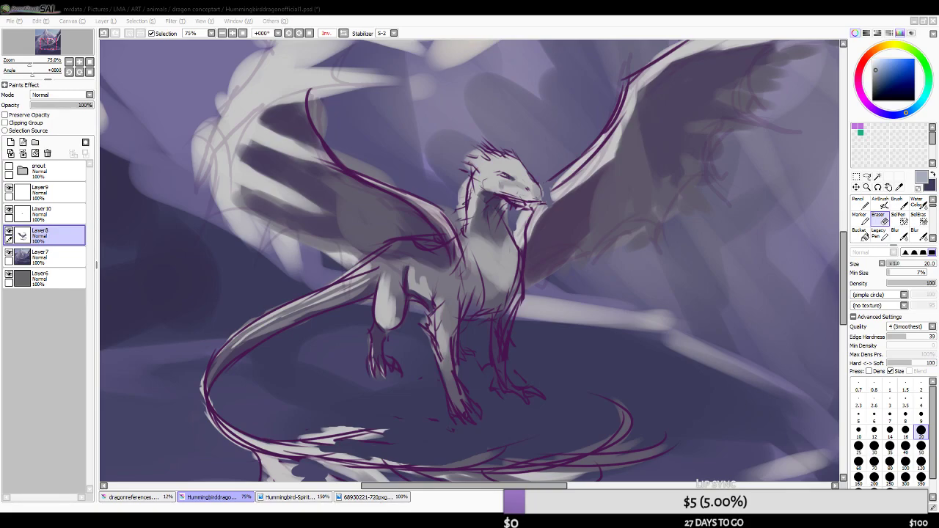
pyautogui.click(615, 6)
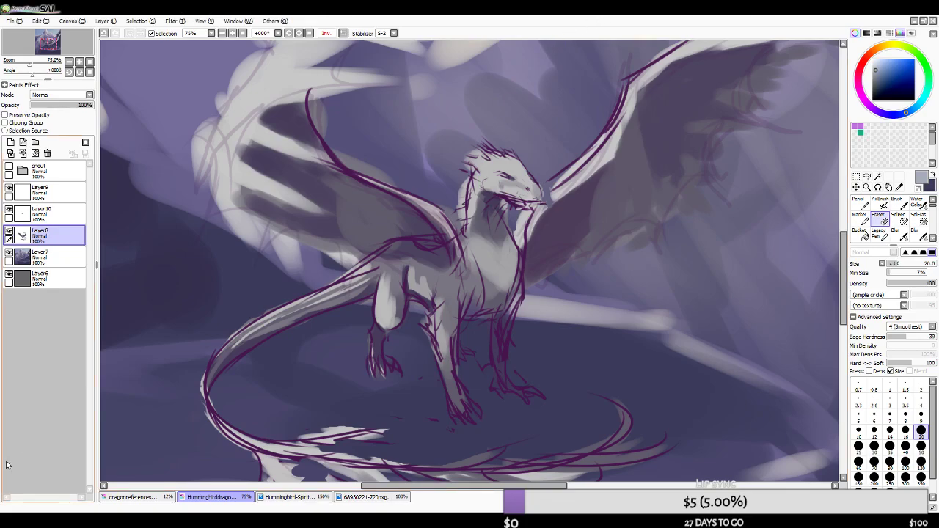
pyautogui.click(6, 520)
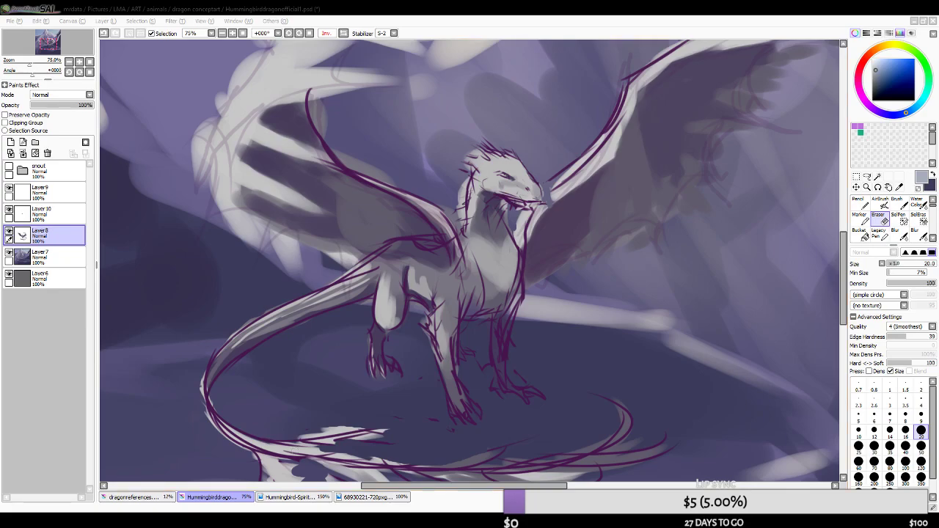
pyautogui.scroll(-3, 549, 143)
pyautogui.moveTo(555, 170); pyautogui.dragTo(534, 234)
pyautogui.scroll(1, 534, 234)
pyautogui.scroll(-2, 478, 349)
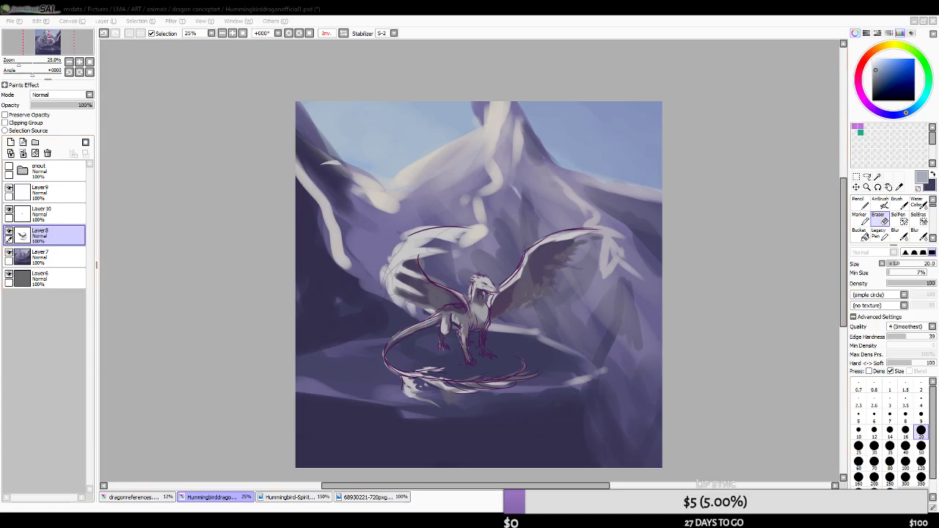
pyautogui.scroll(1, 491, 216)
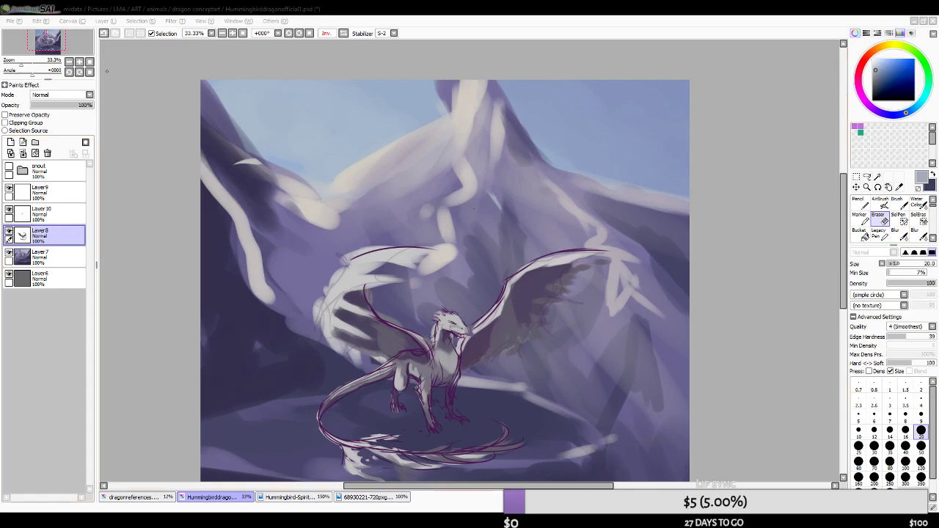
# - Restore the dragon painting to a floating window beside the hummingbird reference photo and examine the overall composition
pyautogui.click(924, 21)
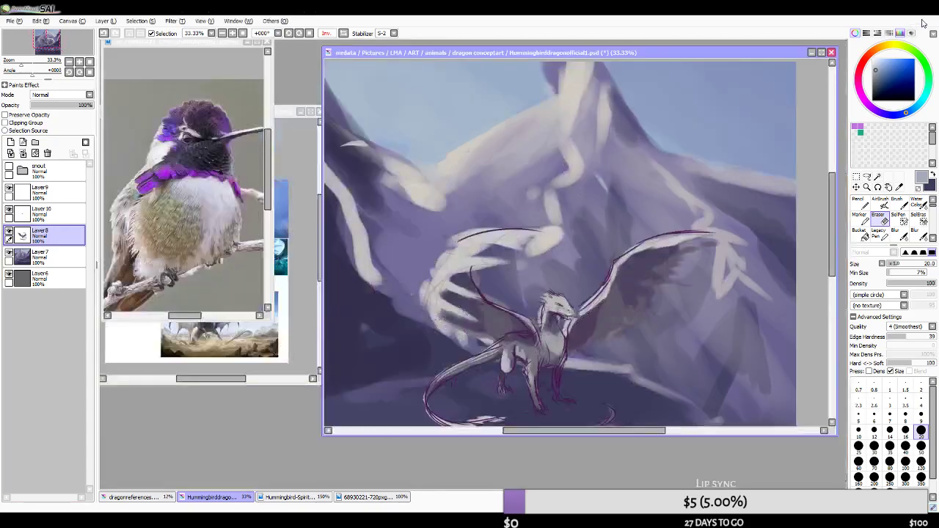
pyautogui.scroll(-2, 582, 161)
pyautogui.scroll(2, 533, 242)
pyautogui.scroll(-1, 560, 254)
pyautogui.scroll(1, 599, 259)
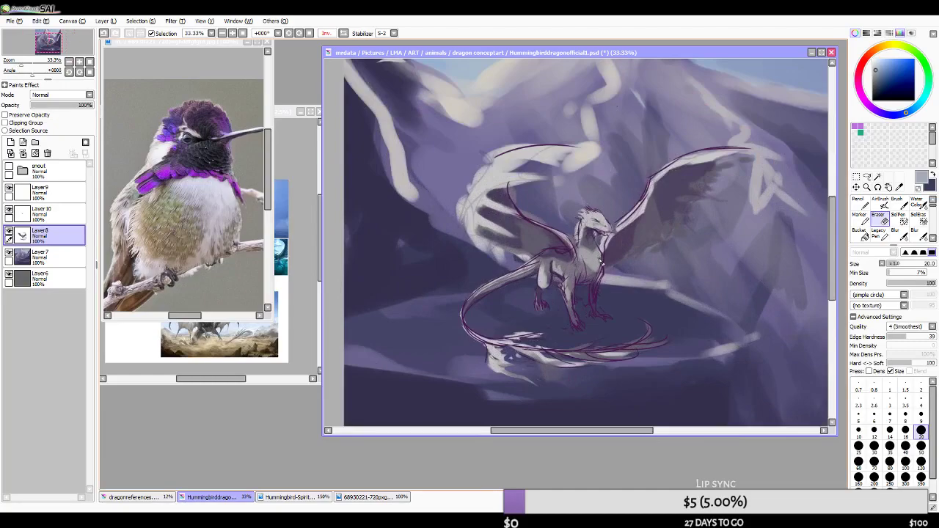
pyautogui.scroll(1, 600, 260)
pyautogui.scroll(-1, 589, 278)
pyautogui.scroll(1, 584, 273)
pyautogui.scroll(-1, 580, 271)
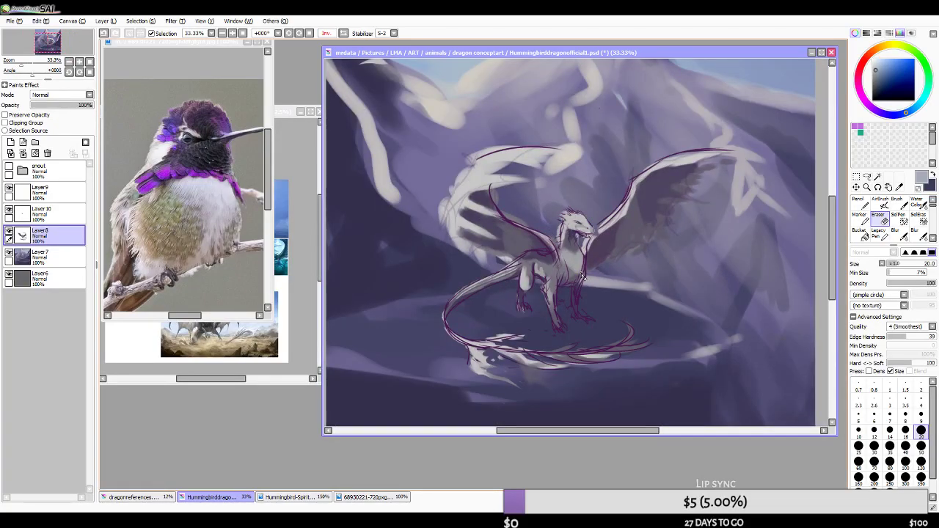
pyautogui.scroll(-1, 583, 277)
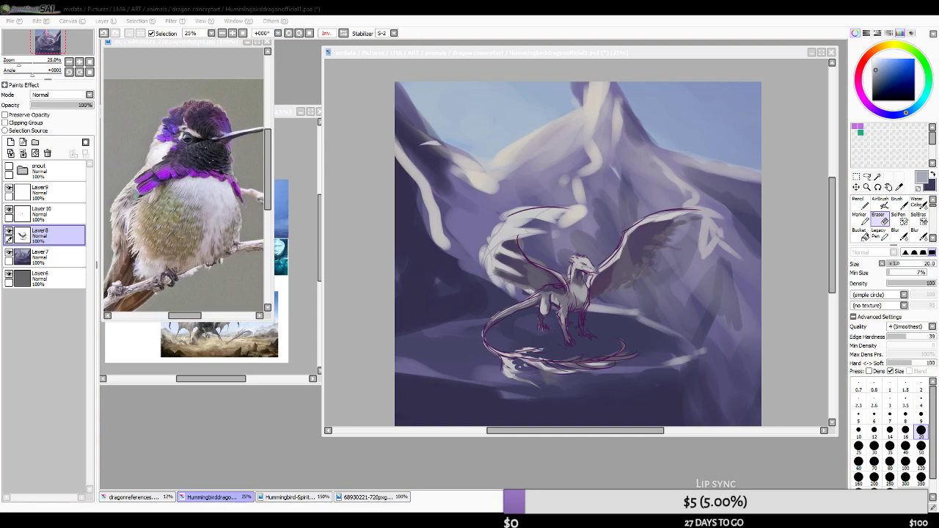
pyautogui.click(240, 8)
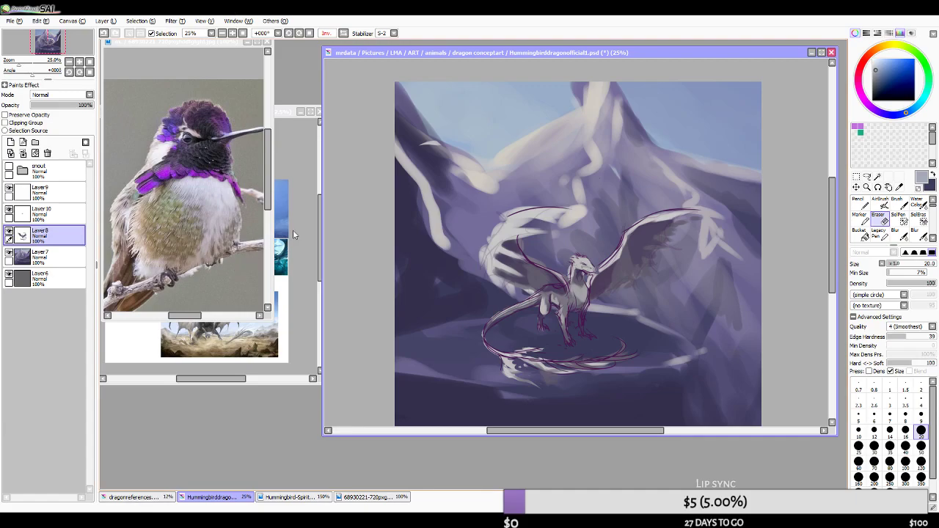
pyautogui.scroll(-2, 394, 236)
pyautogui.scroll(2, 422, 215)
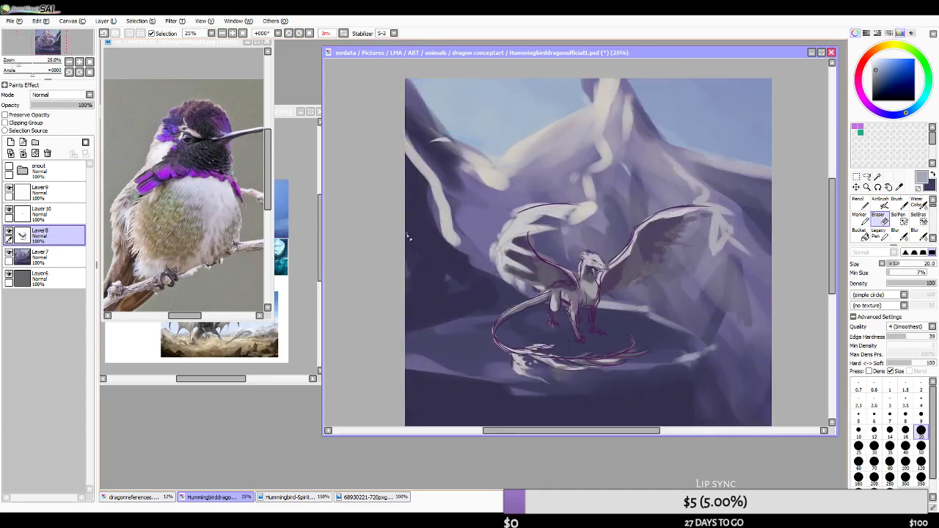
pyautogui.scroll(1, 521, 246)
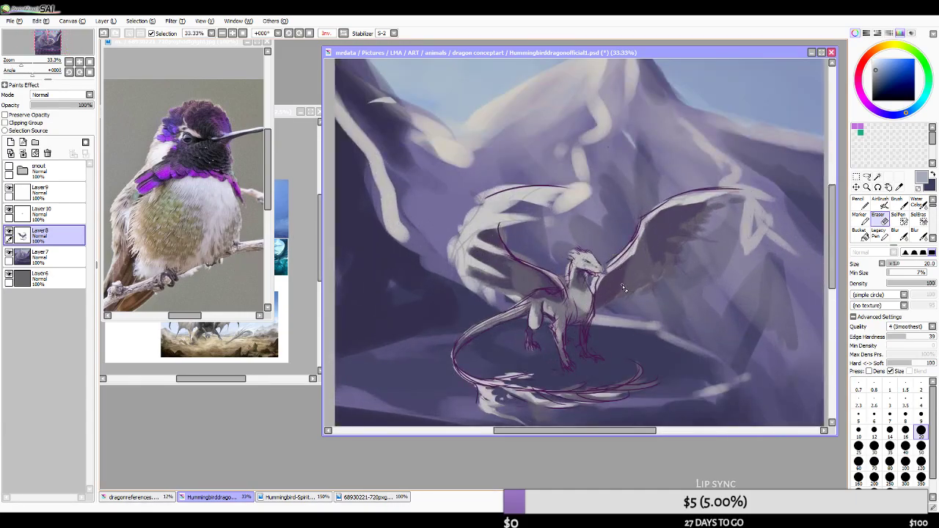
# - Try a size 70 AirBrush stroke along the upper feathers of the far wing on Layer8, and undo it
pyautogui.click(878, 203)
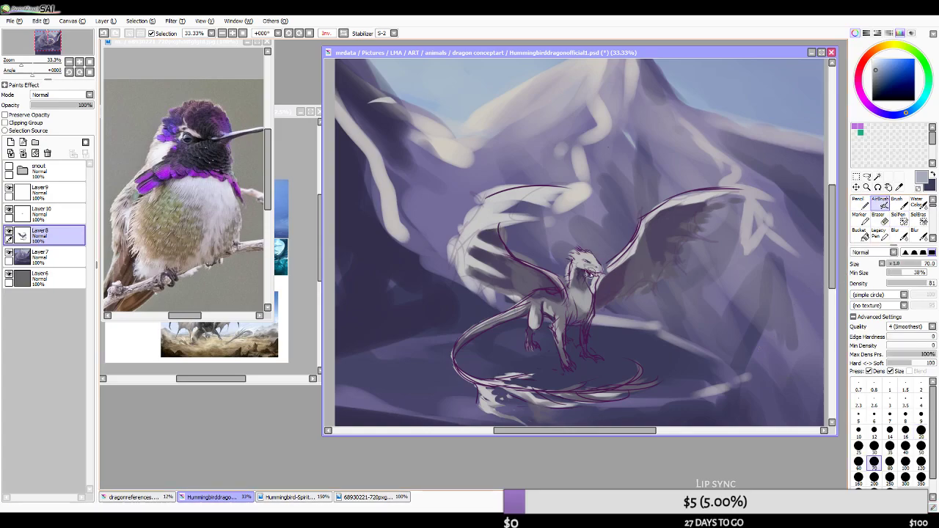
pyautogui.moveTo(484, 204); pyautogui.dragTo(576, 192)
pyautogui.hotkey('ctrl', 'z')
# - Sample a light colour from the wing, and replace it with the warm cream of the sunlit mountain ridge
pyautogui.rightClick(505, 205)
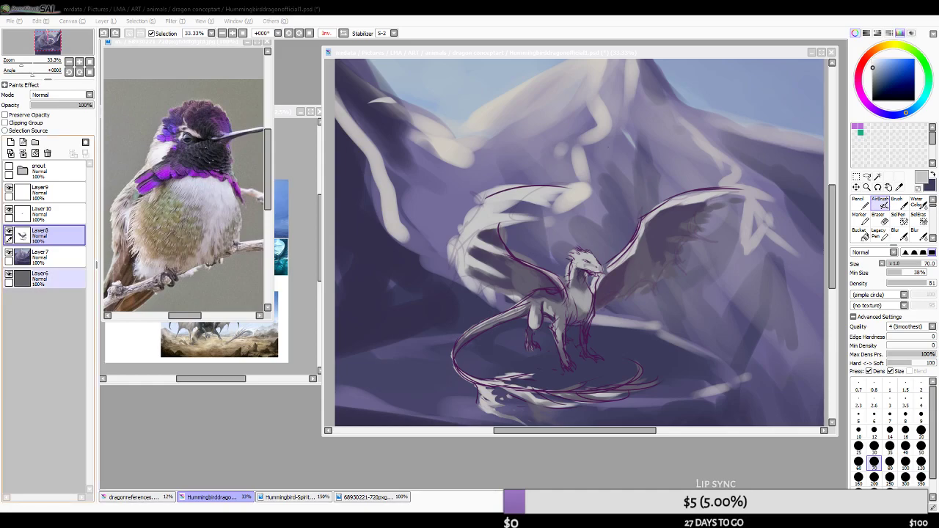
pyautogui.scroll(-2, 491, 303)
pyautogui.scroll(3, 517, 248)
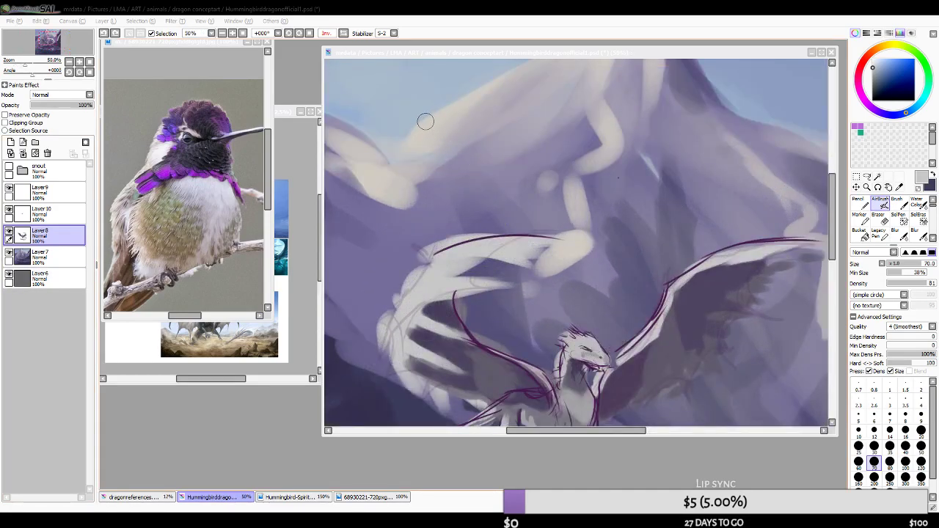
pyautogui.click(434, 121)
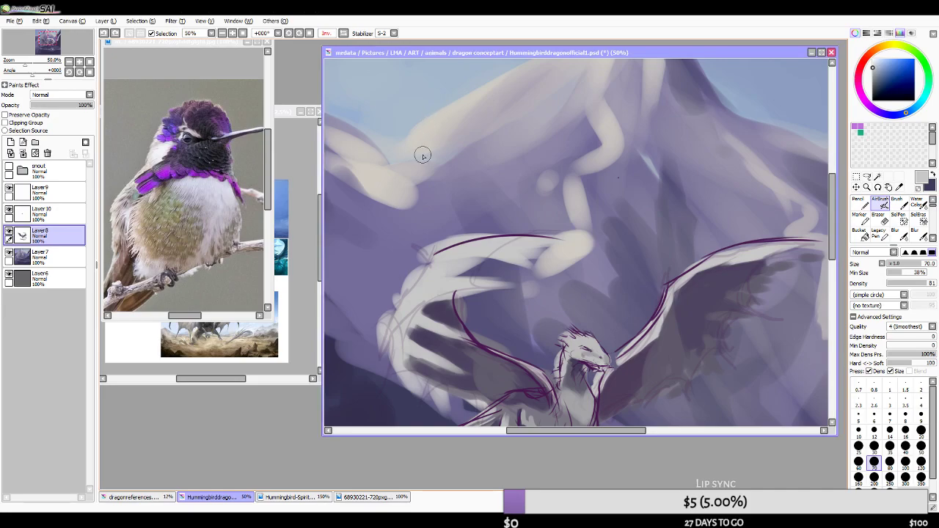
pyautogui.keyDown('alt'); pyautogui.click(439, 120); pyautogui.keyUp('alt')
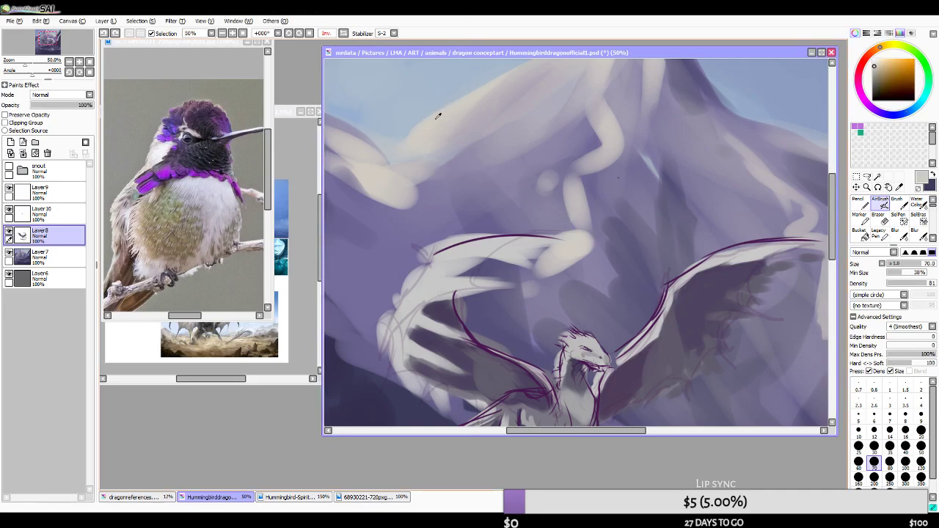
# - Try cream and yellow AirBrush test swatches in the sky beside the sunlit mountain ridge
pyautogui.click(889, 46)
pyautogui.moveTo(435, 114)
pyautogui.mouseDown()
pyautogui.moveTo(462, 92)
pyautogui.moveTo(411, 126)
pyautogui.moveTo(424, 104)
pyautogui.moveTo(440, 124)
pyautogui.moveTo(475, 116)
pyautogui.mouseUp()
pyautogui.scroll(-3, 472, 128)
pyautogui.scroll(2, 471, 128)
pyautogui.hotkey('ctrl', 'z')
pyautogui.click(888, 63)
# - Examine the whole composition, comparing the light test swatches in the sky with the dragon and mountain
pyautogui.scroll(-2, 453, 121)
pyautogui.scroll(1, 500, 301)
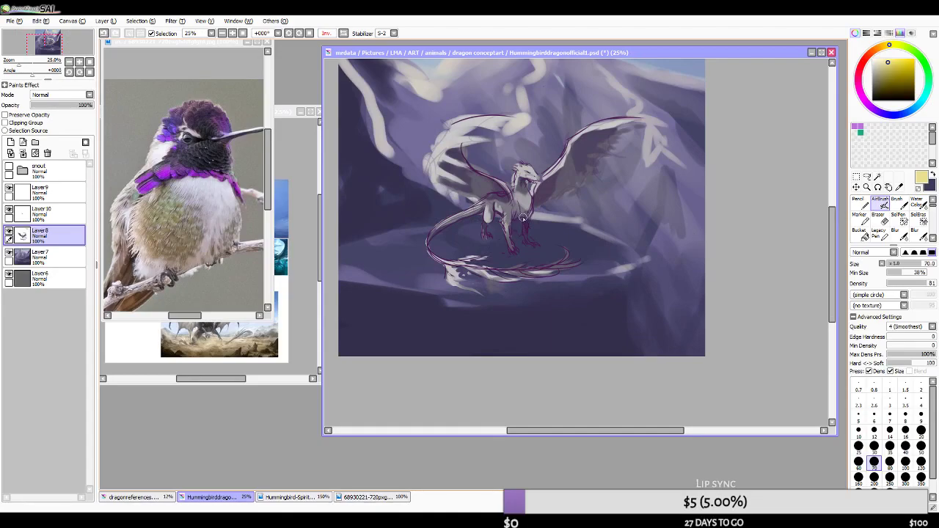
pyautogui.scroll(-1, 543, 234)
pyautogui.scroll(1, 549, 175)
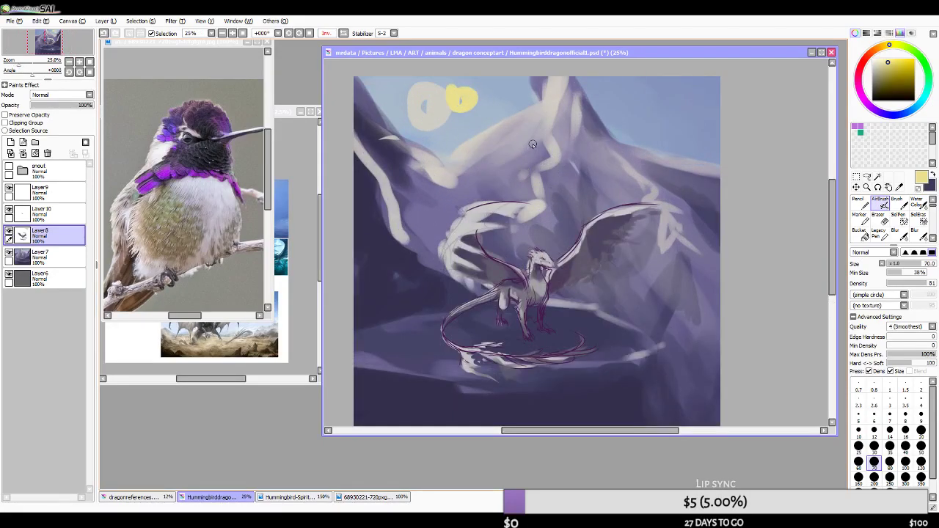
pyautogui.scroll(-1, 556, 175)
pyautogui.scroll(1, 531, 220)
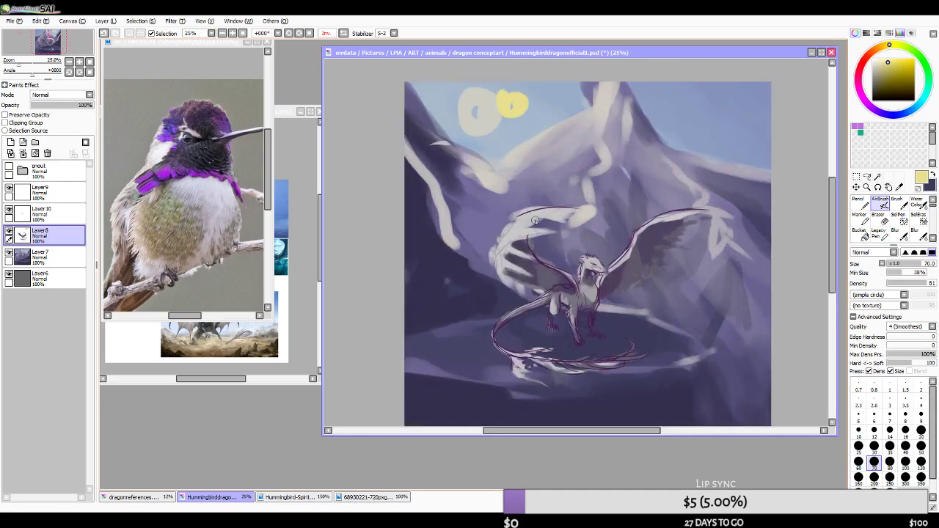
pyautogui.scroll(1, 530, 221)
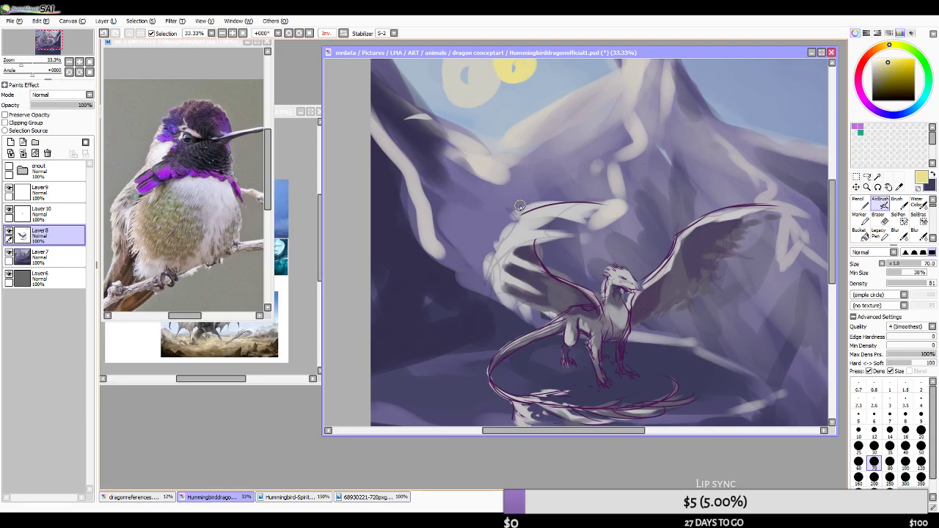
pyautogui.scroll(-1, 519, 206)
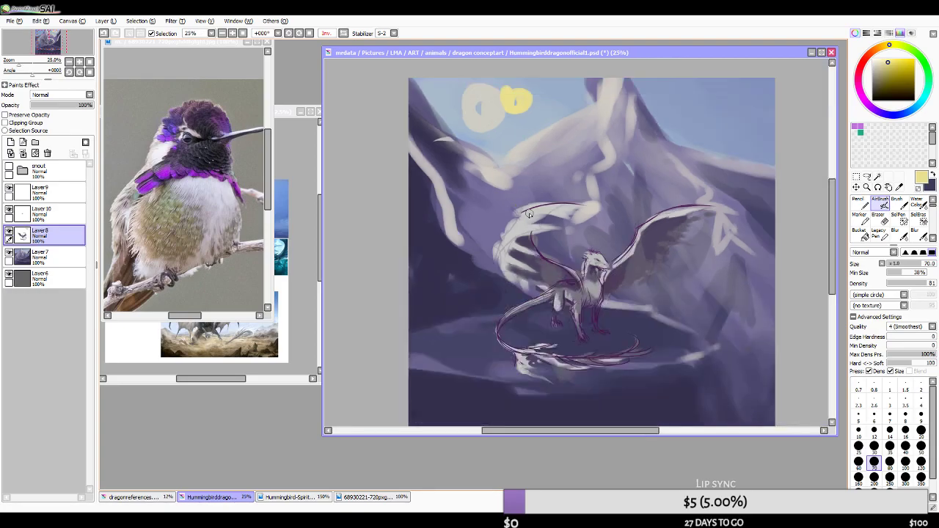
pyautogui.scroll(3, 580, 301)
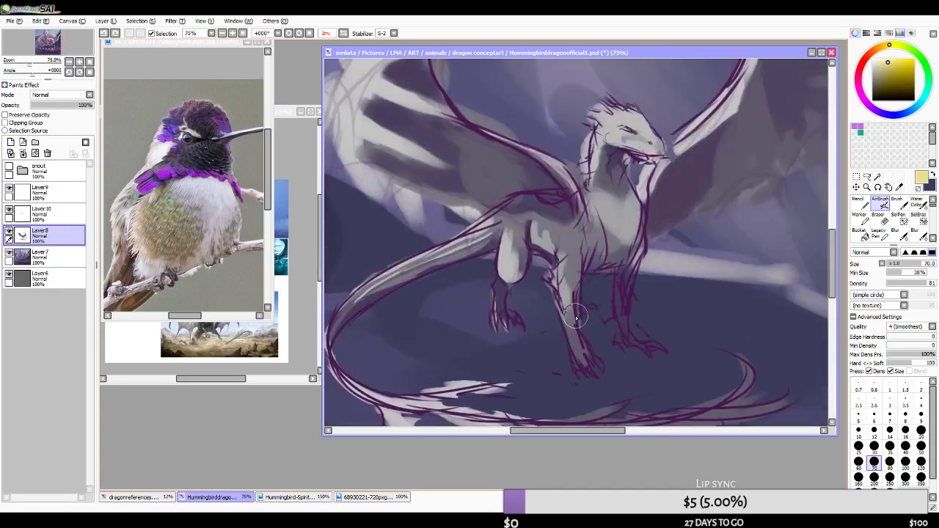
# - Sample the dark blue background, deepen it to navy, and try an AirBrush stroke across the dragon's hind thigh on Layer8
pyautogui.keyDown('alt'); pyautogui.click(719, 222); pyautogui.keyUp('alt')
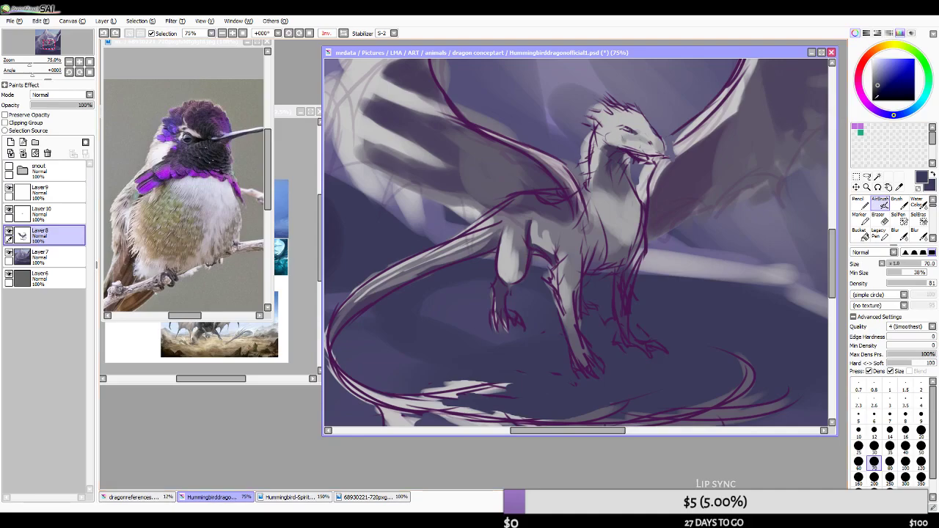
pyautogui.click(880, 91)
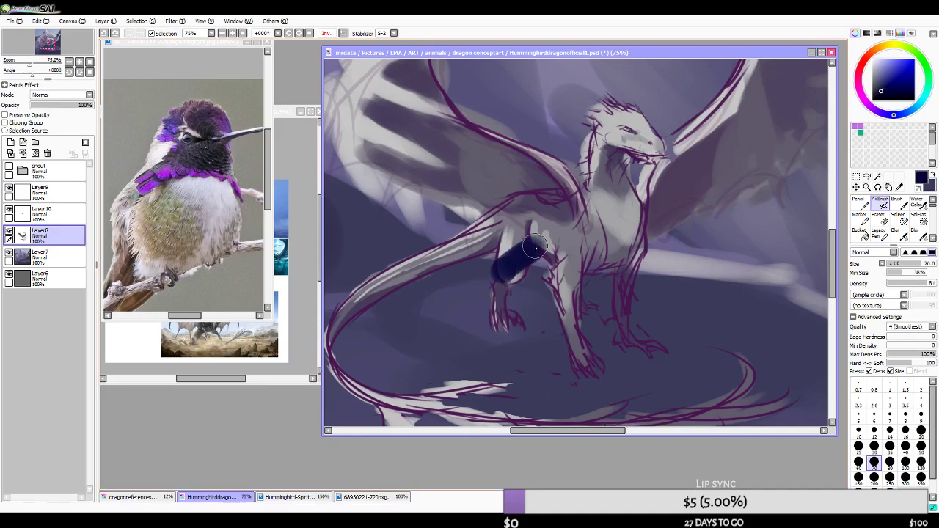
pyautogui.scroll(-3, 534, 251)
pyautogui.scroll(1, 543, 209)
# - Bring dragonreferences.psd forward, enlarge the white feathered dragon reference for study, and return to the hummingbird dragon painting
pyautogui.click(299, 125)
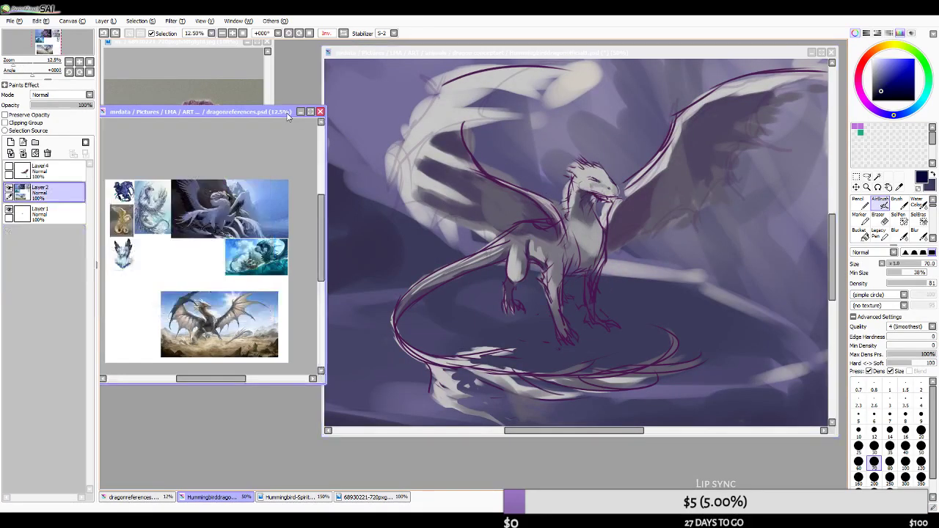
pyautogui.scroll(2, 259, 184)
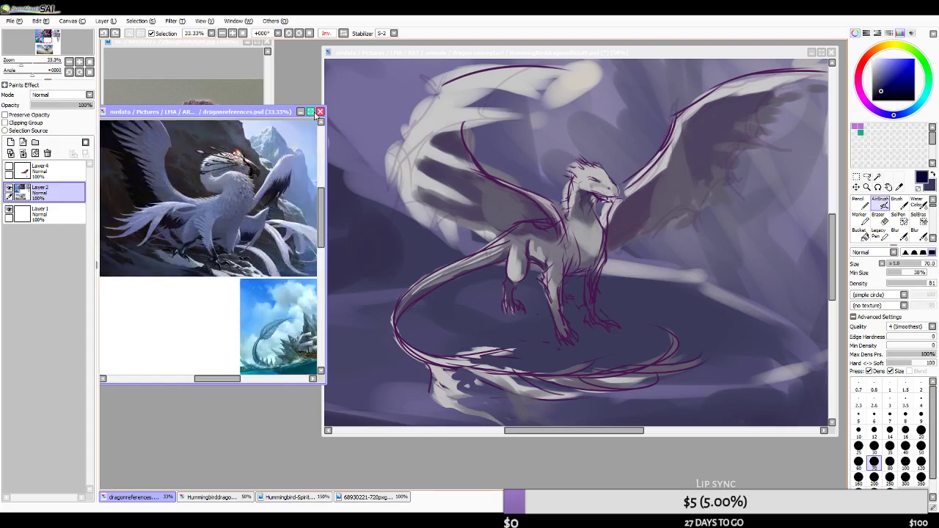
pyautogui.click(311, 111)
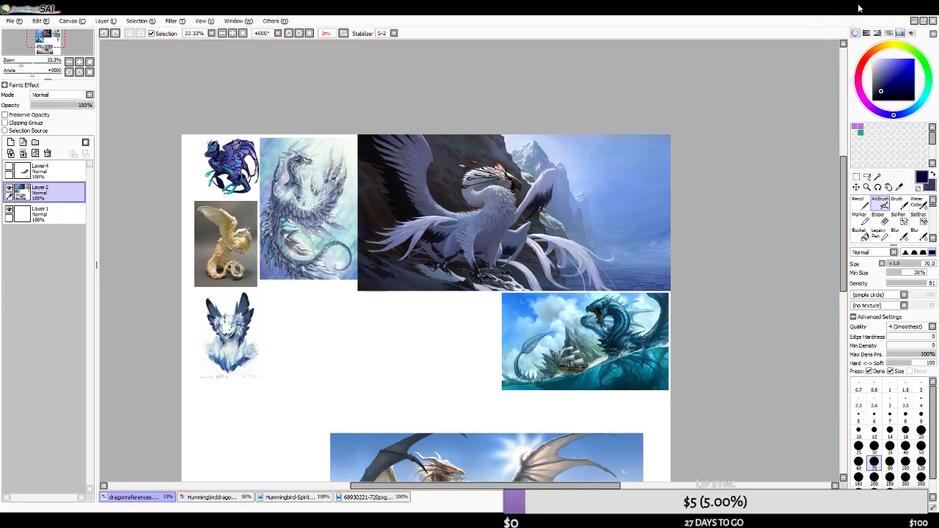
pyautogui.click(924, 22)
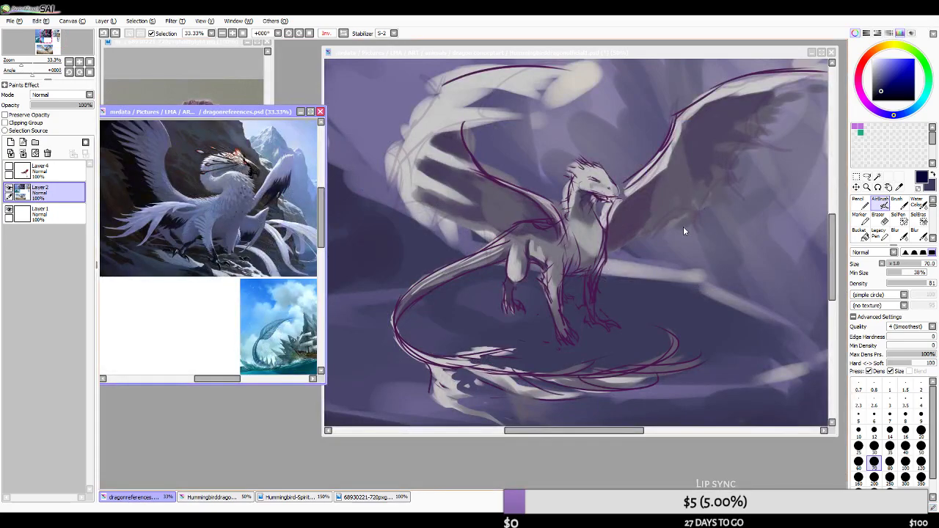
pyautogui.click(578, 139)
pyautogui.scroll(-1, 578, 139)
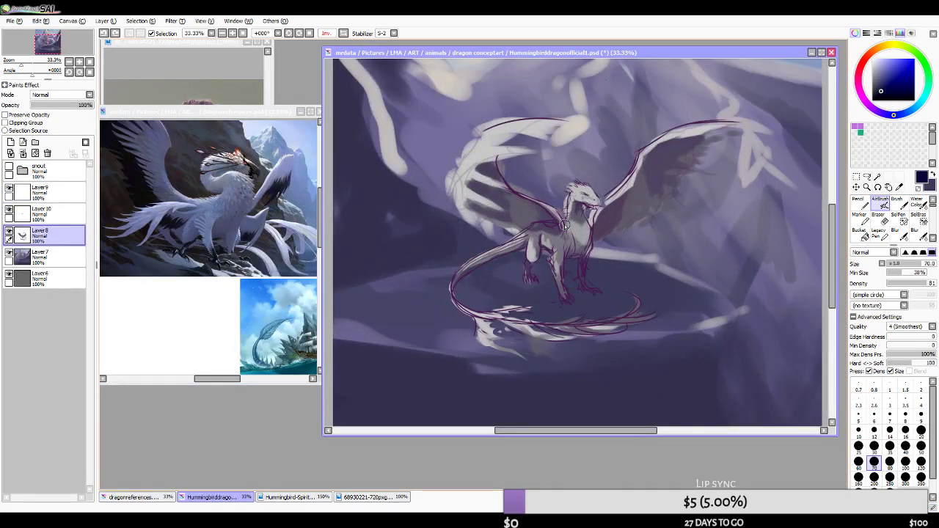
# - Transfer Layer10's content down to Layer8 and delete the emptied Layer10
pyautogui.click(44, 213)
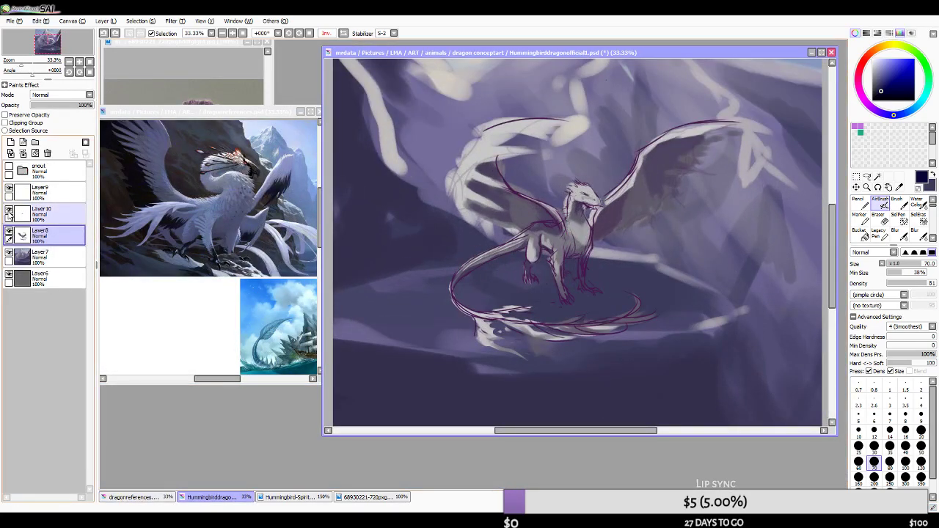
pyautogui.moveTo(44, 213); pyautogui.dragTo(35, 178)
pyautogui.click(11, 154)
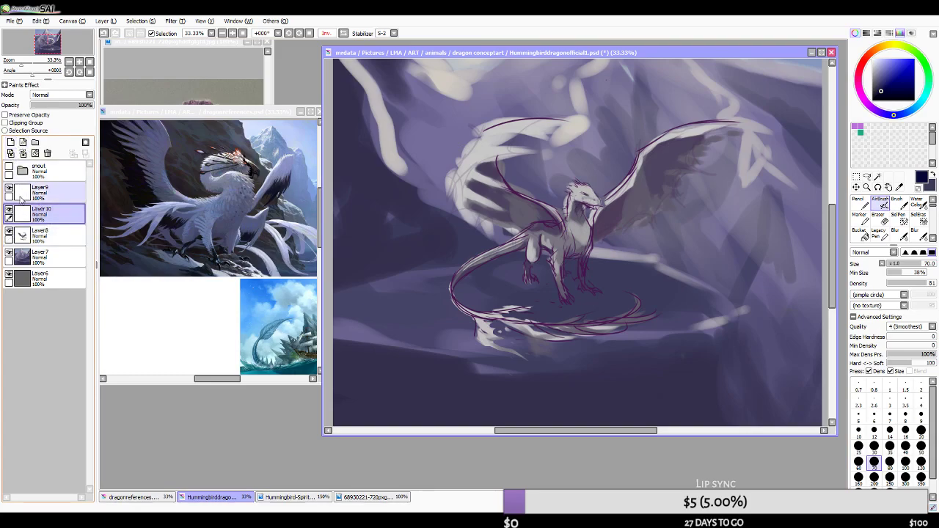
pyautogui.moveTo(48, 221); pyautogui.dragTo(49, 155)
# - Make Layer9 active, enlarge the AirBrush, and mix a dark indigo shadow colour from one sampled near the dragon's chest
pyautogui.click(16, 186)
pyautogui.click(9, 188)
pyautogui.click(9, 188)
pyautogui.press(']')
pyautogui.press(']')
pyautogui.press(']')
pyautogui.rightClick(597, 229)
pyautogui.click(888, 86)
pyautogui.click(891, 114)
# - Try large dark indigo strokes at the base of the raised wing beside the chest, and undo them
pyautogui.moveTo(619, 211); pyautogui.dragTo(615, 227)
pyautogui.hotkey('ctrl', 'z')
pyautogui.rightClick(619, 223)
pyautogui.hotkey('ctrl', 'z')
# - Reduce the AirBrush to size 80 and dab dark indigo shadow onto the raised wing's base beside the chest
pyautogui.press('[')
pyautogui.press('[')
pyautogui.click(610, 222)
pyautogui.rightClick(620, 222)
pyautogui.hotkey('ctrl', 'z')
pyautogui.moveTo(612, 216)
pyautogui.mouseDown()
pyautogui.moveTo(593, 235)
pyautogui.moveTo(606, 216)
pyautogui.moveTo(595, 242)
pyautogui.moveTo(605, 213)
pyautogui.mouseUp()
pyautogui.hotkey('ctrl', 'z')
pyautogui.click(602, 229)
pyautogui.scroll(-1, 620, 203)
pyautogui.scroll(-3, 620, 204)
pyautogui.scroll(3, 625, 175)
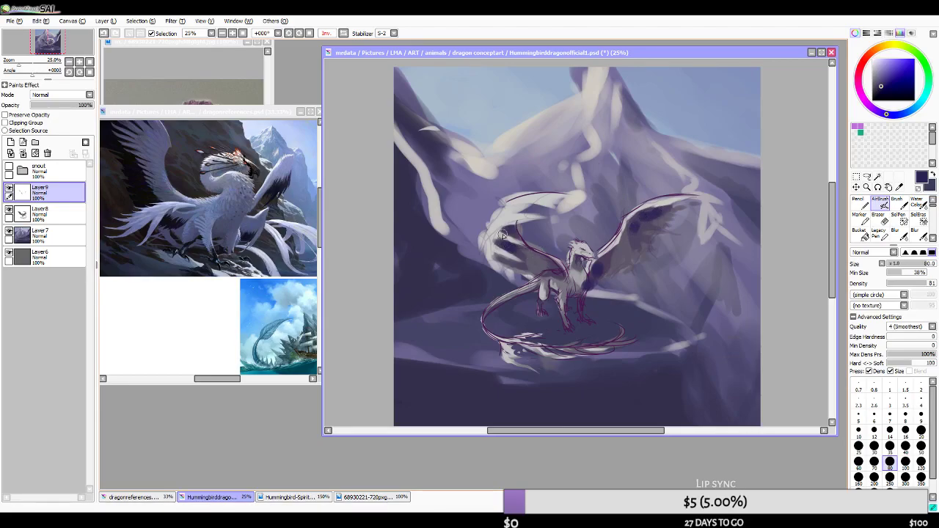
# - Reduce the AirBrush to size 35 and paint shadow under the chest at the top of the front legs
pyautogui.scroll(4, 595, 300)
pyautogui.press('[')
pyautogui.press('[')
pyautogui.press('[')
pyautogui.press('[')
pyautogui.press('[')
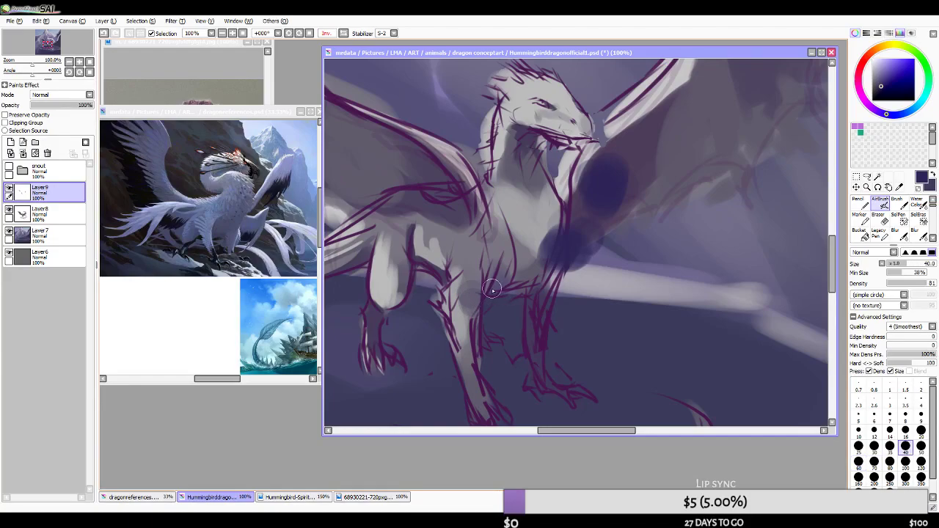
pyautogui.moveTo(494, 285); pyautogui.dragTo(547, 297)
pyautogui.scroll(-3, 557, 297)
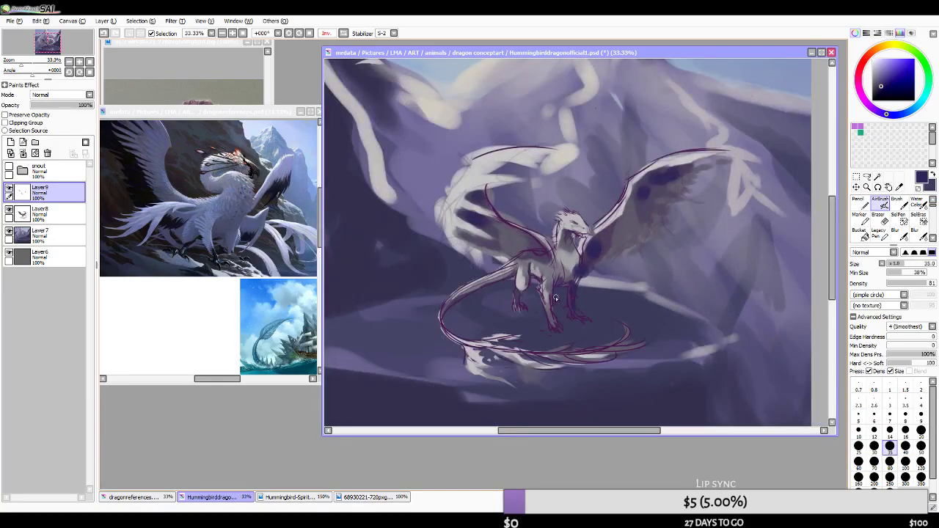
# - Mirror the canvas view and shade the dragon's front and hind lower legs with dark indigo
pyautogui.click(344, 33)
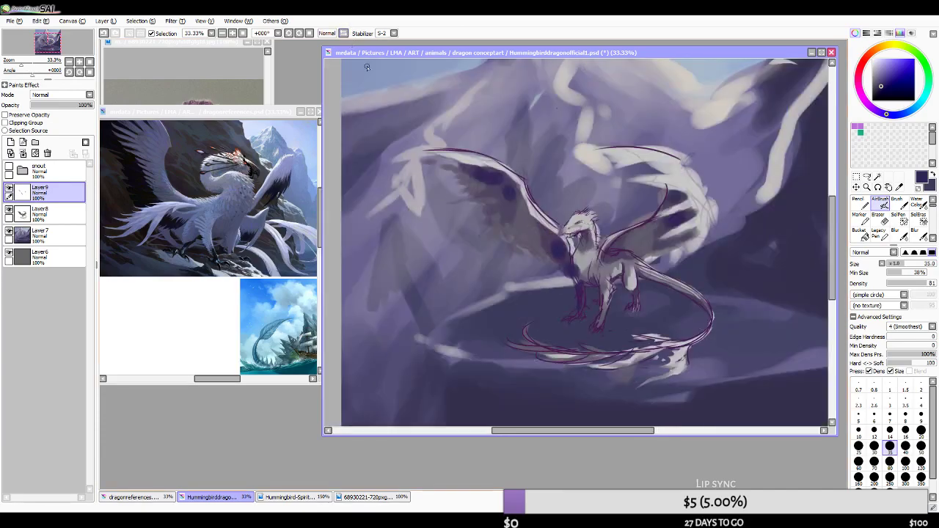
pyautogui.scroll(4, 541, 298)
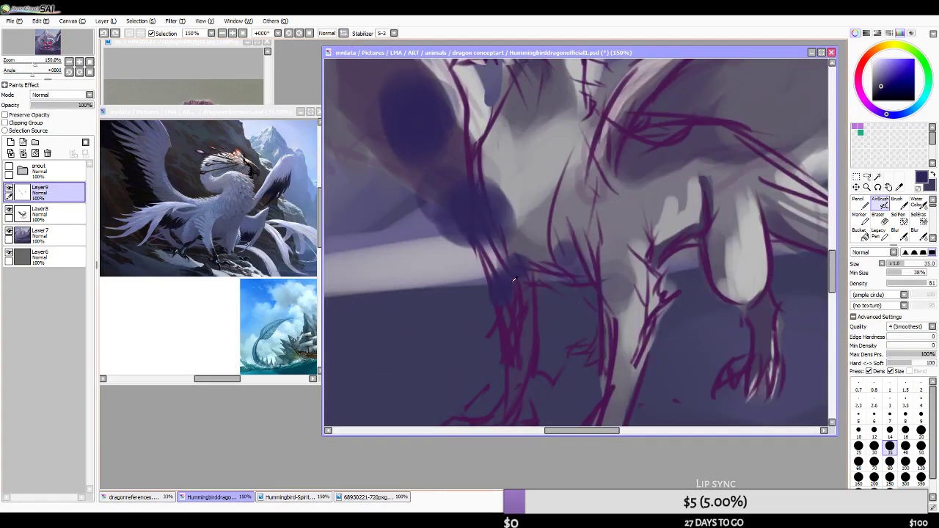
pyautogui.scroll(-4, 580, 275)
pyautogui.scroll(1, 594, 287)
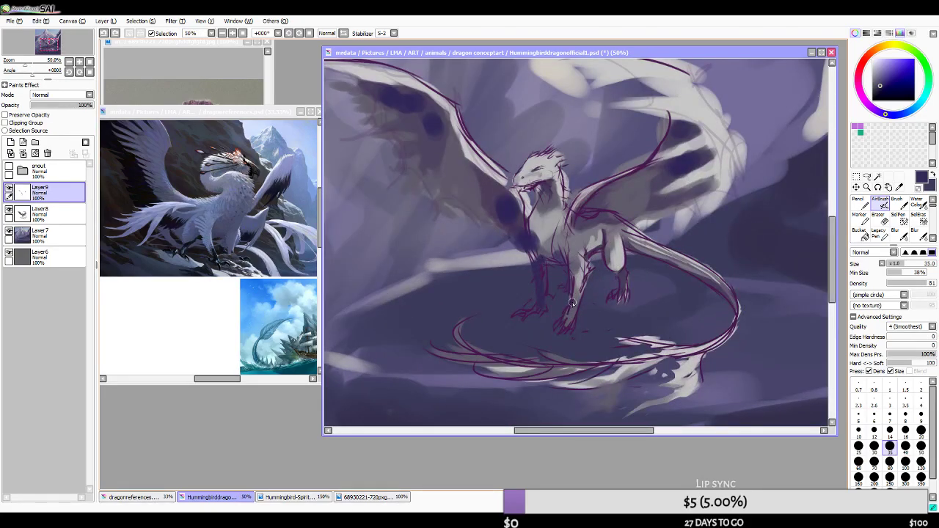
pyautogui.moveTo(575, 282)
pyautogui.mouseDown()
pyautogui.moveTo(574, 311)
pyautogui.moveTo(564, 310)
pyautogui.moveTo(575, 288)
pyautogui.moveTo(582, 305)
pyautogui.moveTo(559, 325)
pyautogui.mouseUp()
pyautogui.hotkey('ctrl', 'z')
pyautogui.scroll(2, 621, 286)
pyautogui.moveTo(626, 264); pyautogui.dragTo(622, 293)
pyautogui.scroll(-5, 628, 280)
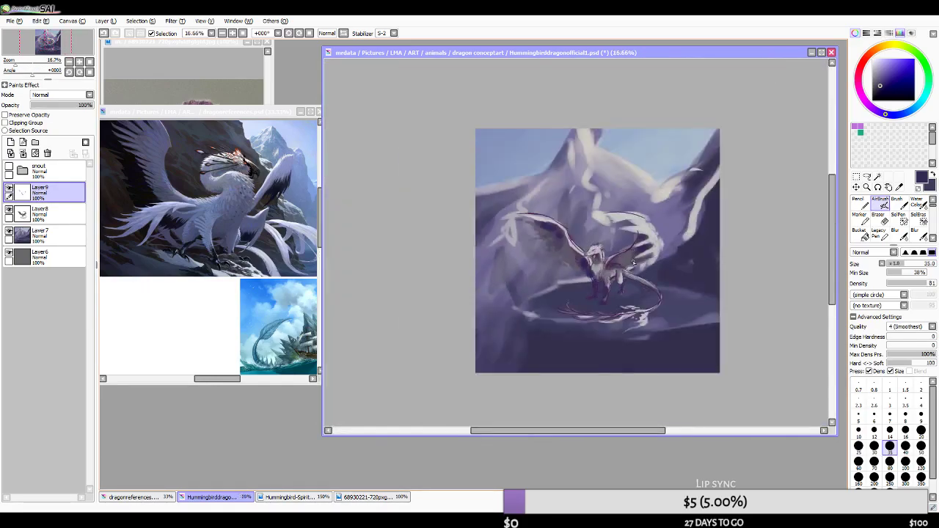
# - Darken the gaps between the long feathers of the wing above the hindquarters with dark indigo strokes
pyautogui.scroll(4, 630, 290)
pyautogui.moveTo(589, 230)
pyautogui.mouseDown()
pyautogui.moveTo(709, 280)
pyautogui.moveTo(755, 317)
pyautogui.mouseUp()
pyautogui.scroll(-3, 723, 312)
pyautogui.scroll(2, 697, 269)
pyautogui.moveTo(684, 267); pyautogui.dragTo(735, 247)
pyautogui.moveTo(632, 256)
pyautogui.mouseDown()
pyautogui.moveTo(617, 271)
pyautogui.moveTo(626, 282)
pyautogui.mouseUp()
pyautogui.scroll(-2, 625, 282)
pyautogui.scroll(1, 662, 258)
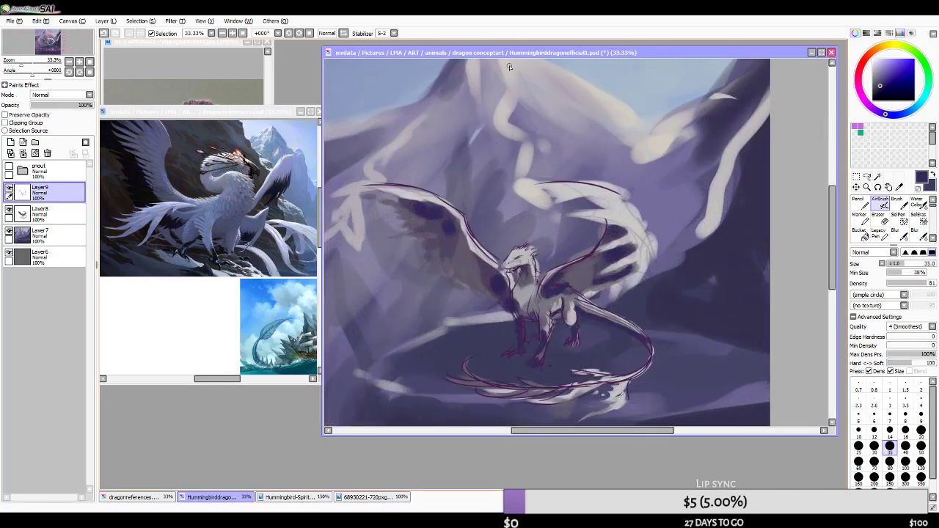
# - Reduce the AirBrush to size 25 and shade the base and inner arm of the wing above the hindquarters
pyautogui.scroll(3, 501, 267)
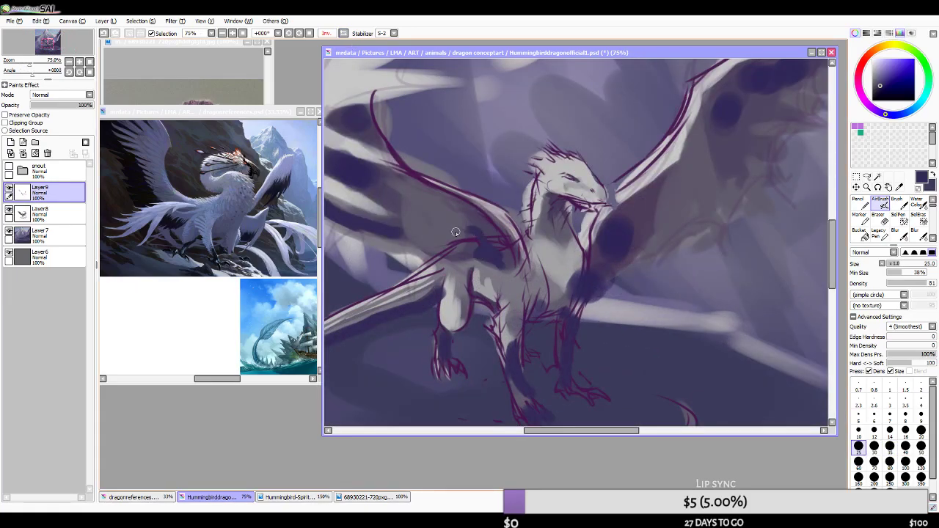
pyautogui.moveTo(476, 257)
pyautogui.mouseDown()
pyautogui.moveTo(501, 259)
pyautogui.moveTo(508, 269)
pyautogui.mouseUp()
pyautogui.moveTo(485, 226)
pyautogui.mouseDown()
pyautogui.moveTo(484, 254)
pyautogui.moveTo(455, 219)
pyautogui.moveTo(506, 258)
pyautogui.moveTo(465, 230)
pyautogui.moveTo(448, 202)
pyautogui.mouseUp()
pyautogui.scroll(-5, 469, 212)
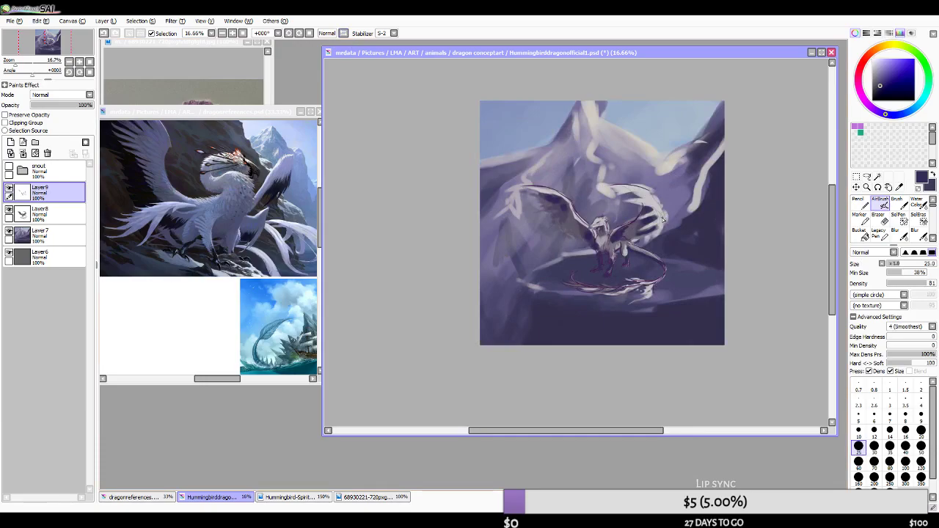
# - Try another shadow stroke near the base of the wing above the hindquarters, undo it, and examine the overall values
pyautogui.scroll(5, 529, 263)
pyautogui.moveTo(502, 273)
pyautogui.mouseDown()
pyautogui.moveTo(529, 262)
pyautogui.moveTo(498, 290)
pyautogui.moveTo(583, 254)
pyautogui.moveTo(581, 263)
pyautogui.moveTo(504, 273)
pyautogui.moveTo(565, 266)
pyautogui.mouseUp()
pyautogui.hotkey('ctrl', 'z')
pyautogui.scroll(-6, 616, 241)
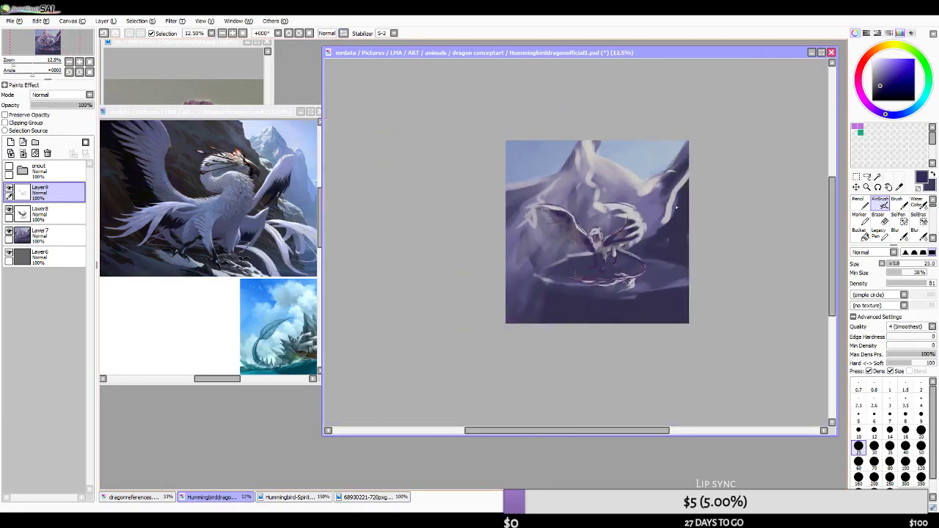
pyautogui.scroll(3, 625, 241)
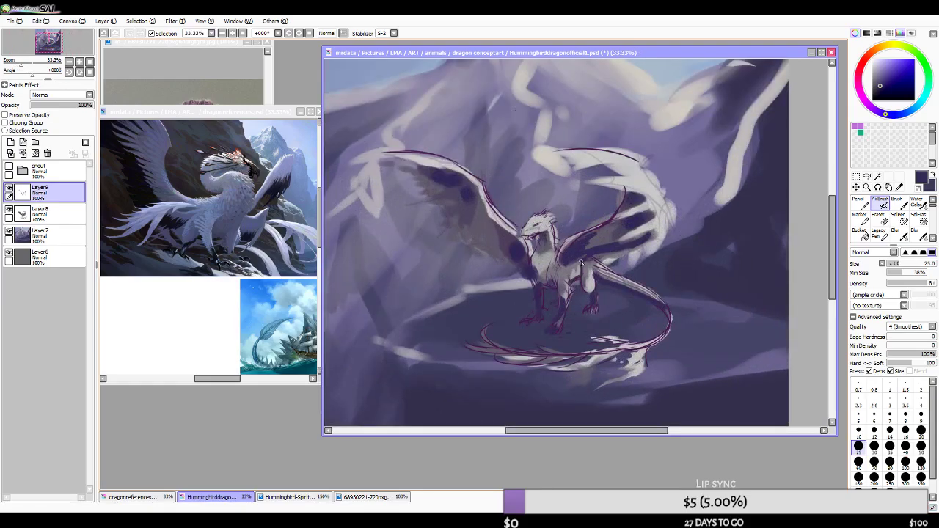
pyautogui.scroll(-2, 582, 263)
pyautogui.scroll(4, 596, 258)
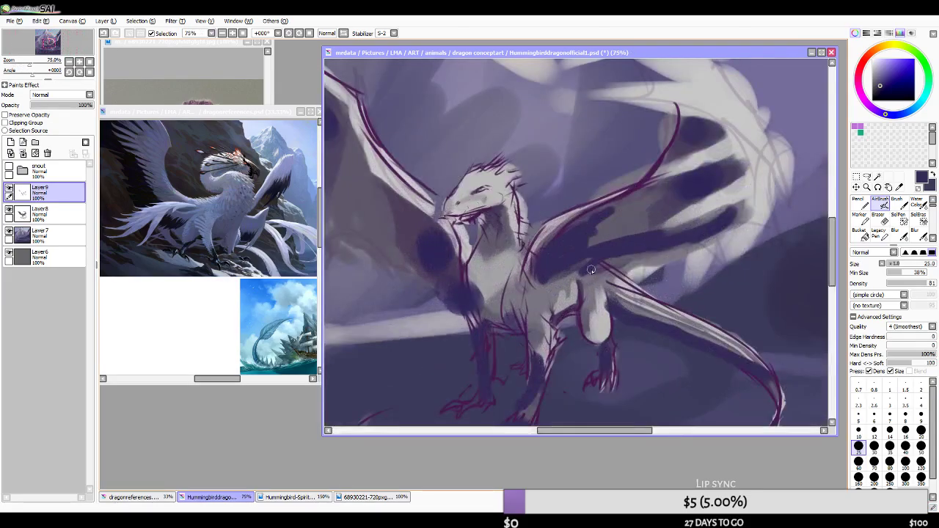
pyautogui.scroll(-4, 568, 258)
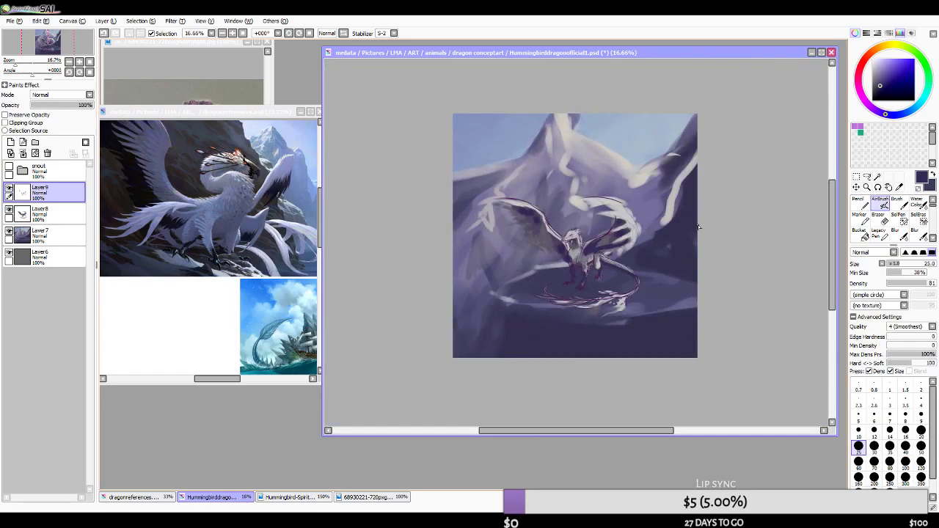
# - Paint dark feather marks inside the raised wing and shade the outer bend of the tail
pyautogui.scroll(3, 596, 229)
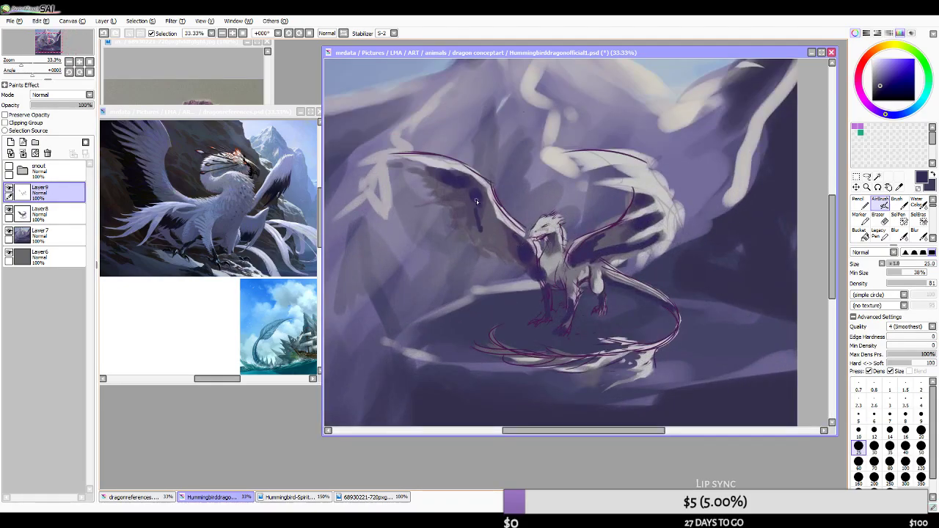
pyautogui.scroll(-2, 528, 224)
pyautogui.scroll(3, 550, 218)
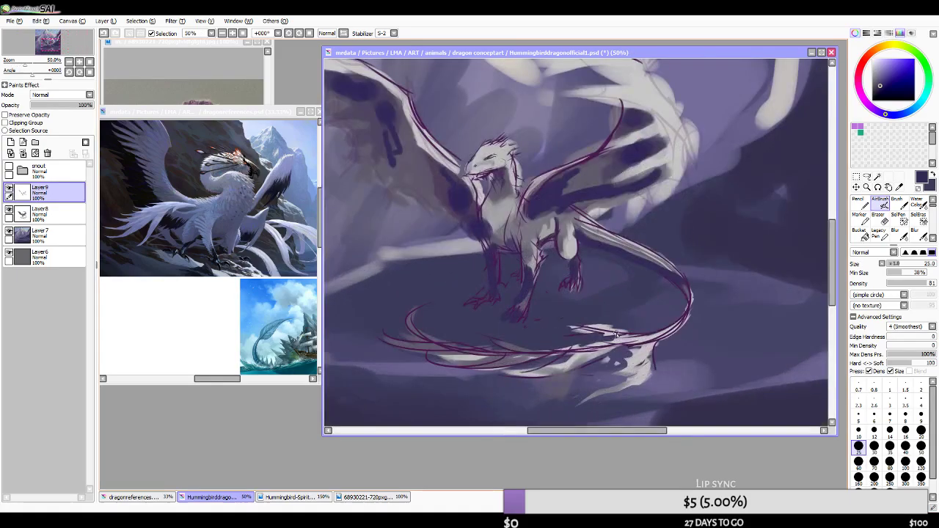
pyautogui.moveTo(682, 285); pyautogui.dragTo(688, 314)
pyautogui.scroll(-1, 668, 265)
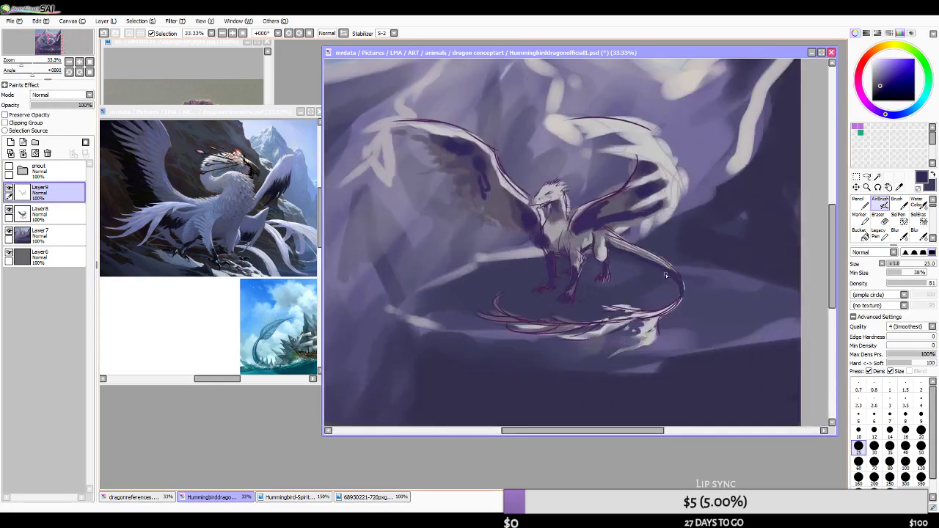
pyautogui.scroll(1, 600, 268)
pyautogui.scroll(-1, 450, 137)
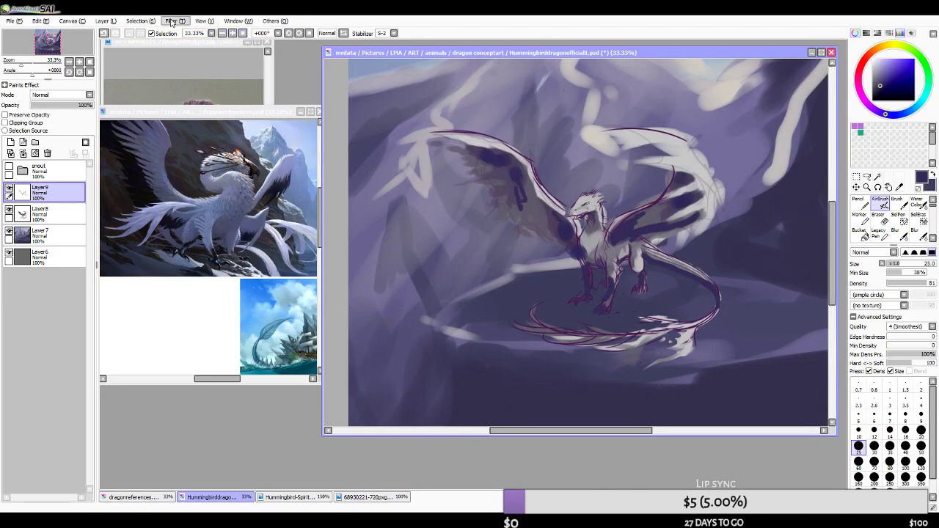
# - Shift the hue and saturation of Layer9's dark shading to a cool indigo, checking it in the mirrored view
pyautogui.click(188, 34)
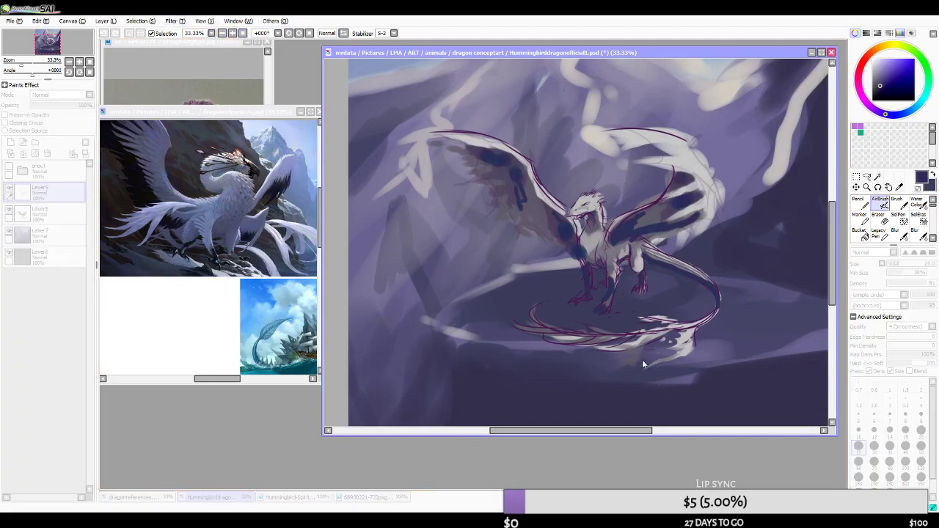
pyautogui.scroll(-1, 532, 286)
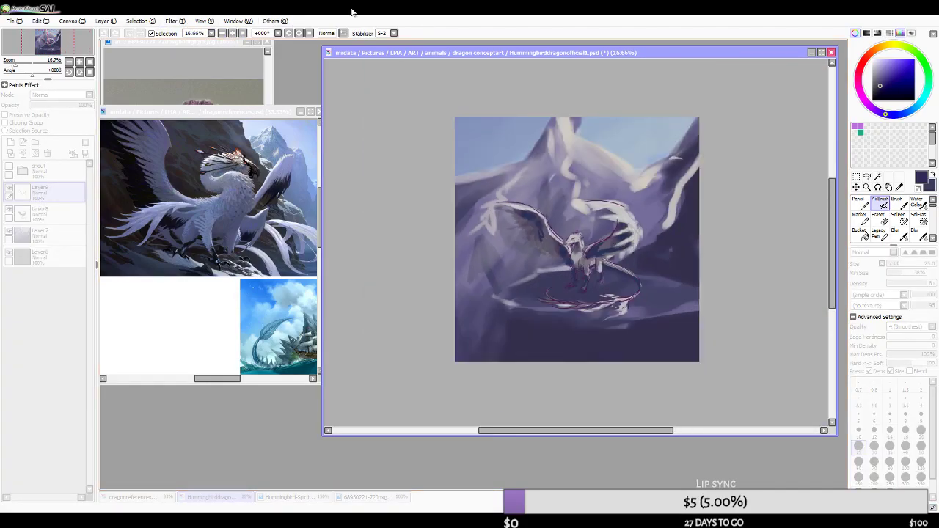
pyautogui.click(343, 33)
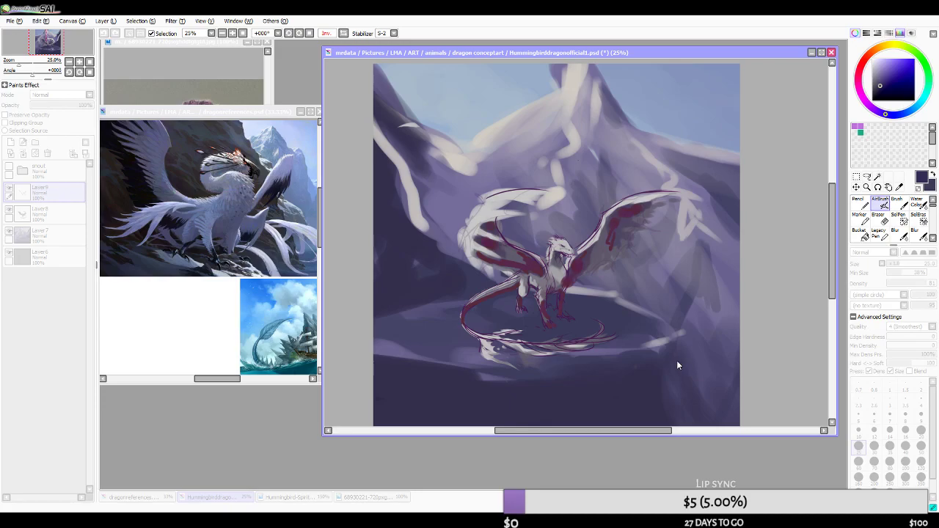
pyautogui.moveTo(671, 361); pyautogui.dragTo(649, 372)
pyautogui.moveTo(669, 375); pyautogui.dragTo(644, 382)
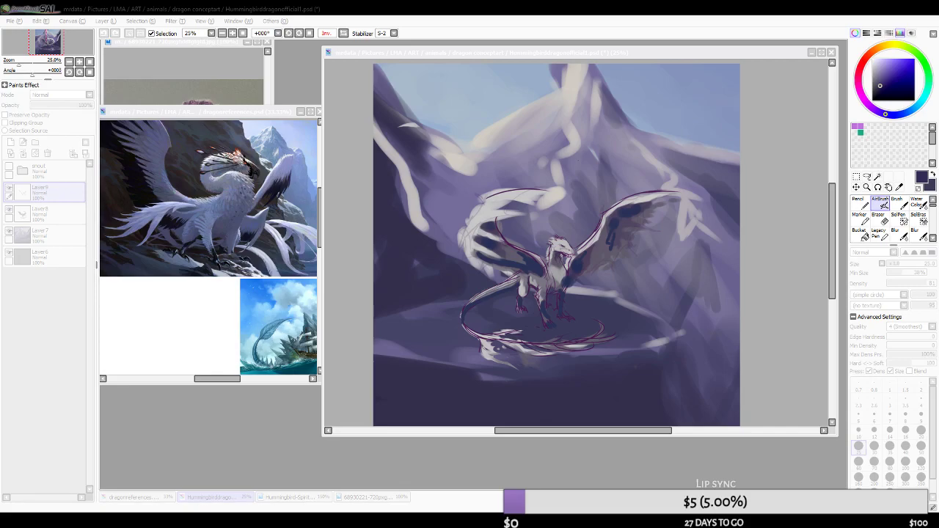
pyautogui.click(423, 8)
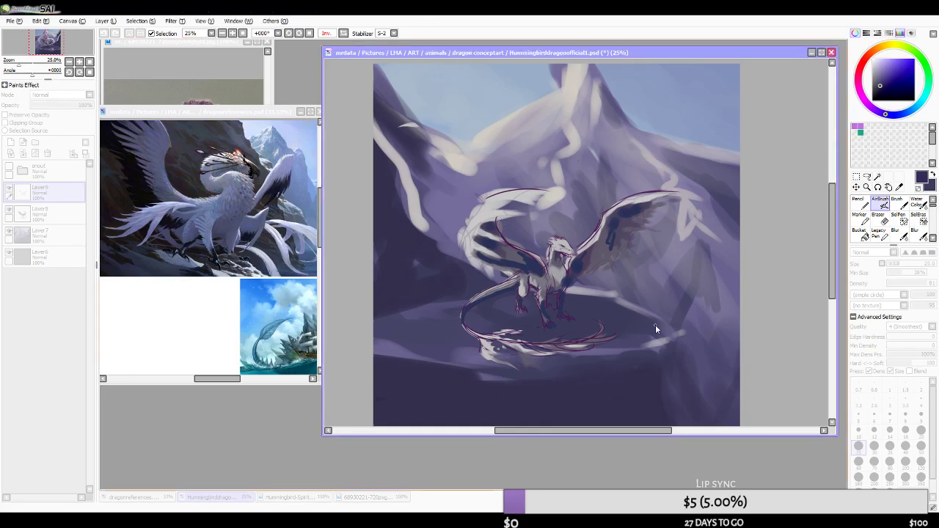
pyautogui.scroll(1, 625, 333)
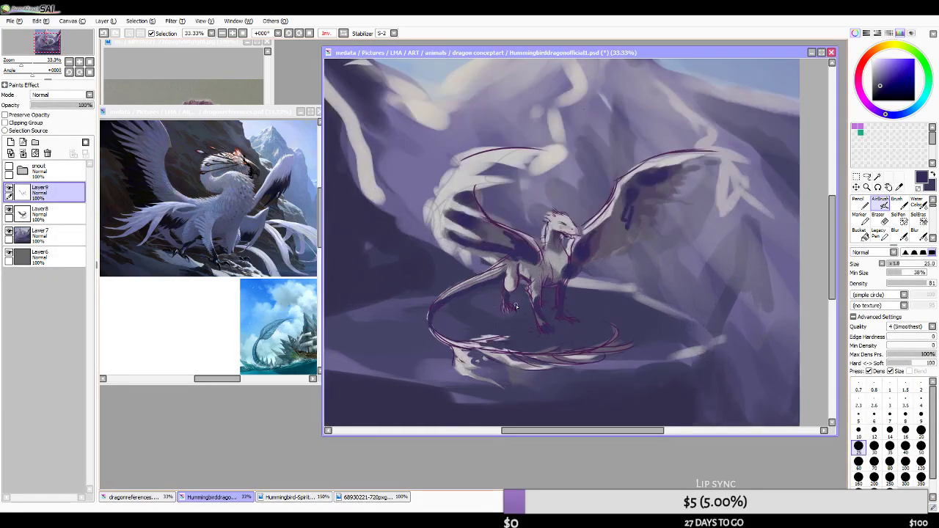
# - Adjust the brightness and contrast of Layer9's indigo shading and check the values across the whole painting
pyautogui.click(171, 21)
pyautogui.click(184, 42)
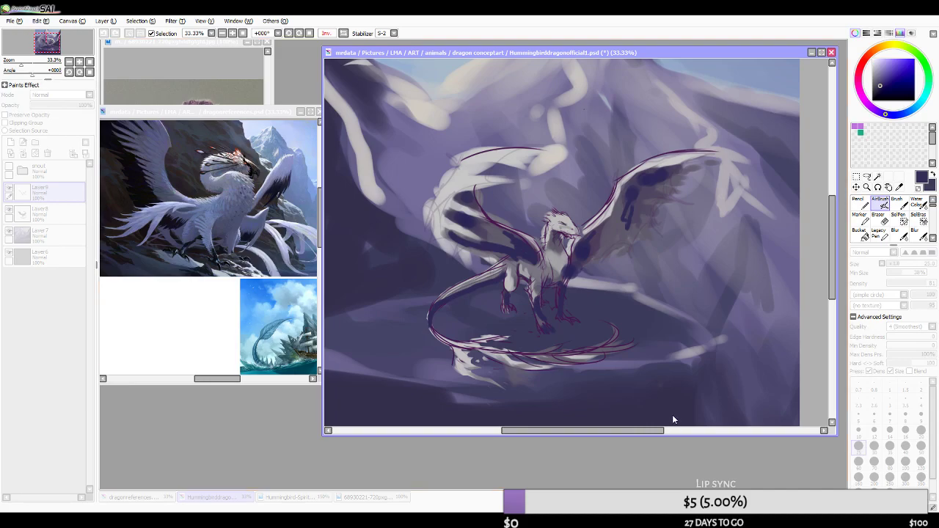
pyautogui.moveTo(660, 360); pyautogui.dragTo(702, 362)
pyautogui.click(677, 405)
pyautogui.scroll(-2, 572, 279)
pyautogui.scroll(1, 575, 281)
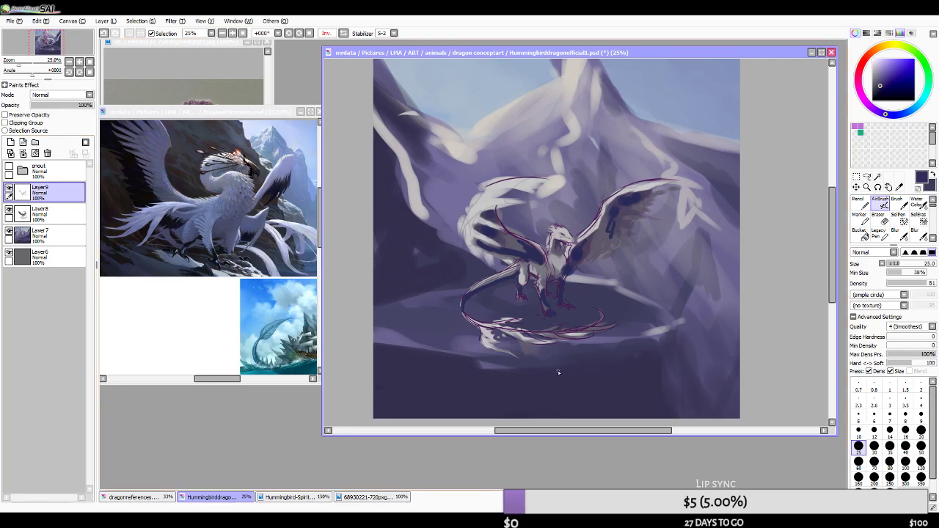
# - Lower Layer9's opacity to 72% and merge it down into Layer8
pyautogui.scroll(1, 534, 271)
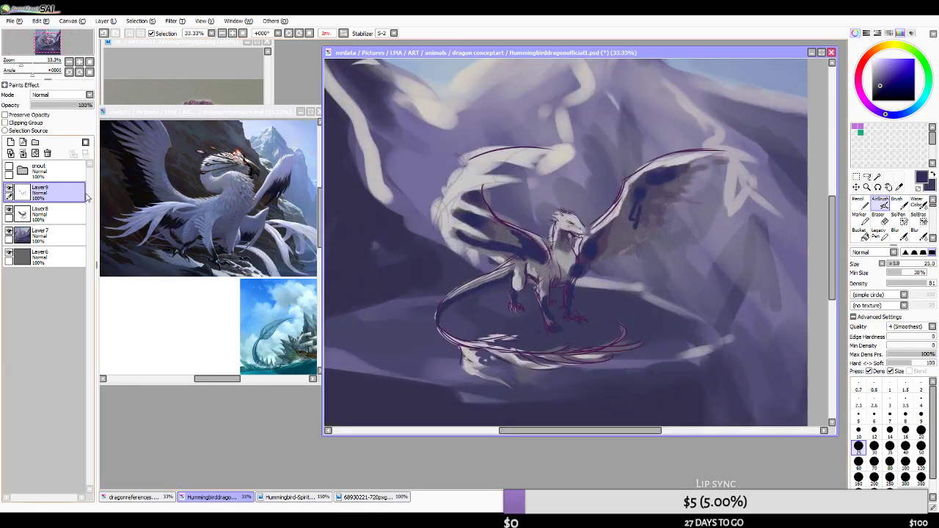
pyautogui.click(78, 106)
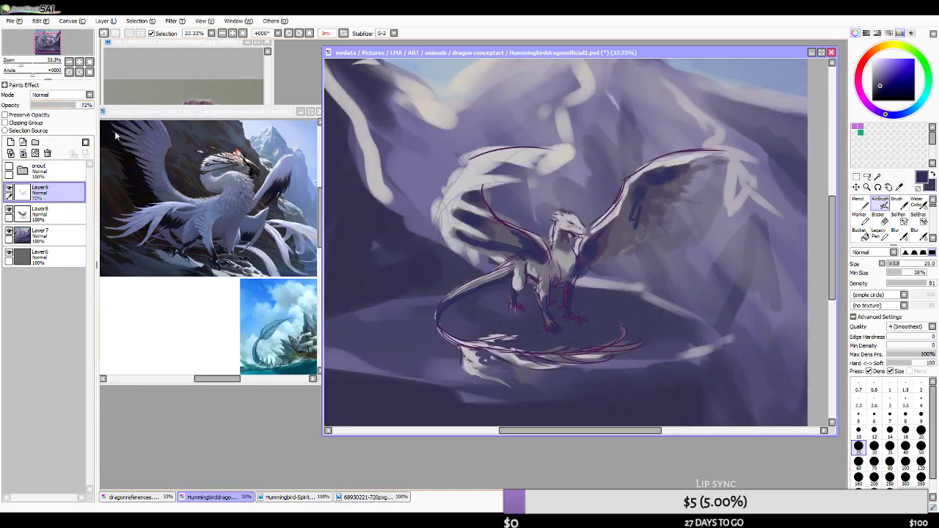
pyautogui.scroll(-4, 557, 294)
pyautogui.scroll(4, 513, 289)
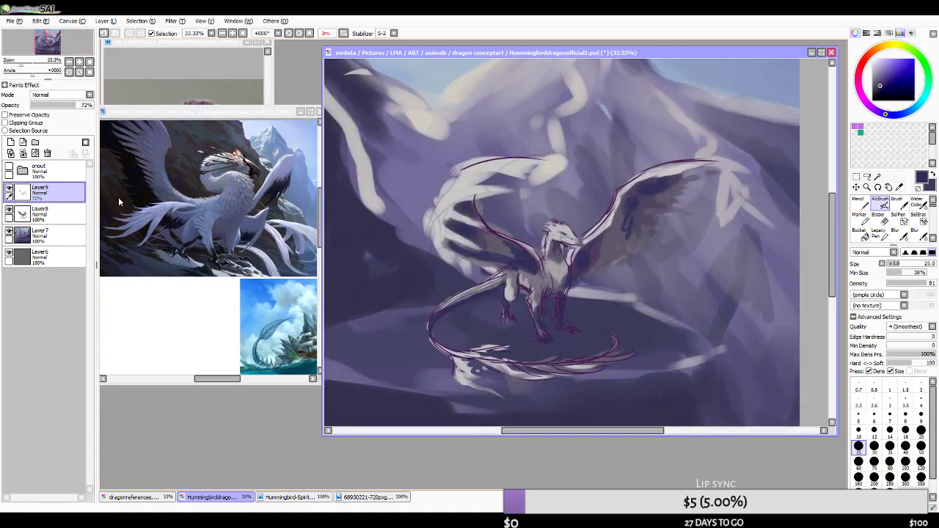
pyautogui.click(23, 153)
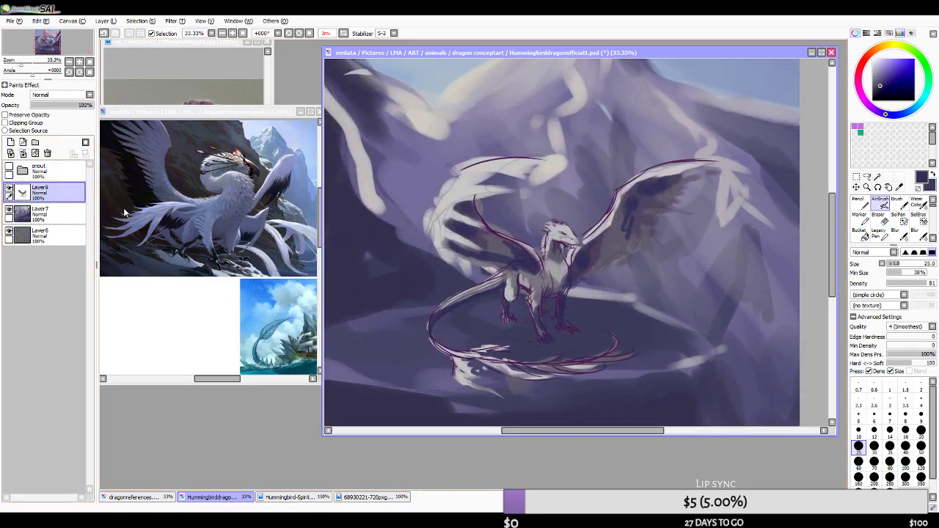
# - Add a new layer above Layer8 and blend the raised wing's inner arm with a sampled colour at AirBrush size 35
pyautogui.click(10, 142)
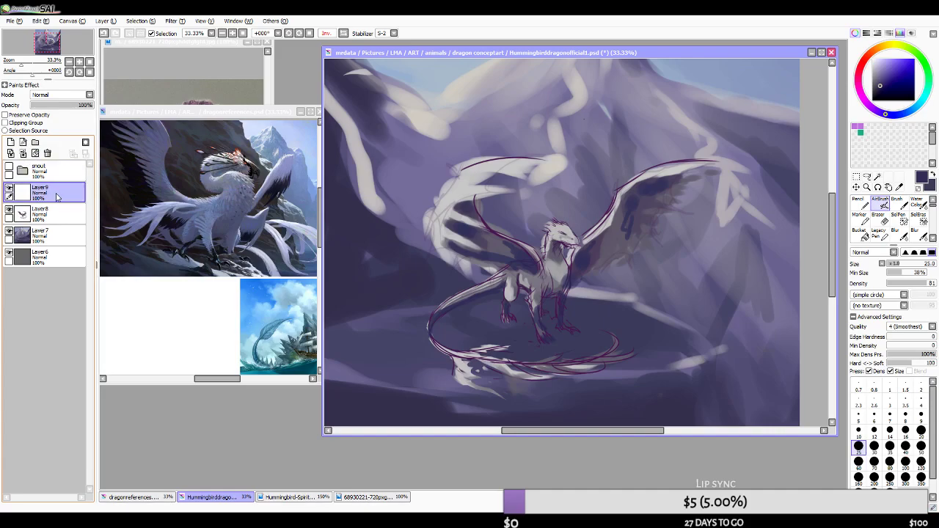
pyautogui.scroll(-2, 570, 276)
pyautogui.scroll(2, 570, 277)
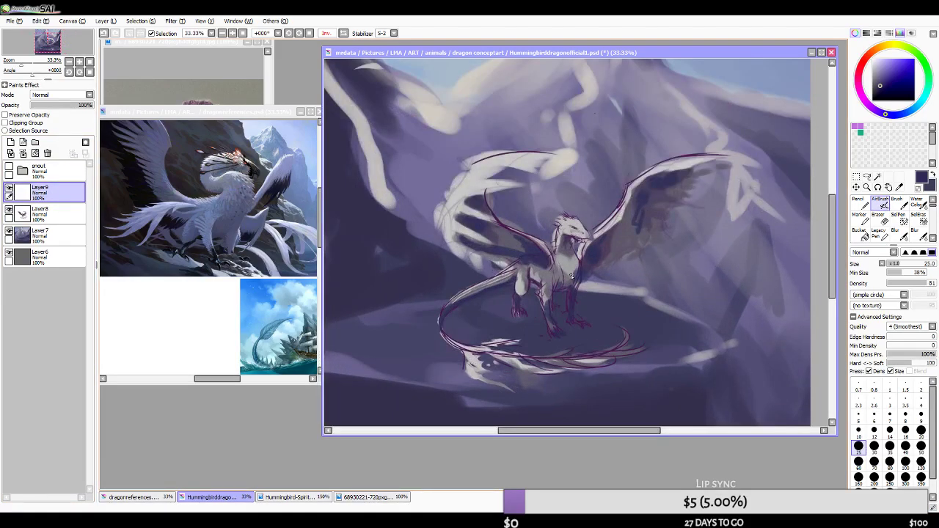
pyautogui.scroll(1, 575, 260)
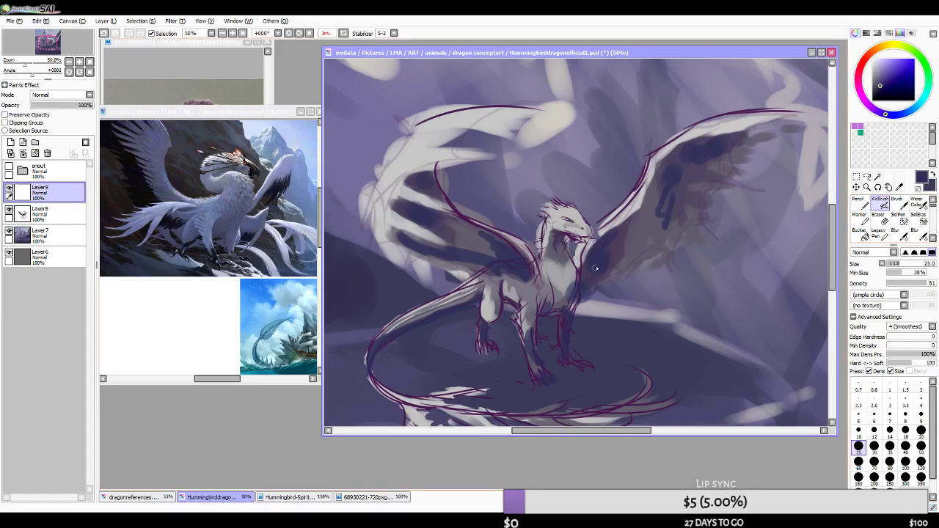
pyautogui.press(']')
pyautogui.press(']')
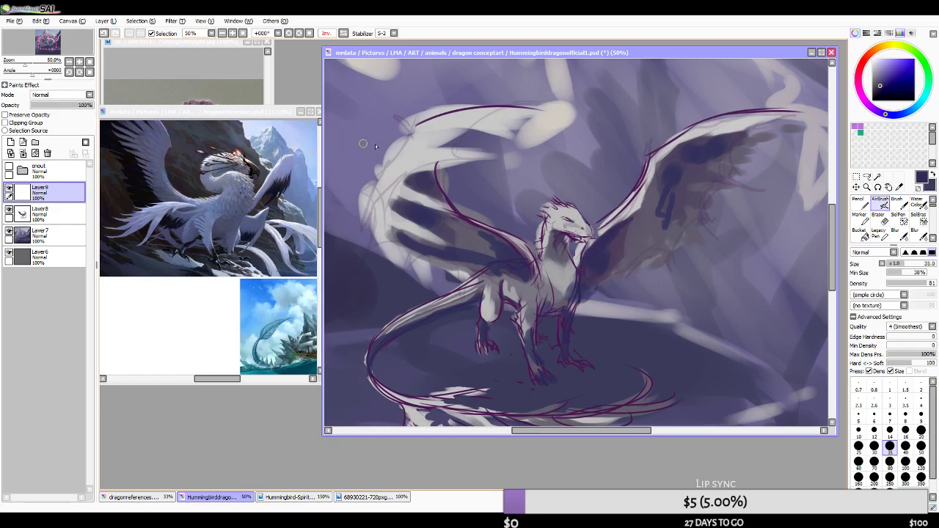
pyautogui.keyDown('alt'); pyautogui.click(642, 187); pyautogui.keyUp('alt')
pyautogui.moveTo(644, 183)
pyautogui.mouseDown()
pyautogui.moveTo(606, 240)
pyautogui.moveTo(645, 188)
pyautogui.moveTo(623, 220)
pyautogui.mouseUp()
pyautogui.keyDown('alt'); pyautogui.click(639, 208); pyautogui.keyUp('alt')
# - Enlarge the AirBrush to size 80, try warm orange-red tints near the raised wing's base, and undo them
pyautogui.press(']')
pyautogui.press(']')
pyautogui.press(']')
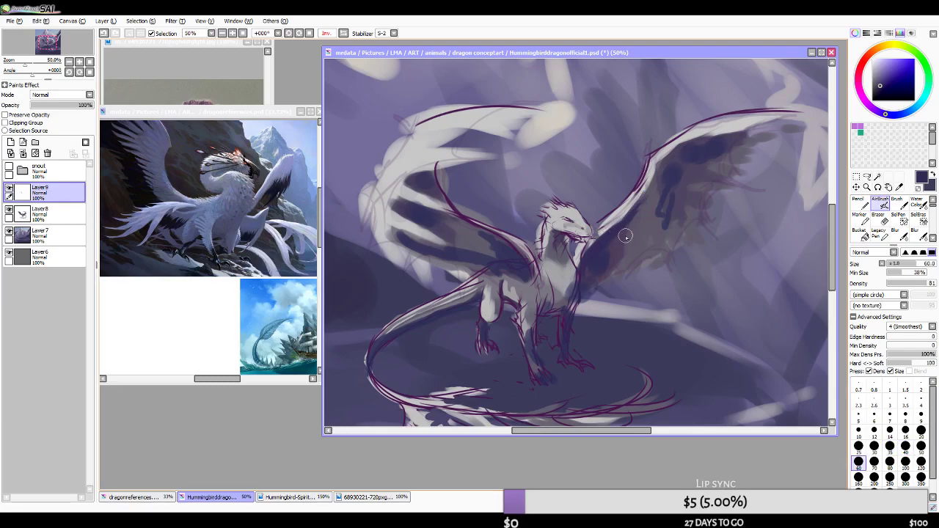
pyautogui.click(858, 80)
pyautogui.moveTo(882, 72); pyautogui.dragTo(883, 64)
pyautogui.press(']')
pyautogui.press(']')
pyautogui.moveTo(619, 244)
pyautogui.mouseDown()
pyautogui.moveTo(633, 237)
pyautogui.moveTo(623, 240)
pyautogui.mouseUp()
pyautogui.hotkey('ctrl', 'z')
pyautogui.click(870, 52)
pyautogui.moveTo(867, 56); pyautogui.dragTo(862, 64)
pyautogui.hotkey('ctrl', 'z')
# - Blend a mauve-brown sampled from the raised wing into its inner feathers, undoing the strokes that do not fit
pyautogui.keyDown('alt'); pyautogui.click(633, 238); pyautogui.keyUp('alt')
pyautogui.moveTo(629, 242)
pyautogui.mouseDown()
pyautogui.moveTo(656, 205)
pyautogui.moveTo(635, 225)
pyautogui.moveTo(627, 268)
pyautogui.moveTo(664, 276)
pyautogui.moveTo(629, 243)
pyautogui.moveTo(600, 239)
pyautogui.moveTo(650, 205)
pyautogui.mouseUp()
pyautogui.keyDown('alt'); pyautogui.click(631, 240); pyautogui.keyUp('alt')
pyautogui.hotkey('ctrl', 'z')
pyautogui.hotkey('ctrl', 'z')
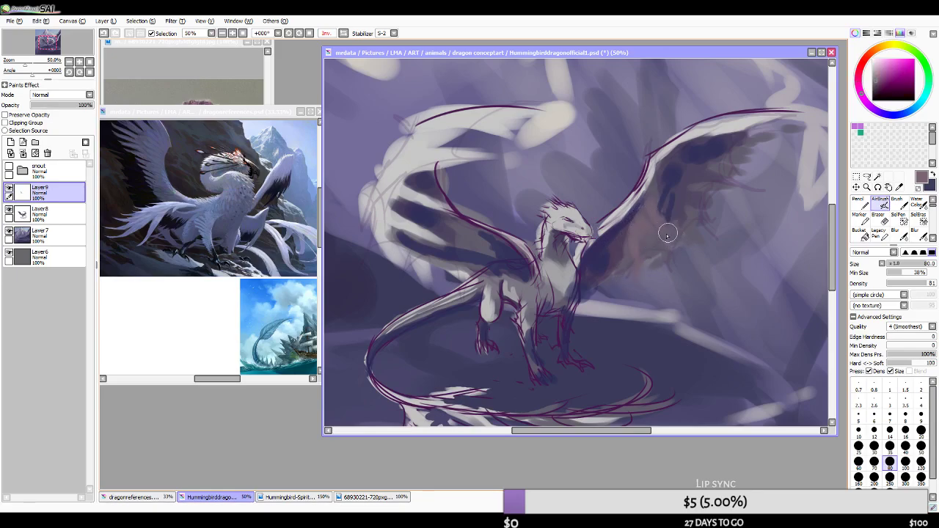
pyautogui.moveTo(652, 215); pyautogui.dragTo(670, 212)
pyautogui.scroll(-2, 621, 238)
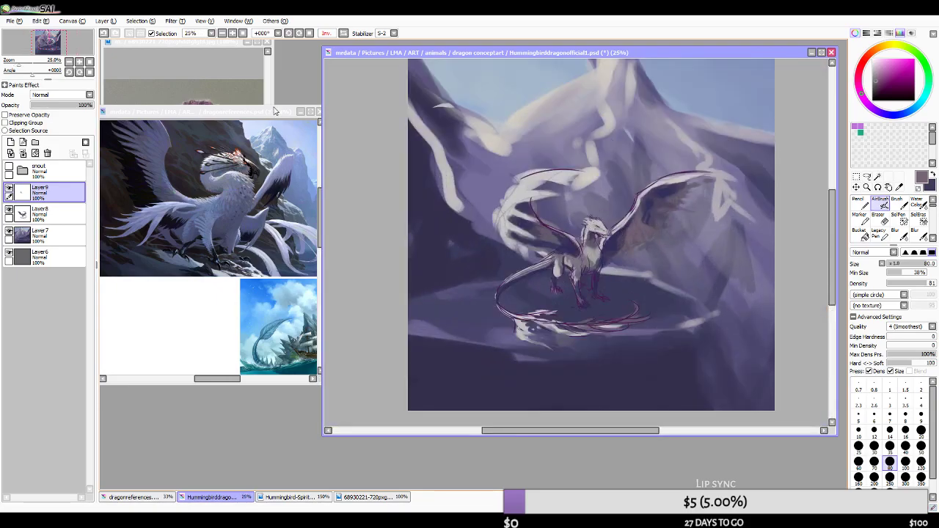
# - Sample the pinkish beige of the flank feathers in the hummingbird photo as the colour for the dragon painting
pyautogui.click(218, 49)
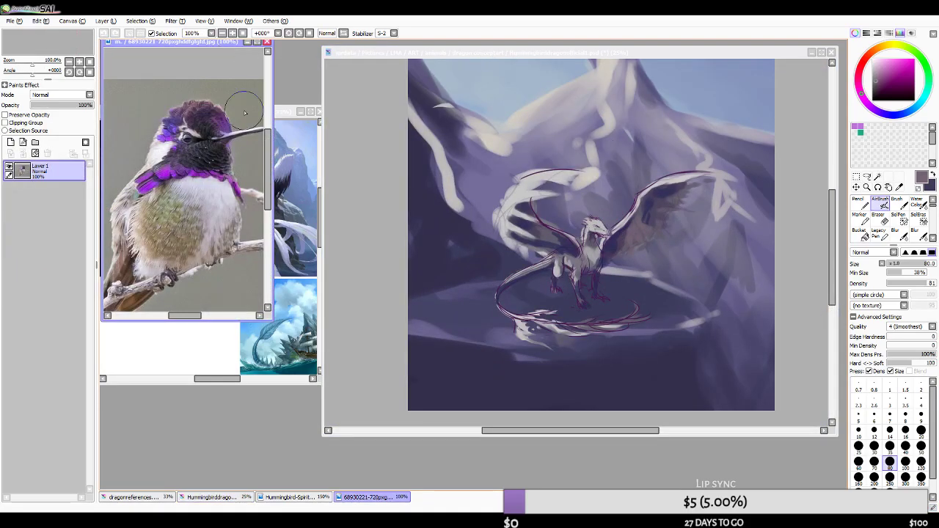
pyautogui.click(615, 55)
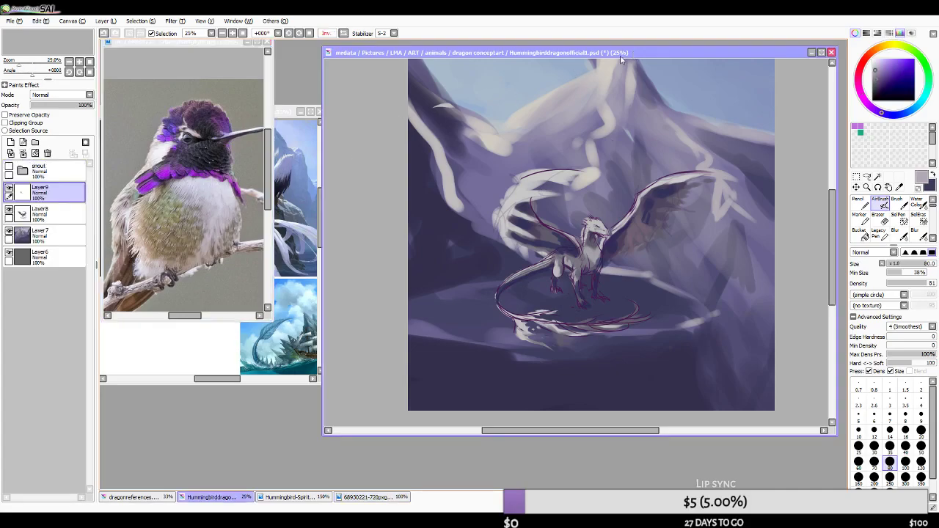
pyautogui.keyDown('alt'); pyautogui.click(149, 252); pyautogui.keyUp('alt')
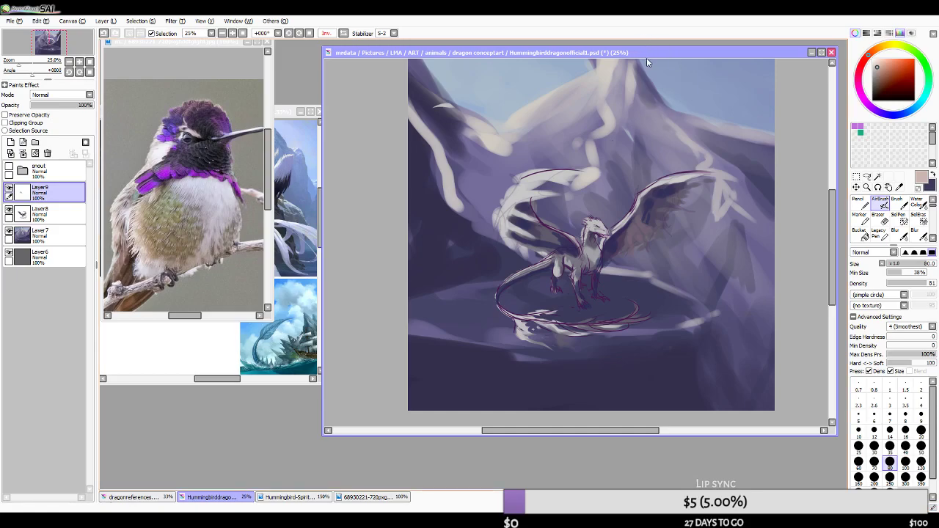
pyautogui.scroll(1, 636, 231)
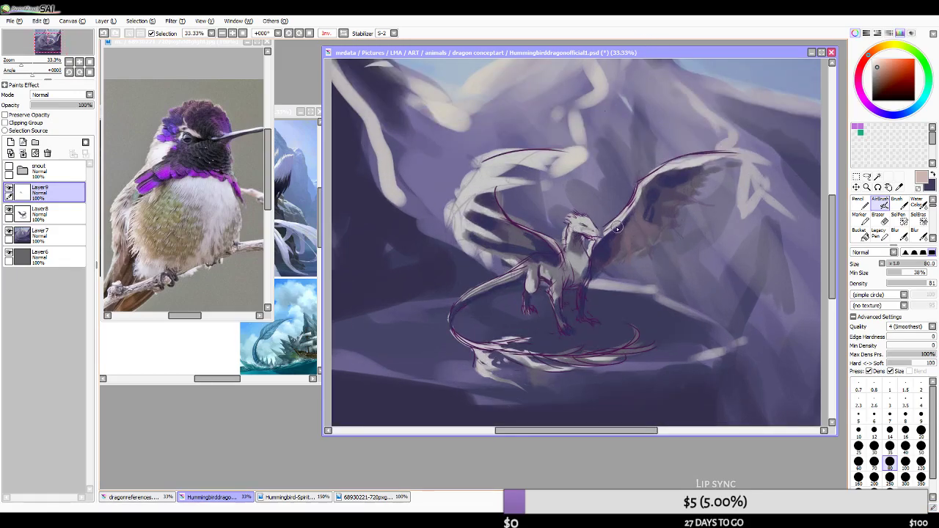
# - Set the AirBrush to size 100 and density 57 and lightly tint the raised wing's inner feathers with the beige
pyautogui.press('[')
pyautogui.press('[')
pyautogui.press('[')
pyautogui.press('[')
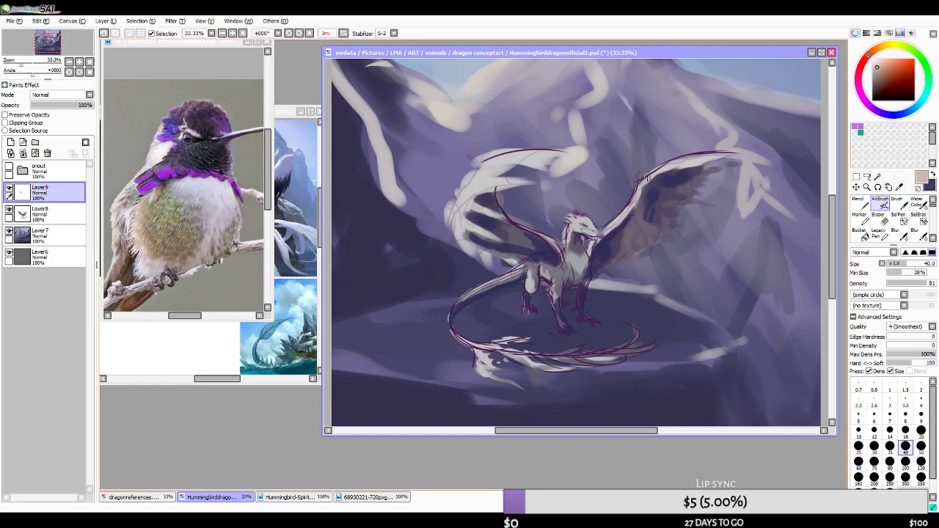
pyautogui.press(']')
pyautogui.press(']')
pyautogui.press(']')
pyautogui.press(']')
pyautogui.press(']')
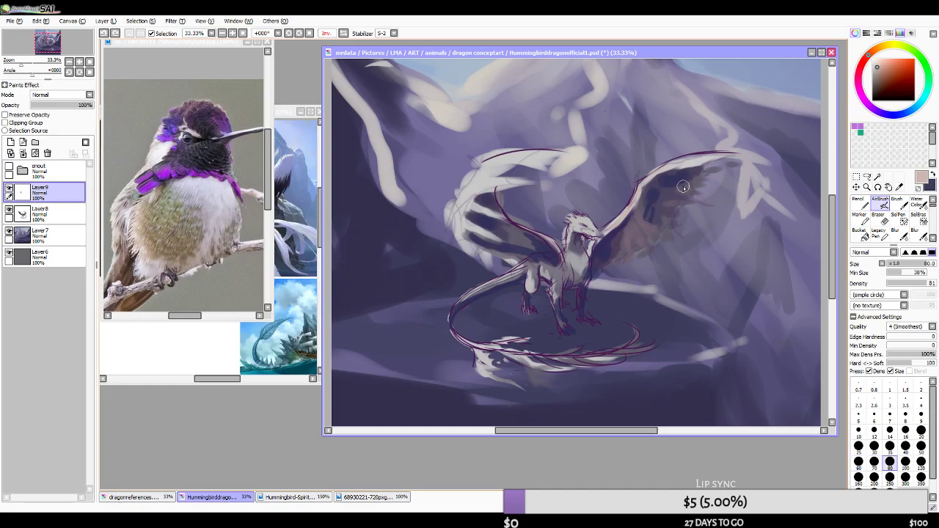
pyautogui.moveTo(915, 284); pyautogui.dragTo(902, 284)
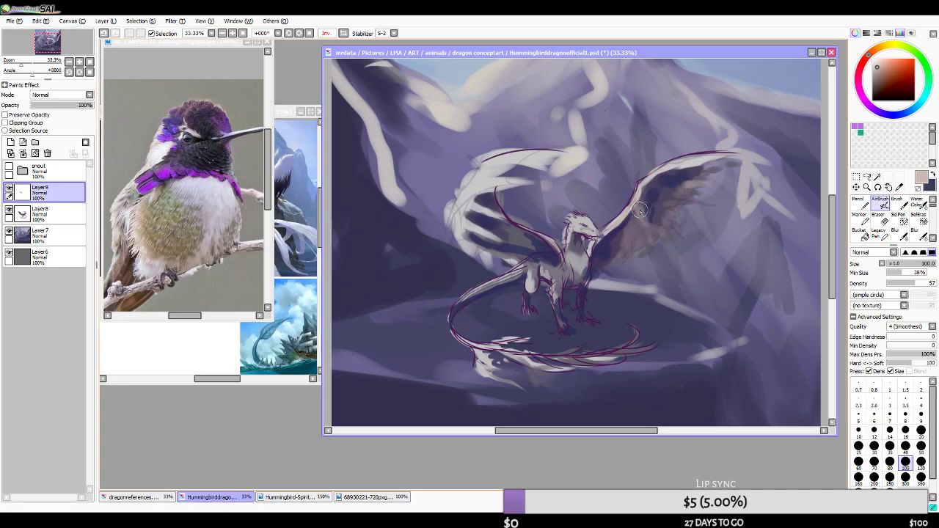
# - Soften the raised wing's dark marks with a mauve sampled from the wing at a smaller brush size, and unmirror the view
pyautogui.keyDown('alt'); pyautogui.click(640, 217); pyautogui.keyUp('alt')
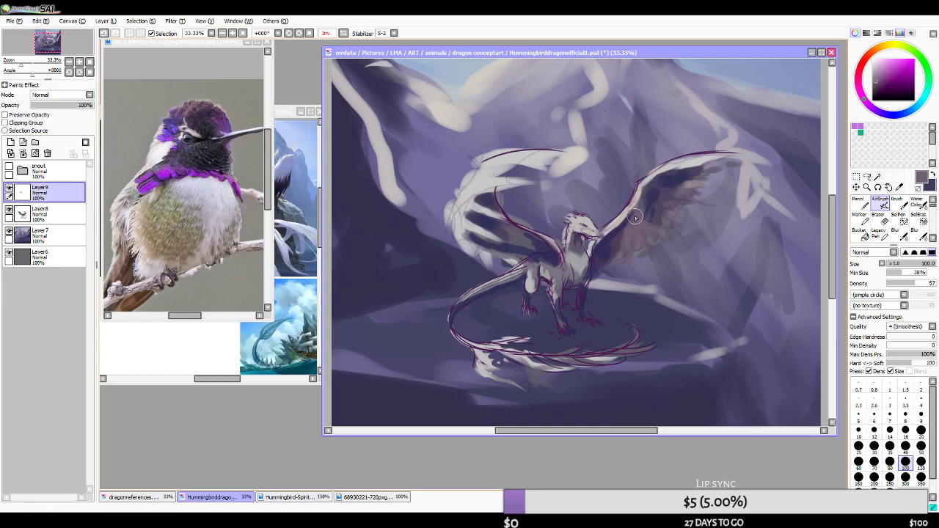
pyautogui.press('[')
pyautogui.press('[')
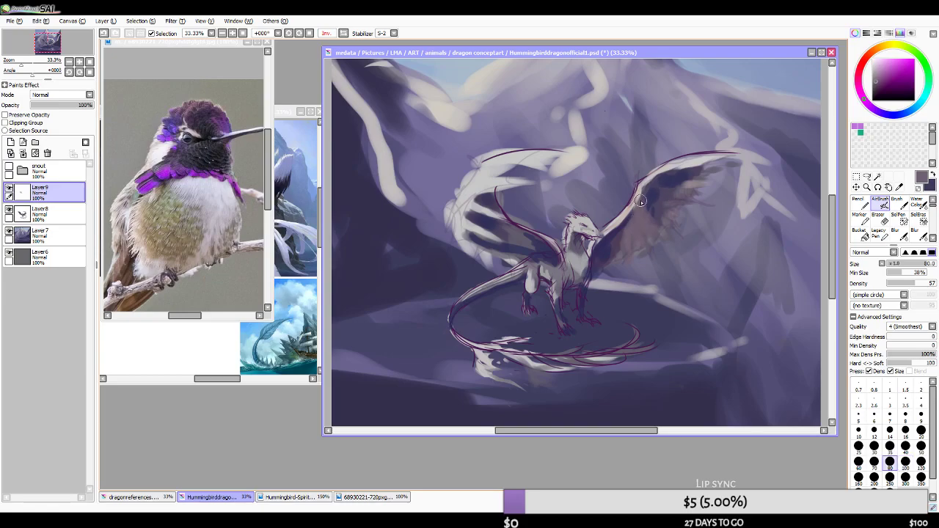
pyautogui.click(343, 33)
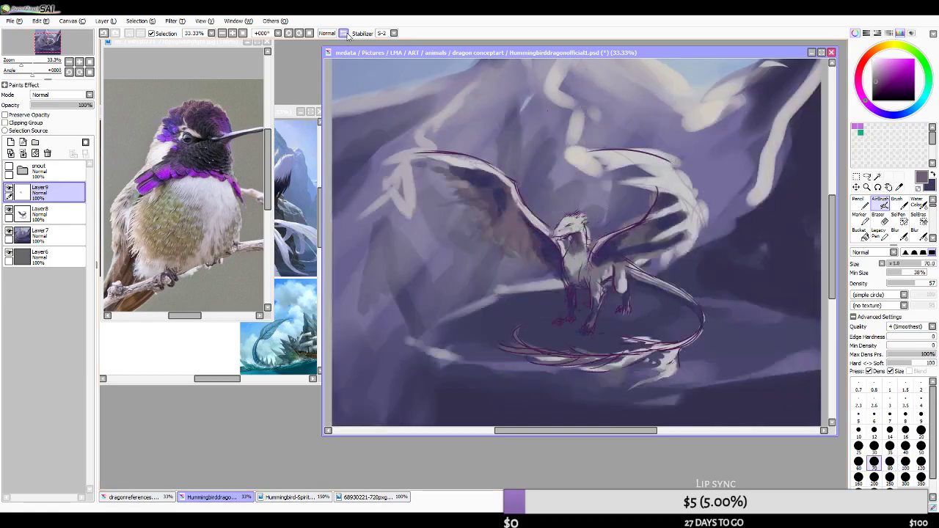
# - Shade the base of the raised wing beside the neck with sampled dark purple at AirBrush size 100
pyautogui.rightClick(540, 229)
pyautogui.press(']')
pyautogui.press(']')
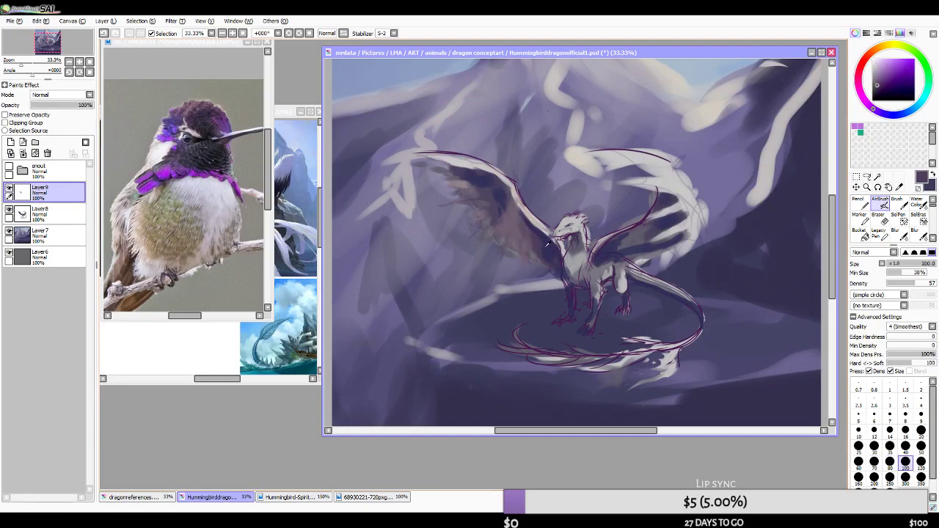
pyautogui.keyDown('alt'); pyautogui.click(543, 242); pyautogui.keyUp('alt')
pyautogui.moveTo(542, 240); pyautogui.dragTo(554, 253)
pyautogui.keyDown('alt'); pyautogui.click(537, 245); pyautogui.keyUp('alt')
# - Paint mauve-brown feathers along the raised wing's upper inner edge with the AirBrush at size 70
pyautogui.keyDown('alt'); pyautogui.click(501, 217); pyautogui.keyUp('alt')
pyautogui.press('[')
pyautogui.press('[')
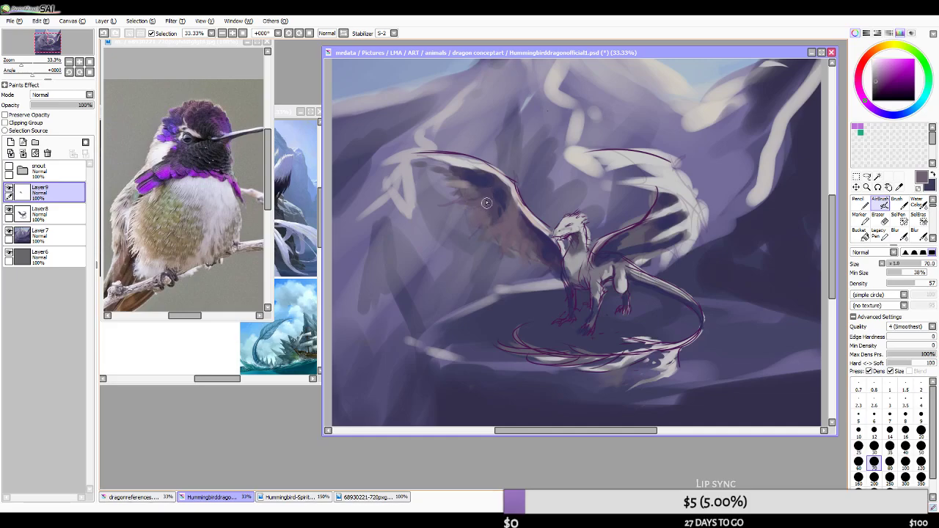
pyautogui.moveTo(424, 160); pyautogui.dragTo(495, 170)
# - Paint mauve-brown feathers over the curved rear wing's purple leading edge using sampled colours and the AirBrush at size 50
pyautogui.press(']')
pyautogui.press(']')
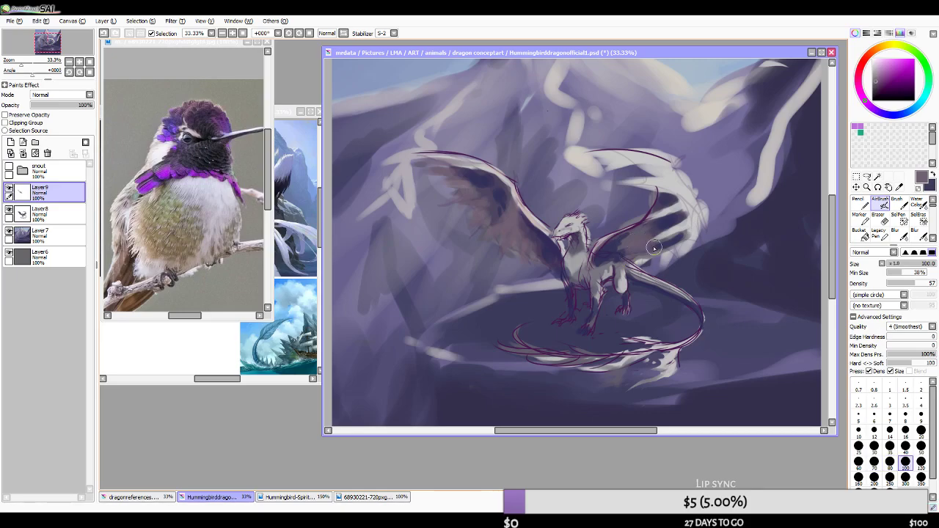
pyautogui.keyDown('alt'); pyautogui.click(645, 227); pyautogui.keyUp('alt')
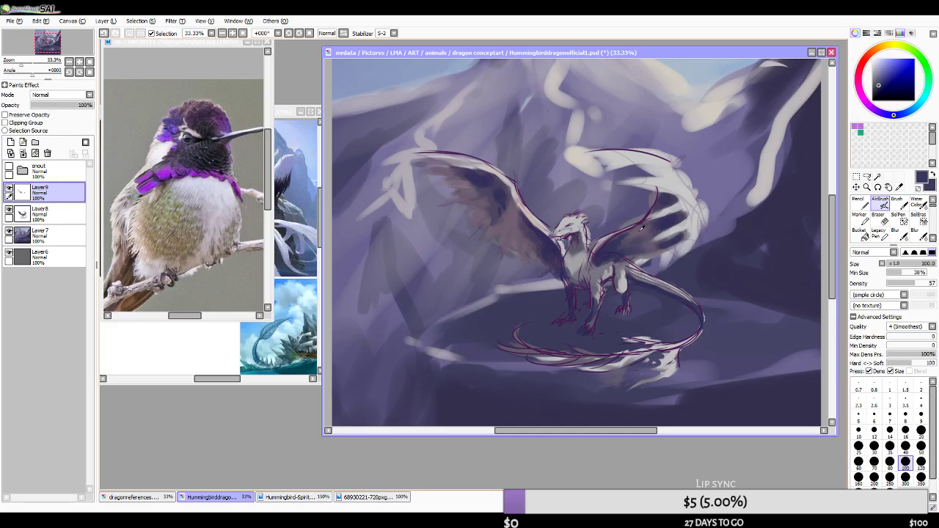
pyautogui.keyDown('alt'); pyautogui.click(644, 229); pyautogui.keyUp('alt')
pyautogui.press('[')
pyautogui.press('[')
pyautogui.press('[')
pyautogui.press('[')
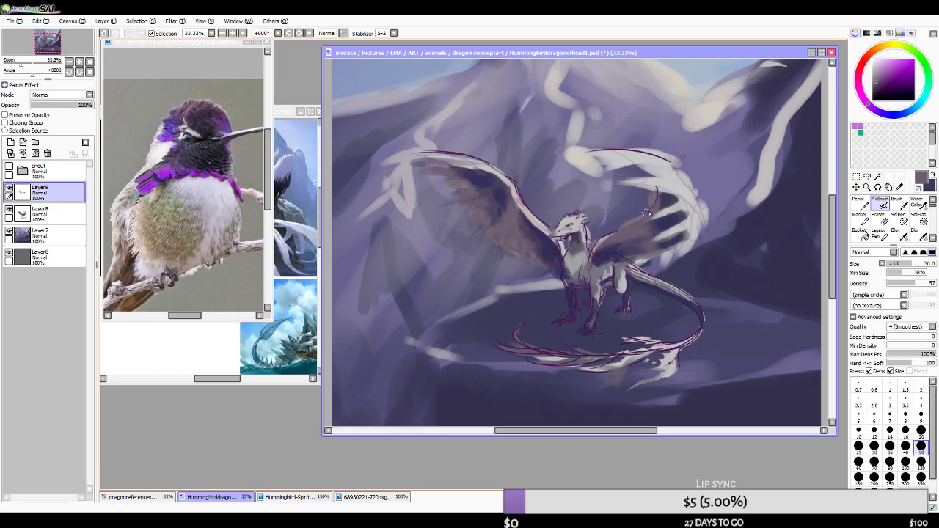
# - Rework the rear wing's feather tips with the AirBrush at size 60 after undoing a larger stroke
pyautogui.press(']')
pyautogui.press(']')
pyautogui.press(']')
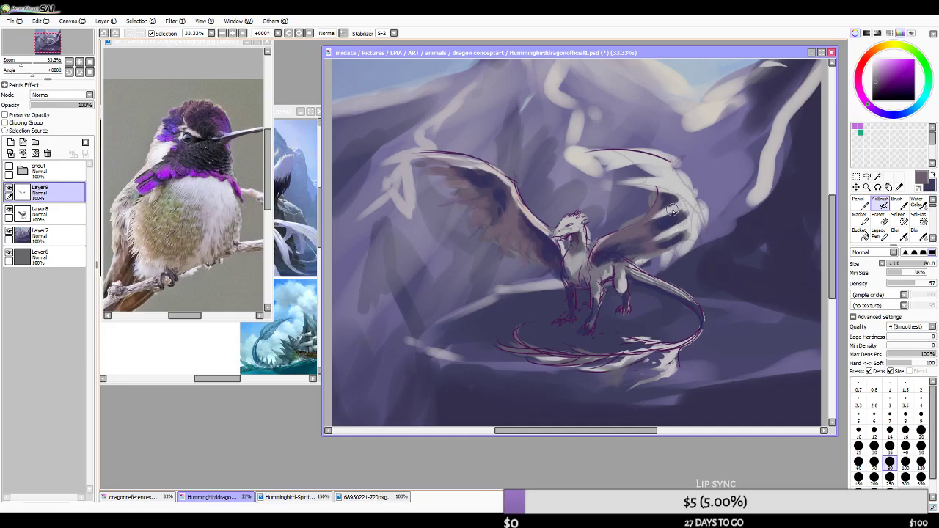
pyautogui.hotkey('ctrl', 'z')
pyautogui.press('[')
pyautogui.press('[')
pyautogui.moveTo(677, 209); pyautogui.dragTo(664, 232)
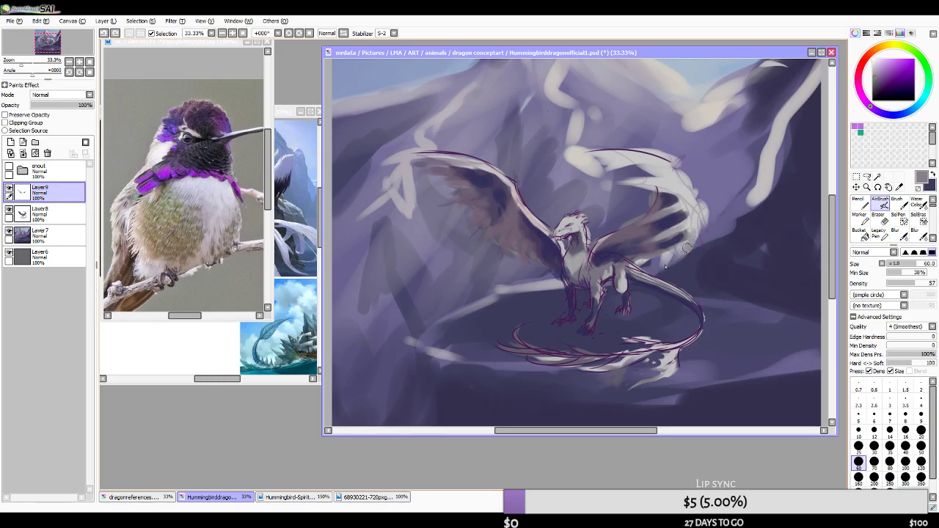
# - Mirror the view and compare the dragon with Layer9 hidden and shown
pyautogui.click(344, 34)
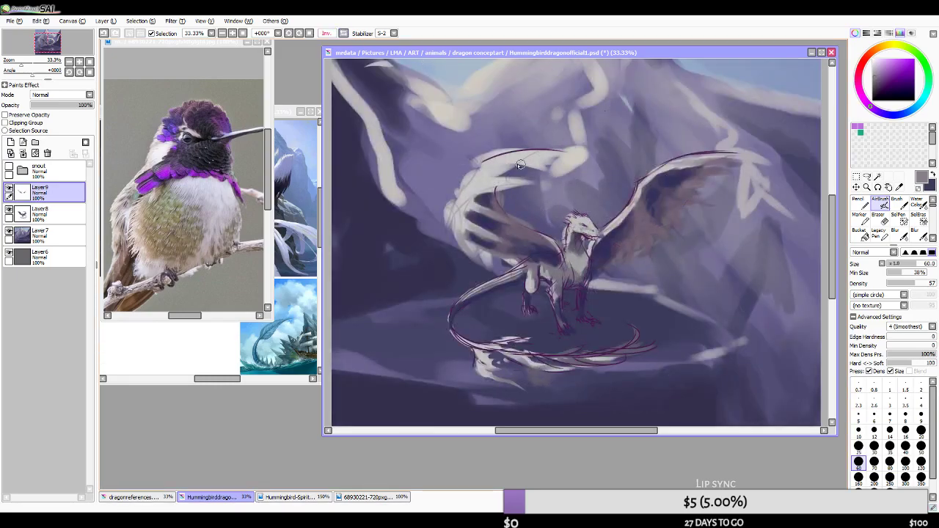
pyautogui.click(9, 188)
pyautogui.click(10, 189)
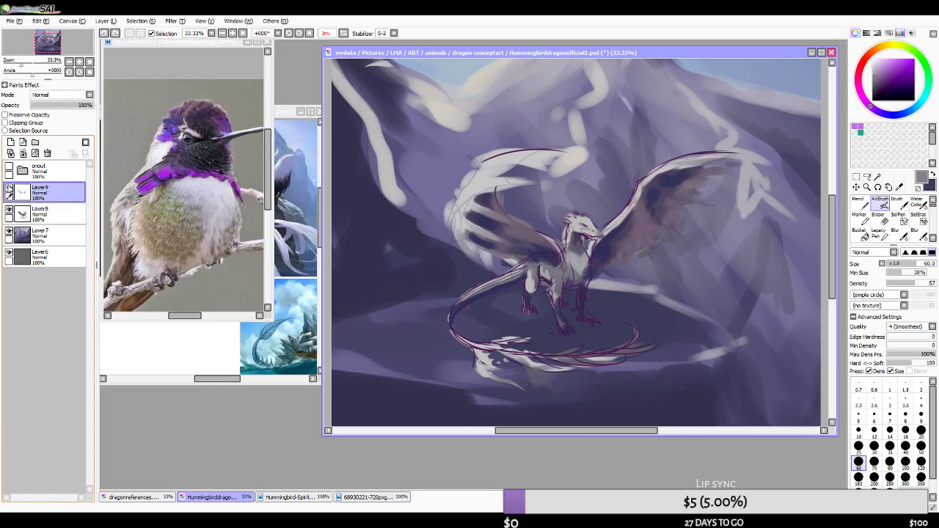
pyautogui.click(9, 212)
pyautogui.click(55, 193)
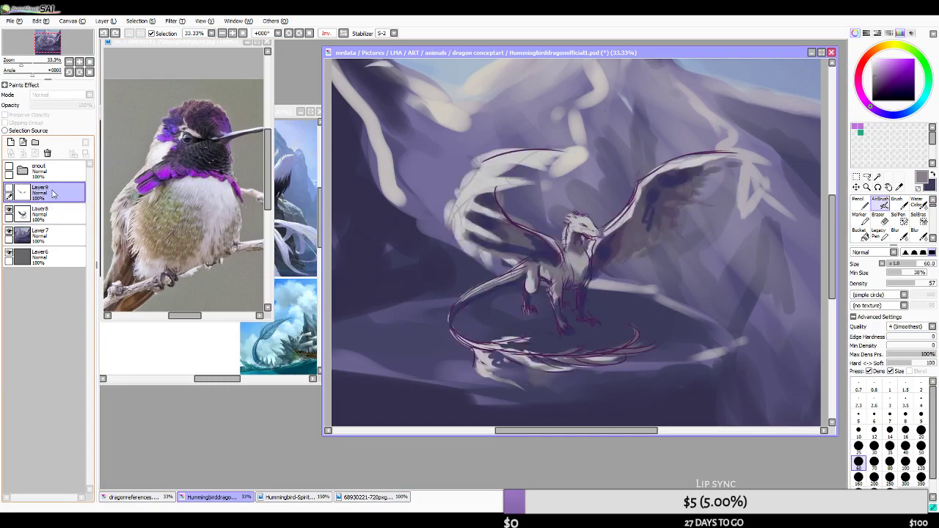
pyautogui.click(8, 190)
# - Shade the base of the rear wing with sampled indigo and mauve using the AirBrush at size 80, and unmirror the view
pyautogui.press(']')
pyautogui.press(']')
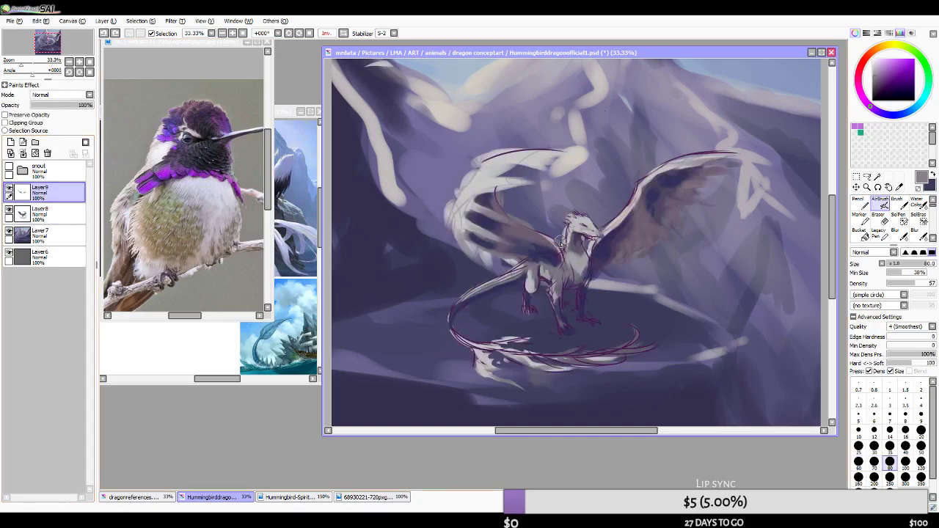
pyautogui.keyDown('alt'); pyautogui.click(547, 247); pyautogui.keyUp('alt')
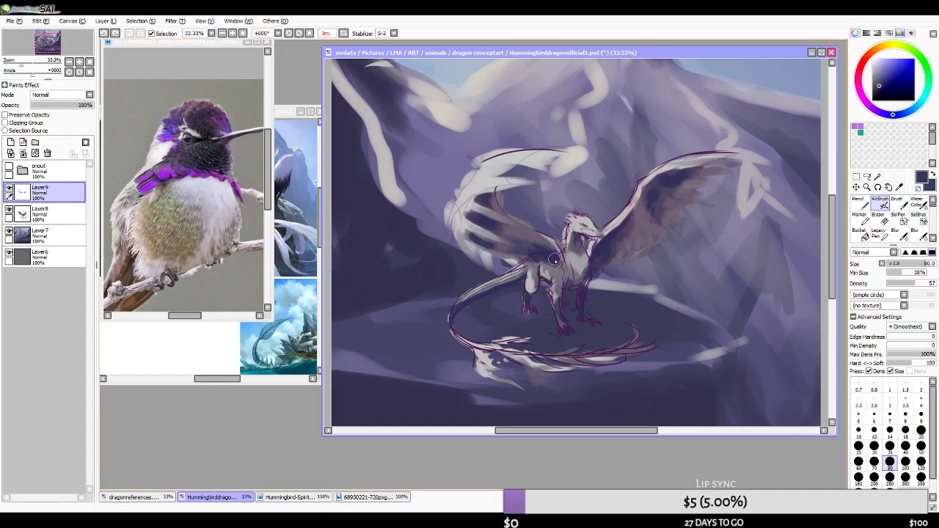
pyautogui.hotkey('ctrl', 'z')
pyautogui.moveTo(541, 245); pyautogui.dragTo(545, 261)
pyautogui.keyDown('alt'); pyautogui.click(527, 240); pyautogui.keyUp('alt')
pyautogui.keyDown('alt'); pyautogui.click(529, 242); pyautogui.keyUp('alt')
pyautogui.keyDown('alt'); pyautogui.click(532, 242); pyautogui.keyUp('alt')
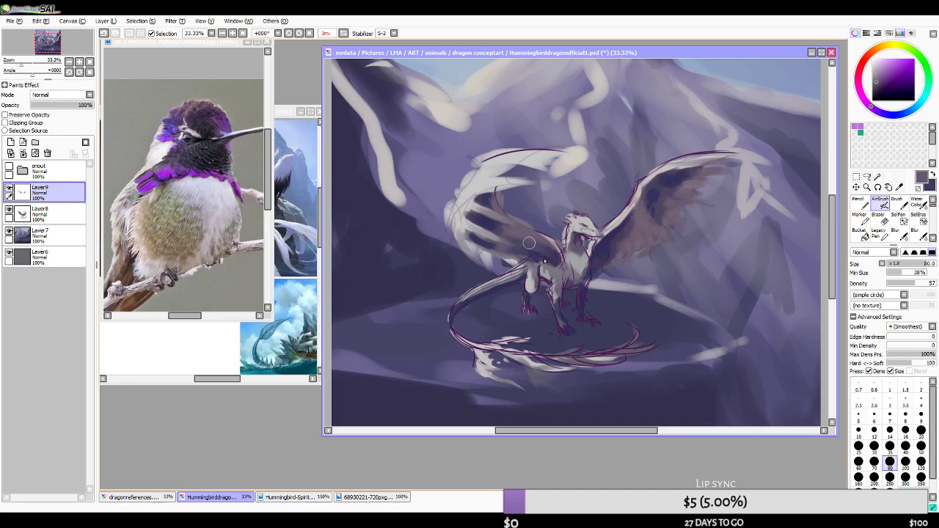
pyautogui.keyDown('alt'); pyautogui.click(523, 243); pyautogui.keyUp('alt')
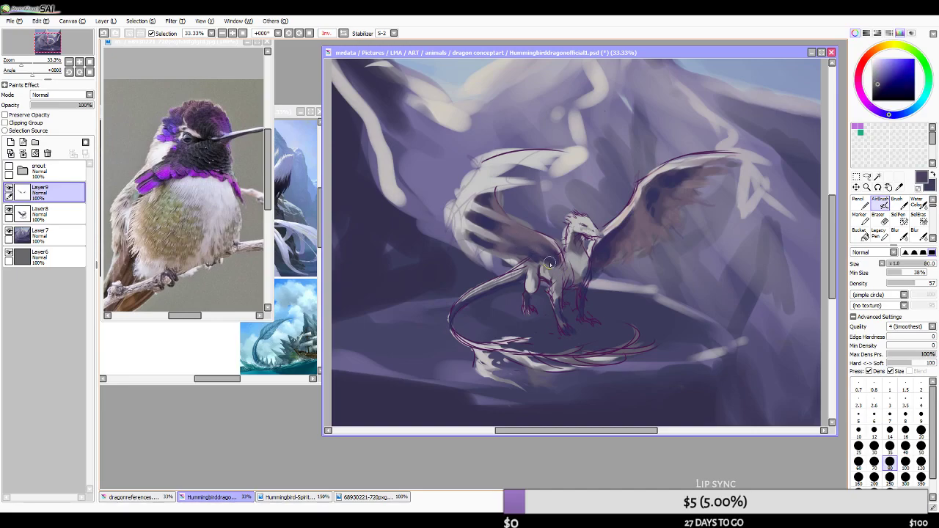
pyautogui.keyDown('alt'); pyautogui.click(551, 248); pyautogui.keyUp('alt')
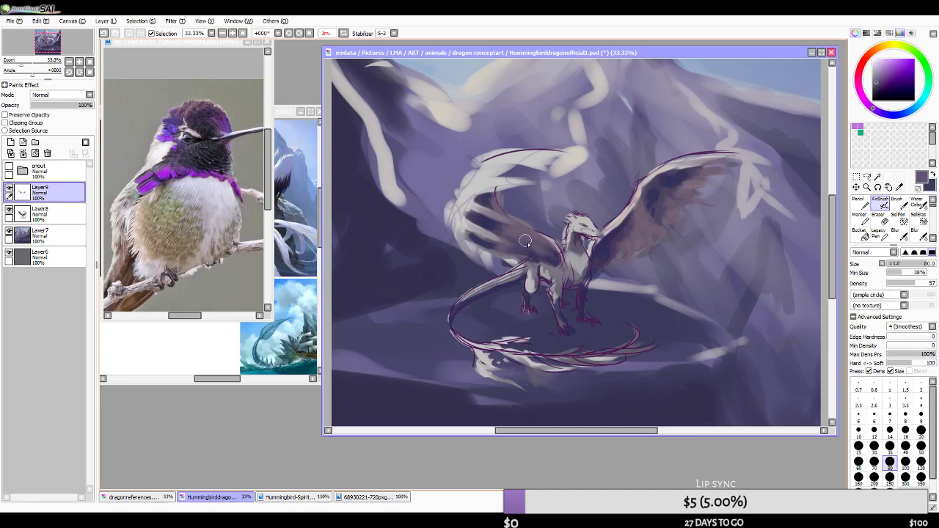
pyautogui.click(338, 33)
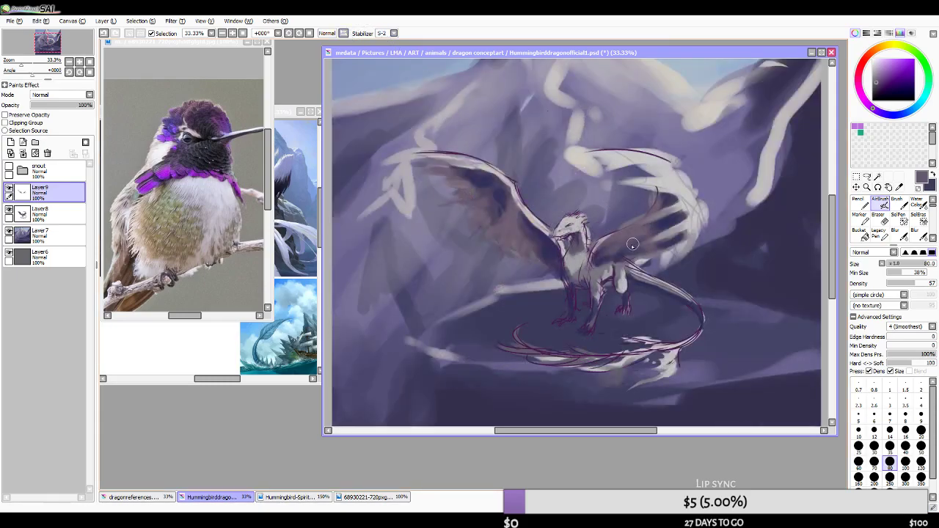
# - Tint the rear wing's base and the dragon's shoulder with sampled dark purple and mauve, reducing the AirBrush to size 50
pyautogui.keyDown('alt'); pyautogui.click(607, 255); pyautogui.keyUp('alt')
pyautogui.press('[')
pyautogui.press('[')
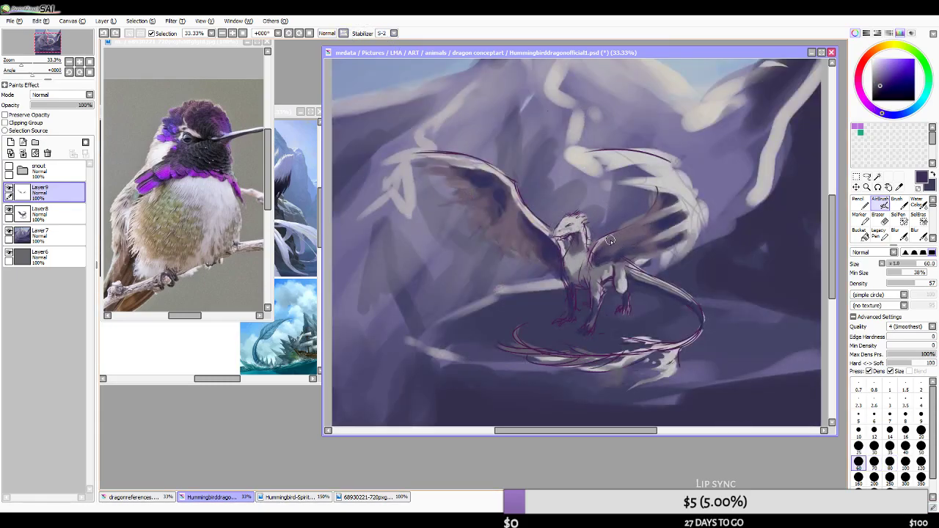
pyautogui.keyDown('alt'); pyautogui.click(600, 266); pyautogui.keyUp('alt')
pyautogui.press('[')
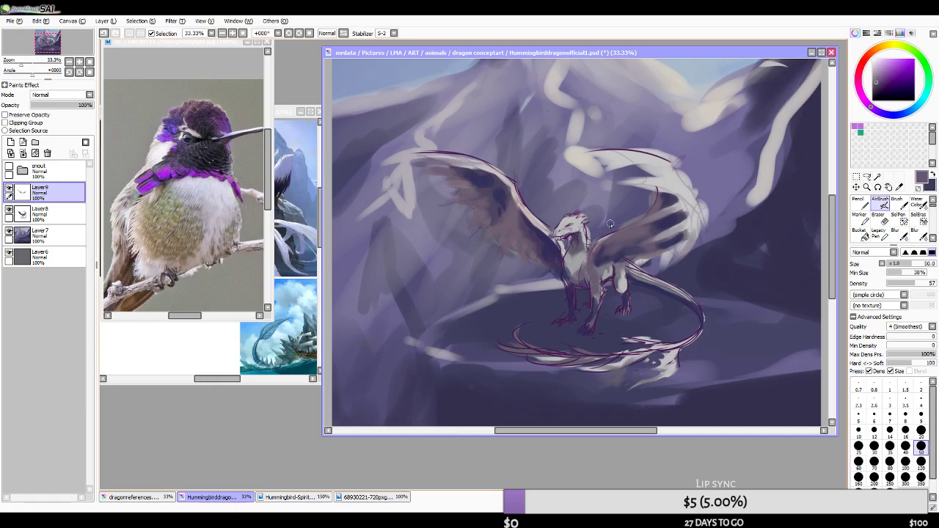
# - Darken the rear wing's shoulder joint and lower edge with sampled indigo using the AirBrush at size 35
pyautogui.scroll(-3, 581, 229)
pyautogui.scroll(4, 581, 230)
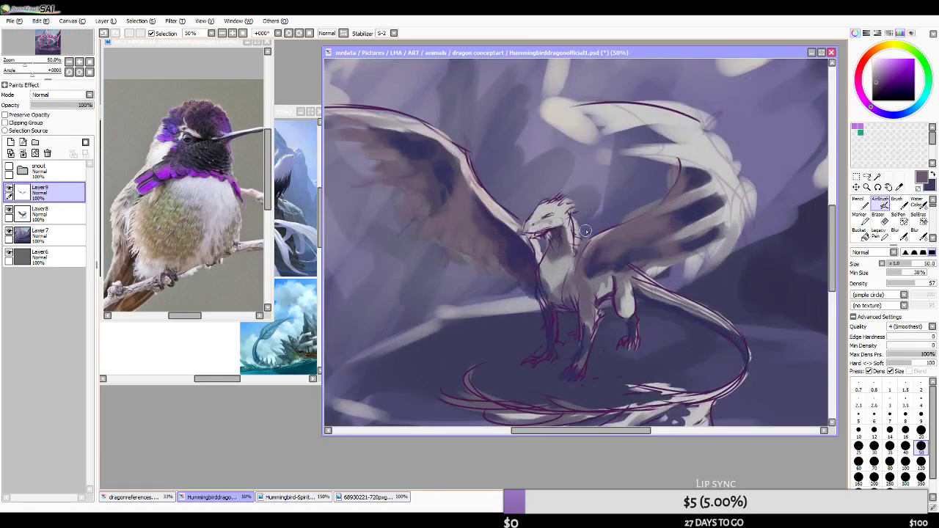
pyautogui.keyDown('alt'); pyautogui.click(627, 232); pyautogui.keyUp('alt')
pyautogui.keyDown('alt'); pyautogui.click(593, 263); pyautogui.keyUp('alt')
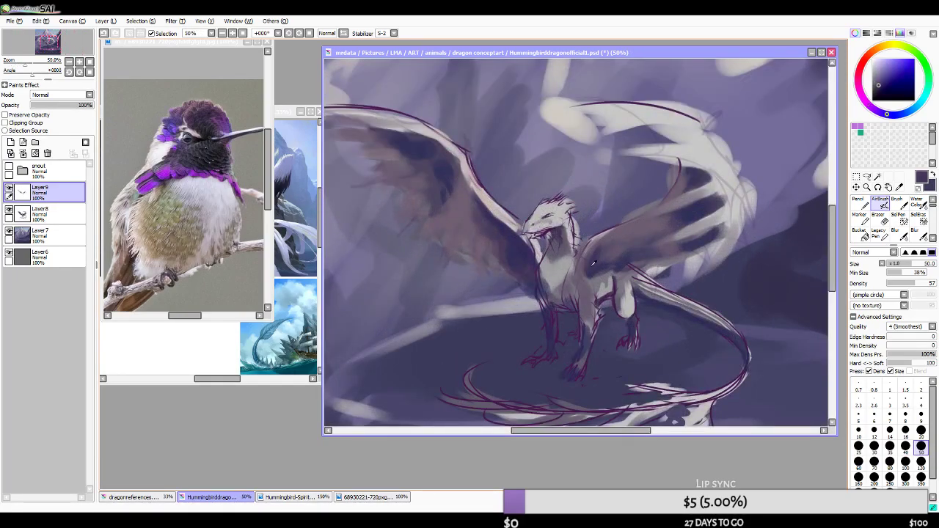
pyautogui.keyDown('alt'); pyautogui.click(606, 269); pyautogui.keyUp('alt')
pyautogui.press('[')
pyautogui.press('[')
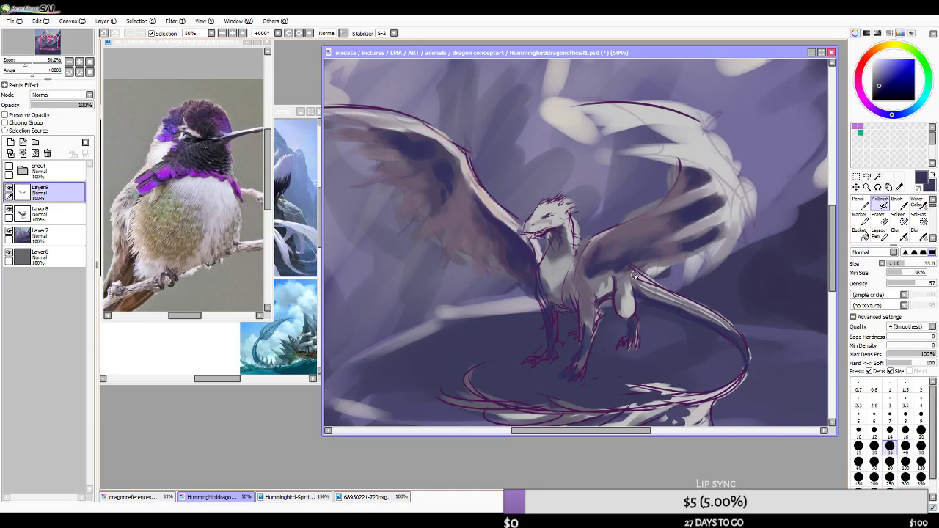
# - Blend sampled mauve and indigo across the rear wing's inner feathers with the AirBrush at size 50
pyautogui.keyDown('alt'); pyautogui.click(624, 267); pyautogui.keyUp('alt')
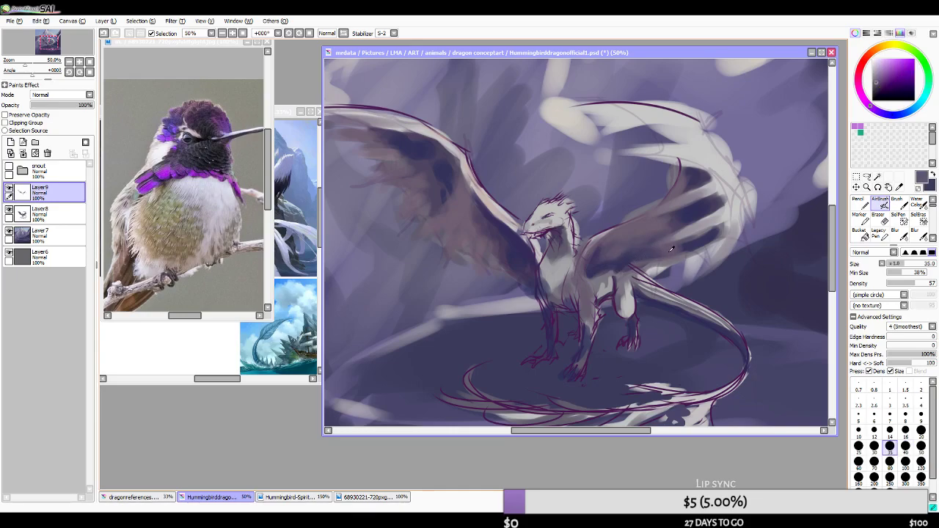
pyautogui.keyDown('alt'); pyautogui.click(608, 272); pyautogui.keyUp('alt')
pyautogui.press(']')
pyautogui.press(']')
pyautogui.keyDown('alt'); pyautogui.click(594, 270); pyautogui.keyUp('alt')
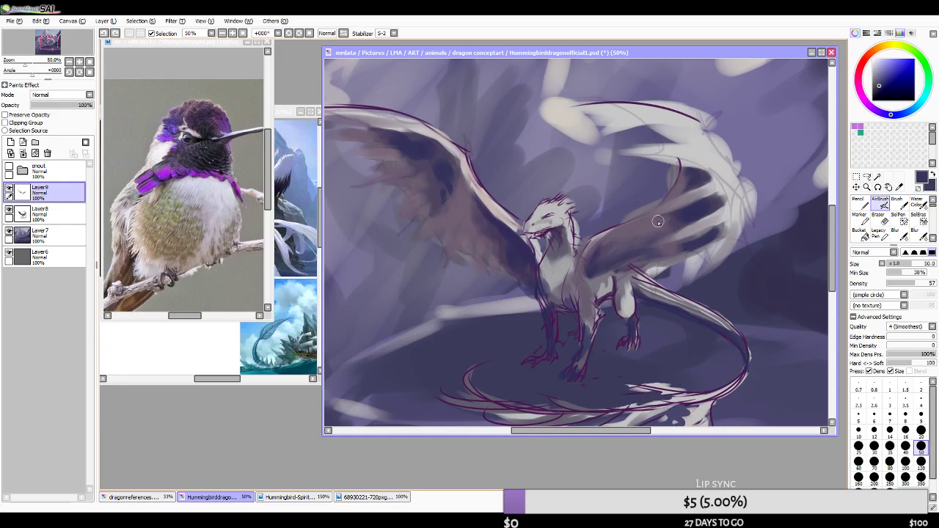
# - Mirror the view and brush sampled mauve over the rear wing's feathers with the AirBrush at size 70
pyautogui.scroll(-2, 637, 179)
pyautogui.moveTo(636, 183); pyautogui.dragTo(607, 201)
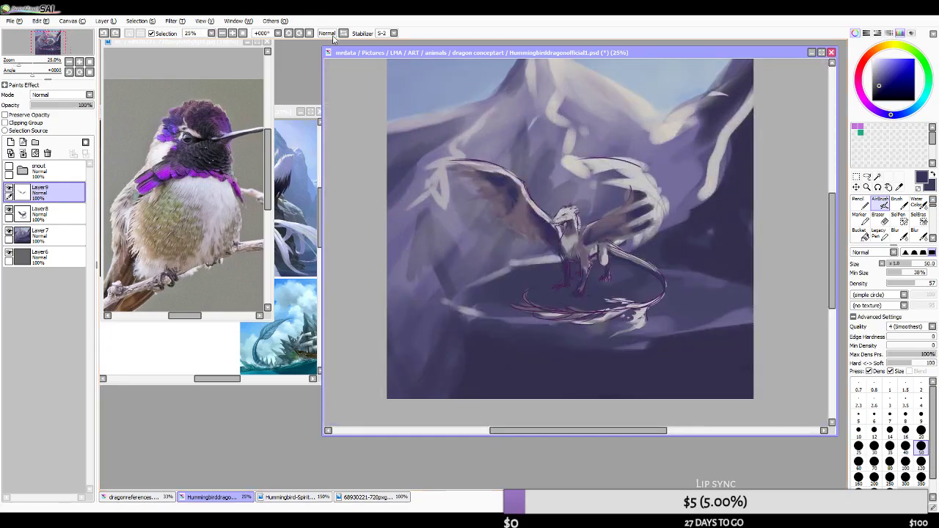
pyautogui.click(327, 33)
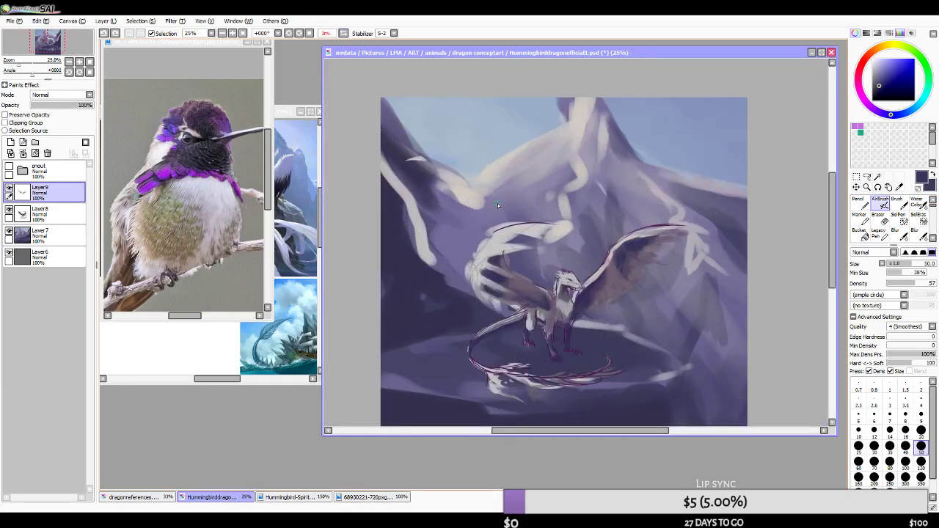
pyautogui.press(']')
pyautogui.press(']')
pyautogui.press(']')
pyautogui.press(']')
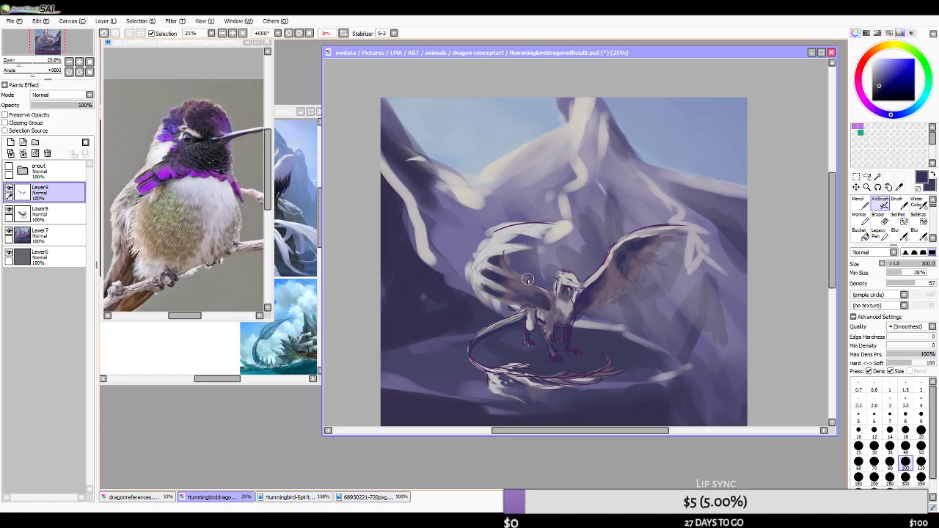
pyautogui.press('[')
pyautogui.press('[')
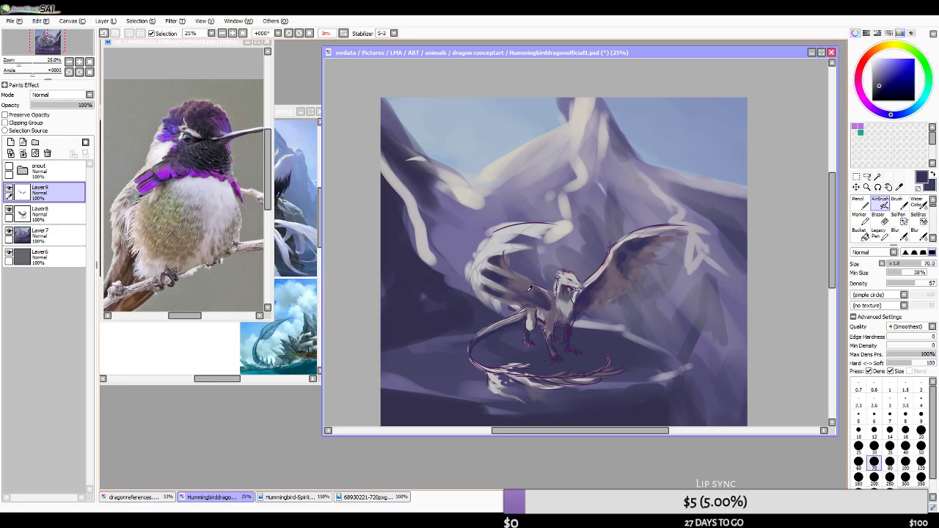
pyautogui.keyDown('alt'); pyautogui.click(529, 290); pyautogui.keyUp('alt')
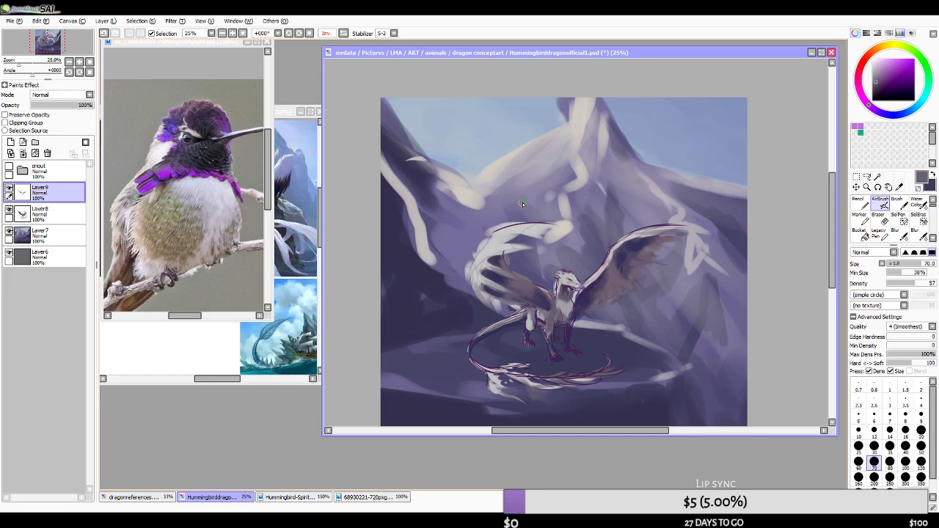
# - Inspect the mirrored dragon at closer range and return the canvas to its unmirrored view
pyautogui.scroll(1, 495, 252)
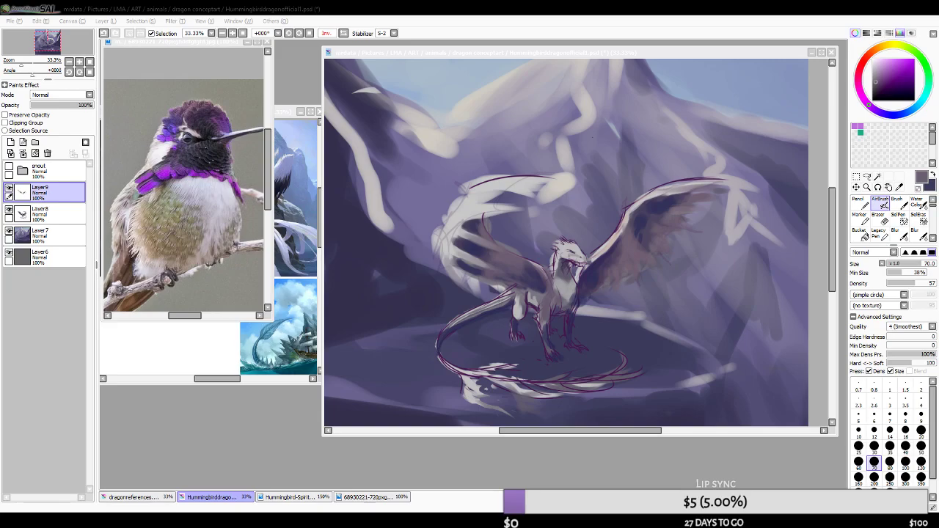
pyautogui.click(659, 53)
pyautogui.moveTo(584, 294); pyautogui.dragTo(589, 272)
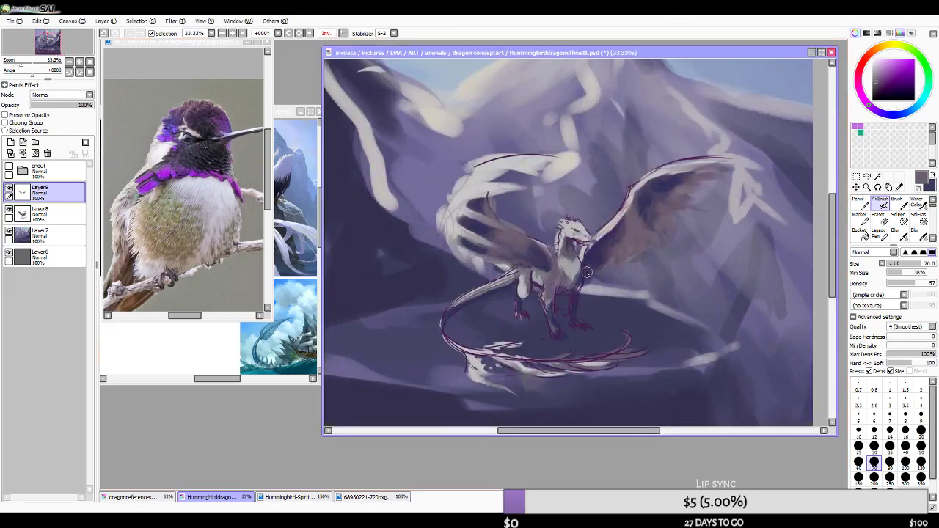
pyautogui.click(343, 33)
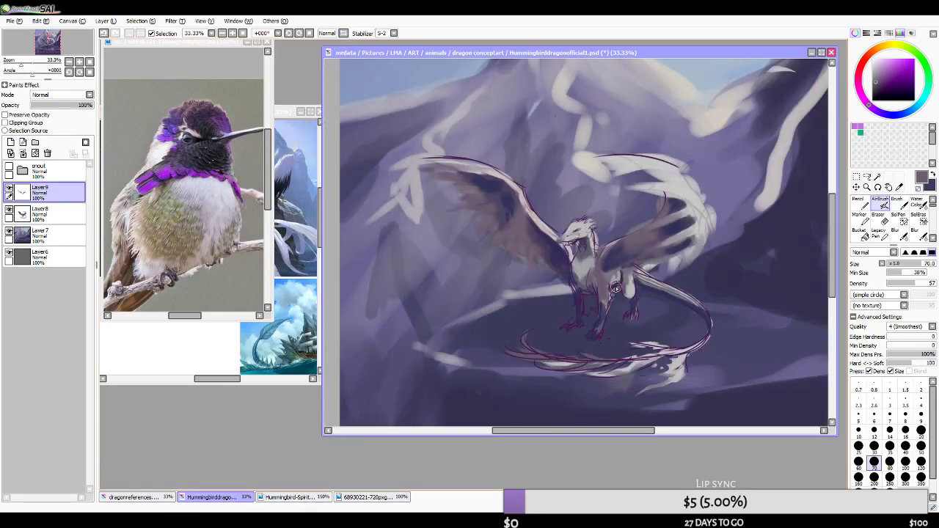
pyautogui.hotkey('alt', 'Tab')
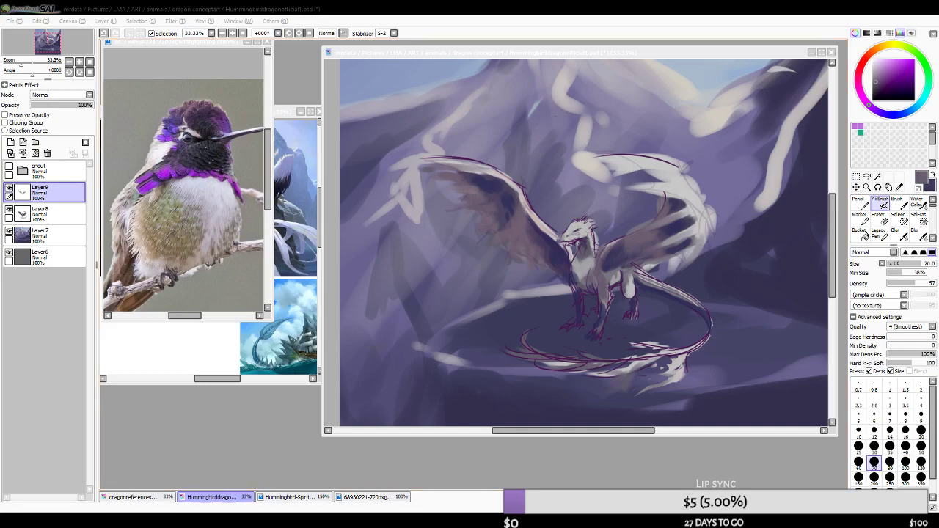
pyautogui.click(578, 78)
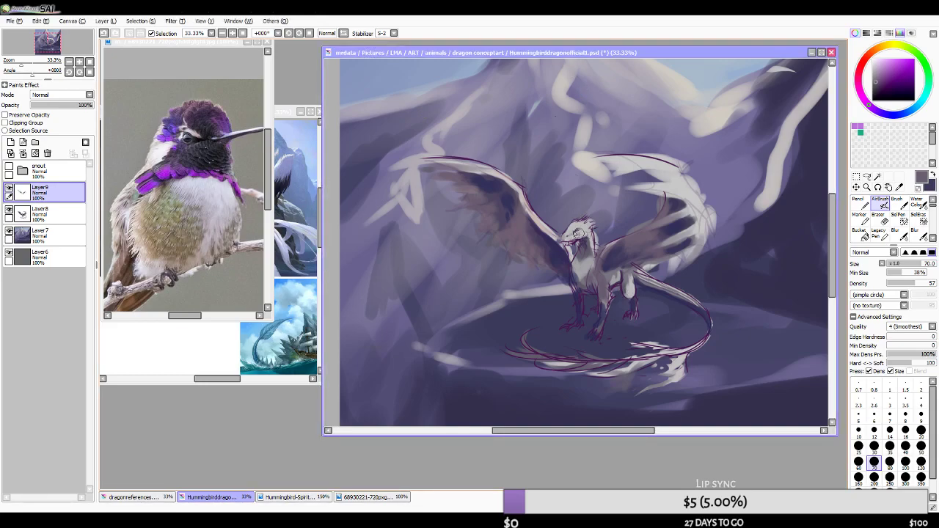
# - Hide the Layer7 background, merge the wing shading into Layer8 and start a new empty layer above it
pyautogui.click(10, 235)
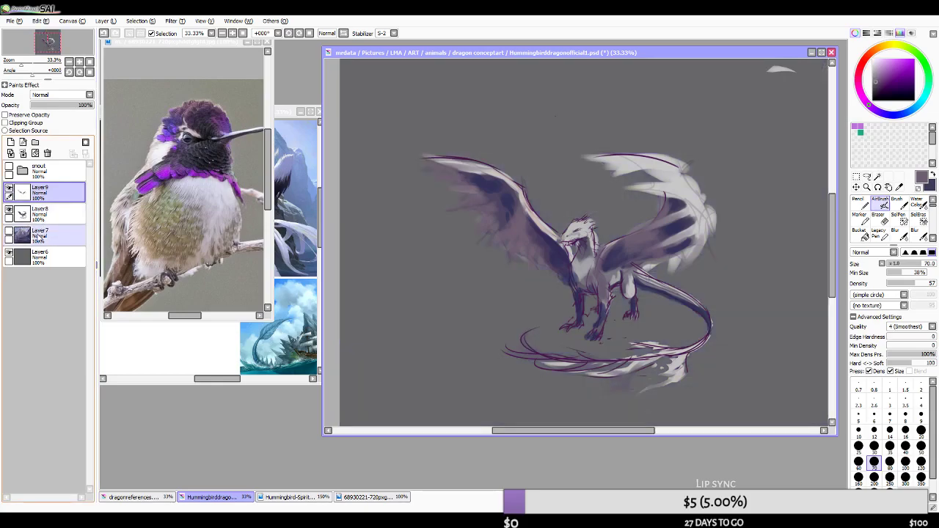
pyautogui.click(8, 189)
pyautogui.click(9, 189)
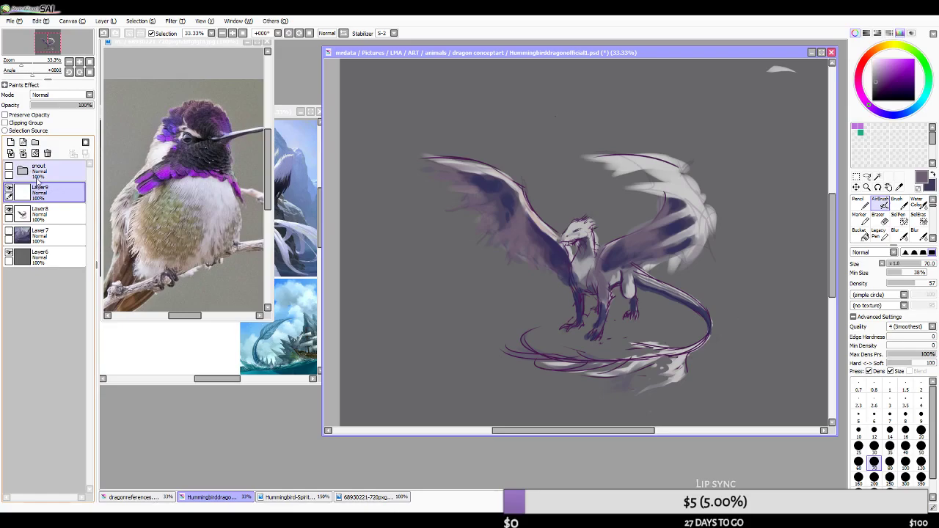
# - Touch up the front wing's leading edge with sampled pale grey and indigo, using the AirBrush at size 35
pyautogui.press('[')
pyautogui.press('[')
pyautogui.keyDown('alt'); pyautogui.click(496, 173); pyautogui.keyUp('alt')
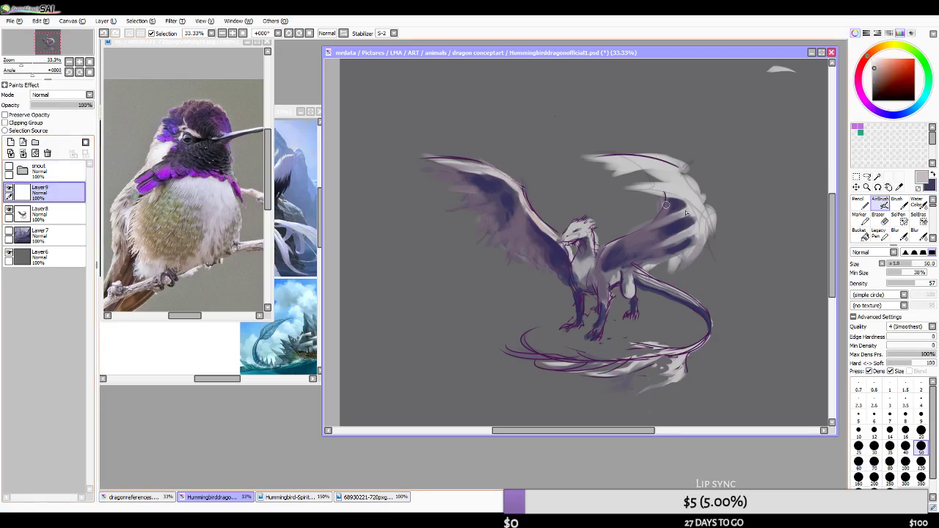
pyautogui.press('[')
pyautogui.press('[')
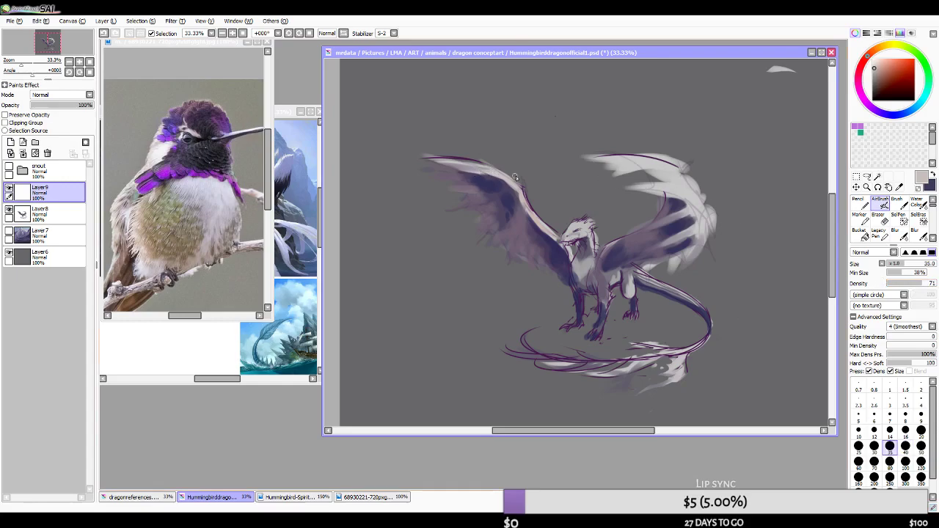
pyautogui.keyDown('alt'); pyautogui.click(517, 189); pyautogui.keyUp('alt')
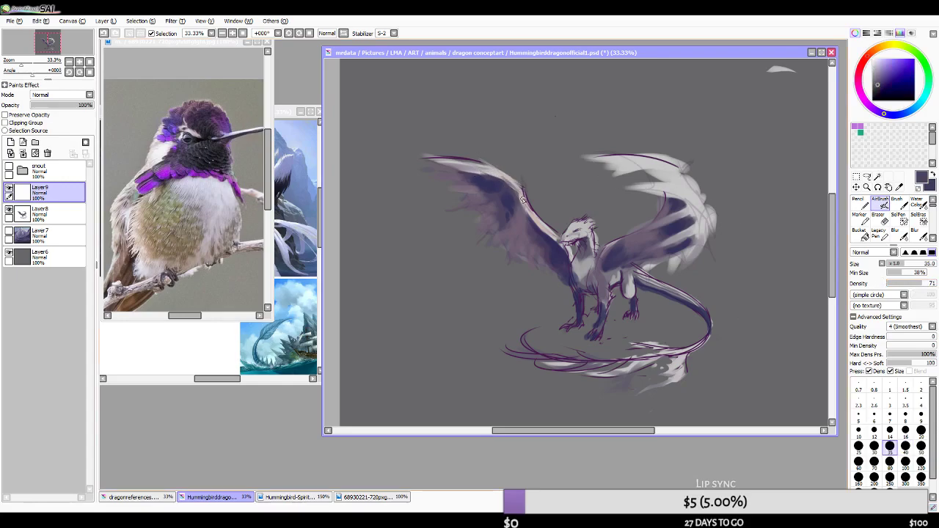
# - Blend sampled indigo, mauve and pale tones through the front wing's feathers with the AirBrush at size 60
pyautogui.press(']')
pyautogui.press(']')
pyautogui.press(']')
pyautogui.keyDown('alt'); pyautogui.click(502, 184); pyautogui.keyUp('alt')
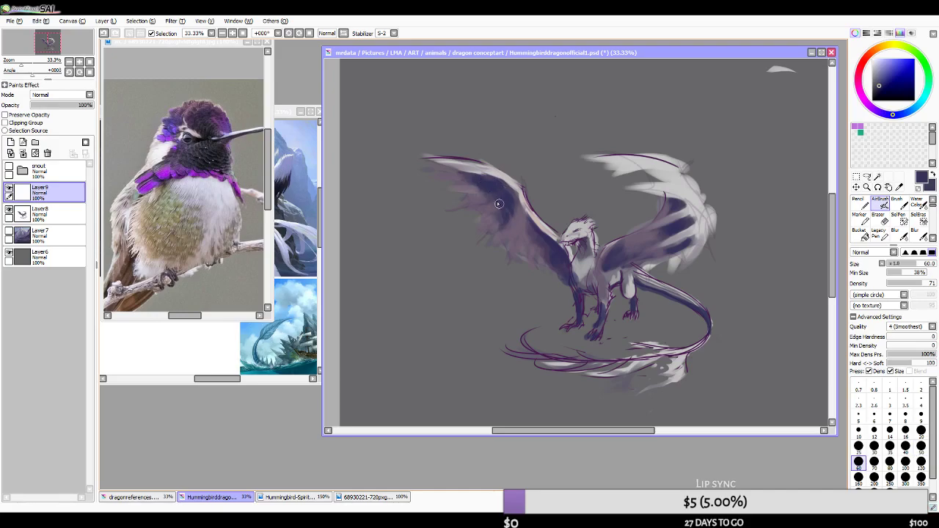
pyautogui.keyDown('alt'); pyautogui.click(538, 245); pyautogui.keyUp('alt')
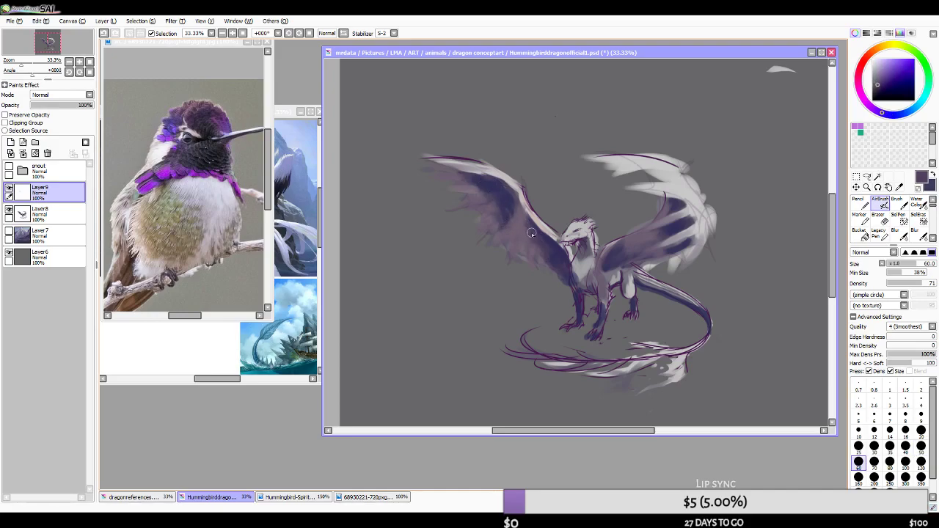
pyautogui.keyDown('alt'); pyautogui.click(544, 241); pyautogui.keyUp('alt')
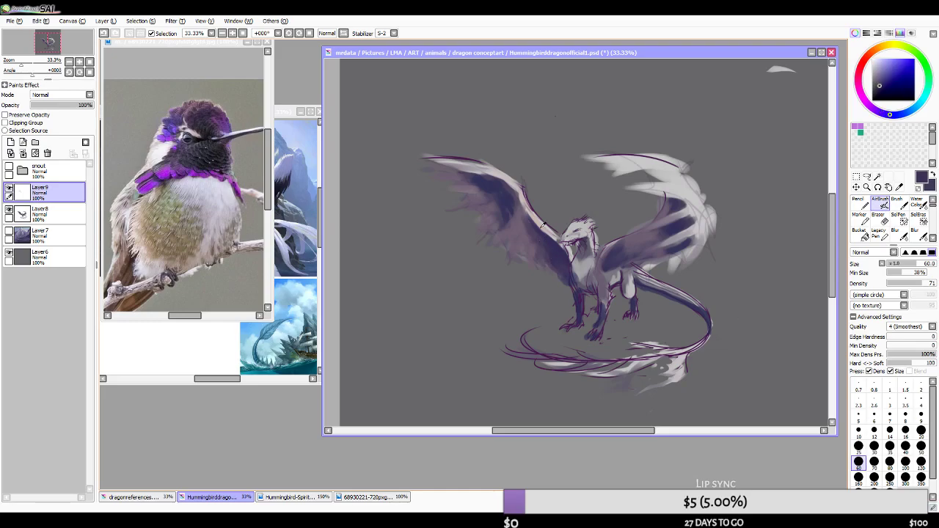
pyautogui.keyDown('alt'); pyautogui.click(543, 225); pyautogui.keyUp('alt')
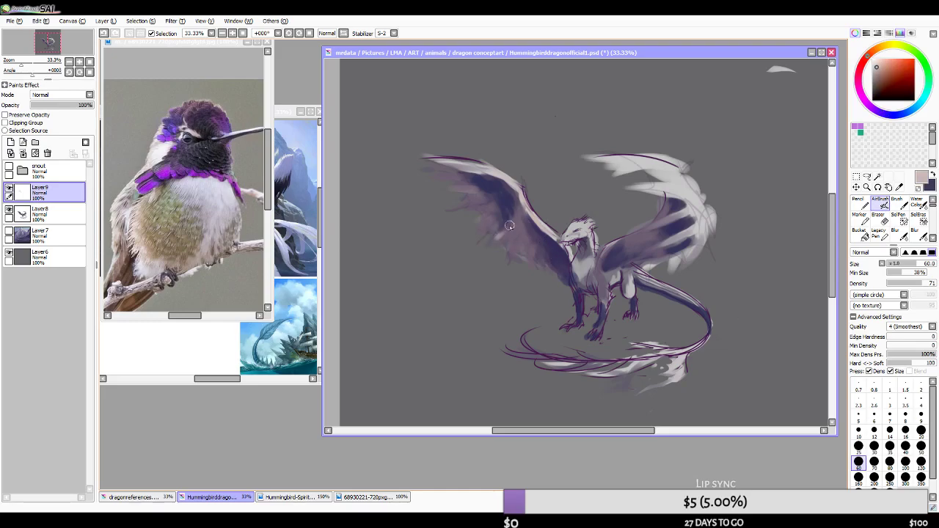
pyautogui.keyDown('alt'); pyautogui.click(502, 231); pyautogui.keyUp('alt')
# - Mirror the view and brush sampled mauve over the front wing's inner feathers
pyautogui.click(343, 33)
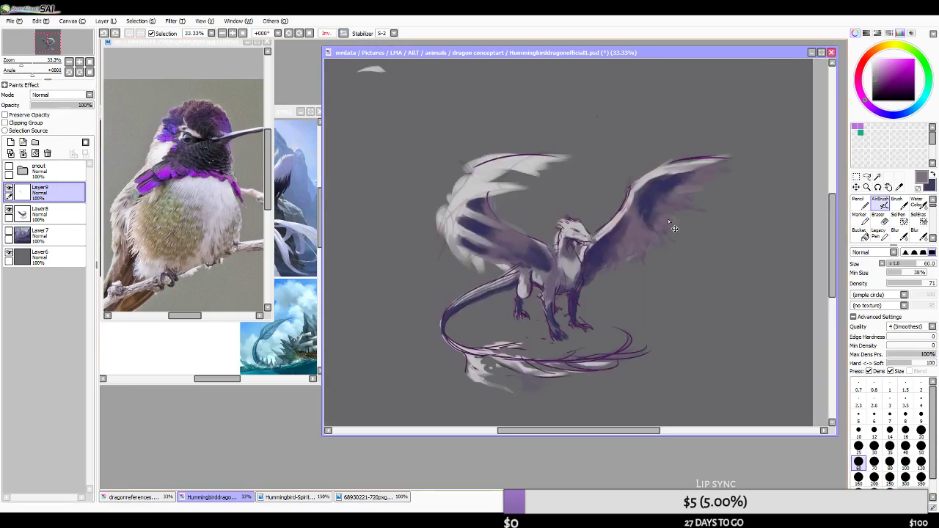
pyautogui.moveTo(637, 215); pyautogui.dragTo(639, 237)
pyautogui.keyDown('alt'); pyautogui.click(630, 237); pyautogui.keyUp('alt')
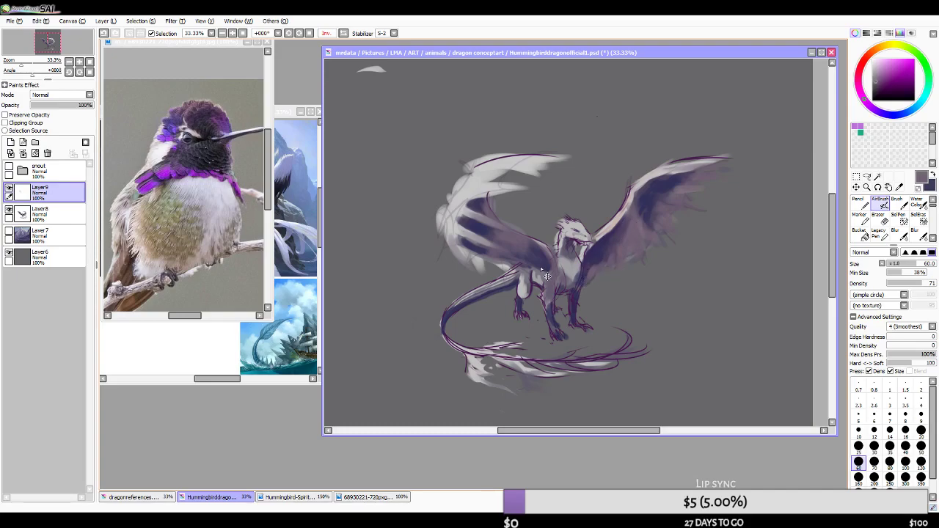
# - Soften the rear wing's lower feathers near the body with sampled mauve and pale tones at AirBrush size 60
pyautogui.keyDown('alt'); pyautogui.click(505, 248); pyautogui.keyUp('alt')
pyautogui.keyDown('alt'); pyautogui.click(514, 250); pyautogui.keyUp('alt')
pyautogui.keyDown('alt'); pyautogui.click(525, 261); pyautogui.keyUp('alt')
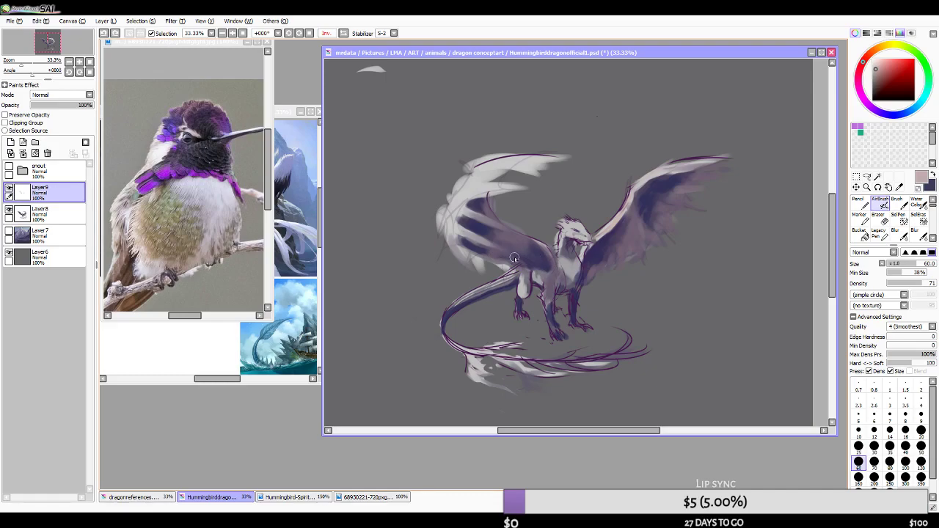
pyautogui.keyDown('alt'); pyautogui.click(510, 257); pyautogui.keyUp('alt')
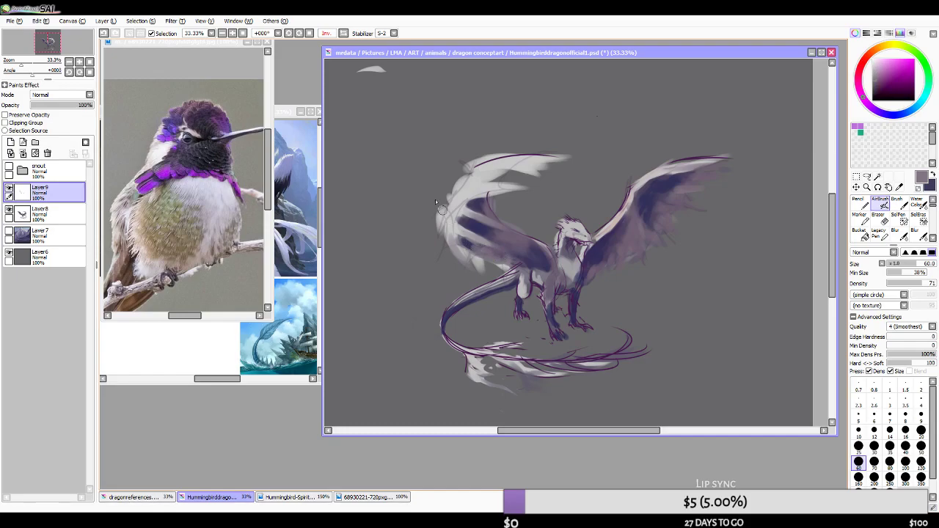
# - Trim the rear wing's outer feather edges on Layer8 with the Eraser at size 70
pyautogui.click(878, 215)
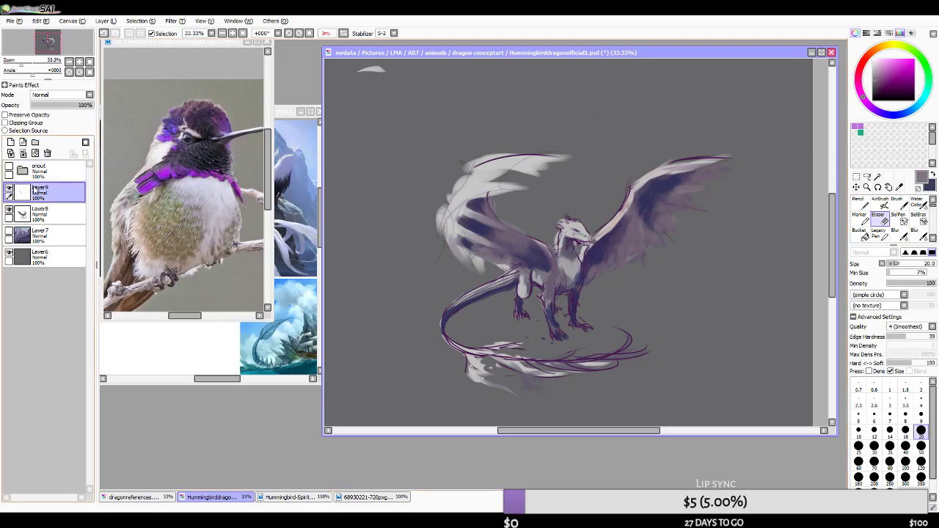
pyautogui.click(73, 214)
pyautogui.press(']')
pyautogui.press(']')
pyautogui.press(']')
pyautogui.press(']')
pyautogui.press(']')
pyautogui.press(']')
pyautogui.press(']')
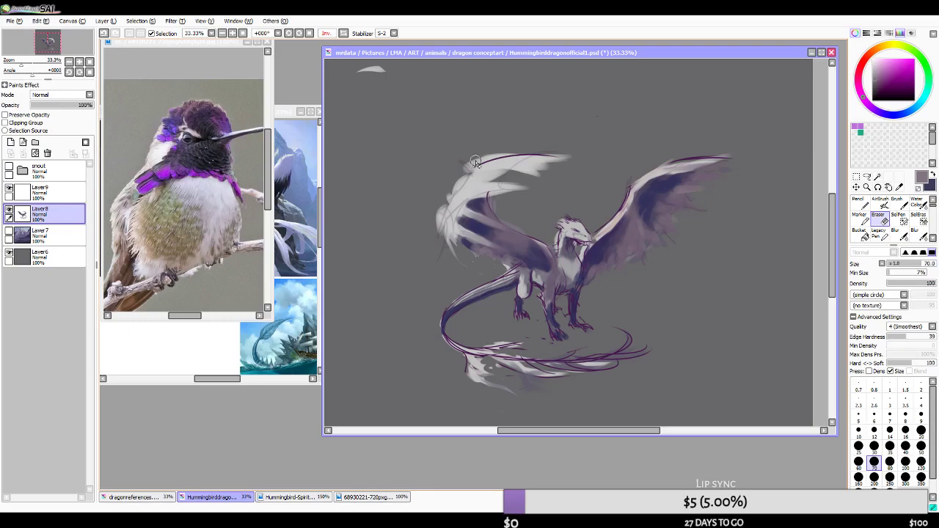
# - Unmirror the view and erase gaps between the rear wing's upper feathers, undoing unwanted strokes
pyautogui.click(343, 34)
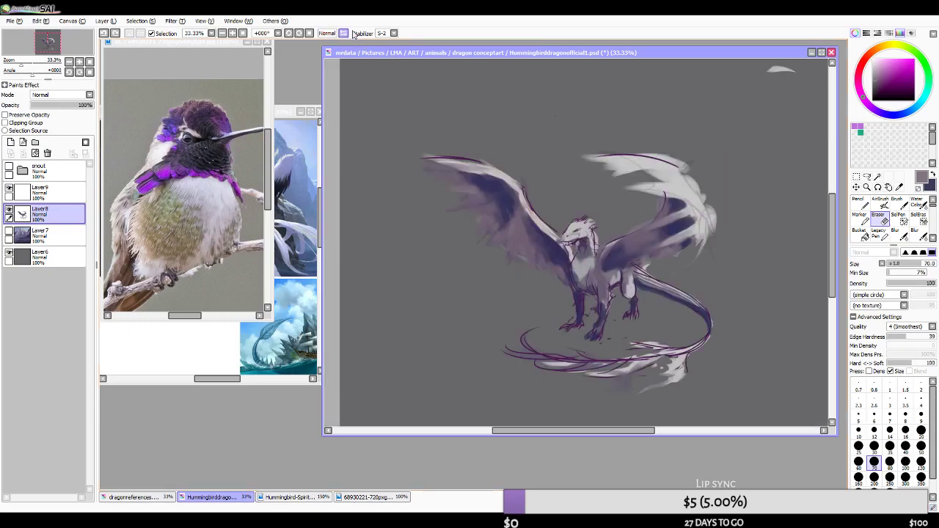
pyautogui.moveTo(588, 171); pyautogui.dragTo(663, 175)
pyautogui.hotkey('ctrl', 'z')
pyautogui.moveTo(589, 162); pyautogui.dragTo(669, 168)
pyautogui.hotkey('ctrl', 'z')
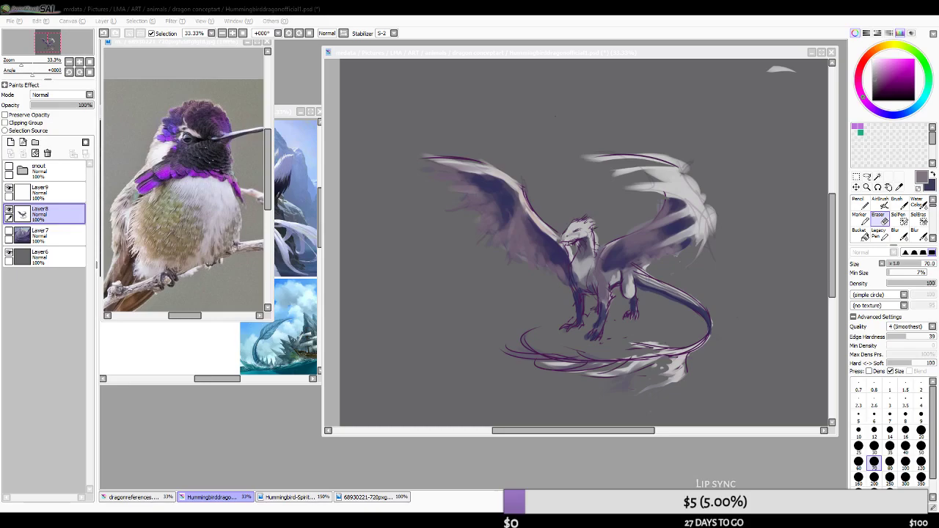
# - Refine the front wing beside the dragon's neck with sampled pale beige and indigo, using the AirBrush at size 35
pyautogui.click(498, 9)
pyautogui.scroll(-1, 613, 284)
pyautogui.scroll(1, 570, 315)
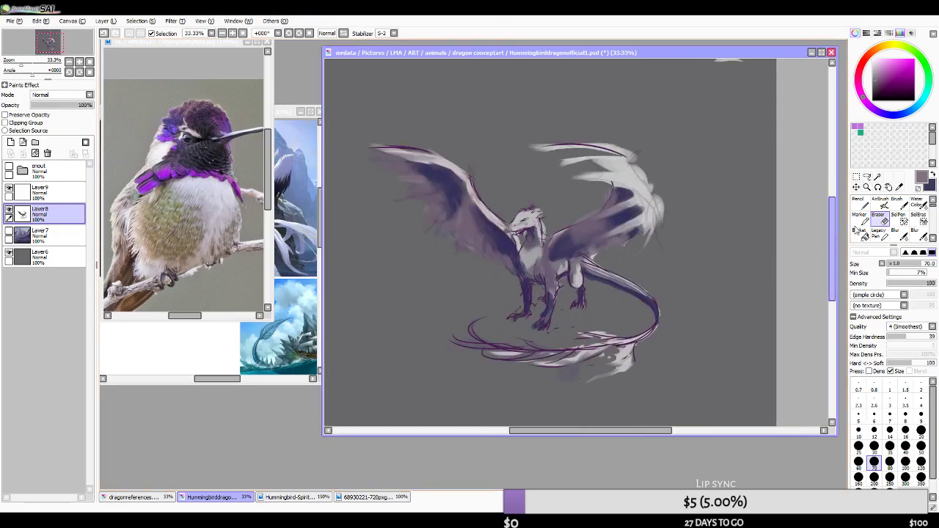
pyautogui.press('v')
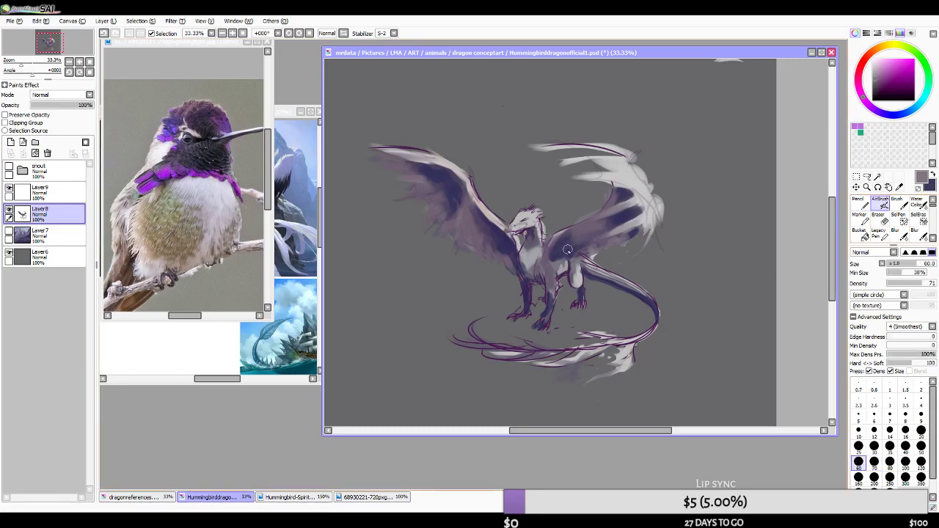
pyautogui.scroll(2, 503, 211)
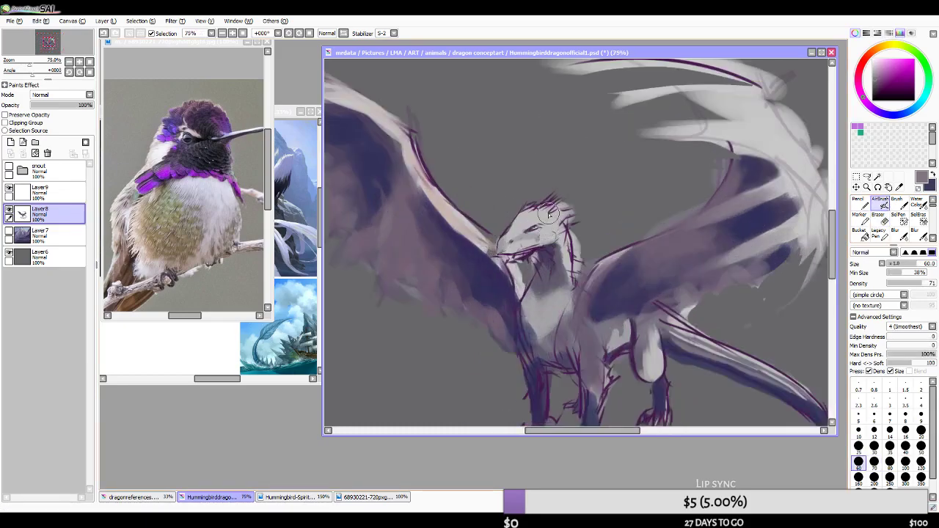
pyautogui.keyDown('alt'); pyautogui.click(505, 213); pyautogui.keyUp('alt')
pyautogui.press('[')
pyautogui.press('[')
pyautogui.press('[')
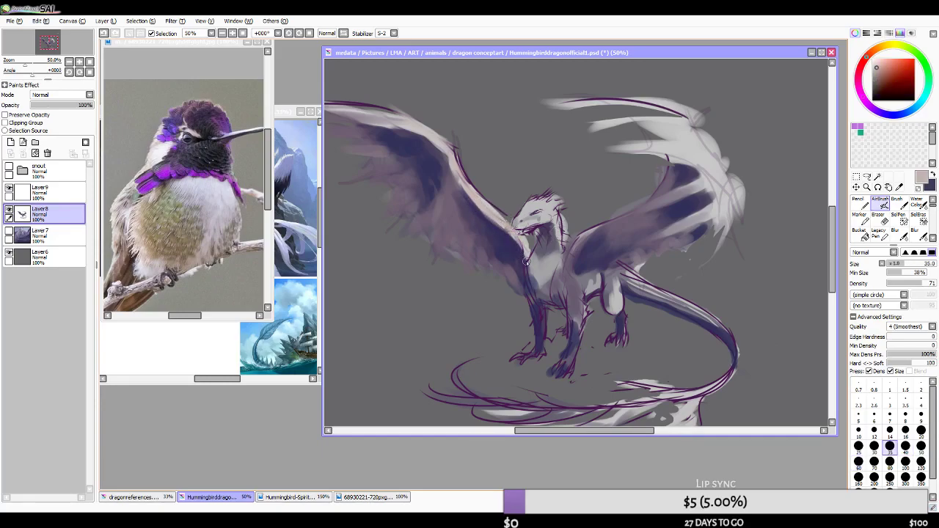
pyautogui.keyDown('alt'); pyautogui.click(503, 234); pyautogui.keyUp('alt')
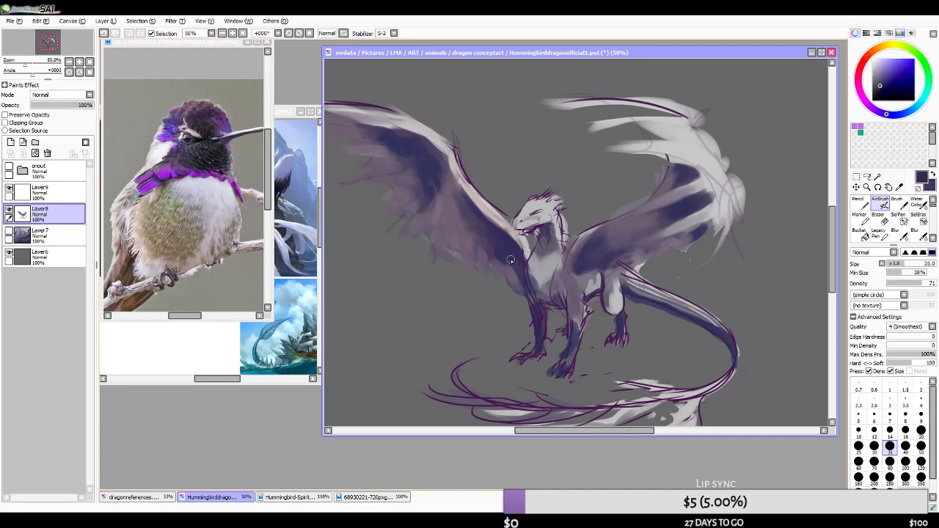
# - Shade under the front wing's pale arm with sampled mauve and indigo, using the AirBrush at size 25
pyautogui.keyDown('alt'); pyautogui.click(494, 218); pyautogui.keyUp('alt')
pyautogui.press('[')
pyautogui.press('[')
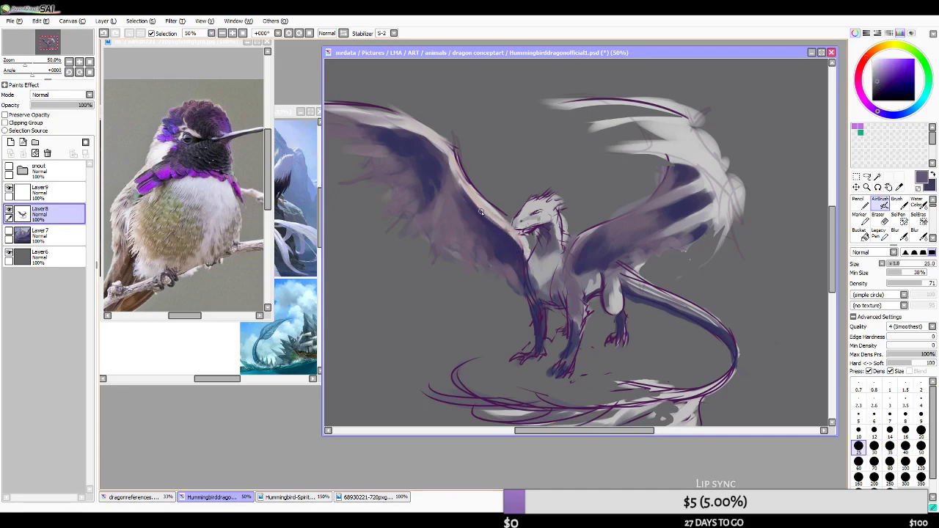
pyautogui.keyDown('alt'); pyautogui.click(514, 244); pyautogui.keyUp('alt')
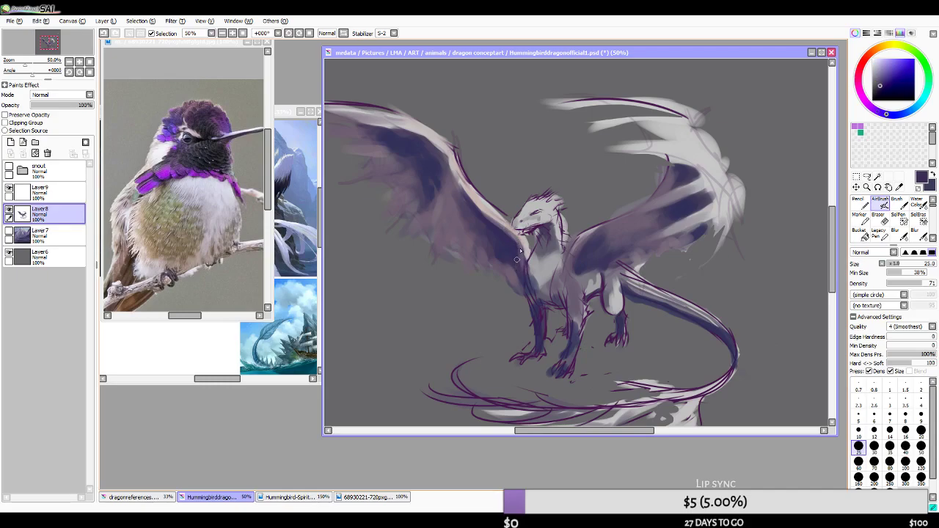
pyautogui.moveTo(498, 222); pyautogui.dragTo(516, 236)
pyautogui.hotkey('ctrl', 'z')
pyautogui.moveTo(472, 198); pyautogui.dragTo(495, 221)
pyautogui.scroll(-2, 568, 229)
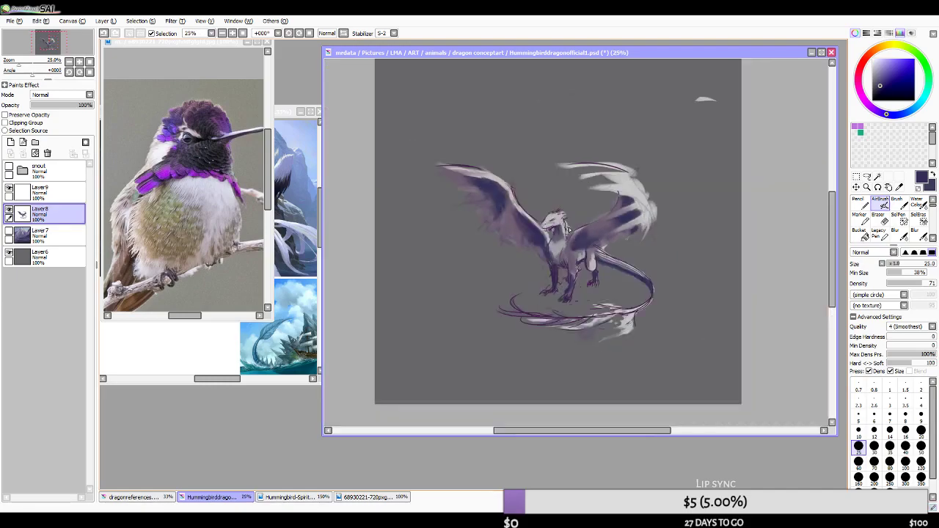
# - Mirror the view and examine the dragon's wings and silhouette at different zoom levels
pyautogui.click(344, 34)
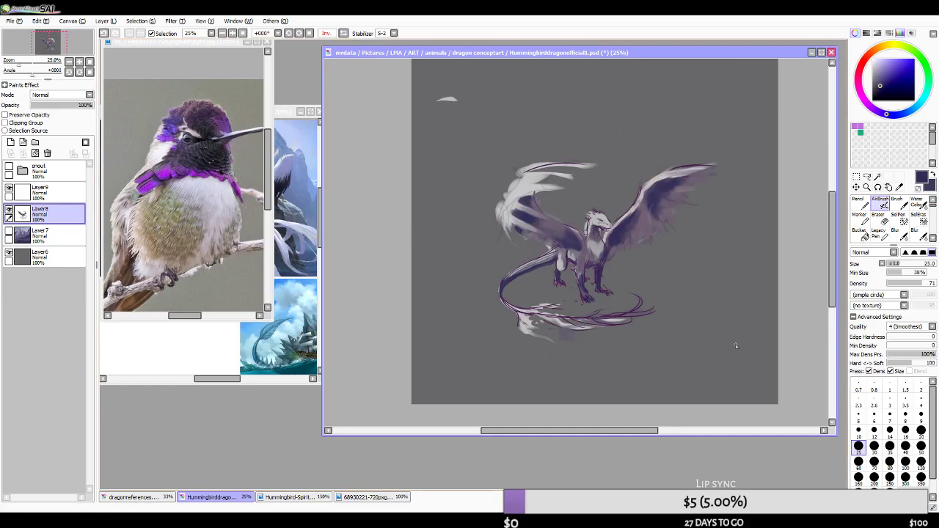
pyautogui.scroll(-2, 679, 308)
pyautogui.scroll(2, 620, 278)
pyautogui.scroll(1, 630, 283)
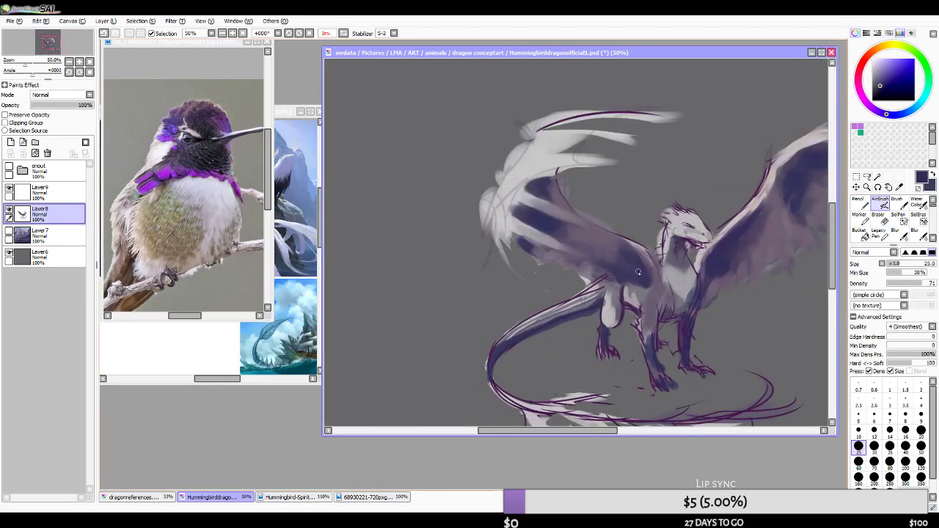
pyautogui.scroll(-2, 634, 273)
pyautogui.scroll(1, 631, 275)
pyautogui.moveTo(736, 260); pyautogui.dragTo(705, 266)
pyautogui.scroll(1, 734, 257)
# - Deepen the front wing's upper feathers with sampled indigo, using the AirBrush at size 35
pyautogui.press(']')
pyautogui.press(']')
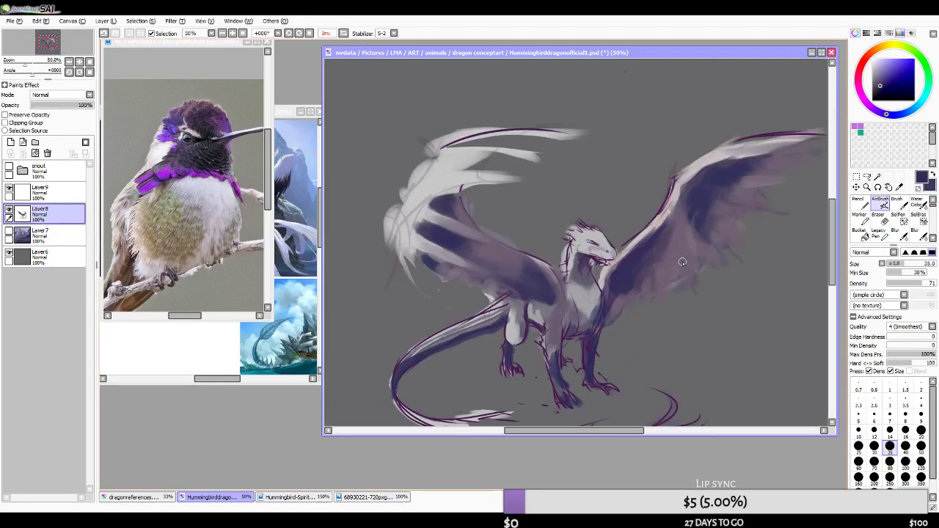
pyautogui.keyDown('alt'); pyautogui.click(717, 172); pyautogui.keyUp('alt')
pyautogui.scroll(-3, 587, 154)
pyautogui.scroll(2, 594, 212)
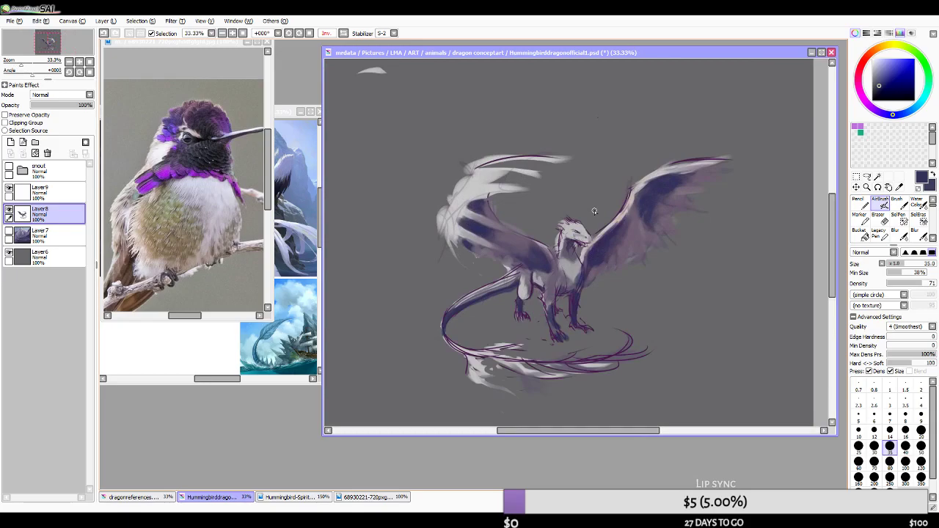
# - Rework the front wing's tip with sampled indigo and light grey at AirBrush size 50, undoing an unwanted stroke
pyautogui.press(']')
pyautogui.press(']')
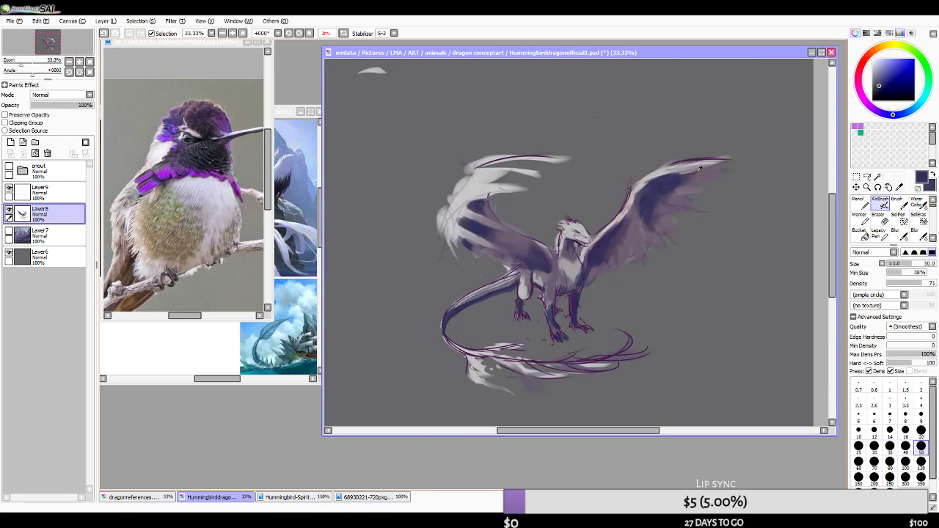
pyautogui.keyDown('alt'); pyautogui.click(703, 174); pyautogui.keyUp('alt')
pyautogui.moveTo(684, 174)
pyautogui.mouseDown()
pyautogui.moveTo(732, 156)
pyautogui.moveTo(682, 173)
pyautogui.moveTo(702, 157)
pyautogui.moveTo(669, 170)
pyautogui.moveTo(725, 170)
pyautogui.mouseUp()
pyautogui.hotkey('ctrl', 'z')
pyautogui.keyDown('alt'); pyautogui.click(672, 169); pyautogui.keyUp('alt')
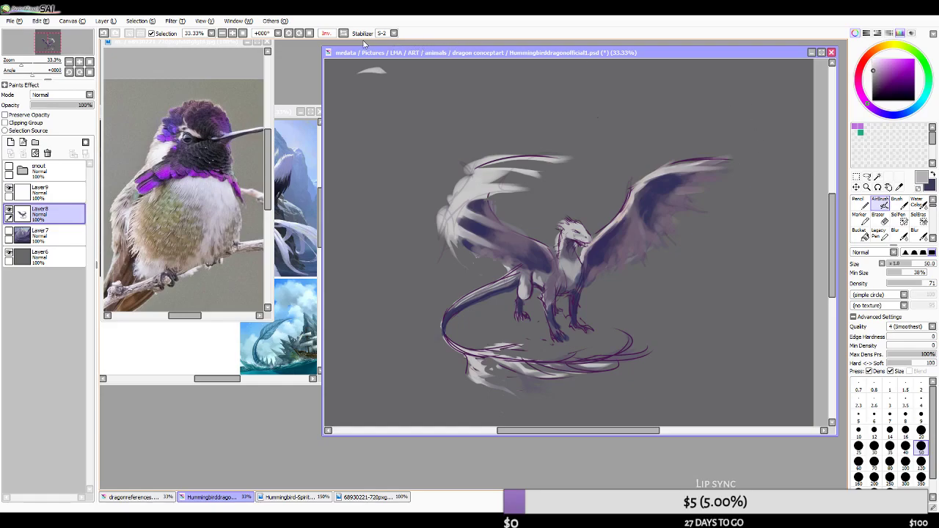
# - Unmirror the view and brush sampled mauve along the front wing's outer feathers at size 50
pyautogui.click(327, 33)
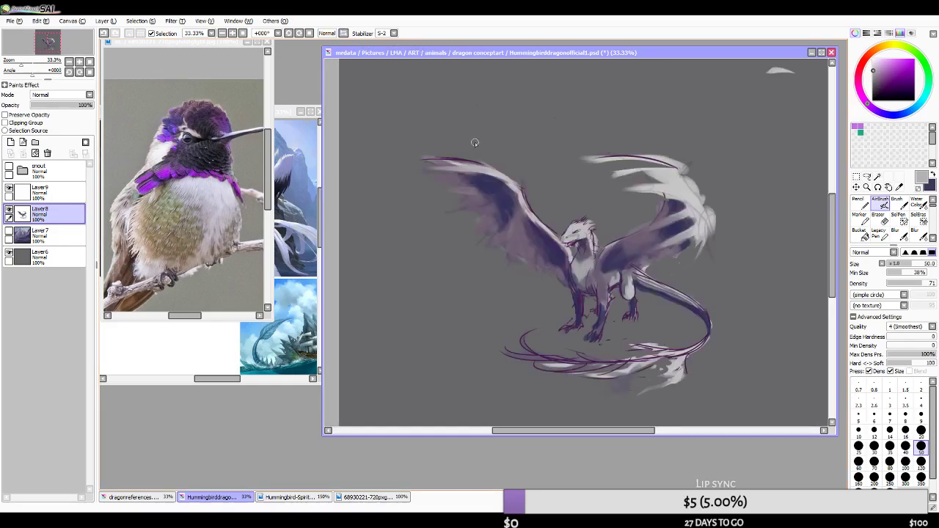
pyautogui.keyDown('alt'); pyautogui.click(462, 189); pyautogui.keyUp('alt')
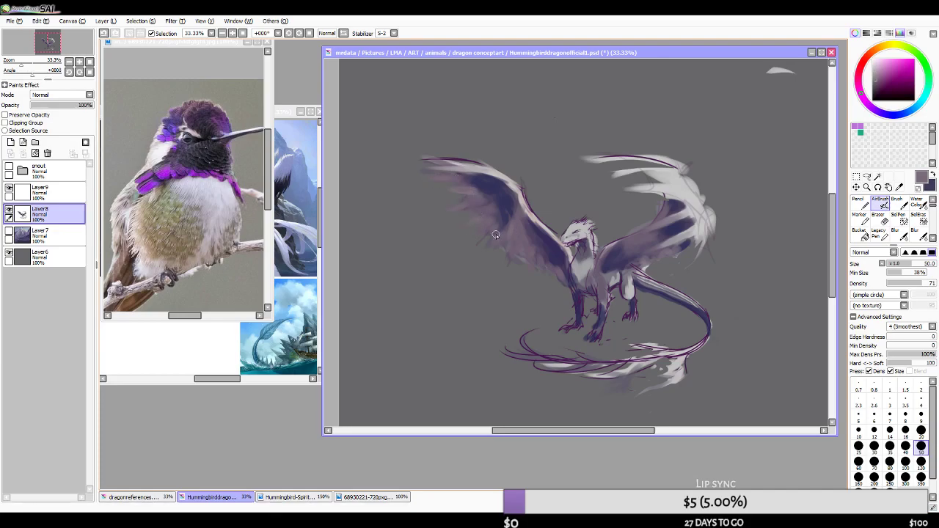
pyautogui.scroll(-2, 634, 231)
pyautogui.scroll(2, 637, 262)
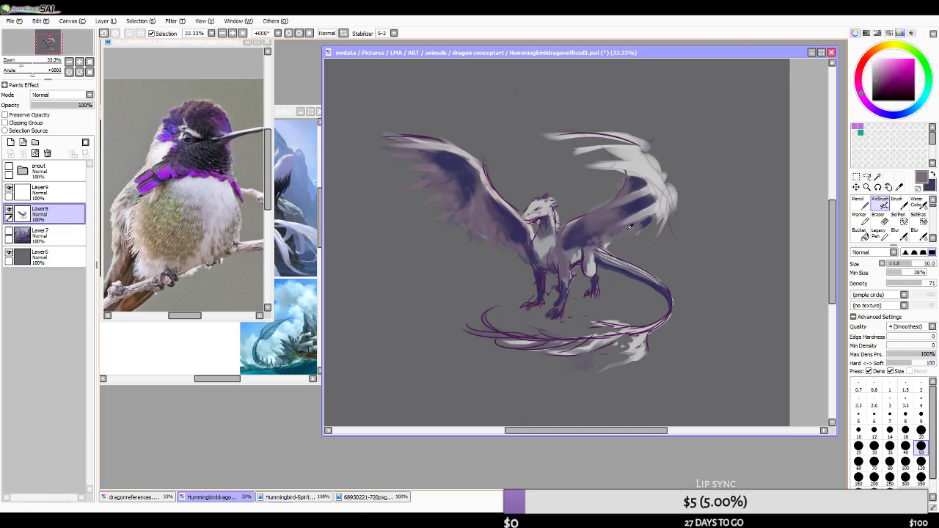
# - Blend sampled mauve and indigo across the rear wing's lower inner feathers with the AirBrush at size 50
pyautogui.keyDown('alt'); pyautogui.click(619, 228); pyautogui.keyUp('alt')
pyautogui.moveTo(611, 224); pyautogui.dragTo(573, 236)
pyautogui.keyDown('alt'); pyautogui.click(590, 231); pyautogui.keyUp('alt')
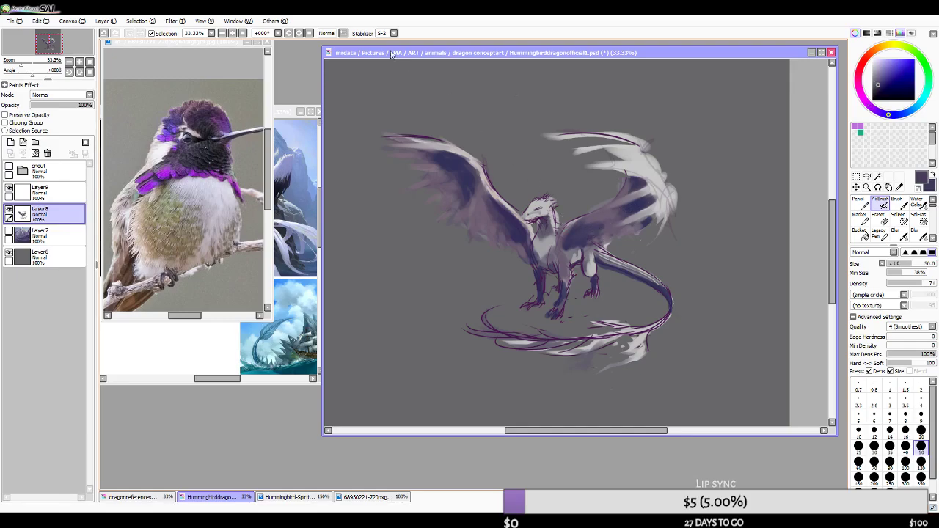
# - In the mirrored view, darken the inner membrane of the pale-tipped wing with purples sampled from it, using the AirBrush at size 70
pyautogui.click(343, 33)
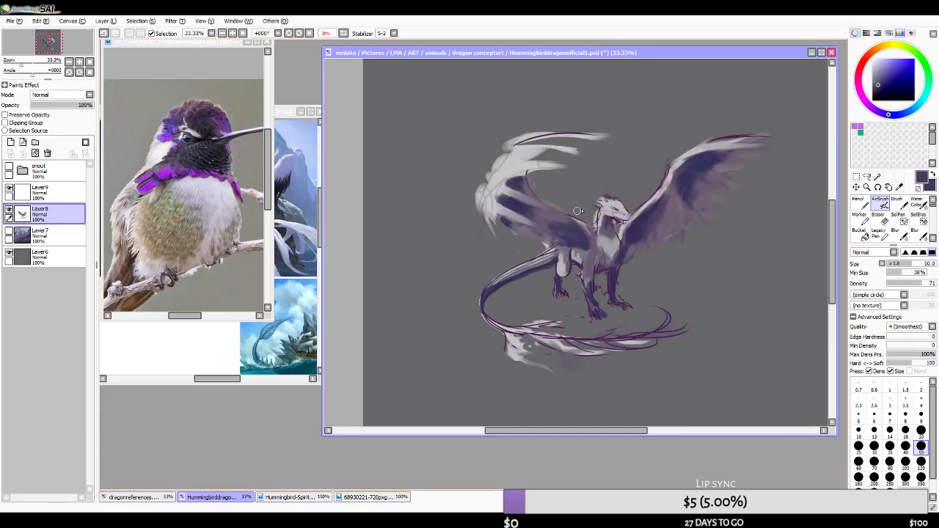
pyautogui.press(']')
pyautogui.press(']')
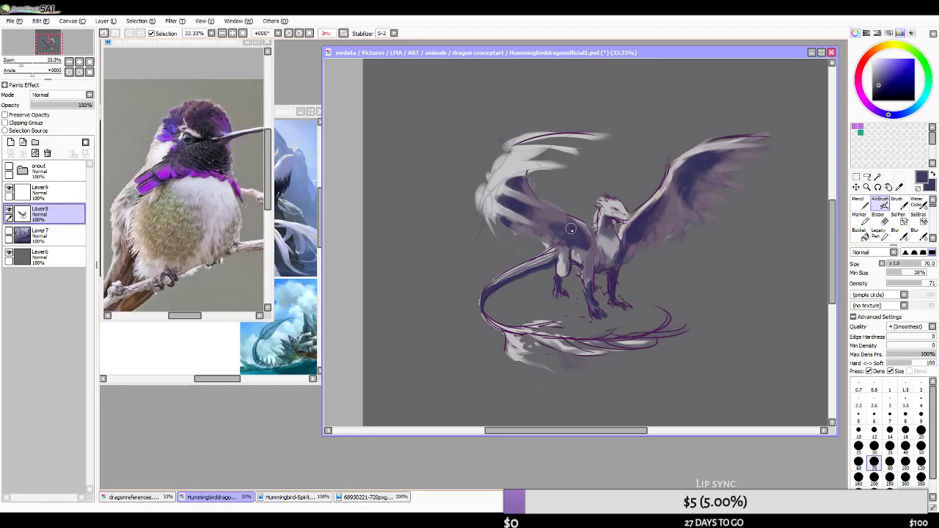
pyautogui.keyDown('alt'); pyautogui.click(553, 233); pyautogui.keyUp('alt')
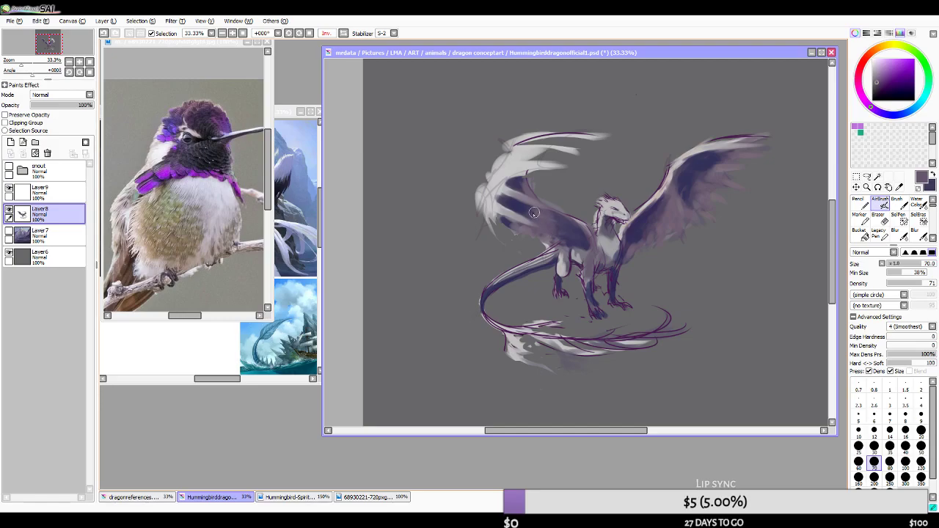
pyautogui.keyDown('alt'); pyautogui.click(563, 220); pyautogui.keyUp('alt')
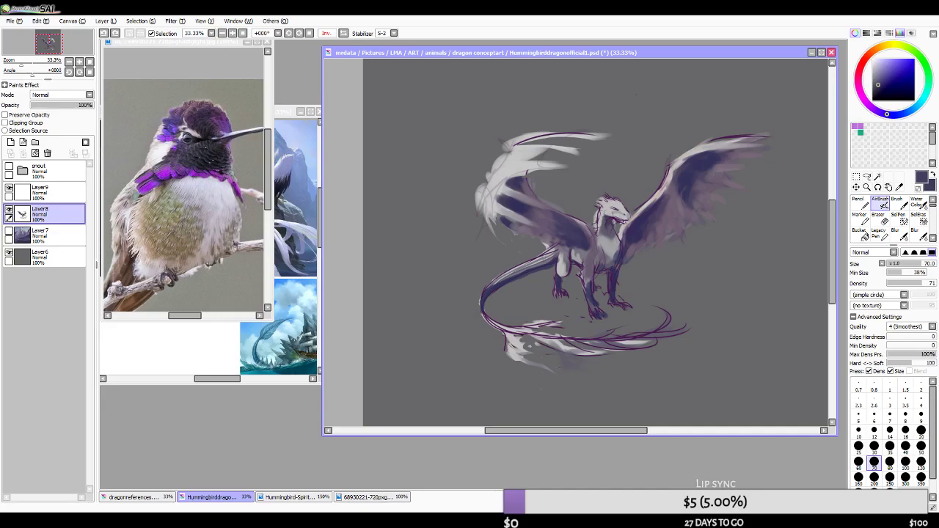
# - Return the view to normal and blend the inner feathers of the outstretched wing with muted purples sampled from it, checking the mirrored view
pyautogui.hotkey('alt', 'Tab')
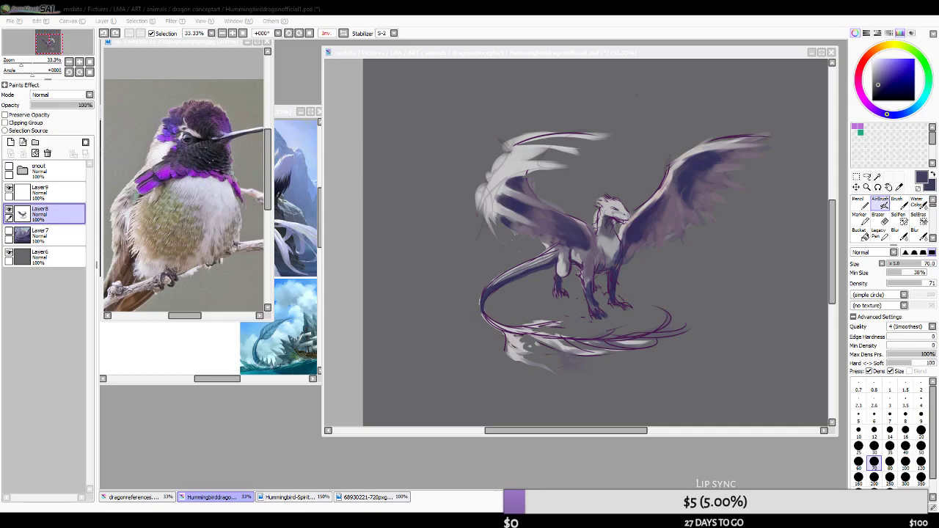
pyautogui.click(421, 7)
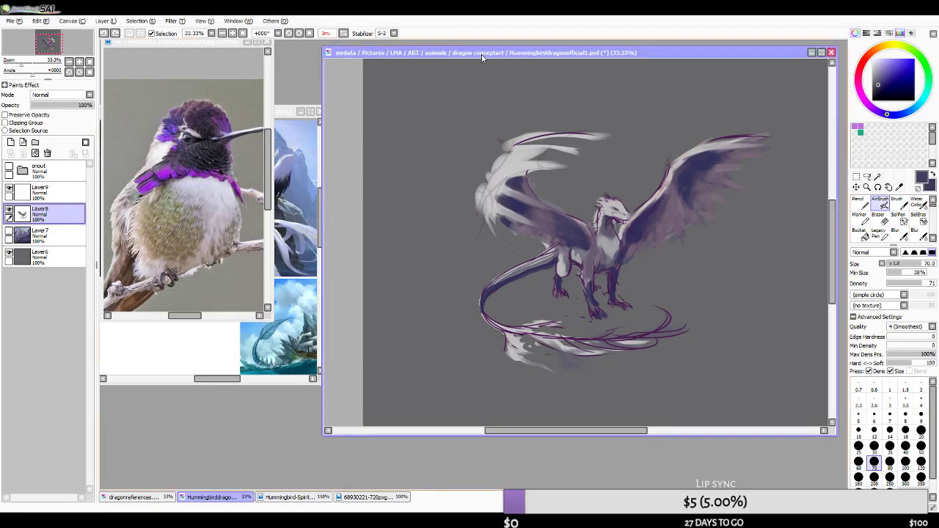
pyautogui.click(327, 33)
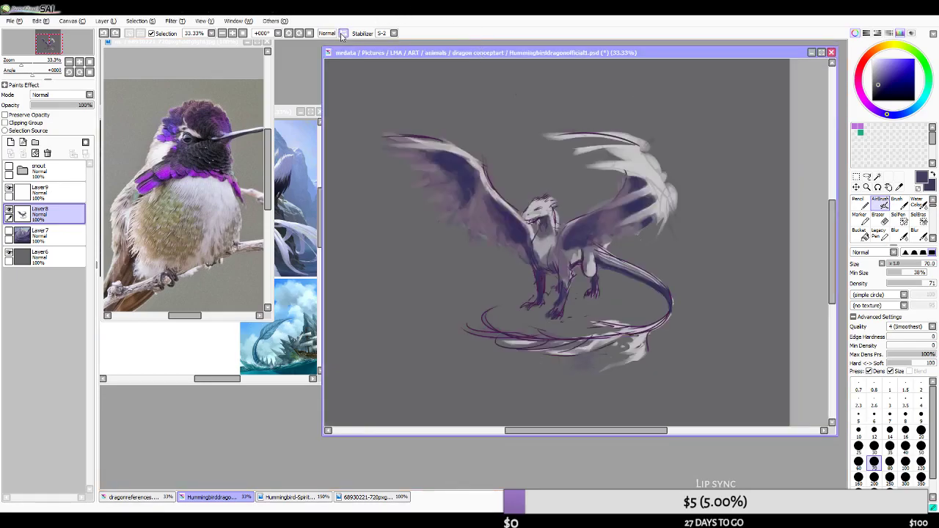
pyautogui.keyDown('alt'); pyautogui.click(488, 226); pyautogui.keyUp('alt')
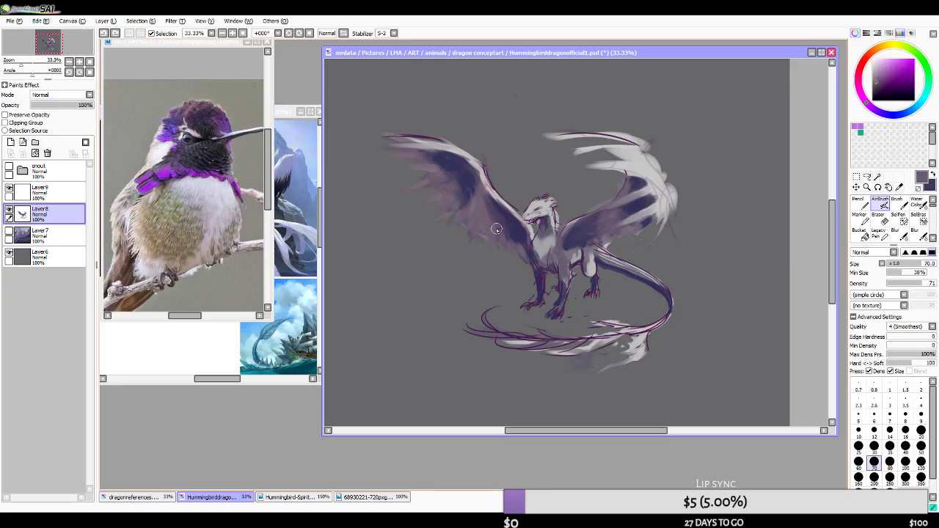
pyautogui.keyDown('alt'); pyautogui.click(511, 234); pyautogui.keyUp('alt')
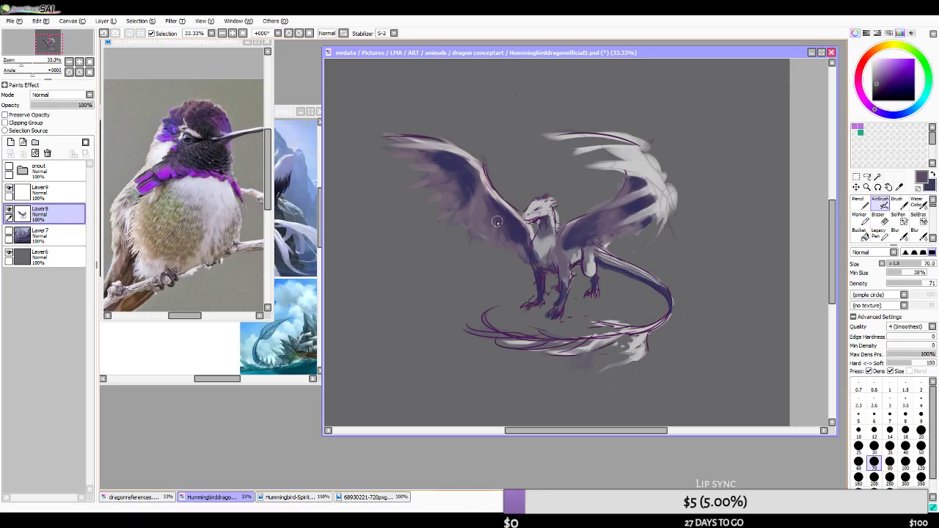
pyautogui.keyDown('alt'); pyautogui.click(506, 232); pyautogui.keyUp('alt')
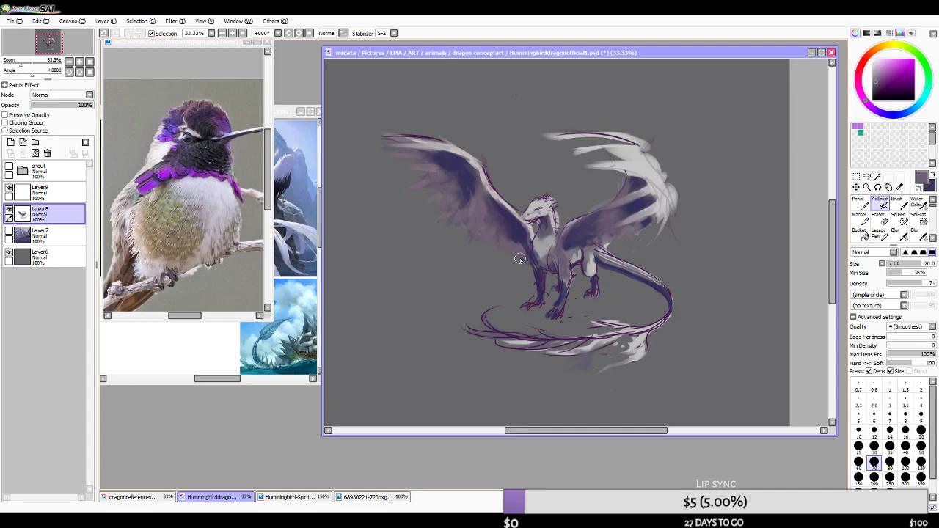
pyautogui.keyDown('alt'); pyautogui.click(524, 239); pyautogui.keyUp('alt')
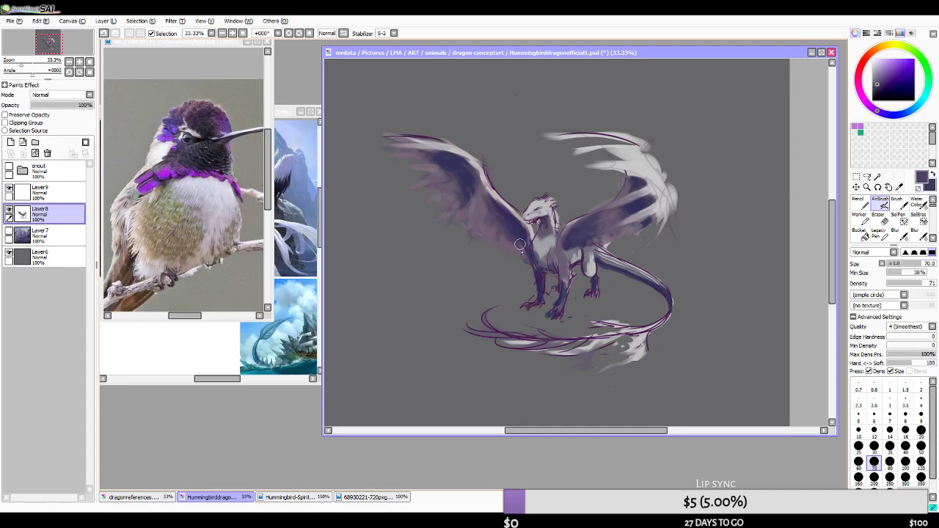
pyautogui.click(332, 34)
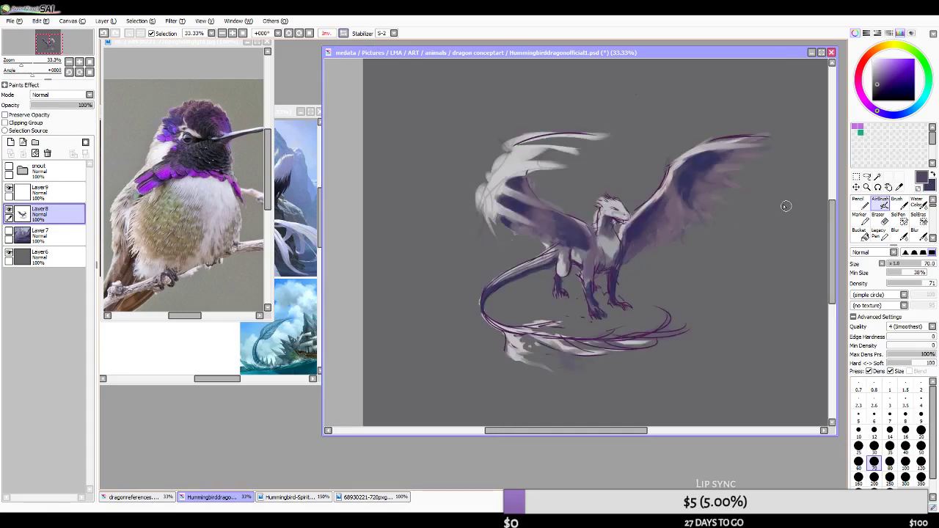
pyautogui.click(343, 33)
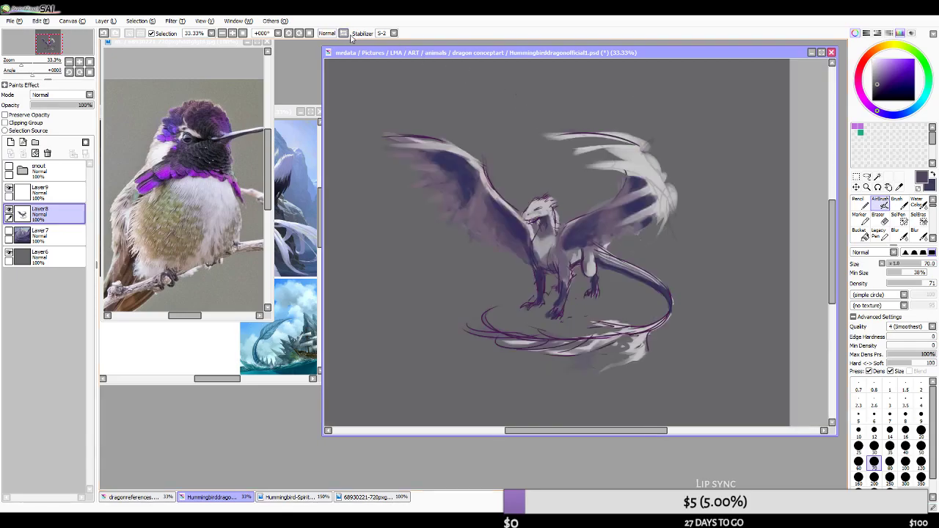
# - Paint the flank beneath the pale-tipped wing with a muted purple sampled from the outstretched wing, at brush size 70
pyautogui.keyDown('alt'); pyautogui.click(576, 255); pyautogui.keyUp('alt')
pyautogui.keyDown('alt'); pyautogui.click(591, 241); pyautogui.keyUp('alt')
pyautogui.press('[')
pyautogui.press('[')
pyautogui.hotkey('ctrl', 'z')
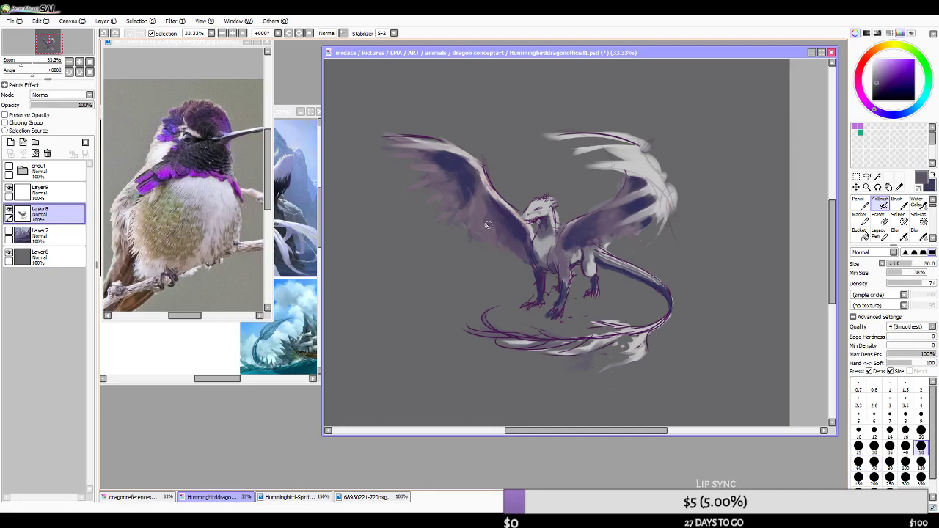
pyautogui.keyDown('alt'); pyautogui.click(481, 206); pyautogui.keyUp('alt')
pyautogui.press(']')
pyautogui.press(']')
pyautogui.moveTo(571, 253); pyautogui.dragTo(590, 244)
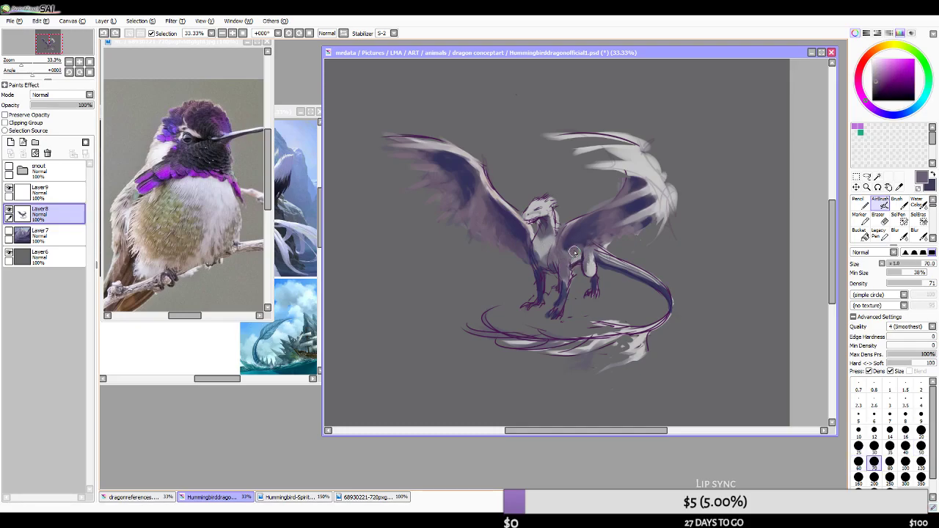
# - Refine the shoulder and front leg with dark blue and purple tones sampled from the body, at brush size 35
pyautogui.keyDown('alt'); pyautogui.click(570, 264); pyautogui.keyUp('alt')
pyautogui.press('[')
pyautogui.press('[')
pyautogui.press('[')
pyautogui.press('[')
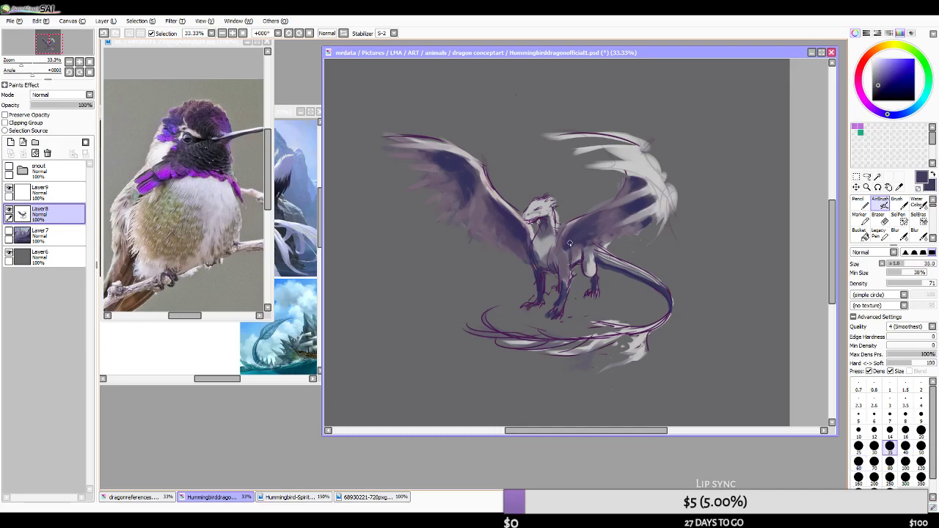
pyautogui.keyDown('alt'); pyautogui.click(579, 254); pyautogui.keyUp('alt')
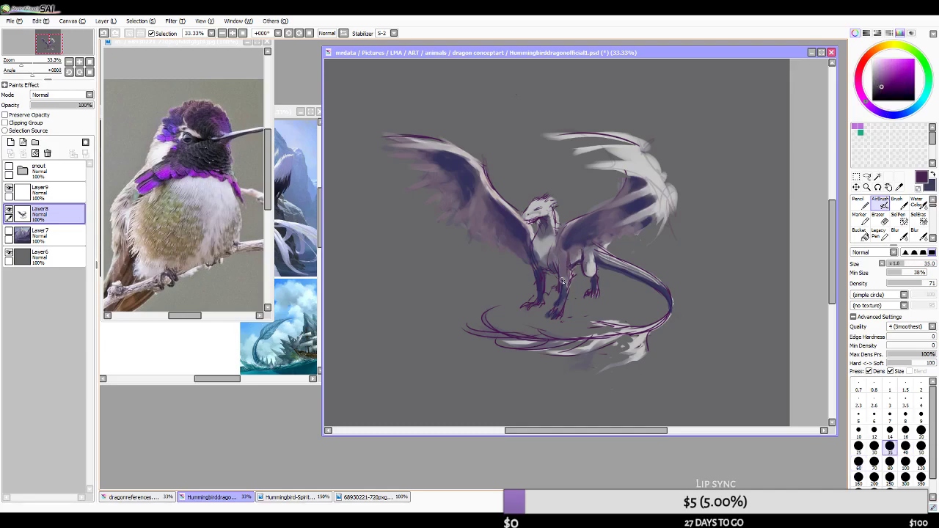
pyautogui.keyDown('alt'); pyautogui.click(570, 270); pyautogui.keyUp('alt')
pyautogui.keyDown('alt'); pyautogui.click(576, 252); pyautogui.keyUp('alt')
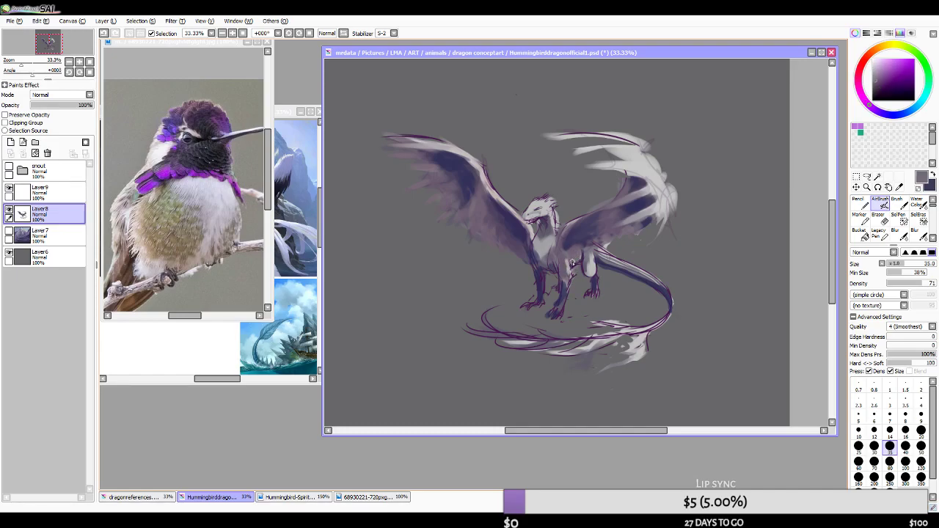
# - Soften the shading on the belly and flank with tones sampled around the wing base, raising the brush size to 50
pyautogui.keyDown('alt'); pyautogui.click(590, 267); pyautogui.keyUp('alt')
pyautogui.keyDown('alt'); pyautogui.click(580, 236); pyautogui.keyUp('alt')
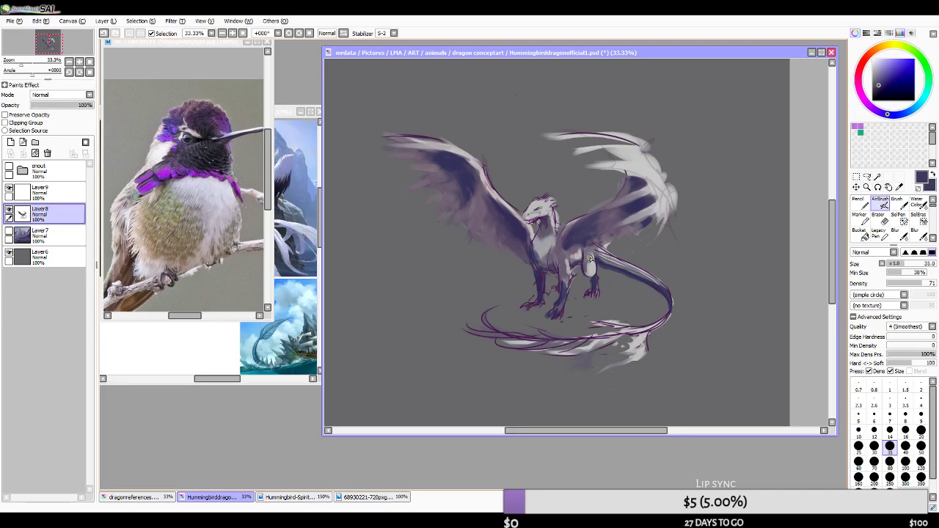
pyautogui.keyDown('alt'); pyautogui.click(577, 247); pyautogui.keyUp('alt')
pyautogui.press(']')
pyautogui.press(']')
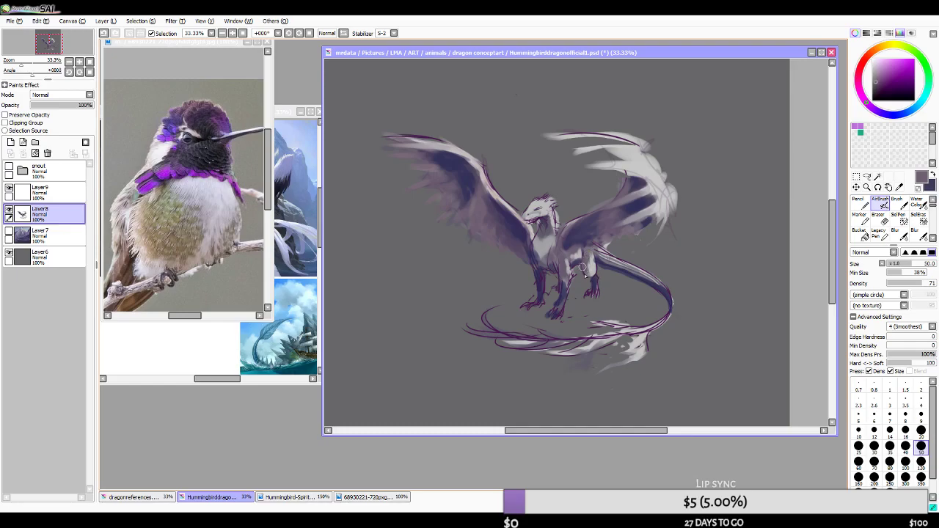
# - Shape the hind thigh with light grey and dark blue sampled from the dragon, at brush size 35
pyautogui.press('[')
pyautogui.press('[')
pyautogui.keyDown('alt'); pyautogui.click(593, 268); pyautogui.keyUp('alt')
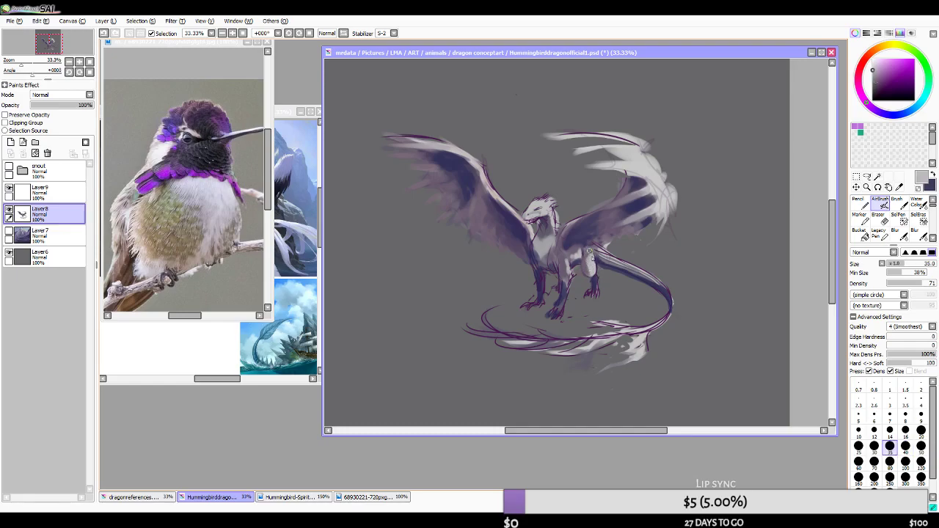
pyautogui.keyDown('alt'); pyautogui.click(587, 263); pyautogui.keyUp('alt')
pyautogui.keyDown('alt'); pyautogui.click(587, 269); pyautogui.keyUp('alt')
pyautogui.keyDown('alt'); pyautogui.click(594, 270); pyautogui.keyUp('alt')
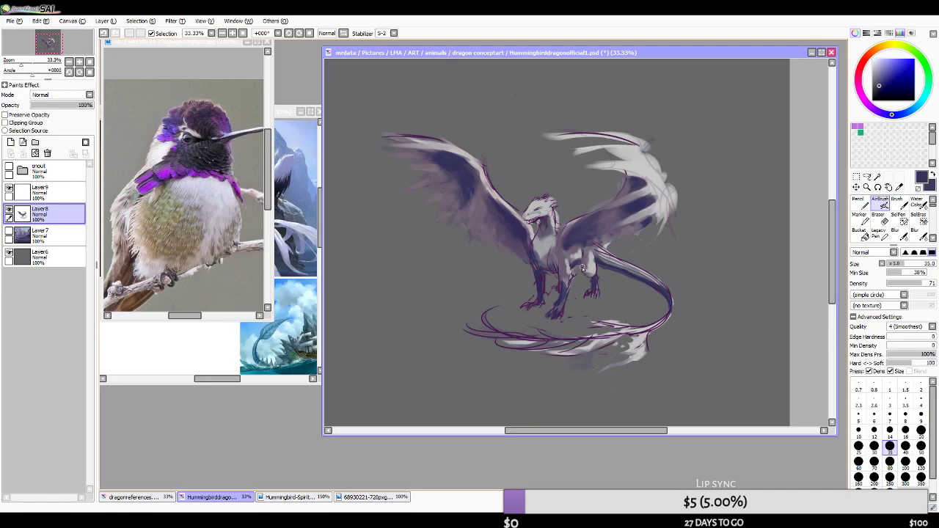
pyautogui.press('[')
pyautogui.press('[')
# - In the mirrored view, paint the tail plumes with muted purple sampled from the pale-tipped wing at size 30, undoing the last stroke
pyautogui.click(343, 33)
pyautogui.press(']')
pyautogui.press(']')
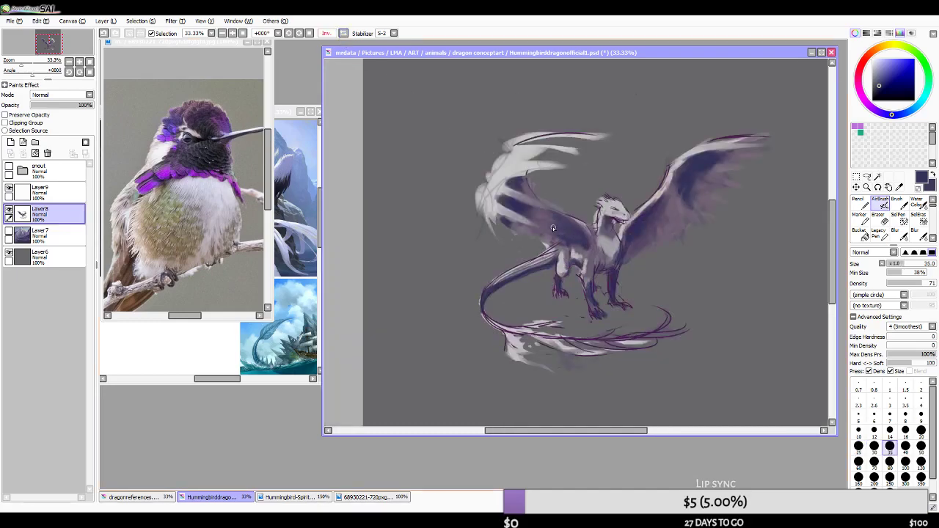
pyautogui.keyDown('alt'); pyautogui.click(546, 218); pyautogui.keyUp('alt')
pyautogui.press('[')
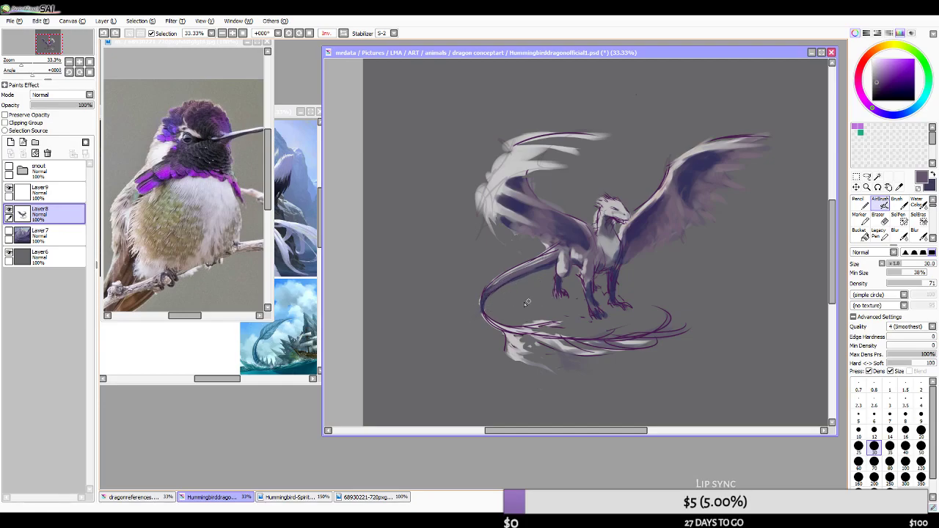
pyautogui.moveTo(486, 320)
pyautogui.mouseDown()
pyautogui.moveTo(568, 341)
pyautogui.moveTo(557, 347)
pyautogui.moveTo(656, 334)
pyautogui.mouseUp()
pyautogui.moveTo(644, 334); pyautogui.dragTo(670, 325)
pyautogui.hotkey('ctrl', 'z')
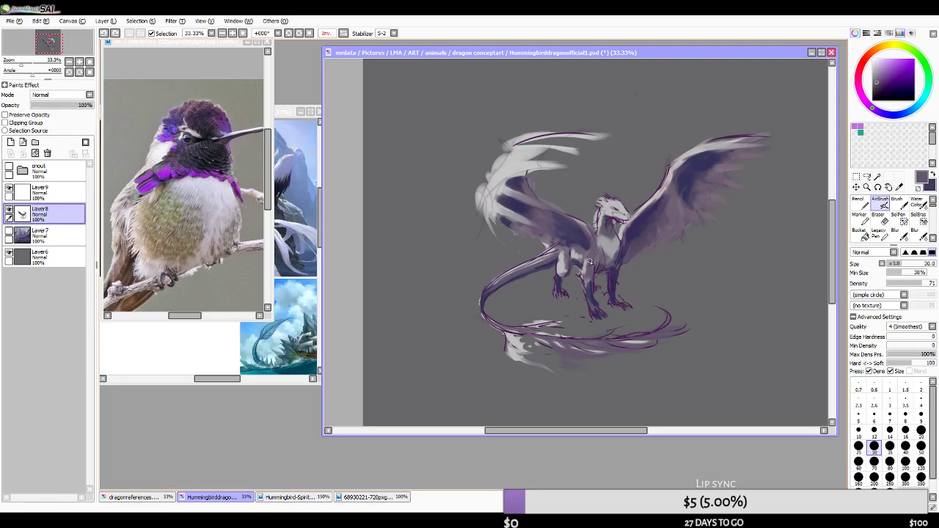
# - Erase the outlined outer tip of the outstretched wing with the Eraser at size 70, working in both mirrored and normal view
pyautogui.press('e')
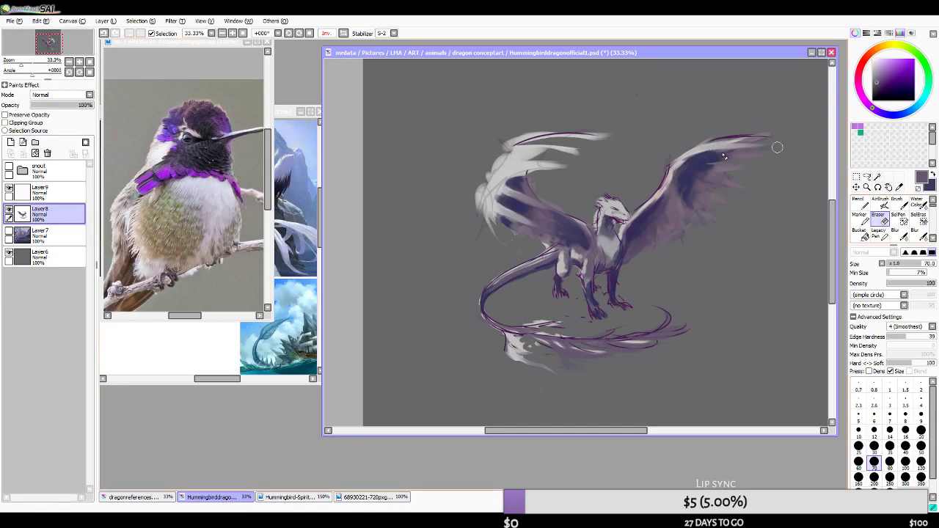
pyautogui.moveTo(706, 135); pyautogui.dragTo(765, 151)
pyautogui.hotkey('ctrl', 'z')
pyautogui.moveTo(716, 135); pyautogui.dragTo(770, 137)
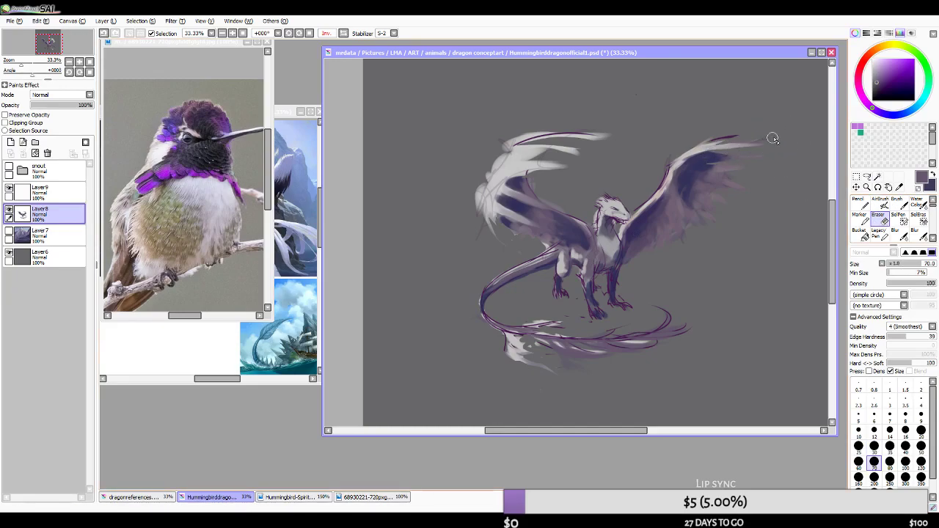
pyautogui.press('h')
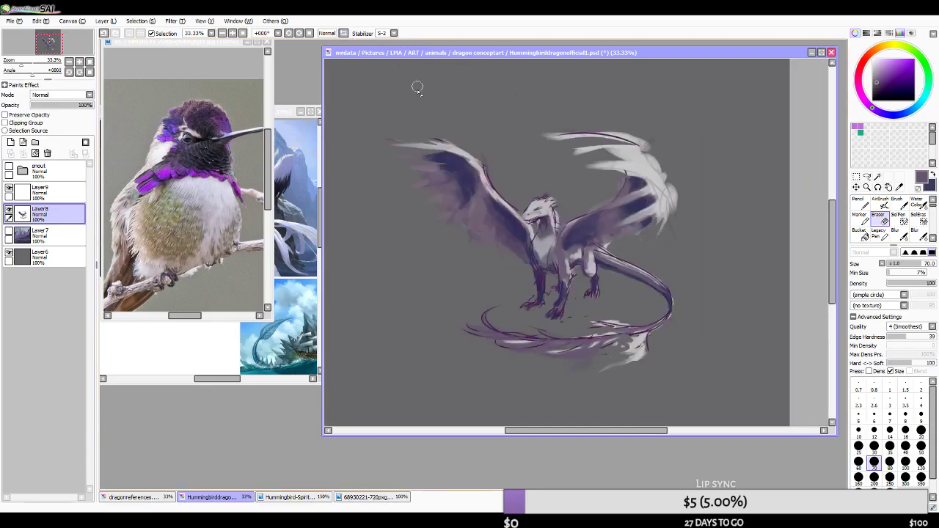
pyautogui.moveTo(391, 130)
pyautogui.mouseDown()
pyautogui.moveTo(448, 140)
pyautogui.moveTo(389, 142)
pyautogui.moveTo(455, 139)
pyautogui.mouseUp()
pyautogui.hotkey('ctrl', 'z')
# - Repaint the outstretched wing's tip feathers with the AirBrush using dark purples sampled from the wing, ending at size 35
pyautogui.click(876, 204)
pyautogui.keyDown('alt'); pyautogui.click(442, 153); pyautogui.keyUp('alt')
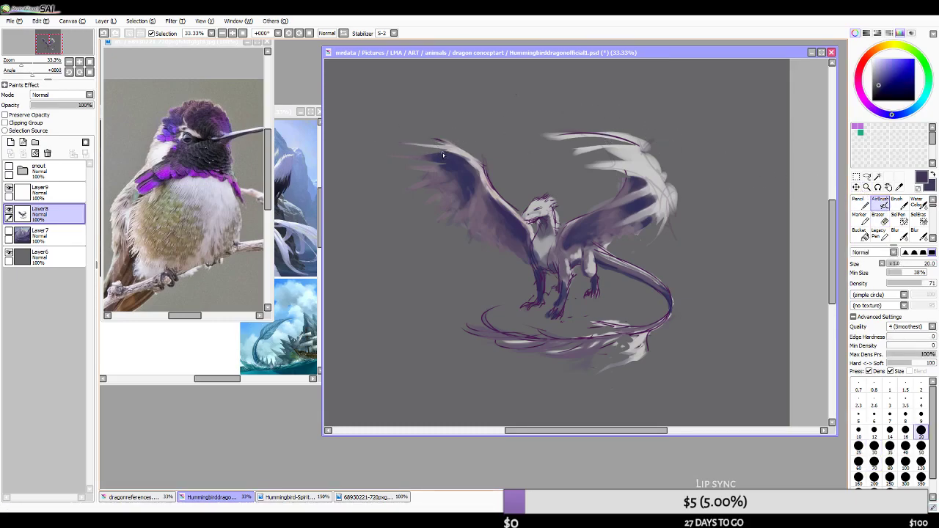
pyautogui.keyDown('alt'); pyautogui.click(428, 155); pyautogui.keyUp('alt')
pyautogui.press(']')
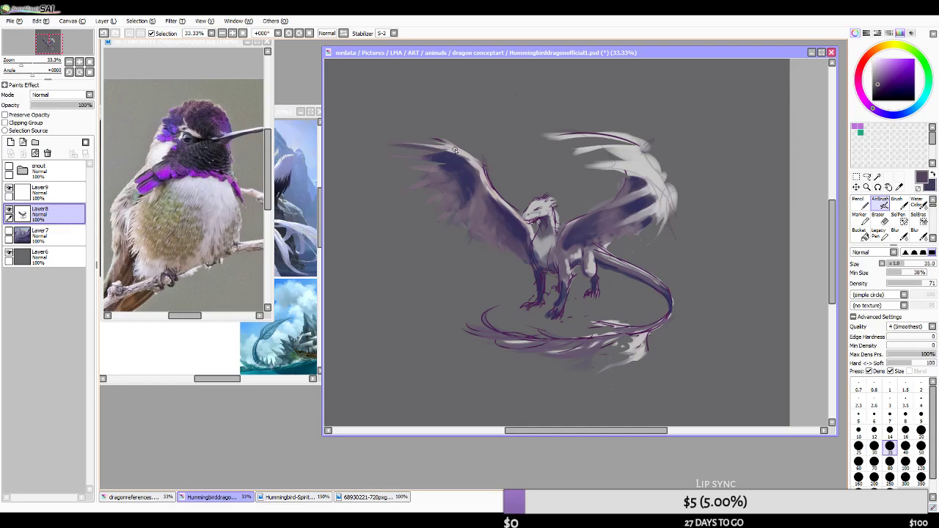
# - Add a pale, separate feather rising from the tip of the outstretched wing, using light grey sampled from its edge, and undo the extra stroke
pyautogui.moveTo(445, 147); pyautogui.dragTo(408, 129)
pyautogui.keyDown('alt'); pyautogui.click(454, 149); pyautogui.keyUp('alt')
pyautogui.moveTo(450, 145)
pyautogui.mouseDown()
pyautogui.moveTo(396, 122)
pyautogui.moveTo(446, 141)
pyautogui.moveTo(401, 124)
pyautogui.moveTo(443, 140)
pyautogui.mouseUp()
pyautogui.hotkey('ctrl', 'z')
pyautogui.press('[')
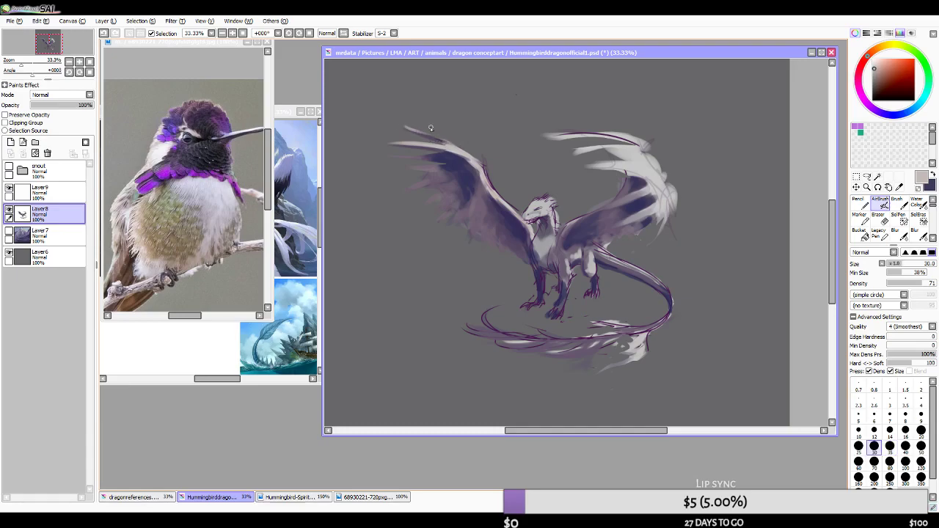
# - In the mirrored view, paint pointed dark feather tips on the outstretched wing with sampled purple and dark blue, and restore the normal view
pyautogui.click(343, 33)
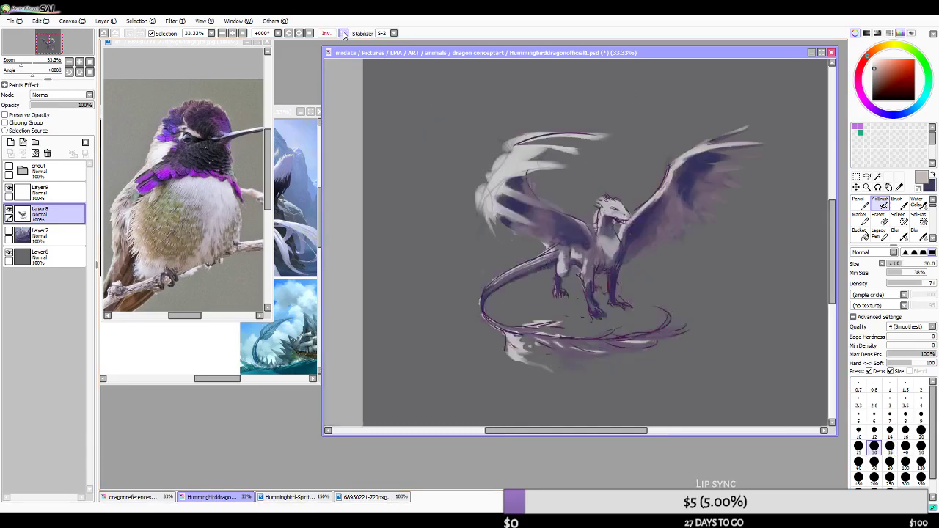
pyautogui.rightClick(738, 154)
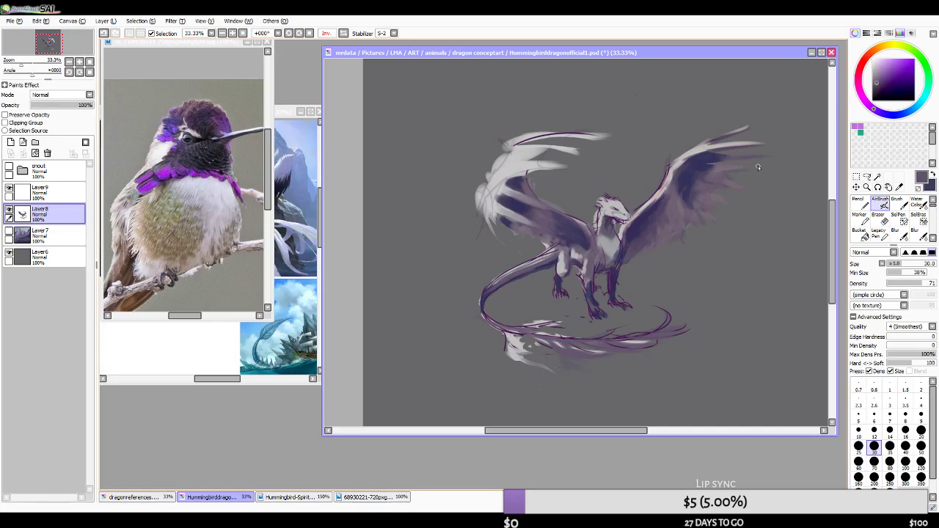
pyautogui.rightClick(718, 164)
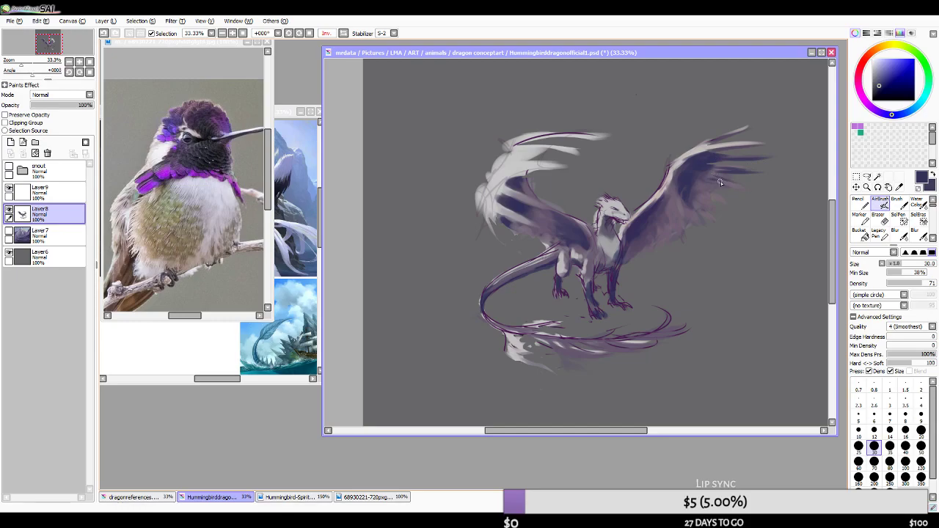
pyautogui.click(327, 33)
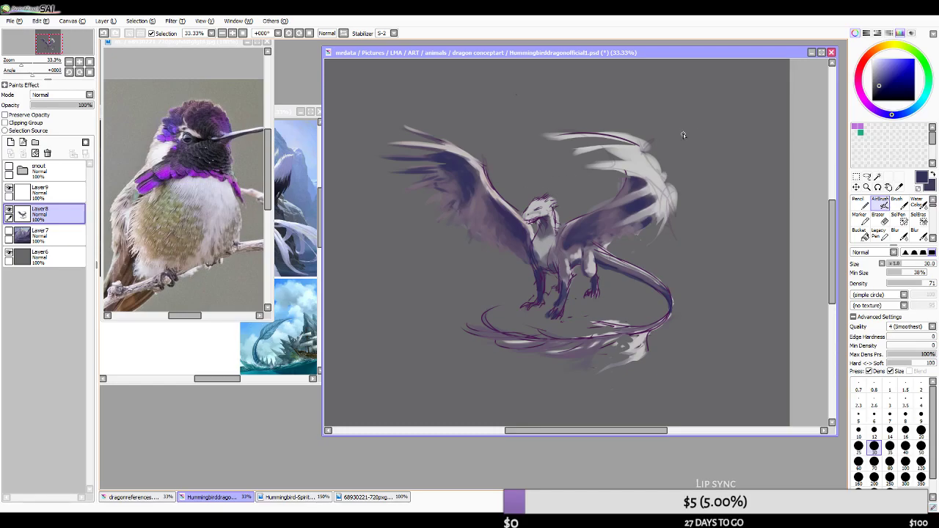
pyautogui.hotkey('alt', 'Tab')
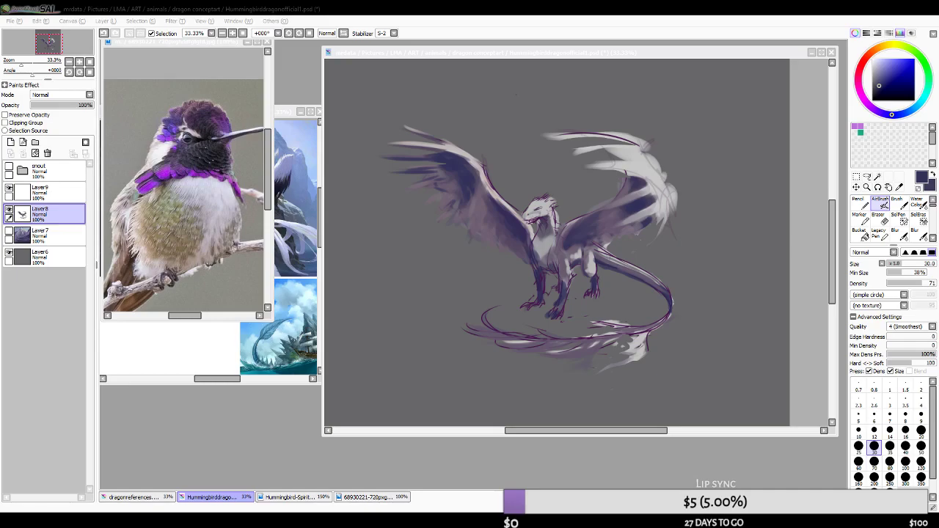
pyautogui.click(596, 7)
pyautogui.scroll(-1, 613, 222)
pyautogui.scroll(1, 602, 223)
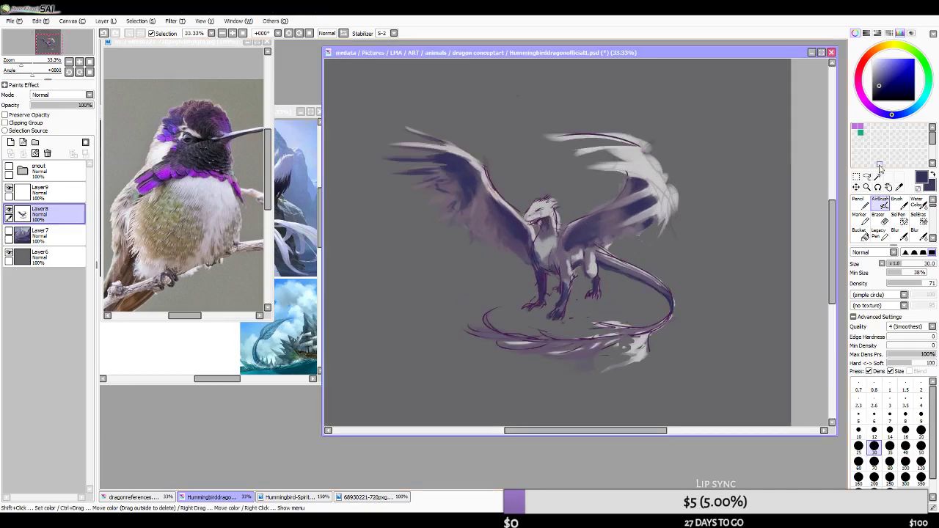
# - Enlarge the AirBrush to size 60
pyautogui.press(']')
pyautogui.press(']')
pyautogui.press(']')
pyautogui.press(']')
pyautogui.press(']')
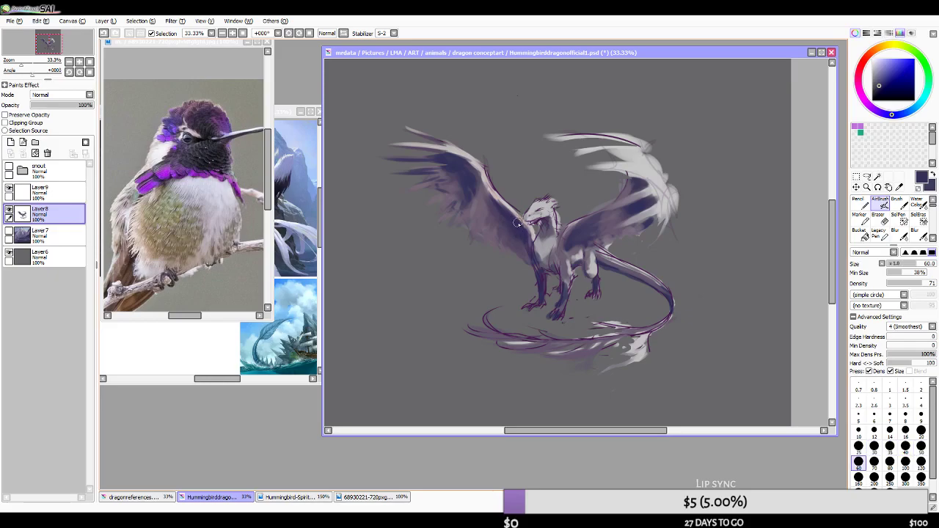
pyautogui.press('[')
pyautogui.hotkey('alt', 'Tab')
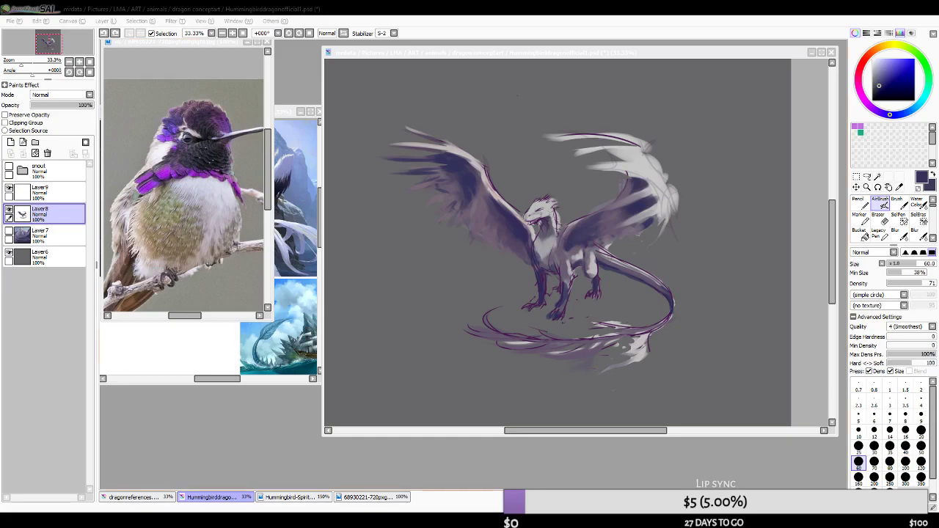
pyautogui.click(787, 49)
pyautogui.scroll(-1, 628, 224)
pyautogui.scroll(1, 595, 251)
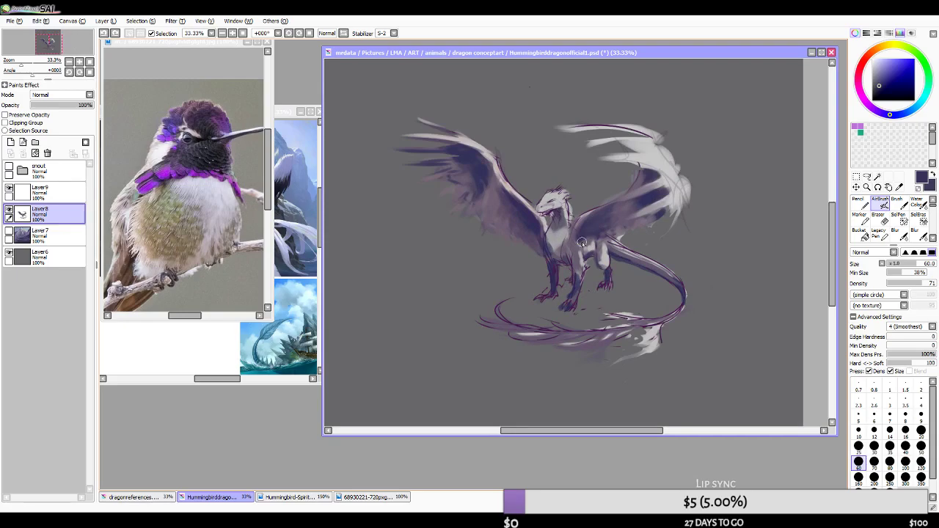
pyautogui.click(50, 517)
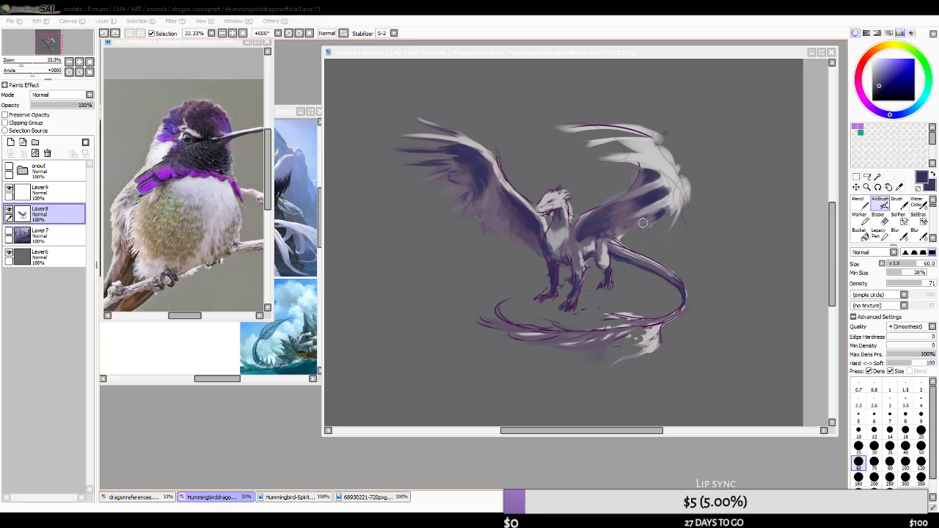
pyautogui.scroll(-1, 637, 220)
pyautogui.scroll(2, 580, 294)
pyautogui.scroll(-1, 629, 315)
pyautogui.scroll(1, 587, 291)
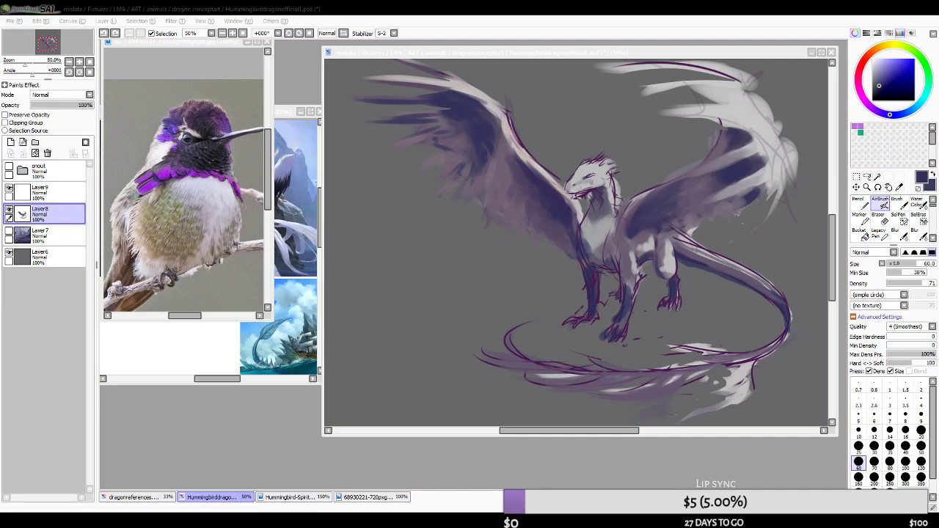
# - Clean up around the feet and tail tip with the Eraser reduced to size 14, and undo the stroke across the tail tip
pyautogui.click(878, 219)
pyautogui.press('[')
pyautogui.press('[')
pyautogui.press('[')
pyautogui.press('[')
pyautogui.press('[')
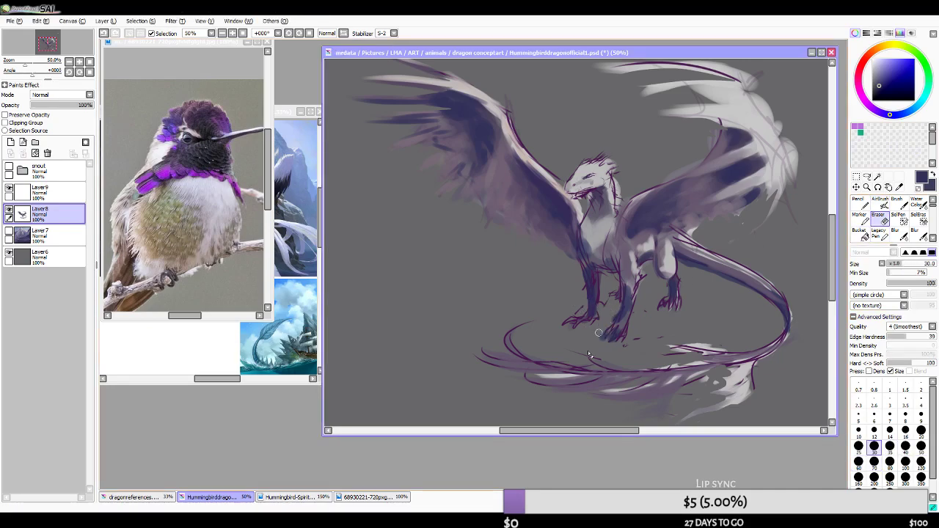
pyautogui.press('[')
pyautogui.press('[')
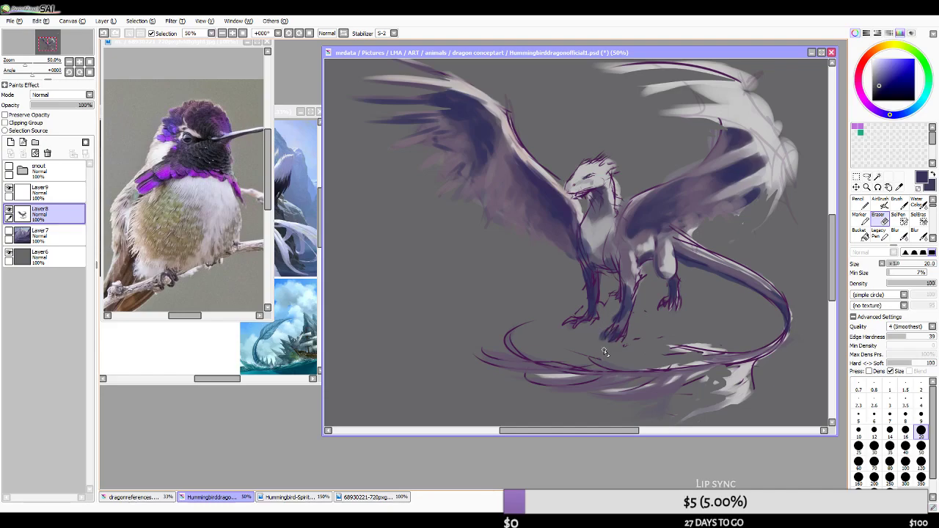
pyautogui.moveTo(480, 351); pyautogui.dragTo(563, 368)
pyautogui.hotkey('ctrl', 'z')
pyautogui.press('[')
pyautogui.press('[')
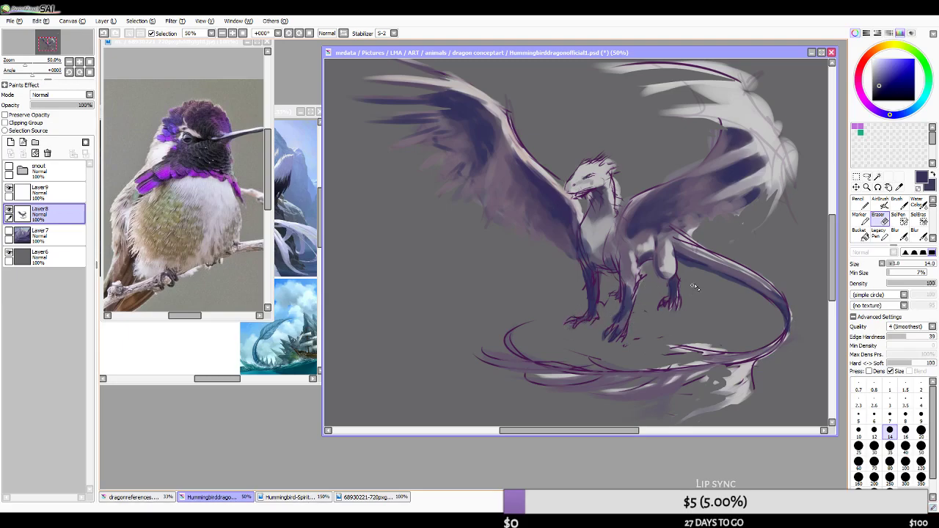
# - Tidy the lines around the dragon's feet in the mirrored view with the Eraser at size 20, and restore the normal view
pyautogui.press('h')
pyautogui.press(']')
pyautogui.press(']')
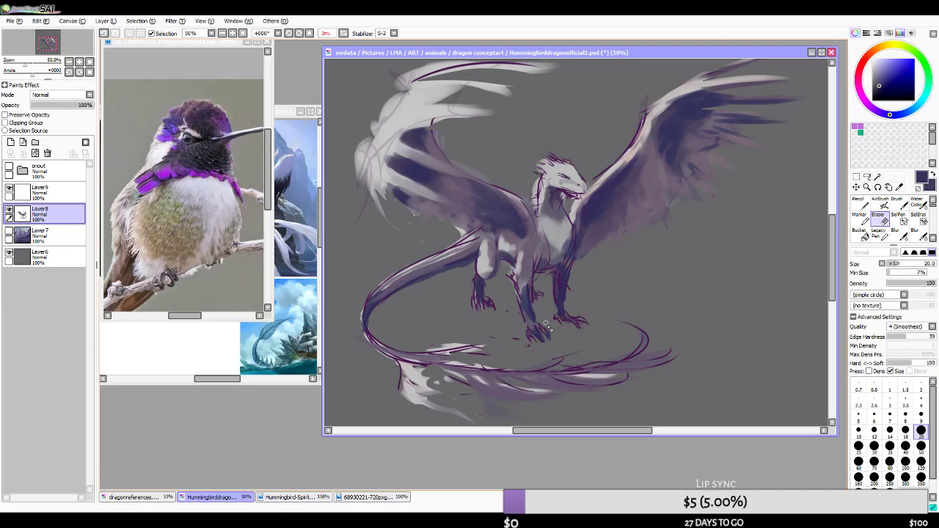
pyautogui.click(328, 33)
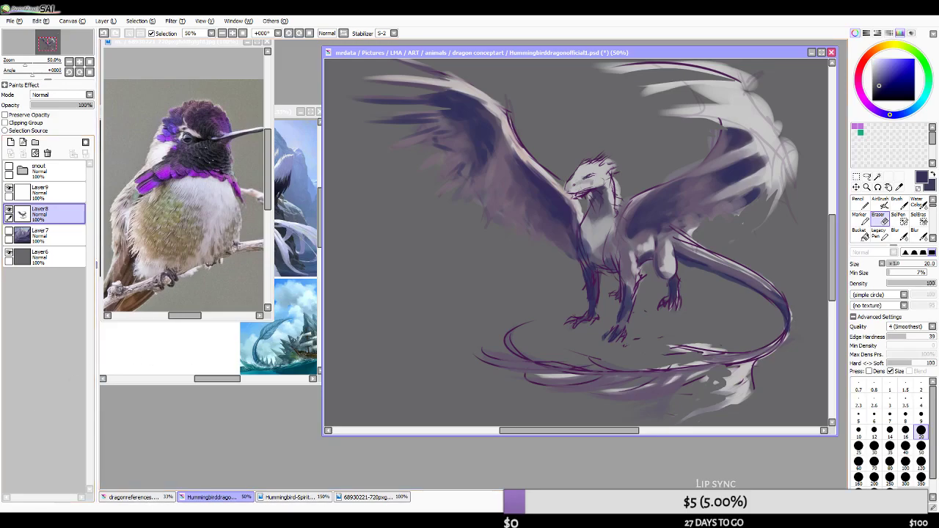
pyautogui.click(266, 521)
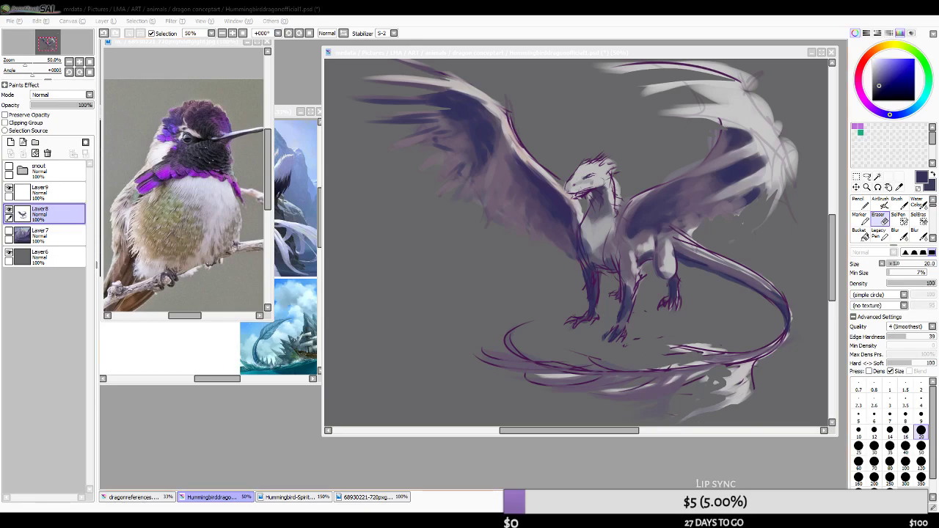
pyautogui.hotkey('alt', 'Tab')
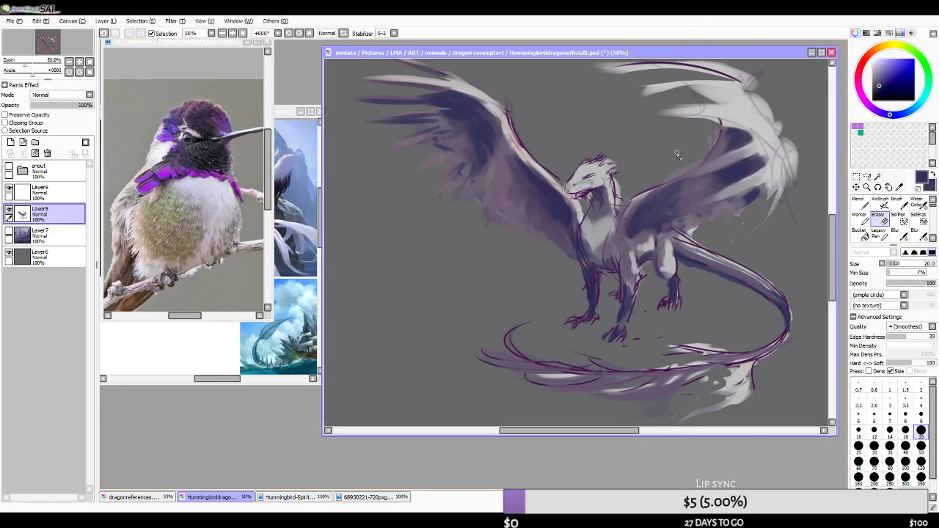
pyautogui.scroll(-2, 649, 268)
pyautogui.scroll(2, 646, 272)
pyautogui.scroll(-2, 587, 276)
pyautogui.scroll(2, 587, 282)
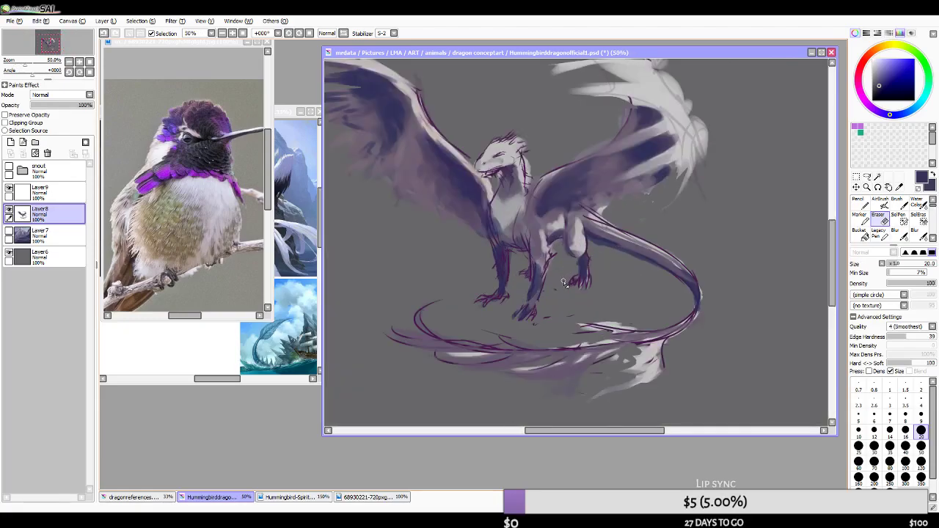
pyautogui.scroll(-1, 563, 283)
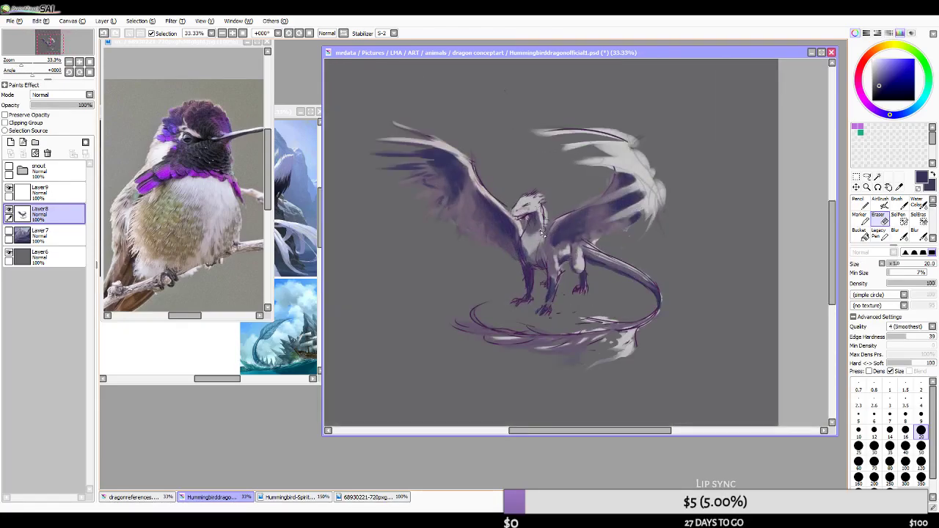
pyautogui.scroll(-1, 556, 235)
pyautogui.scroll(1, 554, 222)
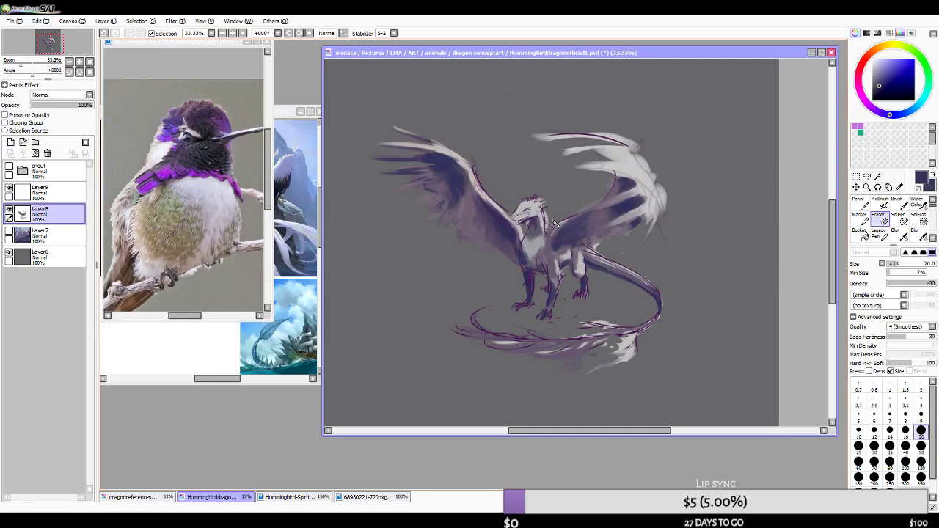
# - Switch to the AirBrush, toggle Layer8's visibility to check it, and make Layer9 the active layer
pyautogui.click(879, 203)
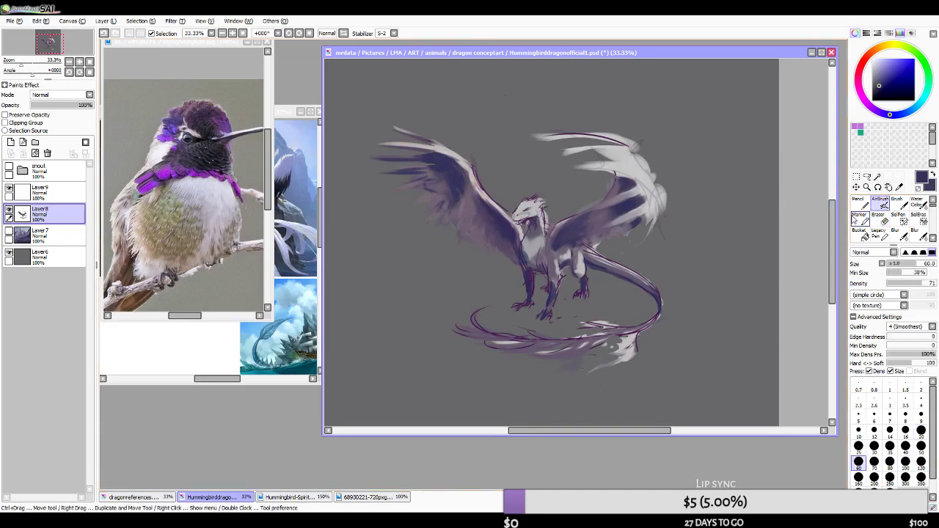
pyautogui.press('[')
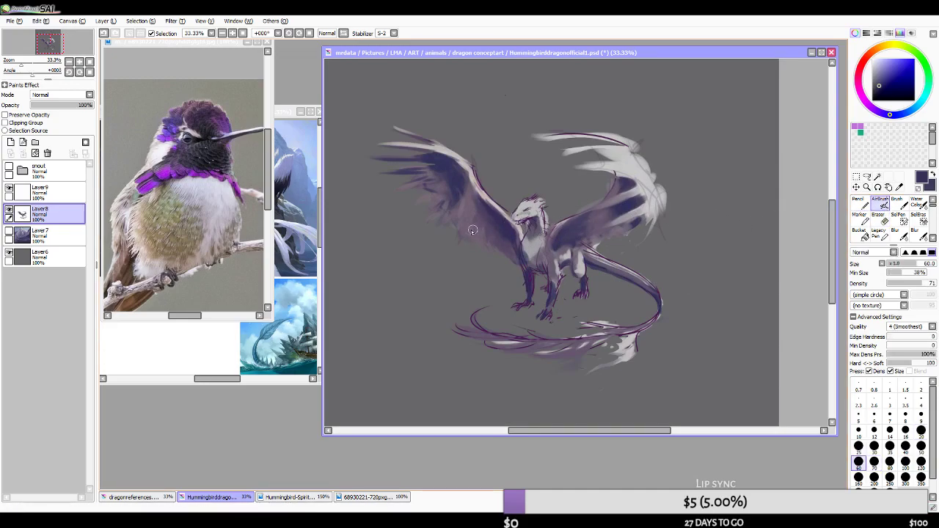
pyautogui.click(10, 210)
pyautogui.click(9, 210)
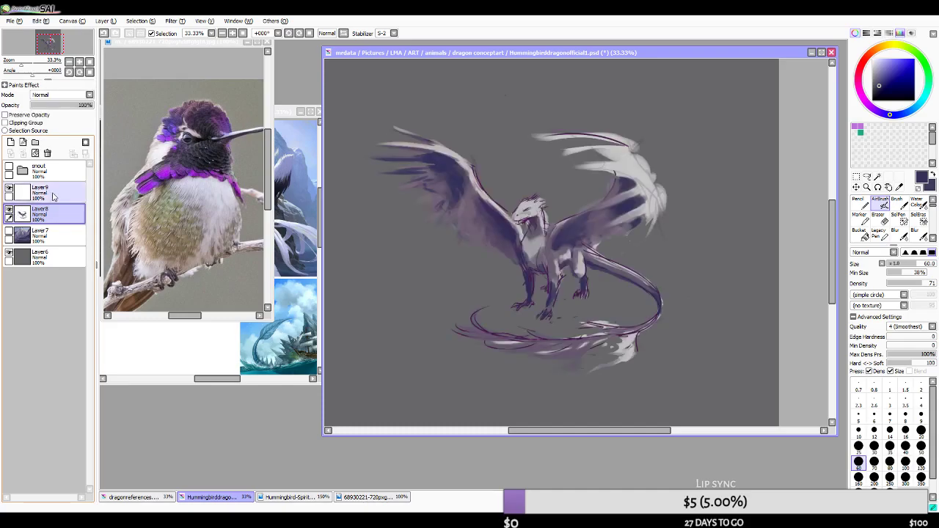
pyautogui.click(38, 193)
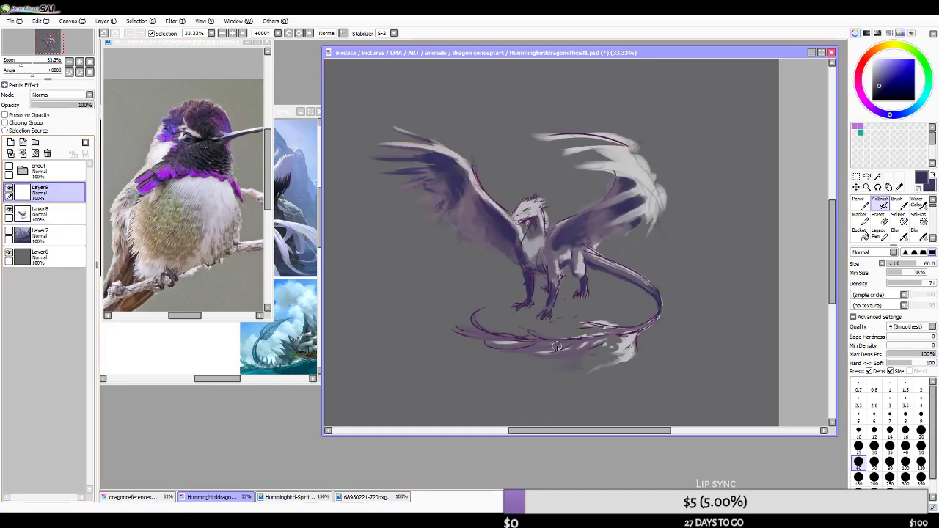
# - Paint light grey highlights along the upper part of the tail with the AirBrush at size 14, using grey sampled from the tail
pyautogui.scroll(-2, 705, 316)
pyautogui.scroll(5, 706, 316)
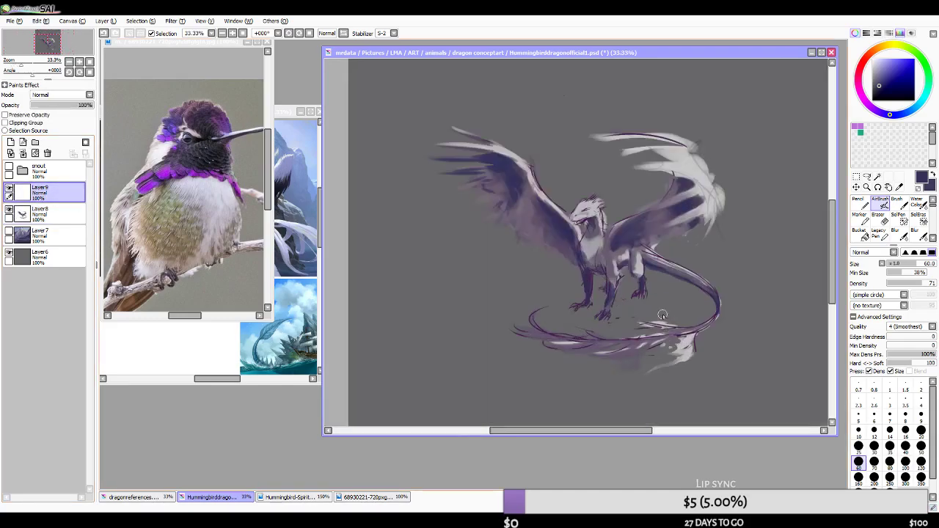
pyautogui.press('[')
pyautogui.press('[')
pyautogui.press('[')
pyautogui.press('[')
pyautogui.press('[')
pyautogui.press('[')
pyautogui.press('[')
pyautogui.press('[')
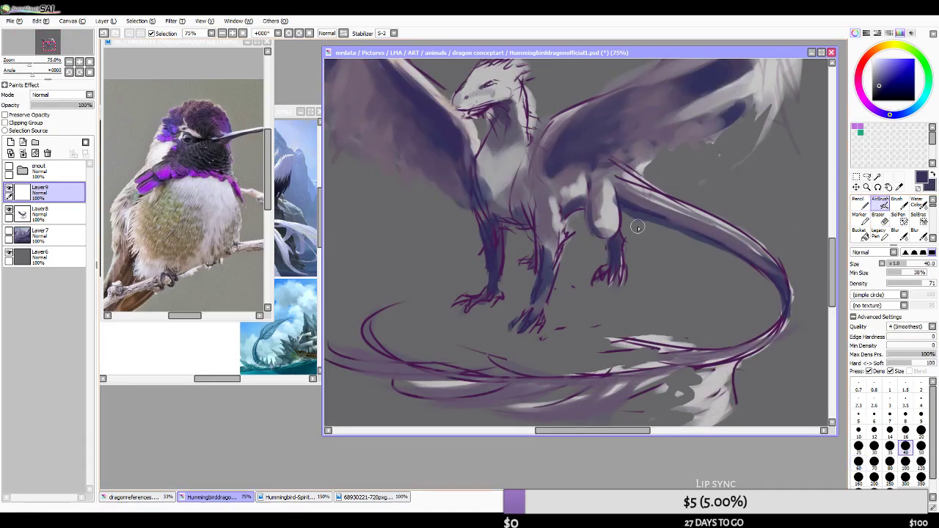
pyautogui.keyDown('alt'); pyautogui.click(640, 197); pyautogui.keyUp('alt')
pyautogui.moveTo(644, 195); pyautogui.dragTo(719, 219)
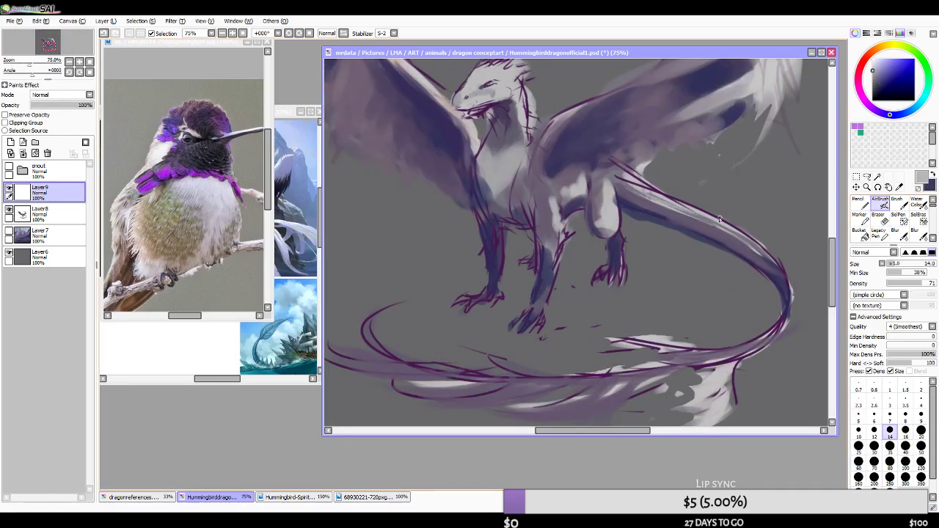
pyautogui.moveTo(646, 196); pyautogui.dragTo(739, 234)
pyautogui.moveTo(691, 218); pyautogui.dragTo(758, 250)
pyautogui.moveTo(659, 206); pyautogui.dragTo(732, 241)
# - In the mirrored view, blend the tail's base with the AirBrush at size 20 using sampled tail colours, and undo the extra stroke
pyautogui.click(331, 33)
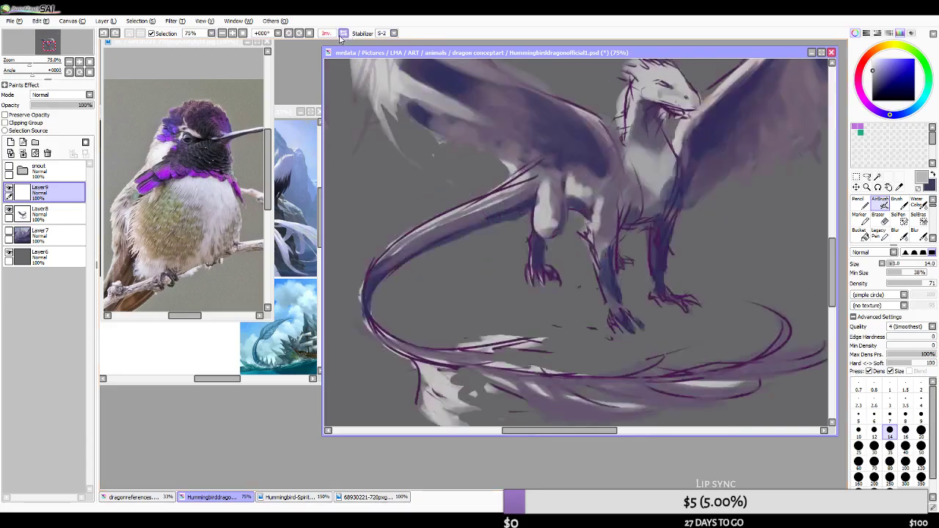
pyautogui.press(']')
pyautogui.press(']')
pyautogui.moveTo(517, 188)
pyautogui.mouseDown()
pyautogui.moveTo(467, 208)
pyautogui.moveTo(495, 211)
pyautogui.moveTo(526, 176)
pyautogui.moveTo(472, 208)
pyautogui.moveTo(521, 180)
pyautogui.moveTo(489, 202)
pyautogui.moveTo(526, 178)
pyautogui.moveTo(440, 220)
pyautogui.mouseUp()
pyautogui.keyDown('alt'); pyautogui.click(537, 175); pyautogui.keyUp('alt')
pyautogui.moveTo(533, 178); pyautogui.dragTo(471, 207)
pyautogui.moveTo(531, 176)
pyautogui.mouseDown()
pyautogui.moveTo(455, 210)
pyautogui.moveTo(532, 190)
pyautogui.moveTo(532, 176)
pyautogui.moveTo(463, 214)
pyautogui.moveTo(537, 181)
pyautogui.moveTo(435, 226)
pyautogui.mouseUp()
pyautogui.hotkey('ctrl', 'z')
pyautogui.keyDown('alt'); pyautogui.click(490, 204); pyautogui.keyUp('alt')
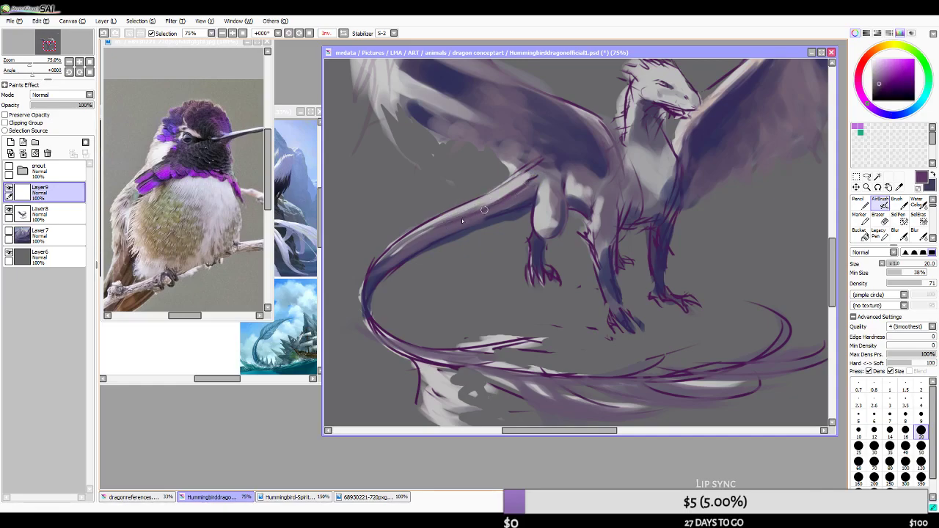
# - Try adding strokes at the tail's outer bend with dark blue sampled from the tail, and undo them
pyautogui.scroll(-4, 513, 259)
pyautogui.scroll(1, 513, 259)
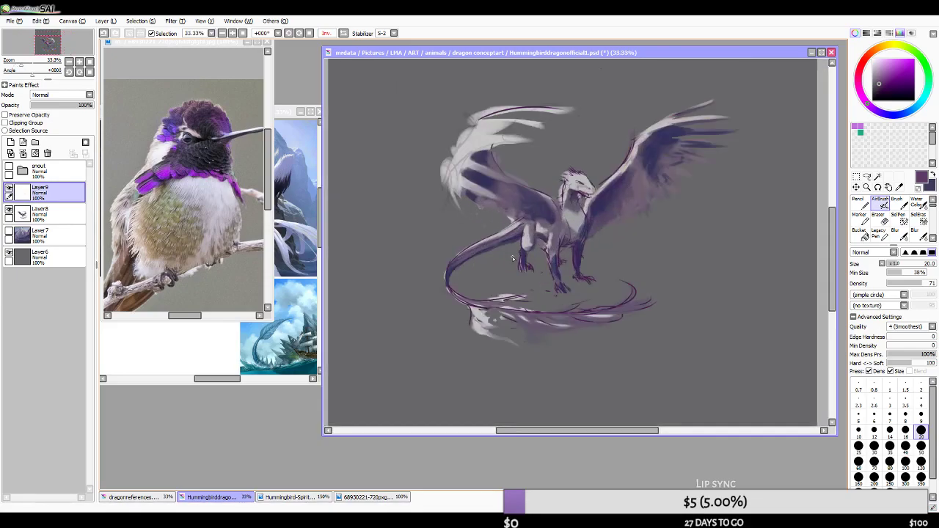
pyautogui.scroll(1, 513, 258)
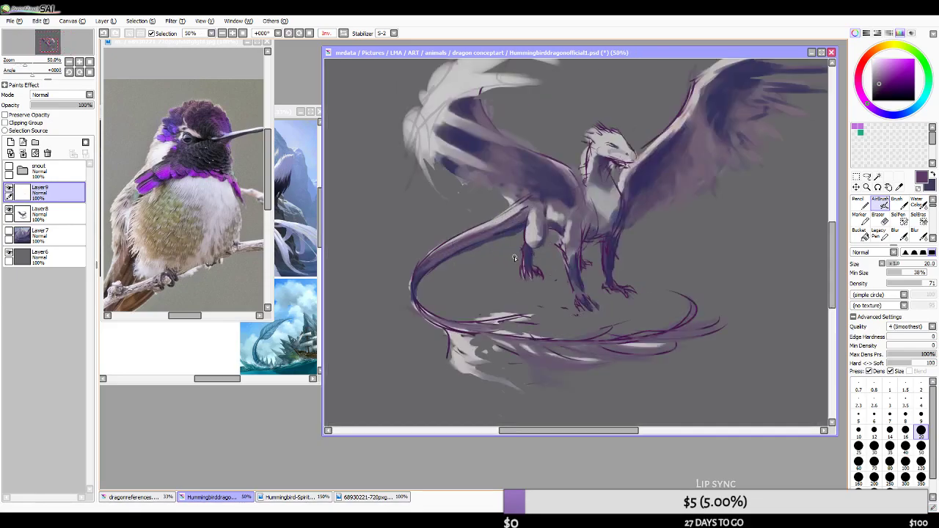
pyautogui.keyDown('alt'); pyautogui.click(427, 269); pyautogui.keyUp('alt')
pyautogui.moveTo(416, 283); pyautogui.dragTo(427, 267)
pyautogui.hotkey('ctrl', 'z')
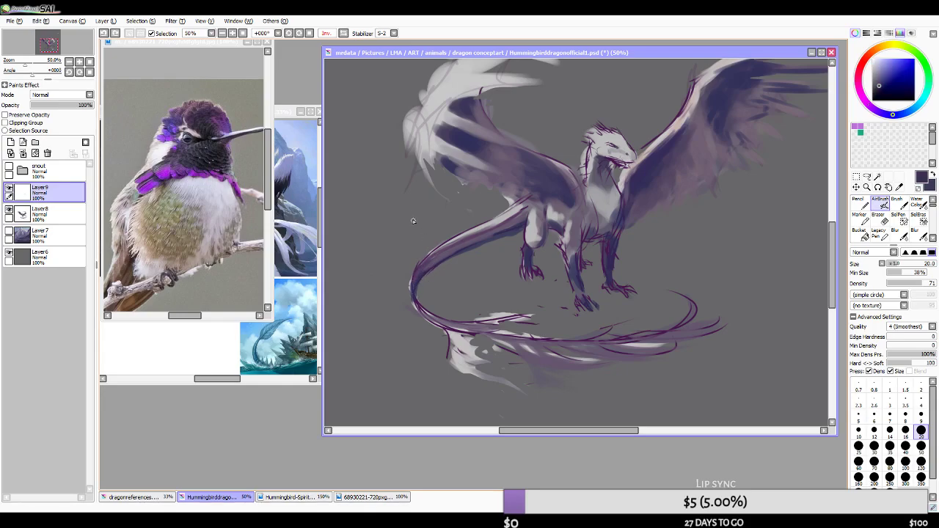
pyautogui.moveTo(393, 205)
pyautogui.mouseDown()
pyautogui.moveTo(456, 297)
pyautogui.moveTo(418, 283)
pyautogui.moveTo(455, 254)
pyautogui.mouseUp()
pyautogui.hotkey('ctrl', 'z')
# - Shade the tail's underside near its base with purple-grey and dark blue sampled from the body, and restore the normal view
pyautogui.rightClick(508, 225)
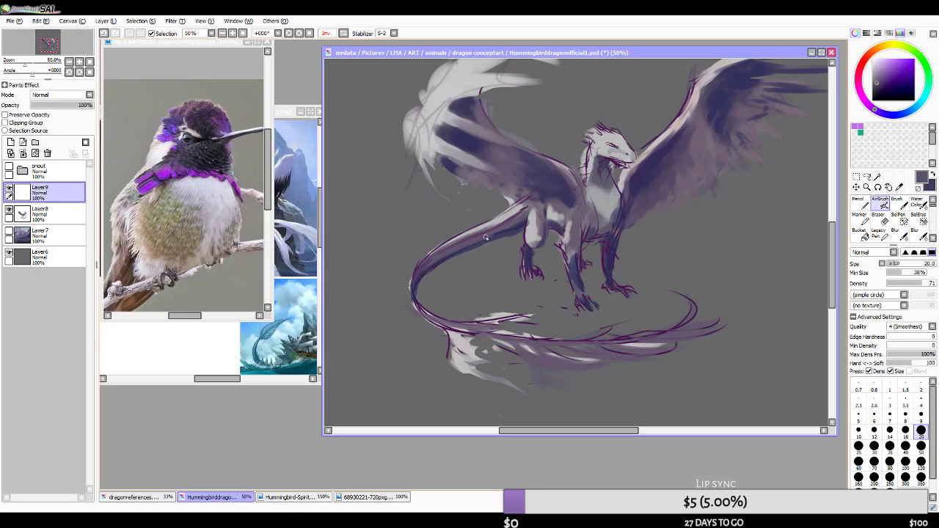
pyautogui.keyDown('alt'); pyautogui.click(522, 221); pyautogui.keyUp('alt')
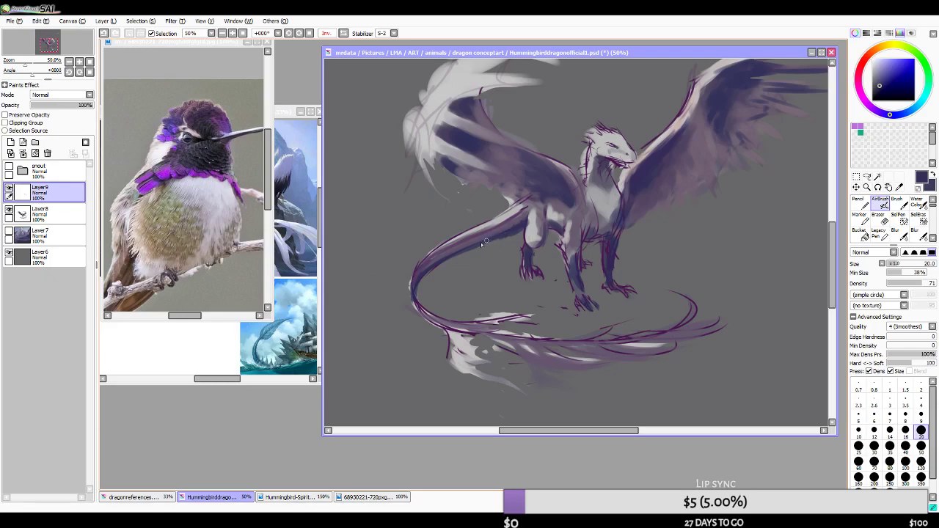
pyautogui.scroll(-4, 463, 248)
pyautogui.scroll(3, 463, 248)
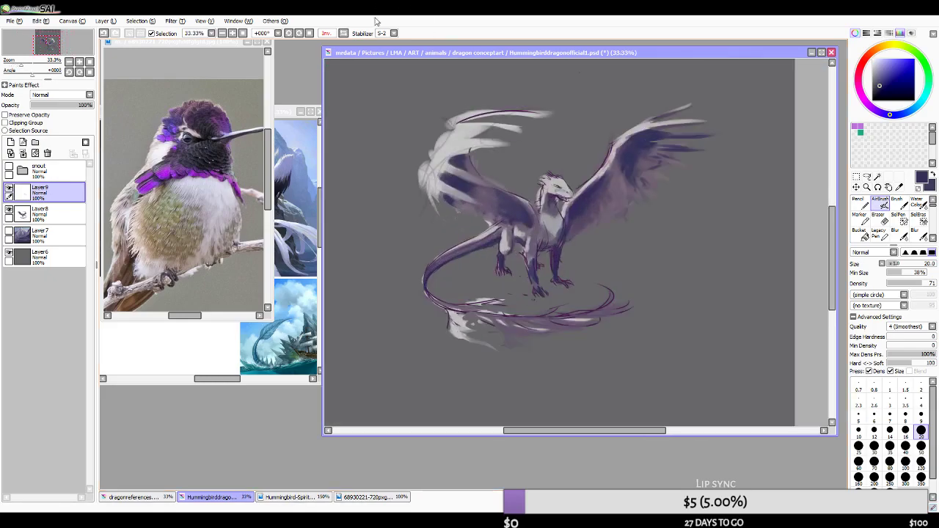
pyautogui.click(343, 33)
# - Darken the tail between its base and outer bend with the AirBrush, using purples sampled from the tail at size 50 and ending at 35
pyautogui.scroll(-3, 594, 270)
pyautogui.scroll(3, 594, 271)
pyautogui.press(']')
pyautogui.press(']')
pyautogui.press(']')
pyautogui.press(']')
pyautogui.press(']')
pyautogui.press(']')
pyautogui.press(']')
pyautogui.keyDown('alt'); pyautogui.click(663, 280); pyautogui.keyUp('alt')
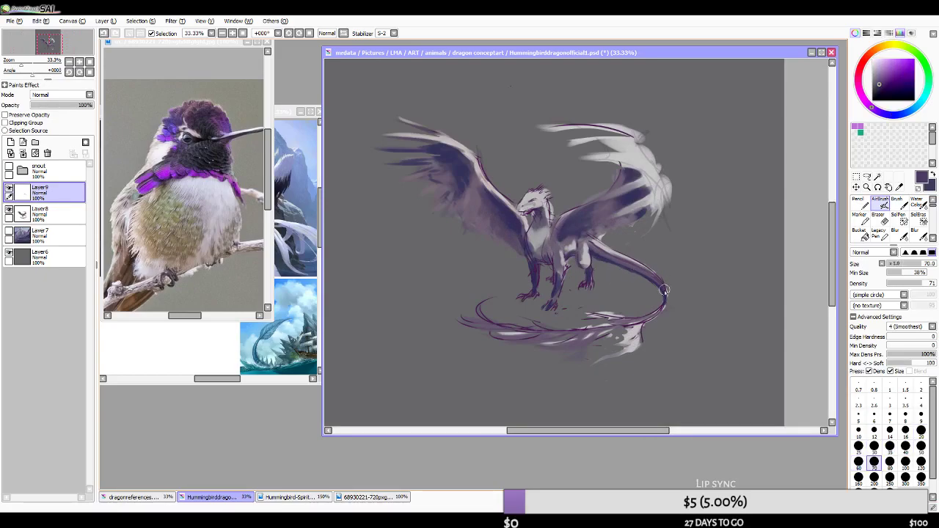
pyautogui.press('[')
pyautogui.press('[')
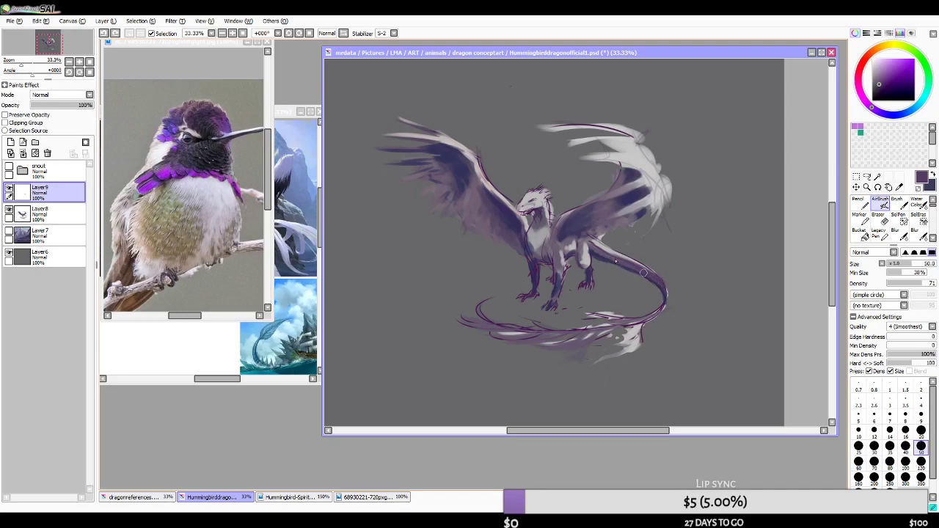
pyautogui.keyDown('alt'); pyautogui.click(631, 269); pyautogui.keyUp('alt')
pyautogui.press('[')
pyautogui.press('[')
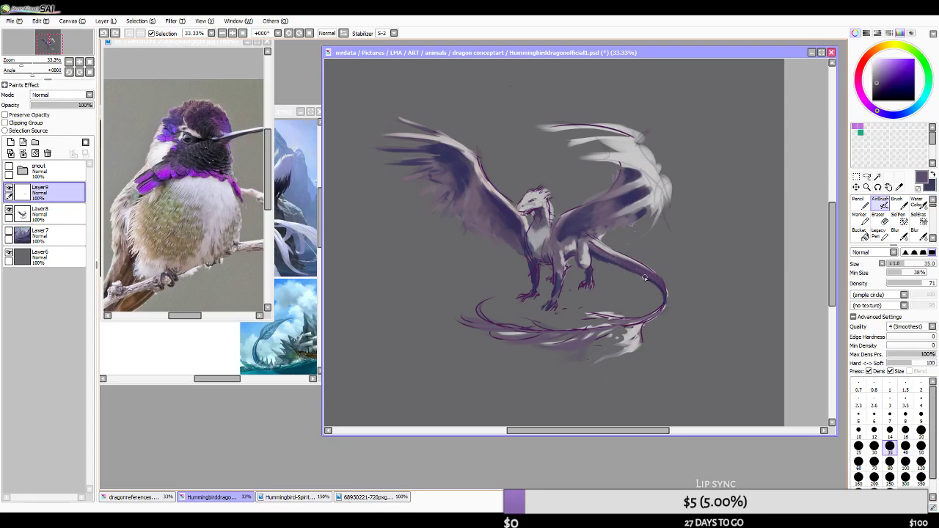
# - Mirror the view and refine the tail's purple shading between its base and outer bend with the AirBrush, ending at size 40
pyautogui.press('[')
pyautogui.press('[')
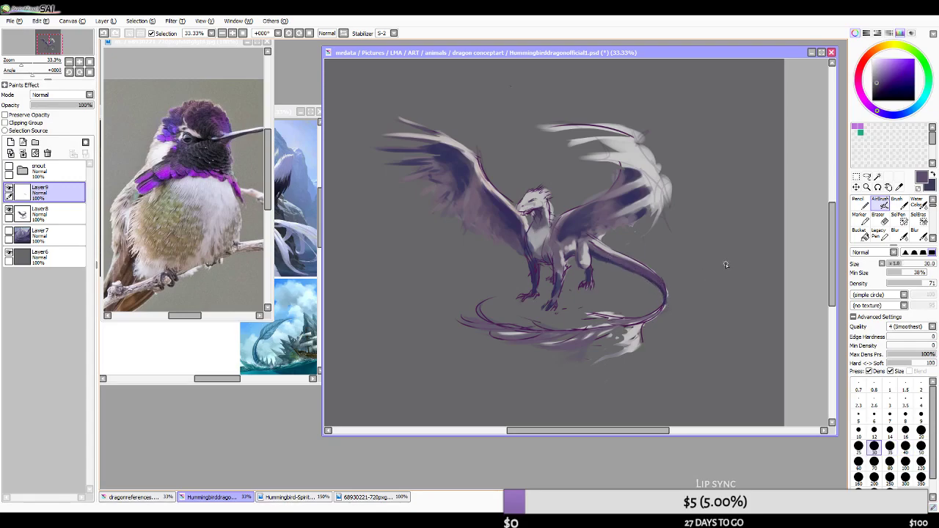
pyautogui.click(343, 33)
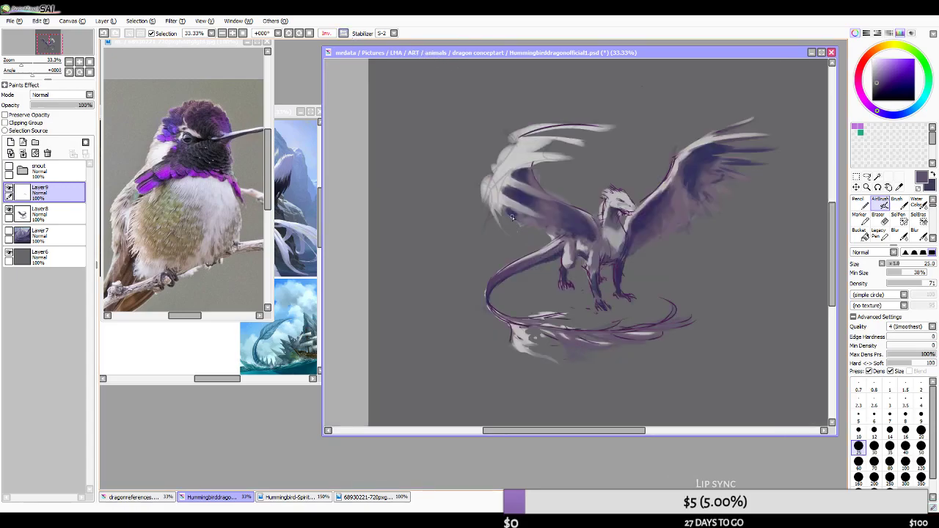
pyautogui.press('[')
pyautogui.press('[')
pyautogui.press(']')
pyautogui.press(']')
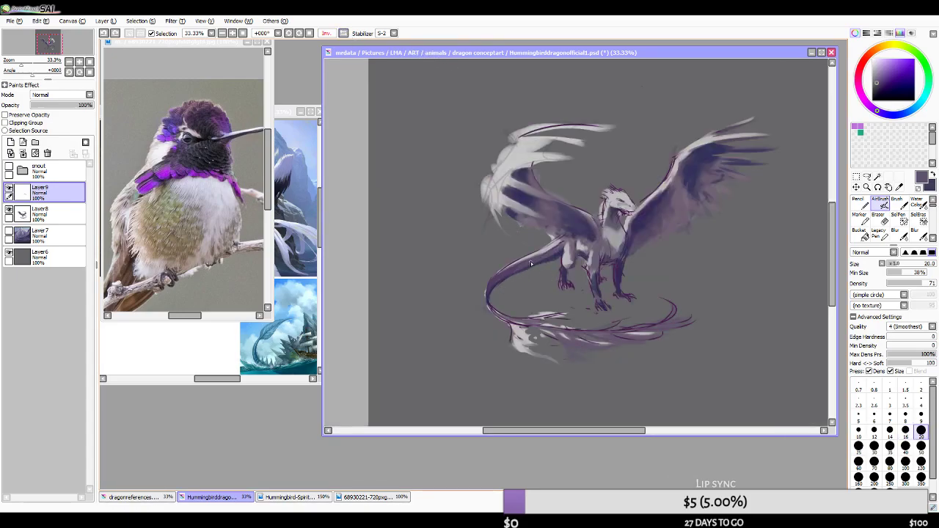
pyautogui.press(']')
pyautogui.press(']')
pyautogui.press(']')
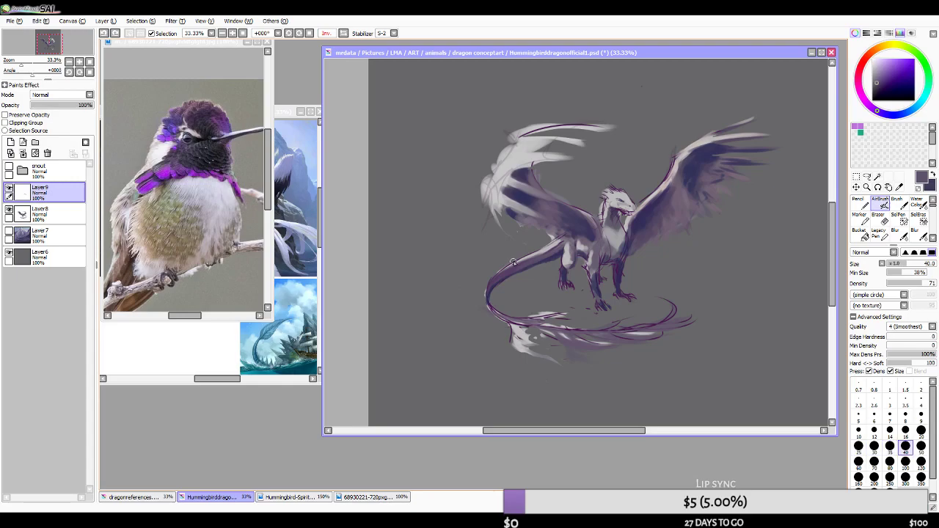
# - Highlight the outer edge of the tail's bend with light grey sampled near the tail's base, using AirBrush sizes 16 and 25
pyautogui.keyDown('alt'); pyautogui.click(534, 253); pyautogui.keyUp('alt')
pyautogui.press('[')
pyautogui.press('[')
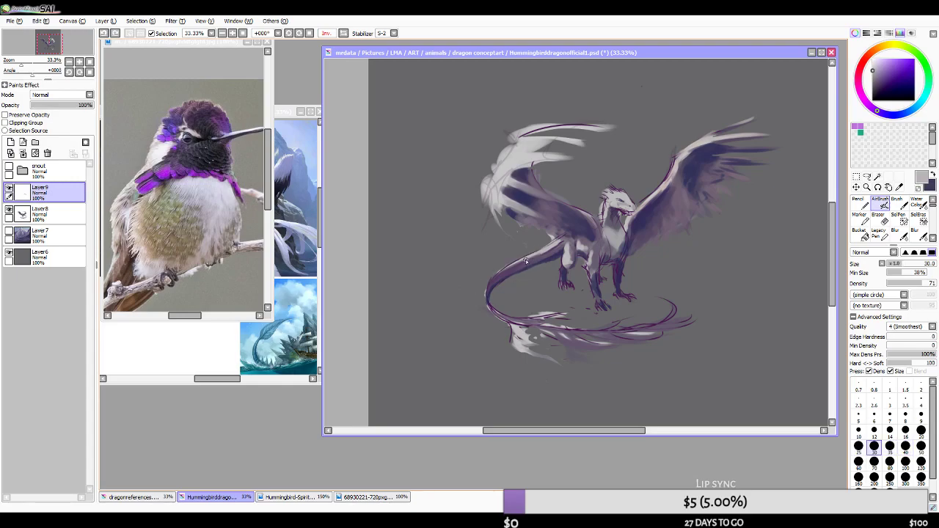
pyautogui.press('[')
pyautogui.press('[')
pyautogui.press('[')
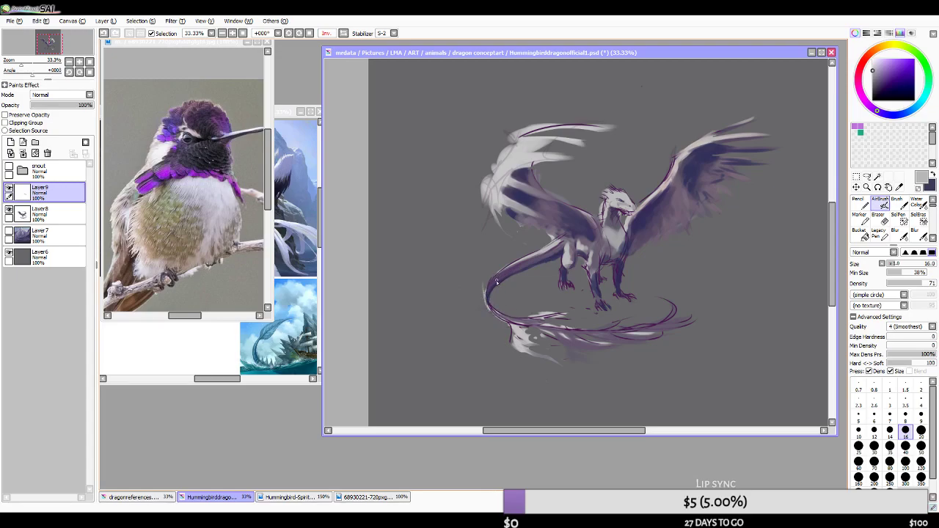
pyautogui.press(']')
pyautogui.press(']')
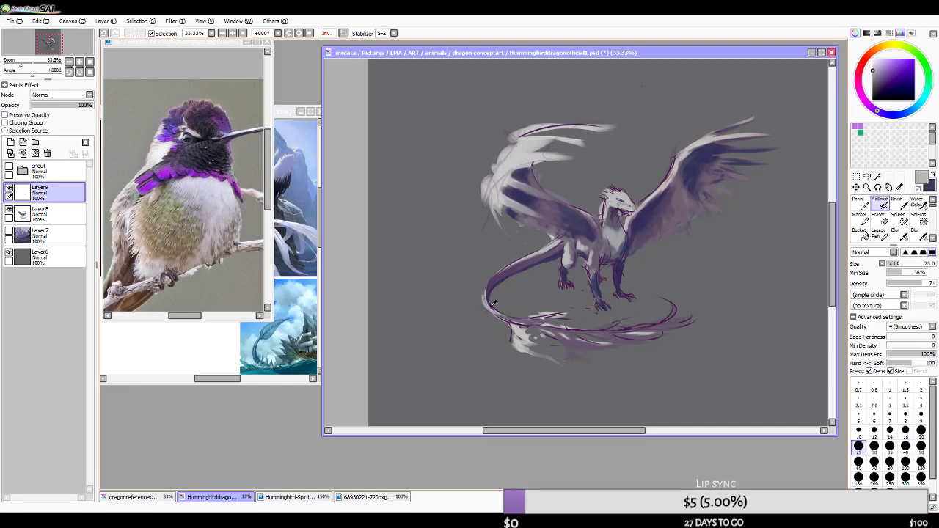
# - Refine the tail's bend with sampled grey and paint light grey feather strands beneath it, using AirBrush sizes 25 and 16
pyautogui.keyDown('alt'); pyautogui.click(496, 305); pyautogui.keyUp('alt')
pyautogui.keyDown('alt'); pyautogui.click(491, 299); pyautogui.keyUp('alt')
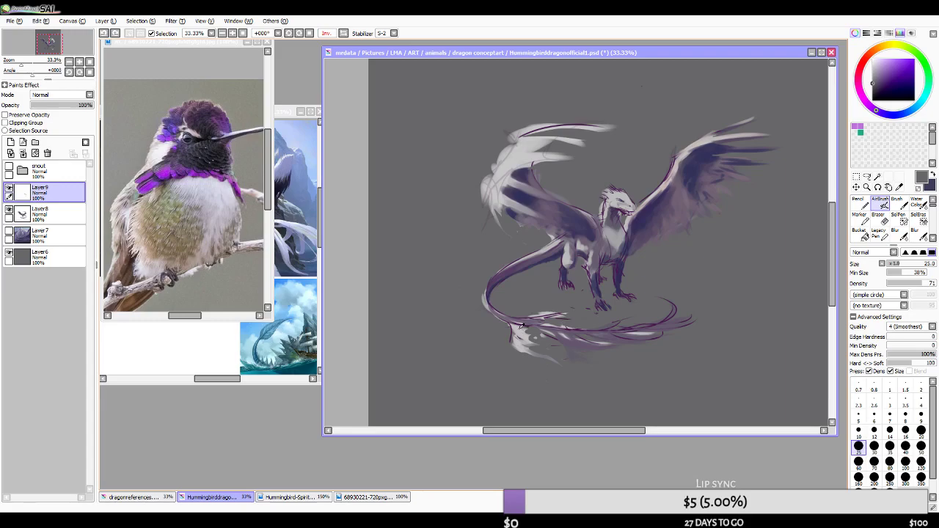
pyautogui.keyDown('alt'); pyautogui.click(517, 330); pyautogui.keyUp('alt')
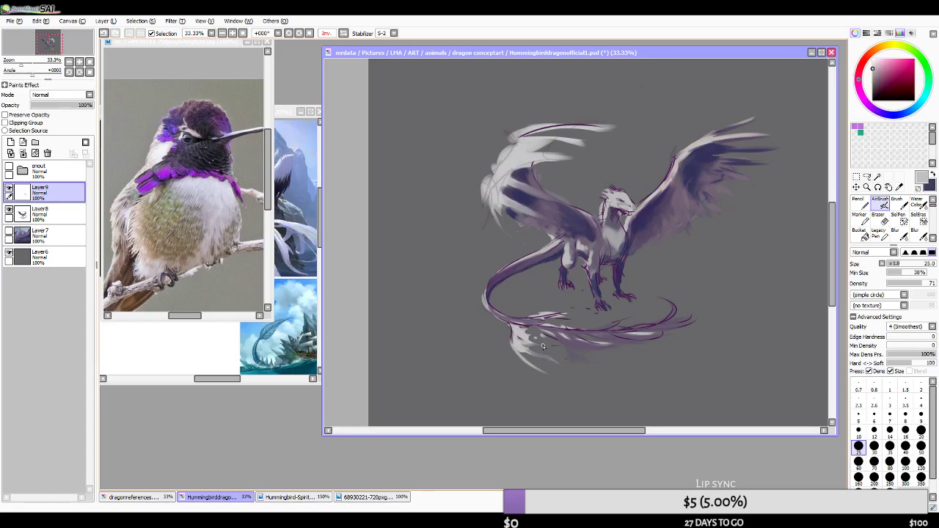
pyautogui.moveTo(521, 354); pyautogui.dragTo(553, 364)
pyautogui.press('[')
pyautogui.press('[')
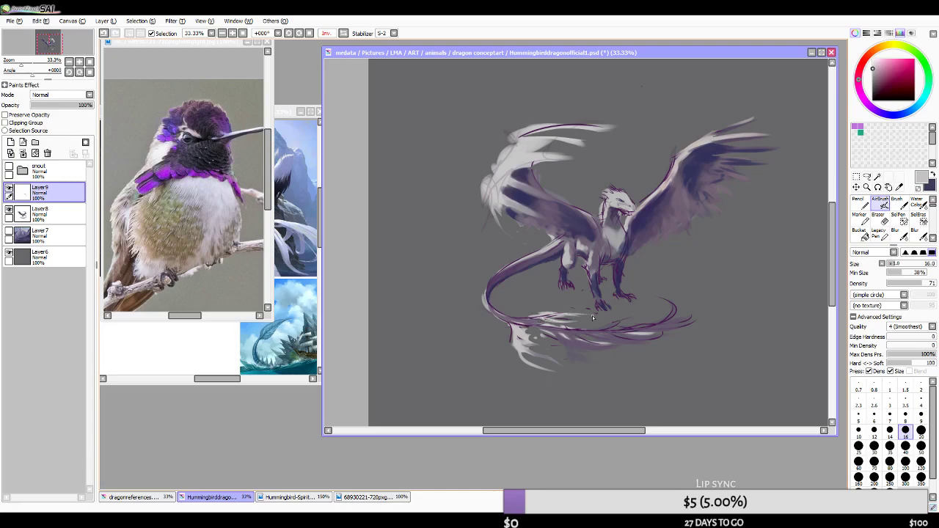
pyautogui.press(']')
# - Restore the normal view, paint light grey feathers along the tail's underside at size 20, and undo the extra strokes
pyautogui.click(328, 33)
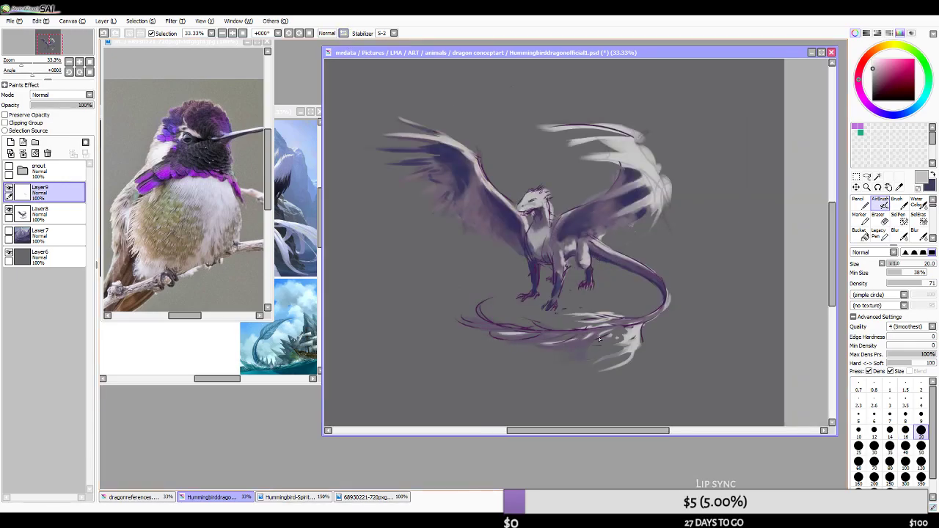
pyautogui.moveTo(554, 360)
pyautogui.mouseDown()
pyautogui.moveTo(601, 329)
pyautogui.moveTo(555, 356)
pyautogui.moveTo(564, 345)
pyautogui.moveTo(541, 346)
pyautogui.moveTo(566, 340)
pyautogui.moveTo(535, 351)
pyautogui.moveTo(556, 338)
pyautogui.moveTo(489, 333)
pyautogui.moveTo(522, 333)
pyautogui.moveTo(538, 321)
pyautogui.moveTo(555, 330)
pyautogui.moveTo(528, 329)
pyautogui.moveTo(551, 333)
pyautogui.moveTo(540, 321)
pyautogui.moveTo(559, 334)
pyautogui.moveTo(555, 323)
pyautogui.moveTo(568, 331)
pyautogui.moveTo(590, 325)
pyautogui.moveTo(518, 319)
pyautogui.moveTo(556, 335)
pyautogui.mouseUp()
pyautogui.hotkey('ctrl', 'z')
pyautogui.hotkey('ctrl', 'z')
# - Shade the feathers towards the tail's tip with dark blue sampled from the front leg, raising the AirBrush to size 30
pyautogui.keyDown('alt'); pyautogui.click(526, 330); pyautogui.keyUp('alt')
pyautogui.keyDown('alt'); pyautogui.click(559, 283); pyautogui.keyUp('alt')
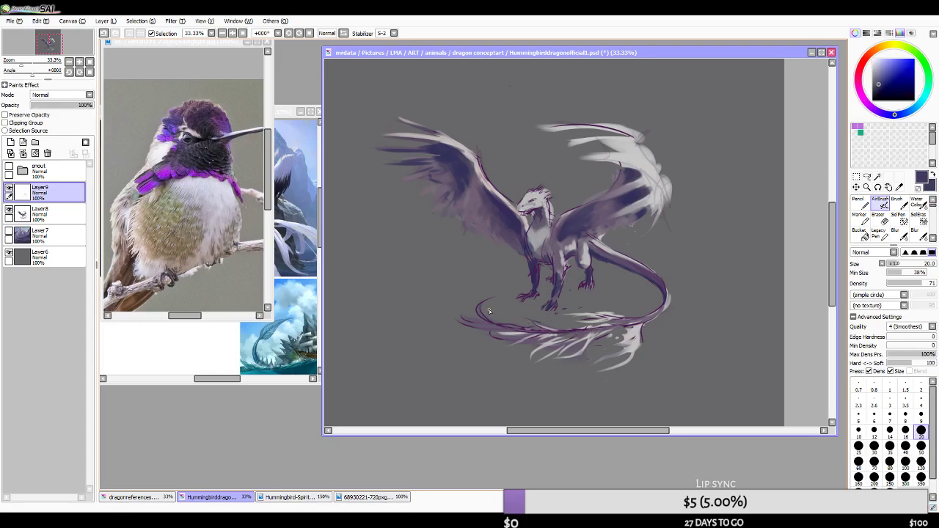
pyautogui.moveTo(502, 329); pyautogui.dragTo(526, 342)
pyautogui.press(']')
pyautogui.press(']')
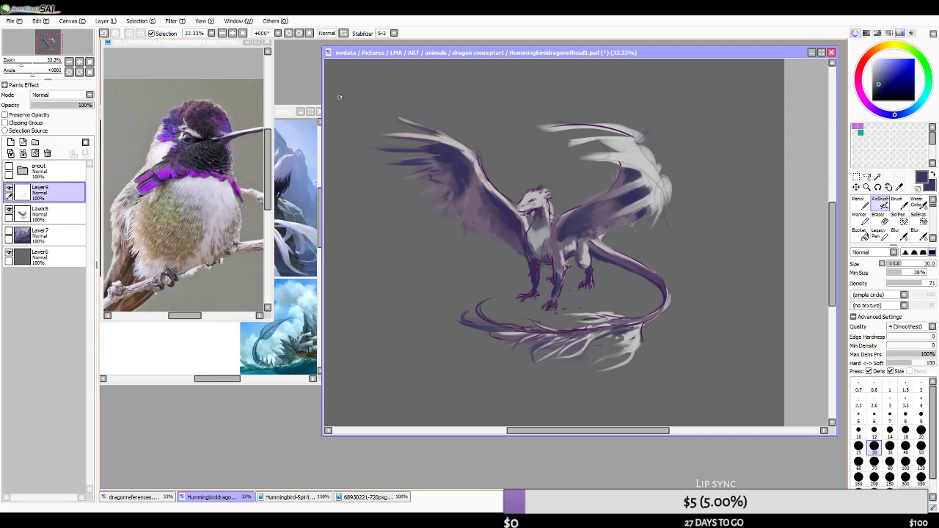
# - Mirror the view and paint over the pale wing's top feather outline with light grey sampled from that wing at size 40
pyautogui.click(329, 33)
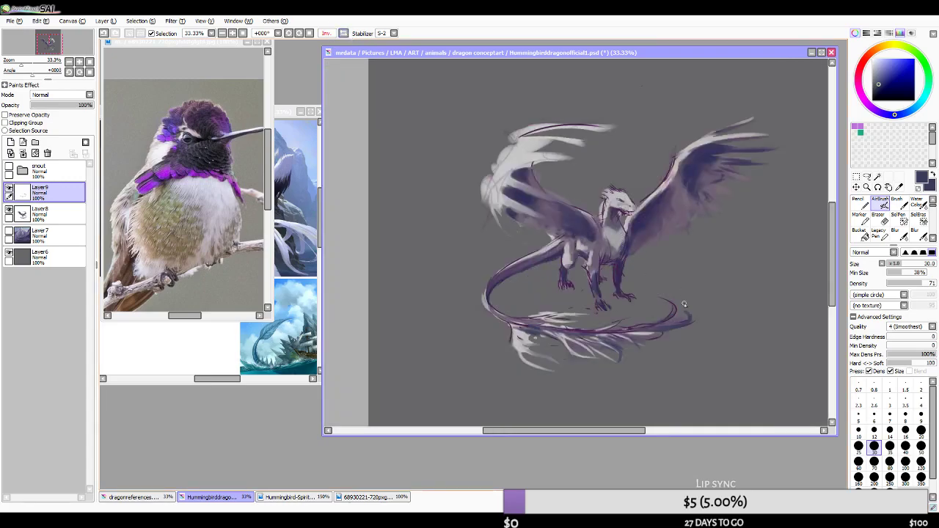
pyautogui.scroll(-4, 640, 253)
pyautogui.scroll(5, 566, 266)
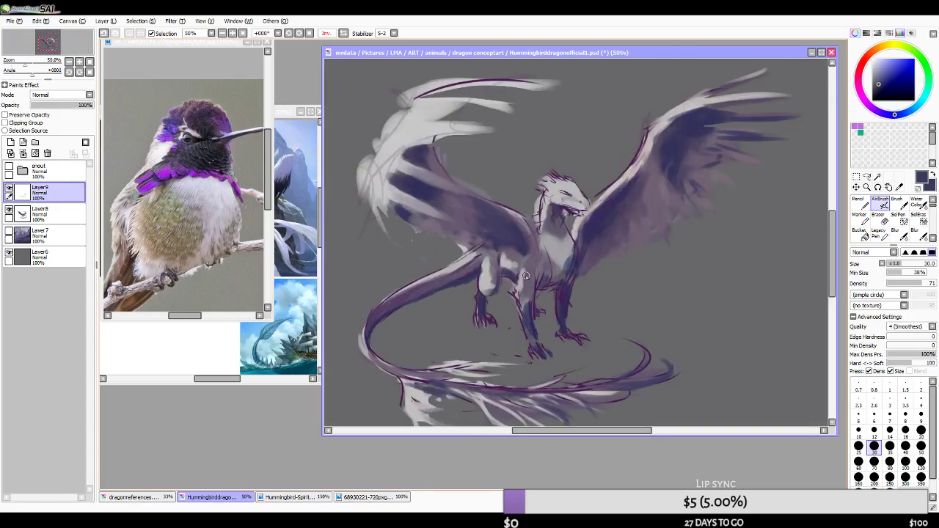
pyautogui.click(283, 496)
pyautogui.scroll(-1, 505, 215)
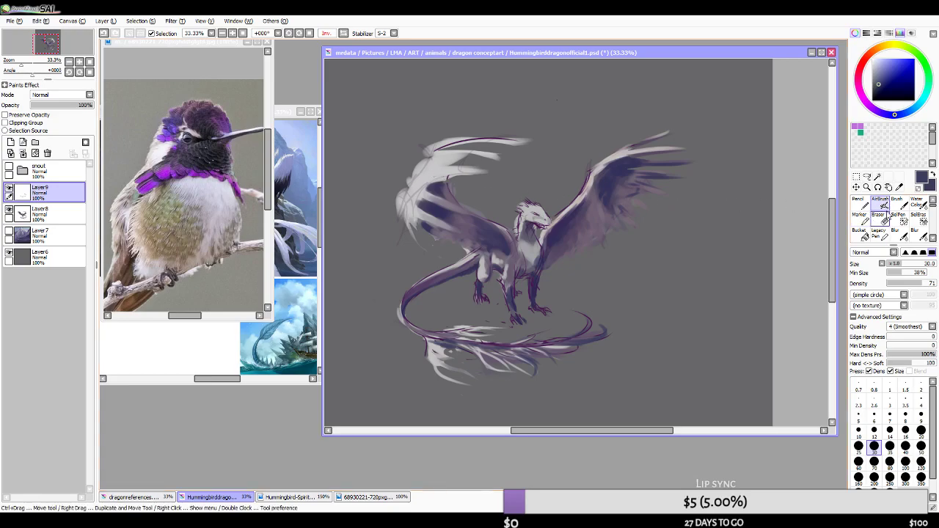
pyautogui.keyDown('alt'); pyautogui.click(441, 161); pyautogui.keyUp('alt')
pyautogui.moveTo(429, 153); pyautogui.dragTo(501, 140)
pyautogui.hotkey('ctrl', 'z')
pyautogui.press(']')
pyautogui.press(']')
pyautogui.moveTo(431, 152); pyautogui.dragTo(514, 138)
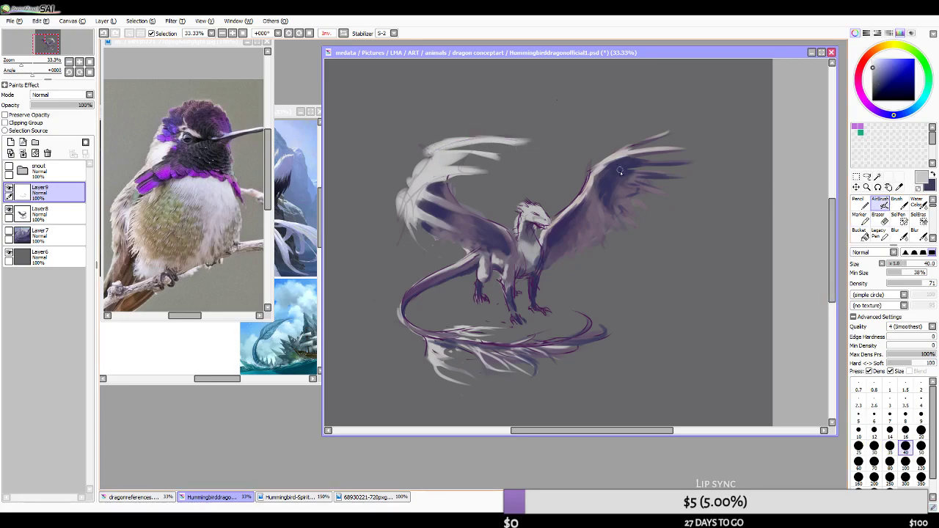
# - Rework the purple wing's feather tips with grey sampled from its topmost feather, undoing unwanted strokes and reducing the AirBrush to size 25
pyautogui.keyDown('alt'); pyautogui.click(652, 137); pyautogui.keyUp('alt')
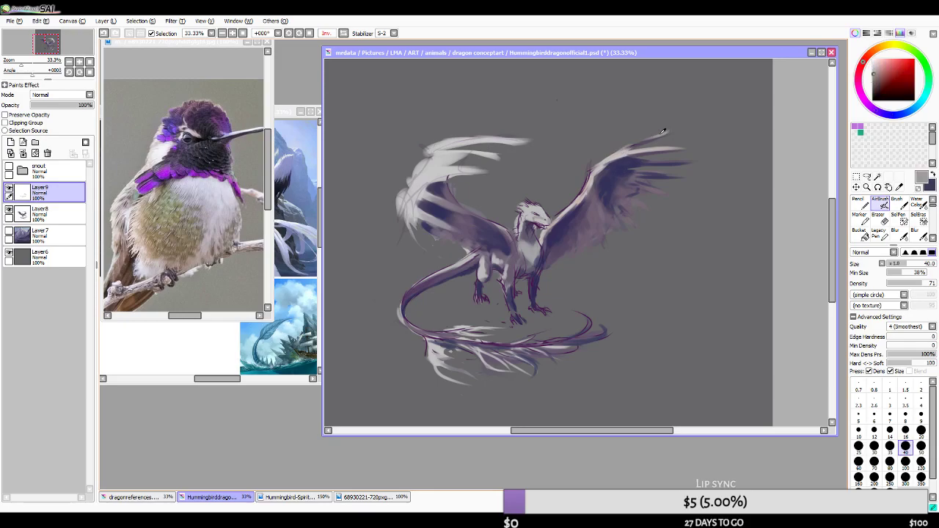
pyautogui.hotkey('ctrl', 'z')
pyautogui.moveTo(665, 176); pyautogui.dragTo(700, 173)
pyautogui.hotkey('ctrl', 'z')
pyautogui.press('[')
pyautogui.press('[')
pyautogui.press('[')
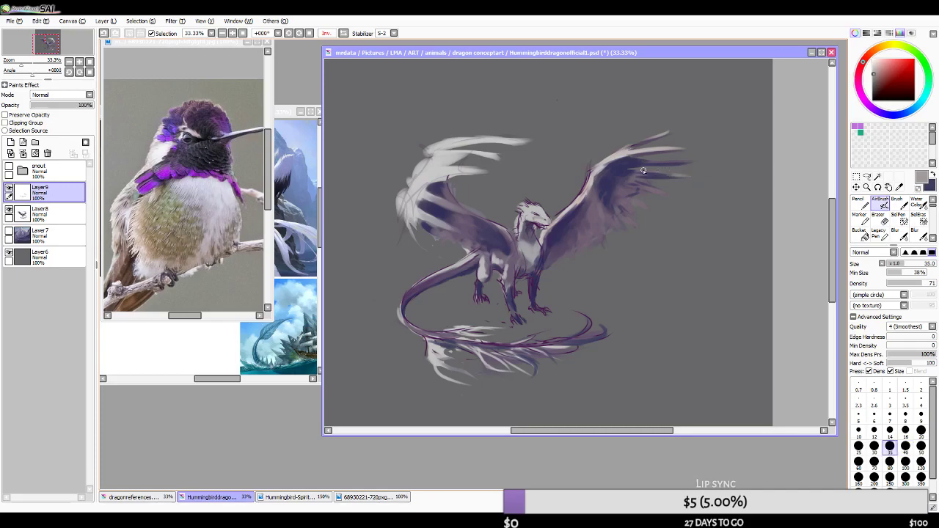
pyautogui.hotkey('ctrl', 'z')
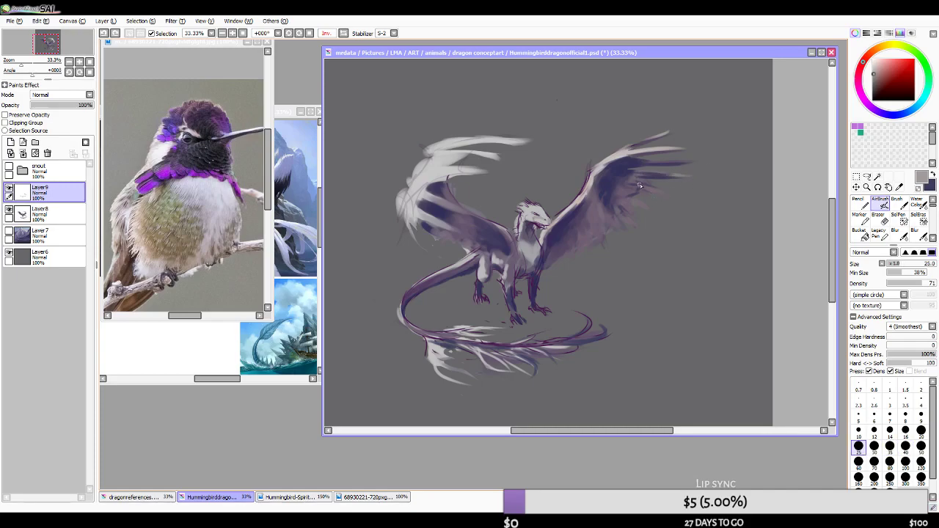
# - Define the purple wing's lower feather edges with grey at AirBrush size 16, checking both normal and mirrored views, and return to size 25
pyautogui.press('[')
pyautogui.press('[')
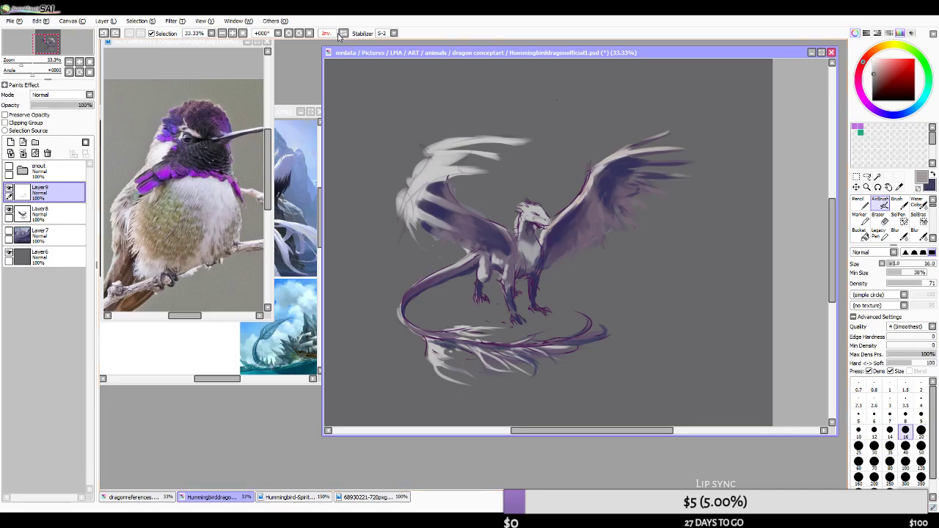
pyautogui.press('h')
pyautogui.moveTo(475, 178); pyautogui.dragTo(511, 176)
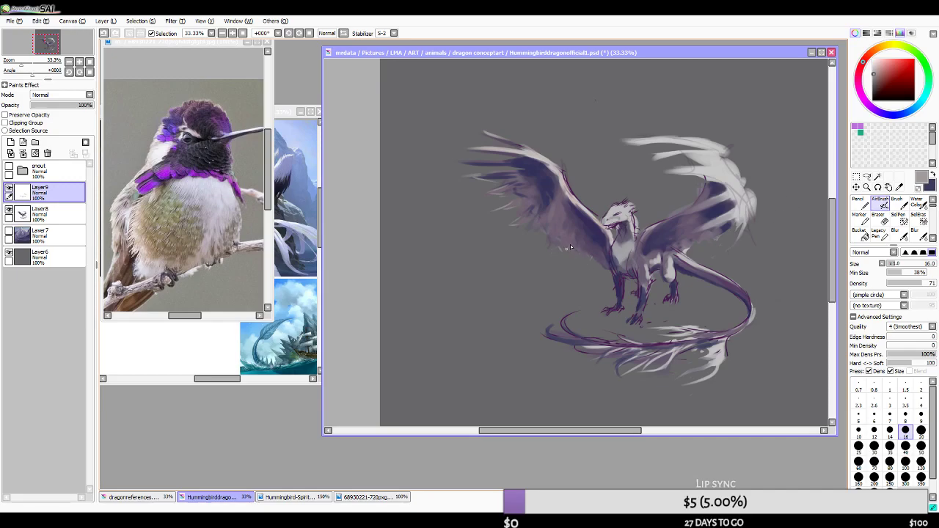
pyautogui.press('h')
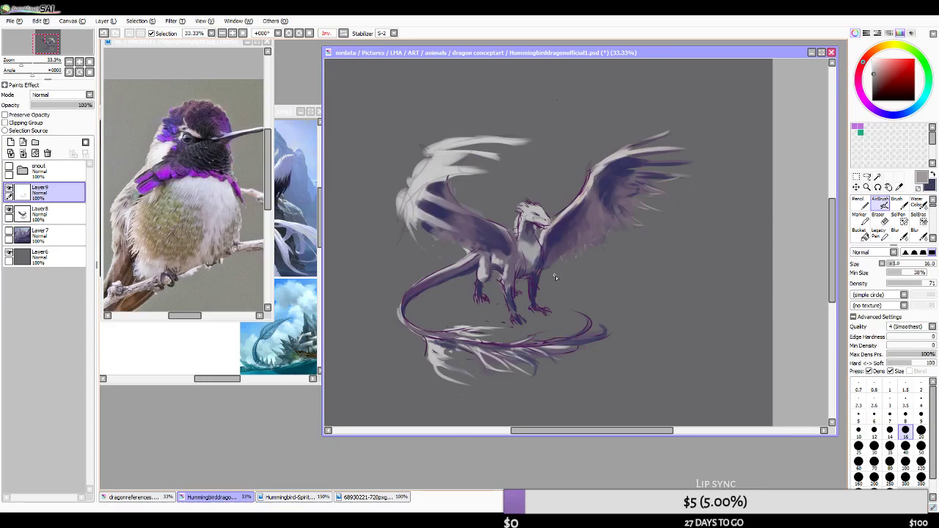
pyautogui.press(']')
pyautogui.press(']')
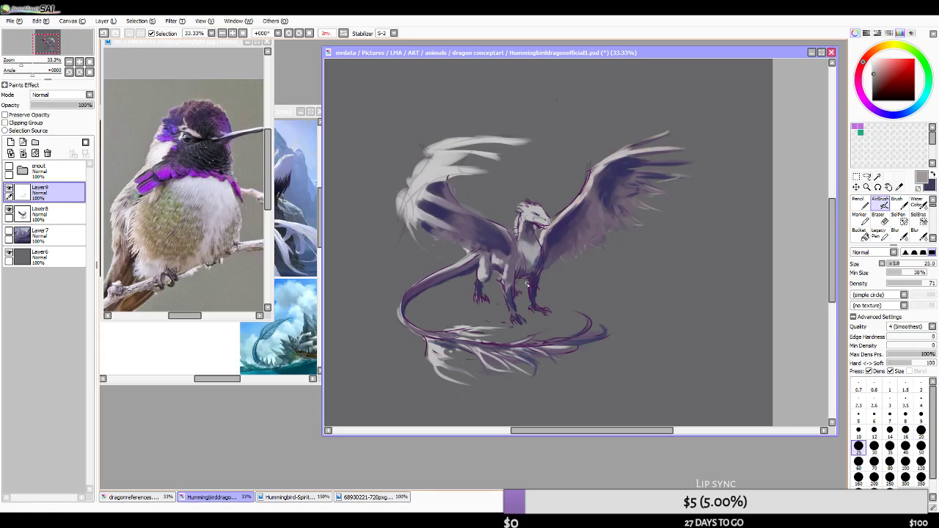
# - Merge Layer9 down into Layer8 and erase stray marks around the tail and feet with the Eraser at size 50
pyautogui.scroll(-2, 528, 284)
pyautogui.scroll(3, 514, 289)
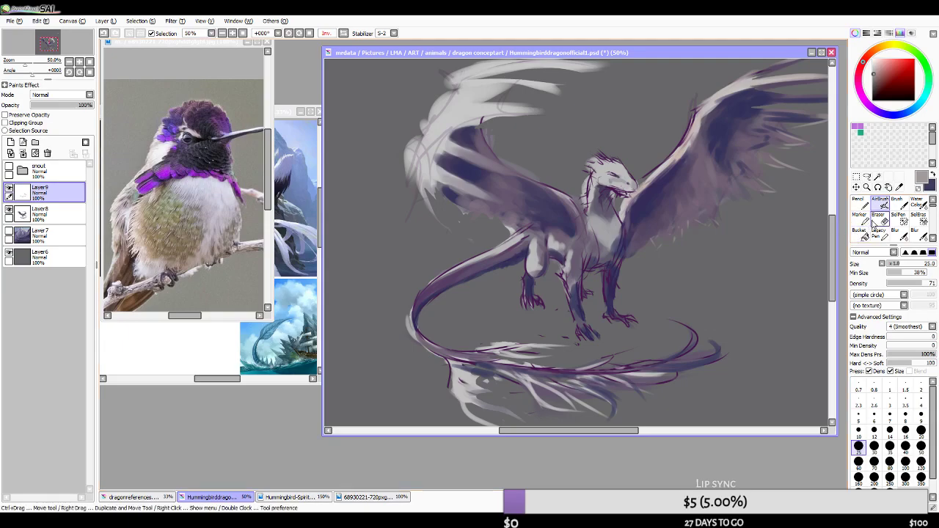
pyautogui.press('e')
pyautogui.press(']')
pyautogui.press(']')
pyautogui.press(']')
pyautogui.press(']')
pyautogui.press(']')
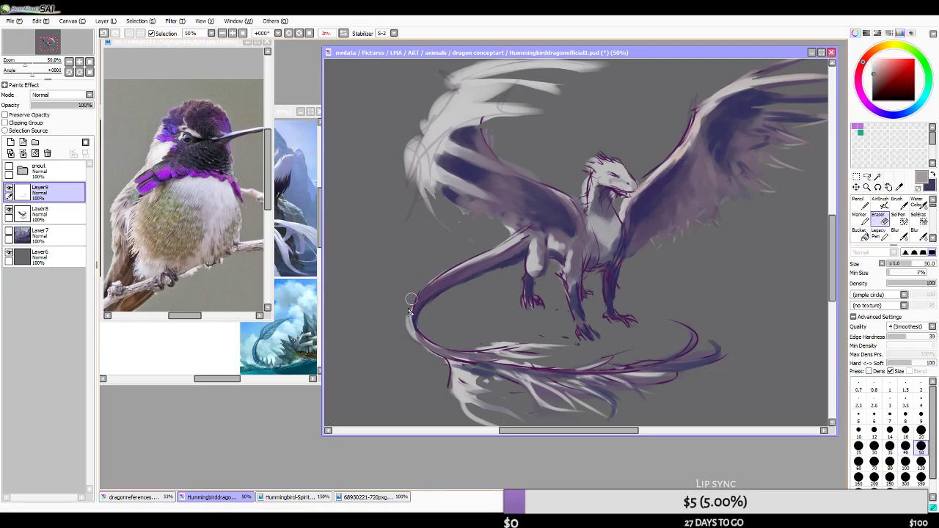
pyautogui.click(22, 153)
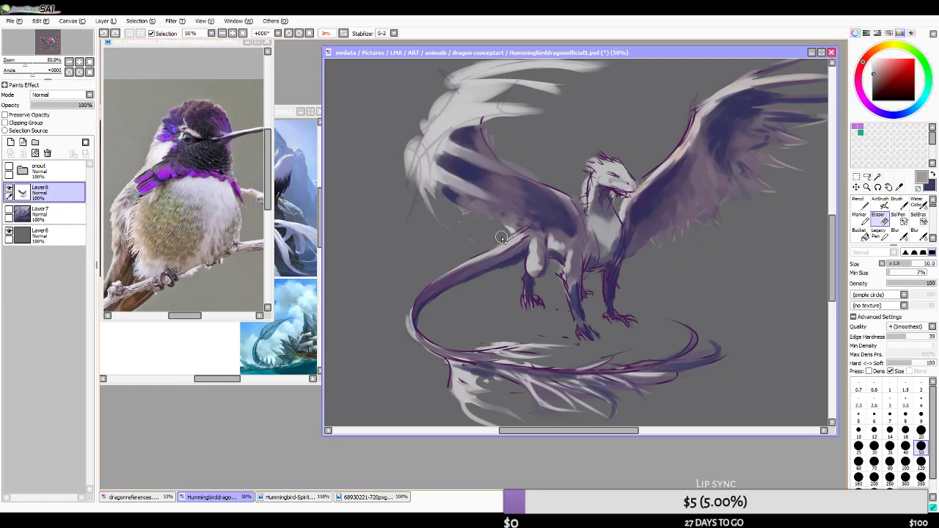
pyautogui.click(341, 34)
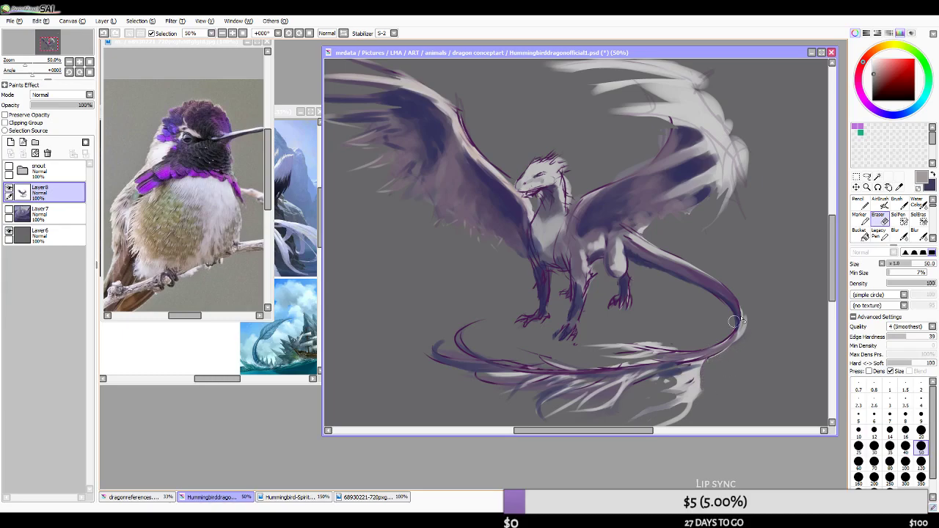
# - Fill the gaps in the feather fan below the tail's bend using the AirBrush at size 30 with purples sampled from the tail
pyautogui.click(880, 200)
pyautogui.keyDown('alt'); pyautogui.click(674, 367); pyautogui.keyUp('alt')
pyautogui.keyDown('alt'); pyautogui.click(681, 360); pyautogui.keyUp('alt')
pyautogui.moveTo(679, 363)
pyautogui.mouseDown()
pyautogui.moveTo(691, 366)
pyautogui.moveTo(667, 384)
pyautogui.moveTo(686, 365)
pyautogui.moveTo(666, 387)
pyautogui.moveTo(676, 395)
pyautogui.moveTo(674, 379)
pyautogui.mouseUp()
pyautogui.keyDown('alt'); pyautogui.click(685, 355); pyautogui.keyUp('alt')
pyautogui.keyDown('alt'); pyautogui.click(671, 377); pyautogui.keyUp('alt')
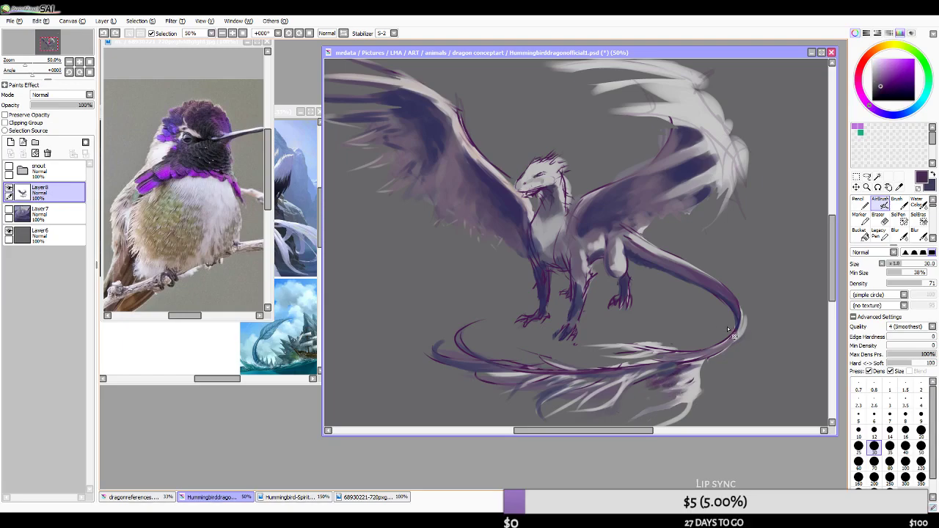
# - Mirror the view, show the Layer7 background painting and make Layer7 the active layer
pyautogui.scroll(-4, 623, 196)
pyautogui.scroll(3, 521, 284)
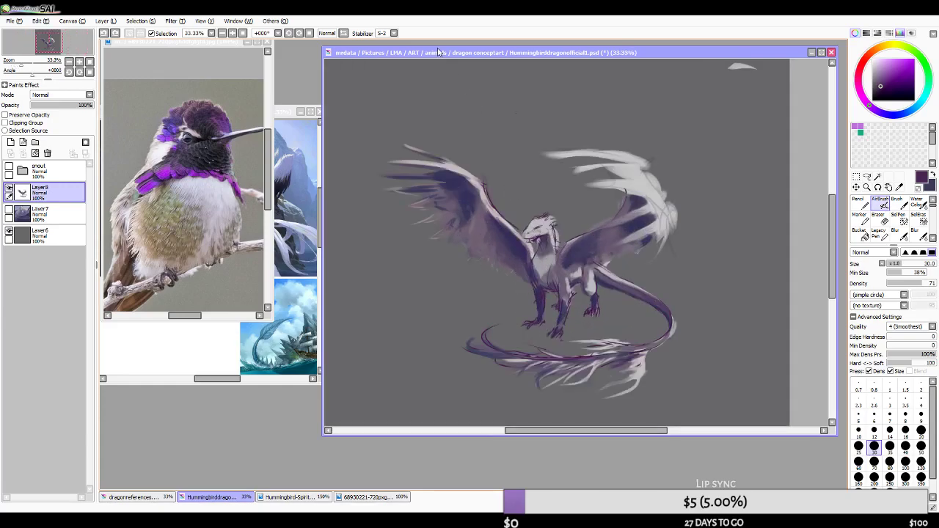
pyautogui.click(327, 33)
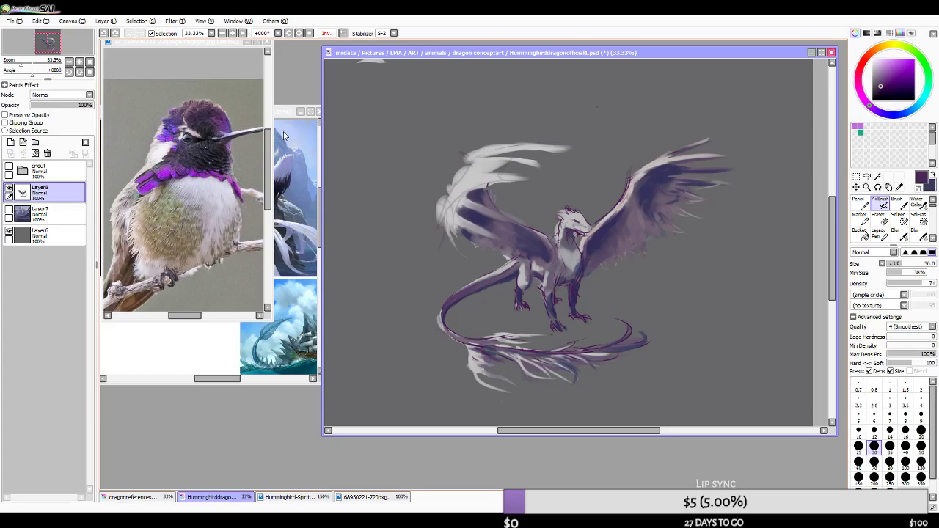
pyautogui.click(9, 212)
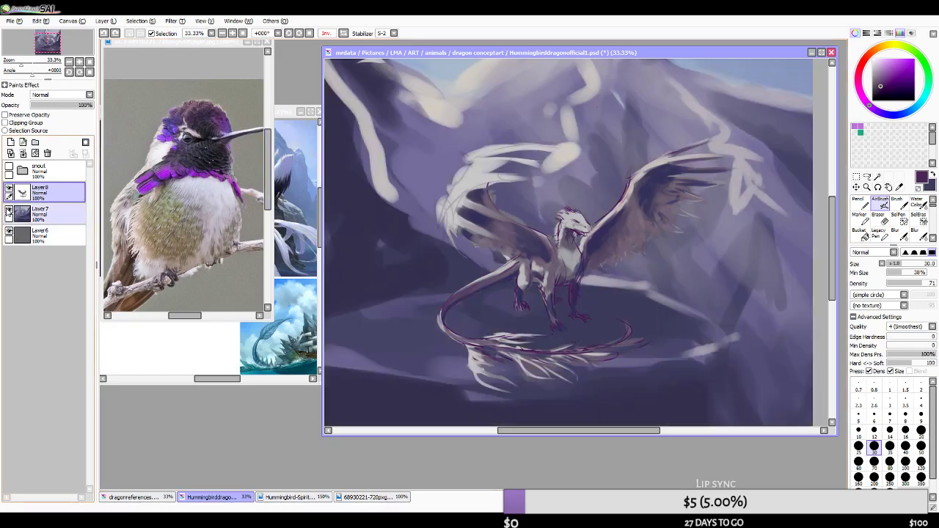
pyautogui.click(44, 218)
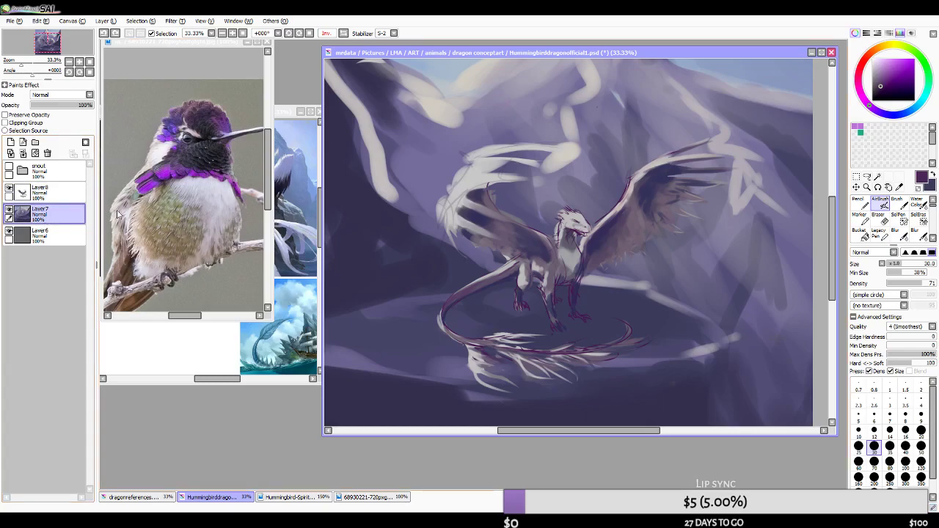
# - Paint a dark teal shadow on the ground beneath the dragon with the AirBrush at size 250
pyautogui.scroll(-2, 408, 161)
pyautogui.press(']')
pyautogui.press(']')
pyautogui.press(']')
pyautogui.press(']')
pyautogui.press(']')
pyautogui.press(']')
pyautogui.press(']')
pyautogui.press(']')
pyautogui.press(']')
pyautogui.press(']')
pyautogui.press(']')
pyautogui.press(']')
pyautogui.press(']')
pyautogui.press(']')
pyautogui.press(']')
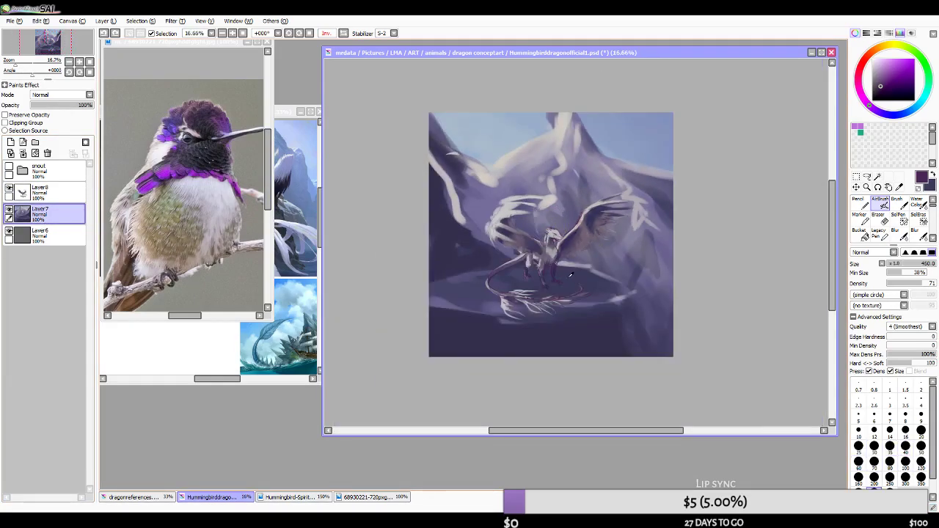
pyautogui.rightClick(571, 275)
pyautogui.moveTo(895, 112)
pyautogui.mouseDown()
pyautogui.moveTo(921, 105)
pyautogui.moveTo(927, 92)
pyautogui.mouseUp()
pyautogui.click(880, 91)
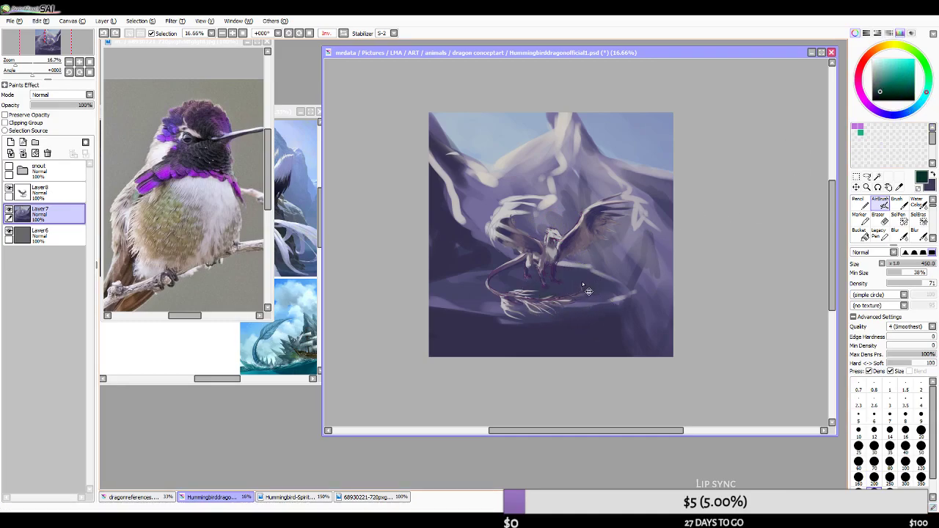
pyautogui.click(876, 93)
pyautogui.press('[')
pyautogui.press('[')
pyautogui.press('[')
pyautogui.press('[')
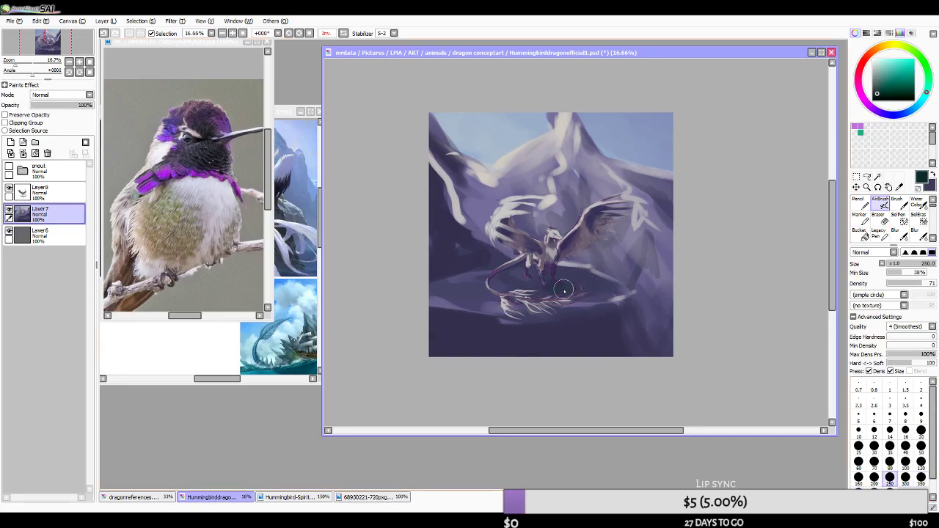
# - Extend the ground shadow around the dragon's feet with the AirBrush at size 160 in sampled dark blue
pyautogui.keyDown('alt'); pyautogui.click(565, 291); pyautogui.keyUp('alt')
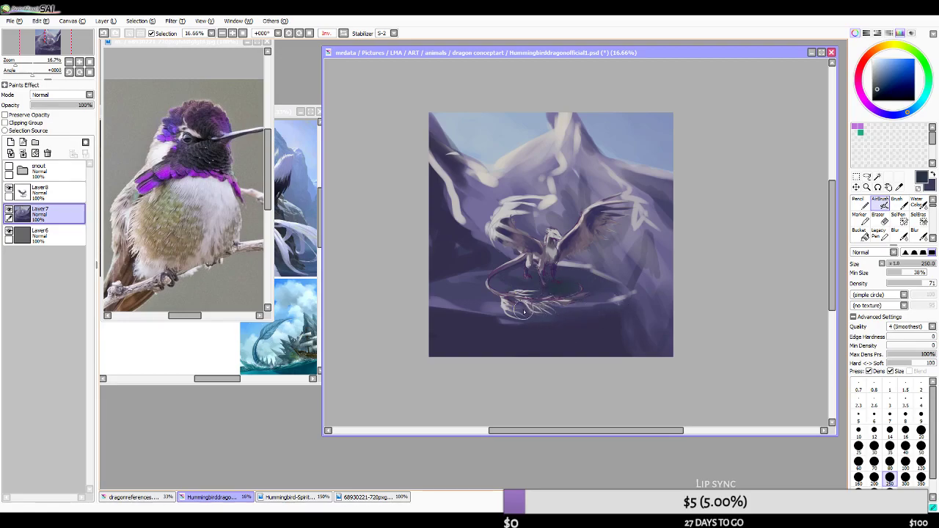
pyautogui.press('[')
pyautogui.press('[')
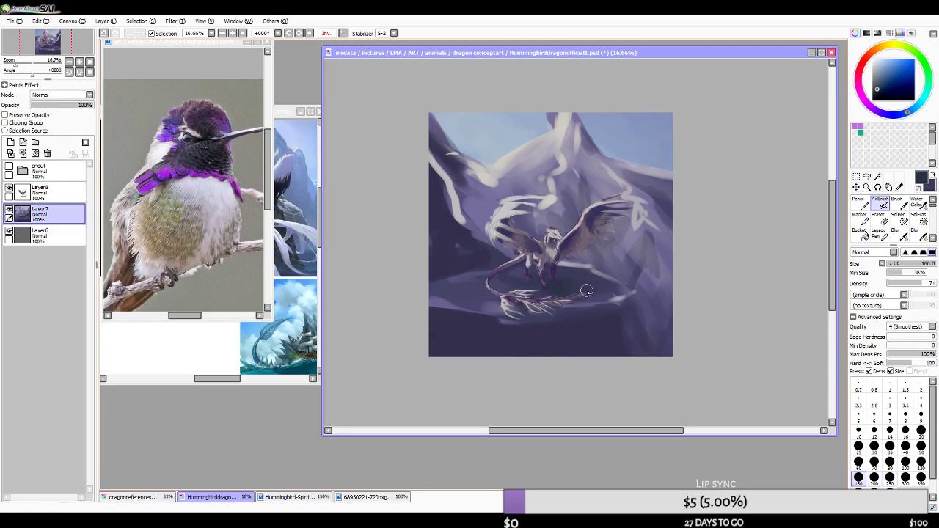
pyautogui.click(879, 94)
pyautogui.rightClick(561, 292)
pyautogui.hotkey('ctrl', 'z')
pyautogui.click(891, 114)
# - Refine the shadow inside the tail's curve with dark blue, undo the unwanted strokes and reduce the AirBrush to size 80
pyautogui.click(890, 477)
pyautogui.rightClick(566, 283)
pyautogui.moveTo(569, 284)
pyautogui.mouseDown()
pyautogui.moveTo(519, 280)
pyautogui.moveTo(589, 299)
pyautogui.moveTo(544, 302)
pyautogui.moveTo(519, 283)
pyautogui.moveTo(503, 286)
pyautogui.moveTo(522, 310)
pyautogui.moveTo(492, 284)
pyautogui.moveTo(542, 280)
pyautogui.moveTo(532, 247)
pyautogui.moveTo(513, 280)
pyautogui.moveTo(495, 283)
pyautogui.moveTo(547, 279)
pyautogui.mouseUp()
pyautogui.hotkey('ctrl', 'z')
pyautogui.press('[')
pyautogui.press('[')
pyautogui.press('[')
pyautogui.press('[')
pyautogui.press('[')
pyautogui.hotkey('ctrl', 'z')
pyautogui.hotkey('ctrl', 'z')
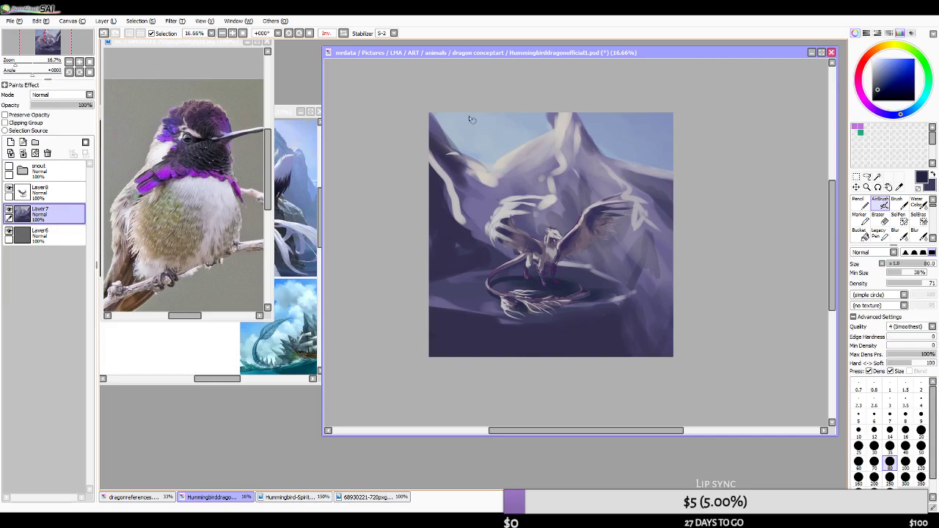
# - Return the view to normal and deepen the shadow beside the tail's bend with the AirBrush at size 120, undoing the last stroke
pyautogui.click(344, 33)
pyautogui.press(']')
pyautogui.press(']')
pyautogui.press(']')
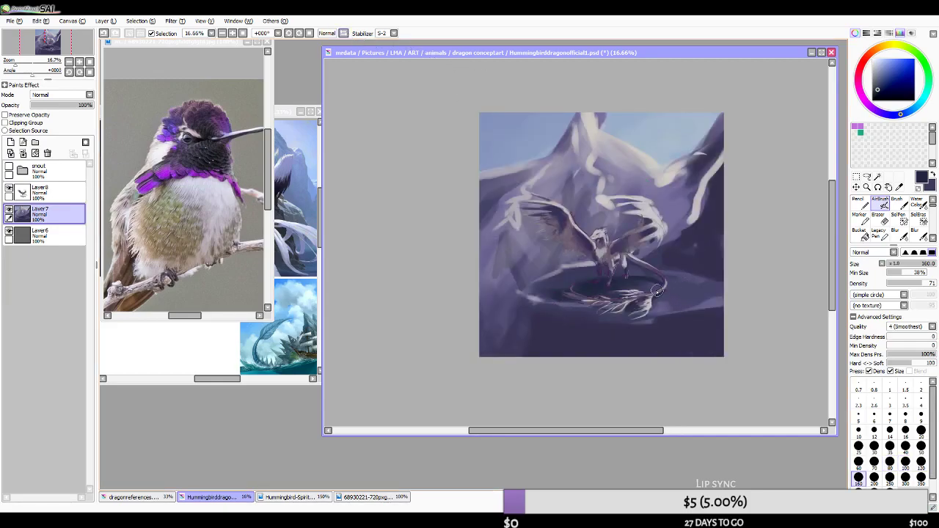
pyautogui.press('[')
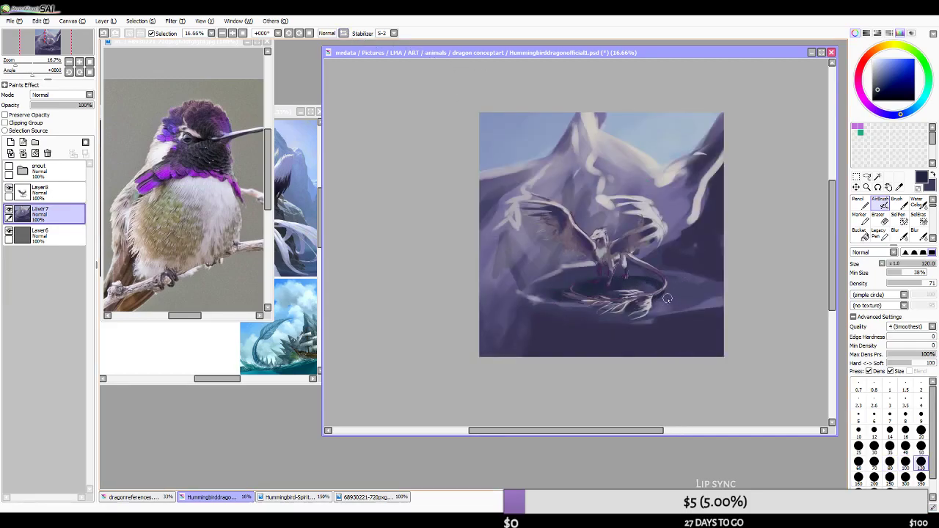
pyautogui.moveTo(654, 285); pyautogui.dragTo(614, 287)
pyautogui.hotkey('ctrl', 'z')
# - Soften the shadow's edge near the tail with the AirBrush at size 160 in blue-grey sampled from the ground
pyautogui.press('e')
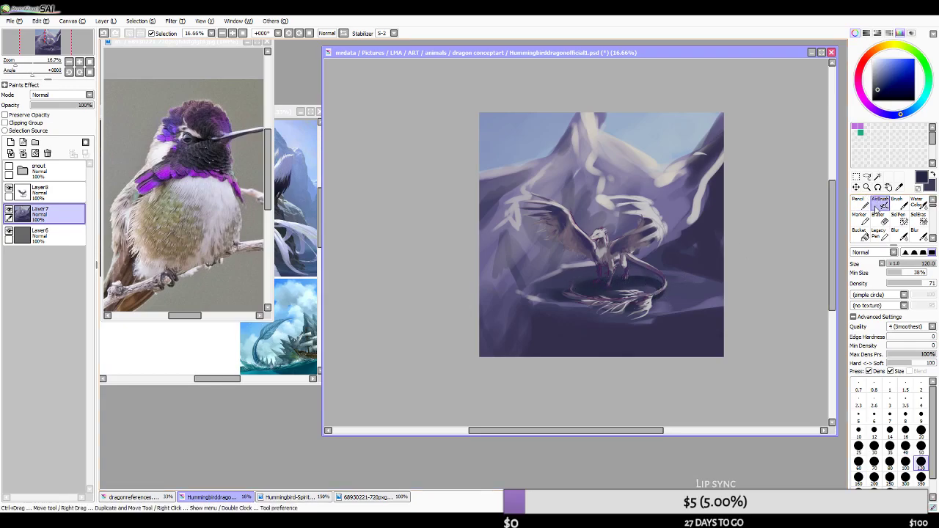
pyautogui.press(']')
pyautogui.keyDown('alt'); pyautogui.click(686, 274); pyautogui.keyUp('alt')
pyautogui.press(']')
pyautogui.press(']')
pyautogui.press(']')
pyautogui.press(']')
pyautogui.press(']')
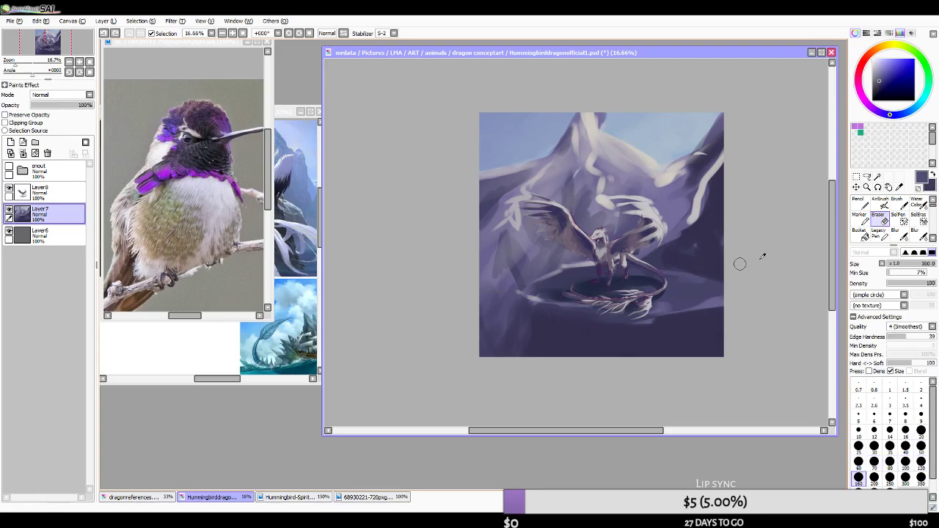
pyautogui.press('v')
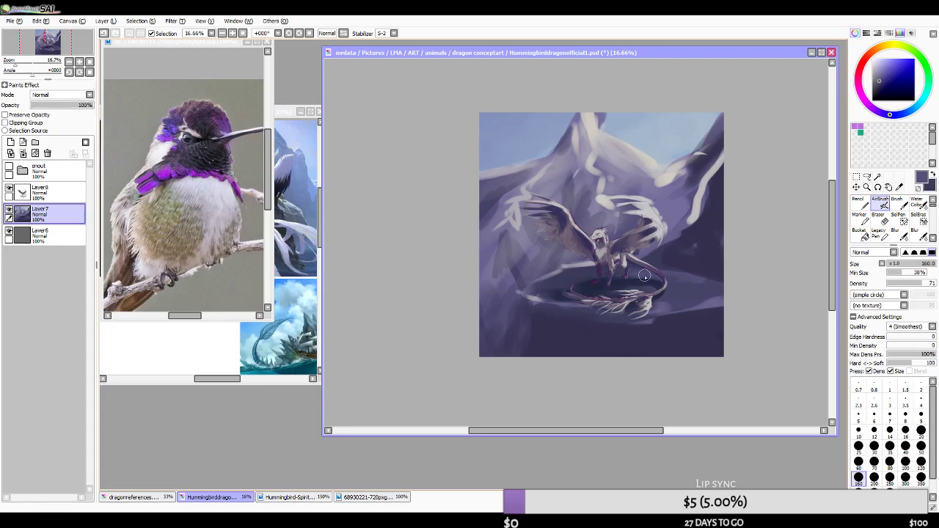
# - Mirror the view and extend the shadow around the tail tip with the AirBrush at size 100 in sampled dark blue
pyautogui.click(342, 33)
pyautogui.press('[')
pyautogui.press('[')
pyautogui.keyDown('alt'); pyautogui.click(587, 279); pyautogui.keyUp('alt')
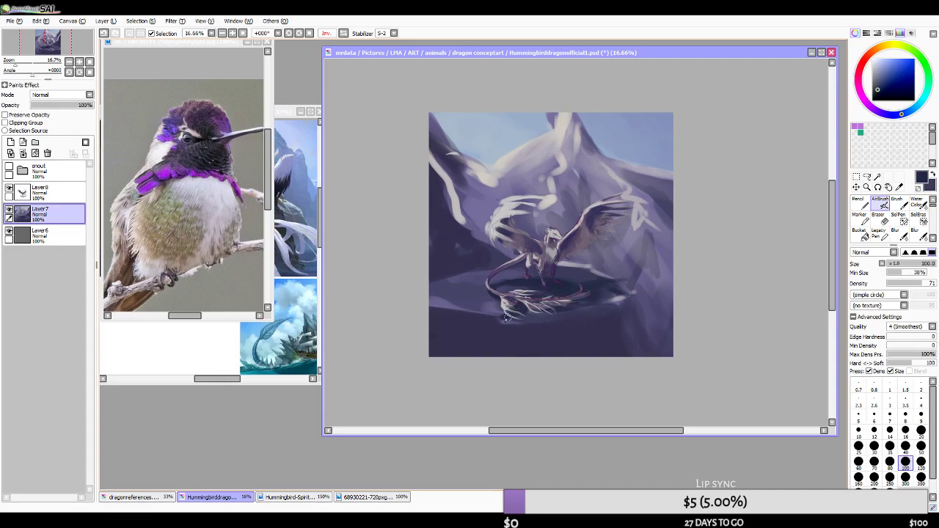
pyautogui.moveTo(603, 302); pyautogui.dragTo(574, 307)
pyautogui.moveTo(453, 115); pyautogui.dragTo(523, 262)
pyautogui.hotkey('ctrl', 'z')
pyautogui.moveTo(405, 122); pyautogui.dragTo(515, 259)
pyautogui.hotkey('ctrl', 'z')
pyautogui.moveTo(455, 115)
pyautogui.mouseDown()
pyautogui.moveTo(487, 211)
pyautogui.moveTo(534, 305)
pyautogui.mouseUp()
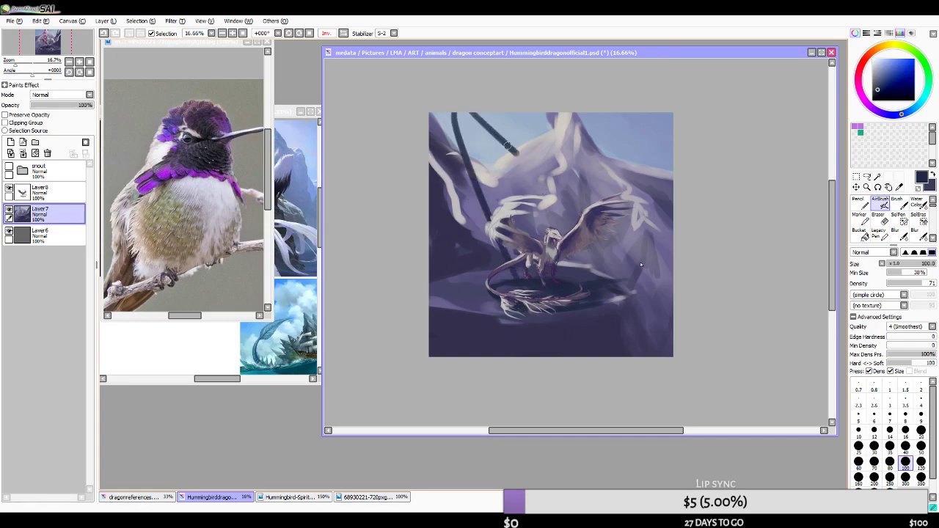
pyautogui.hotkey('ctrl', 'z')
pyautogui.hotkey('ctrl', 'z')
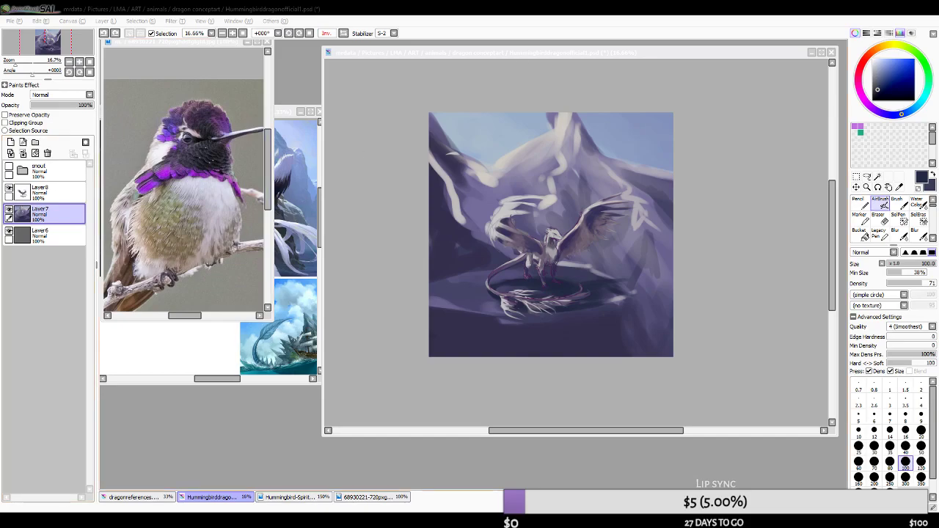
# - Create a new layer above Layer8, set the AirBrush to size 40 and sample a purple-grey from the tail
pyautogui.scroll(2, 551, 275)
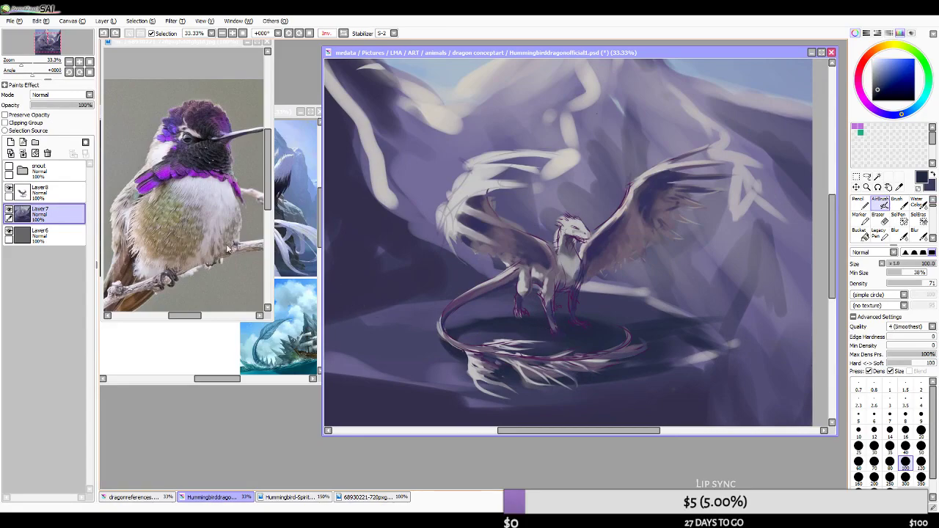
pyautogui.click(44, 192)
pyautogui.click(10, 142)
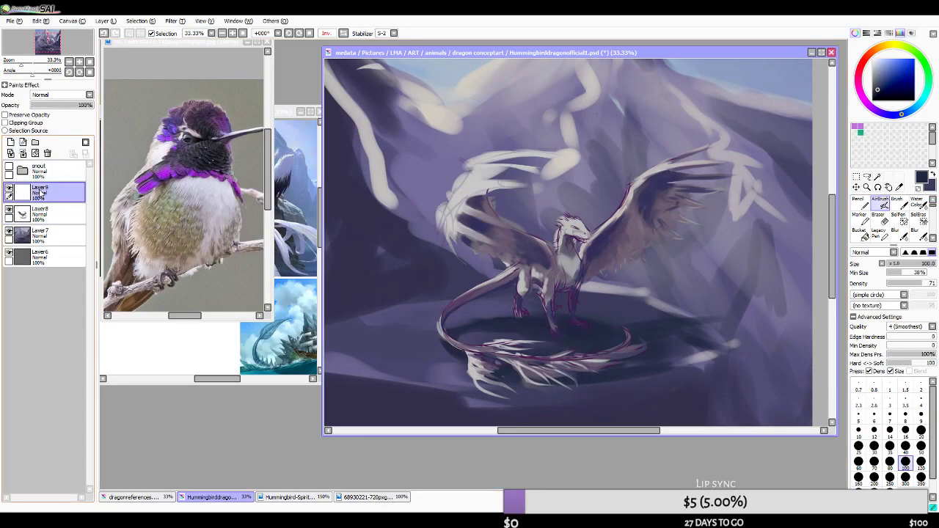
pyautogui.press('[')
pyautogui.press('[')
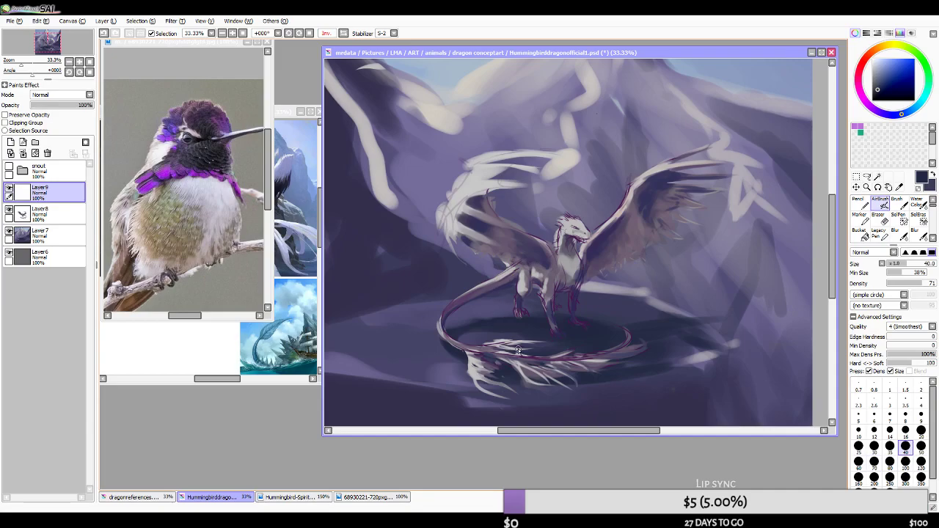
pyautogui.keyDown('alt'); pyautogui.click(489, 351); pyautogui.keyUp('alt')
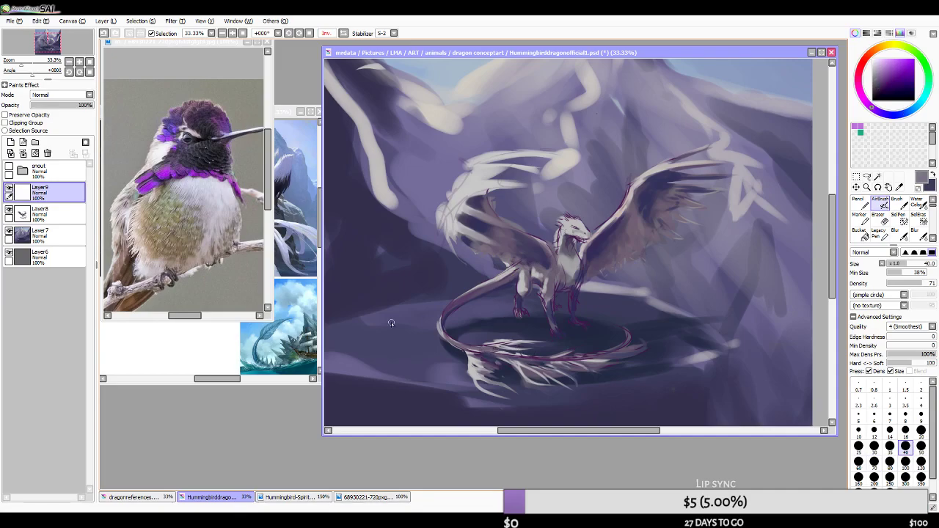
# - Hide the Layer7 background, return the view to normal and make Layer9 active with a dark blue-grey sampled near the tail
pyautogui.click(9, 232)
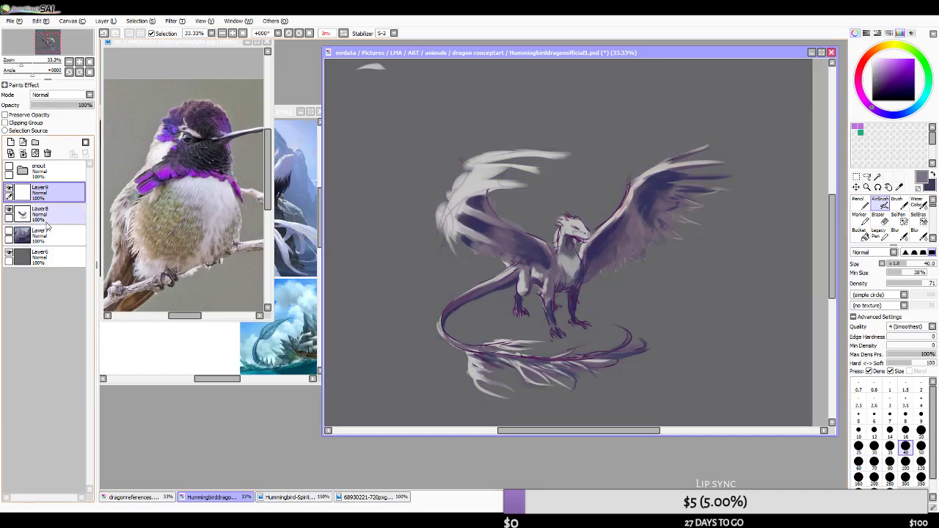
pyautogui.click(44, 215)
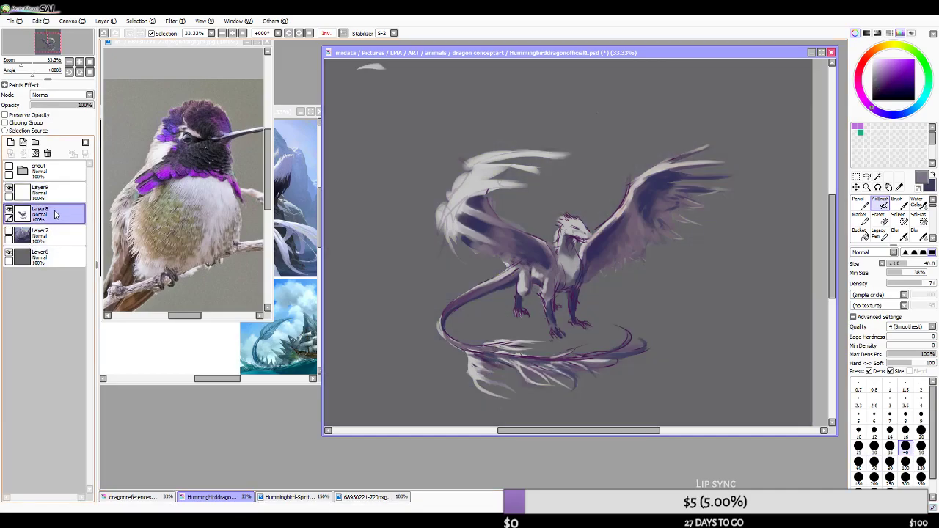
pyautogui.keyDown('alt'); pyautogui.click(569, 367); pyautogui.keyUp('alt')
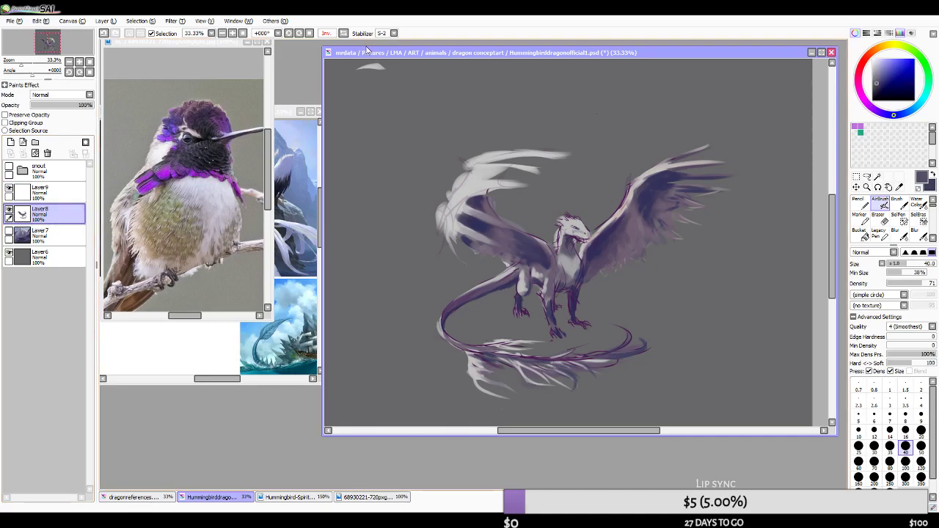
pyautogui.click(342, 34)
pyautogui.click(44, 193)
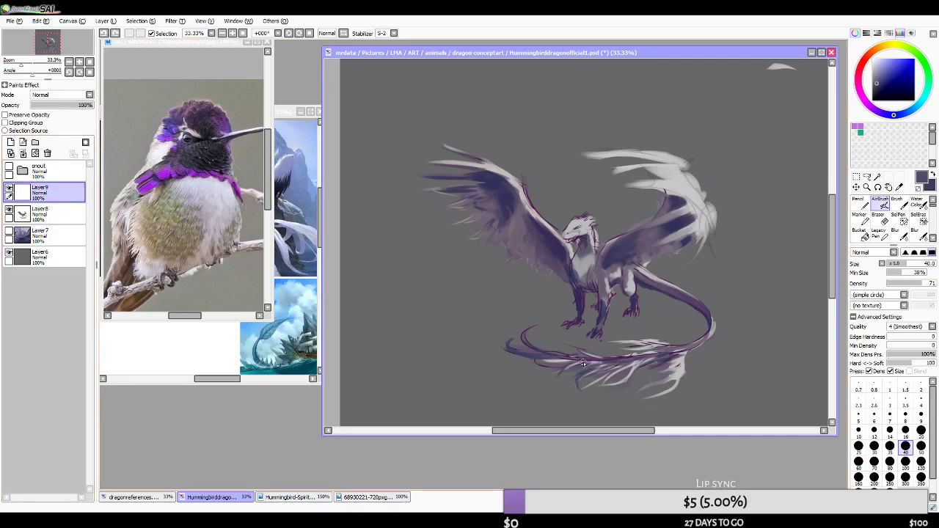
# - Paint the tail's lower feathers on Layer9 with the AirBrush at size 30 in sampled purples, undoing unwanted strokes
pyautogui.press('[')
pyautogui.press('[')
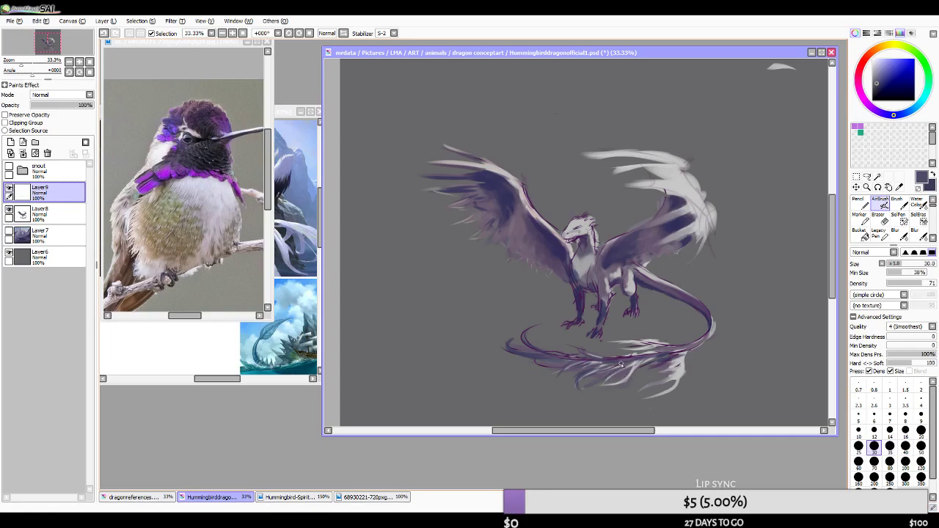
pyautogui.keyDown('alt'); pyautogui.click(618, 374); pyautogui.keyUp('alt')
pyautogui.hotkey('ctrl', 'z')
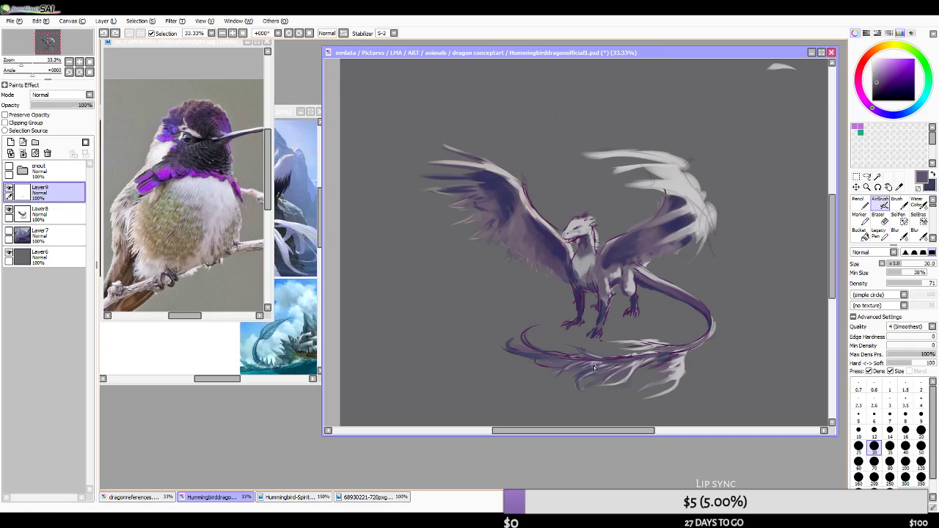
pyautogui.keyDown('alt'); pyautogui.click(550, 354); pyautogui.keyUp('alt')
pyautogui.moveTo(616, 373)
pyautogui.mouseDown()
pyautogui.moveTo(583, 391)
pyautogui.moveTo(593, 366)
pyautogui.mouseUp()
pyautogui.hotkey('ctrl', 'z')
pyautogui.hotkey('ctrl', 'z')
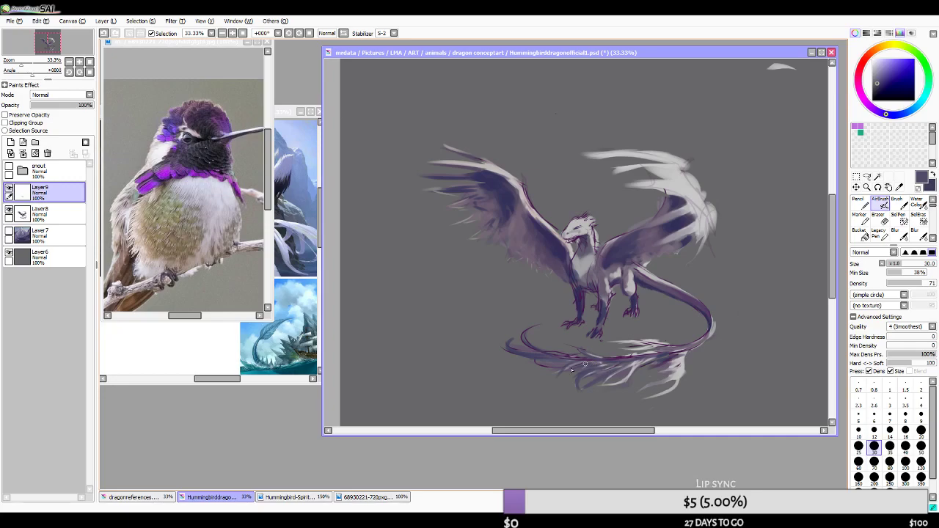
# - Merge Layer9 down into Layer8 and check the dragon briefly against the Layer7 background
pyautogui.scroll(-3, 543, 248)
pyautogui.scroll(3, 551, 254)
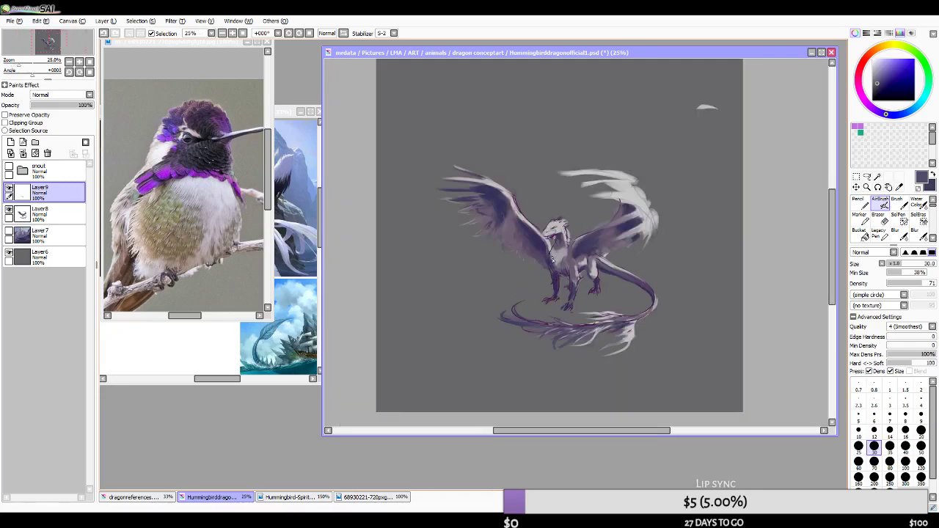
pyautogui.moveTo(589, 296); pyautogui.dragTo(561, 276)
pyautogui.keyDown('ctrl'); pyautogui.click(22, 213); pyautogui.keyUp('ctrl')
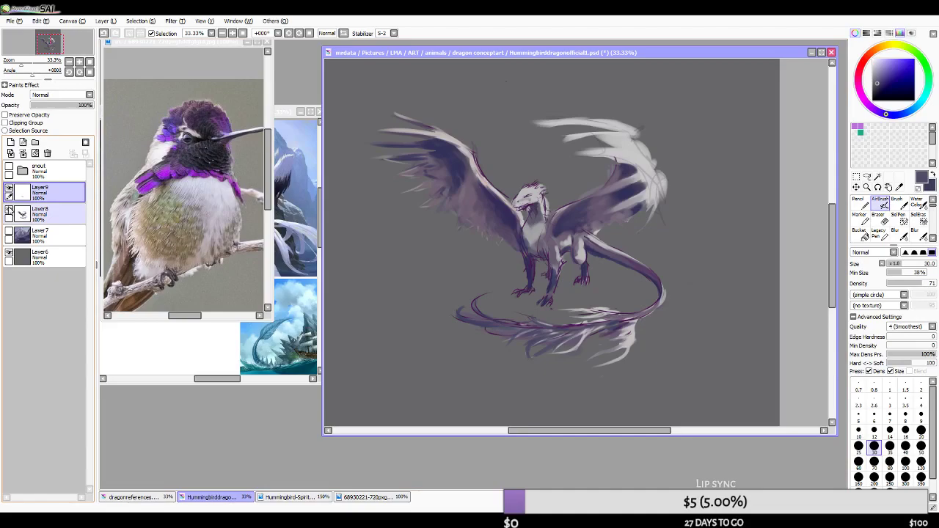
pyautogui.click(23, 153)
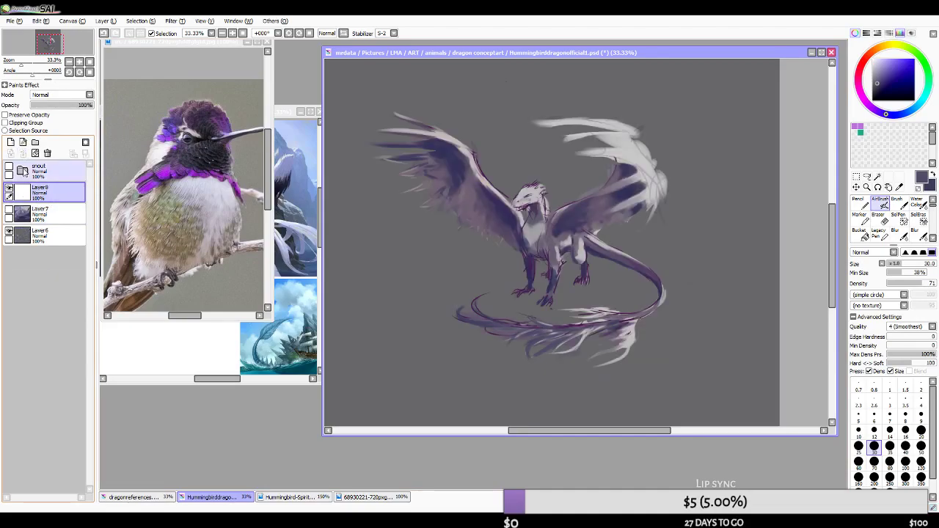
pyautogui.click(15, 208)
pyautogui.click(10, 212)
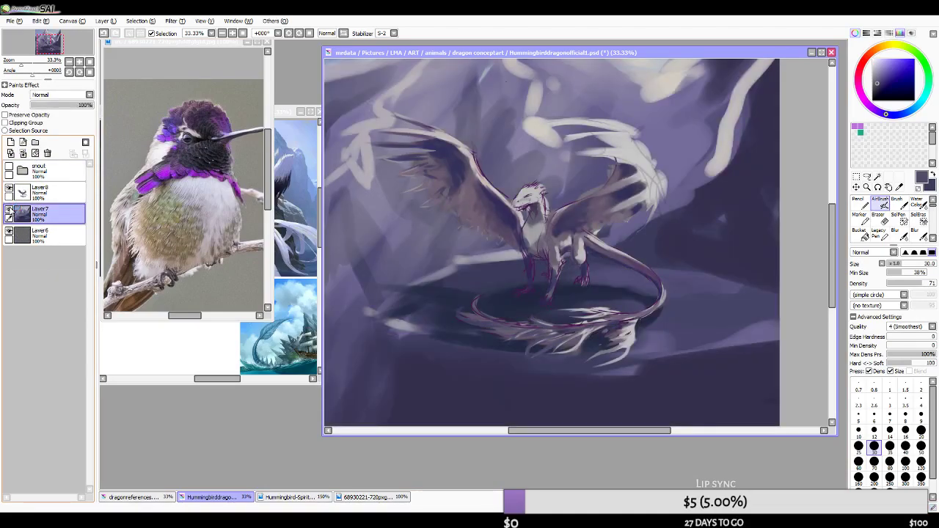
pyautogui.click(10, 212)
# - Add dark purple feather strokes along the tail on Layer8 with the AirBrush at size 20, and check the result in mirrored view
pyautogui.scroll(1, 575, 339)
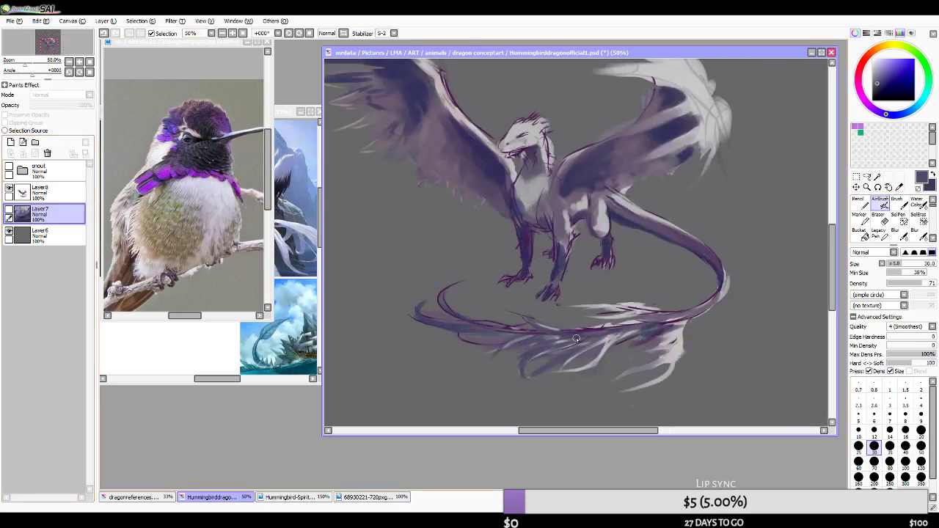
pyautogui.rightClick(525, 248)
pyautogui.press('[')
pyautogui.press('[')
pyautogui.moveTo(433, 318); pyautogui.dragTo(493, 335)
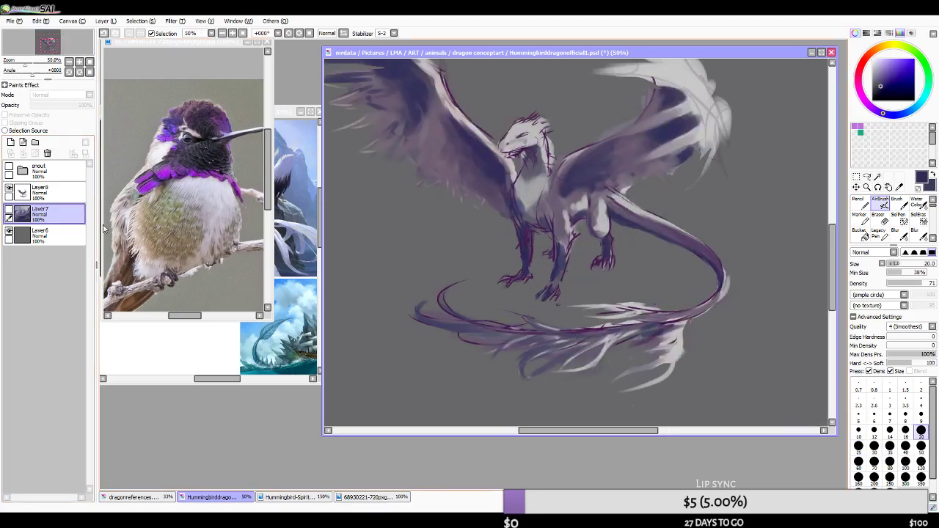
pyautogui.click(63, 193)
pyautogui.rightClick(440, 321)
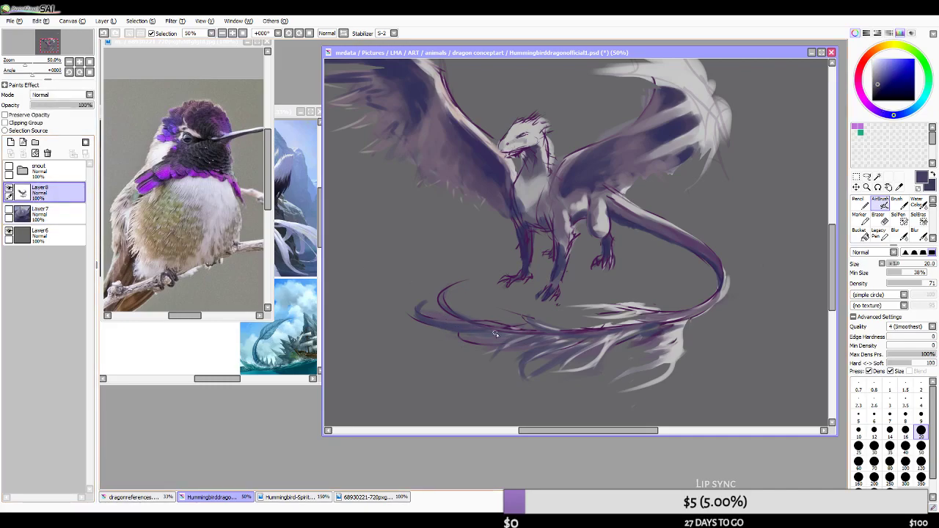
pyautogui.moveTo(468, 337); pyautogui.dragTo(505, 343)
pyautogui.moveTo(530, 316); pyautogui.dragTo(560, 319)
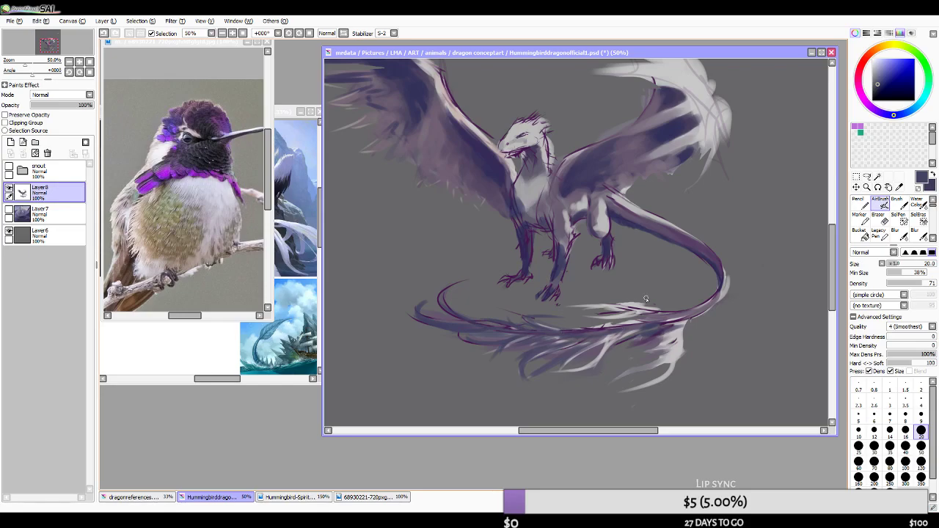
pyautogui.scroll(-3, 646, 298)
pyautogui.scroll(3, 587, 302)
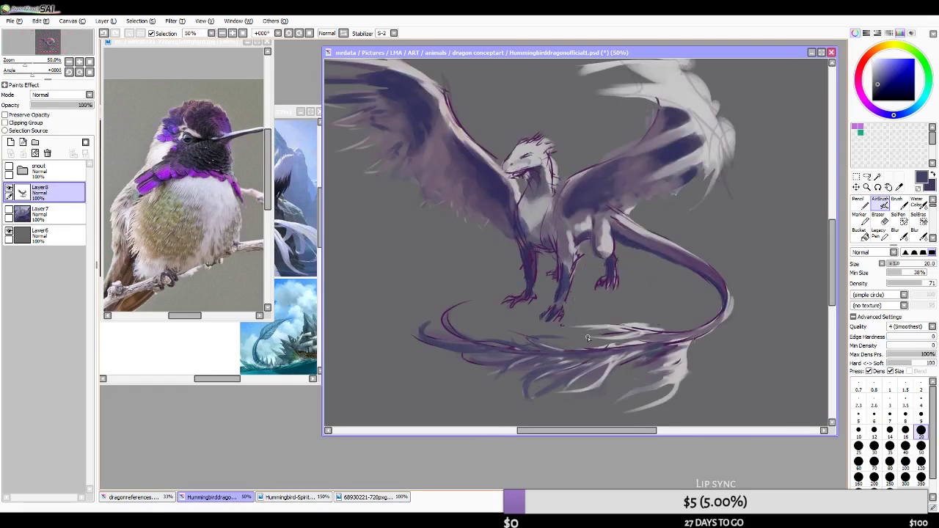
pyautogui.scroll(-1, 587, 337)
pyautogui.press('h')
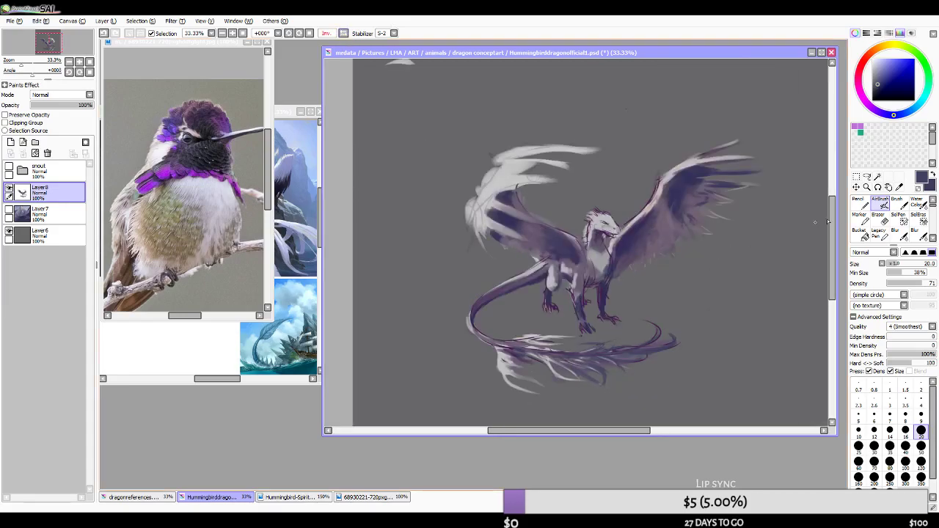
# - Create Layer9 above Layer8 and start shading beneath the dragon's jaw with the AirBrush at size 25 in a sampled muted purple
pyautogui.click(921, 446)
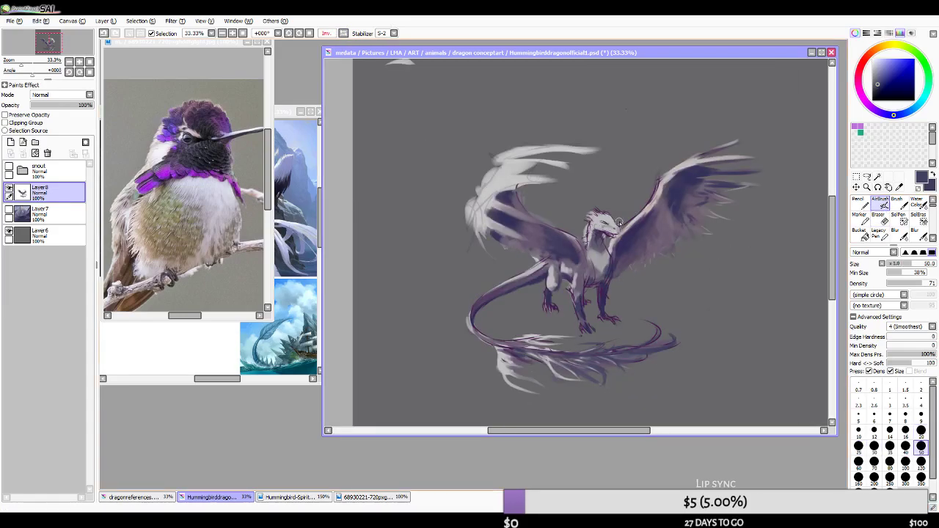
pyautogui.scroll(2, 618, 222)
pyautogui.keyDown('alt'); pyautogui.click(529, 223); pyautogui.keyUp('alt')
pyautogui.press('[')
pyautogui.click(11, 143)
pyautogui.press('[')
pyautogui.press('[')
pyautogui.press('[')
pyautogui.moveTo(467, 420); pyautogui.dragTo(583, 224)
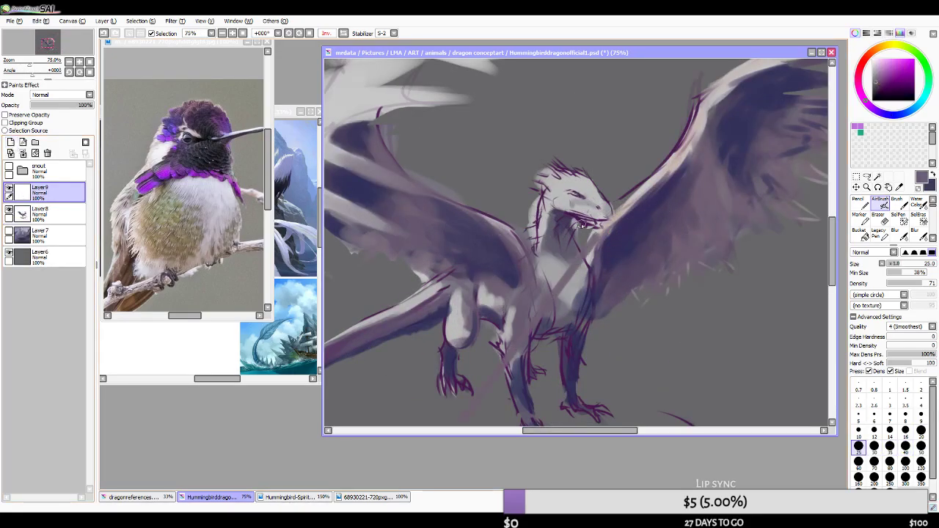
# - Shade the dragon's neck and chest on Layer9 with sampled purple-greys, enlarging the AirBrush to size 35
pyautogui.moveTo(542, 237)
pyautogui.mouseDown()
pyautogui.moveTo(544, 218)
pyautogui.moveTo(534, 226)
pyautogui.moveTo(538, 241)
pyautogui.mouseUp()
pyautogui.rightClick(549, 203)
pyautogui.moveTo(548, 201); pyautogui.dragTo(537, 218)
pyautogui.moveTo(544, 224)
pyautogui.mouseDown()
pyautogui.moveTo(566, 273)
pyautogui.moveTo(544, 250)
pyautogui.moveTo(561, 260)
pyautogui.moveTo(565, 287)
pyautogui.mouseUp()
pyautogui.keyDown('alt'); pyautogui.click(538, 235); pyautogui.keyUp('alt')
pyautogui.press(']')
pyautogui.press(']')
pyautogui.scroll(-4, 555, 251)
pyautogui.scroll(1, 547, 245)
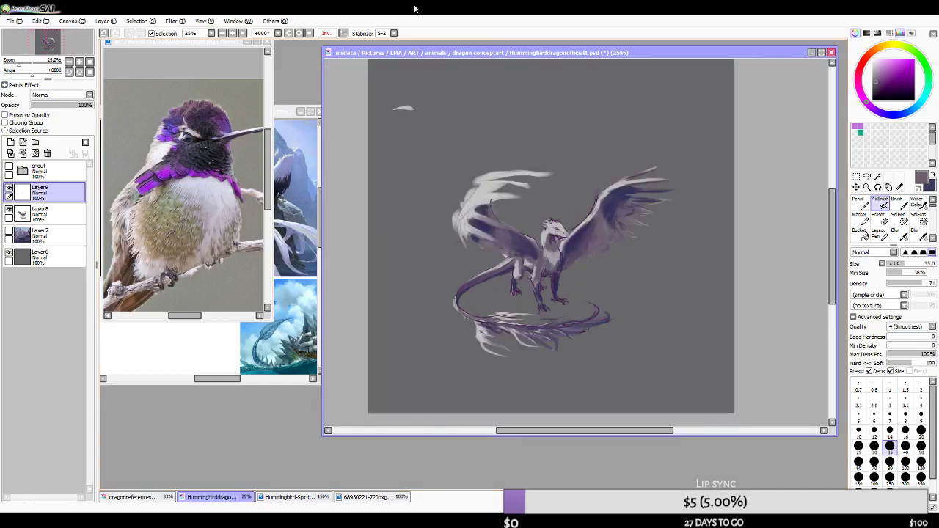
# - Mirror the view and examine the dragon's silhouette with the grey Layer6 background briefly hidden
pyautogui.click(344, 34)
pyautogui.scroll(1, 683, 212)
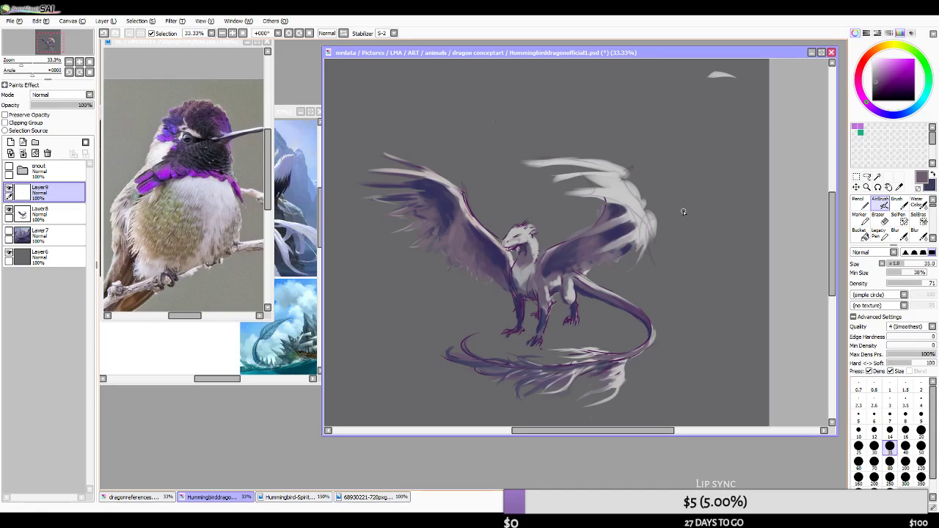
pyautogui.scroll(-1, 639, 289)
pyautogui.scroll(1, 506, 300)
pyautogui.scroll(1, 506, 301)
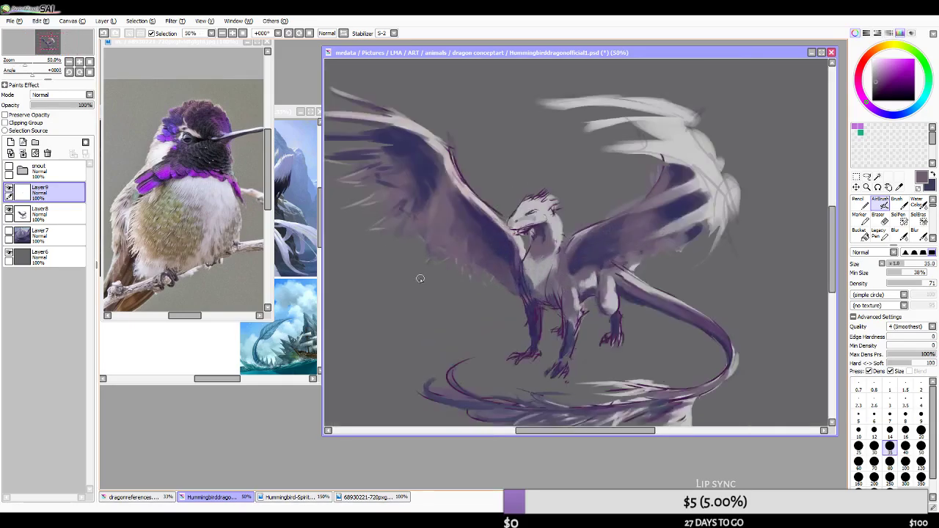
pyautogui.click(10, 253)
pyautogui.scroll(-4, 688, 283)
pyautogui.scroll(2, 616, 271)
pyautogui.click(9, 253)
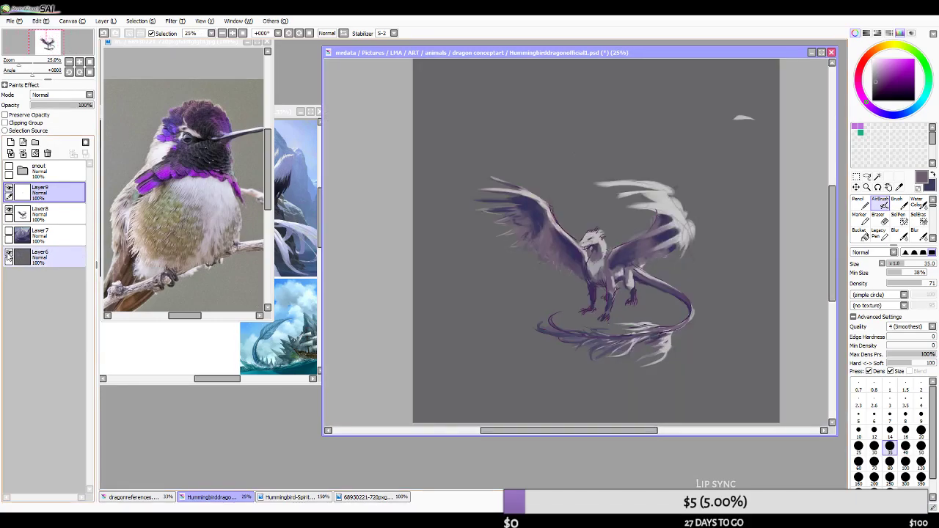
pyautogui.scroll(1, 508, 234)
pyautogui.scroll(-1, 637, 249)
pyautogui.scroll(1, 637, 249)
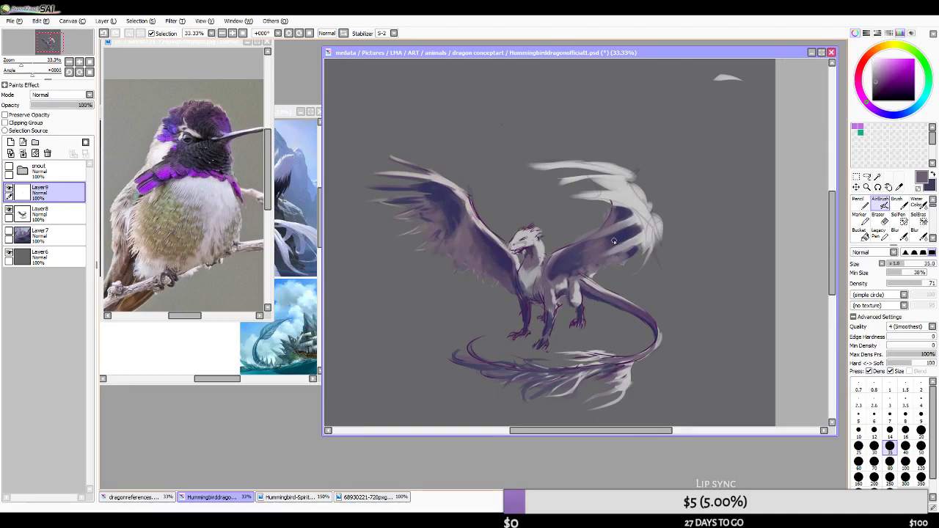
# - Shade softly around the dragon's eye and cheek with the AirBrush at sizes 8 to 20 in muted purple-grey
pyautogui.scroll(3, 533, 240)
pyautogui.scroll(2, 513, 263)
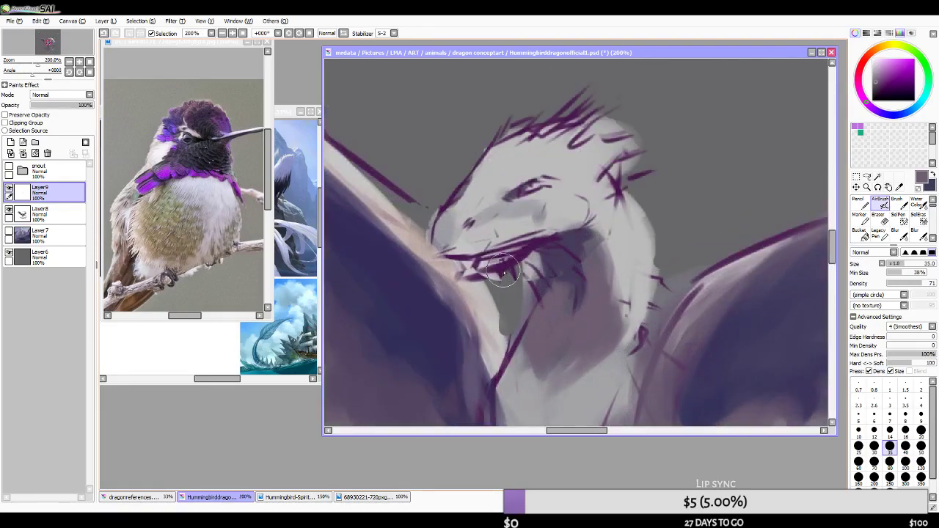
pyautogui.press('[')
pyautogui.press('[')
pyautogui.press('[')
pyautogui.press('[')
pyautogui.press('[')
pyautogui.press('[')
pyautogui.press('[')
pyautogui.press('[')
pyautogui.press('[')
pyautogui.press('[')
pyautogui.press(']')
pyautogui.press(']')
pyautogui.press(']')
pyautogui.press(']')
pyautogui.press(']')
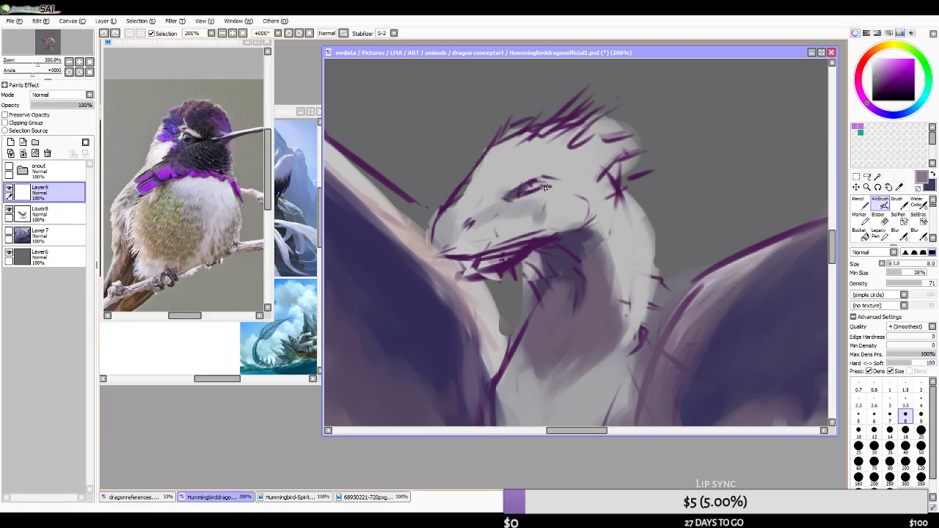
pyautogui.press(']')
pyautogui.press(']')
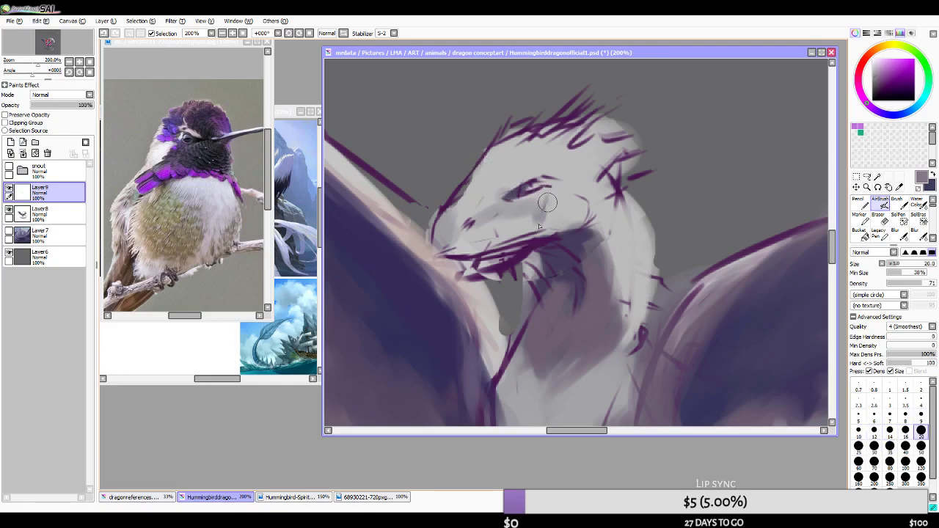
# - Shade the dragon's snout and upper lip with the AirBrush, starting at size 30 and narrowing to 16 and 14
pyautogui.press(']')
pyautogui.press(']')
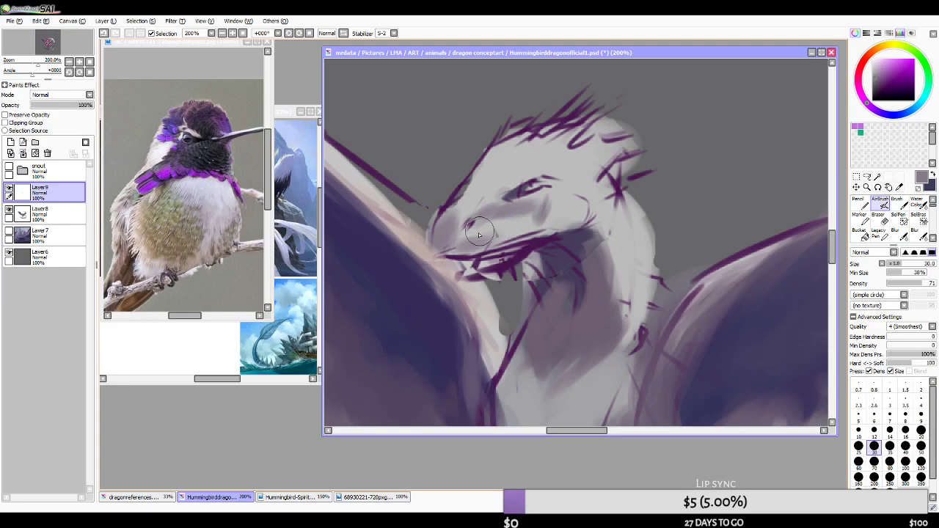
pyautogui.press('[')
pyautogui.press('[')
pyautogui.press('[')
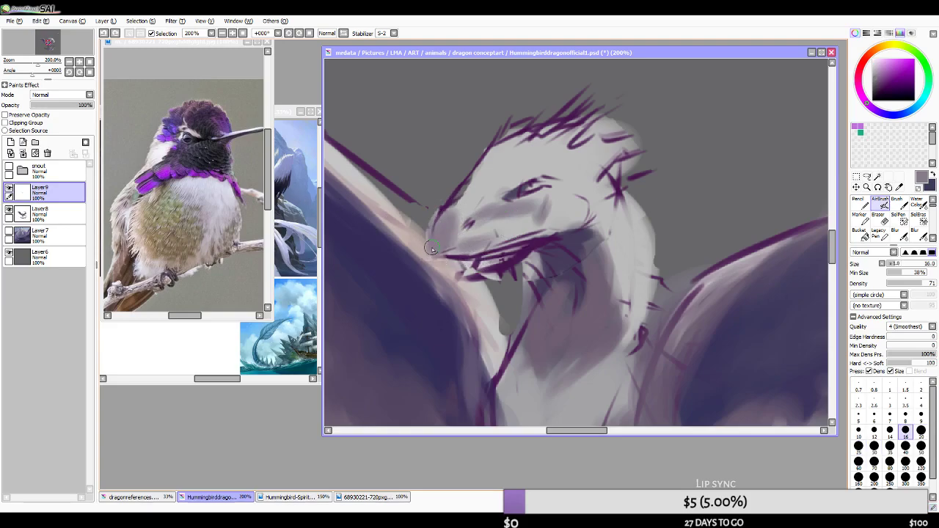
pyautogui.press('[')
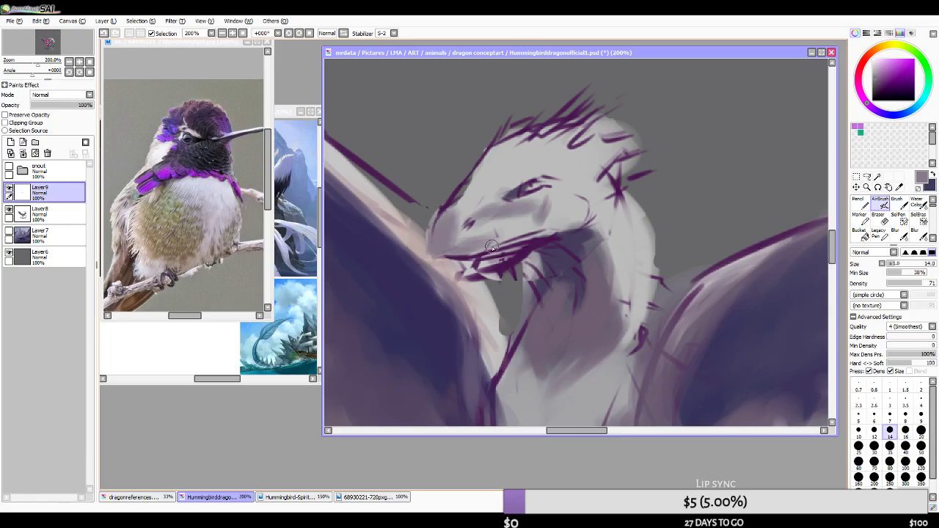
# - Refine the tip of the snout with the AirBrush at size 20 in sampled colours, undoing an unwanted stroke
pyautogui.keyDown('alt'); pyautogui.click(438, 248); pyautogui.keyUp('alt')
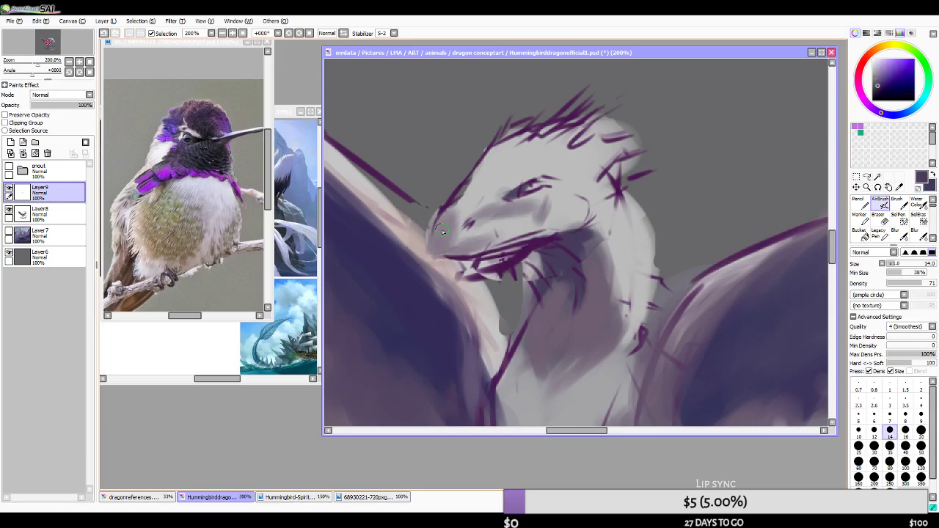
pyautogui.keyDown('alt'); pyautogui.click(443, 231); pyautogui.keyUp('alt')
pyautogui.press(']')
pyautogui.press(']')
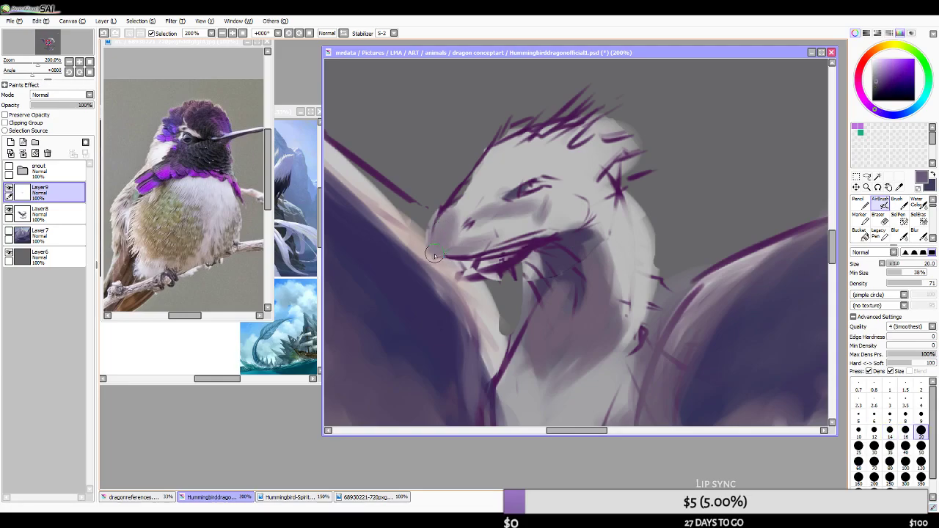
pyautogui.keyDown('alt'); pyautogui.click(431, 252); pyautogui.keyUp('alt')
pyautogui.moveTo(431, 251); pyautogui.dragTo(440, 213)
pyautogui.hotkey('ctrl', 'z')
pyautogui.moveTo(432, 257)
pyautogui.mouseDown()
pyautogui.moveTo(458, 218)
pyautogui.moveTo(437, 227)
pyautogui.moveTo(442, 251)
pyautogui.mouseUp()
# - Refine the jaw and front of the throat with the AirBrush at sizes 8 and 10 in sampled purple and light grey, undoing unwanted strokes
pyautogui.press('[')
pyautogui.press('[')
pyautogui.press('[')
pyautogui.press('[')
pyautogui.press('[')
pyautogui.press('[')
pyautogui.keyDown('alt'); pyautogui.click(473, 223); pyautogui.keyUp('alt')
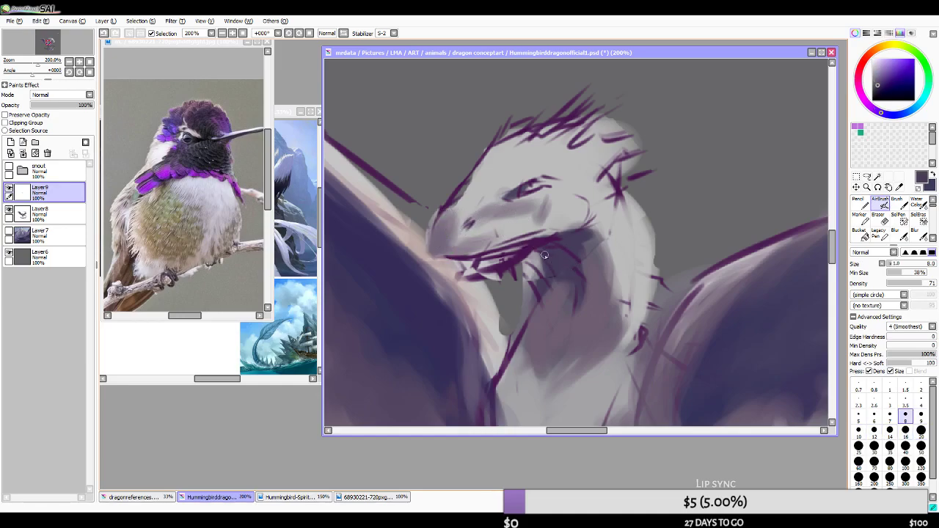
pyautogui.keyDown('alt'); pyautogui.click(543, 257); pyautogui.keyUp('alt')
pyautogui.moveTo(531, 262); pyautogui.dragTo(540, 295)
pyautogui.hotkey('ctrl', 'z')
pyautogui.moveTo(536, 257)
pyautogui.mouseDown()
pyautogui.moveTo(537, 285)
pyautogui.moveTo(545, 276)
pyautogui.moveTo(530, 254)
pyautogui.moveTo(529, 300)
pyautogui.moveTo(529, 226)
pyautogui.moveTo(526, 288)
pyautogui.moveTo(521, 269)
pyautogui.moveTo(531, 295)
pyautogui.moveTo(527, 285)
pyautogui.moveTo(511, 336)
pyautogui.mouseUp()
pyautogui.hotkey('ctrl', 'z')
pyautogui.hotkey('ctrl', 'z')
pyautogui.press(']')
pyautogui.press(']')
pyautogui.keyDown('alt'); pyautogui.click(567, 183); pyautogui.keyUp('alt')
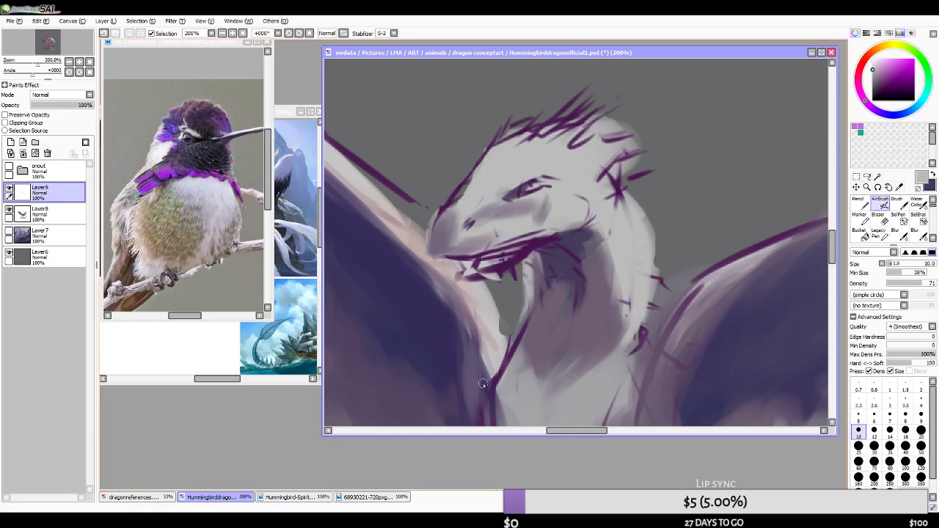
# - Return the view from mirrored to normal and check the whole dragon
pyautogui.scroll(-6, 555, 274)
pyautogui.scroll(1, 556, 242)
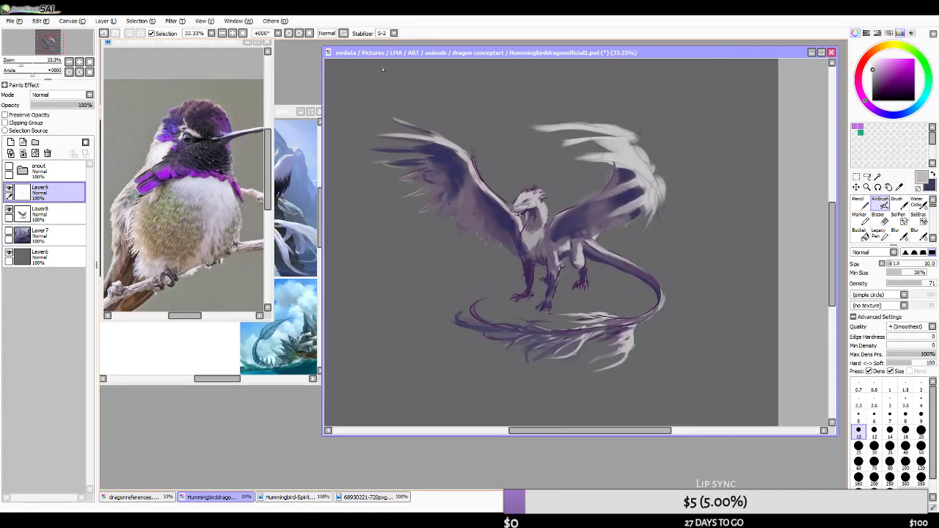
pyautogui.click(343, 34)
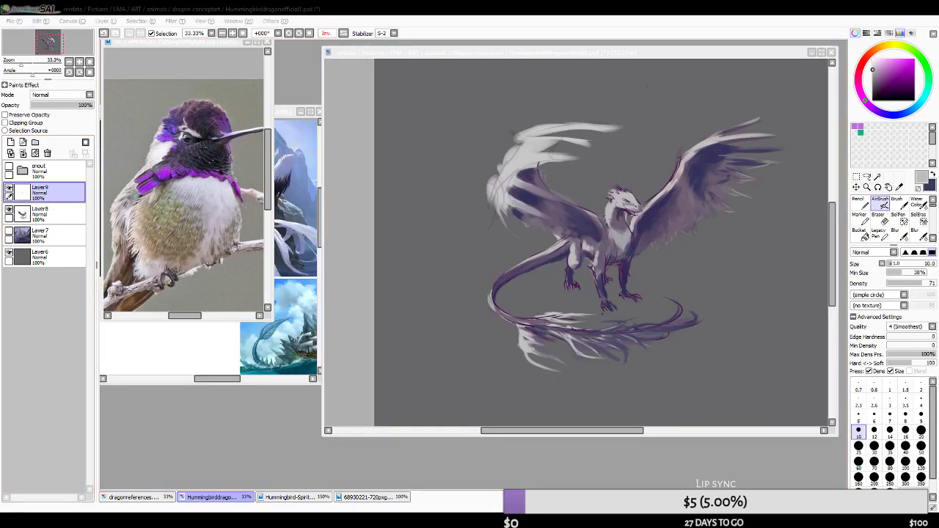
pyautogui.hotkey('alt', 'Tab')
pyautogui.click(59, 191)
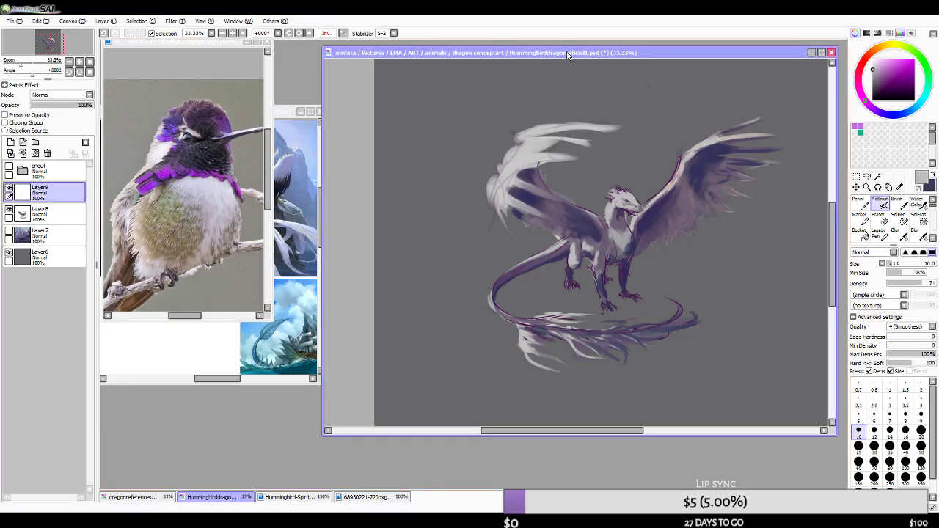
pyautogui.hotkey('alt', 'Tab')
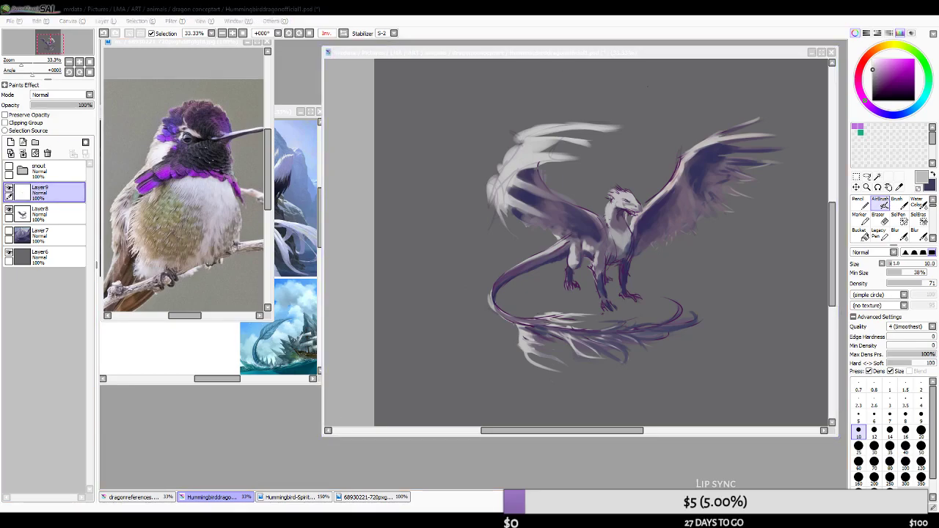
pyautogui.hotkey('alt', 'Tab')
# - Ready the Eraser at size 100 and switch briefly to Layer8 before making Layer9 active again
pyautogui.scroll(1, 517, 256)
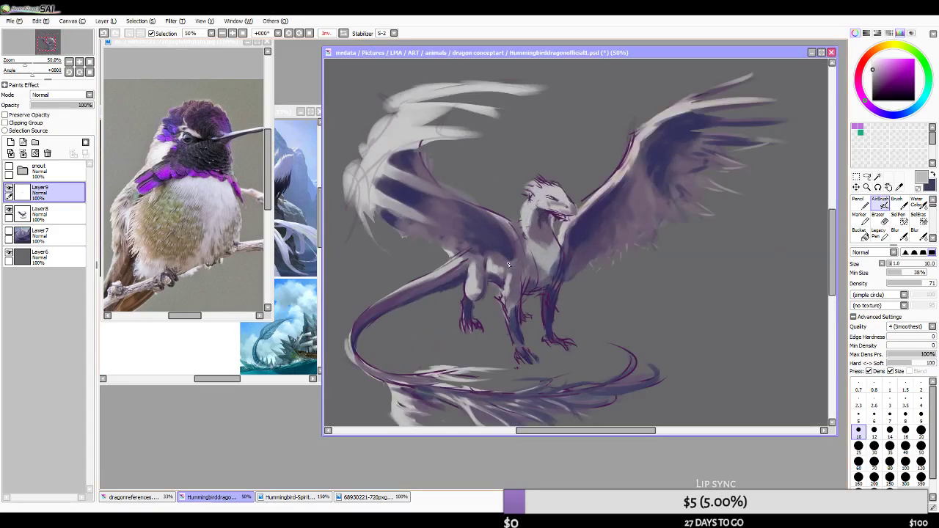
pyautogui.press(']')
pyautogui.press(']')
pyautogui.press(']')
pyautogui.press(']')
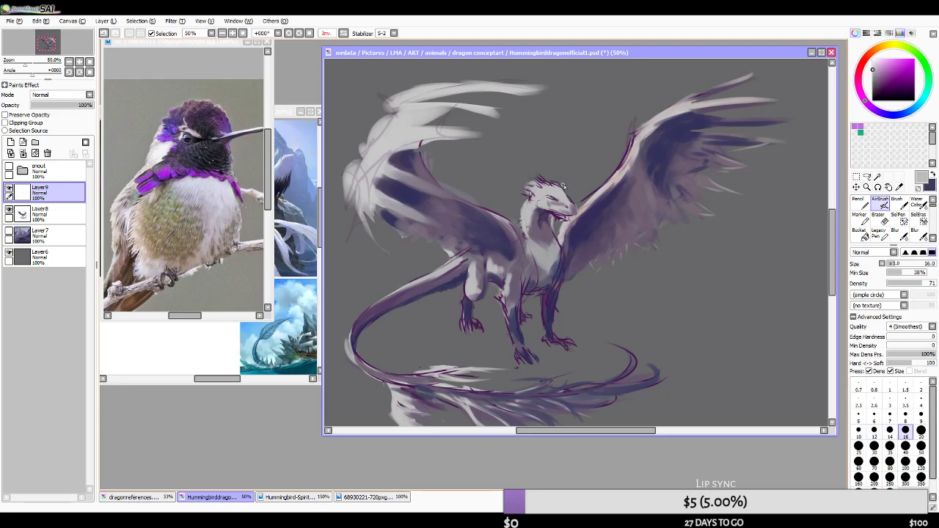
pyautogui.click(878, 217)
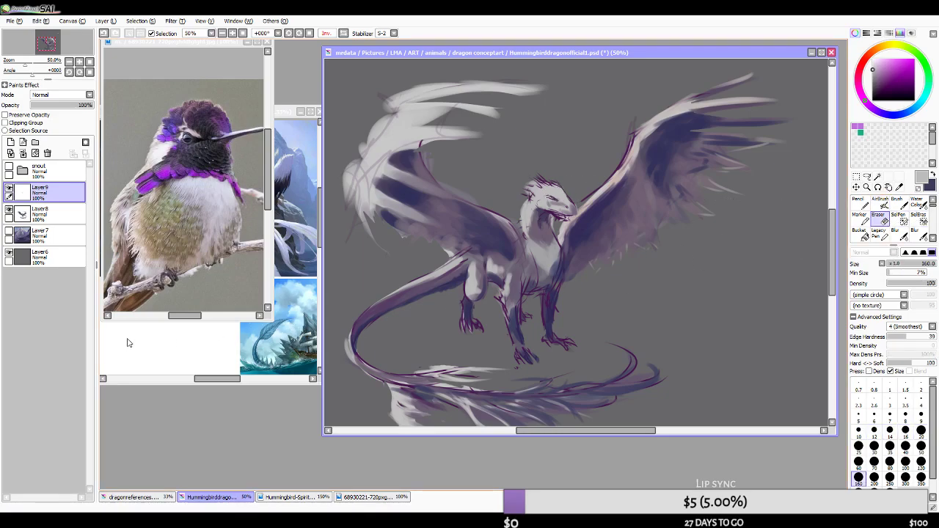
pyautogui.press('[')
pyautogui.press('[')
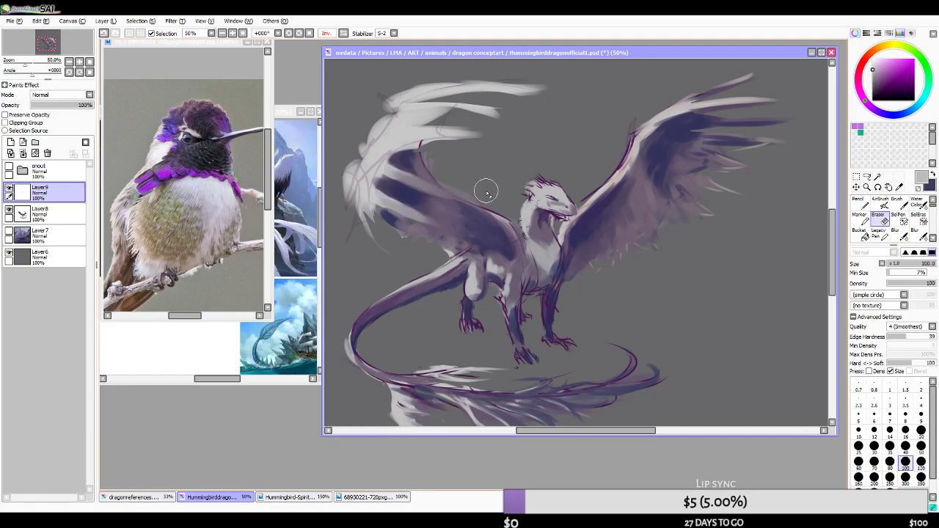
pyautogui.click(33, 207)
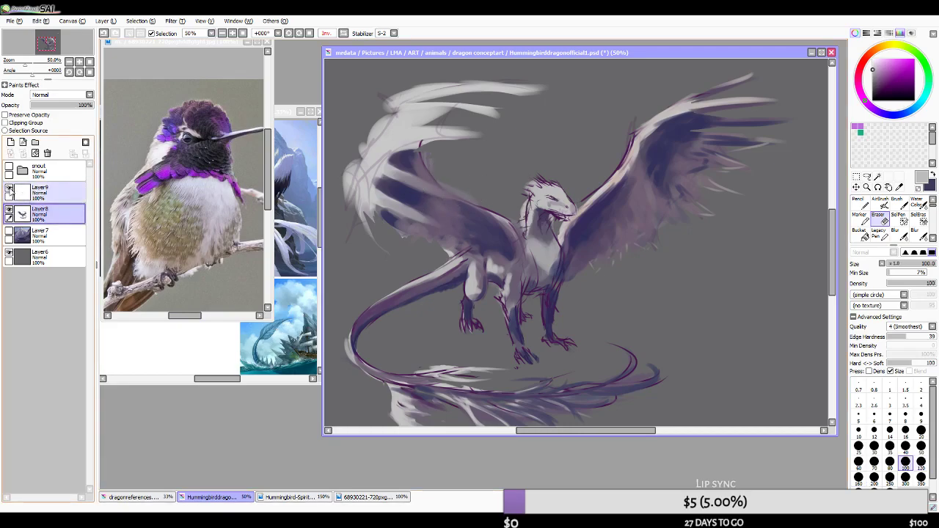
pyautogui.click(33, 191)
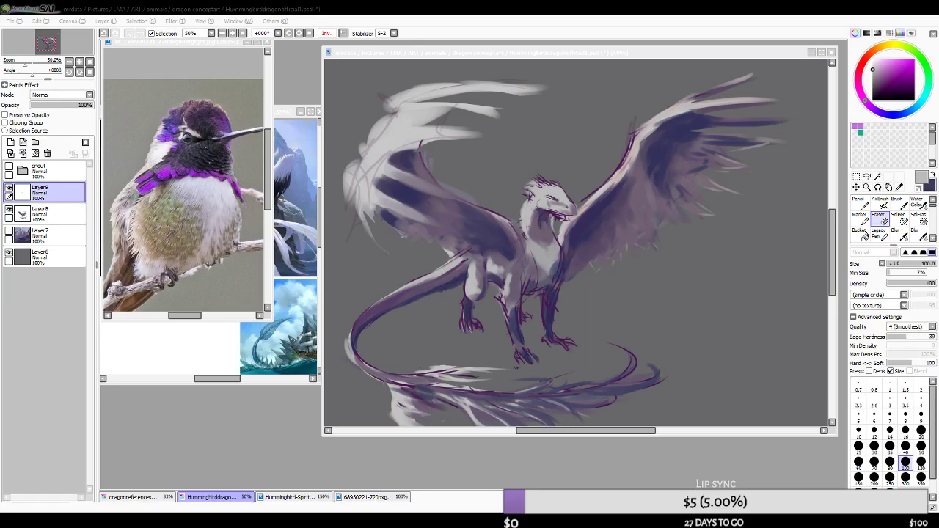
pyautogui.click(532, 178)
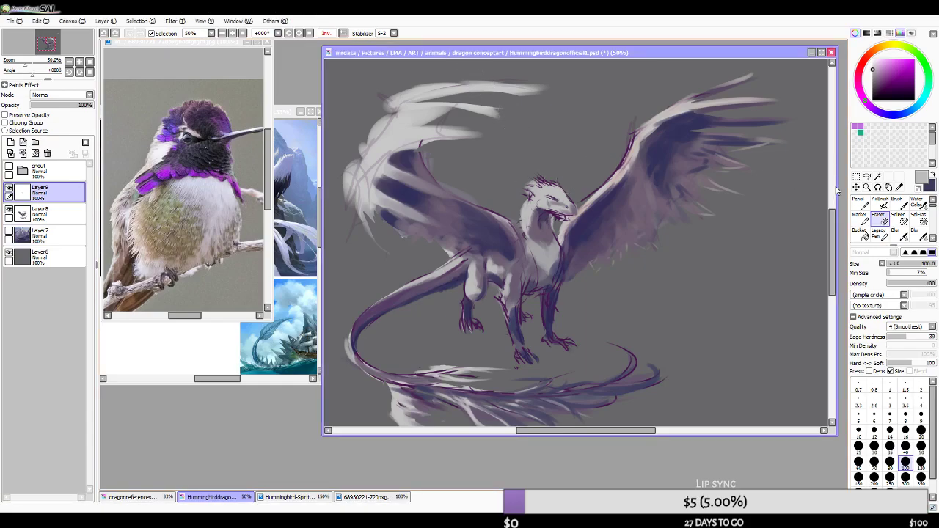
# - Shade the dragon's shoulder and lower chest with the AirBrush at sizes 50 and 35 in dark blue sampled from the wing
pyautogui.click(878, 204)
pyautogui.press(']')
pyautogui.press(']')
pyautogui.press(']')
pyautogui.press(']')
pyautogui.press(']')
pyautogui.press(']')
pyautogui.press('[')
pyautogui.press('[')
pyautogui.press('[')
pyautogui.press('[')
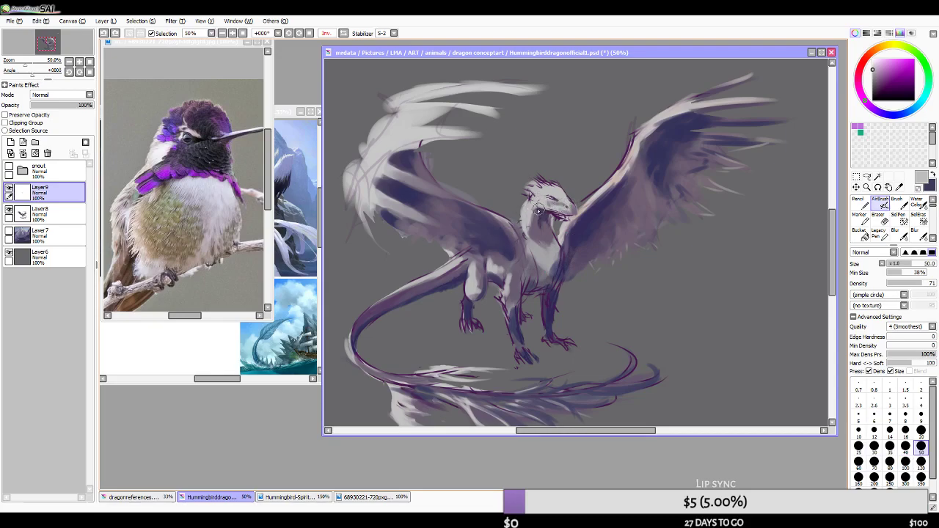
pyautogui.keyDown('alt'); pyautogui.click(505, 242); pyautogui.keyUp('alt')
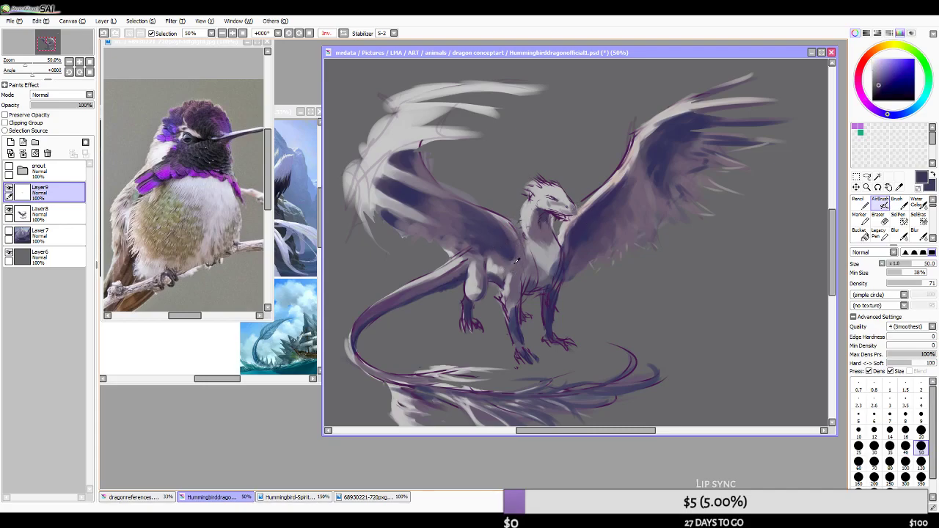
pyautogui.press('[')
pyautogui.press('[')
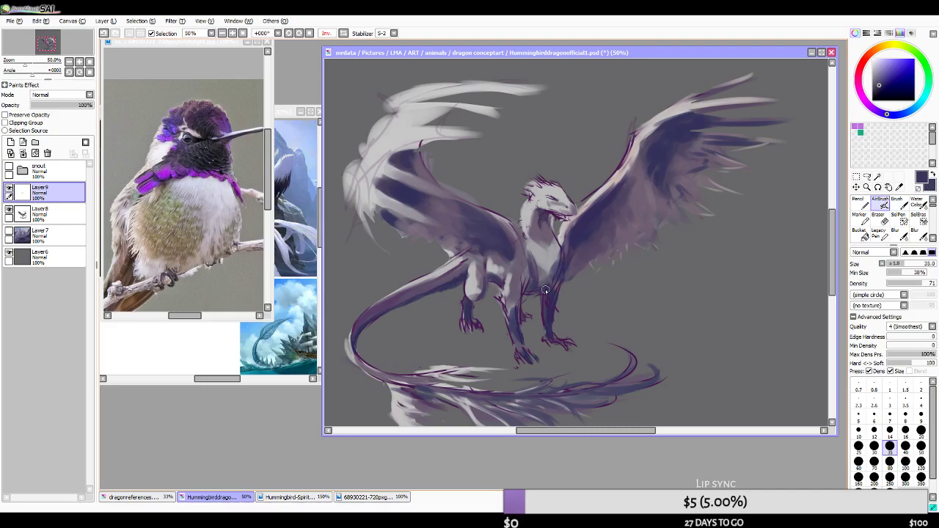
# - Refine the chest shading with the AirBrush at size 25 in sampled purple and light grey, undoing an unwanted stroke
pyautogui.scroll(2, 583, 208)
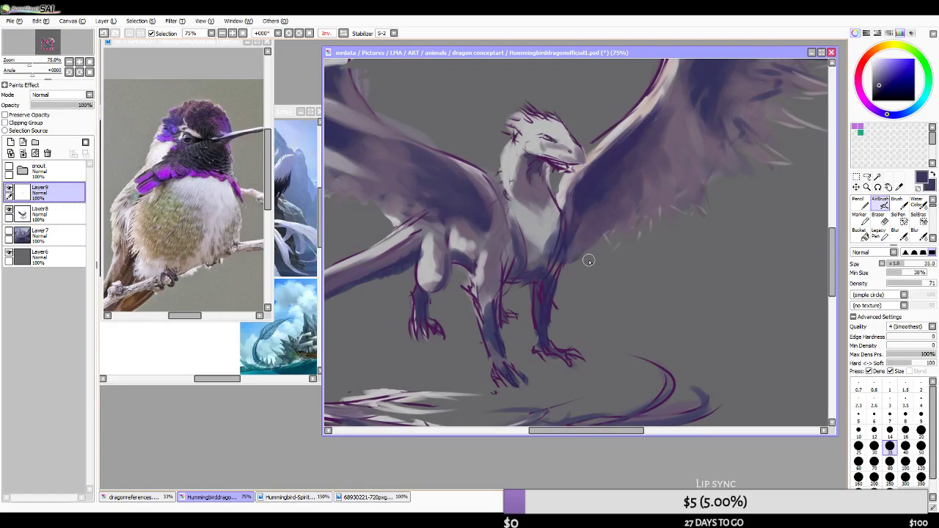
pyautogui.rightClick(599, 221)
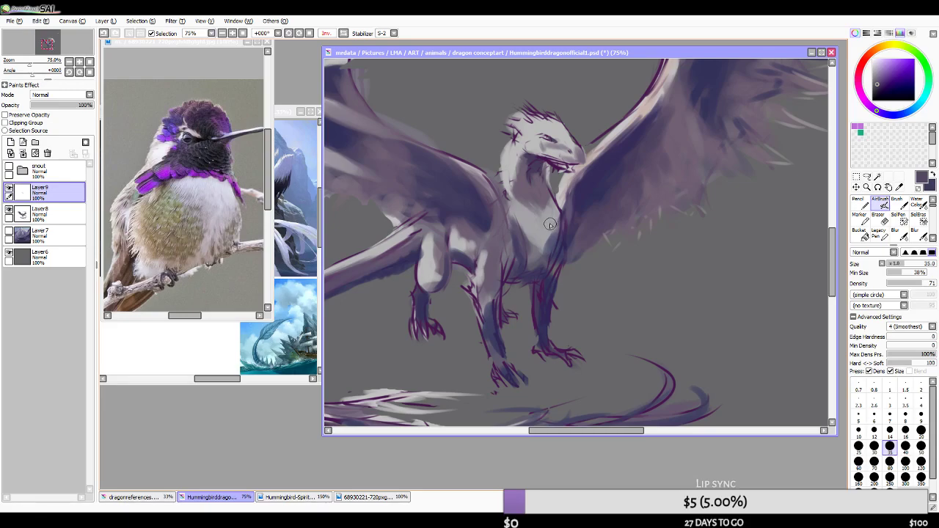
pyautogui.press('[')
pyautogui.press('[')
pyautogui.keyDown('alt'); pyautogui.click(502, 225); pyautogui.keyUp('alt')
pyautogui.moveTo(507, 215); pyautogui.dragTo(514, 224)
pyautogui.hotkey('ctrl', 'z')
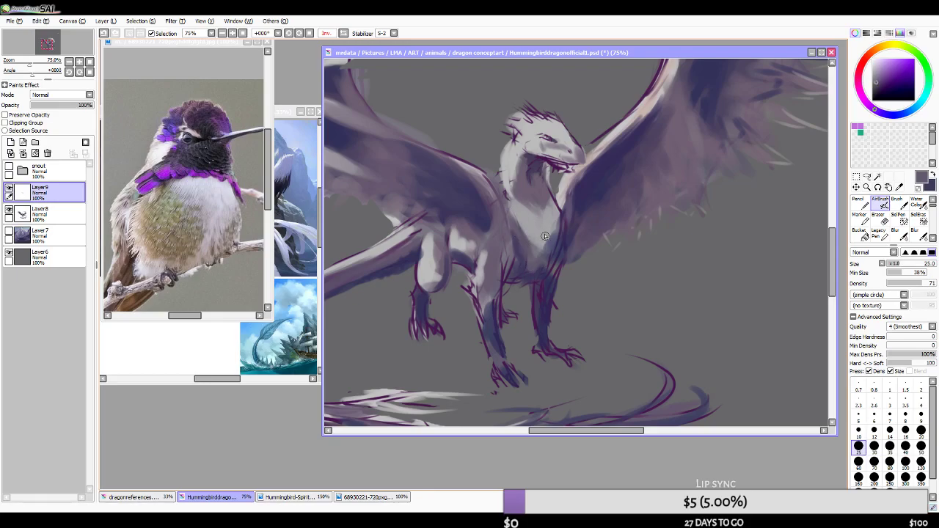
pyautogui.keyDown('alt'); pyautogui.click(544, 227); pyautogui.keyUp('alt')
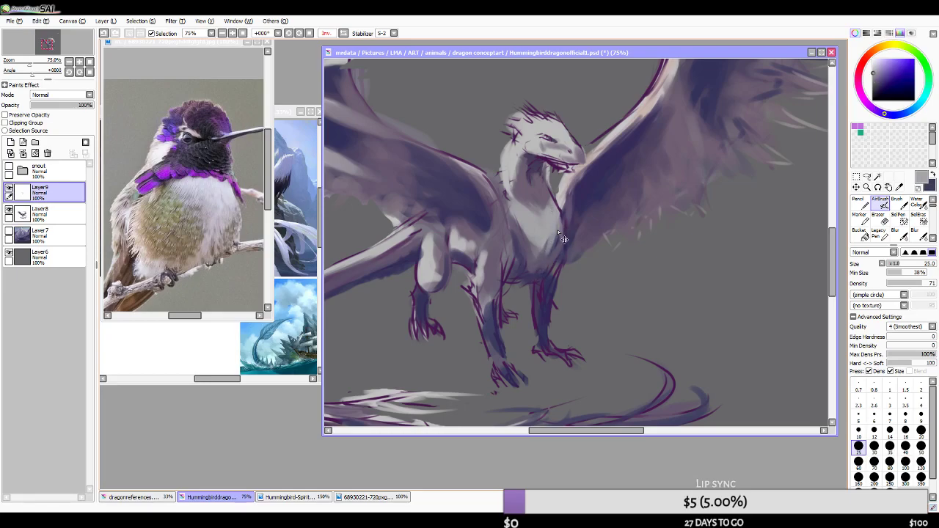
# - Shade the dragon's throat and upper chest with the AirBrush at size 50 in sampled purple-grey, then sample light grey at size 35
pyautogui.press('[')
pyautogui.scroll(-3, 559, 207)
pyautogui.scroll(1, 579, 197)
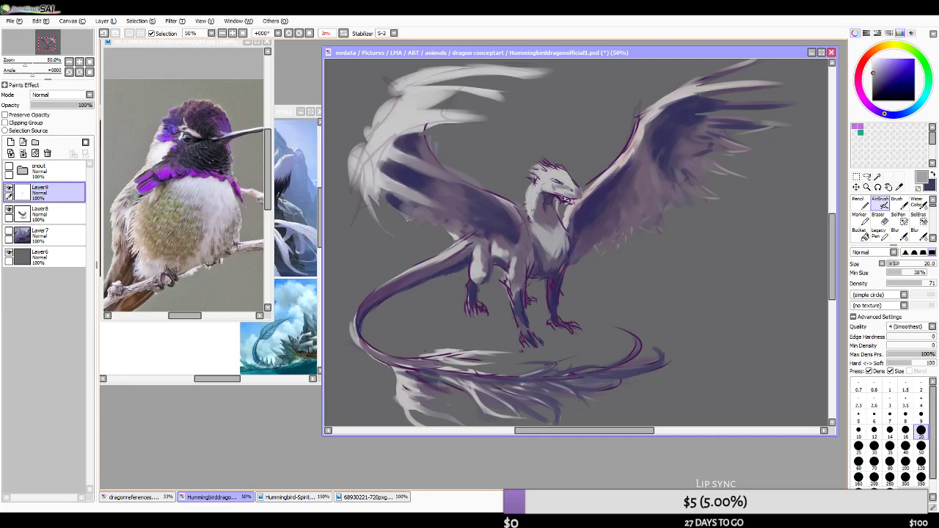
pyautogui.scroll(-2, 597, 184)
pyautogui.scroll(4, 603, 179)
pyautogui.press(']')
pyautogui.press(']')
pyautogui.press(']')
pyautogui.press(']')
pyautogui.press(']')
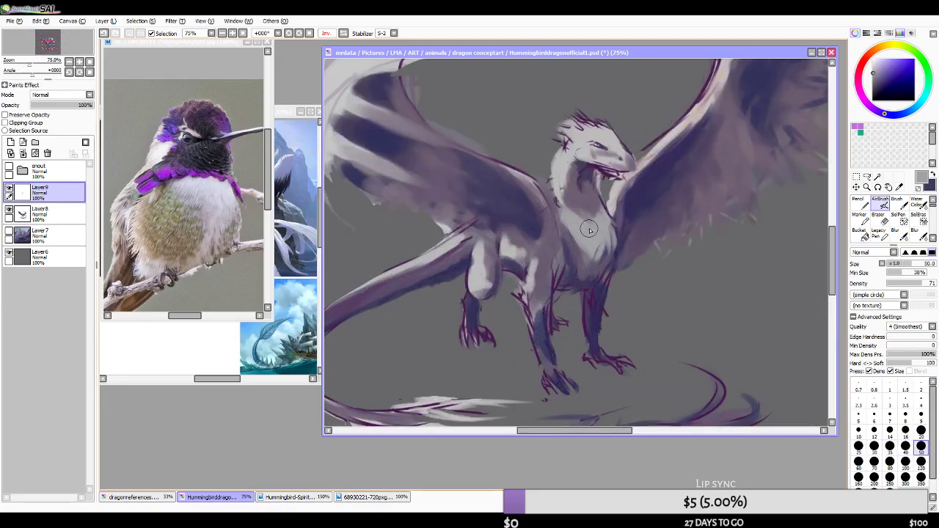
pyautogui.rightClick(598, 210)
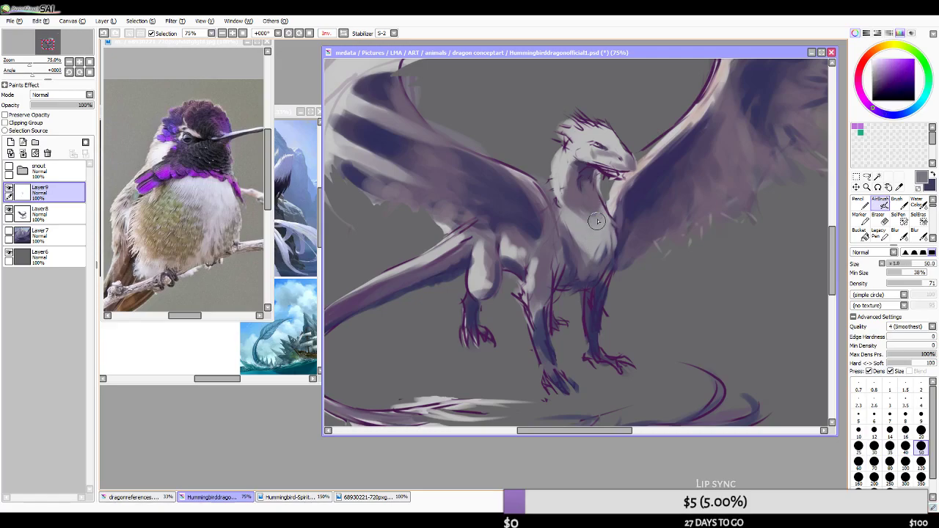
pyautogui.moveTo(581, 216)
pyautogui.mouseDown()
pyautogui.moveTo(597, 236)
pyautogui.moveTo(572, 214)
pyautogui.mouseUp()
pyautogui.rightClick(596, 238)
pyautogui.press('[')
pyautogui.press('[')
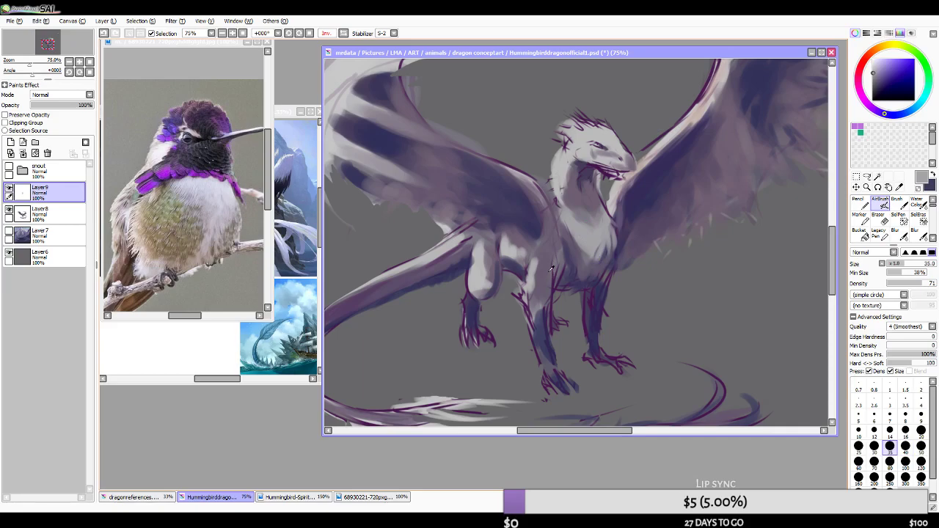
# - Refine the near foreleg's elbow with the AirBrush in purple and light grey sampled from the leg, reducing the size from 35 to 14
pyautogui.keyDown('alt'); pyautogui.click(552, 270); pyautogui.keyUp('alt')
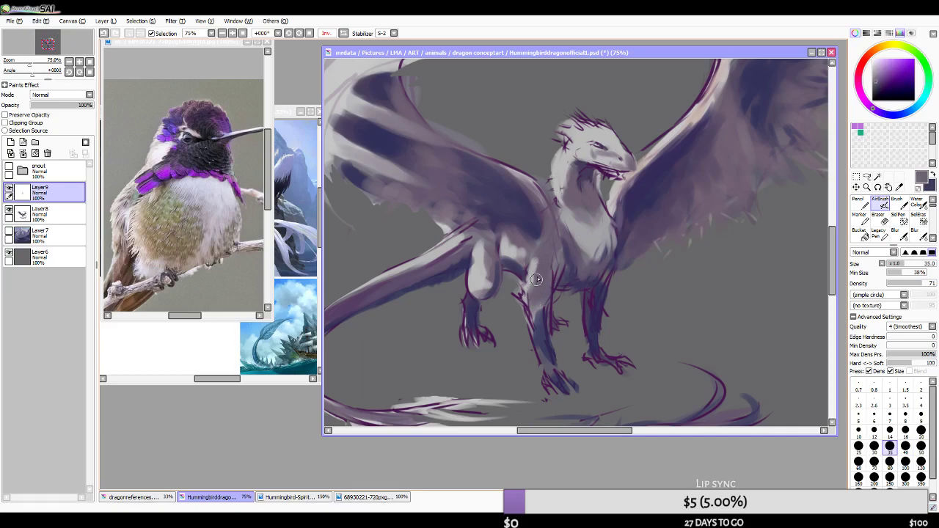
pyautogui.press('[')
pyautogui.press('[')
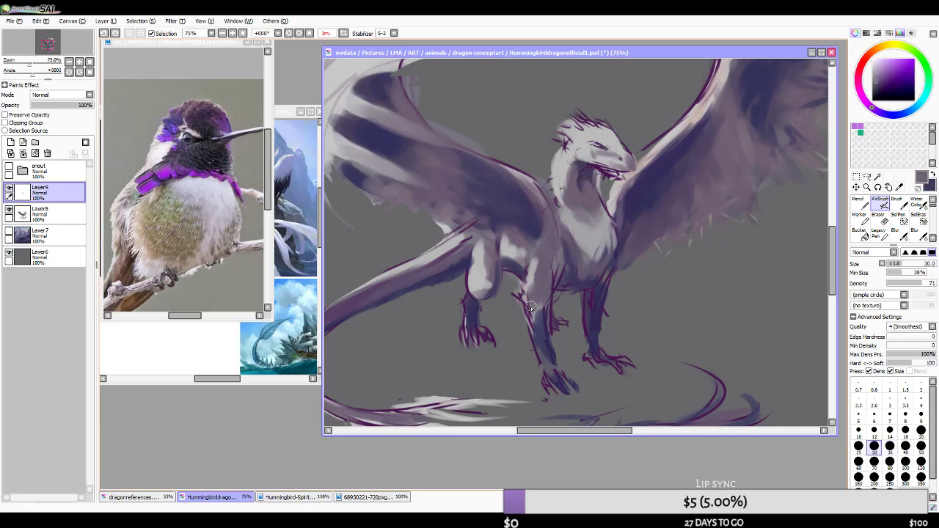
pyautogui.keyDown('alt'); pyautogui.click(526, 286); pyautogui.keyUp('alt')
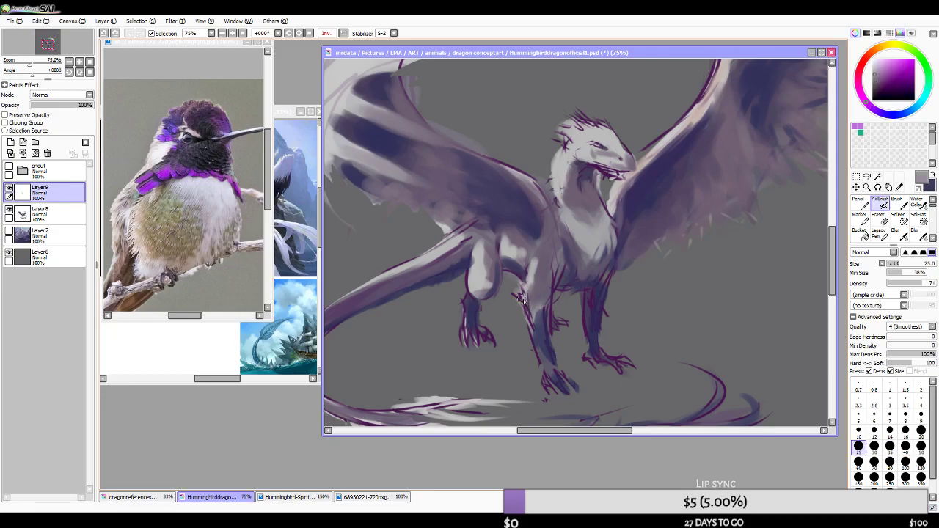
pyautogui.keyDown('alt'); pyautogui.click(536, 271); pyautogui.keyUp('alt')
pyautogui.press('[')
pyautogui.press('[')
pyautogui.press('[')
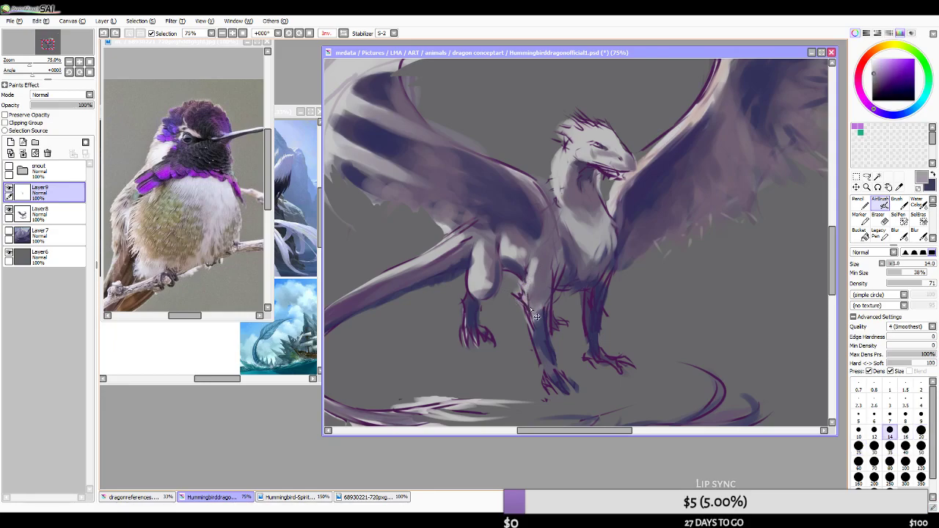
pyautogui.press(']')
pyautogui.press(']')
pyautogui.moveTo(513, 294); pyautogui.dragTo(529, 311)
pyautogui.press('[')
pyautogui.press('[')
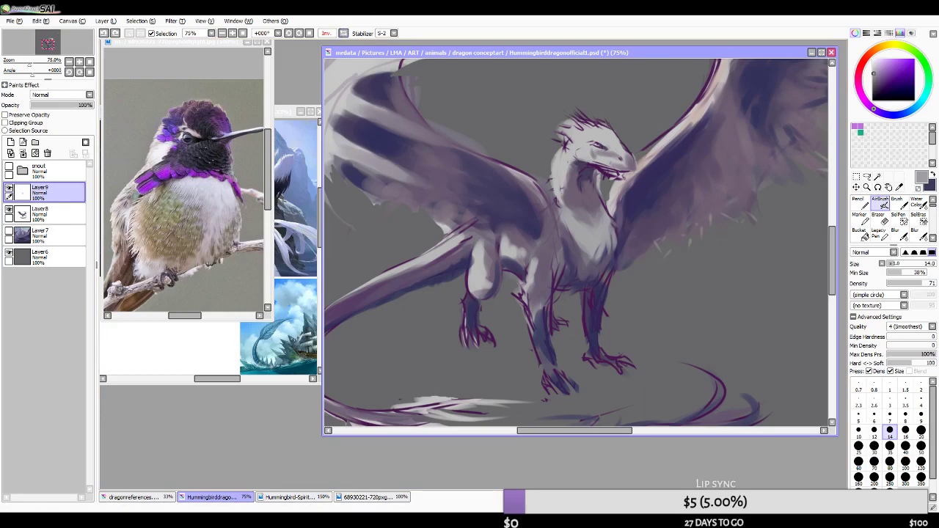
# - Mirror the view and check the whole dragon and its head
pyautogui.hotkey('alt', 'Tab')
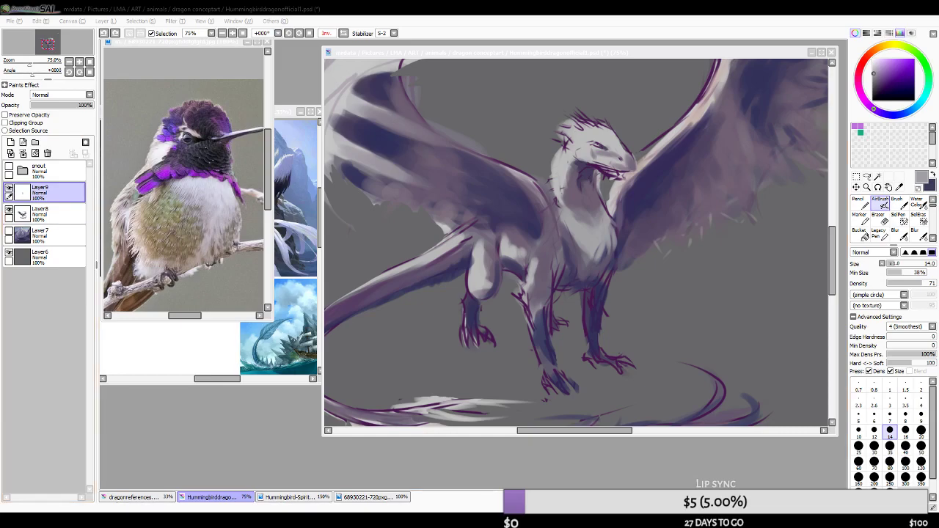
pyautogui.click(344, 33)
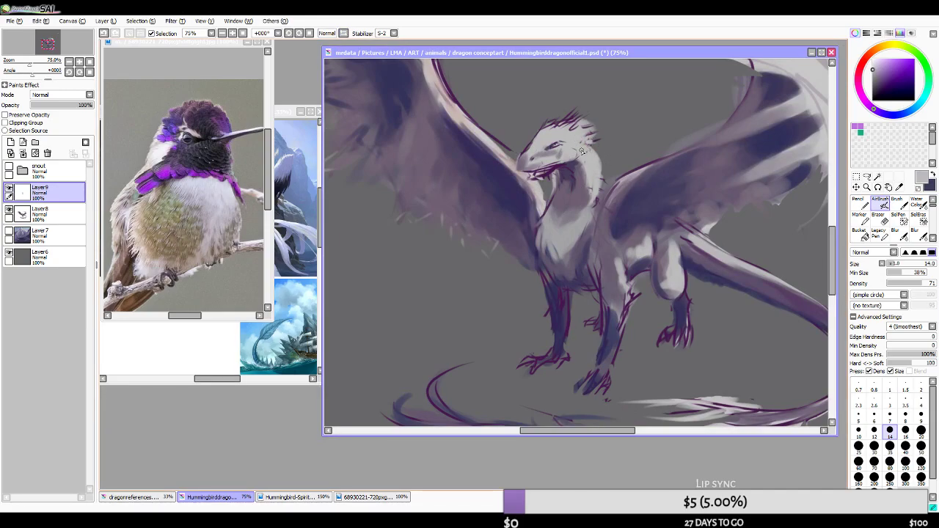
pyautogui.press('e')
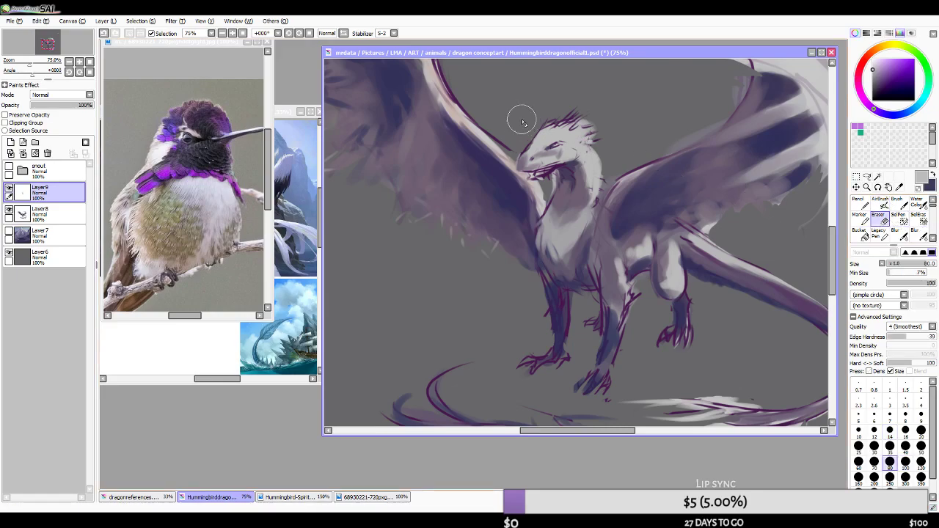
pyautogui.click(858, 203)
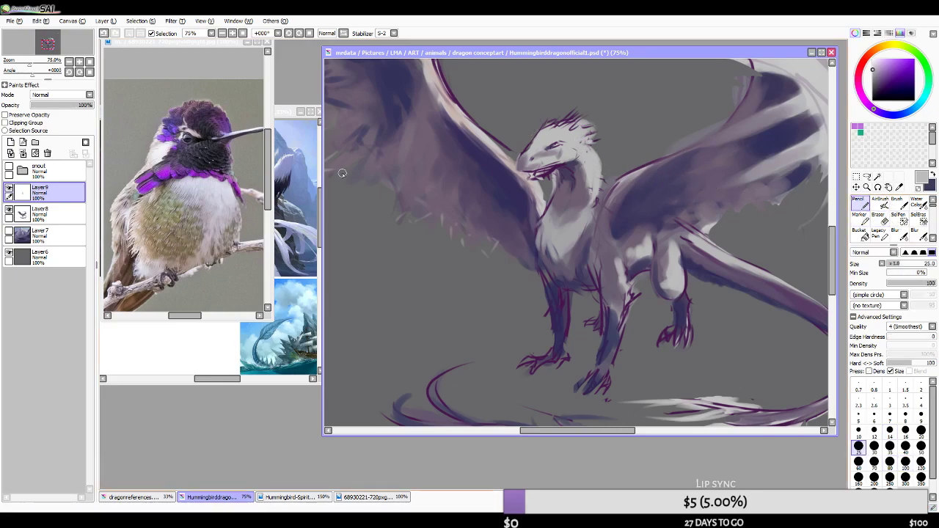
pyautogui.scroll(-5, 554, 180)
pyautogui.scroll(2, 564, 155)
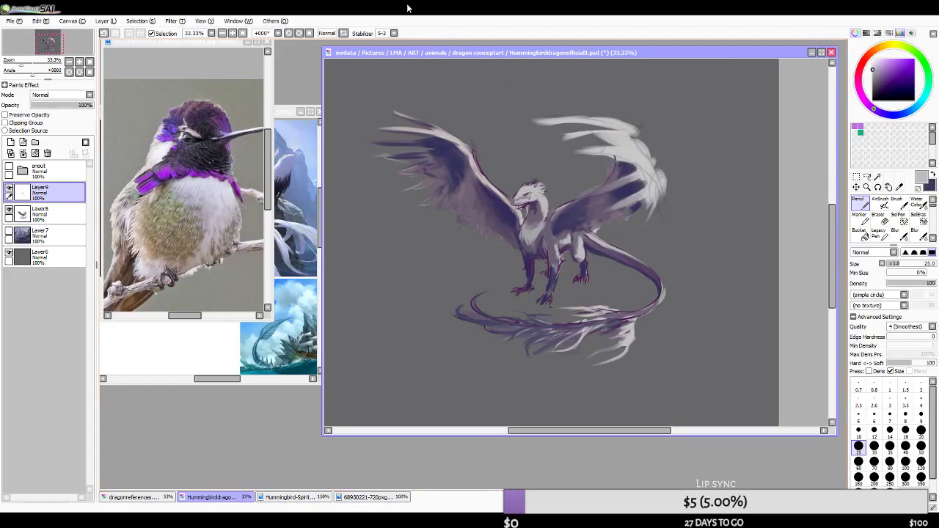
pyautogui.scroll(3, 514, 179)
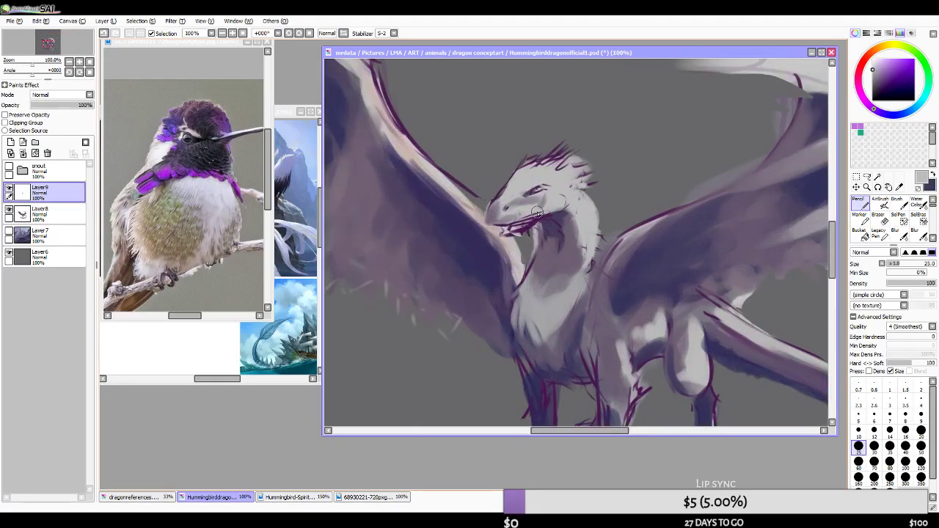
# - Ready the Eraser at size 12 and merge Layer9 down into Layer8
pyautogui.click(877, 217)
pyautogui.press('[')
pyautogui.press('[')
pyautogui.press('[')
pyautogui.press('[')
pyautogui.click(71, 209)
pyautogui.click(66, 194)
pyautogui.click(23, 153)
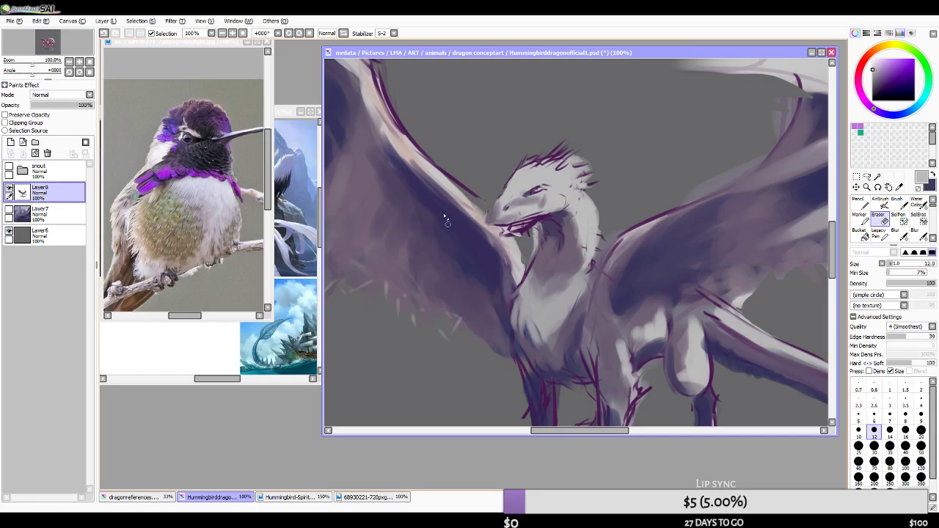
# - Return the view to normal and clean up the raised wing's leading edge with the Eraser at sizes 12 and 35
pyautogui.click(343, 34)
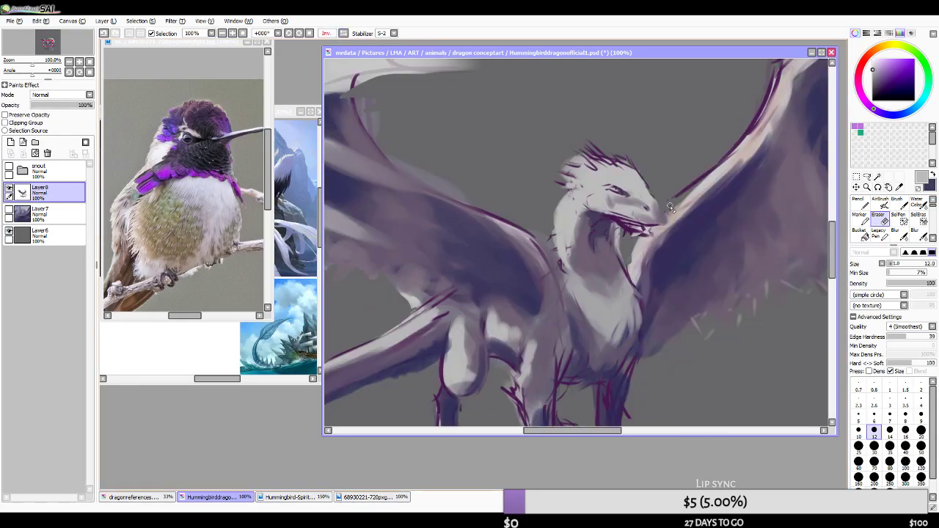
pyautogui.scroll(-3, 669, 208)
pyautogui.scroll(-2, 579, 201)
pyautogui.scroll(3, 623, 196)
pyautogui.press(']')
pyautogui.press(']')
pyautogui.press(']')
pyautogui.press(']')
pyautogui.press(']')
pyautogui.press(']')
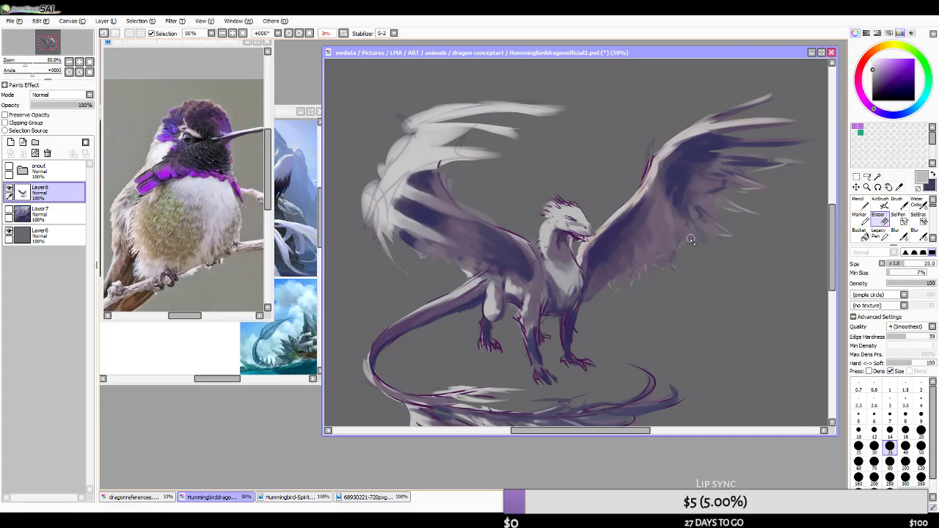
# - Trim the edges of the tail and its feathers on Layer8 with the Eraser at sizes between 16 and 30
pyautogui.scroll(-2, 695, 241)
pyautogui.scroll(2, 646, 285)
pyautogui.press('[')
pyautogui.press('[')
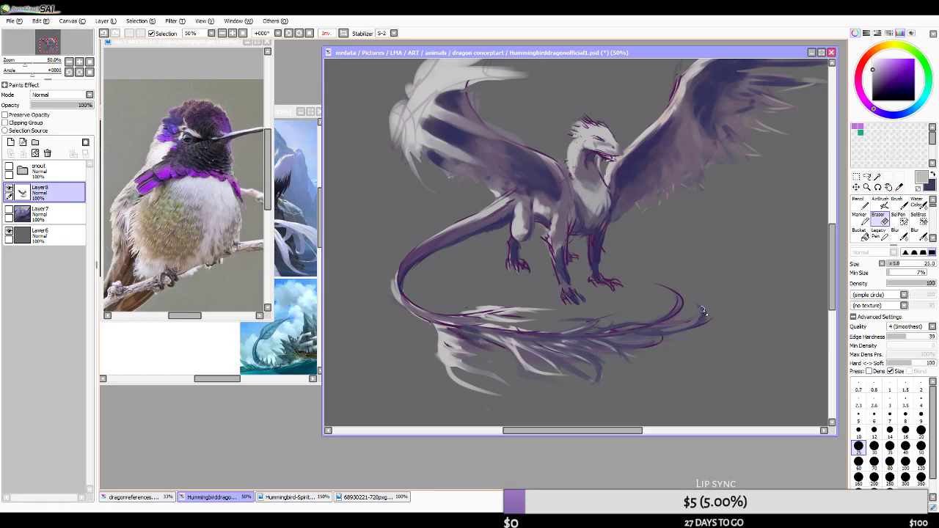
pyautogui.press('[')
pyautogui.press('[')
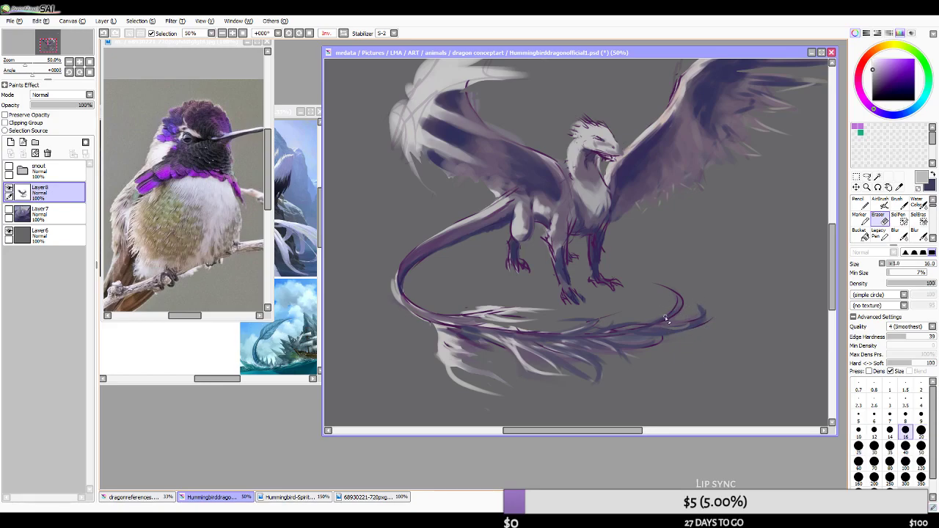
pyautogui.press(']')
pyautogui.press(']')
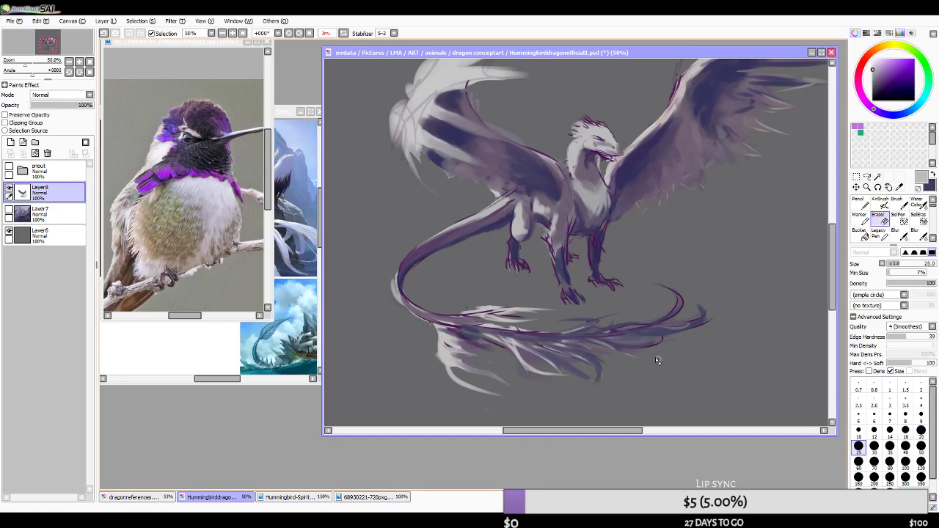
pyautogui.press('[')
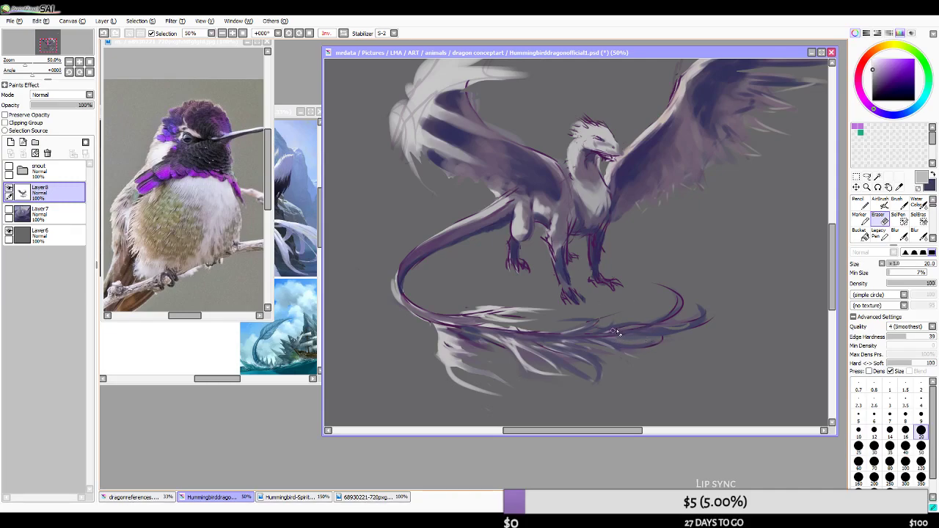
pyautogui.press(']')
pyautogui.press(']')
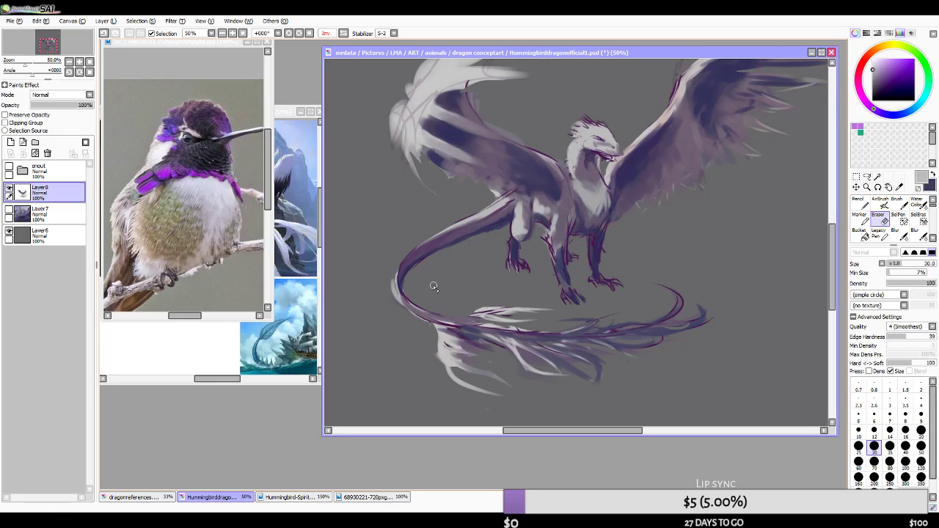
pyautogui.moveTo(428, 331); pyautogui.dragTo(447, 343)
# - Examine the dragon's silhouette, wings and tail feathers in the mirrored view, both as a whole and close up
pyautogui.scroll(-3, 485, 344)
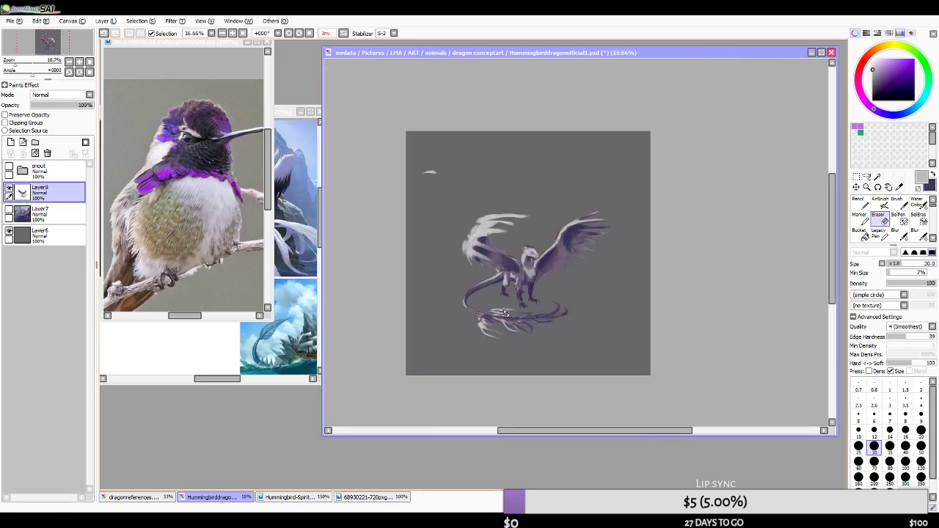
pyautogui.scroll(-2, 506, 257)
pyautogui.scroll(3, 578, 268)
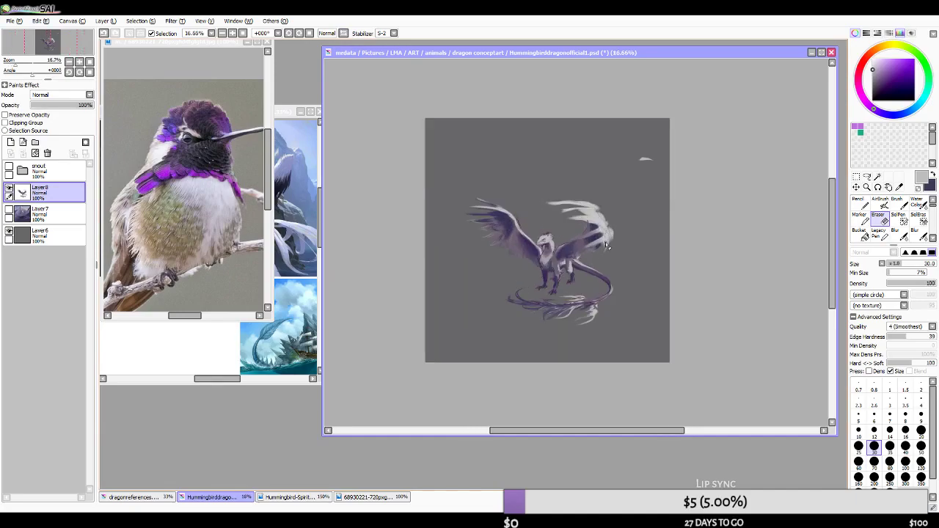
pyautogui.scroll(-2, 612, 330)
pyautogui.scroll(4, 602, 334)
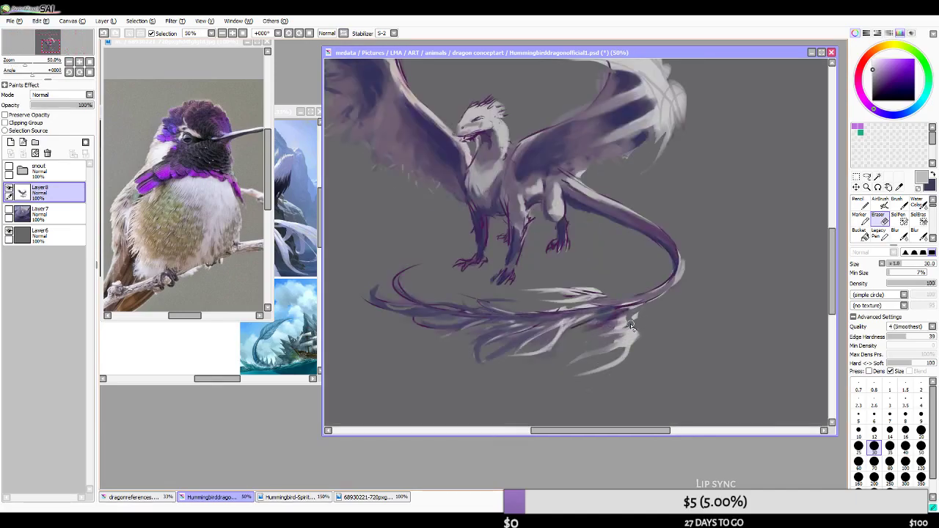
pyautogui.scroll(-1, 656, 315)
pyautogui.scroll(2, 608, 328)
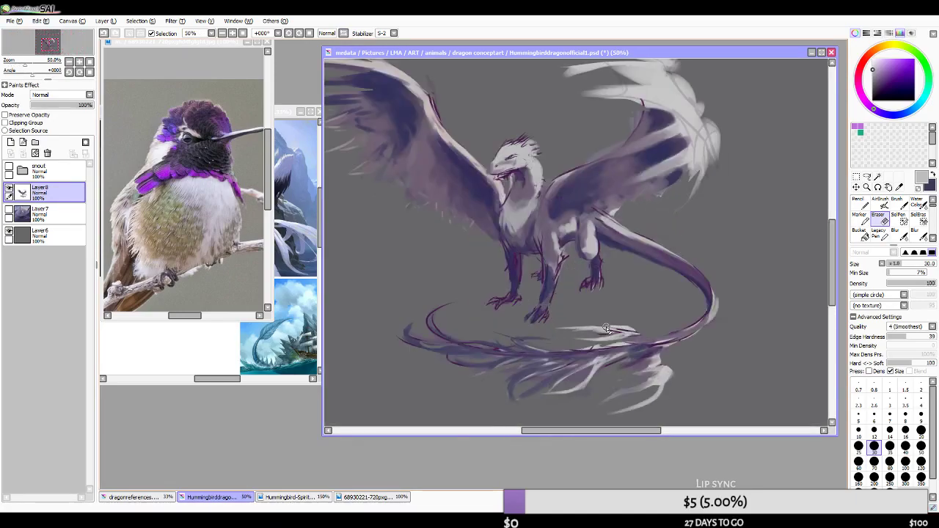
pyautogui.scroll(-1, 492, 312)
pyautogui.scroll(1, 519, 312)
pyautogui.scroll(-2, 519, 312)
pyautogui.scroll(1, 450, 311)
pyautogui.scroll(1, 499, 213)
pyautogui.scroll(-1, 507, 176)
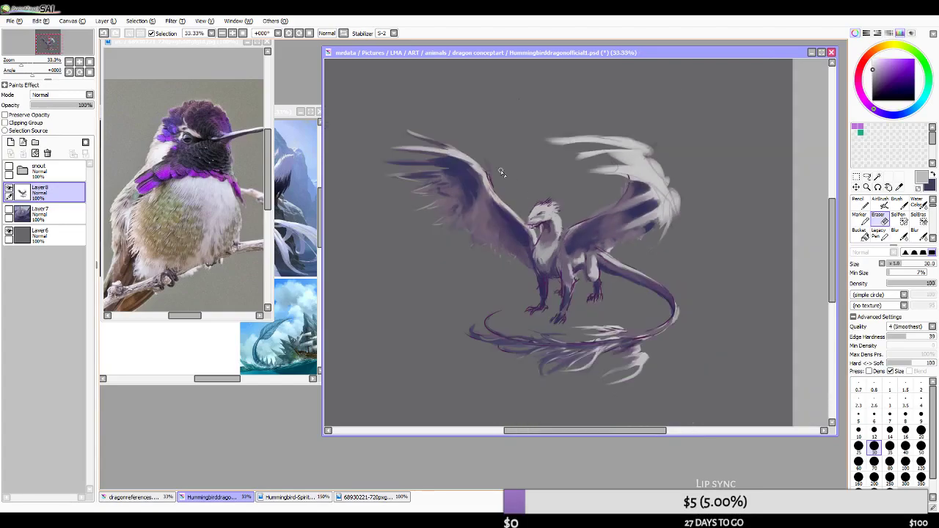
# - Set the Eraser to size 40, inspect the head, legs and wings, and return the view from mirrored to normal
pyautogui.scroll(2, 506, 177)
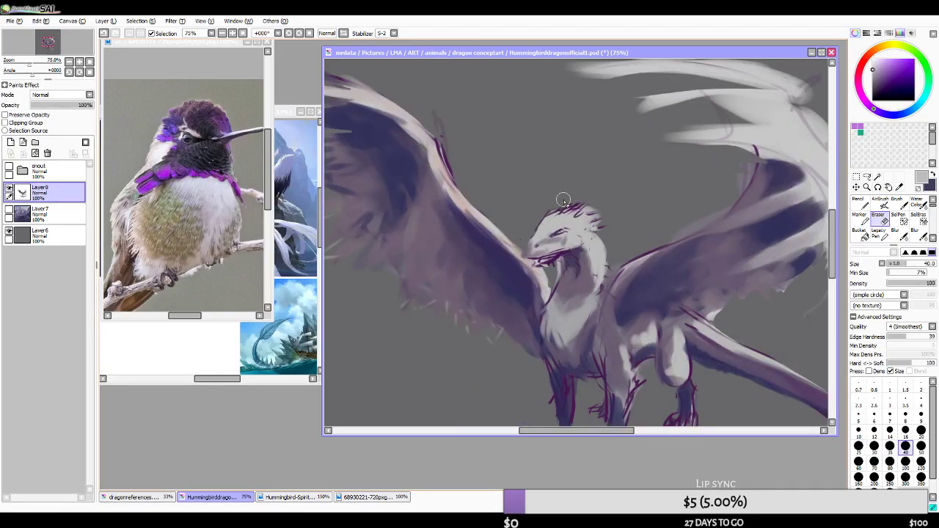
pyautogui.scroll(-3, 549, 157)
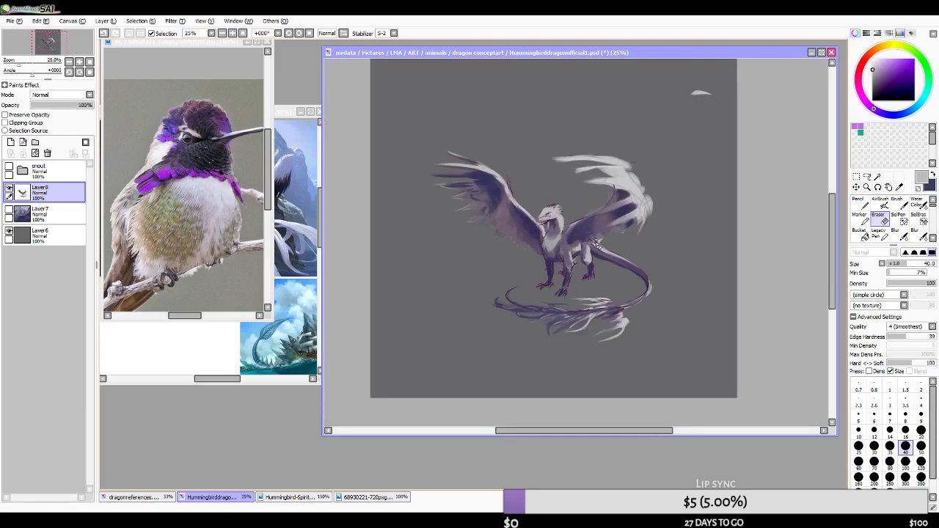
pyautogui.scroll(2, 597, 244)
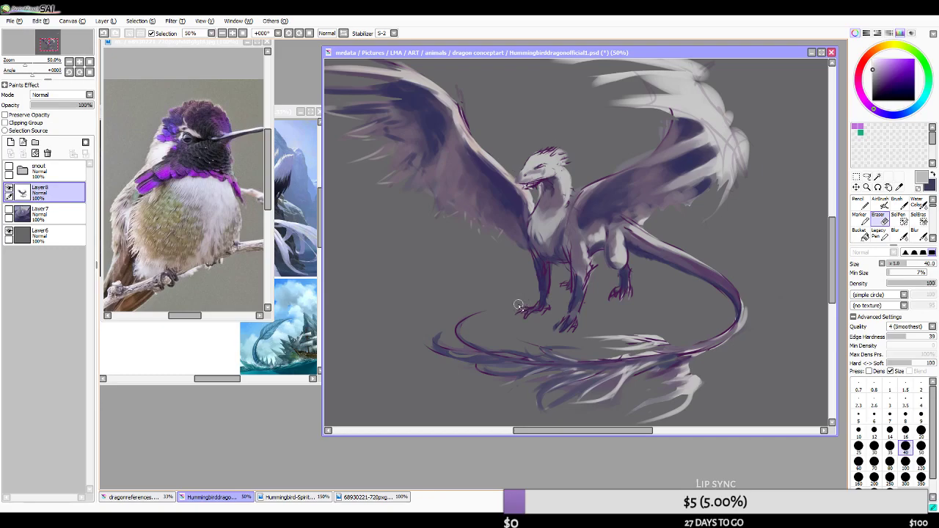
pyautogui.scroll(-1, 526, 314)
pyautogui.scroll(2, 602, 279)
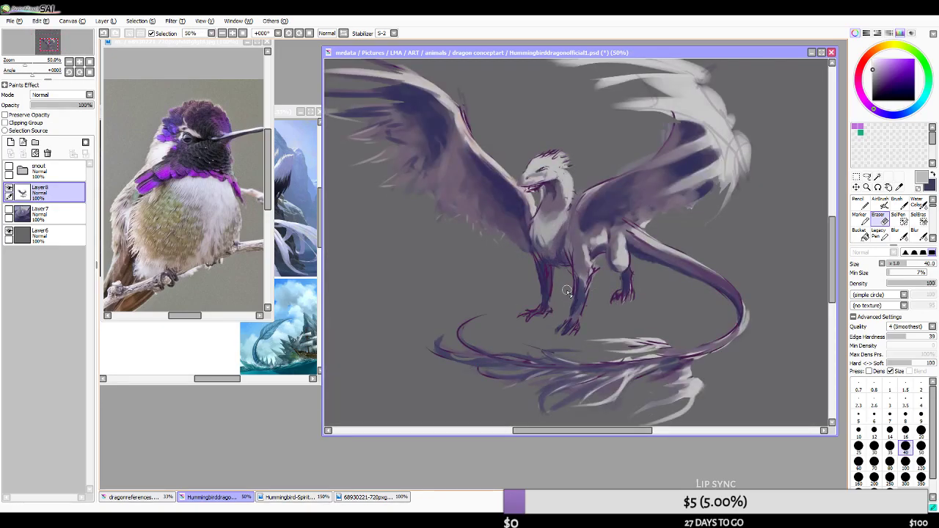
pyautogui.scroll(-2, 645, 279)
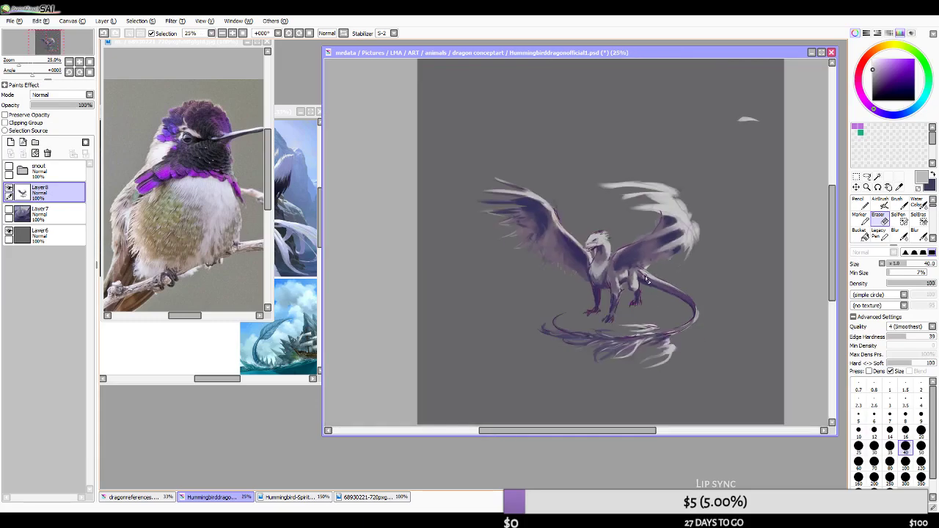
pyautogui.click(326, 33)
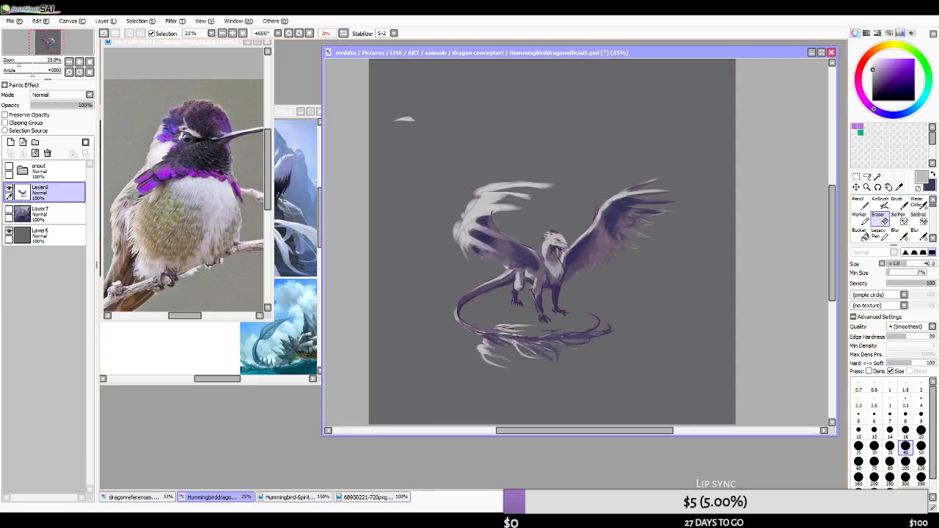
pyautogui.scroll(2, 533, 311)
pyautogui.scroll(-1, 527, 292)
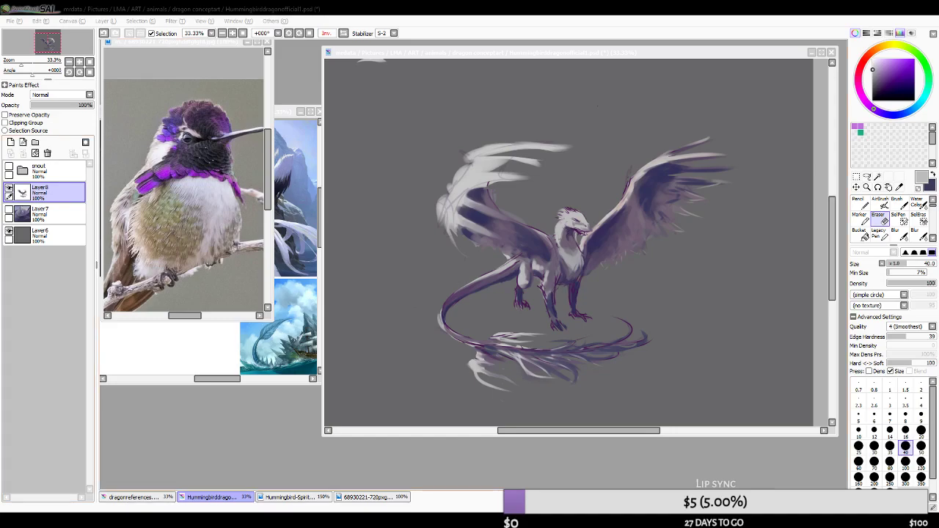
# - Touch up the upper feathers of the wing in front of the head with the AirBrush up to size 20, undoing the last wing-tip stroke
pyautogui.click(627, 54)
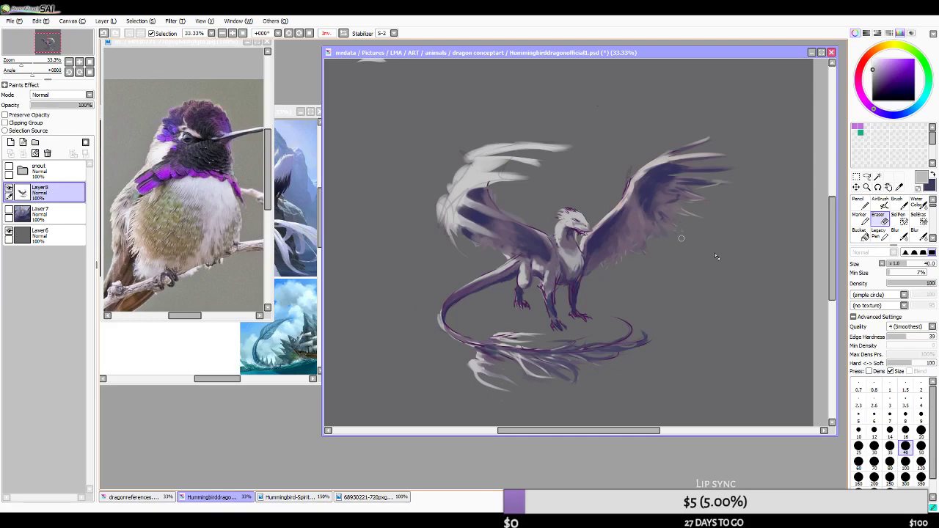
pyautogui.click(878, 204)
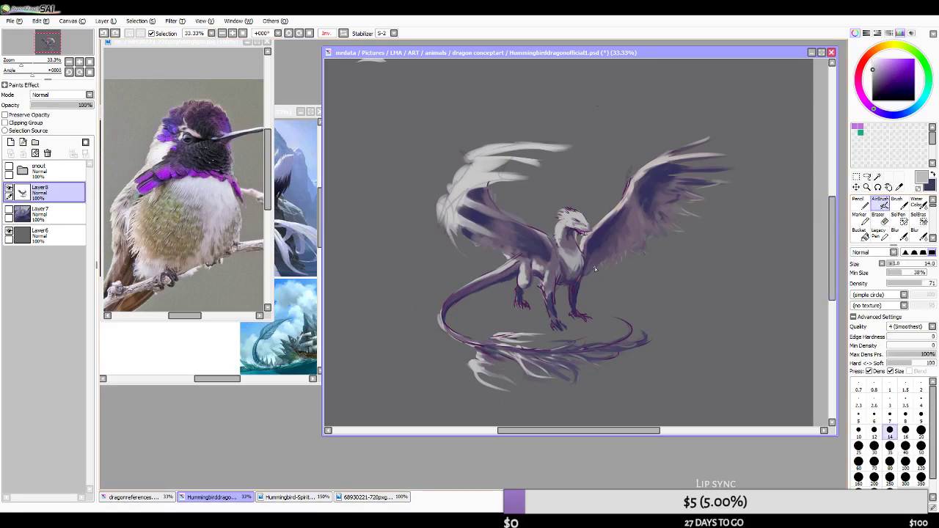
pyautogui.keyDown('alt'); pyautogui.click(636, 175); pyautogui.keyUp('alt')
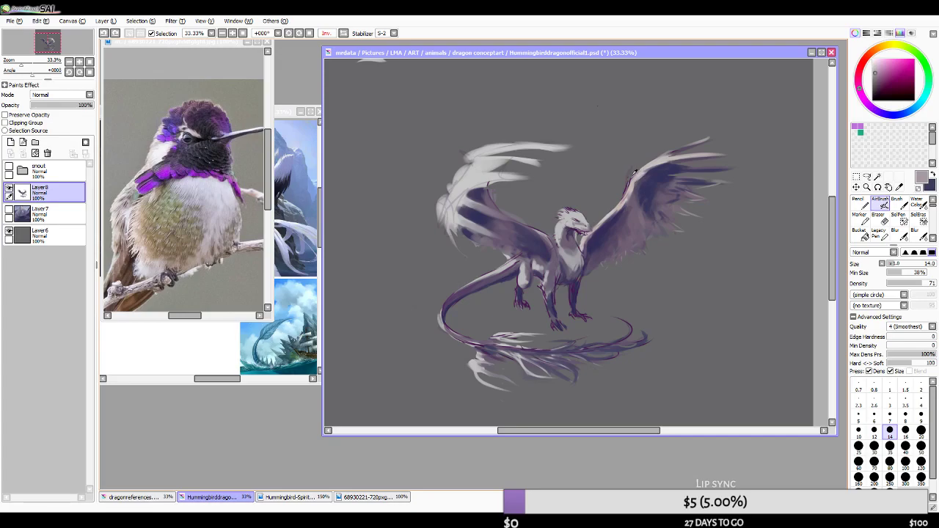
pyautogui.keyDown('alt'); pyautogui.click(649, 174); pyautogui.keyUp('alt')
pyautogui.press(']')
pyautogui.press(']')
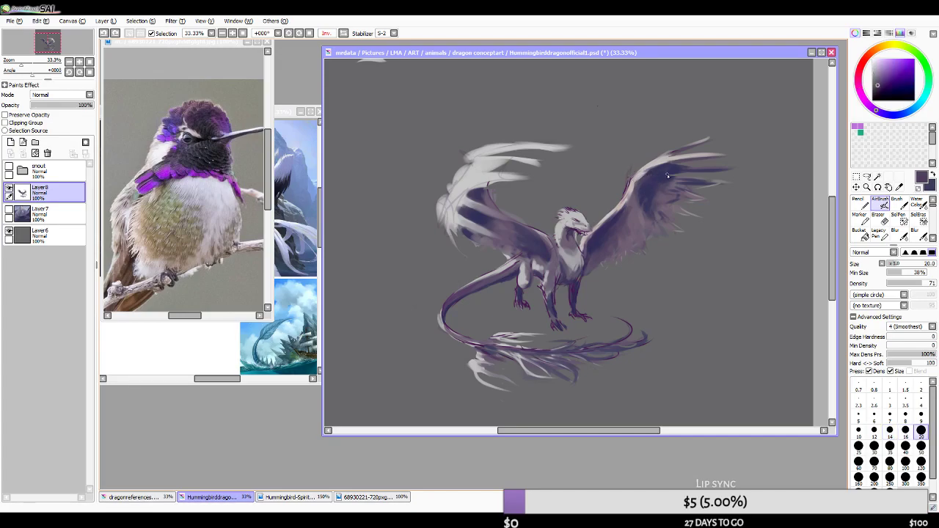
pyautogui.keyDown('alt'); pyautogui.click(662, 168); pyautogui.keyUp('alt')
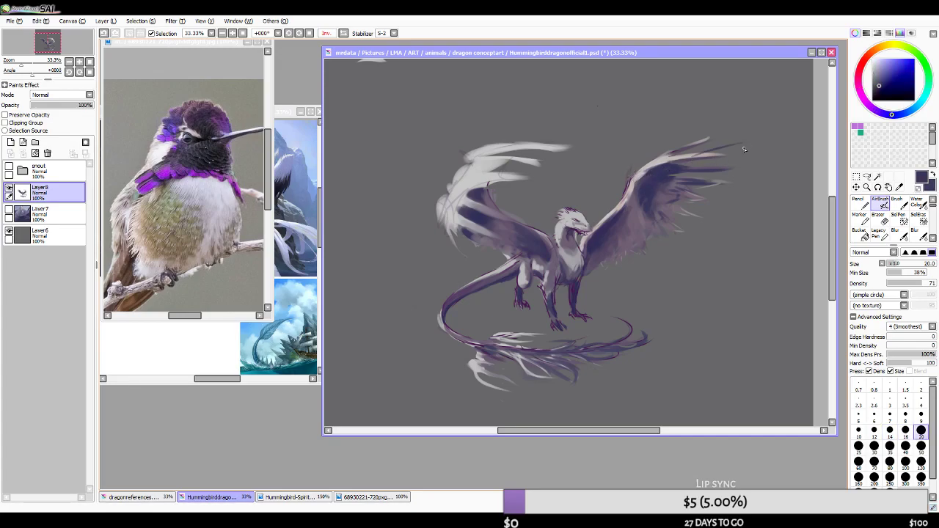
pyautogui.hotkey('ctrl', 'z')
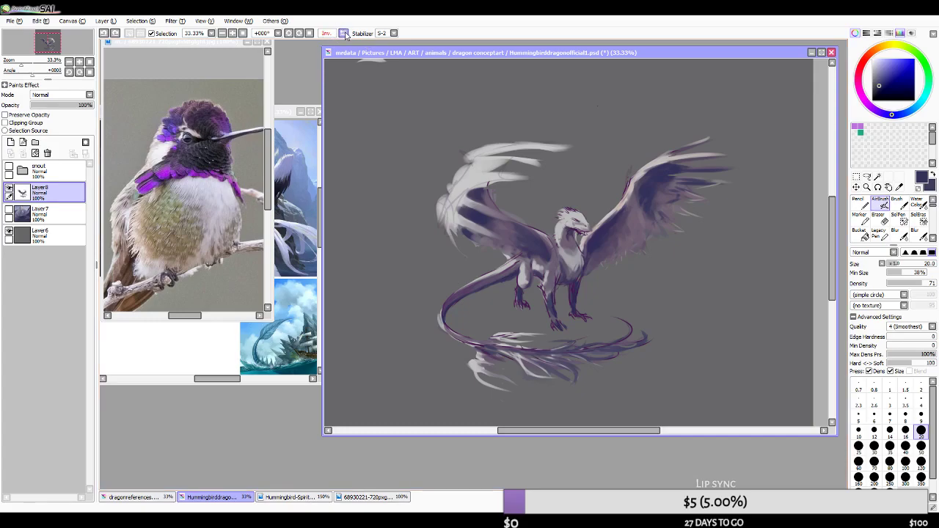
# - Return the view to normal and darken the lower feathers of the front wing with a sampled purple at sizes 35 to 40
pyautogui.press('h')
pyautogui.press(']')
pyautogui.press(']')
pyautogui.press(']')
pyautogui.press(']')
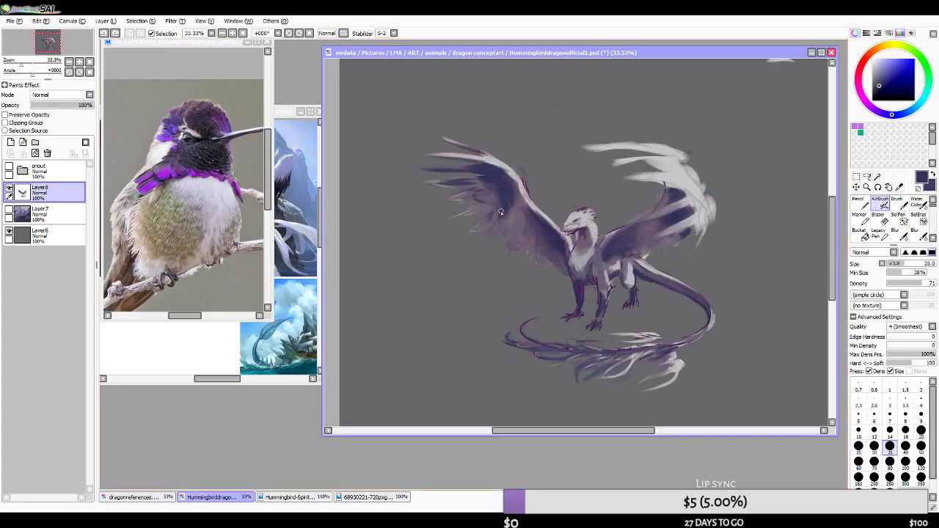
pyautogui.keyDown('alt'); pyautogui.click(502, 211); pyautogui.keyUp('alt')
pyautogui.moveTo(485, 236); pyautogui.dragTo(499, 220)
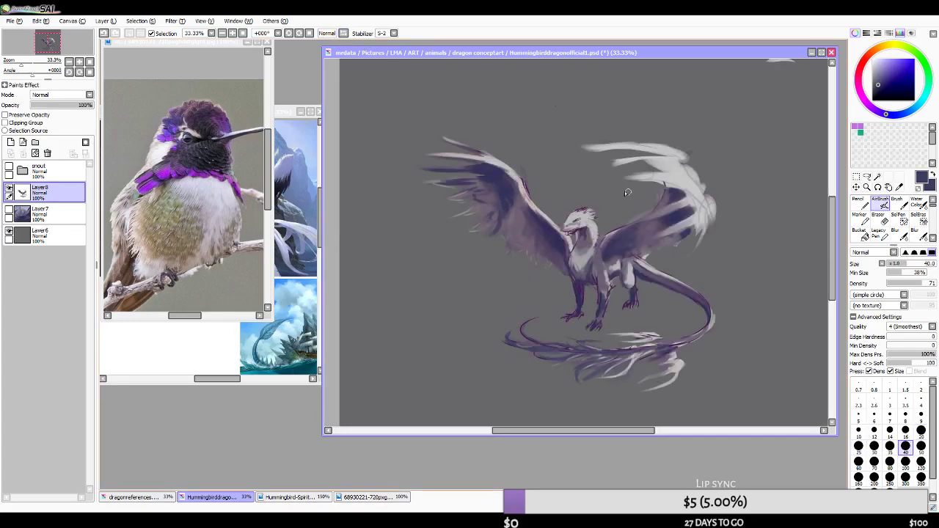
# - Shade the base of the front wing beside the neck with a sampled purple at AirBrush size 80
pyautogui.press(']')
pyautogui.press(']')
pyautogui.press(']')
pyautogui.press(']')
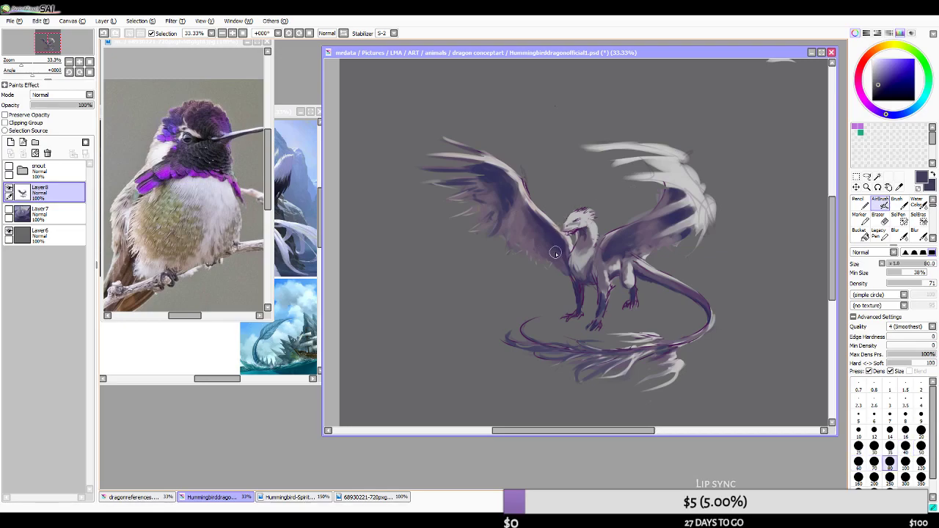
pyautogui.keyDown('alt'); pyautogui.click(562, 251); pyautogui.keyUp('alt')
pyautogui.moveTo(558, 252); pyautogui.dragTo(557, 273)
# - Mirror the view and refine the wing bases beside the neck with sampled purple and grey tones, reducing the AirBrush to size 30
pyautogui.click(326, 33)
pyautogui.press('[')
pyautogui.press('[')
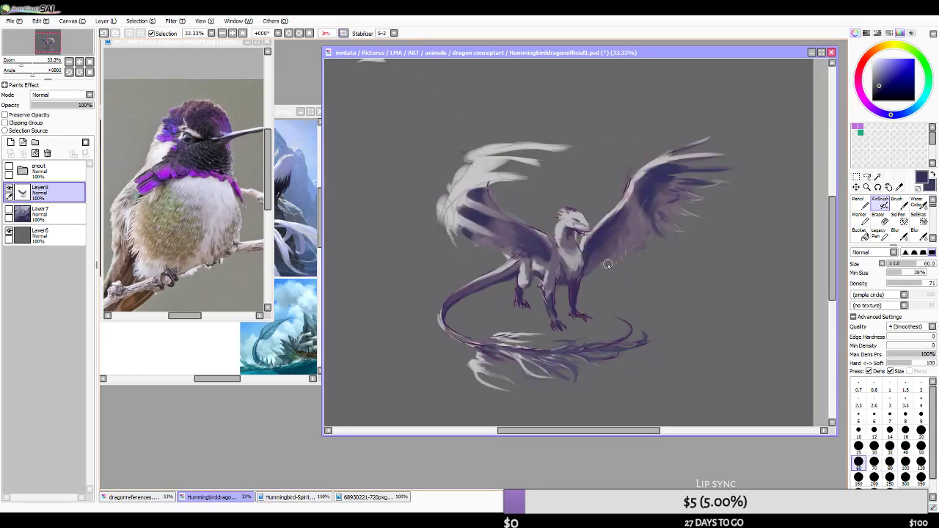
pyautogui.press('[')
pyautogui.press('[')
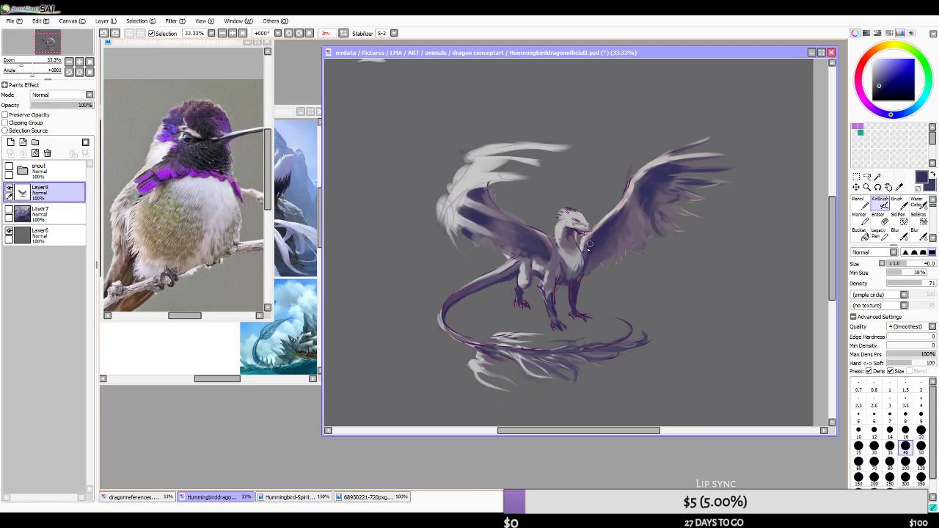
pyautogui.keyDown('alt'); pyautogui.click(586, 252); pyautogui.keyUp('alt')
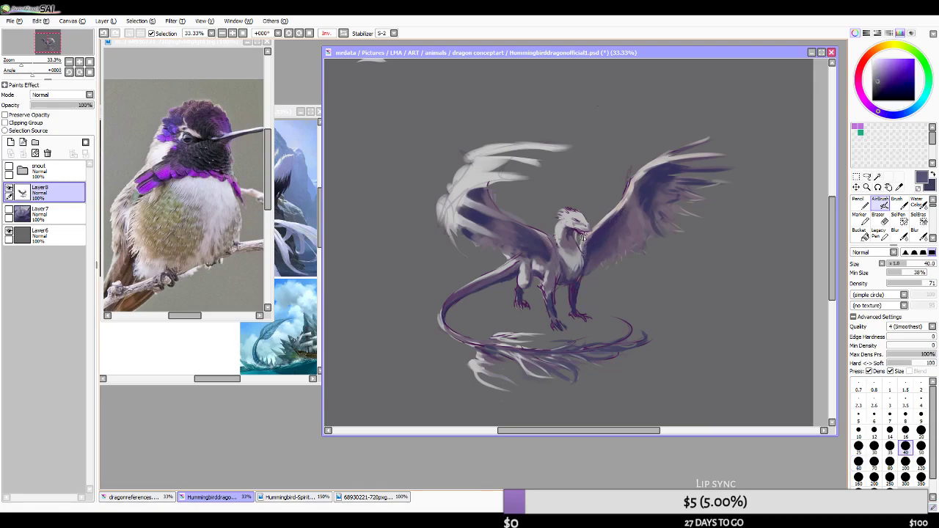
pyautogui.keyDown('alt'); pyautogui.click(552, 236); pyautogui.keyUp('alt')
pyautogui.press('[')
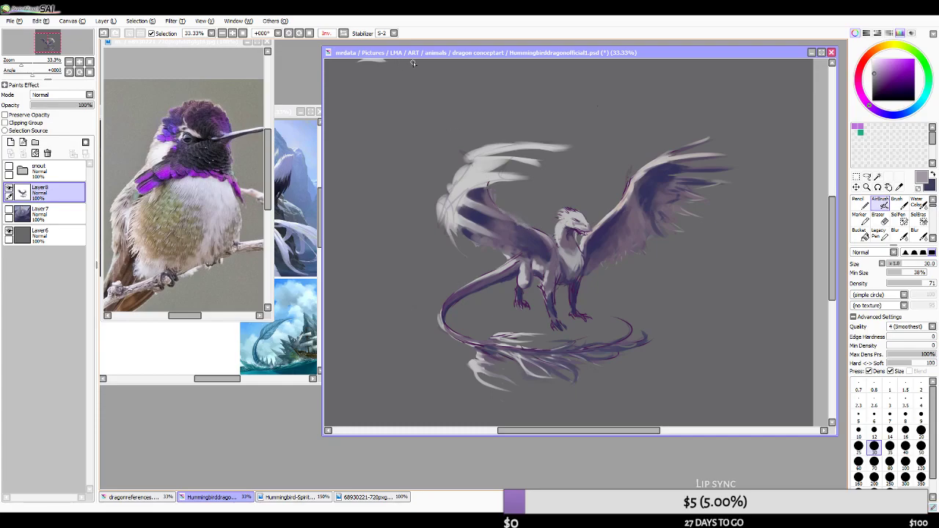
# - Return the view to normal and paint dark purple feathers on the white-tipped wing with the AirBrush at sizes 30 to 50
pyautogui.click(343, 33)
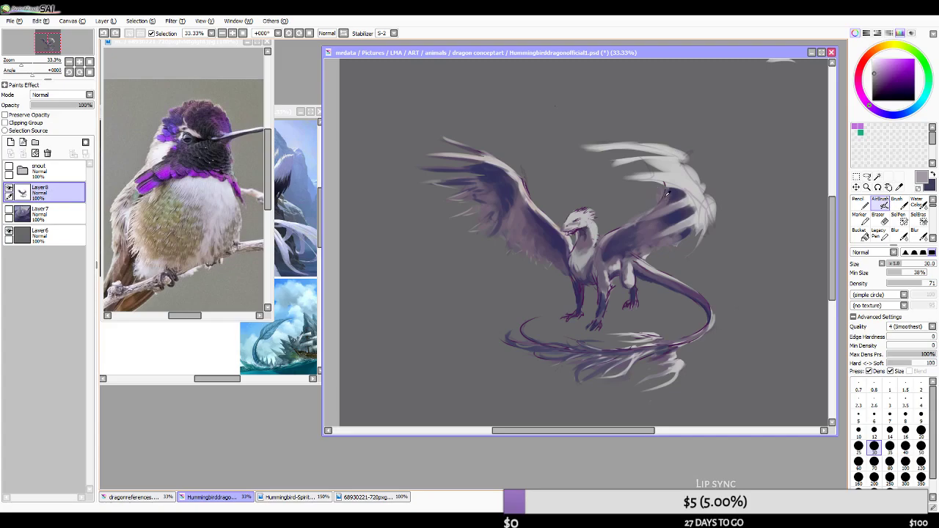
pyautogui.keyDown('alt'); pyautogui.click(669, 194); pyautogui.keyUp('alt')
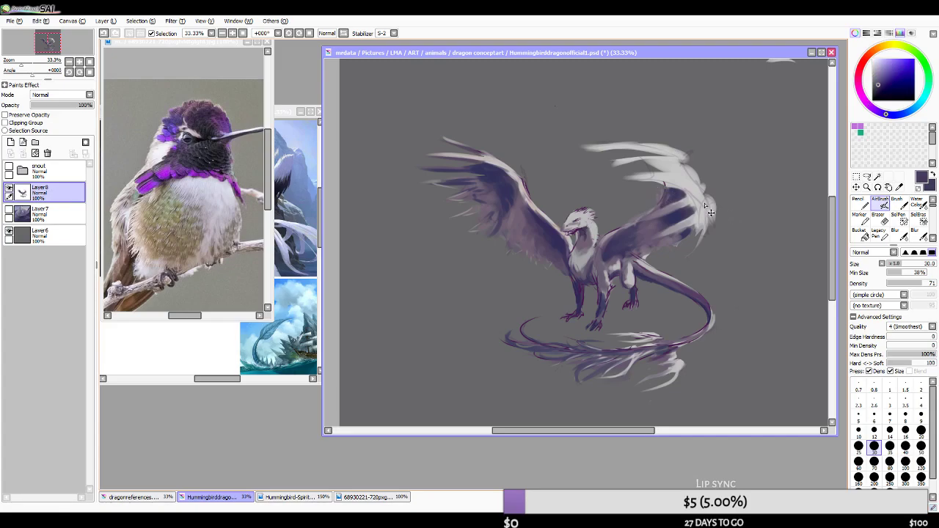
pyautogui.click(880, 219)
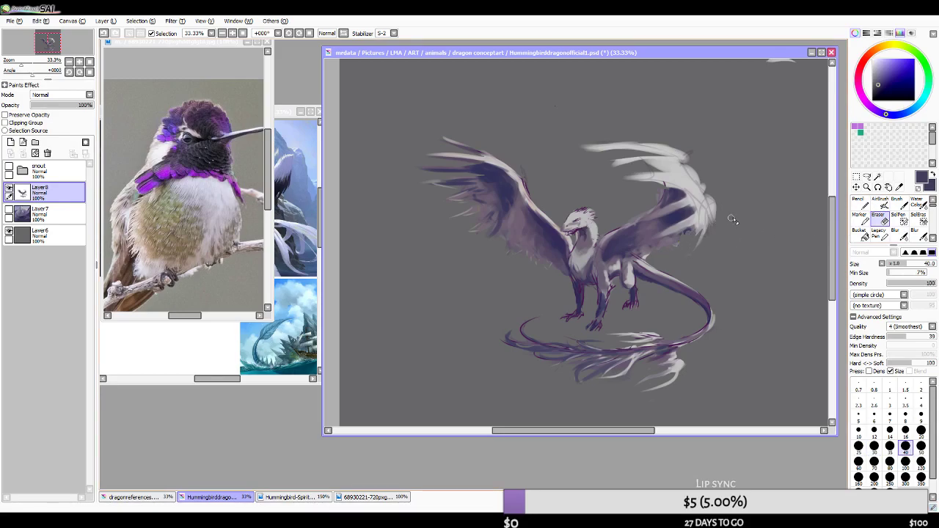
pyautogui.click(880, 205)
pyautogui.rightClick(677, 234)
pyautogui.rightClick(676, 234)
pyautogui.rightClick(675, 234)
pyautogui.keyDown('alt'); pyautogui.click(681, 232); pyautogui.keyUp('alt')
pyautogui.press(']')
pyautogui.press(']')
pyautogui.press(']')
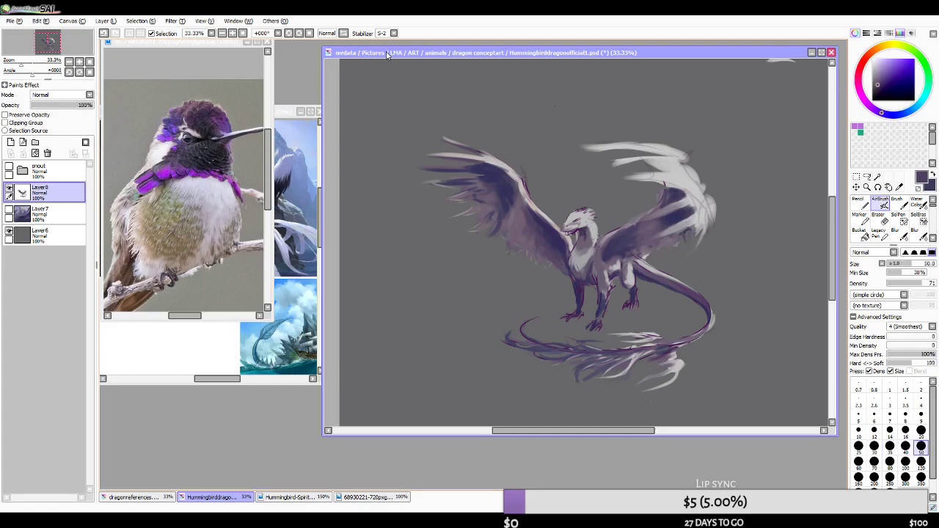
# - Mirror the view and blend the lower inner feathers of the white-tipped wing with sampled purples at size 50
pyautogui.click(343, 33)
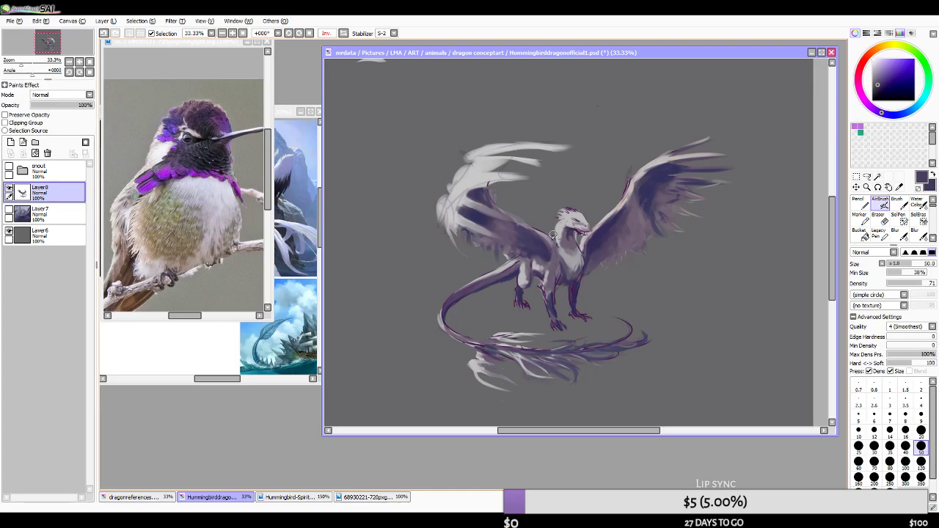
pyautogui.keyDown('alt'); pyautogui.click(502, 250); pyautogui.keyUp('alt')
pyautogui.keyDown('alt'); pyautogui.click(516, 251); pyautogui.keyUp('alt')
pyautogui.keyDown('alt'); pyautogui.click(527, 242); pyautogui.keyUp('alt')
pyautogui.keyDown('alt'); pyautogui.click(508, 244); pyautogui.keyUp('alt')
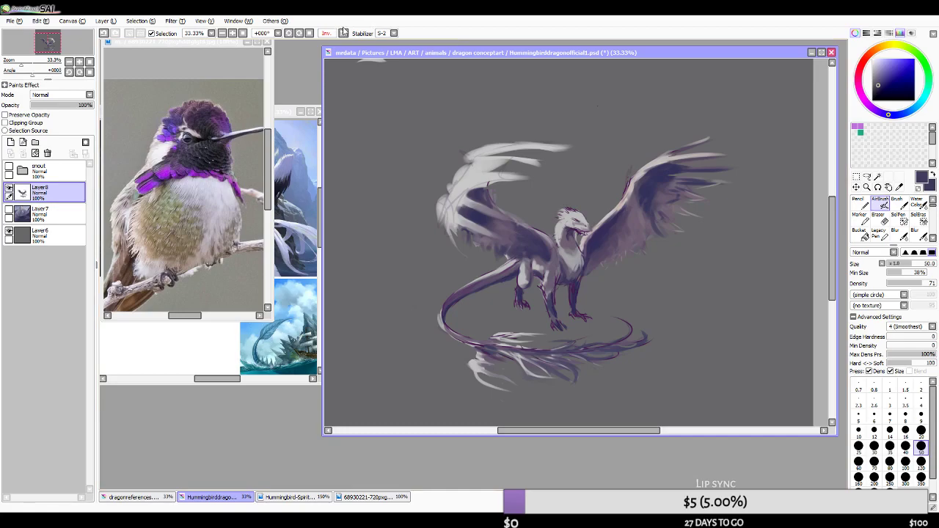
# - Try to shade the inner part of the white-tipped wing in the normal view with a sampled purple at size 70
pyautogui.click(342, 33)
pyautogui.press(']')
pyautogui.press(']')
pyautogui.keyDown('alt'); pyautogui.click(645, 242); pyautogui.keyUp('alt')
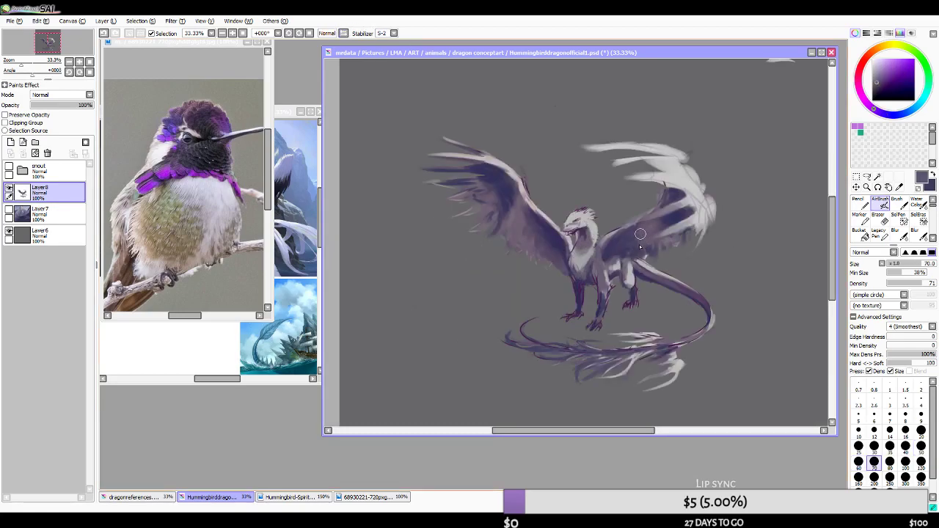
pyautogui.hotkey('ctrl', 'z')
pyautogui.hotkey('alt', 'Tab')
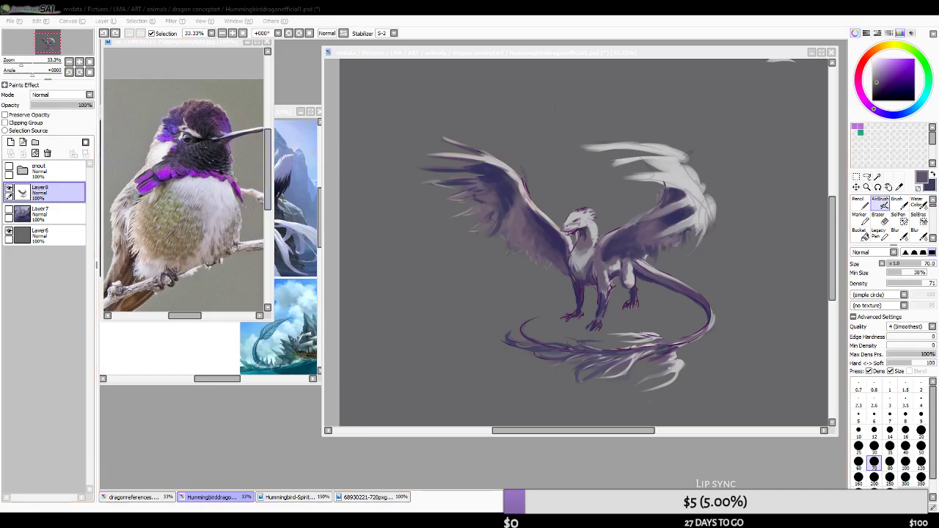
# - Add a new layer above Layer8 and paint a dark purple shadow under the jaw with the AirBrush at size 30
pyautogui.click(357, 40)
pyautogui.click(342, 36)
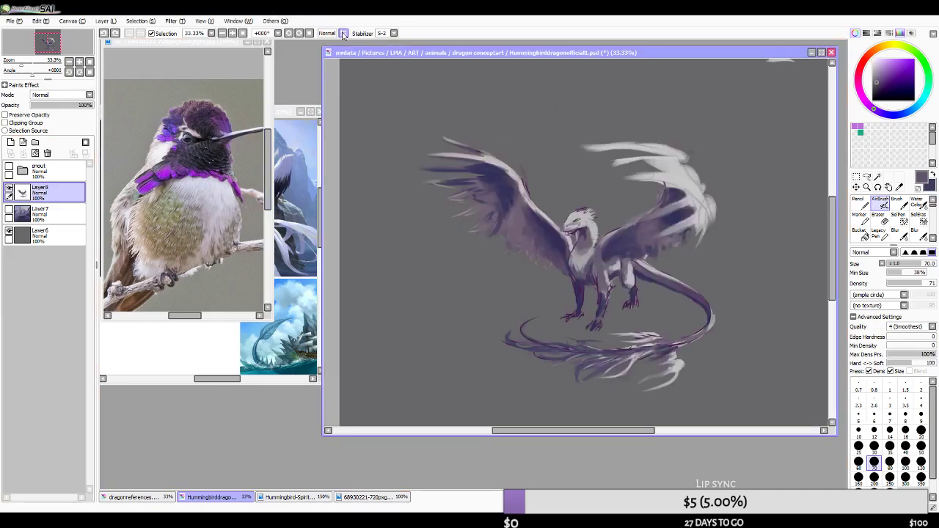
pyautogui.scroll(-3, 627, 228)
pyautogui.scroll(2, 478, 267)
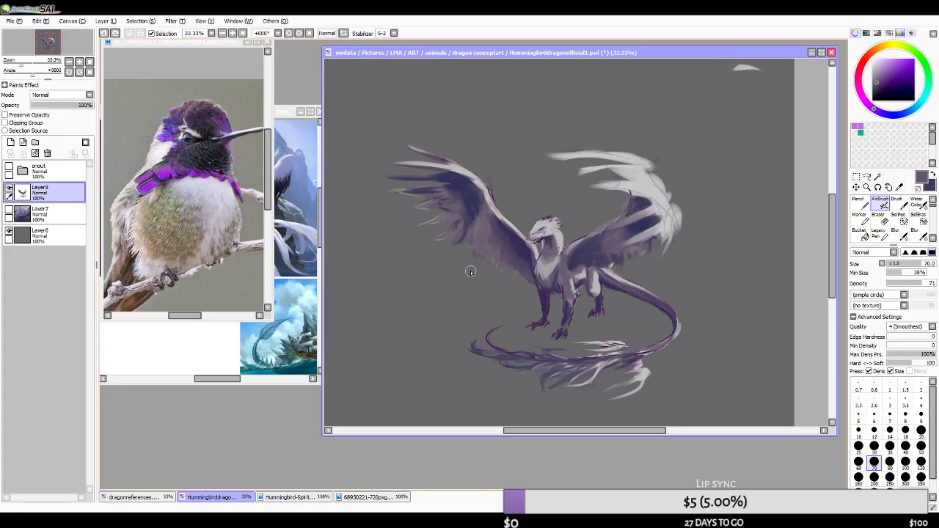
pyautogui.scroll(1, 484, 271)
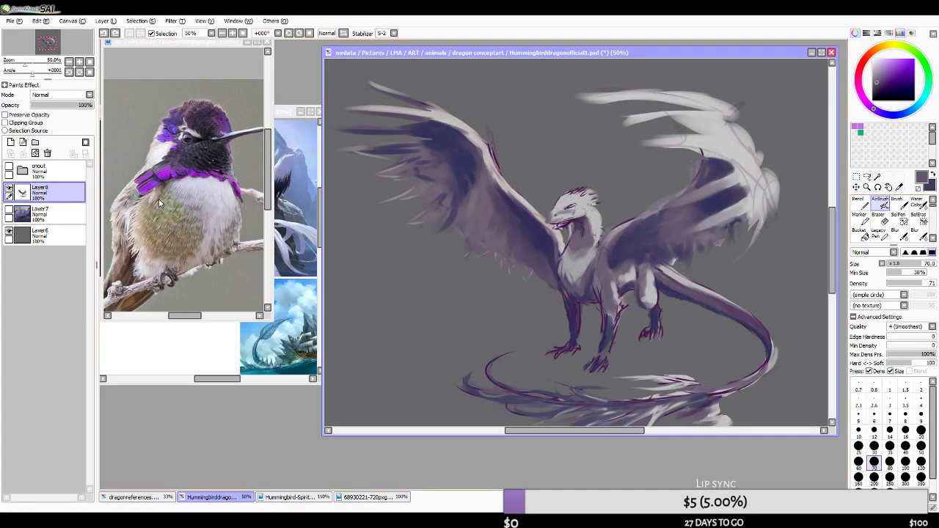
pyautogui.click(10, 141)
pyautogui.click(873, 445)
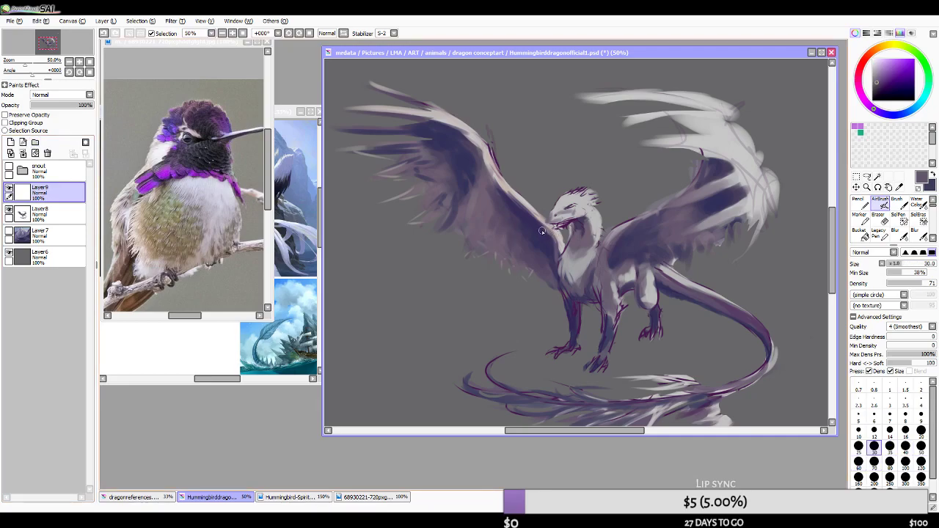
pyautogui.keyDown('alt'); pyautogui.click(579, 222); pyautogui.keyUp('alt')
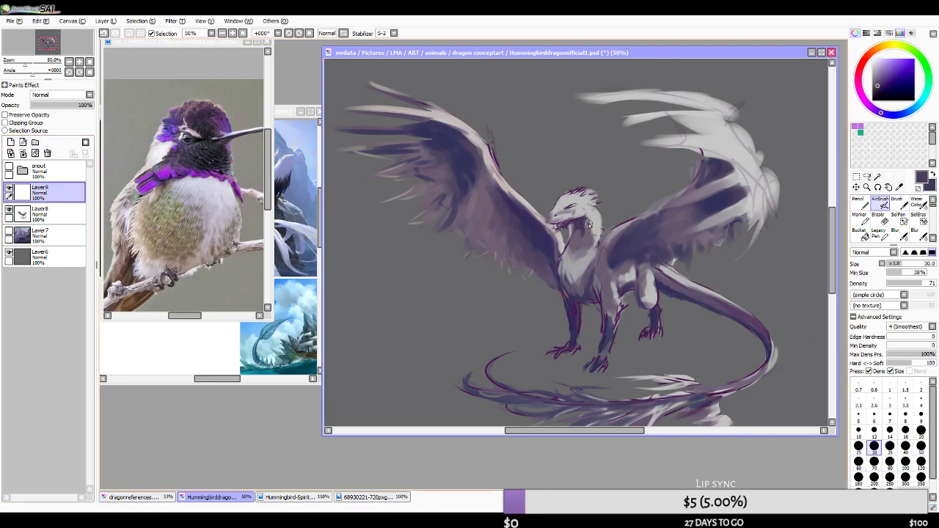
pyautogui.hotkey('ctrl', 'z')
pyautogui.moveTo(576, 225); pyautogui.dragTo(558, 225)
# - Mirror the view and extend the shadow along the underside of the jaw at AirBrush size 20
pyautogui.click(327, 33)
pyautogui.press('[')
pyautogui.press('[')
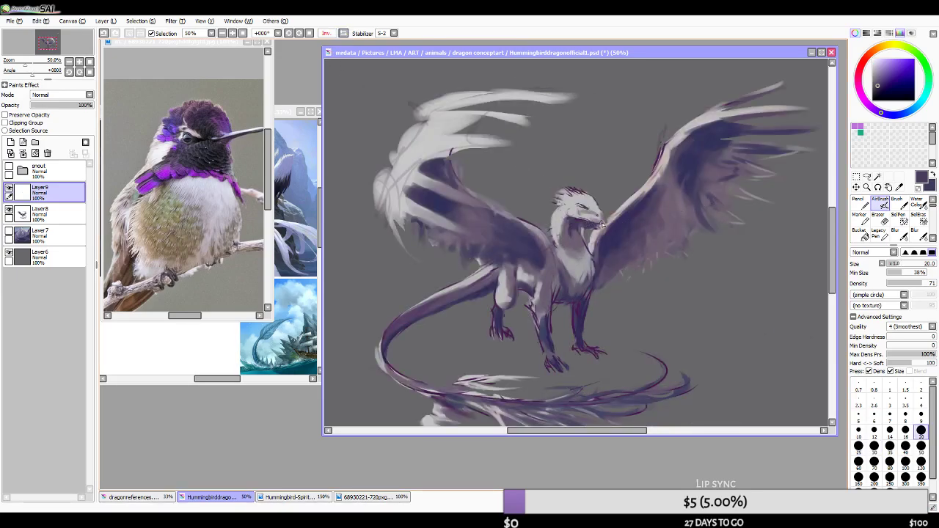
pyautogui.moveTo(607, 222); pyautogui.dragTo(583, 228)
# - Trim the lower jaw's shadow with the Eraser at sizes 35 and 16, and merge its layer into Layer8
pyautogui.scroll(2, 594, 217)
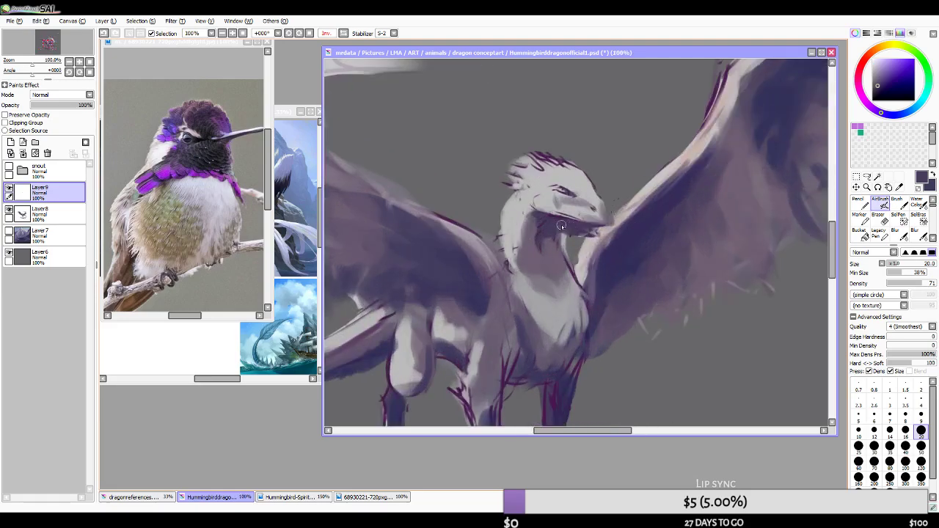
pyautogui.press('e')
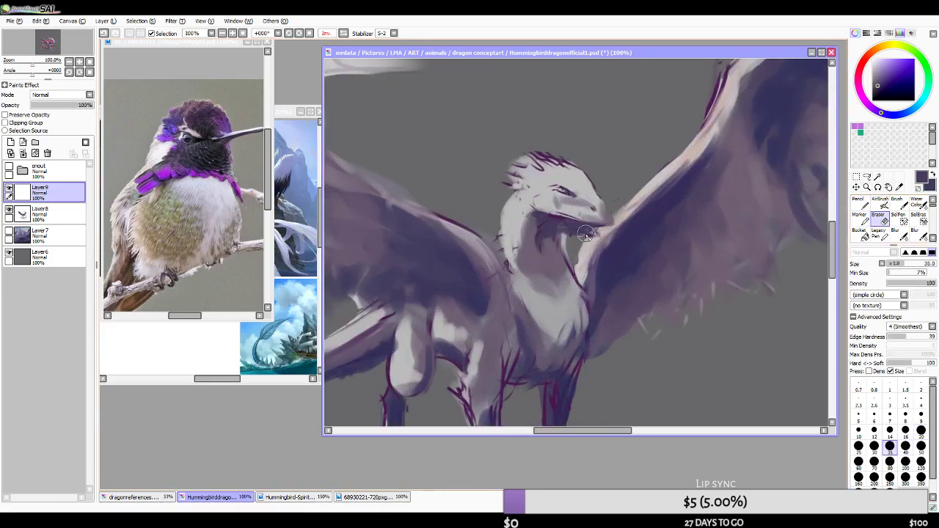
pyautogui.moveTo(569, 240); pyautogui.dragTo(584, 234)
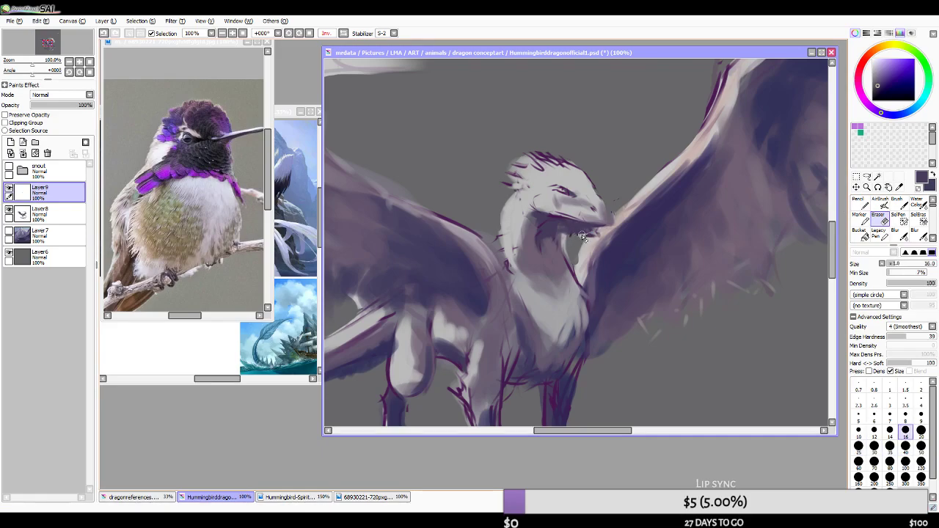
pyautogui.click(23, 153)
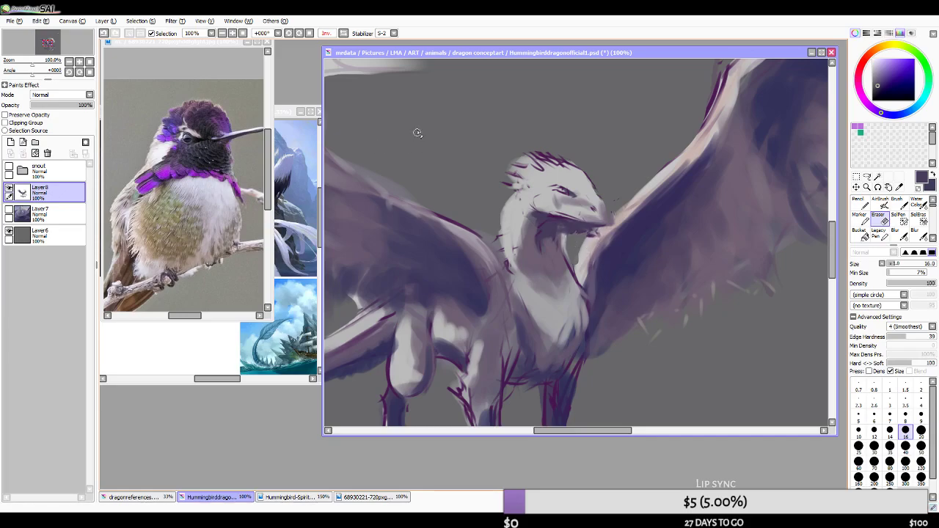
# - Return to the normal view and shade the cheek and rear jaw with the AirBrush in sampled greys at sizes 10 to 35
pyautogui.click(343, 33)
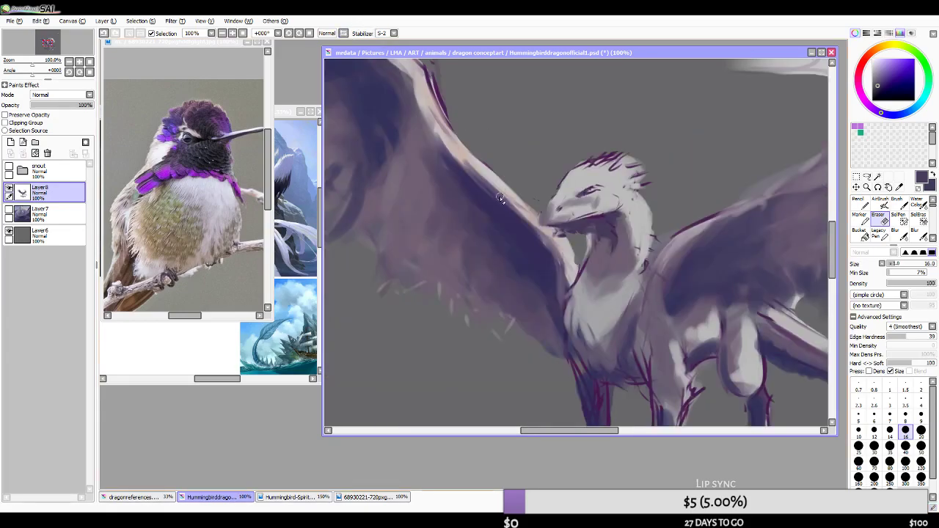
pyautogui.scroll(-3, 501, 194)
pyautogui.scroll(4, 541, 213)
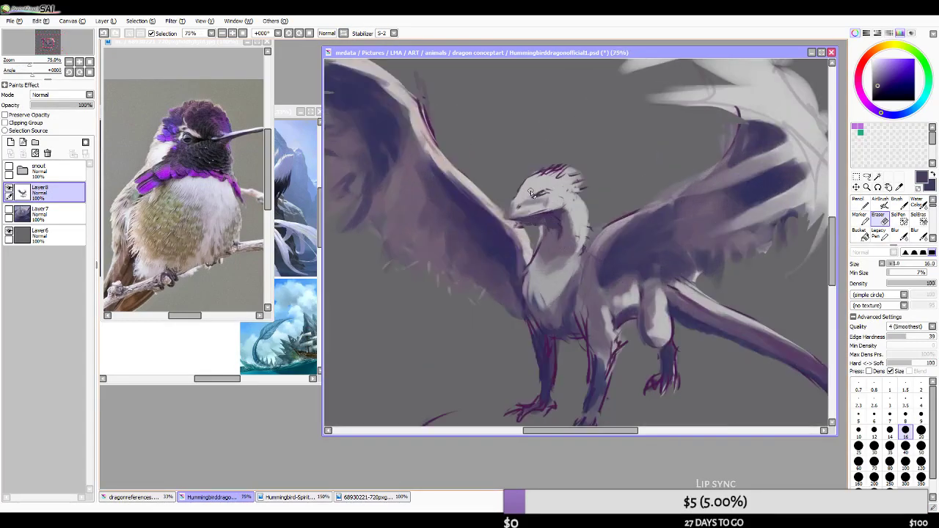
pyautogui.click(879, 204)
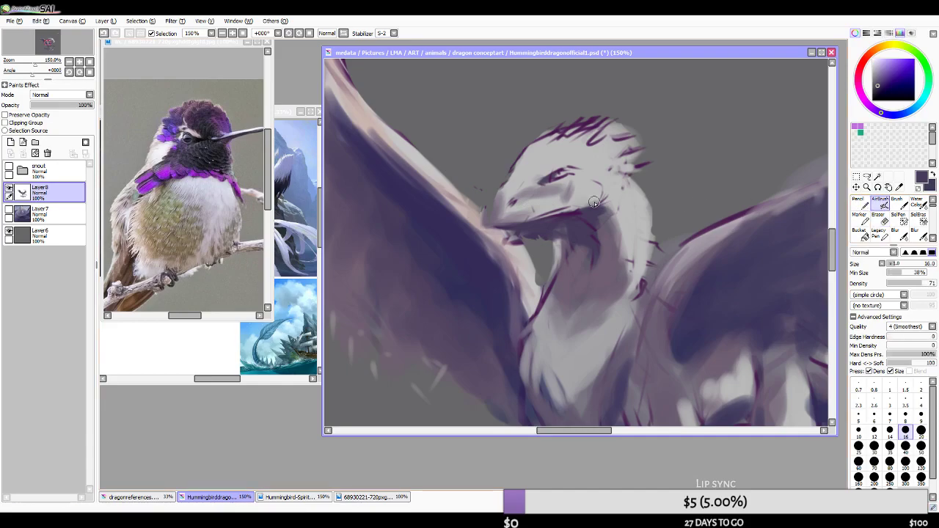
pyautogui.keyDown('alt'); pyautogui.click(573, 206); pyautogui.keyUp('alt')
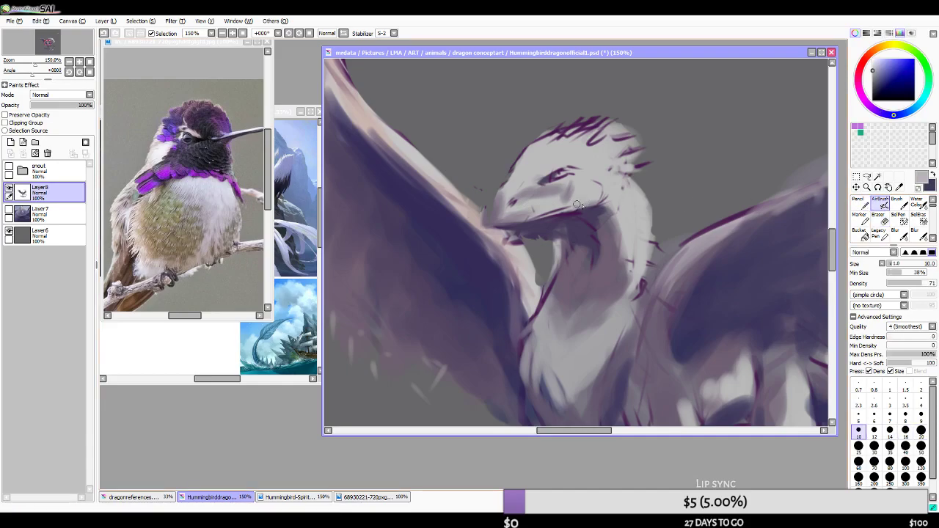
pyautogui.keyDown('alt'); pyautogui.click(516, 213); pyautogui.keyUp('alt')
pyautogui.press(']')
pyautogui.press(']')
pyautogui.press(']')
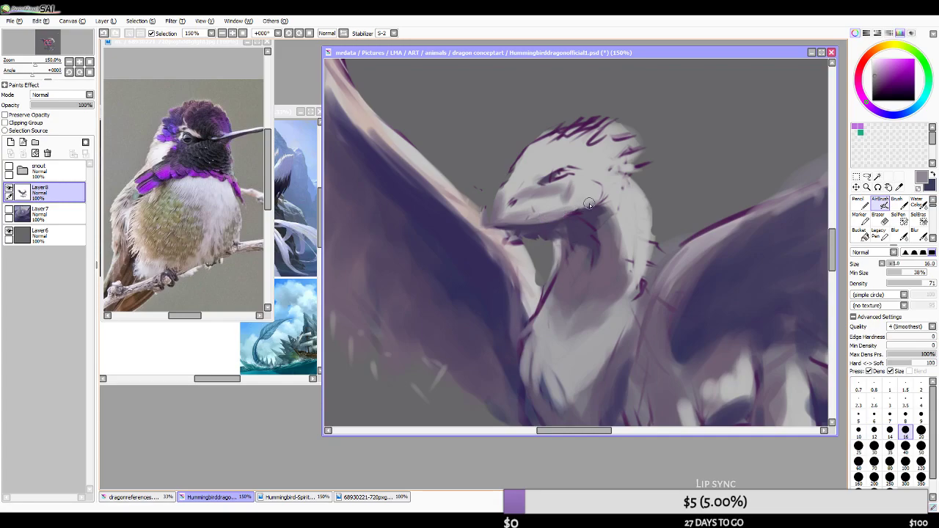
pyautogui.press(']')
pyautogui.press(']')
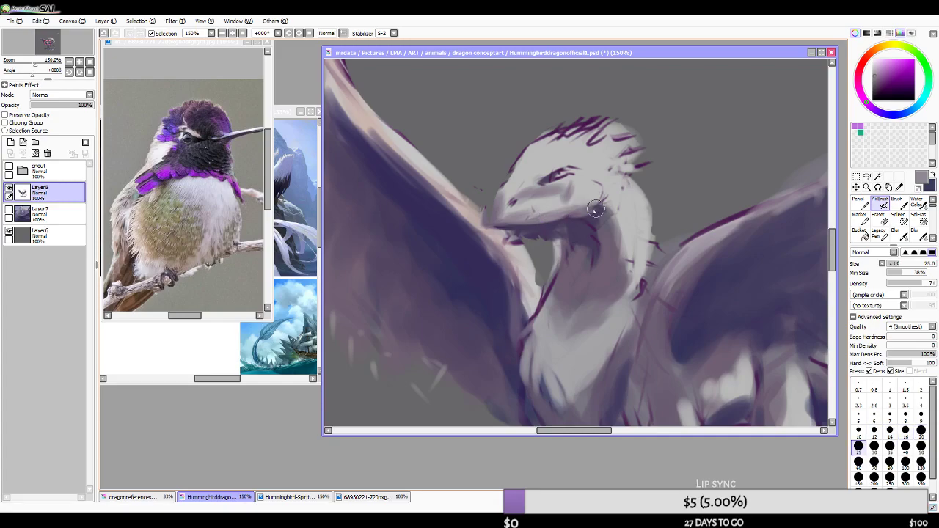
pyautogui.press(']')
pyautogui.press(']')
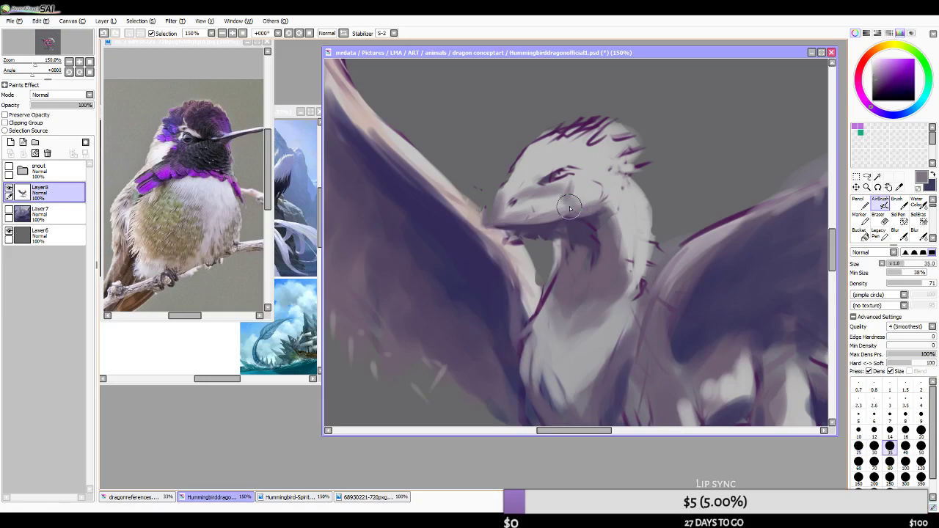
# - Blend the shading between the cheek and the jaw with sampled tones at AirBrush size 25
pyautogui.keyDown('alt'); pyautogui.click(563, 200); pyautogui.keyUp('alt')
pyautogui.press('[')
pyautogui.press('[')
pyautogui.moveTo(564, 196); pyautogui.dragTo(549, 213)
pyautogui.keyDown('alt'); pyautogui.click(568, 206); pyautogui.keyUp('alt')
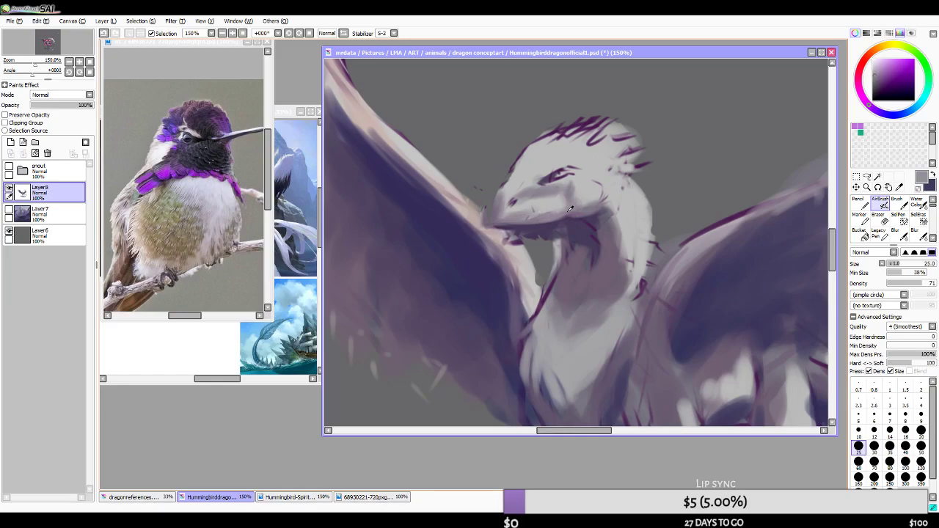
# - Soften the muzzle shading between the nostril and the mouth with sampled greys at AirBrush size 20
pyautogui.press('[')
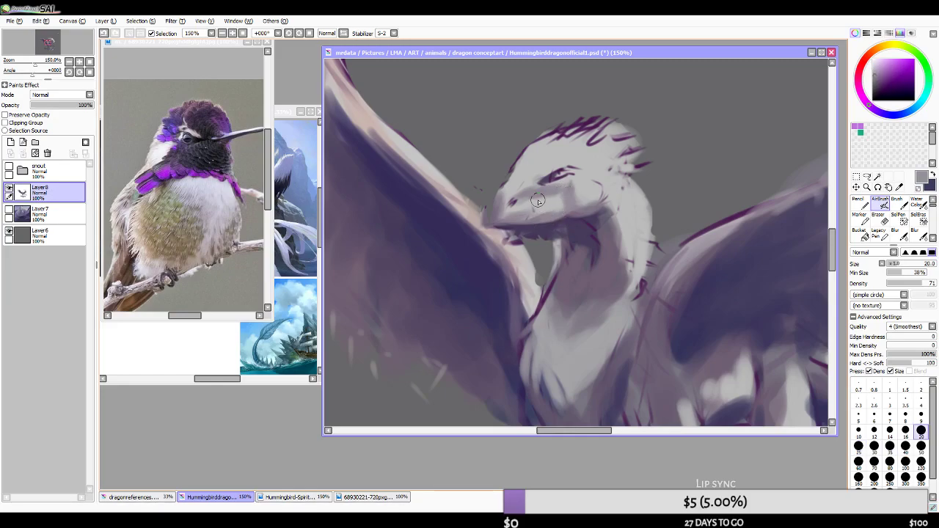
pyautogui.keyDown('alt'); pyautogui.click(542, 205); pyautogui.keyUp('alt')
pyautogui.hotkey('ctrl', 'z')
pyautogui.keyDown('alt'); pyautogui.click(539, 213); pyautogui.keyUp('alt')
pyautogui.moveTo(522, 216); pyautogui.dragTo(539, 207)
pyautogui.keyDown('alt'); pyautogui.click(522, 208); pyautogui.keyUp('alt')
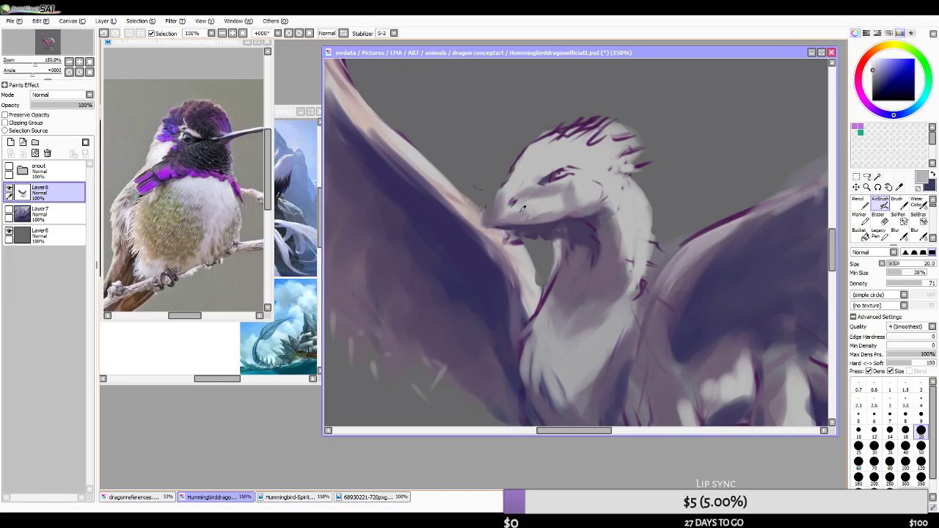
pyautogui.keyDown('alt'); pyautogui.click(523, 208); pyautogui.keyUp('alt')
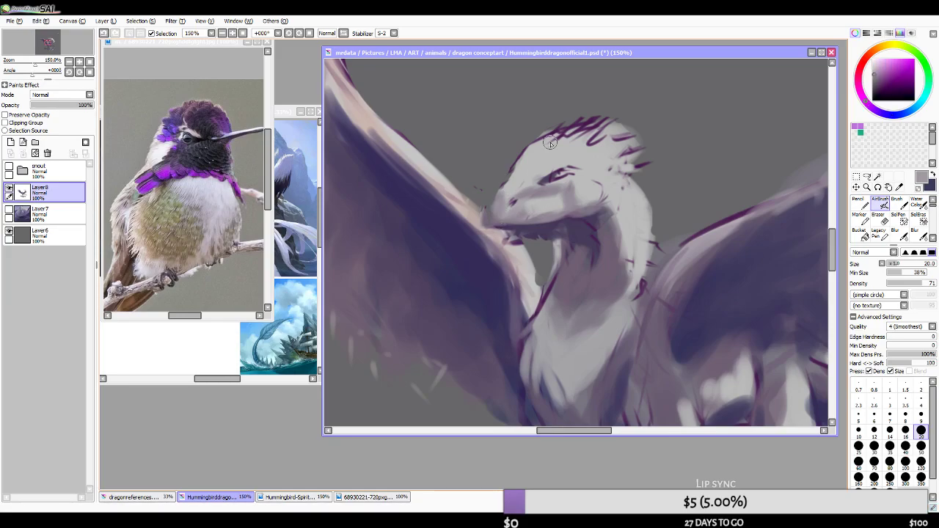
# - Mirror the view and repaint the wing edge behind the jaw and neck with sampled light wing tones at AirBrush size 20
pyautogui.click(343, 33)
pyautogui.keyDown('alt'); pyautogui.click(704, 192); pyautogui.keyUp('alt')
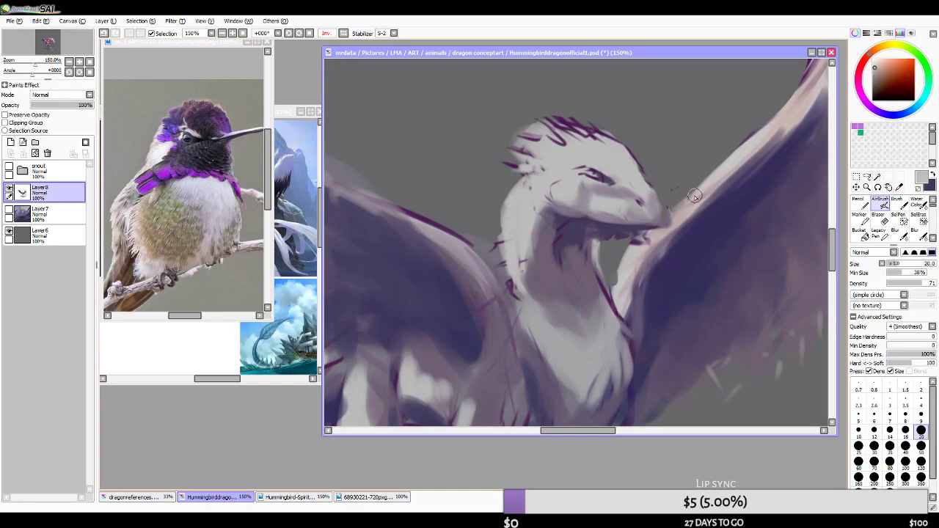
pyautogui.keyDown('alt'); pyautogui.click(625, 270); pyautogui.keyUp('alt')
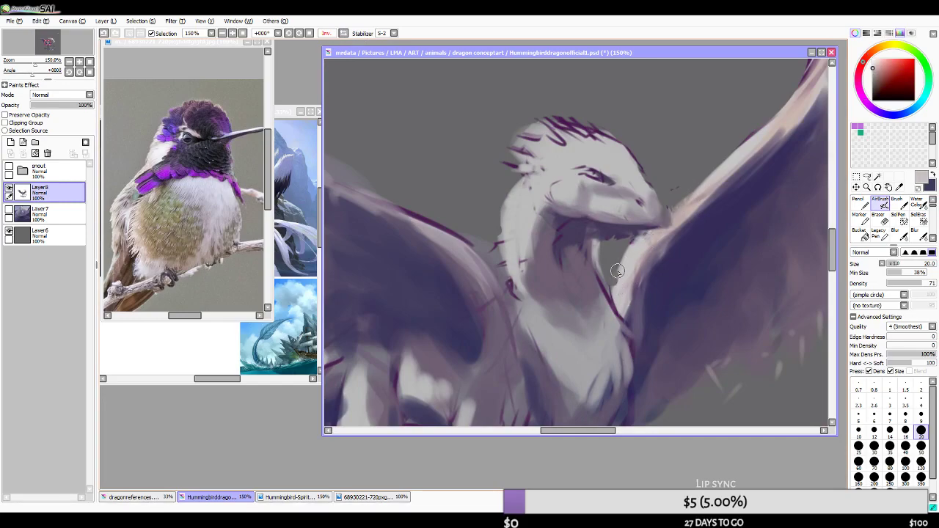
pyautogui.keyDown('alt'); pyautogui.click(684, 208); pyautogui.keyUp('alt')
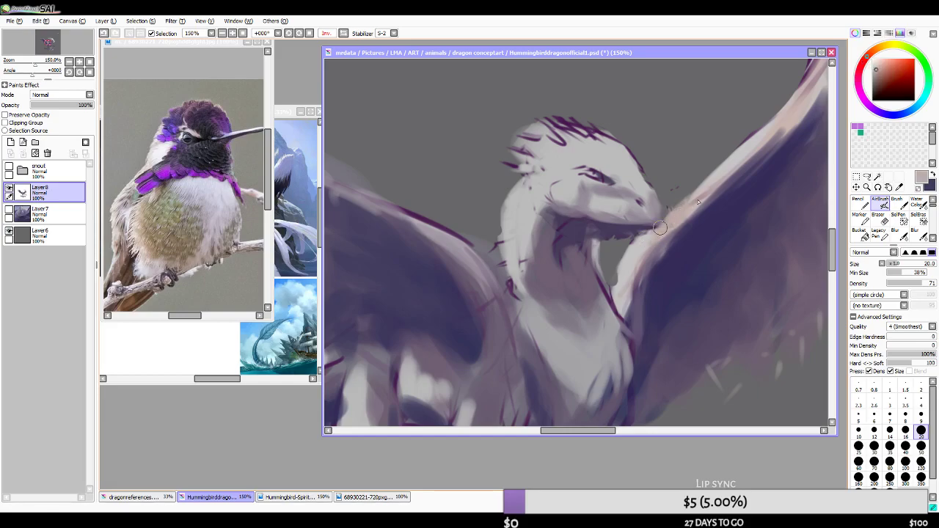
# - Refine the tip of the snout against the wing with sampled tones at AirBrush sizes 16 and 12
pyautogui.press('[')
pyautogui.press('[')
pyautogui.press('[')
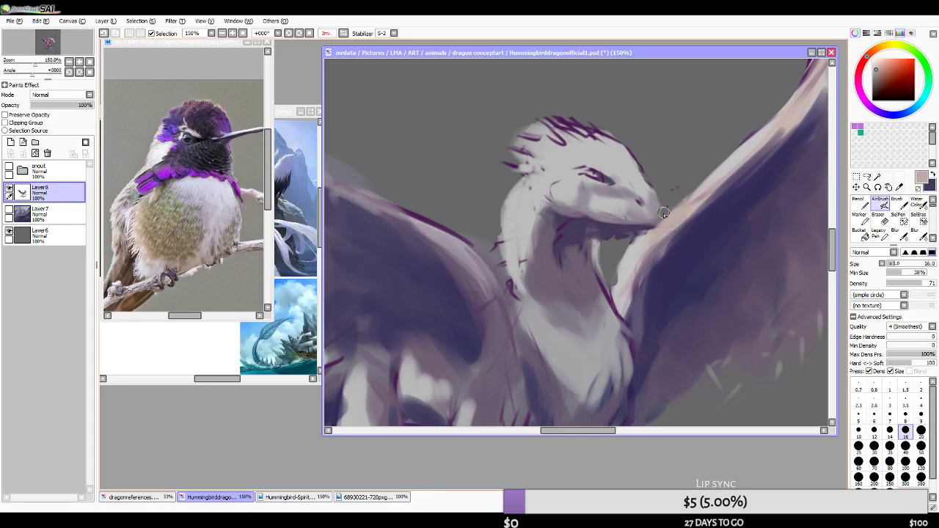
pyautogui.keyDown('alt'); pyautogui.click(652, 210); pyautogui.keyUp('alt')
pyautogui.moveTo(652, 209); pyautogui.dragTo(658, 222)
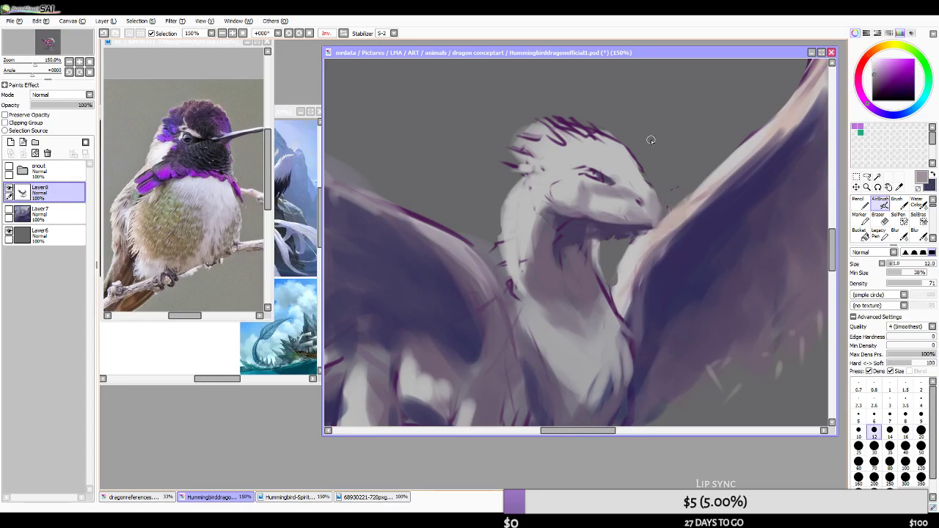
# - Examine the whole dragon's proportions and silhouette in both the normal and mirrored views
pyautogui.scroll(-5, 650, 141)
pyautogui.scroll(2, 604, 203)
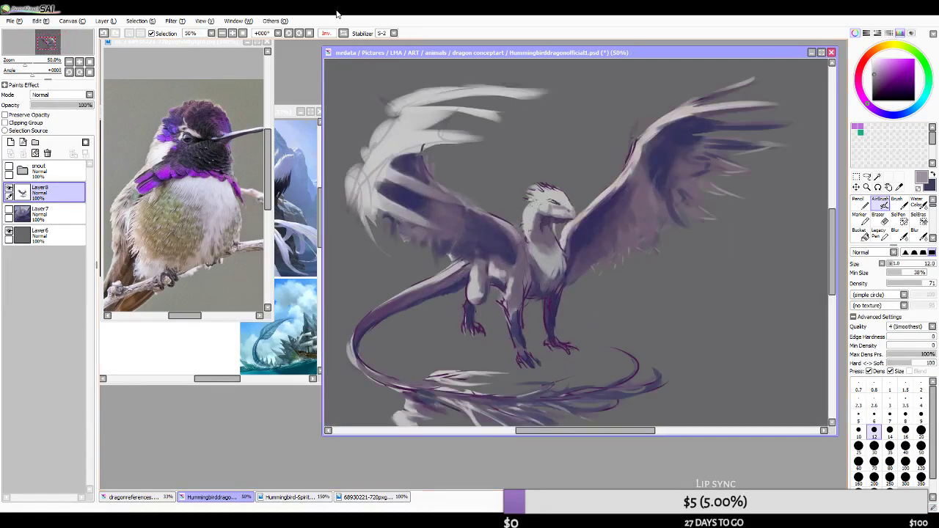
pyautogui.press('h')
pyautogui.scroll(-2, 594, 200)
pyautogui.scroll(2, 558, 205)
pyautogui.scroll(-2, 581, 238)
pyautogui.scroll(2, 572, 242)
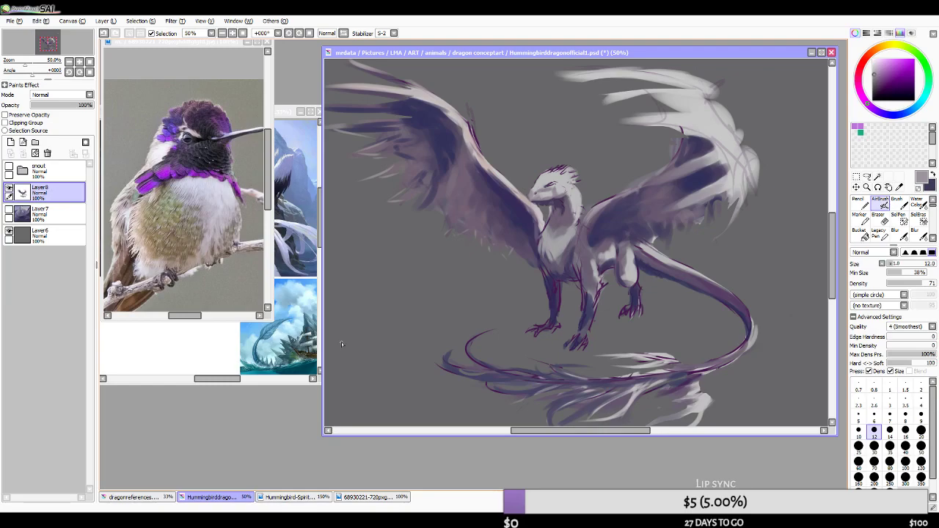
pyautogui.hotkey('alt', 'Tab')
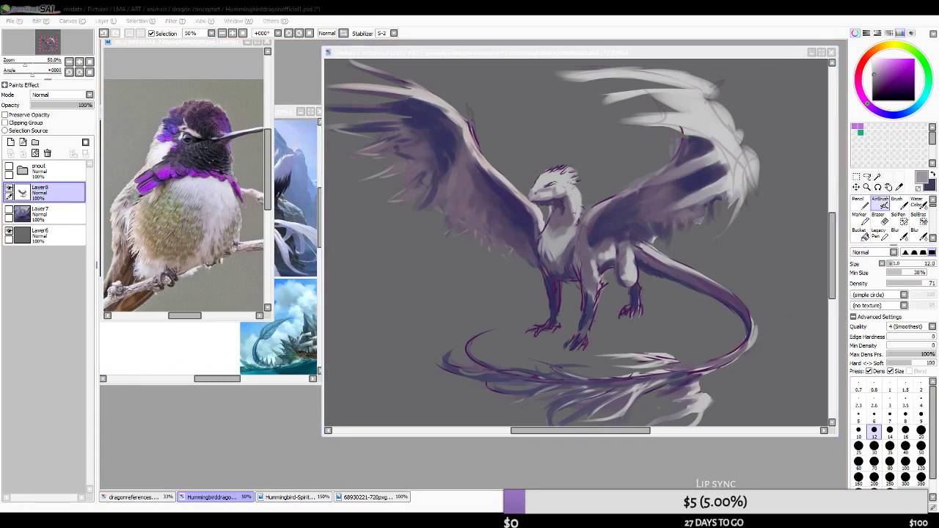
pyautogui.hotkey('alt', 'Tab')
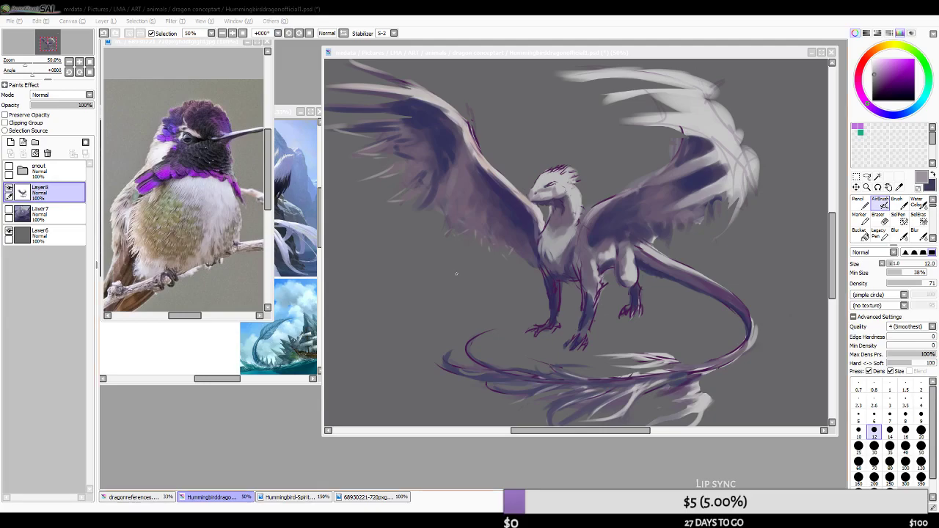
pyautogui.click(582, 244)
pyautogui.moveTo(582, 243); pyautogui.dragTo(578, 264)
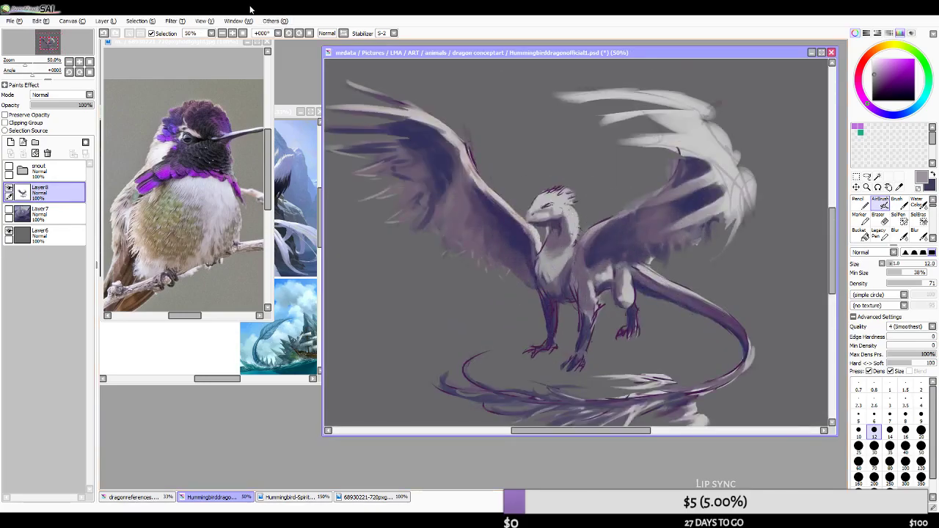
pyautogui.click(327, 33)
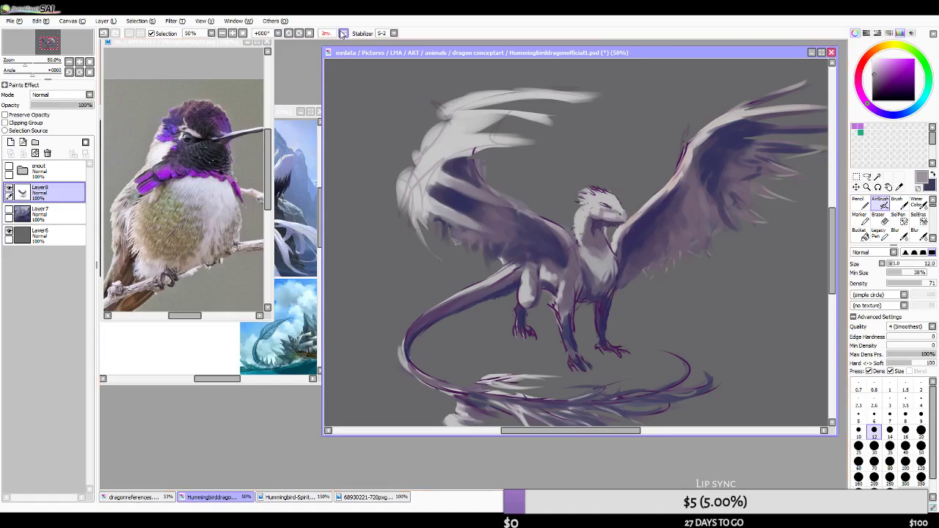
pyautogui.scroll(-2, 513, 231)
pyautogui.scroll(1, 520, 232)
pyautogui.scroll(1, 599, 228)
pyautogui.scroll(-1, 562, 255)
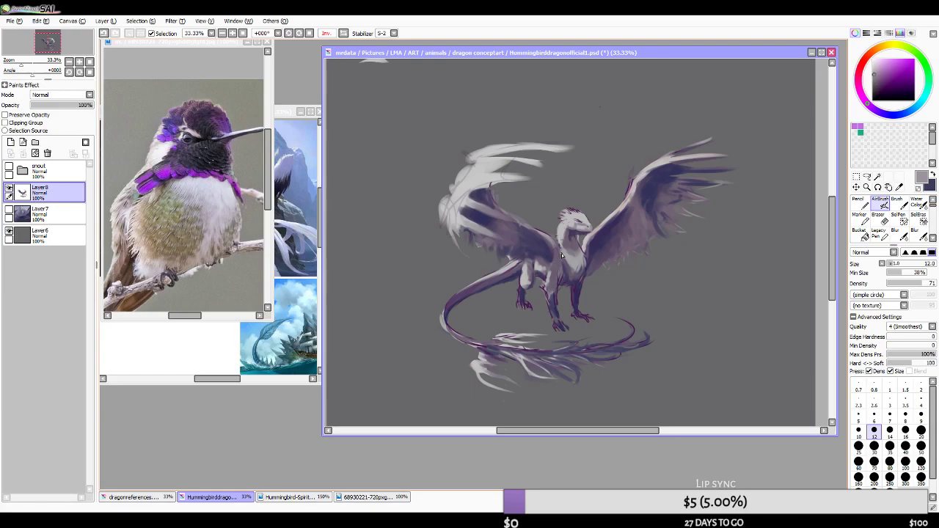
# - Redefine the dragon's eye in sampled dark purple with the AirBrush at sizes 5 and 7, and return to the normal view
pyautogui.scroll(4, 562, 255)
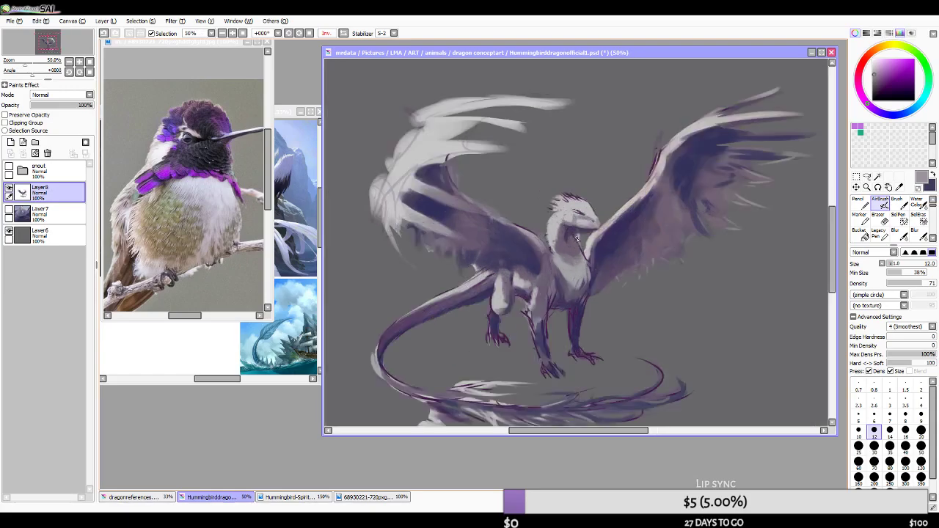
pyautogui.scroll(3, 578, 232)
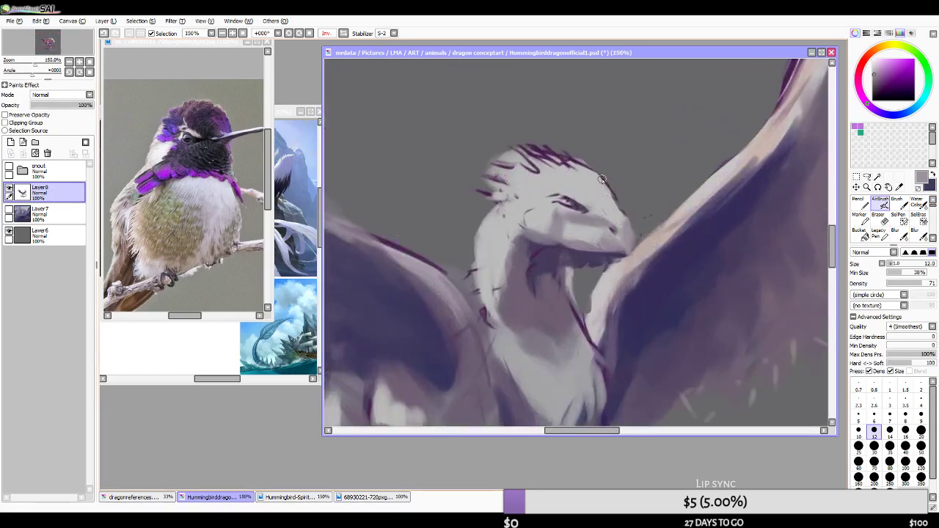
pyautogui.press('[')
pyautogui.press('[')
pyautogui.press('[')
pyautogui.keyDown('alt'); pyautogui.click(543, 181); pyautogui.keyUp('alt')
pyautogui.moveTo(528, 166)
pyautogui.mouseDown()
pyautogui.moveTo(500, 182)
pyautogui.moveTo(523, 170)
pyautogui.moveTo(506, 176)
pyautogui.mouseUp()
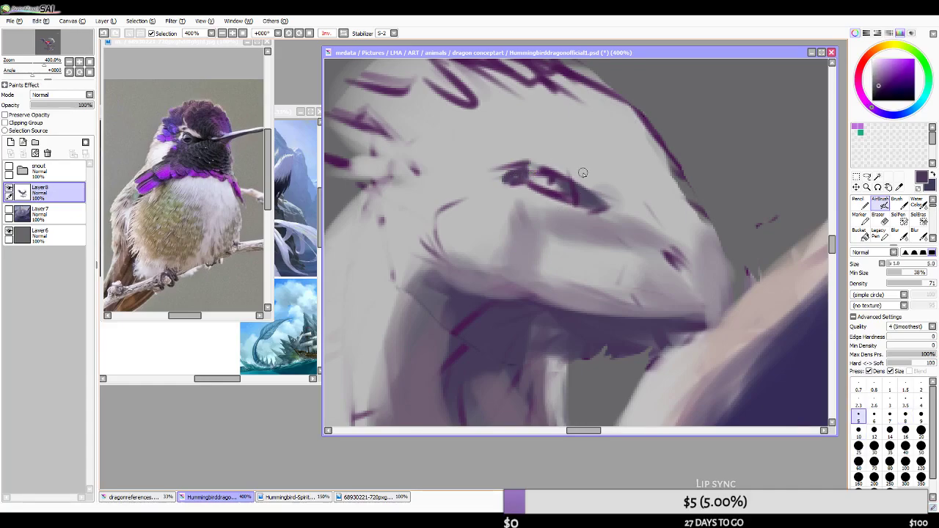
pyautogui.press(']')
pyautogui.press(']')
pyautogui.scroll(-5, 593, 182)
pyautogui.scroll(2, 592, 182)
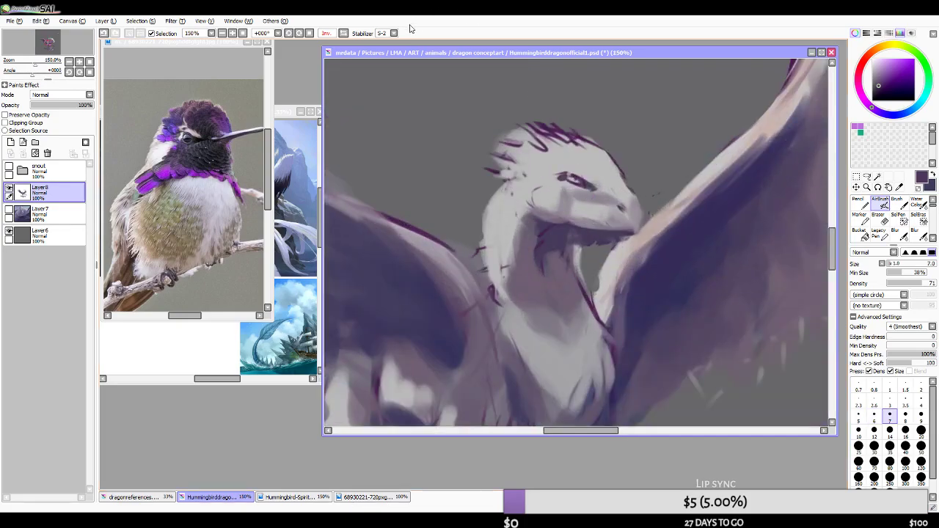
pyautogui.click(344, 33)
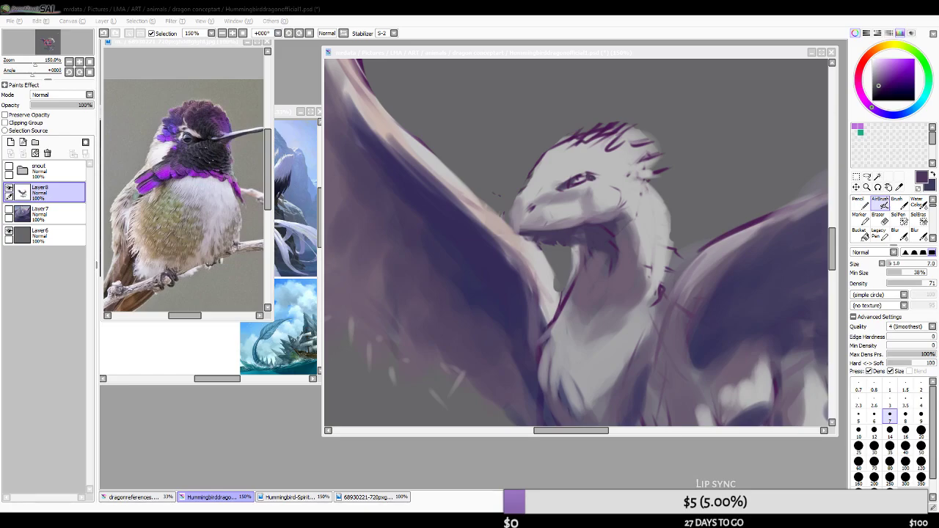
pyautogui.moveTo(575, 110)
pyautogui.mouseDown()
pyautogui.moveTo(611, 109)
pyautogui.moveTo(572, 91)
pyautogui.mouseUp()
pyautogui.moveTo(627, 94); pyautogui.dragTo(648, 125)
pyautogui.hotkey('ctrl', 'z')
pyautogui.hotkey('ctrl', 'z')
# - Draw four long curling tendrils rising from the head crest in sampled dark purple at AirBrush size 7
pyautogui.rightClick(600, 130)
pyautogui.scroll(-2, 426, 233)
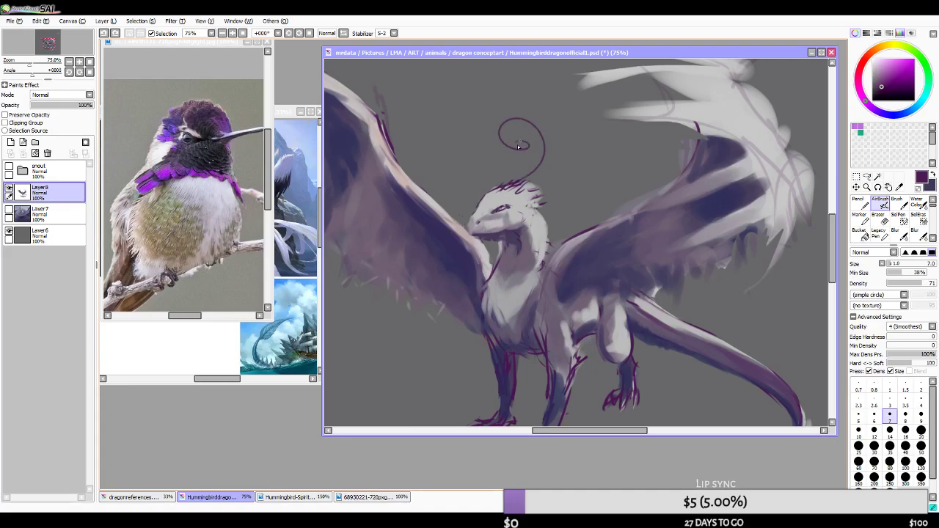
pyautogui.moveTo(529, 194)
pyautogui.mouseDown()
pyautogui.moveTo(593, 170)
pyautogui.moveTo(581, 157)
pyautogui.mouseUp()
pyautogui.moveTo(503, 189)
pyautogui.mouseDown()
pyautogui.moveTo(471, 144)
pyautogui.moveTo(579, 212)
pyautogui.mouseUp()
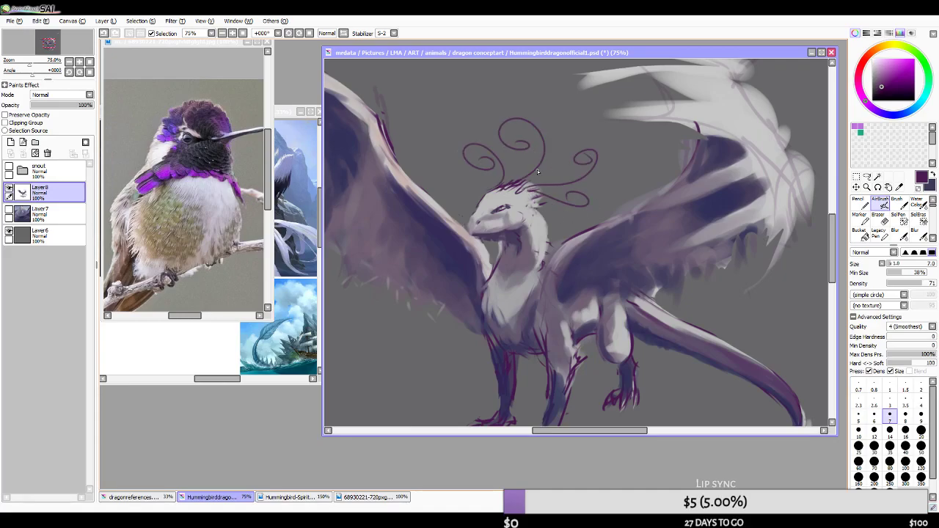
# - Draw curled outlines around the snout tip and mouth, and swirling lash and brow lines around both eyes, at AirBrush size 7
pyautogui.scroll(-4, 536, 170)
pyautogui.scroll(7, 493, 204)
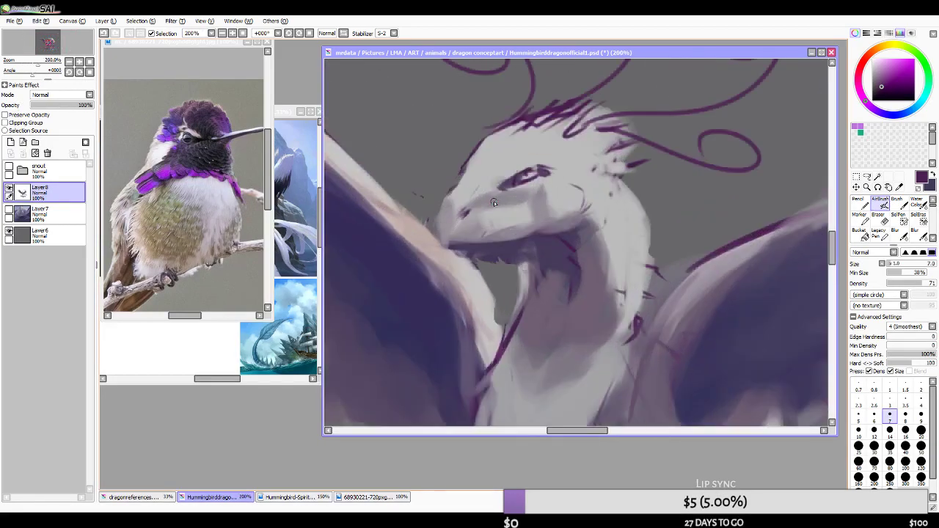
pyautogui.moveTo(461, 248)
pyautogui.mouseDown()
pyautogui.moveTo(504, 230)
pyautogui.moveTo(505, 219)
pyautogui.moveTo(456, 244)
pyautogui.mouseUp()
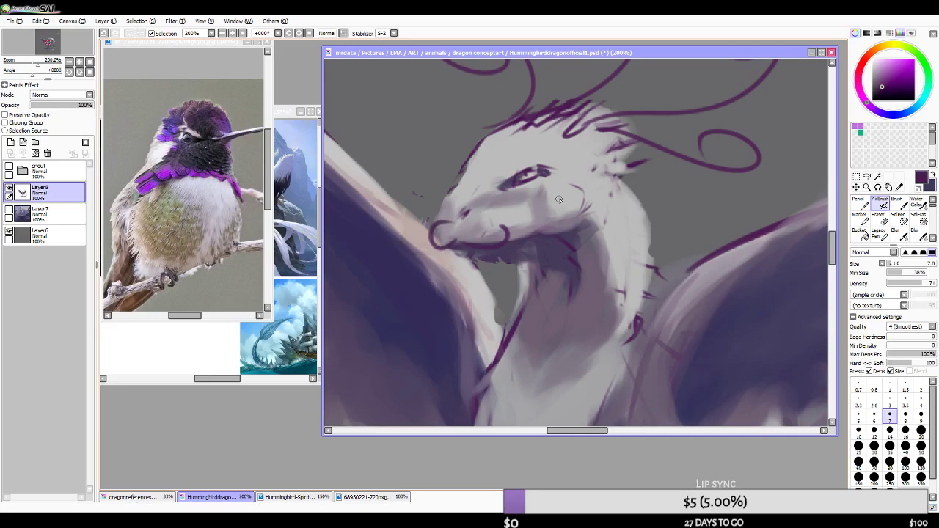
pyautogui.moveTo(515, 178)
pyautogui.mouseDown()
pyautogui.moveTo(553, 160)
pyautogui.moveTo(541, 172)
pyautogui.moveTo(560, 175)
pyautogui.moveTo(540, 175)
pyautogui.moveTo(571, 175)
pyautogui.mouseUp()
pyautogui.moveTo(490, 180); pyautogui.dragTo(549, 156)
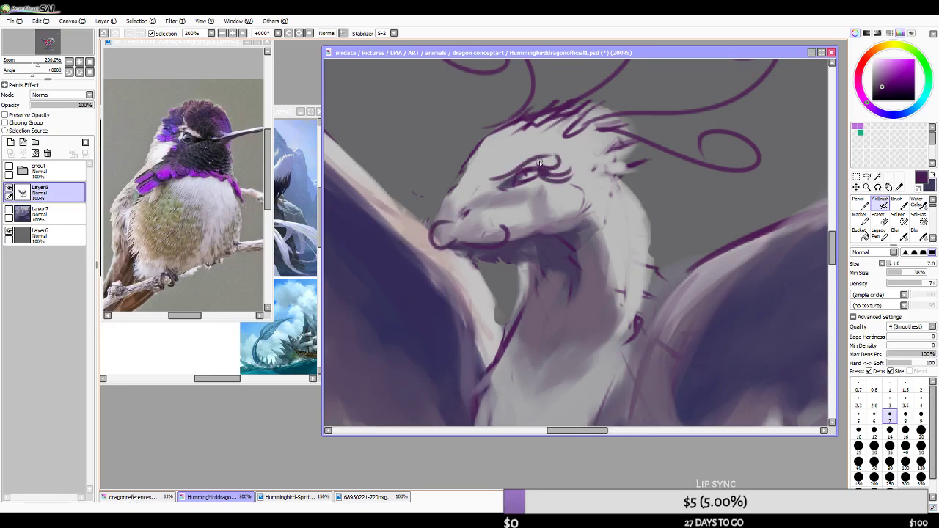
pyautogui.moveTo(478, 175)
pyautogui.mouseDown()
pyautogui.moveTo(476, 151)
pyautogui.moveTo(464, 176)
pyautogui.moveTo(473, 181)
pyautogui.mouseUp()
pyautogui.scroll(-3, 470, 151)
pyautogui.scroll(2, 470, 150)
pyautogui.scroll(-3, 450, 202)
pyautogui.scroll(3, 475, 267)
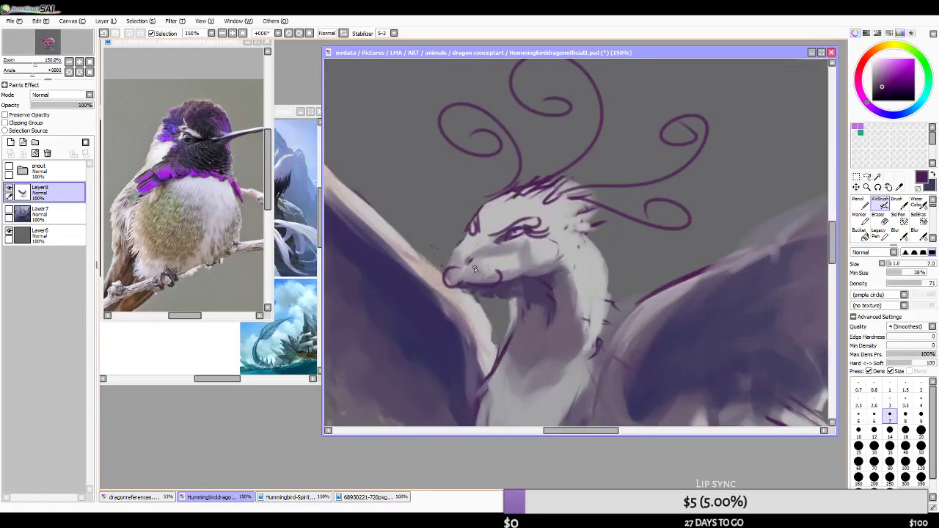
pyautogui.click(343, 35)
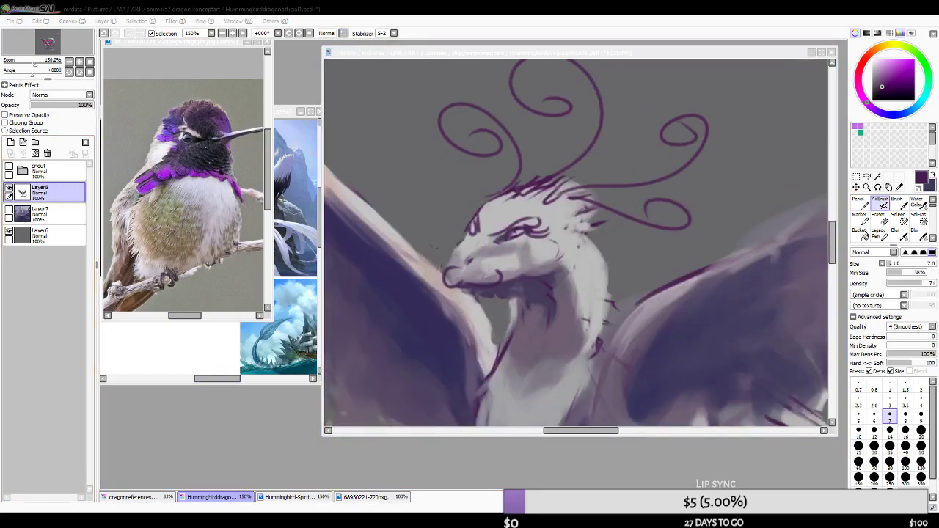
# - Compare the dragon's head with its curled crest tendrils and face swirls in the normal and mirrored views
pyautogui.hotkey('alt', 'Tab')
pyautogui.click(480, 52)
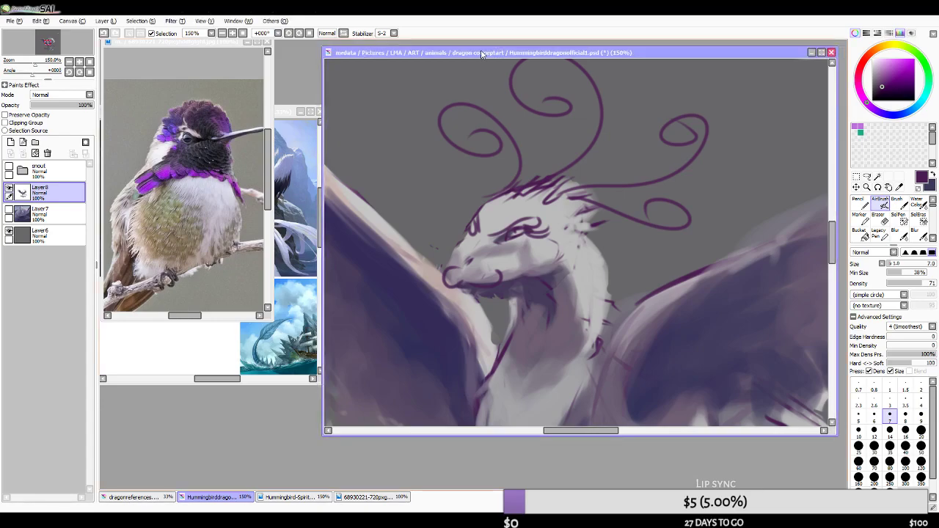
pyautogui.click(344, 34)
pyautogui.click(346, 34)
pyautogui.press('h')
pyautogui.press('h')
pyautogui.press('h')
pyautogui.press('h')
pyautogui.press('h')
pyautogui.press('h')
pyautogui.click(829, 53)
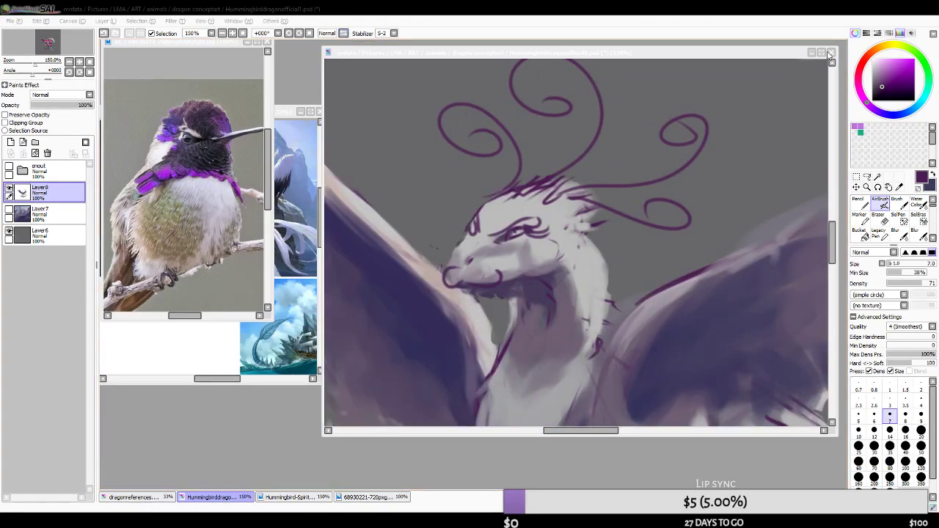
pyautogui.click(527, 291)
pyautogui.click(11, 21)
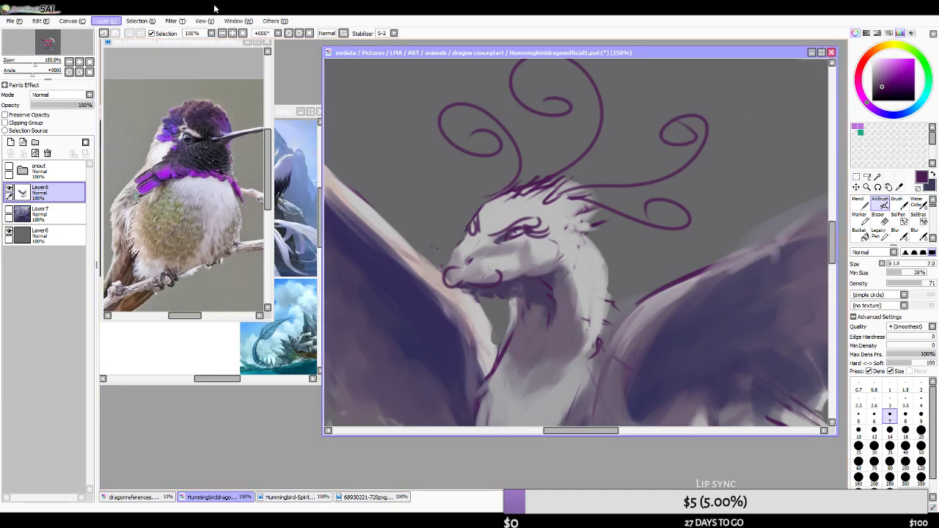
# - Undo the curling crest tendrils, the snout and mouth outlines, and the swirling lash and brow lines
pyautogui.hotkey('ctrl', 'z')
pyautogui.hotkey('ctrl', 'z')
pyautogui.hotkey('ctrl', 'z')
pyautogui.hotkey('ctrl', 'z')
pyautogui.hotkey('ctrl', 'z')
pyautogui.hotkey('ctrl', 'z')
pyautogui.hotkey('ctrl', 'z')
pyautogui.hotkey('ctrl', 'z')
pyautogui.hotkey('ctrl', 'z')
pyautogui.hotkey('ctrl', 'z')
pyautogui.hotkey('ctrl', 'z')
pyautogui.hotkey('ctrl', 'z')
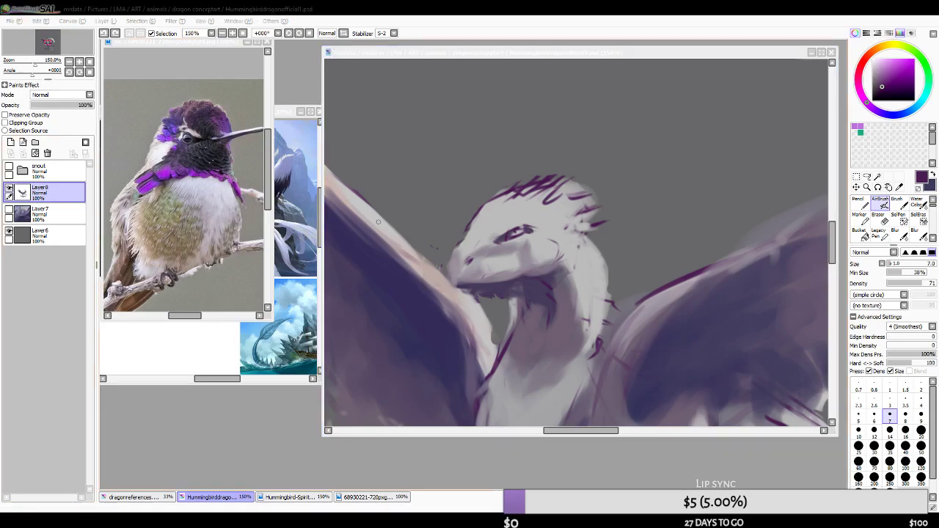
# - Maximize the dragon canvas window and inspect the whole figure mirrored with the interface panels hidden
pyautogui.scroll(-5, 478, 209)
pyautogui.scroll(2, 478, 209)
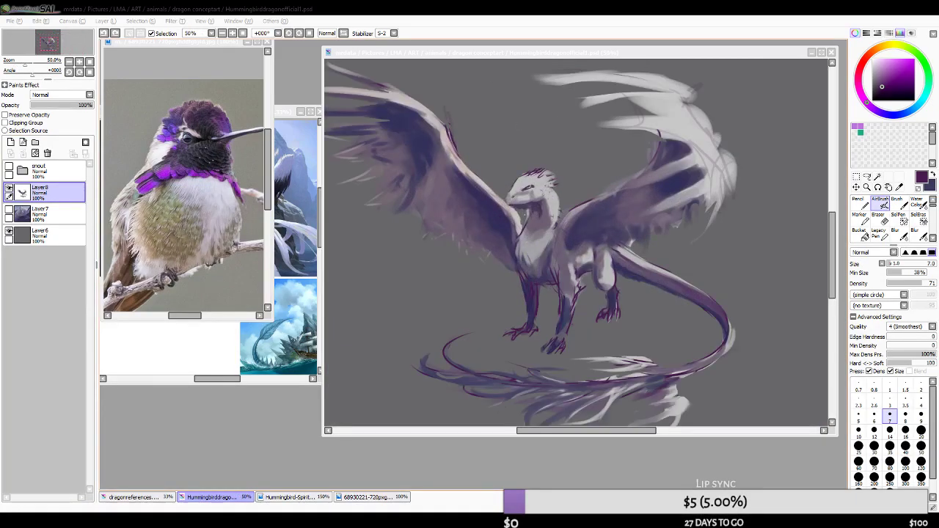
pyautogui.click(507, 93)
pyautogui.press('Tab')
pyautogui.press('Tab')
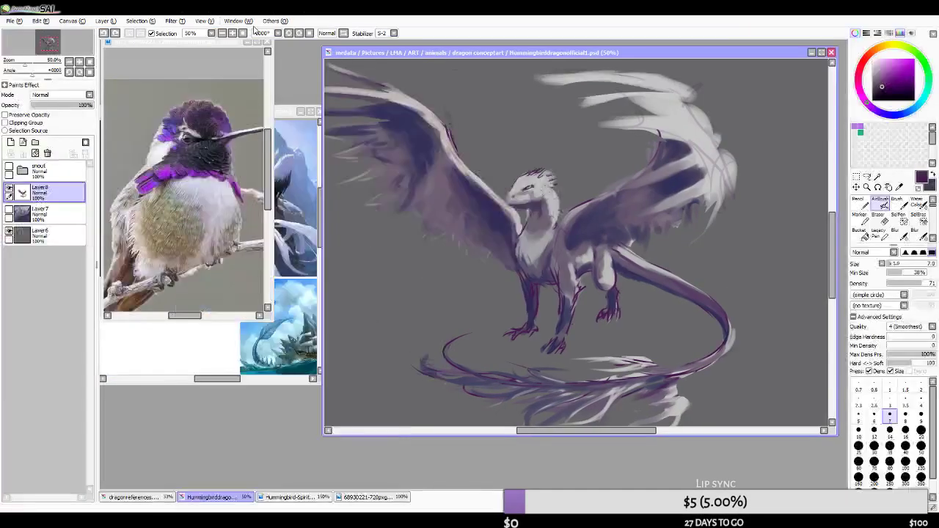
pyautogui.click(343, 34)
pyautogui.press('Tab')
pyautogui.scroll(-1, 504, 235)
pyautogui.scroll(1, 511, 209)
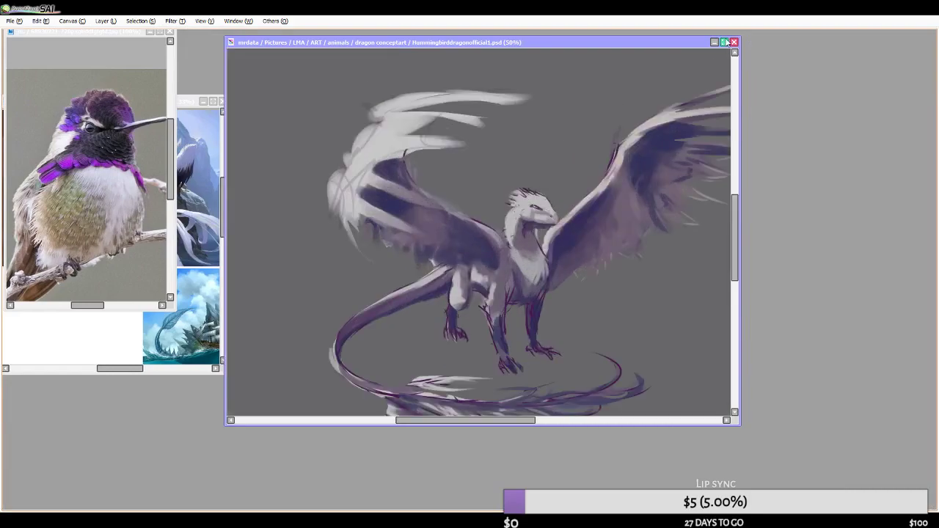
pyautogui.doubleClick(559, 42)
pyautogui.press('Tab')
pyautogui.scroll(1, 547, 269)
pyautogui.press('Tab')
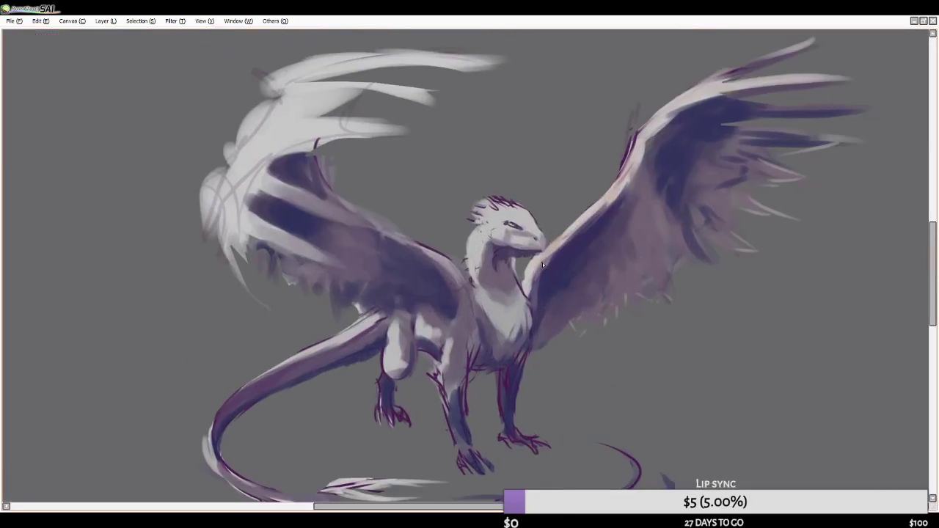
# - Compare the full dragon's silhouette and wing balance in the mirrored and normal views
pyautogui.scroll(-1, 542, 261)
pyautogui.scroll(1, 512, 261)
pyautogui.scroll(-1, 513, 263)
pyautogui.scroll(-1, 513, 262)
pyautogui.scroll(1, 536, 304)
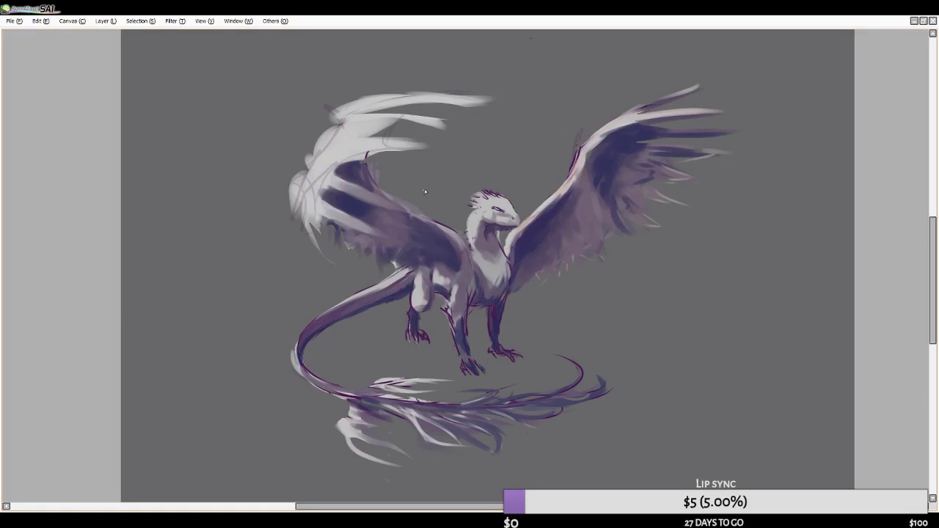
pyautogui.scroll(1, 864, 191)
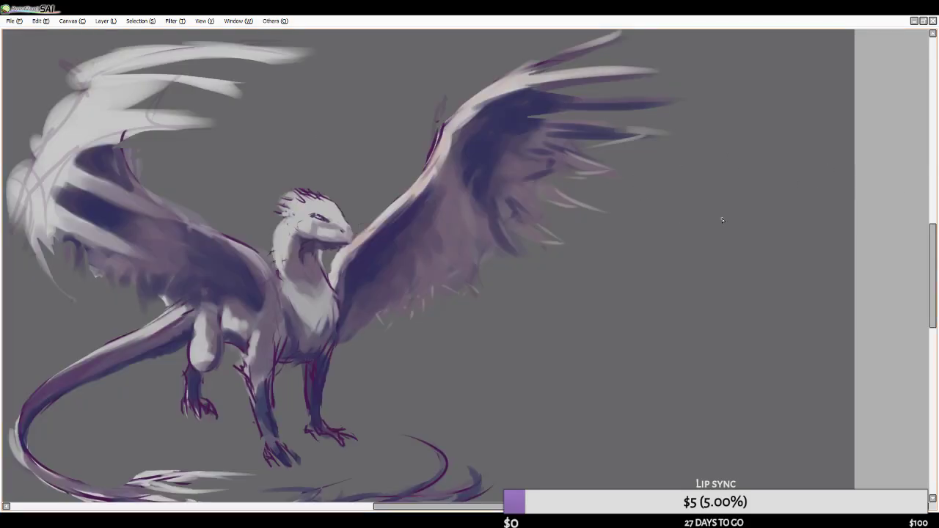
pyautogui.scroll(-2, 772, 227)
pyautogui.scroll(1, 614, 233)
pyautogui.press('Tab')
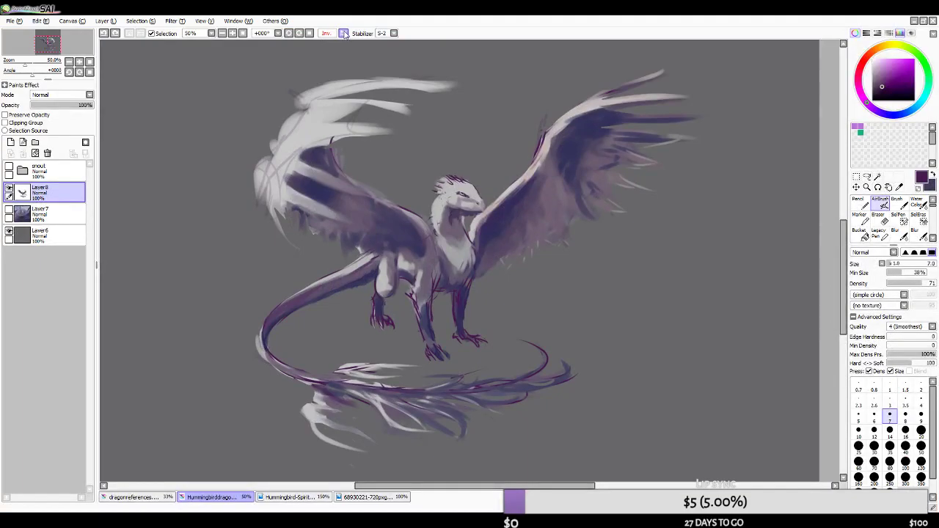
pyautogui.click(343, 34)
pyautogui.press('Tab')
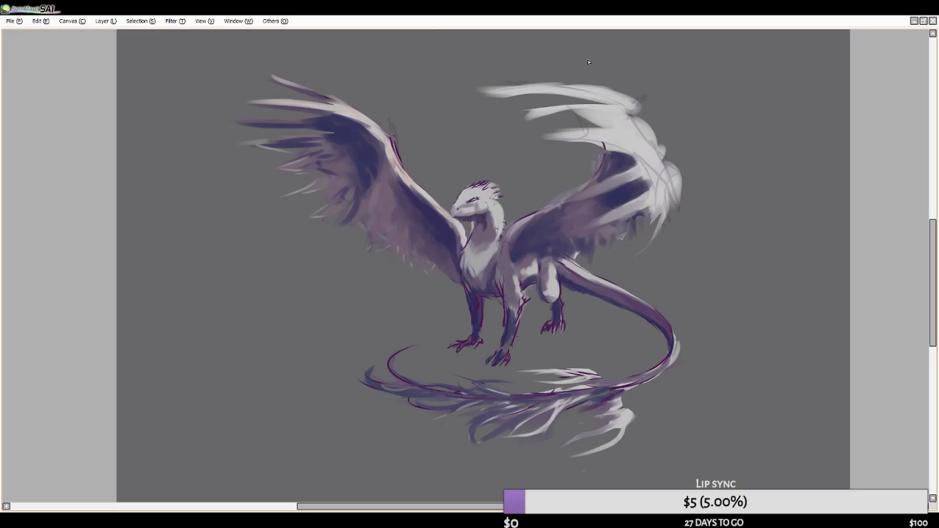
pyautogui.press('Tab')
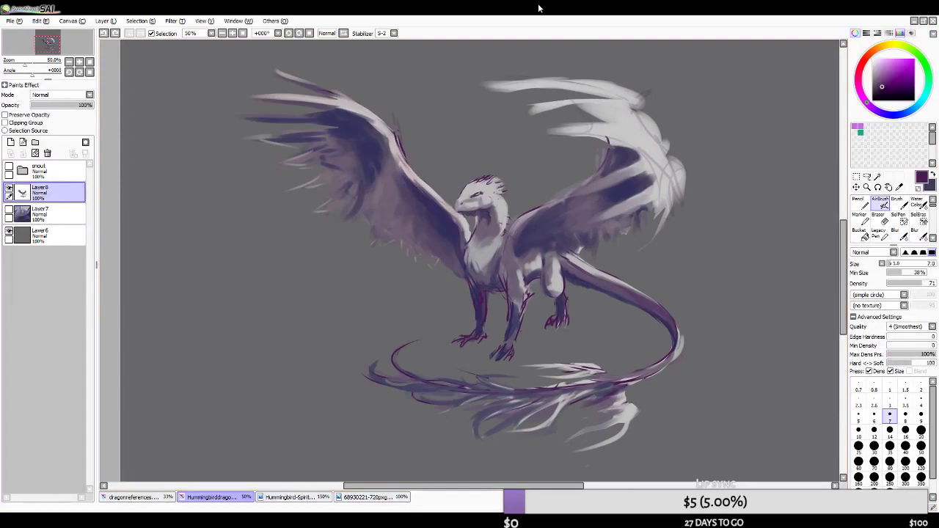
pyautogui.click(343, 34)
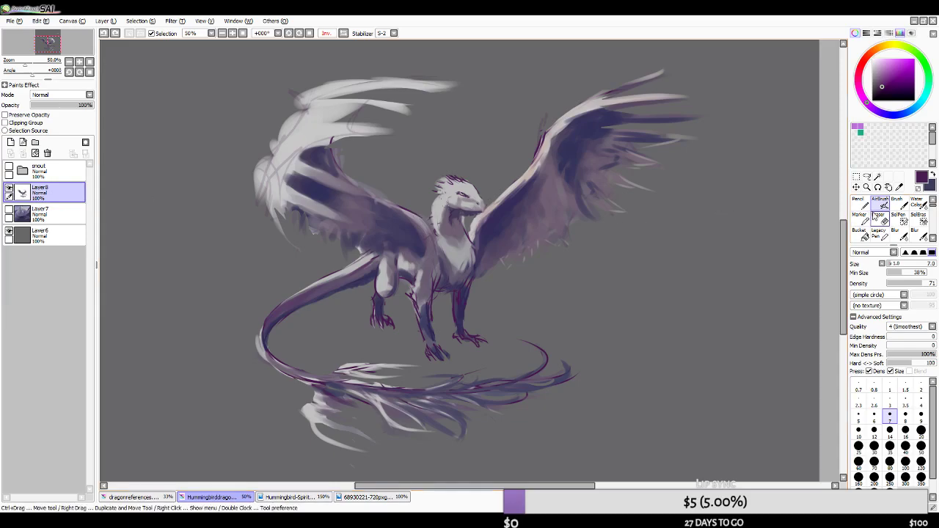
# - Shade the chest and front legs in sampled dark blue-grey with the AirBrush at sizes 12, 14 and 16
pyautogui.press('e')
pyautogui.press(']')
pyautogui.press(']')
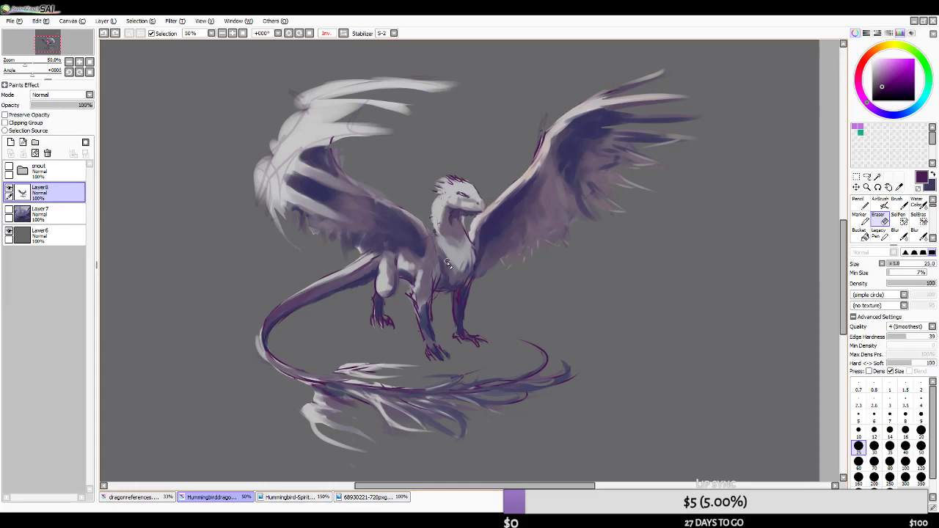
pyautogui.press('v')
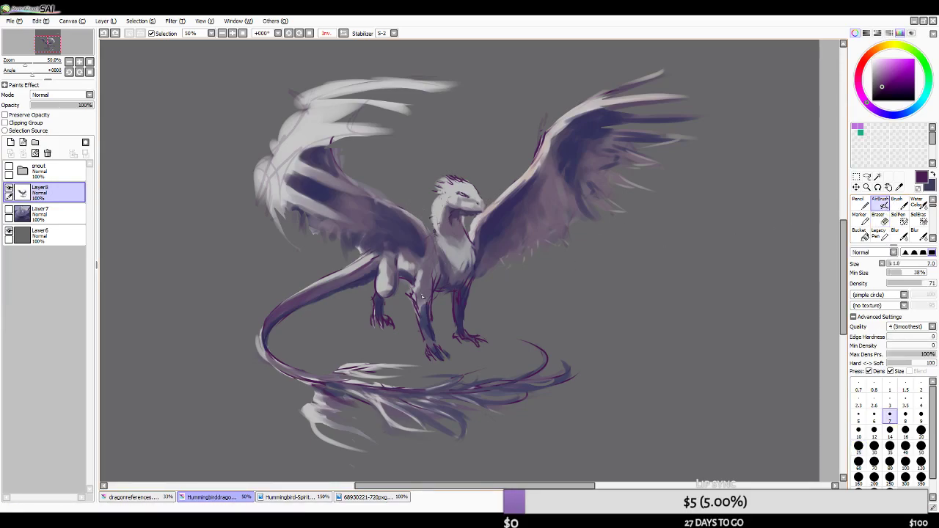
pyautogui.keyDown('alt'); pyautogui.click(443, 281); pyautogui.keyUp('alt')
pyautogui.press(']')
pyautogui.press(']')
pyautogui.press(']')
pyautogui.press(']')
pyautogui.press(']')
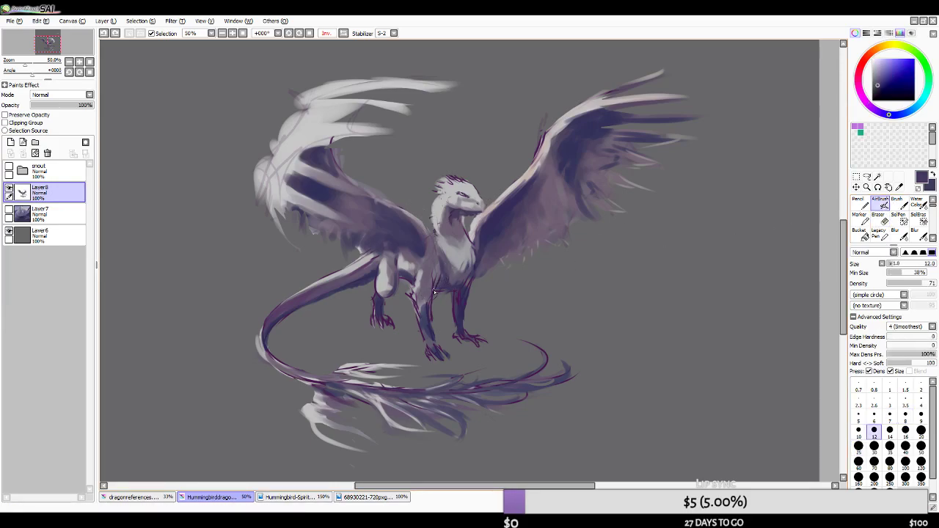
pyautogui.press('h')
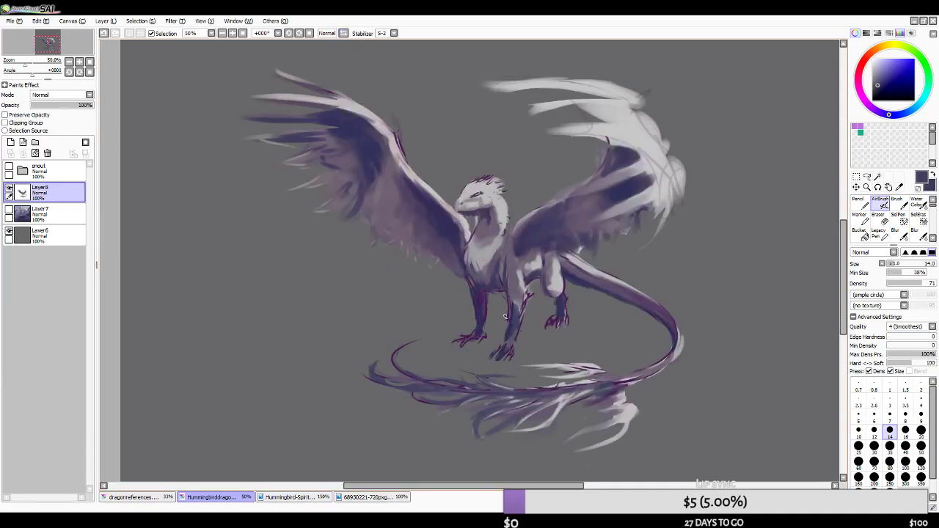
pyautogui.press(']')
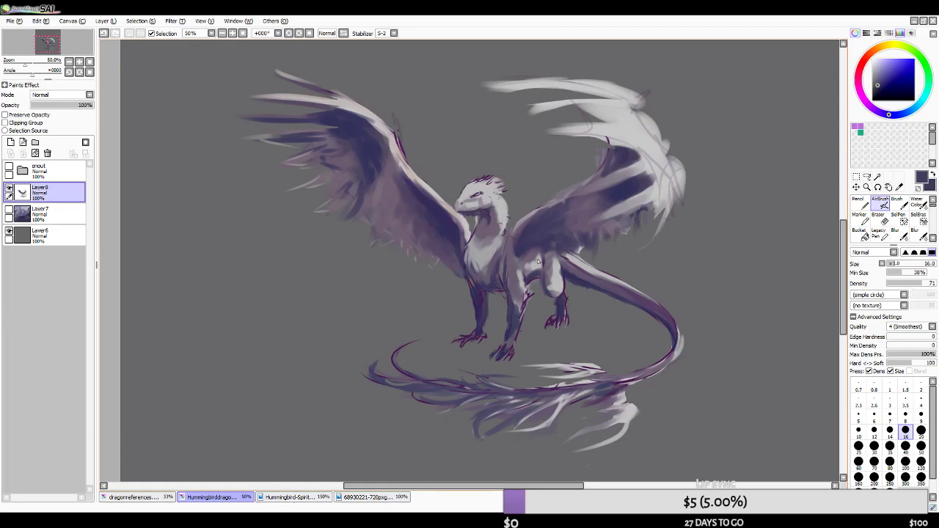
# - Check the whole figure and touch up the body and leg shading with the AirBrush enlarged to size 25
pyautogui.scroll(-2, 550, 253)
pyautogui.scroll(2, 601, 231)
pyautogui.scroll(-1, 514, 254)
pyautogui.scroll(1, 500, 278)
pyautogui.scroll(1, 511, 352)
pyautogui.scroll(-2, 475, 288)
pyautogui.scroll(1, 484, 323)
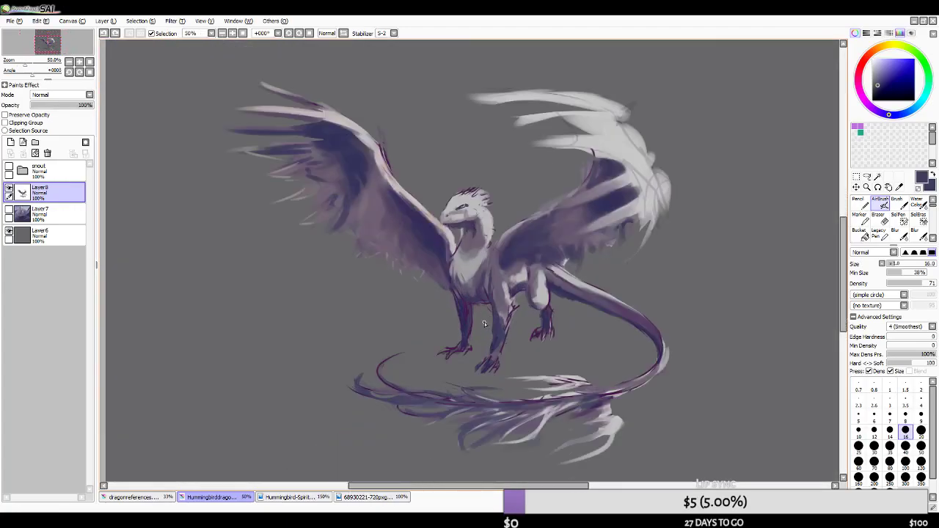
pyautogui.press(']')
pyautogui.press(']')
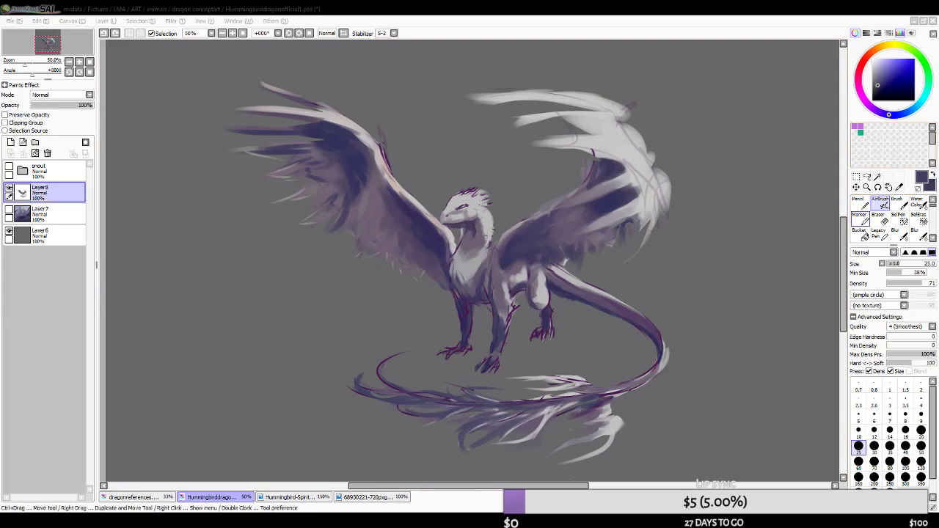
# - Clean up the silhouette with the Eraser at sizes 35 and 20, and touch up the curled tail tip with the AirBrush at size 25
pyautogui.click(878, 219)
pyautogui.press(']')
pyautogui.press(']')
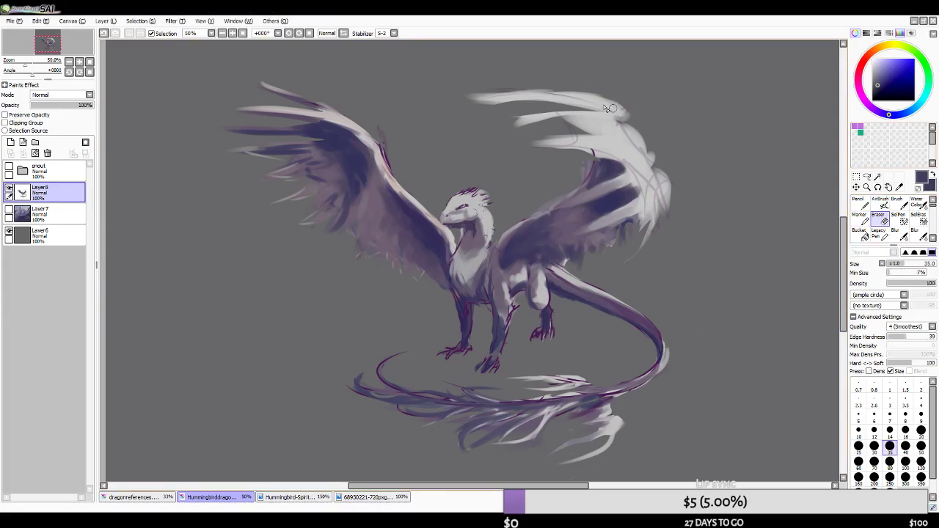
pyautogui.click(343, 33)
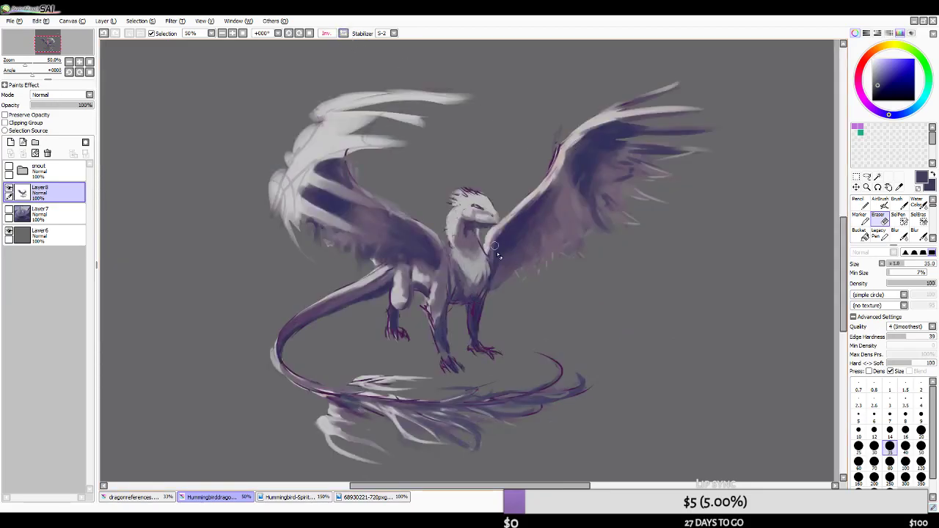
pyautogui.press('[')
pyautogui.press('[')
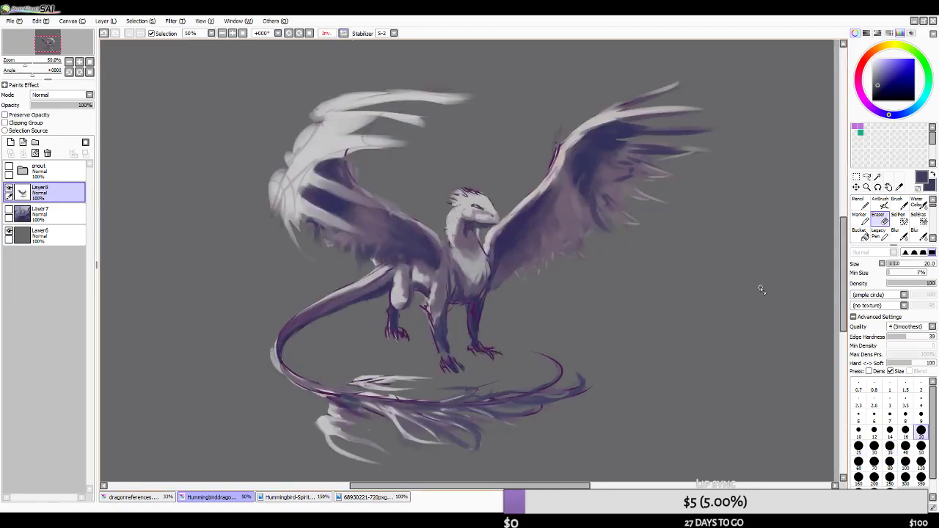
pyautogui.click(878, 203)
pyautogui.moveTo(537, 352); pyautogui.dragTo(549, 382)
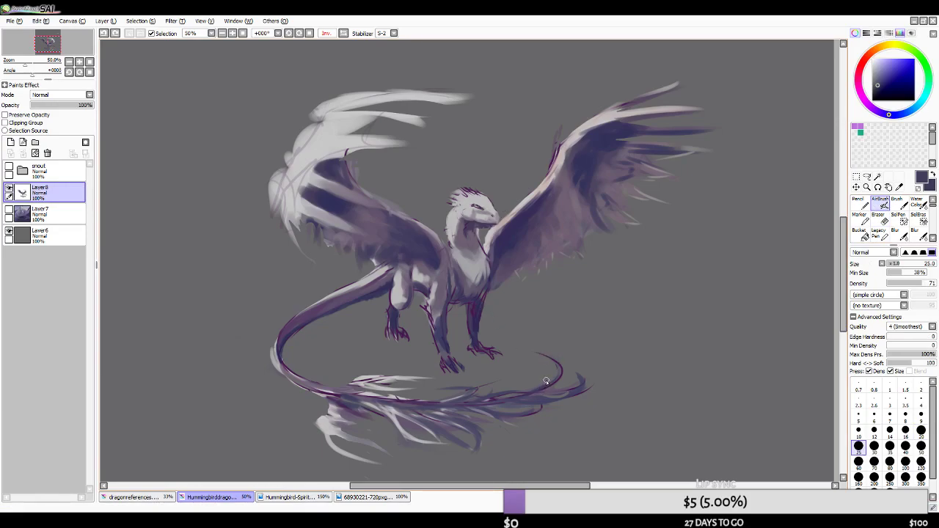
pyautogui.click(343, 33)
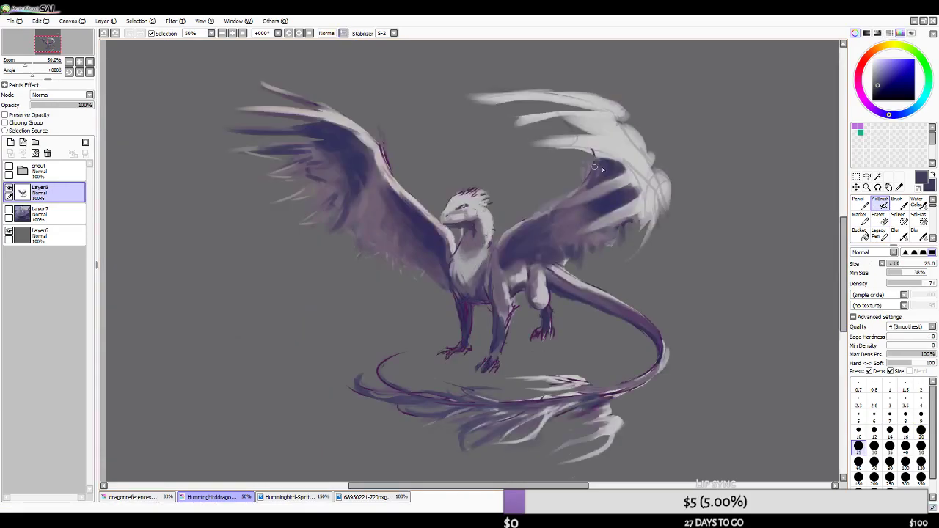
# - Draw a long feather hanging from the outer lower edge of the pale-tipped wing in sampled light grey at AirBrush size 40
pyautogui.press(']')
pyautogui.press(']')
pyautogui.press(']')
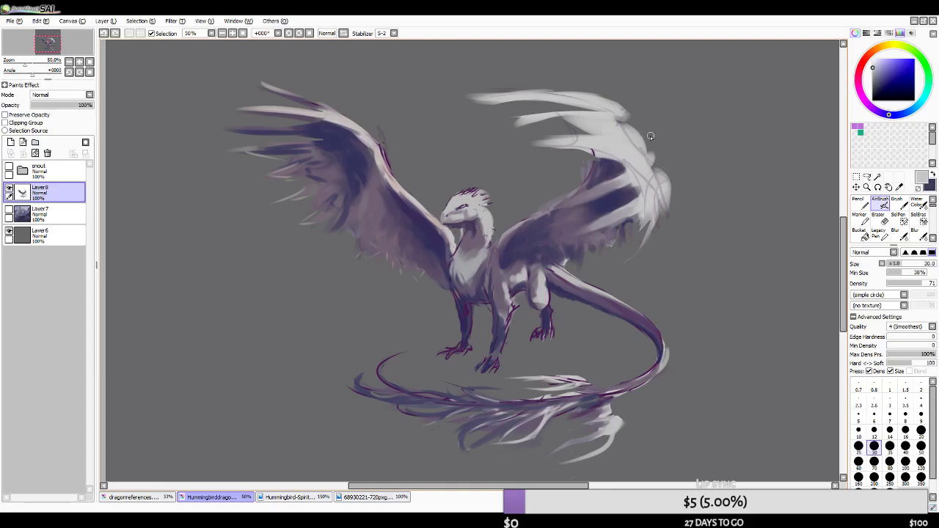
pyautogui.moveTo(648, 188); pyautogui.dragTo(668, 242)
pyautogui.hotkey('ctrl', 'z')
pyautogui.hotkey('ctrl', 'y')
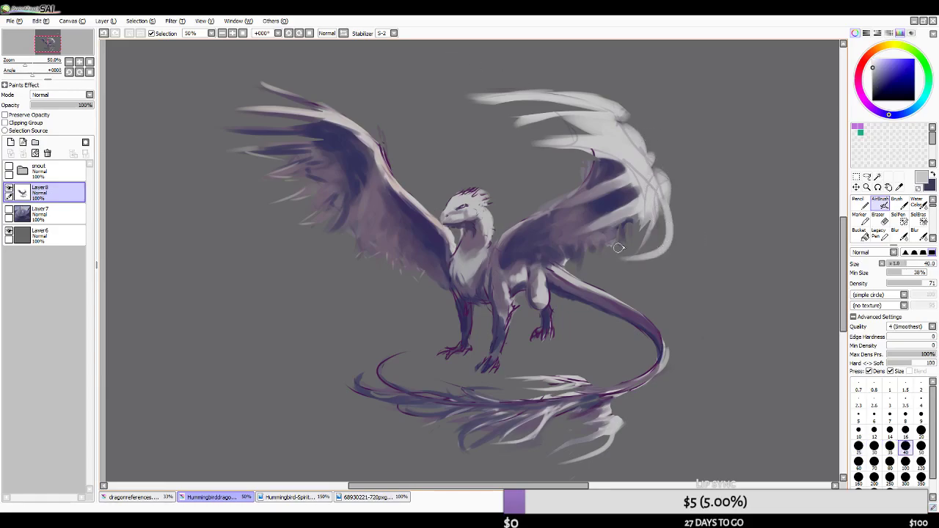
pyautogui.hotkey('ctrl', 'z')
pyautogui.hotkey('ctrl', 'z')
pyautogui.moveTo(660, 207)
pyautogui.mouseDown()
pyautogui.moveTo(669, 236)
pyautogui.moveTo(671, 209)
pyautogui.moveTo(643, 270)
pyautogui.moveTo(658, 203)
pyautogui.moveTo(669, 260)
pyautogui.mouseUp()
pyautogui.hotkey('ctrl', 'z')
pyautogui.hotkey('ctrl', 'z')
pyautogui.moveTo(662, 206); pyautogui.dragTo(670, 259)
pyautogui.hotkey('ctrl', 'z')
pyautogui.moveTo(663, 202); pyautogui.dragTo(667, 245)
# - Try shorter hanging feathers along the pale-tipped wing's lower edge in sampled grey-purple tones at AirBrush size 40
pyautogui.keyDown('alt'); pyautogui.click(621, 230); pyautogui.keyUp('alt')
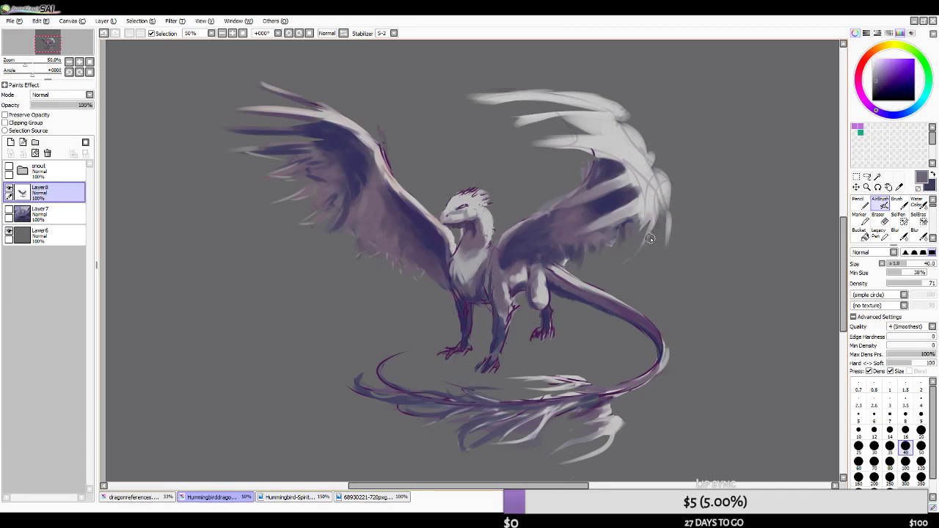
pyautogui.keyDown('alt'); pyautogui.click(674, 216); pyautogui.keyUp('alt')
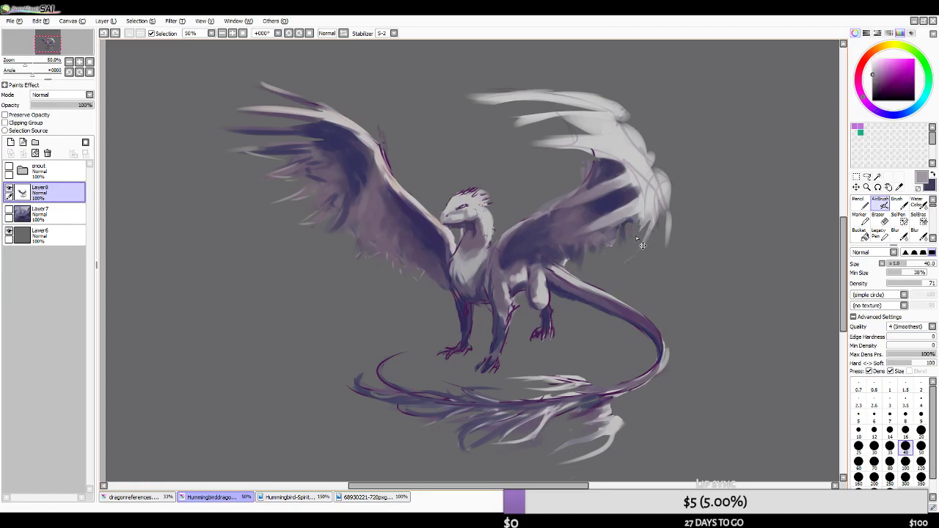
pyautogui.keyDown('alt'); pyautogui.click(617, 232); pyautogui.keyUp('alt')
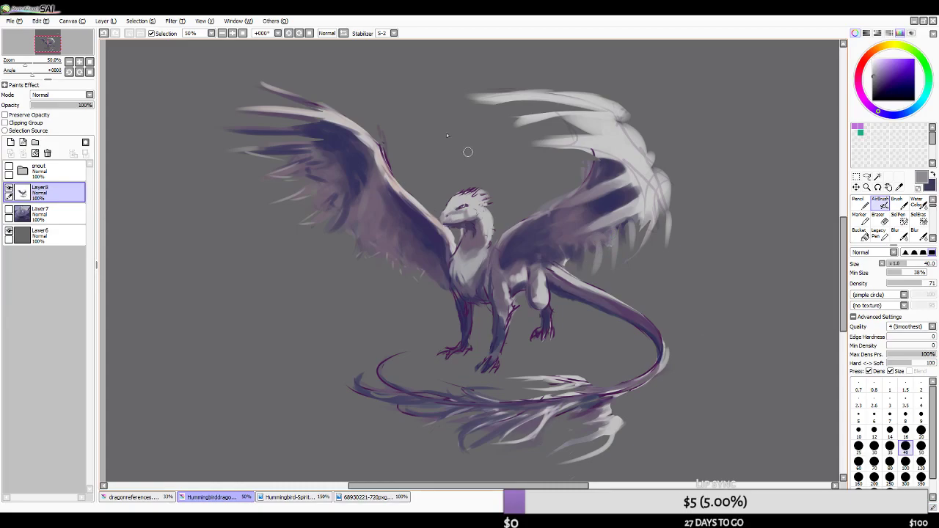
pyautogui.click(343, 34)
pyautogui.moveTo(342, 269)
pyautogui.mouseDown()
pyautogui.moveTo(344, 254)
pyautogui.moveTo(324, 253)
pyautogui.moveTo(342, 239)
pyautogui.moveTo(344, 257)
pyautogui.moveTo(356, 261)
pyautogui.mouseUp()
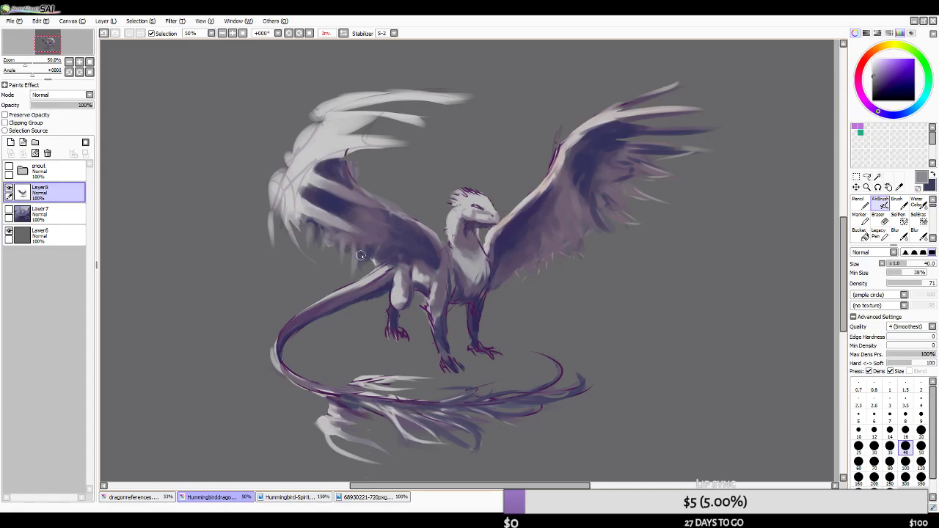
pyautogui.hotkey('ctrl', 'z')
pyautogui.hotkey('ctrl', 'z')
pyautogui.hotkey('ctrl', 'z')
pyautogui.hotkey('ctrl', 'z')
# - Draw two curved grey feather strokes across the inner part of the pale-tipped wing near the body at AirBrush size 30
pyautogui.moveTo(427, 230)
pyautogui.mouseDown()
pyautogui.moveTo(425, 269)
pyautogui.moveTo(414, 271)
pyautogui.mouseUp()
pyautogui.hotkey('ctrl', 'z')
pyautogui.hotkey('ctrl', 'z')
pyautogui.press('[')
pyautogui.press('[')
pyautogui.hotkey('ctrl', 'z')
pyautogui.moveTo(428, 219)
pyautogui.mouseDown()
pyautogui.moveTo(439, 260)
pyautogui.moveTo(420, 272)
pyautogui.moveTo(412, 235)
pyautogui.moveTo(393, 224)
pyautogui.moveTo(407, 254)
pyautogui.moveTo(412, 224)
pyautogui.moveTo(387, 259)
pyautogui.moveTo(396, 246)
pyautogui.moveTo(425, 243)
pyautogui.moveTo(420, 279)
pyautogui.moveTo(409, 230)
pyautogui.moveTo(417, 230)
pyautogui.moveTo(412, 273)
pyautogui.mouseUp()
pyautogui.hotkey('ctrl', 'z')
pyautogui.moveTo(402, 226); pyautogui.dragTo(400, 243)
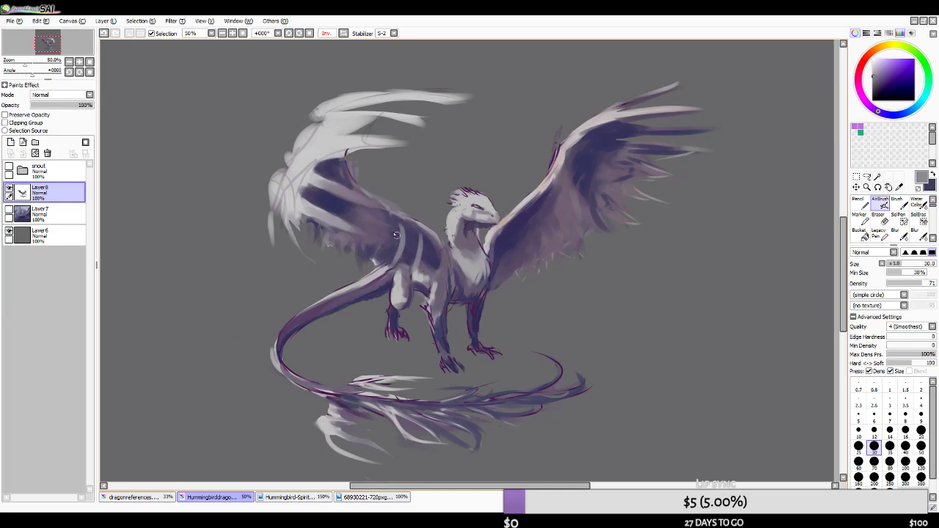
# - Mirror the canvas view and try a row of curved grey feather strokes across the pale-tipped wing at AirBrush size 30
pyautogui.click(343, 33)
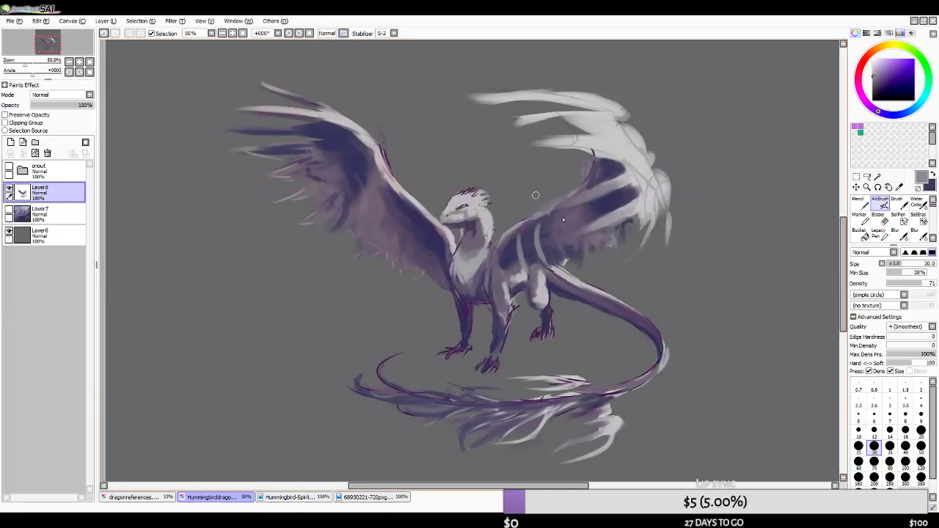
pyautogui.hotkey('ctrl', 'z')
pyautogui.moveTo(538, 227); pyautogui.dragTo(549, 264)
pyautogui.hotkey('ctrl', 'z')
pyautogui.hotkey('ctrl', 'z')
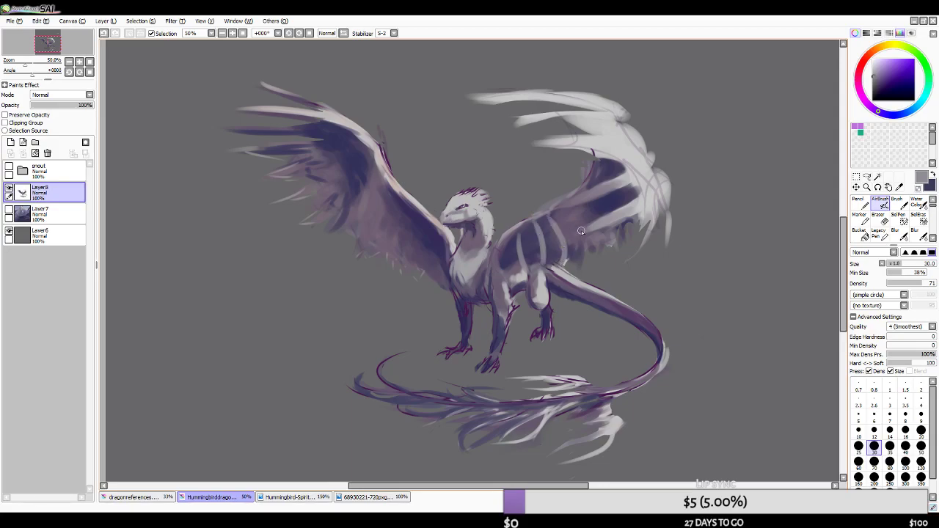
pyautogui.hotkey('ctrl', 'z')
pyautogui.moveTo(555, 212); pyautogui.dragTo(568, 268)
pyautogui.hotkey('ctrl', 'z')
pyautogui.moveTo(556, 205)
pyautogui.mouseDown()
pyautogui.moveTo(565, 257)
pyautogui.moveTo(574, 251)
pyautogui.mouseUp()
pyautogui.hotkey('ctrl', 'z')
pyautogui.moveTo(582, 177)
pyautogui.mouseDown()
pyautogui.moveTo(623, 229)
pyautogui.moveTo(637, 210)
pyautogui.mouseUp()
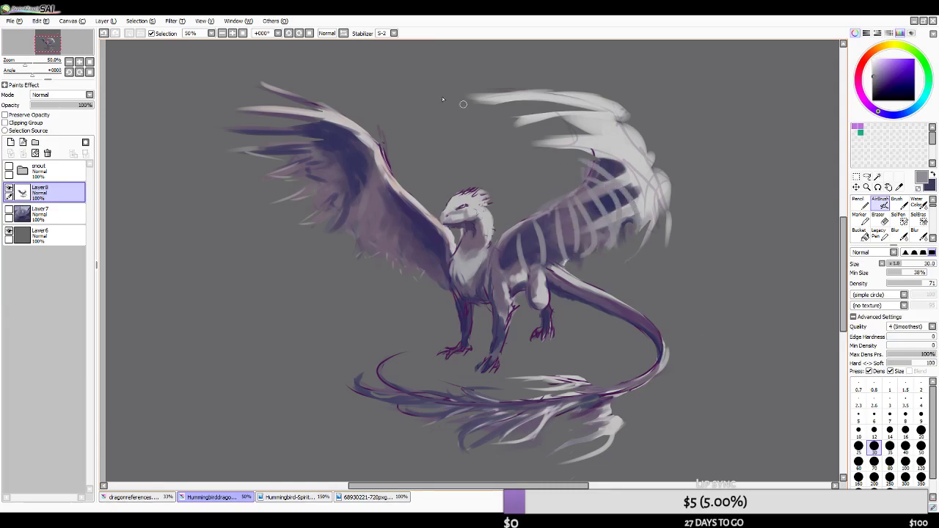
# - Flip the view back and undo the latest curved feather strokes across the pale-tipped wing
pyautogui.click(331, 33)
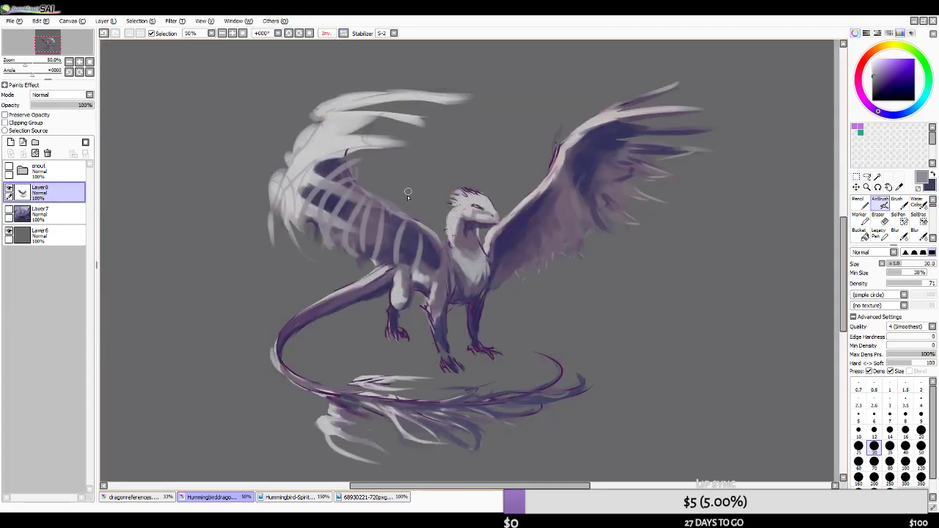
pyautogui.hotkey('ctrl', 'z')
pyautogui.hotkey('ctrl', 'z')
pyautogui.hotkey('ctrl', 'z')
pyautogui.hotkey('ctrl', 'z')
pyautogui.hotkey('ctrl', 'z')
pyautogui.hotkey('ctrl', 'z')
pyautogui.hotkey('ctrl', 'z')
# - Try more widely spaced curved grey feather strokes from the wing's middle to its outer part at AirBrush size 30
pyautogui.moveTo(375, 201); pyautogui.dragTo(374, 241)
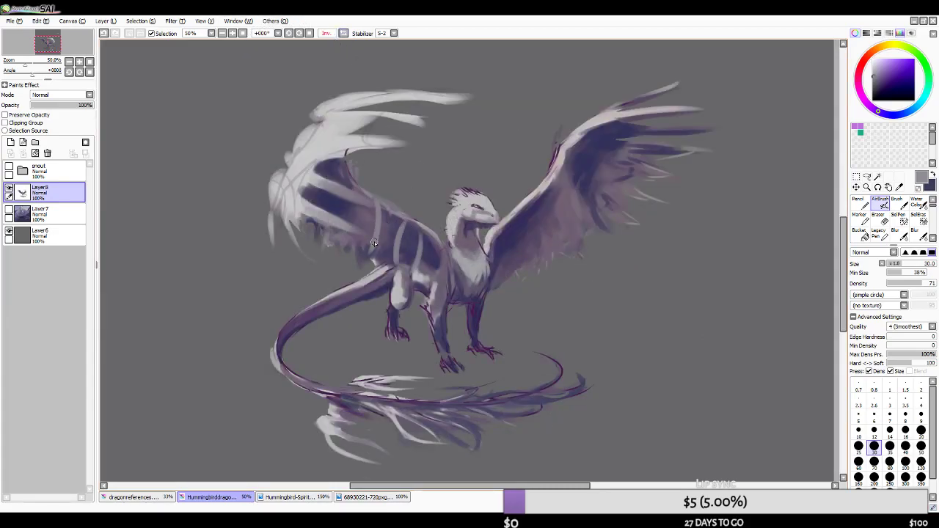
pyautogui.moveTo(361, 194); pyautogui.dragTo(354, 234)
pyautogui.hotkey('ctrl', 'z')
pyautogui.moveTo(359, 187); pyautogui.dragTo(349, 250)
pyautogui.moveTo(345, 171)
pyautogui.mouseDown()
pyautogui.moveTo(341, 242)
pyautogui.moveTo(310, 219)
pyautogui.mouseUp()
pyautogui.hotkey('ctrl', 'z')
pyautogui.moveTo(343, 148); pyautogui.dragTo(297, 228)
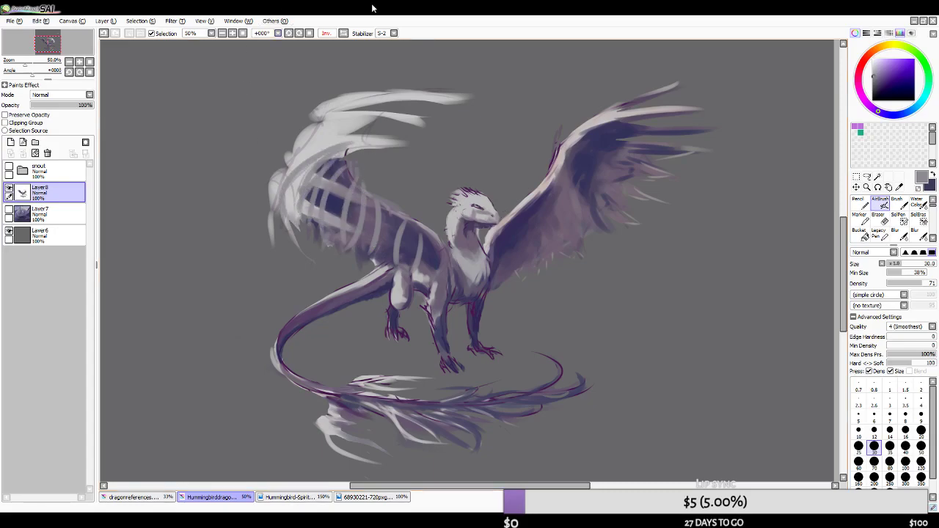
# - Mirror the canvas view and clear all the curved grey feather strokes from the pale-tipped wing
pyautogui.click(343, 33)
pyautogui.moveTo(565, 210)
pyautogui.mouseDown()
pyautogui.moveTo(648, 215)
pyautogui.moveTo(630, 257)
pyautogui.moveTo(601, 260)
pyautogui.mouseUp()
pyautogui.moveTo(527, 274)
pyautogui.mouseDown()
pyautogui.moveTo(517, 235)
pyautogui.moveTo(583, 210)
pyautogui.mouseUp()
pyautogui.hotkey('ctrl', 'z')
# - Try broad strokes along the upper edge of the pale-tipped wing in a sampled grey-purple, enlarging the AirBrush to size 50
pyautogui.rightClick(514, 239)
pyautogui.moveTo(503, 246); pyautogui.dragTo(577, 211)
pyautogui.press(']')
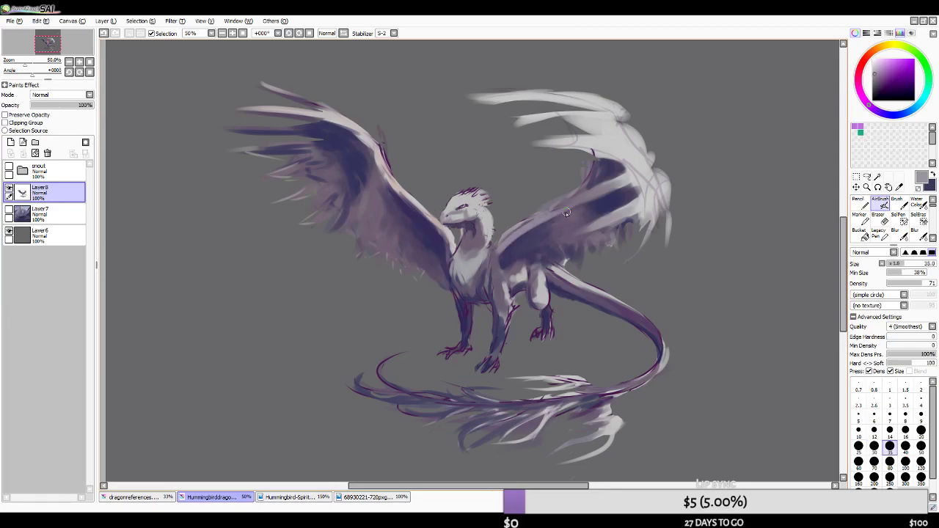
pyautogui.press(']')
pyautogui.press(']')
pyautogui.moveTo(496, 251); pyautogui.dragTo(550, 214)
pyautogui.hotkey('ctrl', 'z')
pyautogui.hotkey('ctrl', 'z')
pyautogui.moveTo(498, 251)
pyautogui.mouseDown()
pyautogui.moveTo(567, 217)
pyautogui.moveTo(559, 210)
pyautogui.mouseUp()
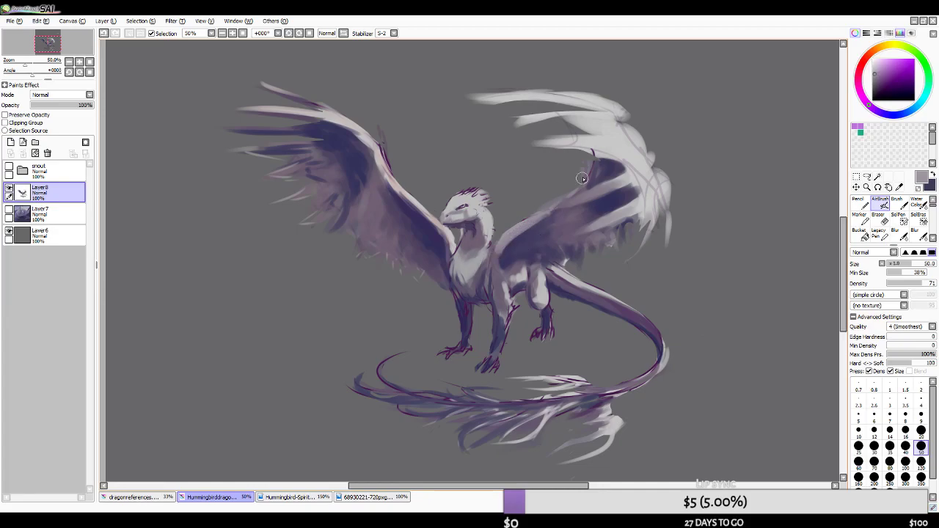
pyautogui.hotkey('ctrl', 'z')
# - Blend dark blue and muted purple tones sampled from the pale-tipped wing into its middle at AirBrush size 50
pyautogui.keyDown('alt'); pyautogui.click(608, 193); pyautogui.keyUp('alt')
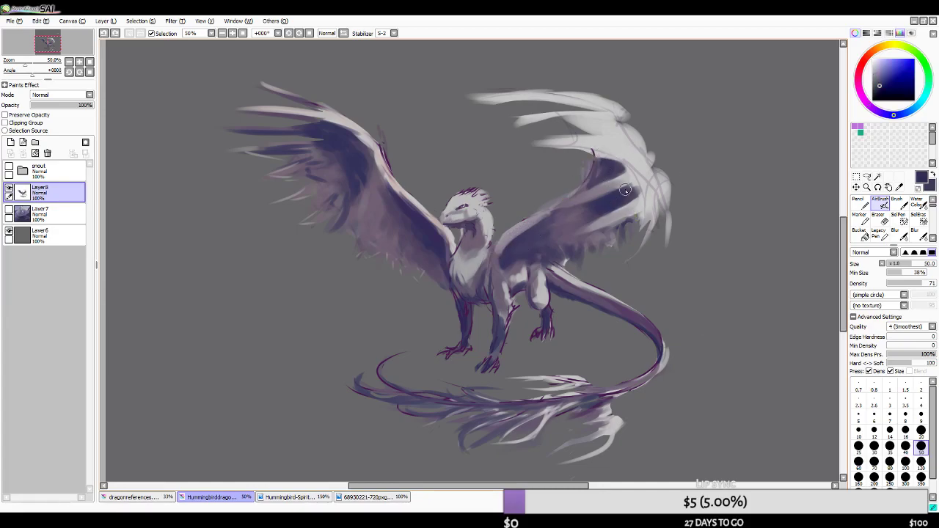
pyautogui.keyDown('alt'); pyautogui.click(594, 214); pyautogui.keyUp('alt')
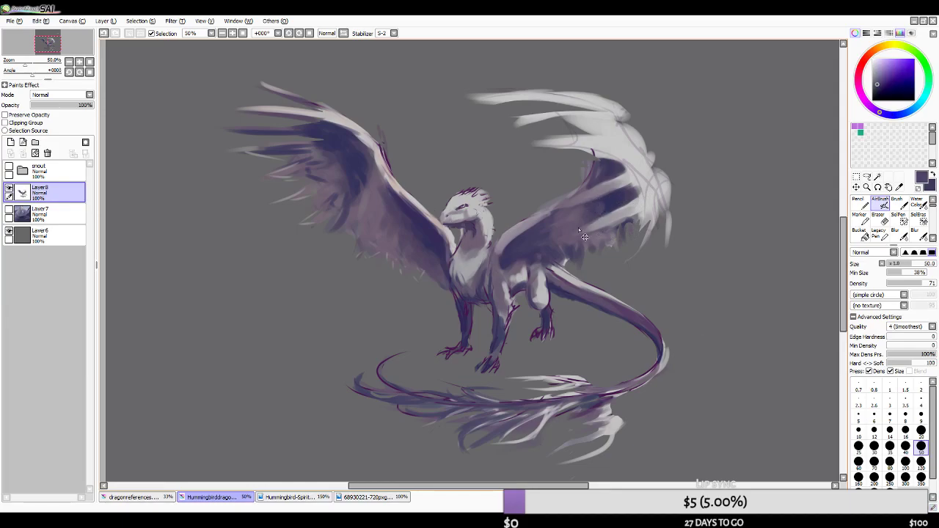
pyautogui.keyDown('alt'); pyautogui.click(617, 215); pyautogui.keyUp('alt')
pyautogui.hotkey('ctrl', 'z')
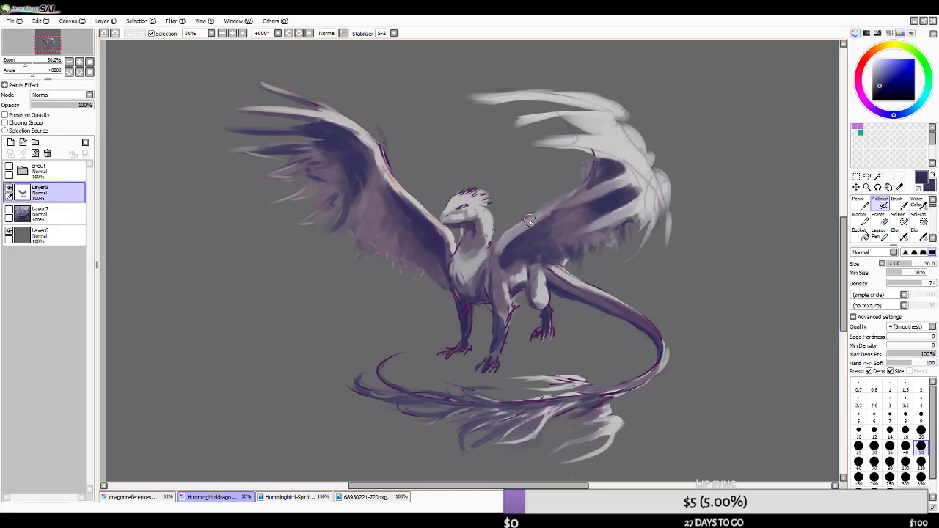
pyautogui.keyDown('alt'); pyautogui.click(570, 226); pyautogui.keyUp('alt')
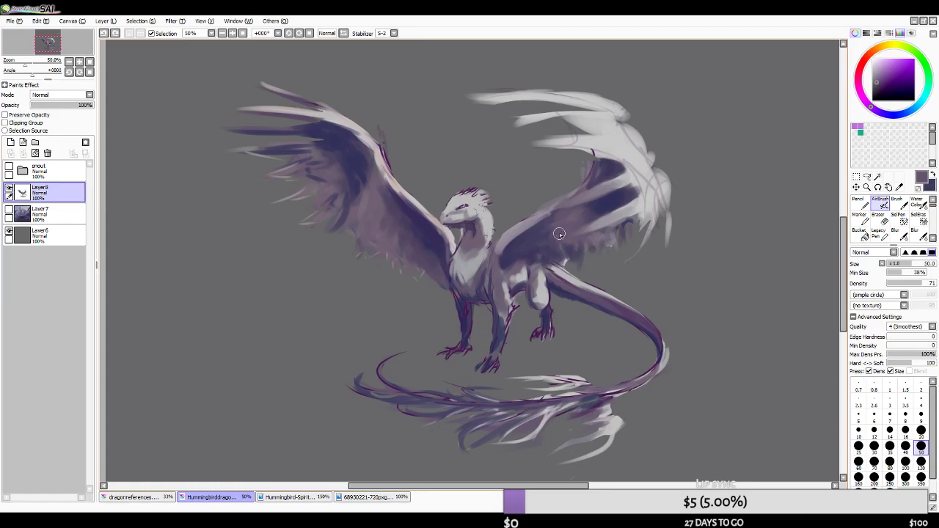
pyautogui.keyDown('alt'); pyautogui.click(545, 248); pyautogui.keyUp('alt')
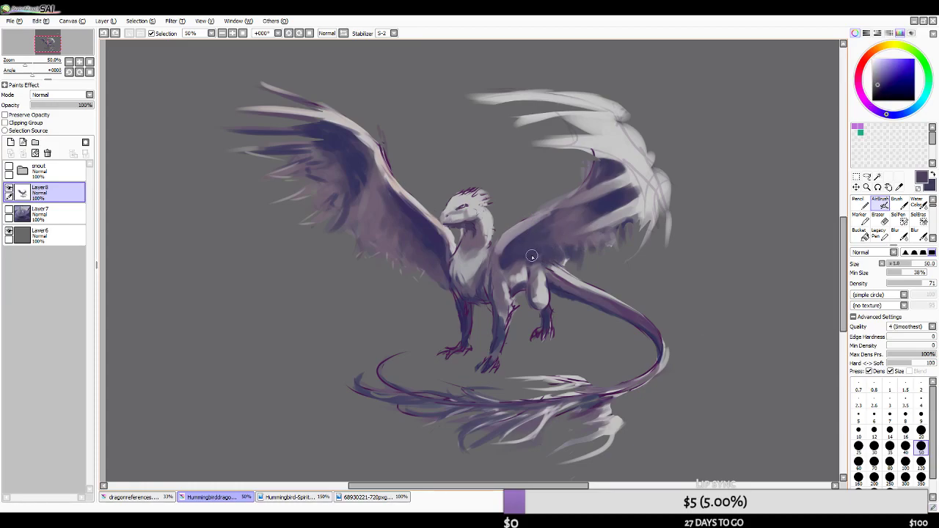
# - Smooth the shading at the pale-tipped wing's base in sampled dark purples, varying the AirBrush between sizes 70 and 40
pyautogui.keyDown('alt'); pyautogui.click(516, 260); pyautogui.keyUp('alt')
pyautogui.moveTo(530, 255); pyautogui.dragTo(515, 260)
pyautogui.hotkey('ctrl', 'z')
pyautogui.keyDown('alt'); pyautogui.click(521, 264); pyautogui.keyUp('alt')
pyautogui.press(']')
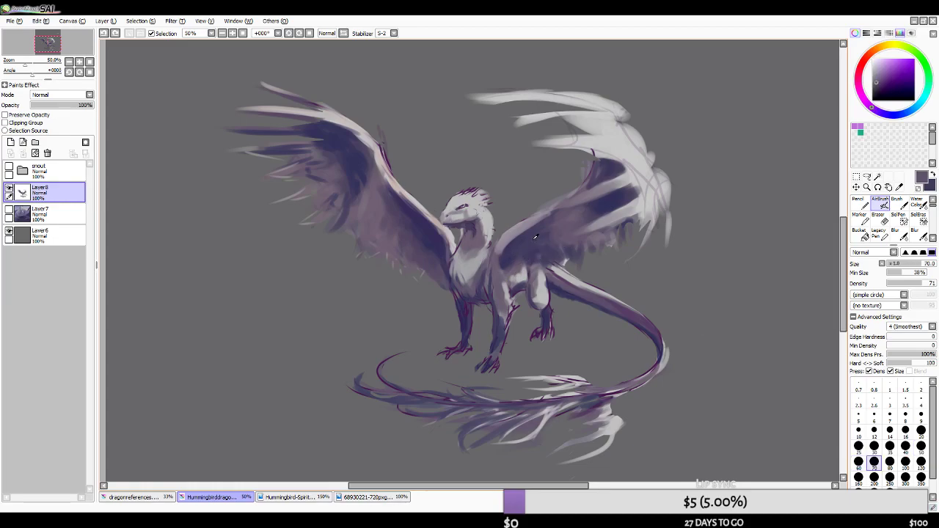
pyautogui.keyDown('alt'); pyautogui.click(557, 242); pyautogui.keyUp('alt')
pyautogui.press('[')
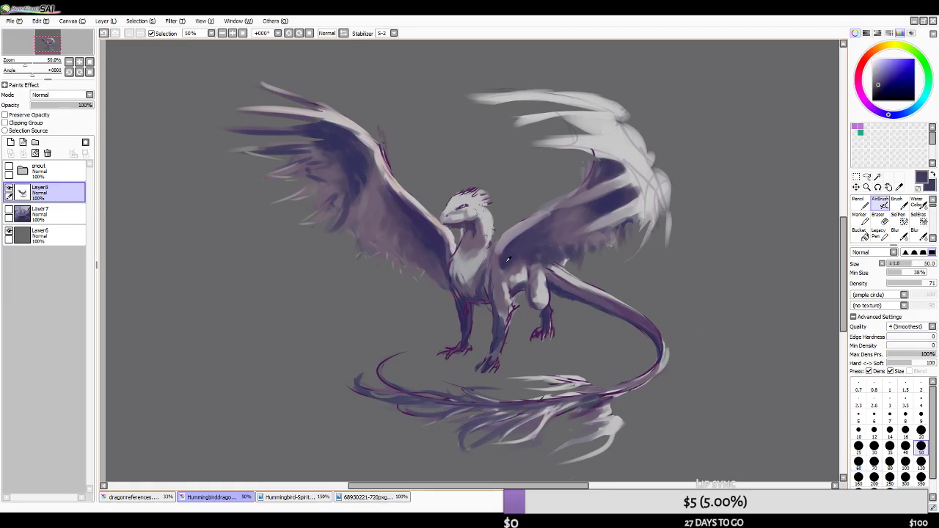
pyautogui.keyDown('alt'); pyautogui.click(557, 242); pyautogui.keyUp('alt')
pyautogui.press('[')
pyautogui.press('[')
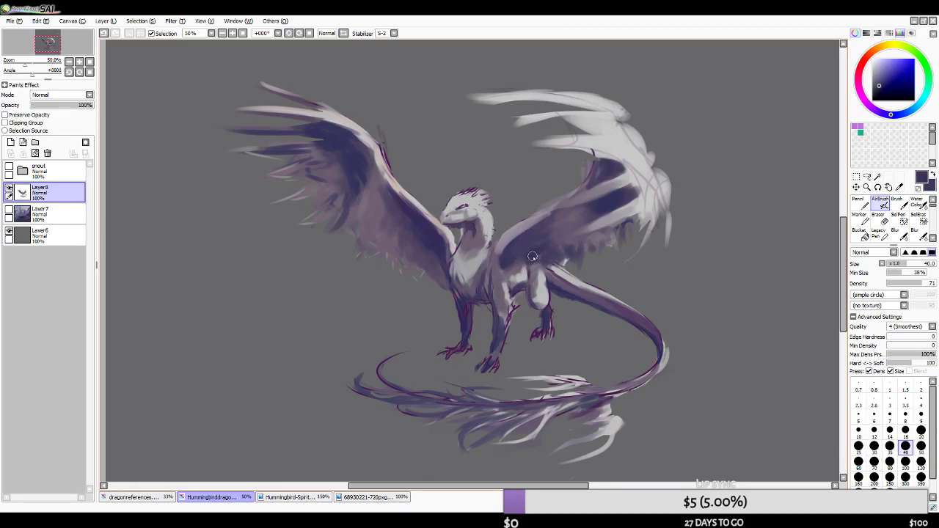
# - Check the mirrored view and touch up the body around the wing base in sampled muted purple at AirBrush size 35
pyautogui.click(343, 33)
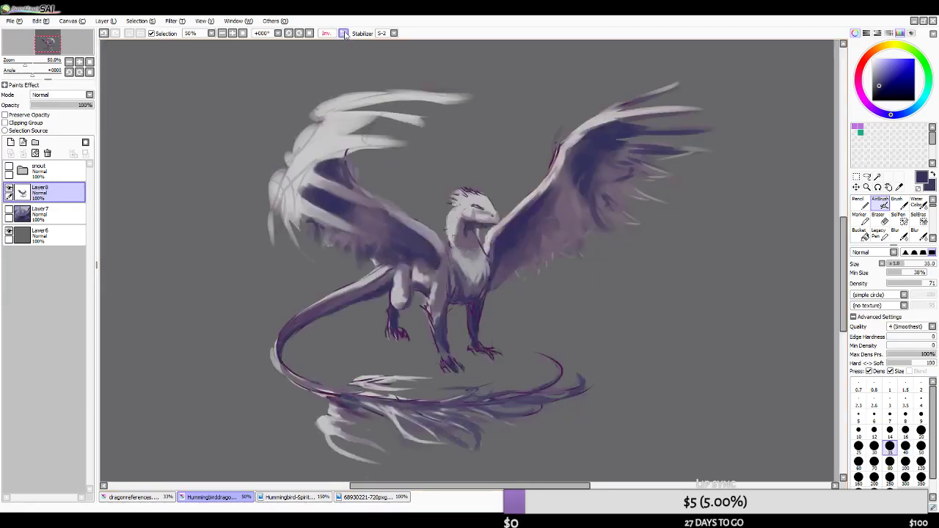
pyautogui.keyDown('alt'); pyautogui.click(422, 260); pyautogui.keyUp('alt')
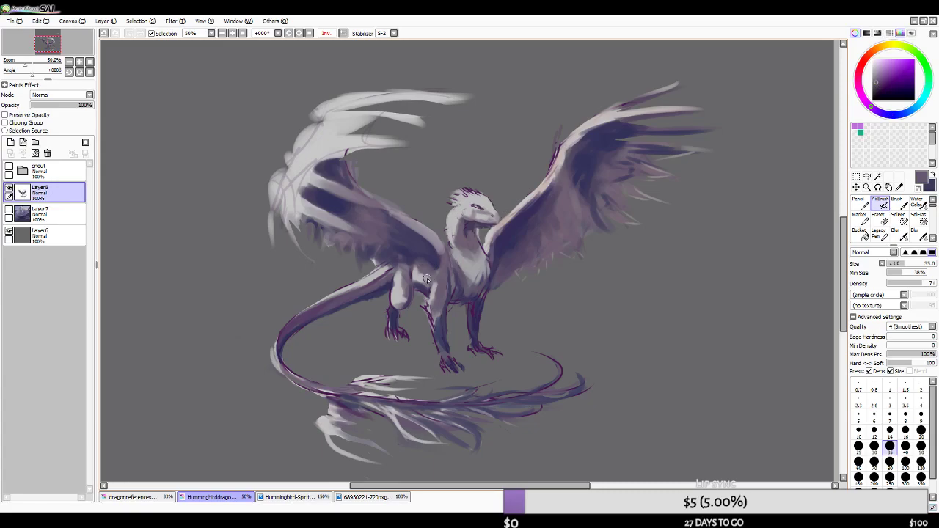
pyautogui.hotkey('ctrl', 'z')
pyautogui.moveTo(479, 236); pyautogui.dragTo(491, 260)
pyautogui.click(342, 33)
pyautogui.press(']')
pyautogui.press(']')
pyautogui.press('[')
pyautogui.press('[')
pyautogui.press('[')
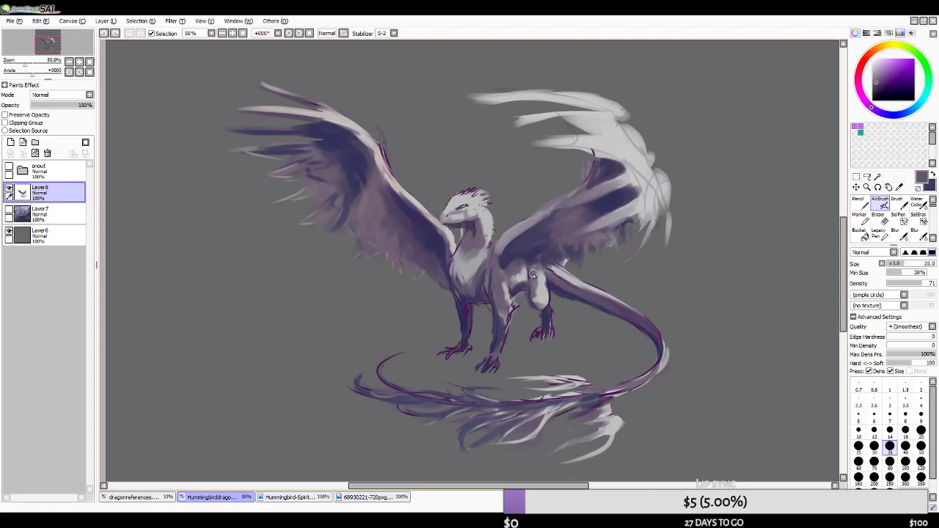
# - Refine the wing's lower edge above the tail base in sampled dark blue-purple at AirBrush sizes 20 and 30
pyautogui.keyDown('alt'); pyautogui.click(523, 269); pyautogui.keyUp('alt')
pyautogui.press('[')
pyautogui.press('[')
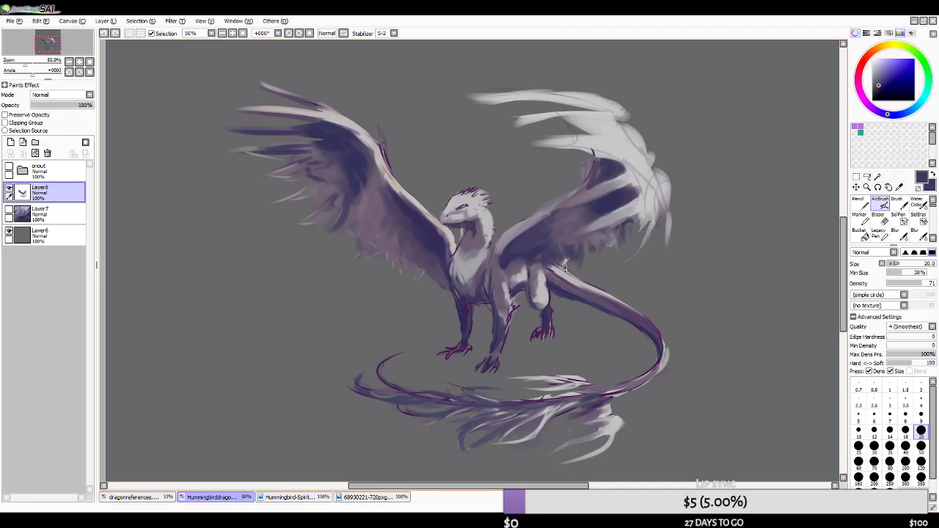
pyautogui.press(']')
pyautogui.press(']')
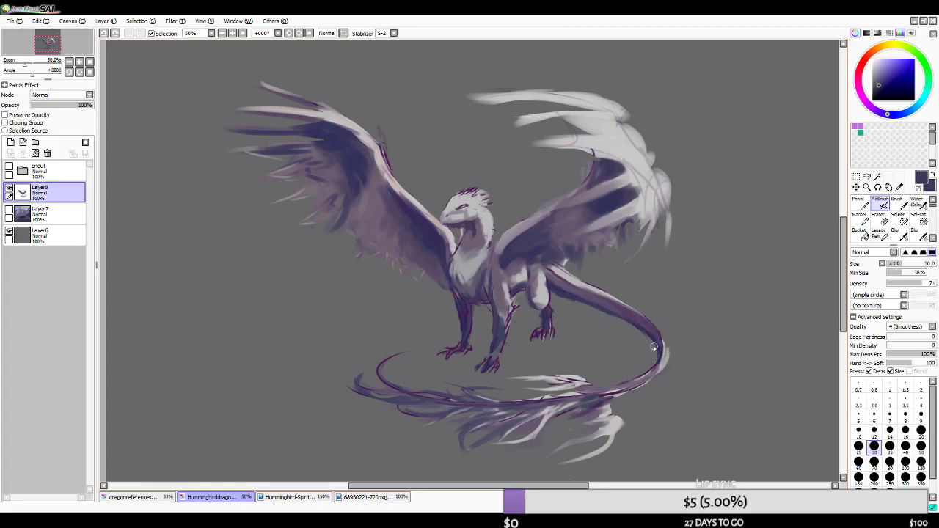
# - Try long dark shading strokes along the upper part of the tail at AirBrush size 30
pyautogui.rightClick(565, 292)
pyautogui.moveTo(561, 291); pyautogui.dragTo(642, 325)
pyautogui.hotkey('ctrl', 'z')
pyautogui.moveTo(575, 298)
pyautogui.mouseDown()
pyautogui.moveTo(598, 301)
pyautogui.moveTo(655, 348)
pyautogui.mouseUp()
pyautogui.hotkey('ctrl', 'z')
pyautogui.moveTo(576, 296); pyautogui.dragTo(625, 311)
pyautogui.hotkey('ctrl', 'z')
# - Test the Marker at size 30 with dark blue strokes near the wing and loops above the head, and undo them
pyautogui.click(861, 221)
pyautogui.moveTo(562, 195); pyautogui.dragTo(531, 216)
pyautogui.hotkey('ctrl', 'z')
pyautogui.moveTo(591, 161); pyautogui.dragTo(568, 188)
pyautogui.moveTo(455, 207)
pyautogui.mouseDown()
pyautogui.moveTo(469, 154)
pyautogui.moveTo(540, 174)
pyautogui.moveTo(504, 207)
pyautogui.moveTo(391, 174)
pyautogui.moveTo(474, 176)
pyautogui.mouseUp()
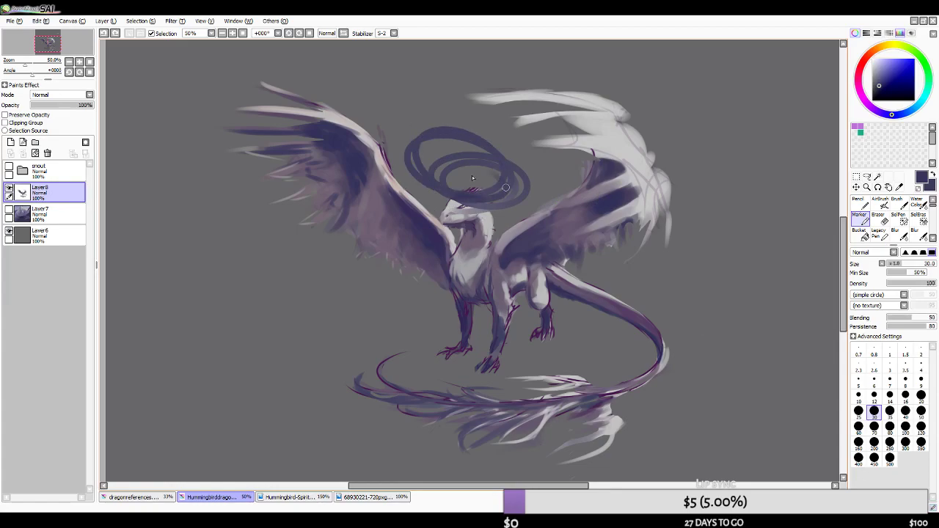
pyautogui.hotkey('ctrl', 'z')
# - Try dark blue curls and two long horns on the dragon's head with the AirBrush at size 30, and undo them
pyautogui.click(878, 205)
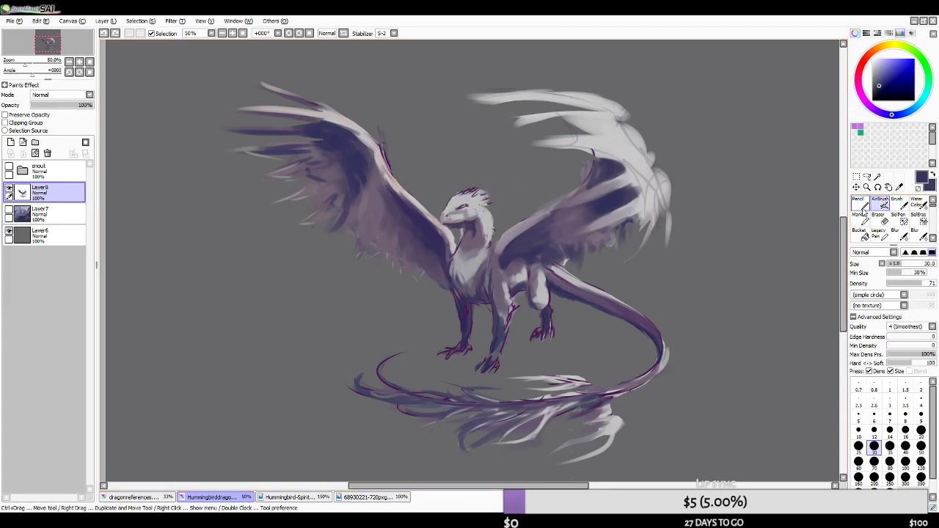
pyautogui.moveTo(502, 190)
pyautogui.mouseDown()
pyautogui.moveTo(462, 189)
pyautogui.moveTo(506, 192)
pyautogui.moveTo(470, 201)
pyautogui.moveTo(474, 234)
pyautogui.moveTo(488, 248)
pyautogui.moveTo(504, 226)
pyautogui.moveTo(453, 198)
pyautogui.moveTo(430, 202)
pyautogui.moveTo(427, 218)
pyautogui.moveTo(491, 213)
pyautogui.mouseUp()
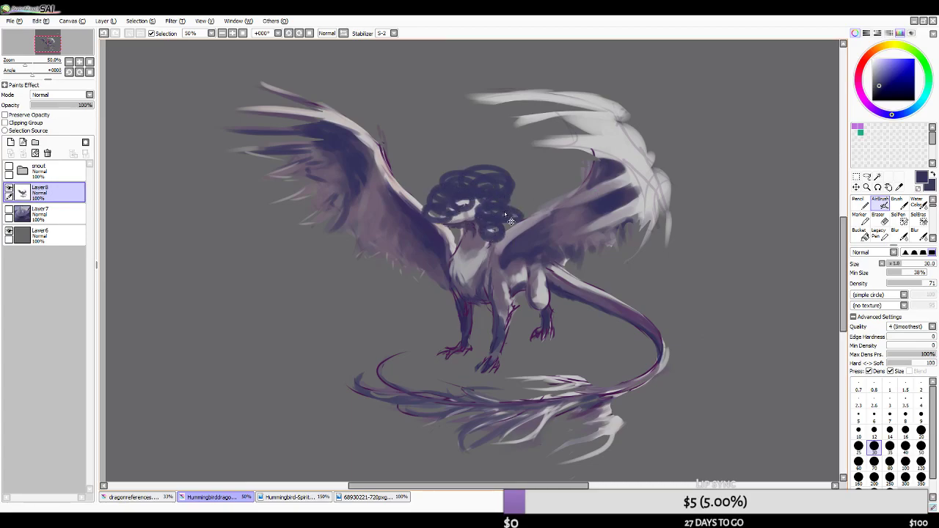
pyautogui.hotkey('ctrl', 'z')
pyautogui.moveTo(481, 200); pyautogui.dragTo(527, 172)
pyautogui.moveTo(464, 196); pyautogui.dragTo(464, 155)
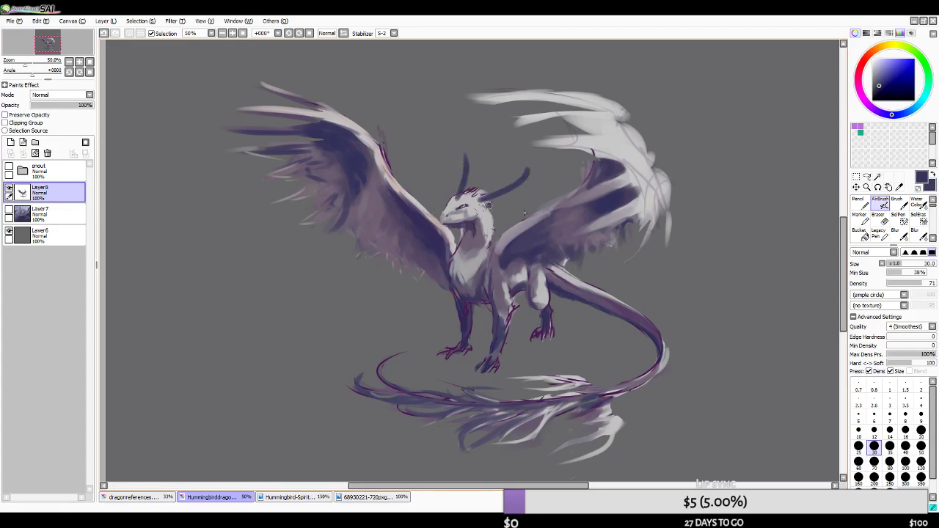
pyautogui.hotkey('ctrl', 'z')
pyautogui.hotkey('ctrl', 'z')
pyautogui.hotkey('ctrl', 'z')
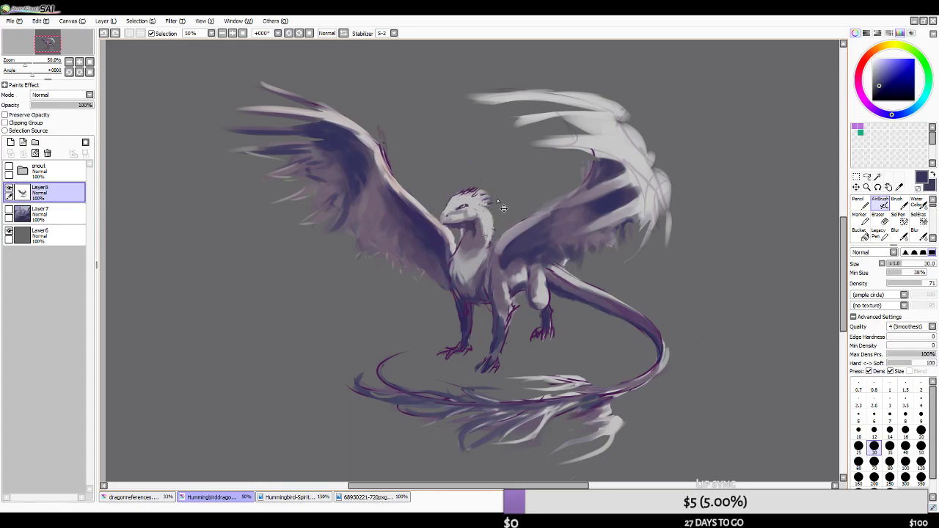
# - Restore the undone head doodles for a look and undo them again
pyautogui.hotkey('ctrl', 'y')
pyautogui.hotkey('ctrl', 'y')
pyautogui.hotkey('ctrl', 'y')
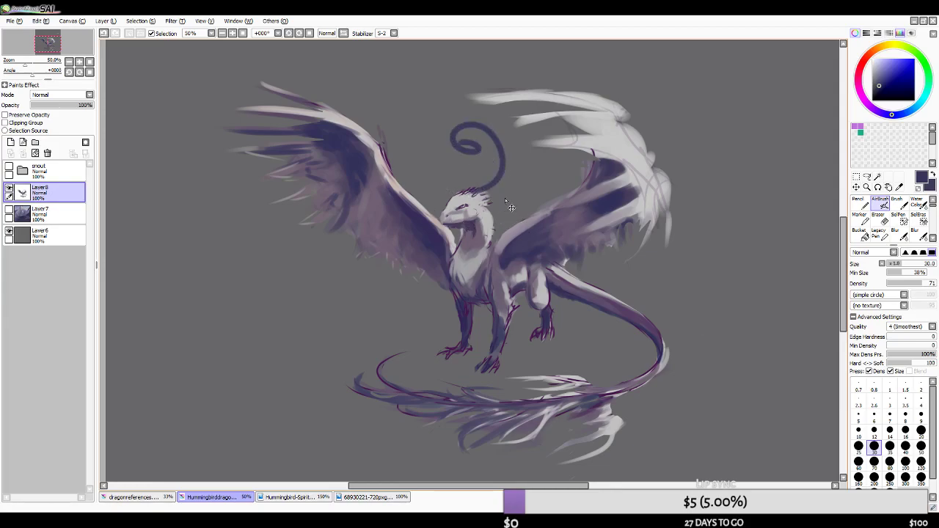
pyautogui.hotkey('ctrl', 'z')
pyautogui.hotkey('ctrl', 'z')
pyautogui.hotkey('ctrl', 'z')
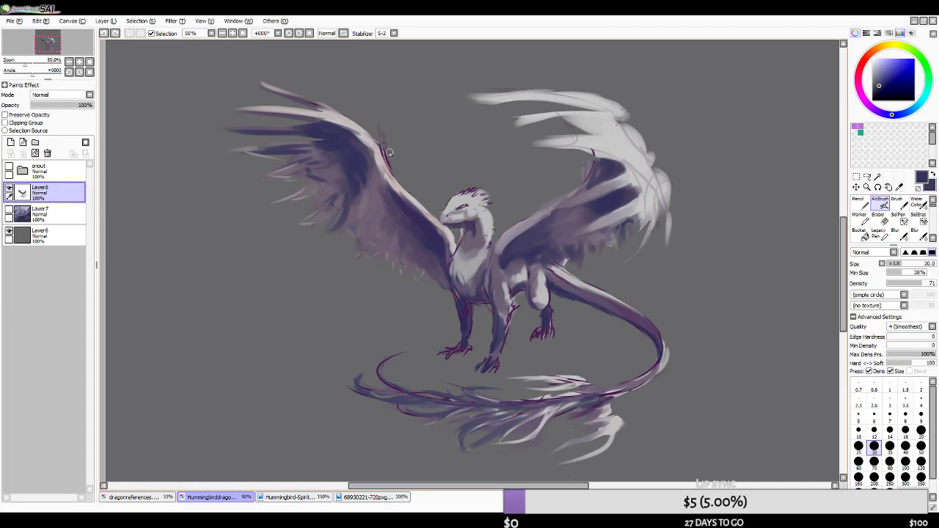
# - Touch up the inner feathers of the darker wing in a muted purple sampled from it at AirBrush size 30
pyautogui.keyDown('alt'); pyautogui.click(366, 225); pyautogui.keyUp('alt')
pyautogui.moveTo(359, 225); pyautogui.dragTo(362, 235)
pyautogui.click(539, 272)
# - Trim the outer edge of the hind foot with the Eraser at size 20 and flip the canvas view back
pyautogui.click(880, 217)
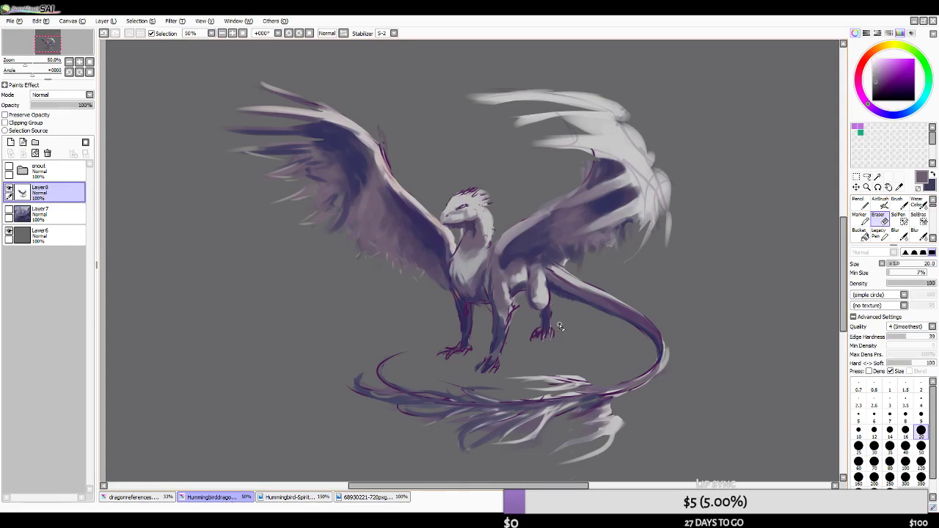
pyautogui.moveTo(552, 323); pyautogui.dragTo(550, 334)
pyautogui.hotkey('ctrl', 'z')
pyautogui.hotkey('ctrl', 'z')
pyautogui.hotkey('ctrl', 'z')
pyautogui.hotkey('ctrl', 'y')
pyautogui.click(309, 33)
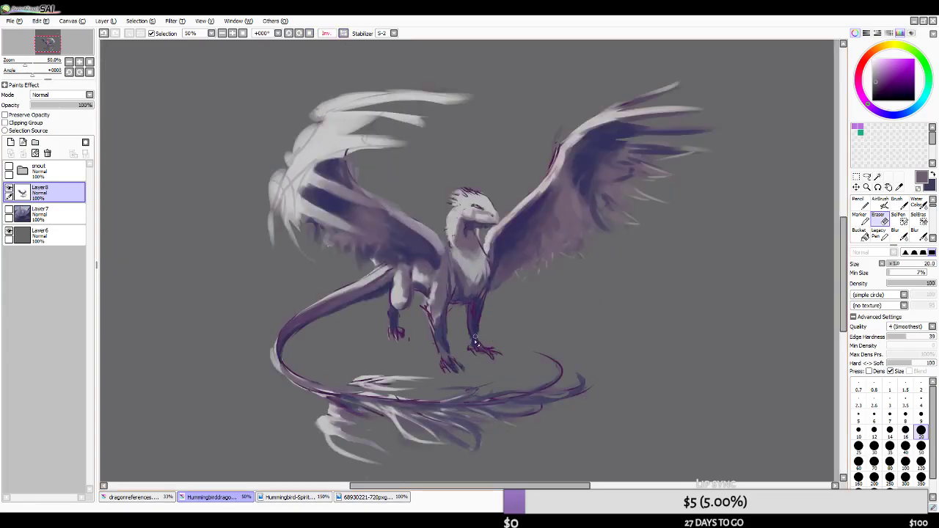
# - Mirror the canvas view and clean up stray marks around the dragon's hind foot with the Eraser at size 20
pyautogui.hotkey('ctrl', 'z')
pyautogui.click(349, 38)
pyautogui.moveTo(516, 326)
pyautogui.mouseDown()
pyautogui.moveTo(532, 349)
pyautogui.moveTo(539, 330)
pyautogui.mouseUp()
pyautogui.hotkey('ctrl', 'z')
pyautogui.hotkey('ctrl', 'z')
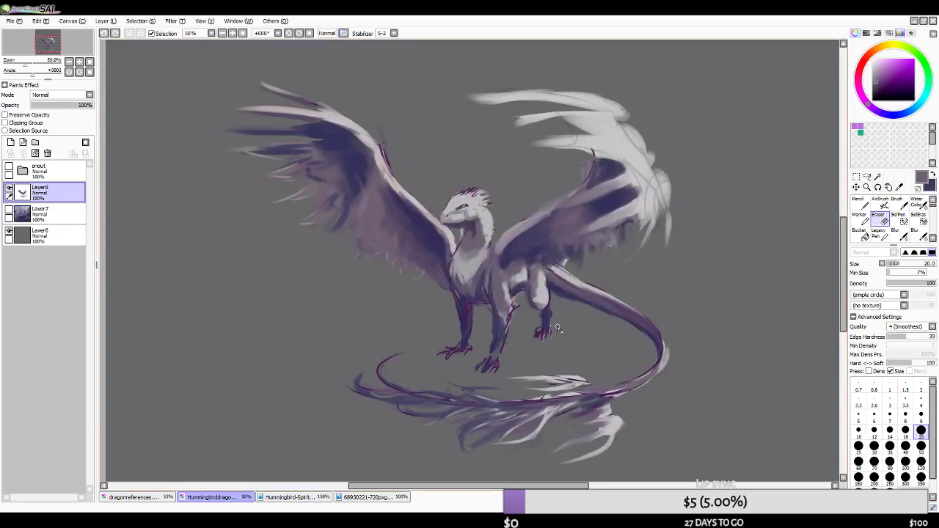
# - Sample the dark blue of the hind leg and shade the hind foot with the AirBrush
pyautogui.click(880, 205)
pyautogui.rightClick(543, 322)
pyautogui.moveTo(537, 334); pyautogui.dragTo(549, 334)
pyautogui.press('[')
pyautogui.press('[')
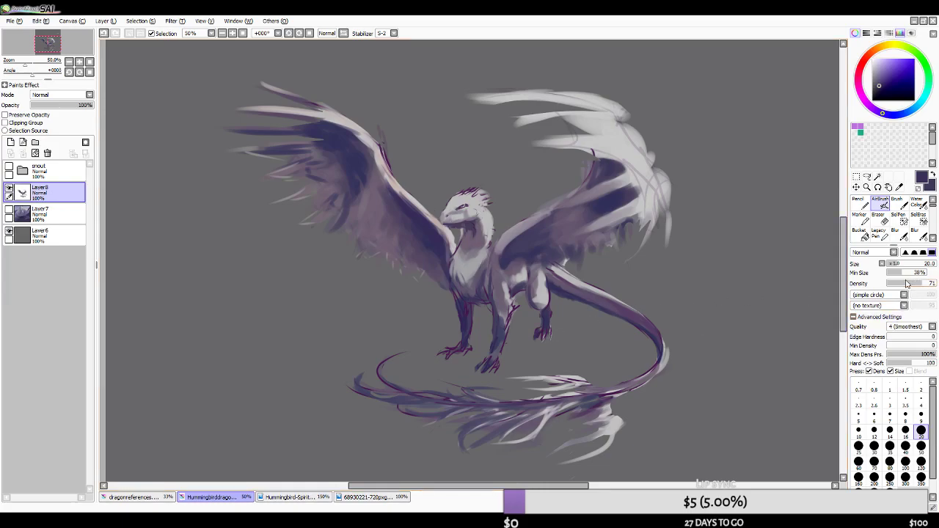
pyautogui.moveTo(545, 329); pyautogui.dragTo(548, 337)
pyautogui.hotkey('ctrl', 'z')
# - Shade the dragon's legs with dark blue using the AirBrush at size 20, working in both mirrored and normal views
pyautogui.press(']')
pyautogui.press(']')
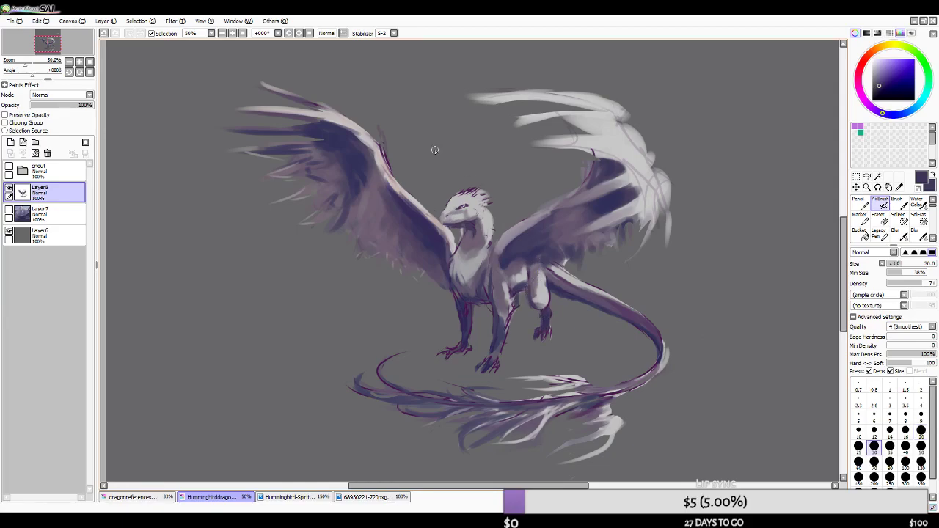
pyautogui.click(325, 33)
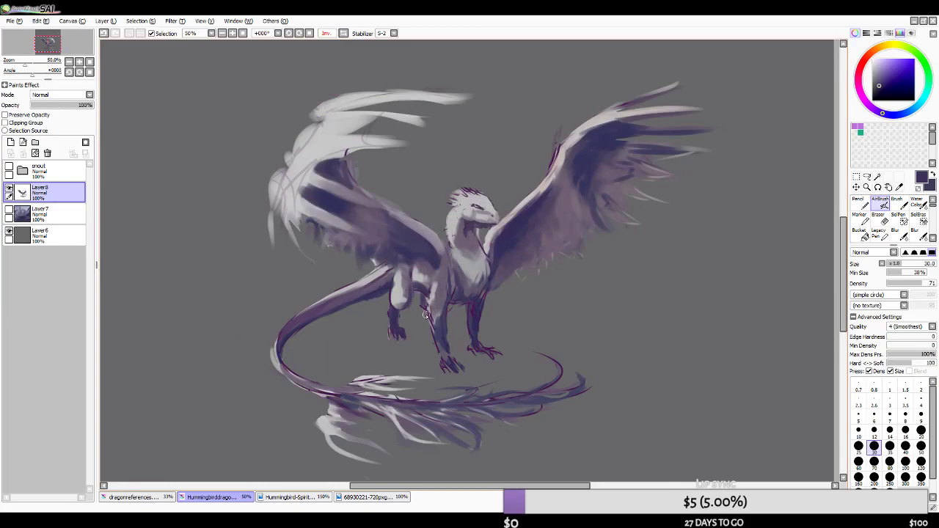
pyautogui.press('[')
pyautogui.press('[')
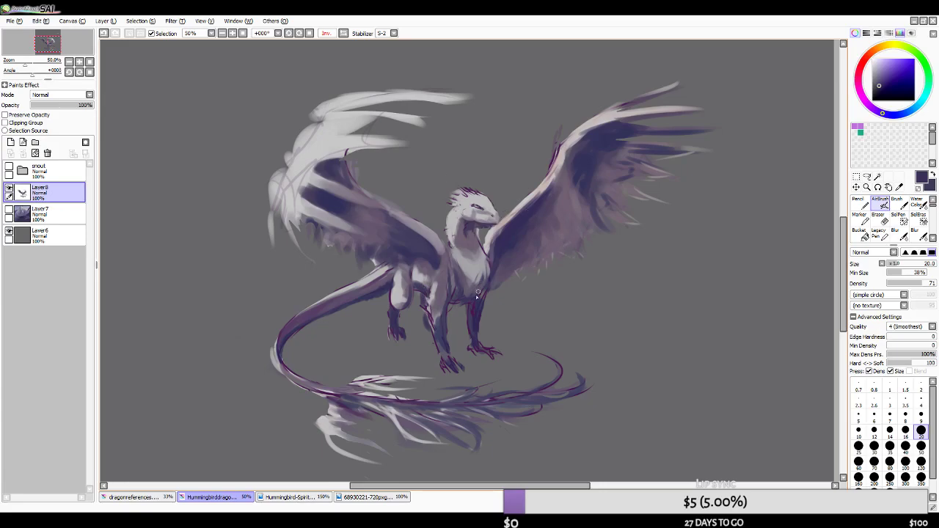
pyautogui.click(343, 33)
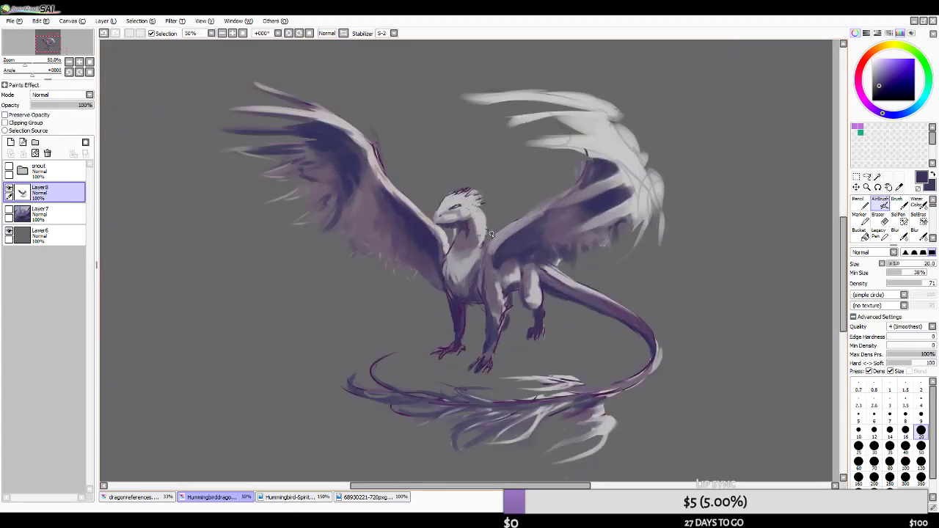
# - Try covering the dark crest lines on the head with sampled light grey, using the AirBrush at size 25
pyautogui.press(']')
pyautogui.press(']')
pyautogui.press(']')
pyautogui.keyDown('alt'); pyautogui.click(466, 198); pyautogui.keyUp('alt')
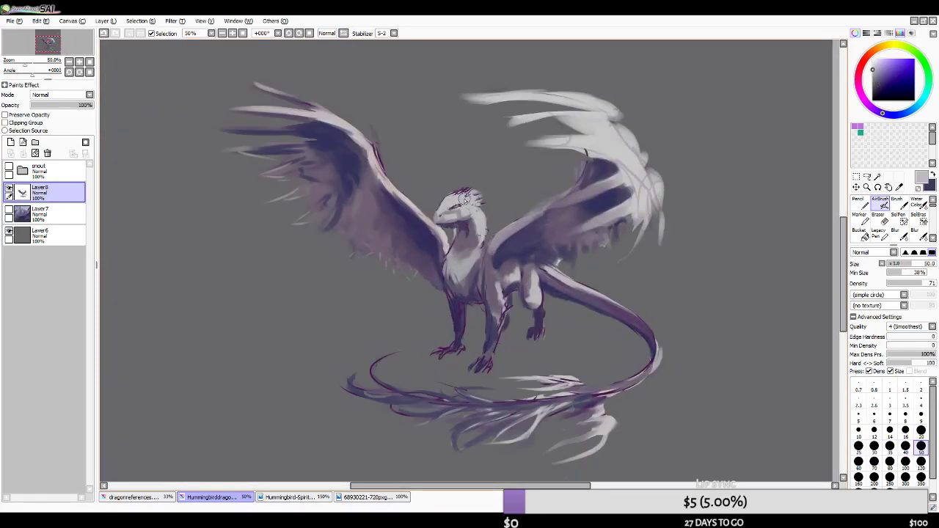
pyautogui.press('[')
pyautogui.press('[')
pyautogui.hotkey('ctrl', 'z')
pyautogui.moveTo(465, 197)
pyautogui.mouseDown()
pyautogui.moveTo(457, 193)
pyautogui.moveTo(473, 192)
pyautogui.mouseUp()
pyautogui.hotkey('ctrl', 'z')
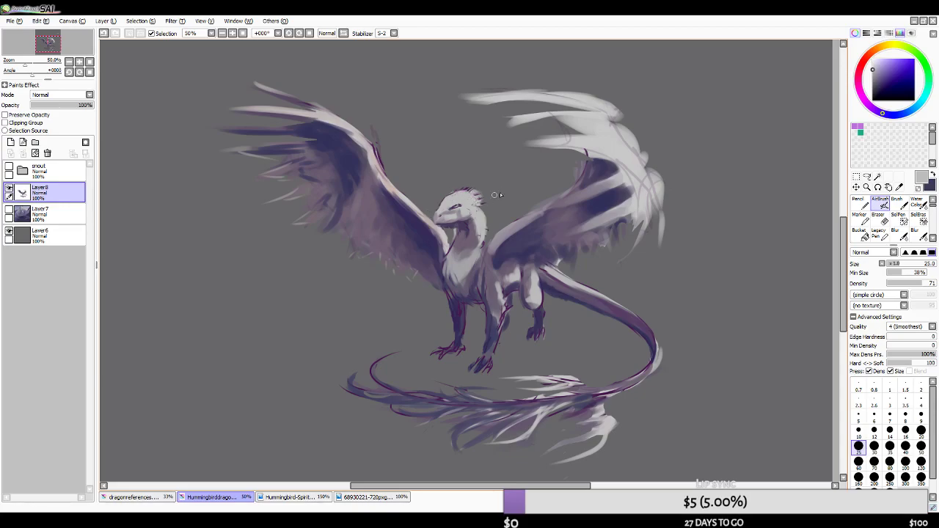
# - Try trimming the outline of the crest on the back of the head with the Eraser at size 30
pyautogui.click(878, 218)
pyautogui.moveTo(452, 184); pyautogui.dragTo(495, 199)
pyautogui.hotkey('ctrl', 'z')
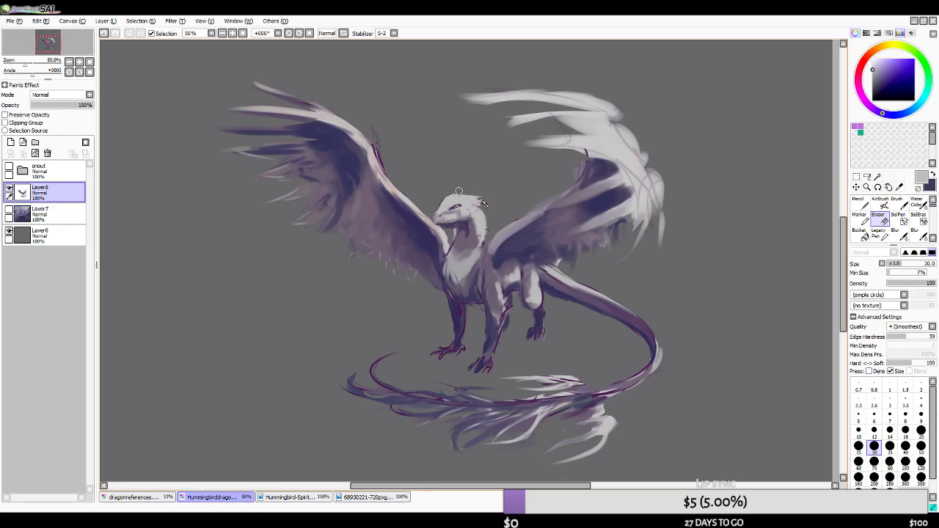
pyautogui.hotkey('ctrl', 'z')
pyautogui.moveTo(484, 205)
pyautogui.mouseDown()
pyautogui.moveTo(483, 179)
pyautogui.moveTo(496, 215)
pyautogui.moveTo(518, 202)
pyautogui.moveTo(454, 196)
pyautogui.moveTo(485, 179)
pyautogui.moveTo(487, 232)
pyautogui.moveTo(479, 203)
pyautogui.mouseUp()
pyautogui.hotkey('ctrl', 'z')
# - Try painting a tall light grey crest rising from the back of the head with the AirBrush at size 60
pyautogui.click(880, 204)
pyautogui.press(']')
pyautogui.press(']')
pyautogui.press(']')
pyautogui.press(']')
pyautogui.press(']')
pyautogui.hotkey('ctrl', 'z')
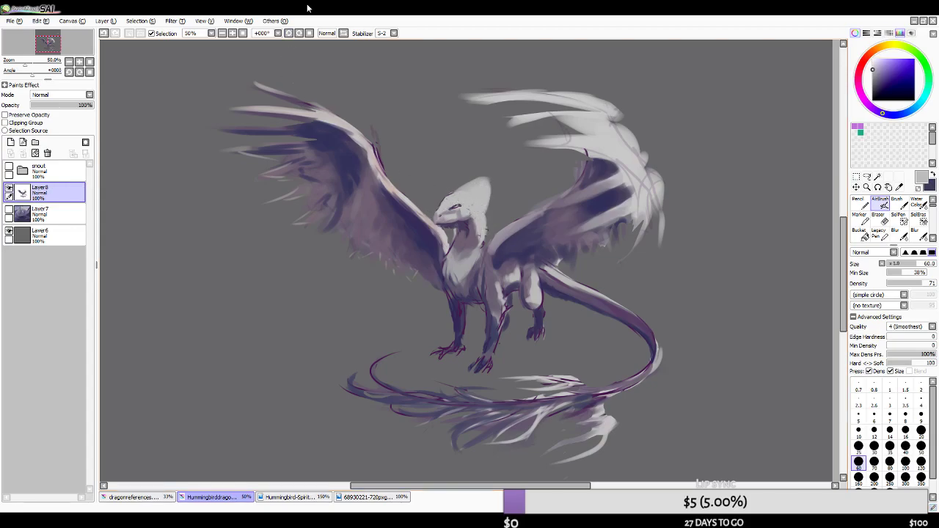
# - Mirror the view, sample dark blue from the wing and try small dark markings on the tall crest with the AirBrush at size 12
pyautogui.click(337, 33)
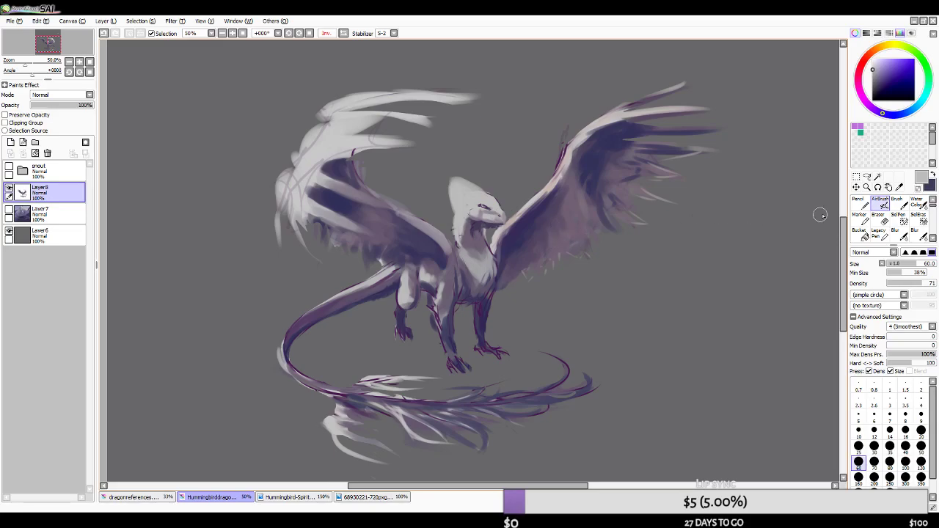
pyautogui.press('[')
pyautogui.press('[')
pyautogui.press('[')
pyautogui.press('[')
pyautogui.press('[')
pyautogui.press('[')
pyautogui.press('[')
pyautogui.rightClick(516, 231)
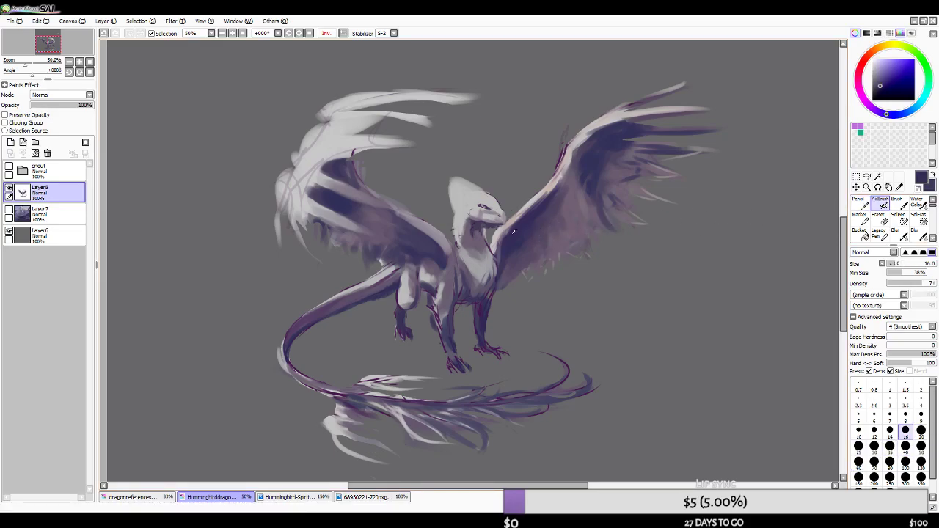
pyautogui.press('[')
pyautogui.press('[')
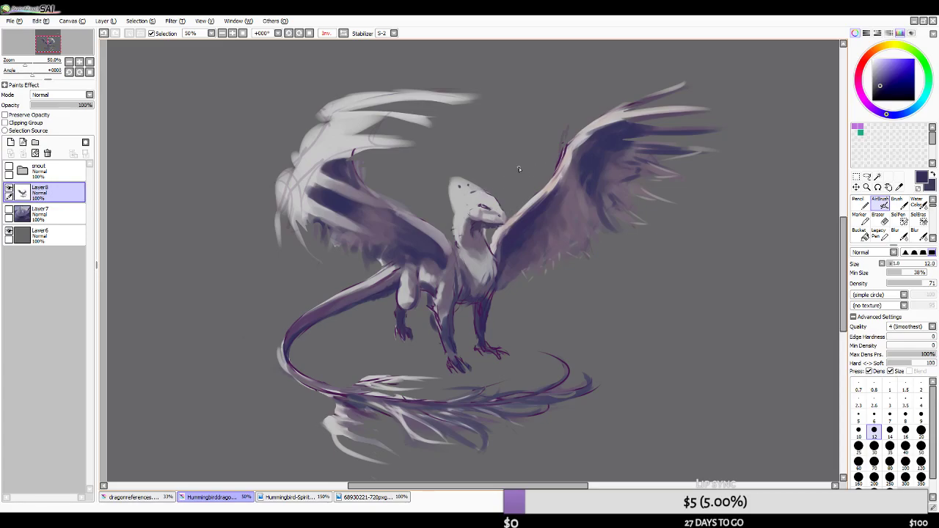
# - Examine the head and tall crest close up in both normal and mirrored views
pyautogui.scroll(4, 487, 172)
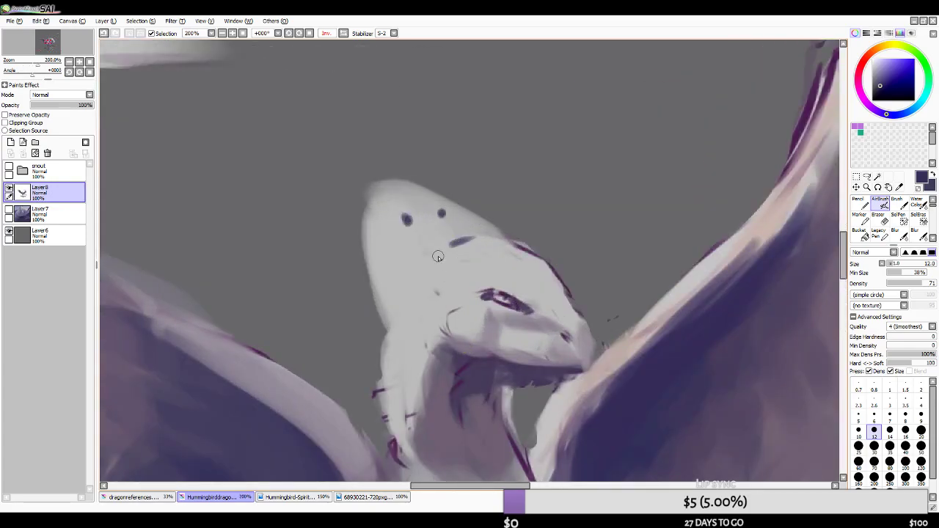
pyautogui.click(328, 33)
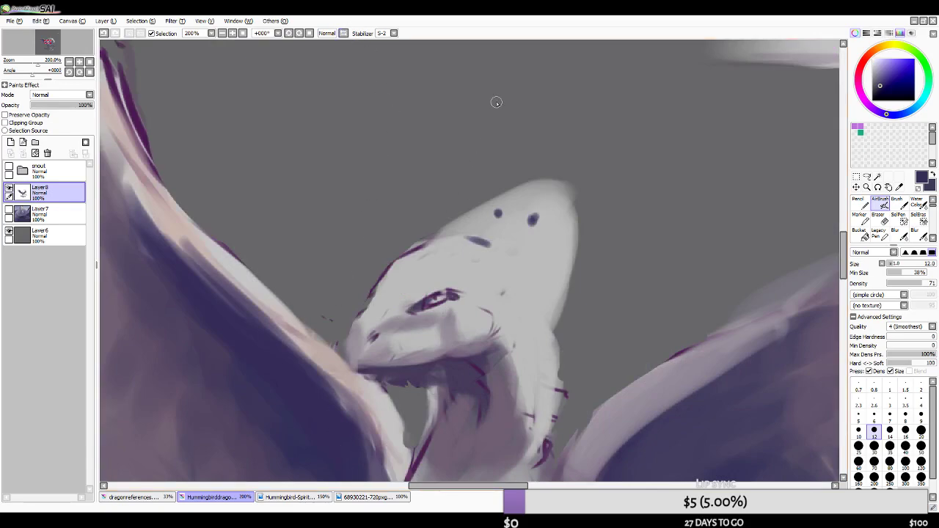
pyautogui.moveTo(459, 286); pyautogui.dragTo(472, 203)
pyautogui.scroll(1, 460, 255)
pyautogui.click(328, 33)
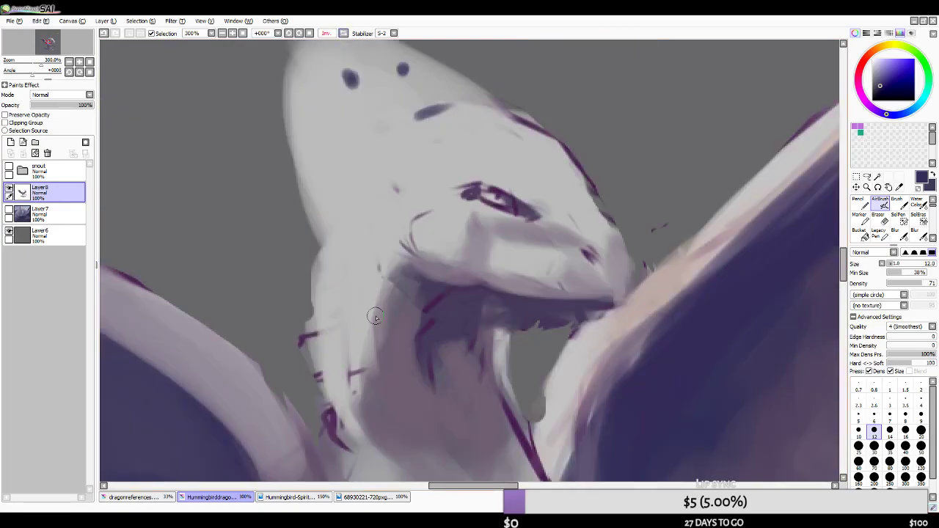
pyautogui.scroll(-2, 394, 305)
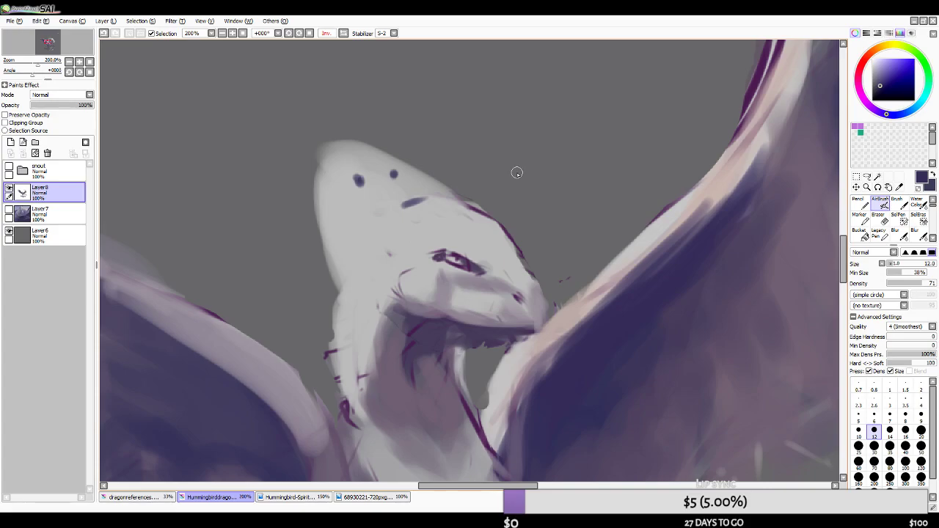
# - Remove the tall crest and its dark spots to restore the earlier short-feathered head
pyautogui.scroll(-3, 497, 142)
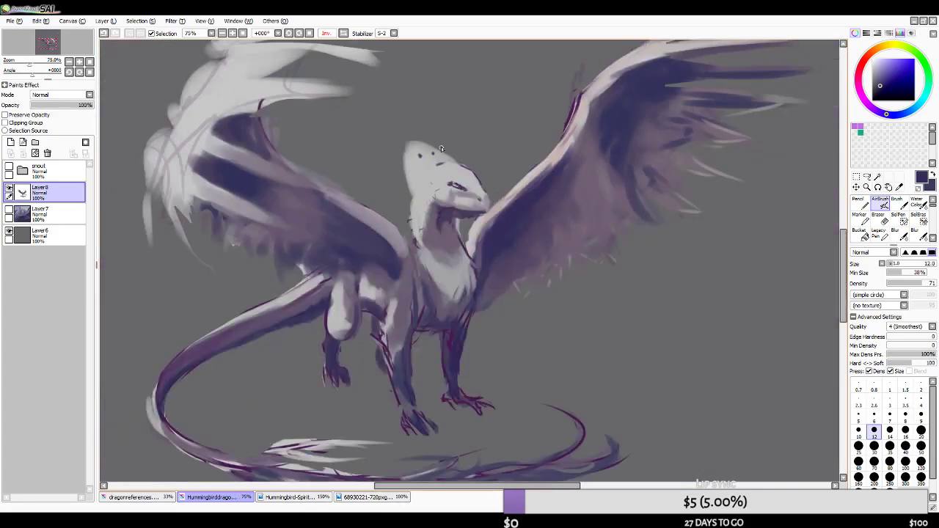
pyautogui.scroll(-2, 441, 145)
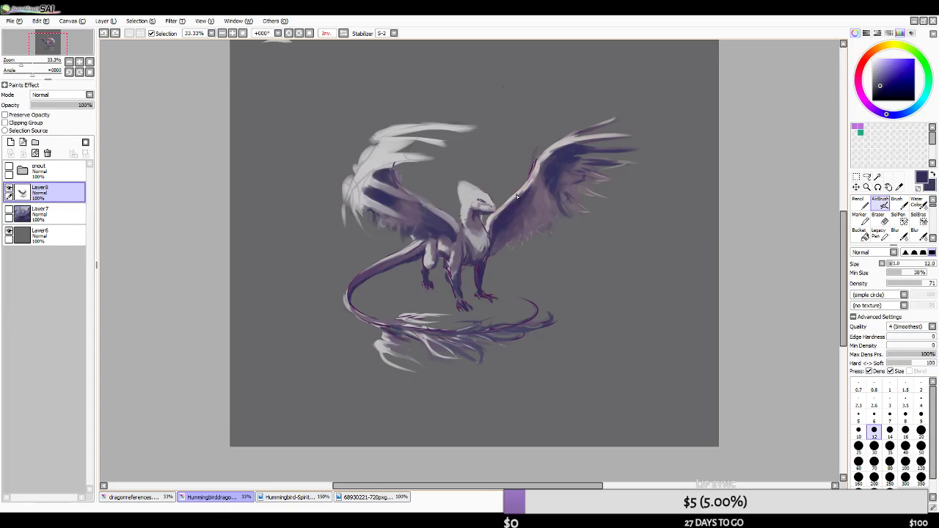
pyautogui.scroll(2, 474, 130)
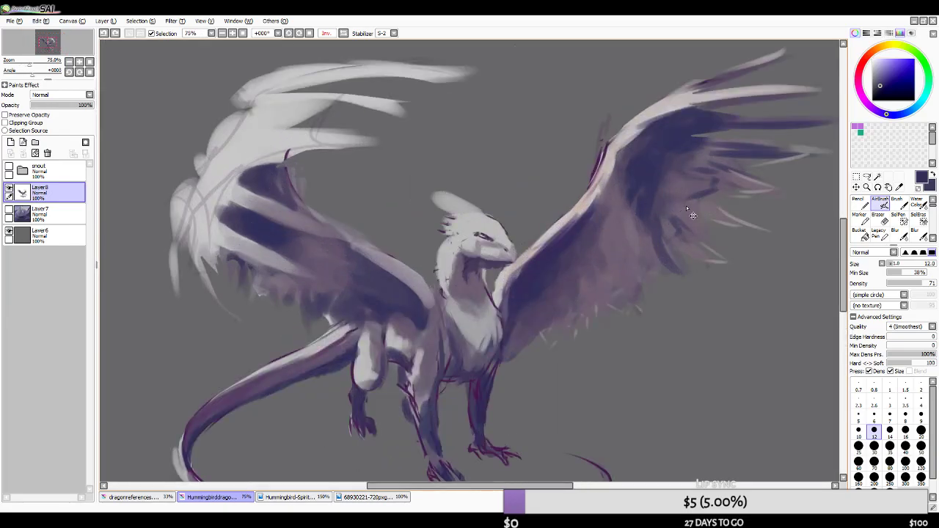
pyautogui.scroll(-1, 523, 221)
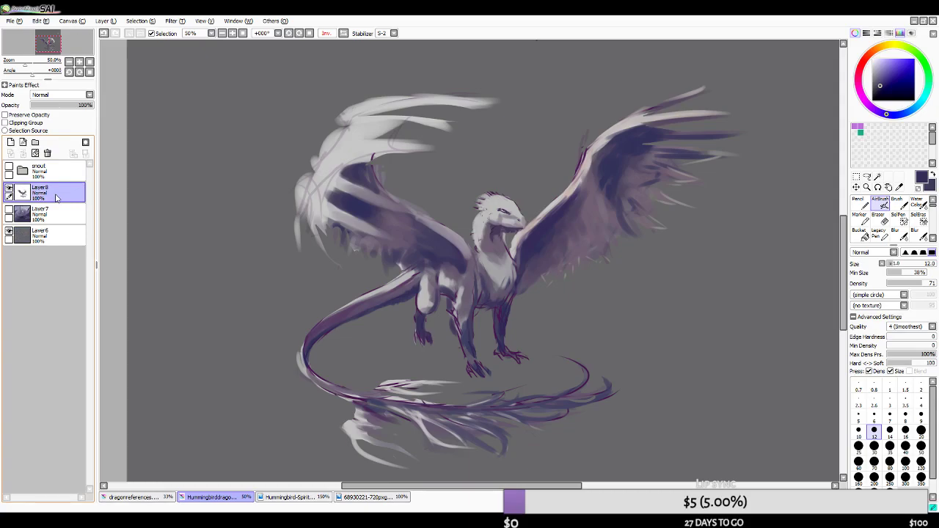
# - Return to the unmirrored view and sample the head's light grey for the AirBrush at size 16 to touch up the crest
pyautogui.click(342, 34)
pyautogui.scroll(1, 469, 148)
pyautogui.press(']')
pyautogui.press(']')
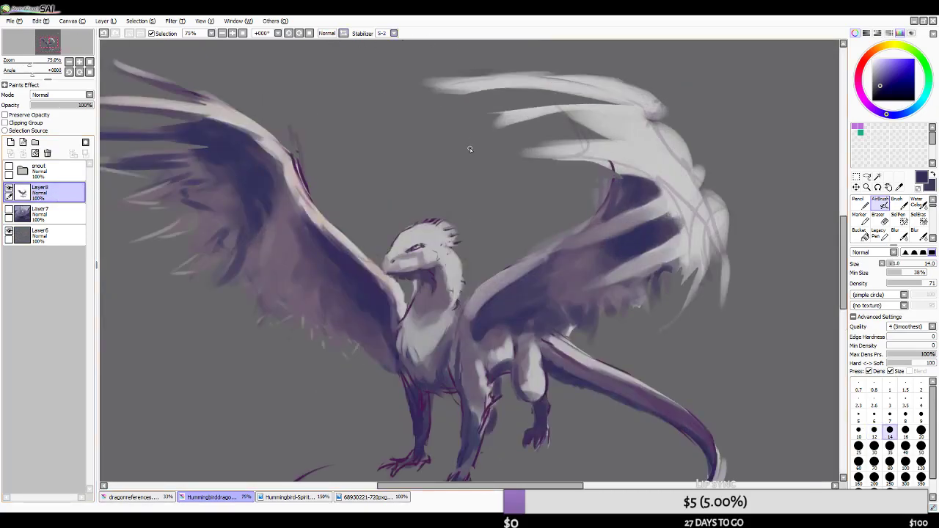
pyautogui.keyDown('alt'); pyautogui.click(445, 213); pyautogui.keyUp('alt')
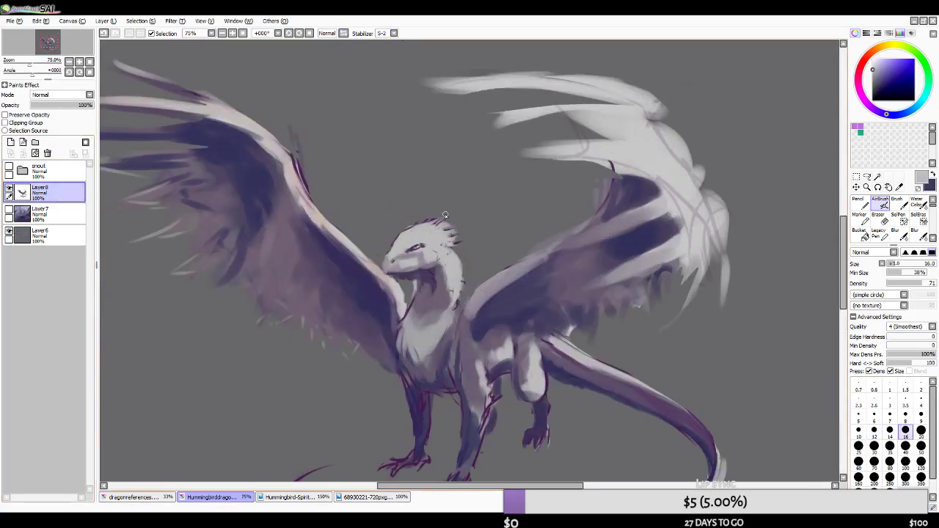
# - Sample the darker head and crest tones and paint dark strokes behind the cheek with the AirBrush at size 20
pyautogui.press(']')
pyautogui.keyDown('alt'); pyautogui.click(439, 261); pyautogui.keyUp('alt')
pyautogui.hotkey('ctrl', 'z')
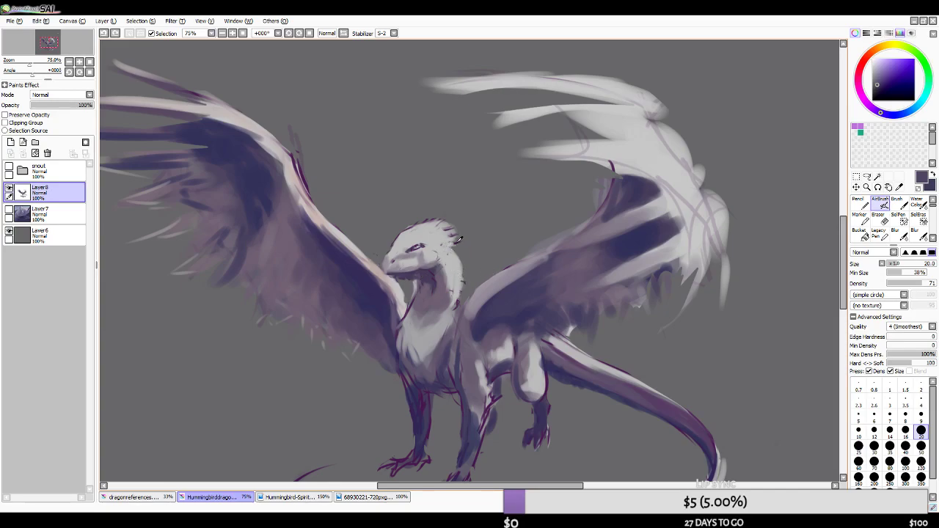
pyautogui.keyDown('alt'); pyautogui.click(457, 244); pyautogui.keyUp('alt')
pyautogui.moveTo(443, 249); pyautogui.dragTo(455, 242)
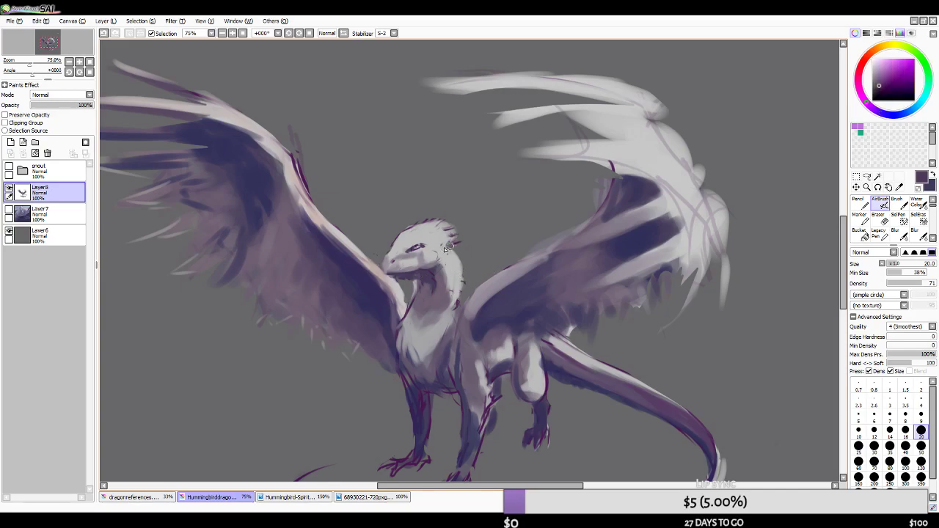
# - Paint pointed light grey feathers along the crest and back of the head with the AirBrush at size 14
pyautogui.press('[')
pyautogui.press('[')
pyautogui.keyDown('alt'); pyautogui.click(446, 236); pyautogui.keyUp('alt')
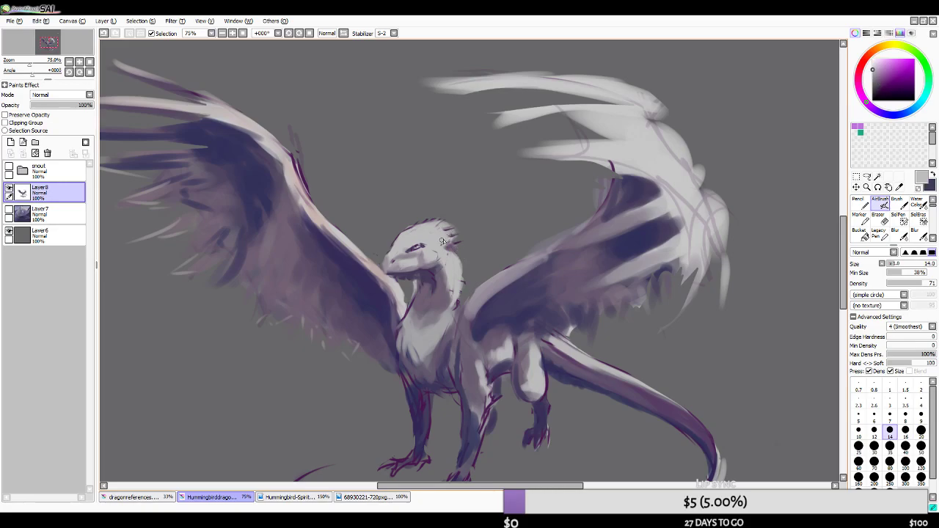
pyautogui.moveTo(439, 226); pyautogui.dragTo(444, 218)
pyautogui.moveTo(445, 253); pyautogui.dragTo(471, 252)
pyautogui.hotkey('ctrl', 'z')
pyautogui.keyDown('alt'); pyautogui.click(453, 243); pyautogui.keyUp('alt')
pyautogui.keyDown('alt'); pyautogui.click(446, 253); pyautogui.keyUp('alt')
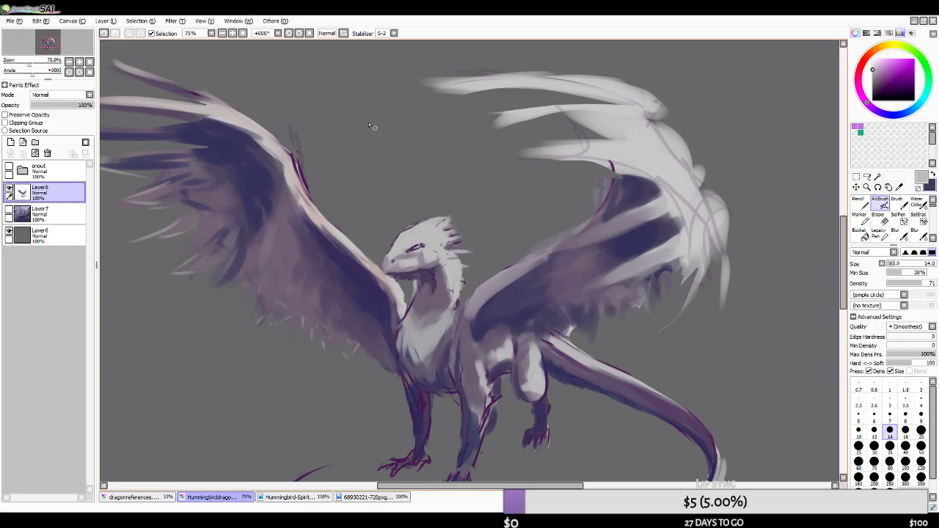
# - Mirror the view, sample the throat's dark purple and shade the neck with the AirBrush at size 30
pyautogui.click(343, 33)
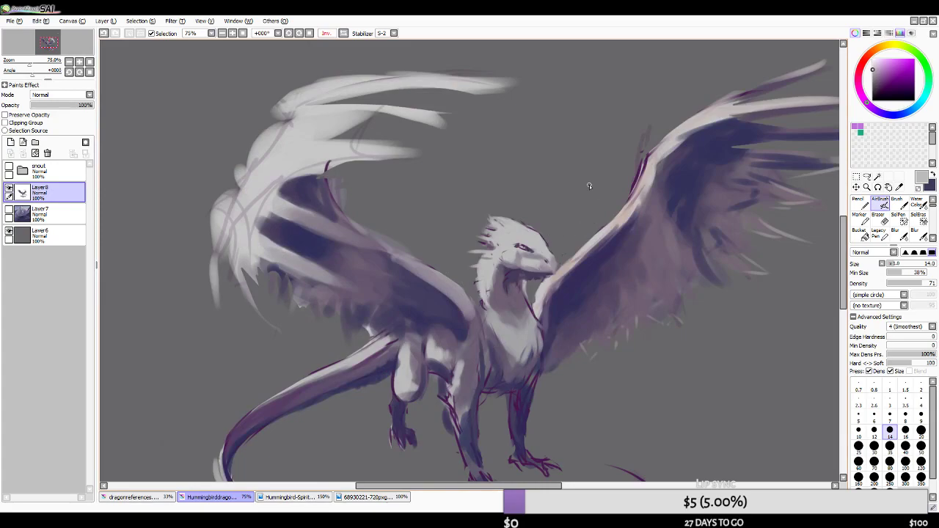
pyautogui.scroll(-2, 592, 195)
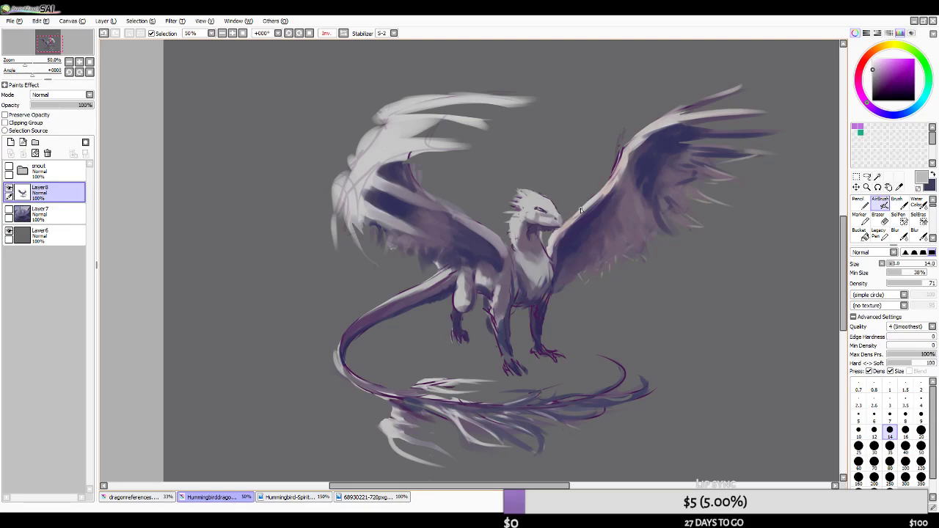
pyautogui.scroll(2, 618, 233)
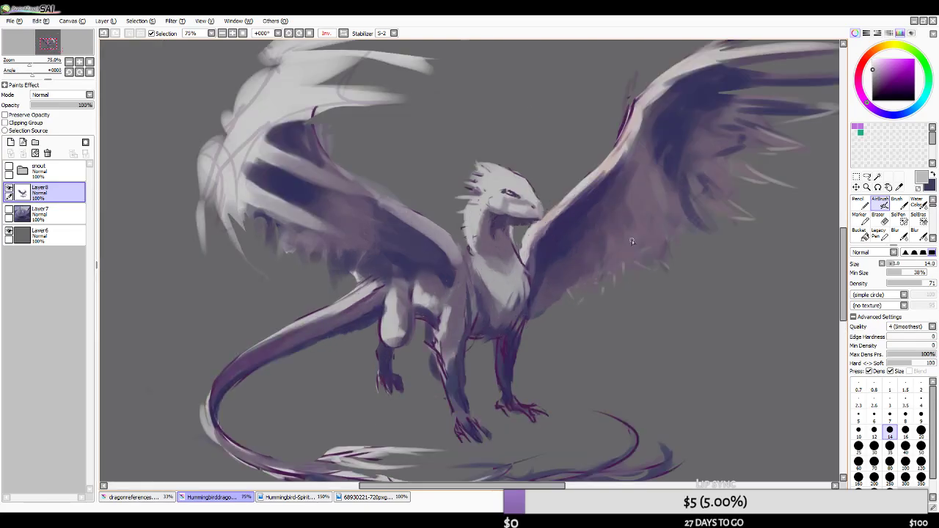
pyautogui.scroll(-3, 615, 254)
pyautogui.scroll(1, 510, 298)
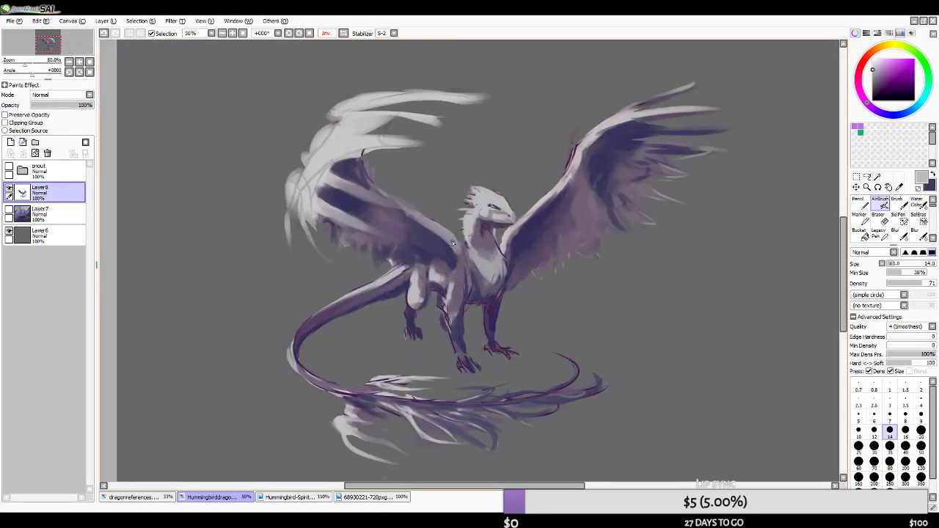
pyautogui.press(']')
pyautogui.press(']')
pyautogui.press(']')
pyautogui.press(']')
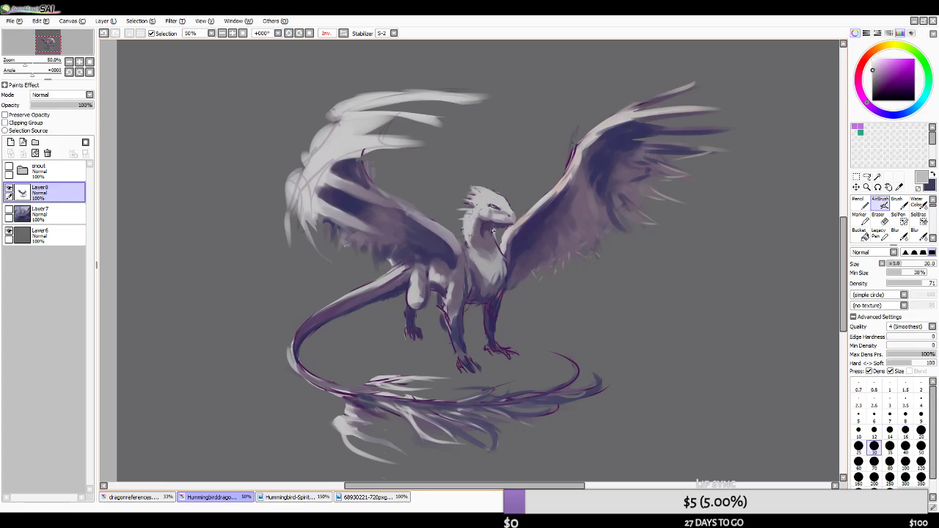
pyautogui.keyDown('alt'); pyautogui.click(493, 229); pyautogui.keyUp('alt')
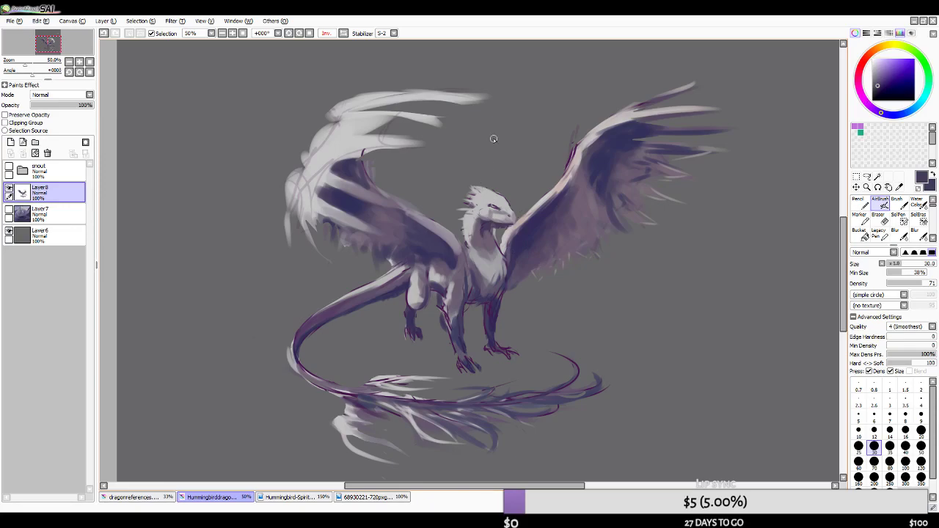
pyautogui.scroll(1, 494, 217)
pyautogui.scroll(-1, 489, 236)
pyautogui.scroll(1, 487, 237)
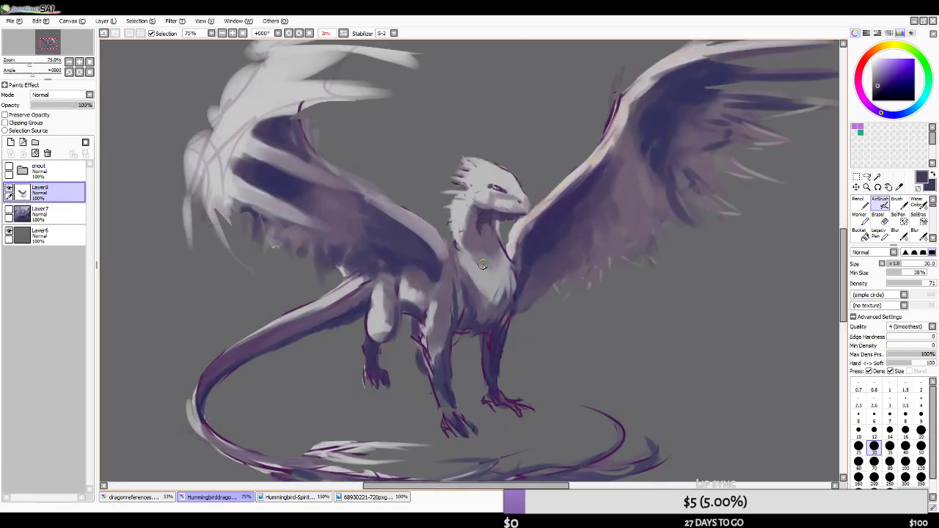
# - Sample the neck and cheek greys and touch up the shading around the throat and cheek with the AirBrush at size 12
pyautogui.scroll(3, 506, 176)
pyautogui.press('[')
pyautogui.press('[')
pyautogui.press('[')
pyautogui.press('[')
pyautogui.press('[')
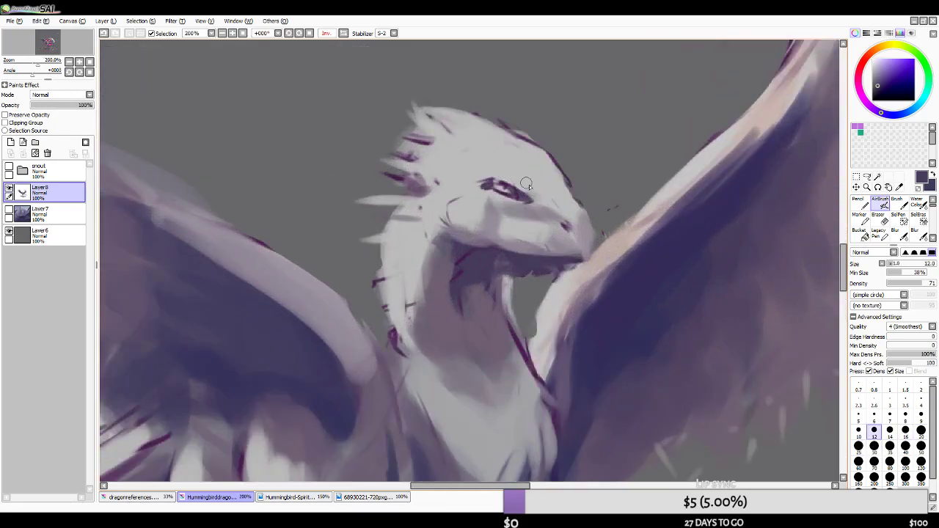
pyautogui.keyDown('alt'); pyautogui.click(435, 243); pyautogui.keyUp('alt')
pyautogui.keyDown('alt'); pyautogui.click(435, 242); pyautogui.keyUp('alt')
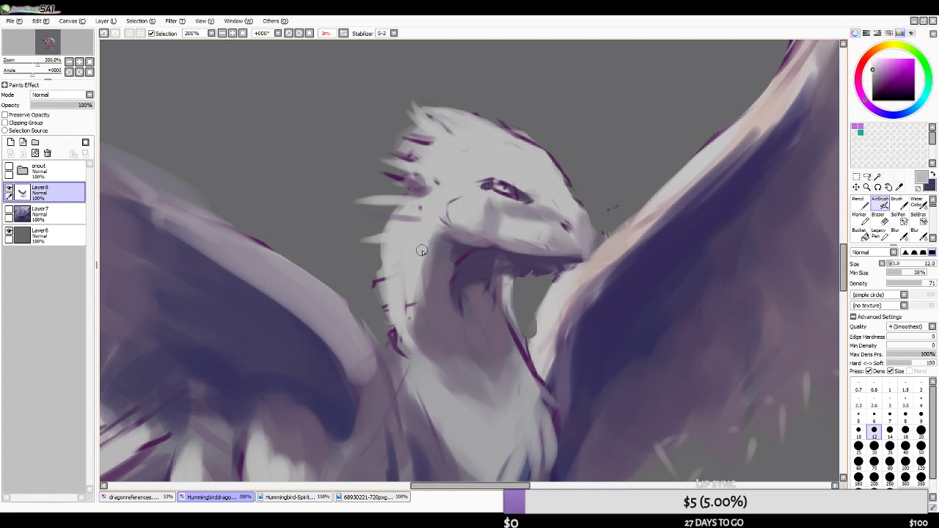
pyautogui.keyDown('alt'); pyautogui.click(488, 222); pyautogui.keyUp('alt')
pyautogui.moveTo(459, 202); pyautogui.dragTo(451, 235)
pyautogui.hotkey('ctrl', 'z')
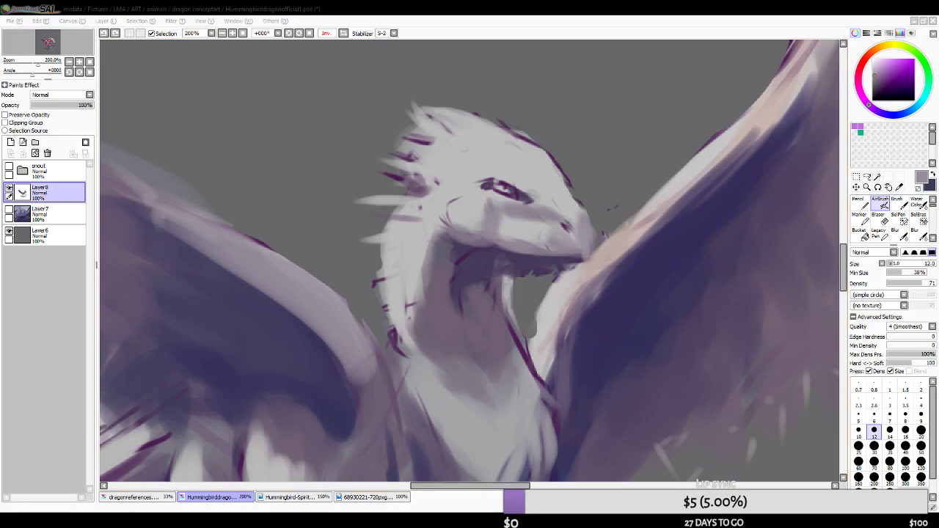
pyautogui.click(375, 8)
pyautogui.scroll(-5, 459, 153)
pyautogui.scroll(1, 440, 246)
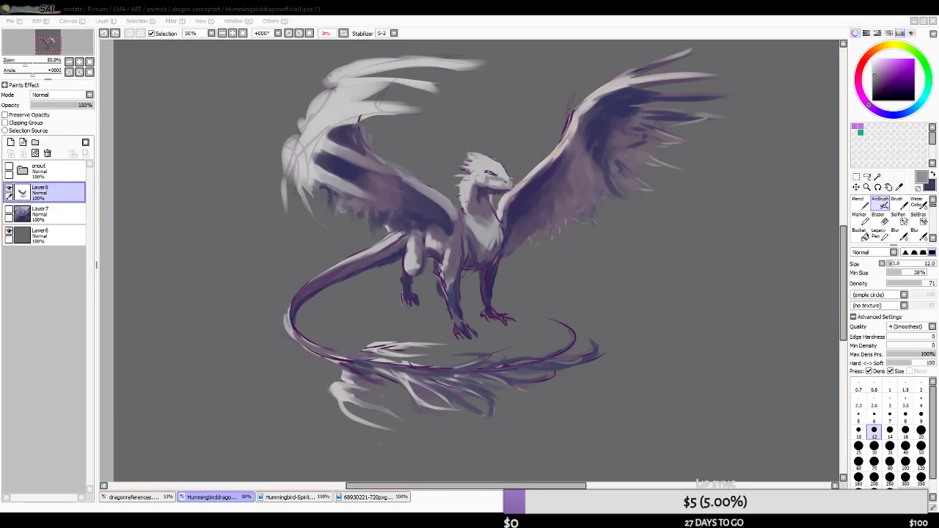
pyautogui.moveTo(438, 425)
pyautogui.mouseDown()
pyautogui.moveTo(492, 417)
pyautogui.moveTo(519, 432)
pyautogui.mouseUp()
pyautogui.hotkey('ctrl', 'z')
pyautogui.click(485, 6)
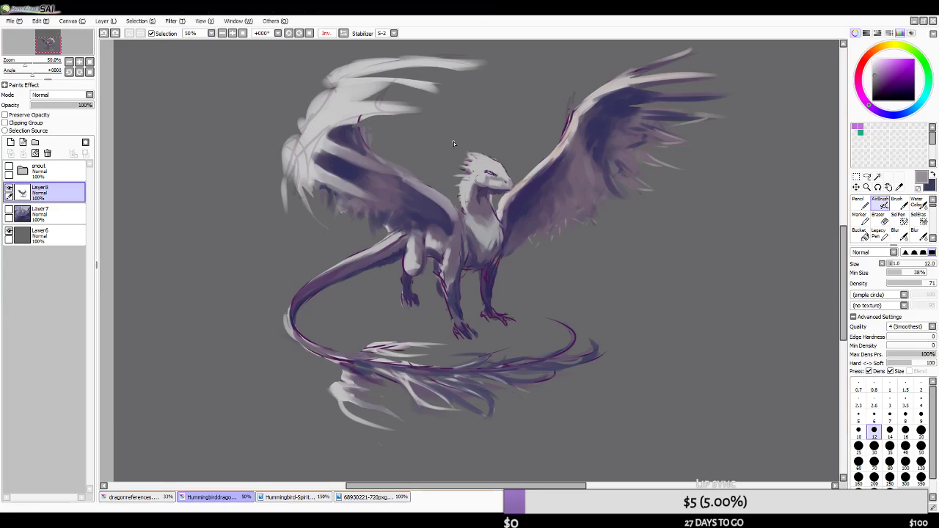
# - Show the mountain background on Layer7 and try its opacity at 81%, checking the composition with the view flipped
pyautogui.scroll(-2, 354, 455)
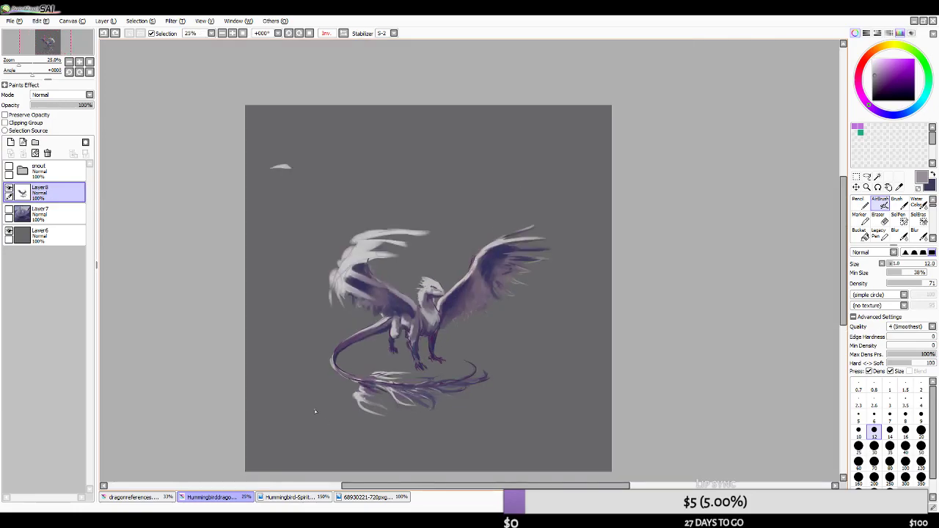
pyautogui.scroll(1, 337, 393)
pyautogui.click(9, 211)
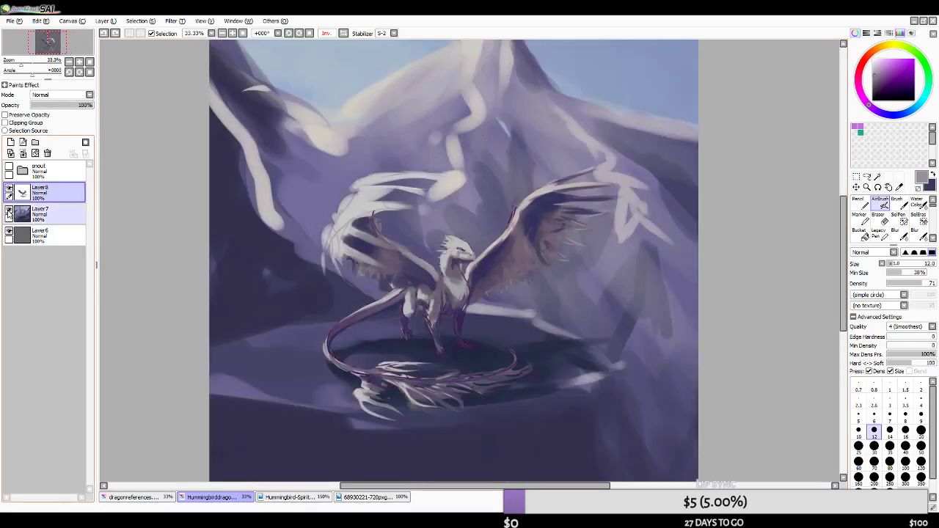
pyautogui.click(40, 215)
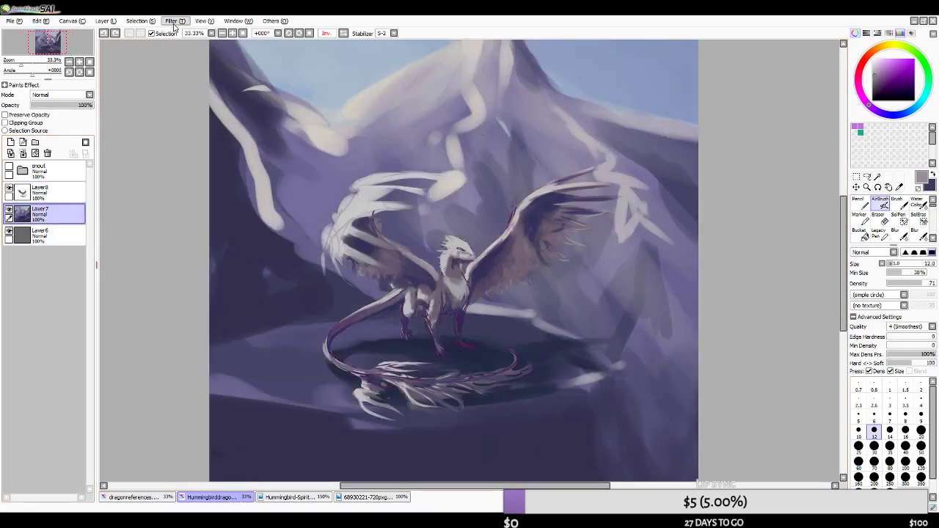
pyautogui.click(85, 107)
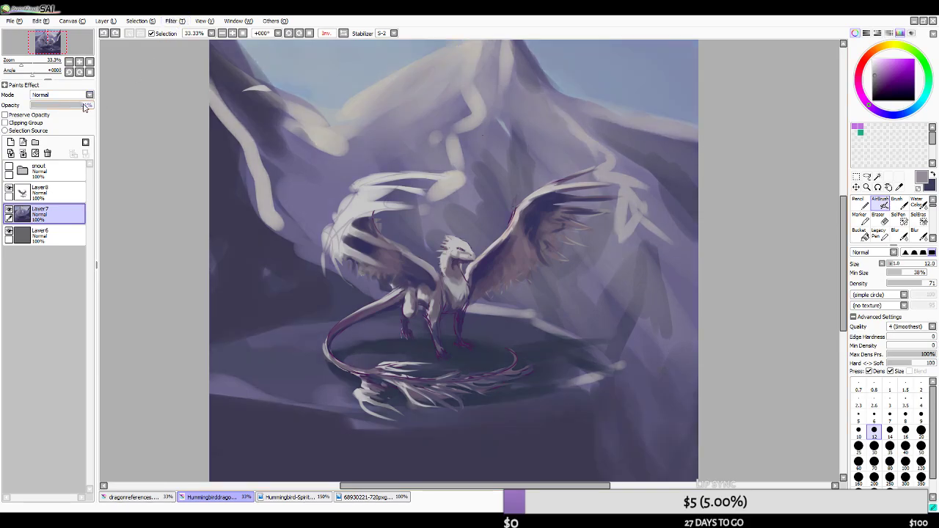
pyautogui.scroll(-2, 559, 268)
pyautogui.scroll(1, 599, 262)
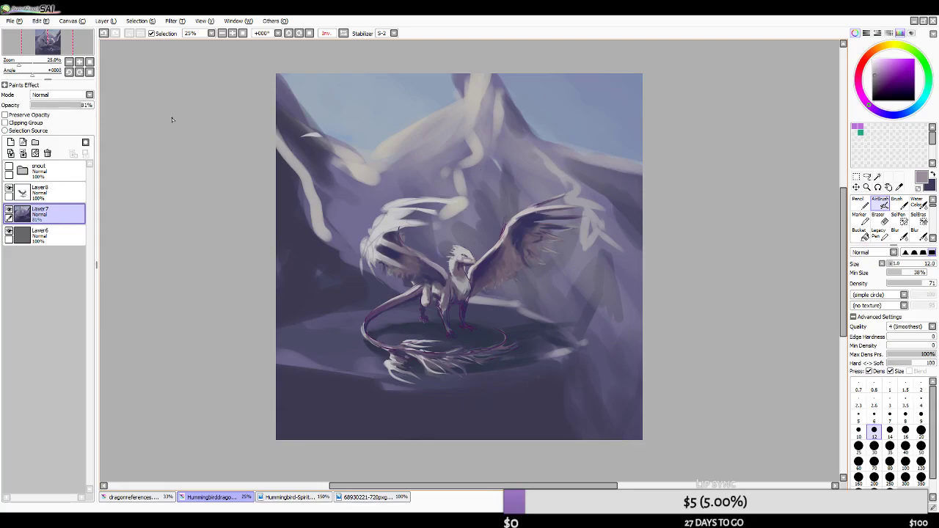
pyautogui.click(326, 33)
pyautogui.click(326, 33)
pyautogui.scroll(-1, 492, 308)
pyautogui.scroll(1, 490, 302)
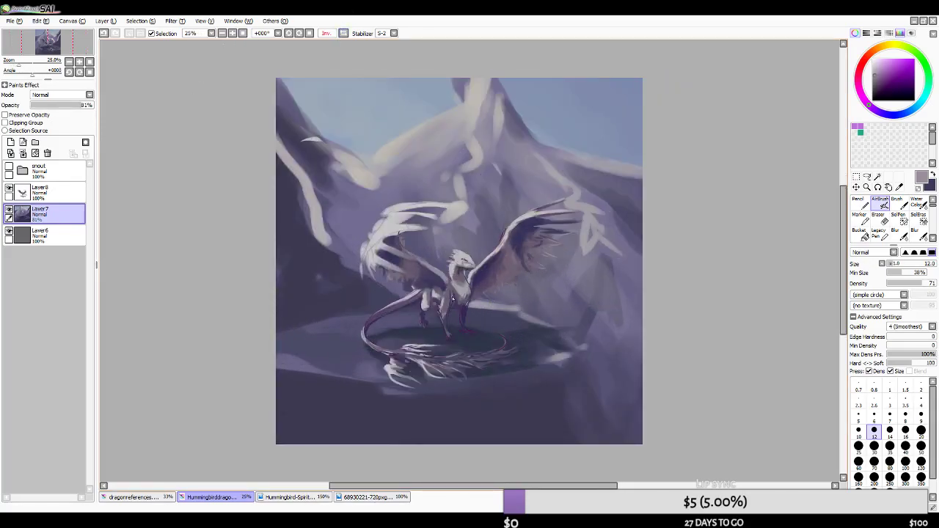
# - Restore Layer7's opacity to 100% and hide the layer
pyautogui.moveTo(76, 106); pyautogui.dragTo(94, 107)
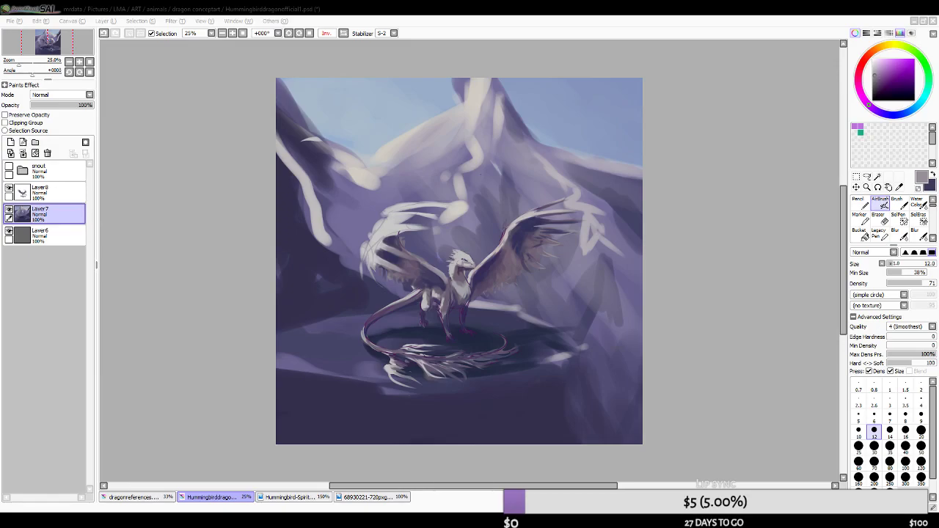
pyautogui.click(346, 384)
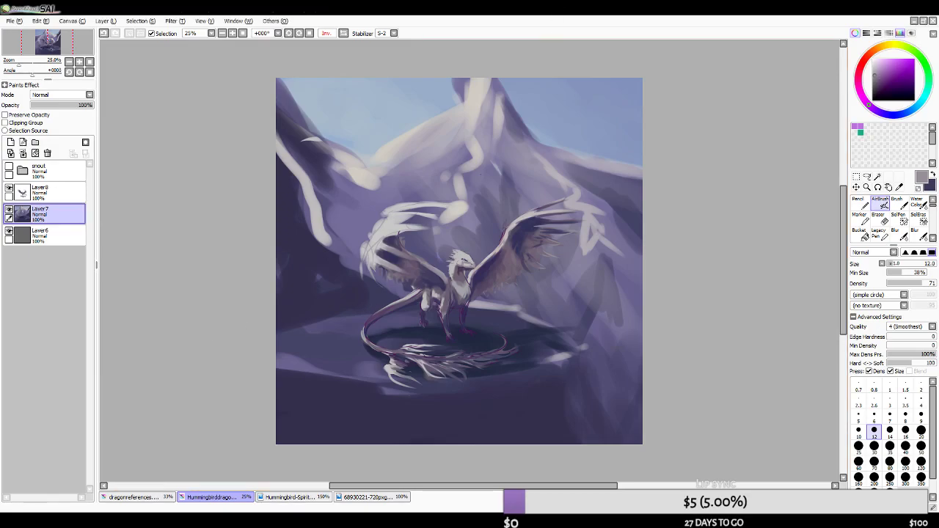
pyautogui.click(9, 210)
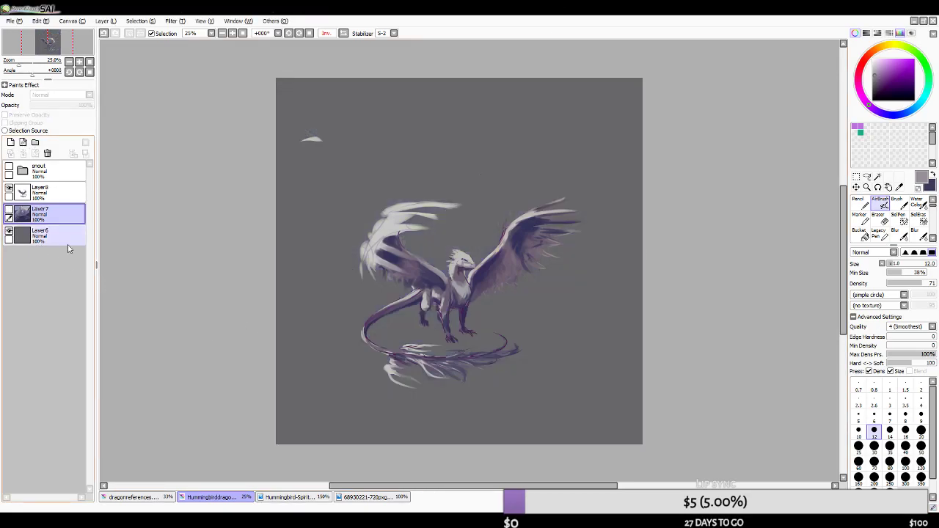
# - Make Layer8 the working layer, sample the light grey near the wing's base and switch to the Eraser at size 30
pyautogui.scroll(2, 446, 333)
pyautogui.scroll(-1, 447, 336)
pyautogui.scroll(1, 490, 315)
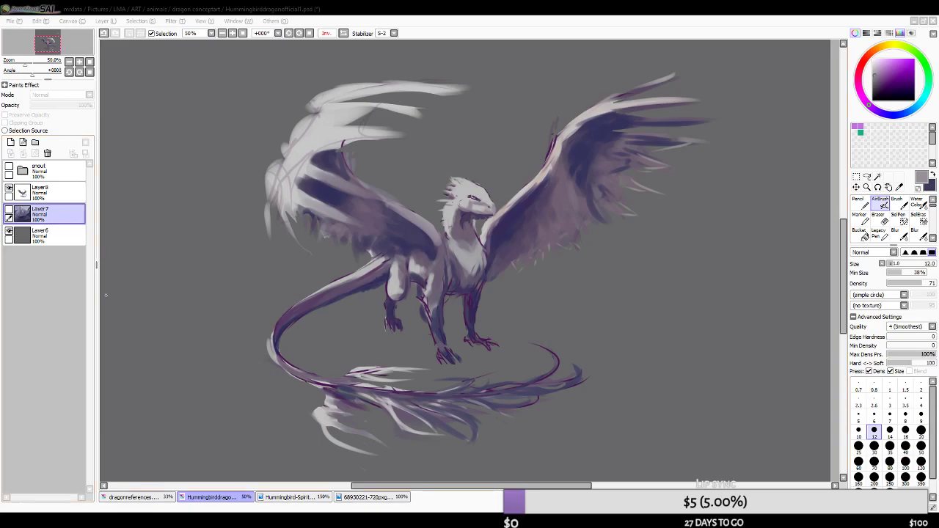
pyautogui.click(44, 193)
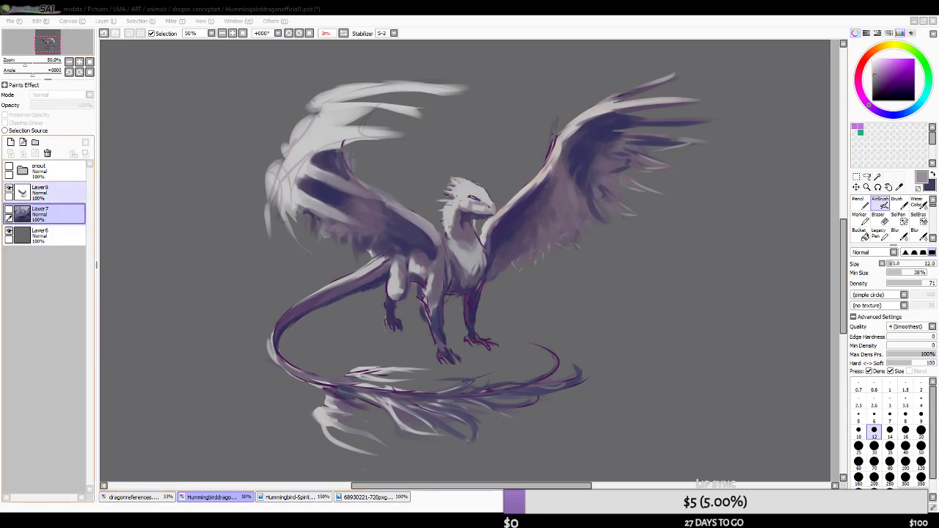
pyautogui.press(']')
pyautogui.press(']')
pyautogui.press(']')
pyautogui.press(']')
pyautogui.press(']')
pyautogui.keyDown('alt'); pyautogui.click(373, 264); pyautogui.keyUp('alt')
pyautogui.click(878, 218)
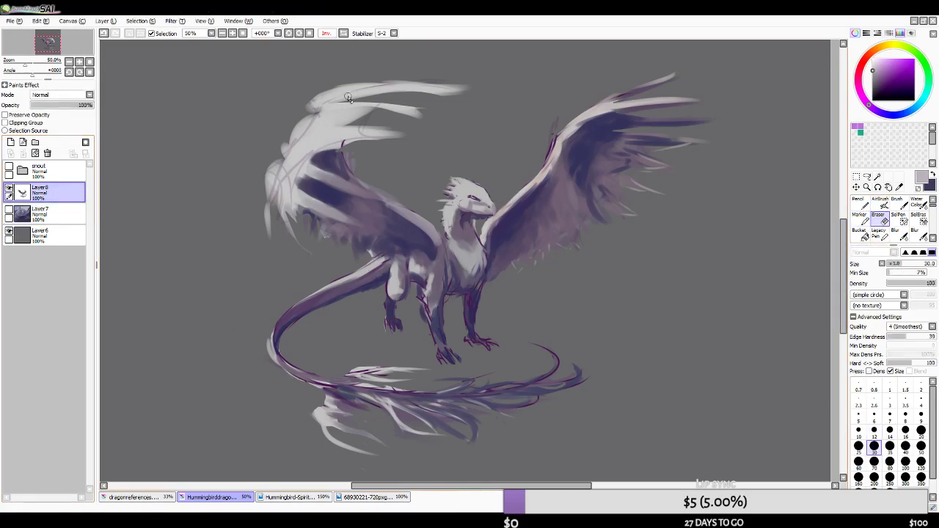
# - Return to the unmirrored view, sample the chest's dark purple and shade the underside between the forelegs with the AirBrush at size 40
pyautogui.click(343, 34)
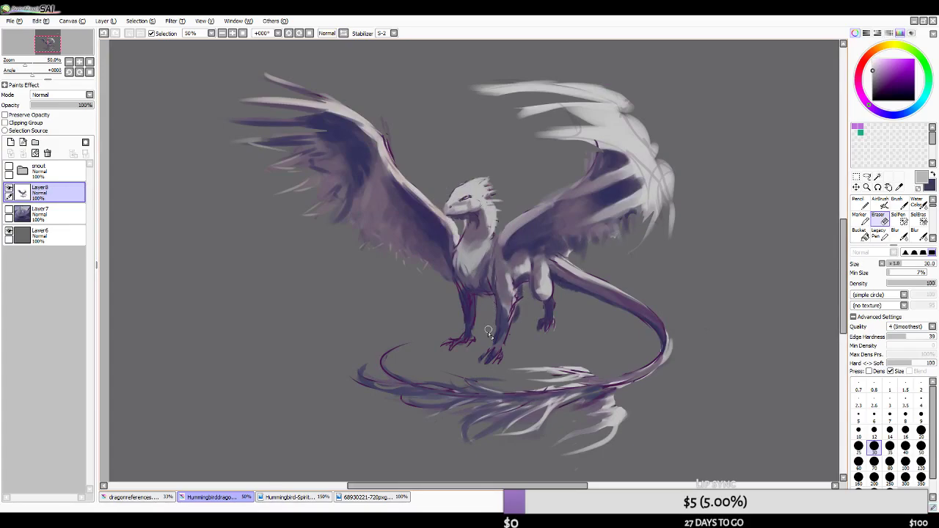
pyautogui.click(879, 203)
pyautogui.keyDown('alt'); pyautogui.click(486, 288); pyautogui.keyUp('alt')
pyautogui.press(']')
pyautogui.press(']')
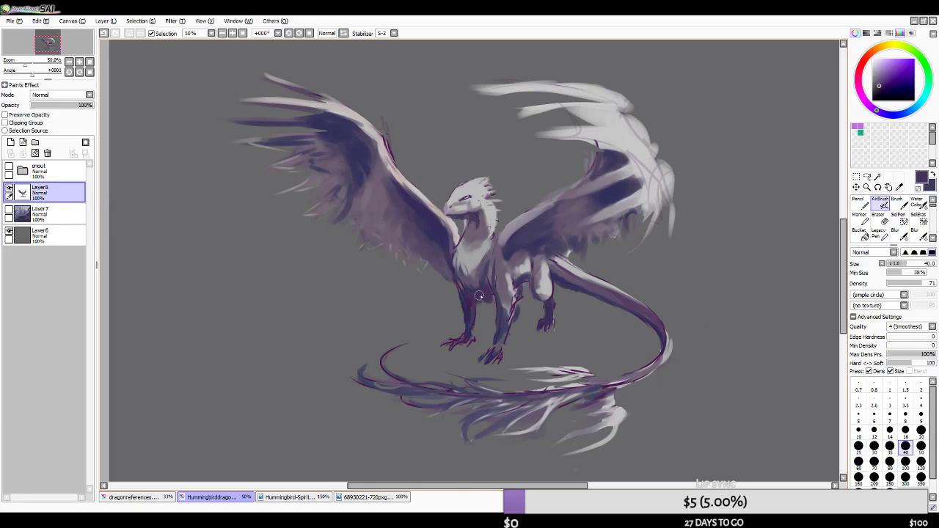
pyautogui.moveTo(478, 292); pyautogui.dragTo(493, 293)
pyautogui.scroll(-1, 530, 286)
pyautogui.scroll(1, 529, 286)
# - Mirror the view, sample the face's greys and refine the shading at the eye's front corner with the AirBrush at size 10
pyautogui.click(344, 33)
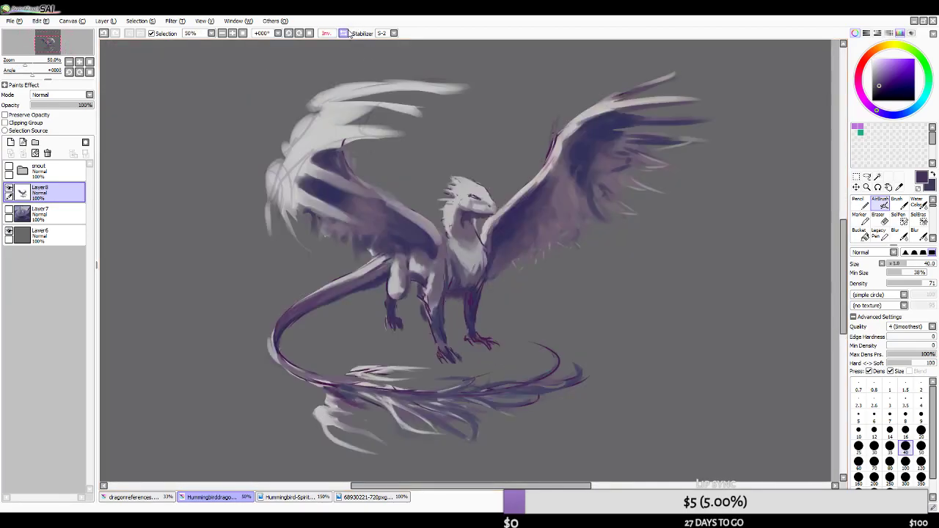
pyautogui.scroll(-1, 561, 233)
pyautogui.scroll(6, 519, 208)
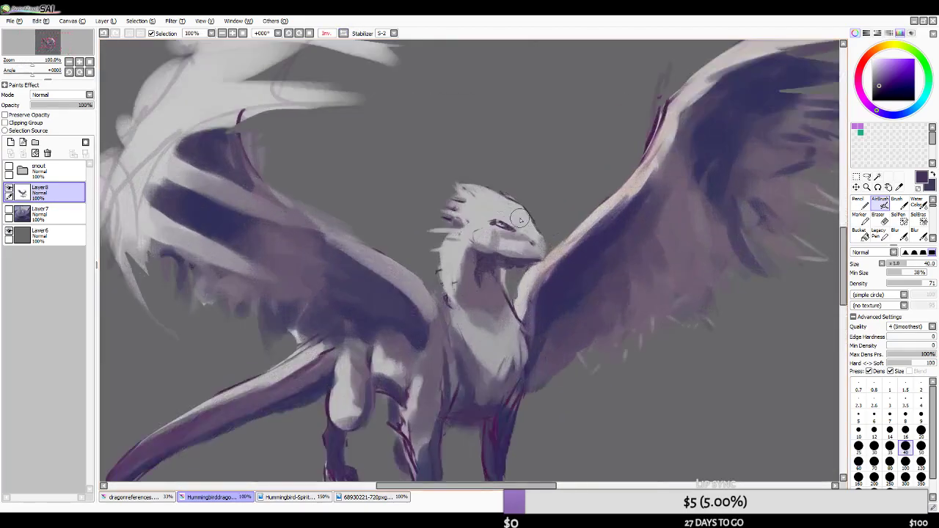
pyautogui.press('[')
pyautogui.press('[')
pyautogui.press('[')
pyautogui.press('[')
pyautogui.press('[')
pyautogui.press('[')
pyautogui.press('[')
pyautogui.press('[')
pyautogui.keyDown('alt'); pyautogui.click(523, 242); pyautogui.keyUp('alt')
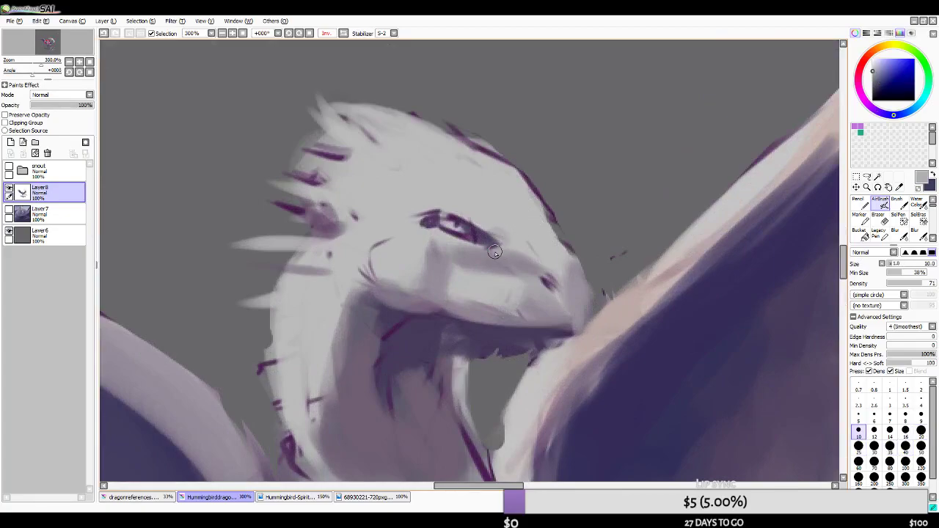
pyautogui.keyDown('alt'); pyautogui.click(518, 256); pyautogui.keyUp('alt')
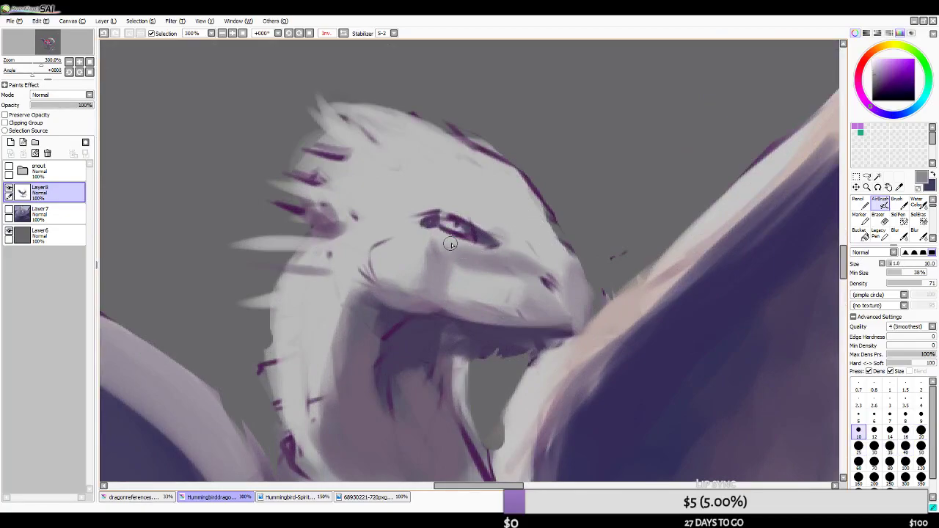
pyautogui.moveTo(490, 251)
pyautogui.mouseDown()
pyautogui.moveTo(478, 252)
pyautogui.moveTo(491, 253)
pyautogui.mouseUp()
# - Try painting a tiny grey figure beside the tail tip with the AirBrush at size 8, then undo its strokes
pyautogui.scroll(-6, 478, 188)
pyautogui.scroll(3, 468, 206)
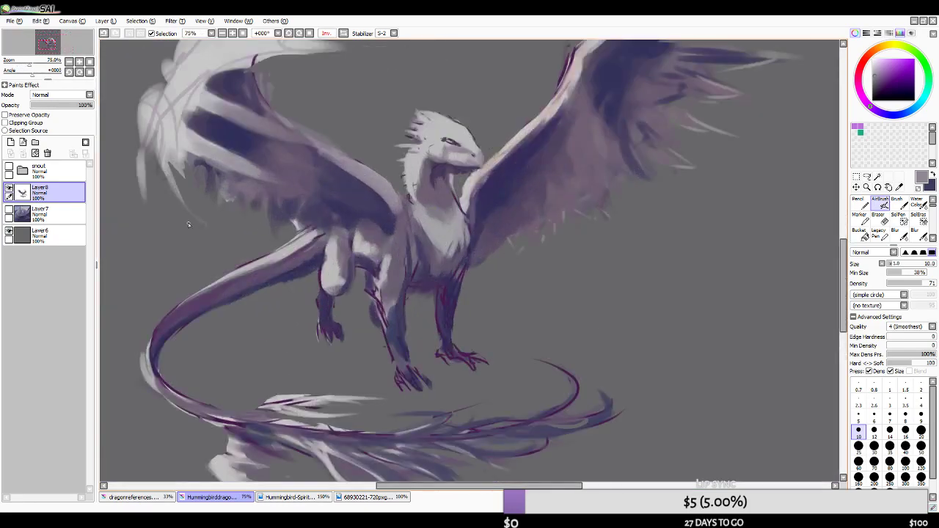
pyautogui.scroll(-3, 505, 315)
pyautogui.scroll(3, 600, 369)
pyautogui.press('[')
pyautogui.press('[')
pyautogui.scroll(2, 531, 316)
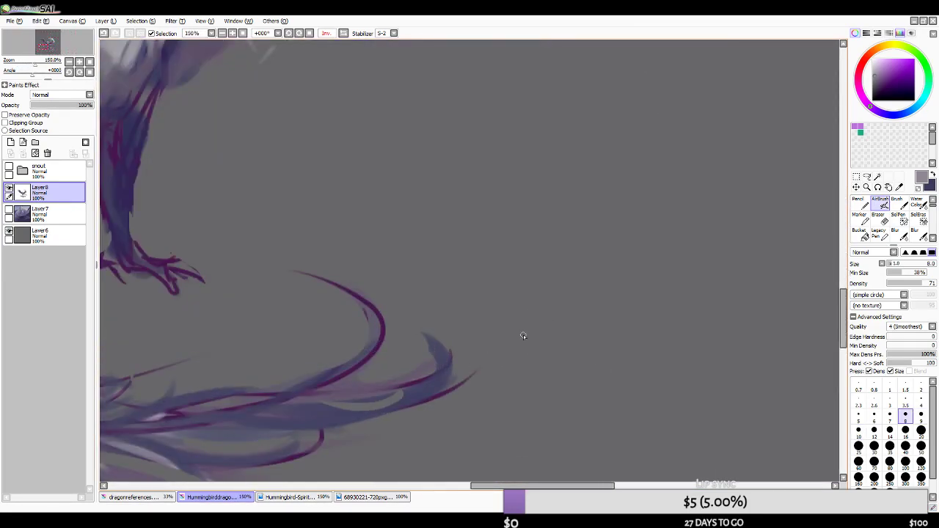
pyautogui.moveTo(526, 342)
pyautogui.mouseDown()
pyautogui.moveTo(512, 330)
pyautogui.moveTo(537, 330)
pyautogui.moveTo(524, 374)
pyautogui.moveTo(524, 356)
pyautogui.mouseUp()
pyautogui.scroll(-4, 525, 355)
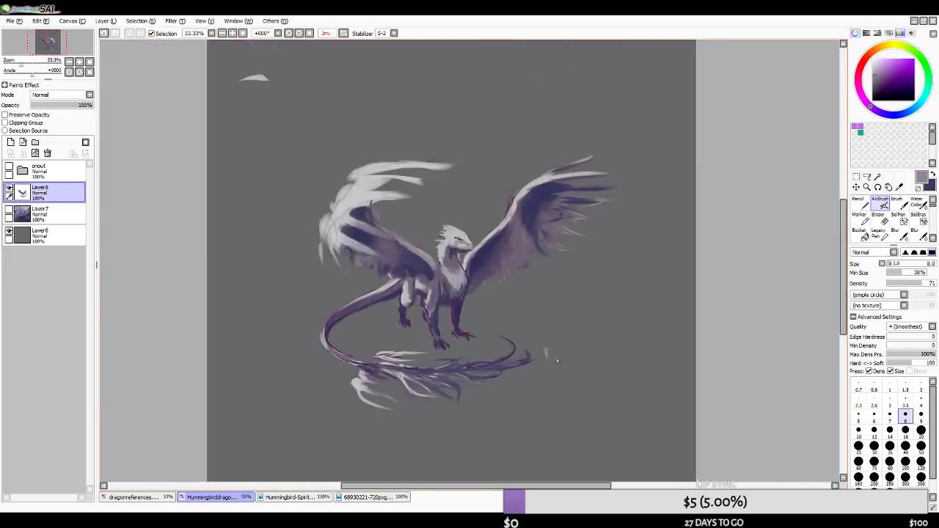
pyautogui.scroll(5, 552, 358)
pyautogui.hotkey('ctrl', 'z')
pyautogui.hotkey('ctrl', 'z')
pyautogui.hotkey('ctrl', 'z')
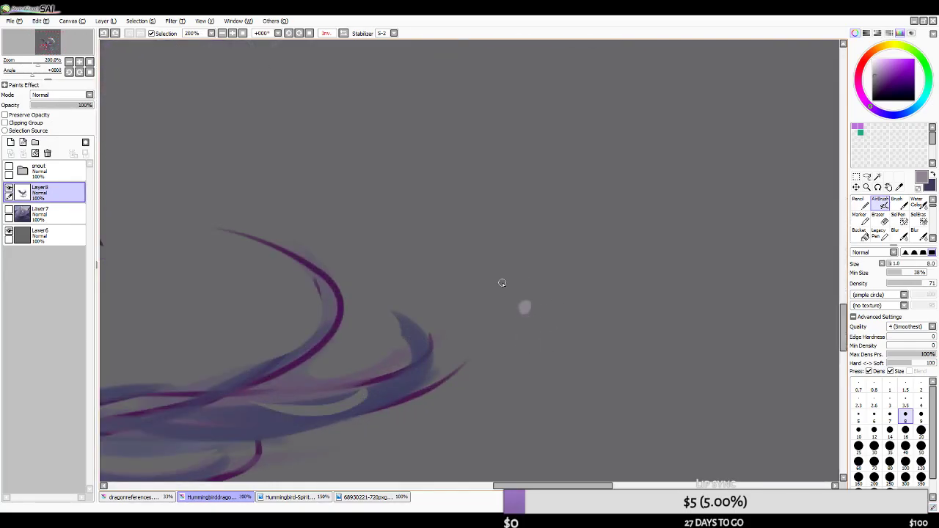
# - Paint a small grey human figure with raised arms beside the tail tip with the AirBrush at size 12
pyautogui.press(']')
pyautogui.press(']')
pyautogui.press(']')
pyautogui.moveTo(517, 283)
pyautogui.mouseDown()
pyautogui.moveTo(506, 344)
pyautogui.moveTo(522, 336)
pyautogui.moveTo(512, 284)
pyautogui.moveTo(533, 334)
pyautogui.moveTo(507, 338)
pyautogui.moveTo(515, 297)
pyautogui.moveTo(495, 327)
pyautogui.moveTo(523, 332)
pyautogui.moveTo(491, 289)
pyautogui.moveTo(526, 299)
pyautogui.moveTo(506, 357)
pyautogui.moveTo(523, 326)
pyautogui.moveTo(525, 354)
pyautogui.mouseUp()
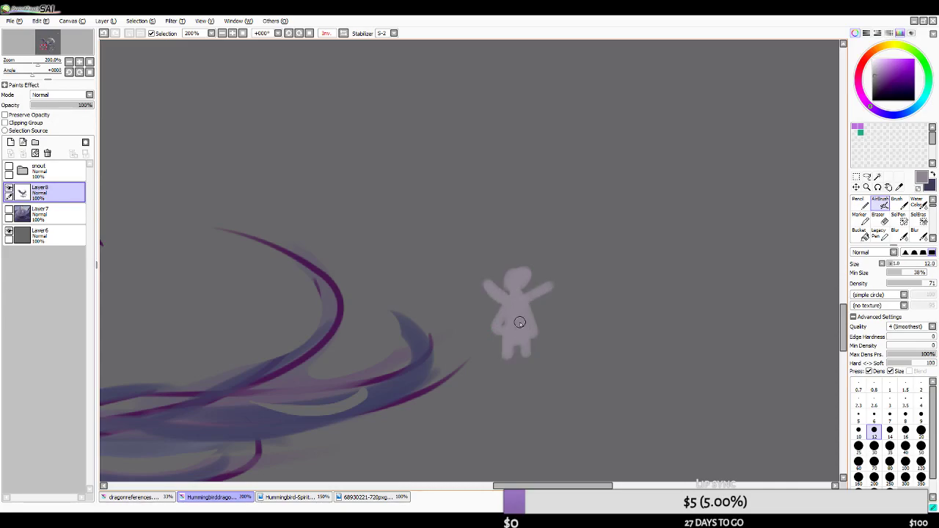
pyautogui.scroll(-5, 525, 353)
pyautogui.scroll(5, 636, 341)
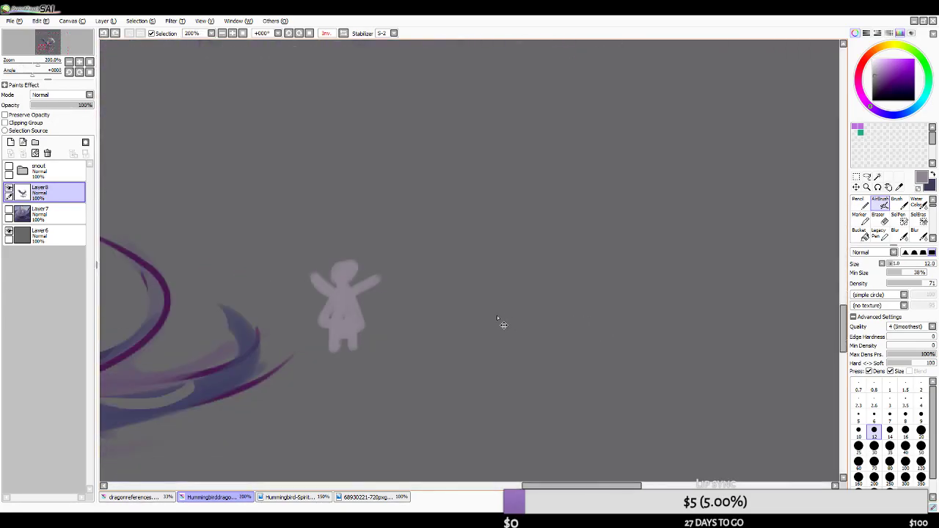
# - Undo all strokes of the small human figure
pyautogui.hotkey('ctrl', 'z')
pyautogui.hotkey('ctrl', 'z')
pyautogui.hotkey('ctrl', 'z')
pyautogui.hotkey('ctrl', 'z')
pyautogui.hotkey('ctrl', 'z')
pyautogui.hotkey('ctrl', 'z')
pyautogui.hotkey('ctrl', 'z')
pyautogui.press(']')
pyautogui.hotkey('ctrl', 'z')
# - Repaint the human figure with raised arms farther from the tail tip with the AirBrush at size 16
pyautogui.press(']')
pyautogui.press(']')
pyautogui.press(']')
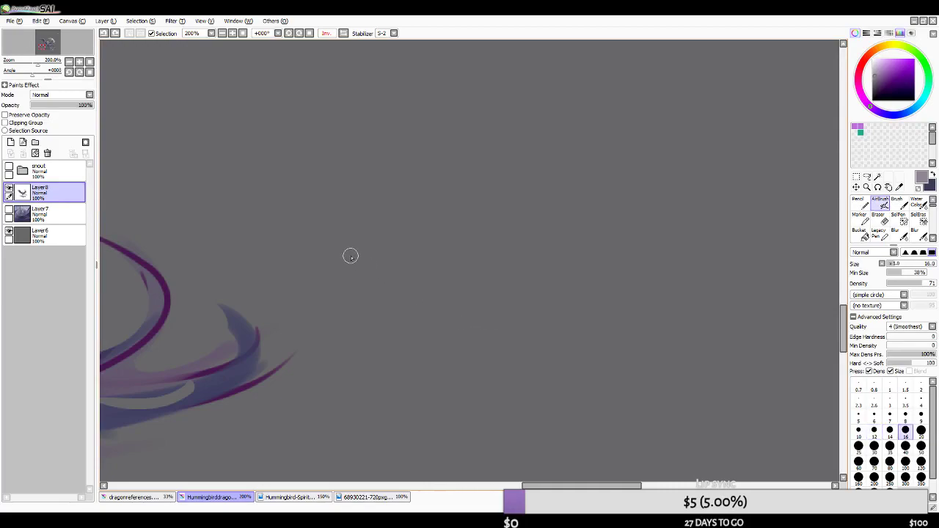
pyautogui.moveTo(417, 251)
pyautogui.mouseDown()
pyautogui.moveTo(422, 281)
pyautogui.moveTo(402, 334)
pyautogui.moveTo(438, 333)
pyautogui.moveTo(417, 276)
pyautogui.moveTo(428, 325)
pyautogui.moveTo(406, 324)
pyautogui.moveTo(410, 355)
pyautogui.moveTo(434, 345)
pyautogui.moveTo(467, 284)
pyautogui.mouseUp()
pyautogui.press('[')
pyautogui.press('[')
pyautogui.scroll(-5, 500, 325)
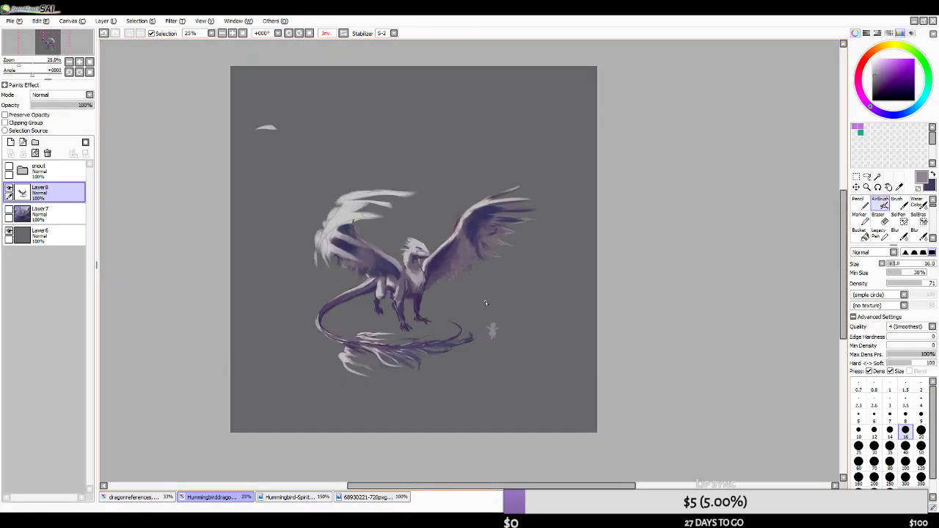
pyautogui.scroll(1, 478, 334)
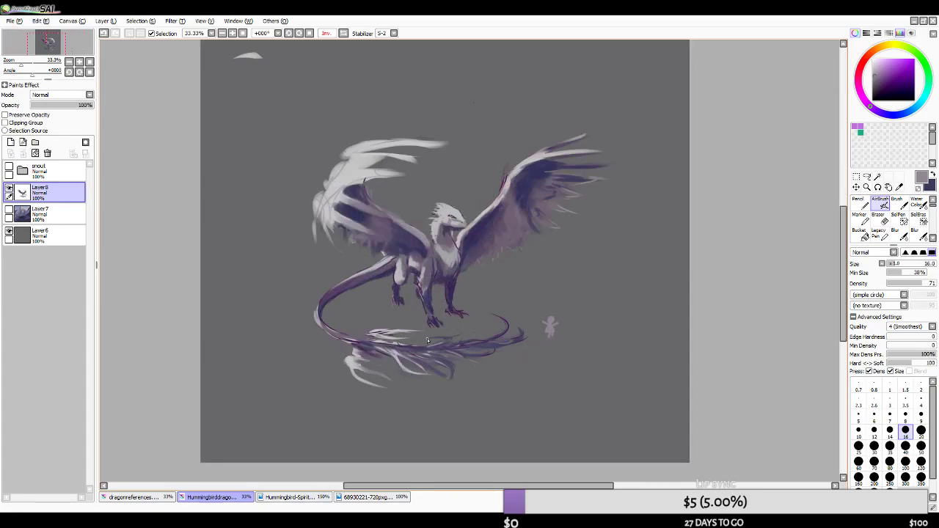
pyautogui.scroll(-2, 554, 281)
pyautogui.scroll(1, 554, 285)
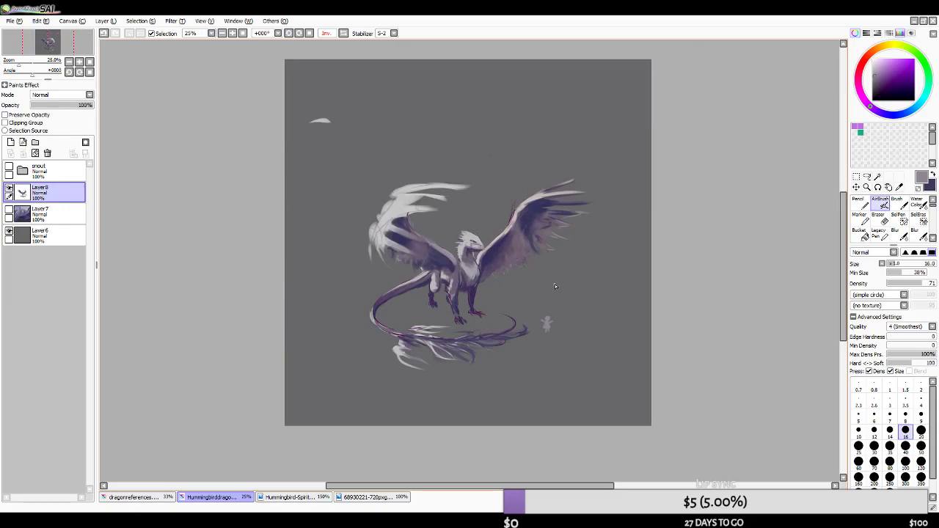
# - Show the mountain background on Layer7 behind the dragon and the small figure
pyautogui.click(9, 214)
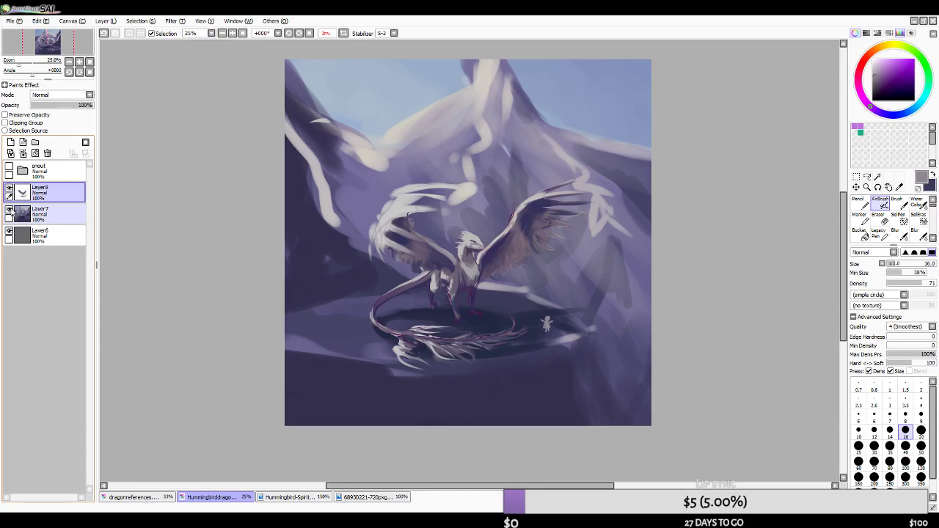
pyautogui.click(8, 211)
pyautogui.click(8, 211)
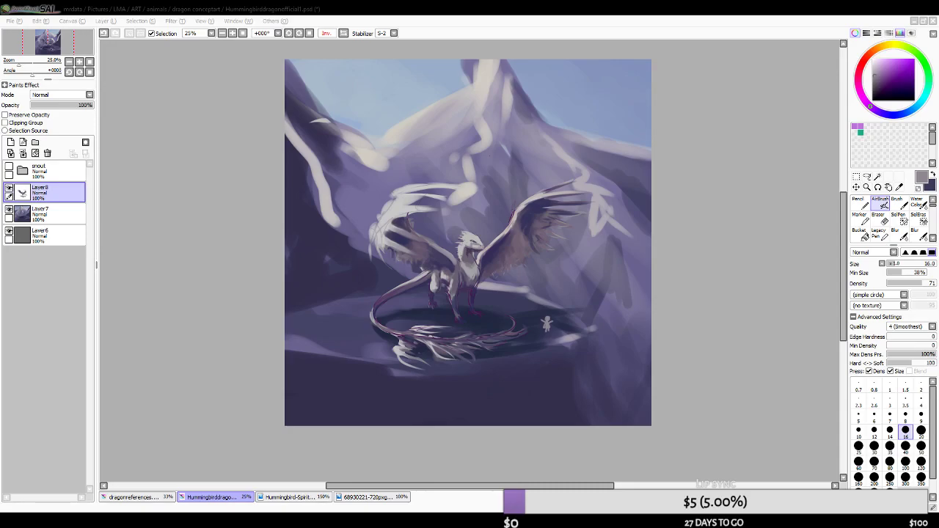
# - Hide the mountain background on Layer7 so the dragon and small figure stand on plain grey
pyautogui.click(525, 377)
pyautogui.scroll(-1, 525, 377)
pyautogui.scroll(2, 533, 373)
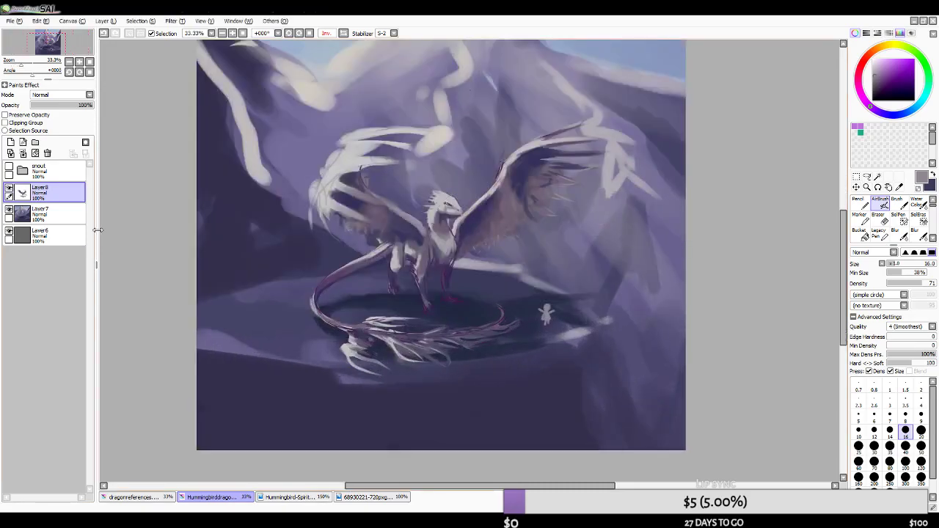
pyautogui.click(9, 212)
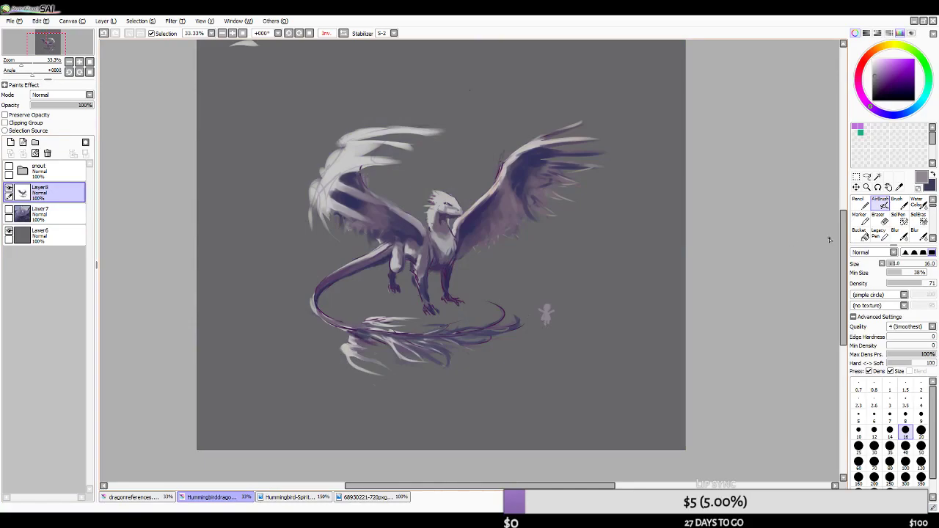
pyautogui.scroll(1, 543, 323)
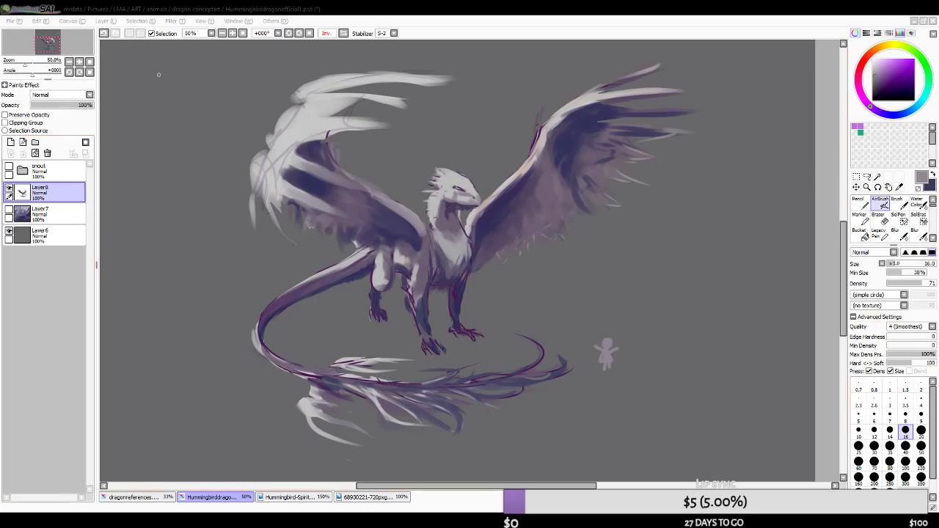
pyautogui.click(447, 29)
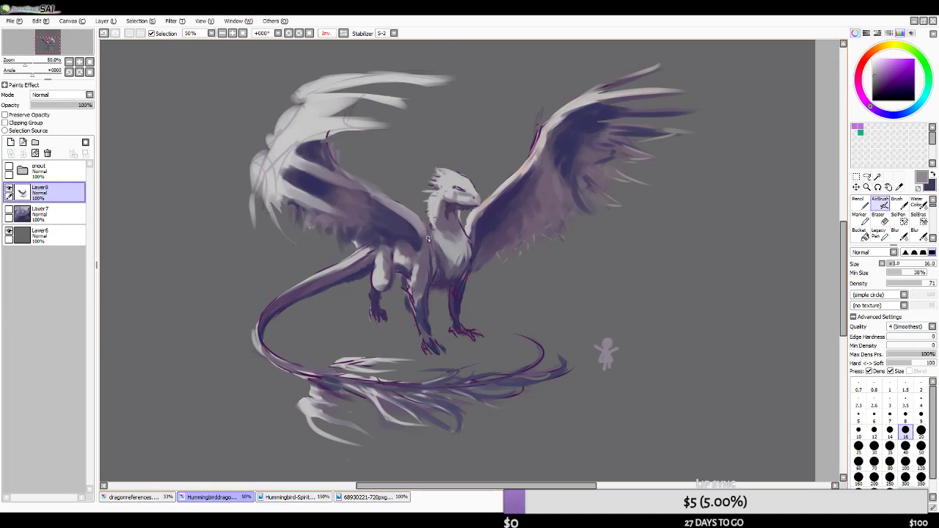
# - Examine the dragonreferences images up close, including the horned dragon's head, the cream feathered sculpture and the blue butterfly-winged dragon
pyautogui.click(155, 498)
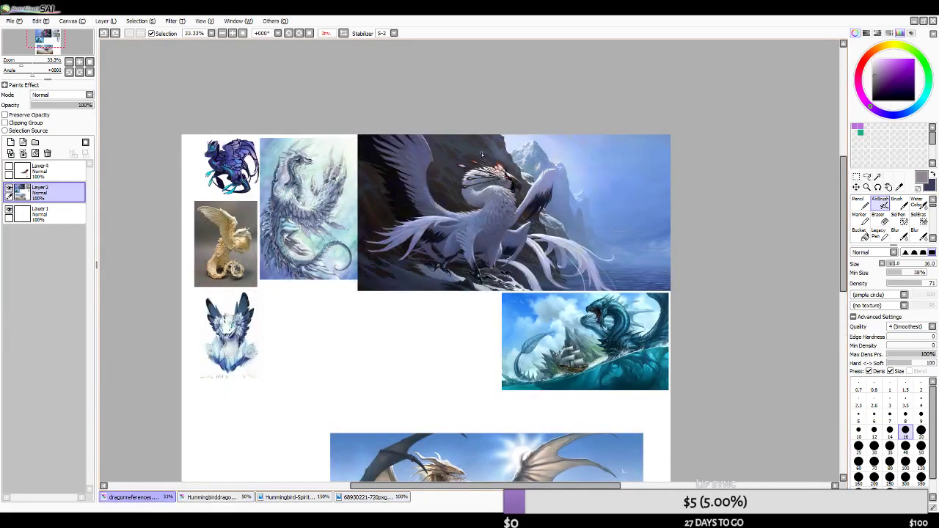
pyautogui.scroll(-2, 480, 144)
pyautogui.scroll(5, 449, 301)
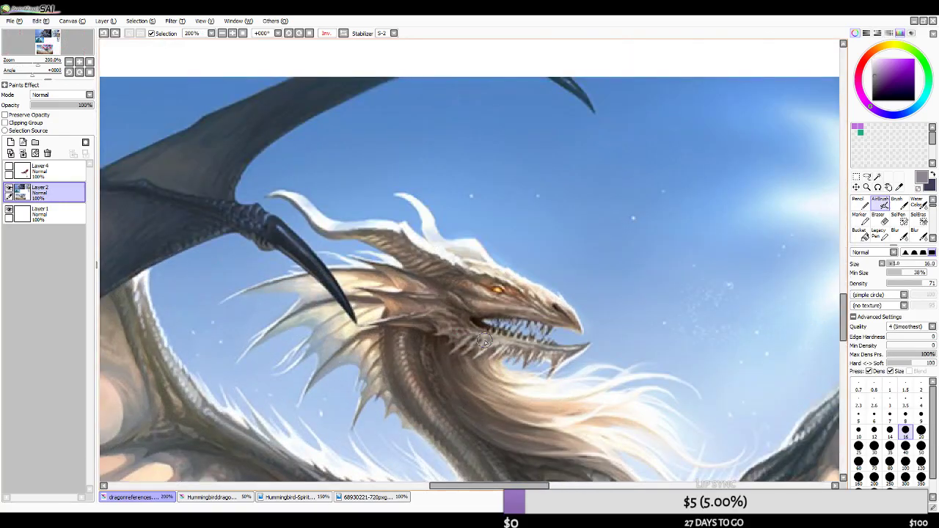
pyautogui.scroll(-3, 469, 330)
pyautogui.scroll(3, 414, 243)
pyautogui.scroll(-4, 433, 246)
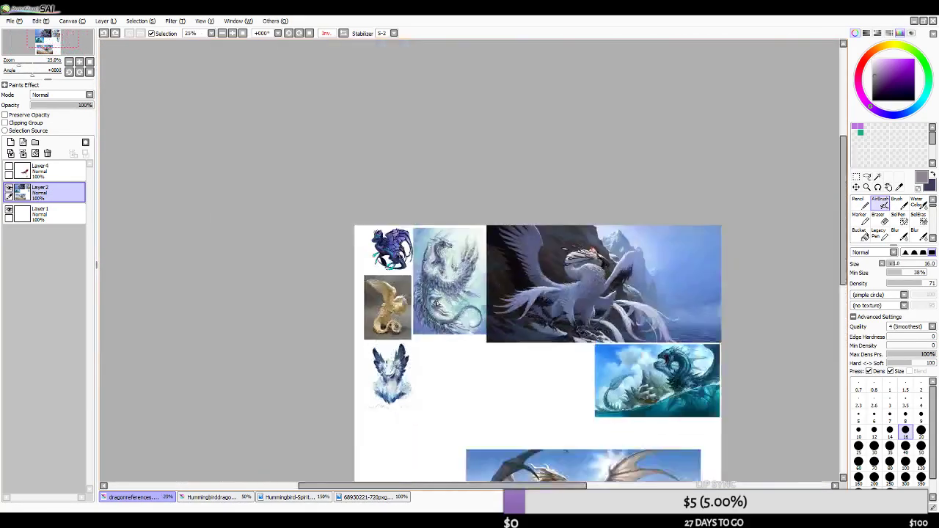
pyautogui.scroll(4, 452, 250)
pyautogui.scroll(2, 453, 250)
pyautogui.scroll(-2, 471, 115)
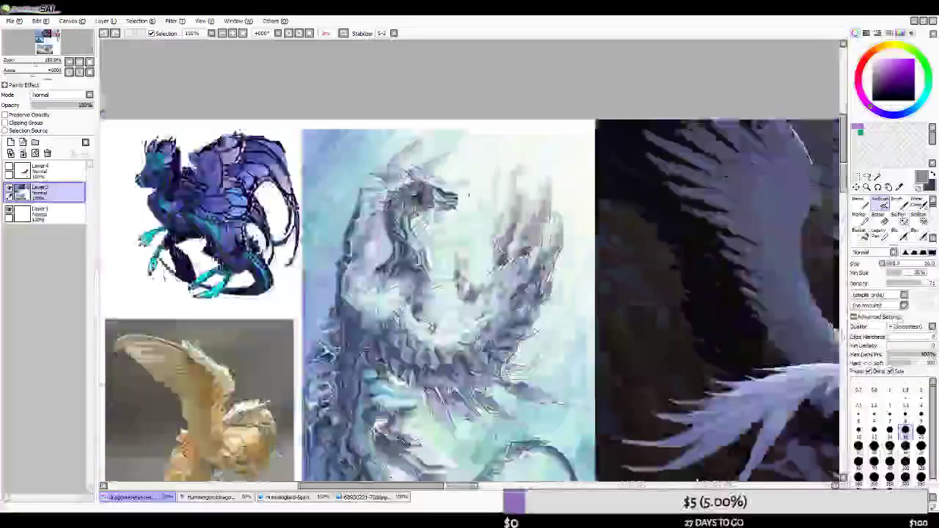
pyautogui.scroll(-2, 392, 288)
pyautogui.scroll(4, 477, 242)
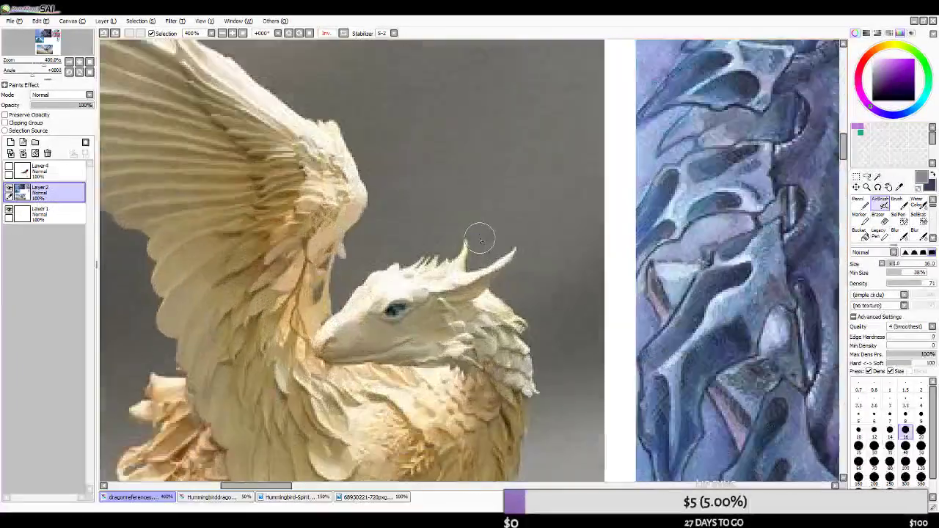
pyautogui.scroll(-4, 477, 242)
pyautogui.scroll(-1, 410, 164)
pyautogui.scroll(5, 396, 166)
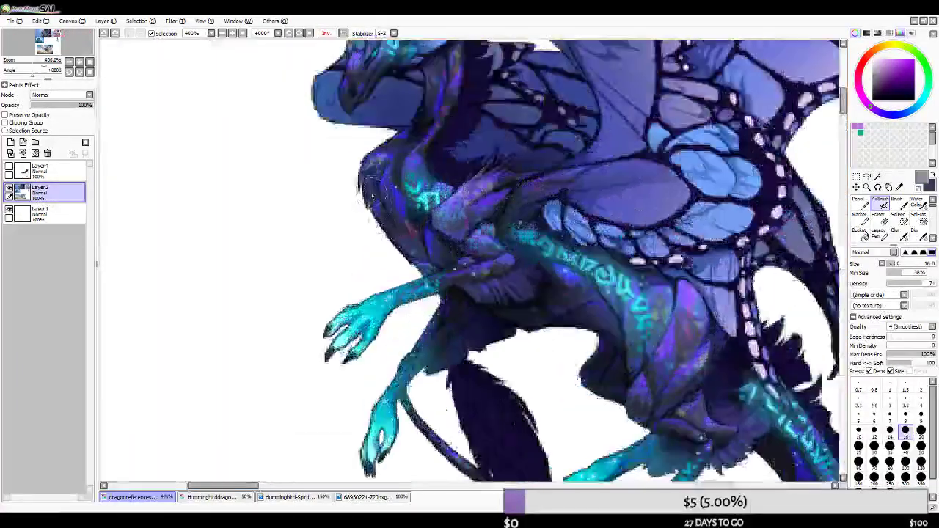
# - Mirror the reference view and place the enlarged cream sculpture's head beside the hummingbird dragon painting, enlarged to 150% on its head
pyautogui.click(344, 33)
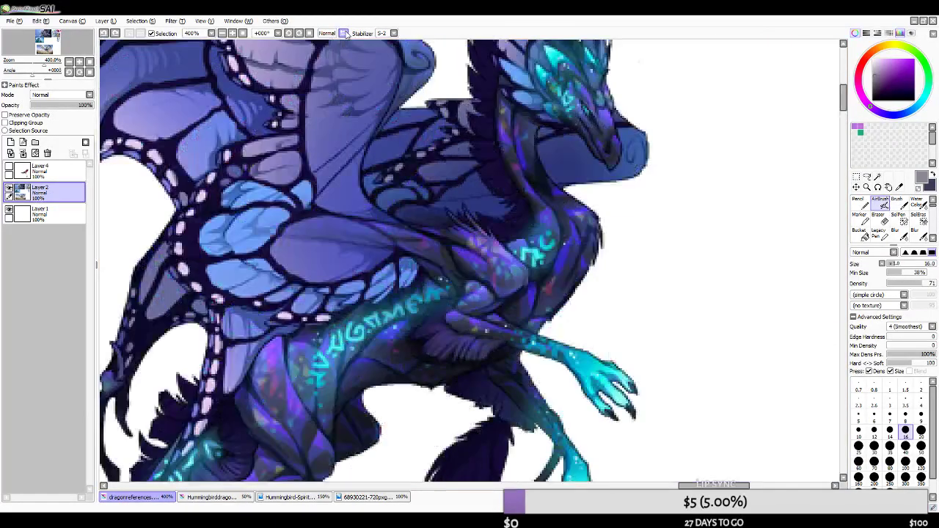
pyautogui.scroll(-3, 538, 153)
pyautogui.scroll(2, 524, 115)
pyautogui.scroll(-2, 513, 183)
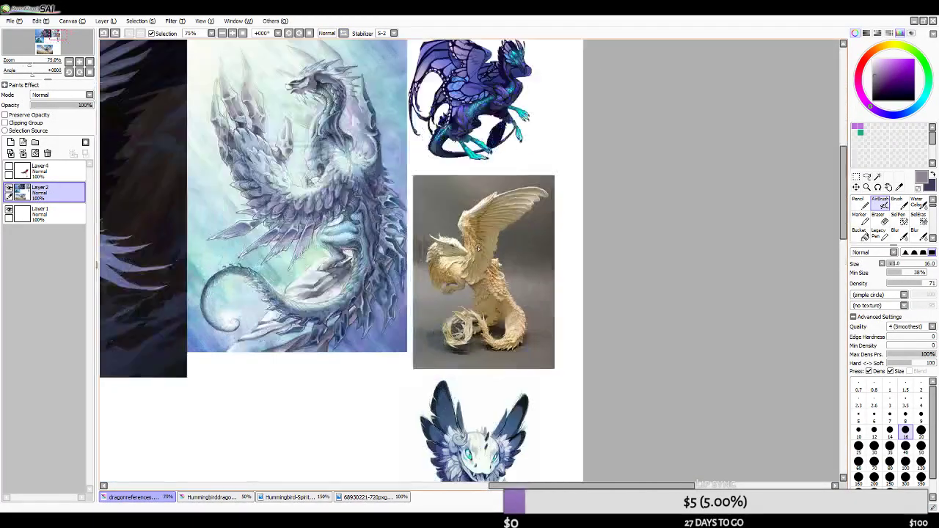
pyautogui.scroll(3, 475, 264)
pyautogui.scroll(2, 474, 265)
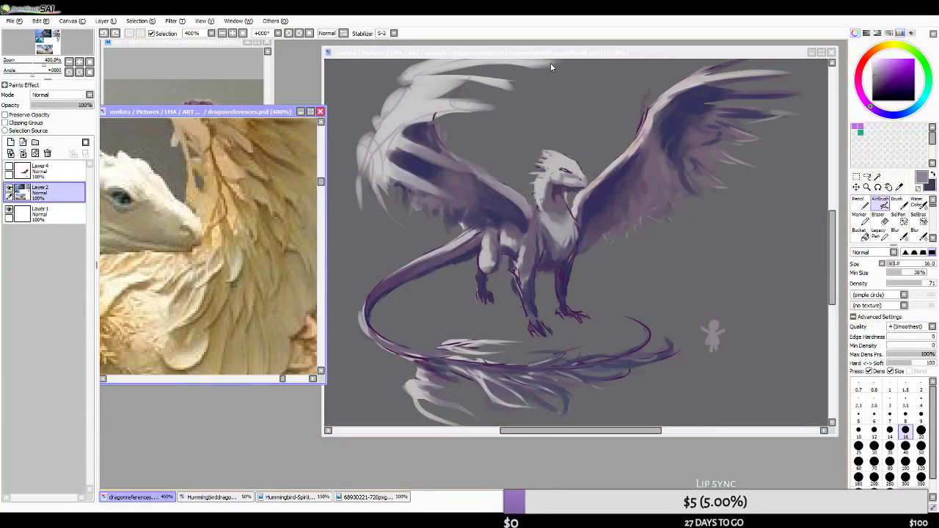
pyautogui.click(558, 53)
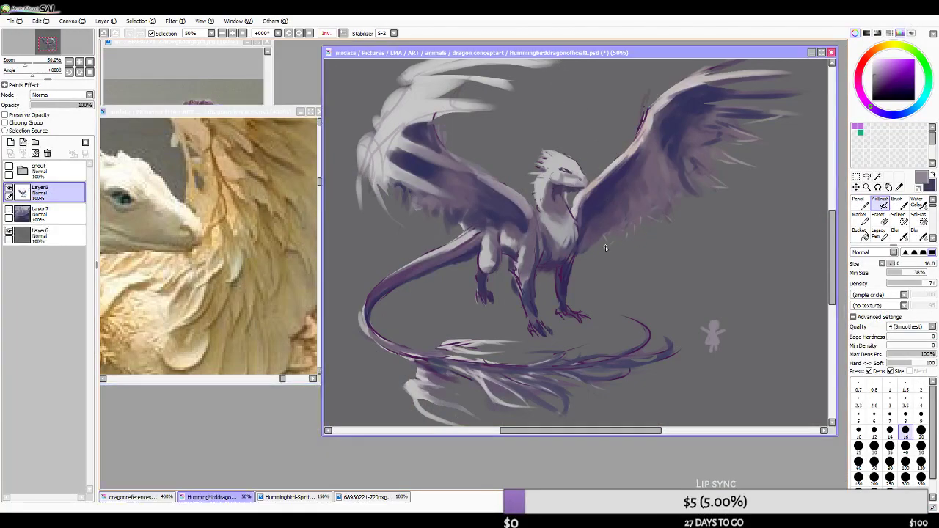
pyautogui.scroll(4, 596, 249)
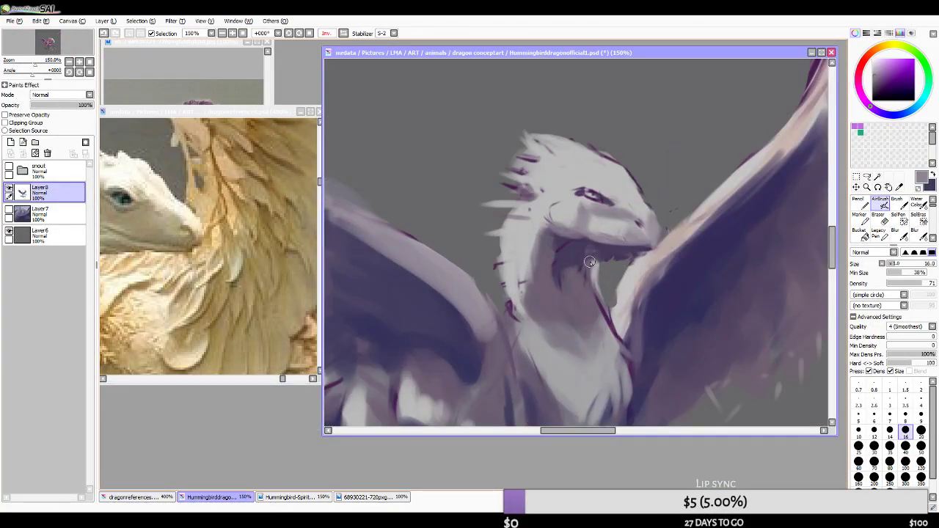
# - Try to darken the underside of the dragon's jaw in dark blue with the AirBrush at size 9
pyautogui.keyDown('alt'); pyautogui.click(748, 259); pyautogui.keyUp('alt')
pyautogui.press('[')
pyautogui.press('[')
pyautogui.press('[')
pyautogui.press('[')
pyautogui.moveTo(582, 233); pyautogui.dragTo(625, 242)
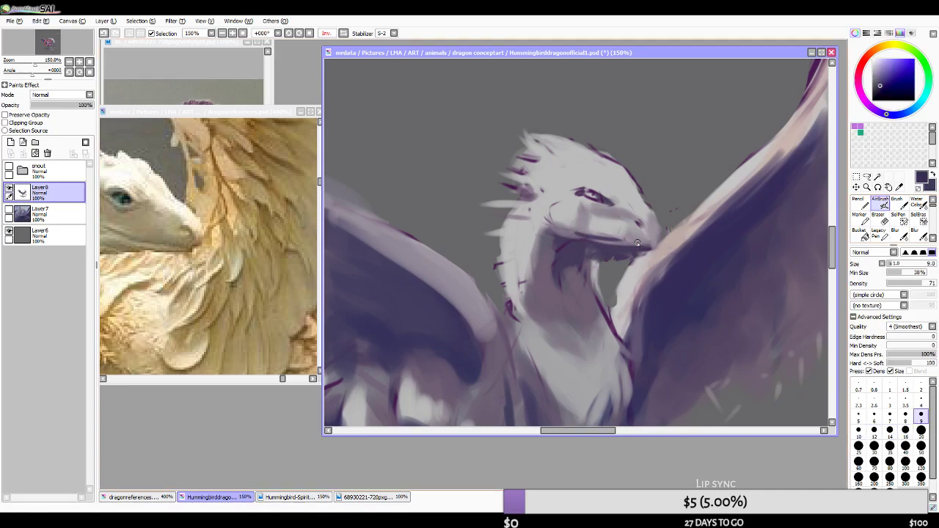
pyautogui.hotkey('ctrl', 'z')
# - Repaint the dragon's lower jaw beneath the mouth with sampled colours and the AirBrush, starting at size 8
pyautogui.rightClick(577, 236)
pyautogui.press('[')
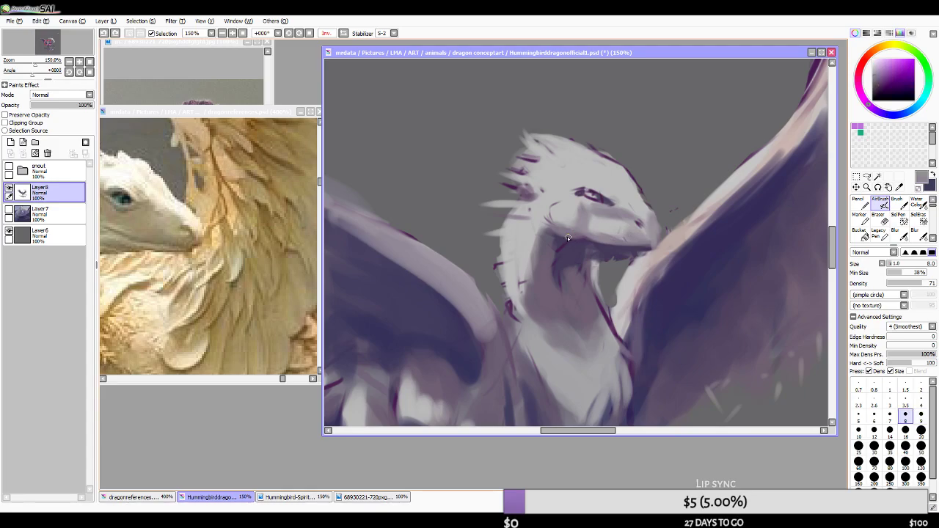
pyautogui.moveTo(606, 245); pyautogui.dragTo(634, 252)
pyautogui.press(']')
pyautogui.press(']')
pyautogui.keyDown('alt'); pyautogui.click(751, 282); pyautogui.keyUp('alt')
pyautogui.press(']')
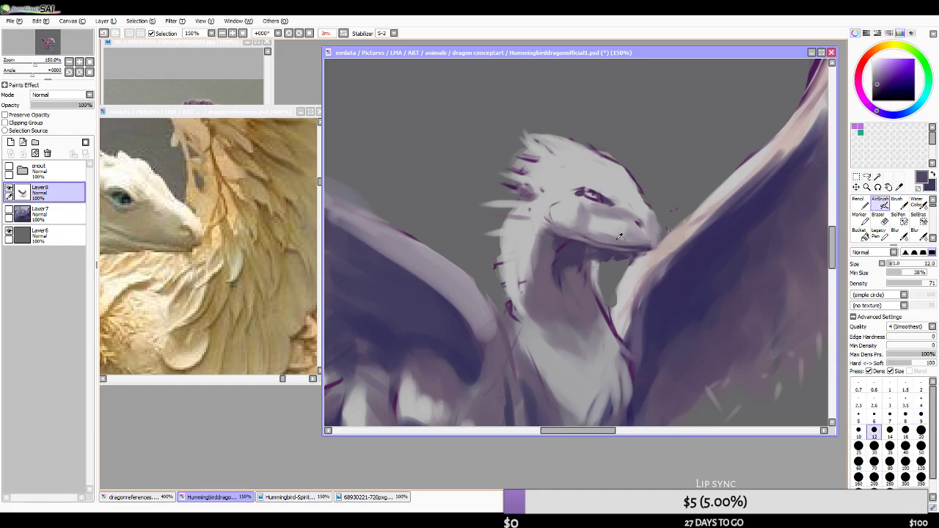
# - Refine the dragon's mouth line in sampled dark blue and light grey with the AirBrush at sizes 5 and 7
pyautogui.keyDown('alt'); pyautogui.click(624, 246); pyautogui.keyUp('alt')
pyautogui.press('[')
pyautogui.press('[')
pyautogui.press('[')
pyautogui.press('[')
pyautogui.press('[')
pyautogui.press('[')
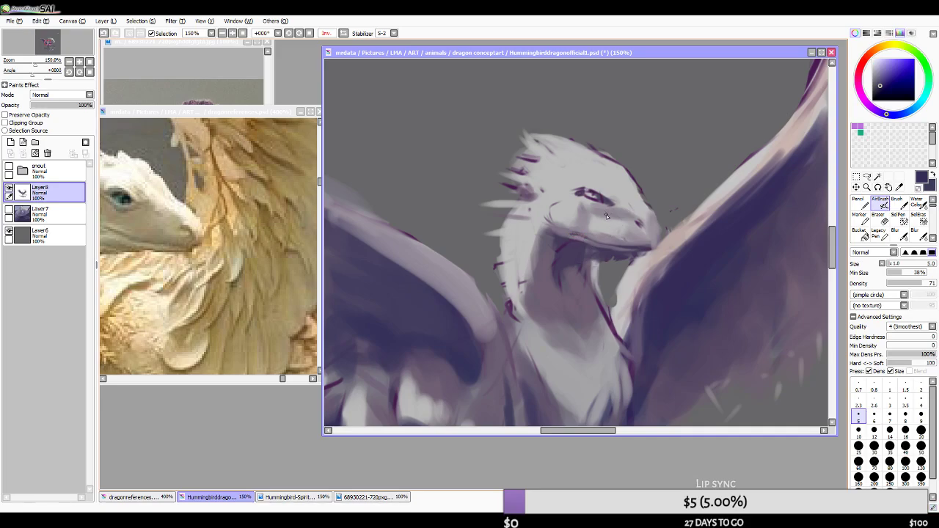
pyautogui.press(']')
pyautogui.press(']')
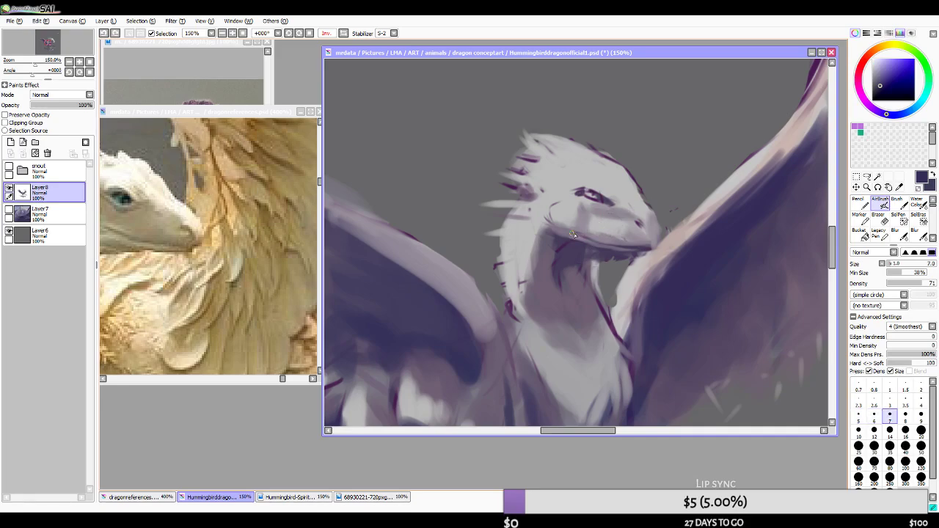
pyautogui.rightClick(645, 243)
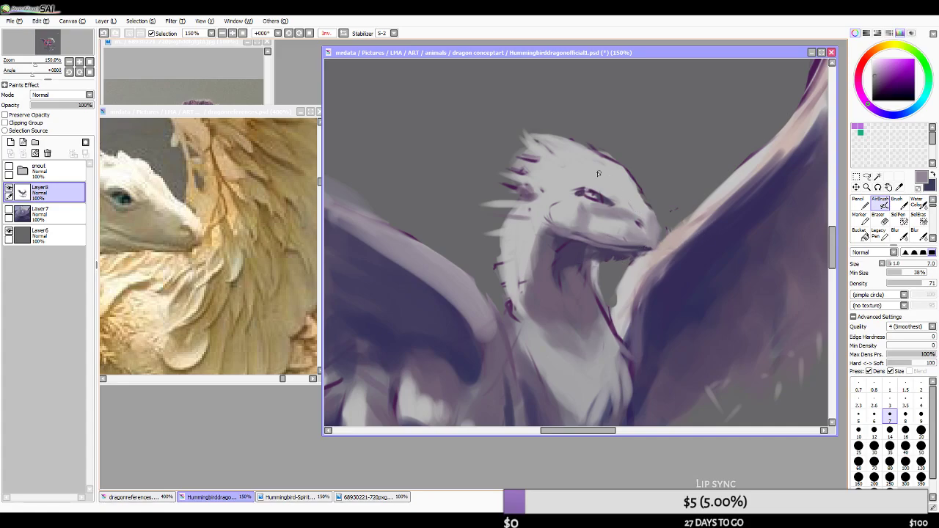
# - Check the head in a mirrored view and touch up the snout tip in sampled dark purple with the AirBrush at size 10
pyautogui.click(336, 33)
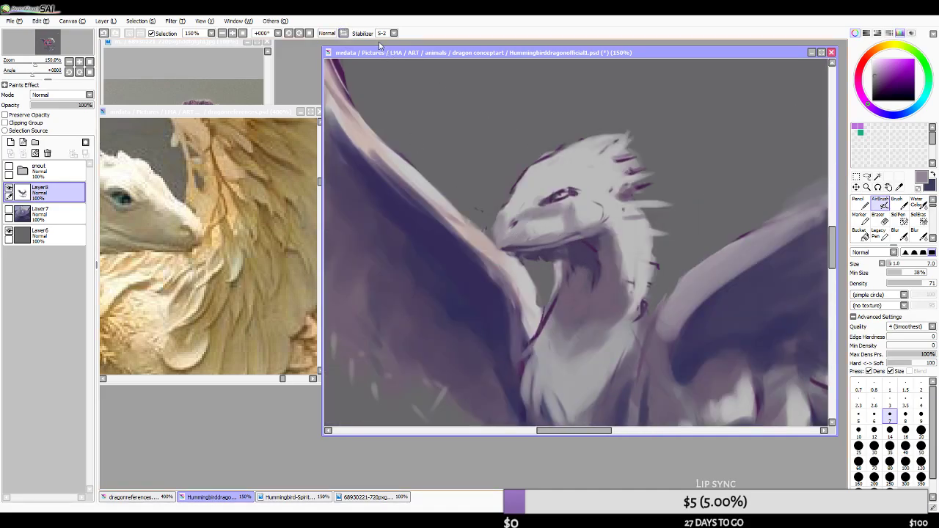
pyautogui.click(338, 33)
pyautogui.keyDown('alt'); pyautogui.click(642, 242); pyautogui.keyUp('alt')
pyautogui.press(']')
pyautogui.press(']')
pyautogui.press(']')
pyautogui.moveTo(643, 229); pyautogui.dragTo(647, 240)
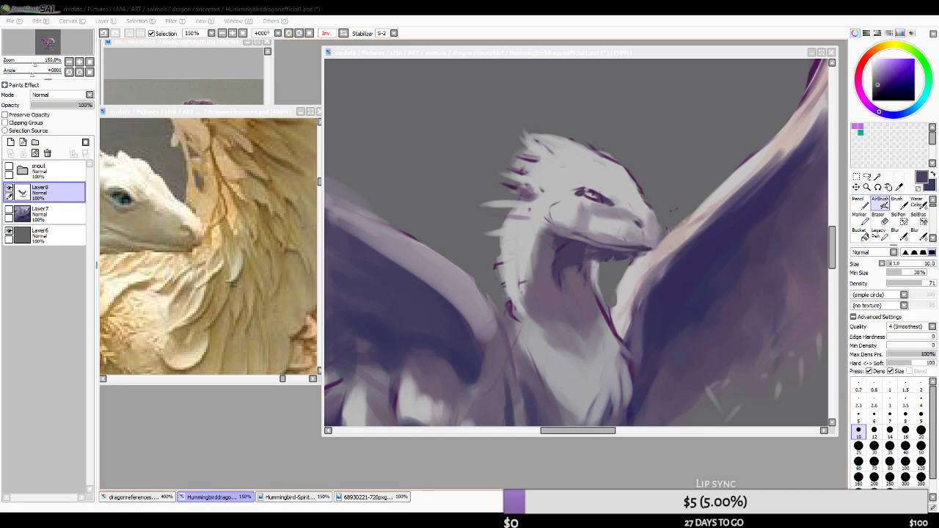
# - Try long strokes sweeping up and back from the top of the dragon's head
pyautogui.scroll(-2, 617, 236)
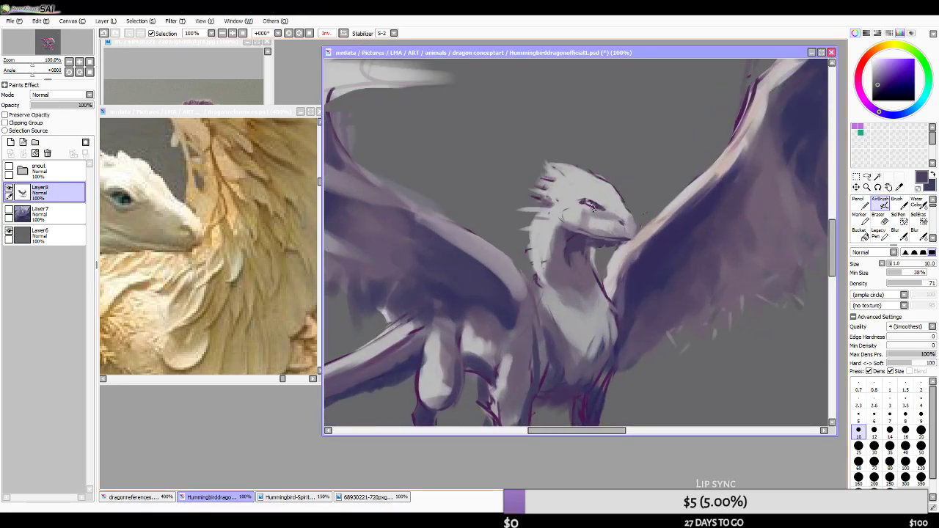
pyautogui.moveTo(585, 192)
pyautogui.mouseDown()
pyautogui.moveTo(615, 180)
pyautogui.moveTo(638, 198)
pyautogui.moveTo(590, 144)
pyautogui.moveTo(532, 122)
pyautogui.mouseUp()
pyautogui.hotkey('ctrl', 'z')
pyautogui.moveTo(565, 165); pyautogui.dragTo(473, 137)
pyautogui.hotkey('ctrl', 'z')
pyautogui.hotkey('ctrl', 'z')
# - Paint dark blue hair with a side-swept fringe and a darkened eye over the dragon's head on a new layer
pyautogui.rightClick(655, 253)
pyautogui.press(']')
pyautogui.press(']')
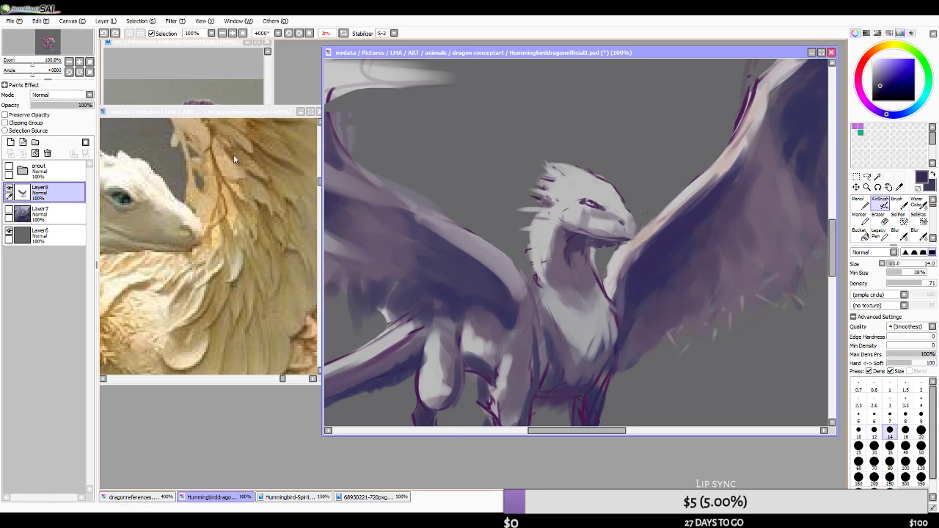
pyautogui.click(11, 143)
pyautogui.moveTo(569, 161)
pyautogui.mouseDown()
pyautogui.moveTo(565, 225)
pyautogui.moveTo(600, 181)
pyautogui.moveTo(542, 205)
pyautogui.moveTo(561, 201)
pyautogui.moveTo(556, 209)
pyautogui.moveTo(569, 162)
pyautogui.moveTo(573, 176)
pyautogui.moveTo(544, 204)
pyautogui.moveTo(536, 198)
pyautogui.moveTo(556, 192)
pyautogui.moveTo(573, 161)
pyautogui.moveTo(622, 185)
pyautogui.moveTo(582, 168)
pyautogui.moveTo(622, 192)
pyautogui.mouseUp()
pyautogui.press(']')
pyautogui.press(']')
pyautogui.press(']')
pyautogui.press('[')
pyautogui.moveTo(541, 190)
pyautogui.mouseDown()
pyautogui.moveTo(524, 227)
pyautogui.moveTo(544, 174)
pyautogui.moveTo(537, 221)
pyautogui.moveTo(554, 169)
pyautogui.moveTo(532, 192)
pyautogui.moveTo(556, 167)
pyautogui.moveTo(531, 193)
pyautogui.moveTo(543, 239)
pyautogui.mouseUp()
pyautogui.press('[')
pyautogui.press('[')
pyautogui.moveTo(586, 198); pyautogui.dragTo(624, 206)
# - Handwrite "youre ruining my life!" in dark blue above the dragon's head with the AirBrush at size 10
pyautogui.press('[')
pyautogui.press('[')
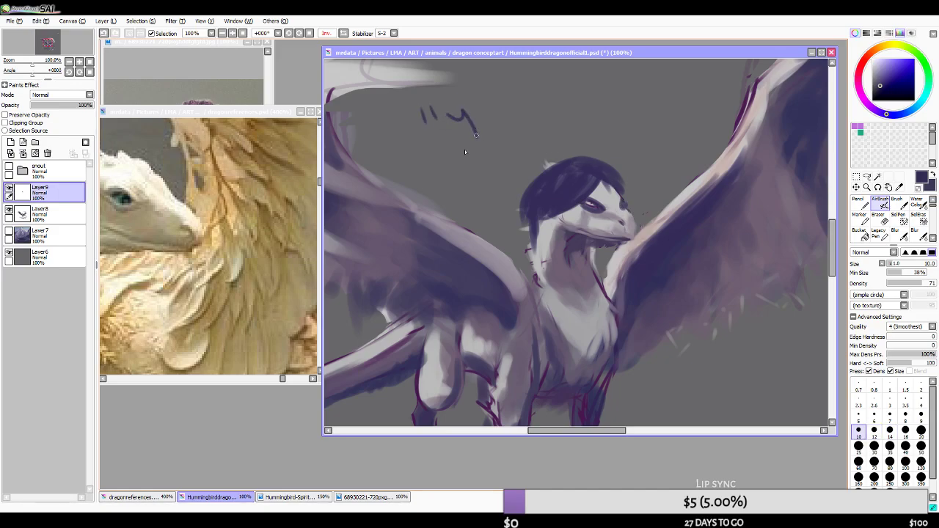
pyautogui.moveTo(512, 106)
pyautogui.mouseDown()
pyautogui.moveTo(593, 95)
pyautogui.moveTo(601, 83)
pyautogui.moveTo(659, 128)
pyautogui.mouseUp()
pyautogui.click(565, 76)
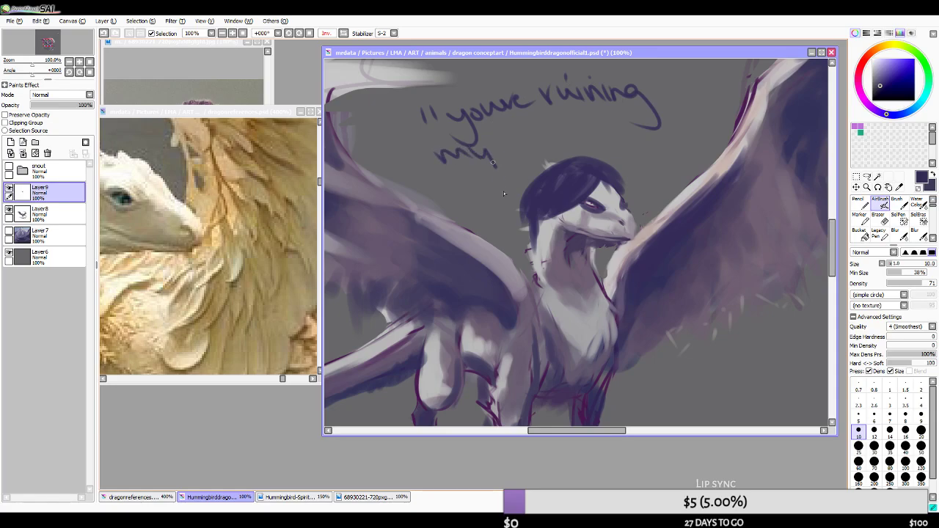
pyautogui.moveTo(517, 118); pyautogui.dragTo(507, 146)
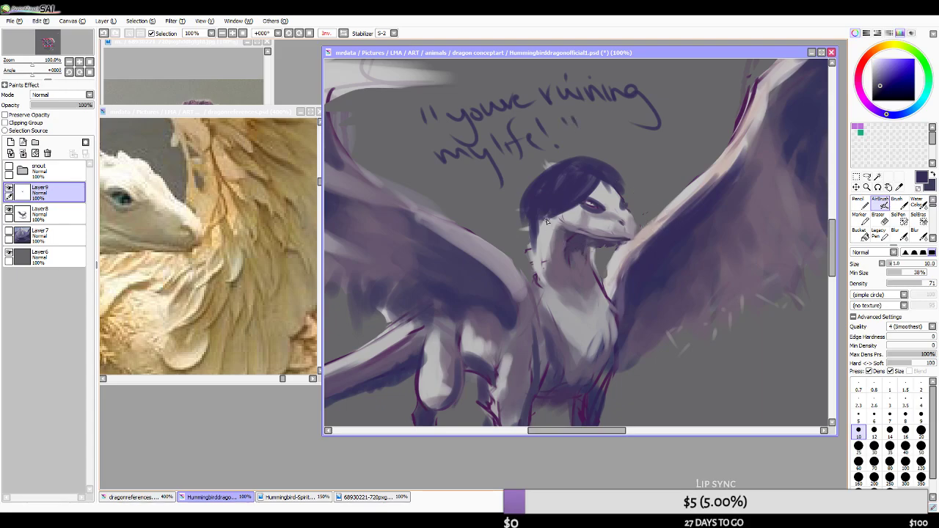
# - Extend the dark blue hair down the back of the dragon's neck with the AirBrush at size 14
pyautogui.press(']')
pyautogui.press(']')
pyautogui.moveTo(529, 223); pyautogui.dragTo(536, 263)
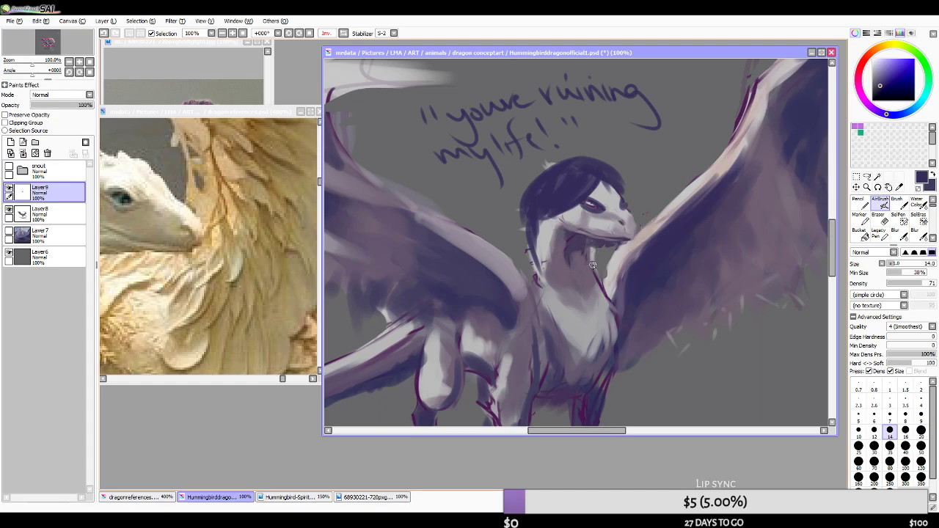
# - Paint a dark blue spiked choker around the dragon's neck with the AirBrush at sizes 16 and 20
pyautogui.press(']')
pyautogui.press(']')
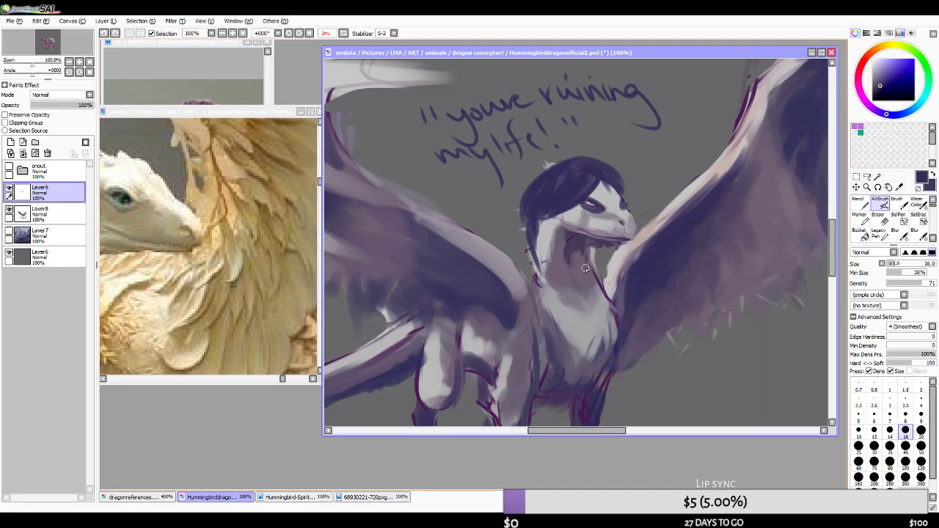
pyautogui.moveTo(589, 260)
pyautogui.mouseDown()
pyautogui.moveTo(532, 260)
pyautogui.moveTo(596, 263)
pyautogui.moveTo(551, 265)
pyautogui.moveTo(597, 278)
pyautogui.mouseUp()
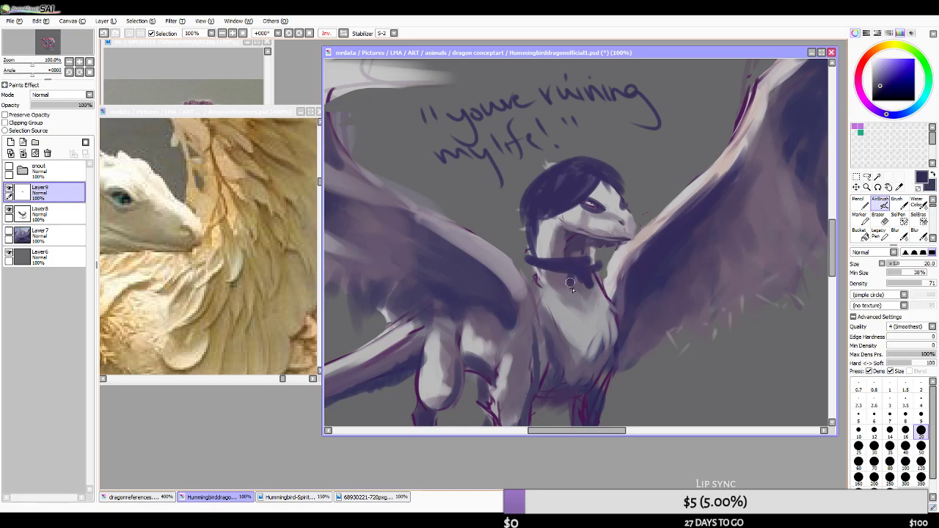
pyautogui.moveTo(568, 279)
pyautogui.mouseDown()
pyautogui.moveTo(548, 262)
pyautogui.moveTo(548, 273)
pyautogui.moveTo(525, 255)
pyautogui.moveTo(615, 254)
pyautogui.mouseUp()
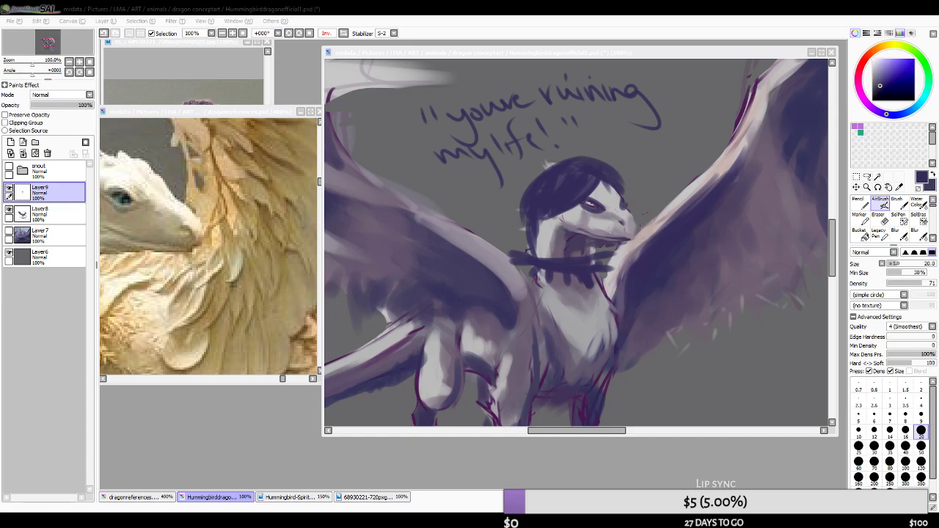
# - Delete Layer9 with the joke hair, handwriting and choker
pyautogui.click(54, 192)
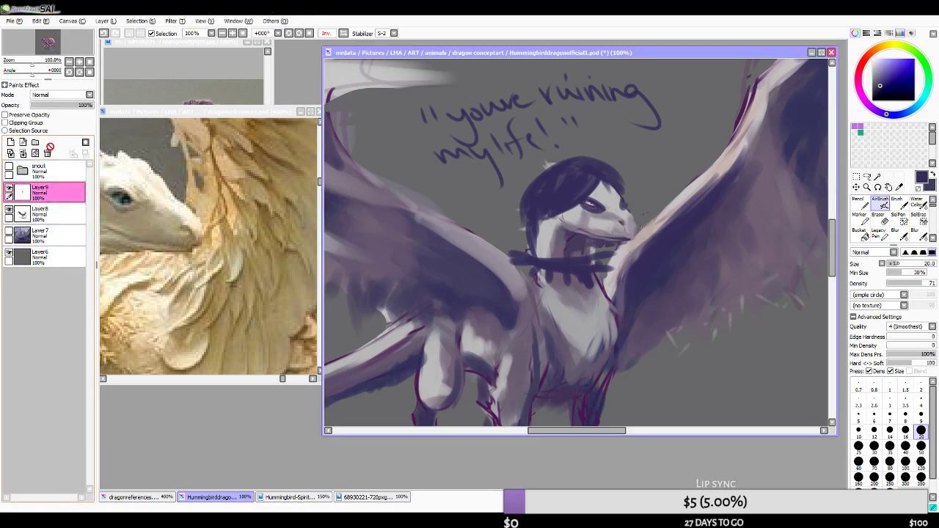
pyautogui.click(49, 153)
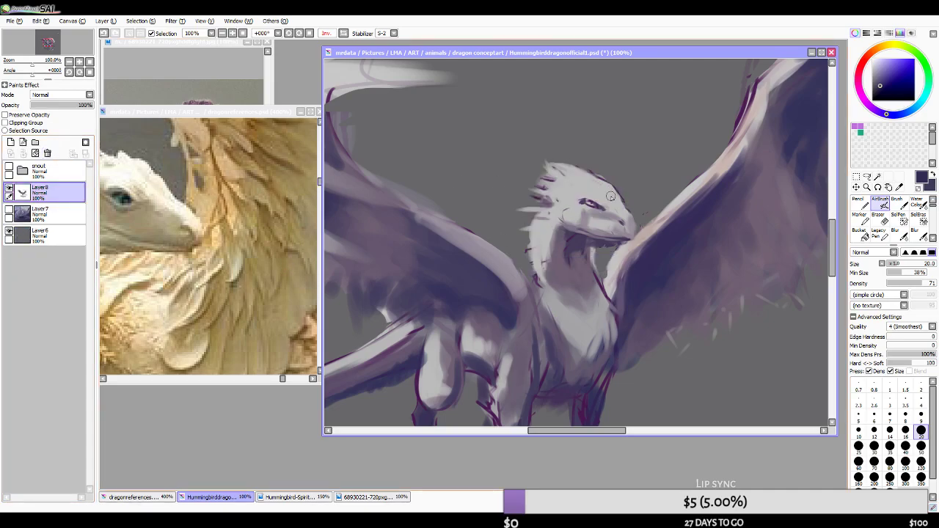
pyautogui.scroll(1, 608, 193)
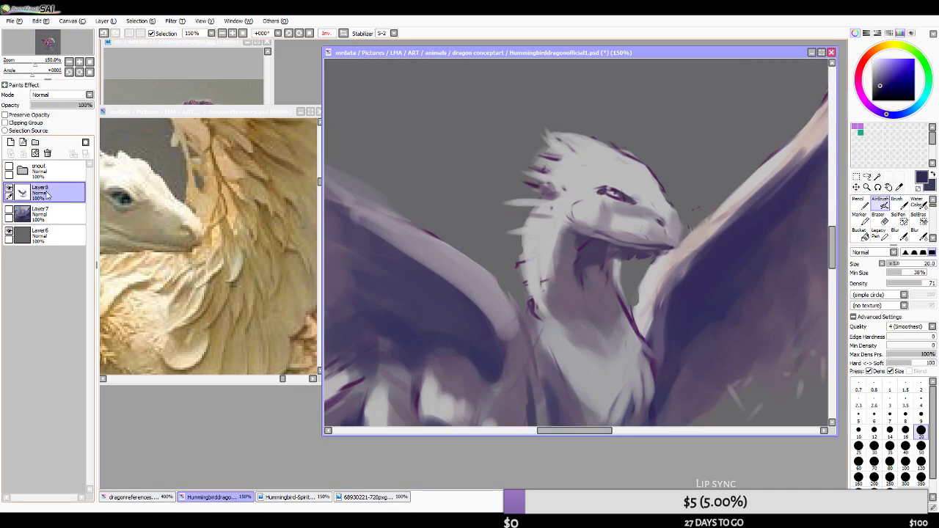
# - Create a new layer above Layer8 and soften the front corner of the dragon's eye in sampled greys with the AirBrush at sizes 12 and 8
pyautogui.click(10, 141)
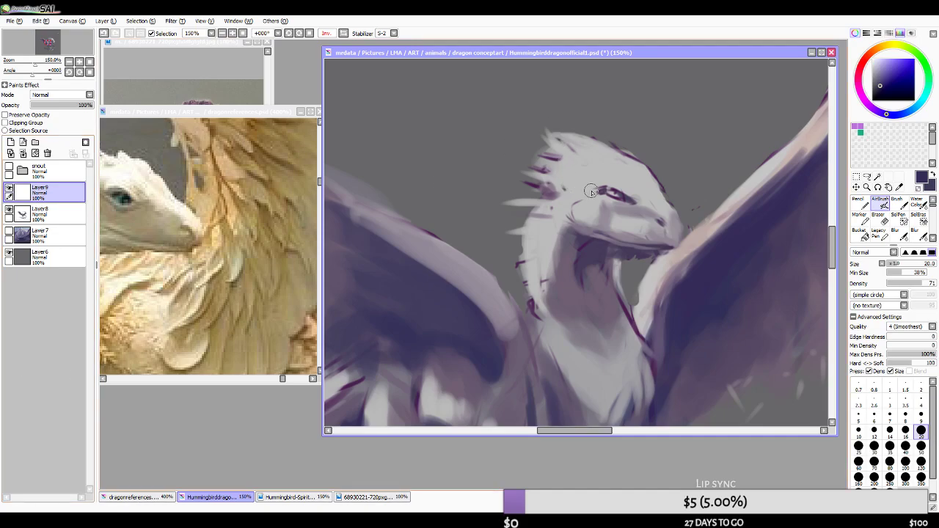
pyautogui.scroll(1, 605, 191)
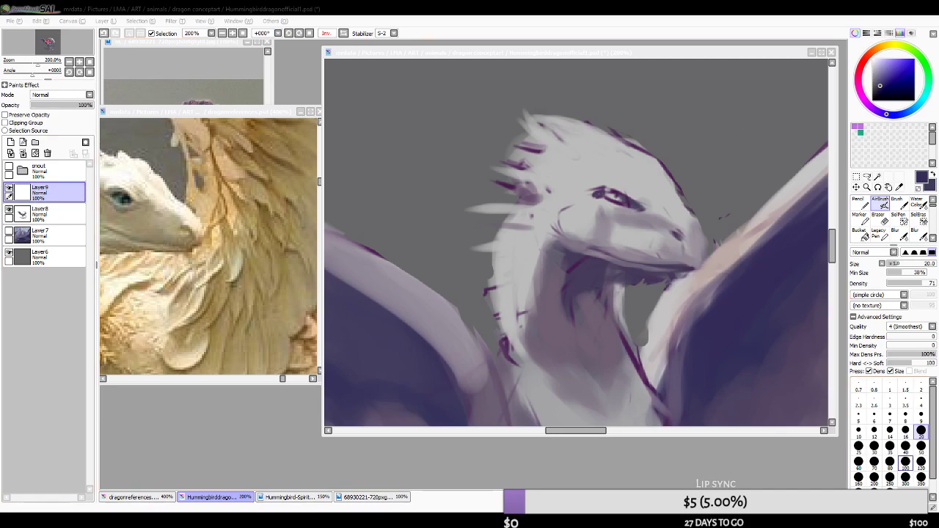
pyautogui.click(878, 215)
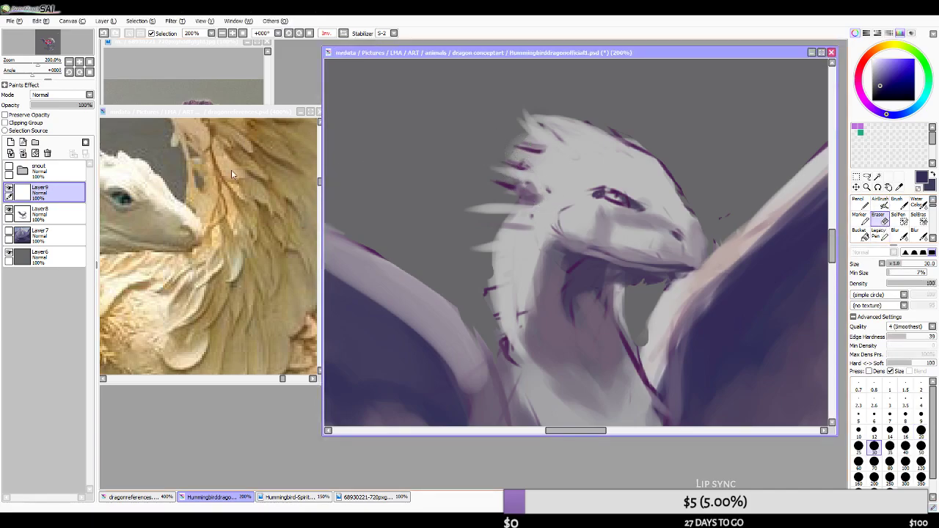
pyautogui.click(884, 205)
pyautogui.press('[')
pyautogui.press('[')
pyautogui.press('[')
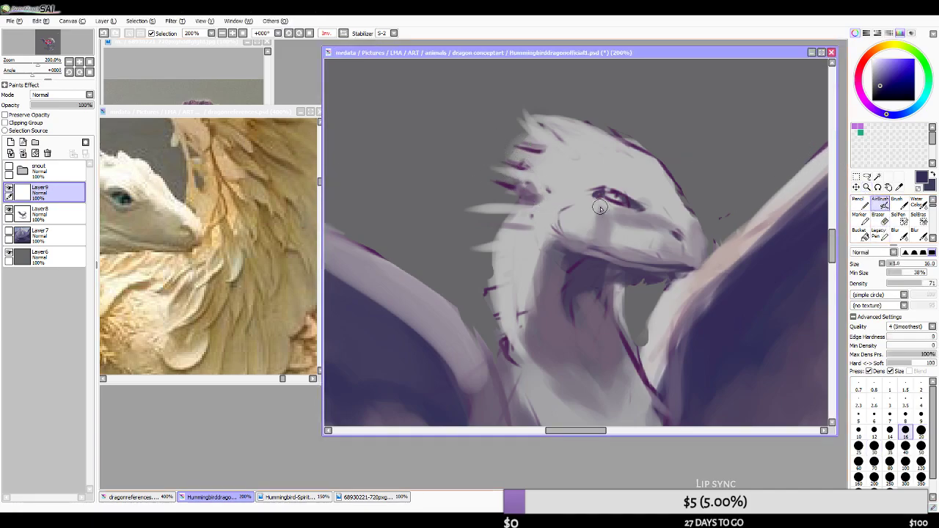
pyautogui.keyDown('alt'); pyautogui.click(652, 204); pyautogui.keyUp('alt')
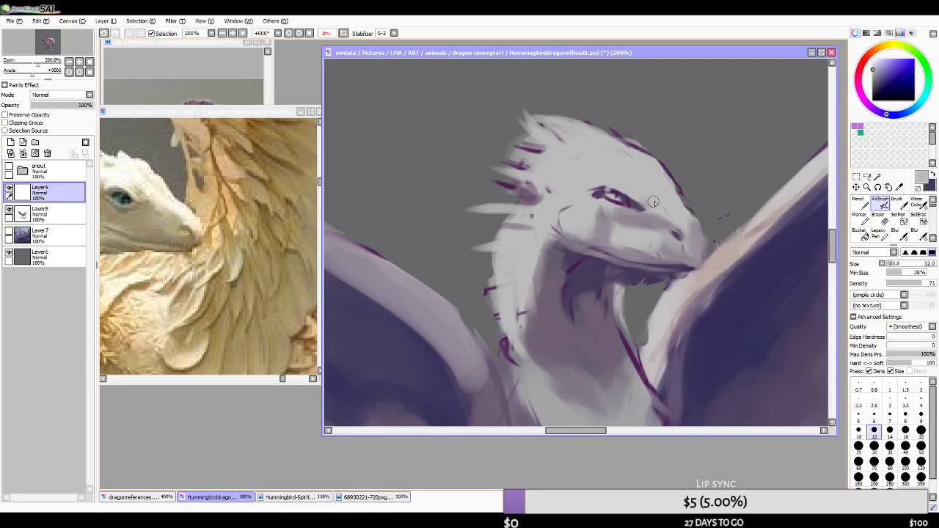
pyautogui.press('[')
pyautogui.press('[')
pyautogui.press('[')
pyautogui.keyDown('alt'); pyautogui.click(643, 199); pyautogui.keyUp('alt')
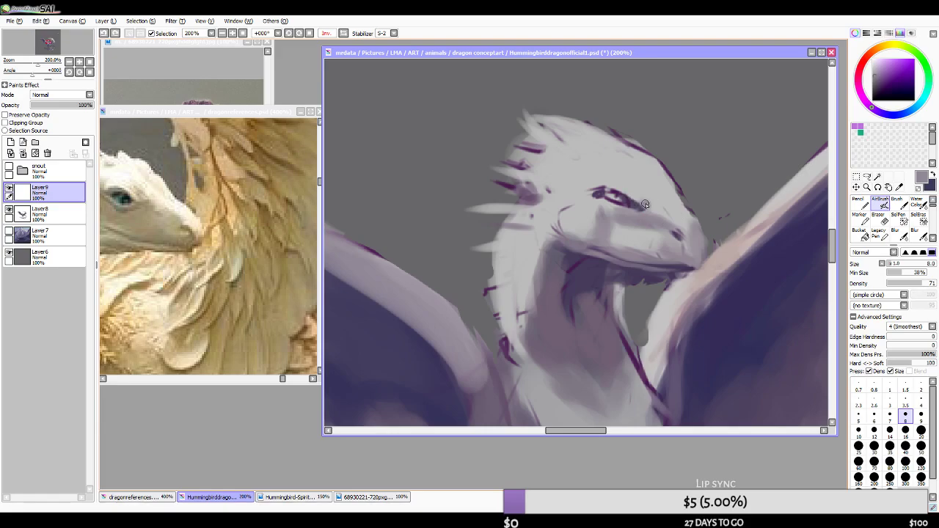
# - Paint the upper eyelid toward its back corner, and shade beneath the eye in a sampled purple-grey with the AirBrush at size 16
pyautogui.press('x')
pyautogui.moveTo(623, 188); pyautogui.dragTo(595, 187)
pyautogui.keyDown('alt'); pyautogui.click(618, 219); pyautogui.keyUp('alt')
pyautogui.press(']')
pyautogui.press(']')
pyautogui.press(']')
pyautogui.press(']')
pyautogui.press(']')
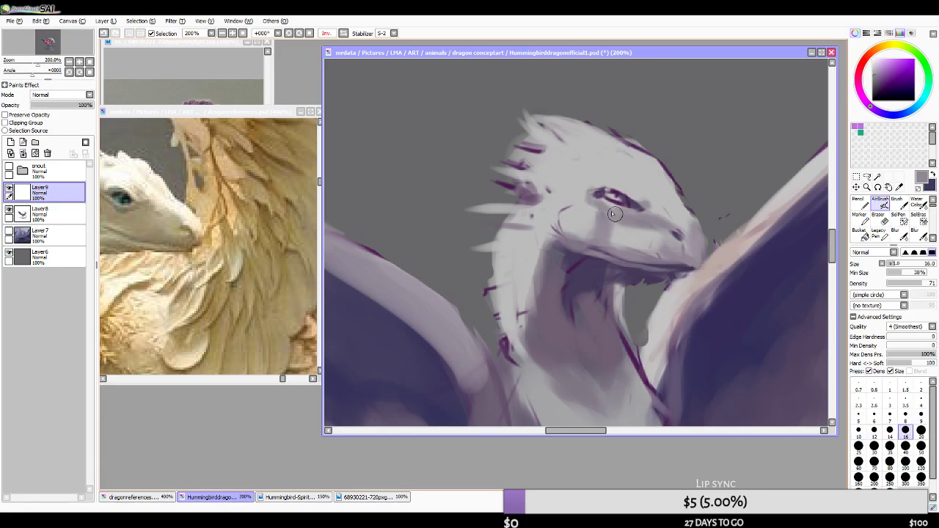
# - Lighten the area behind the eye and round off the cheek in sampled light greys with the AirBrush at sizes 9 and 14
pyautogui.press('[')
pyautogui.press('[')
pyautogui.keyDown('alt'); pyautogui.click(590, 209); pyautogui.keyUp('alt')
pyautogui.press('[')
pyautogui.press('[')
pyautogui.press('[')
pyautogui.press(']')
pyautogui.press(']')
pyautogui.press(']')
pyautogui.press(']')
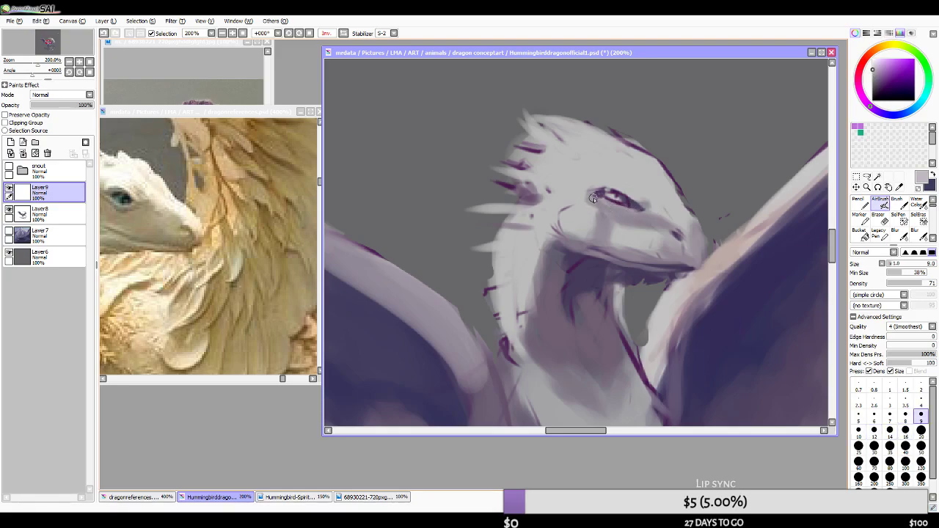
pyautogui.keyDown('alt'); pyautogui.click(585, 208); pyautogui.keyUp('alt')
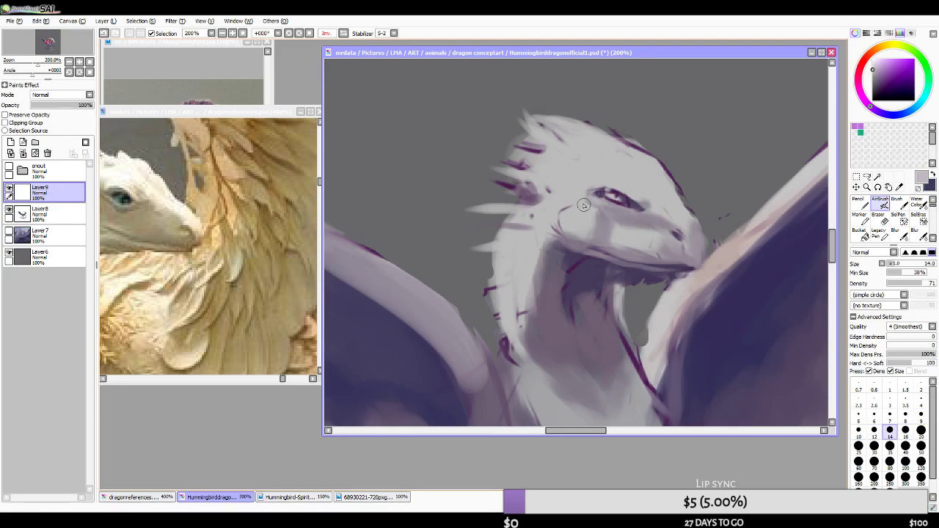
pyautogui.moveTo(594, 210); pyautogui.dragTo(589, 228)
# - Mirror the canvas view and blend the cheek below the eye in sampled greys with the AirBrush at sizes 14 and 10
pyautogui.click(342, 33)
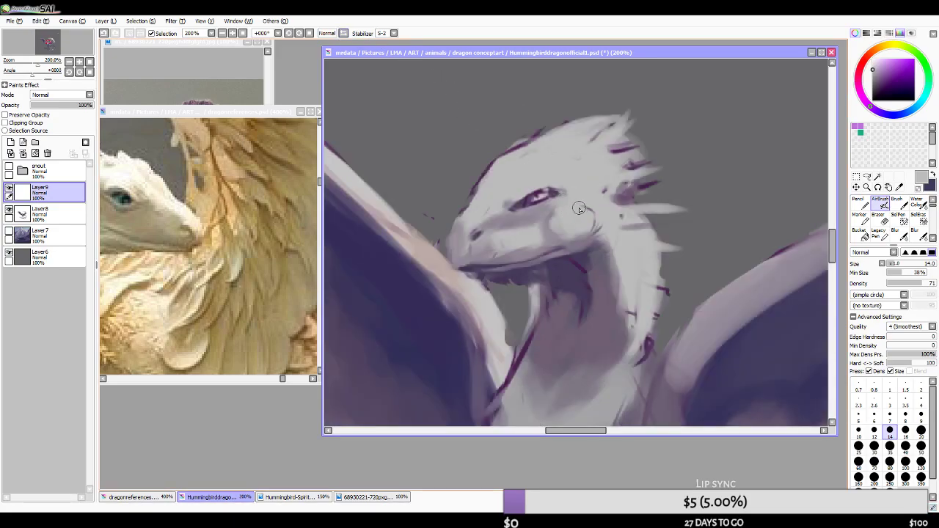
pyautogui.keyDown('alt'); pyautogui.click(545, 223); pyautogui.keyUp('alt')
pyautogui.moveTo(555, 209); pyautogui.dragTo(553, 229)
pyautogui.press('[')
pyautogui.press('[')
pyautogui.keyDown('alt'); pyautogui.click(562, 200); pyautogui.keyUp('alt')
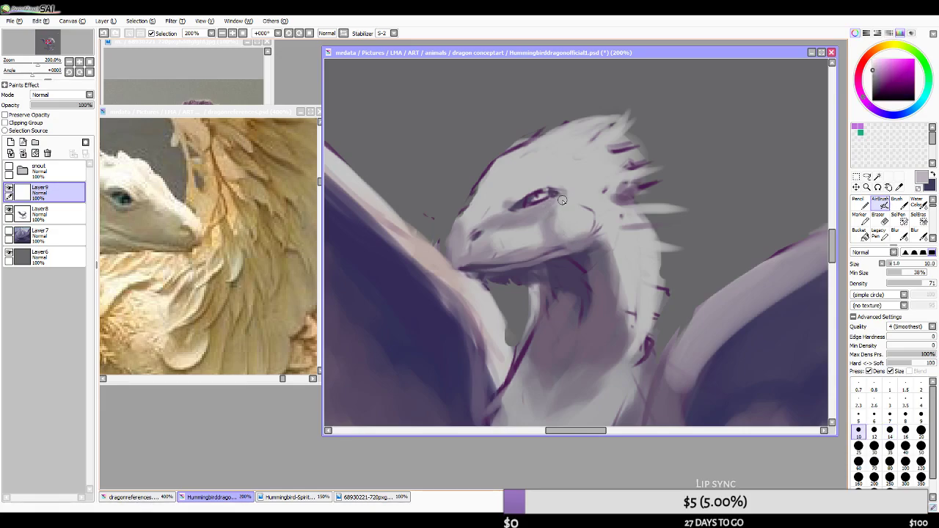
# - Restore the unmirrored view and blend sampled greys from behind the eye toward the temple with the AirBrush at sizes 16 and 20
pyautogui.click(345, 33)
pyautogui.press(']')
pyautogui.press(']')
pyautogui.press(']')
pyautogui.keyDown('alt'); pyautogui.click(601, 206); pyautogui.keyUp('alt')
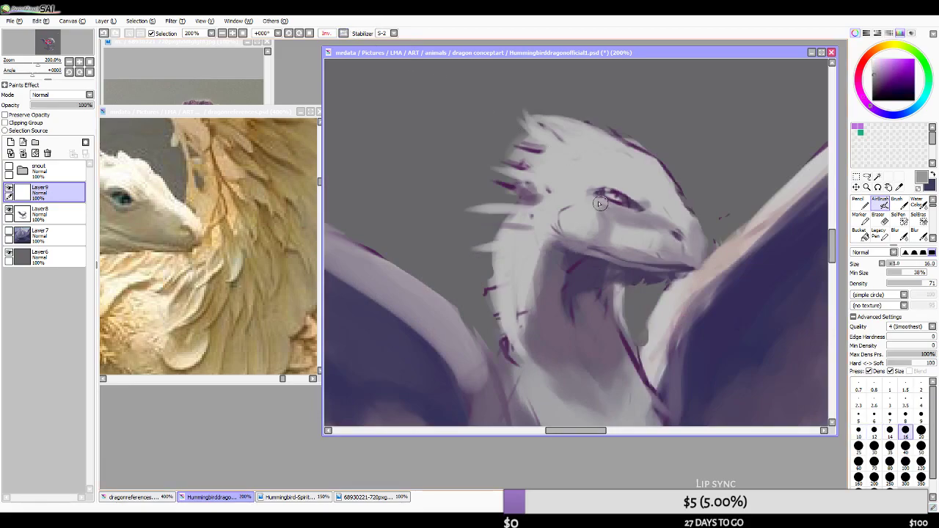
pyautogui.press('[')
pyautogui.press('[')
pyautogui.keyDown('alt'); pyautogui.click(591, 189); pyautogui.keyUp('alt')
pyautogui.press(']')
pyautogui.press(']')
pyautogui.press(']')
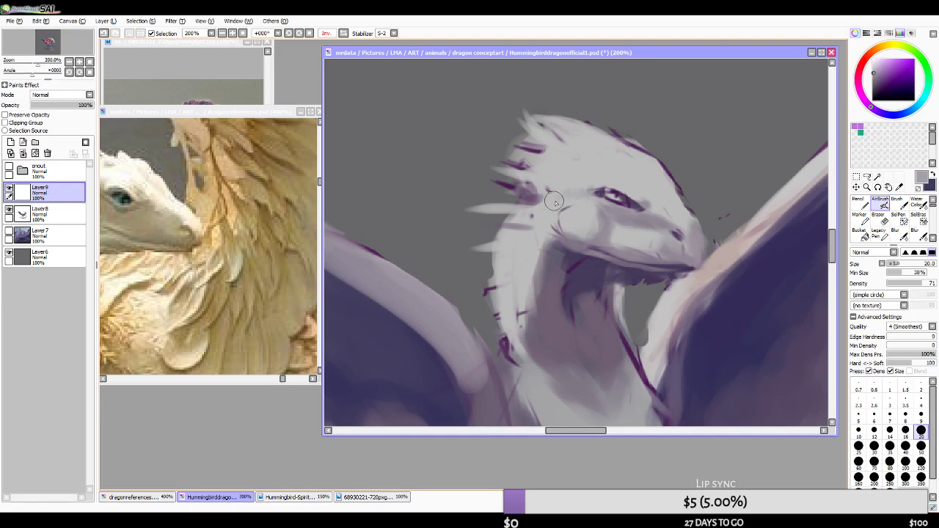
# - Try a shading stroke from the temple down the back of the cheek
pyautogui.moveTo(570, 189)
pyautogui.mouseDown()
pyautogui.moveTo(554, 244)
pyautogui.moveTo(539, 242)
pyautogui.mouseUp()
pyautogui.hotkey('ctrl', 'z')
pyautogui.hotkey('ctrl', 'z')
# - Smooth the shading around the eye and upper cheek in sampled light grey with the AirBrush at size 14
pyautogui.press(']')
pyautogui.press(']')
pyautogui.press(']')
pyautogui.press('[')
pyautogui.press('[')
pyautogui.press('[')
pyautogui.rightClick(621, 202)
pyautogui.press('[')
pyautogui.press('[')
pyautogui.rightClick(592, 209)
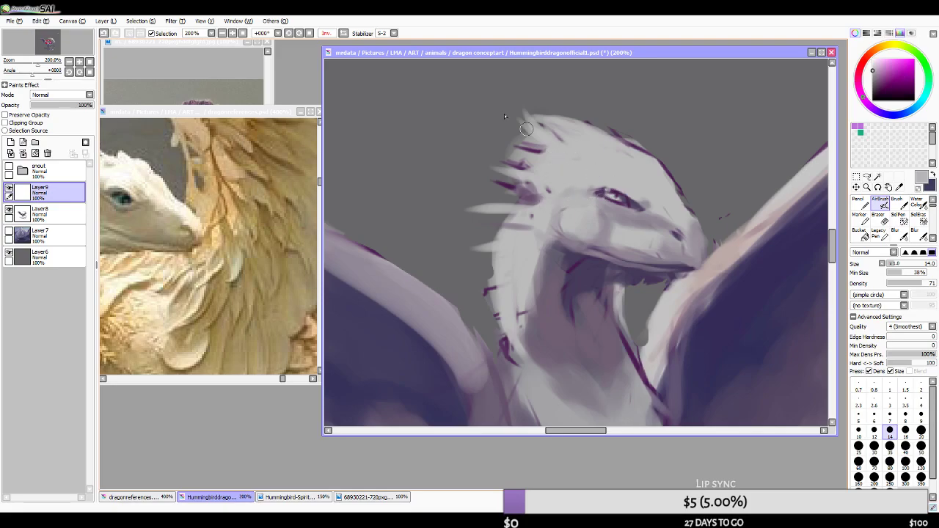
# - Mirror the canvas view to check the head's shape and set the Eraser to size 16
pyautogui.press('h')
pyautogui.press(']')
pyautogui.press(']')
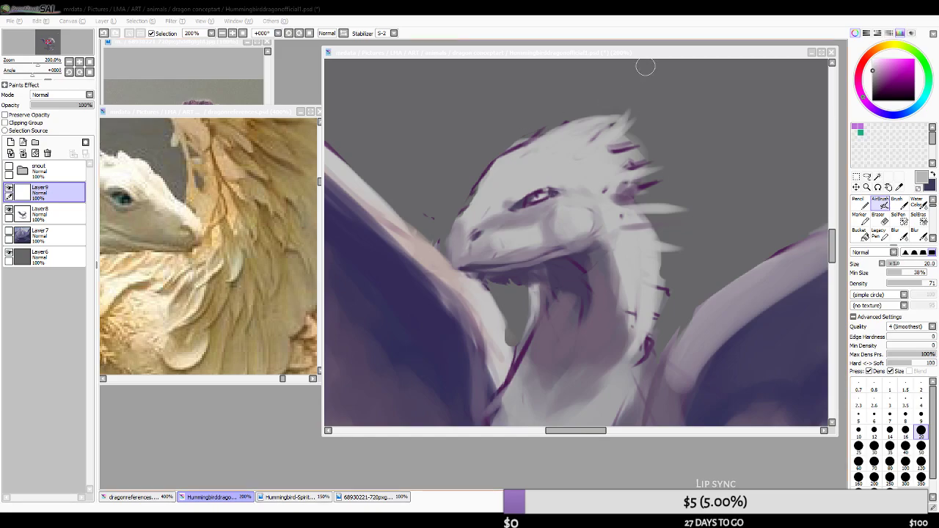
pyautogui.click(621, 150)
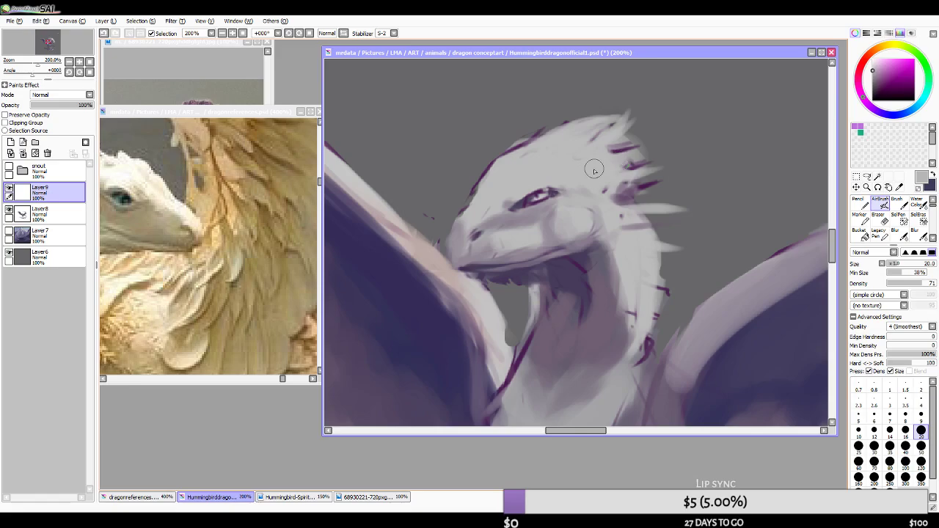
pyautogui.press('e')
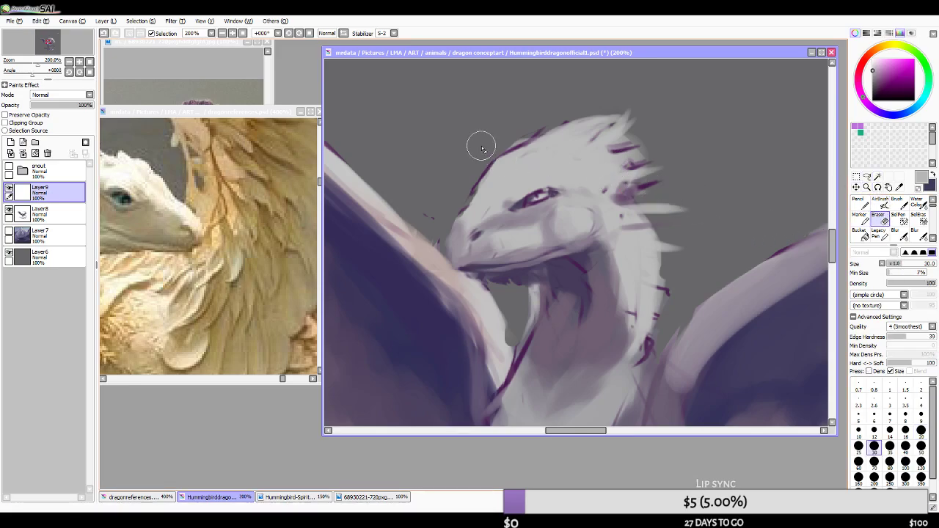
pyautogui.press('[')
pyautogui.press('[')
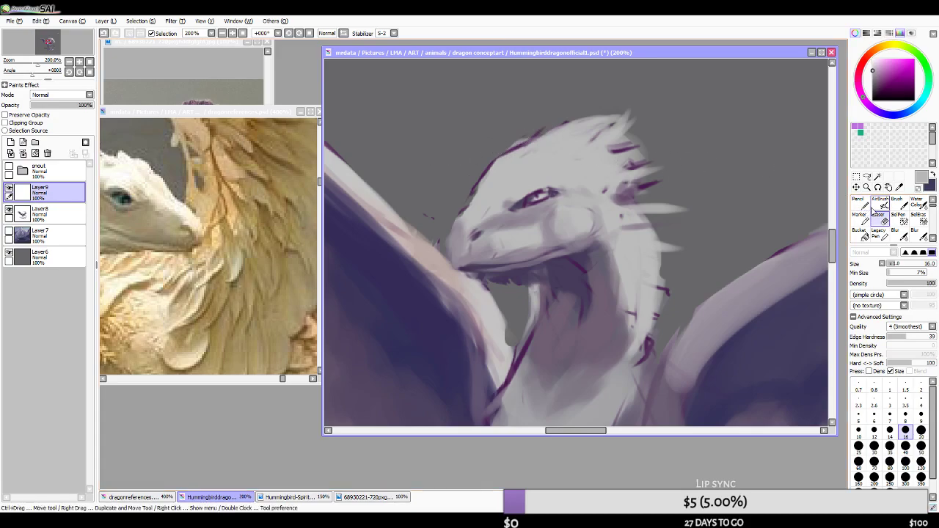
# - Restore the unmirrored view and touch up the dragon's eye in light grey with the AirBrush at size 8
pyautogui.click(879, 204)
pyautogui.press('[')
pyautogui.click(343, 33)
pyautogui.press('[')
pyautogui.press('[')
pyautogui.press('[')
pyautogui.press('[')
pyautogui.press('[')
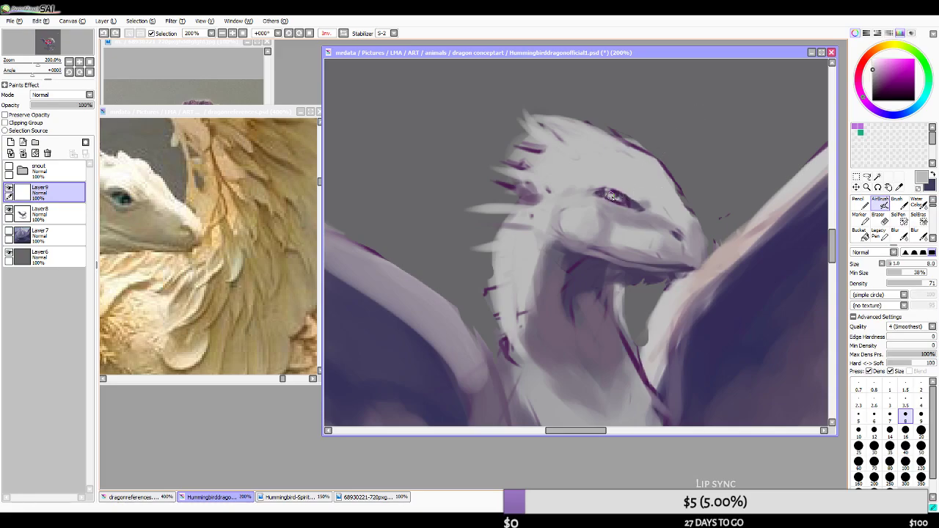
# - Darken the upper eyelid in sampled purple and the mouth line in dark blue with the AirBrush at size 4
pyautogui.keyDown('alt'); pyautogui.click(605, 190); pyautogui.keyUp('alt')
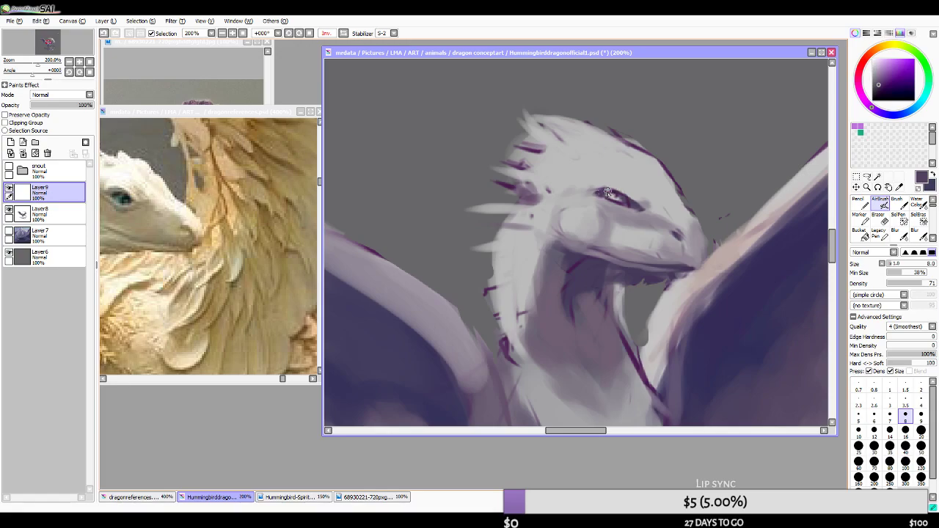
pyautogui.press('[')
pyautogui.press('[')
pyautogui.press('[')
pyautogui.press('[')
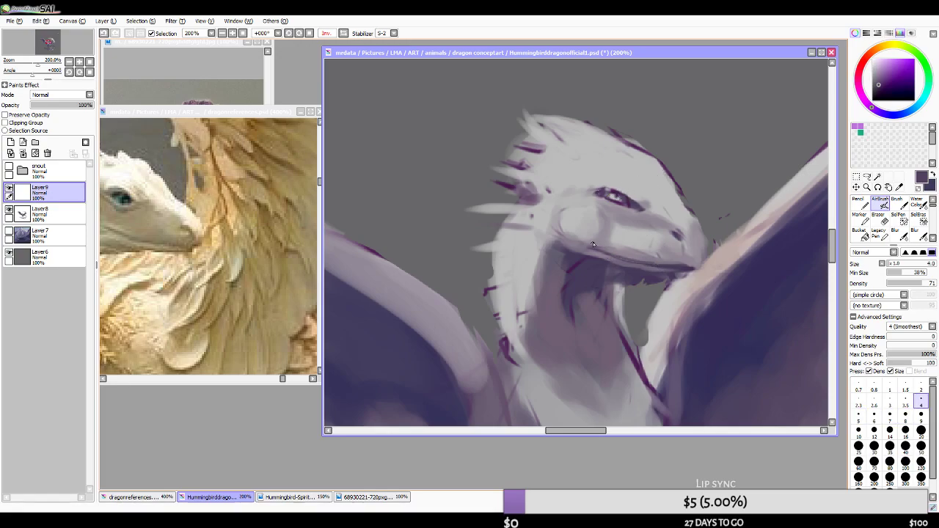
pyautogui.keyDown('alt'); pyautogui.click(640, 261); pyautogui.keyUp('alt')
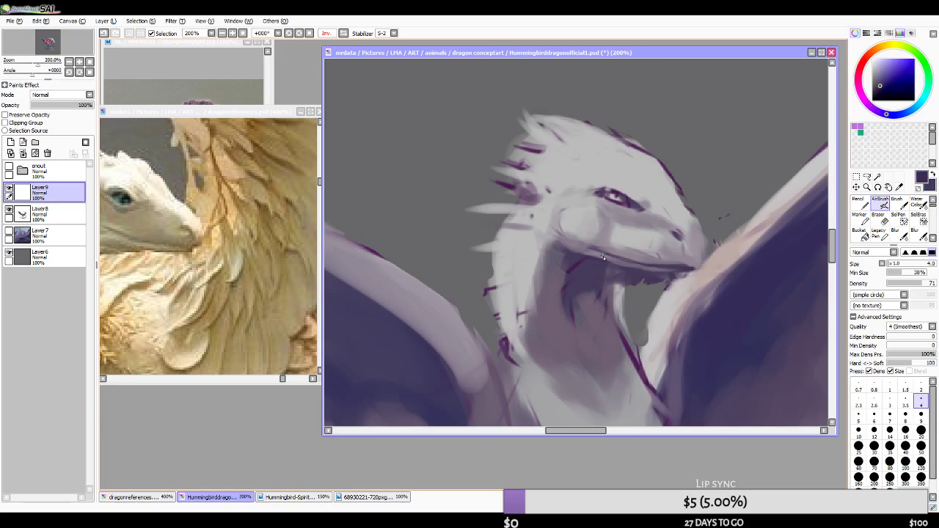
pyautogui.moveTo(657, 268)
pyautogui.mouseDown()
pyautogui.moveTo(588, 248)
pyautogui.moveTo(626, 271)
pyautogui.mouseUp()
# - Sketch joke eyebrows and long wavy antennae on the mirrored dragon head in dark blue, and undo them
pyautogui.click(342, 33)
pyautogui.moveTo(547, 248)
pyautogui.mouseDown()
pyautogui.moveTo(622, 269)
pyautogui.moveTo(612, 265)
pyautogui.moveTo(690, 140)
pyautogui.moveTo(664, 93)
pyautogui.mouseUp()
pyautogui.moveTo(664, 212); pyautogui.dragTo(746, 88)
pyautogui.moveTo(554, 175)
pyautogui.mouseDown()
pyautogui.moveTo(521, 188)
pyautogui.moveTo(480, 187)
pyautogui.moveTo(550, 175)
pyautogui.mouseUp()
pyautogui.moveTo(489, 192)
pyautogui.mouseDown()
pyautogui.moveTo(540, 181)
pyautogui.moveTo(505, 193)
pyautogui.mouseUp()
pyautogui.moveTo(572, 181); pyautogui.dragTo(548, 178)
pyautogui.moveTo(479, 188)
pyautogui.mouseDown()
pyautogui.moveTo(501, 194)
pyautogui.moveTo(480, 173)
pyautogui.moveTo(490, 167)
pyautogui.moveTo(481, 189)
pyautogui.mouseUp()
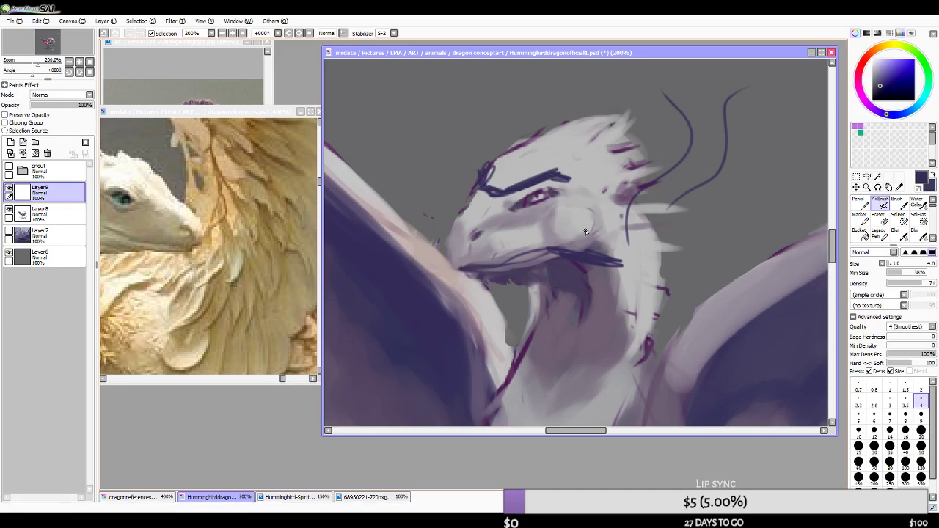
pyautogui.hotkey('ctrl', 'z')
pyautogui.hotkey('ctrl', 'z')
pyautogui.hotkey('ctrl', 'z')
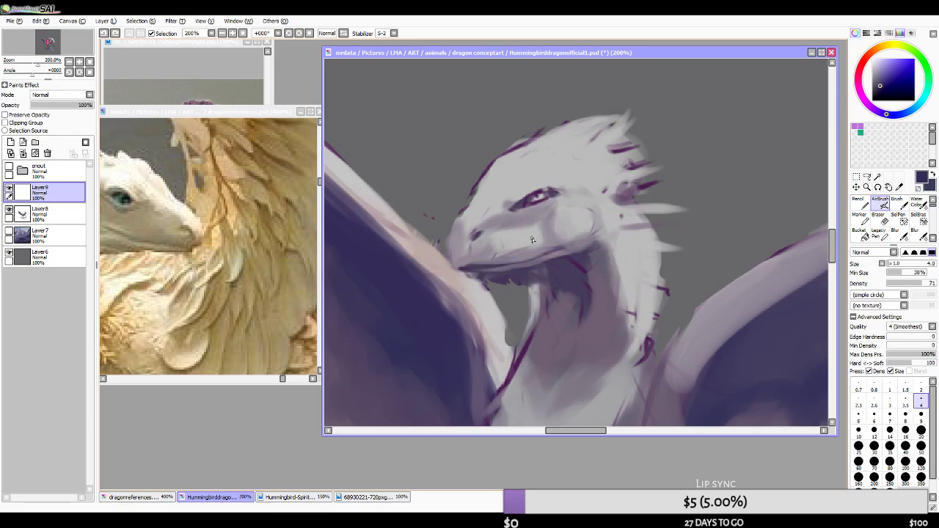
# - Strengthen the mouth line in dark blue with the AirBrush at sizes 6 and 4, undoing the last stroke in the unmirrored view
pyautogui.press(']')
pyautogui.press(']')
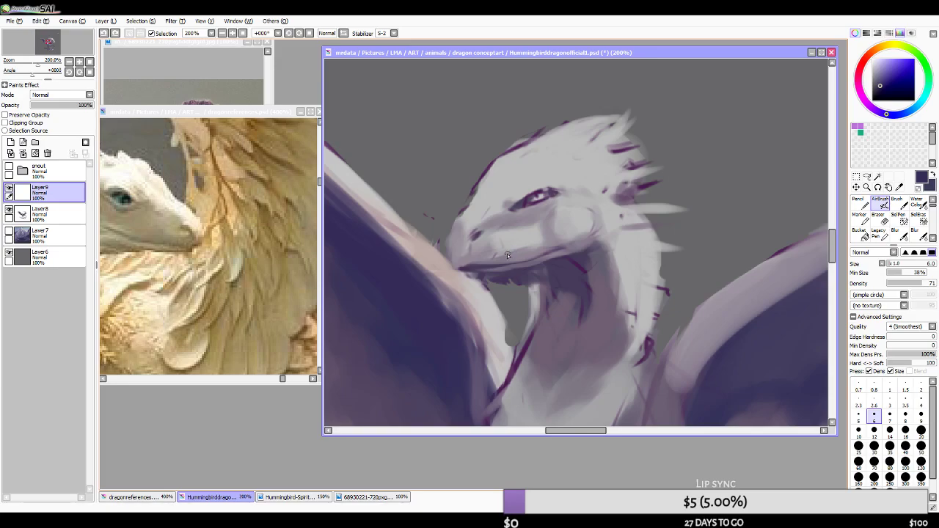
pyautogui.press('[')
pyautogui.press('[')
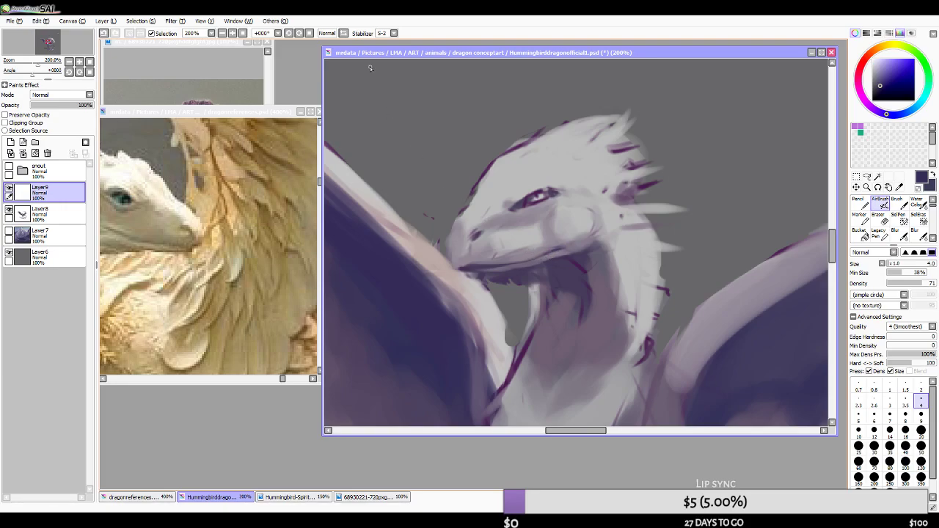
pyautogui.press('h')
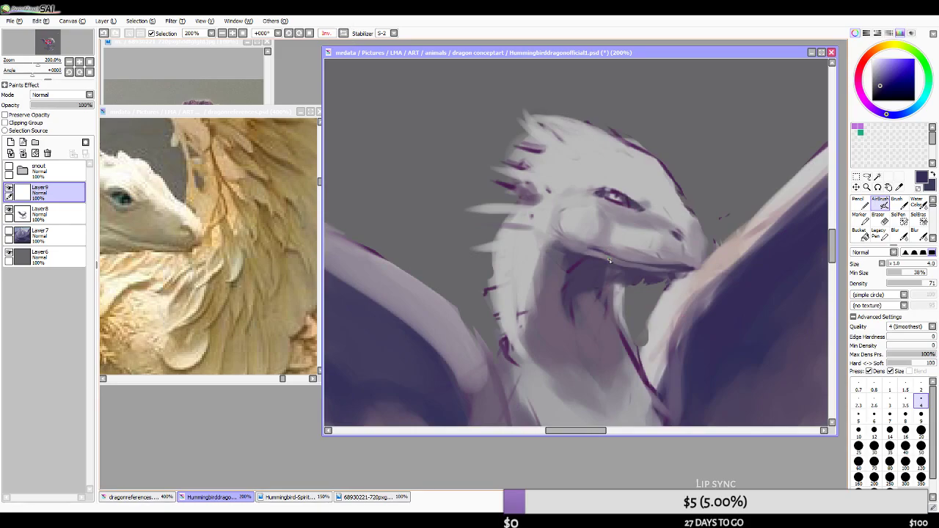
pyautogui.hotkey('ctrl', 'z')
# - Reshape the front tip of the mouth with sampled dark purple and pinkish wing tones using the AirBrush at size 6
pyautogui.press(']')
pyautogui.press(']')
pyautogui.keyDown('alt'); pyautogui.click(696, 267); pyautogui.keyUp('alt')
pyautogui.keyDown('alt'); pyautogui.click(663, 267); pyautogui.keyUp('alt')
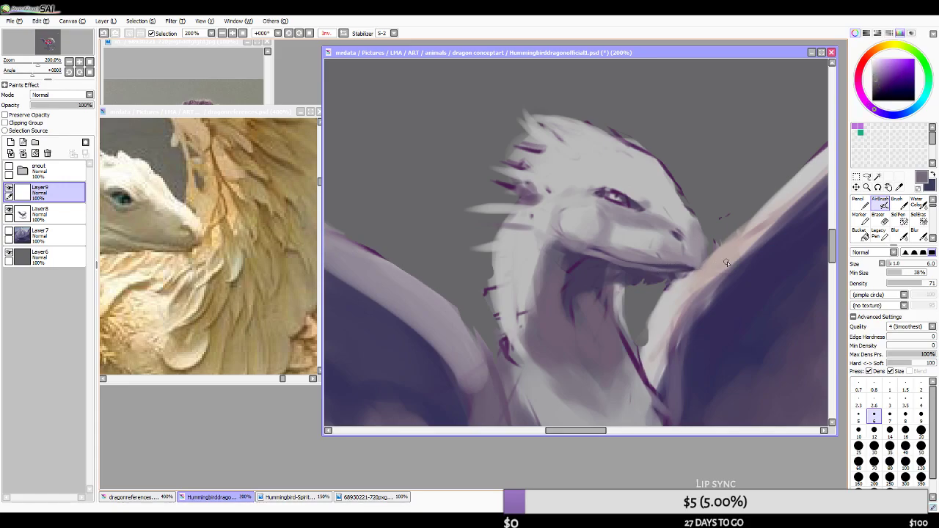
pyautogui.keyDown('alt'); pyautogui.click(699, 263); pyautogui.keyUp('alt')
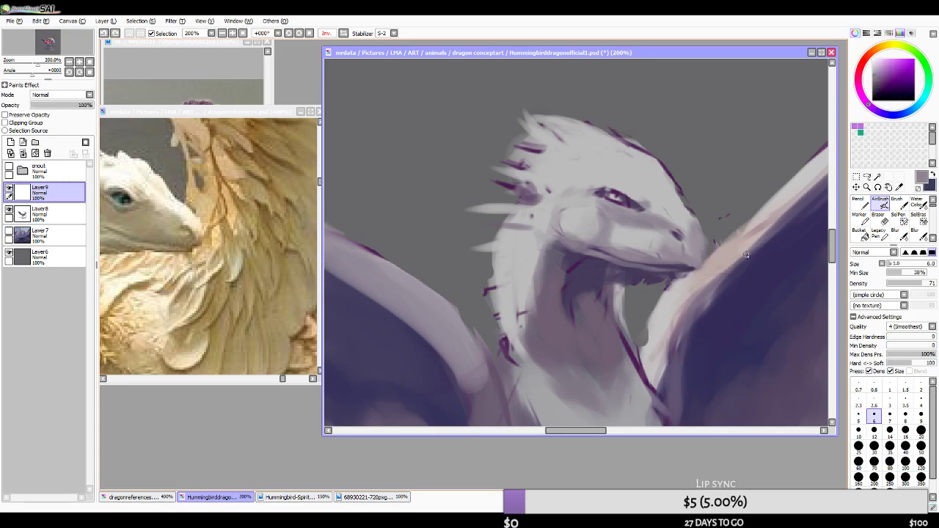
pyautogui.keyDown('alt'); pyautogui.click(705, 271); pyautogui.keyUp('alt')
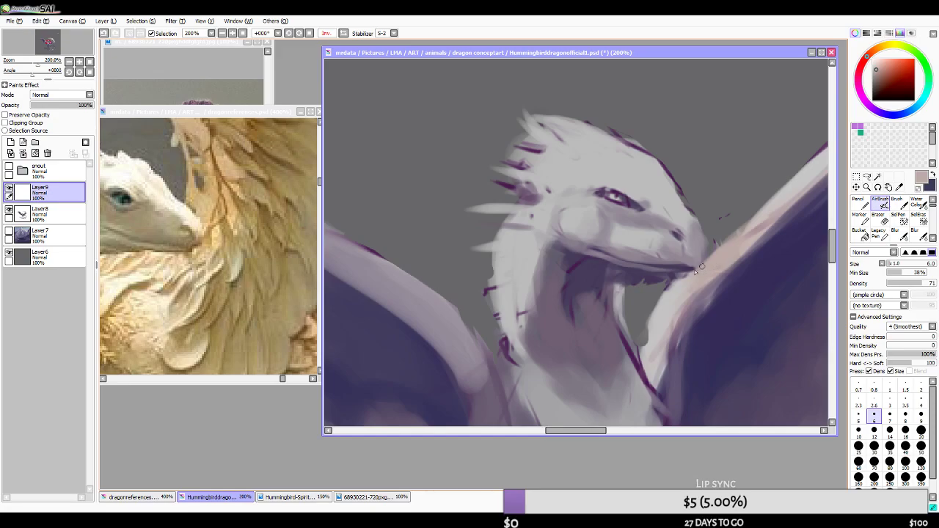
pyautogui.keyDown('alt'); pyautogui.click(683, 268); pyautogui.keyUp('alt')
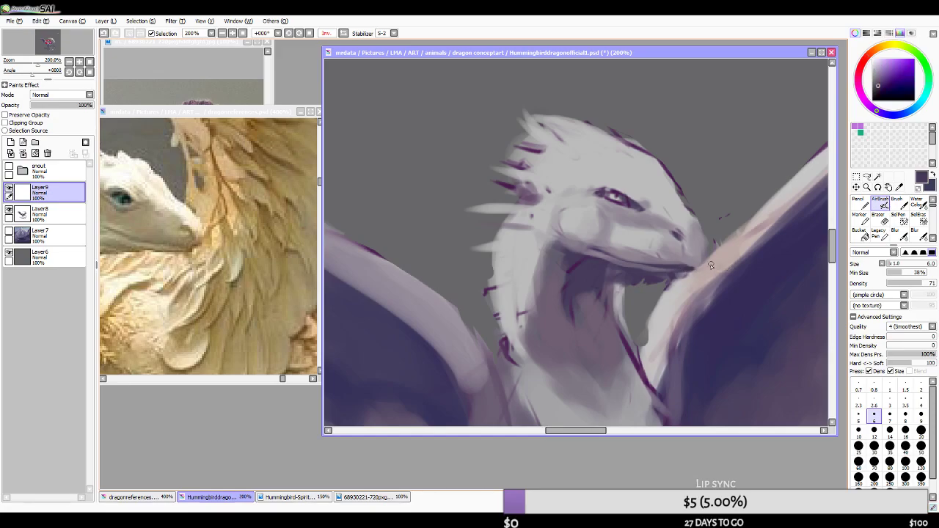
pyautogui.keyDown('alt'); pyautogui.click(703, 266); pyautogui.keyUp('alt')
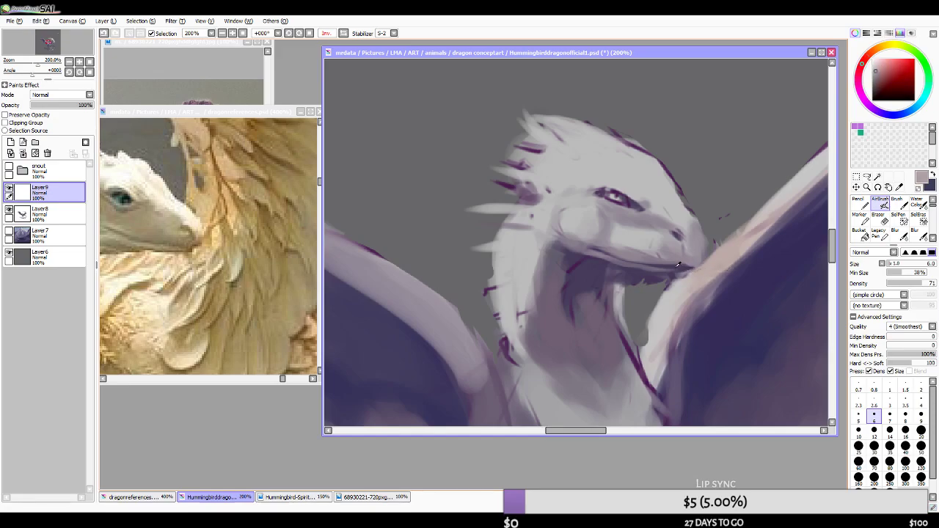
pyautogui.keyDown('alt'); pyautogui.click(679, 267); pyautogui.keyUp('alt')
pyautogui.keyDown('alt'); pyautogui.click(706, 268); pyautogui.keyUp('alt')
# - Clean up the chin's edge against the wing with the AirBrush at size 10 and Eraser at size 16, and switch to dragonreferences.psd
pyautogui.press(']')
pyautogui.press(']')
pyautogui.press(']')
pyautogui.press(']')
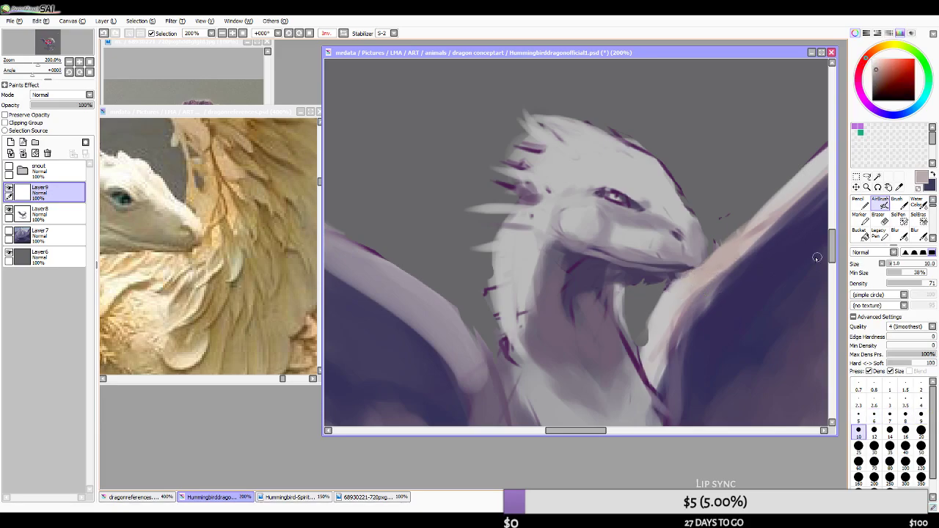
pyautogui.click(879, 218)
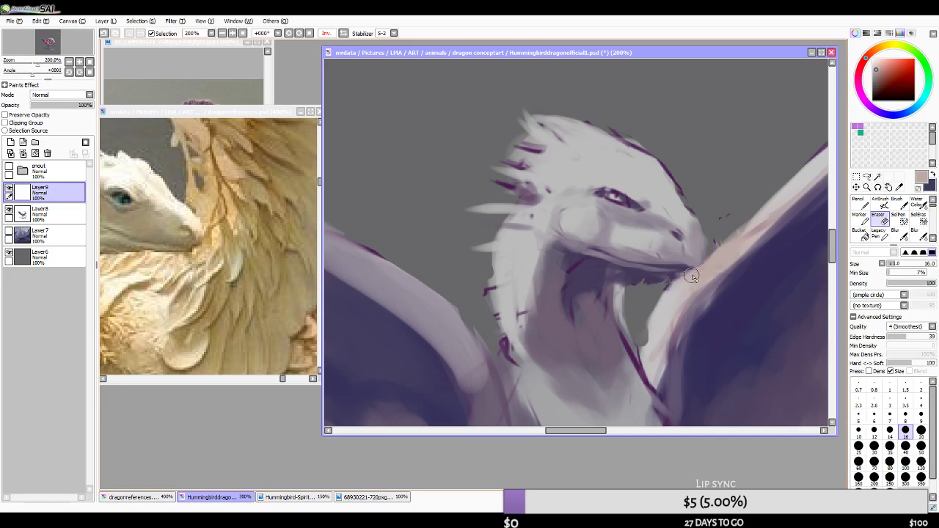
pyautogui.click(154, 176)
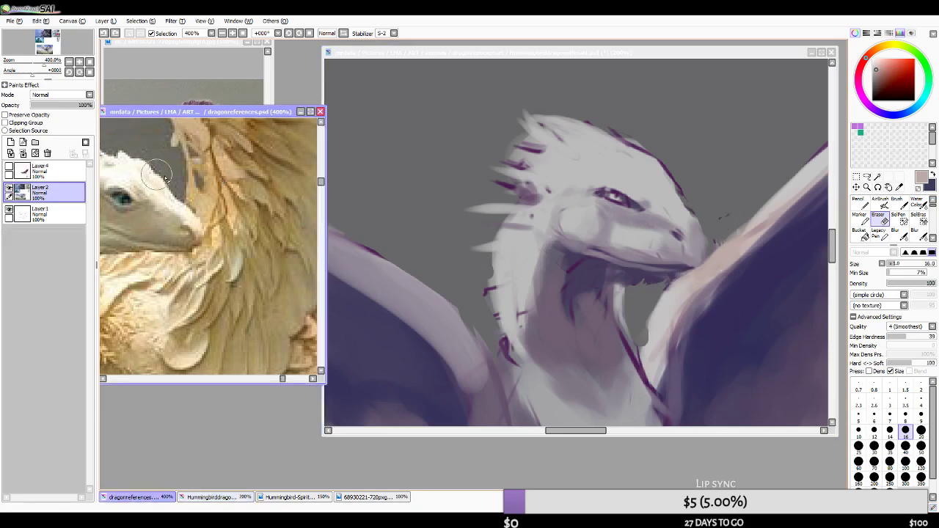
# - Return to the hummingbird dragon painting and soften the snout around the nostril with sampled greys, using the AirBrush at sizes 14 and 35
pyautogui.click(375, 51)
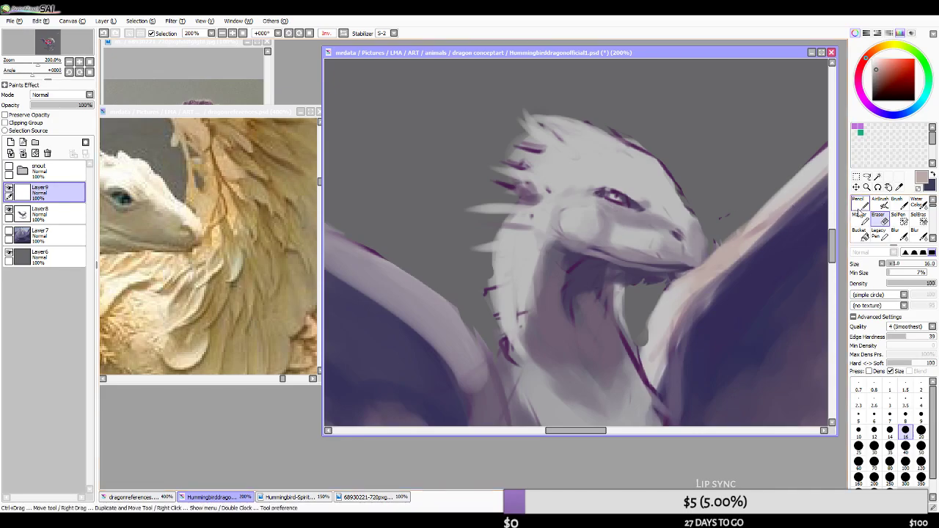
pyautogui.press('v')
pyautogui.keyDown('alt'); pyautogui.click(666, 212); pyautogui.keyUp('alt')
pyautogui.press(']')
pyautogui.press(']')
pyautogui.keyDown('alt'); pyautogui.click(654, 220); pyautogui.keyUp('alt')
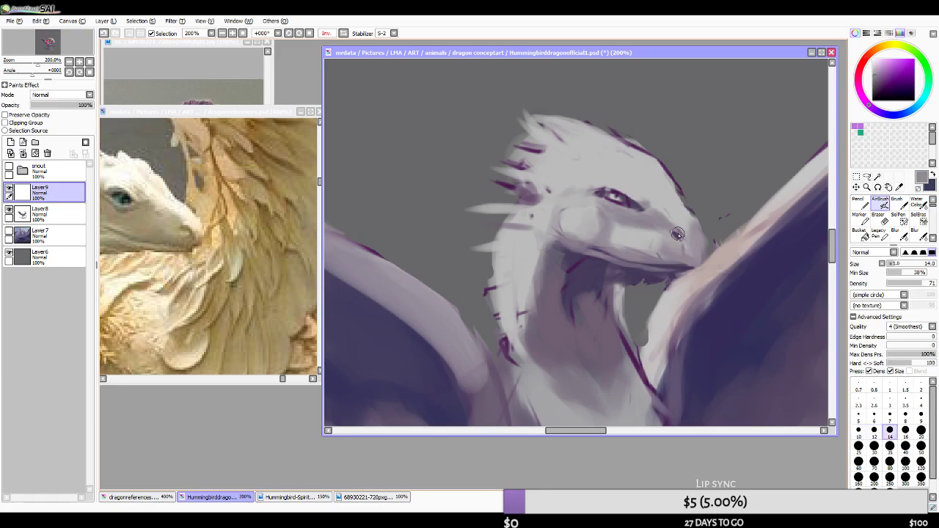
pyautogui.press(']')
pyautogui.press(']')
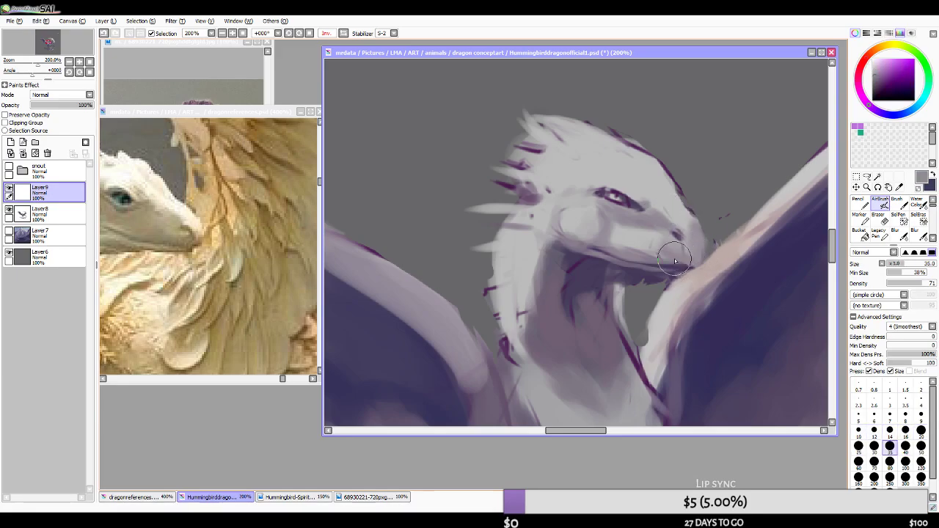
# - Blend the snout's tip and bridge with sampled light and mid greys using the AirBrush at size 12
pyautogui.keyDown('alt'); pyautogui.click(674, 223); pyautogui.keyUp('alt')
pyautogui.press('[')
pyautogui.press('[')
pyautogui.press('[')
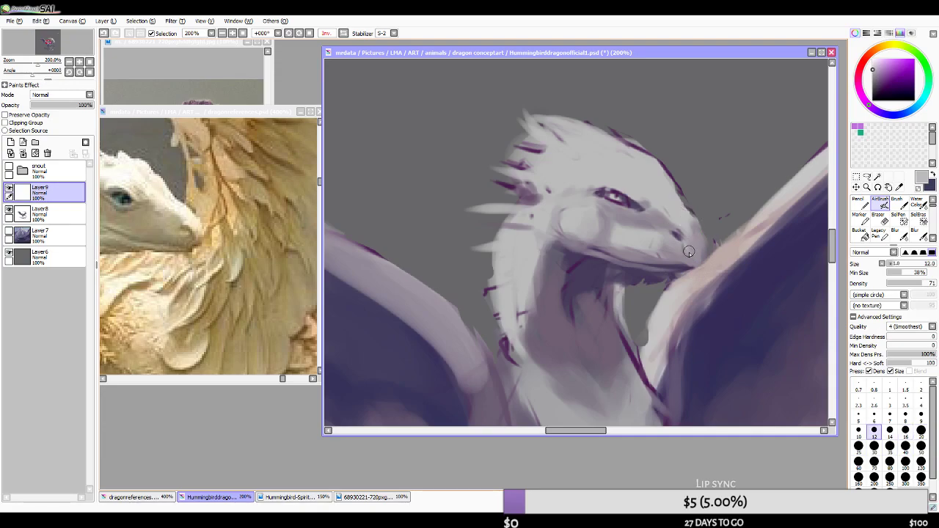
pyautogui.keyDown('alt'); pyautogui.click(694, 249); pyautogui.keyUp('alt')
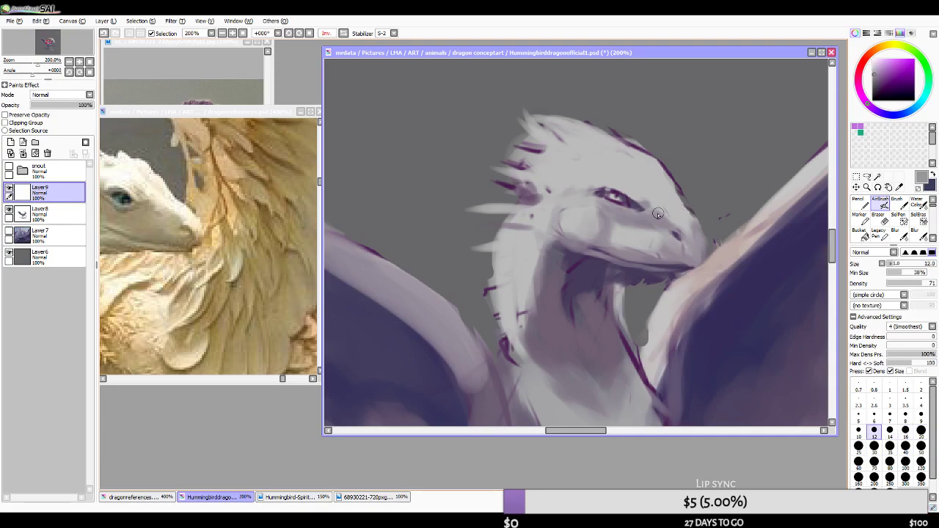
pyautogui.keyDown('alt'); pyautogui.click(691, 231); pyautogui.keyUp('alt')
pyautogui.moveTo(687, 231); pyautogui.dragTo(668, 216)
# - Undo the last snout stroke and repaint the bridge between nostril and eye with sampled grey at size 14
pyautogui.press(']')
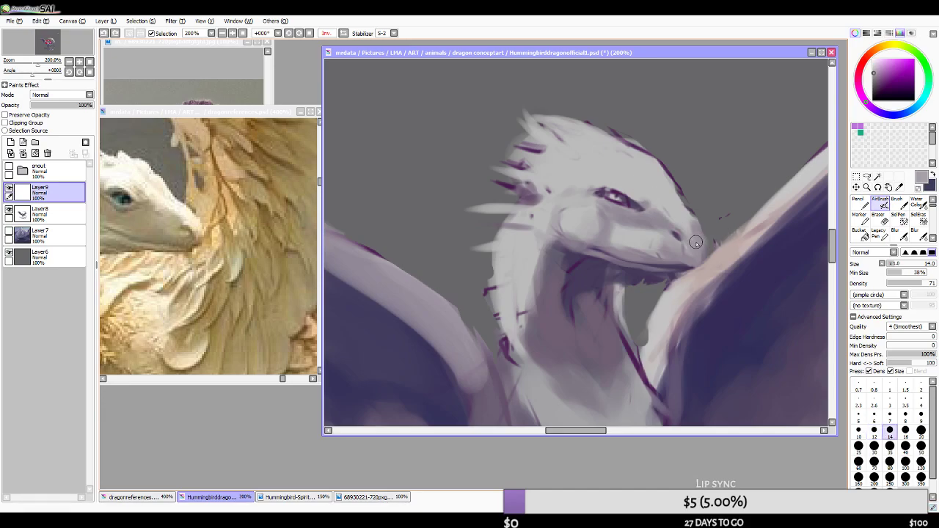
pyautogui.keyDown('alt'); pyautogui.click(652, 200); pyautogui.keyUp('alt')
pyautogui.hotkey('ctrl', 'z')
pyautogui.moveTo(690, 229); pyautogui.dragTo(664, 204)
# - Smooth the forehead, brow and front outline of the head in light grey with the AirBrush at sizes 25, 16, 12 and 20
pyautogui.press(']')
pyautogui.press(']')
pyautogui.press(']')
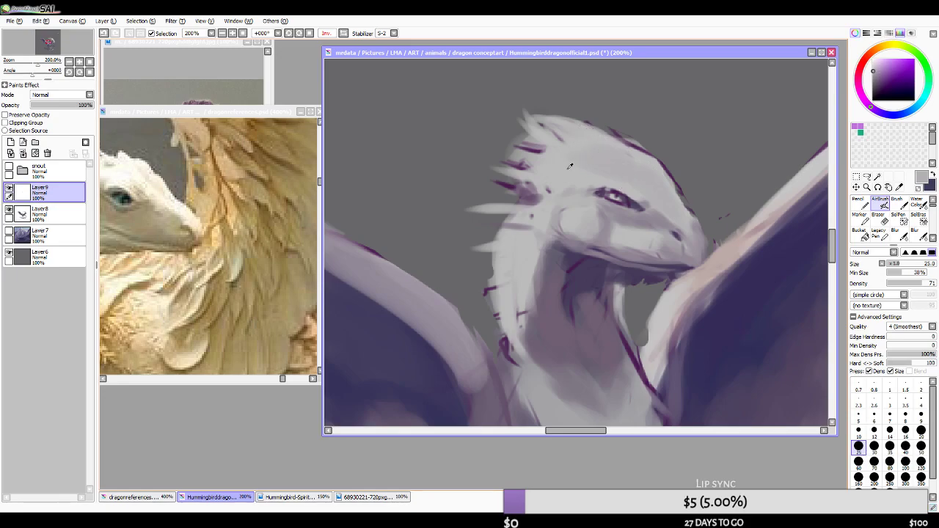
pyautogui.press('[')
pyautogui.press('[')
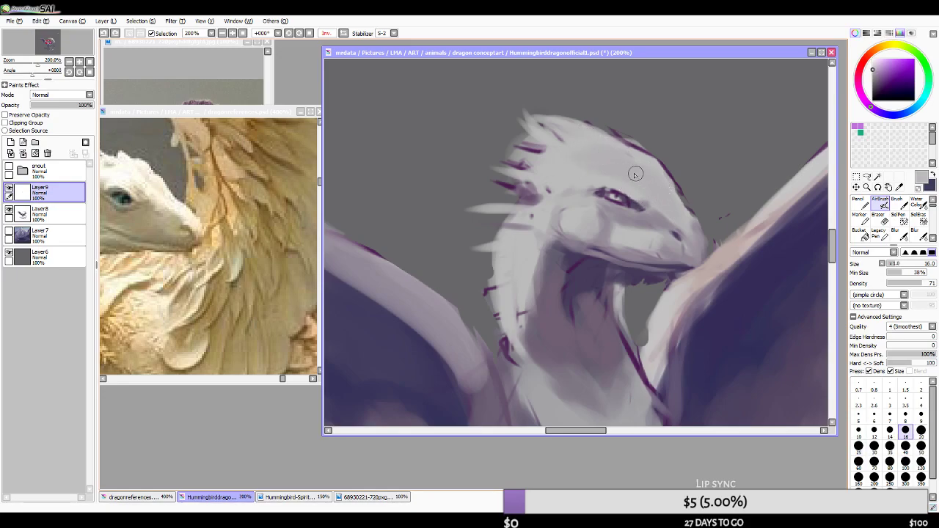
pyautogui.press('[')
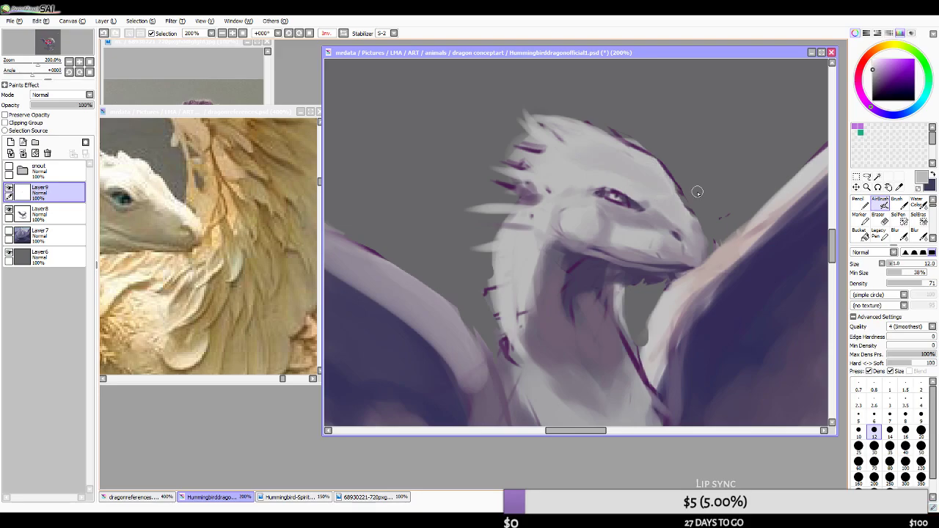
pyautogui.press(']')
pyautogui.press(']')
pyautogui.press(']')
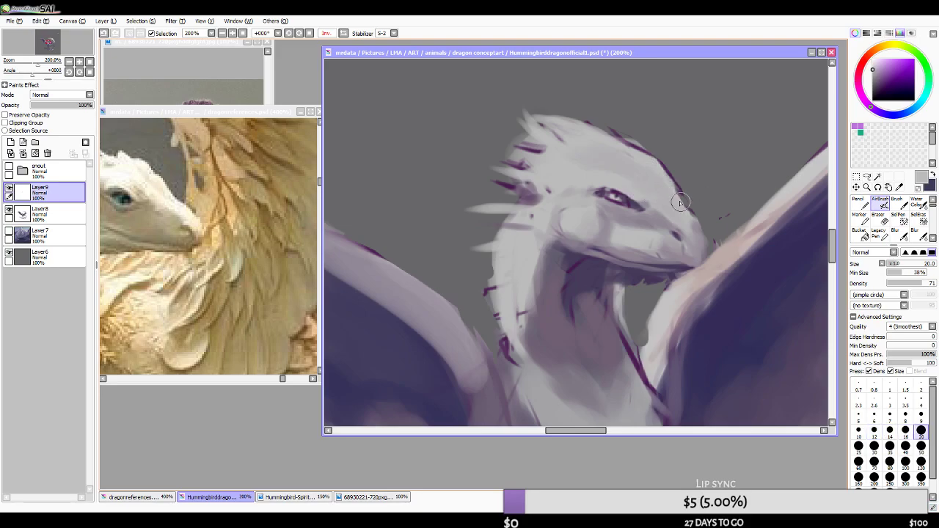
# - Compare the head with the whole dragon in the mirrored and unmirrored views
pyautogui.scroll(-3, 671, 204)
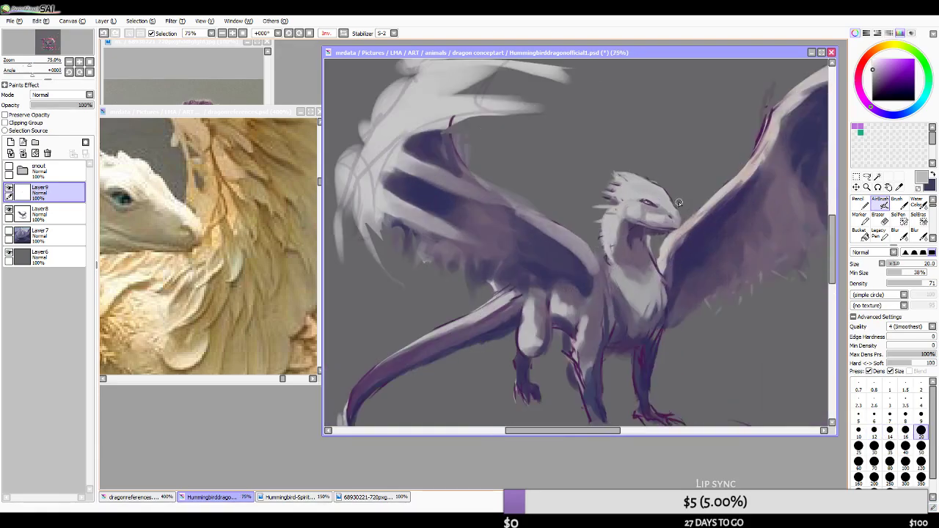
pyautogui.click(346, 34)
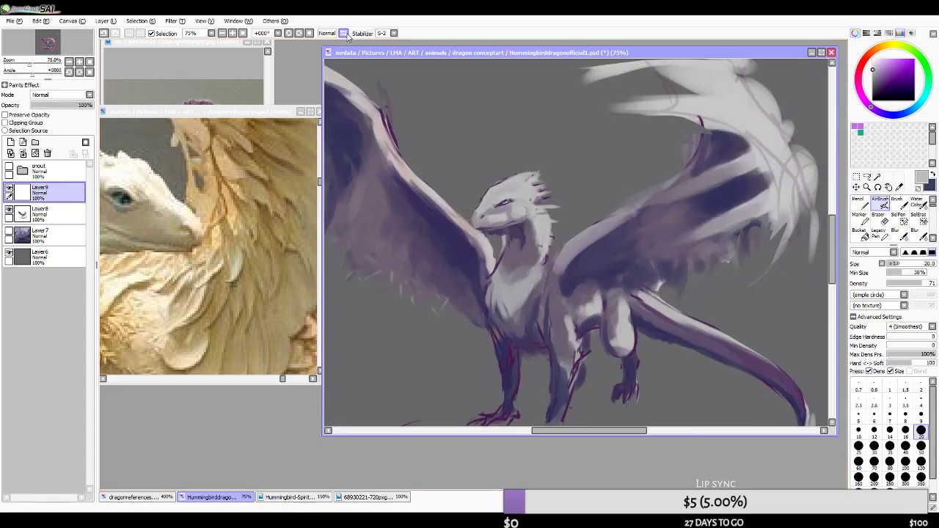
pyautogui.click(345, 33)
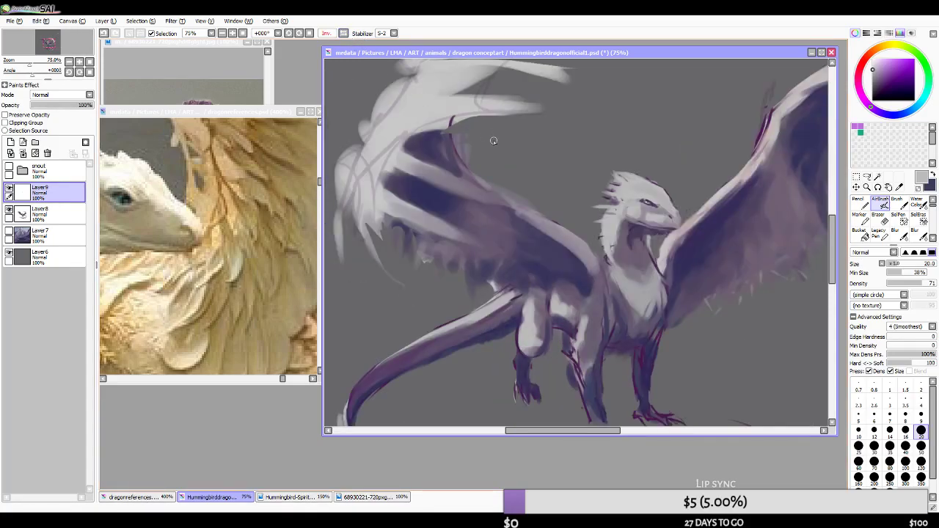
pyautogui.scroll(-1, 494, 141)
pyautogui.scroll(3, 559, 157)
pyautogui.scroll(-3, 596, 194)
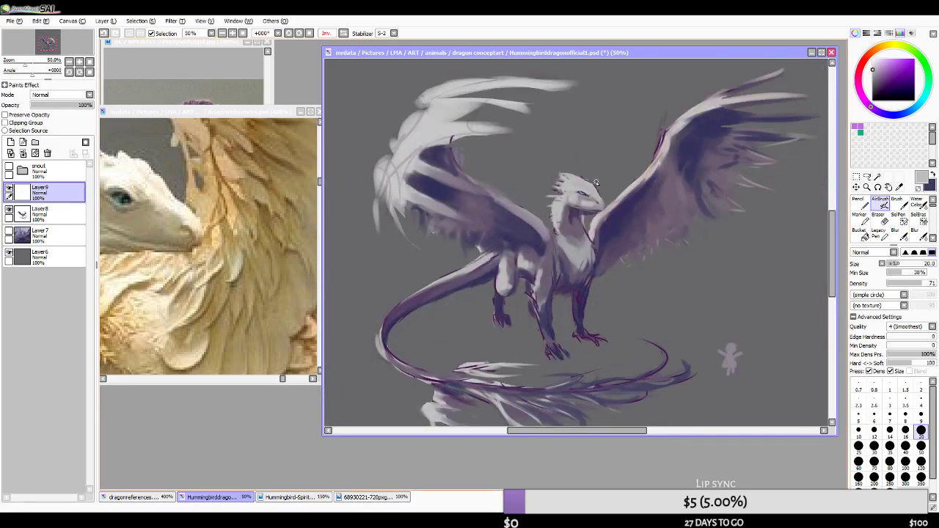
# - Refine the mouth line and lower jaw edge with sampled dark purple-blue, using the AirBrush at sizes 8 and 6
pyautogui.scroll(4, 596, 182)
pyautogui.press('[')
pyautogui.press('[')
pyautogui.press('[')
pyautogui.press('[')
pyautogui.press('[')
pyautogui.press('[')
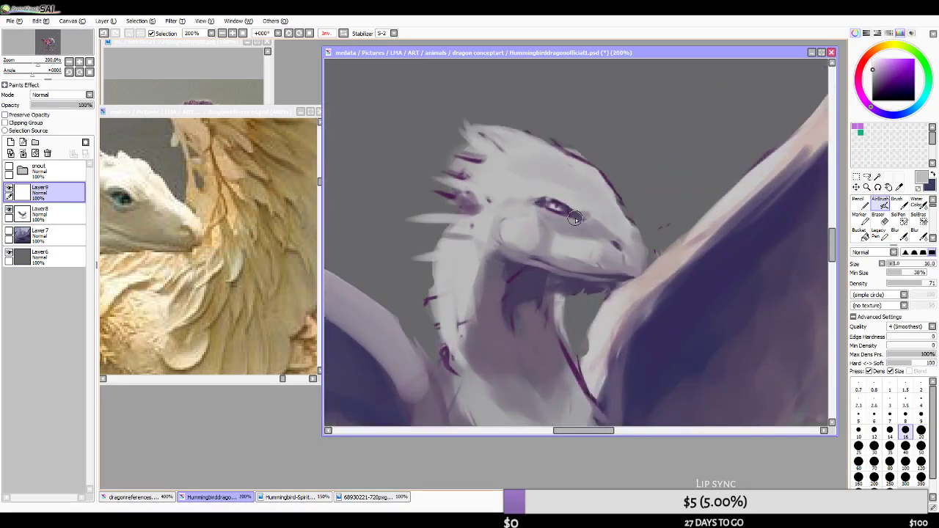
pyautogui.keyDown('alt'); pyautogui.click(584, 276); pyautogui.keyUp('alt')
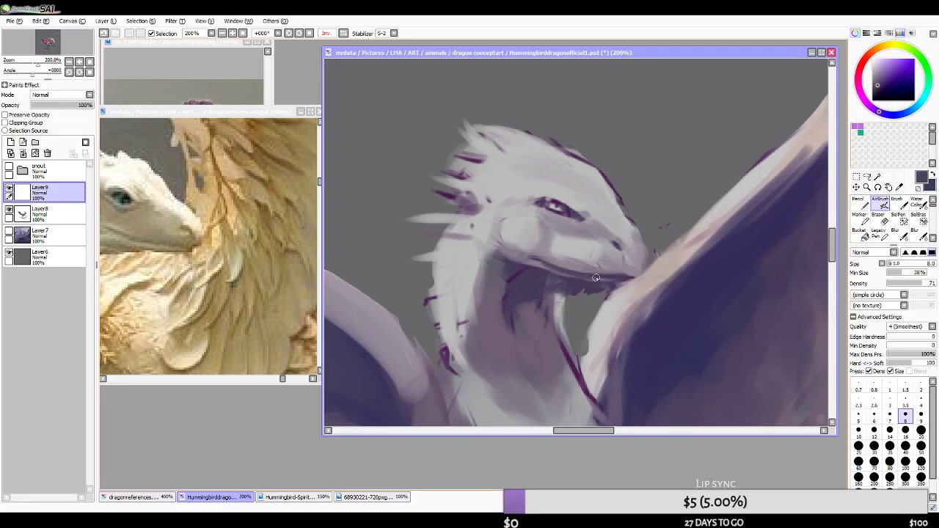
pyautogui.keyDown('alt'); pyautogui.click(593, 278); pyautogui.keyUp('alt')
pyautogui.moveTo(599, 278); pyautogui.dragTo(572, 272)
pyautogui.keyDown('alt'); pyautogui.click(590, 271); pyautogui.keyUp('alt')
pyautogui.press('[')
pyautogui.press('[')
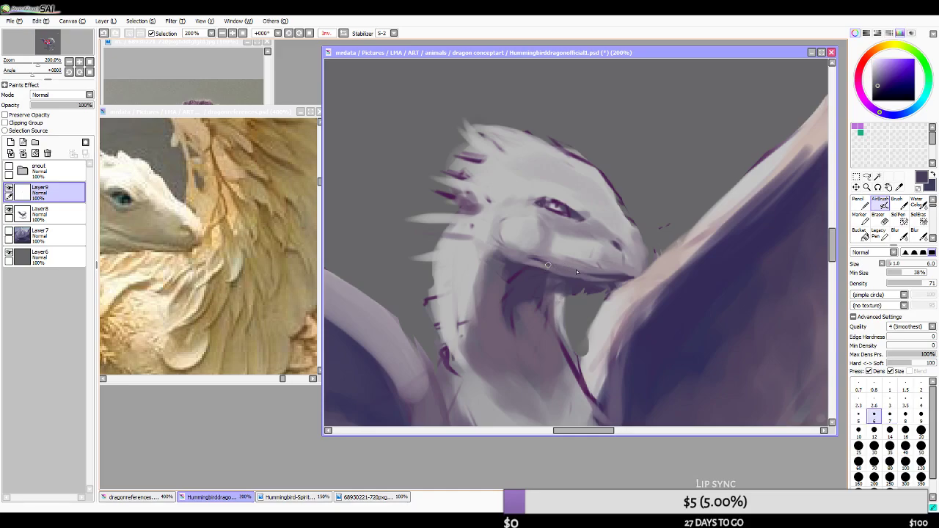
# - Check the whole dragon's pose and proportions in the unmirrored view
pyautogui.click(345, 33)
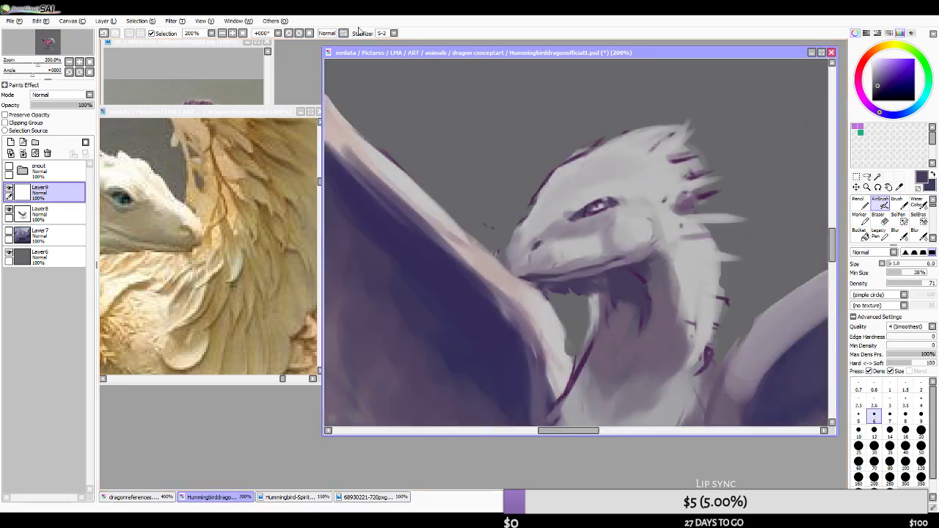
pyautogui.scroll(-5, 568, 205)
pyautogui.scroll(1, 630, 222)
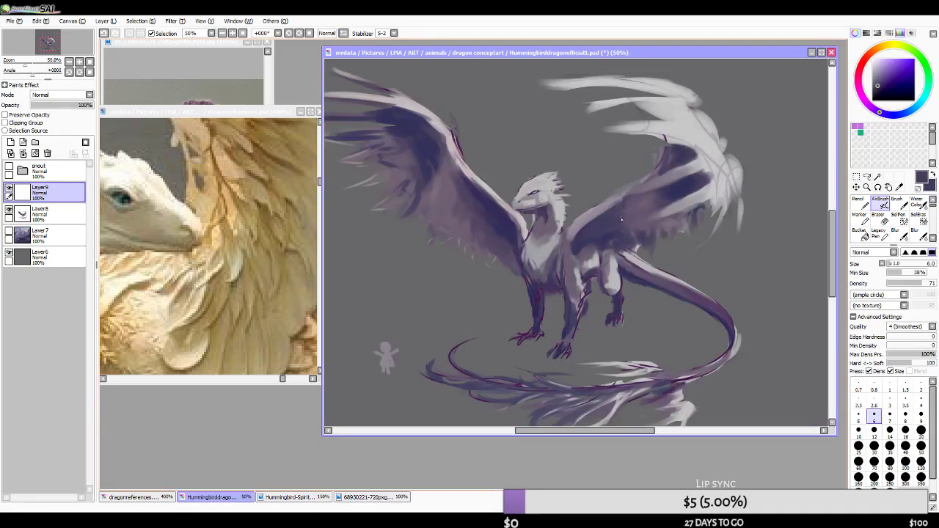
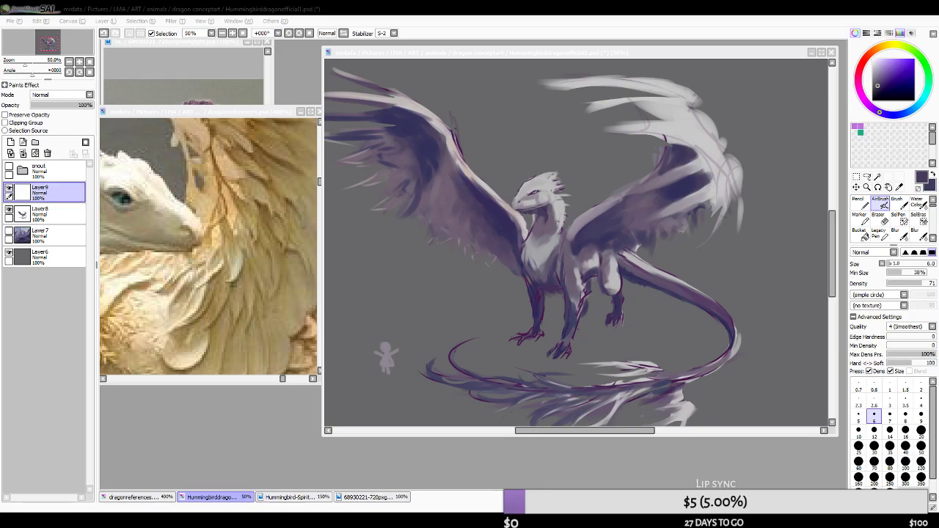
pyautogui.click(796, 44)
pyautogui.scroll(-1, 582, 202)
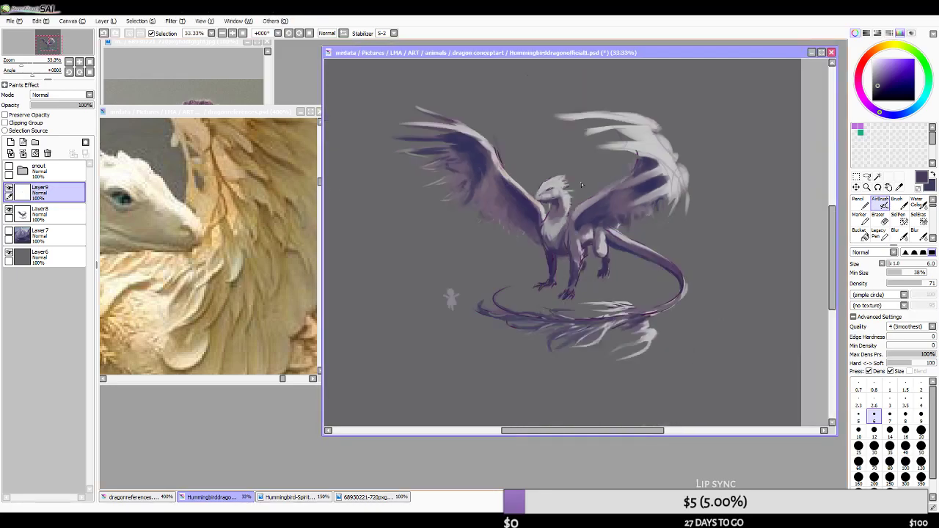
pyautogui.scroll(1, 534, 265)
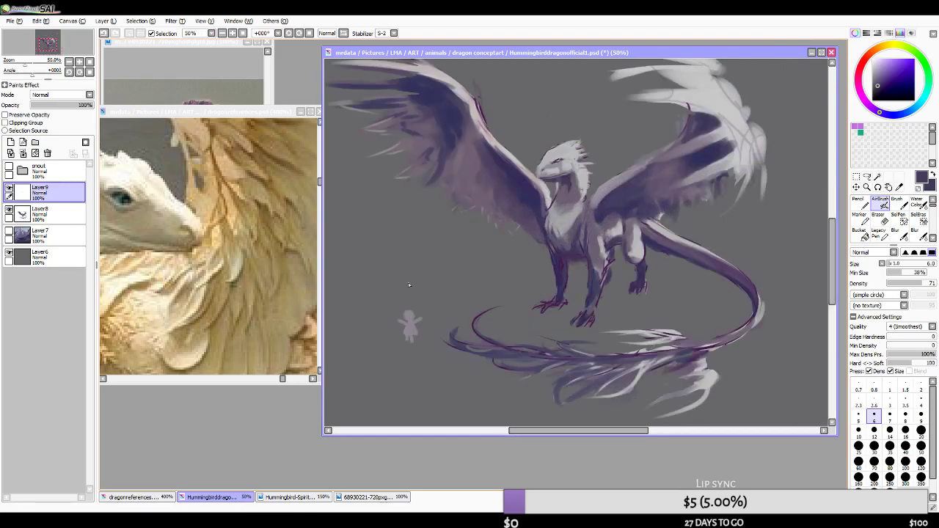
# - Maximize the painting window and examine the full composition unmirrored and mirrored
pyautogui.click(821, 52)
pyautogui.scroll(1, 458, 195)
pyautogui.scroll(-3, 457, 195)
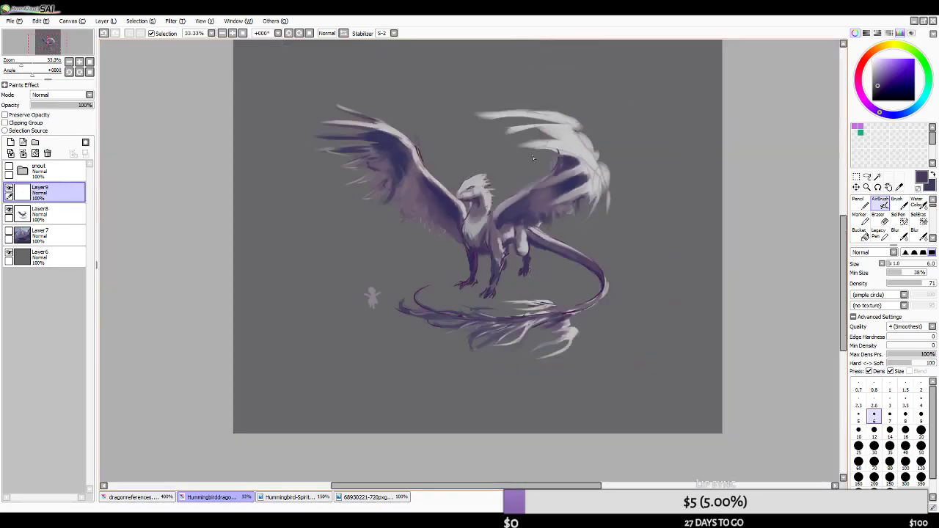
pyautogui.press('h')
pyautogui.scroll(-2, 490, 284)
pyautogui.scroll(2, 490, 284)
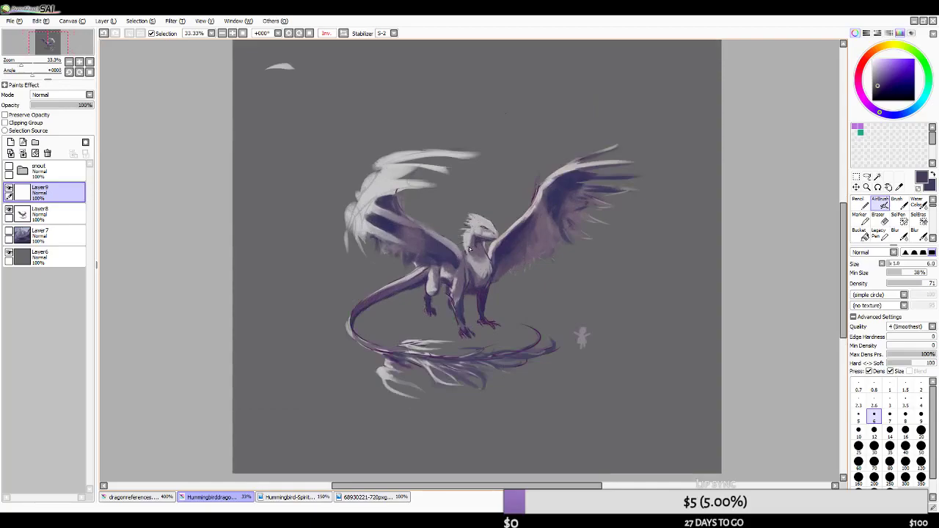
# - Restore the painting window beside the reference and examine the mirrored dragon's body, legs and feet up close
pyautogui.click(923, 22)
pyautogui.scroll(-1, 590, 312)
pyautogui.scroll(1, 590, 312)
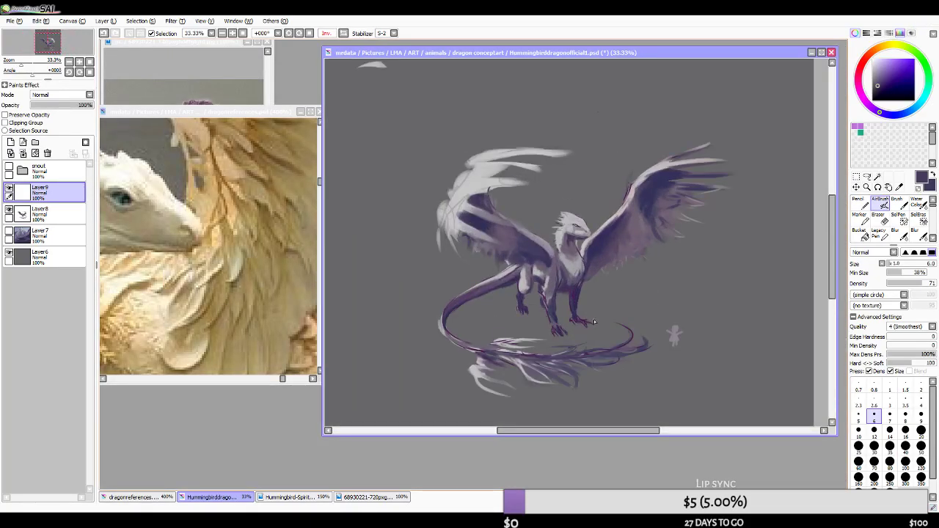
pyautogui.scroll(1, 563, 322)
pyautogui.scroll(1, 562, 322)
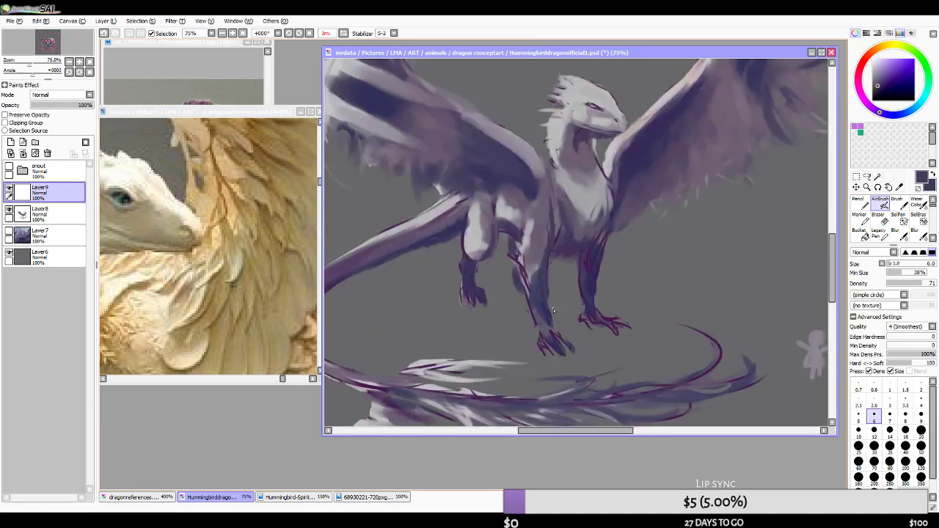
pyautogui.scroll(-1, 555, 310)
pyautogui.scroll(-1, 570, 347)
pyautogui.scroll(1, 567, 300)
pyautogui.scroll(1, 567, 299)
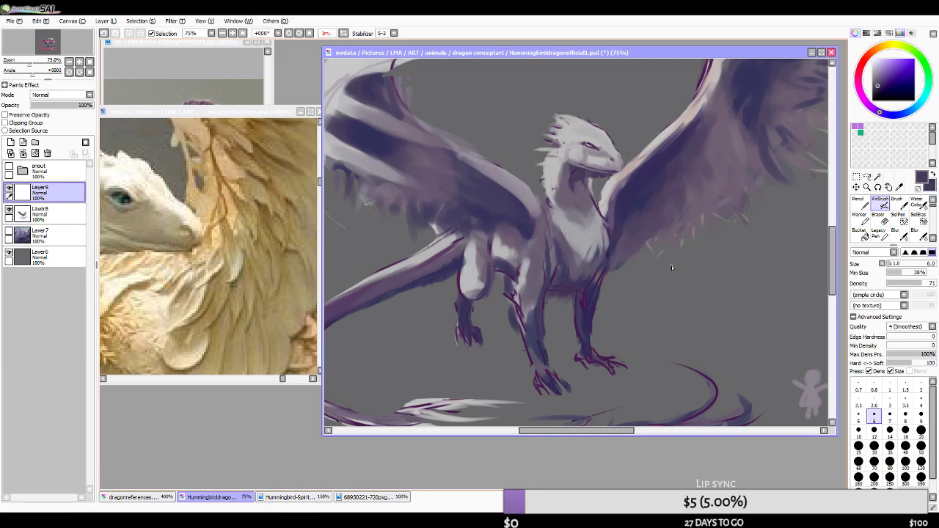
# - Make Layer8 active with the Eraser at size 25 in the unmirrored view
pyautogui.click(878, 220)
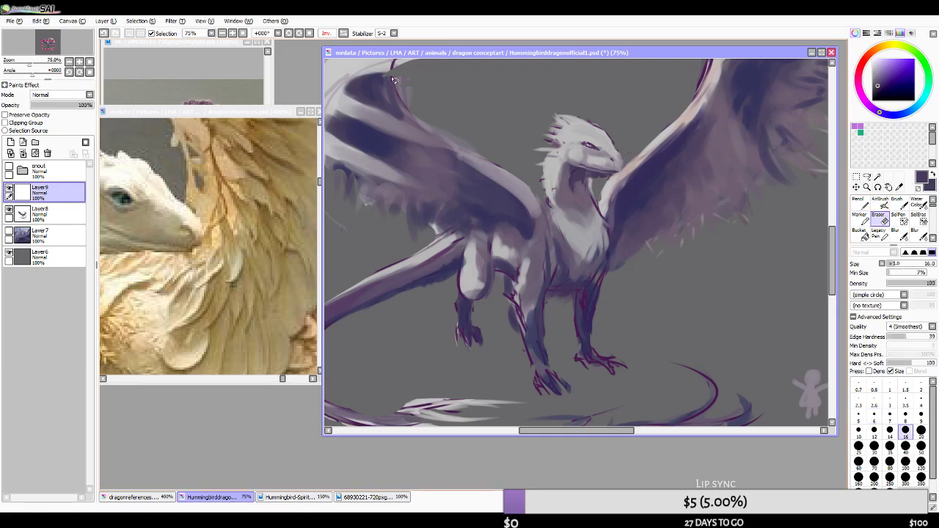
pyautogui.click(343, 33)
pyautogui.press(']')
pyautogui.press(']')
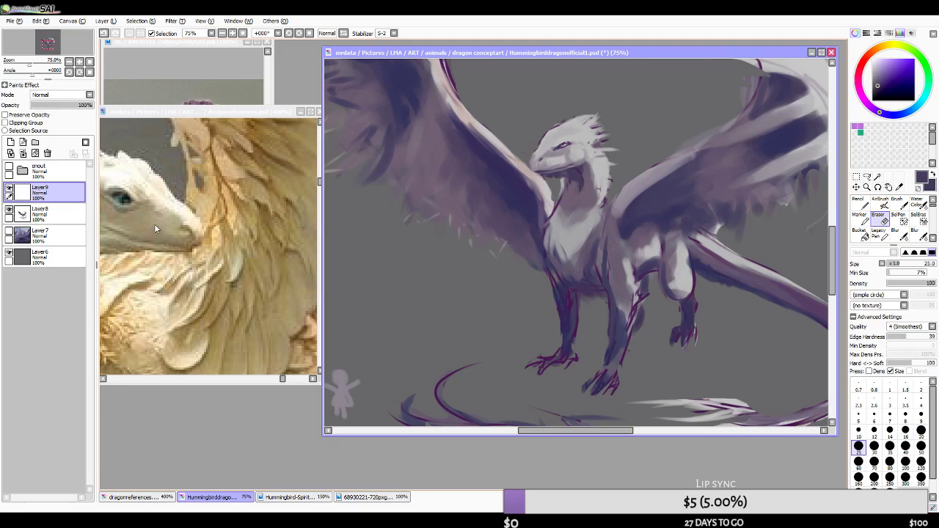
pyautogui.click(76, 217)
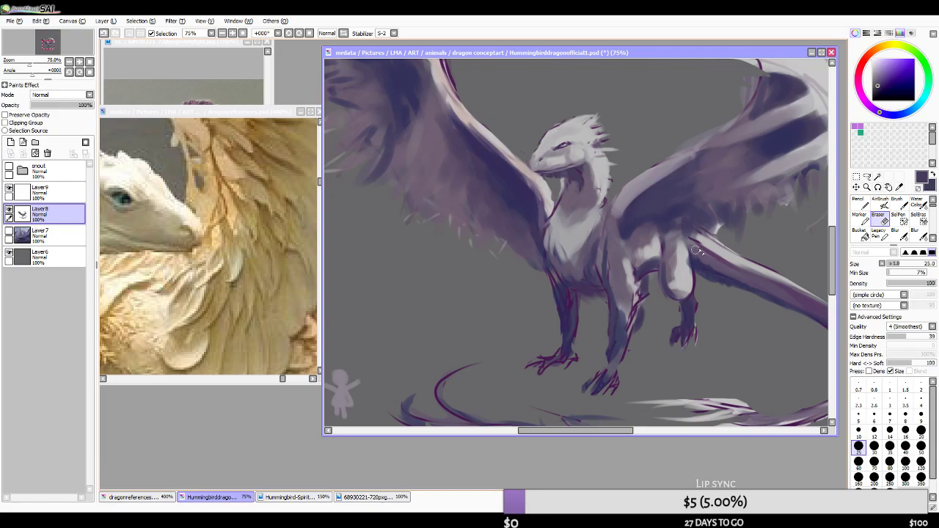
# - Examine the dragon's hind leg, tail base and overall silhouette against the full canvas
pyautogui.scroll(3, 576, 268)
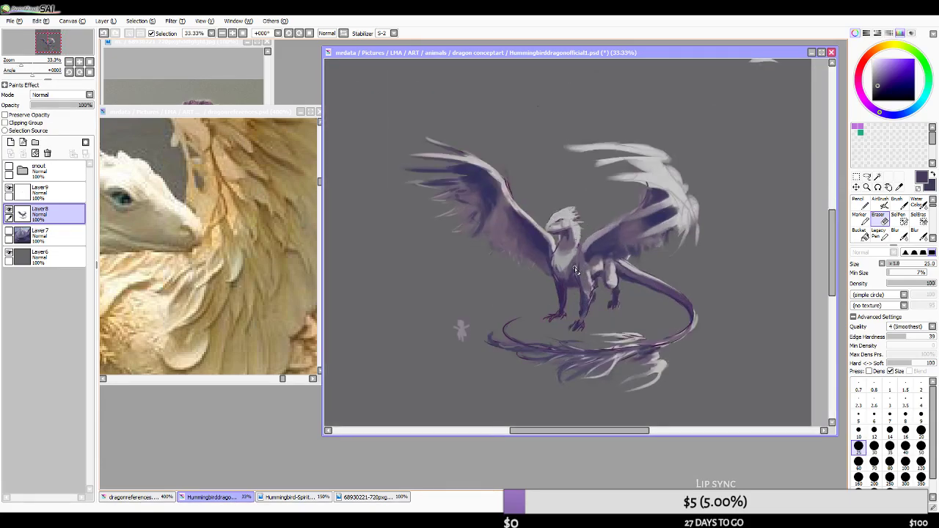
pyautogui.scroll(-3, 572, 272)
pyautogui.scroll(1, 566, 321)
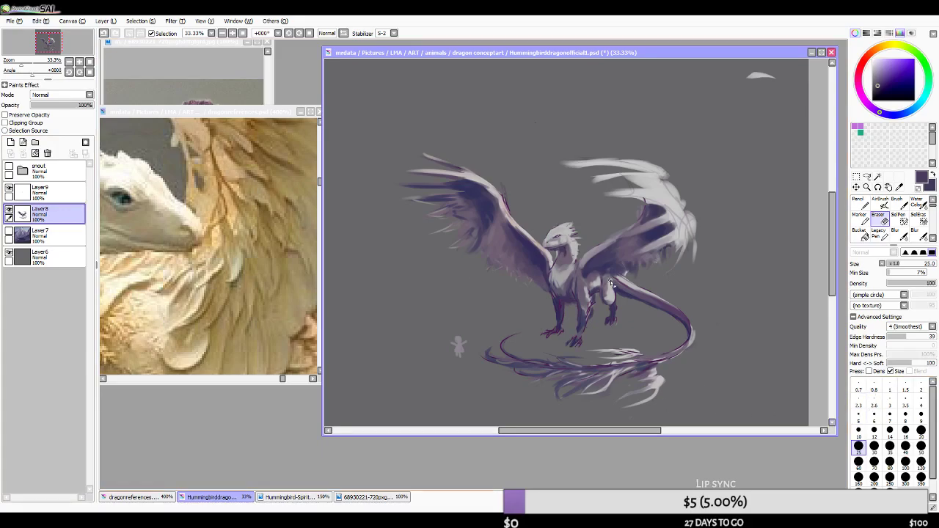
pyautogui.scroll(-1, 599, 245)
pyautogui.scroll(2, 599, 245)
pyautogui.scroll(-1, 598, 245)
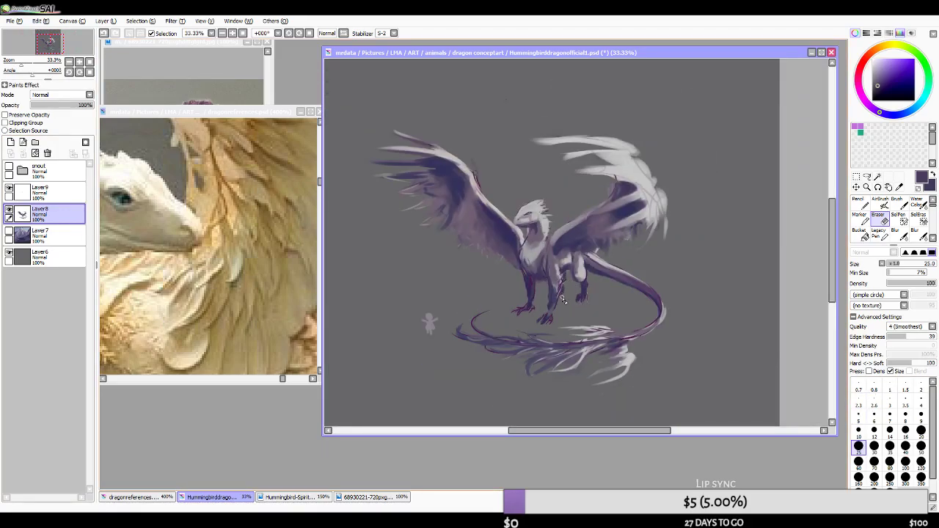
pyautogui.scroll(-1, 546, 293)
pyautogui.scroll(1, 544, 292)
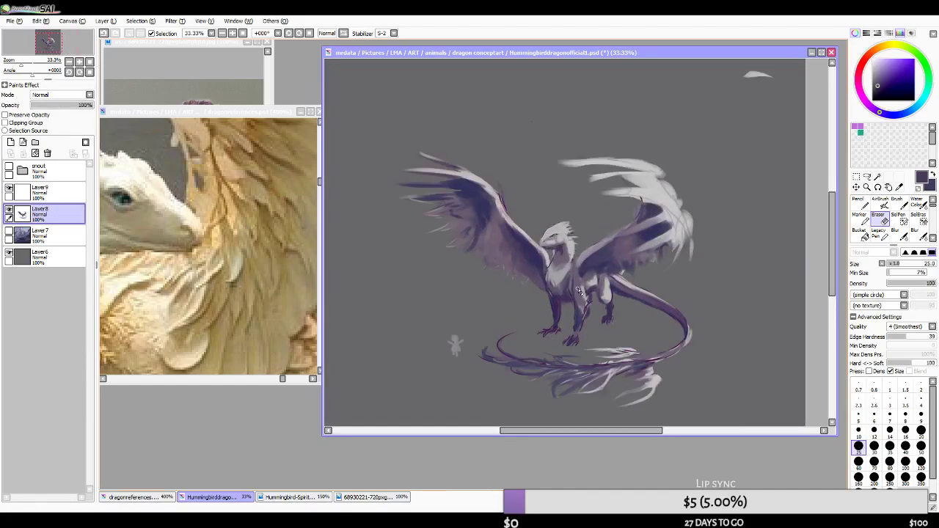
# - Darken the dragon's throat beneath the jaw with the AirBrush at size 60
pyautogui.click(879, 205)
pyautogui.press(']')
pyautogui.press(']')
pyautogui.press(']')
pyautogui.press(']')
pyautogui.press(']')
pyautogui.press(']')
pyautogui.press(']')
pyautogui.press(']')
pyautogui.press(']')
pyautogui.press(']')
pyautogui.press(']')
pyautogui.press(']')
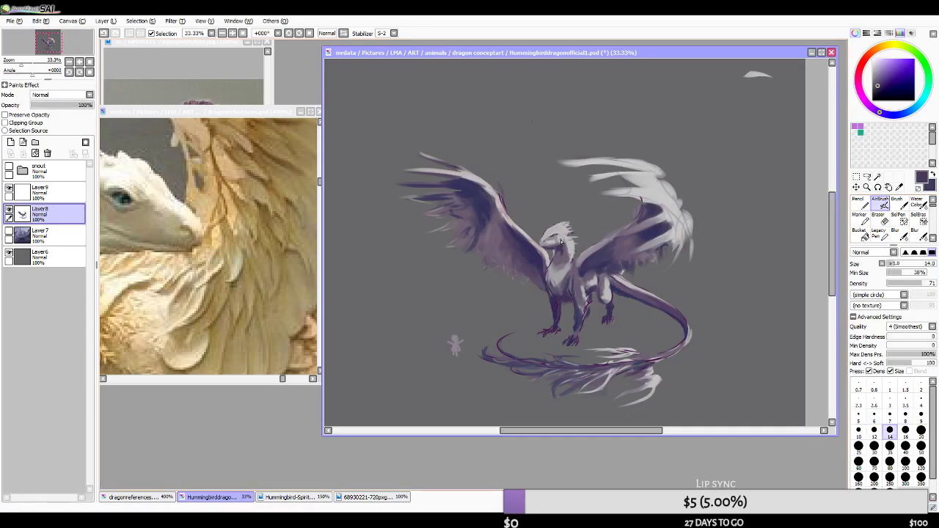
pyautogui.press(']')
pyautogui.press(']')
pyautogui.scroll(4, 572, 242)
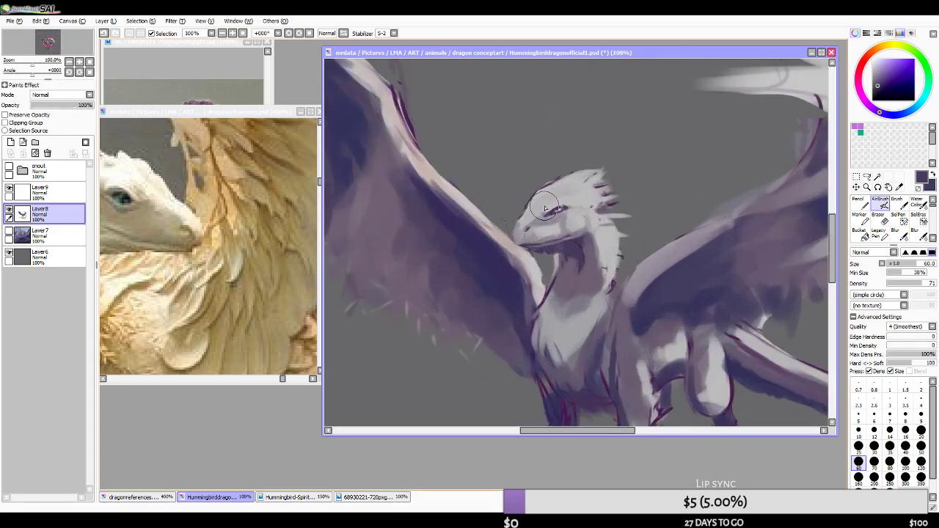
pyautogui.scroll(-2, 571, 242)
pyautogui.scroll(1, 569, 242)
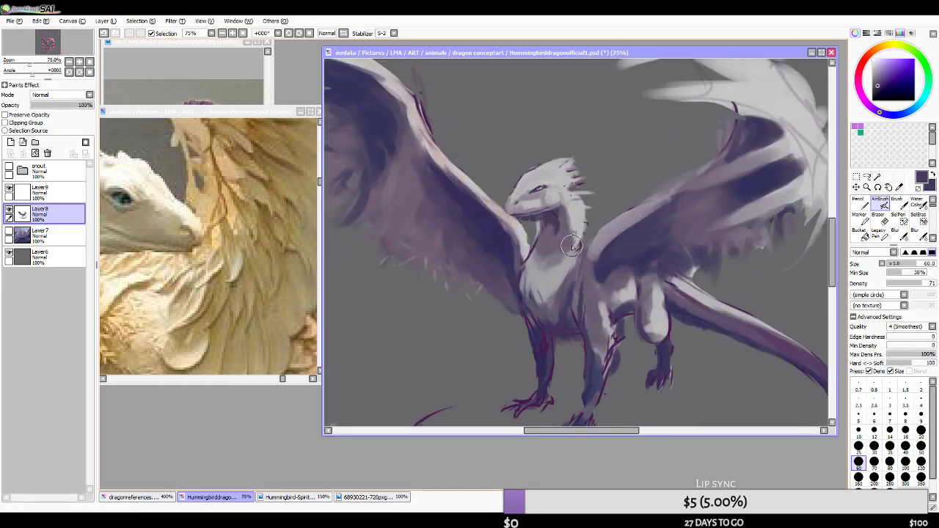
pyautogui.moveTo(548, 221); pyautogui.dragTo(542, 216)
# - Examine the whole dragon unmirrored and mirrored, including the wing's lower feather edge and chest up close
pyautogui.scroll(-1, 469, 276)
pyautogui.scroll(-1, 470, 277)
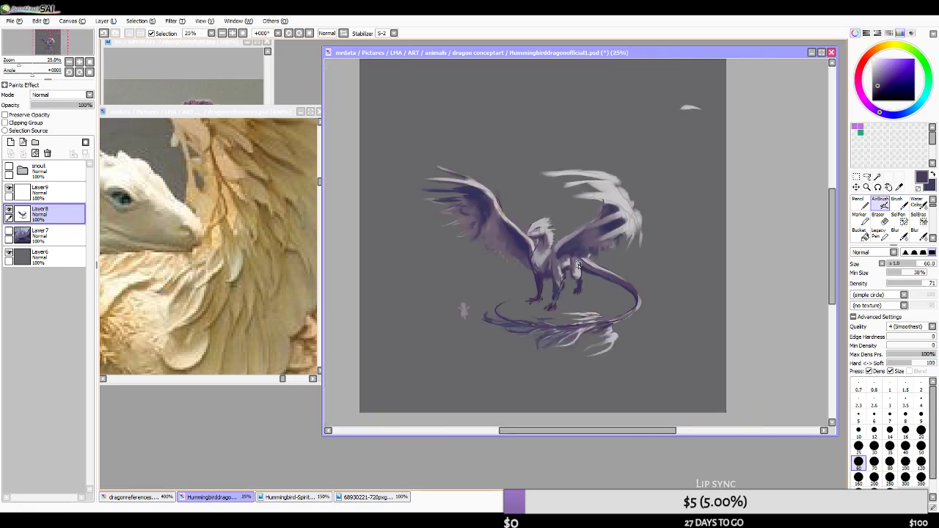
pyautogui.scroll(2, 557, 220)
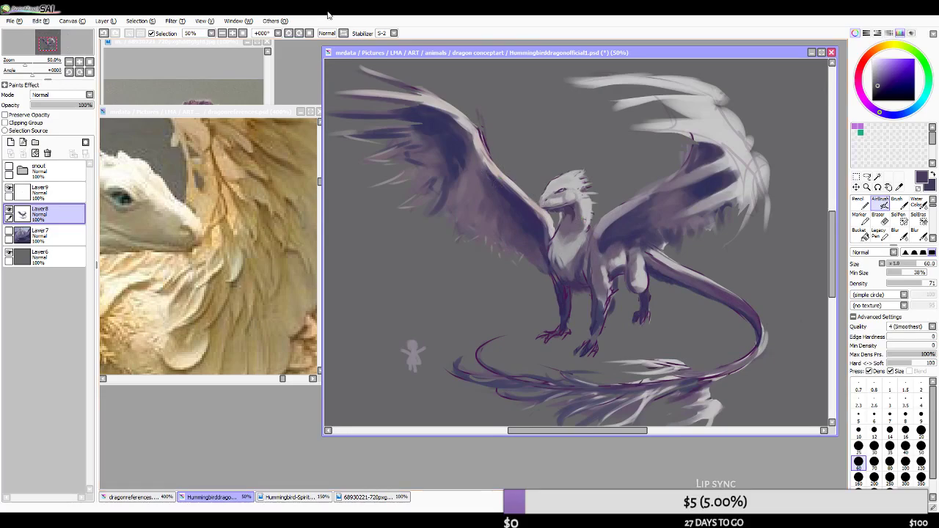
pyautogui.click(342, 33)
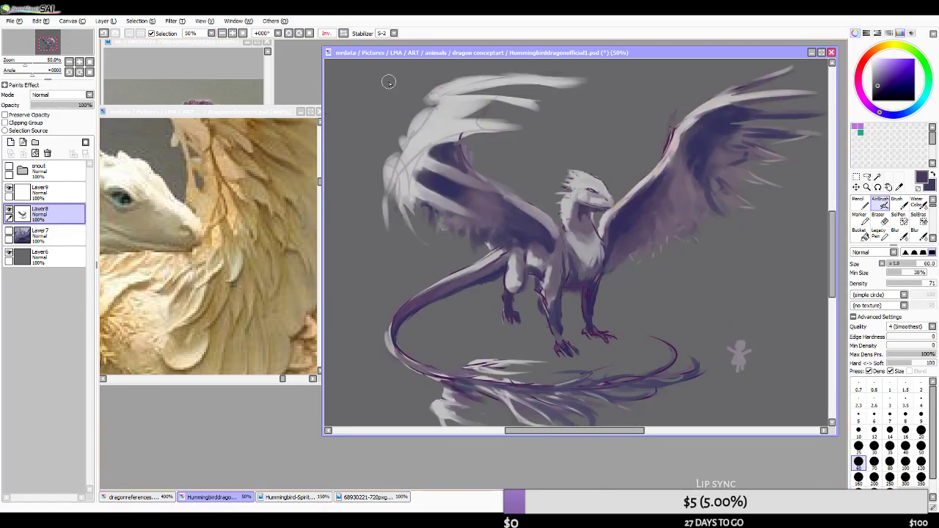
pyautogui.scroll(-2, 676, 275)
pyautogui.scroll(2, 675, 275)
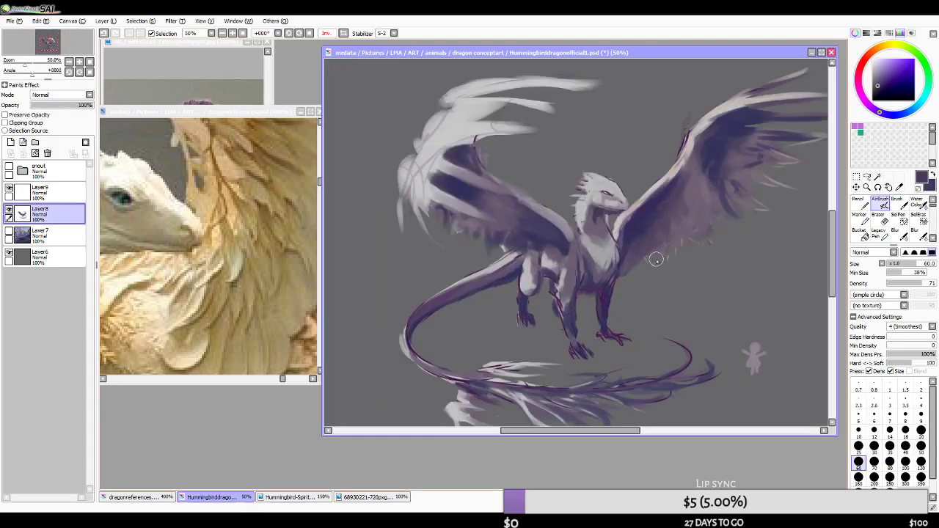
pyautogui.press('e')
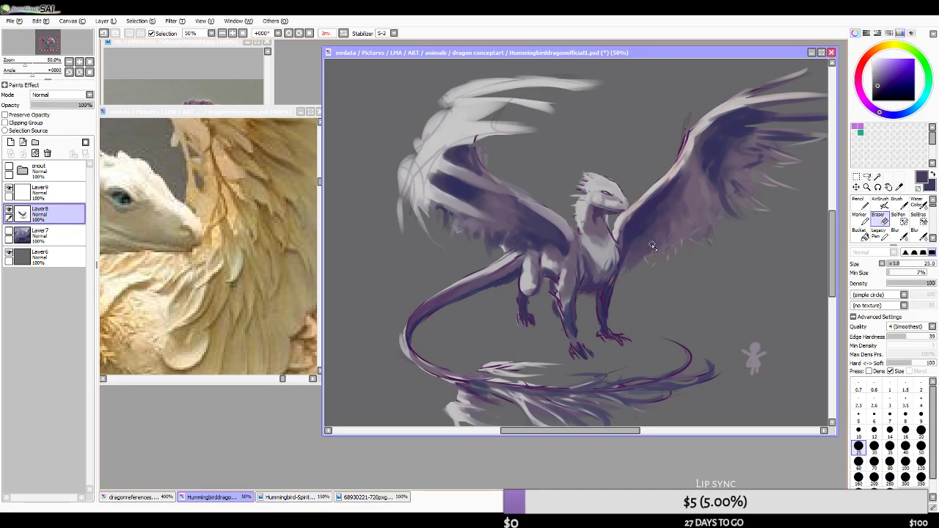
pyautogui.scroll(3, 680, 241)
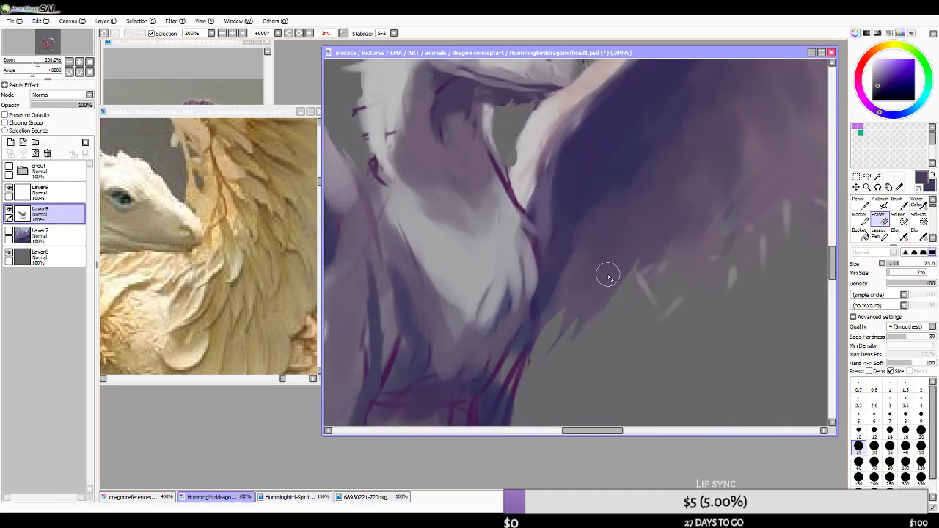
pyautogui.scroll(-5, 606, 272)
pyautogui.scroll(3, 563, 265)
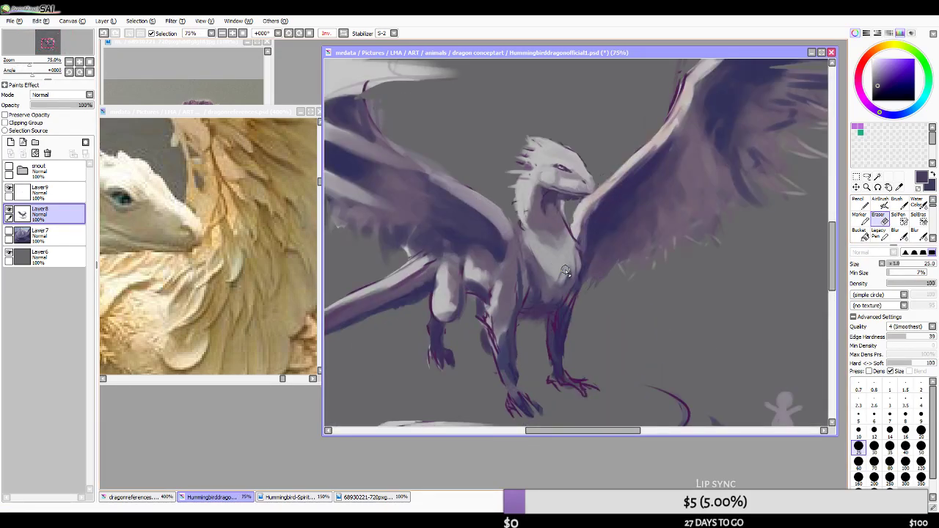
# - Shade the far foreleg below the chest with sampled dark purples using the AirBrush at sizes 16 and 20
pyautogui.press('v')
pyautogui.press('[')
pyautogui.press('[')
pyautogui.press('[')
pyautogui.press('[')
pyautogui.press('[')
pyautogui.press('[')
pyautogui.rightClick(556, 310)
pyautogui.moveTo(556, 310); pyautogui.dragTo(559, 349)
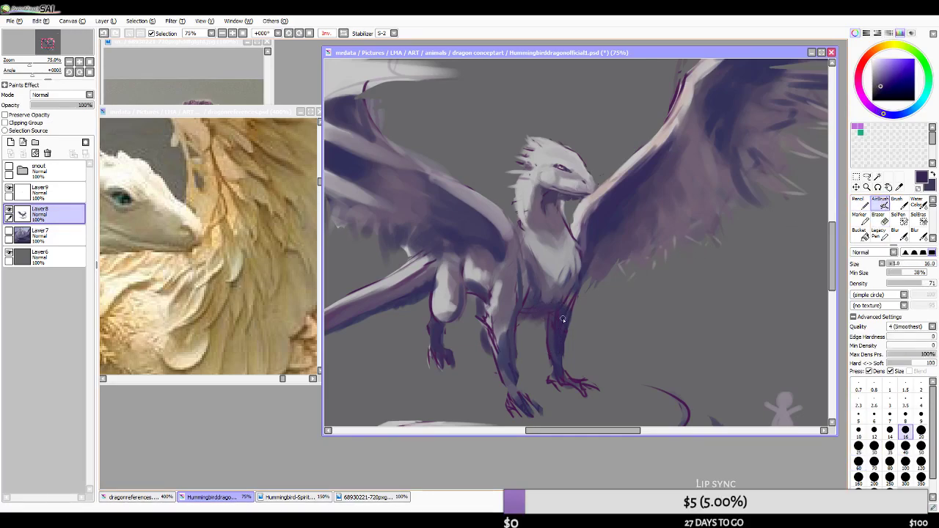
pyautogui.keyDown('alt'); pyautogui.click(563, 318); pyautogui.keyUp('alt')
pyautogui.press(']')
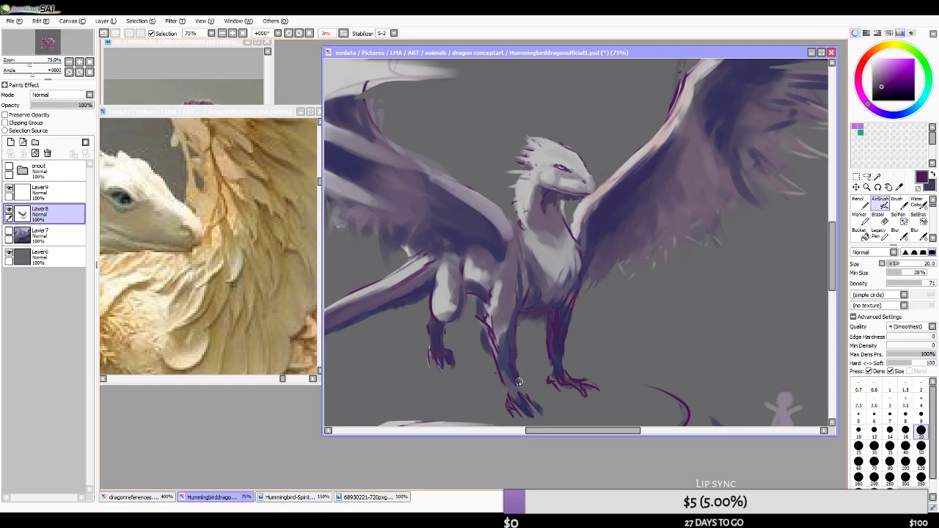
# - Shade the near foreleg's upper shin with sampled dark purples, enlarging the AirBrush to size 35
pyautogui.press(']')
pyautogui.press(']')
pyautogui.press(']')
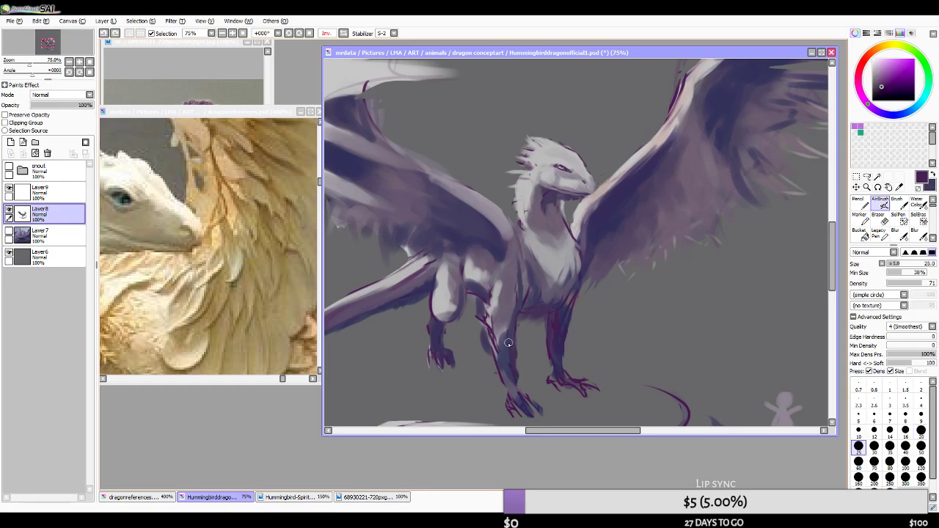
pyautogui.keyDown('alt'); pyautogui.click(507, 344); pyautogui.keyUp('alt')
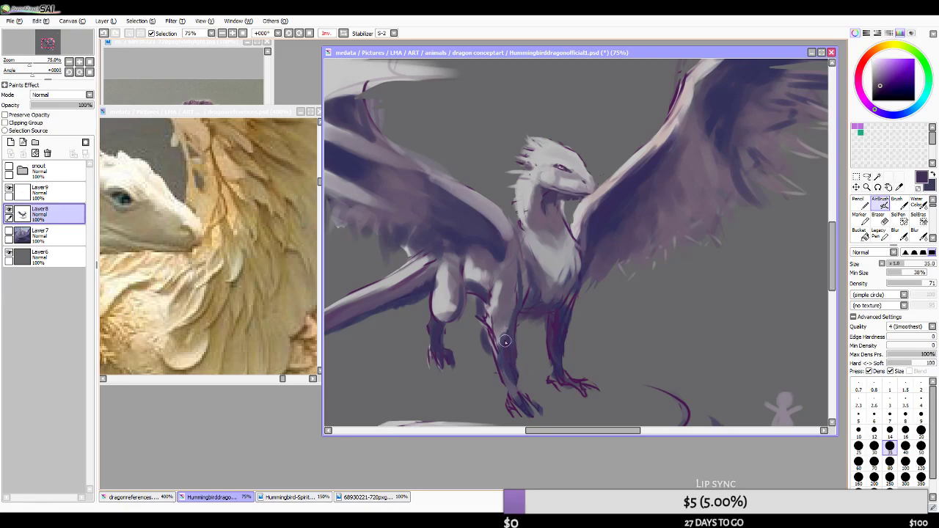
pyautogui.keyDown('alt'); pyautogui.click(561, 314); pyautogui.keyUp('alt')
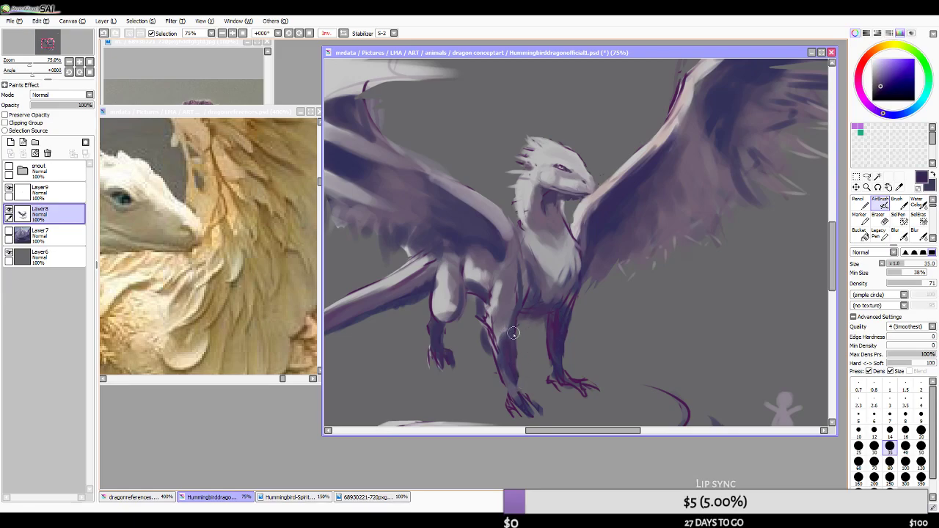
# - Refine the near foreleg's lower shin and ankle with sampled violet tones using the AirBrush at size 20
pyautogui.press('[')
pyautogui.press('[')
pyautogui.press('[')
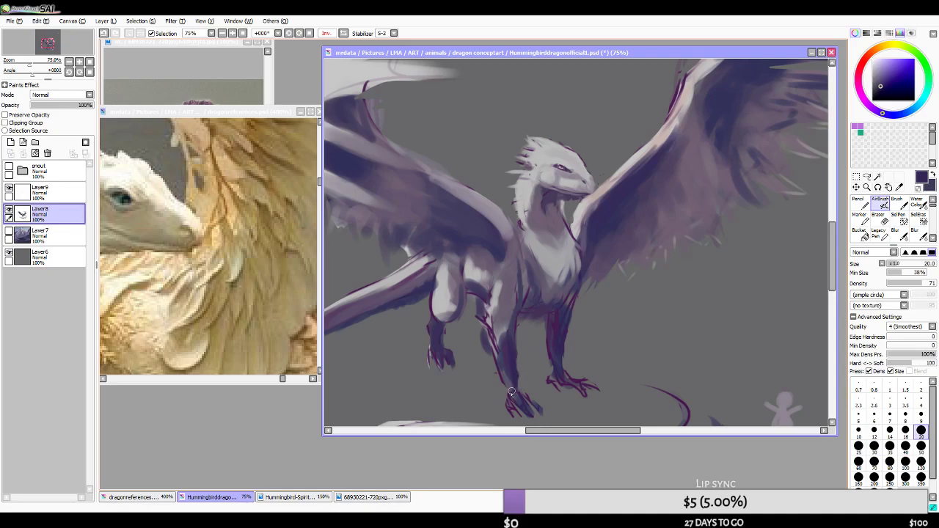
pyautogui.keyDown('alt'); pyautogui.click(506, 383); pyautogui.keyUp('alt')
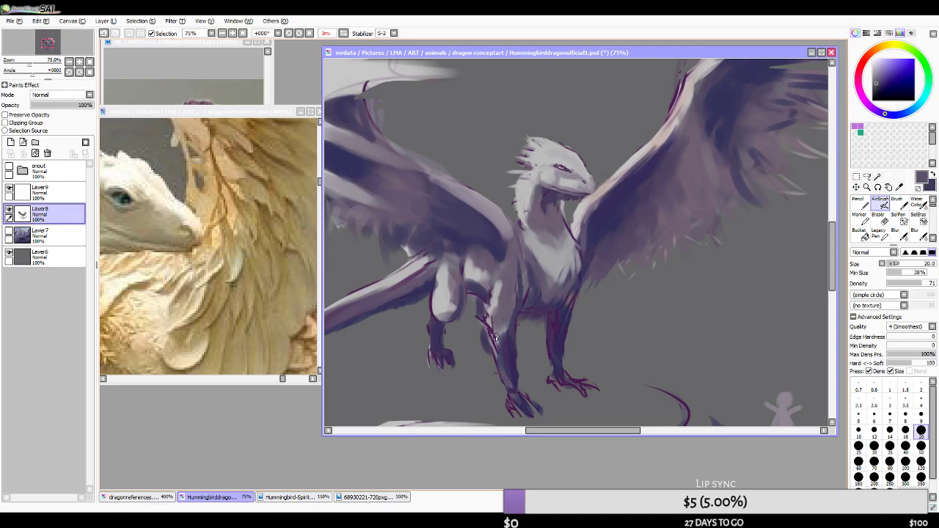
# - Return to the unmirrored view and refine the near foreleg's knee with a sampled grey-violet at AirBrush size 14
pyautogui.press('h')
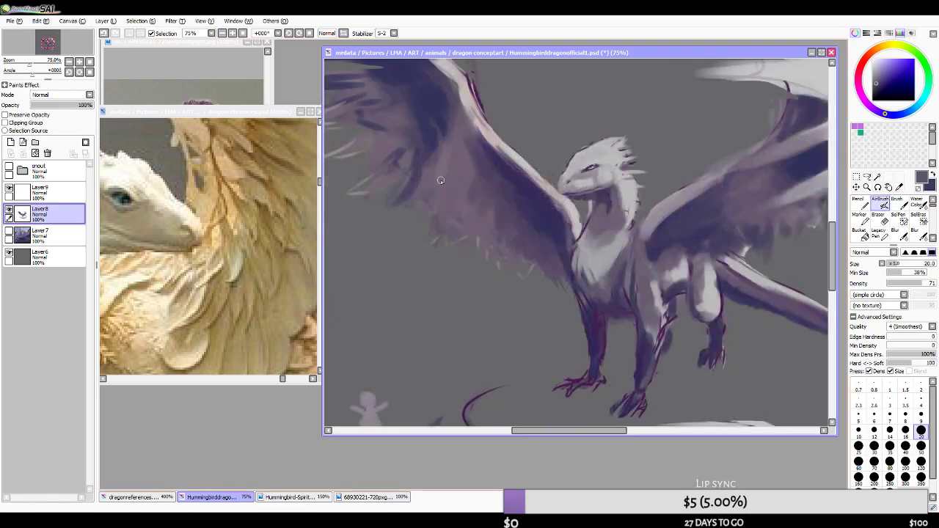
pyautogui.press('[')
pyautogui.press('[')
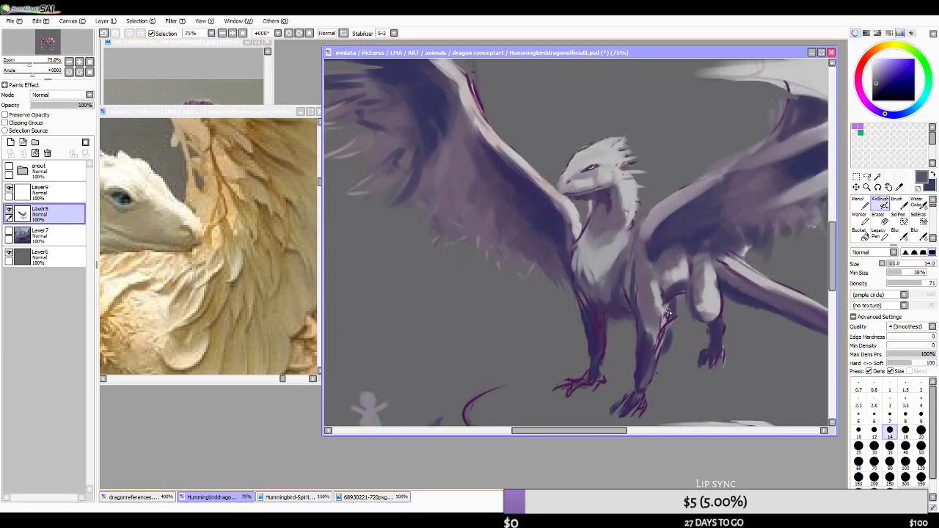
pyautogui.keyDown('alt'); pyautogui.click(655, 324); pyautogui.keyUp('alt')
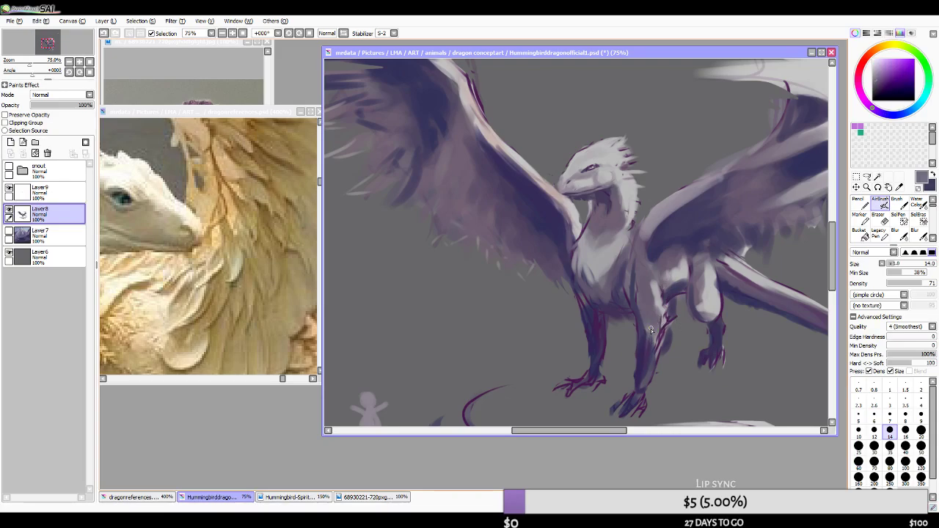
# - Try a size 25 AirBrush stroke down the near foreleg's shin to the ankle
pyautogui.press(']')
pyautogui.press(']')
pyautogui.press(']')
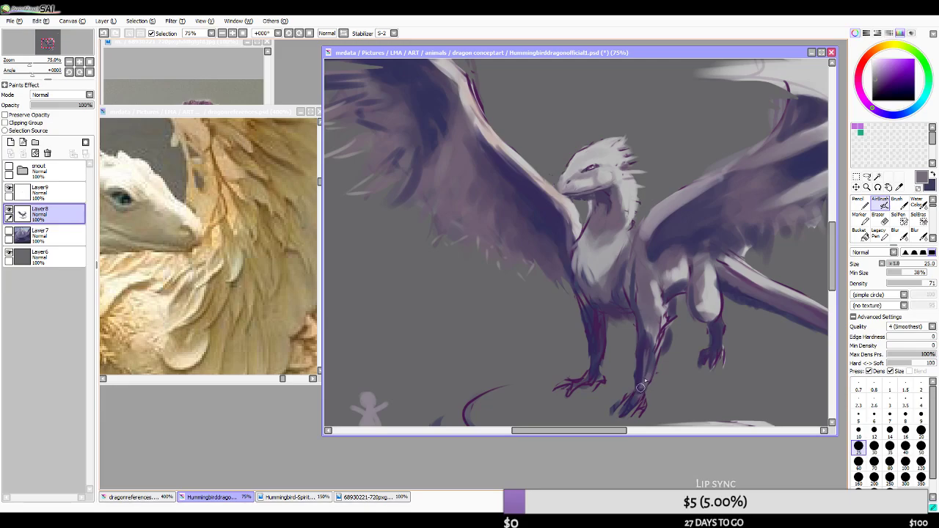
pyautogui.moveTo(650, 346); pyautogui.dragTo(641, 382)
pyautogui.rightClick(646, 352)
pyautogui.hotkey('ctrl', 'z')
# - Sample dark purple from the near foreleg's shin and set the AirBrush to size 16
pyautogui.keyDown('alt'); pyautogui.click(645, 357); pyautogui.keyUp('alt')
pyautogui.press('[')
pyautogui.press('[')
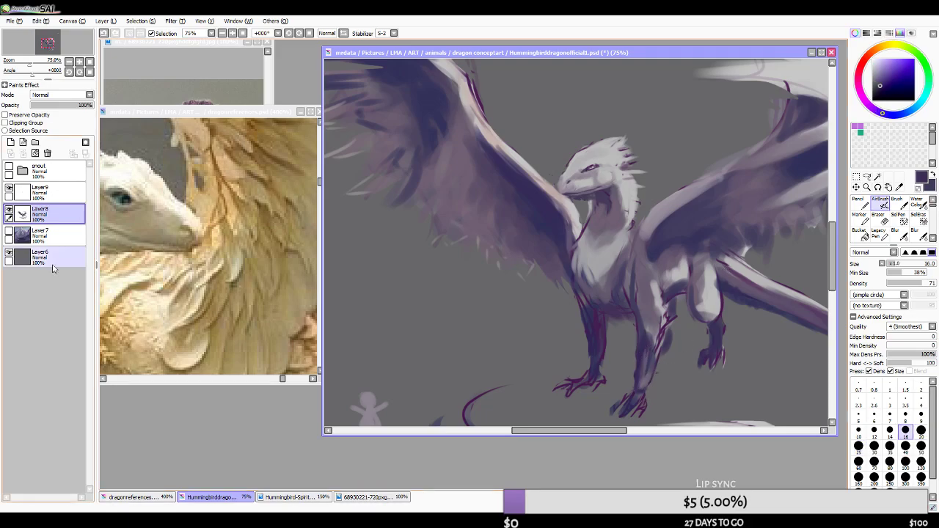
pyautogui.hotkey('alt', 'Tab')
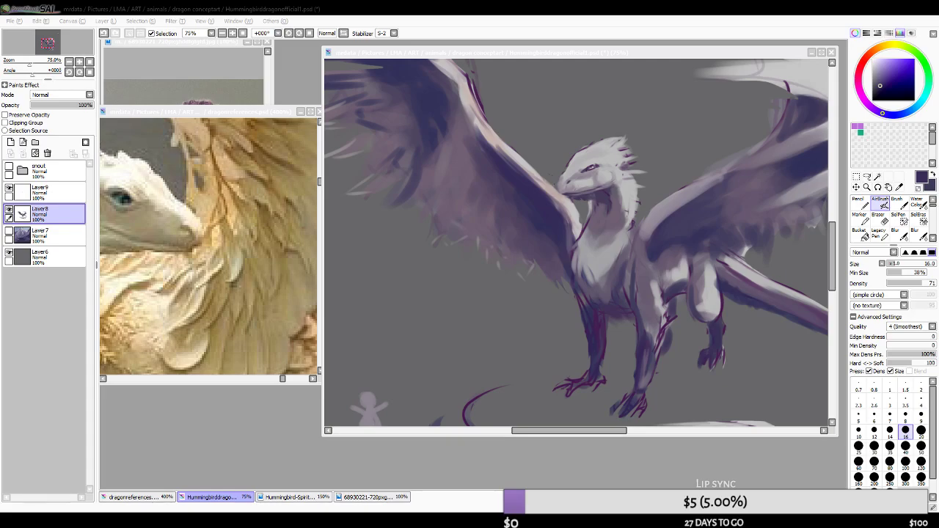
# - Try AirBrush strokes across the dragon's neck and head feathers
pyautogui.moveTo(603, 200)
pyautogui.mouseDown()
pyautogui.moveTo(640, 160)
pyautogui.moveTo(627, 187)
pyautogui.mouseUp()
pyautogui.moveTo(689, 165)
pyautogui.mouseDown()
pyautogui.moveTo(557, 119)
pyautogui.moveTo(543, 143)
pyautogui.moveTo(601, 123)
pyautogui.moveTo(586, 190)
pyautogui.mouseUp()
pyautogui.hotkey('ctrl', 'z')
# - Examine the dragon's pose and silhouette unmirrored and mirrored, both up close and against the full canvas
pyautogui.scroll(-2, 658, 283)
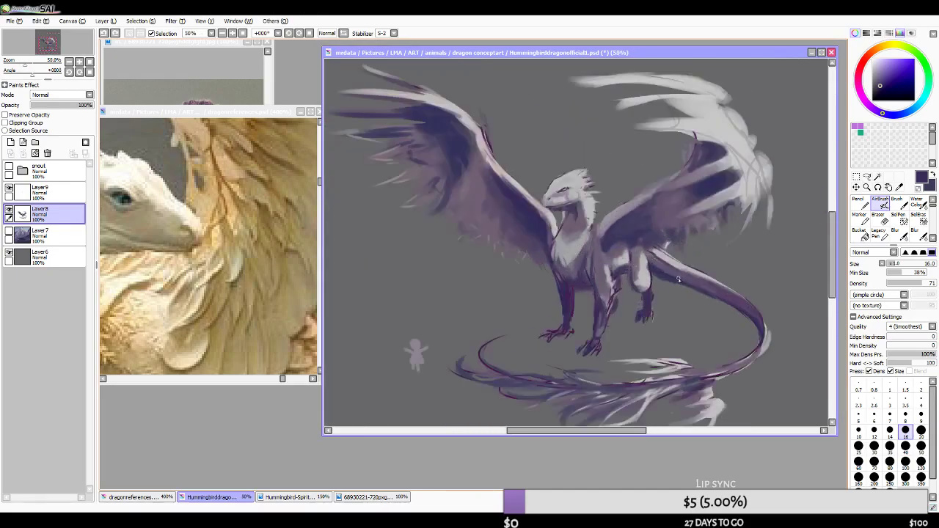
pyautogui.scroll(1, 677, 277)
pyautogui.scroll(-3, 677, 339)
pyautogui.scroll(1, 630, 277)
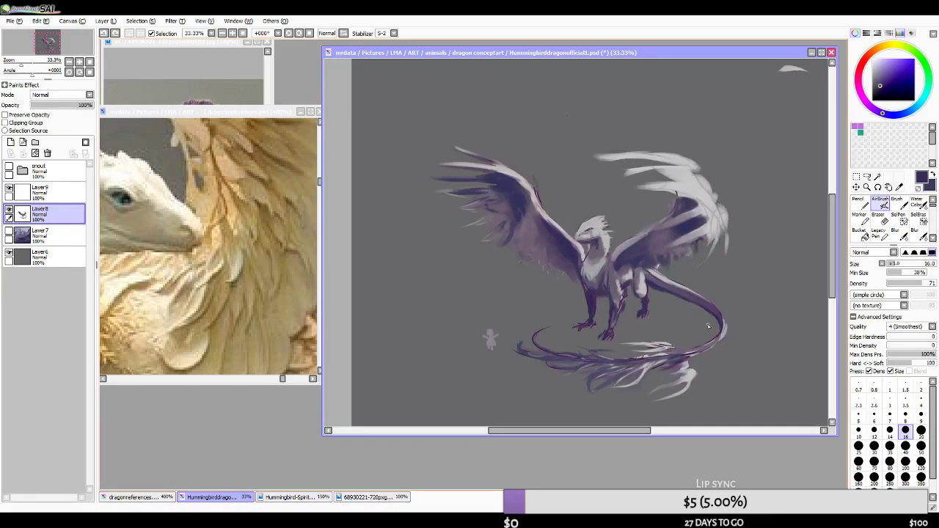
pyautogui.click(343, 34)
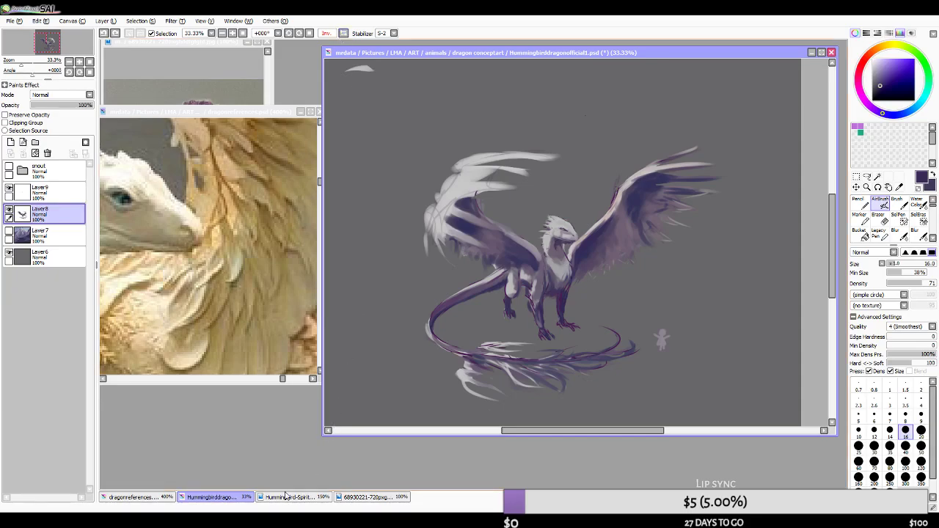
pyautogui.scroll(-1, 601, 236)
pyautogui.scroll(1, 576, 260)
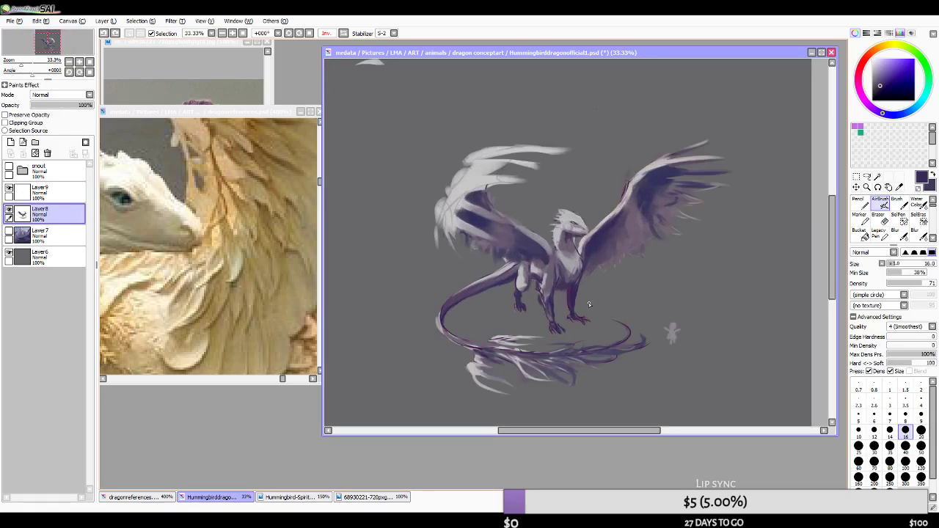
pyautogui.scroll(1, 550, 305)
pyautogui.scroll(-1, 547, 304)
pyautogui.scroll(1, 547, 305)
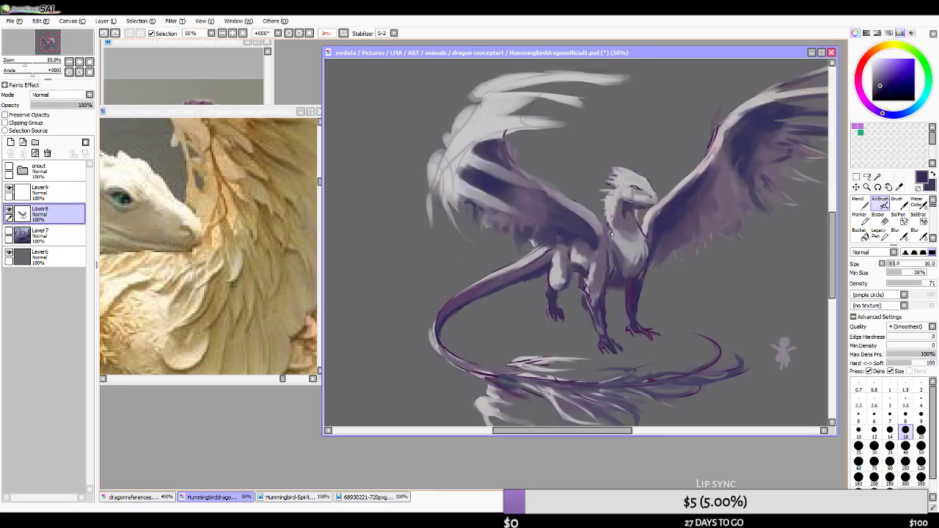
pyautogui.scroll(-1, 533, 250)
pyautogui.scroll(1, 533, 242)
pyautogui.scroll(-1, 564, 253)
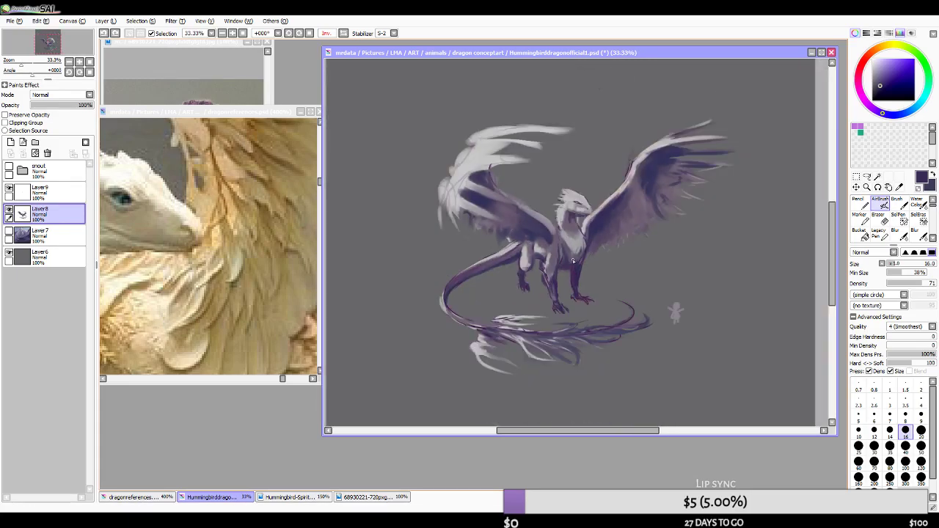
pyautogui.scroll(1, 599, 261)
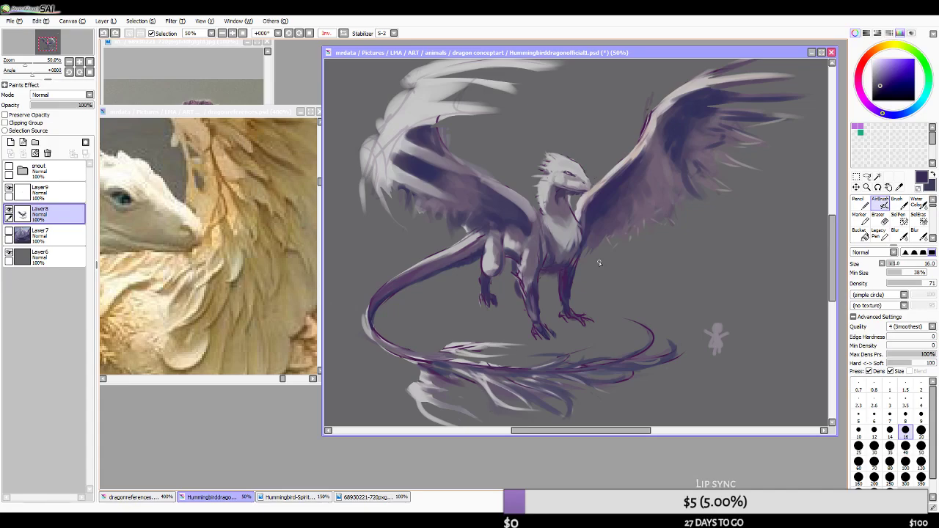
pyautogui.scroll(-3, 598, 261)
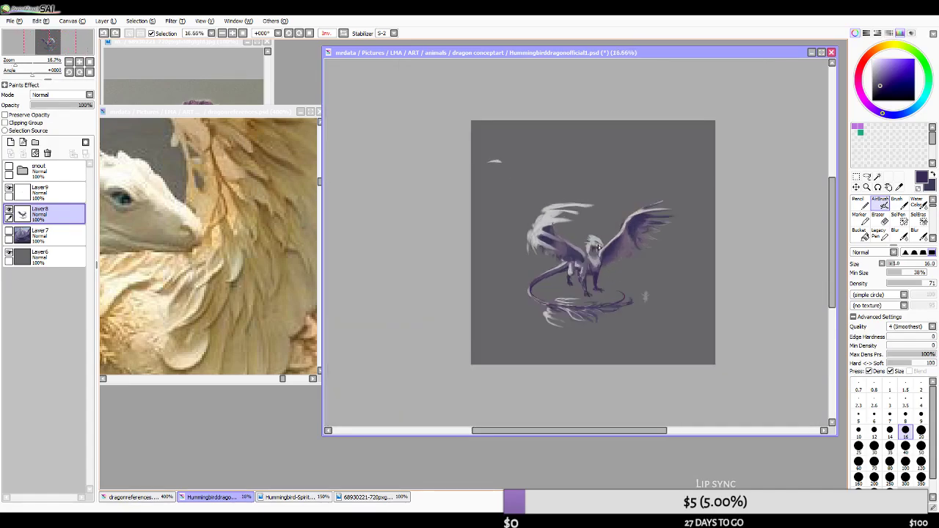
pyautogui.scroll(1, 595, 239)
pyautogui.scroll(1, 594, 234)
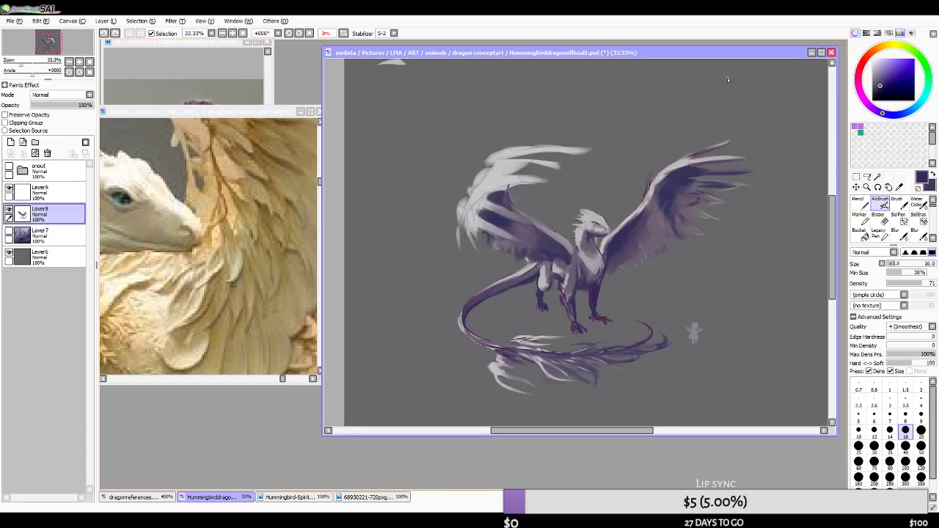
# - Maximize the painting window and compare the dragon in the unmirrored and mirrored views
pyautogui.click(821, 52)
pyautogui.scroll(1, 424, 282)
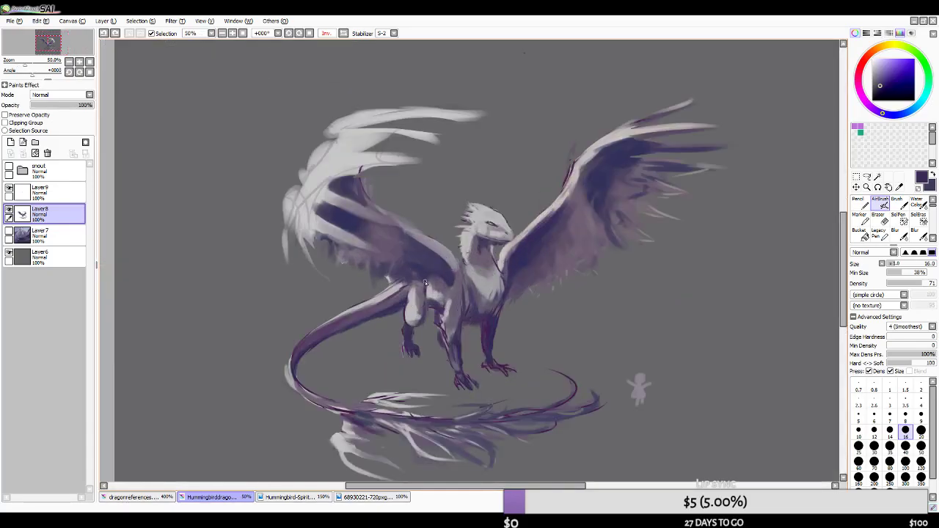
pyautogui.click(344, 33)
pyautogui.click(345, 34)
# - Paint inside the dragon's eye with a sampled light grey using the AirBrush at size 5 in the mirrored view
pyautogui.scroll(4, 542, 240)
pyautogui.press('Tab')
pyautogui.press('Tab')
pyautogui.scroll(2, 510, 240)
pyautogui.scroll(1, 509, 240)
pyautogui.press('[')
pyautogui.press('[')
pyautogui.press('[')
pyautogui.press('[')
pyautogui.press('[')
pyautogui.press('[')
pyautogui.press('[')
pyautogui.press('[')
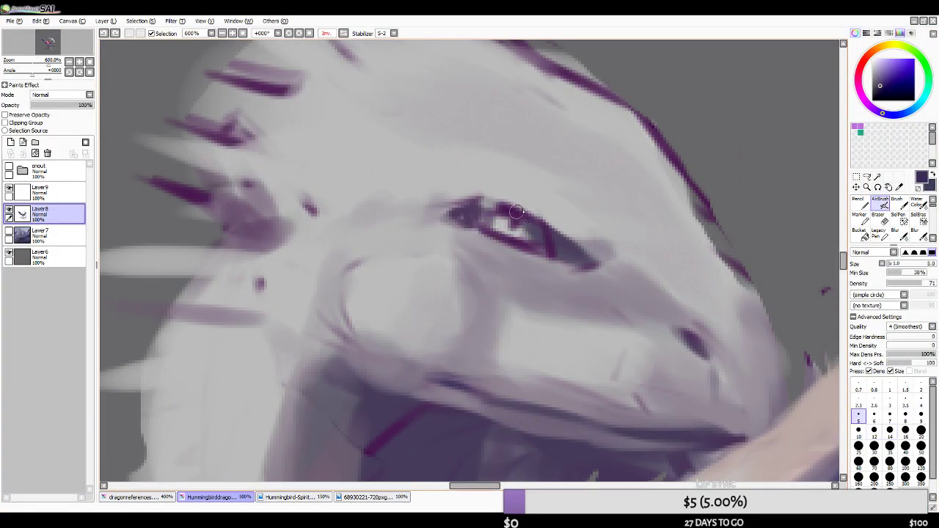
pyautogui.rightClick(511, 218)
pyautogui.moveTo(501, 226); pyautogui.dragTo(525, 239)
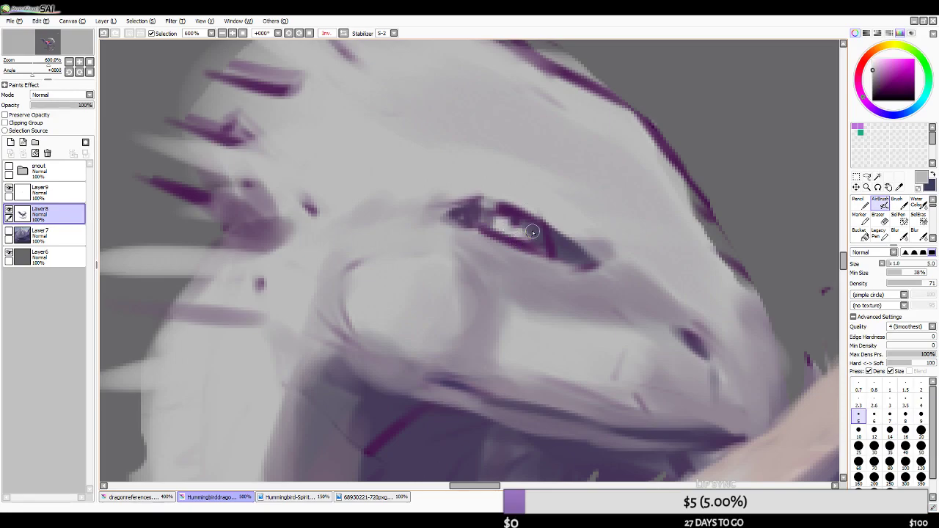
# - Refine the pupil and highlight inside the dragon's eye with sampled dark purple and light grey, using the AirBrush at size 2
pyautogui.keyDown('alt'); pyautogui.click(516, 215); pyautogui.keyUp('alt')
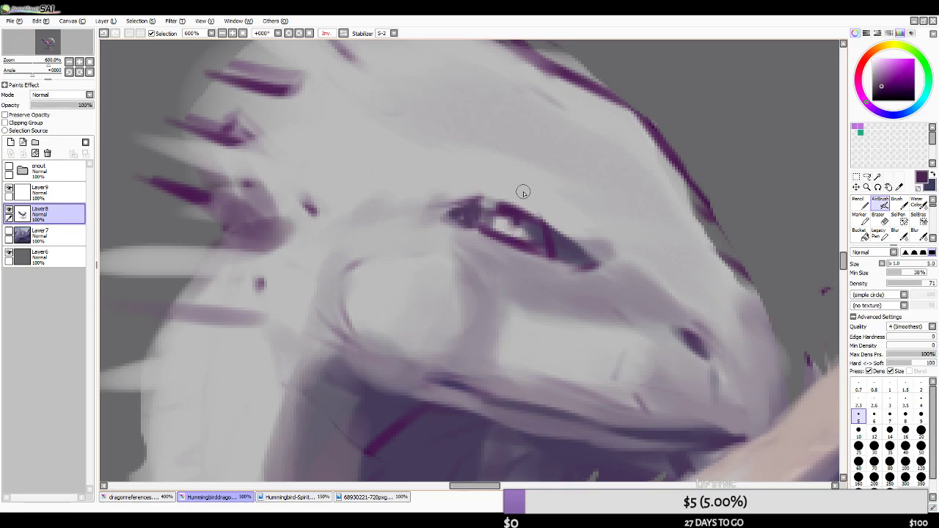
pyautogui.scroll(-7, 522, 193)
pyautogui.scroll(9, 549, 152)
pyautogui.press('[')
pyautogui.press('[')
pyautogui.press('[')
pyautogui.press('[')
pyautogui.press('[')
pyautogui.press('[')
pyautogui.keyDown('alt'); pyautogui.click(378, 258); pyautogui.keyUp('alt')
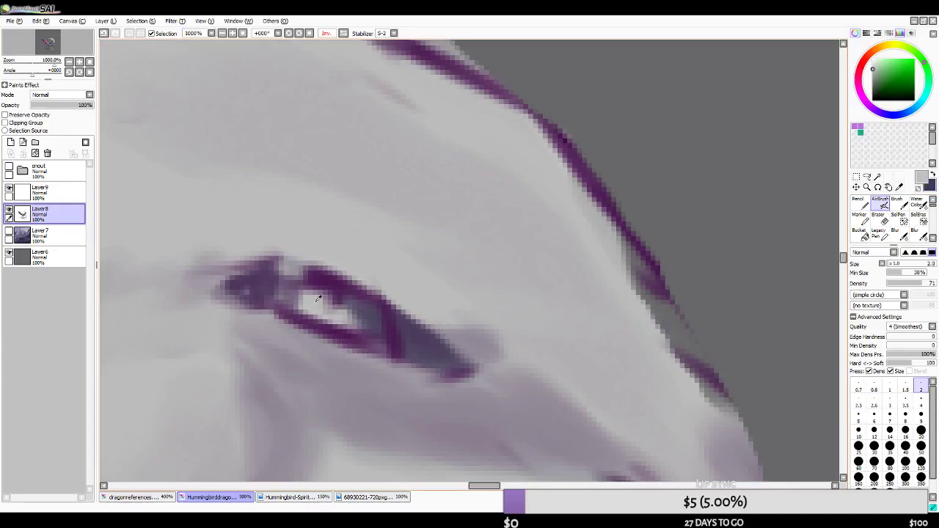
pyautogui.keyDown('alt'); pyautogui.click(314, 299); pyautogui.keyUp('alt')
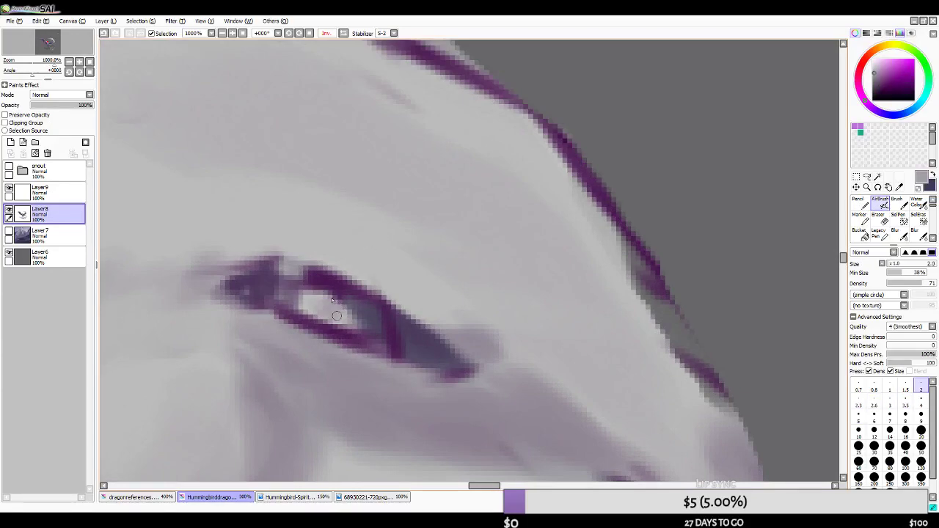
pyautogui.keyDown('alt'); pyautogui.click(344, 292); pyautogui.keyUp('alt')
pyautogui.moveTo(333, 302)
pyautogui.mouseDown()
pyautogui.moveTo(321, 310)
pyautogui.moveTo(332, 322)
pyautogui.mouseUp()
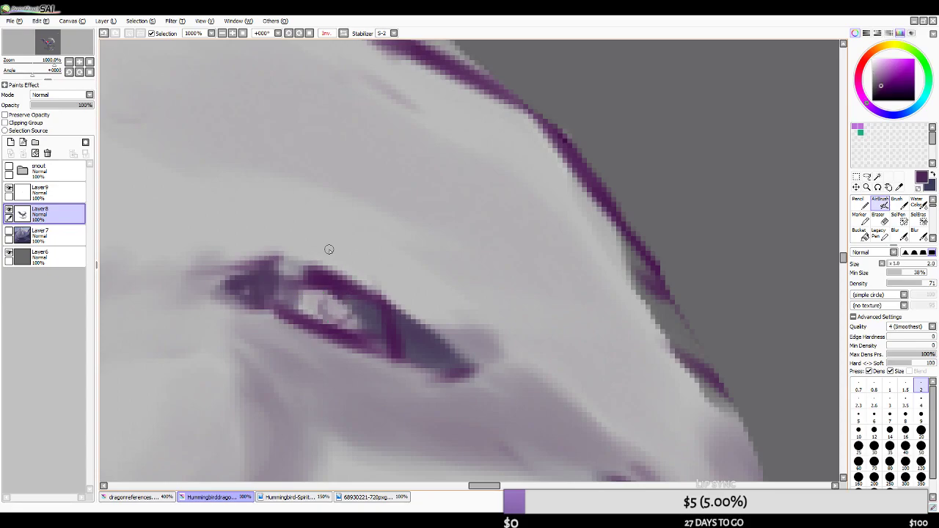
# - Paint the base of the dragon's neck and its chest with sampled greys, using the AirBrush at sizes 16 and 40
pyautogui.scroll(-7, 329, 250)
pyautogui.scroll(4, 330, 249)
pyautogui.scroll(-5, 415, 237)
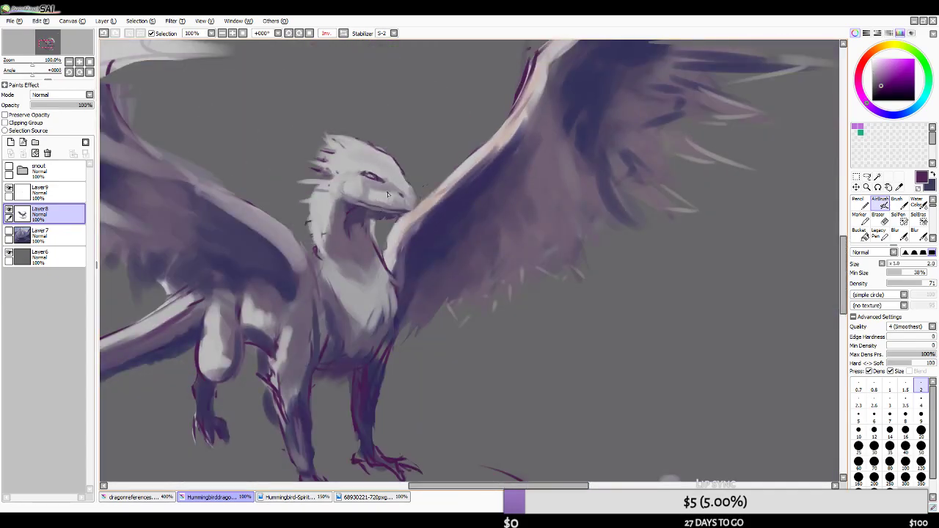
pyautogui.scroll(-2, 385, 196)
pyautogui.scroll(1, 373, 170)
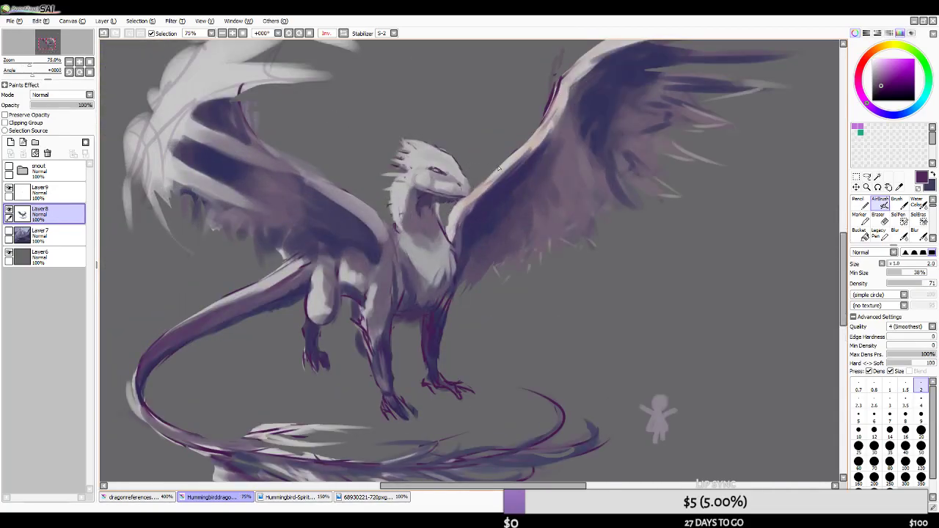
pyautogui.scroll(3, 449, 193)
pyautogui.press(']')
pyautogui.press(']')
pyautogui.press(']')
pyautogui.press(']')
pyautogui.press(']')
pyautogui.keyDown('alt'); pyautogui.click(394, 246); pyautogui.keyUp('alt')
pyautogui.press(']')
pyautogui.press(']')
pyautogui.press(']')
pyautogui.press(']')
pyautogui.press(']')
pyautogui.press(']')
pyautogui.press(']')
pyautogui.press(']')
pyautogui.press(']')
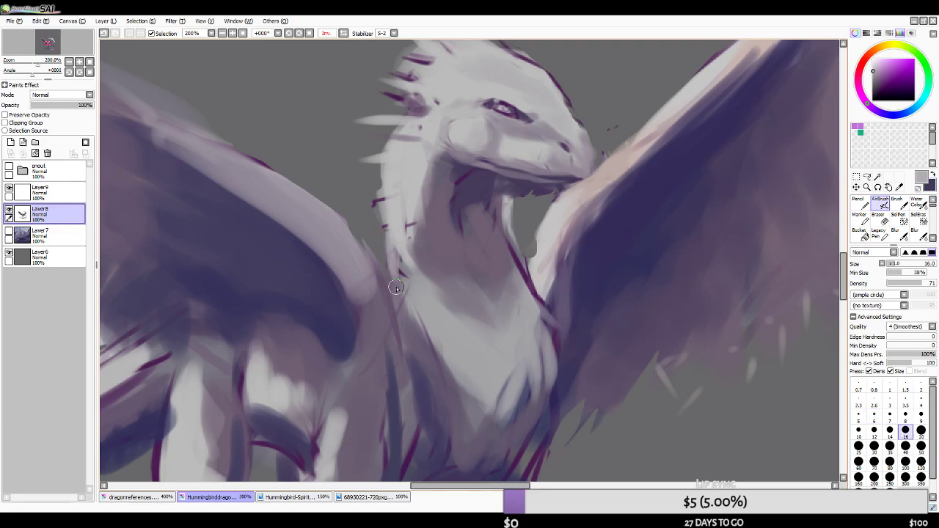
pyautogui.keyDown('alt'); pyautogui.click(393, 249); pyautogui.keyUp('alt')
pyautogui.moveTo(392, 251); pyautogui.dragTo(427, 340)
pyautogui.press(']')
pyautogui.press(']')
pyautogui.press(']')
pyautogui.press(']')
pyautogui.press(']')
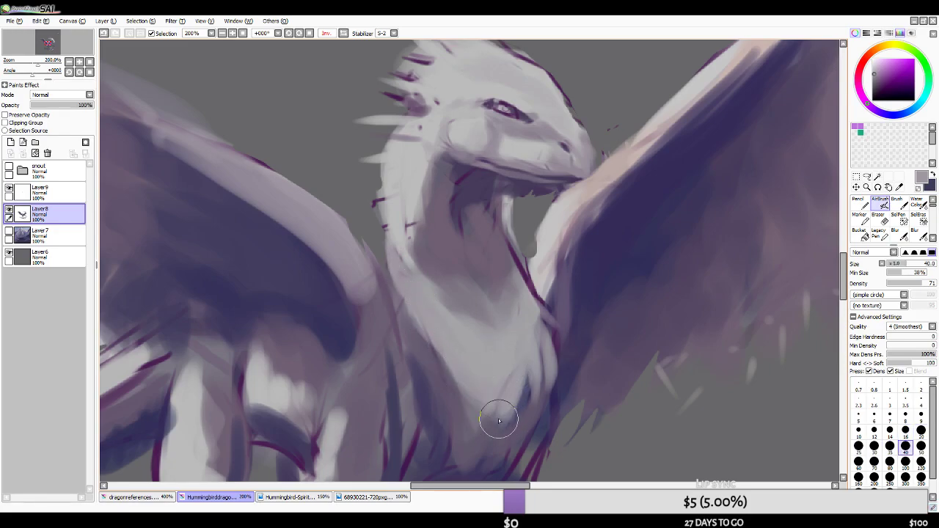
# - Cover the purple sketch marks along the back of the neck with sampled light grey, using the AirBrush at size 12
pyautogui.keyDown('alt'); pyautogui.click(384, 220); pyautogui.keyUp('alt')
pyautogui.press('[')
pyautogui.press('[')
pyautogui.press('[')
pyautogui.press('[')
pyautogui.press('[')
pyautogui.press('[')
pyautogui.press('[')
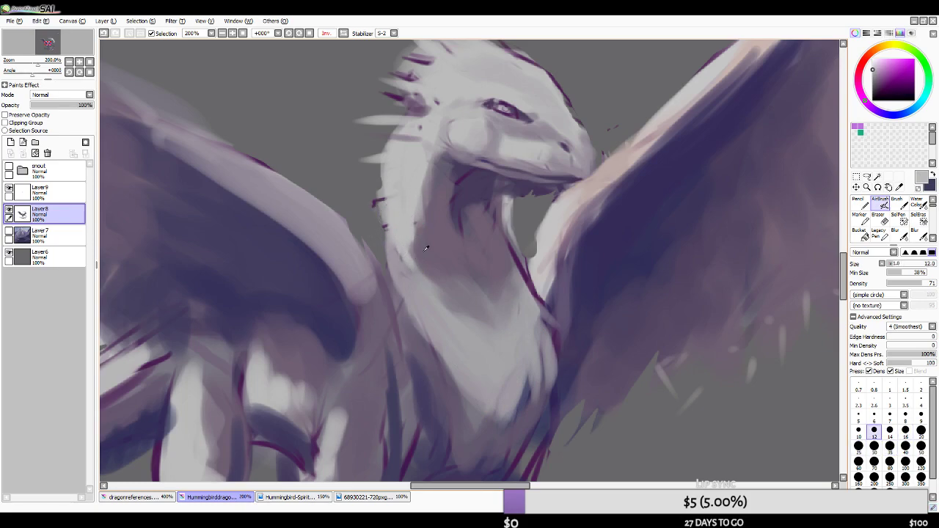
pyautogui.keyDown('alt'); pyautogui.click(421, 220); pyautogui.keyUp('alt')
pyautogui.moveTo(425, 178)
pyautogui.mouseDown()
pyautogui.moveTo(419, 221)
pyautogui.moveTo(397, 269)
pyautogui.mouseUp()
pyautogui.keyDown('alt'); pyautogui.click(404, 232); pyautogui.keyUp('alt')
pyautogui.moveTo(388, 193)
pyautogui.mouseDown()
pyautogui.moveTo(374, 209)
pyautogui.moveTo(393, 215)
pyautogui.moveTo(390, 234)
pyautogui.mouseUp()
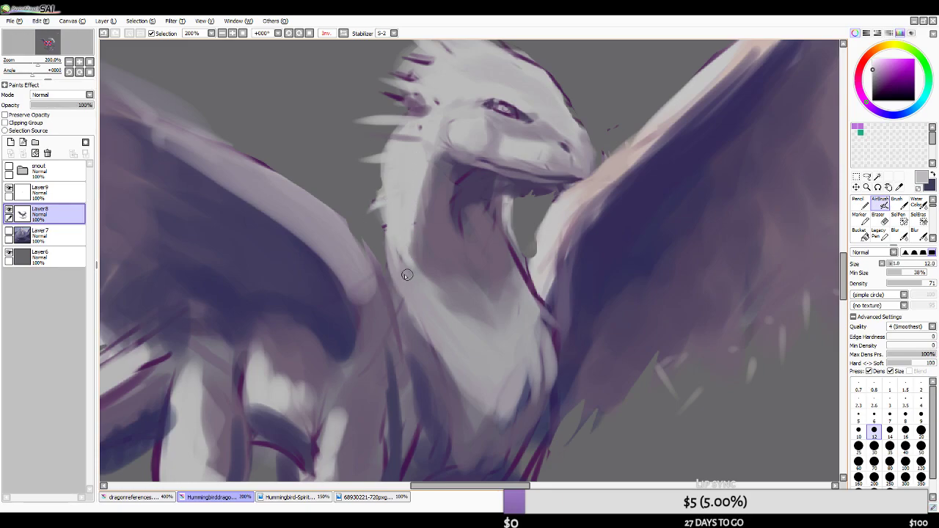
# - Erase the stray purple marks between the dragon's snout and the raised wing with the Eraser, reduced to size 6
pyautogui.moveTo(619, 129)
pyautogui.mouseDown()
pyautogui.moveTo(550, 183)
pyautogui.moveTo(550, 200)
pyautogui.mouseUp()
pyautogui.click(878, 220)
pyautogui.scroll(2, 528, 166)
pyautogui.press('[')
pyautogui.press('[')
pyautogui.press('[')
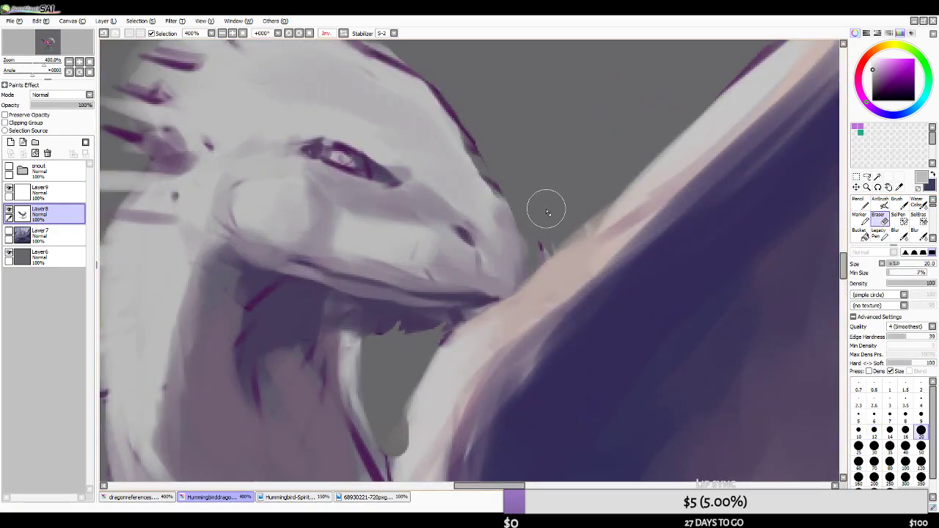
pyautogui.press('[')
pyautogui.press('[')
pyautogui.press('[')
pyautogui.press('[')
pyautogui.press('[')
pyautogui.press('[')
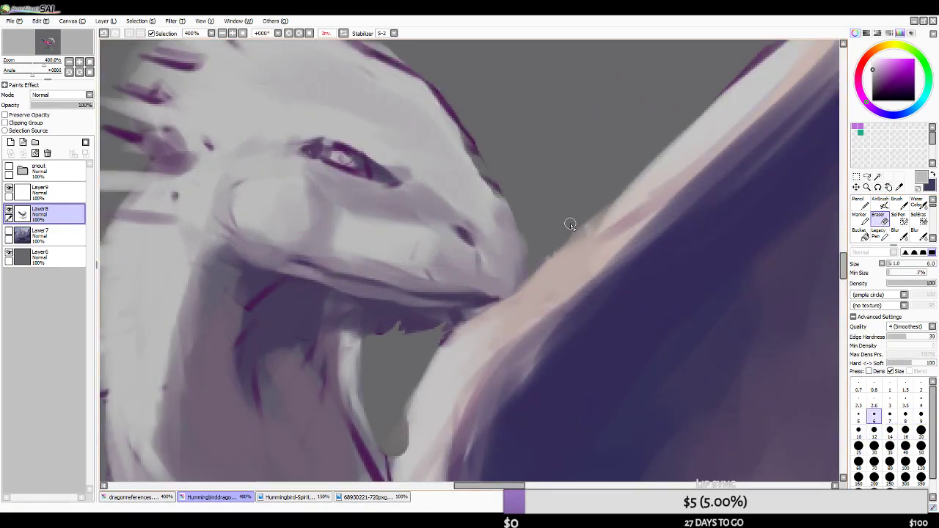
# - Erase the stray light specks around and below the tail feathers with the Eraser at size 14
pyautogui.scroll(-5, 525, 296)
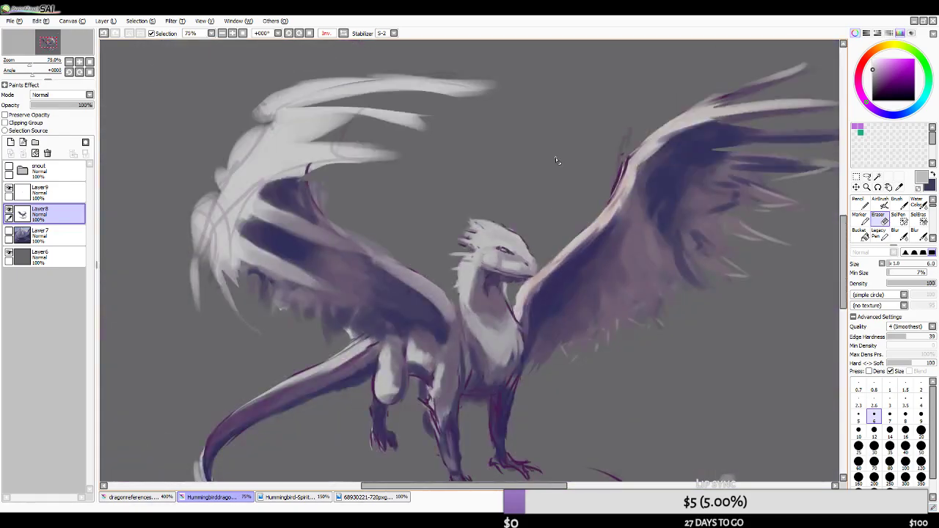
pyautogui.scroll(-2, 555, 157)
pyautogui.scroll(2, 467, 348)
pyautogui.scroll(5, 462, 357)
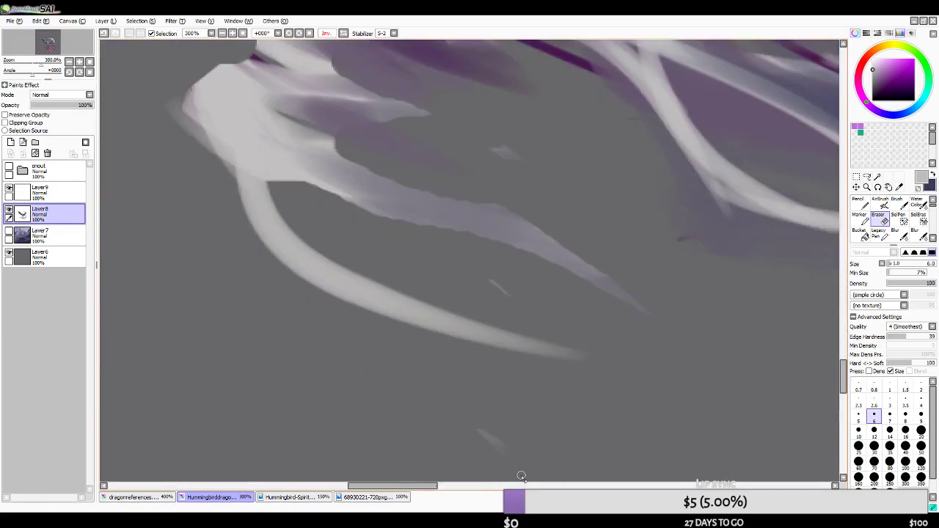
pyautogui.press(']')
pyautogui.press(']')
pyautogui.press(']')
pyautogui.press(']')
pyautogui.press(']')
pyautogui.press(']')
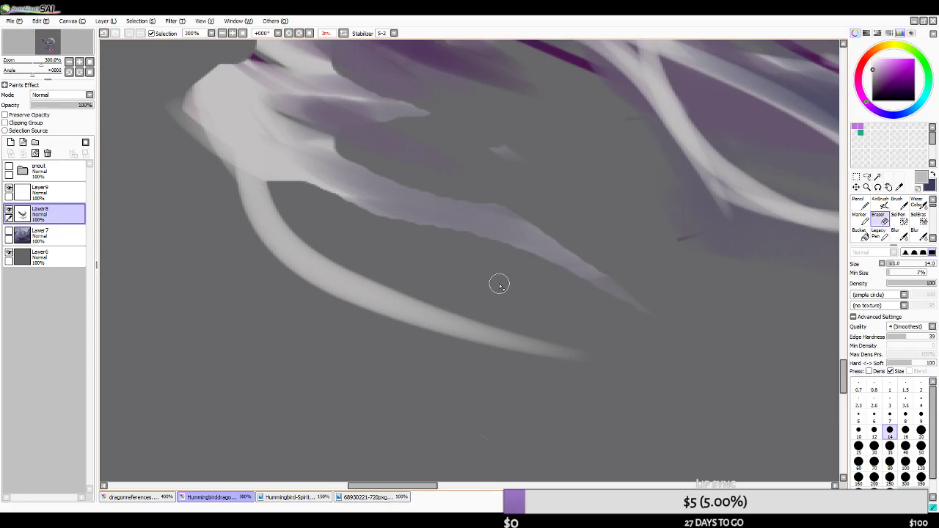
pyautogui.scroll(-1, 501, 348)
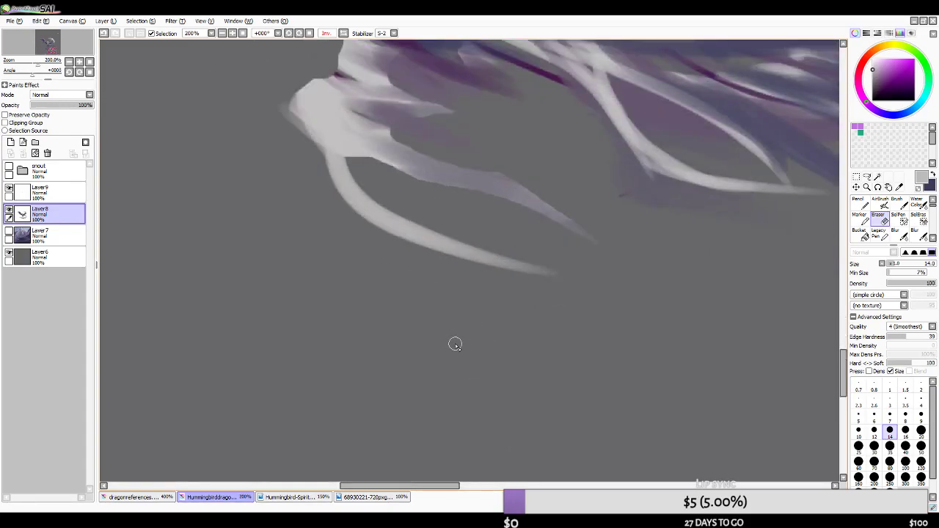
# - Erase the small human scale figure beside the tail with the Eraser at size 80
pyautogui.scroll(-3, 453, 342)
pyautogui.scroll(-1, 438, 336)
pyautogui.scroll(6, 613, 258)
pyautogui.press(']')
pyautogui.press(']')
pyautogui.press(']')
pyautogui.press(']')
pyautogui.press(']')
pyautogui.press(']')
pyautogui.press(']')
pyautogui.press(']')
pyautogui.press(']')
pyautogui.press(']')
pyautogui.press(']')
pyautogui.press(']')
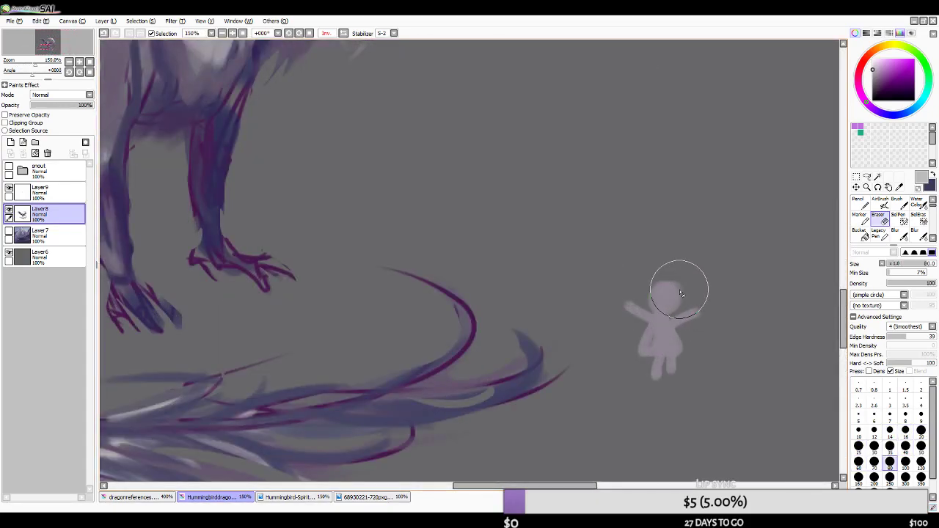
pyautogui.moveTo(669, 289); pyautogui.dragTo(671, 425)
pyautogui.scroll(-6, 660, 293)
# - Clean up the empty background around the dragon with the Eraser at size 120 and check the whole figure
pyautogui.moveTo(373, 110)
pyautogui.mouseDown()
pyautogui.moveTo(315, 117)
pyautogui.moveTo(376, 111)
pyautogui.mouseUp()
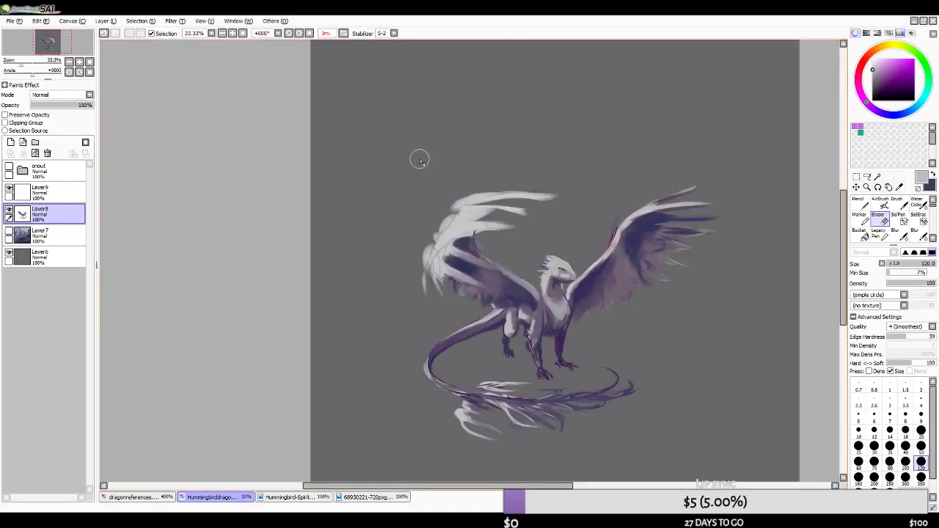
pyautogui.moveTo(614, 292); pyautogui.dragTo(538, 268)
pyautogui.scroll(3, 519, 253)
pyautogui.scroll(-2, 454, 243)
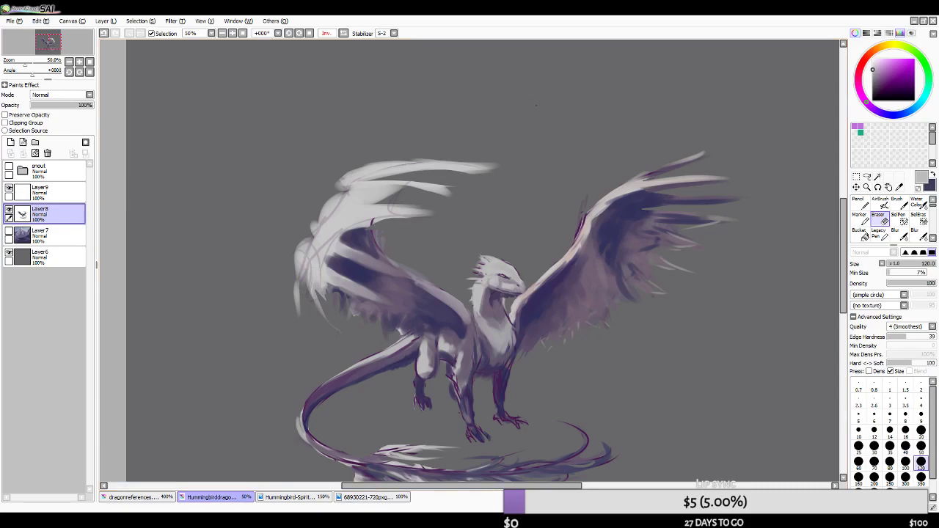
pyautogui.scroll(-2, 250, 202)
pyautogui.scroll(4, 294, 235)
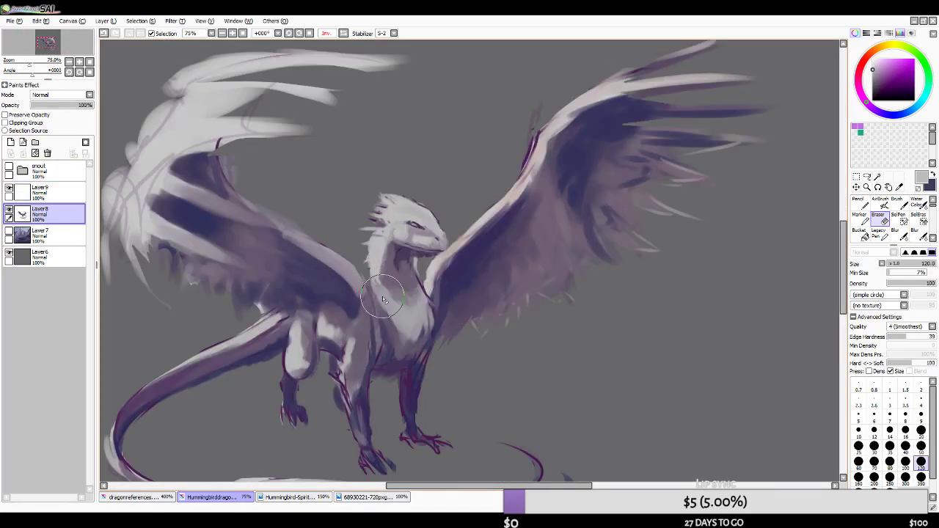
pyautogui.scroll(-2, 411, 286)
pyautogui.scroll(2, 380, 293)
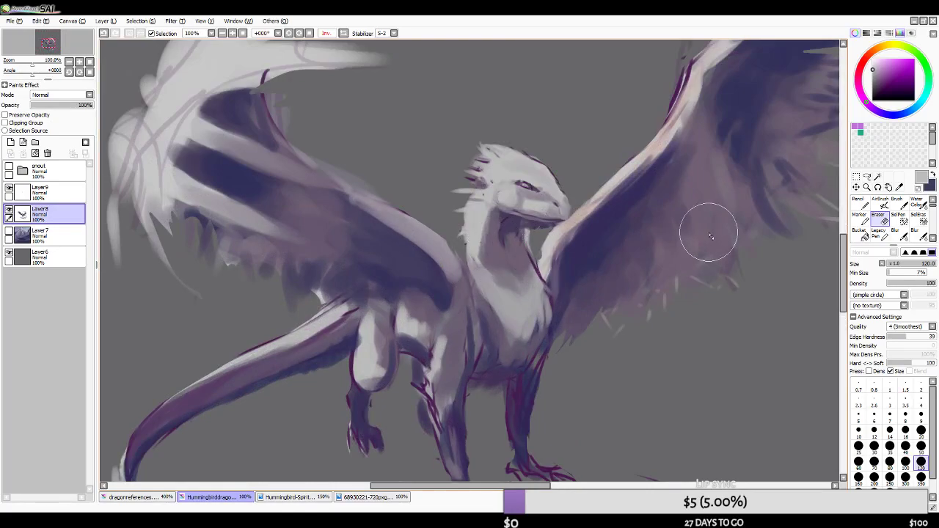
# - Switch to the AirBrush on Layer9 and set it to size 120 and density 12
pyautogui.click(880, 203)
pyautogui.click(61, 195)
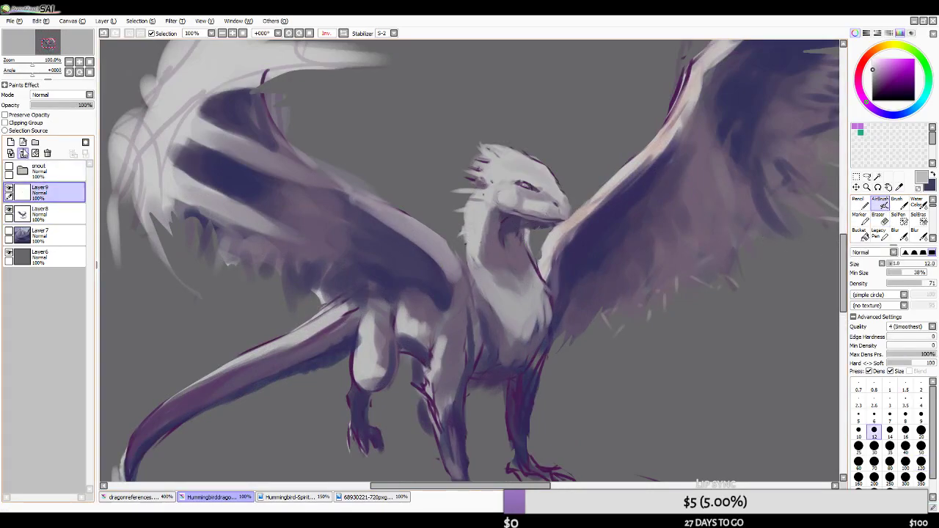
pyautogui.press(']')
pyautogui.press(']')
pyautogui.press(']')
pyautogui.press(']')
pyautogui.press(']')
pyautogui.press(']')
pyautogui.press(']')
pyautogui.press(']')
pyautogui.press(']')
pyautogui.press(']')
pyautogui.press(']')
pyautogui.press(']')
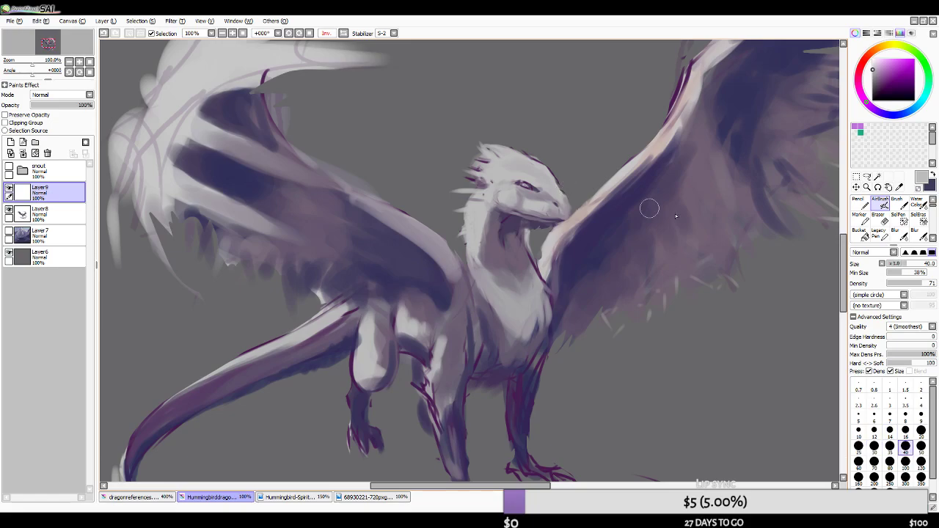
pyautogui.moveTo(917, 284); pyautogui.dragTo(892, 283)
pyautogui.press(']')
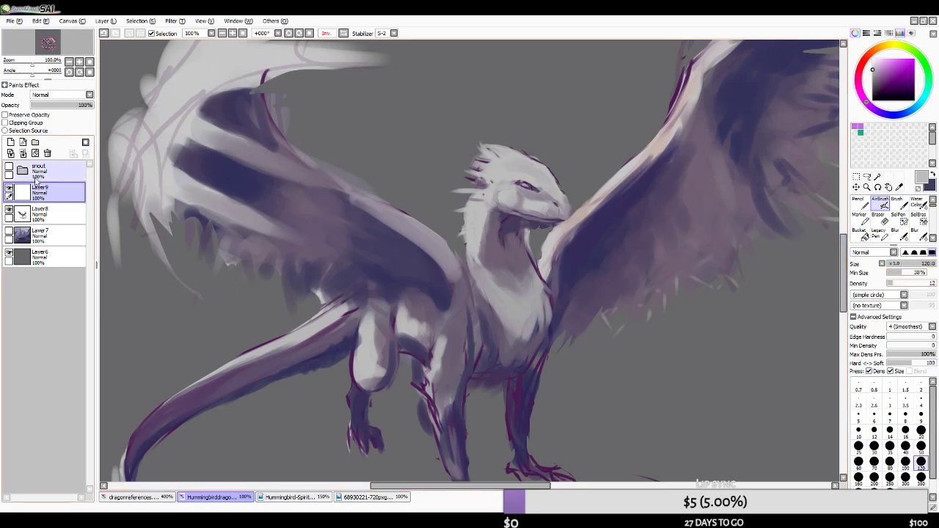
# - Duplicate Layer8 and merge the copy back into it
pyautogui.click(60, 213)
pyautogui.moveTo(94, 106); pyautogui.dragTo(90, 107)
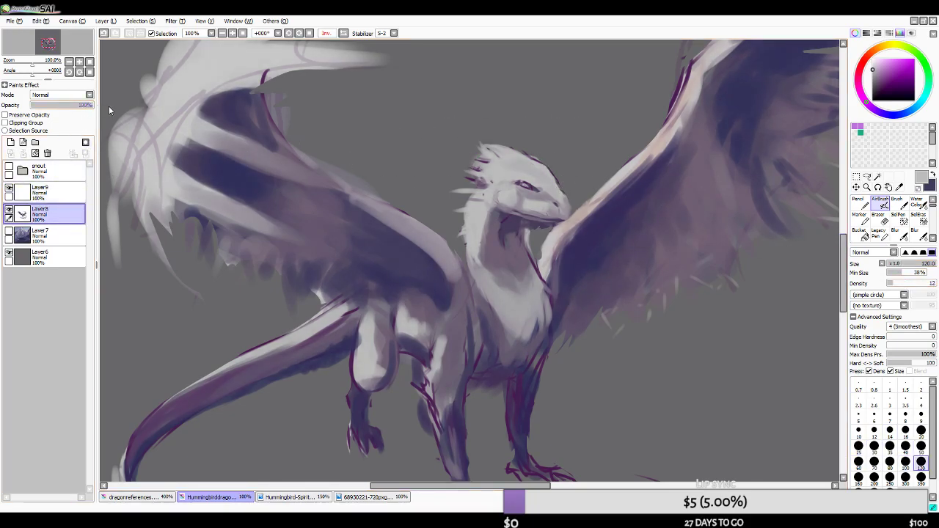
pyautogui.click(102, 66)
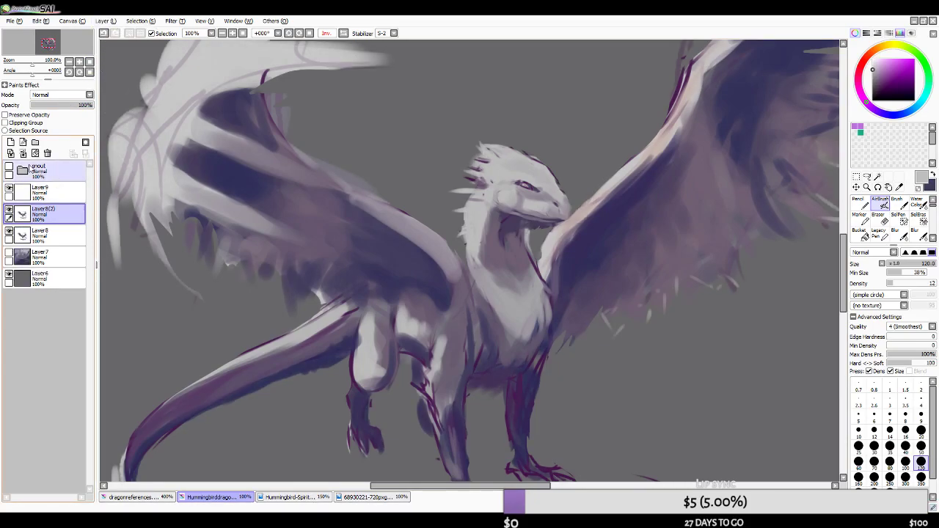
pyautogui.click(46, 153)
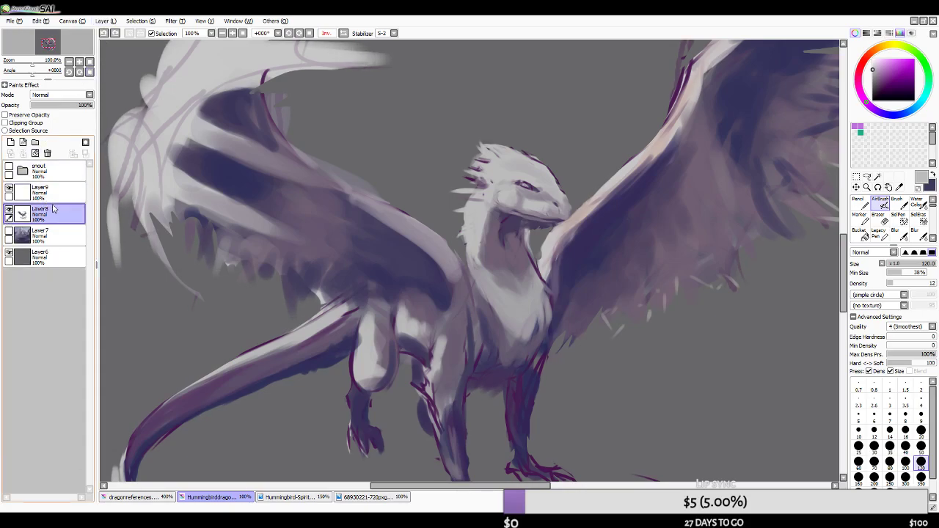
# - Tint the dragon's neck and chest on Layer9 with a pale yellow, using the AirBrush at size 70
pyautogui.click(10, 190)
pyautogui.click(44, 192)
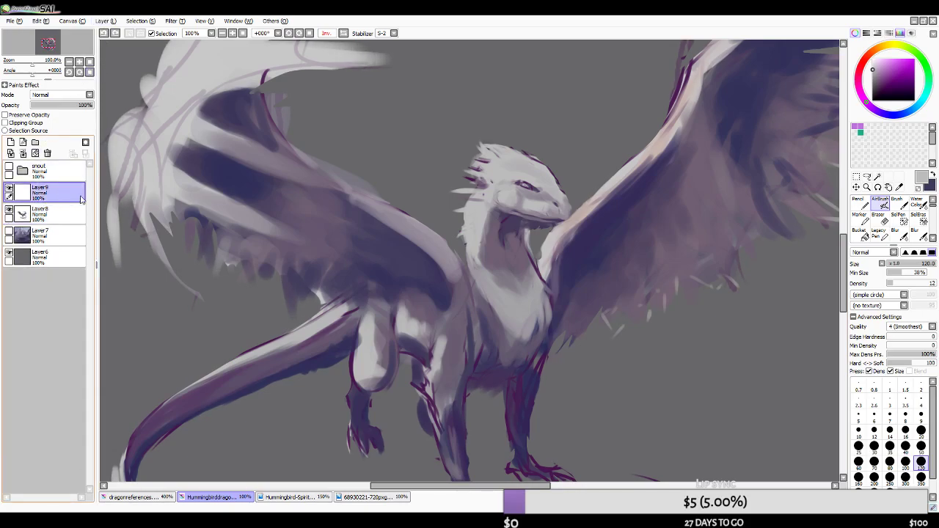
pyautogui.keyDown('alt'); pyautogui.click(586, 210); pyautogui.keyUp('alt')
pyautogui.press('[')
pyautogui.press('[')
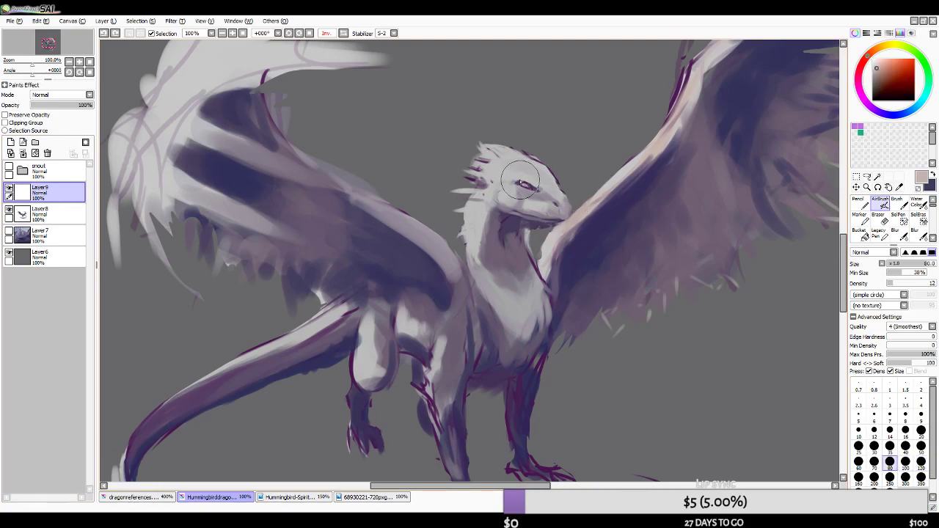
pyautogui.click(887, 47)
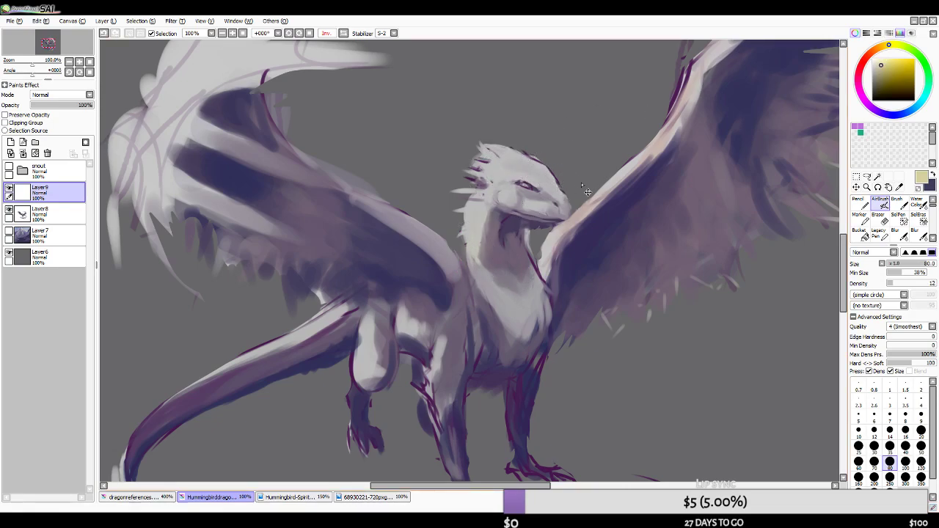
pyautogui.press('[')
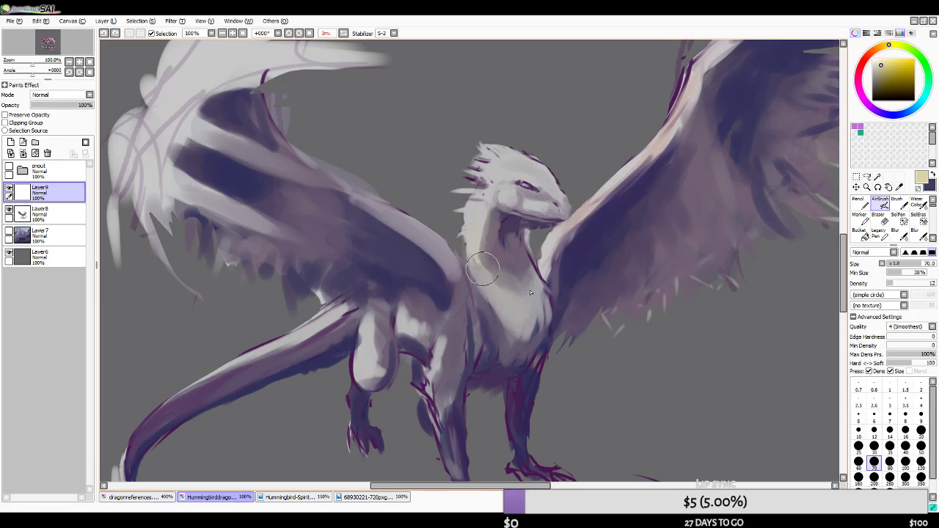
pyautogui.moveTo(497, 297); pyautogui.dragTo(481, 281)
# - Rework the tint on the neck and chest with a sampled muted yellow-grey, using the AirBrush at size 50
pyautogui.click(883, 47)
pyautogui.moveTo(883, 47); pyautogui.dragTo(890, 44)
pyautogui.moveTo(493, 287)
pyautogui.mouseDown()
pyautogui.moveTo(517, 326)
pyautogui.moveTo(489, 302)
pyautogui.moveTo(524, 326)
pyautogui.moveTo(475, 263)
pyautogui.moveTo(499, 300)
pyautogui.moveTo(475, 253)
pyautogui.moveTo(479, 227)
pyautogui.mouseUp()
pyautogui.rightClick(505, 296)
pyautogui.hotkey('ctrl', 'z')
pyautogui.press('[')
pyautogui.press('[')
pyautogui.scroll(-2, 512, 224)
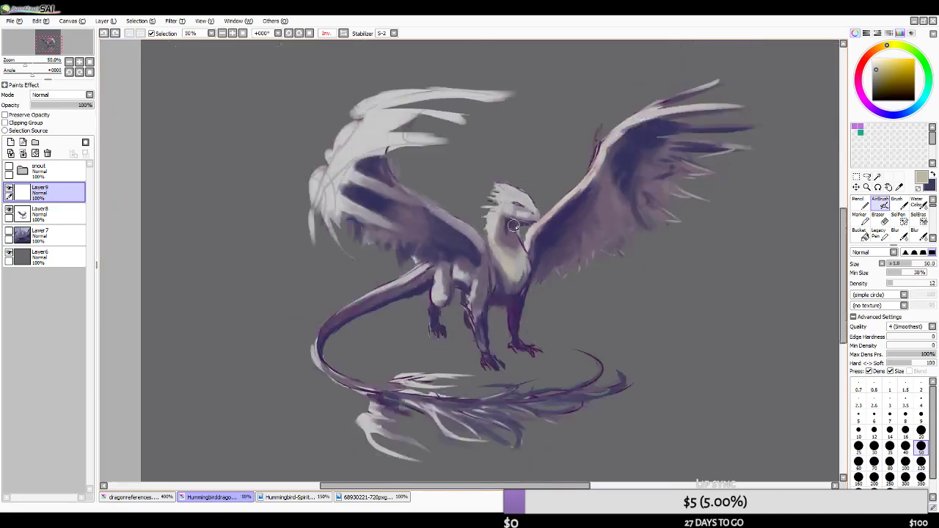
# - Show the Layer7 background behind the dragon and set the AirBrush size to 70
pyautogui.click(9, 235)
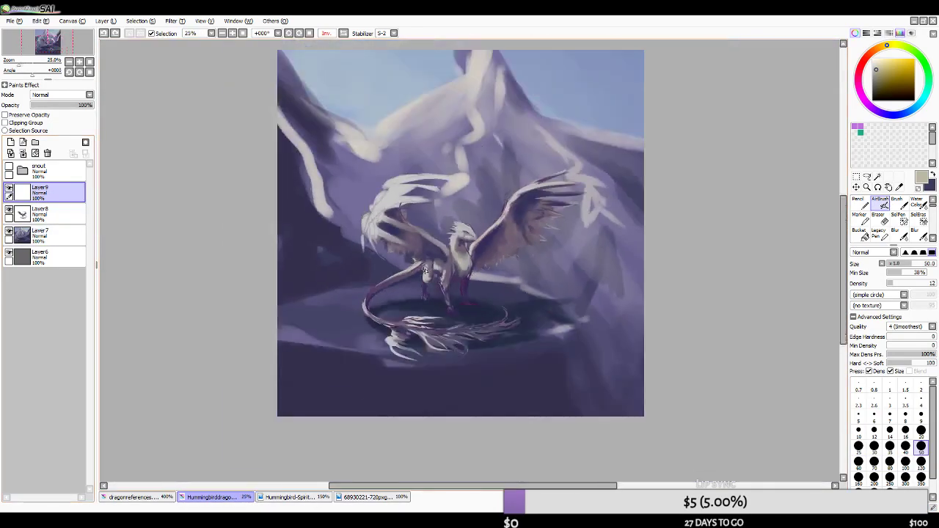
pyautogui.press(']')
pyautogui.press(']')
pyautogui.press(']')
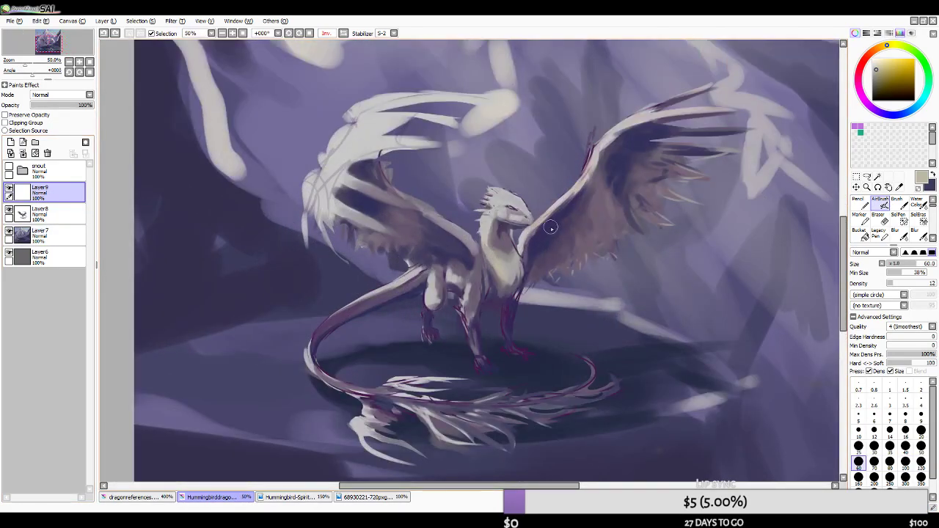
pyautogui.press('[')
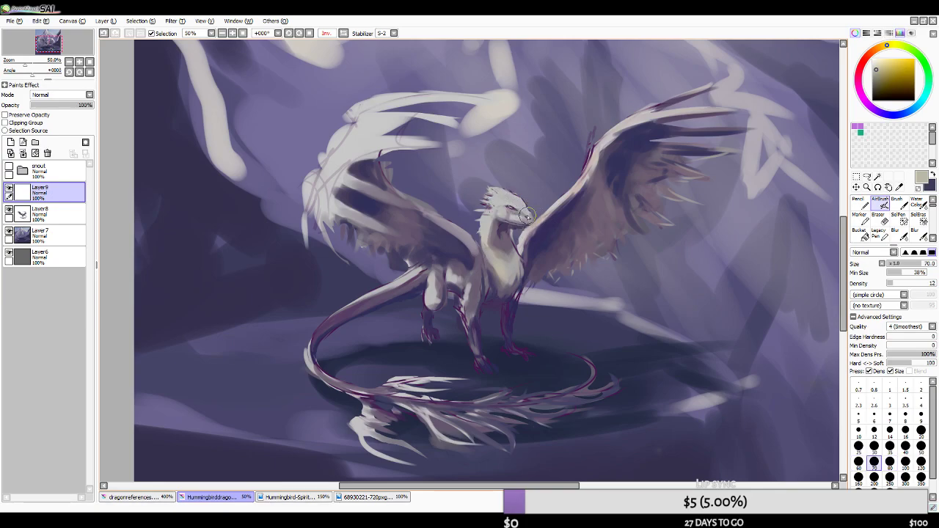
pyautogui.hotkey('ctrl', 'z')
pyautogui.moveTo(503, 211); pyautogui.dragTo(528, 204)
pyautogui.hotkey('ctrl', 'z')
pyautogui.moveTo(885, 46); pyautogui.dragTo(882, 46)
pyautogui.click(883, 64)
pyautogui.press(']')
pyautogui.press(']')
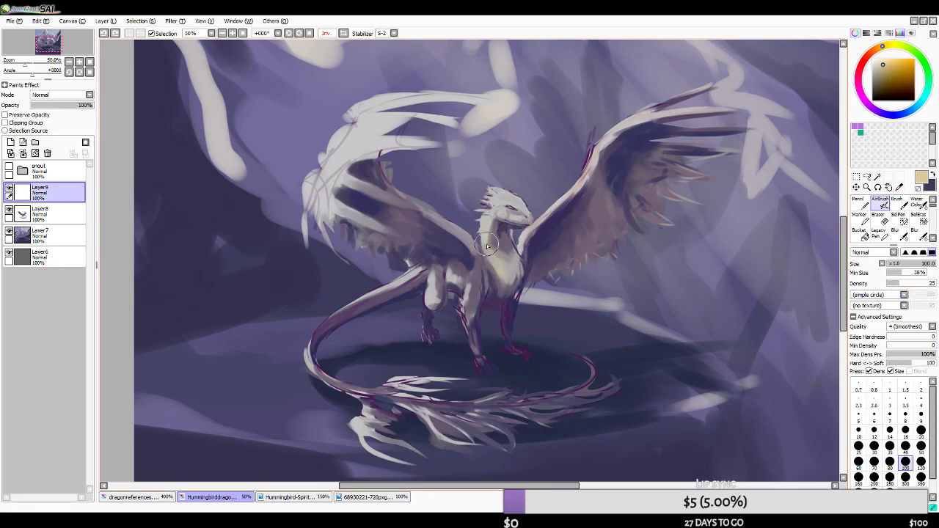
pyautogui.click(886, 66)
pyautogui.moveTo(507, 234)
pyautogui.mouseDown()
pyautogui.moveTo(545, 213)
pyautogui.moveTo(490, 249)
pyautogui.moveTo(530, 202)
pyautogui.moveTo(543, 231)
pyautogui.moveTo(504, 229)
pyautogui.moveTo(489, 240)
pyautogui.moveTo(521, 214)
pyautogui.moveTo(492, 224)
pyautogui.mouseUp()
pyautogui.hotkey('ctrl', 'z')
pyautogui.hotkey('ctrl', 'z')
pyautogui.hotkey('ctrl', 'z')
pyautogui.rightClick(508, 229)
pyautogui.hotkey('ctrl', 'z')
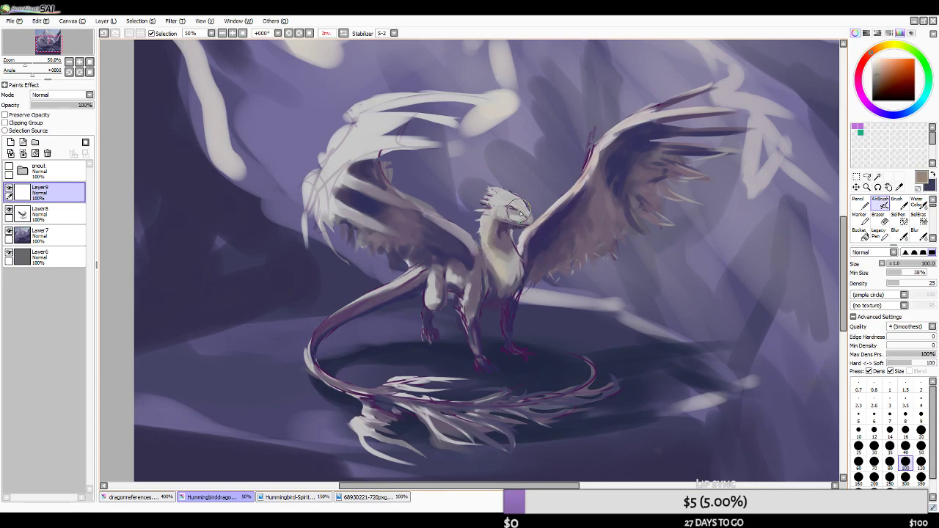
pyautogui.hotkey('ctrl', 'z')
# - Tint the dragon's head, neck and the right wing's leading edge with a muted tan, using the AirBrush at size 70
pyautogui.press('[')
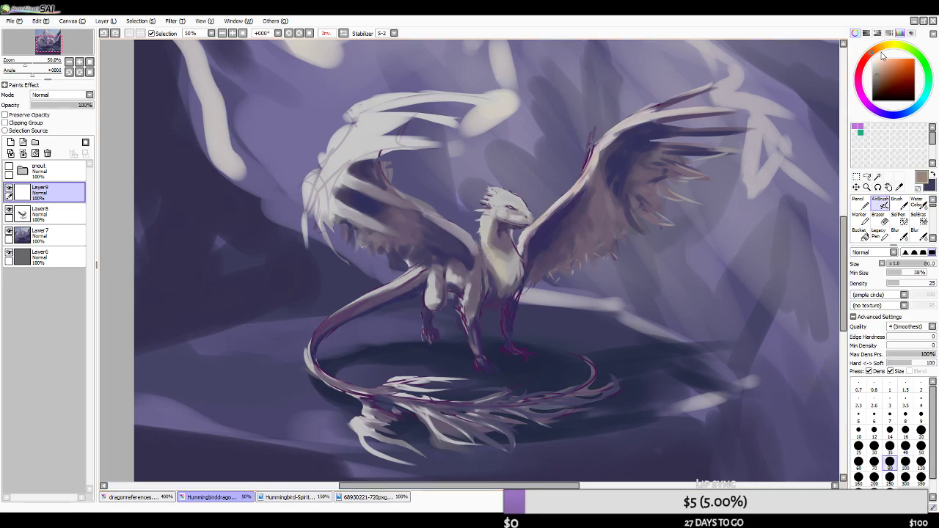
pyautogui.moveTo(881, 48); pyautogui.dragTo(887, 45)
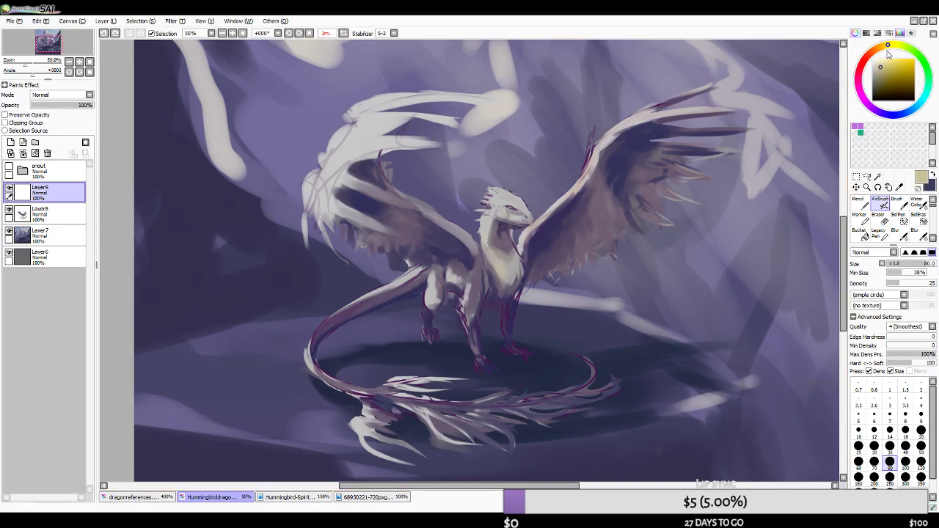
pyautogui.click(880, 49)
pyautogui.press('[')
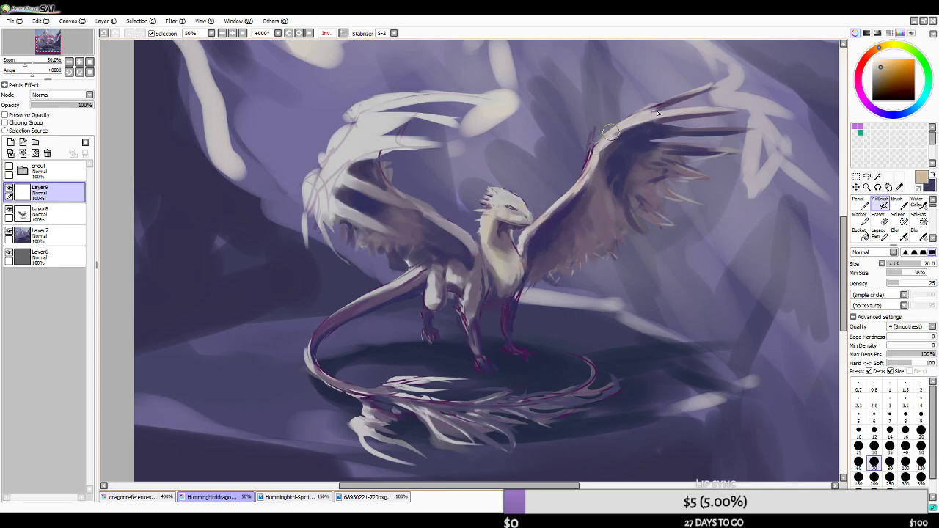
pyautogui.press('[')
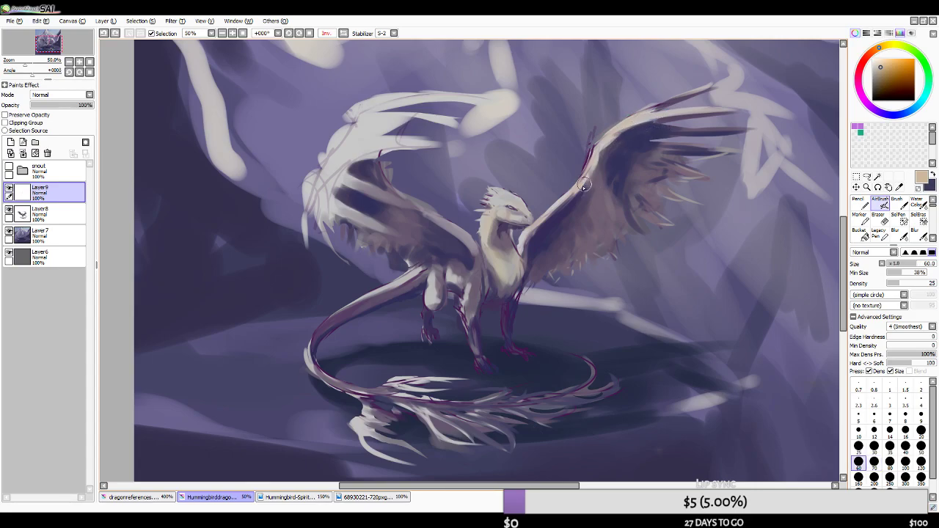
# - Glaze tan over the right wing's inner feathers with the AirBrush at size 120, and rework its leading edge at a smaller size
pyautogui.press(']')
pyautogui.press(']')
pyautogui.press(']')
pyautogui.press(']')
pyautogui.press(']')
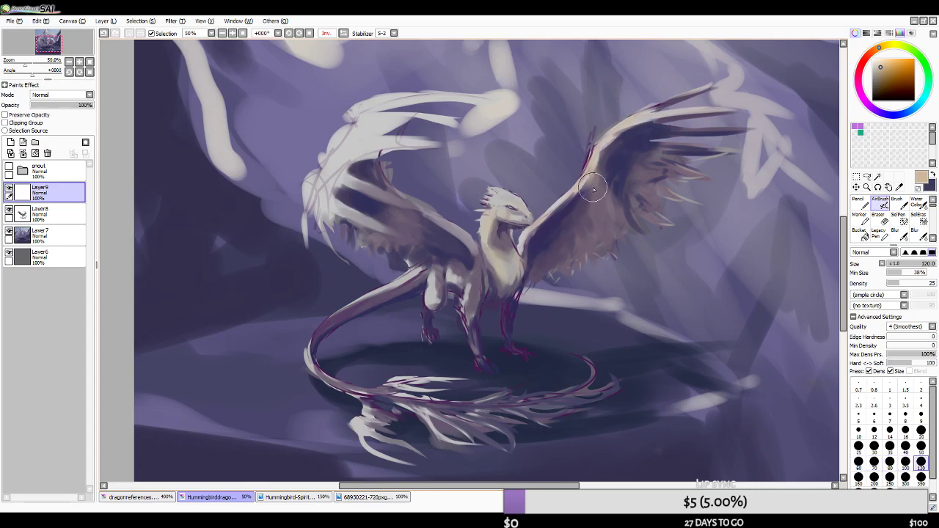
pyautogui.moveTo(646, 210)
pyautogui.mouseDown()
pyautogui.moveTo(665, 213)
pyautogui.moveTo(668, 196)
pyautogui.mouseUp()
pyautogui.press('[')
pyautogui.press('[')
pyautogui.press('[')
pyautogui.moveTo(635, 124)
pyautogui.mouseDown()
pyautogui.moveTo(613, 129)
pyautogui.moveTo(692, 109)
pyautogui.moveTo(606, 150)
pyautogui.moveTo(614, 139)
pyautogui.moveTo(594, 163)
pyautogui.mouseUp()
# - Mirror the view and spread the tan over the head and the pale-tipped wing, reducing the AirBrush to size 35
pyautogui.click(343, 33)
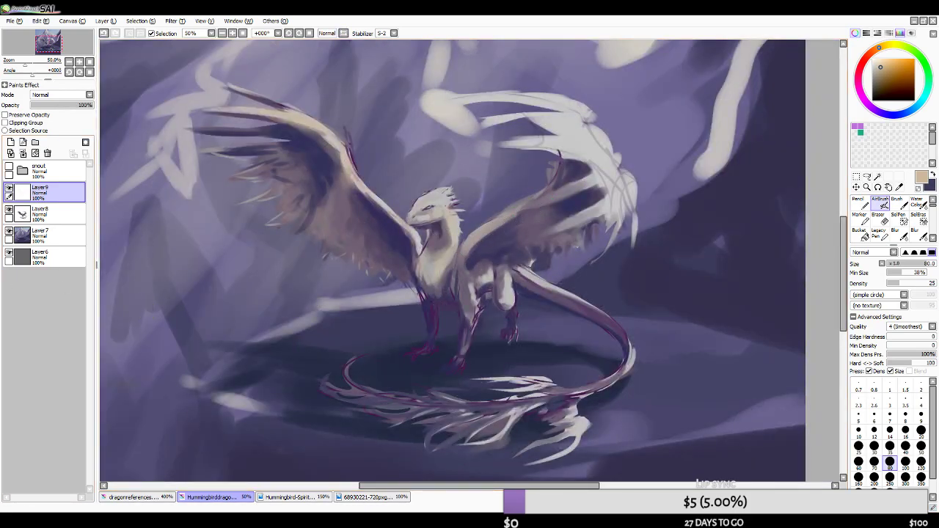
pyautogui.moveTo(371, 234)
pyautogui.mouseDown()
pyautogui.moveTo(437, 250)
pyautogui.moveTo(396, 242)
pyautogui.moveTo(382, 190)
pyautogui.moveTo(466, 181)
pyautogui.moveTo(492, 212)
pyautogui.moveTo(471, 230)
pyautogui.moveTo(462, 210)
pyautogui.moveTo(420, 212)
pyautogui.moveTo(457, 198)
pyautogui.moveTo(424, 216)
pyautogui.moveTo(446, 194)
pyautogui.mouseUp()
pyautogui.hotkey('ctrl', 'z')
pyautogui.press(']')
pyautogui.press('[')
pyautogui.press('[')
pyautogui.press('[')
pyautogui.press('[')
pyautogui.press('[')
pyautogui.press('[')
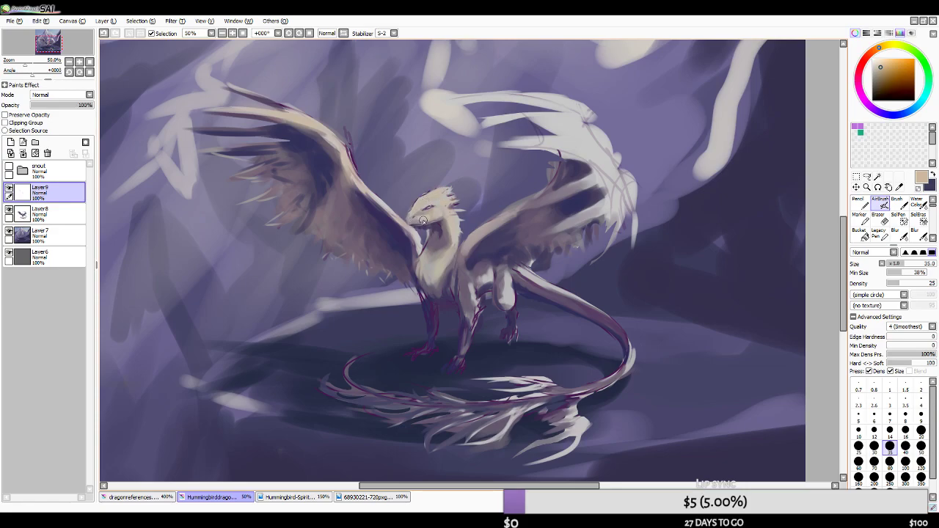
# - Tint the shoulder and nearer front leg down to the foot with the tan, using AirBrush sizes 60 to 30
pyautogui.press(']')
pyautogui.press(']')
pyautogui.press(']')
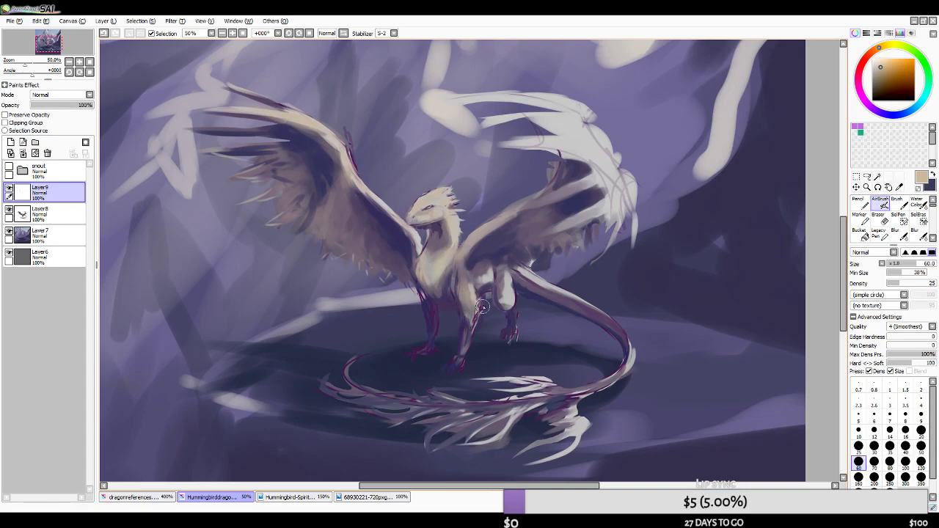
pyautogui.press('[')
pyautogui.press('[')
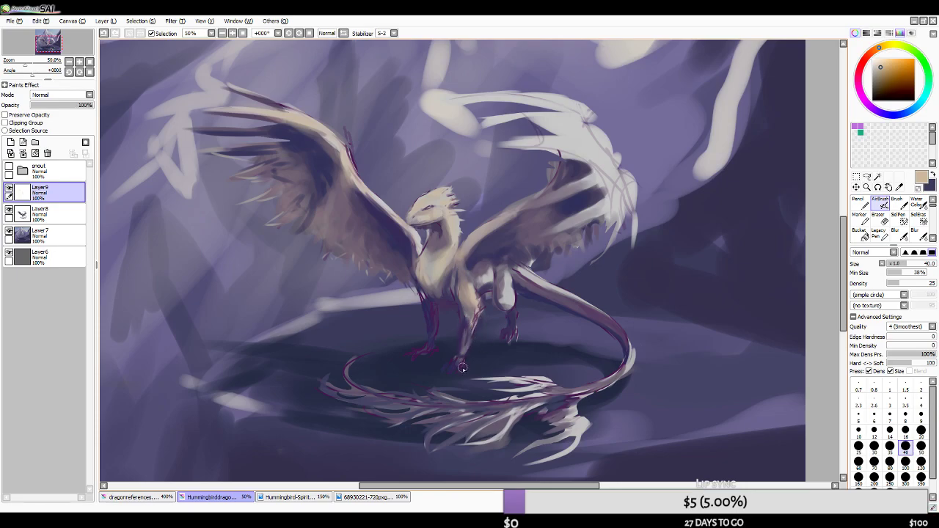
pyautogui.press('[')
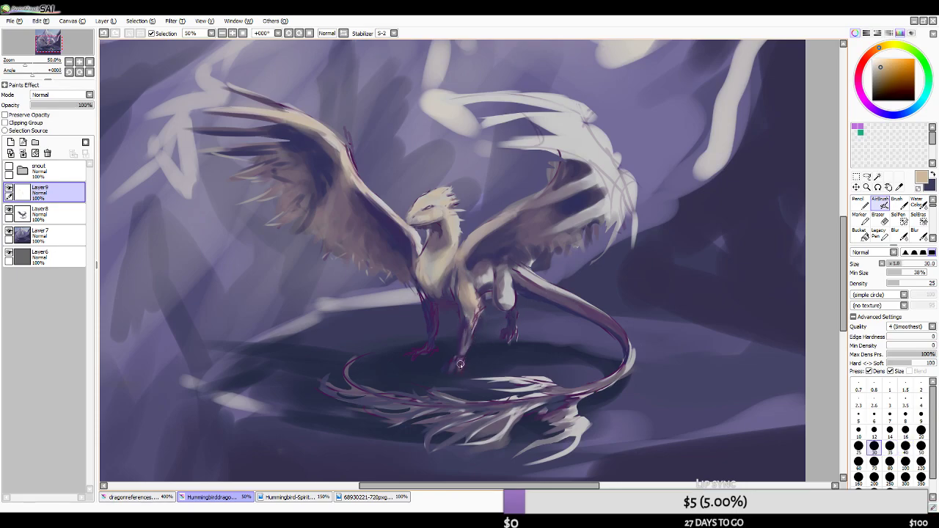
pyautogui.moveTo(668, 156); pyautogui.dragTo(480, 359)
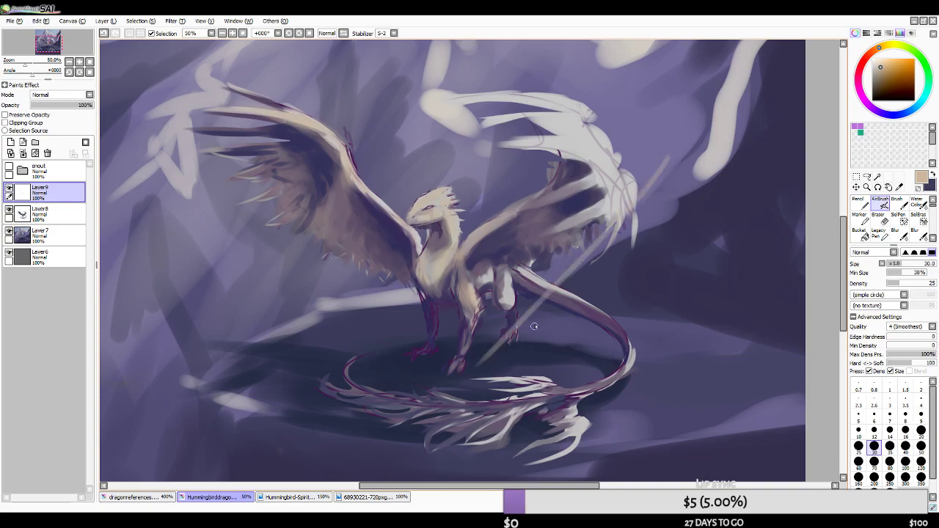
pyautogui.hotkey('ctrl', 'z')
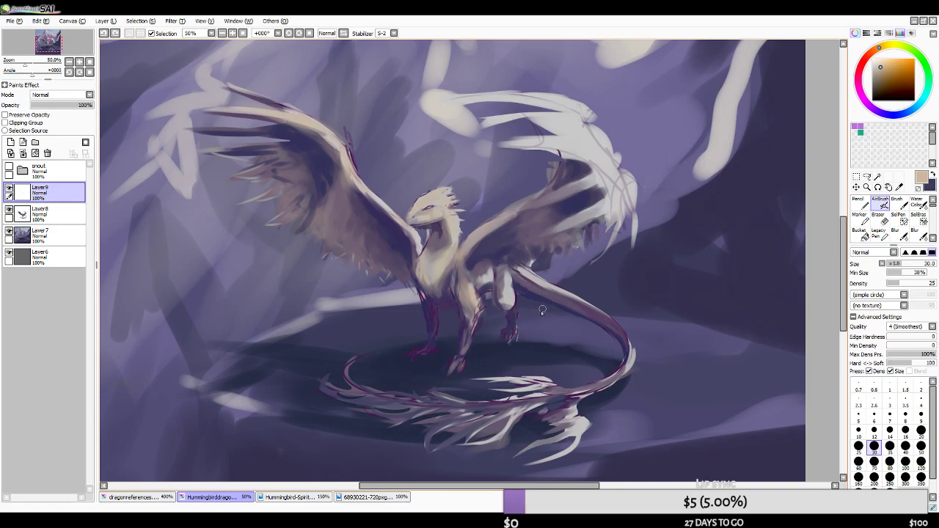
# - Tint the upper length of the tail with the AirBrush at size 40, and check the whole painting in the unmirrored view
pyautogui.press(']')
pyautogui.press(']')
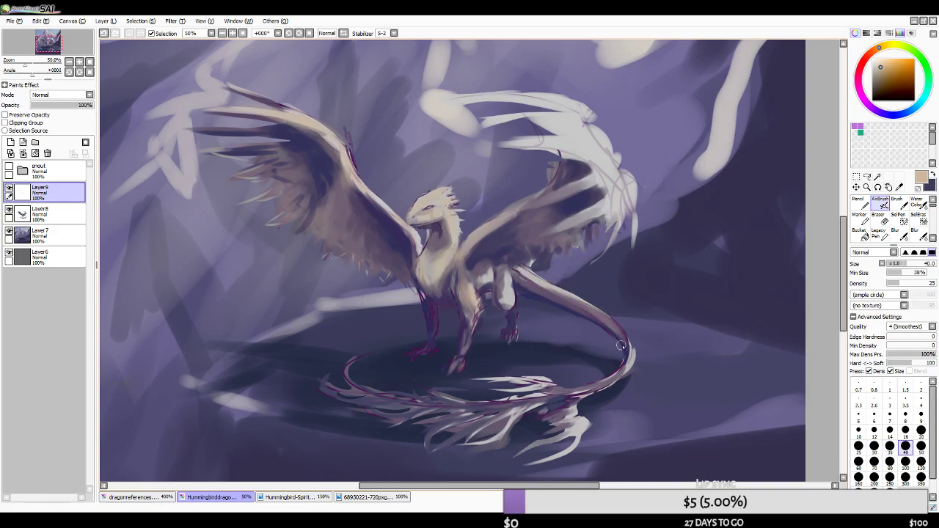
pyautogui.moveTo(609, 319); pyautogui.dragTo(513, 281)
pyautogui.click(344, 34)
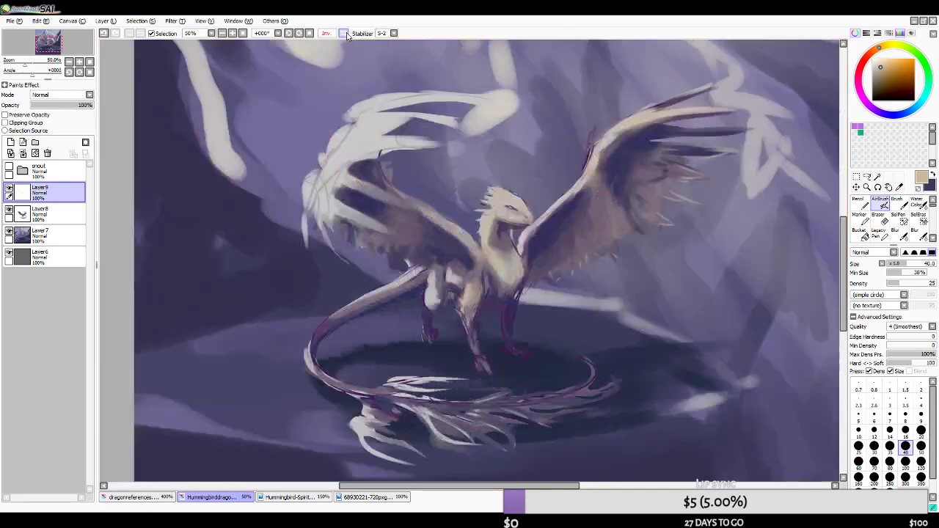
pyautogui.scroll(-2, 450, 246)
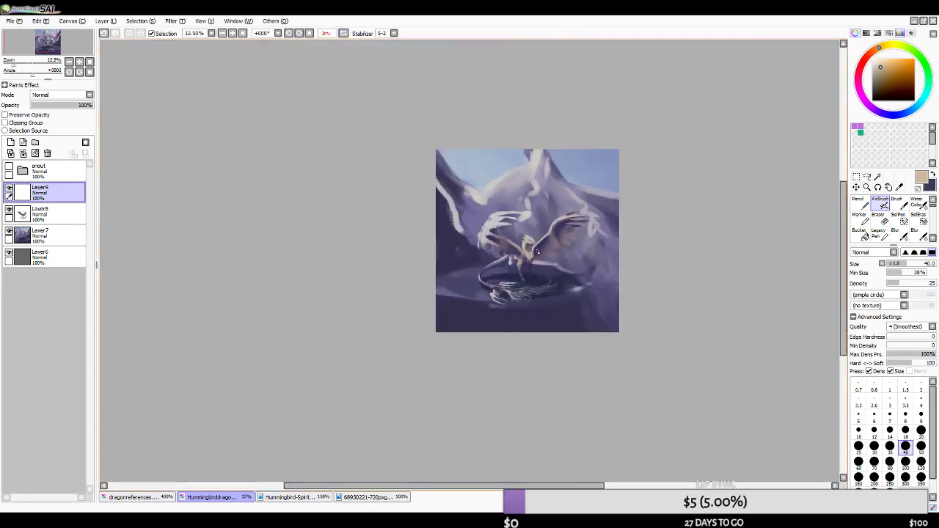
pyautogui.scroll(1, 542, 245)
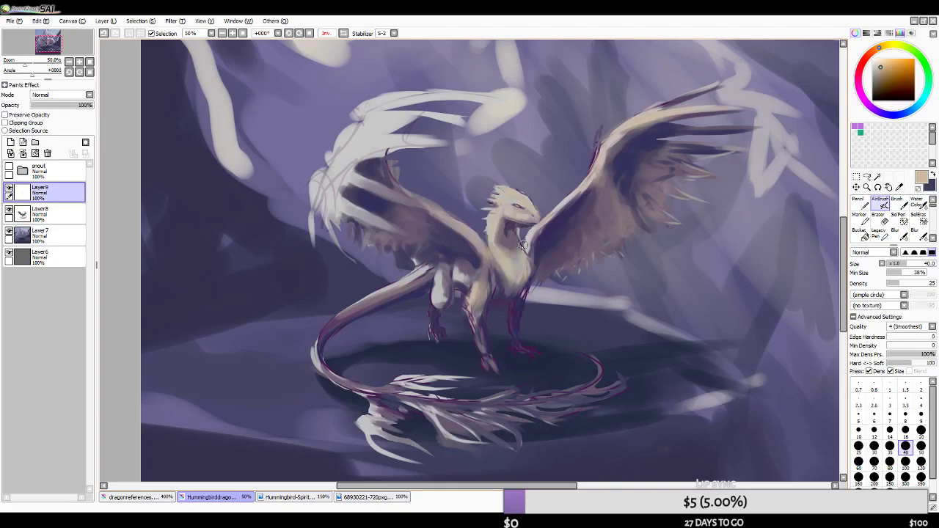
# - Warm the dragon's hindquarters and flank with the same tan, using the AirBrush at sizes 70 and 50
pyautogui.press(']')
pyautogui.press(']')
pyautogui.press(']')
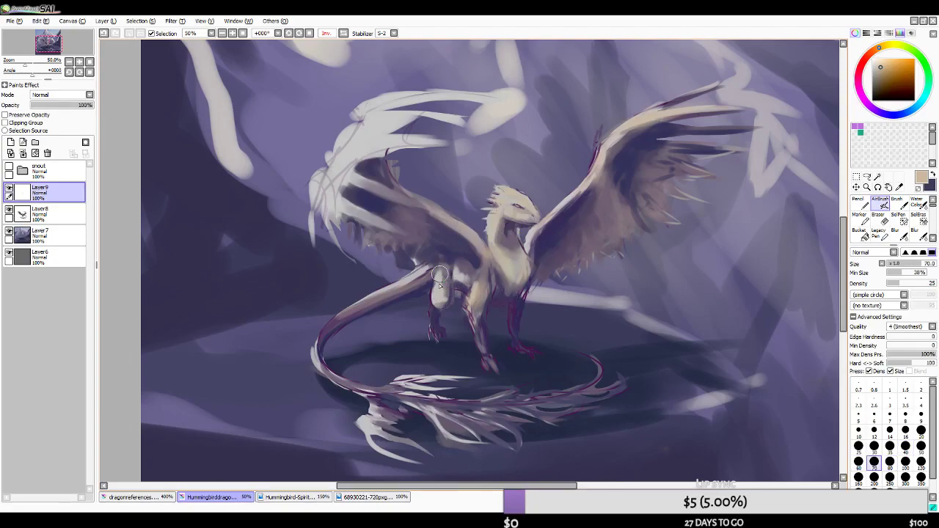
pyautogui.press('[')
pyautogui.press('[')
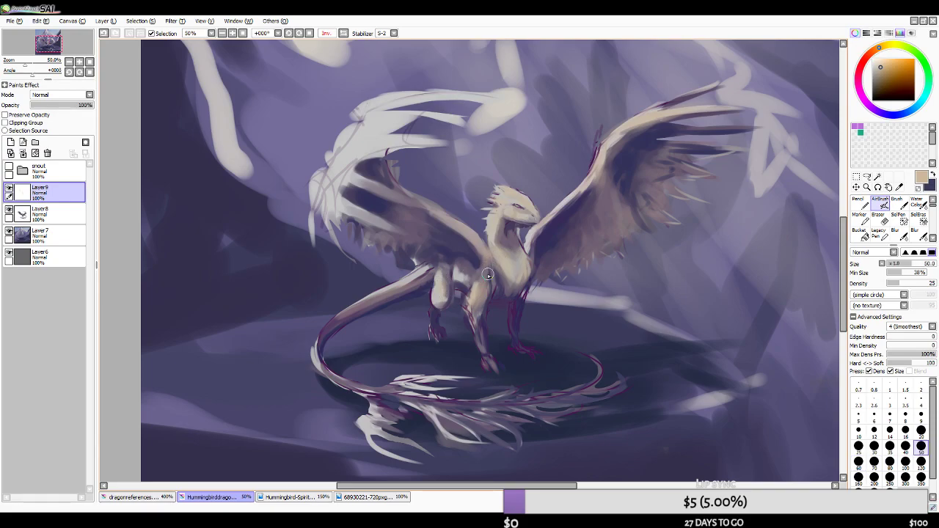
# - Paint a large soft tan circle in the background beneath the right wing, using the AirBrush at size 250
pyautogui.click(884, 59)
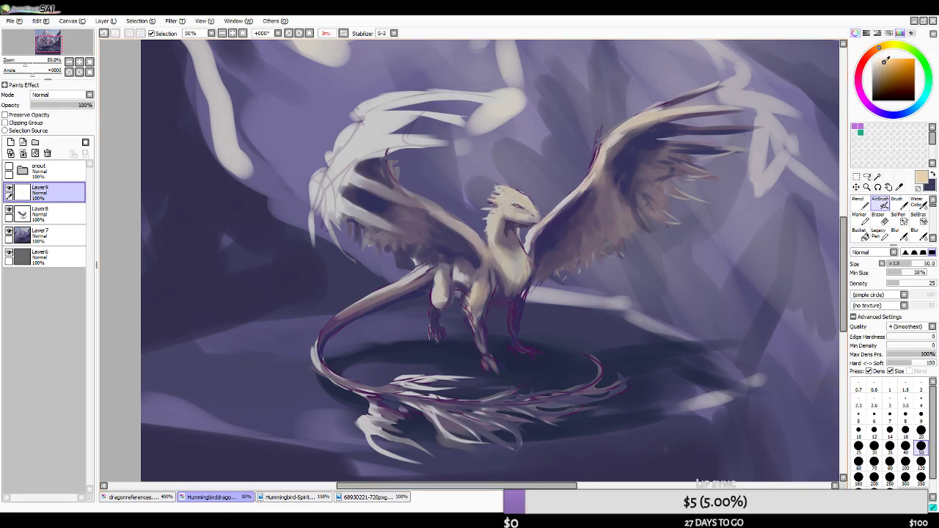
pyautogui.press(']')
pyautogui.press(']')
pyautogui.press(']')
pyautogui.press(']')
pyautogui.press(']')
pyautogui.press(']')
pyautogui.press(']')
pyautogui.press(']')
pyautogui.moveTo(733, 245)
pyautogui.mouseDown()
pyautogui.moveTo(721, 303)
pyautogui.moveTo(713, 283)
pyautogui.moveTo(718, 290)
pyautogui.mouseUp()
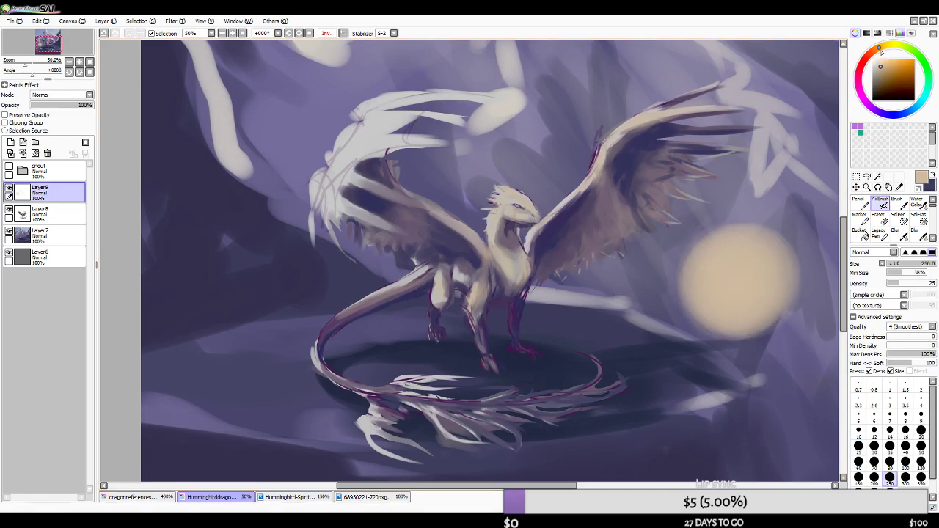
# - Highlight the right wing's top edge in pale cream at density 89, and dab the cream beside the tan circle at size 60
pyautogui.moveTo(881, 52); pyautogui.dragTo(896, 46)
pyautogui.click(881, 60)
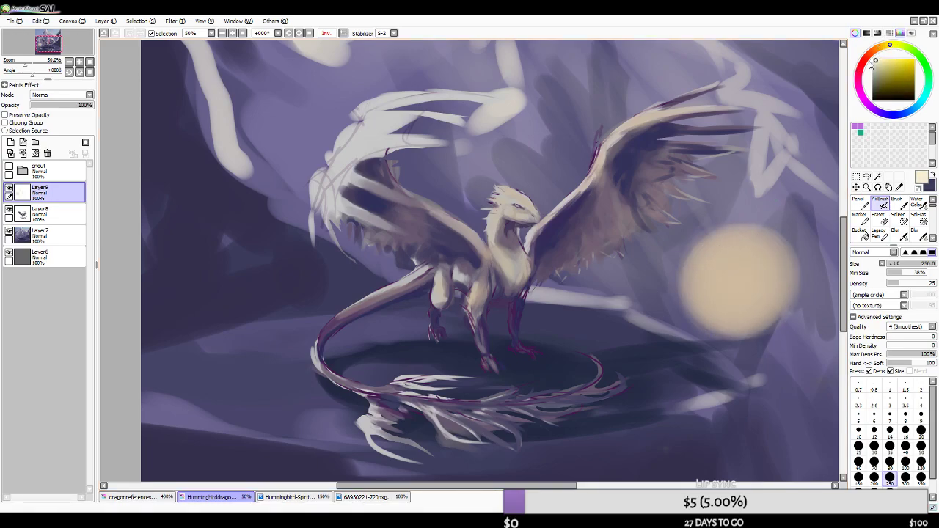
pyautogui.click(874, 461)
pyautogui.click(929, 283)
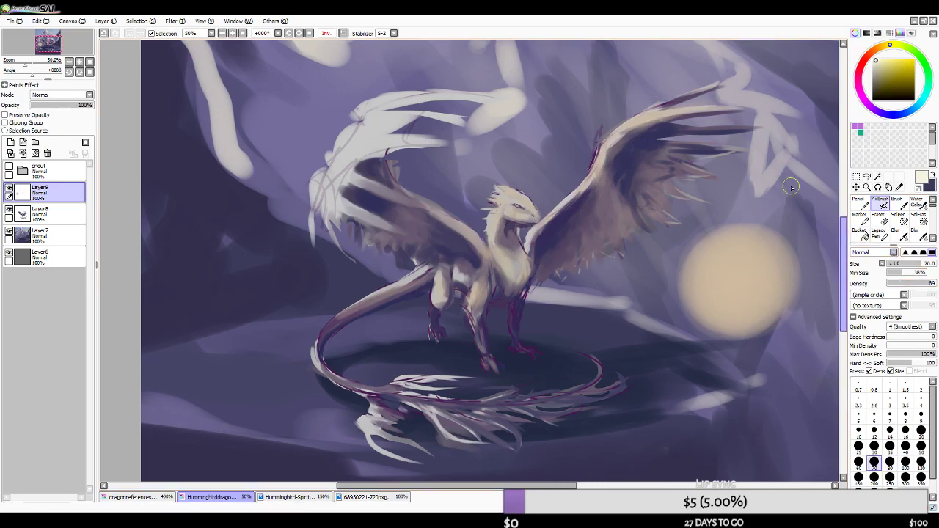
pyautogui.click(920, 431)
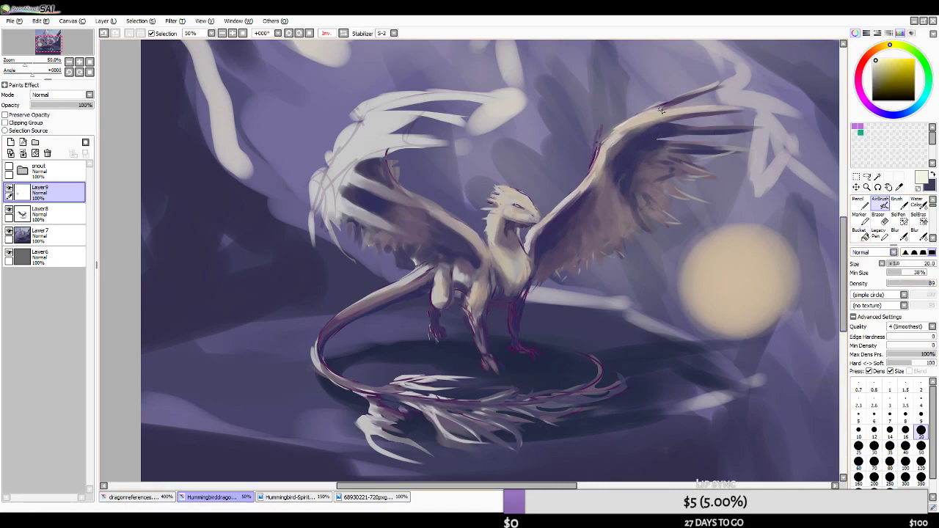
pyautogui.press(']')
pyautogui.press(']')
pyautogui.press(']')
pyautogui.press(']')
pyautogui.press(']')
pyautogui.click(763, 229)
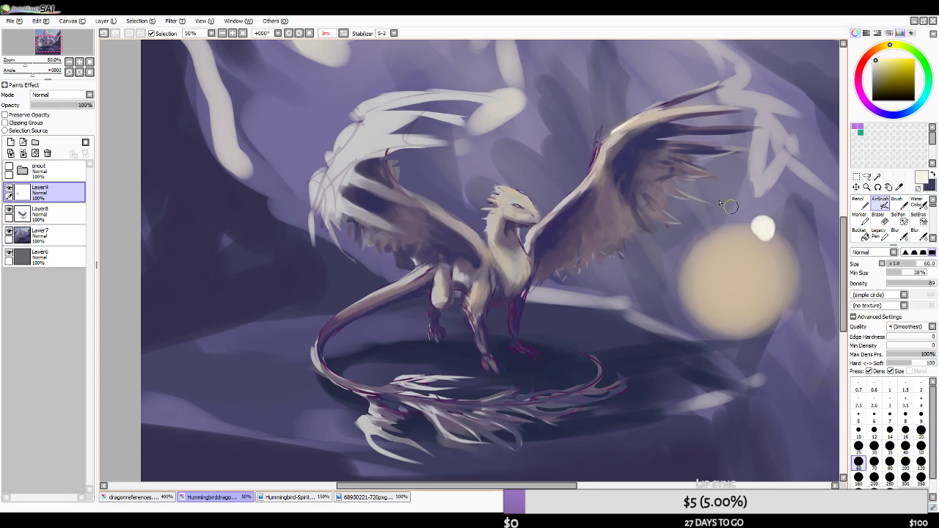
# - Add thin cream highlights down the right wing's leading edge below the wrist, using the AirBrush at size 16
pyautogui.press('[')
pyautogui.press('[')
pyautogui.press('[')
pyautogui.press('[')
pyautogui.press('[')
pyautogui.press('[')
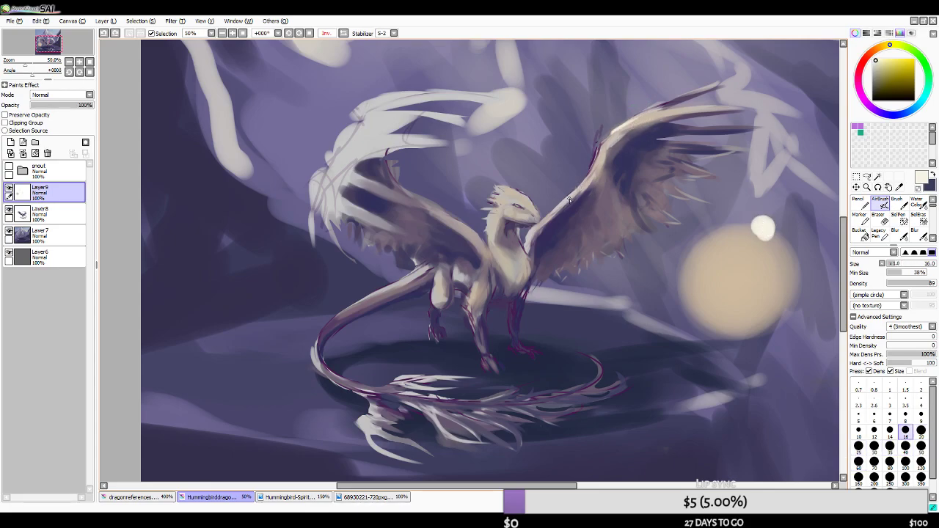
pyautogui.moveTo(596, 165); pyautogui.dragTo(583, 184)
pyautogui.moveTo(602, 145); pyautogui.dragTo(596, 156)
# - Paint over the purple lines at the right wing's wrist with a sampled greyish tan, using the AirBrush at size 25
pyautogui.keyDown('alt'); pyautogui.click(600, 157); pyautogui.keyUp('alt')
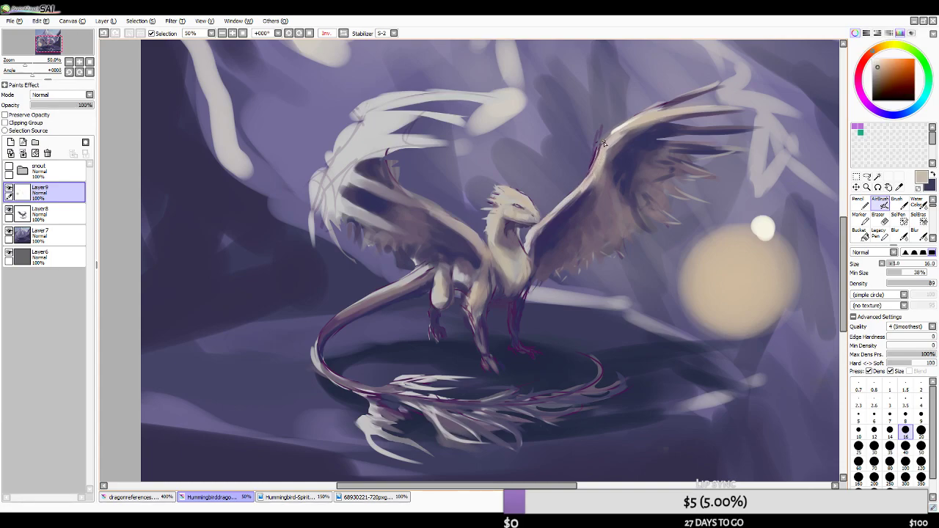
pyautogui.press(']')
pyautogui.press(']')
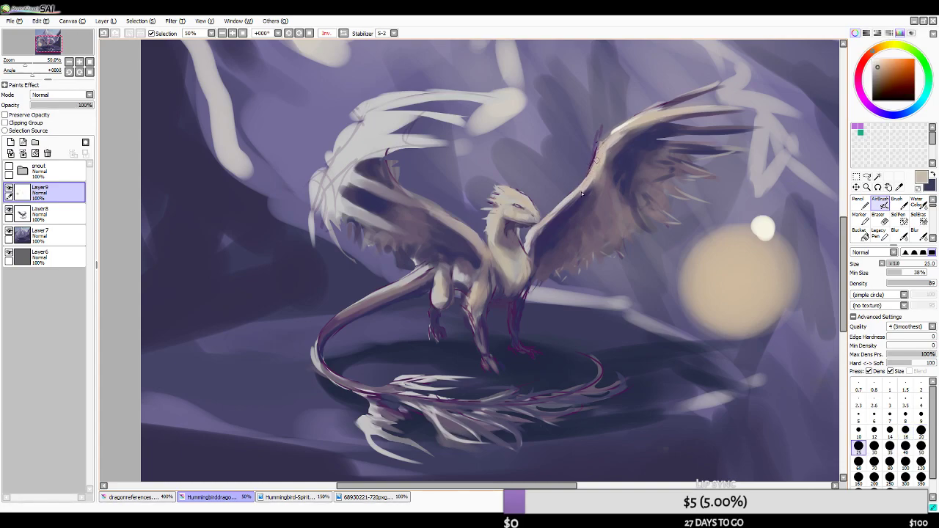
pyautogui.hotkey('ctrl', 'z')
pyautogui.moveTo(600, 133); pyautogui.dragTo(587, 181)
# - Clean up the left wing's leading edge with a sampled greyish brown at size 25, checking it in the mirrored view
pyautogui.keyDown('alt'); pyautogui.click(440, 204); pyautogui.keyUp('alt')
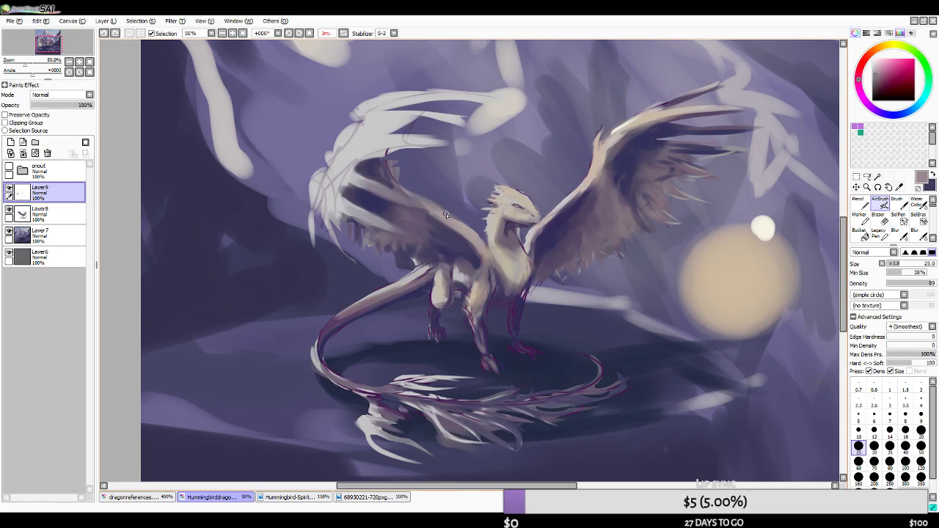
pyautogui.keyDown('alt'); pyautogui.click(429, 206); pyautogui.keyUp('alt')
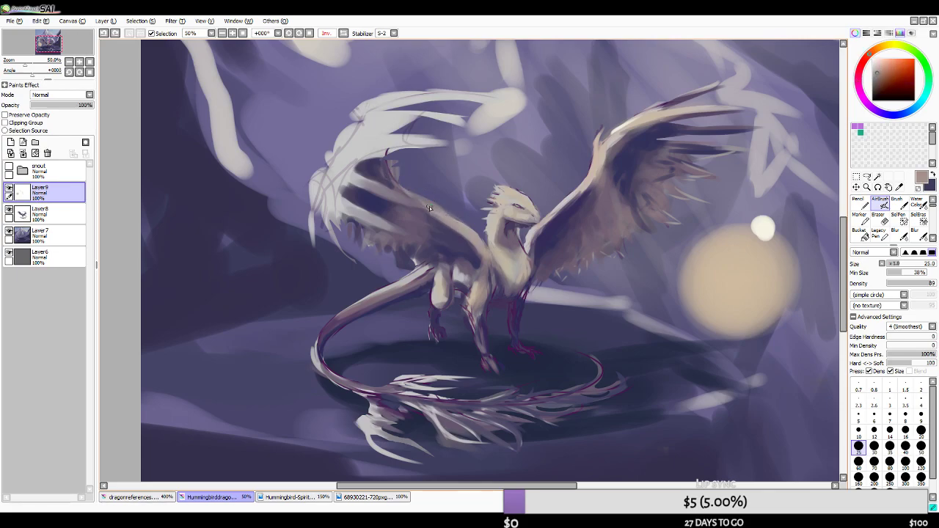
pyautogui.hotkey('ctrl', 'z')
pyautogui.moveTo(397, 175); pyautogui.dragTo(437, 208)
pyautogui.moveTo(534, 195)
pyautogui.mouseDown()
pyautogui.moveTo(544, 158)
pyautogui.moveTo(540, 183)
pyautogui.mouseUp()
pyautogui.hotkey('ctrl', 'z')
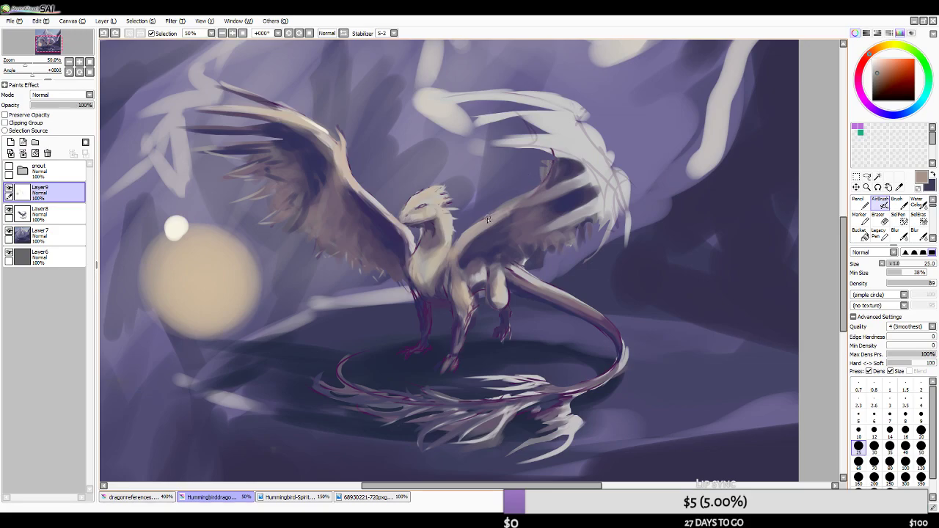
pyautogui.click(343, 33)
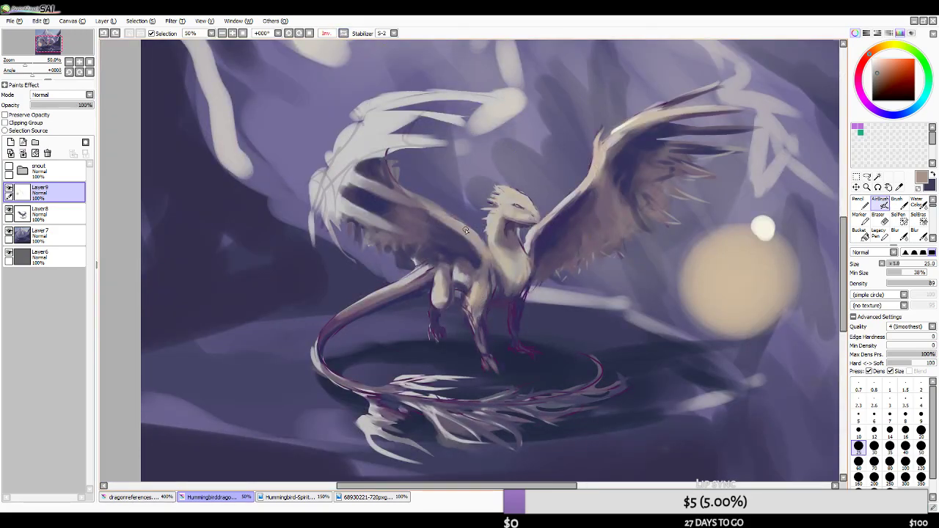
# - Highlight the left wing's leading edge with cream sampled from the background dab, using the AirBrush at size 16
pyautogui.keyDown('alt'); pyautogui.click(529, 235); pyautogui.keyUp('alt')
pyautogui.keyDown('alt'); pyautogui.click(770, 225); pyautogui.keyUp('alt')
pyautogui.press('[')
pyautogui.press('[')
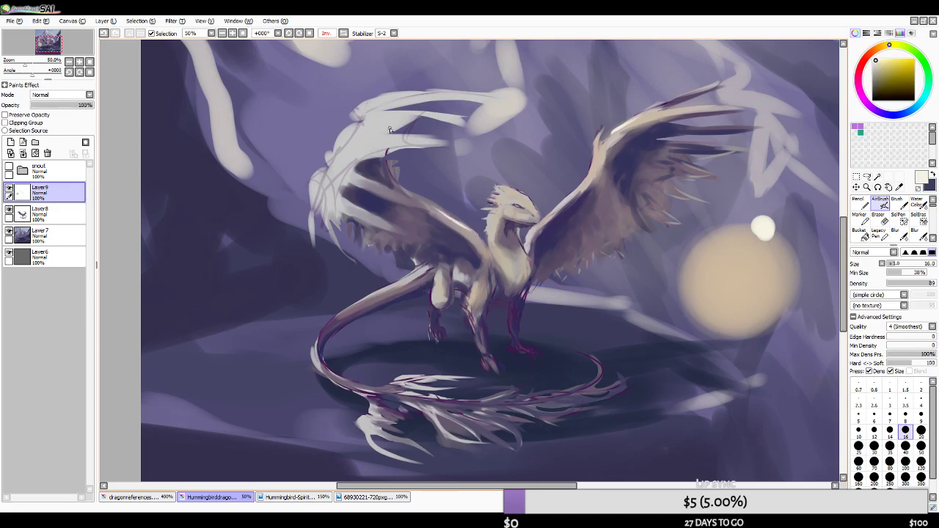
pyautogui.hotkey('ctrl', 'z')
pyautogui.moveTo(390, 171); pyautogui.dragTo(465, 226)
pyautogui.press(']')
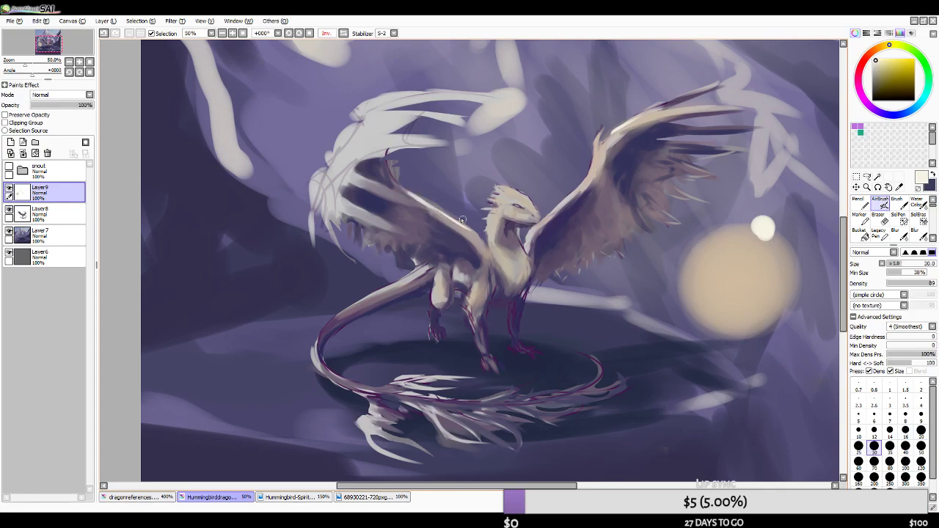
# - Try a bolder cream highlight on the unfinished wing's leading edge with the AirBrush around size 25, checking it in the mirrored view
pyautogui.moveTo(416, 198); pyautogui.dragTo(470, 226)
pyautogui.press('[')
pyautogui.moveTo(418, 200)
pyautogui.mouseDown()
pyautogui.moveTo(482, 245)
pyautogui.moveTo(393, 177)
pyautogui.mouseUp()
pyautogui.hotkey('ctrl', 'z')
pyautogui.hotkey('ctrl', 'z')
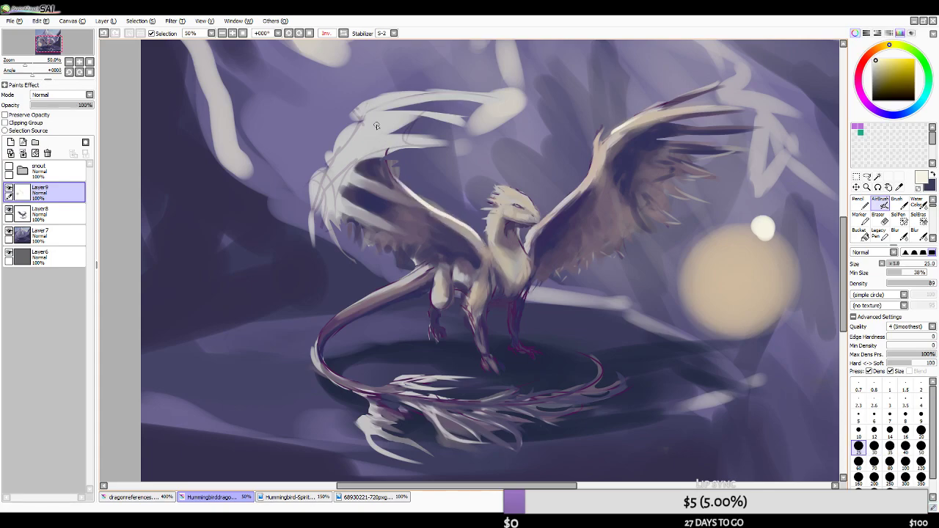
pyautogui.click(326, 32)
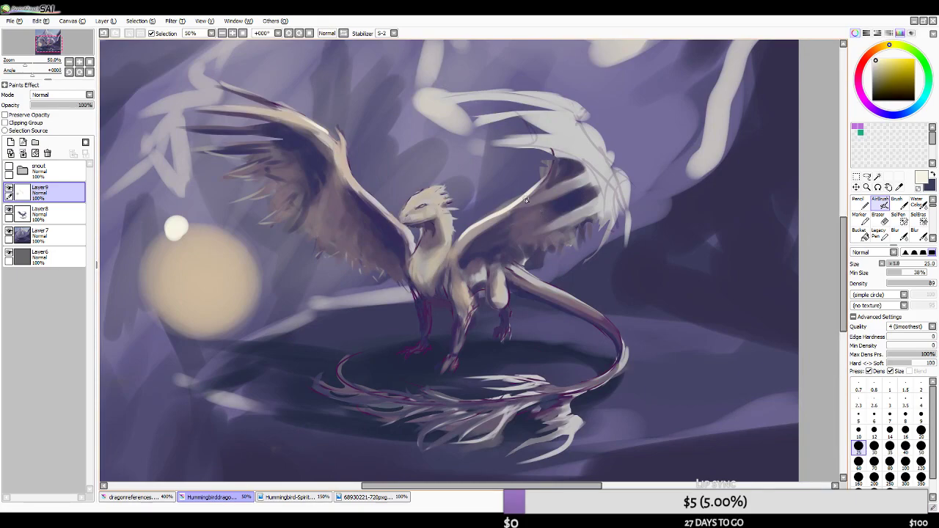
pyautogui.hotkey('ctrl', 'z')
pyautogui.press(']')
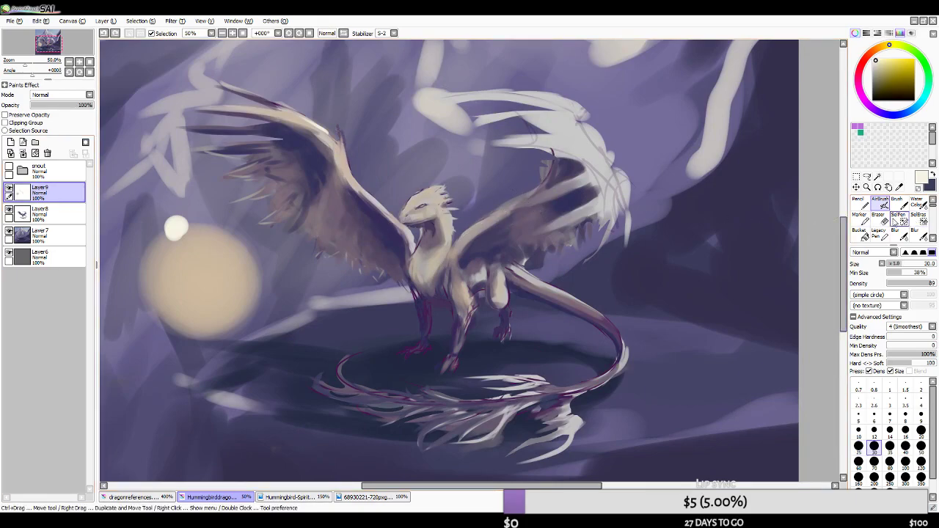
# - Erase excess tint on Layer9 around the dragon's face and crest, using the Eraser at sizes 40 and 50
pyautogui.press('e')
pyautogui.press('[')
pyautogui.press('[')
pyautogui.press('[')
pyautogui.press('[')
pyautogui.press('[')
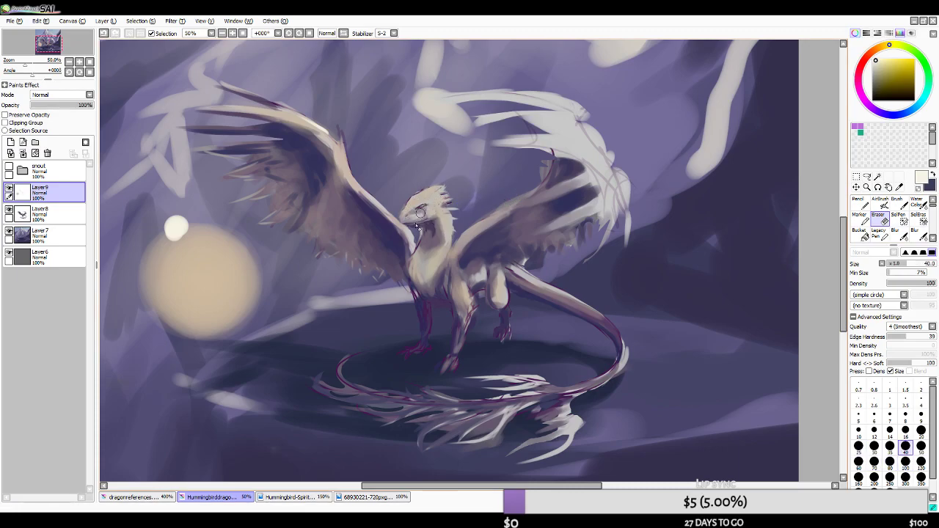
pyautogui.press(']')
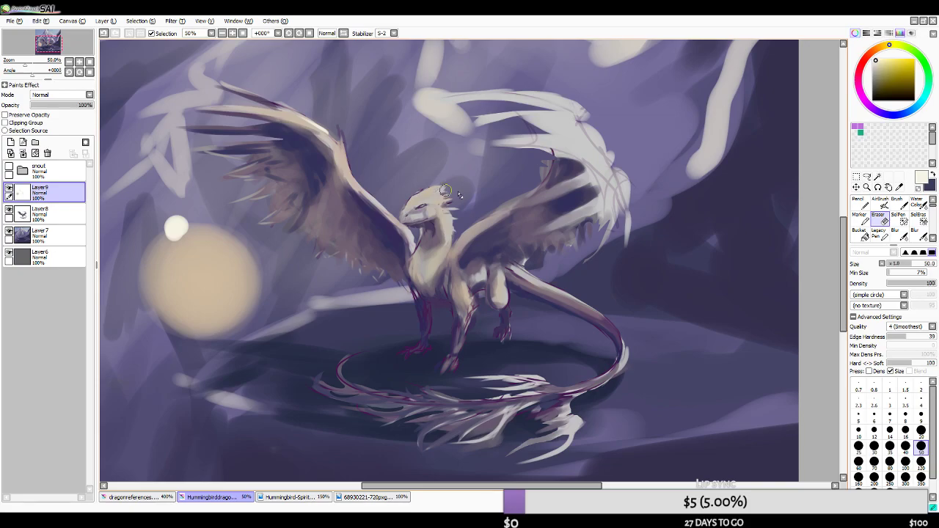
# - Erase excess tint from the feathers of the wing above the tan dab with the Eraser at size 70, reducing it to 40
pyautogui.press(']')
pyautogui.press(']')
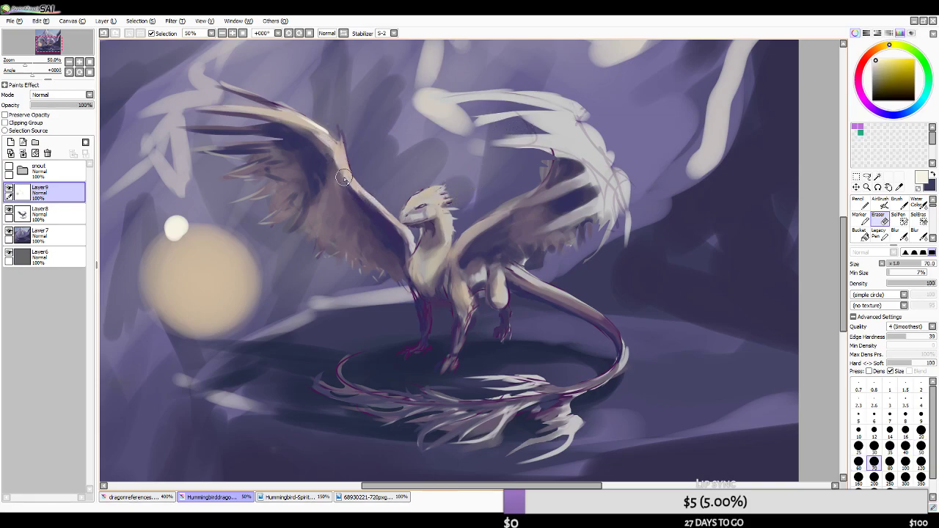
pyautogui.moveTo(320, 152); pyautogui.dragTo(267, 123)
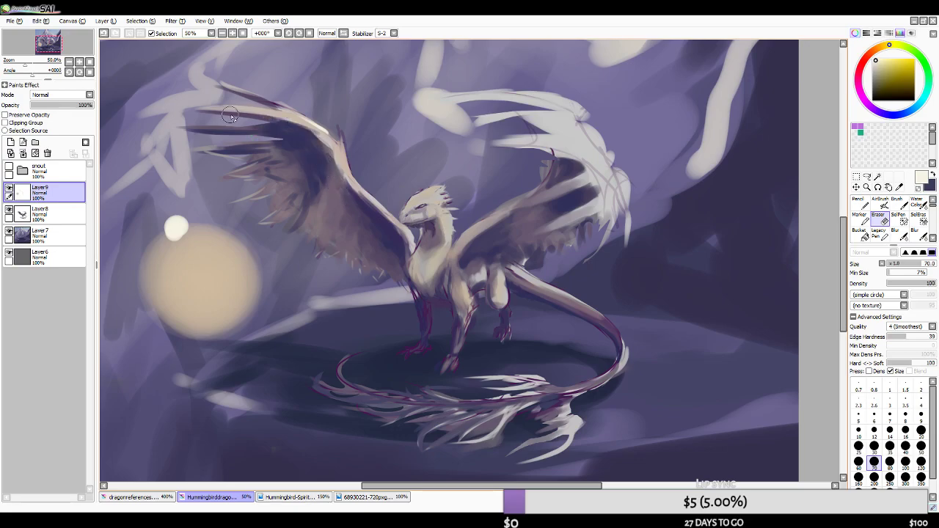
pyautogui.press('[')
pyautogui.press('[')
pyautogui.press('[')
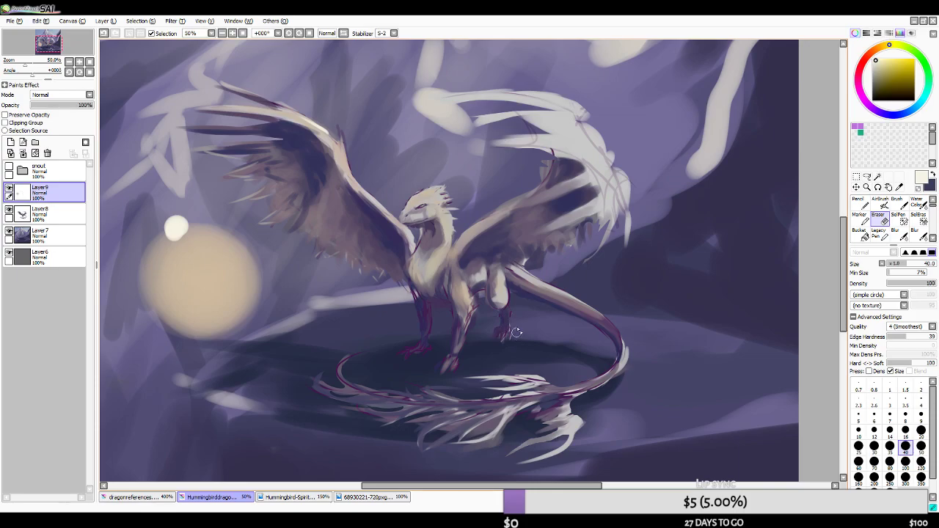
# - Soften the tint around the head crest with the Eraser at density 35 and size 70, and merge Layer9 down into Layer8
pyautogui.press(']')
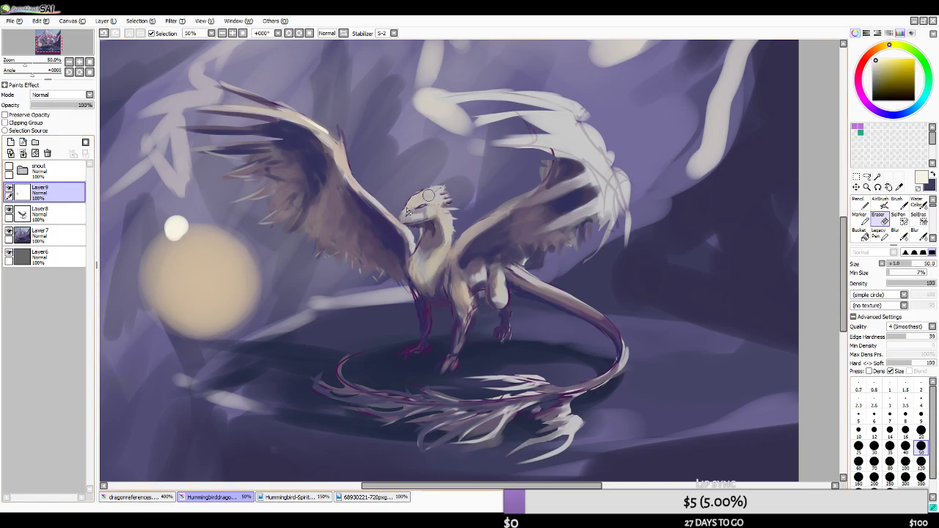
pyautogui.click(904, 283)
pyautogui.press(']')
pyautogui.press(']')
pyautogui.moveTo(457, 184)
pyautogui.mouseDown()
pyautogui.moveTo(479, 155)
pyautogui.moveTo(461, 192)
pyautogui.mouseUp()
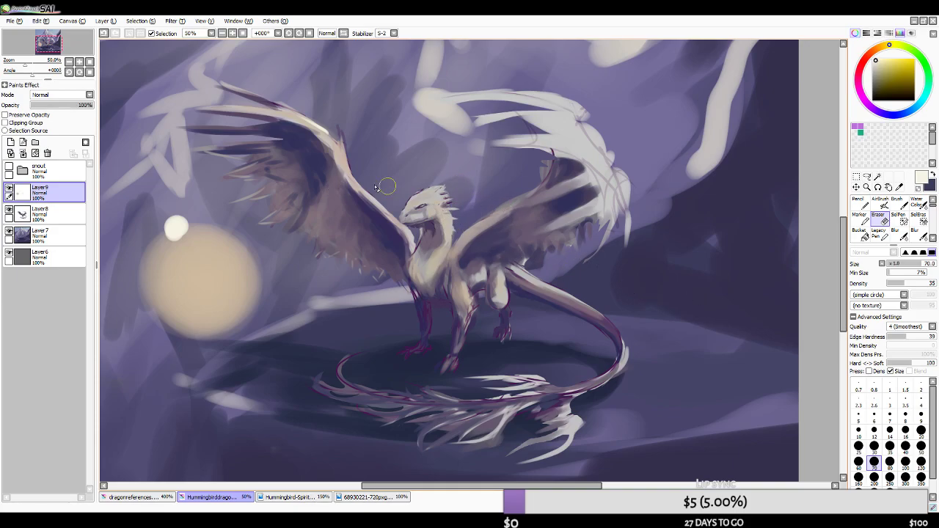
pyautogui.click(24, 153)
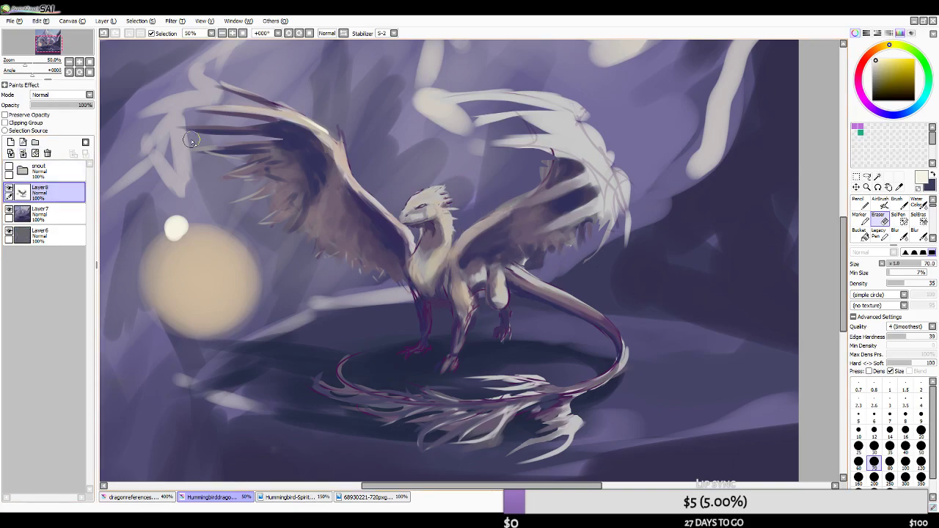
# - Examine the dragon's silhouette and colours with Layer7 and Layer6 hidden, and show Layer7 again
pyautogui.scroll(-4, 191, 139)
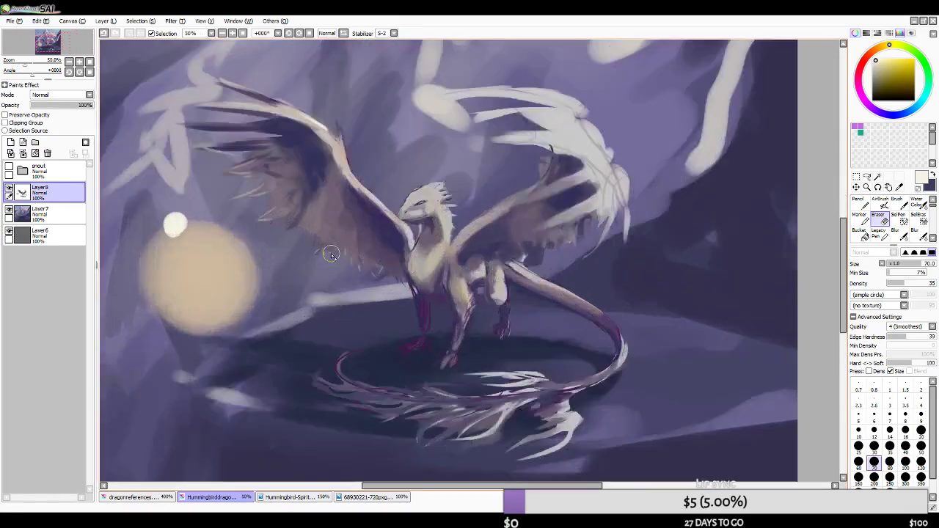
pyautogui.scroll(-1, 308, 249)
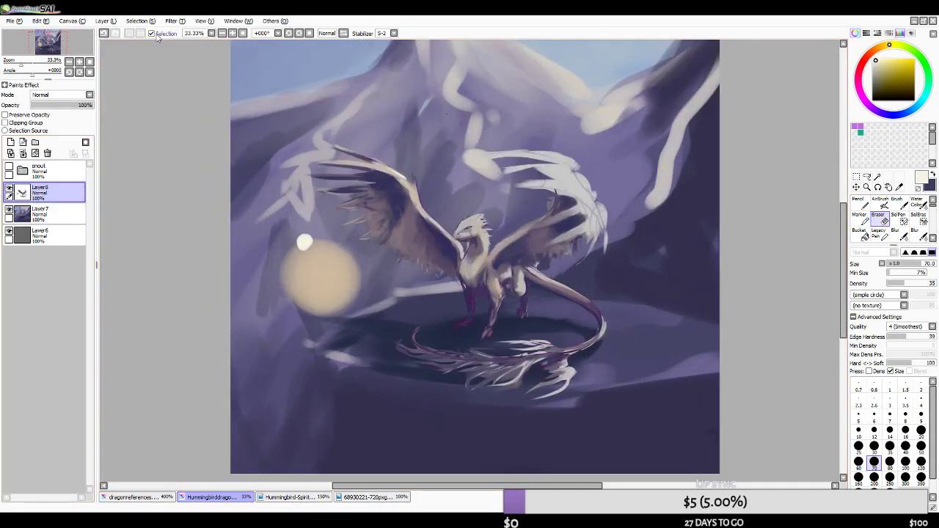
pyautogui.click(9, 210)
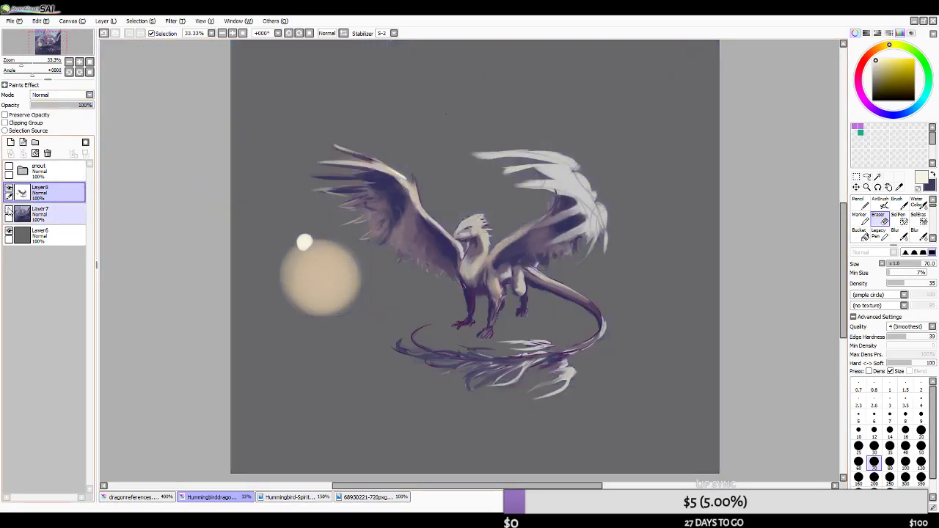
pyautogui.click(8, 232)
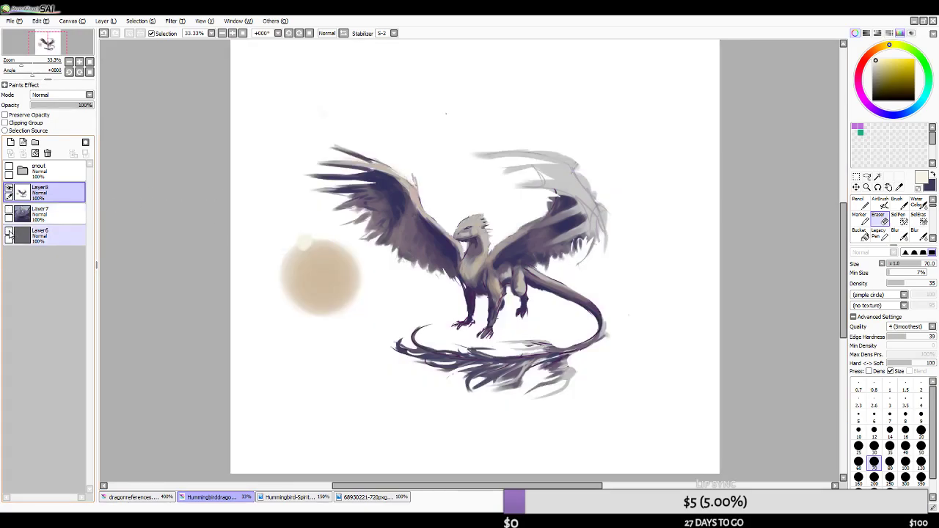
pyautogui.click(9, 232)
pyautogui.click(9, 232)
pyautogui.click(9, 233)
pyautogui.click(8, 233)
pyautogui.scroll(4, 488, 250)
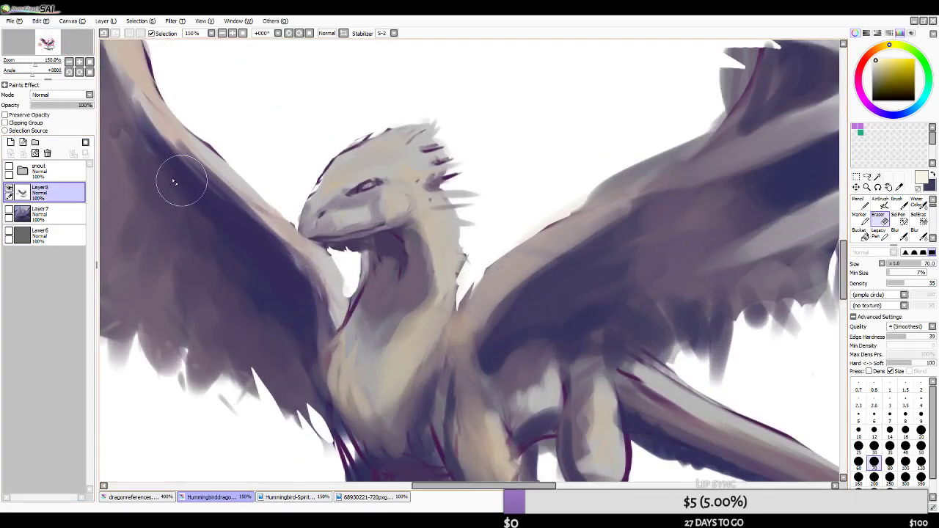
pyautogui.scroll(-3, 529, 265)
pyautogui.scroll(-1, 344, 115)
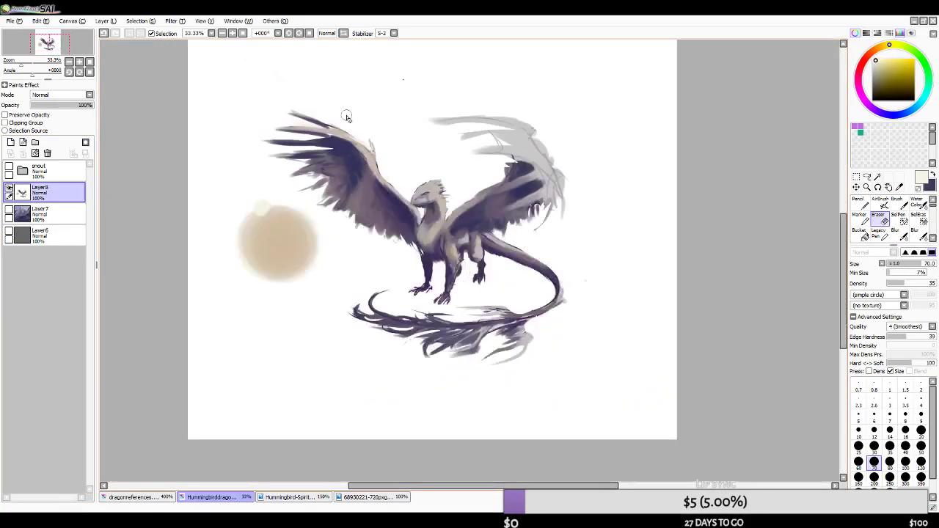
pyautogui.scroll(1, 494, 286)
pyautogui.scroll(-2, 409, 253)
pyautogui.scroll(2, 392, 235)
pyautogui.click(9, 214)
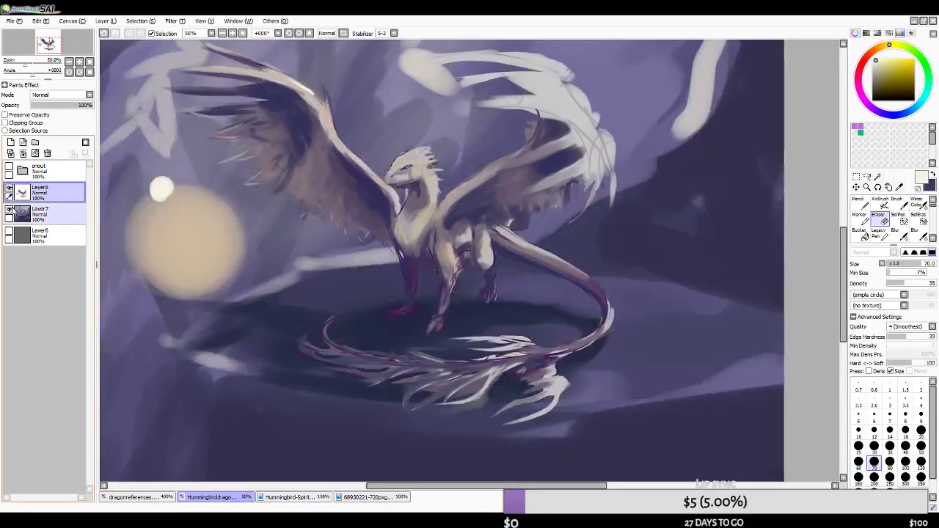
# - Try darkening and hue-shifting the dragon on Layer8 to vivid green with a colour filter, checking it in the mirrored view
pyautogui.scroll(-1, 382, 244)
pyautogui.click(173, 21)
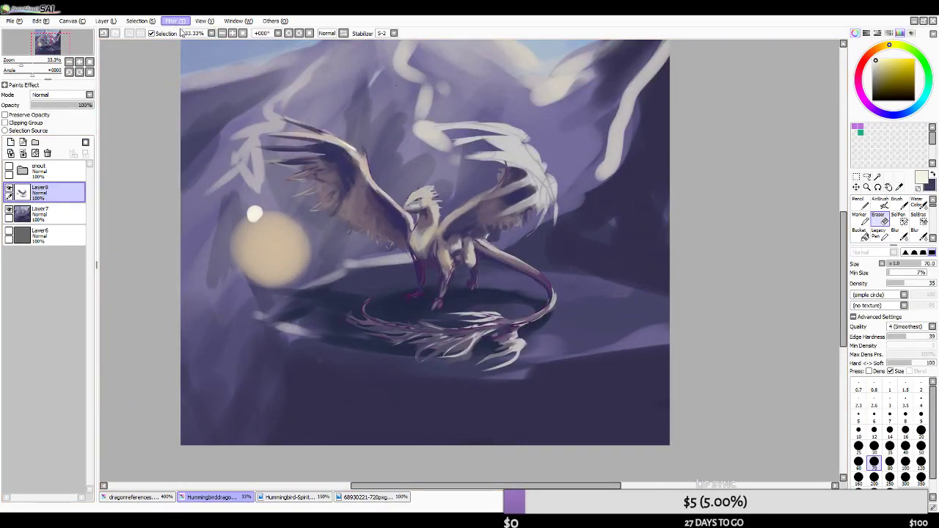
pyautogui.click(183, 34)
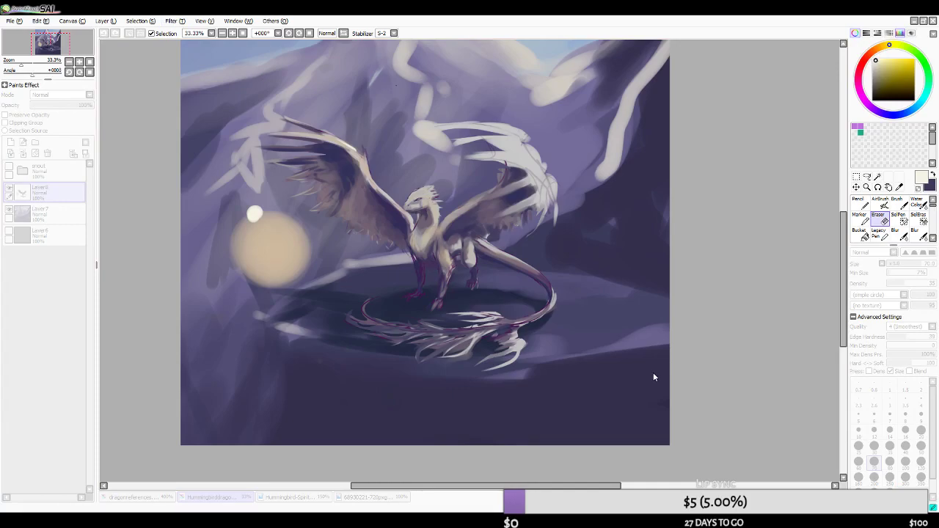
pyautogui.moveTo(657, 389); pyautogui.dragTo(417, 406)
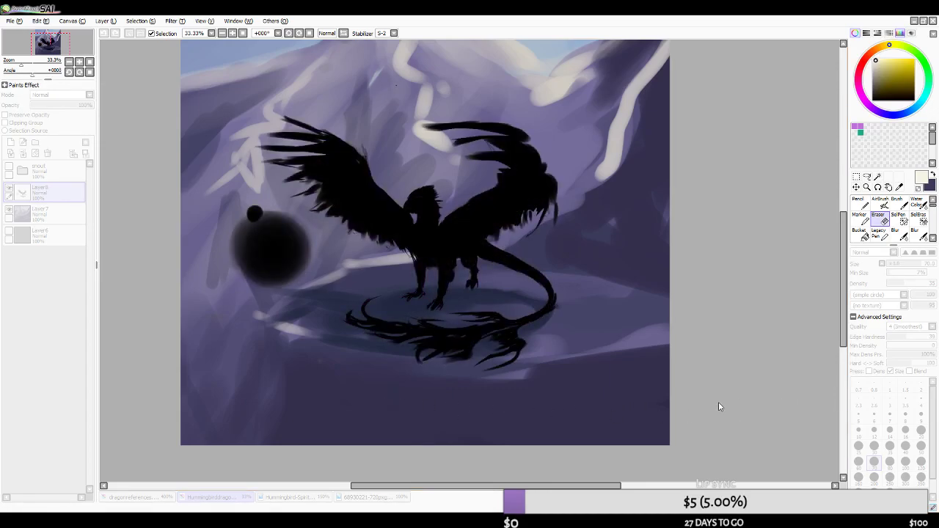
pyautogui.click(653, 390)
pyautogui.moveTo(649, 361); pyautogui.dragTo(552, 355)
pyautogui.moveTo(651, 389); pyautogui.dragTo(711, 392)
pyautogui.moveTo(653, 372)
pyautogui.mouseDown()
pyautogui.moveTo(719, 373)
pyautogui.moveTo(698, 389)
pyautogui.moveTo(656, 389)
pyautogui.mouseUp()
pyautogui.click(655, 388)
pyautogui.scroll(3, 435, 241)
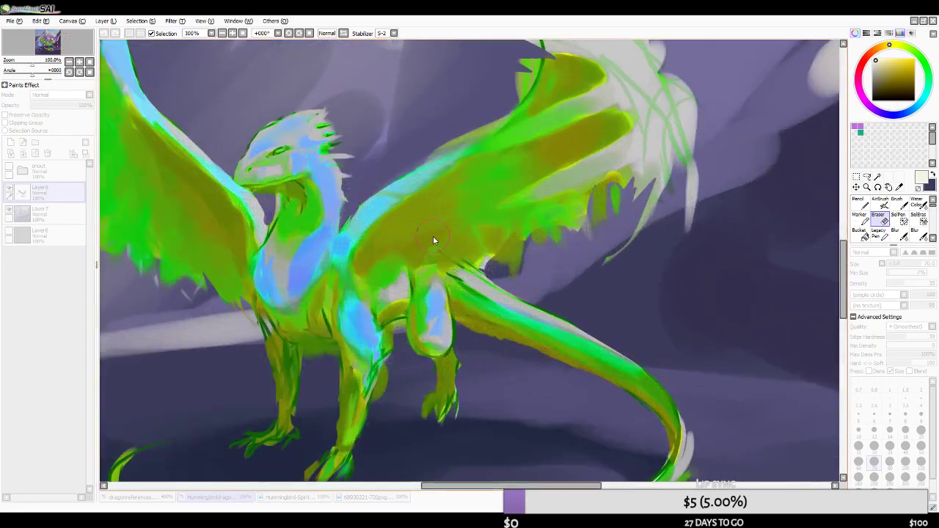
pyautogui.scroll(-3, 453, 250)
pyautogui.scroll(1, 443, 254)
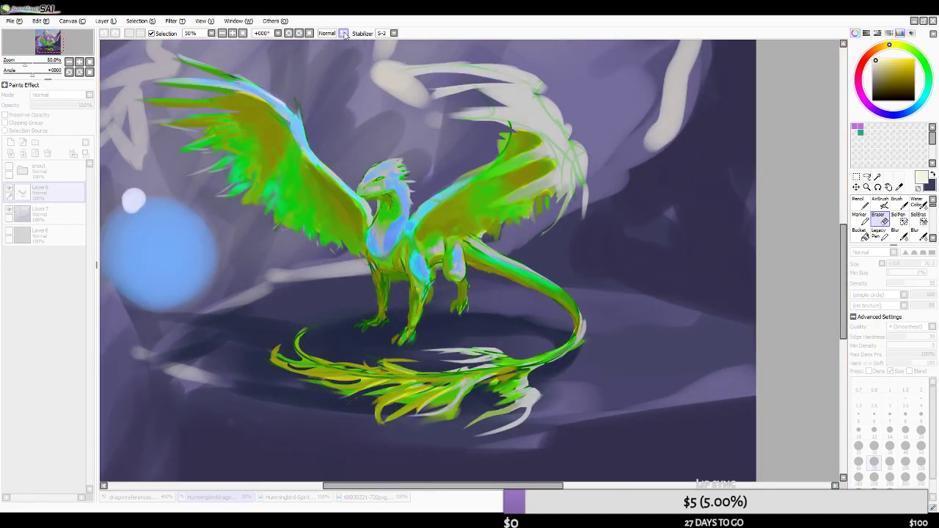
pyautogui.click(343, 34)
pyautogui.scroll(-1, 440, 235)
pyautogui.scroll(1, 440, 235)
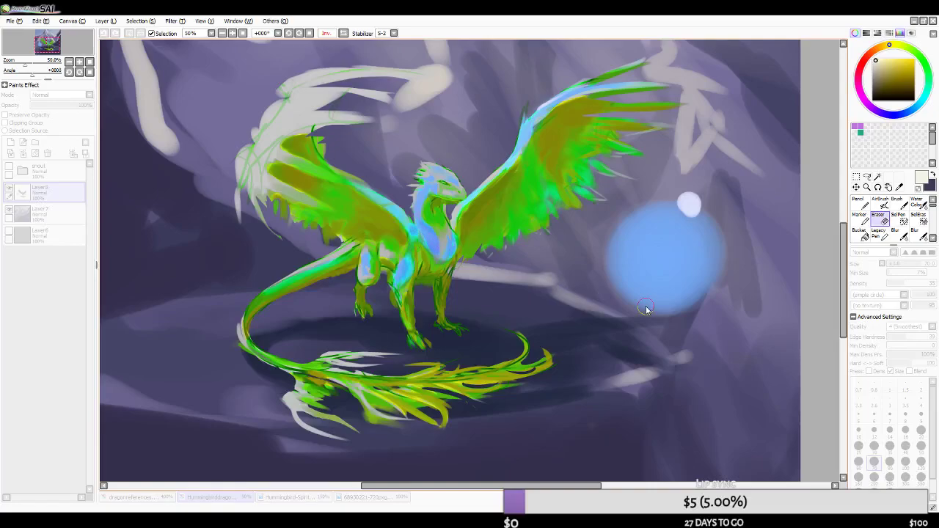
# - Try desaturating the dragon layer to grey, check it zoomed out in both view orientations, and cancel the colour filter
pyautogui.moveTo(695, 371); pyautogui.dragTo(500, 366)
pyautogui.moveTo(651, 389); pyautogui.dragTo(613, 385)
pyautogui.hotkey('ctrl', 'z')
pyautogui.hotkey('ctrl', 'y')
pyautogui.hotkey('ctrl', 'z')
pyautogui.moveTo(640, 380); pyautogui.dragTo(617, 381)
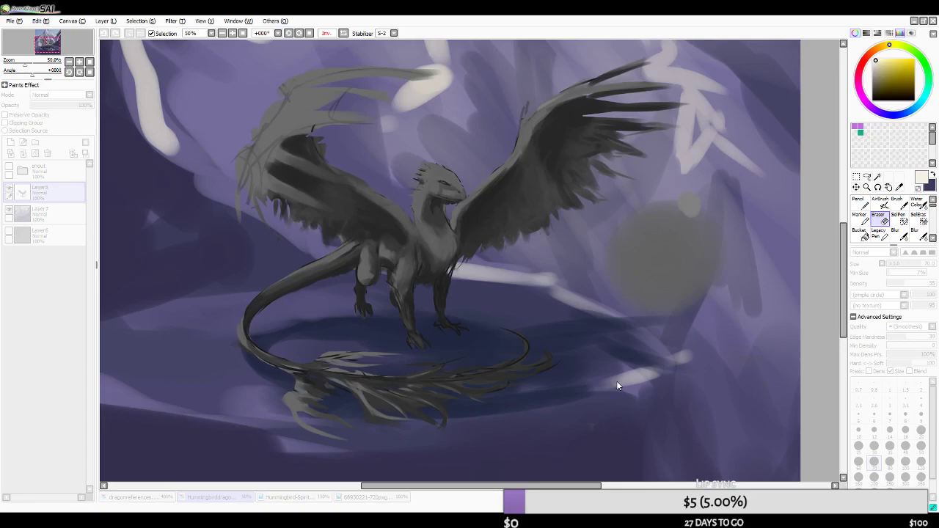
pyautogui.scroll(-3, 333, 266)
pyautogui.scroll(-2, 485, 311)
pyautogui.scroll(2, 466, 308)
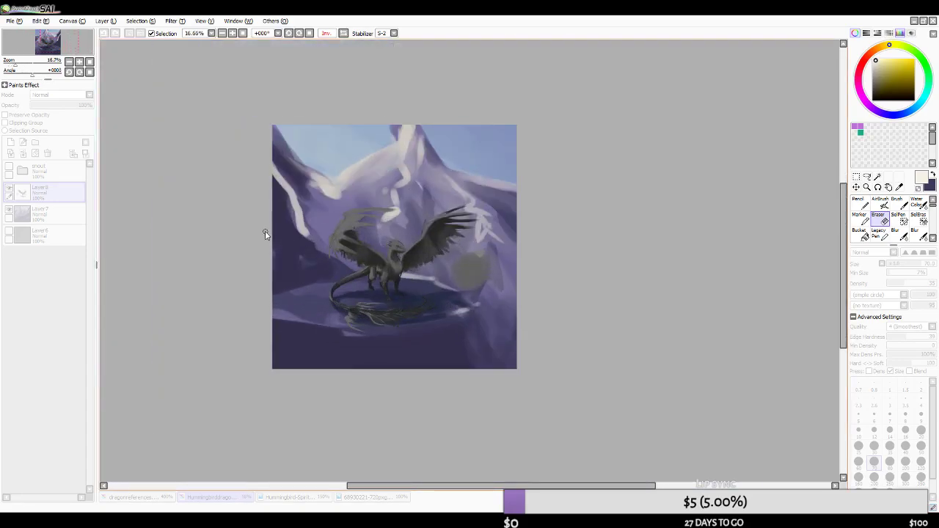
pyautogui.scroll(1, 392, 274)
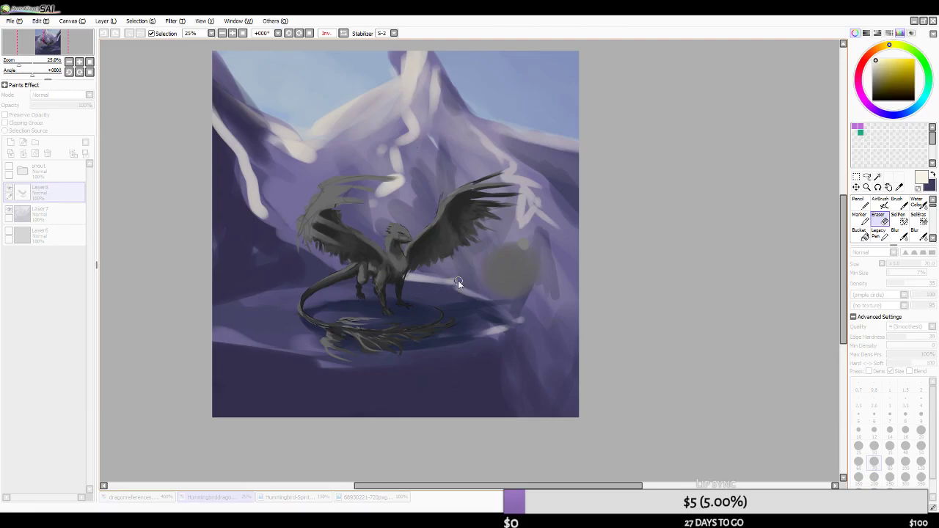
pyautogui.click(343, 33)
pyautogui.scroll(-1, 490, 263)
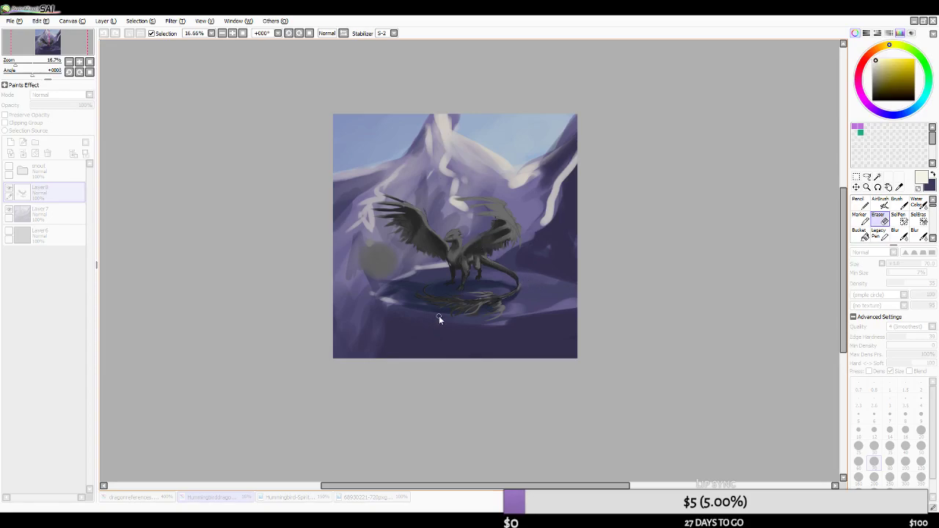
pyautogui.scroll(-1, 450, 287)
pyautogui.scroll(1, 460, 256)
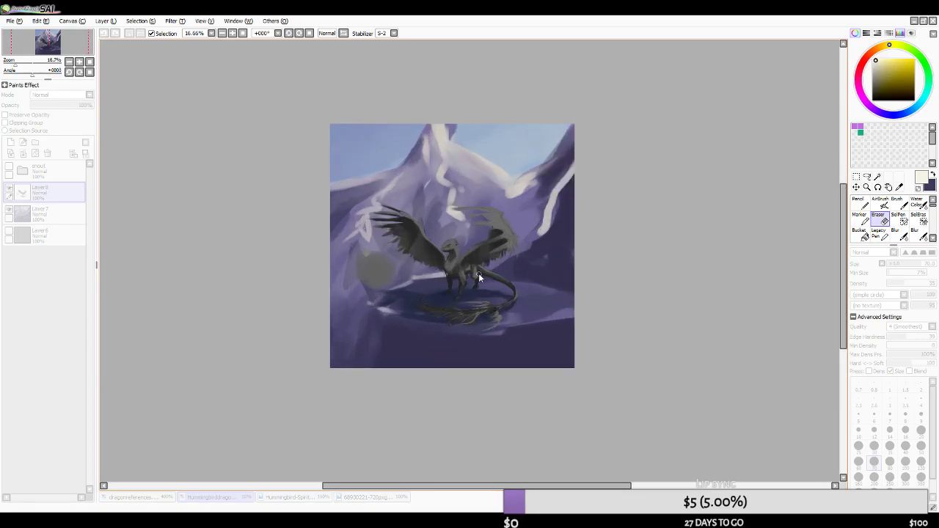
pyautogui.scroll(-2, 479, 277)
pyautogui.scroll(3, 473, 275)
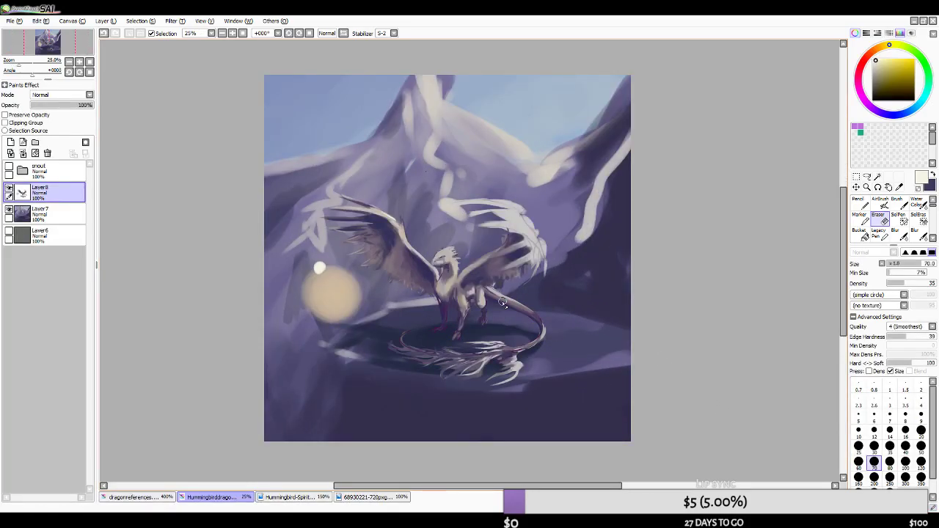
# - Duplicate Layer8 and set the copy's blending mode to Multiply
pyautogui.click(117, 23)
pyautogui.click(112, 62)
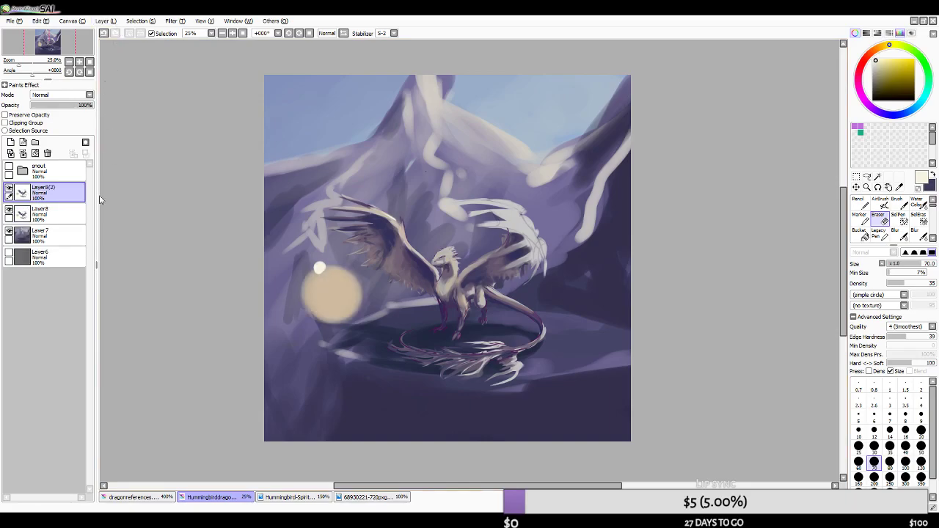
pyautogui.click(73, 113)
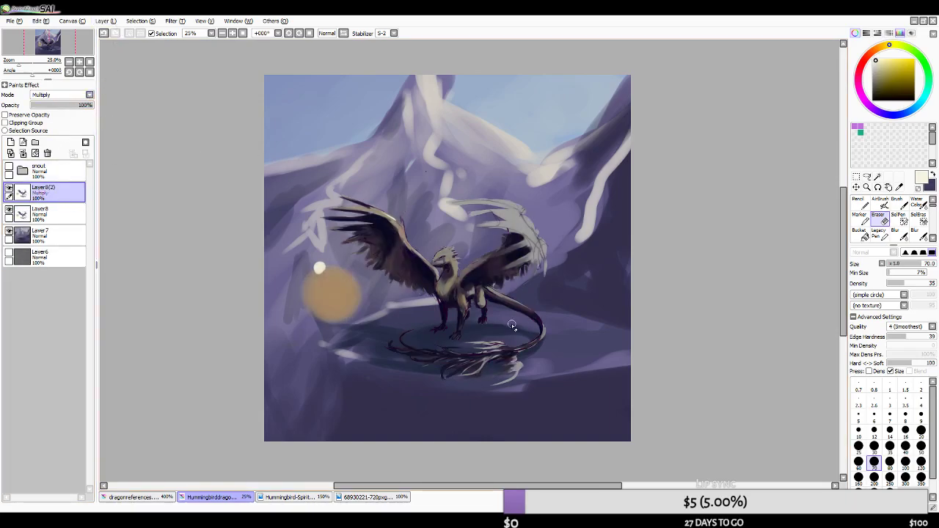
pyautogui.scroll(-3, 512, 326)
pyautogui.scroll(4, 552, 305)
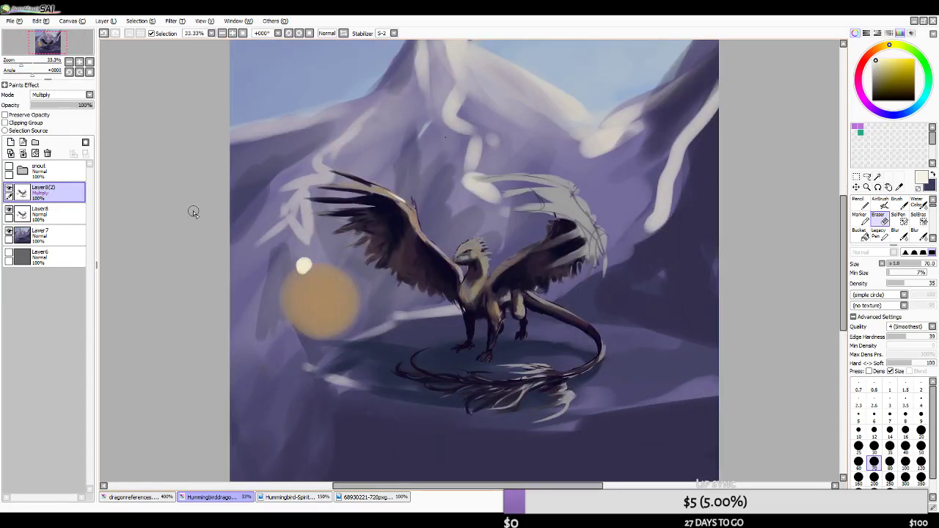
# - Set the Multiply copy's opacity to 34% and test a more saturated tint on it with a colour filter
pyautogui.moveTo(74, 104); pyautogui.dragTo(53, 107)
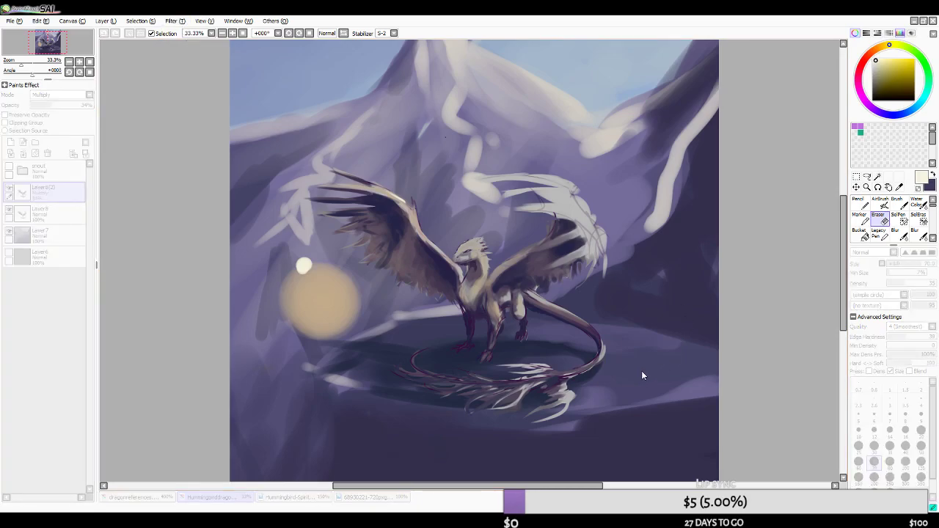
pyautogui.scroll(-2, 689, 378)
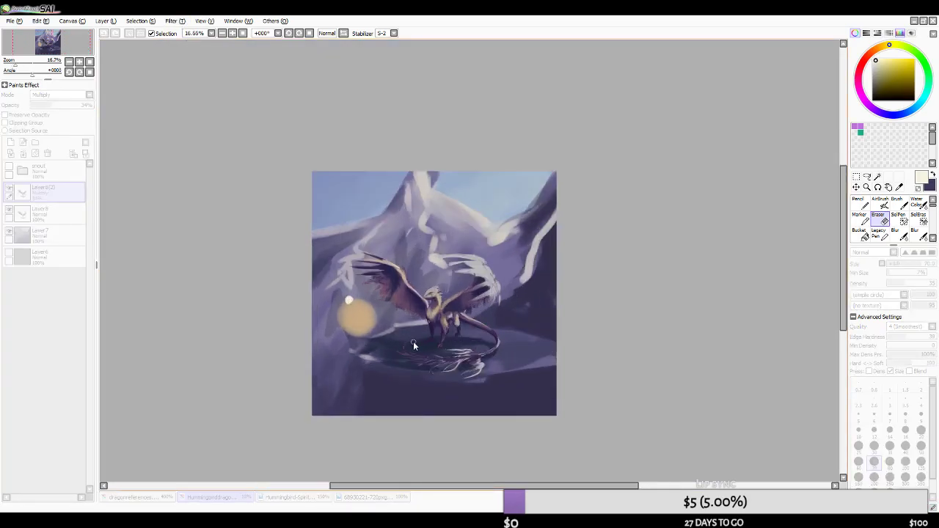
pyautogui.scroll(3, 675, 380)
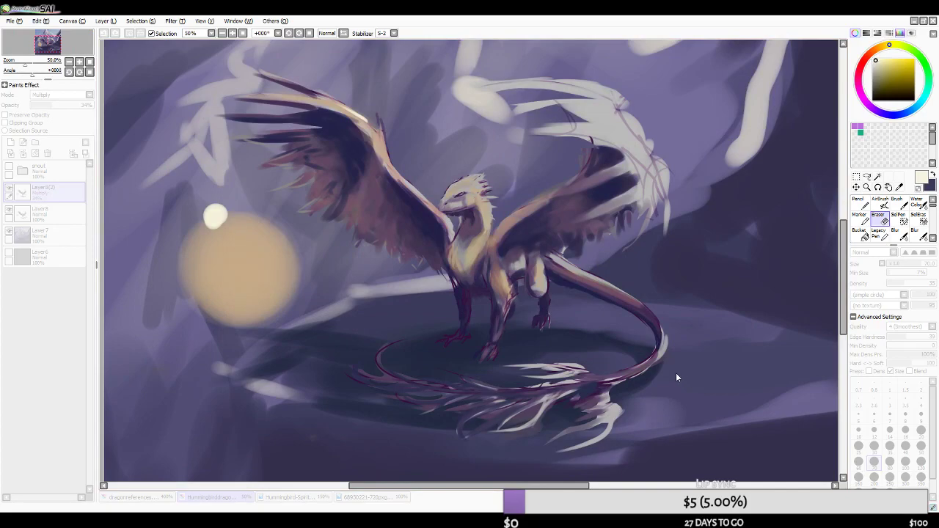
pyautogui.scroll(-1, 679, 373)
pyautogui.moveTo(669, 385); pyautogui.dragTo(689, 394)
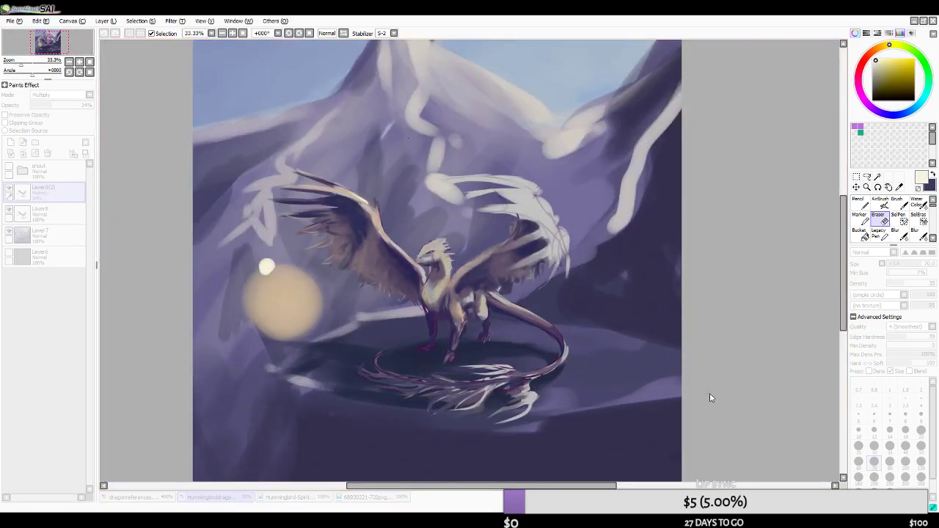
pyautogui.scroll(-1, 414, 329)
# - Try different hues on the Multiply copy with the colour filter, judging the dragon in the mirrored view
pyautogui.press('h')
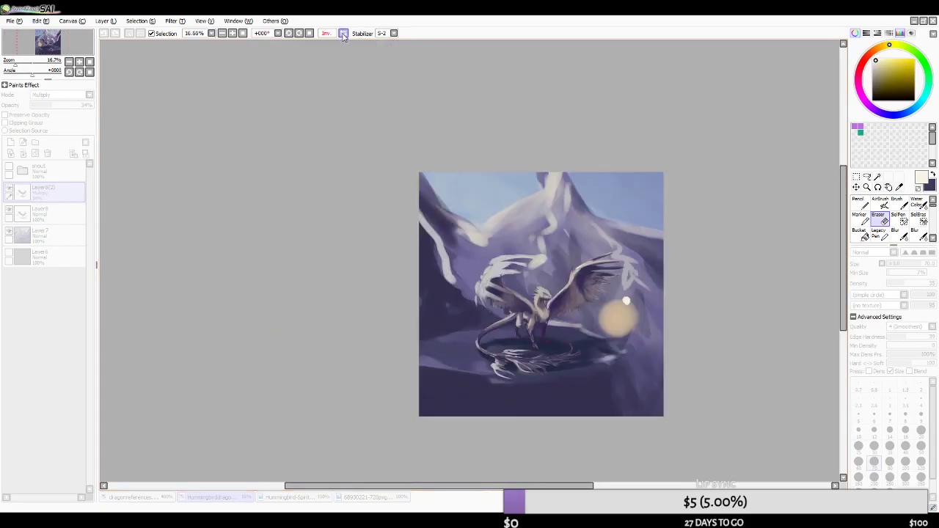
pyautogui.scroll(-1, 480, 330)
pyautogui.scroll(3, 480, 330)
pyautogui.scroll(-2, 384, 342)
pyautogui.scroll(2, 408, 355)
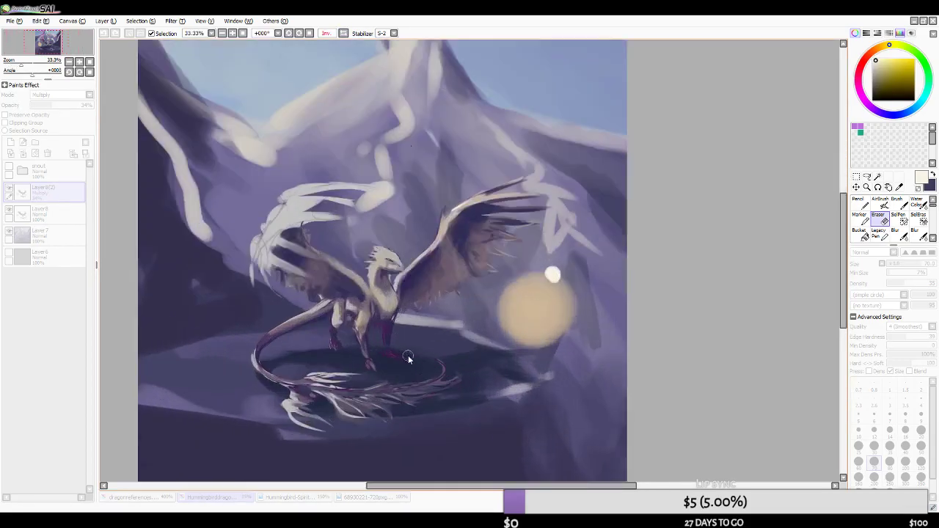
pyautogui.moveTo(674, 388); pyautogui.dragTo(661, 402)
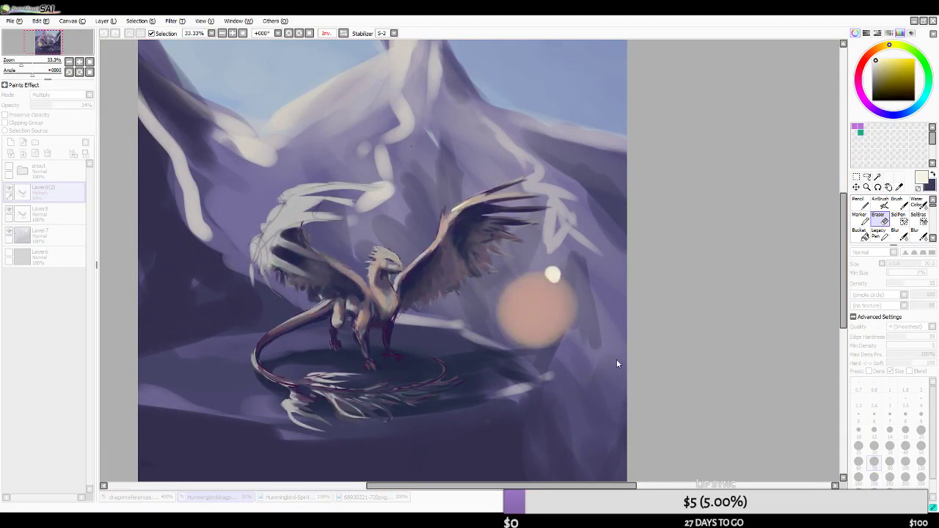
pyautogui.moveTo(620, 360); pyautogui.dragTo(702, 360)
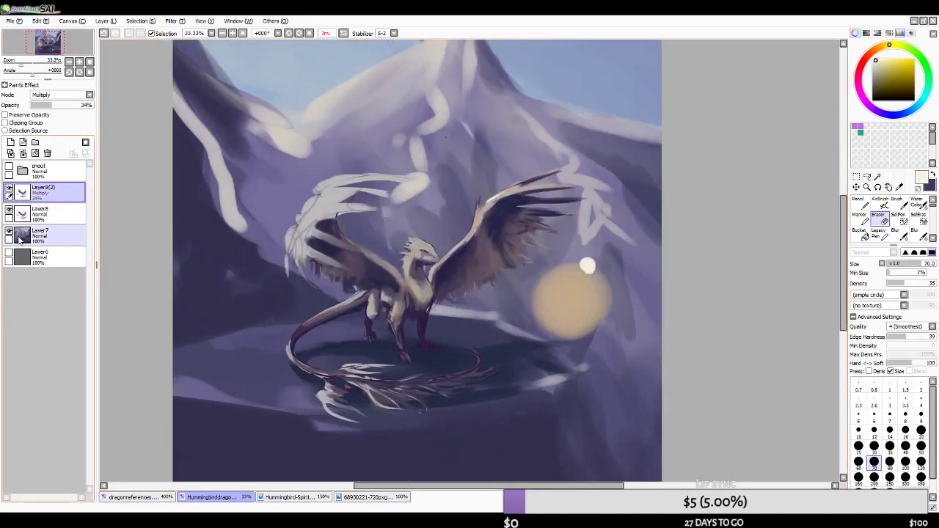
# - Duplicate Layer8, move the copy above Layer8(2), hide Layer8(2) and set the new copy's blending mode to Overlay
pyautogui.click(33, 213)
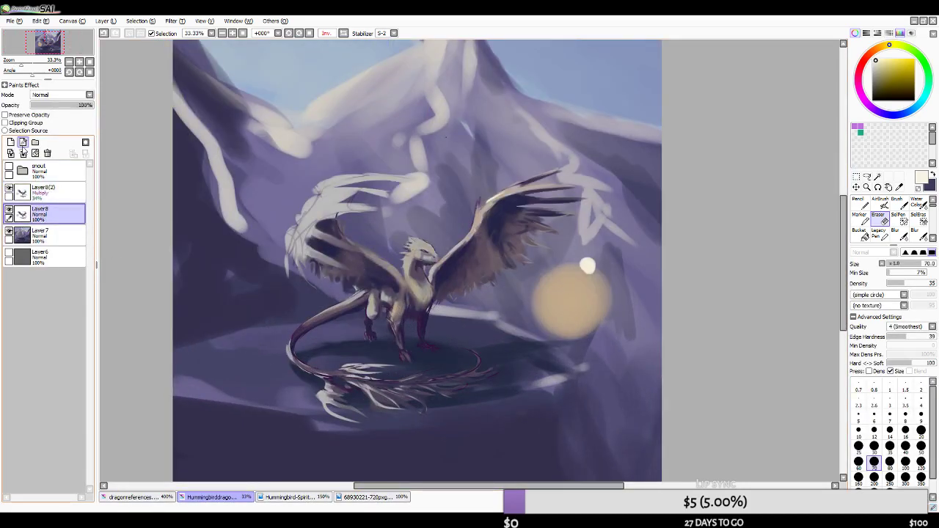
pyautogui.click(116, 59)
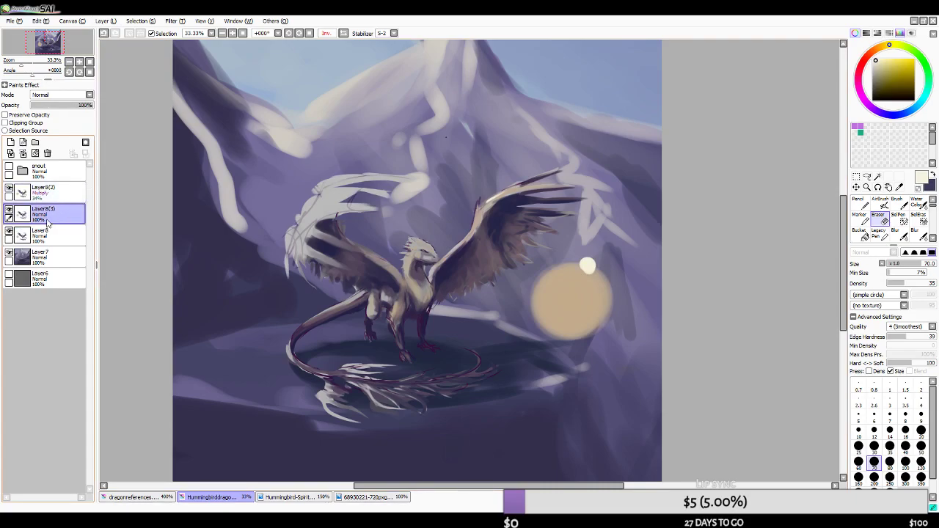
pyautogui.moveTo(46, 219); pyautogui.dragTo(41, 188)
pyautogui.click(9, 211)
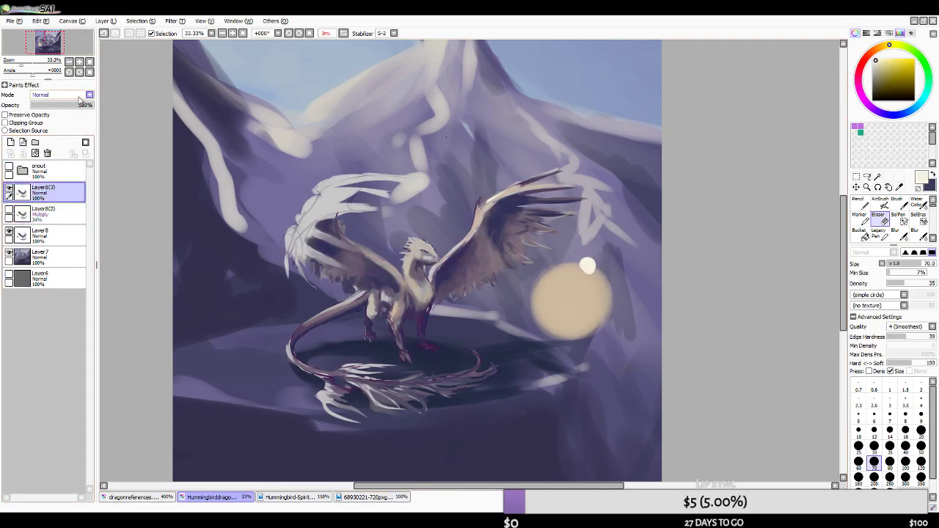
pyautogui.click(69, 128)
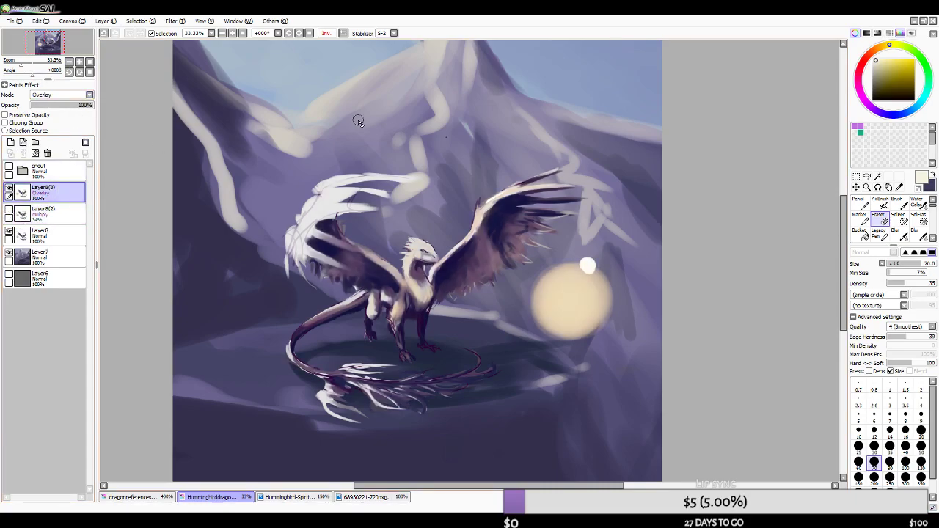
# - Shift the Overlay copy to vivid purple and magenta tints with the hue and saturation filter
pyautogui.click(176, 22)
pyautogui.click(185, 33)
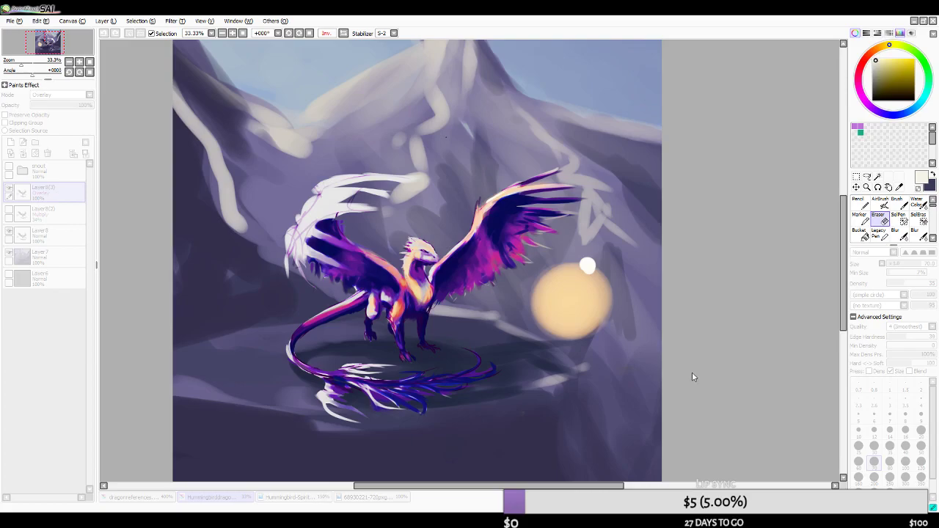
pyautogui.moveTo(646, 358); pyautogui.dragTo(664, 364)
pyautogui.click(686, 412)
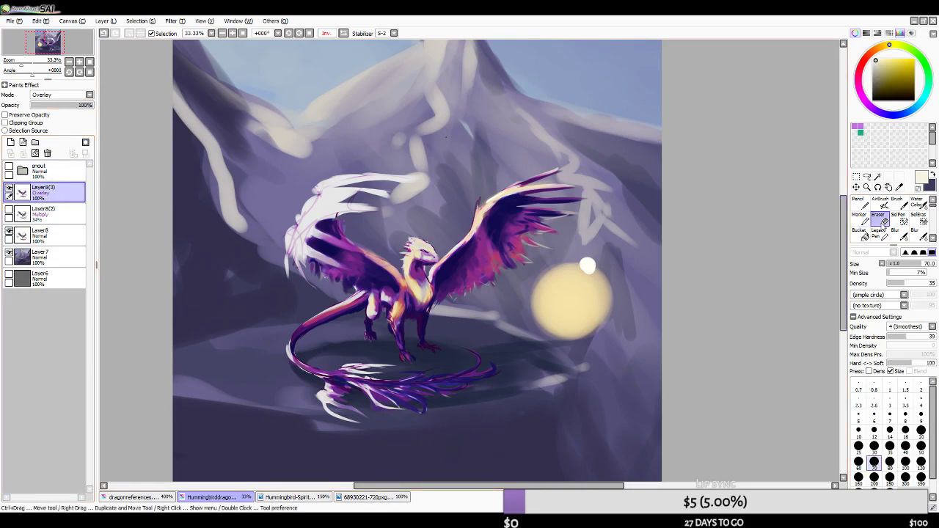
# - Enlarge the eraser and erase the vivid Overlay colour in broad strokes across the dragon's wings and body
pyautogui.press(']')
pyautogui.press(']')
pyautogui.press(']')
pyautogui.press(']')
pyautogui.press(']')
pyautogui.press(']')
pyautogui.press(']')
pyautogui.press(']')
pyautogui.press(']')
pyautogui.press(']')
pyautogui.moveTo(329, 261)
pyautogui.mouseDown()
pyautogui.moveTo(343, 259)
pyautogui.moveTo(348, 307)
pyautogui.moveTo(323, 370)
pyautogui.moveTo(340, 369)
pyautogui.mouseUp()
pyautogui.hotkey('ctrl', 'z')
pyautogui.moveTo(294, 257)
pyautogui.mouseDown()
pyautogui.moveTo(399, 318)
pyautogui.moveTo(411, 370)
pyautogui.moveTo(375, 385)
pyautogui.moveTo(421, 407)
pyautogui.moveTo(470, 409)
pyautogui.moveTo(415, 400)
pyautogui.moveTo(494, 375)
pyautogui.moveTo(534, 379)
pyautogui.moveTo(466, 363)
pyautogui.moveTo(455, 383)
pyautogui.moveTo(468, 298)
pyautogui.moveTo(450, 296)
pyautogui.moveTo(485, 250)
pyautogui.mouseUp()
pyautogui.moveTo(453, 265)
pyautogui.mouseDown()
pyautogui.moveTo(433, 350)
pyautogui.moveTo(401, 357)
pyautogui.moveTo(411, 324)
pyautogui.moveTo(394, 357)
pyautogui.moveTo(378, 302)
pyautogui.moveTo(321, 252)
pyautogui.mouseUp()
# - Reduce the eraser to size 100 and clean up the remaining Overlay colour around the dragon's head and wings
pyautogui.press('[')
pyautogui.press('[')
pyautogui.press('[')
pyautogui.press('[')
pyautogui.press('[')
pyautogui.press('[')
pyautogui.press('[')
pyautogui.press('[')
pyautogui.moveTo(420, 264); pyautogui.dragTo(413, 272)
pyautogui.moveTo(321, 229)
pyautogui.mouseDown()
pyautogui.moveTo(362, 235)
pyautogui.moveTo(318, 229)
pyautogui.mouseUp()
# - Return the canvas to the unmirrored view and erase some Overlay colour from the dragon's body
pyautogui.scroll(-2, 472, 252)
pyautogui.scroll(1, 472, 252)
pyautogui.click(342, 33)
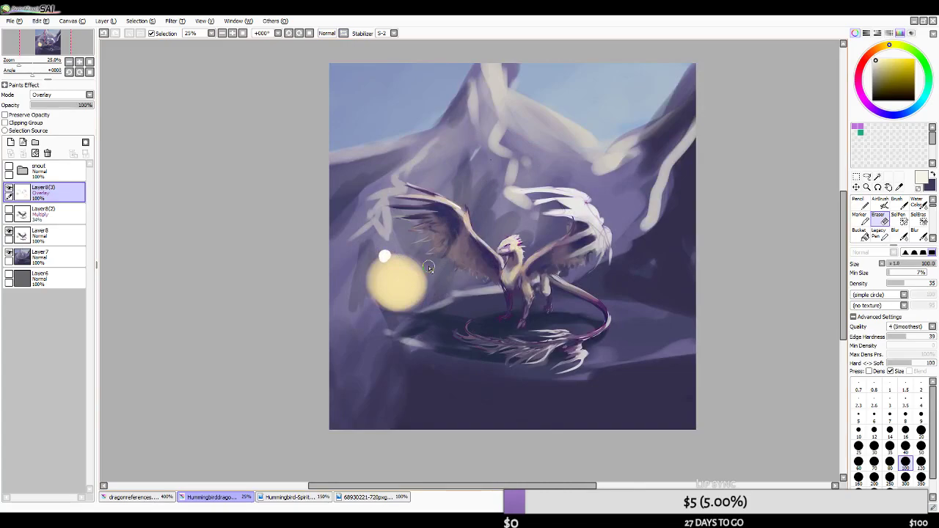
pyautogui.scroll(-2, 440, 242)
pyautogui.scroll(3, 471, 313)
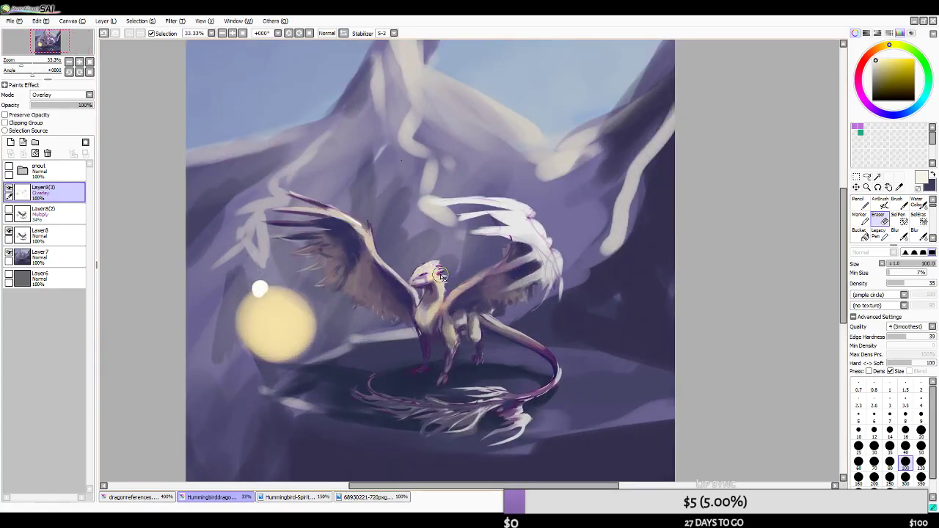
pyautogui.moveTo(462, 326); pyautogui.dragTo(457, 314)
# - Examine the Overlay tints on the dragon's head, wings and tail both close up and from a distance
pyautogui.scroll(-2, 539, 237)
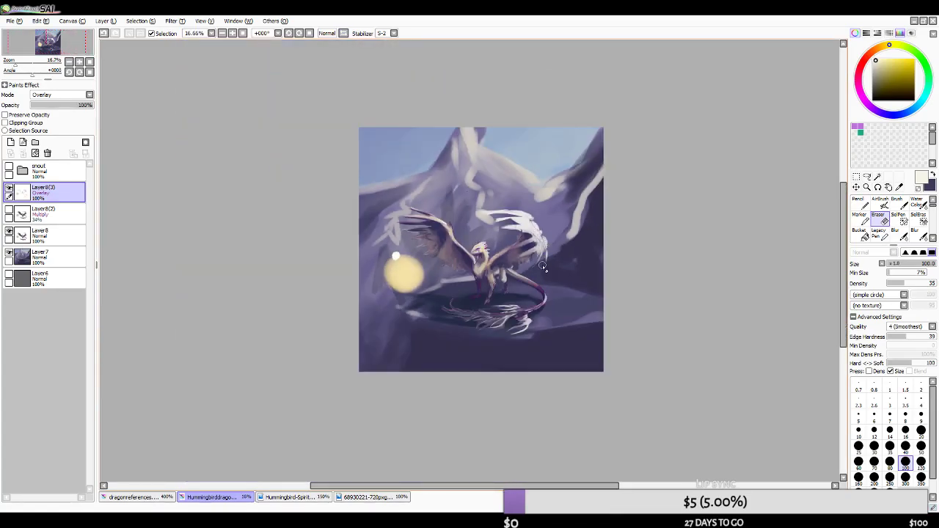
pyautogui.scroll(3, 484, 253)
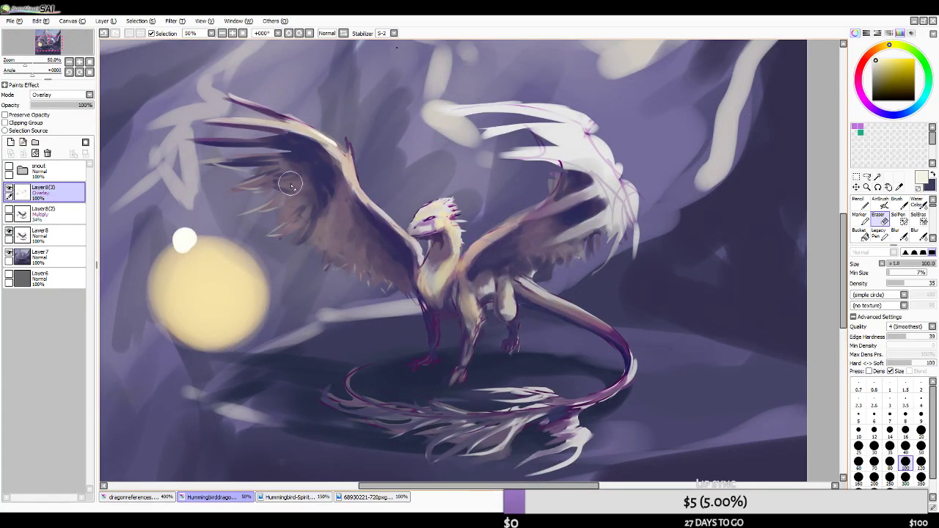
pyautogui.scroll(-2, 453, 225)
pyautogui.scroll(2, 413, 241)
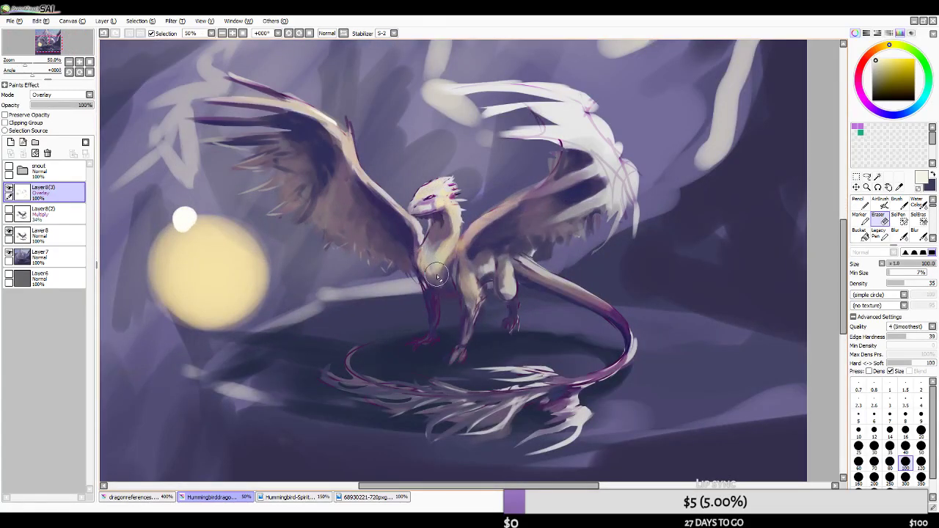
pyautogui.scroll(-1, 436, 282)
pyautogui.scroll(2, 442, 296)
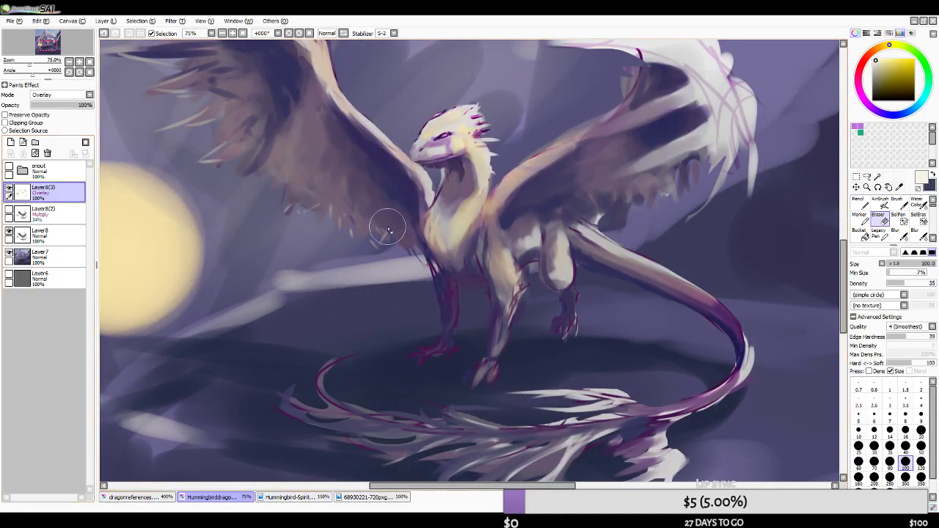
pyautogui.scroll(-1, 367, 215)
pyautogui.scroll(1, 264, 164)
# - Show the Multiply layer Layer8(2) again beneath the Overlay copy and check the whole painting
pyautogui.click(9, 211)
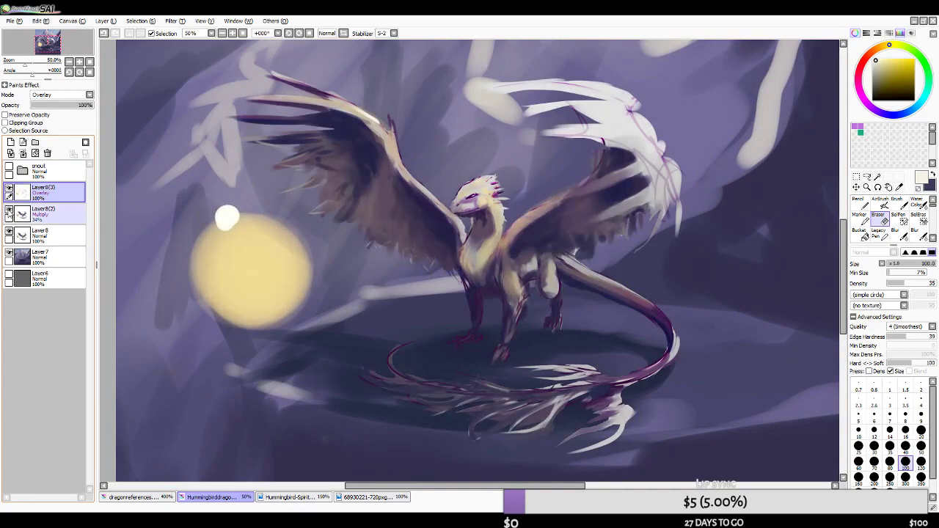
pyautogui.scroll(-2, 569, 277)
pyautogui.scroll(1, 592, 259)
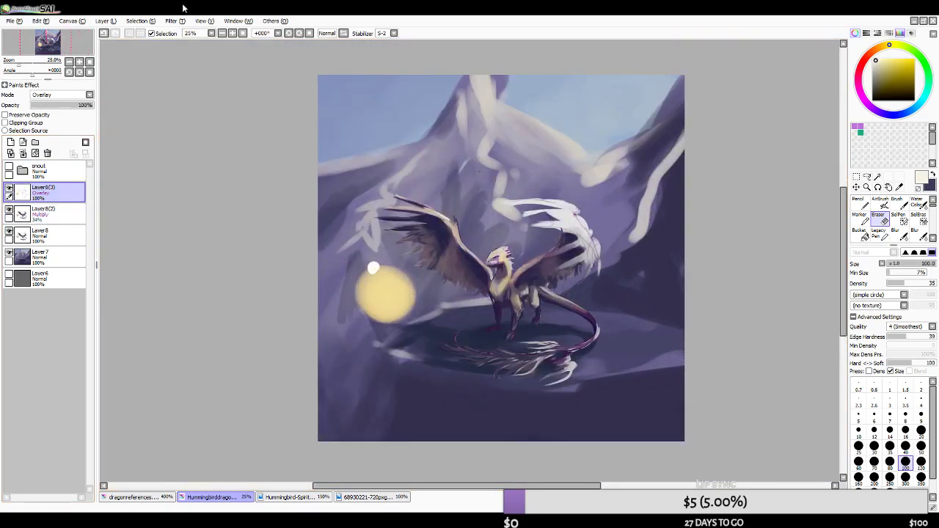
pyautogui.scroll(1, 435, 222)
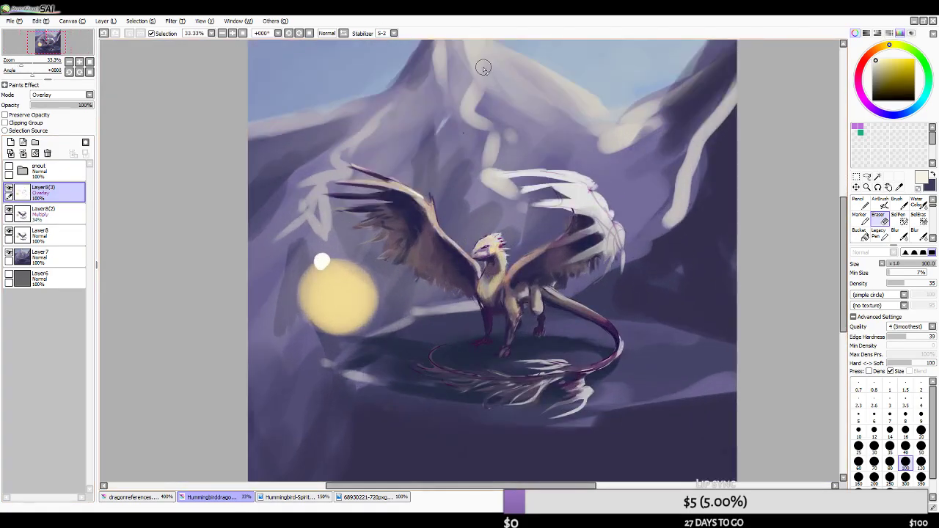
# - Mirror the canvas view and save the painting
pyautogui.click(327, 33)
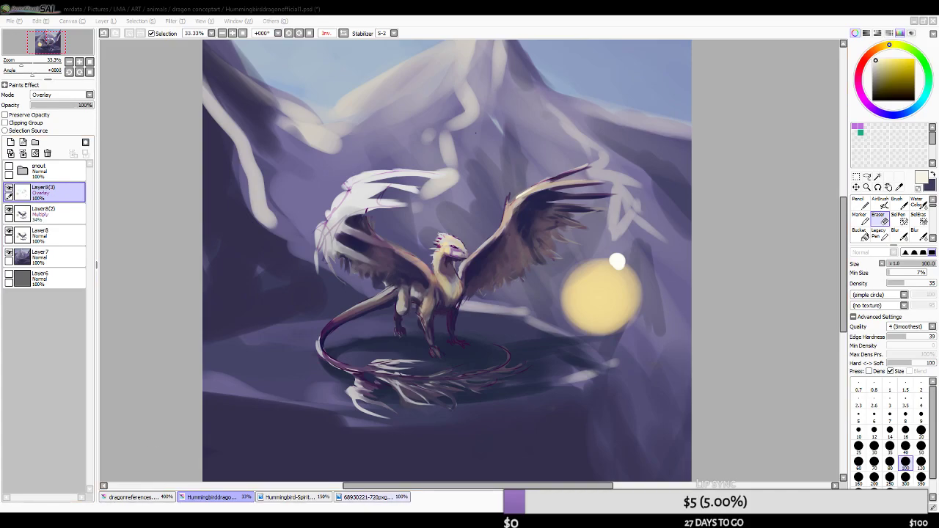
pyautogui.click(37, 47)
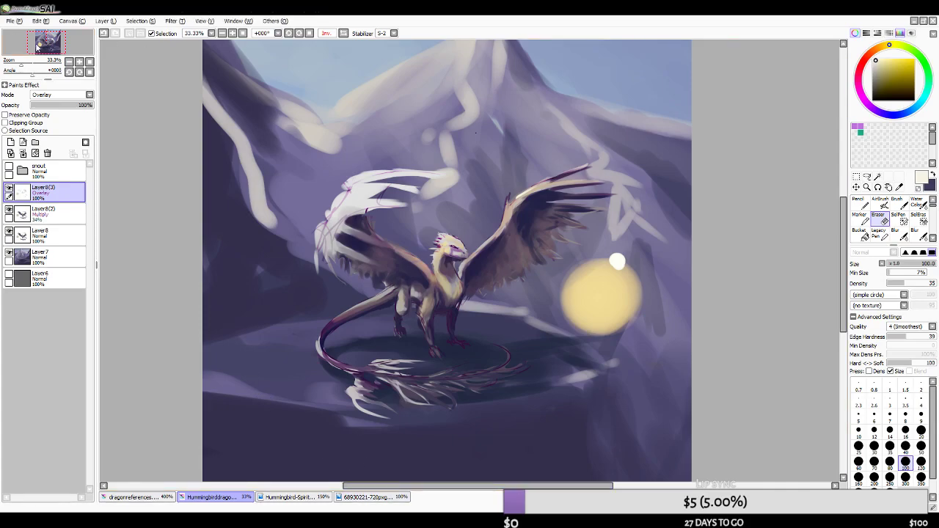
pyautogui.hotkey('ctrl', 's')
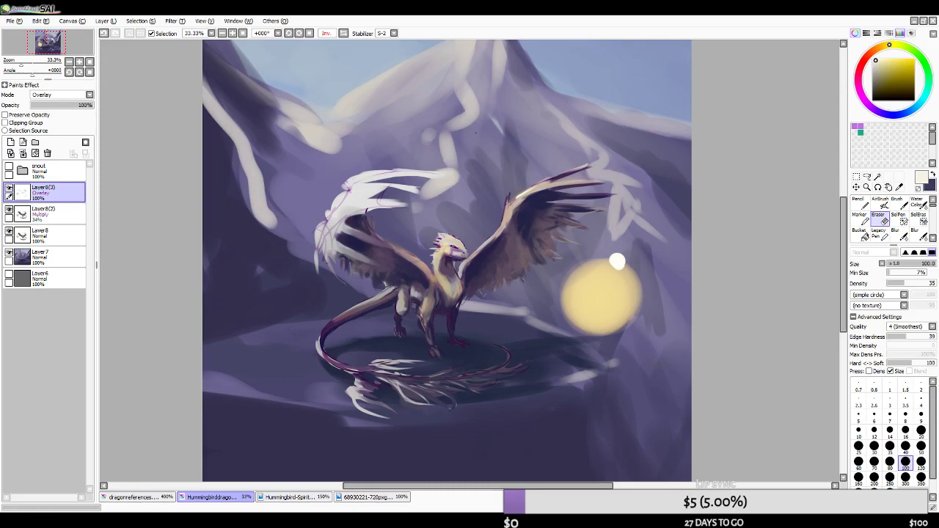